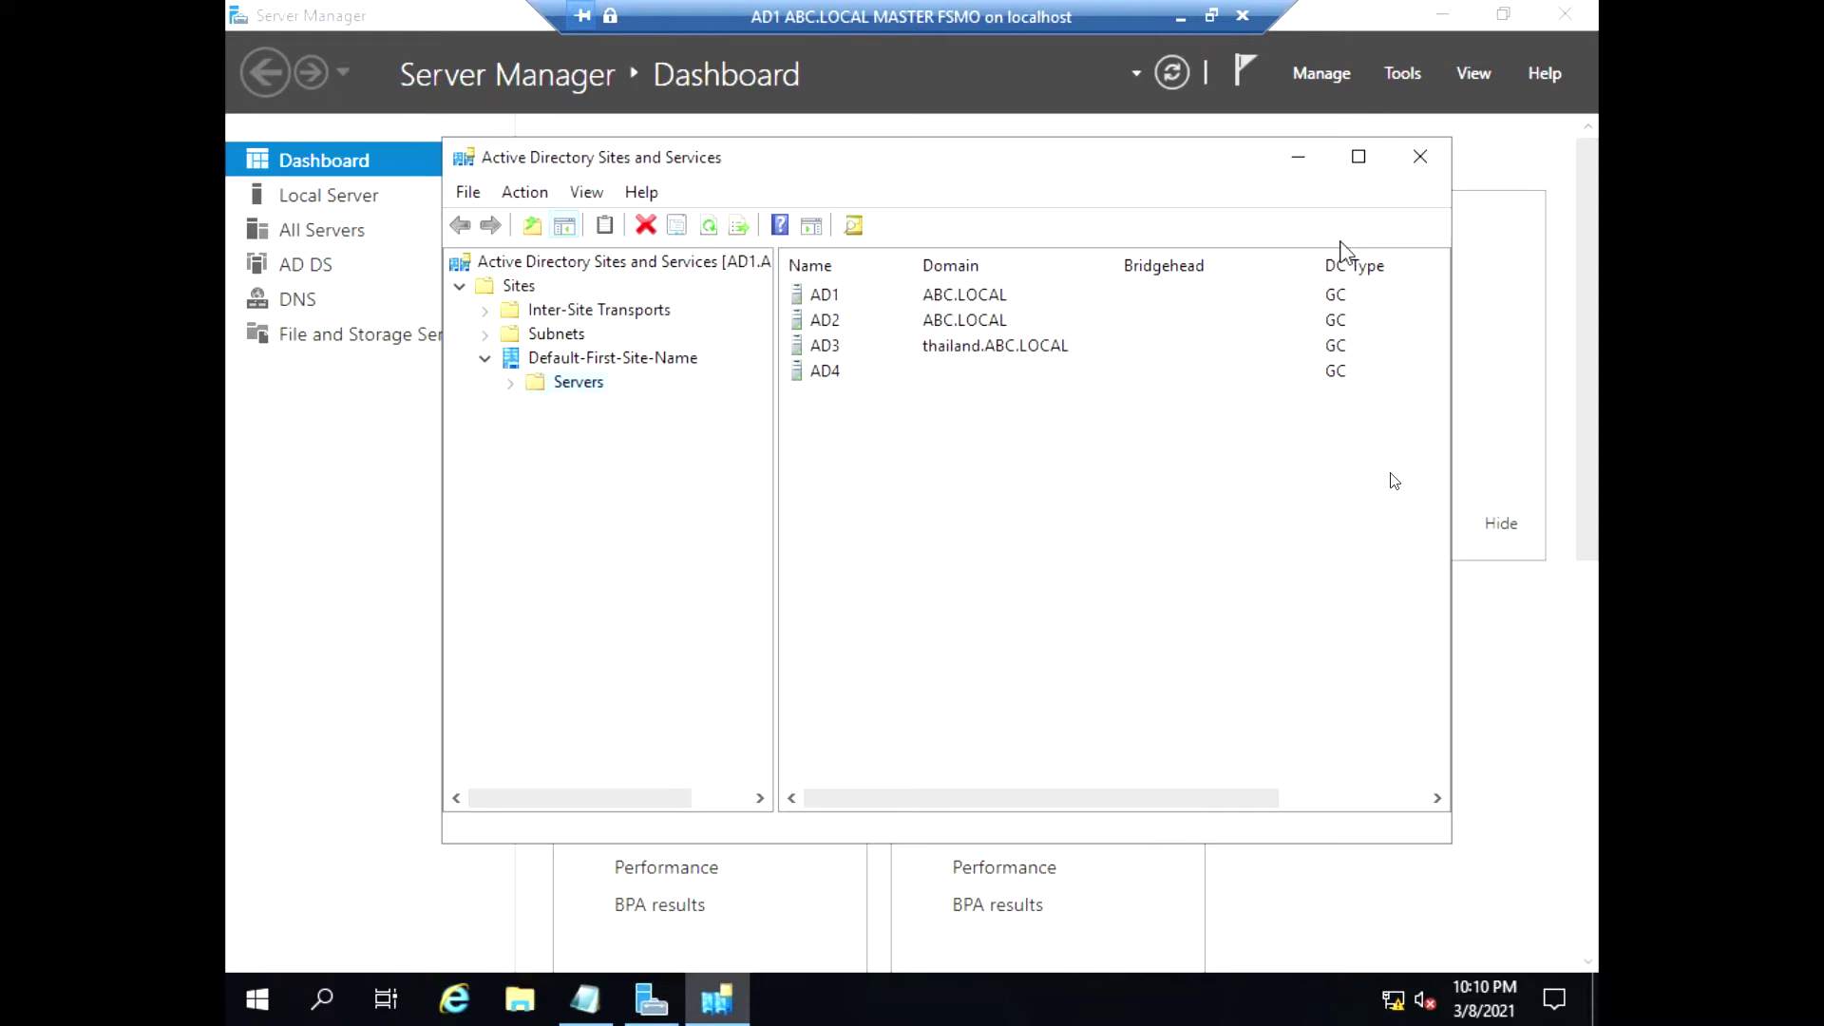
# Bring up the Notepad site plan and maximize it to read the planned sites and link schedules
pyautogui.click(511, 383)
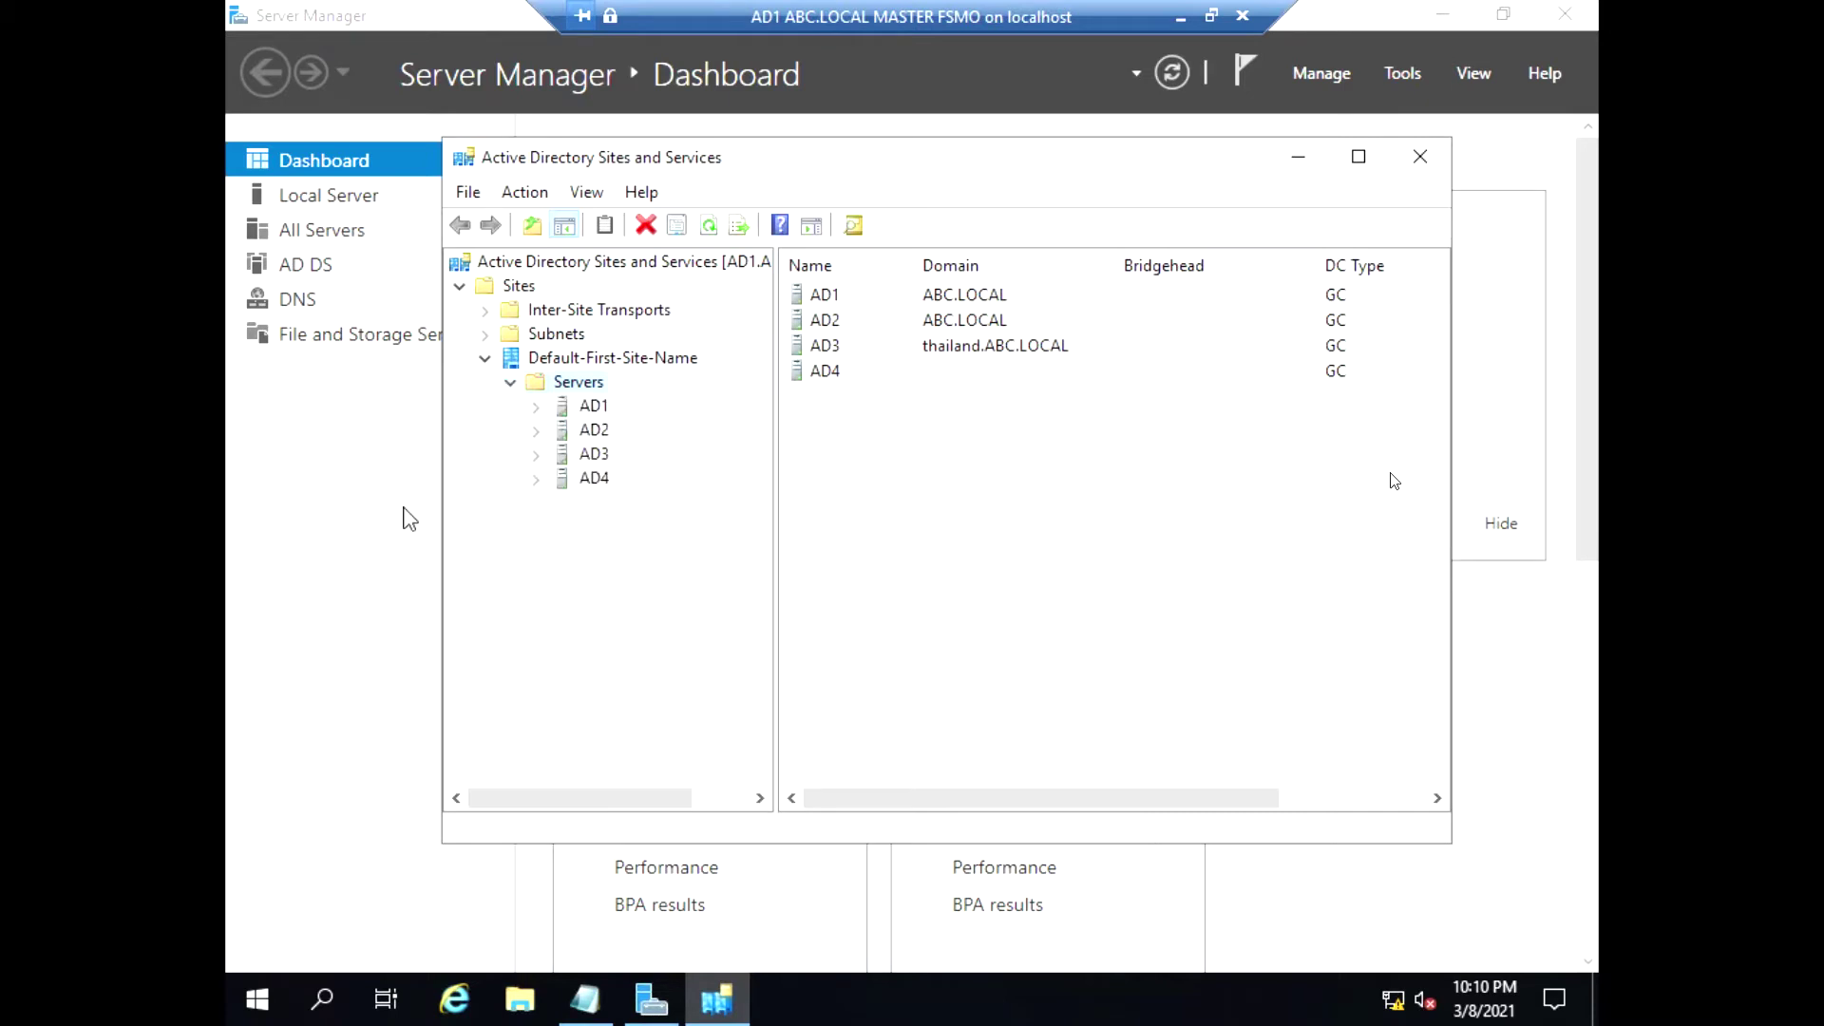
pyautogui.click(651, 999)
pyautogui.click(585, 999)
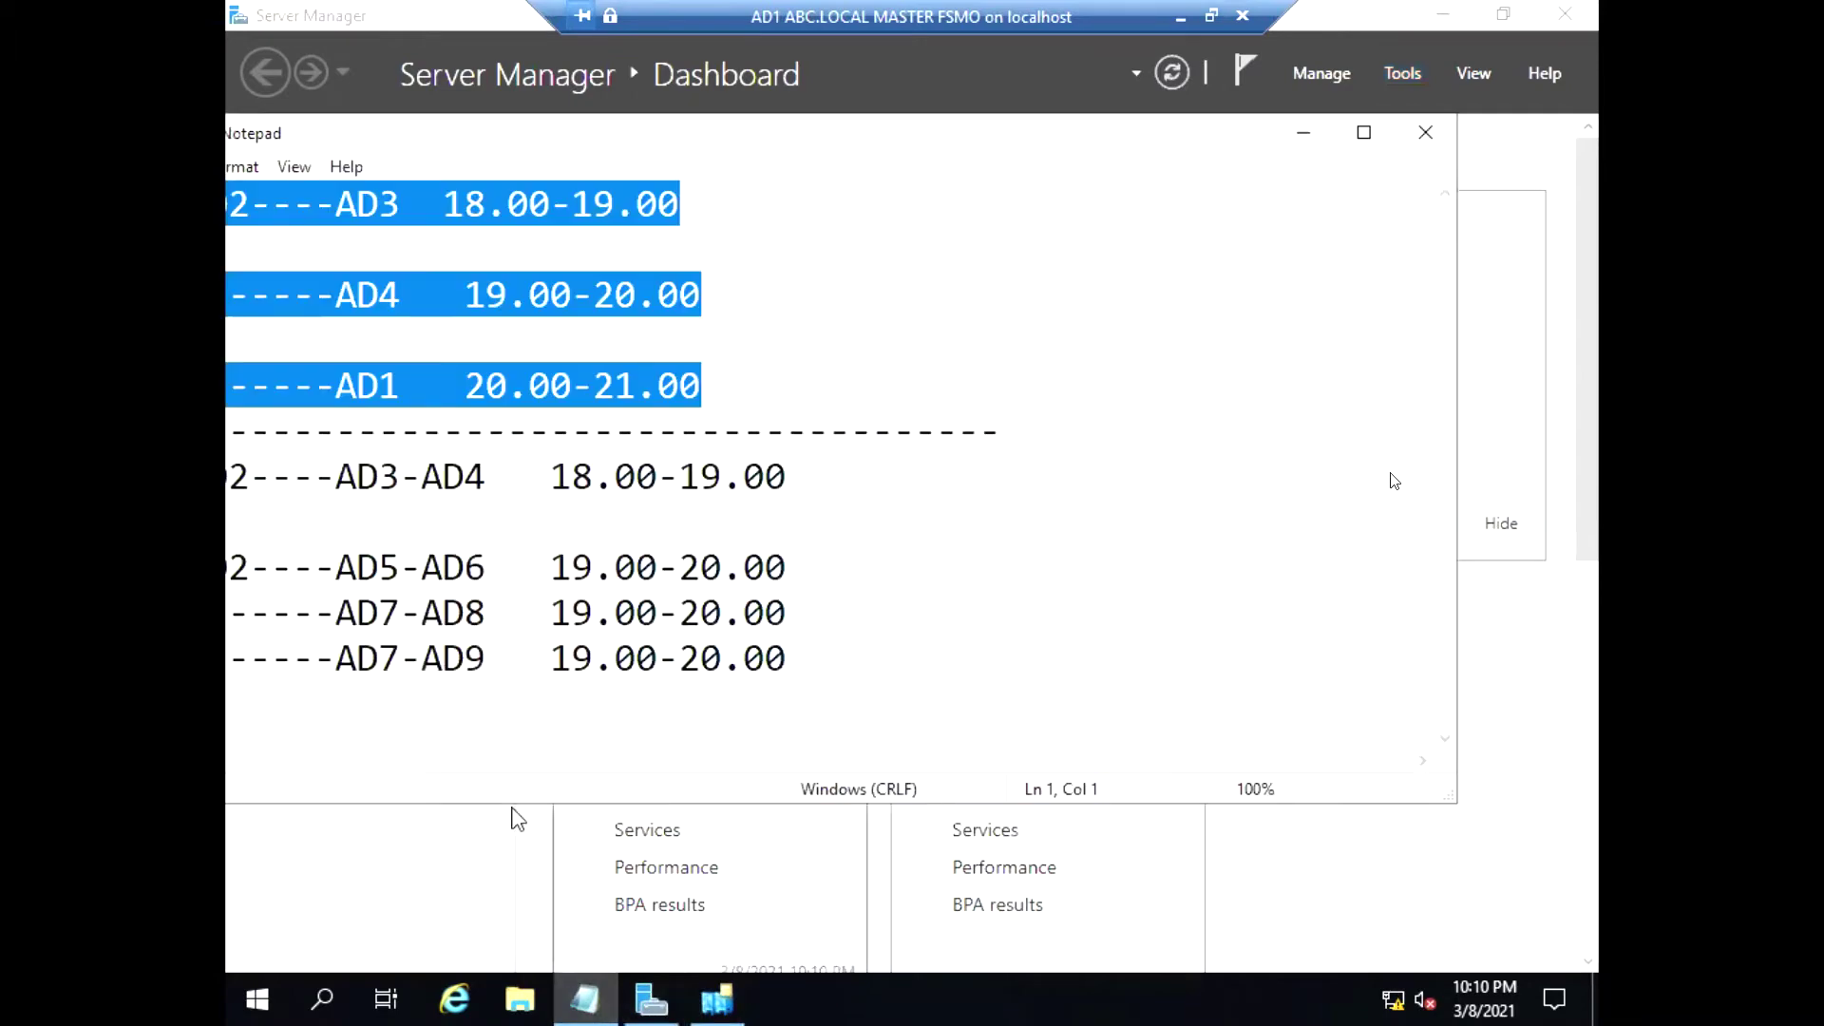
pyautogui.click(342, 27)
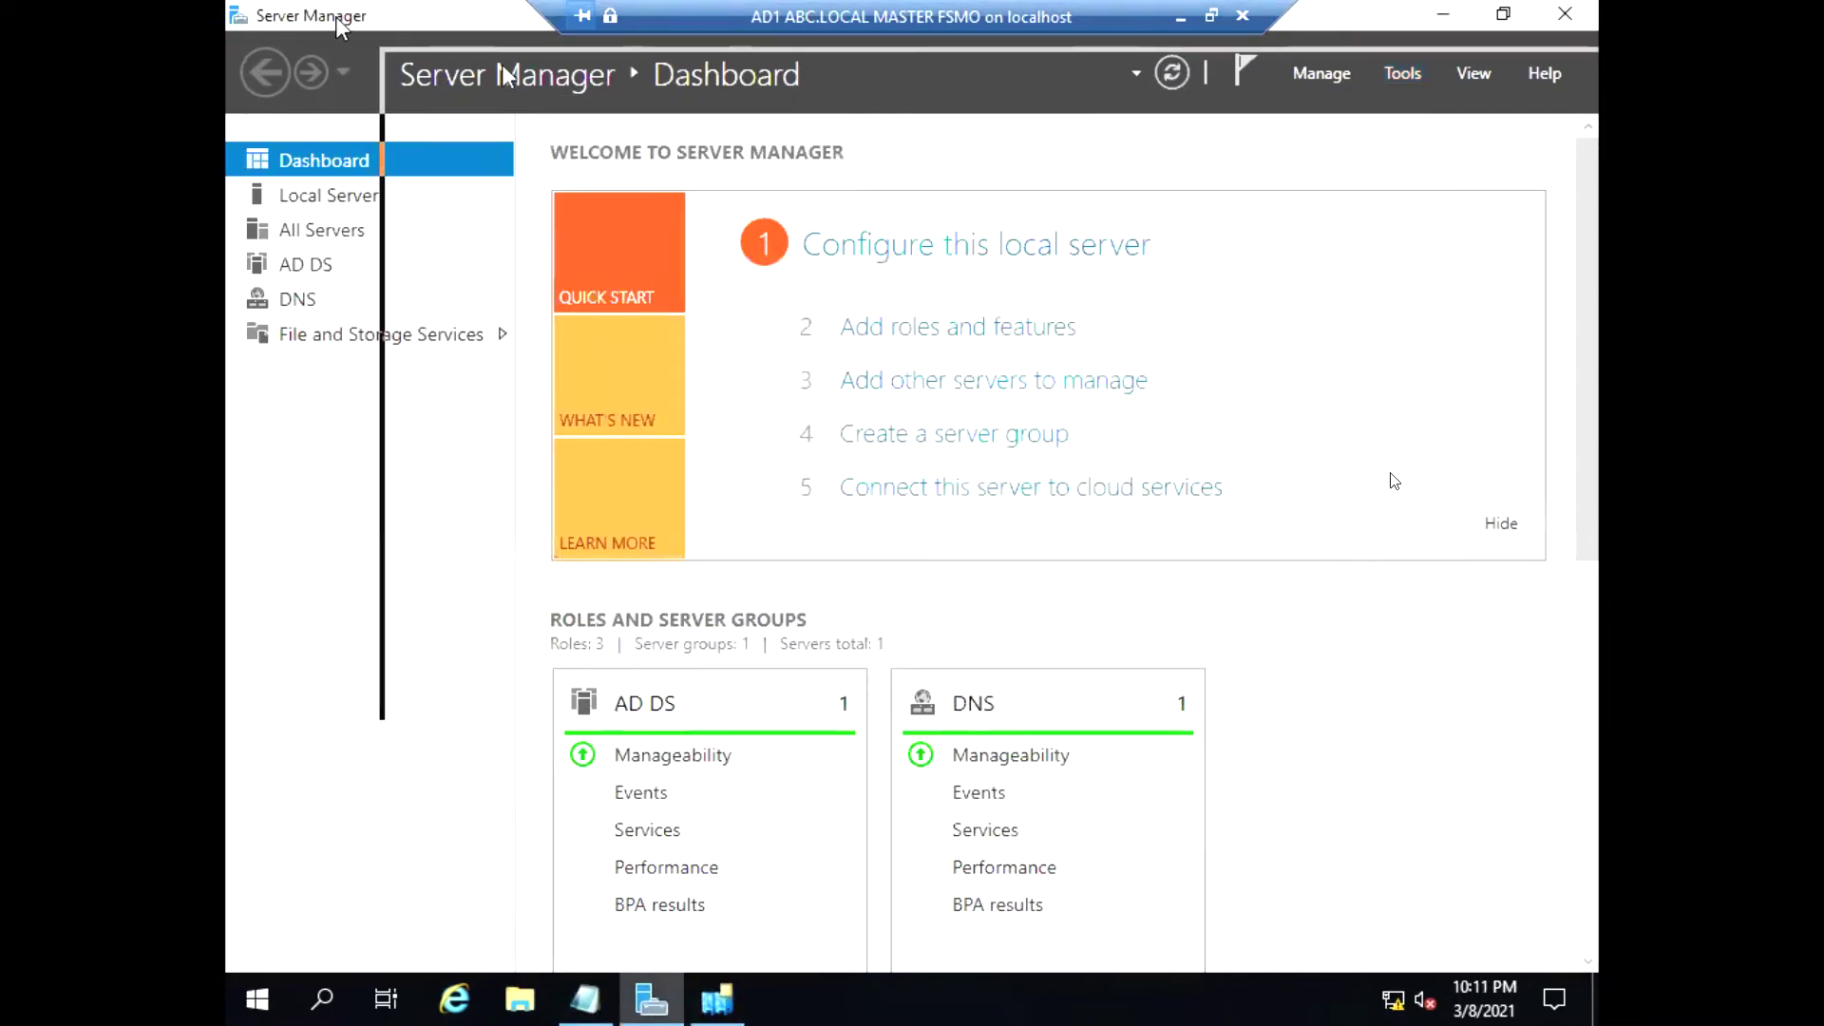
pyautogui.doubleClick(342, 27)
pyautogui.click(585, 999)
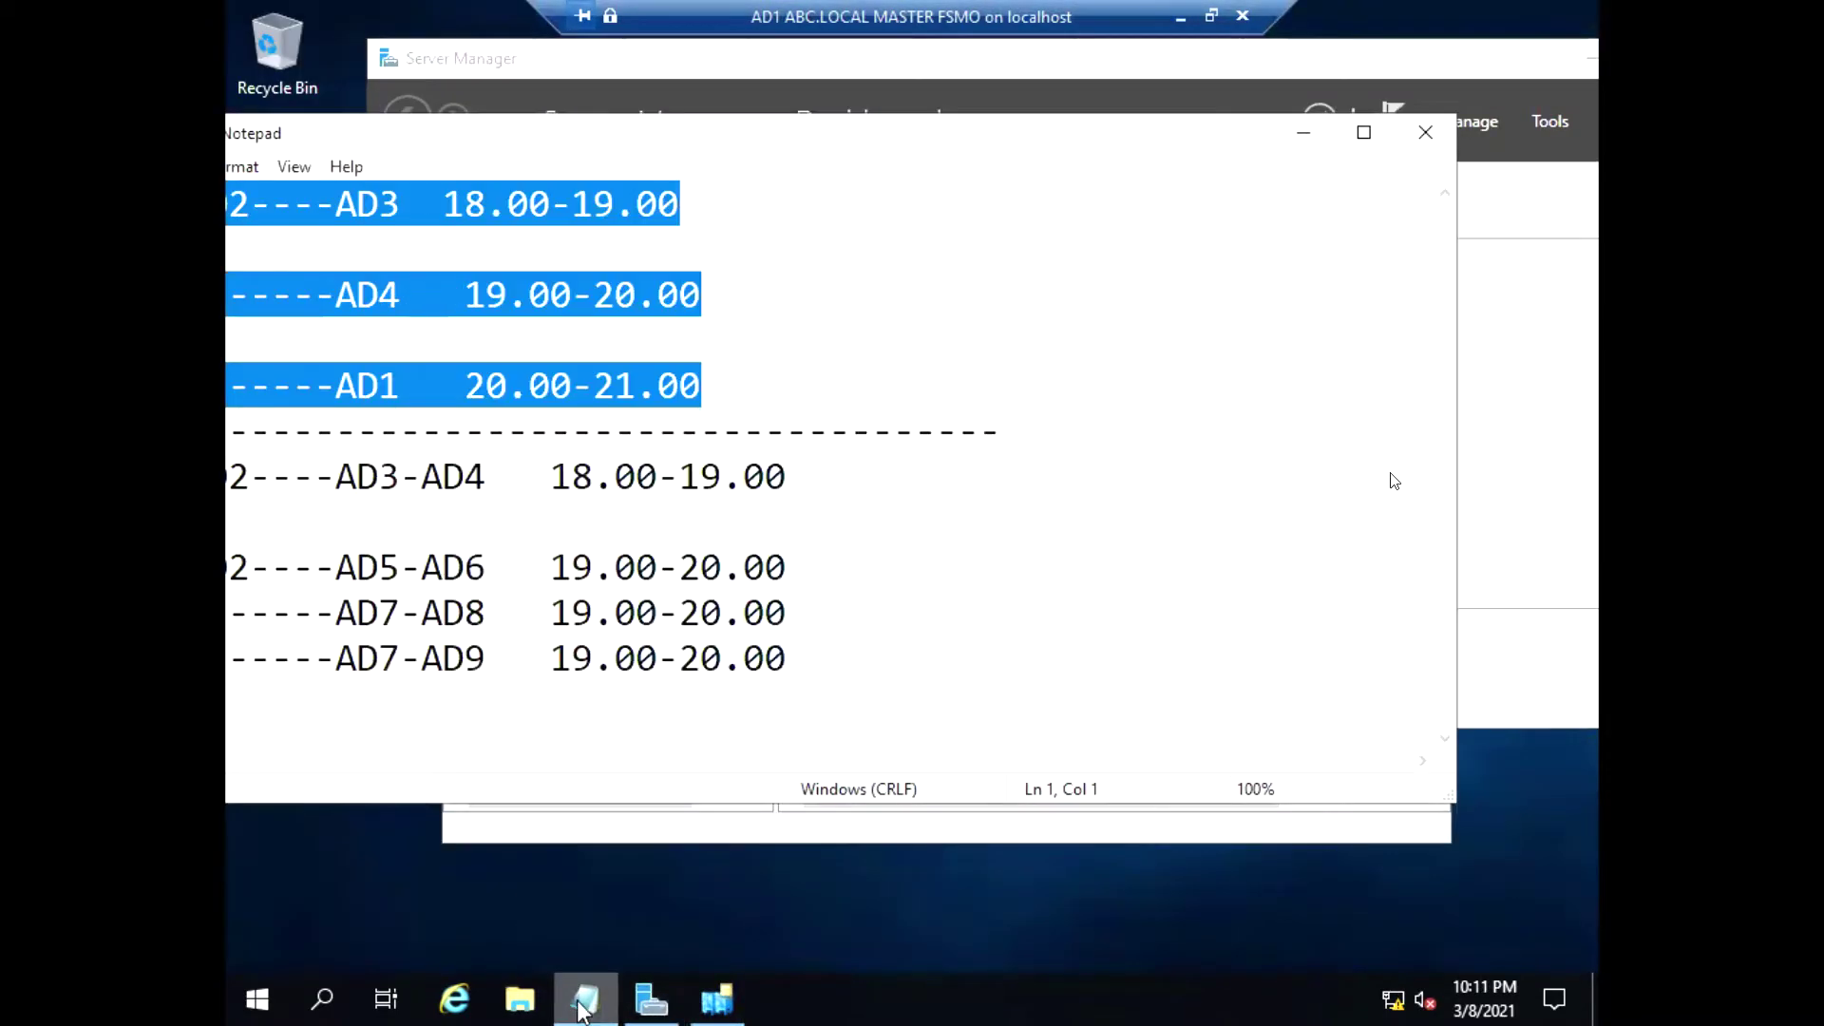
pyautogui.moveTo(310, 140); pyautogui.dragTo(556, 150)
pyautogui.click(496, 242)
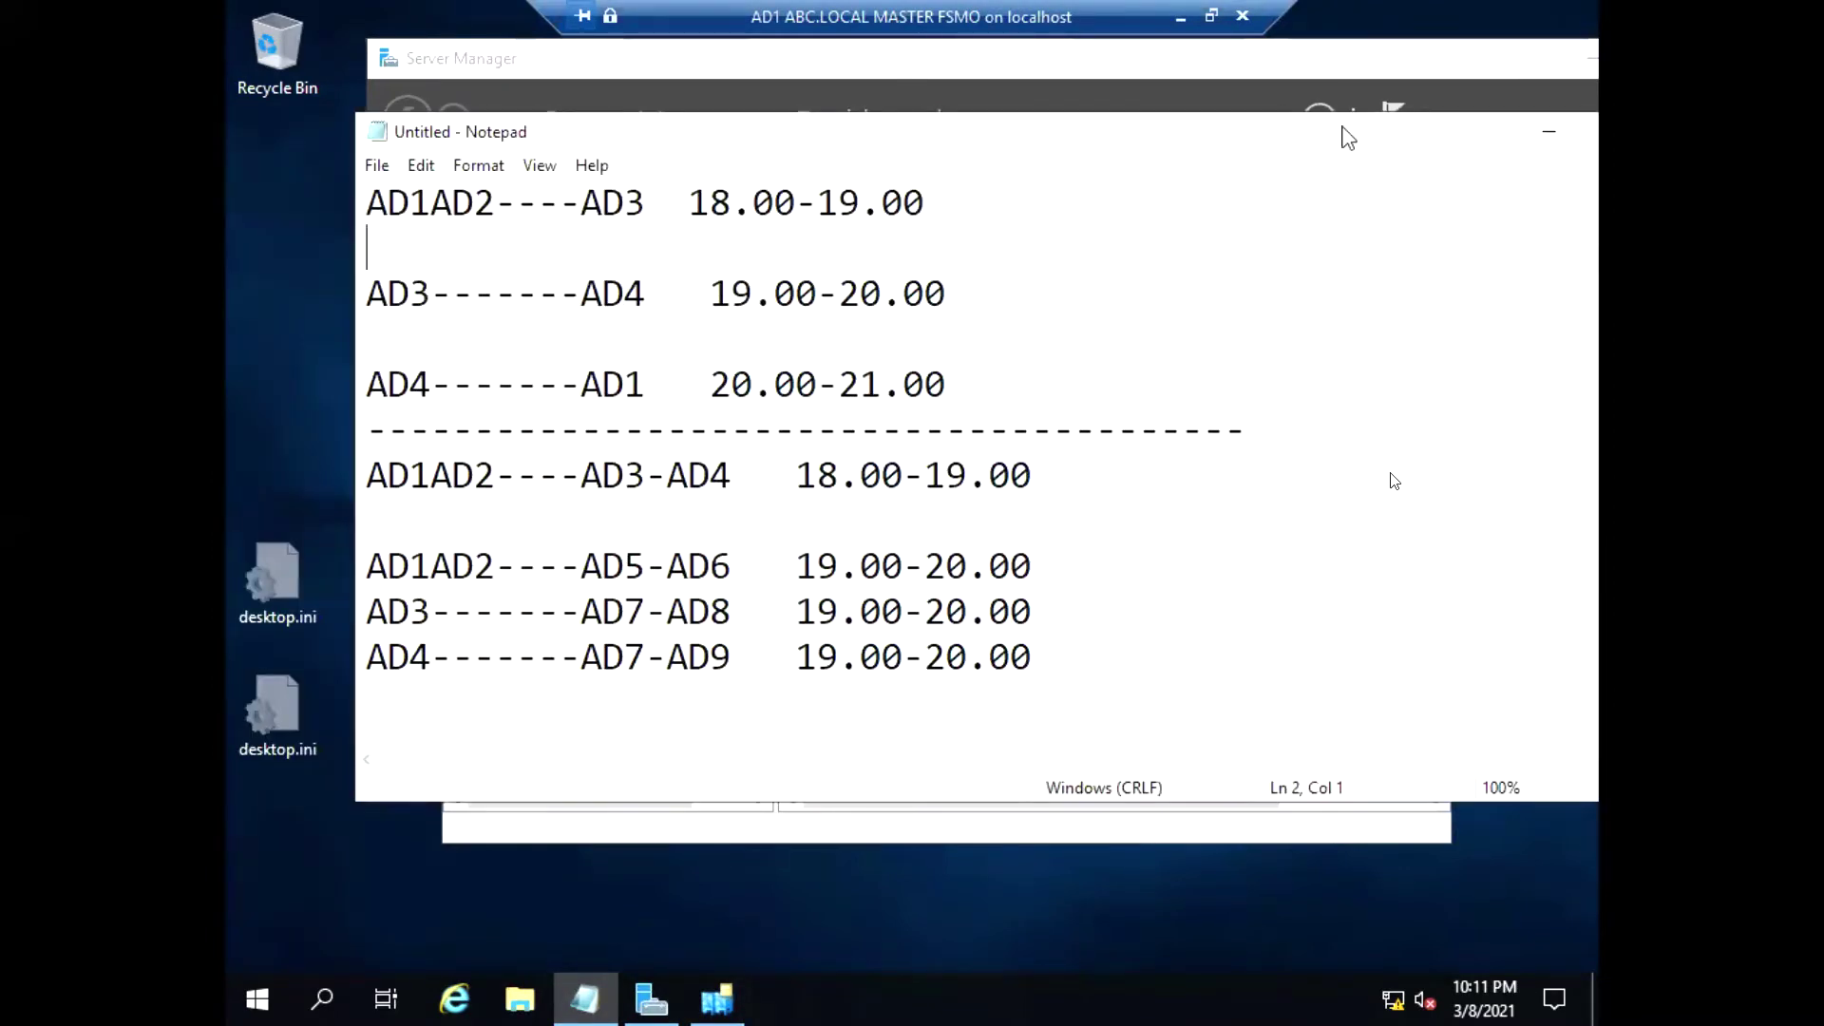
pyautogui.doubleClick(1442, 133)
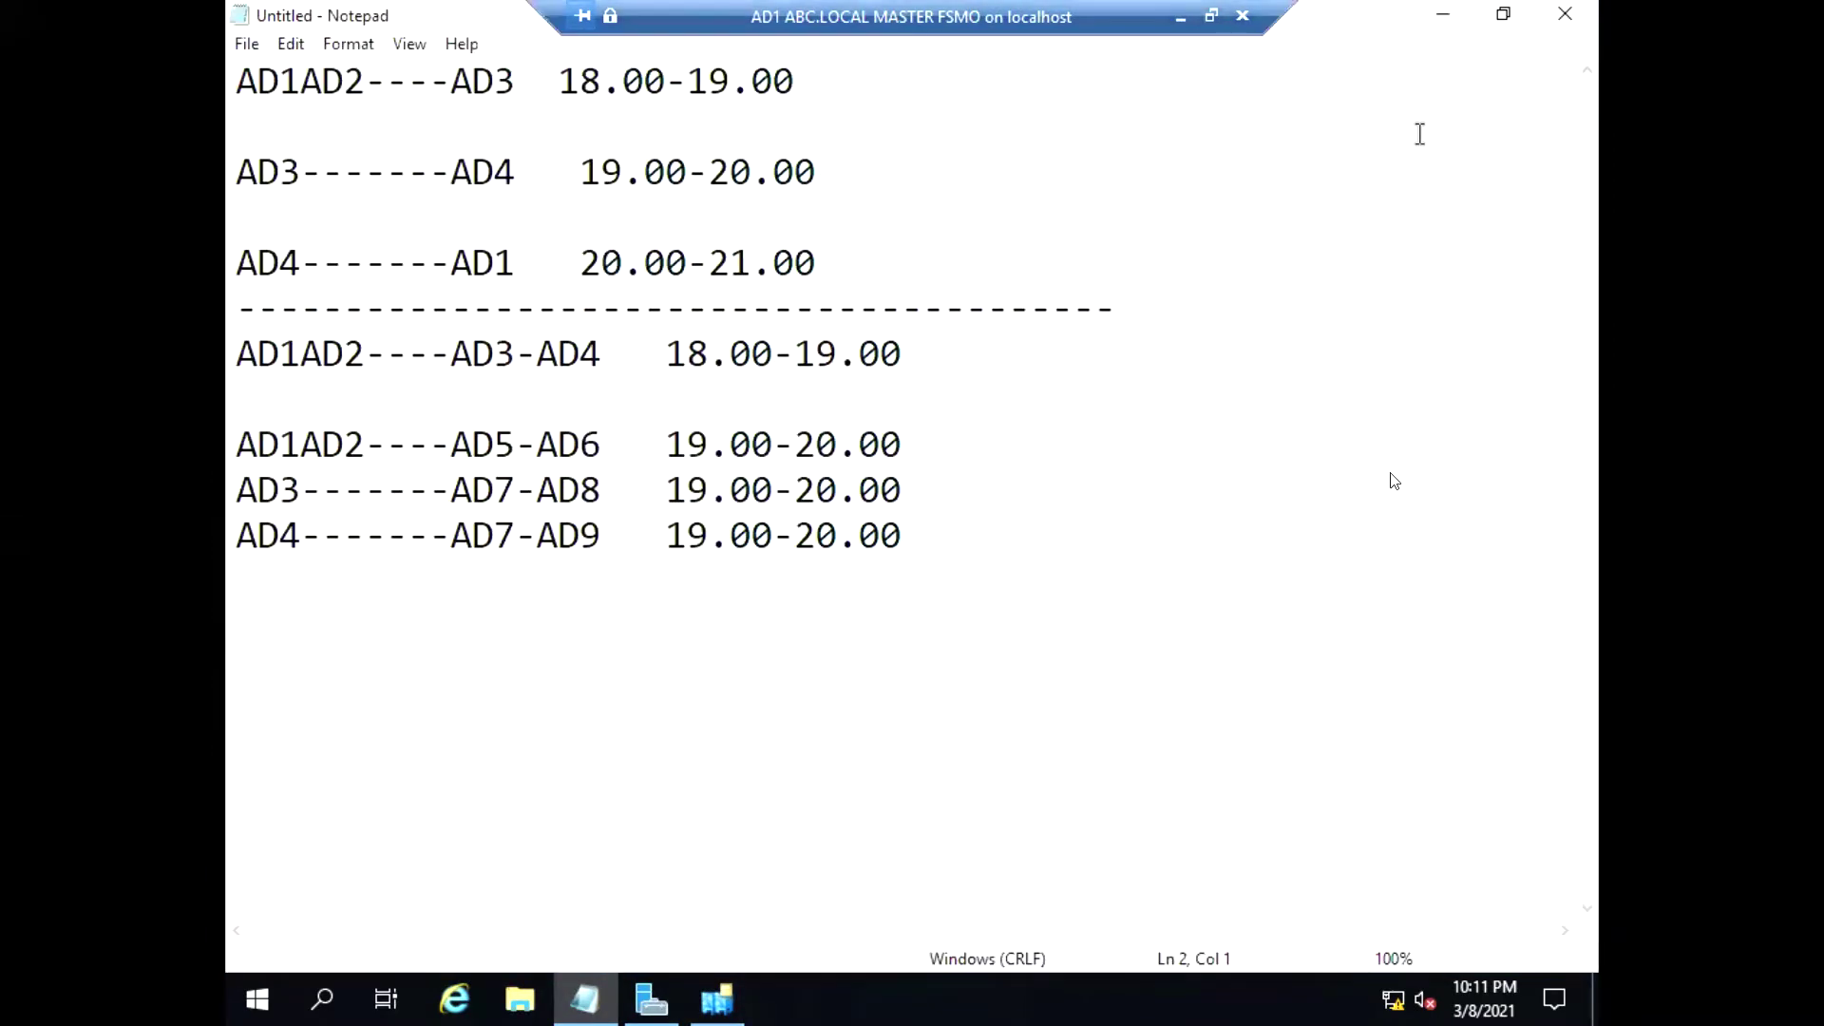
# Set the notes aside and return to Sites and Services with the Sites container shown
pyautogui.click(1443, 14)
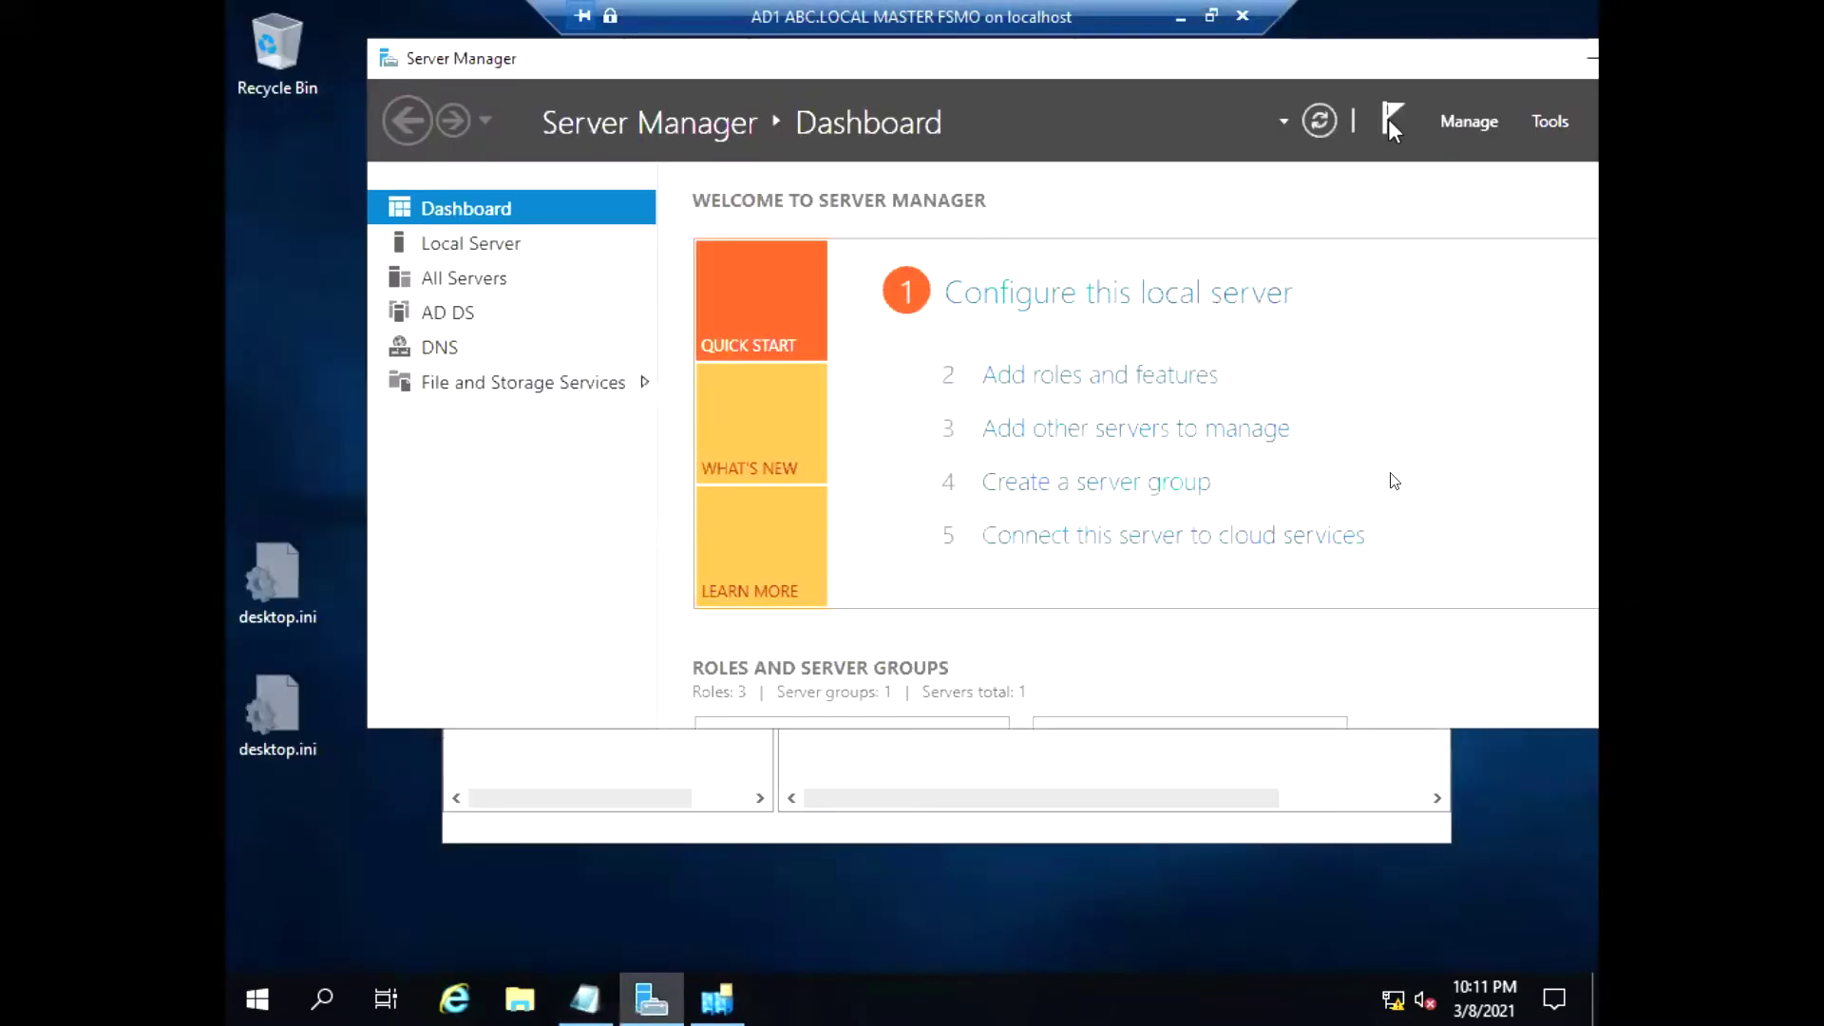
pyautogui.click(718, 999)
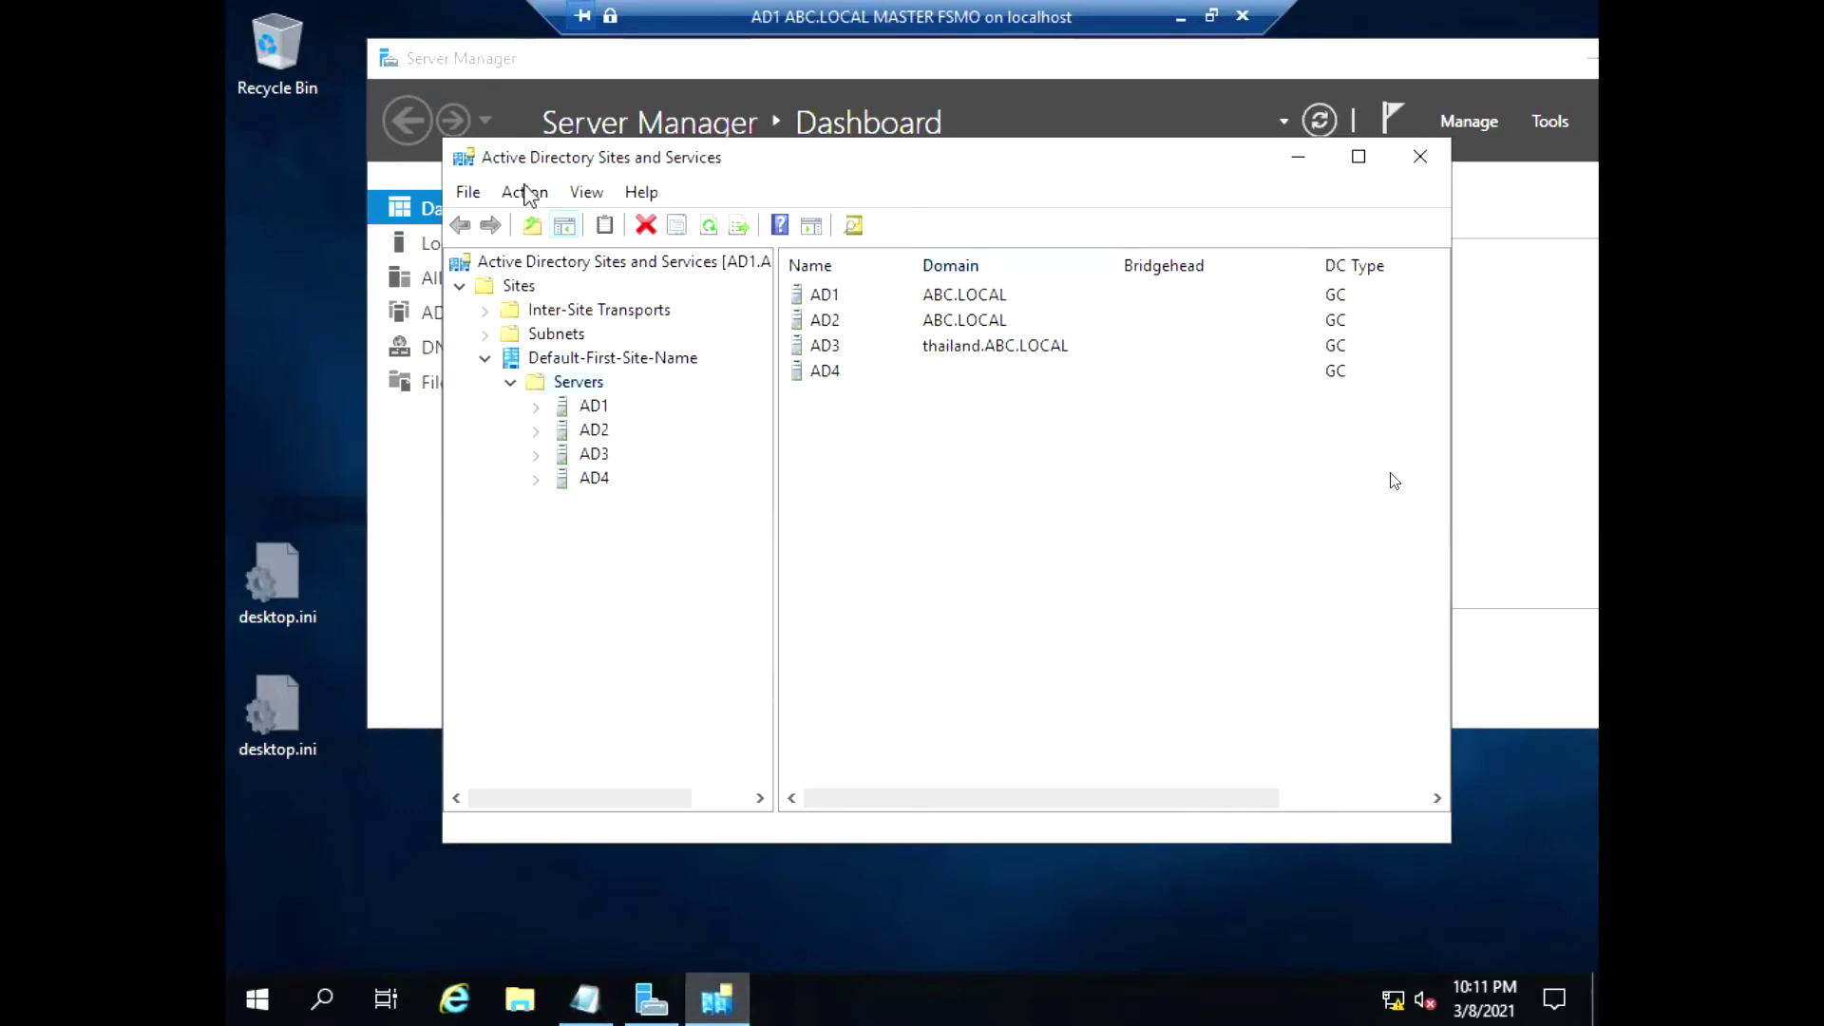
pyautogui.click(514, 287)
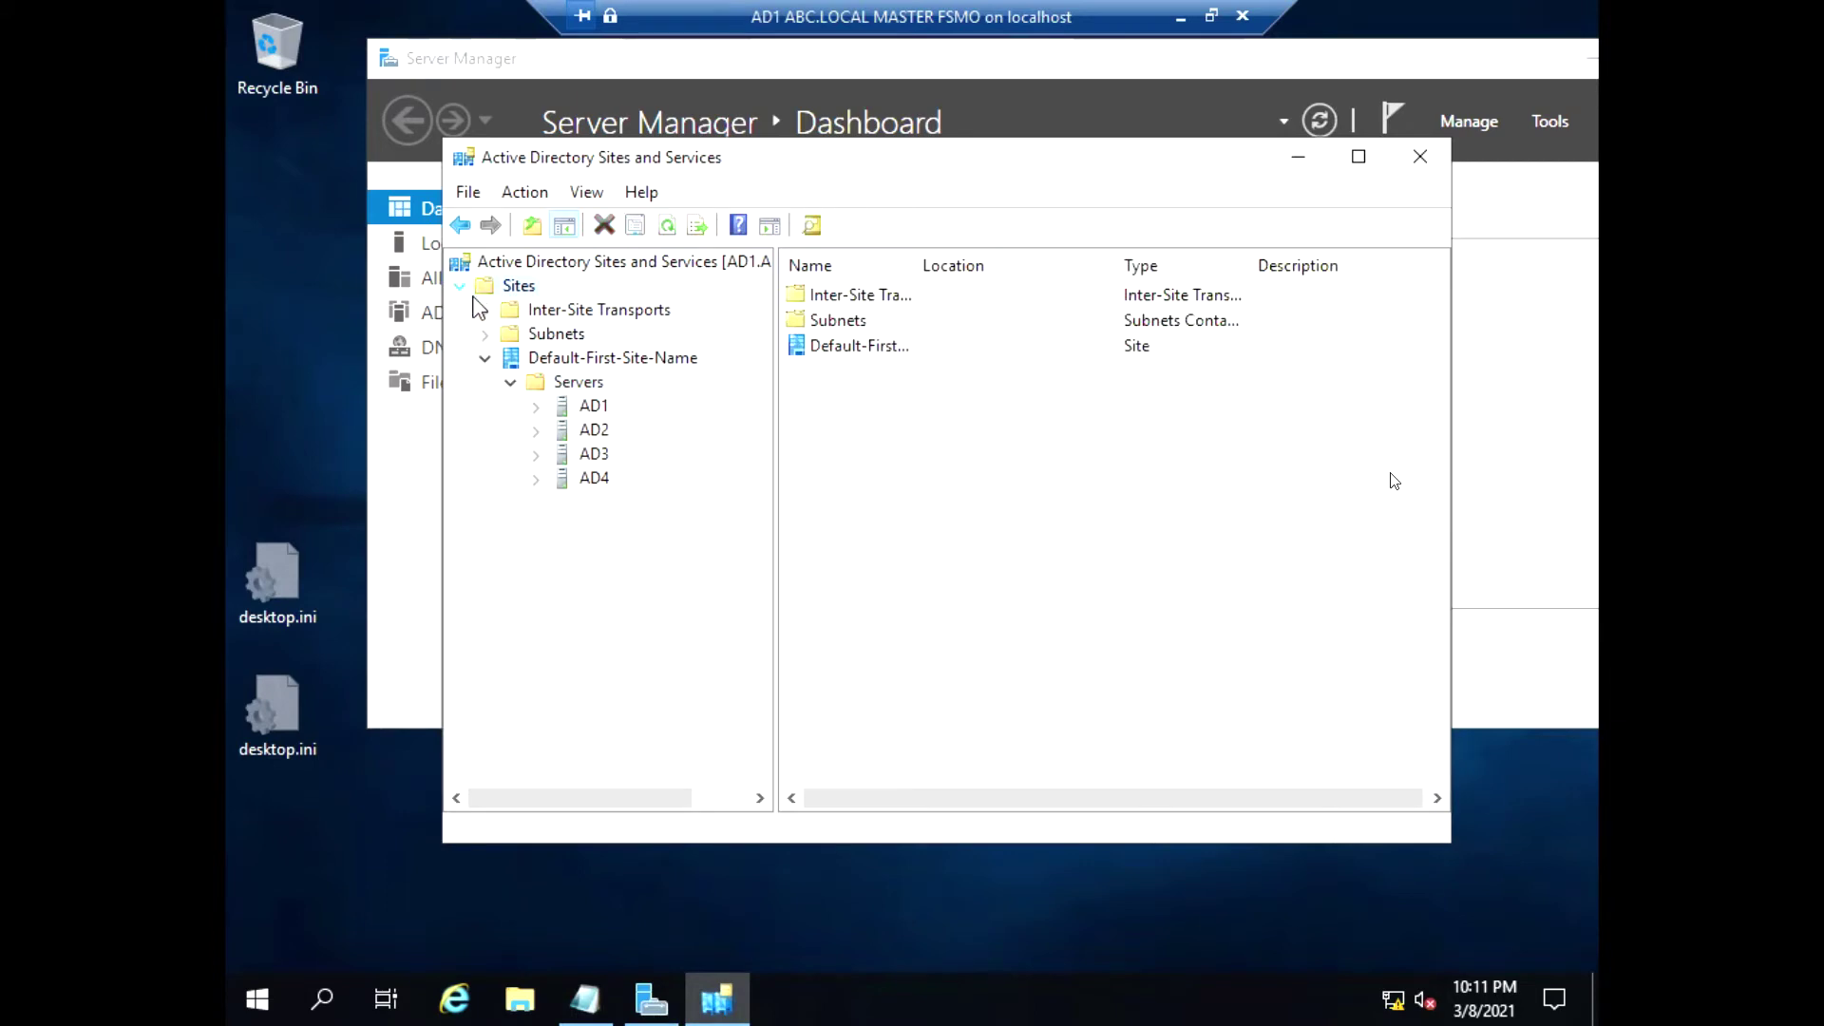
# Create the AD1AD2 site on DEFAULTIPSITELINK and acknowledge the confirmation message
pyautogui.rightClick(496, 286)
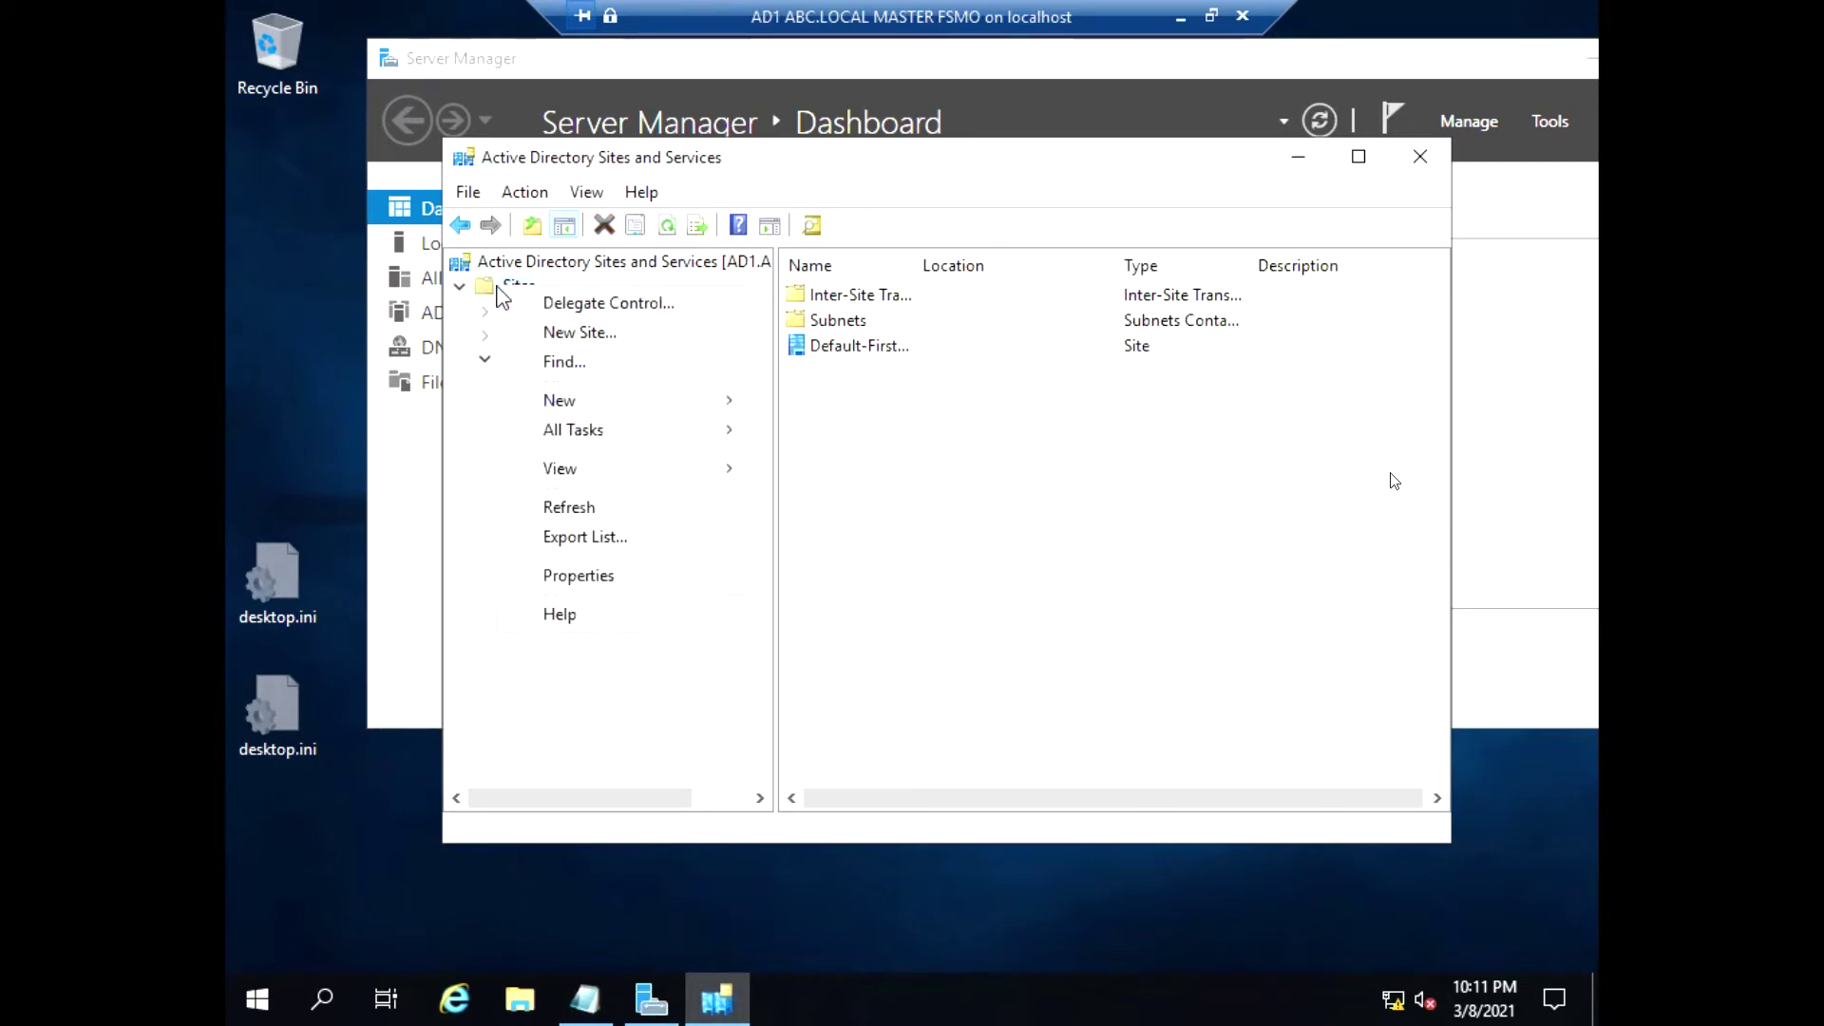
pyautogui.click(572, 334)
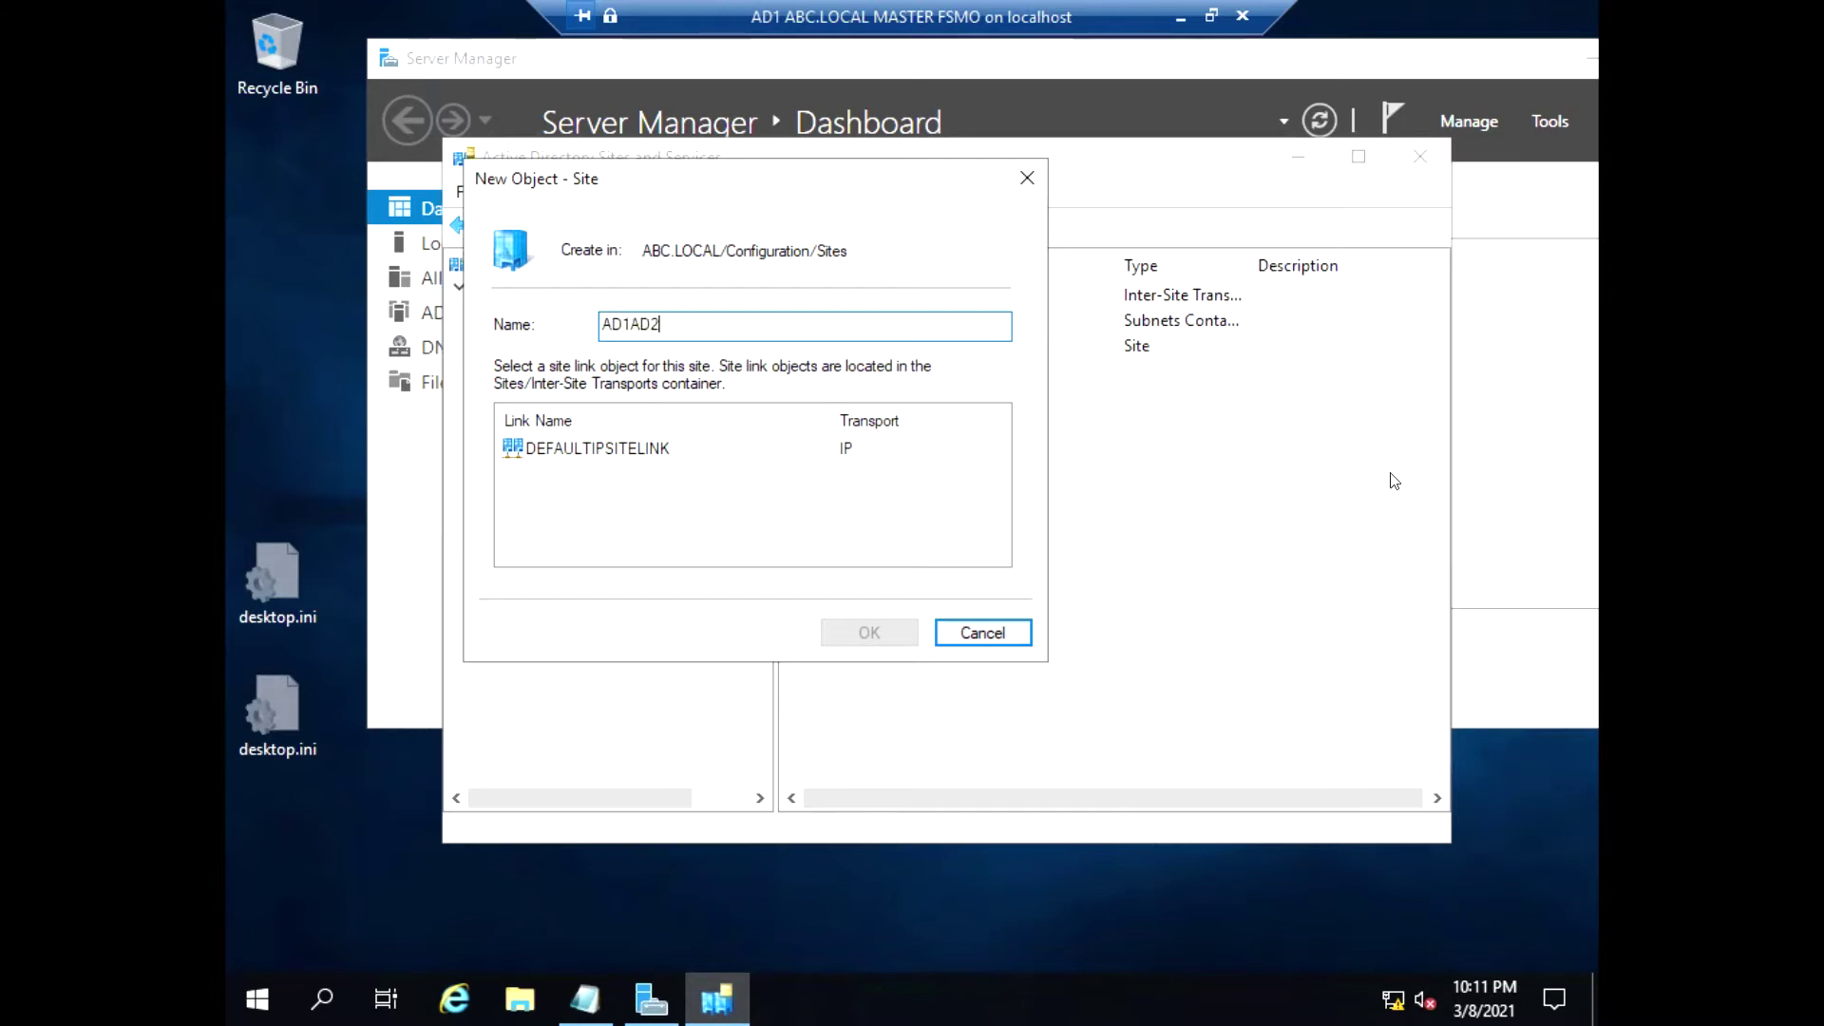
pyautogui.click(594, 449)
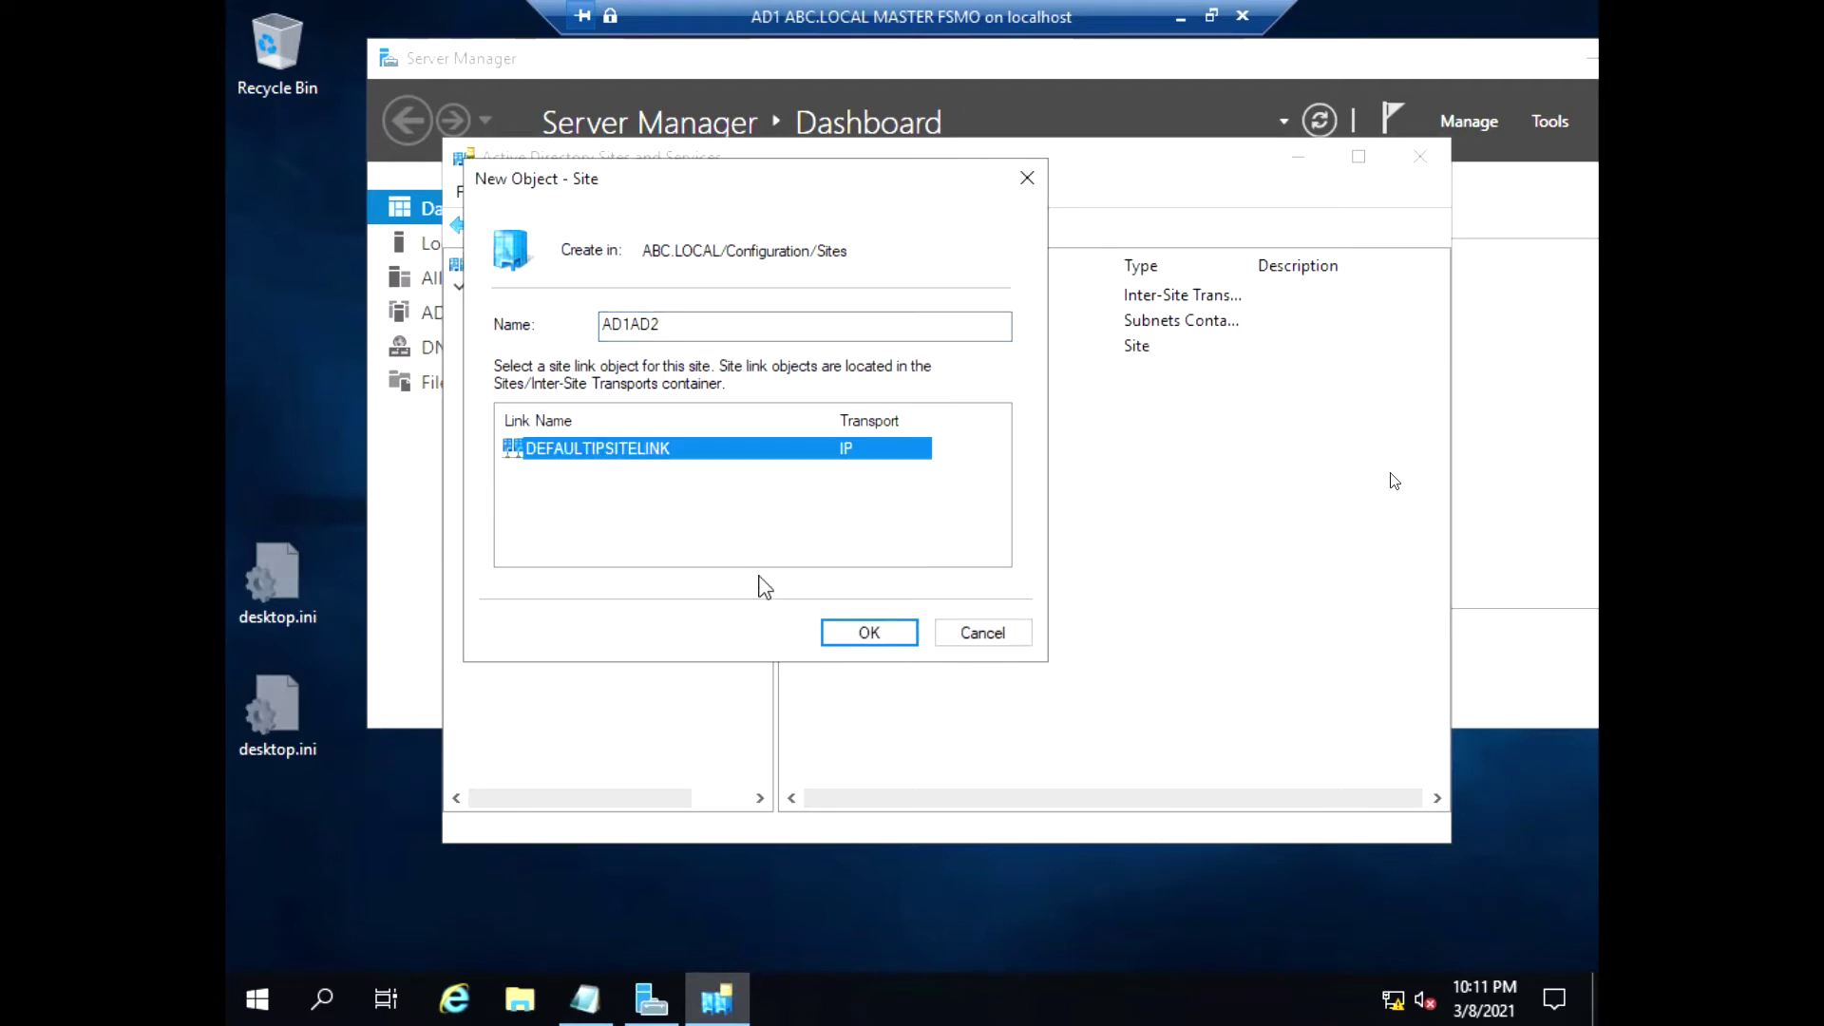
pyautogui.click(860, 633)
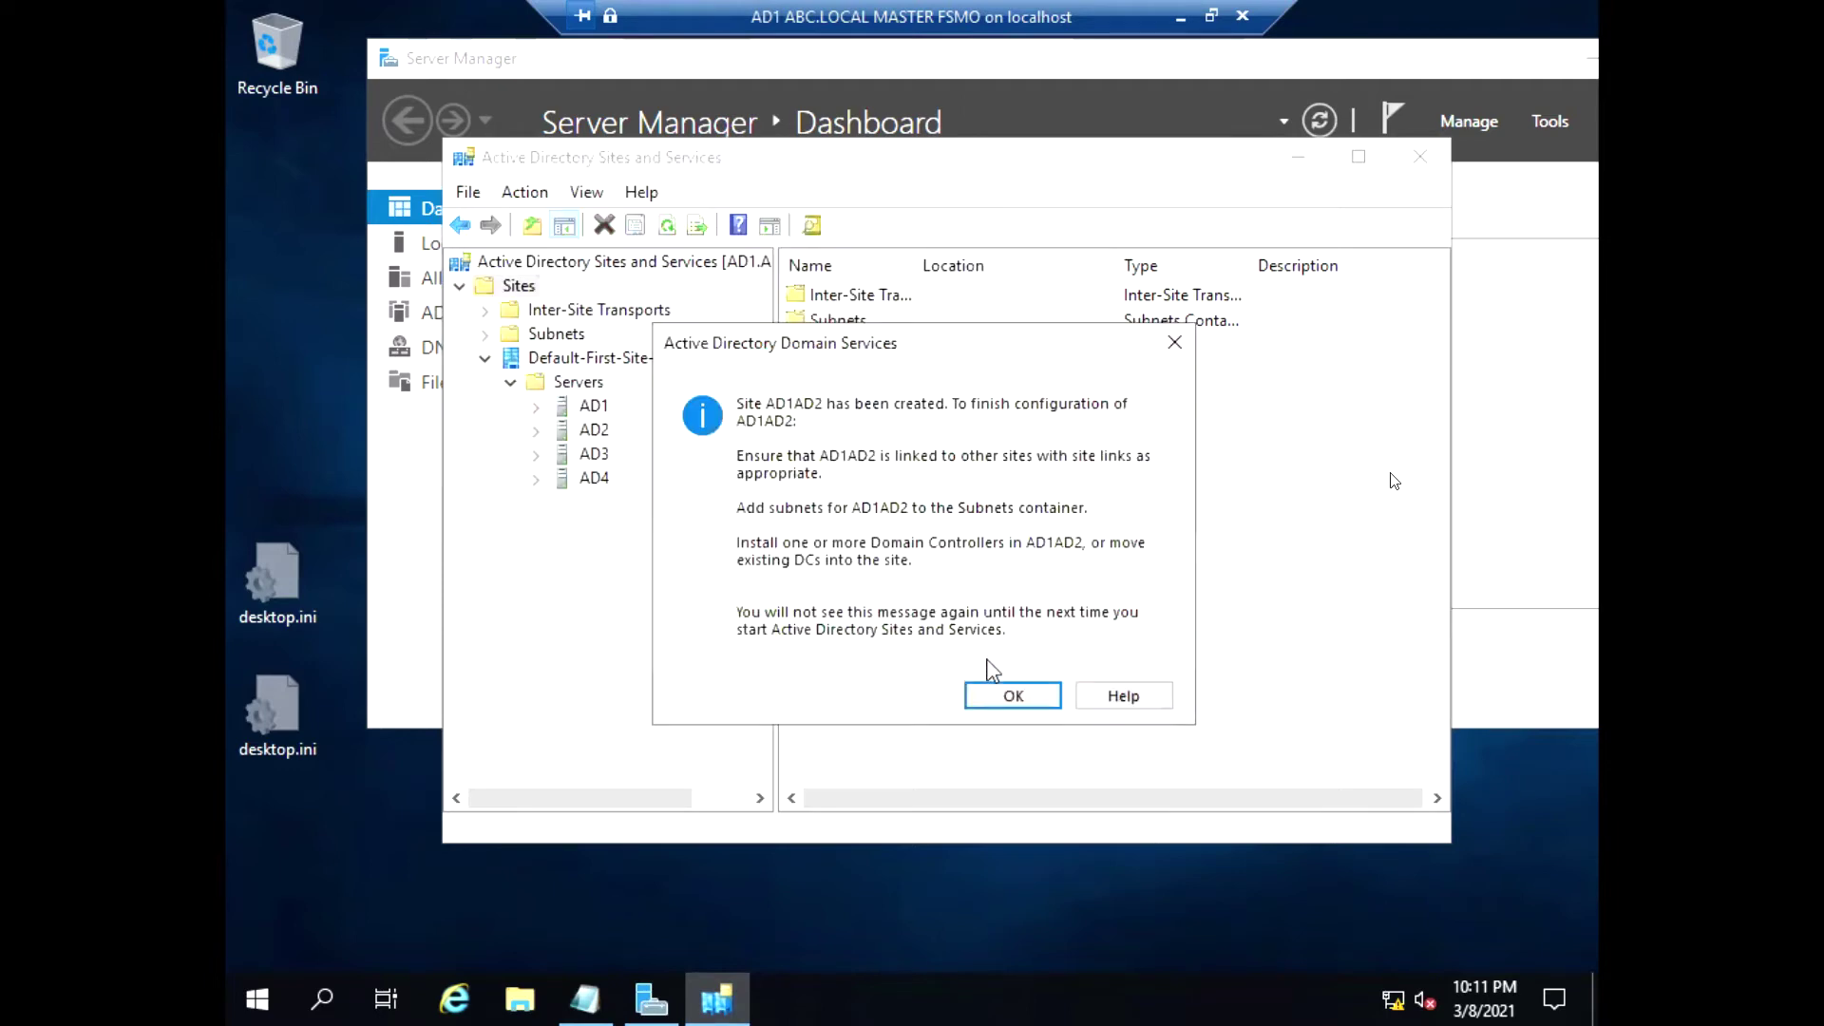
pyautogui.press('Return')
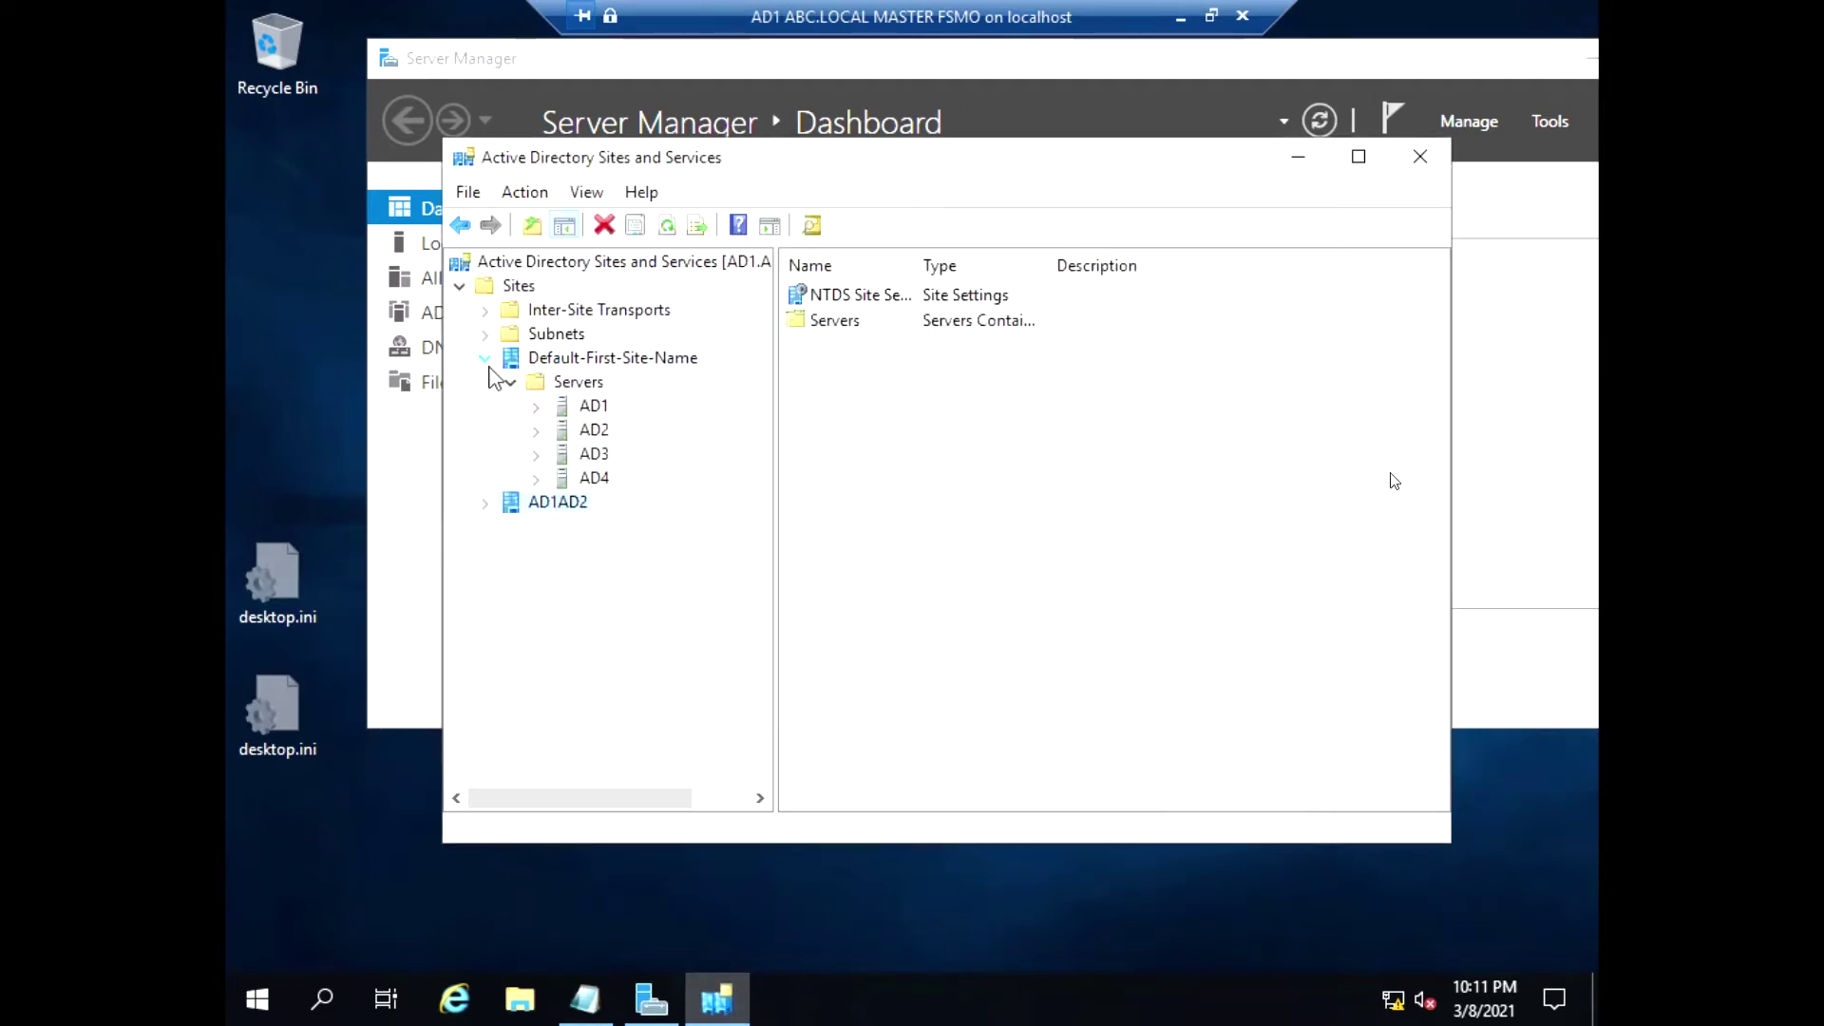
pyautogui.click(485, 359)
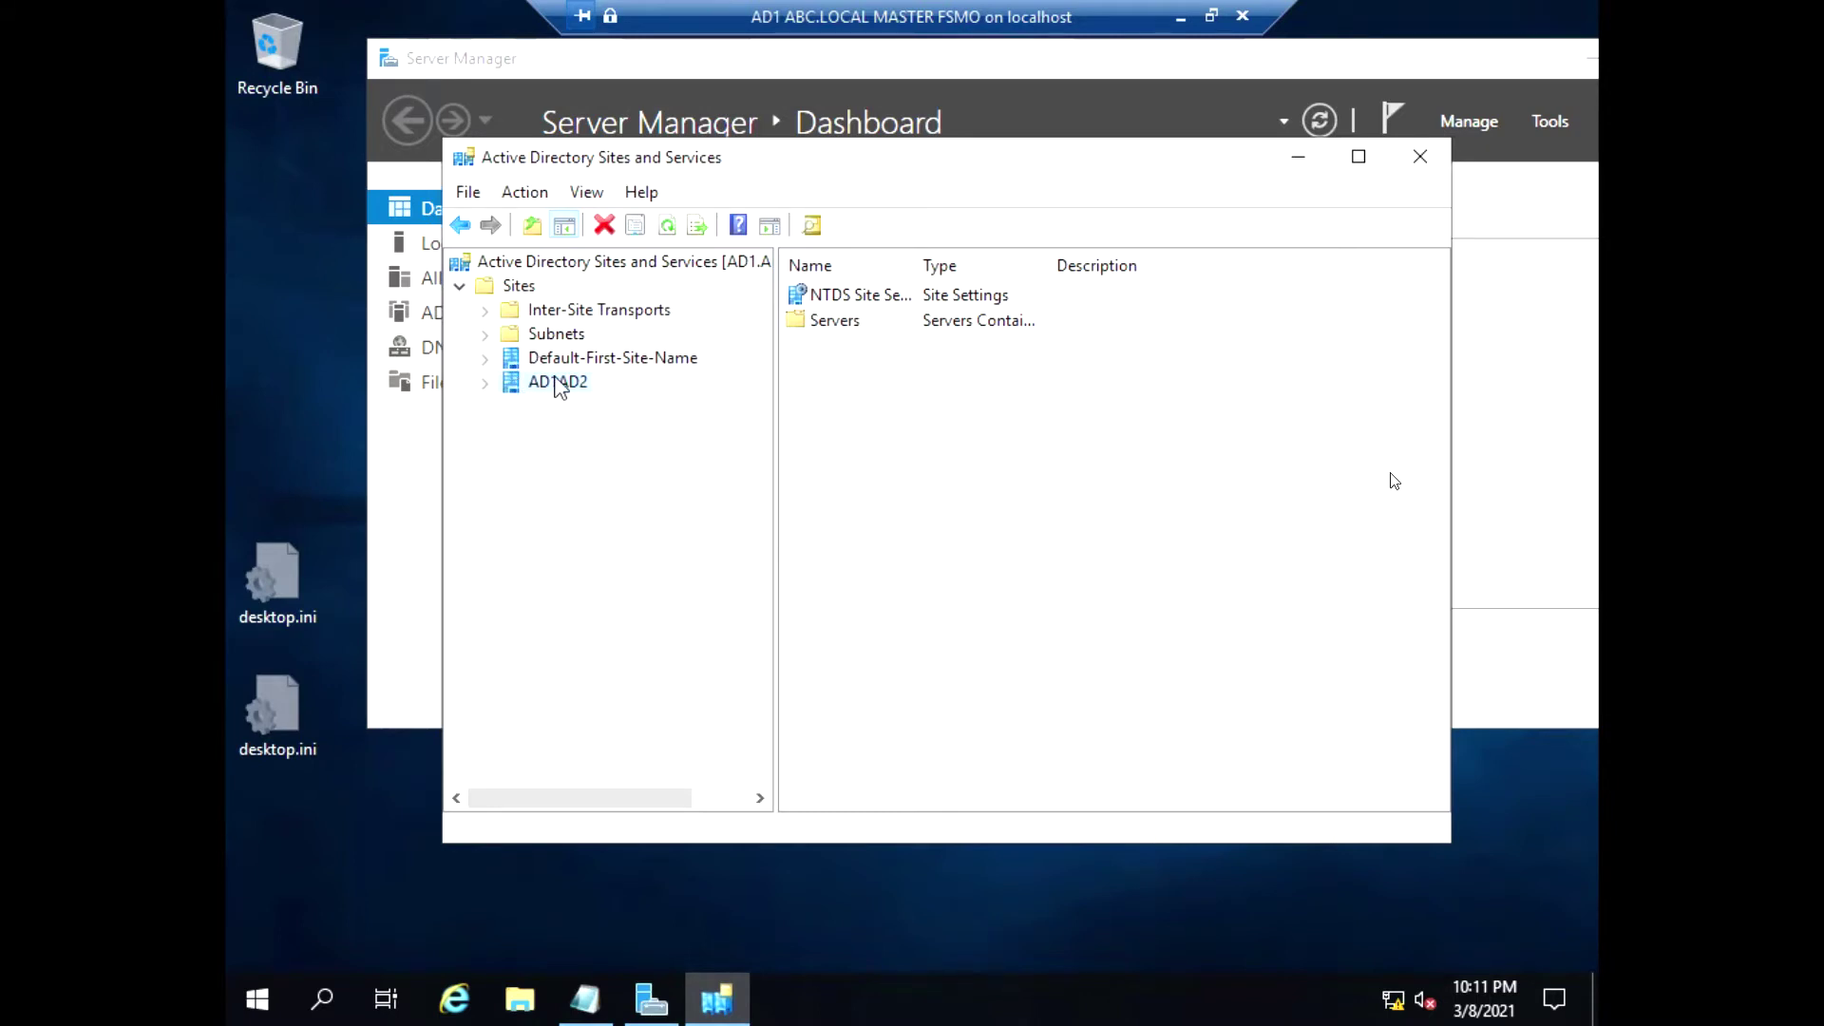
# Expand Default-First-Site-Name and AD1AD2 so both sites' Servers folders are visible
pyautogui.click(484, 383)
pyautogui.click(485, 360)
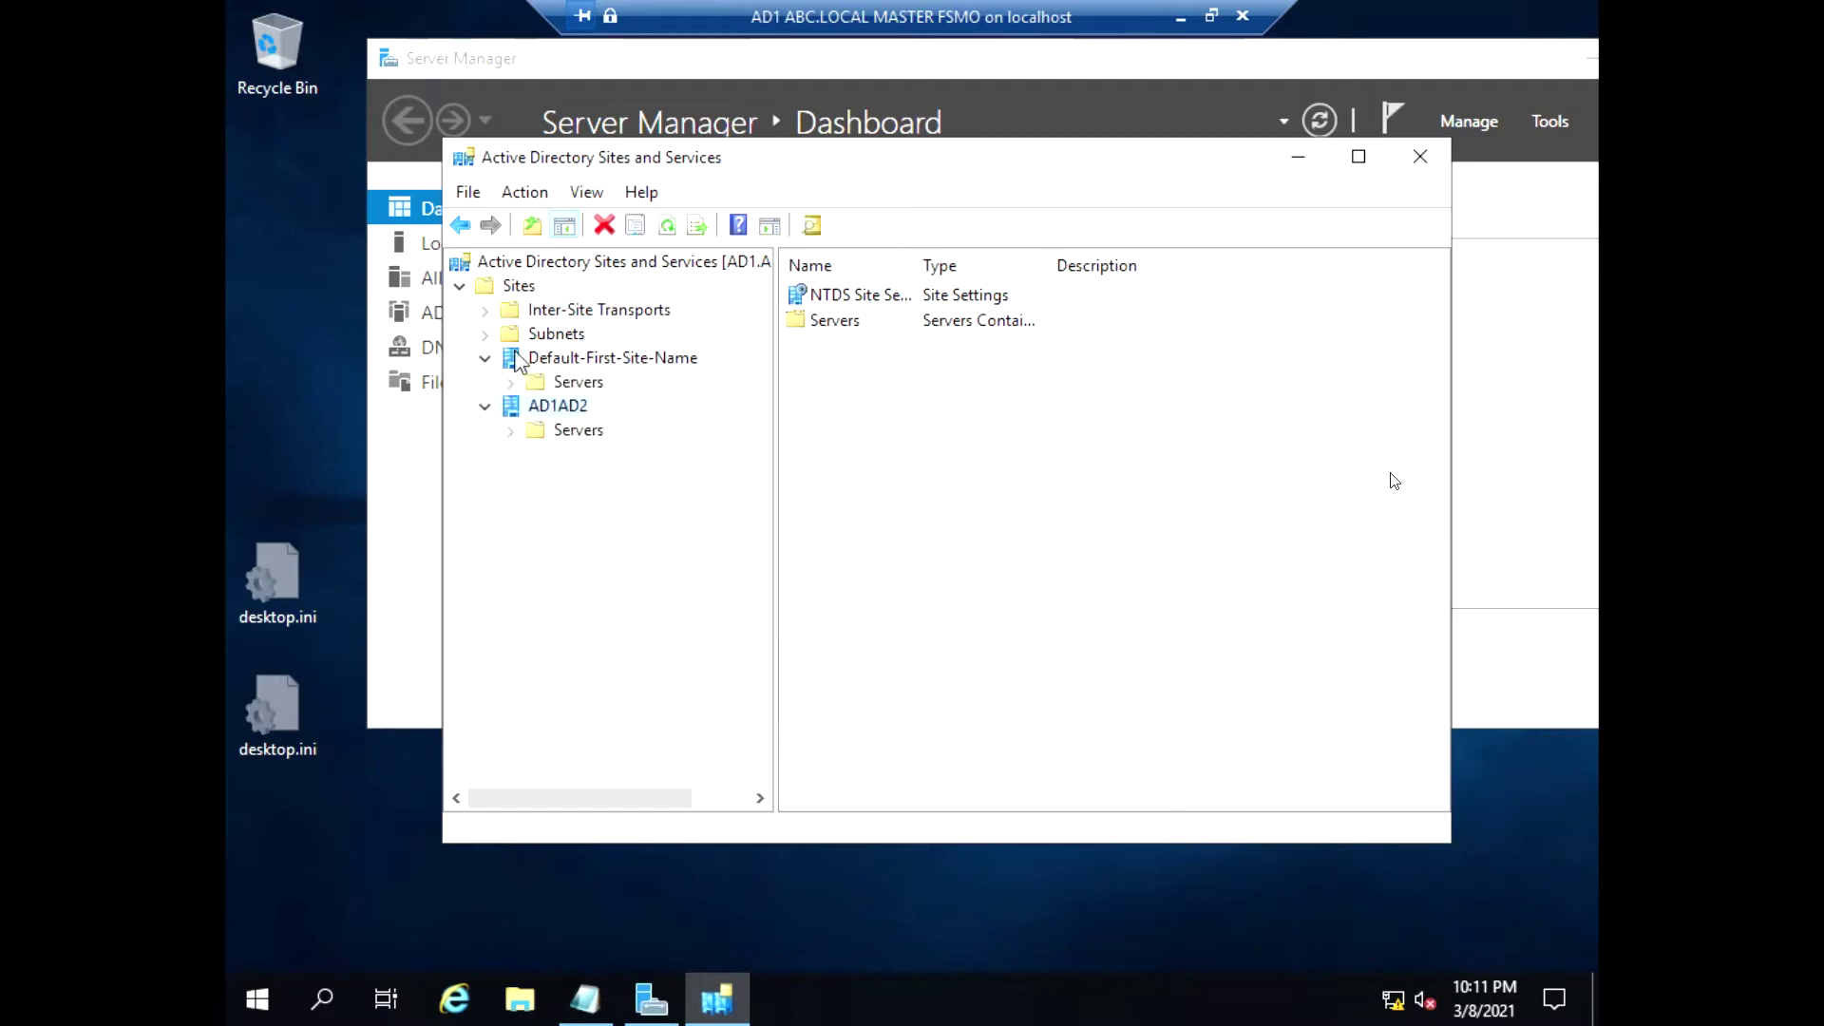
pyautogui.rightClick(468, 275)
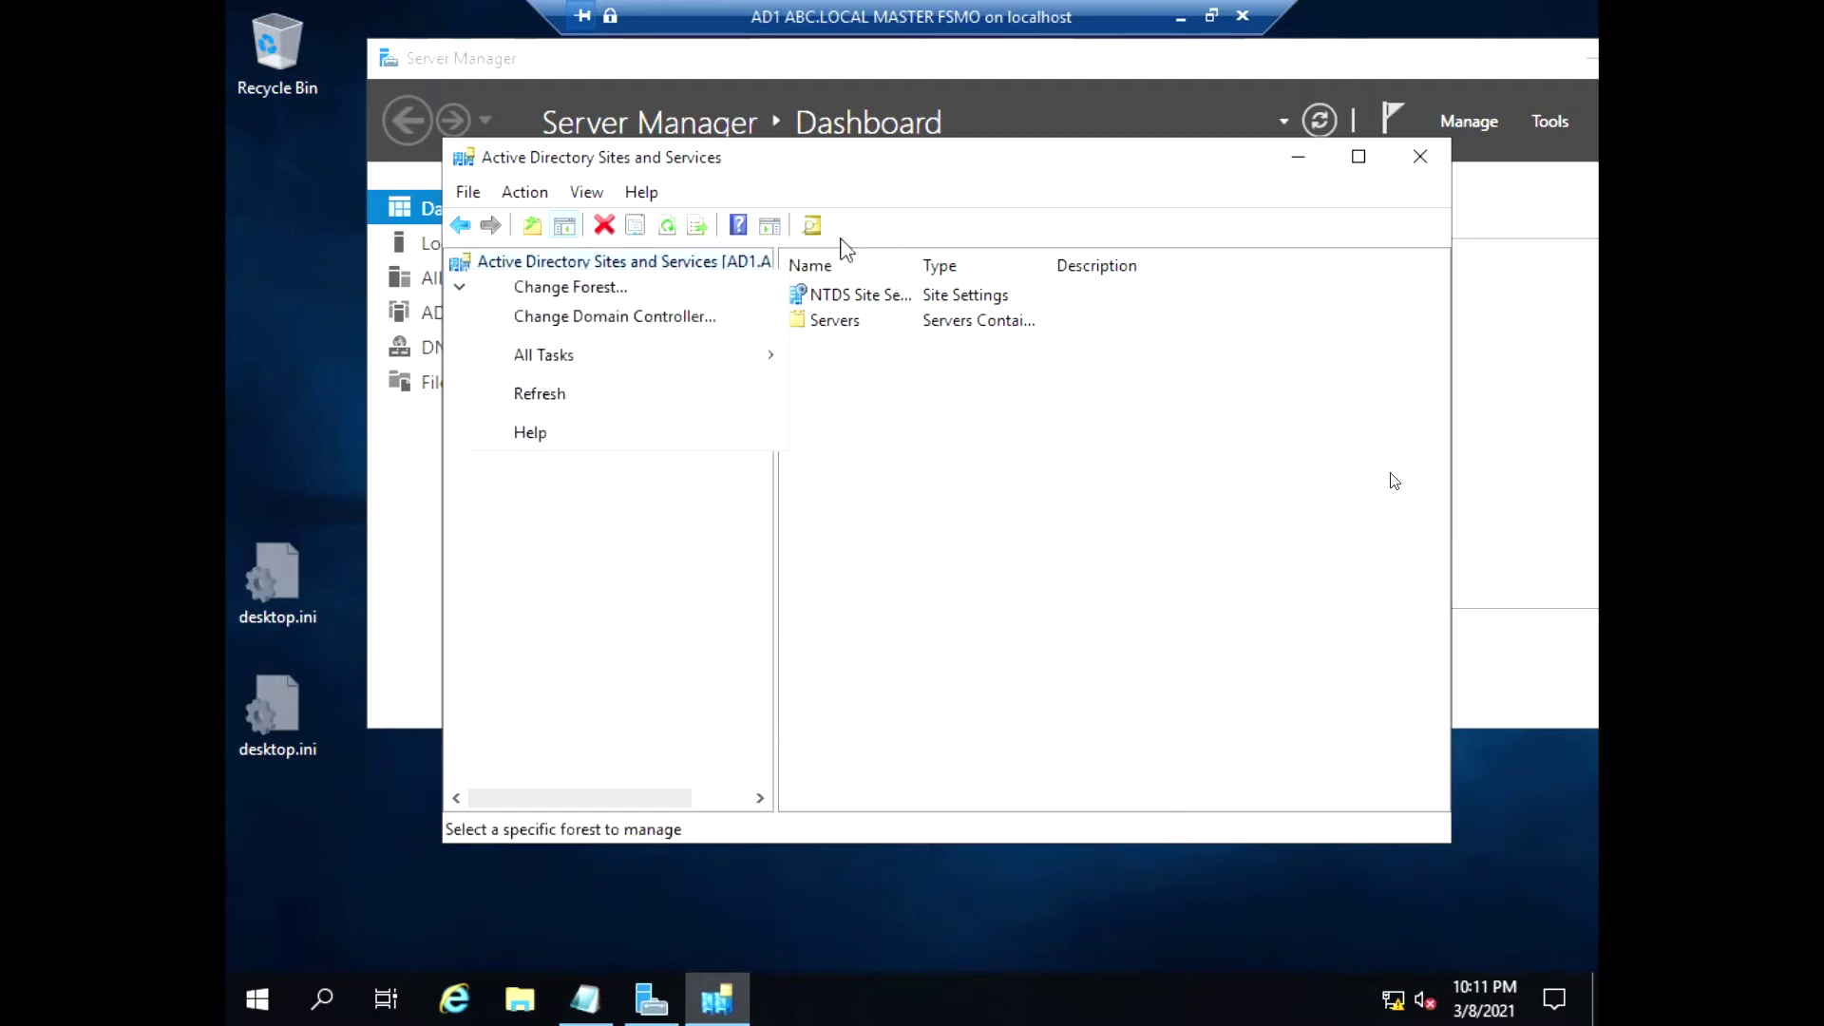
pyautogui.click(929, 201)
pyautogui.rightClick(520, 288)
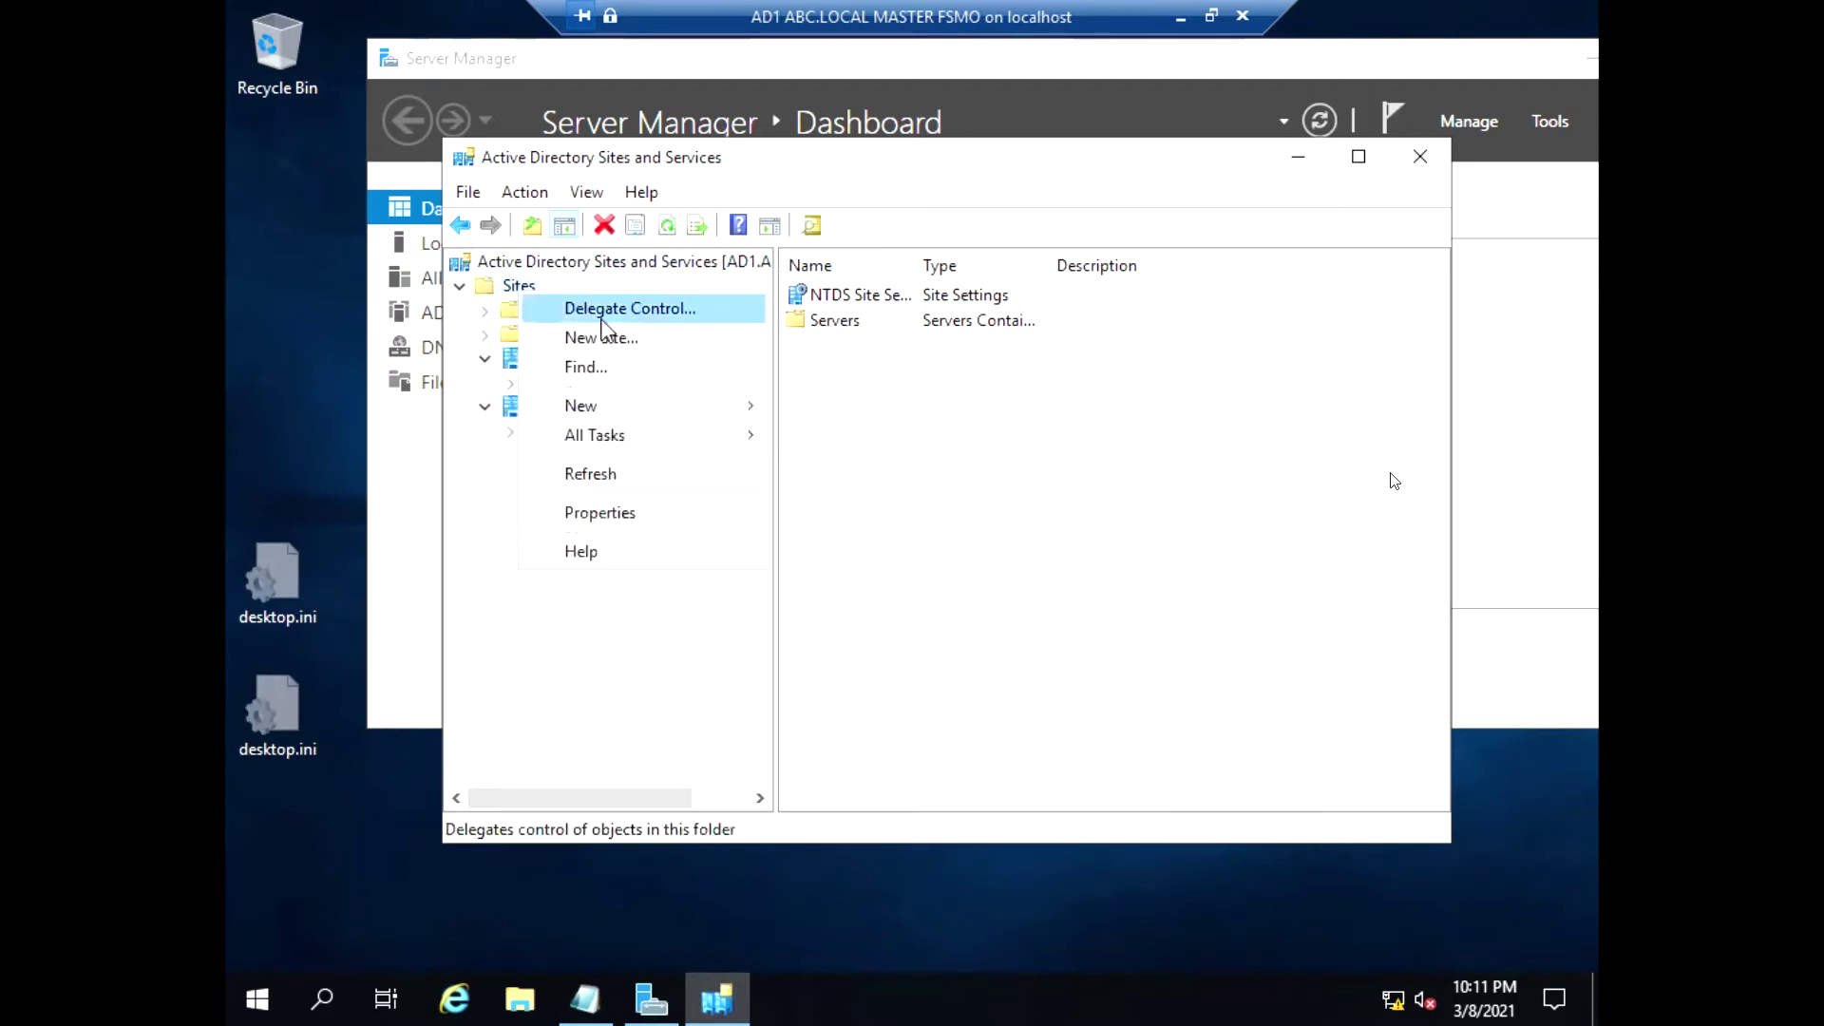
pyautogui.click(485, 410)
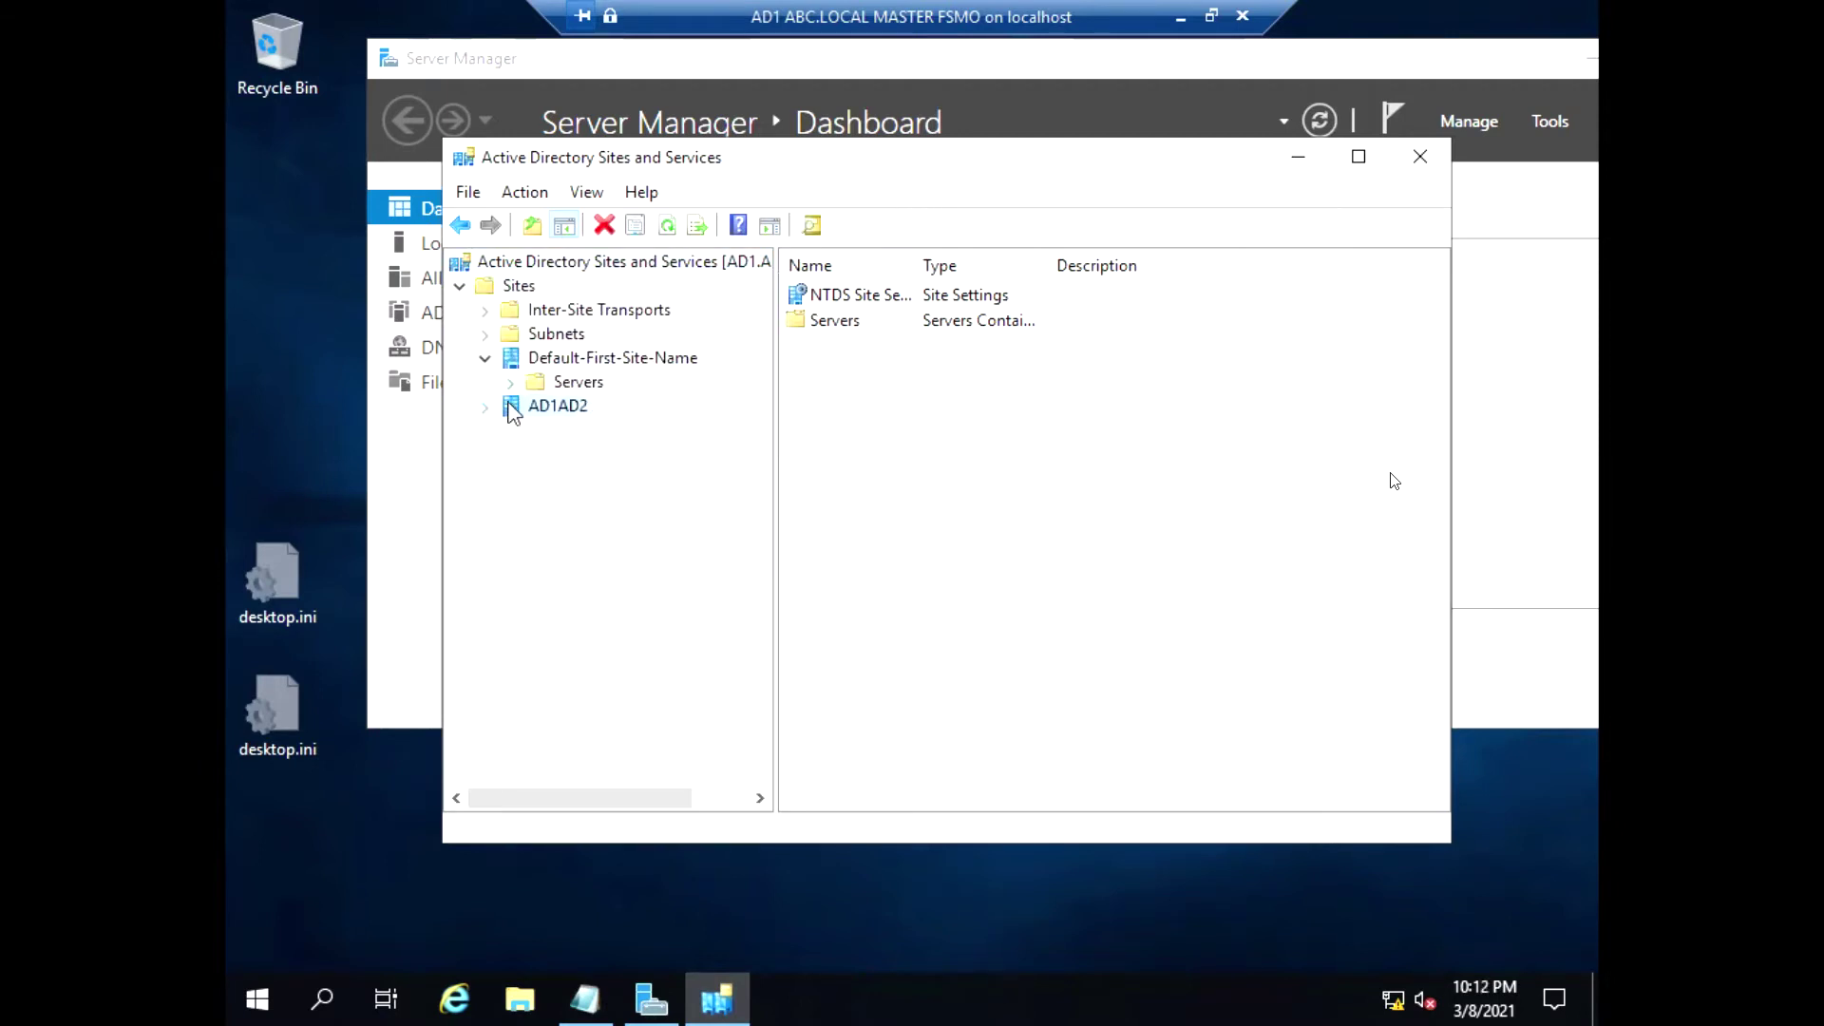
pyautogui.click(510, 383)
pyautogui.click(485, 504)
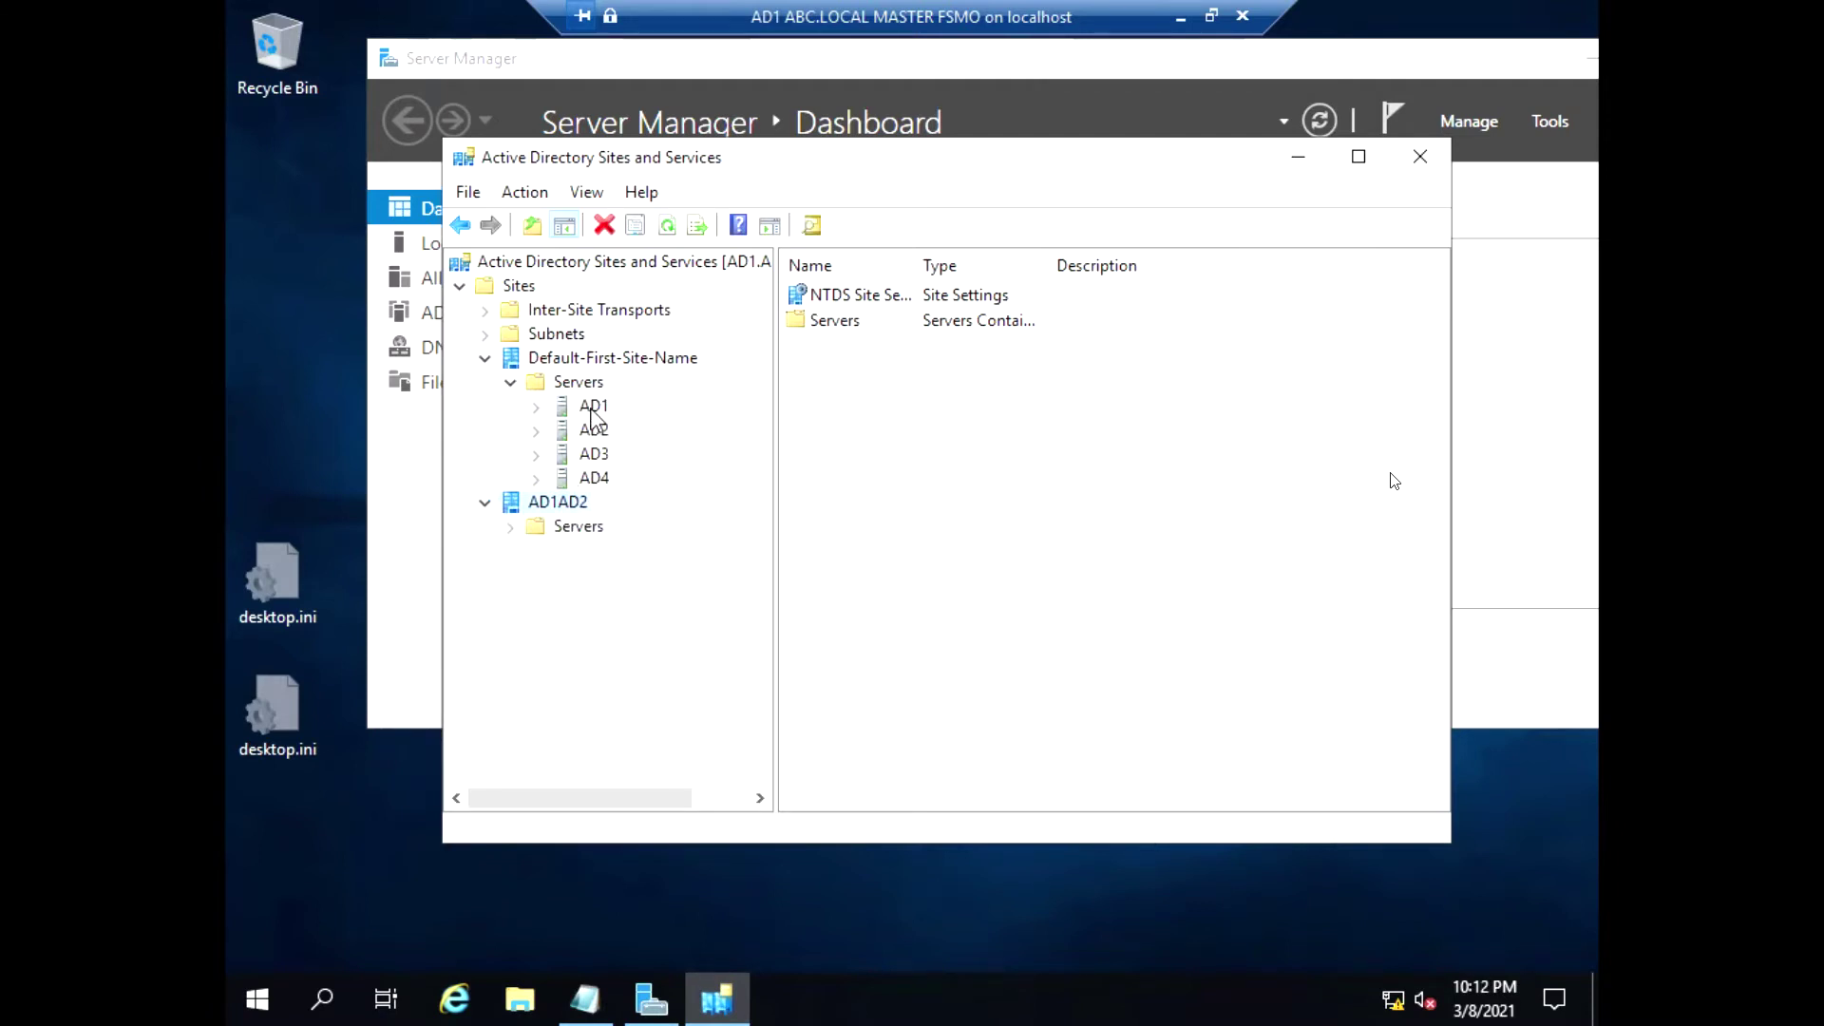
# Move servers AD1 and AD2 from Default-First-Site-Name into the AD1AD2 site
pyautogui.rightClick(592, 410)
pyautogui.click(684, 452)
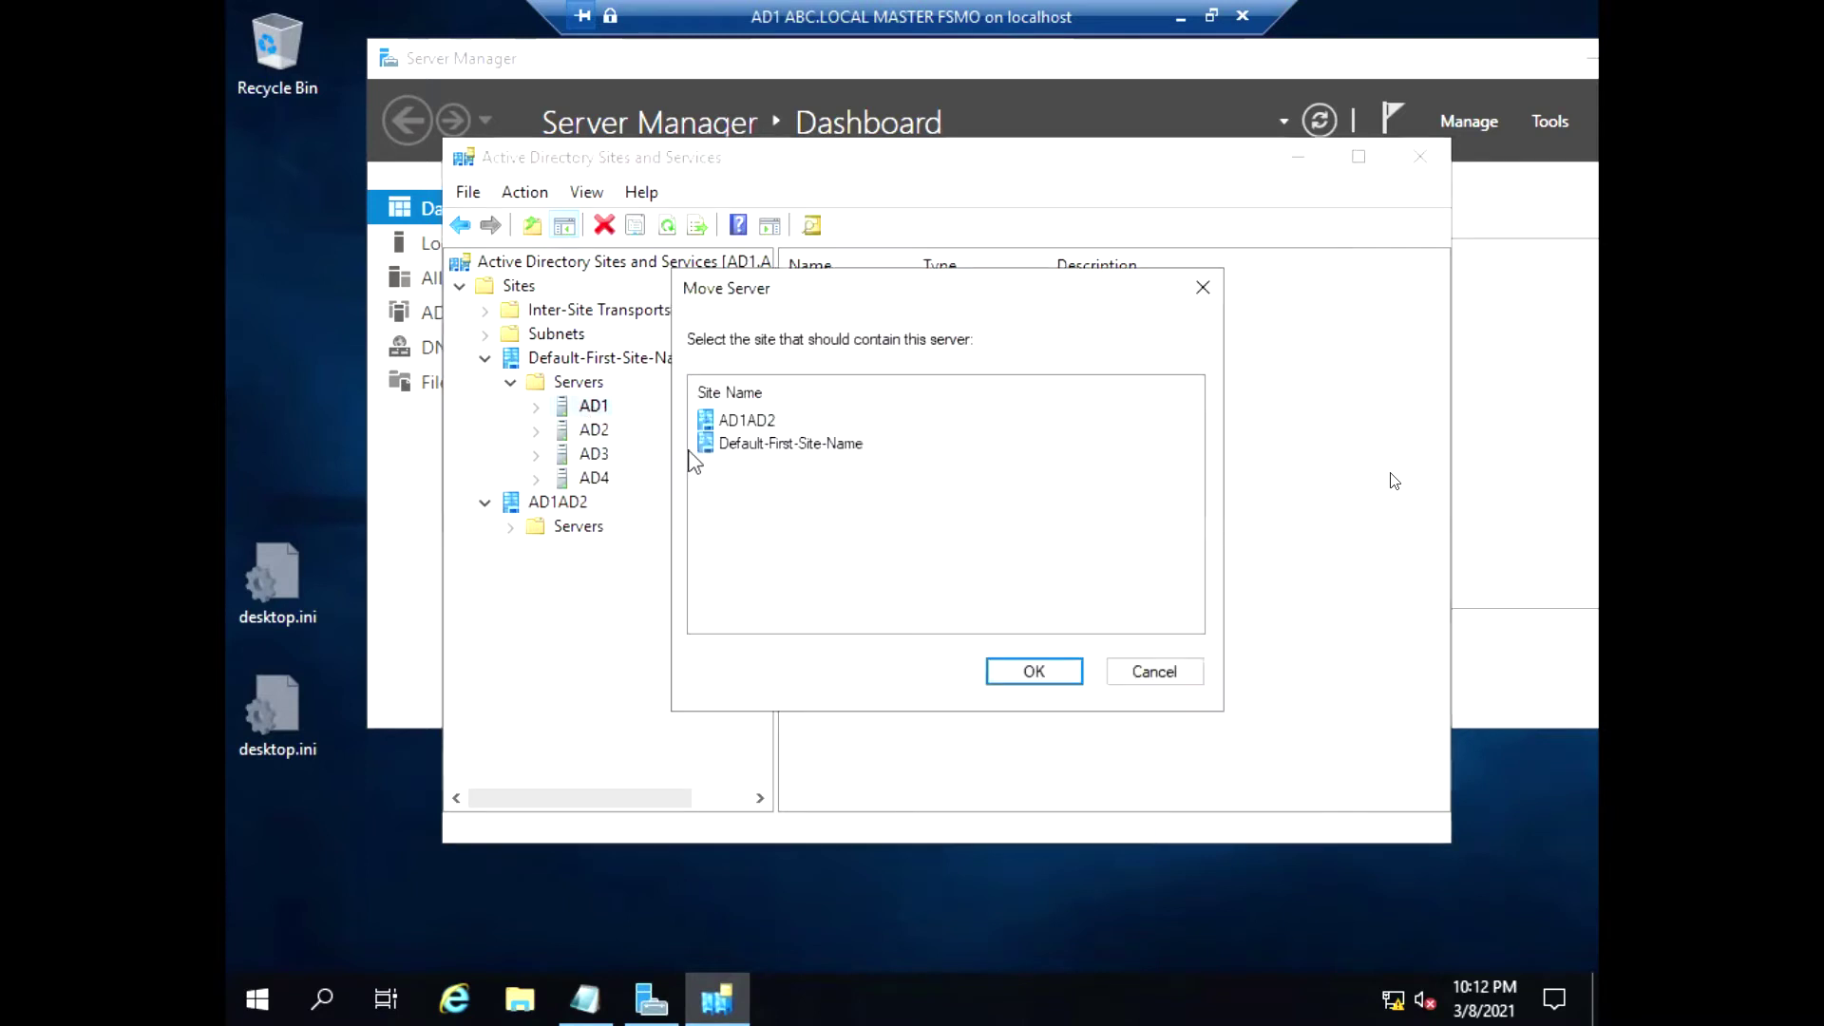
pyautogui.click(741, 422)
pyautogui.click(1032, 675)
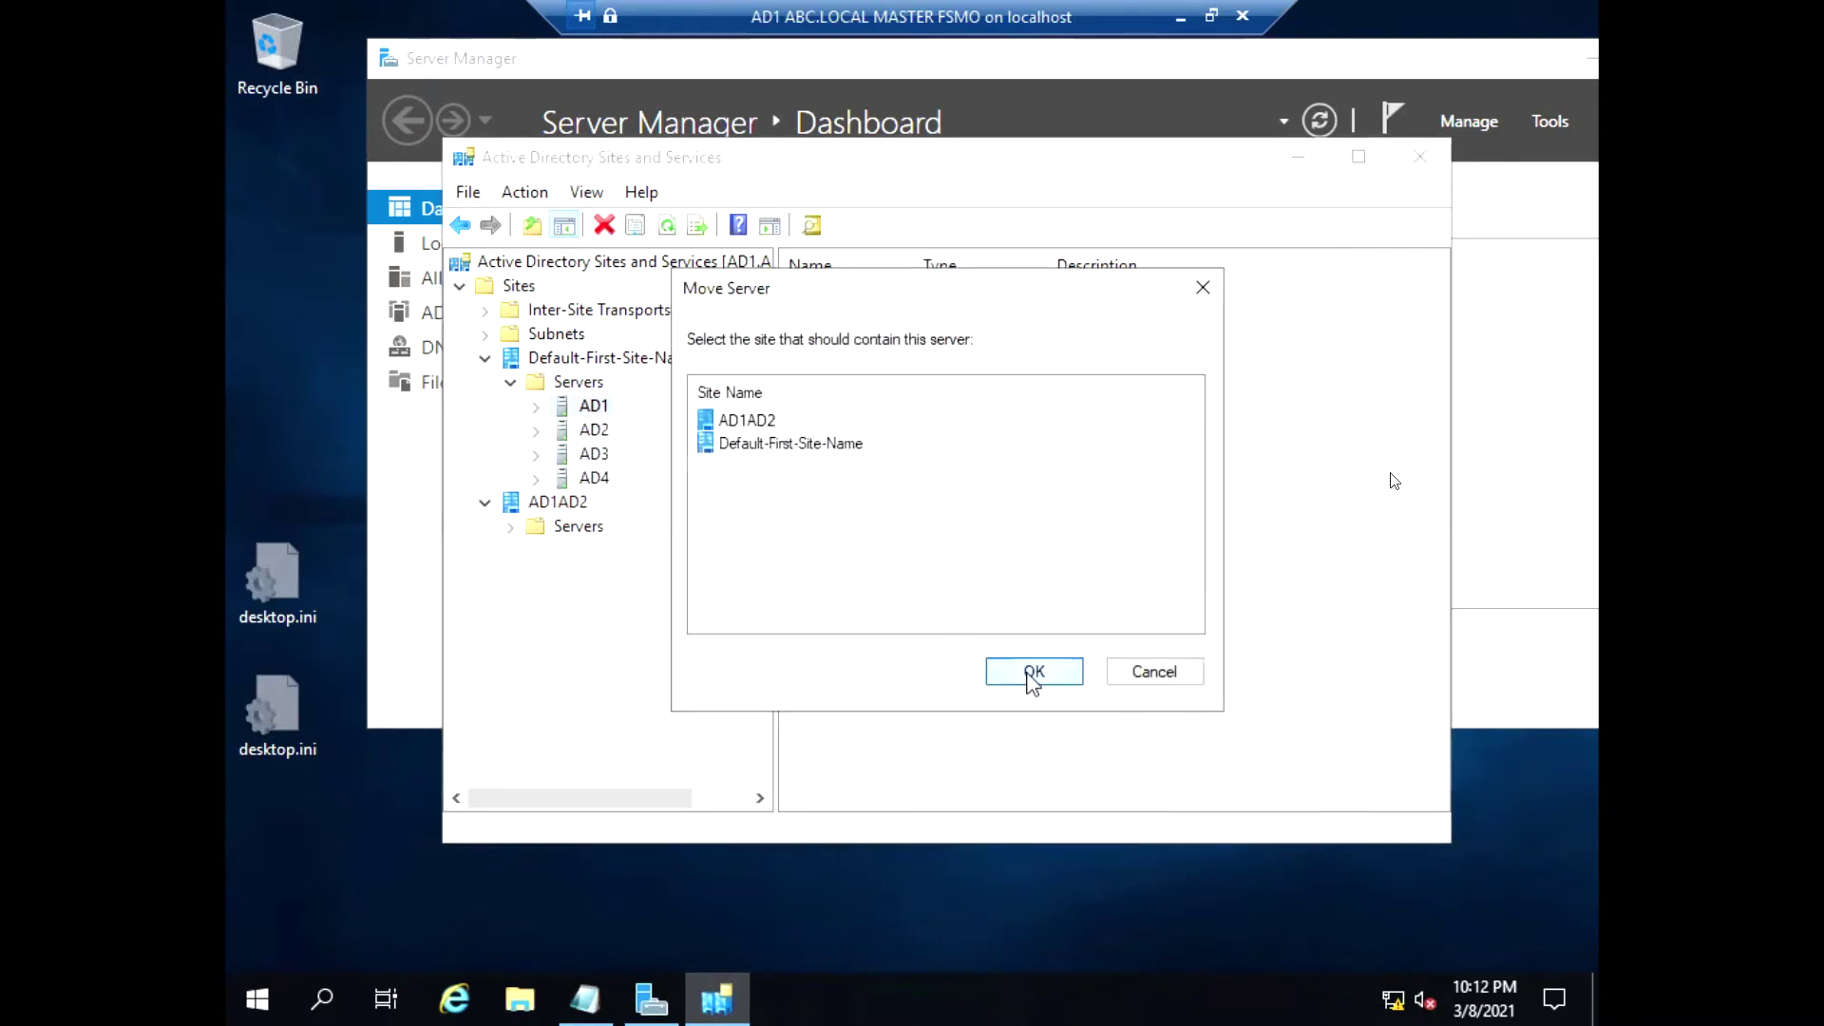
pyautogui.rightClick(591, 407)
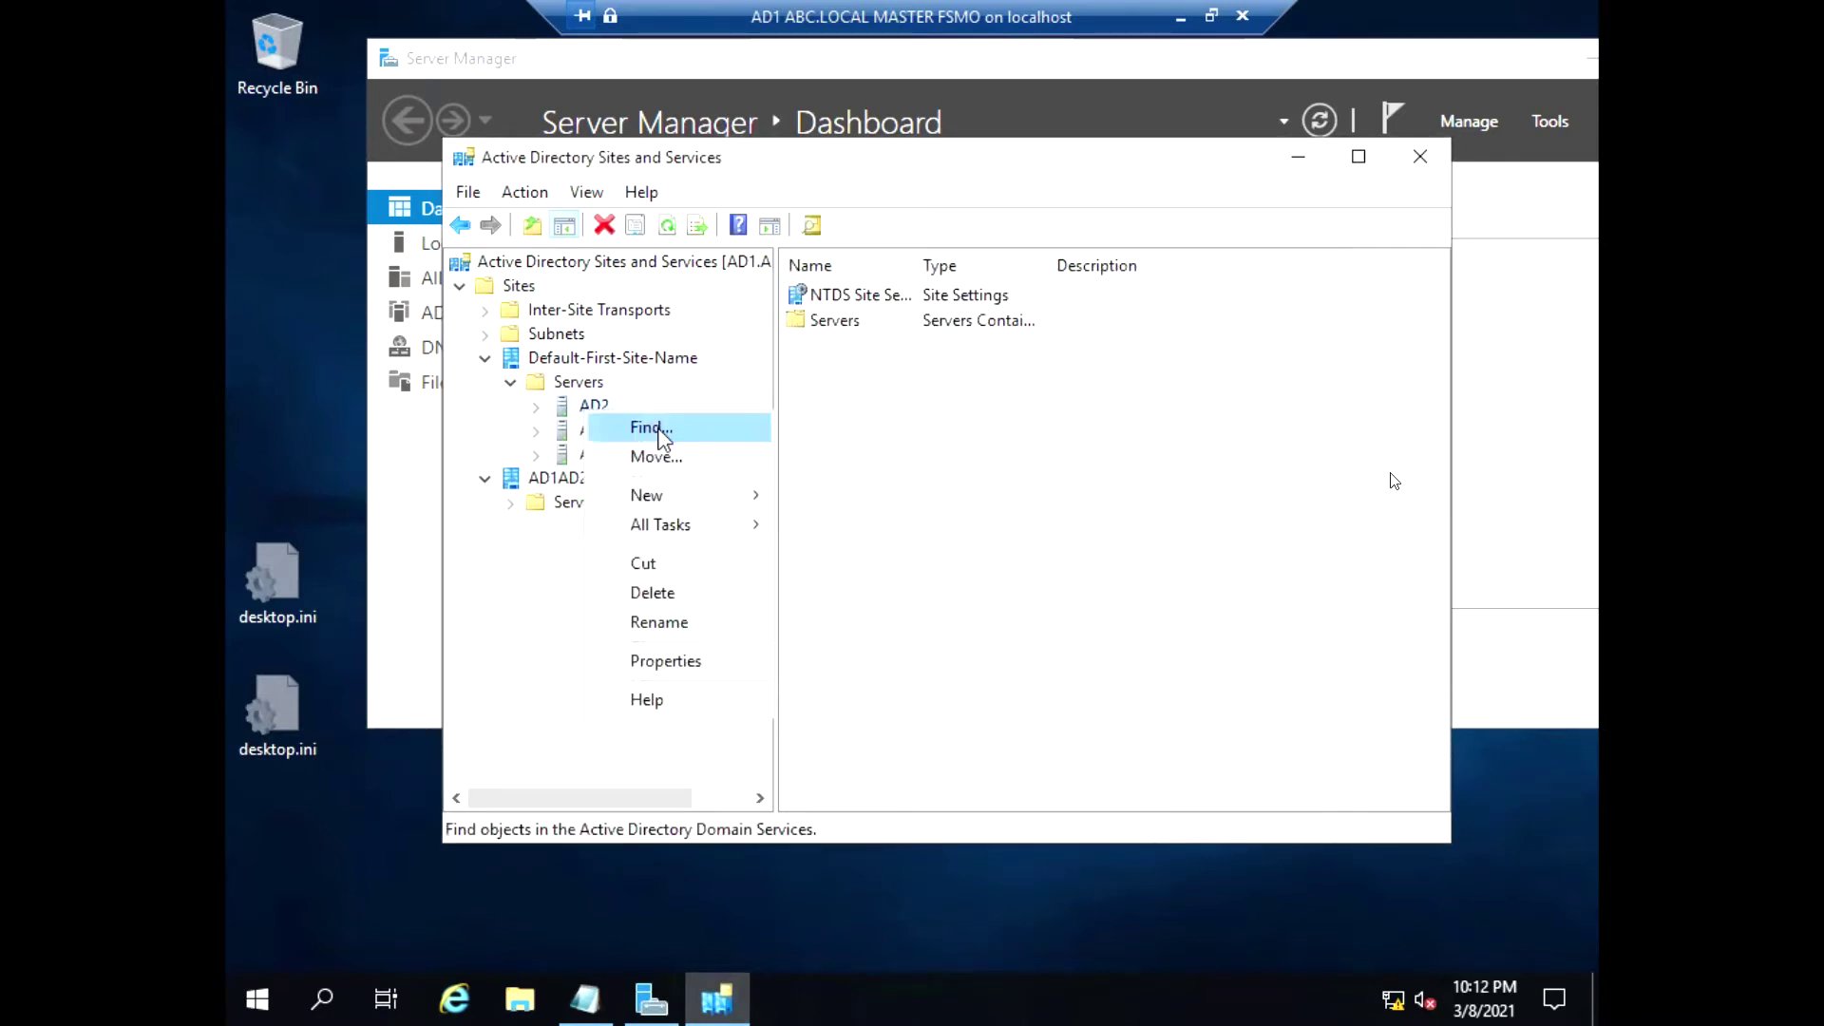
pyautogui.click(665, 455)
pyautogui.click(745, 427)
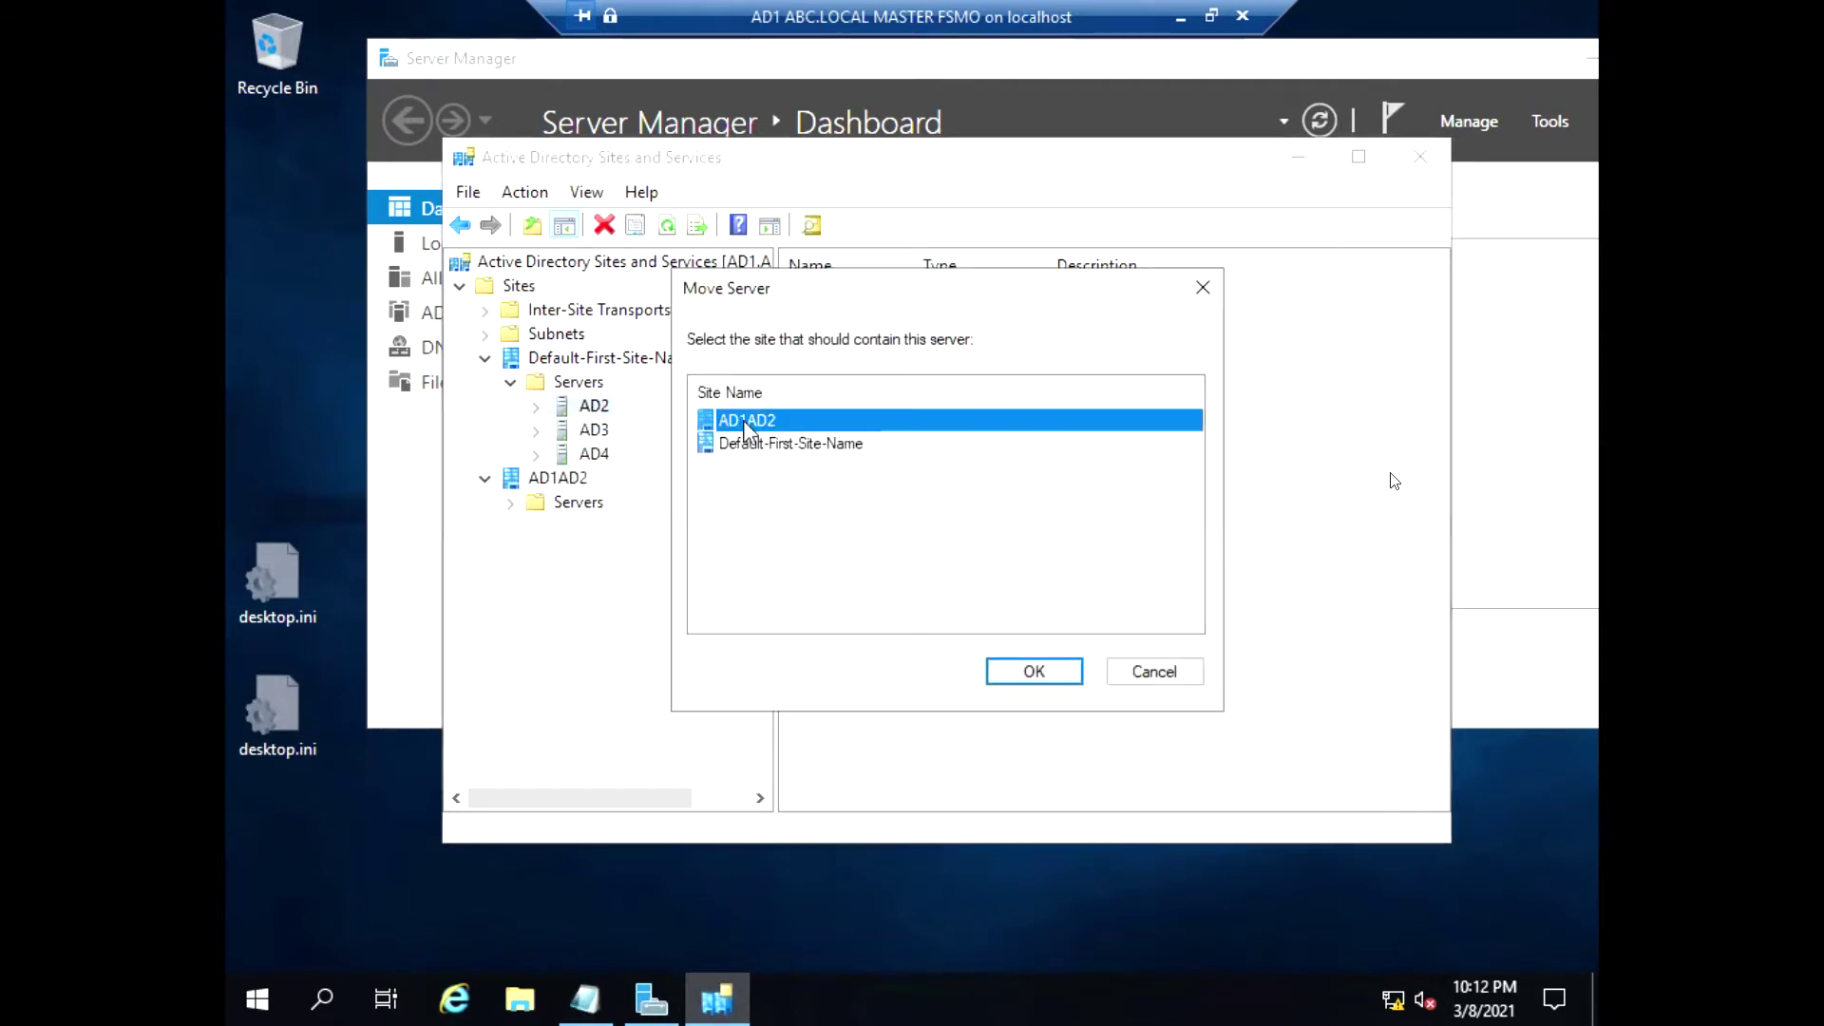
pyautogui.click(1034, 671)
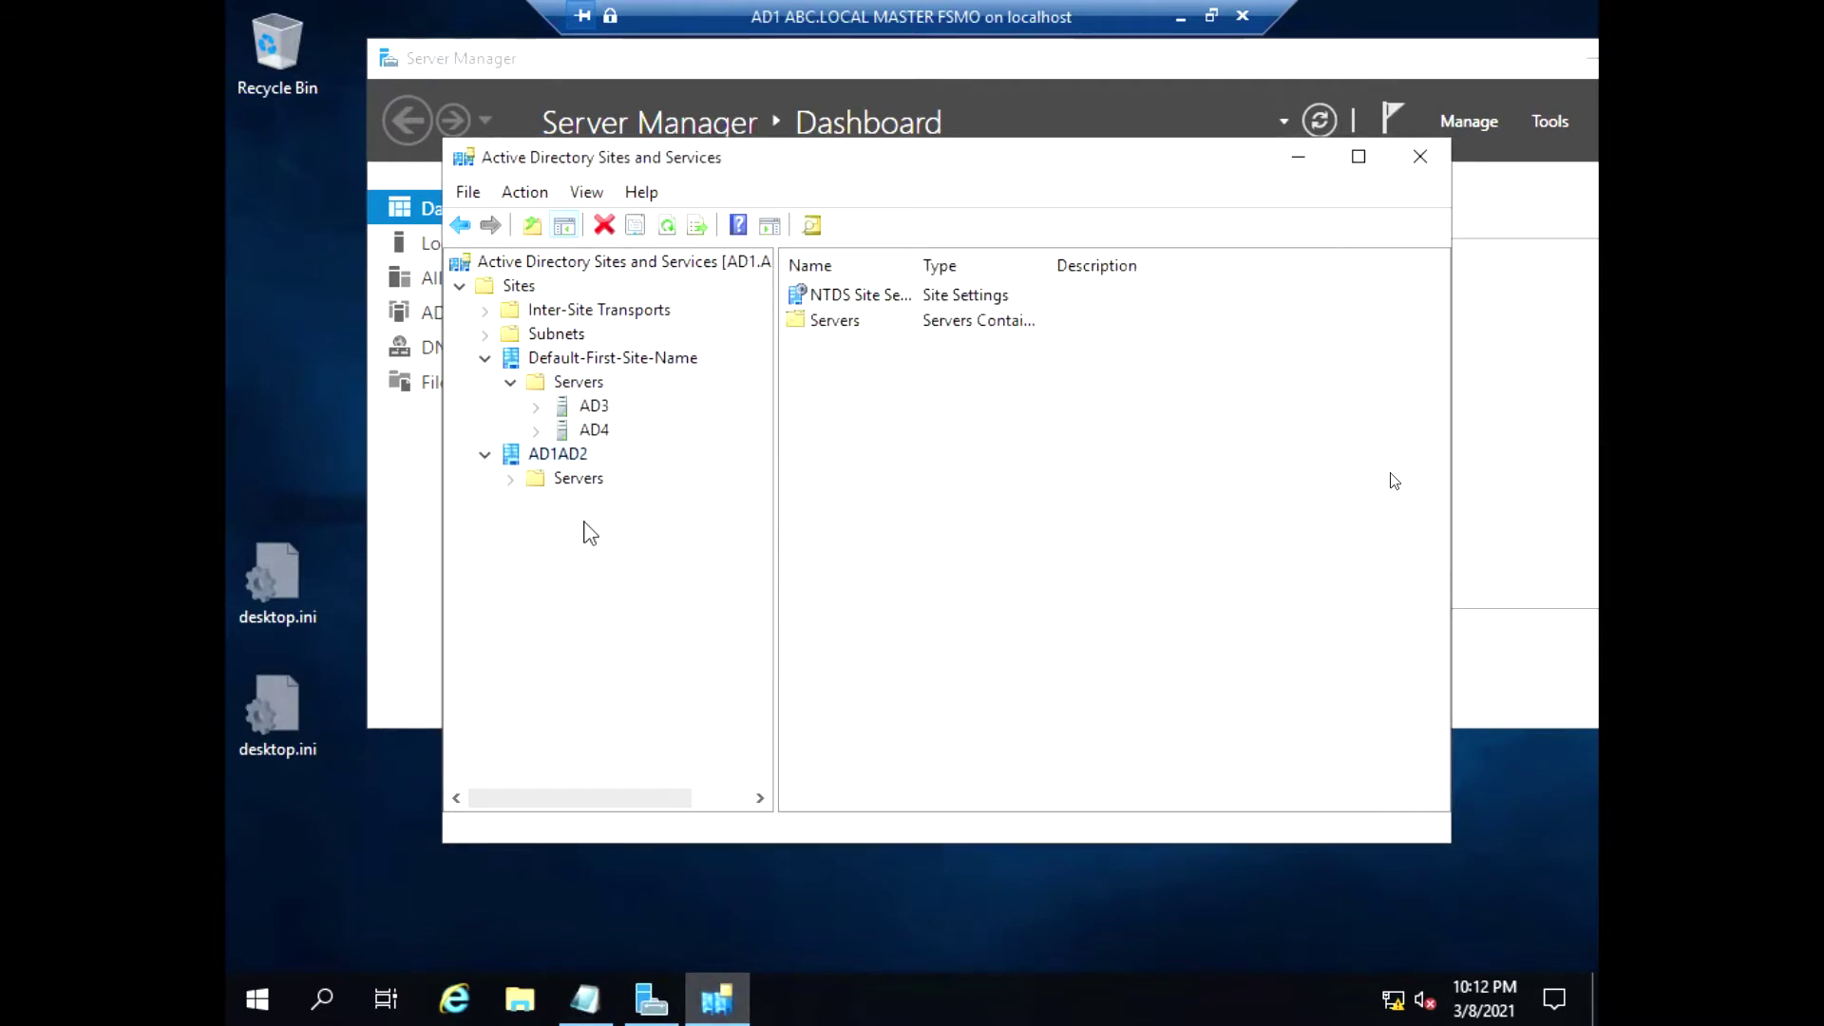
# Show AD1 and AD2 with their NTDS Settings under AD1AD2, widening the tree pane
pyautogui.click(511, 478)
pyautogui.click(536, 502)
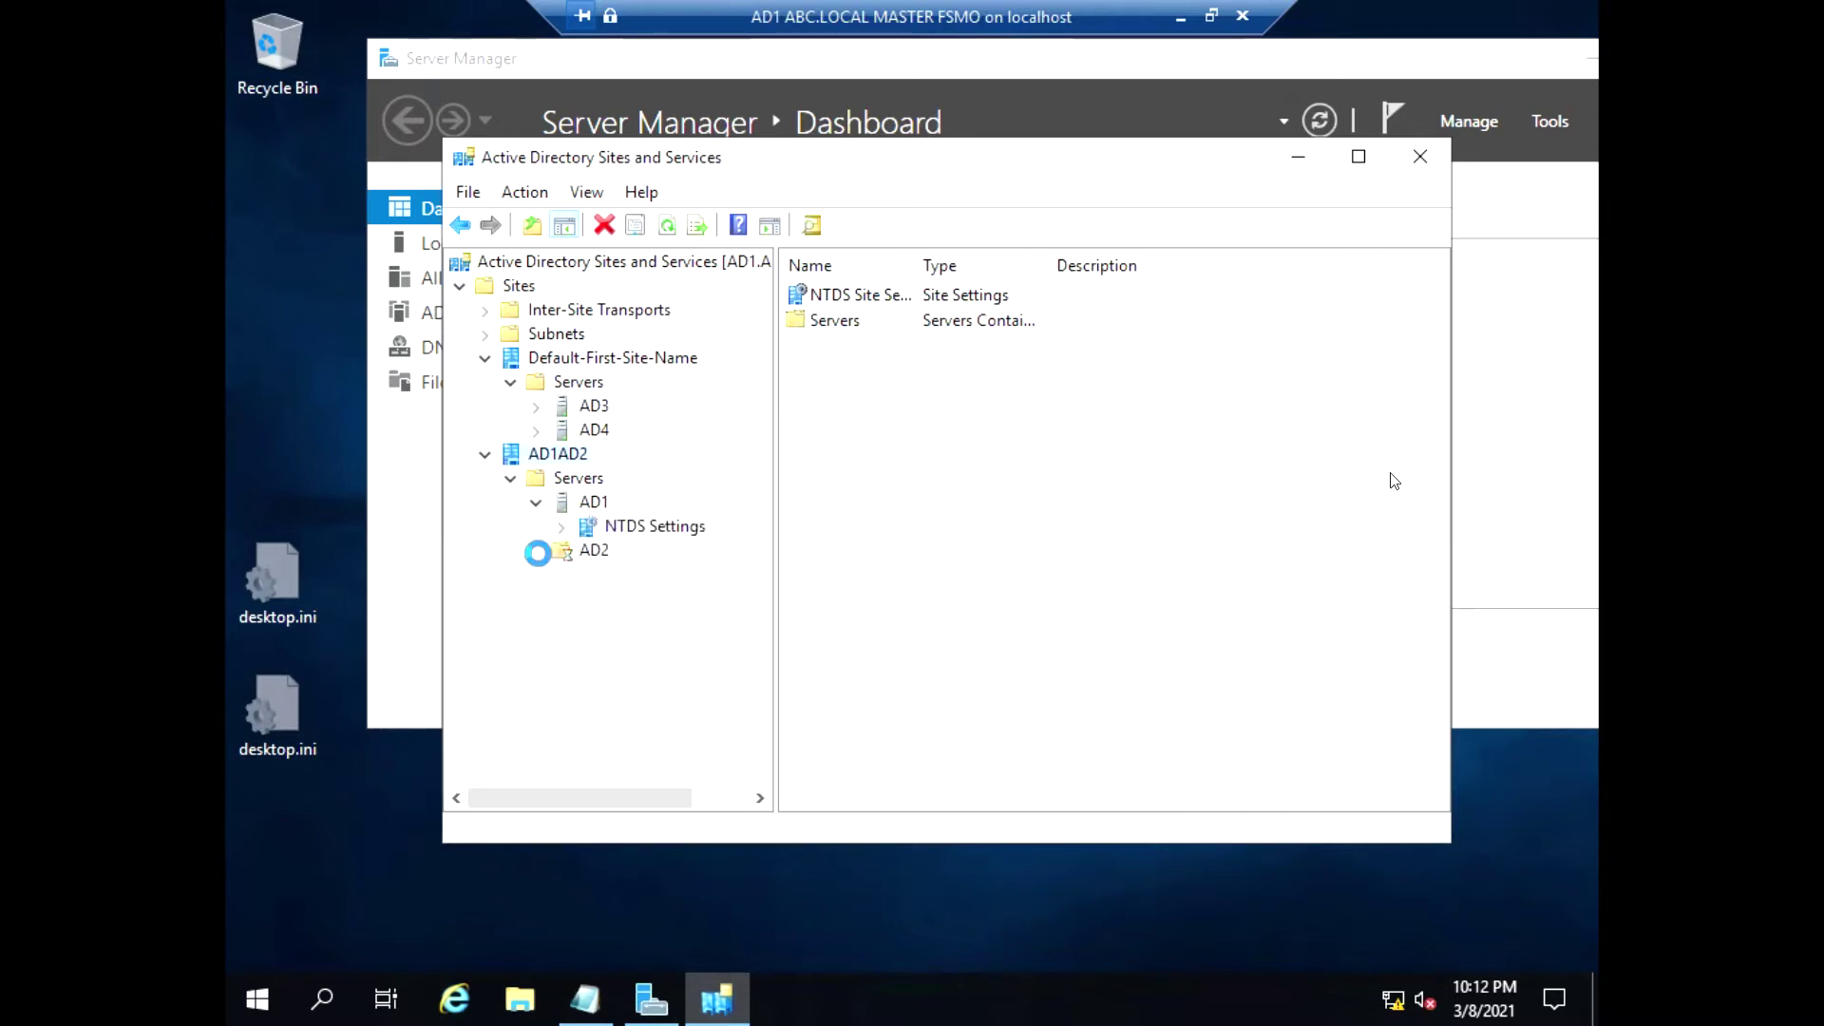
pyautogui.click(536, 551)
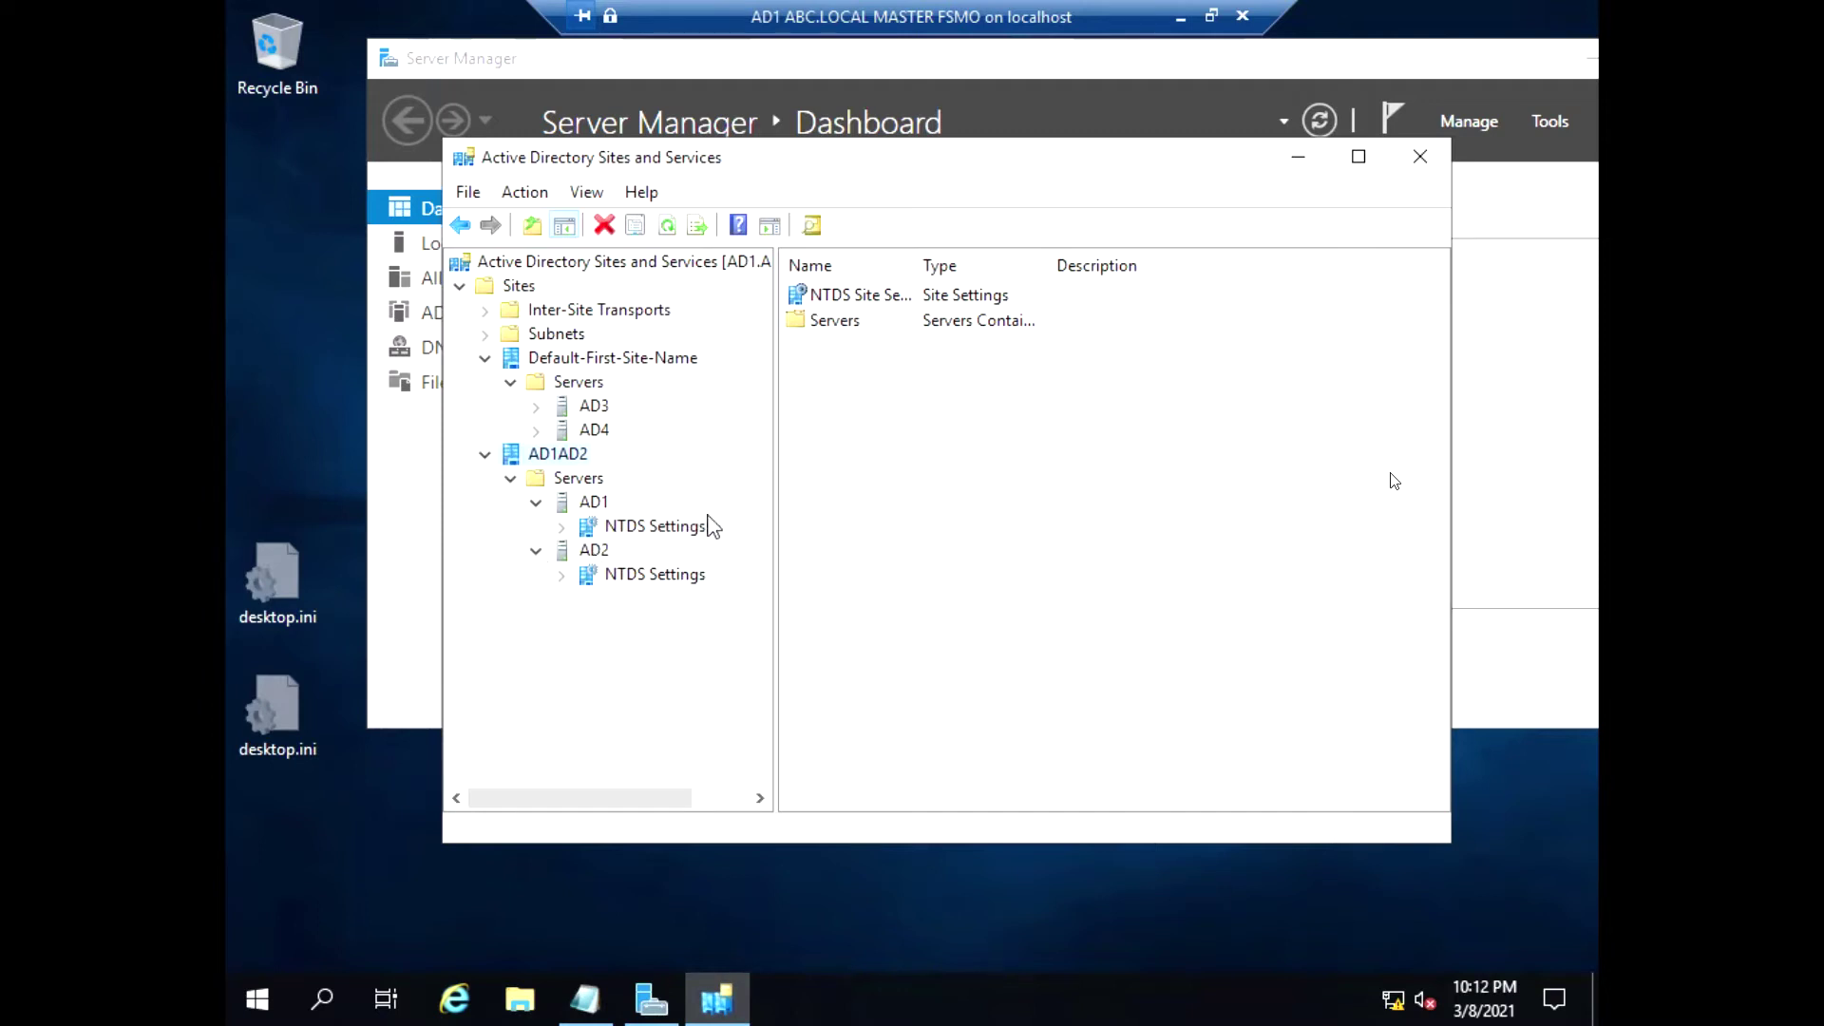
pyautogui.moveTo(776, 521); pyautogui.dragTo(782, 523)
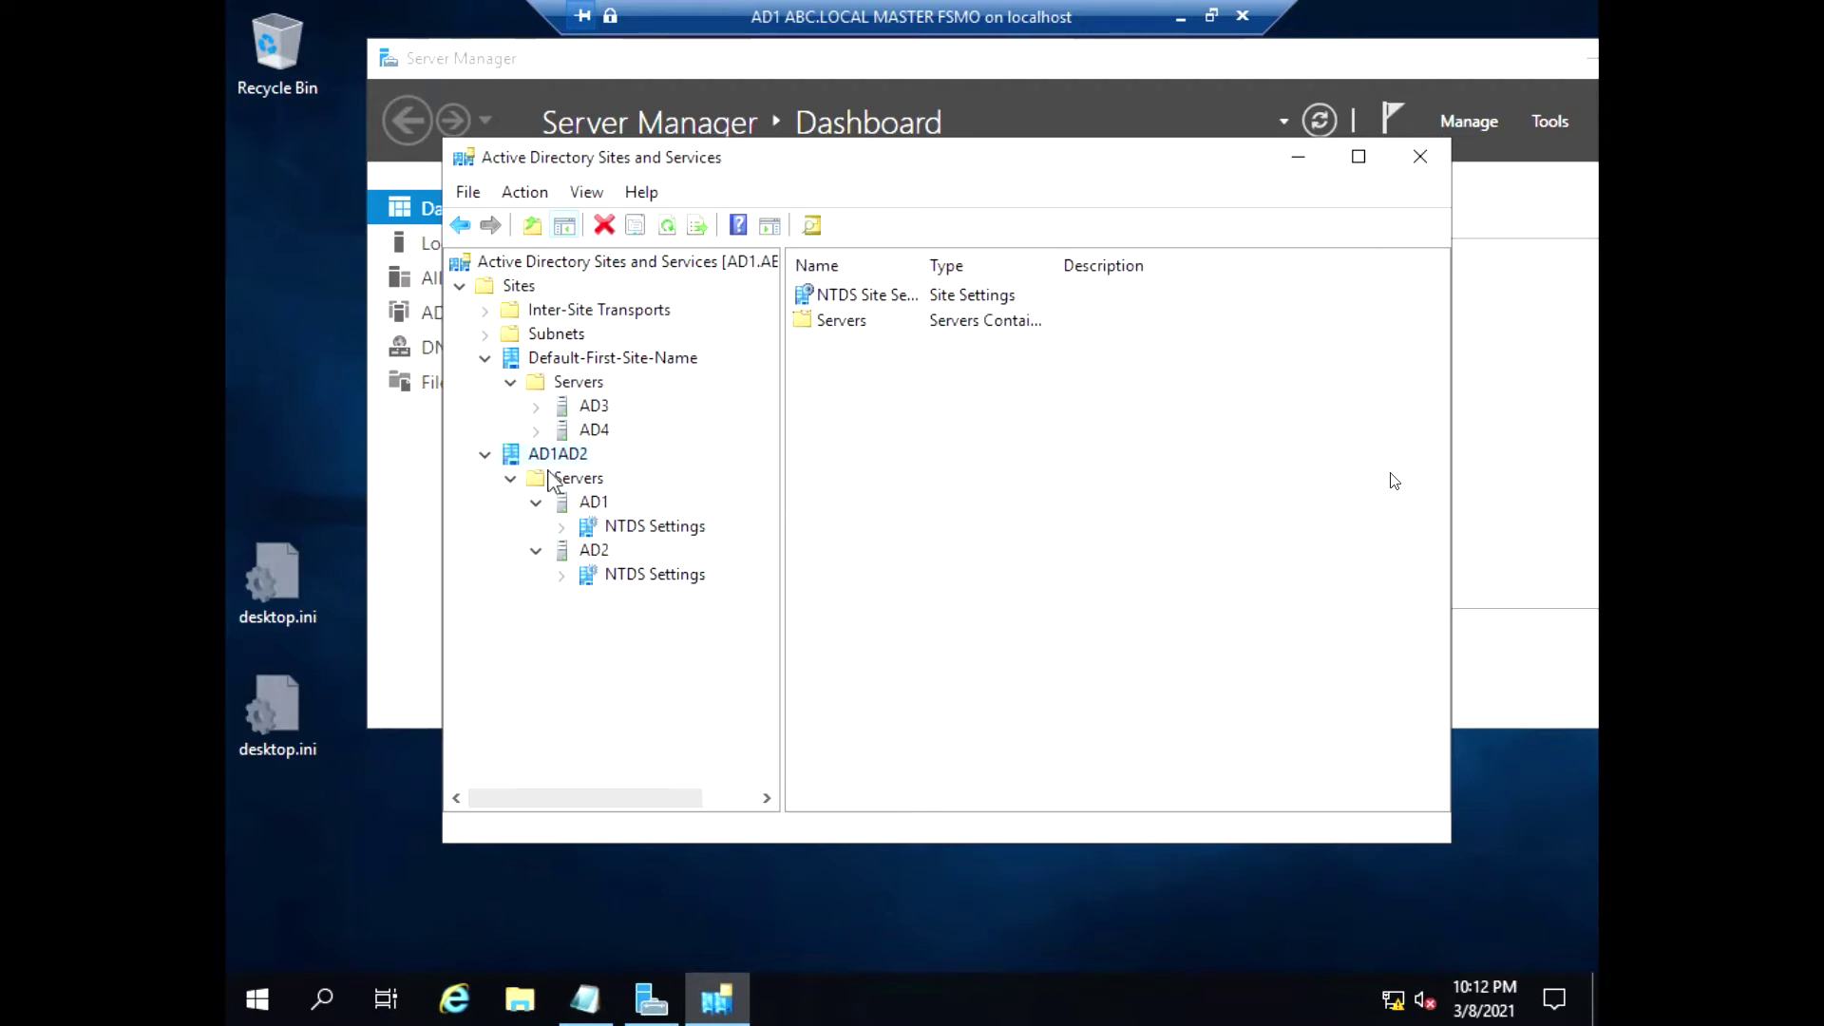
# Create a new site named AD3 on DEFAULTIPSITELINK
pyautogui.rightClick(511, 288)
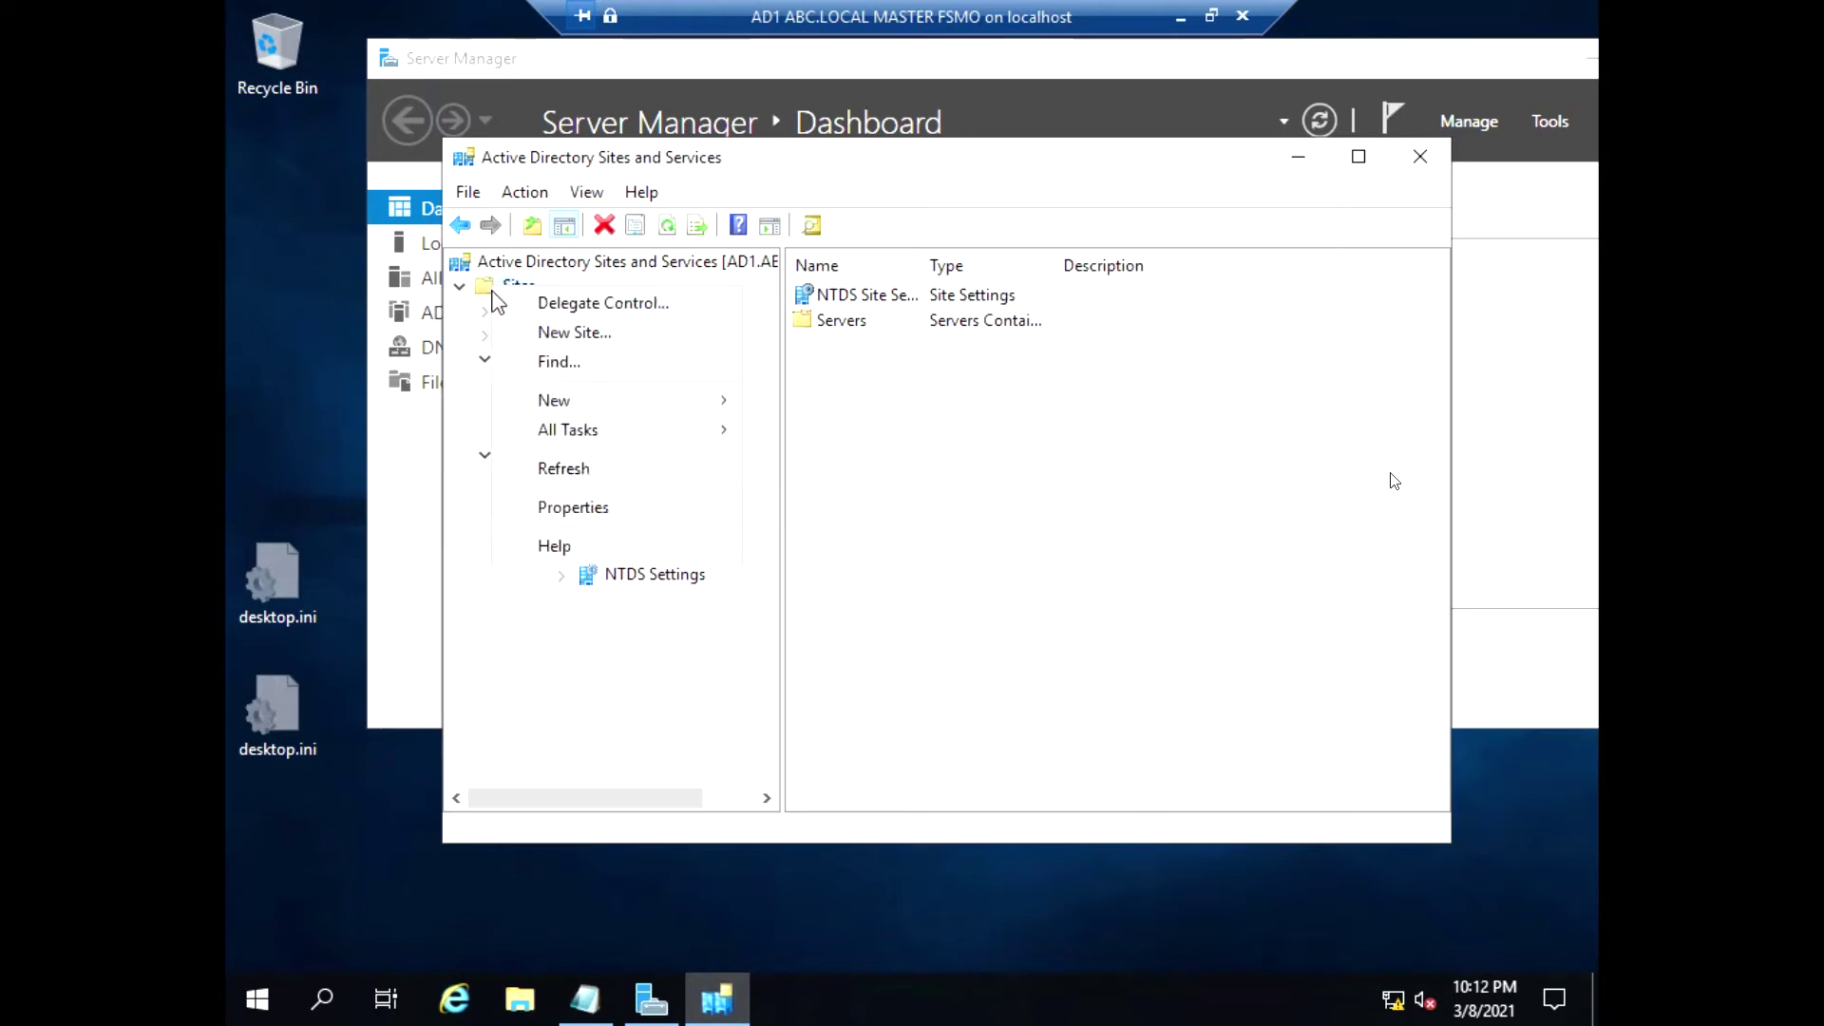
pyautogui.click(535, 330)
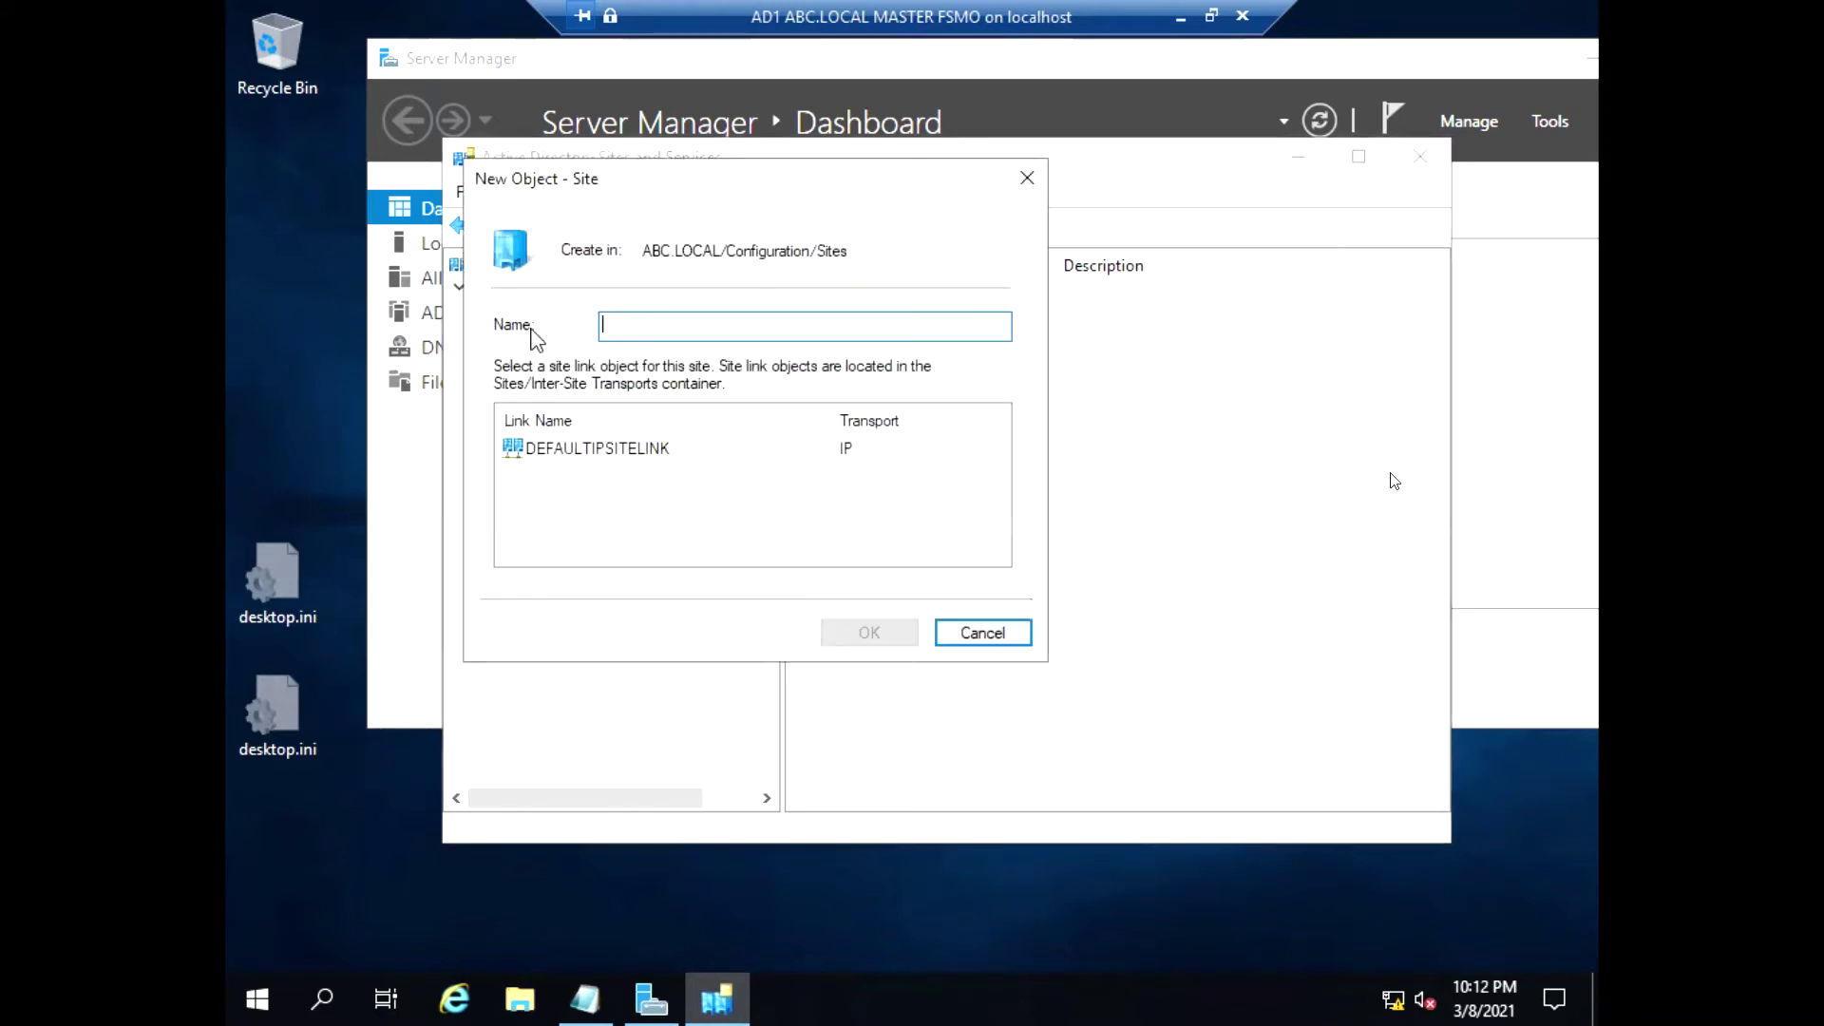
pyautogui.write('AD3')
pyautogui.click(580, 449)
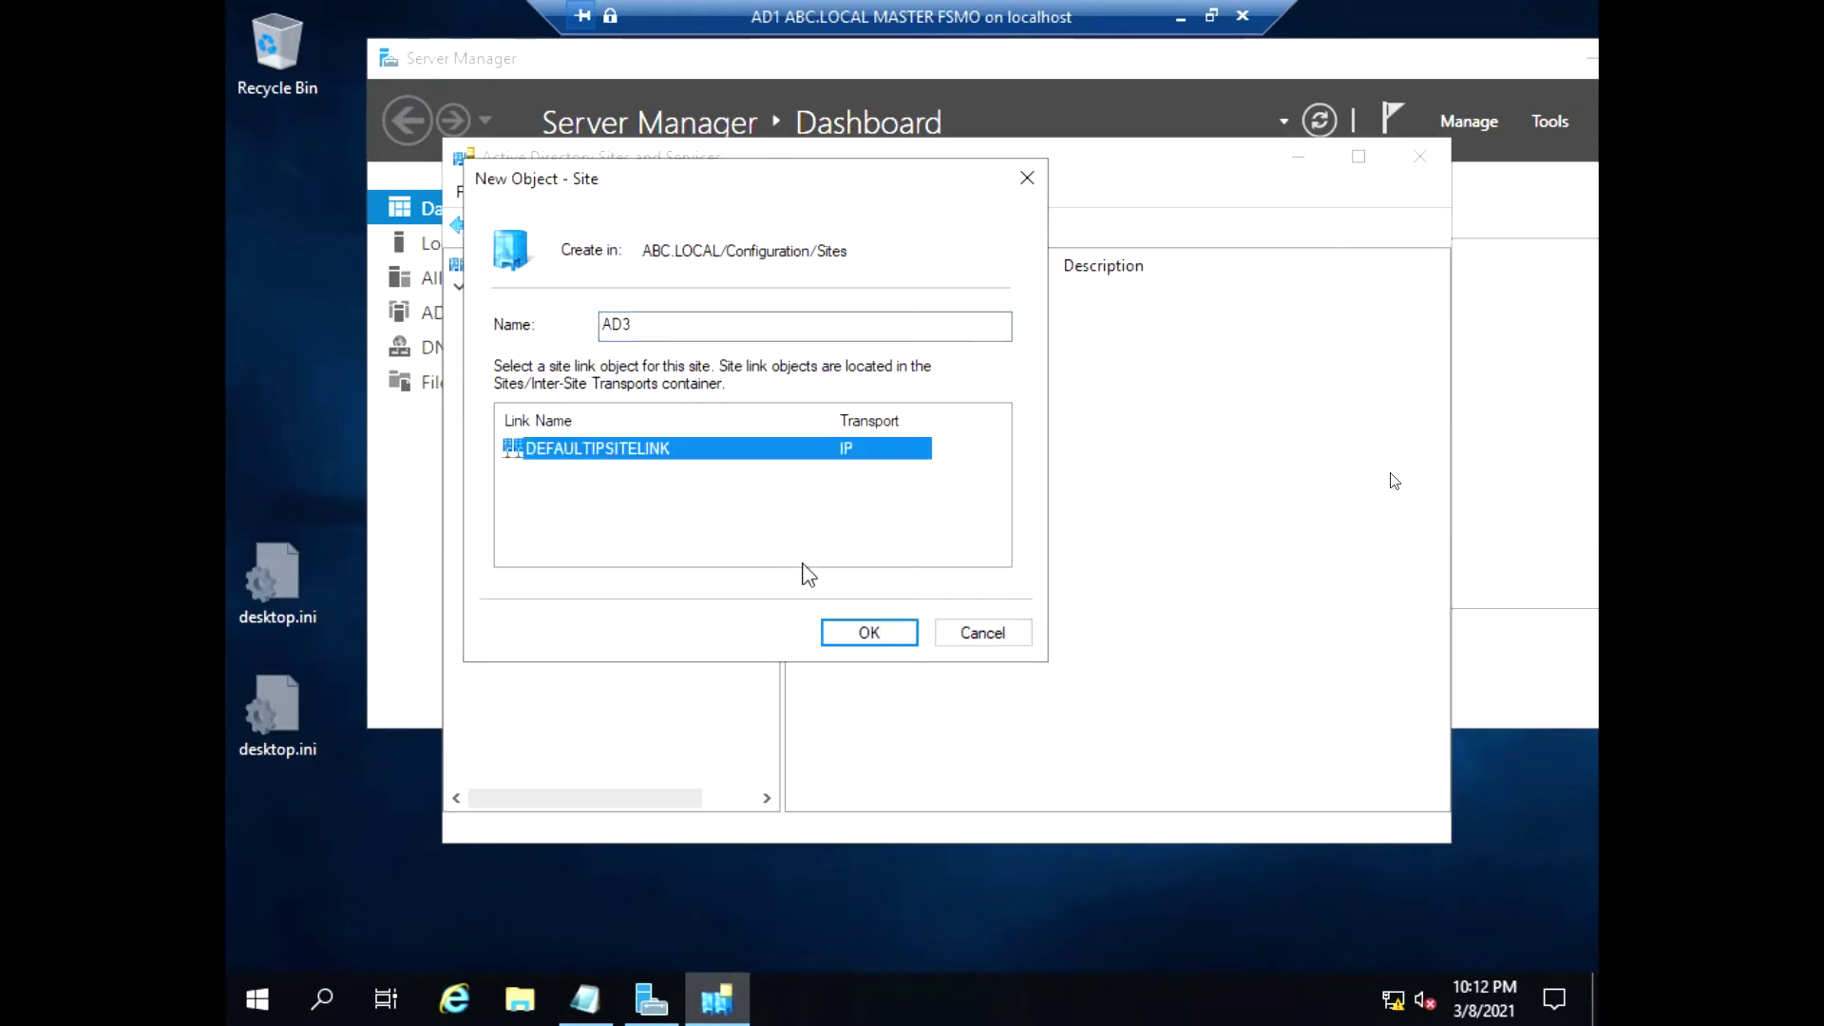
pyautogui.click(872, 635)
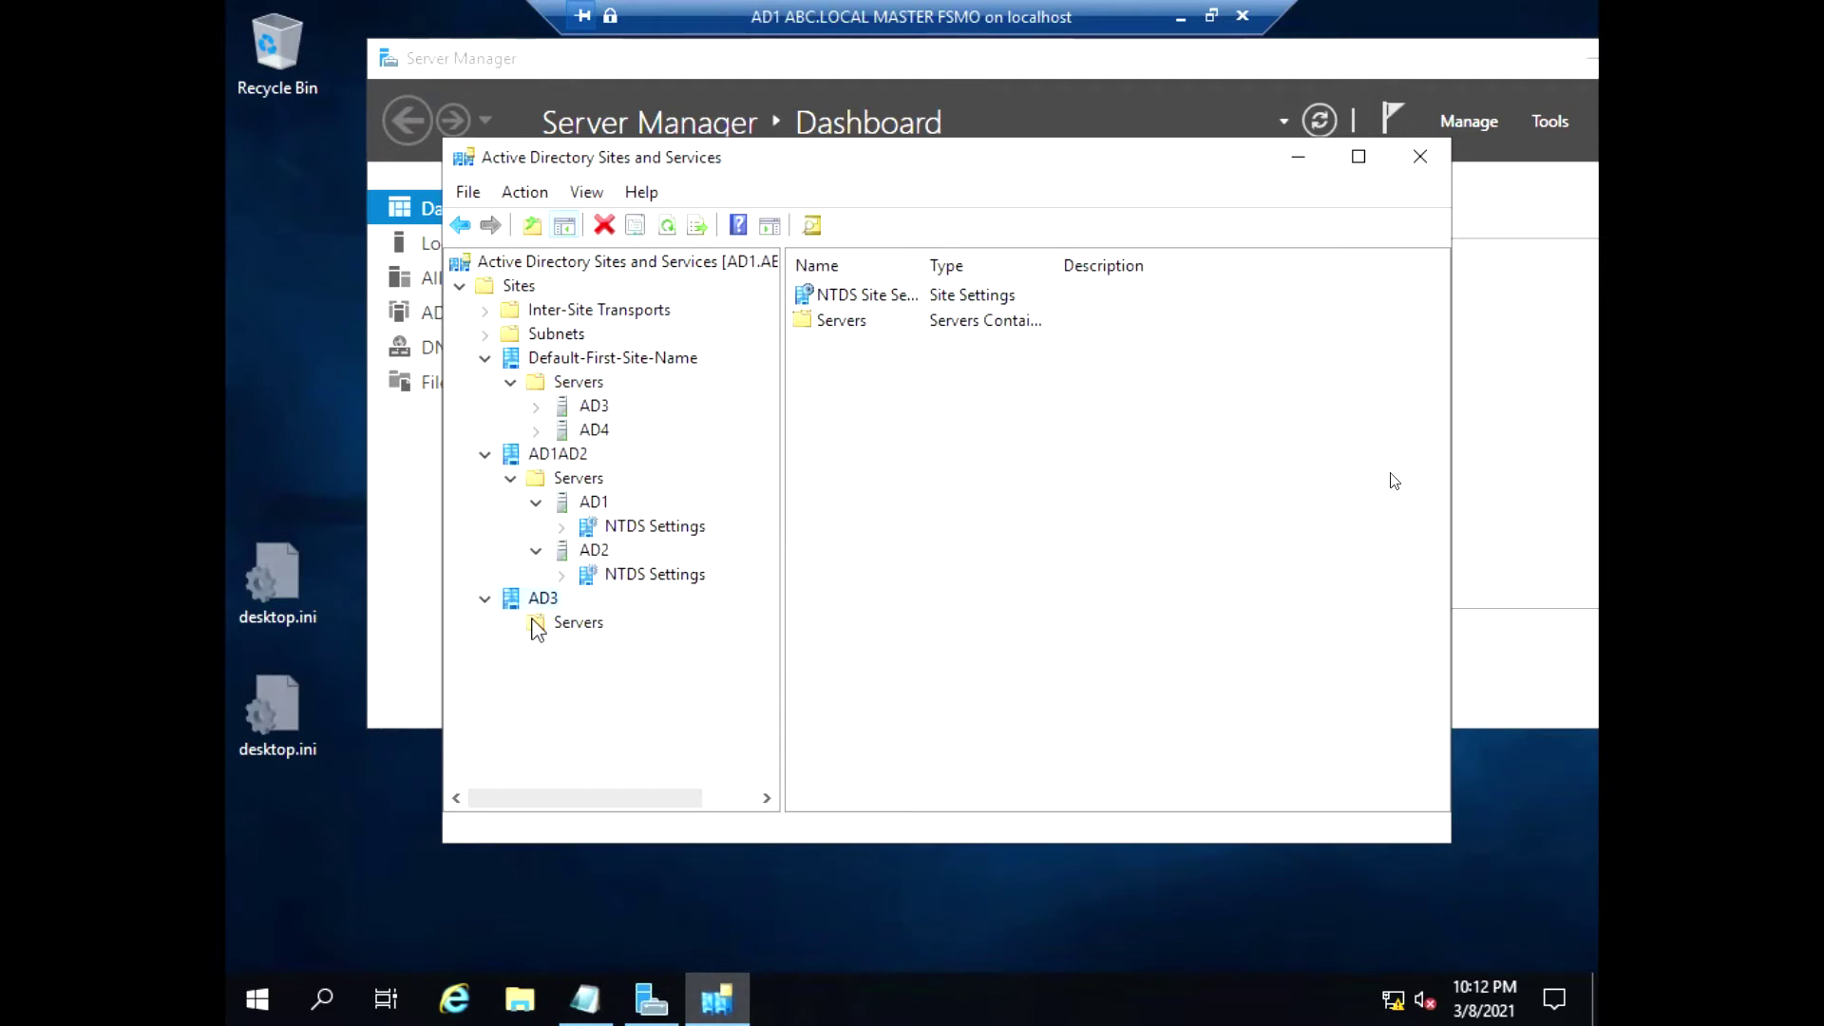
# Move server AD3 into the AD3 site and show its NTDS Settings there
pyautogui.rightClick(595, 412)
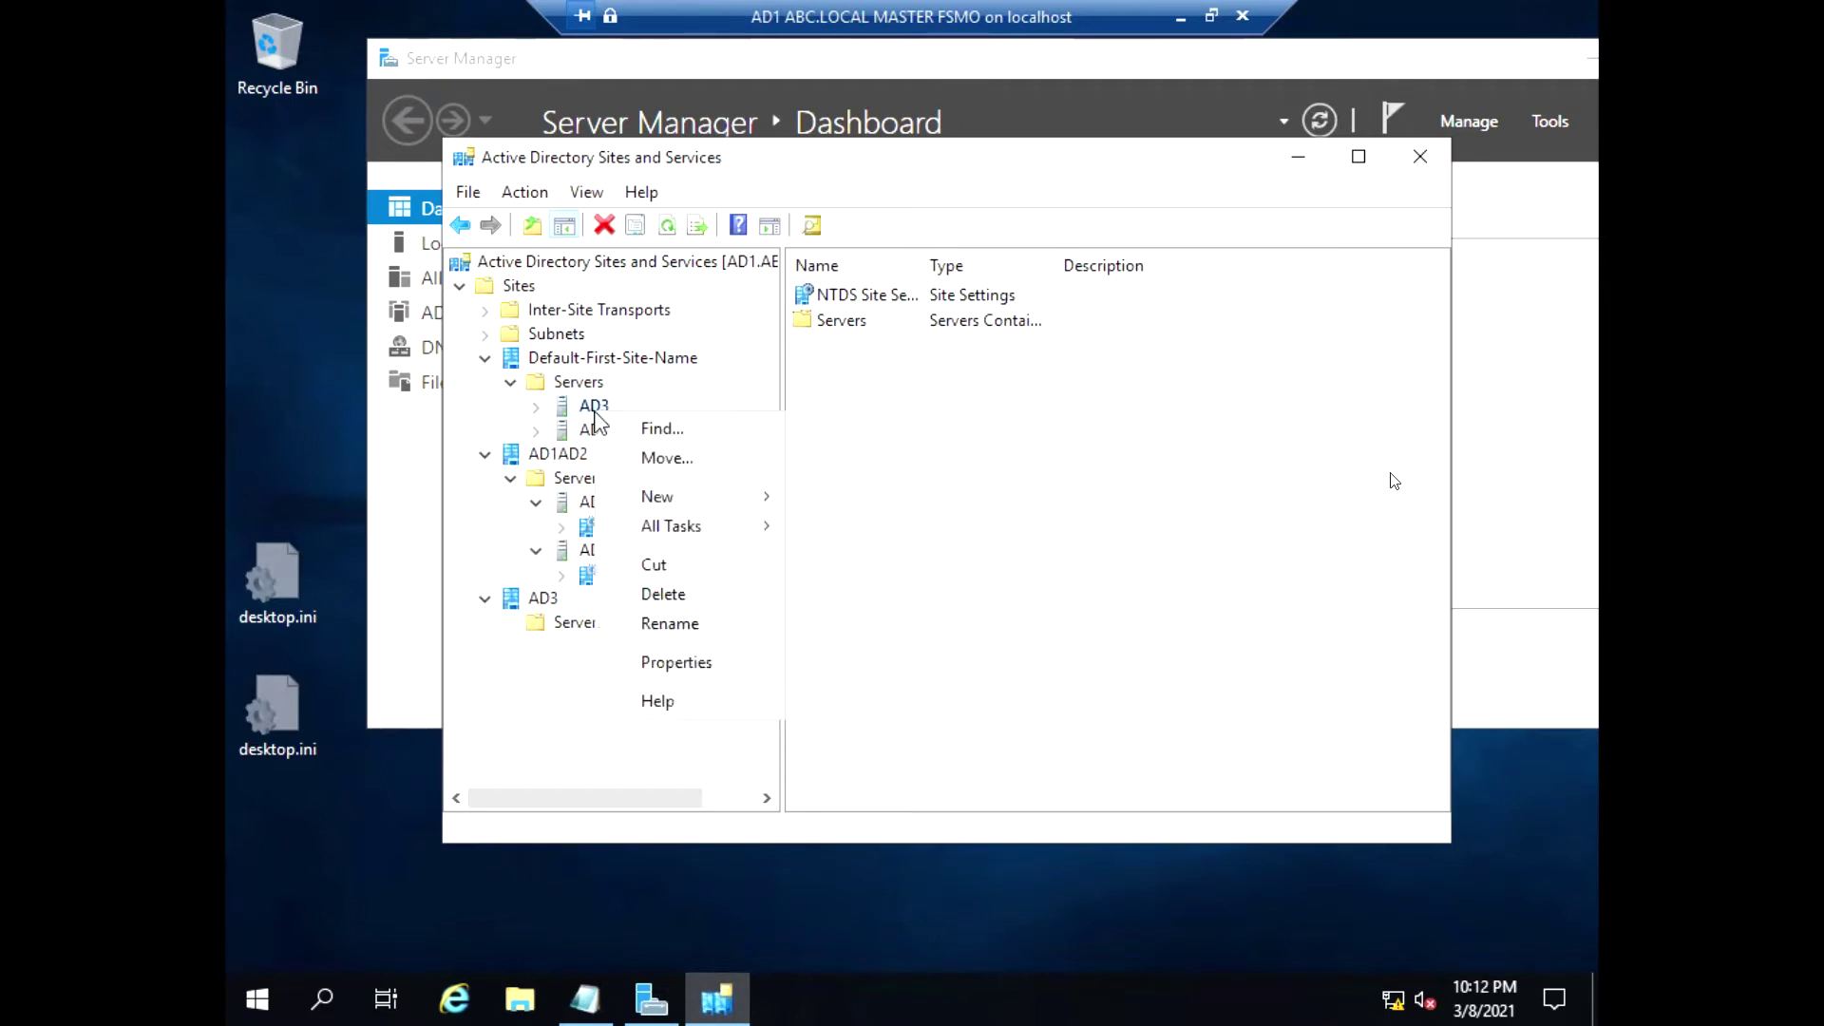
pyautogui.click(670, 457)
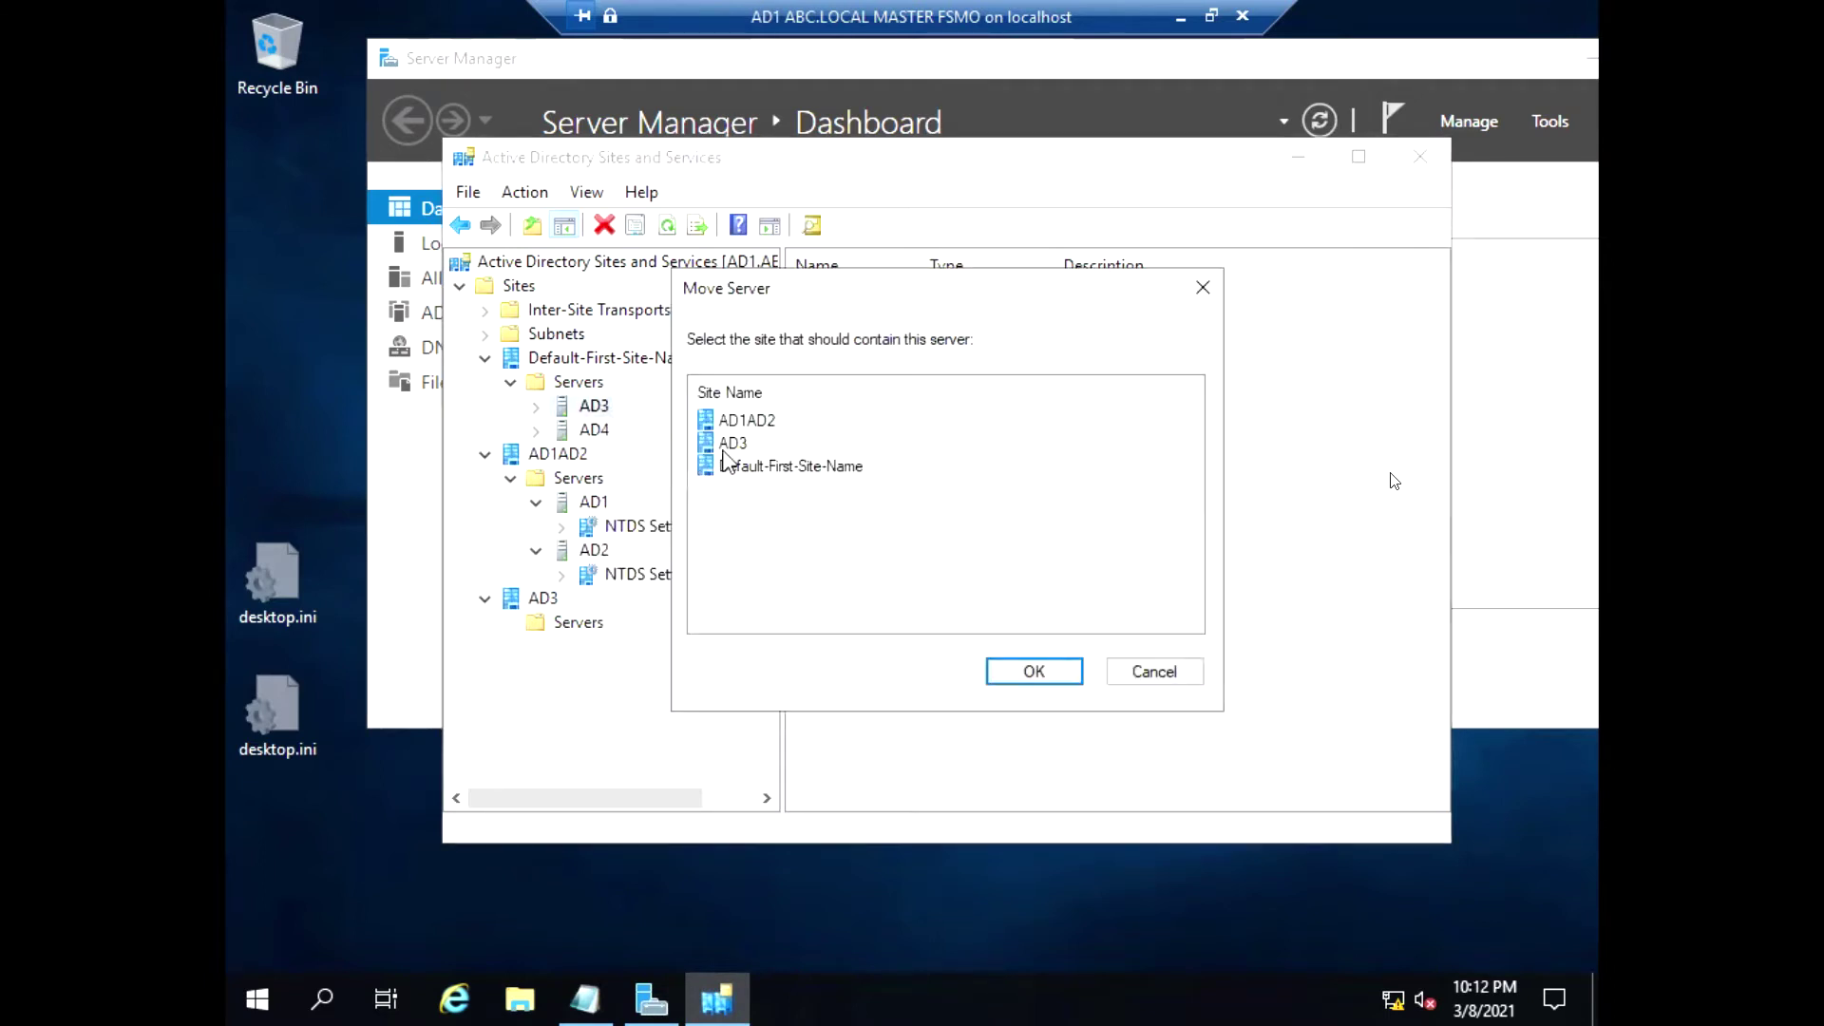
pyautogui.click(732, 443)
pyautogui.click(1019, 675)
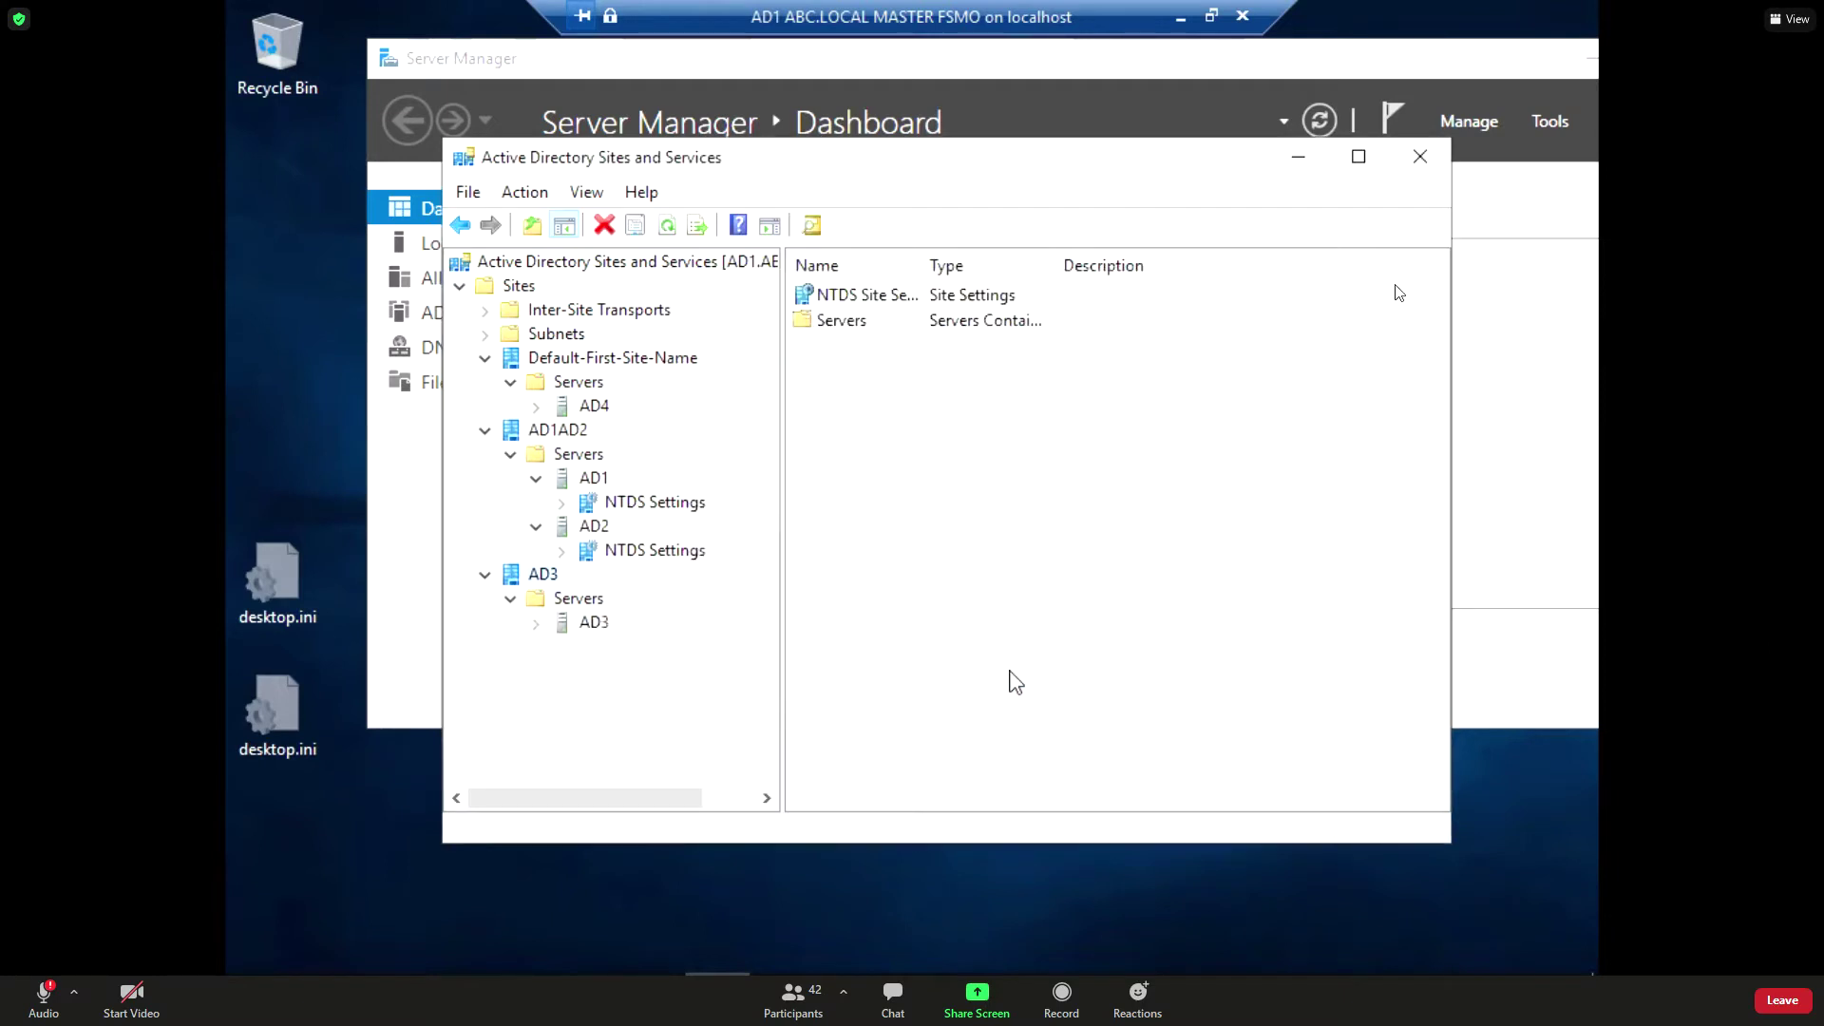
pyautogui.click(510, 599)
pyautogui.click(510, 599)
pyautogui.click(536, 622)
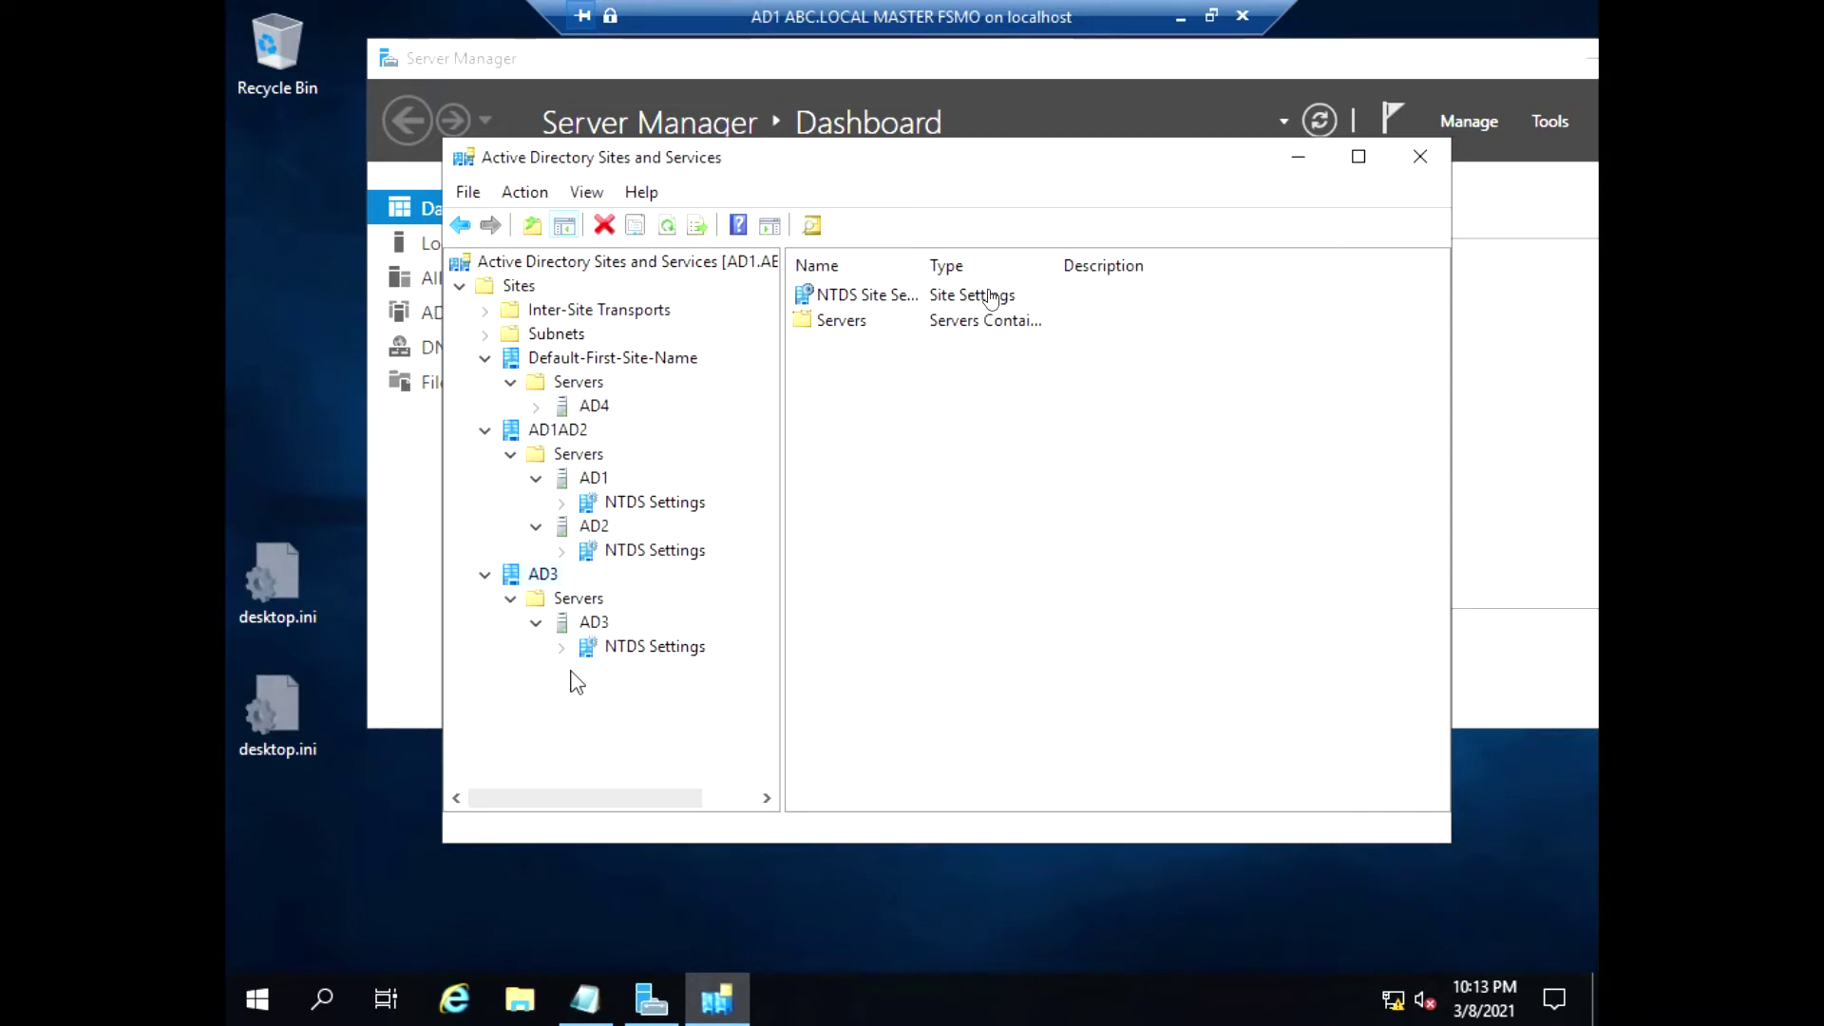
# Create a new site named AD4 on DEFAULTIPSITELINK
pyautogui.rightClick(492, 293)
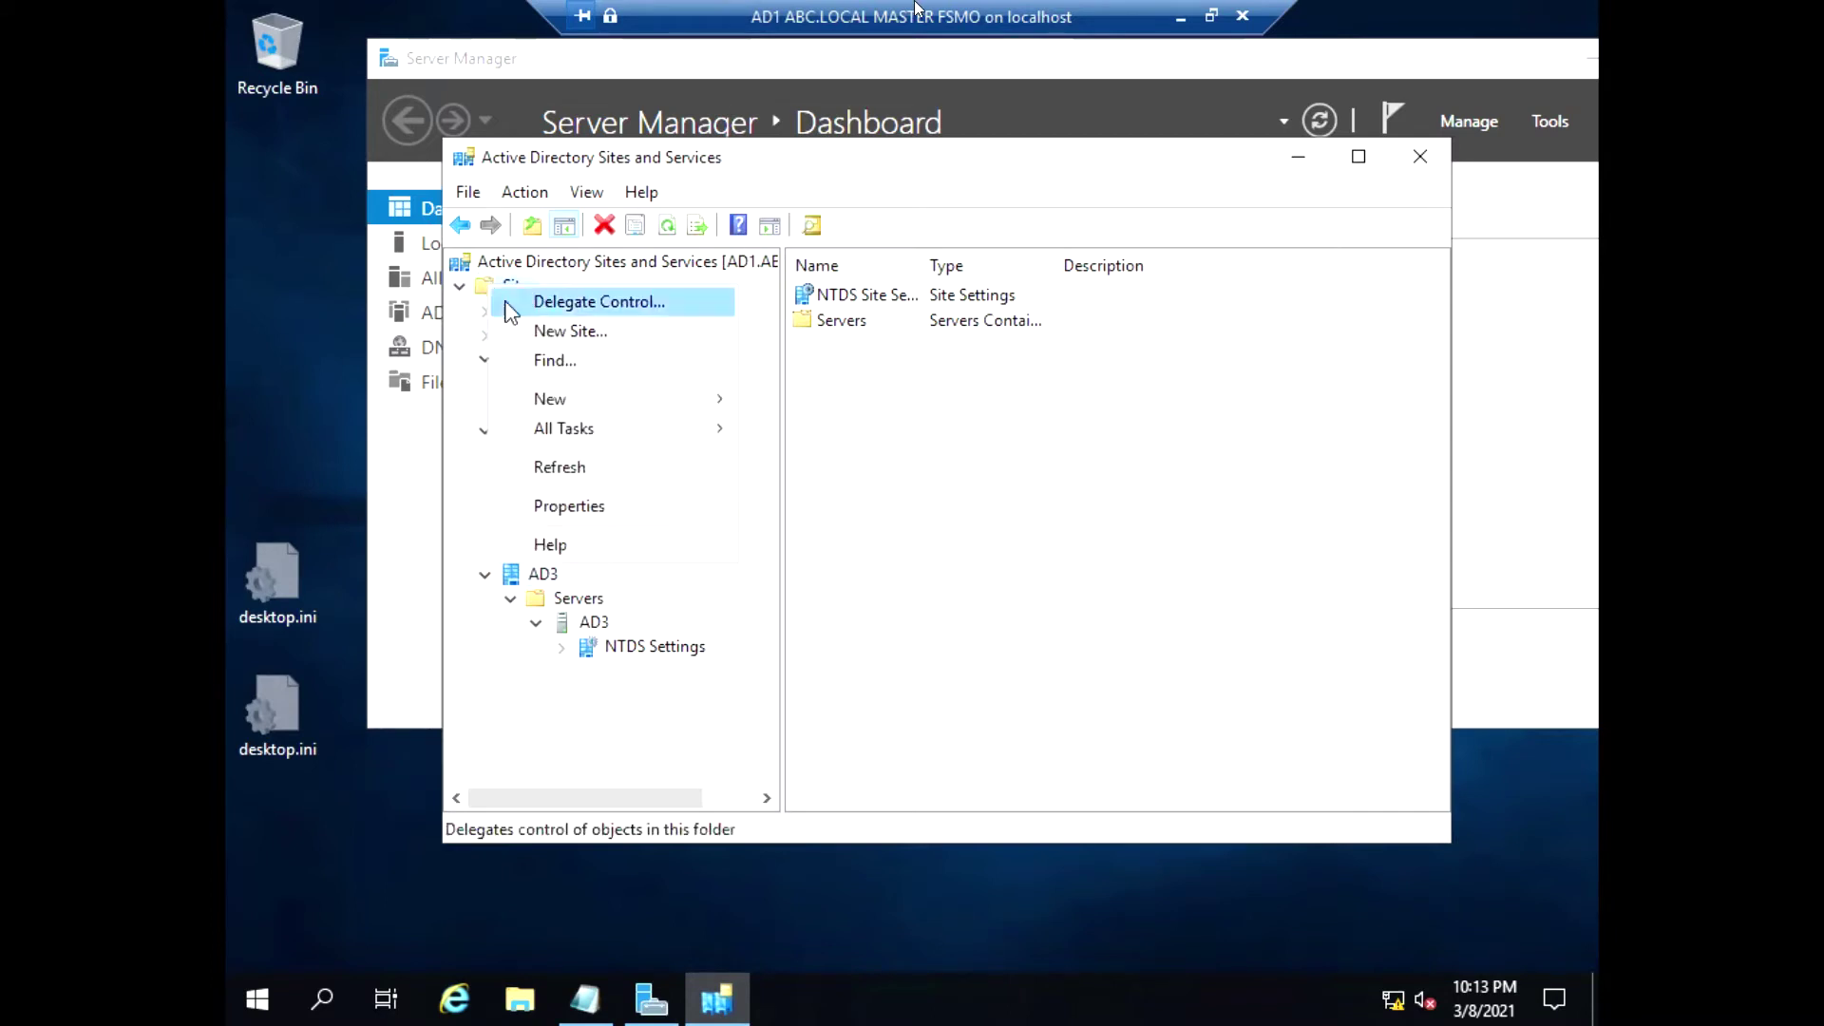
pyautogui.click(568, 332)
pyautogui.write('AD4')
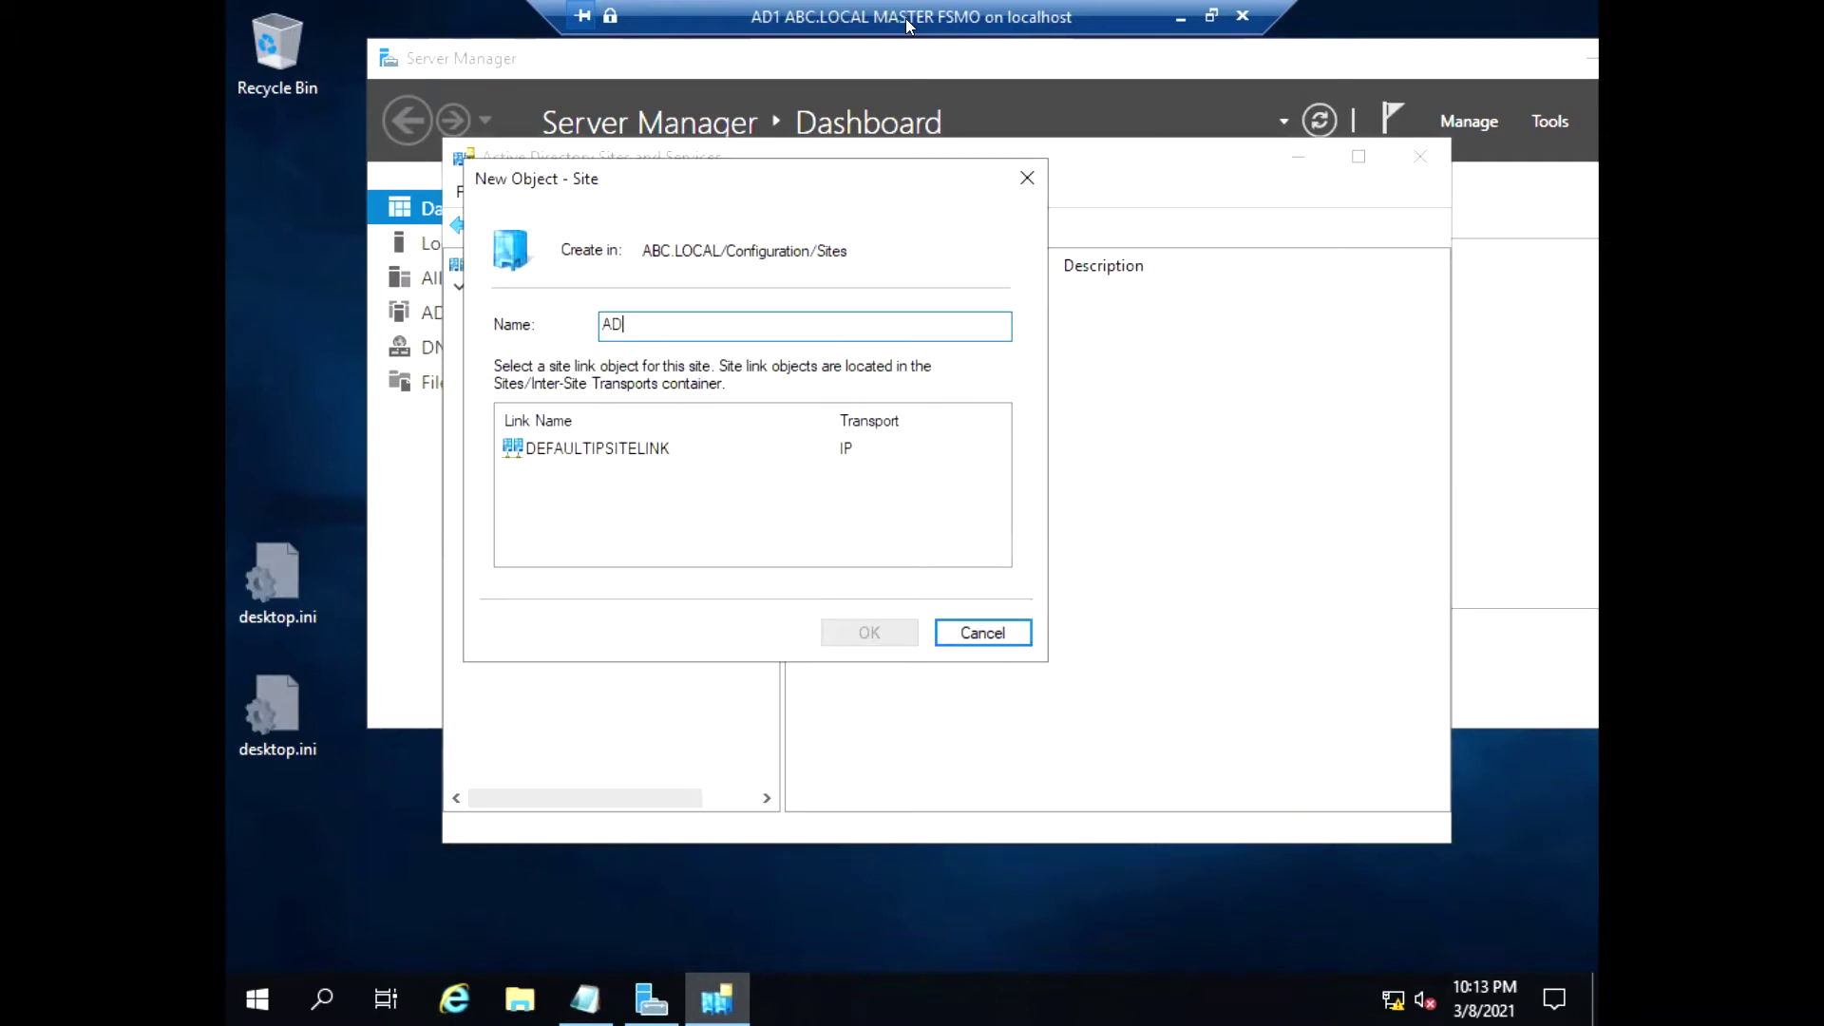
pyautogui.click(590, 450)
pyautogui.click(834, 633)
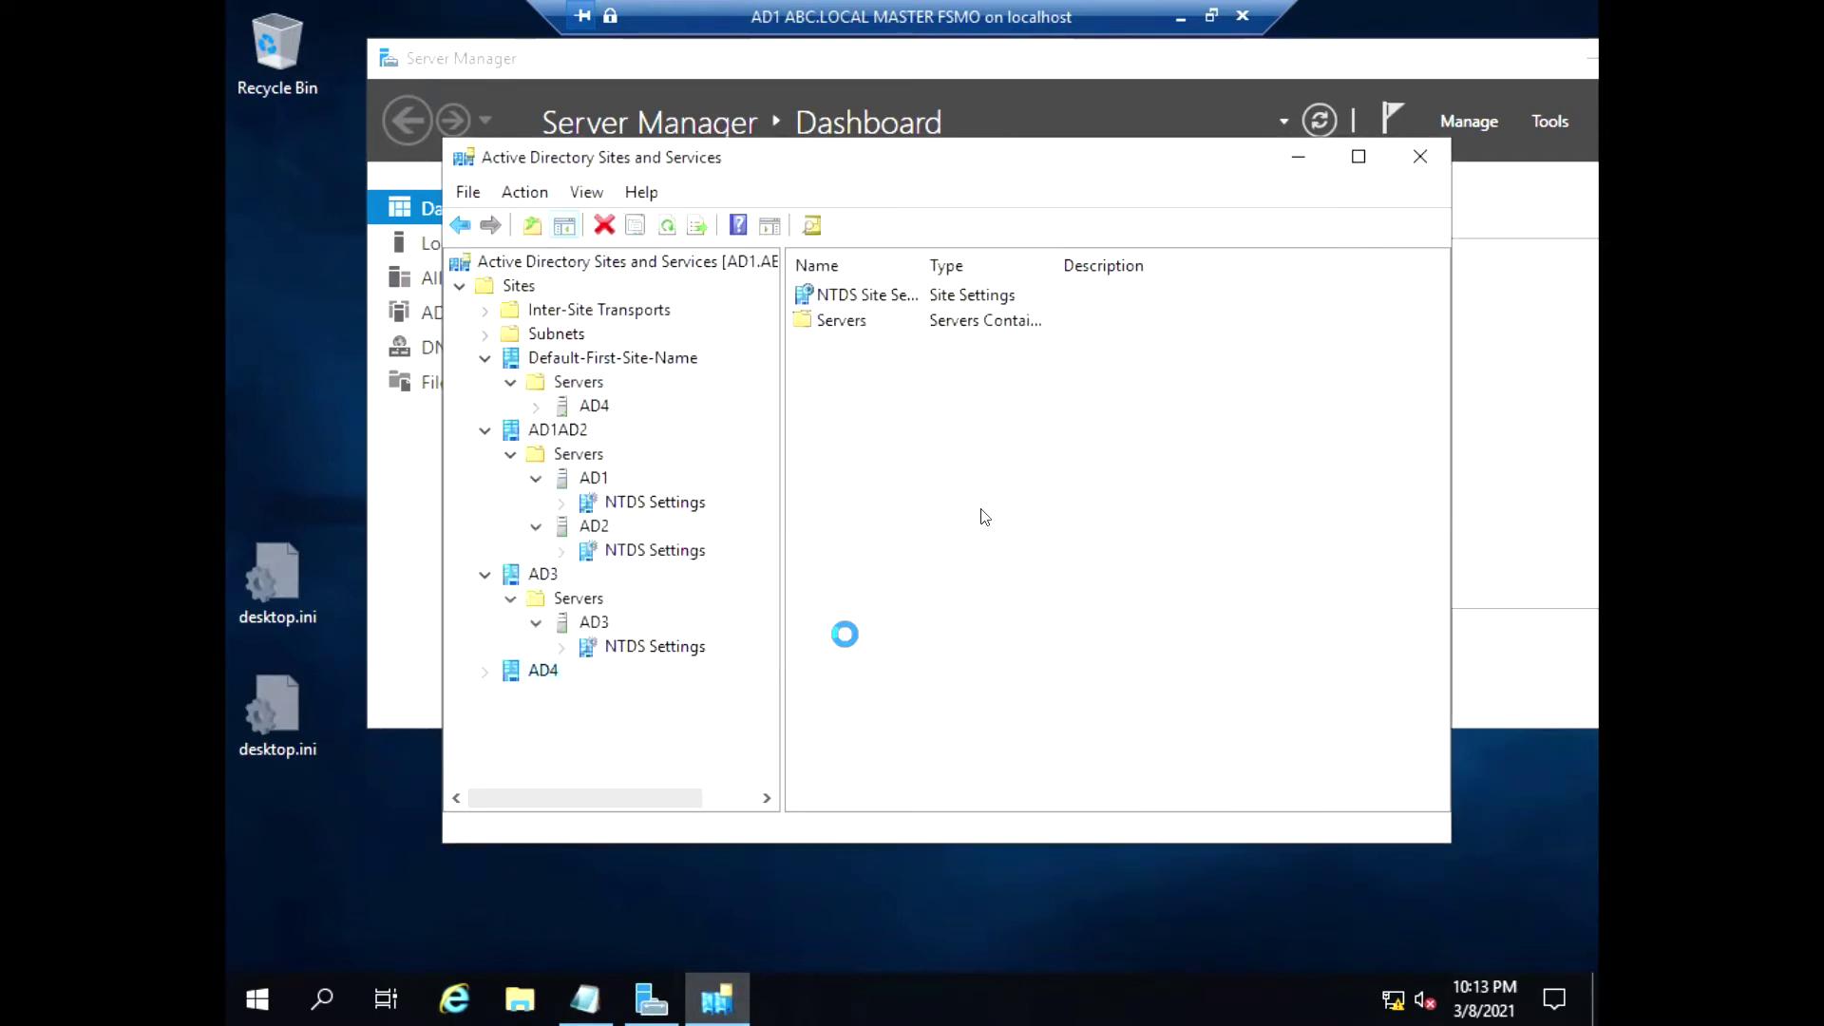
# Move server AD4 into the AD4 site, show its NTDS Settings, and collapse the other sites
pyautogui.click(484, 671)
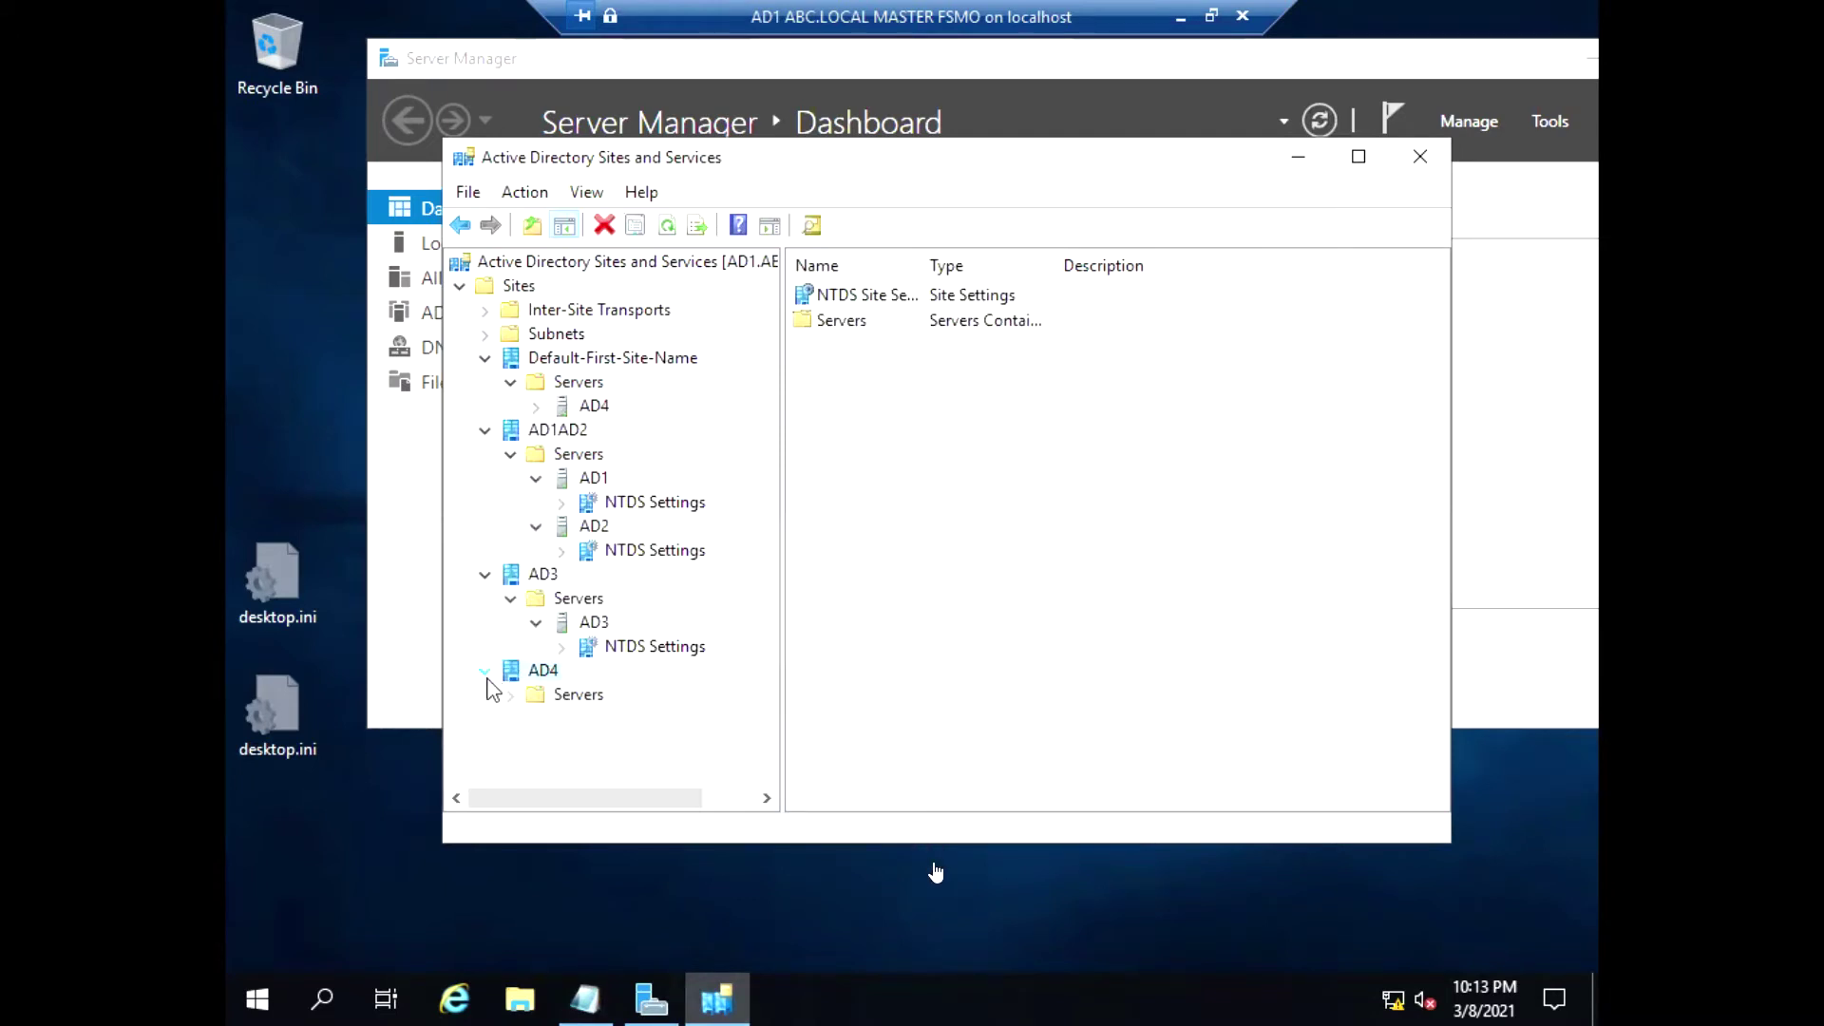
pyautogui.moveTo(591, 403); pyautogui.dragTo(591, 404)
pyautogui.rightClick(591, 404)
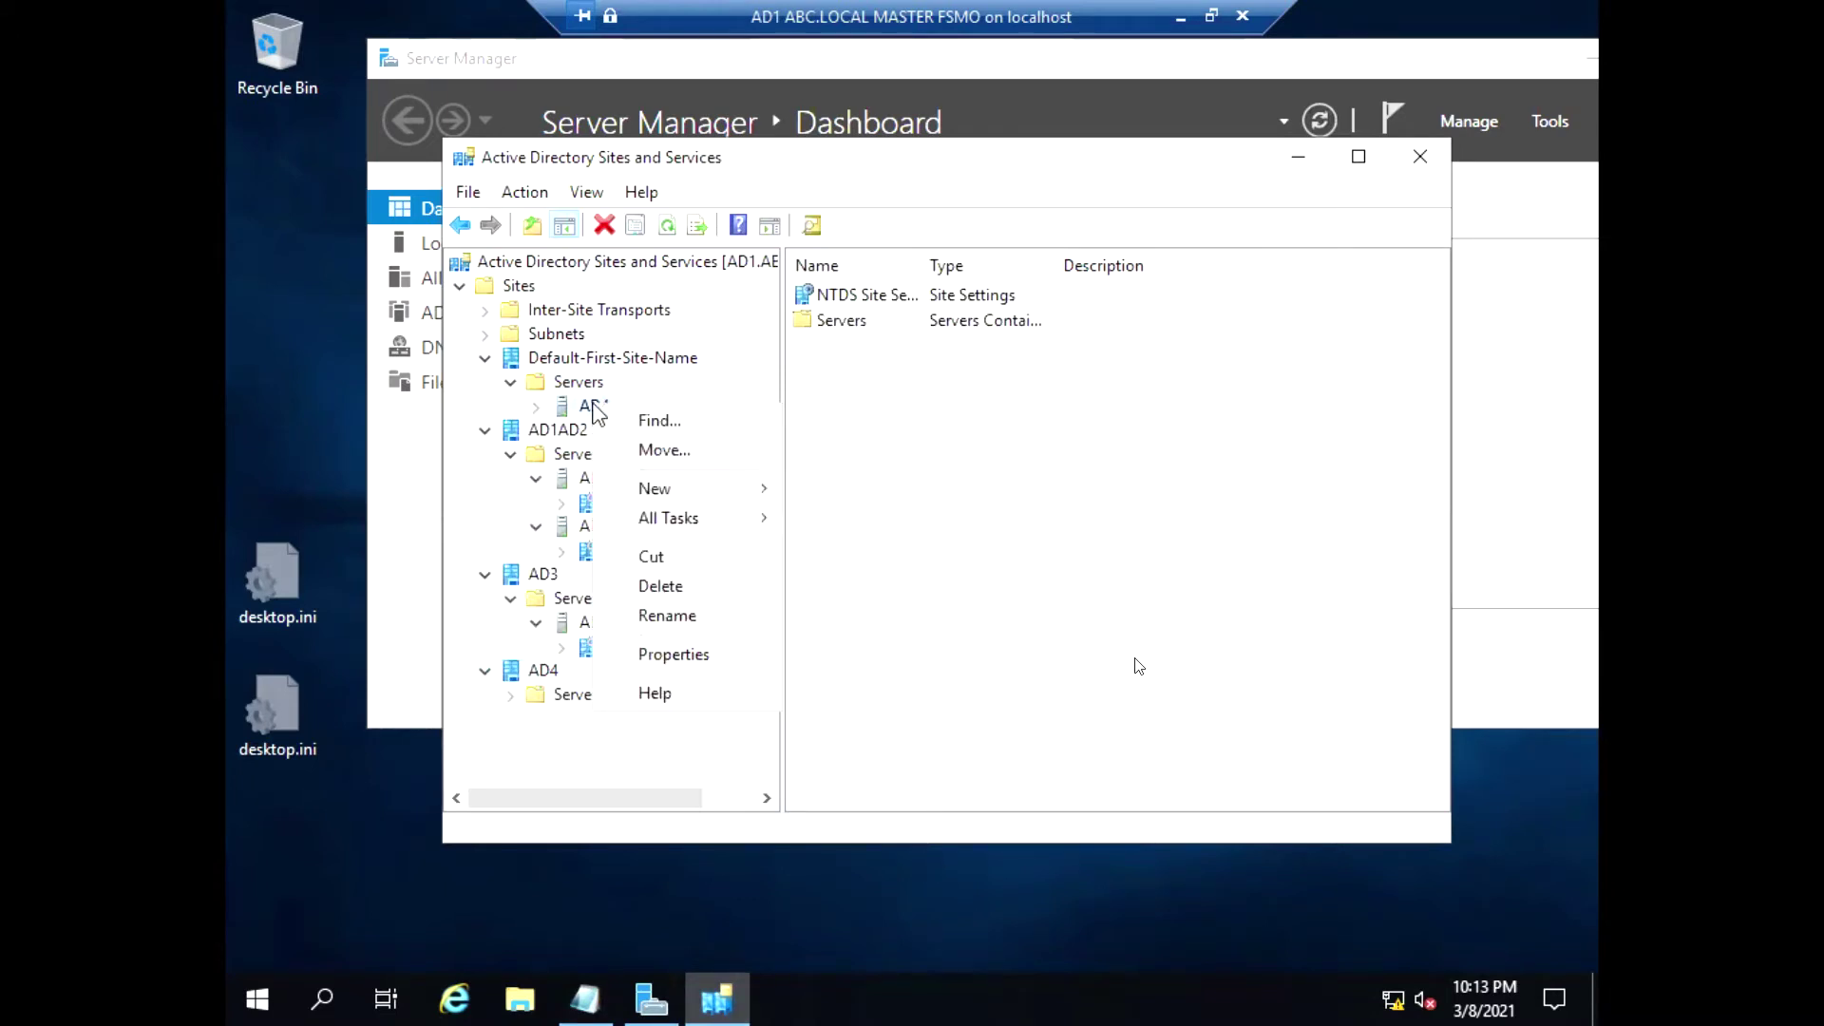
pyautogui.click(665, 448)
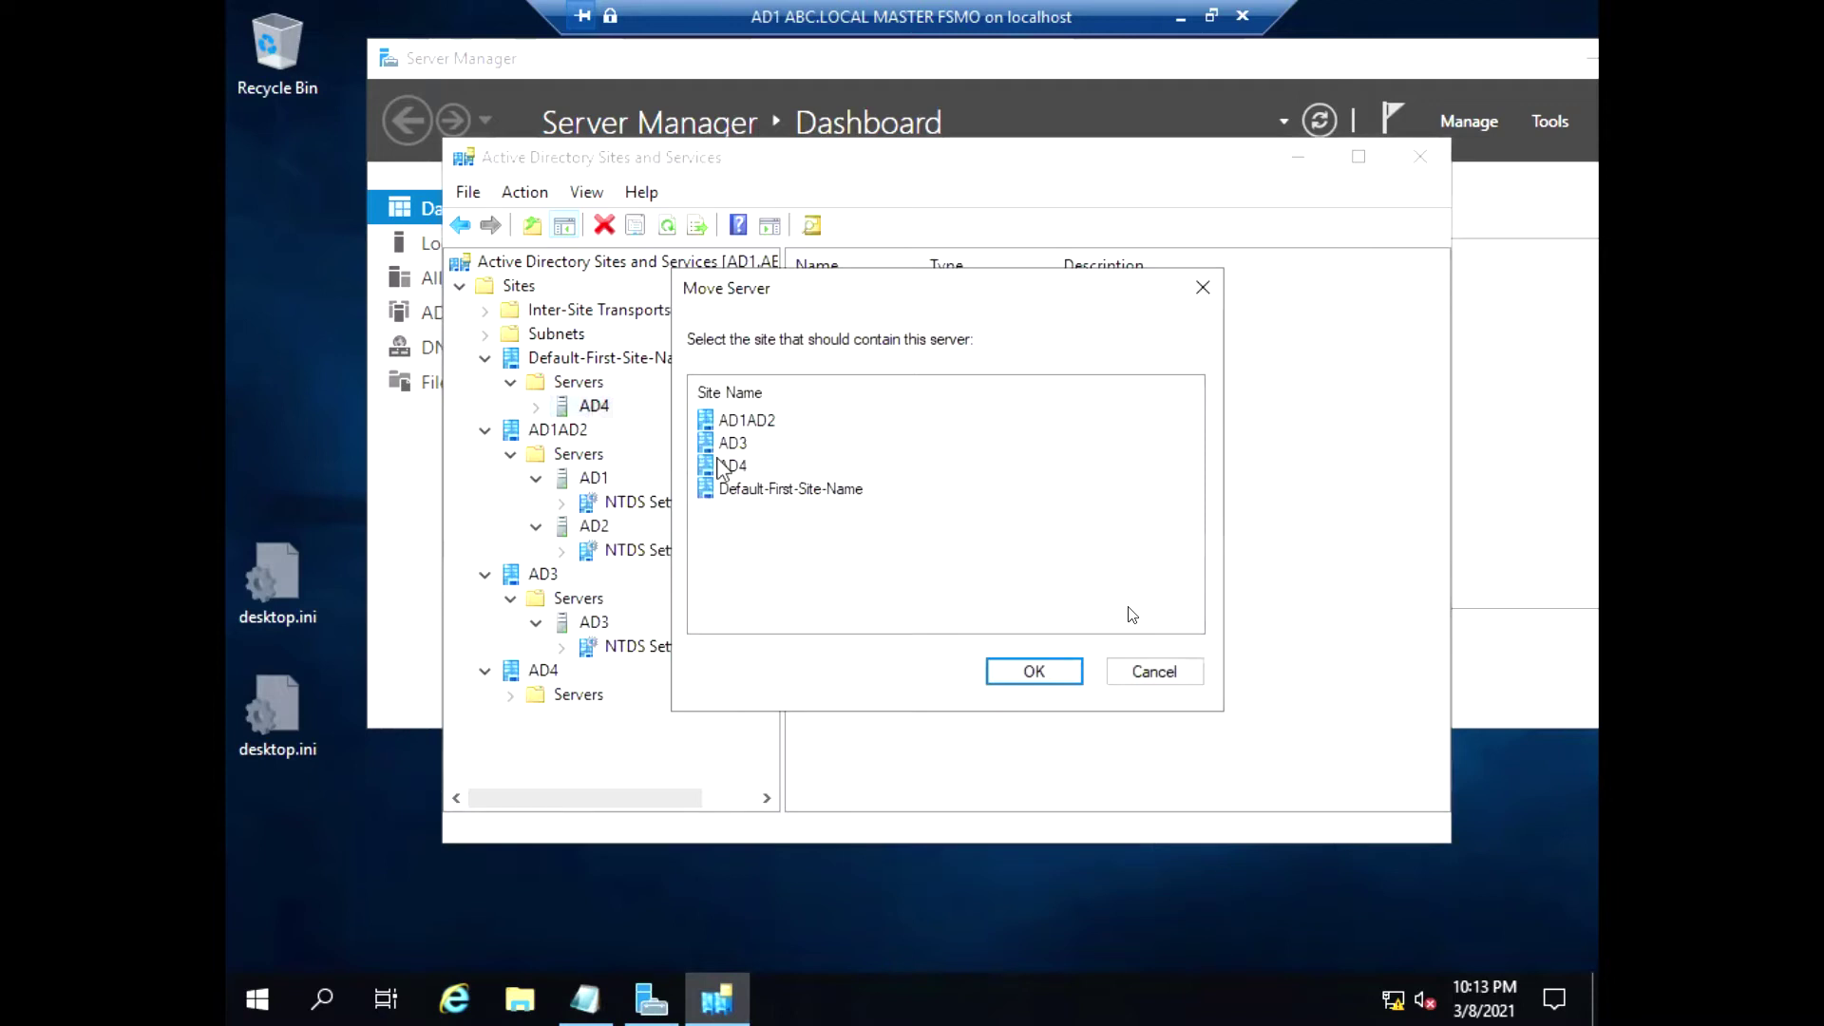
pyautogui.click(732, 466)
pyautogui.click(993, 674)
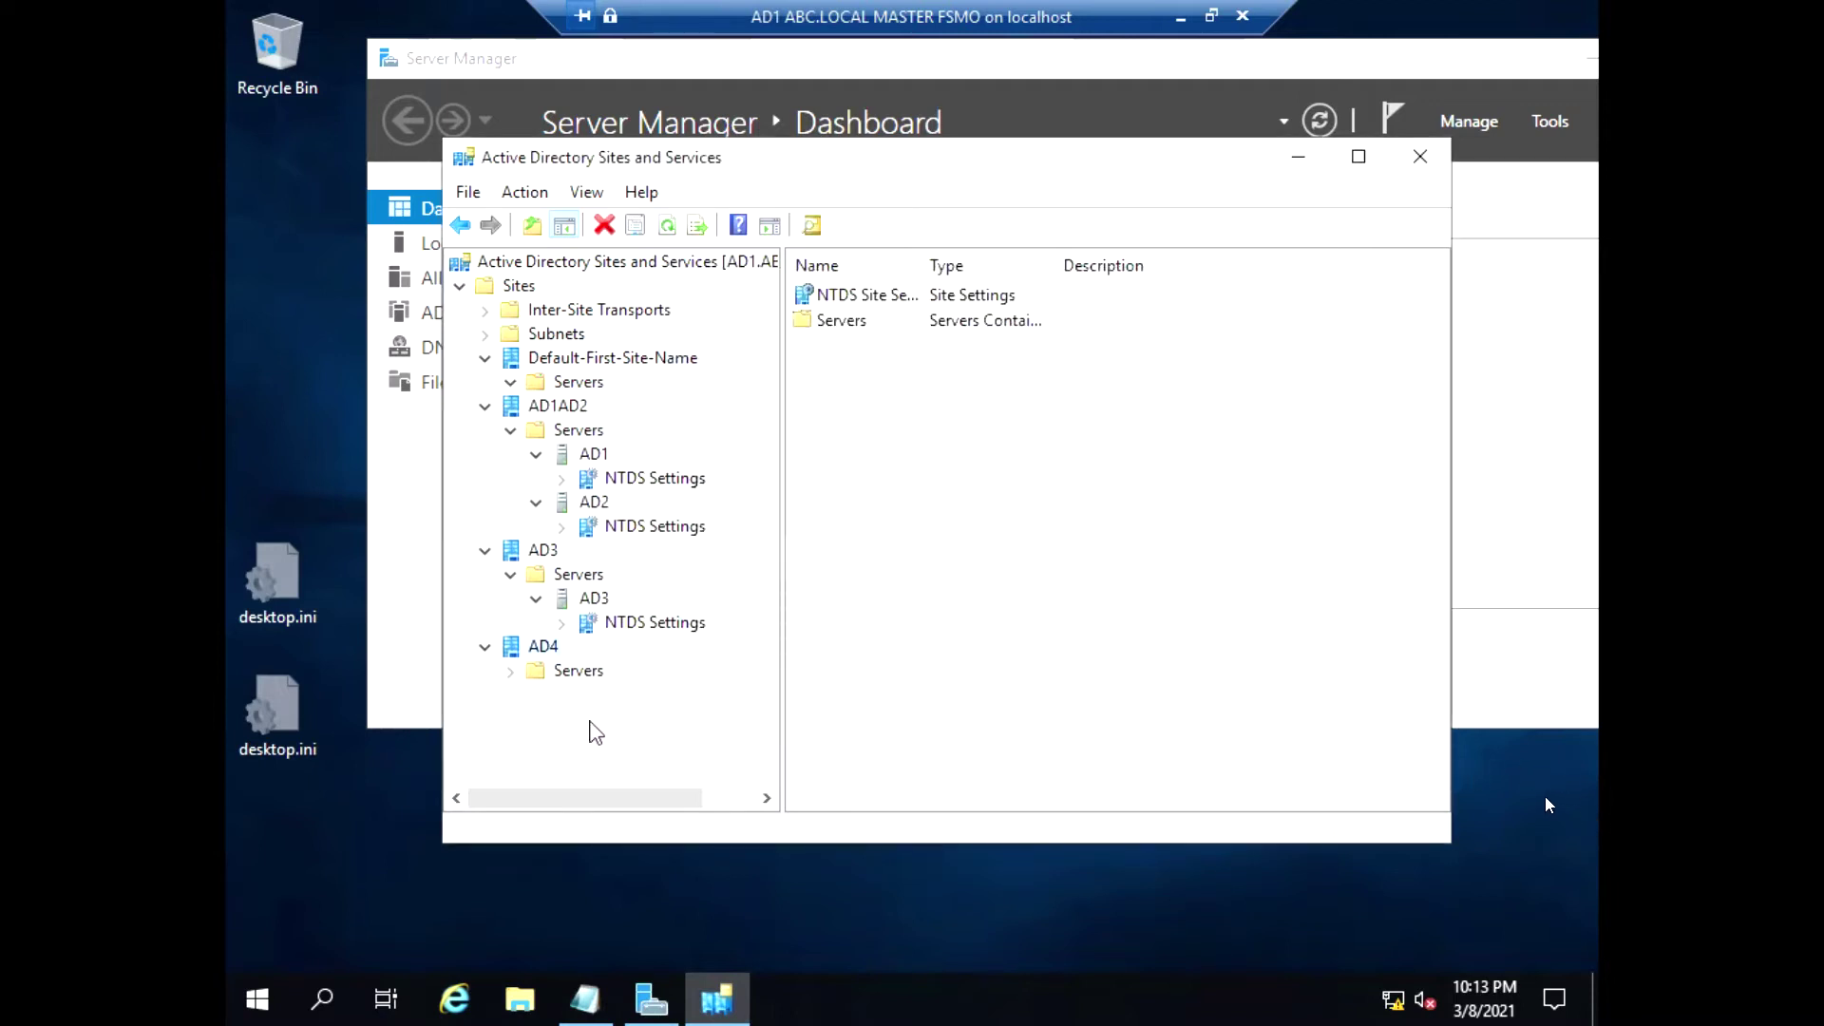
pyautogui.click(511, 671)
pyautogui.click(535, 696)
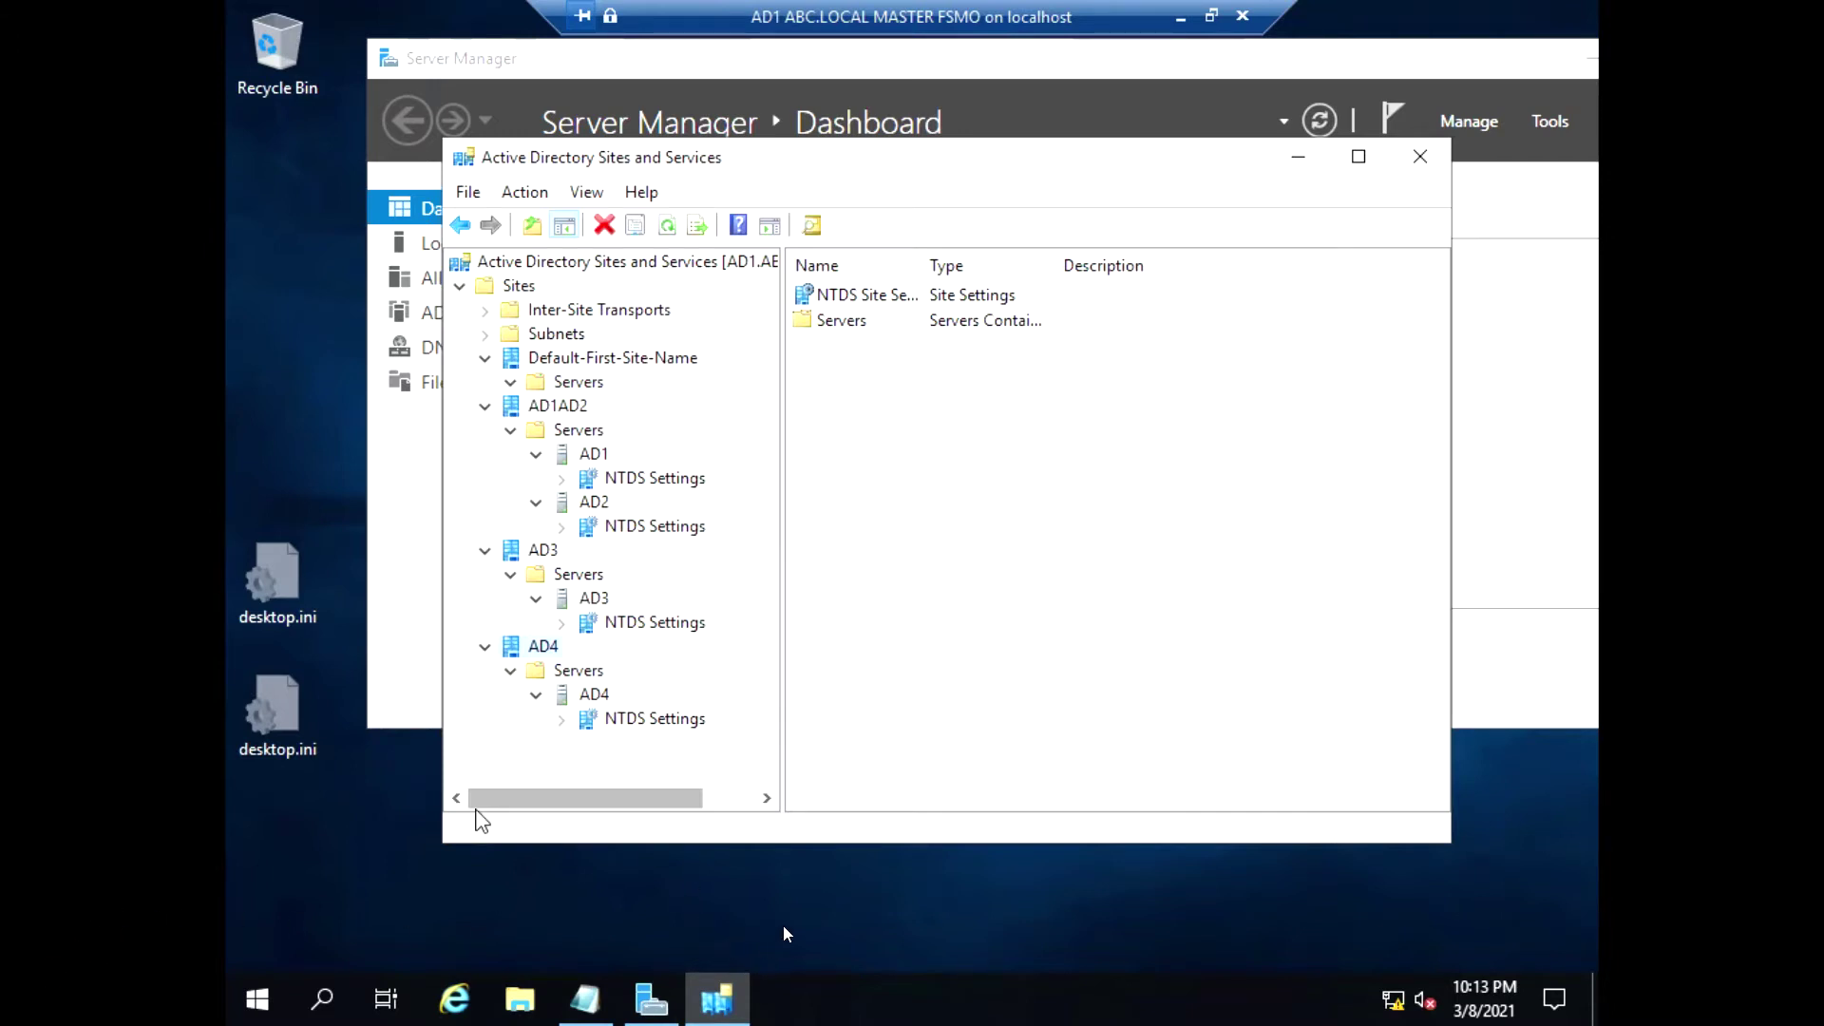
pyautogui.click(485, 406)
pyautogui.click(485, 359)
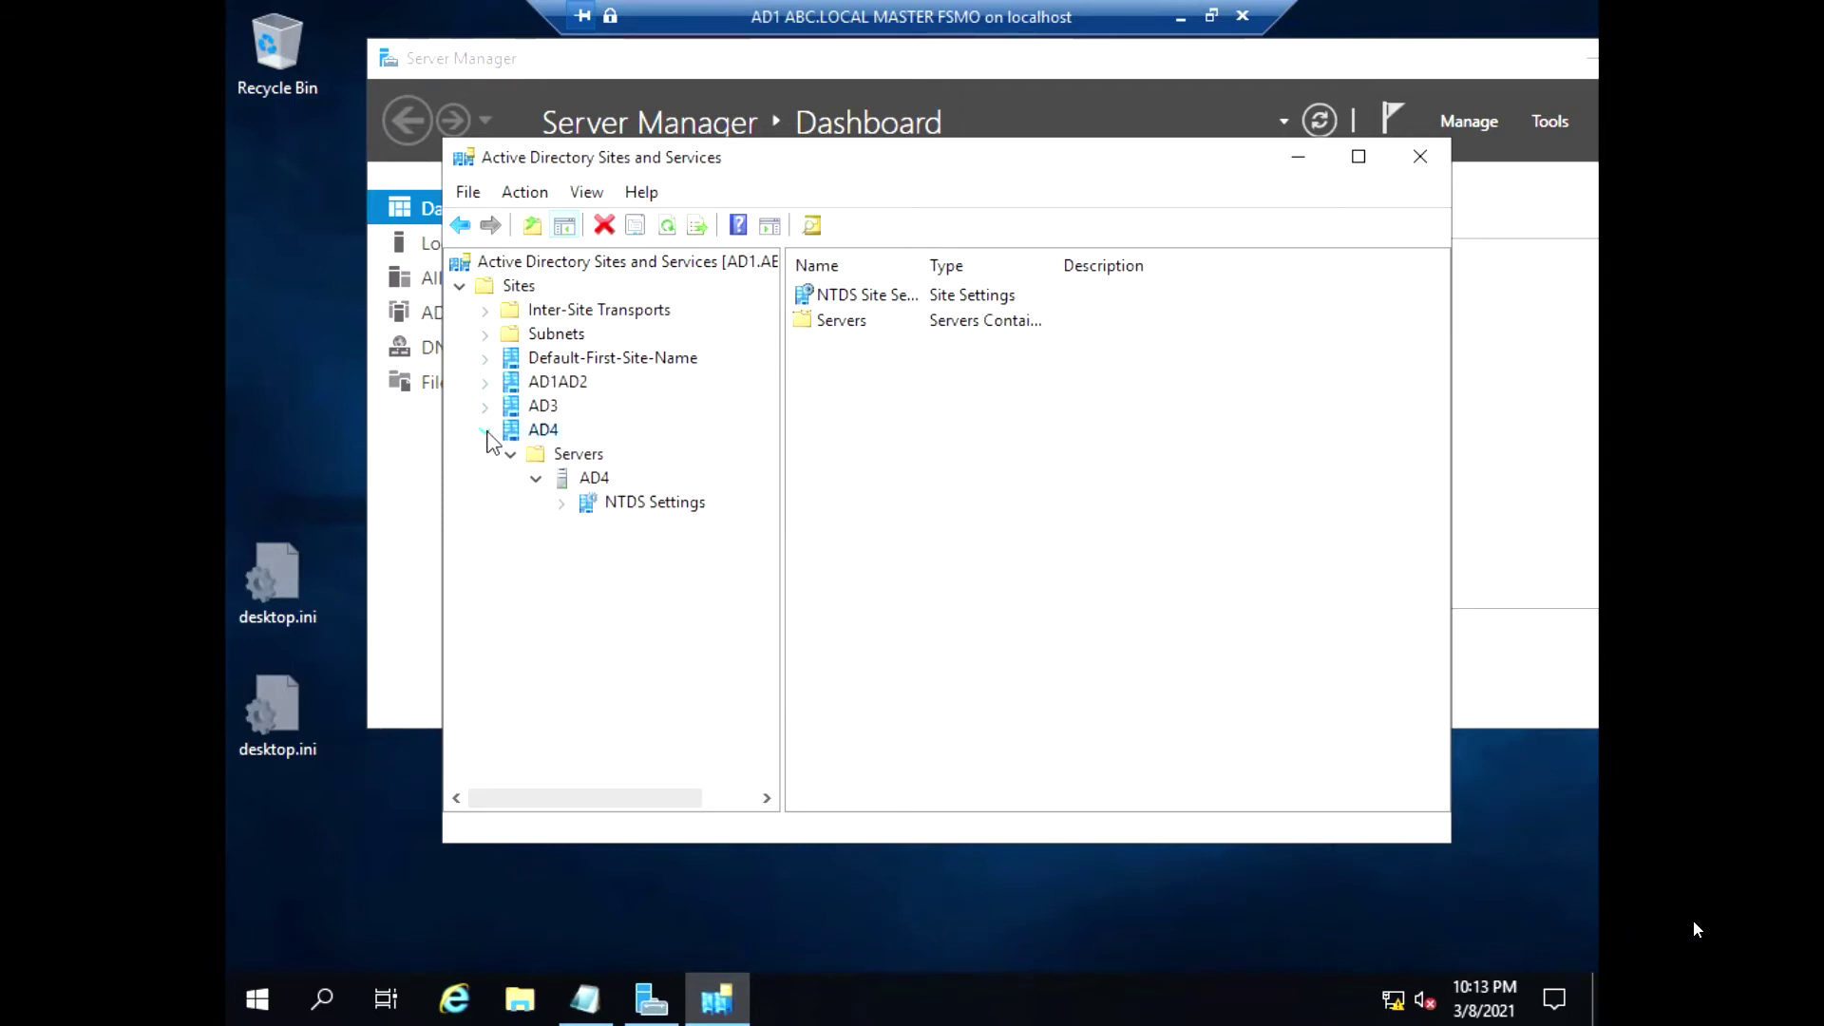
pyautogui.click(485, 431)
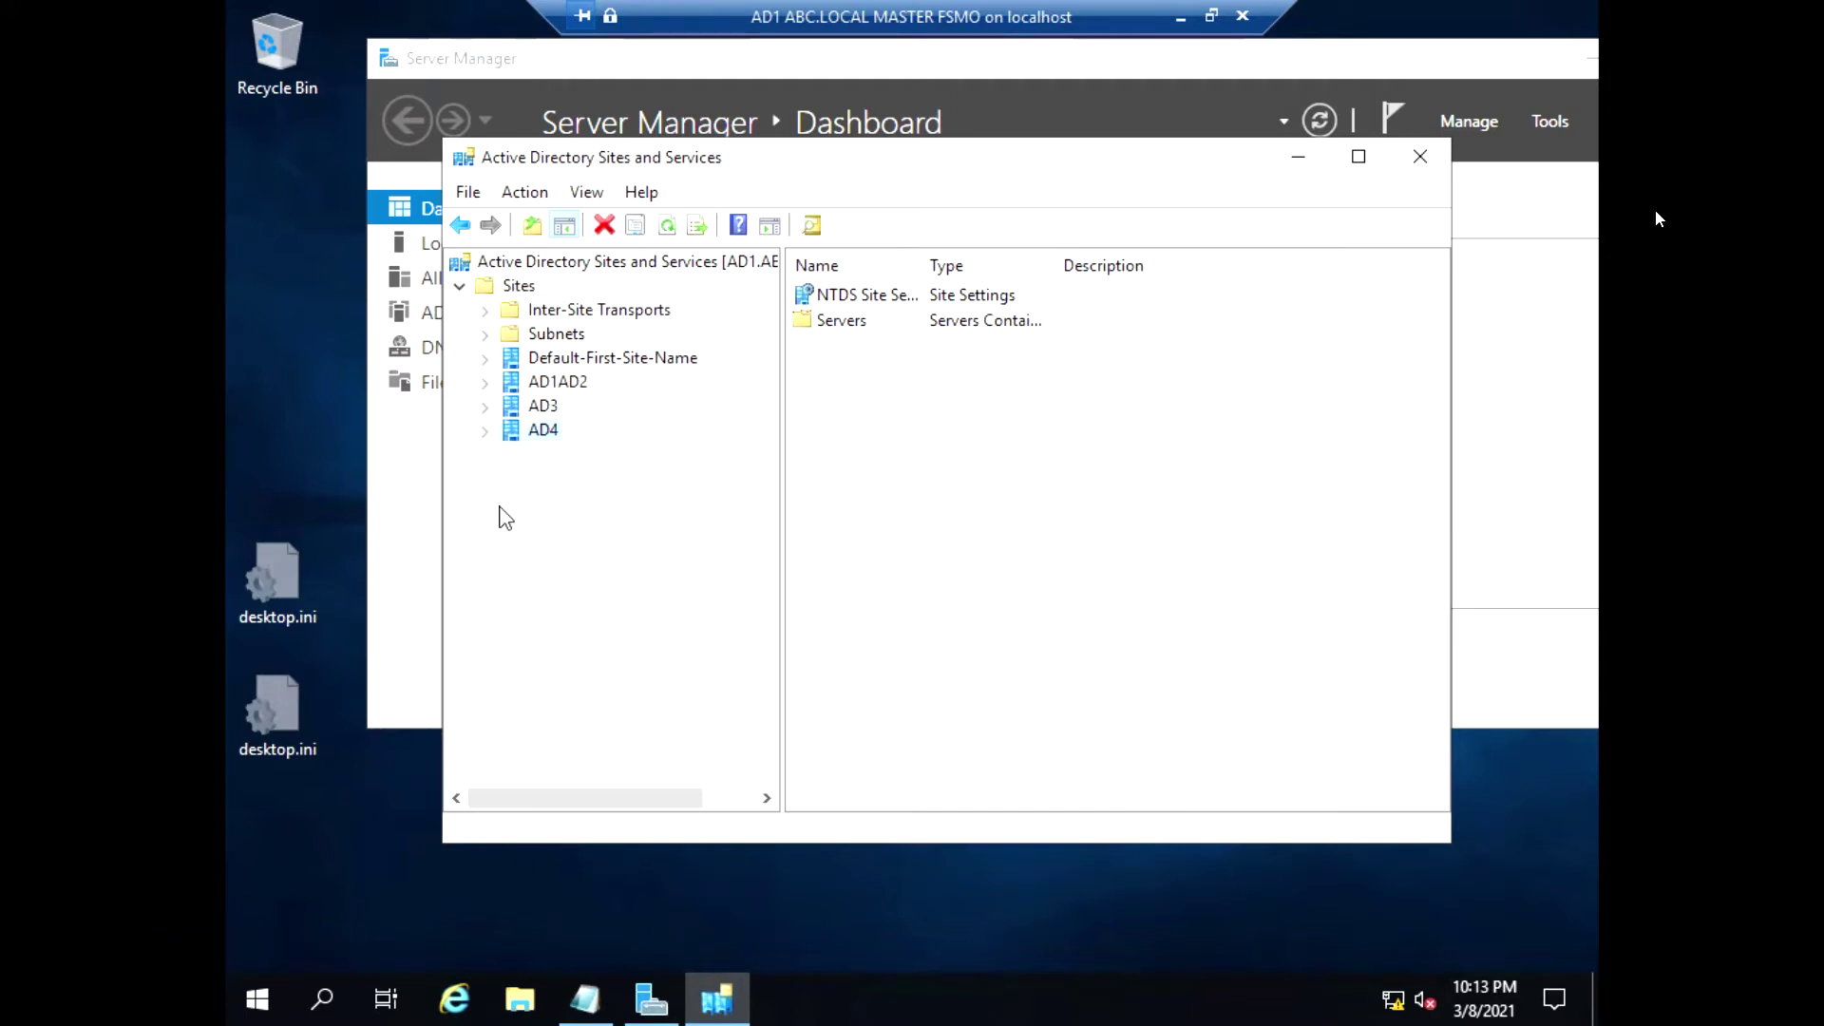
pyautogui.click(485, 383)
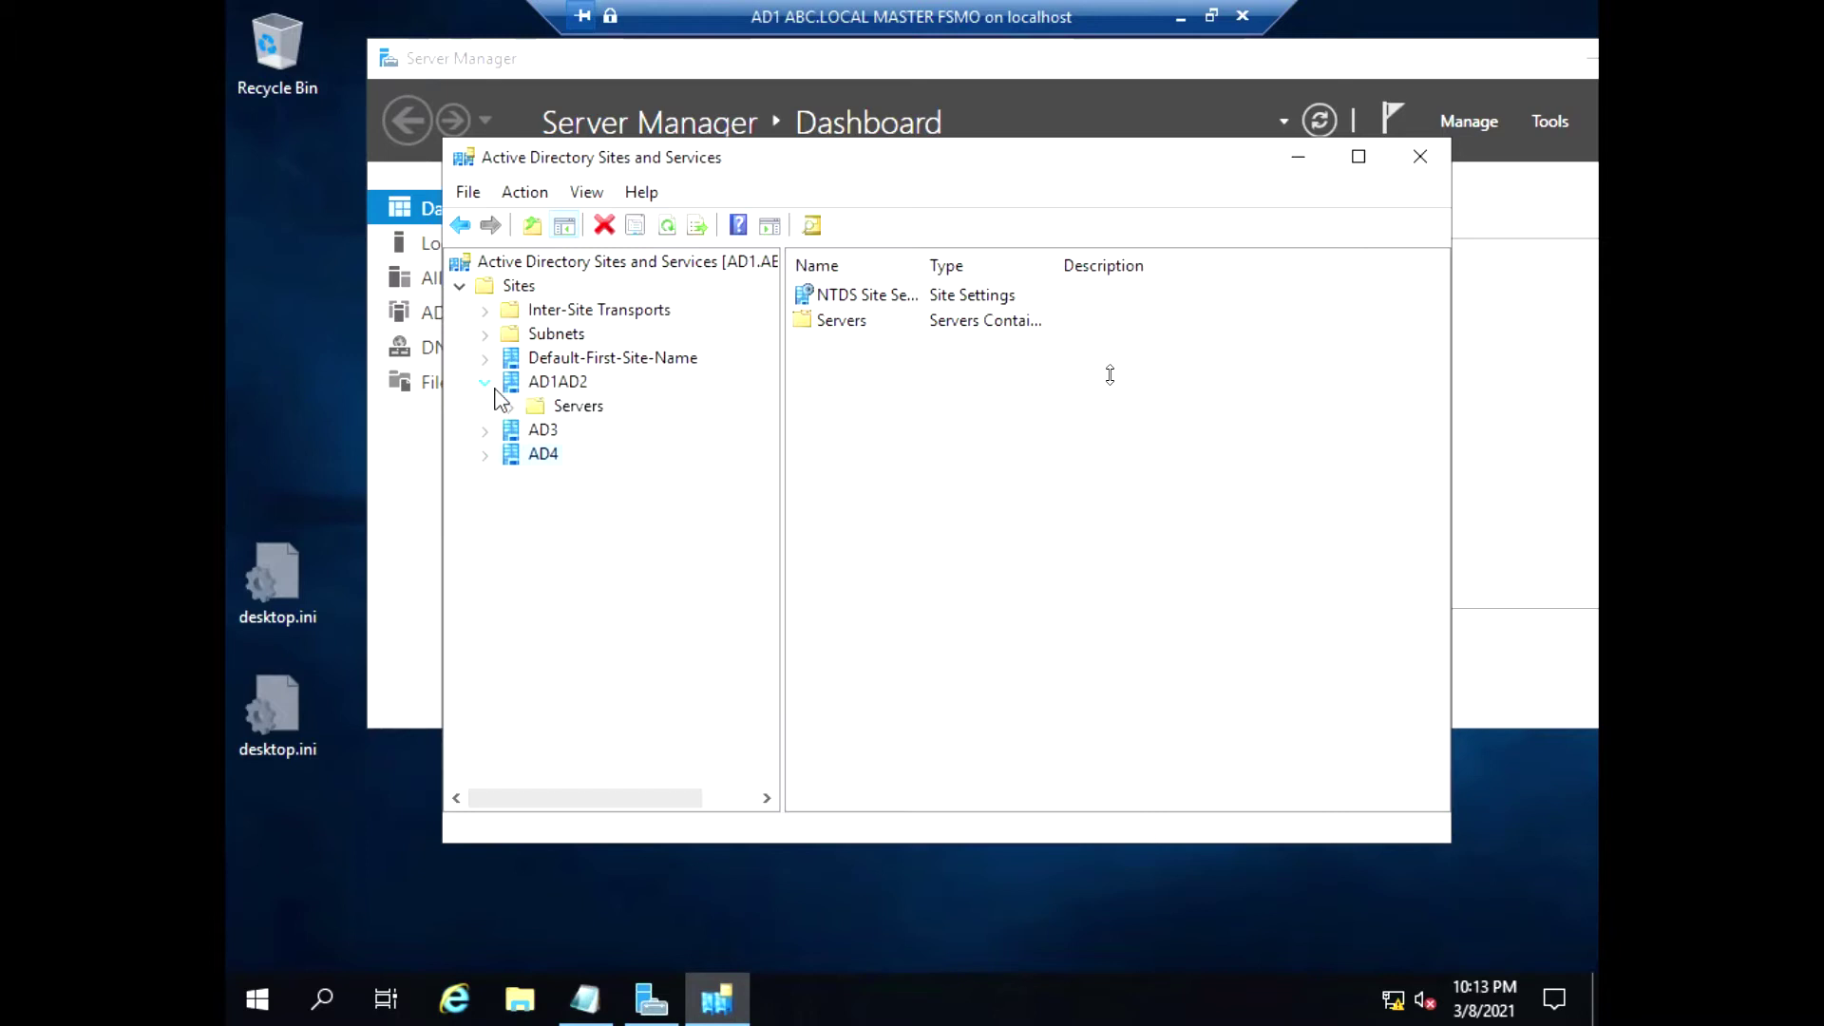
pyautogui.click(510, 406)
pyautogui.click(485, 477)
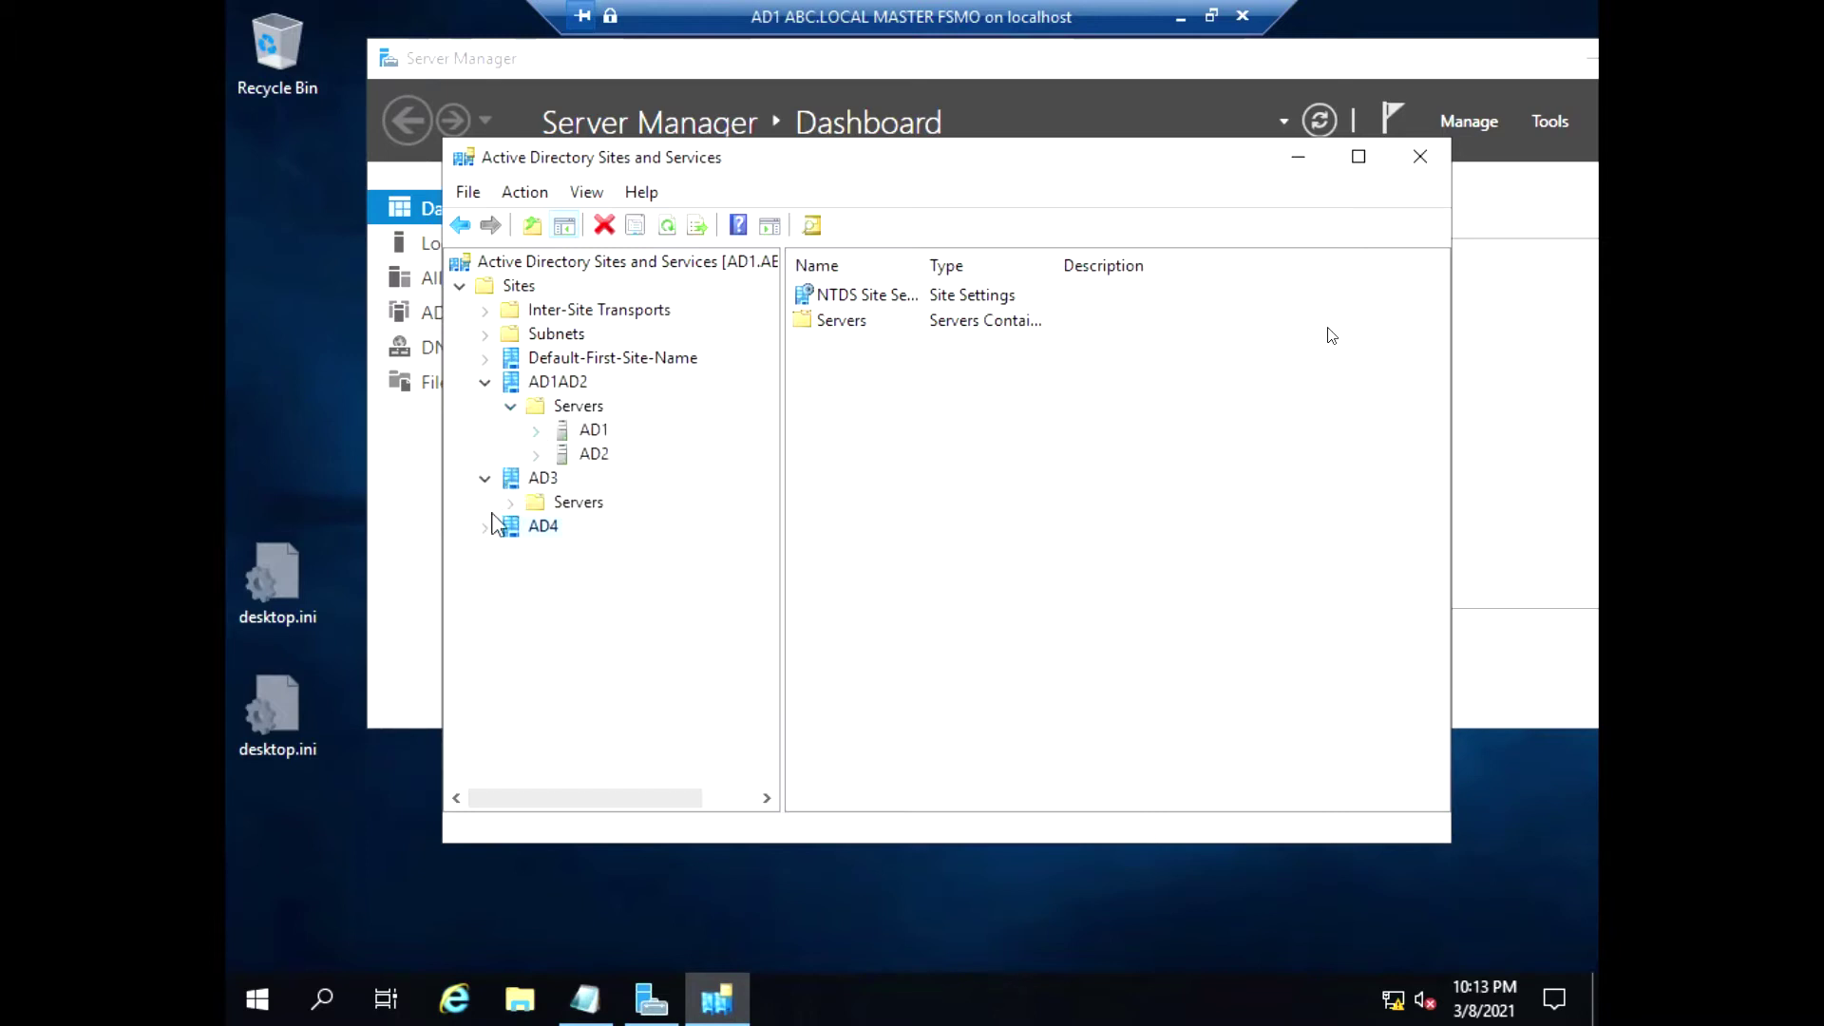
pyautogui.click(485, 527)
pyautogui.click(510, 503)
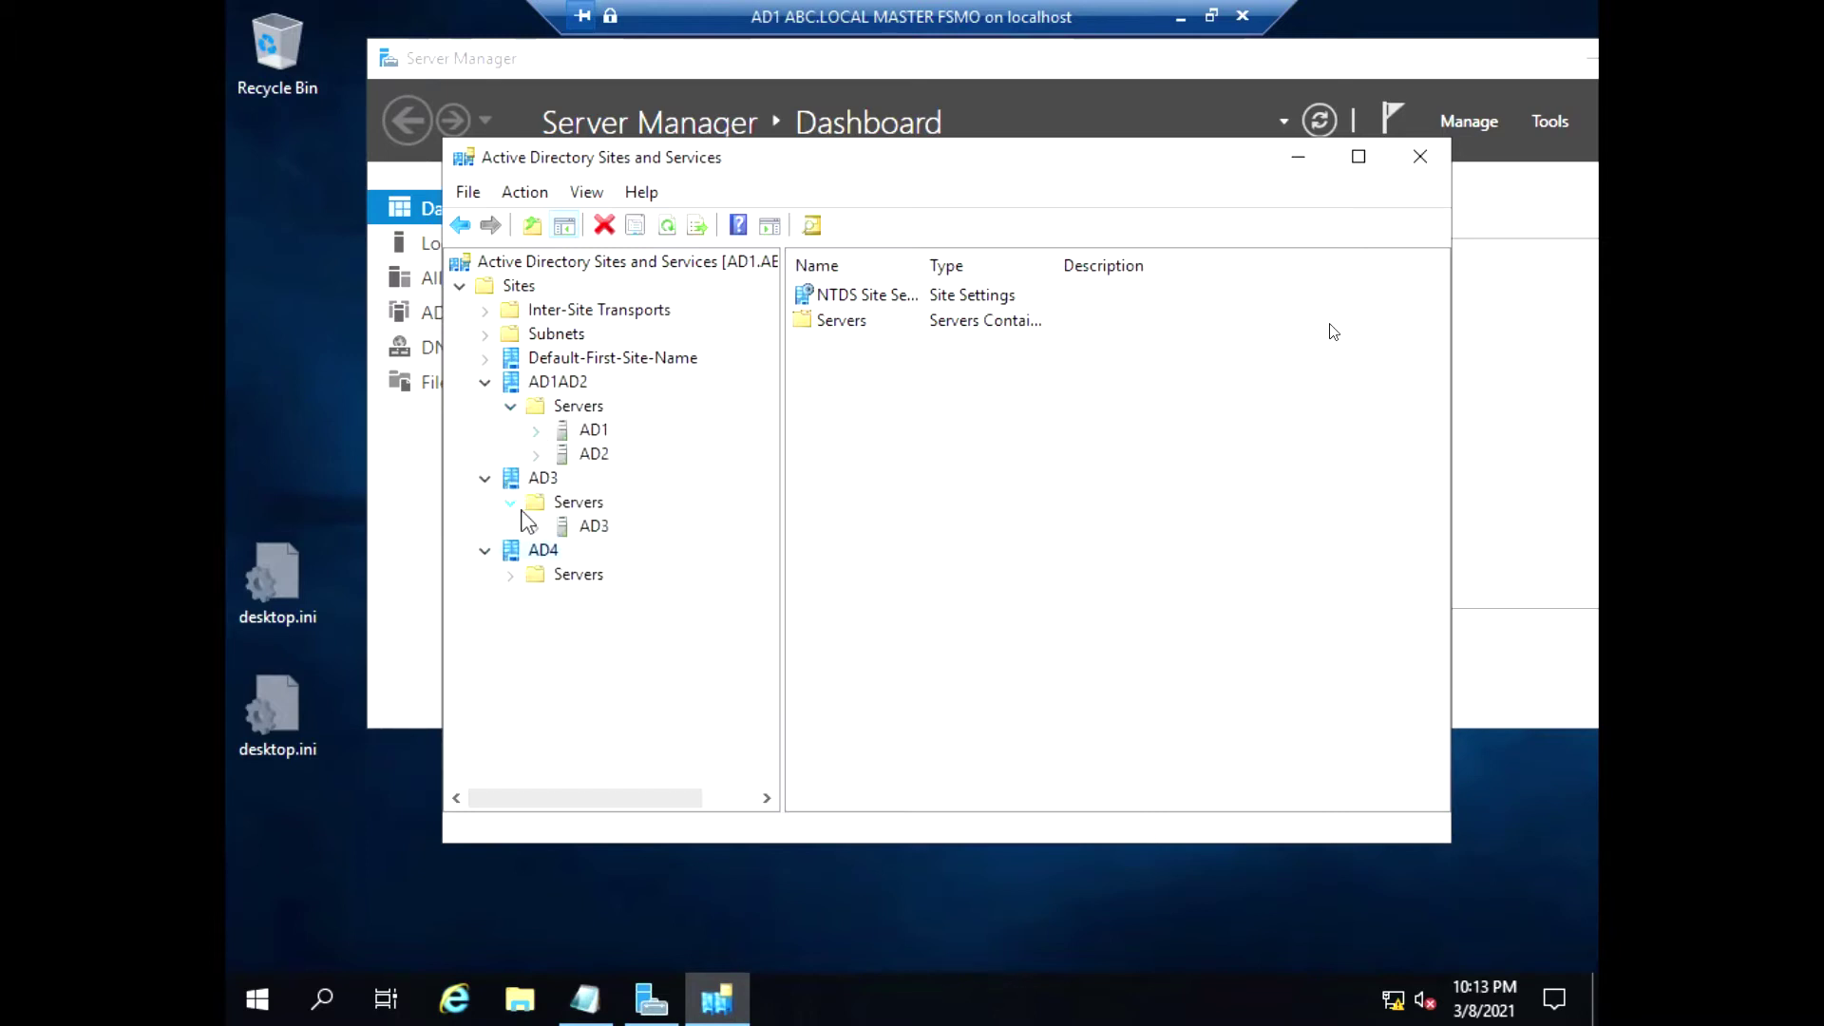
pyautogui.click(510, 575)
pyautogui.click(504, 337)
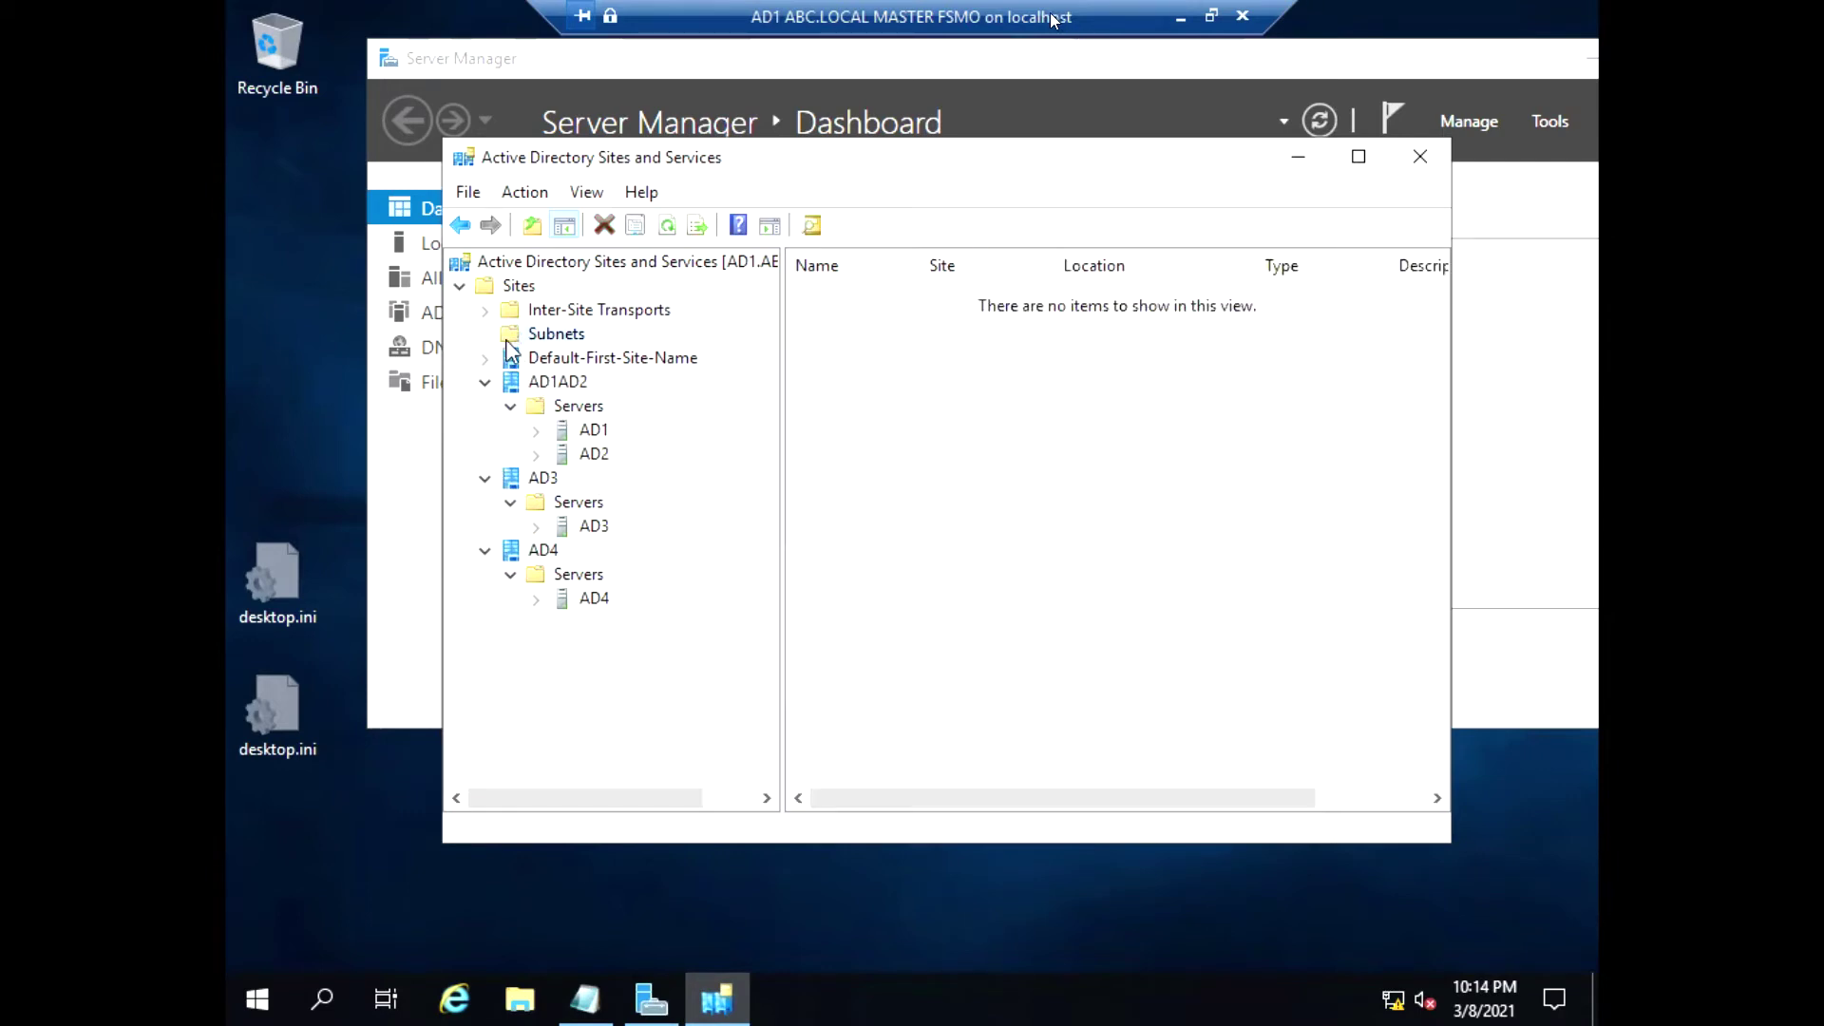
pyautogui.rightClick(518, 336)
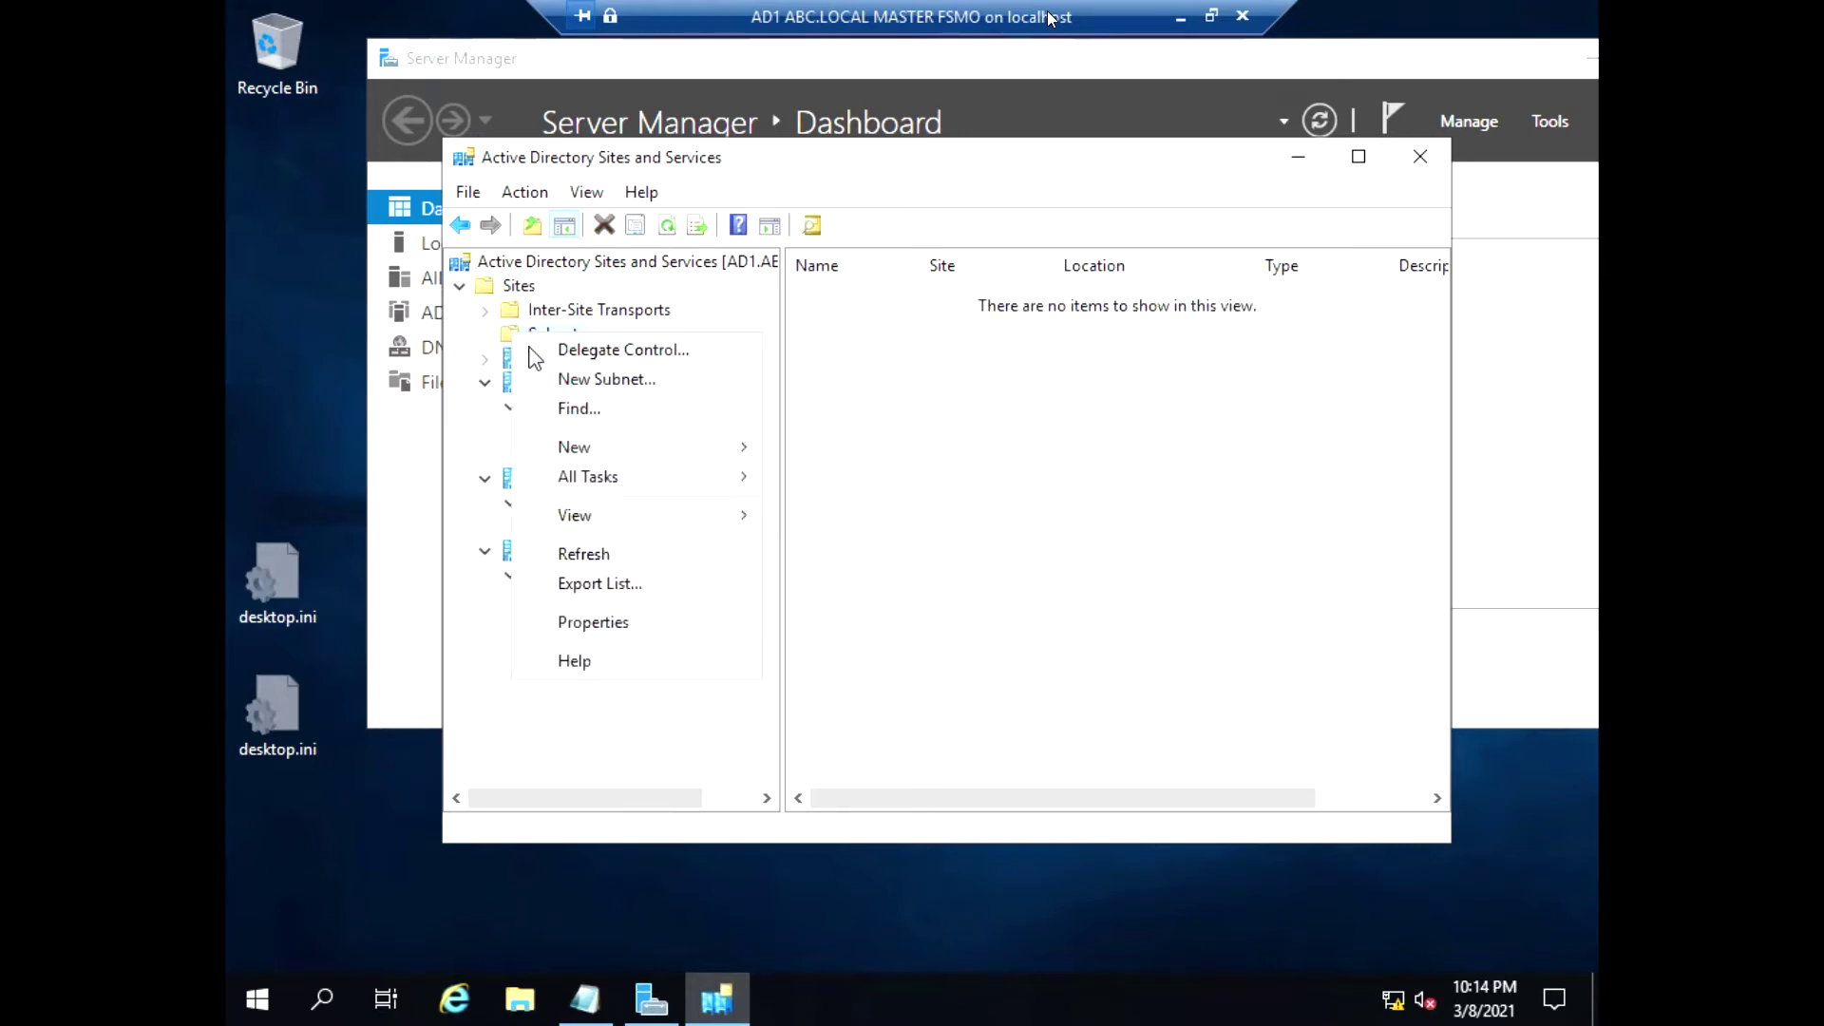
pyautogui.click(928, 254)
pyautogui.click(570, 382)
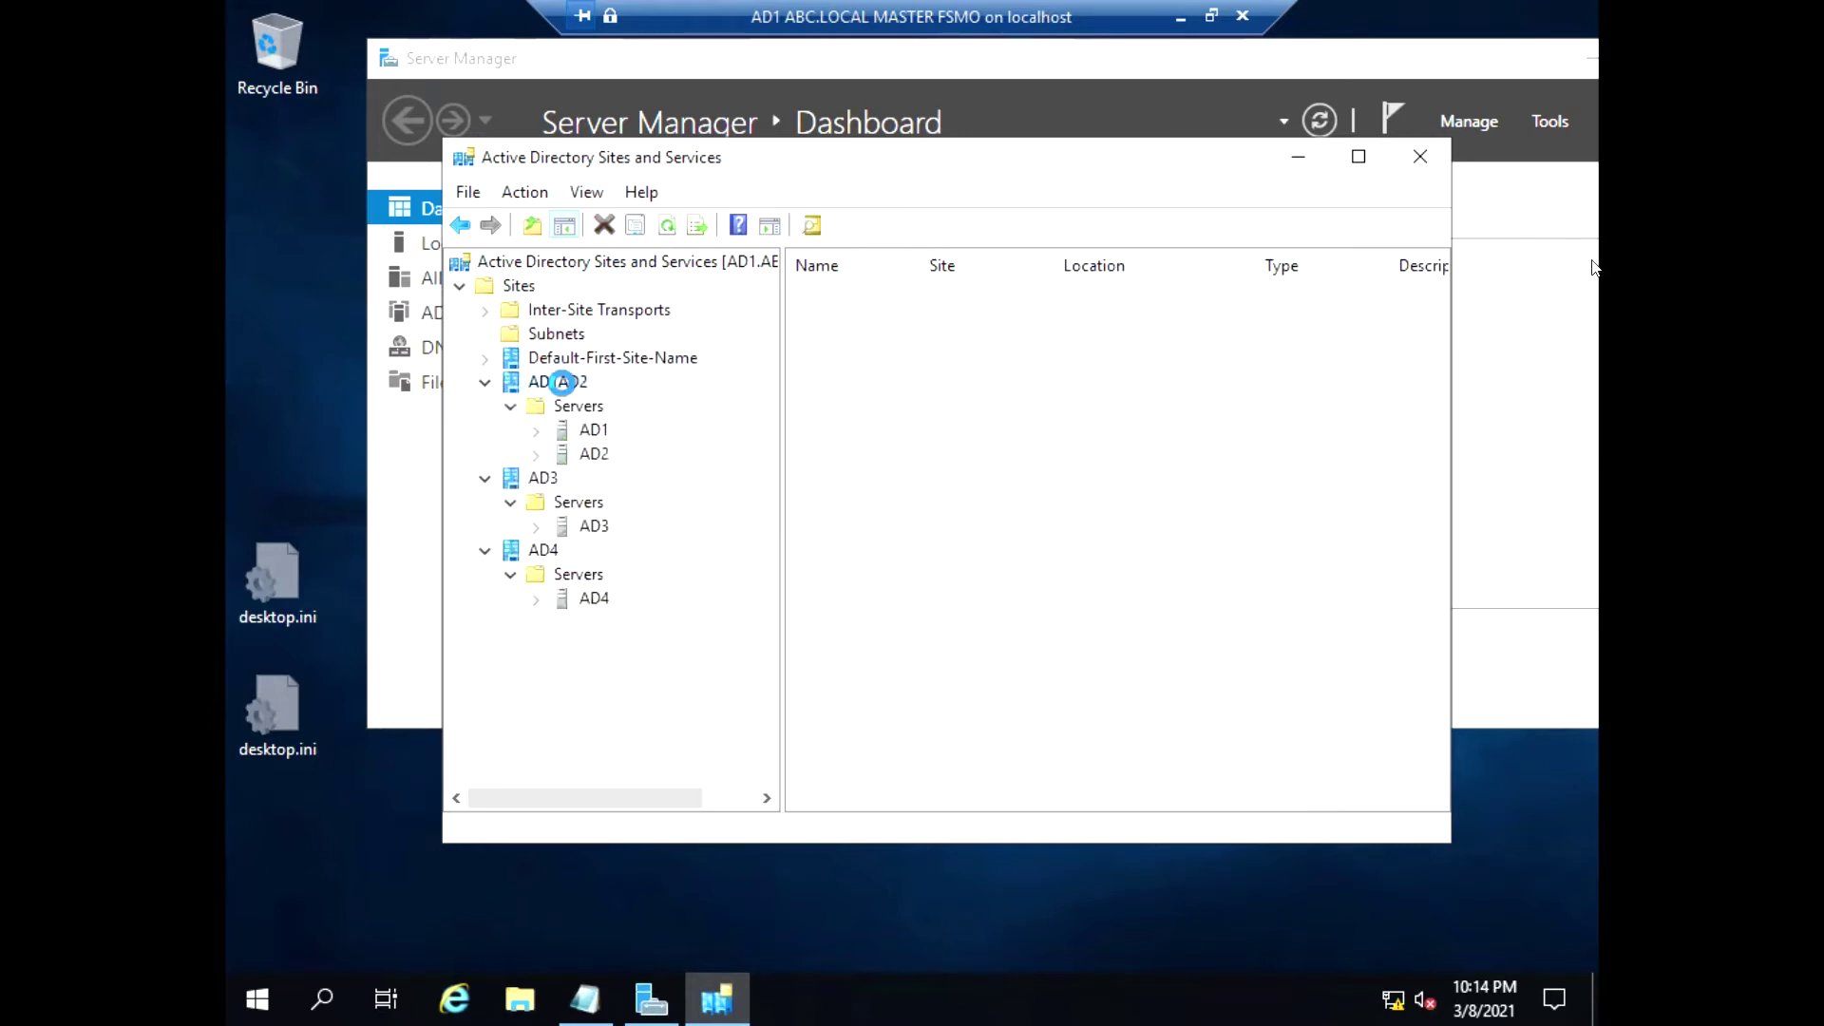
pyautogui.click(485, 382)
pyautogui.click(484, 407)
pyautogui.click(485, 430)
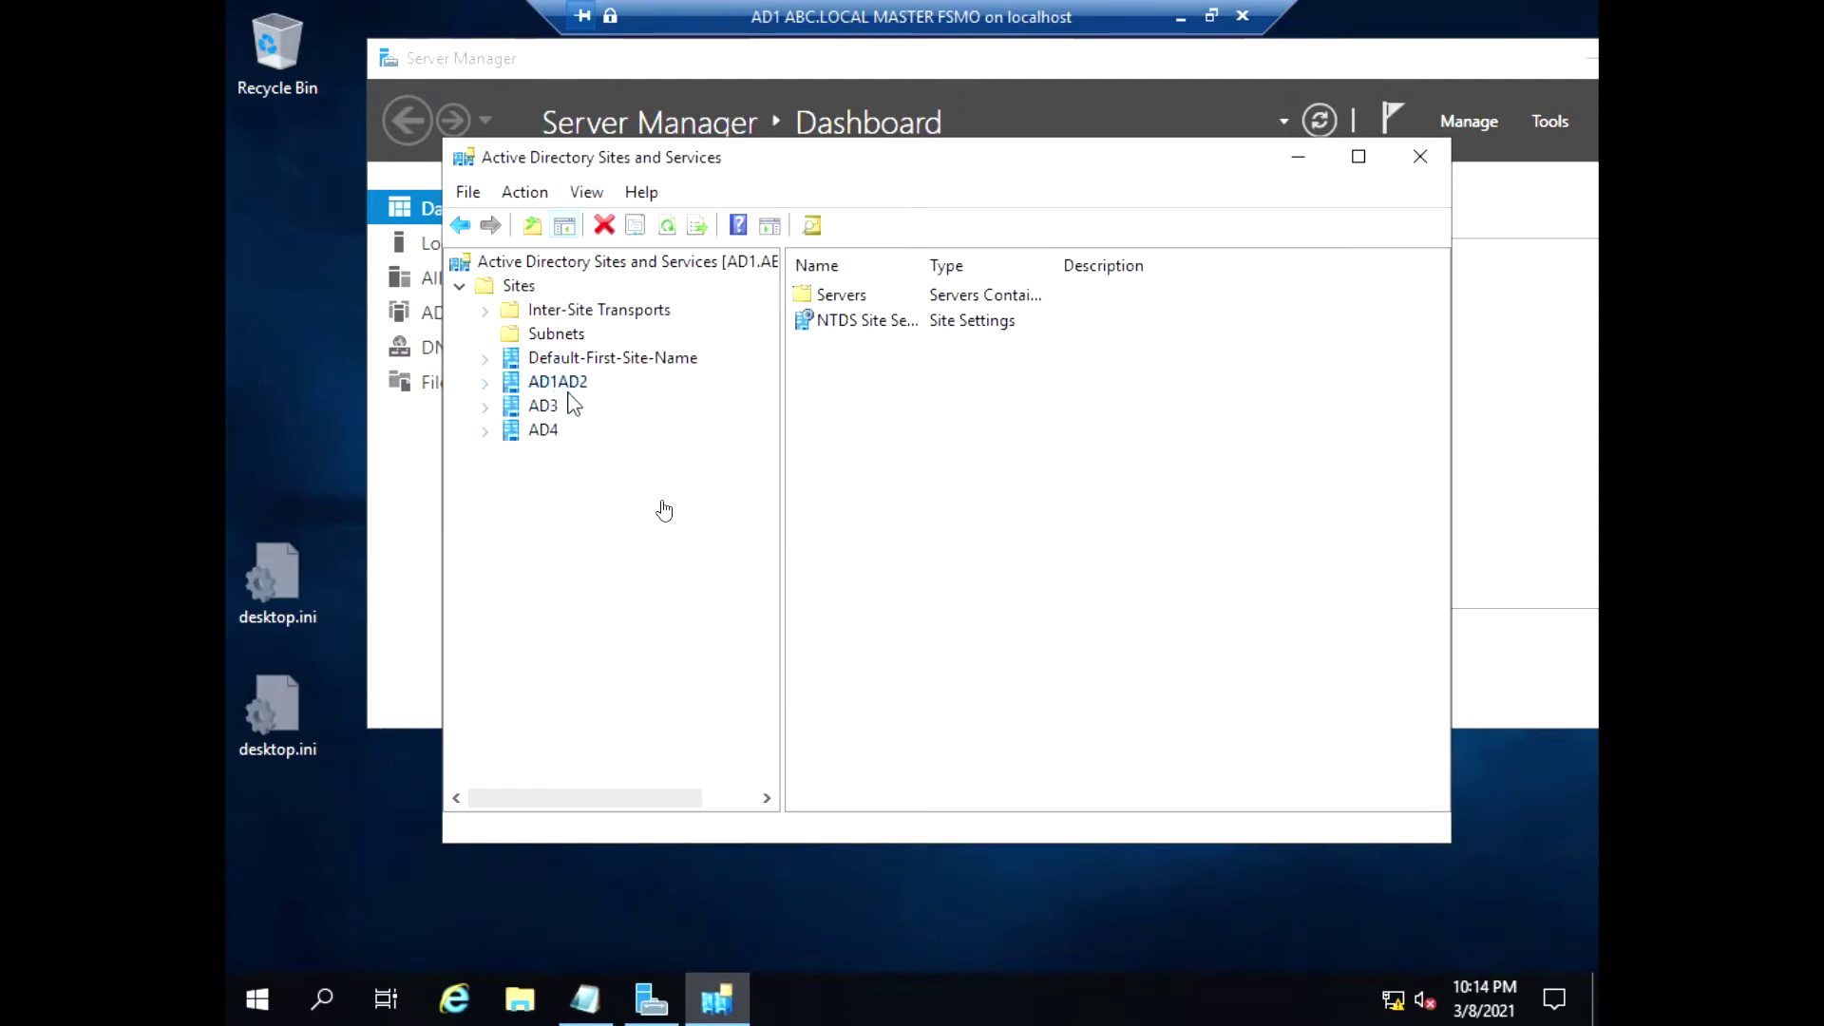
# Create subnet 1.1.1.0/24 and assign it to site AD1AD2
pyautogui.rightClick(572, 340)
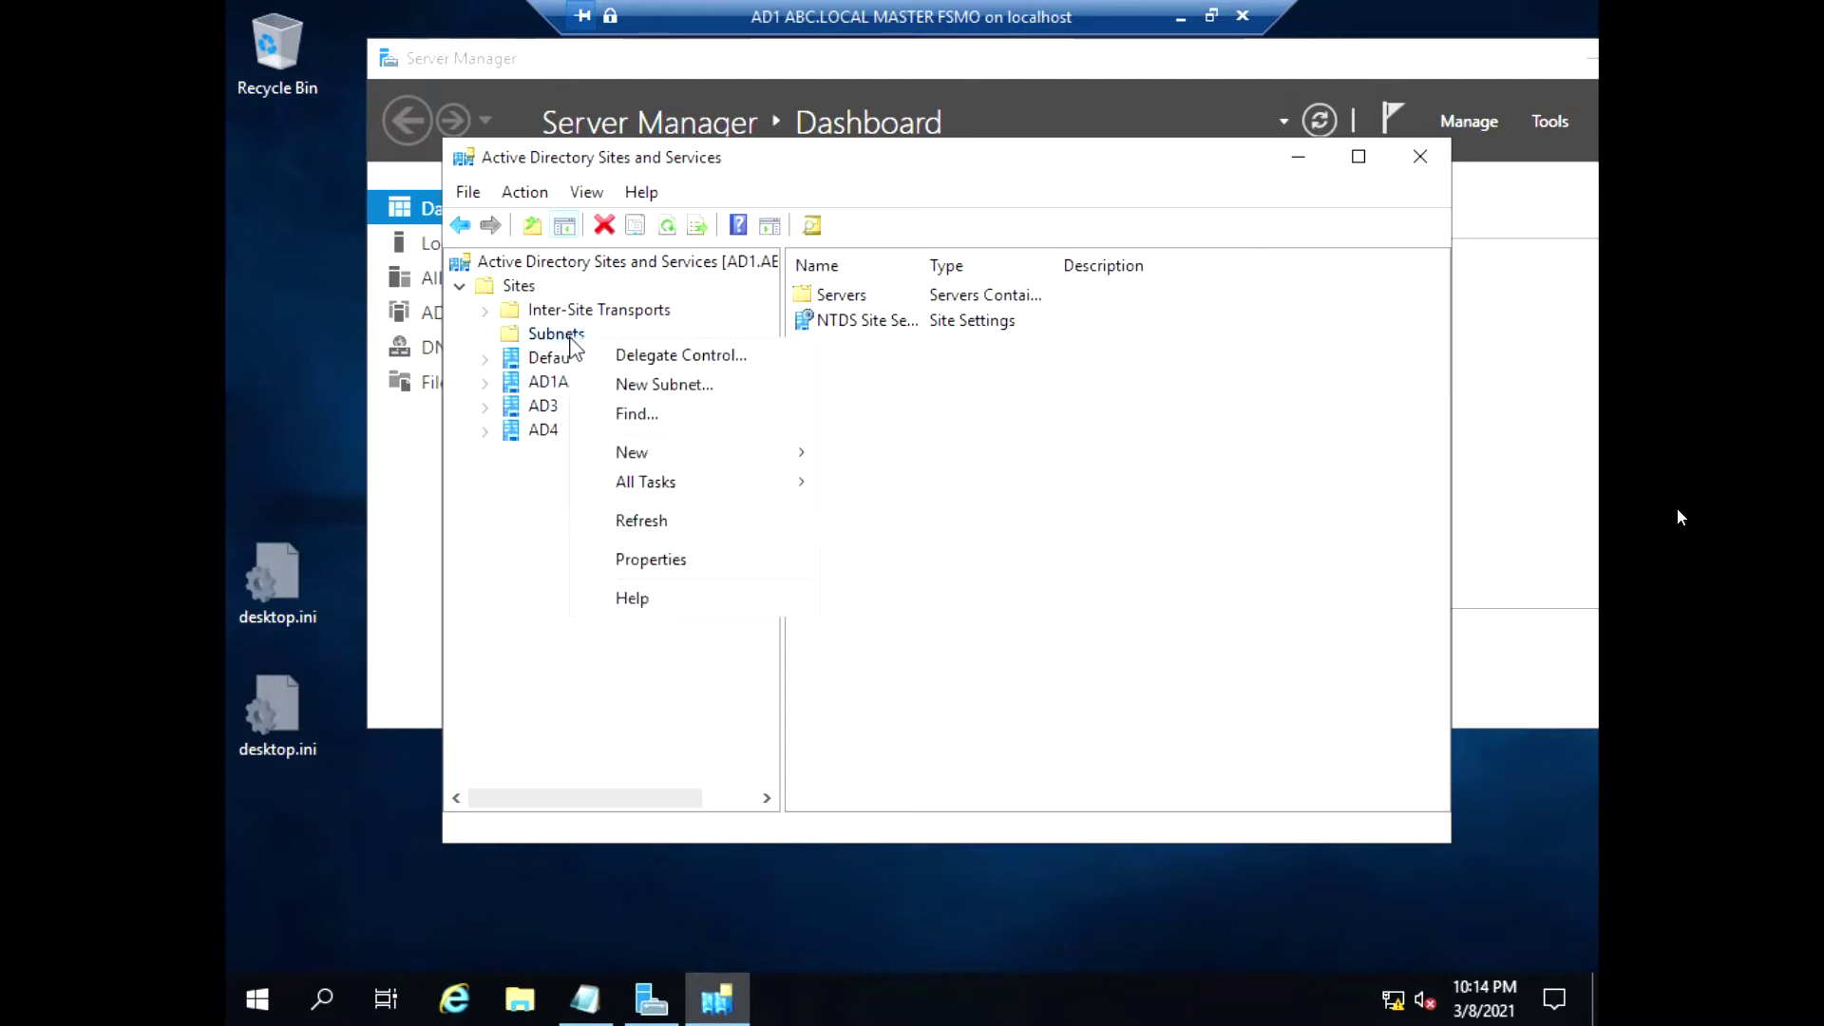
pyautogui.click(708, 386)
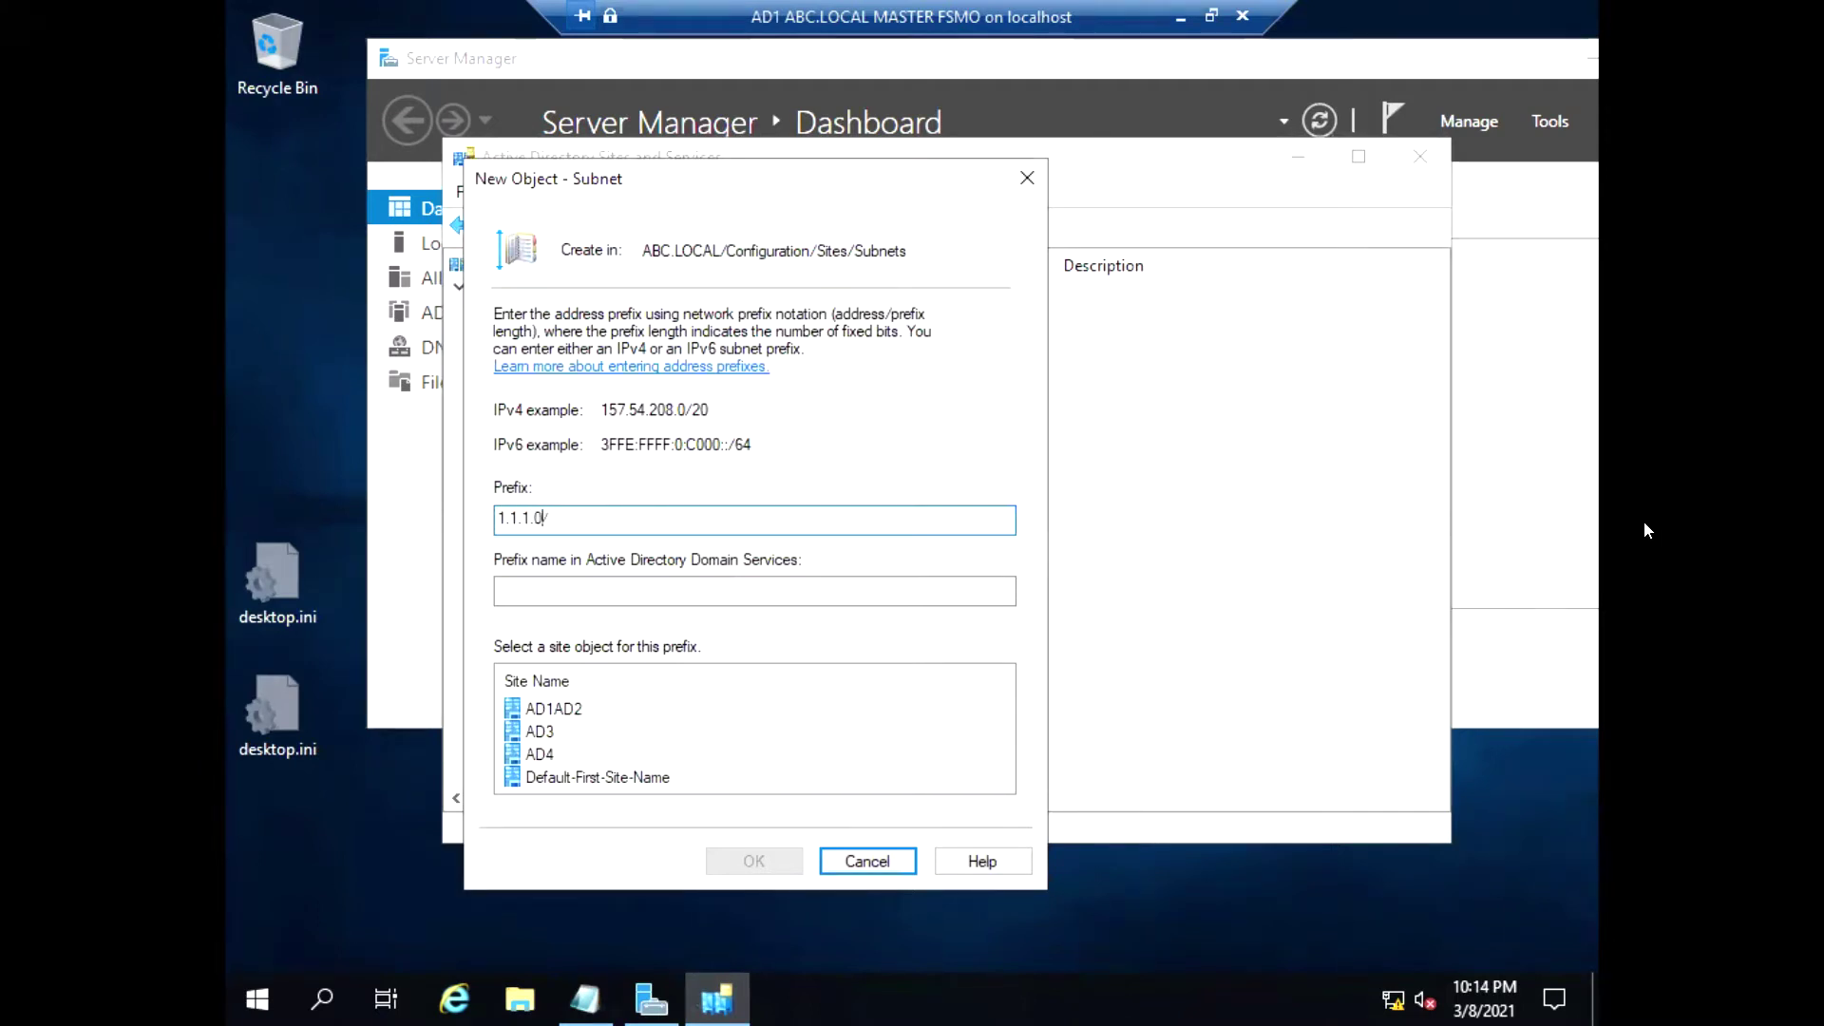
pyautogui.write('1.1.1.0/24')
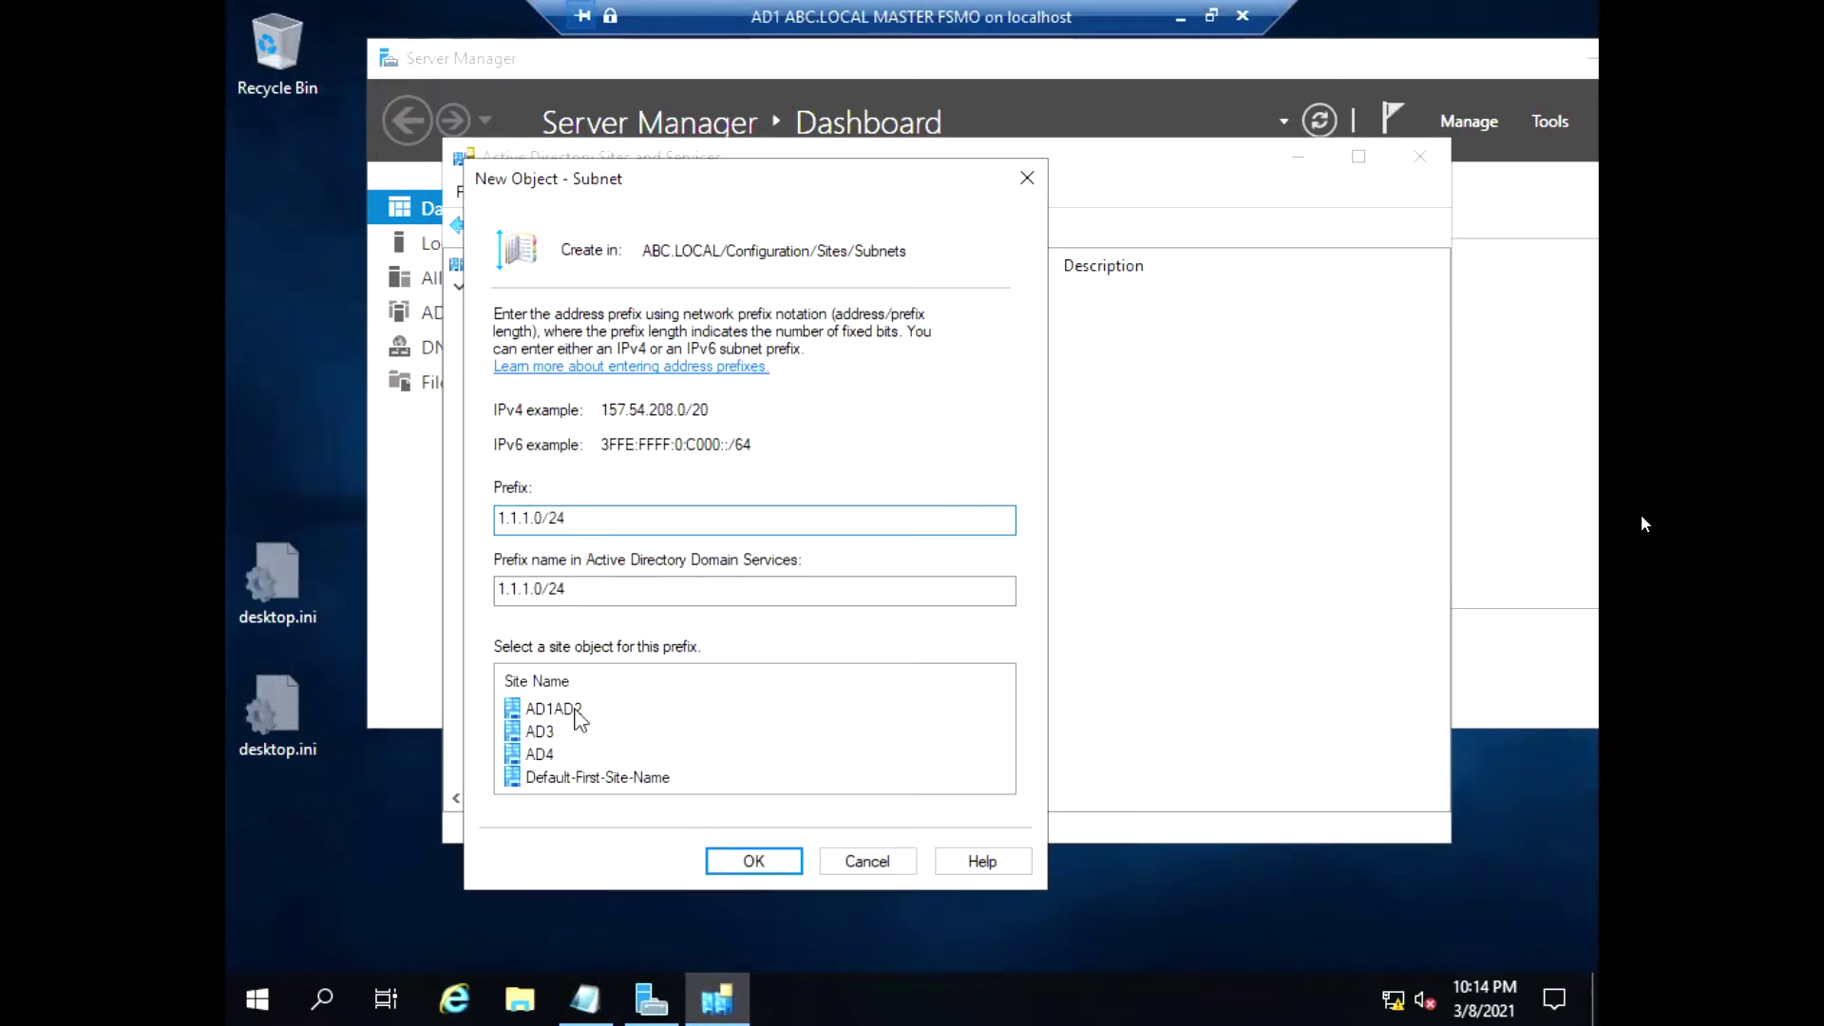
pyautogui.click(575, 711)
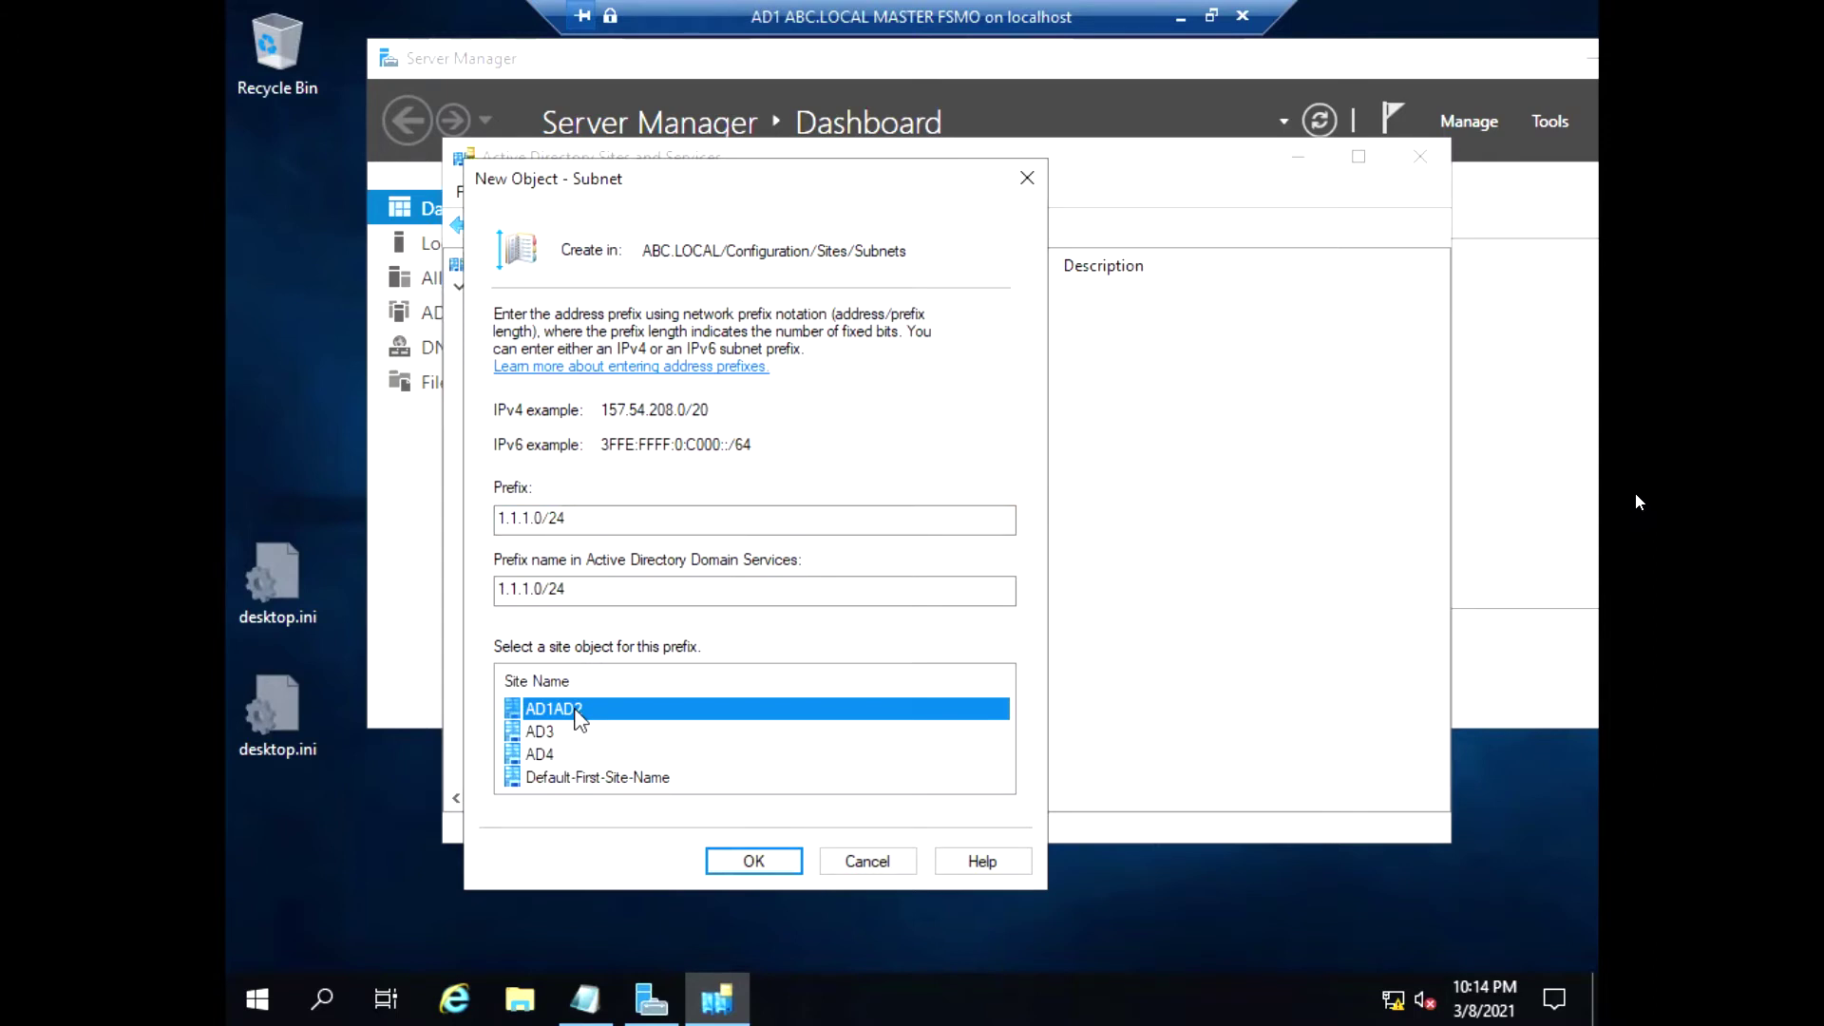
pyautogui.click(757, 861)
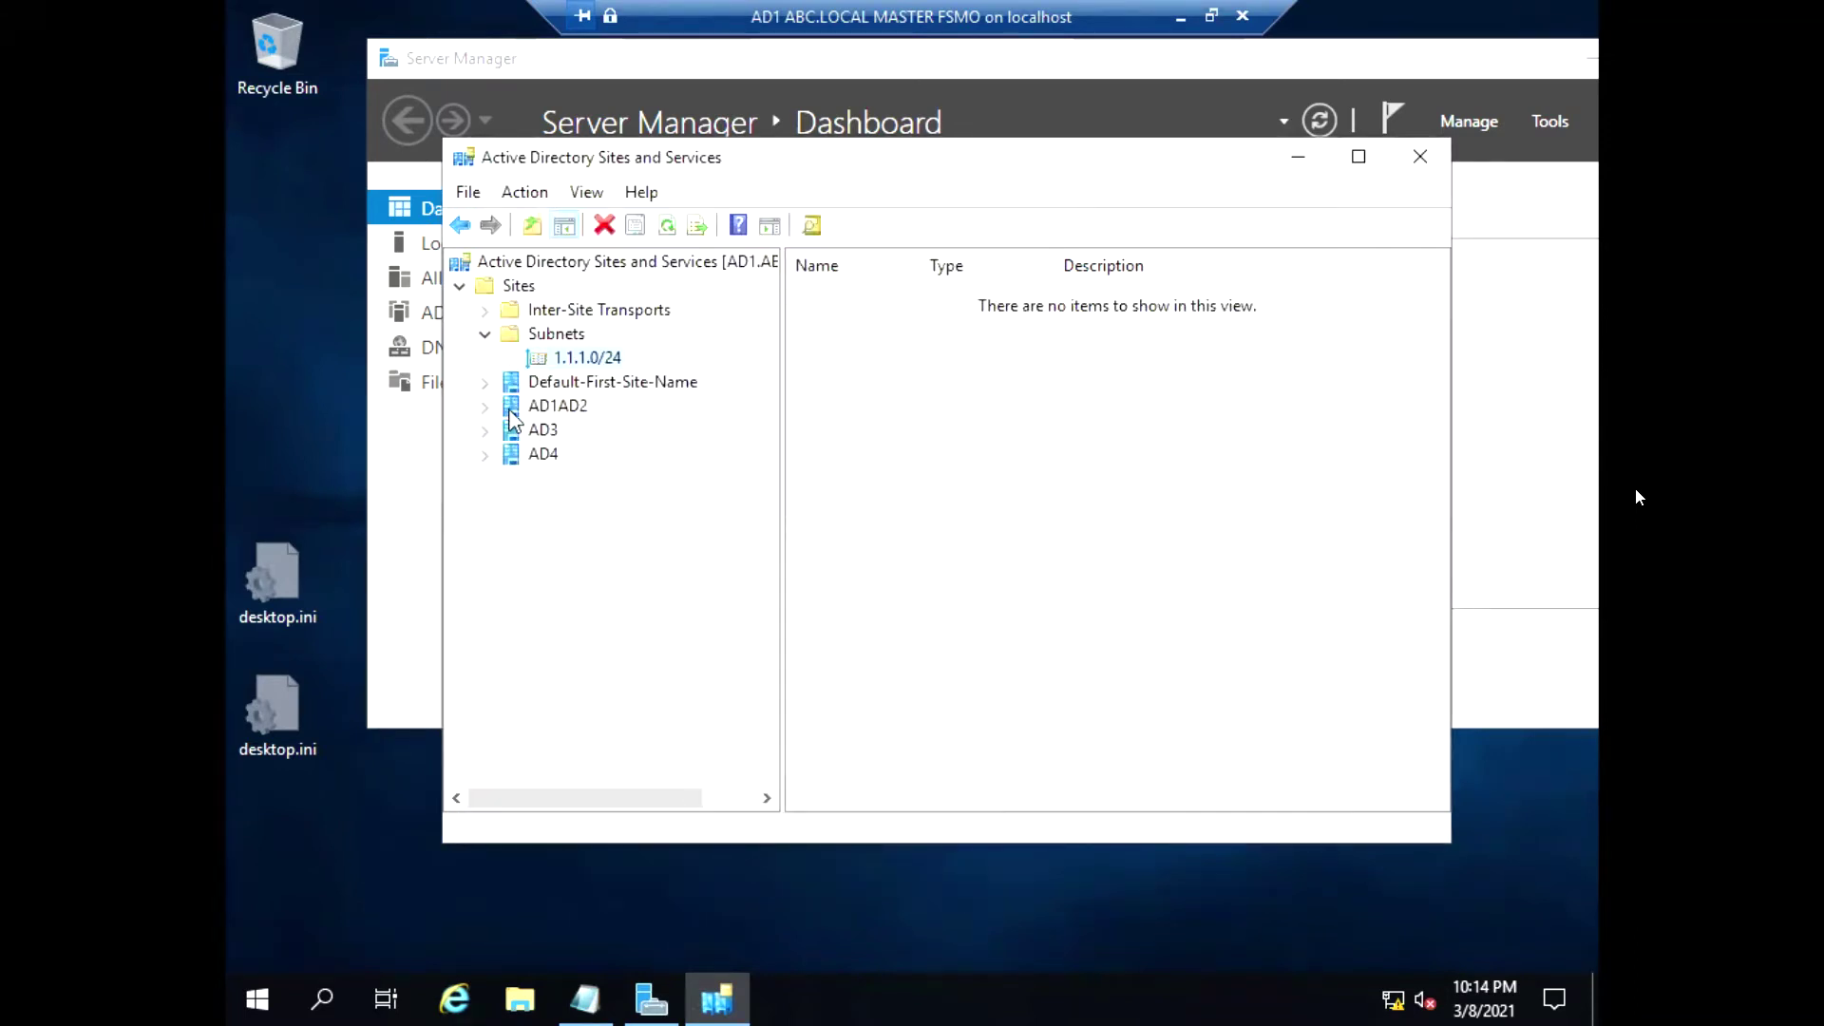
# Create subnet 3.3.3.0/24 and assign it to site AD3
pyautogui.click(486, 406)
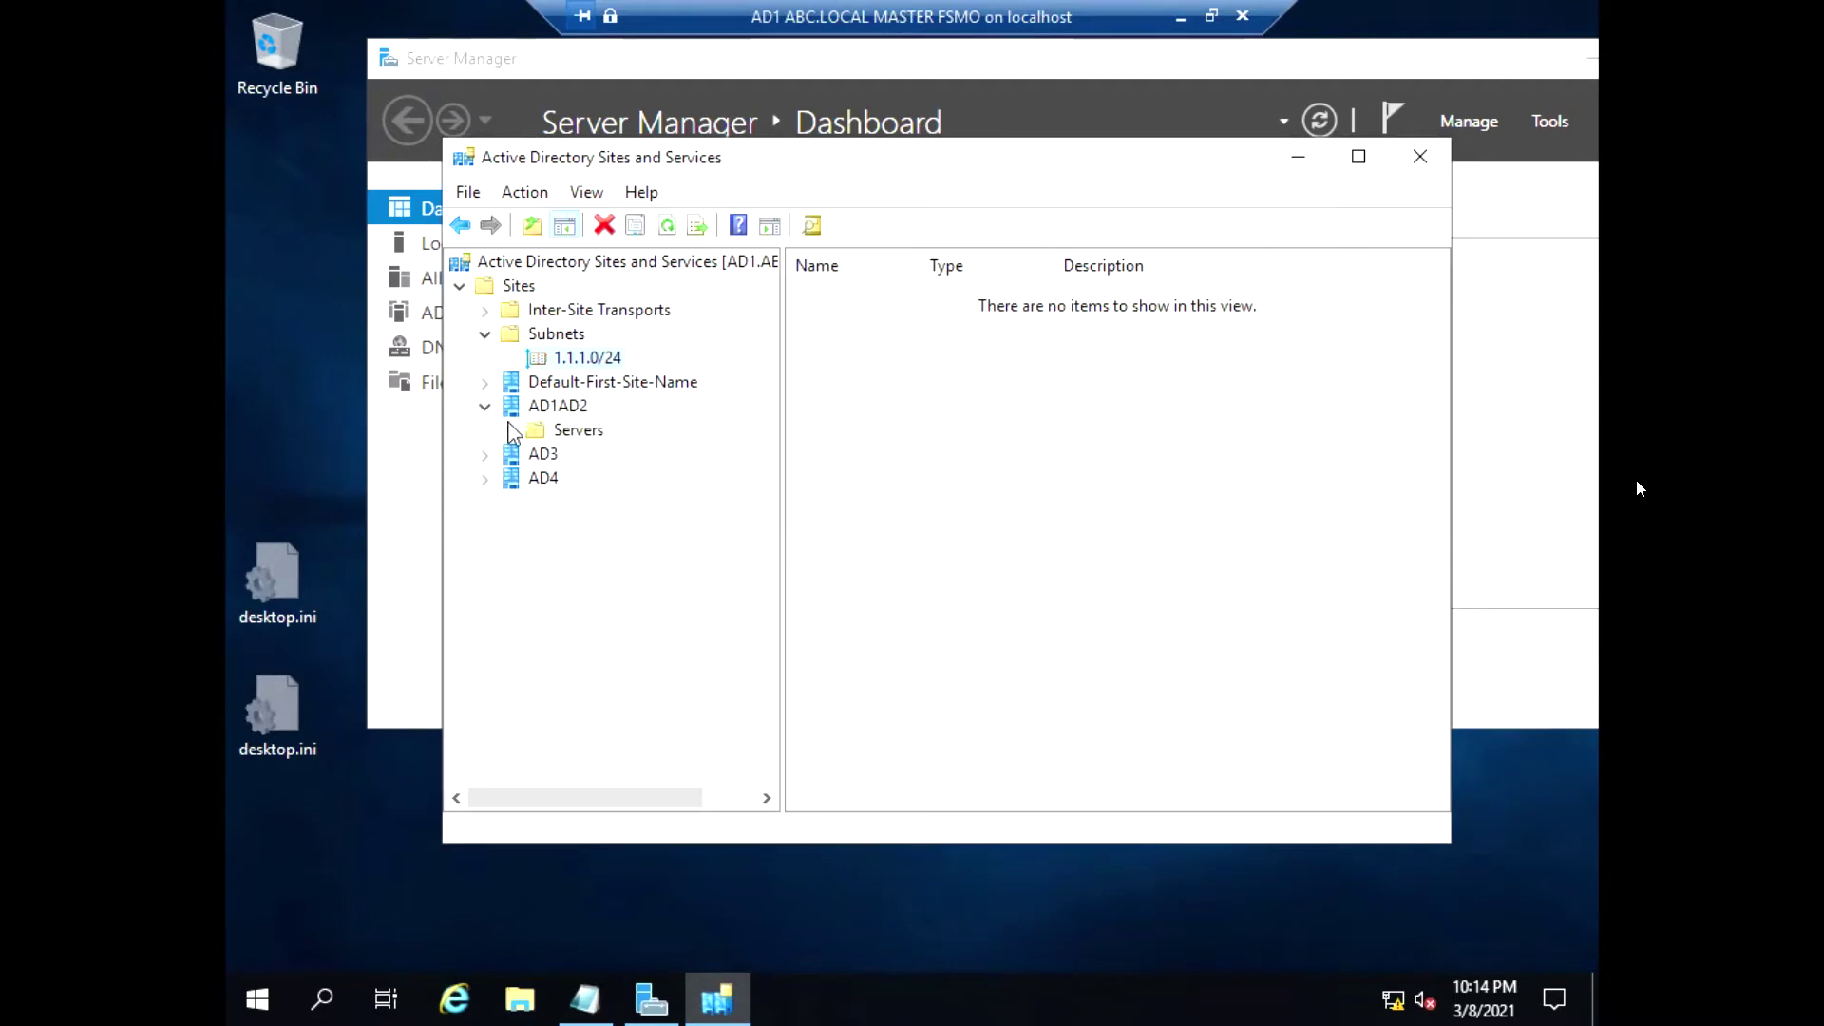
pyautogui.click(485, 407)
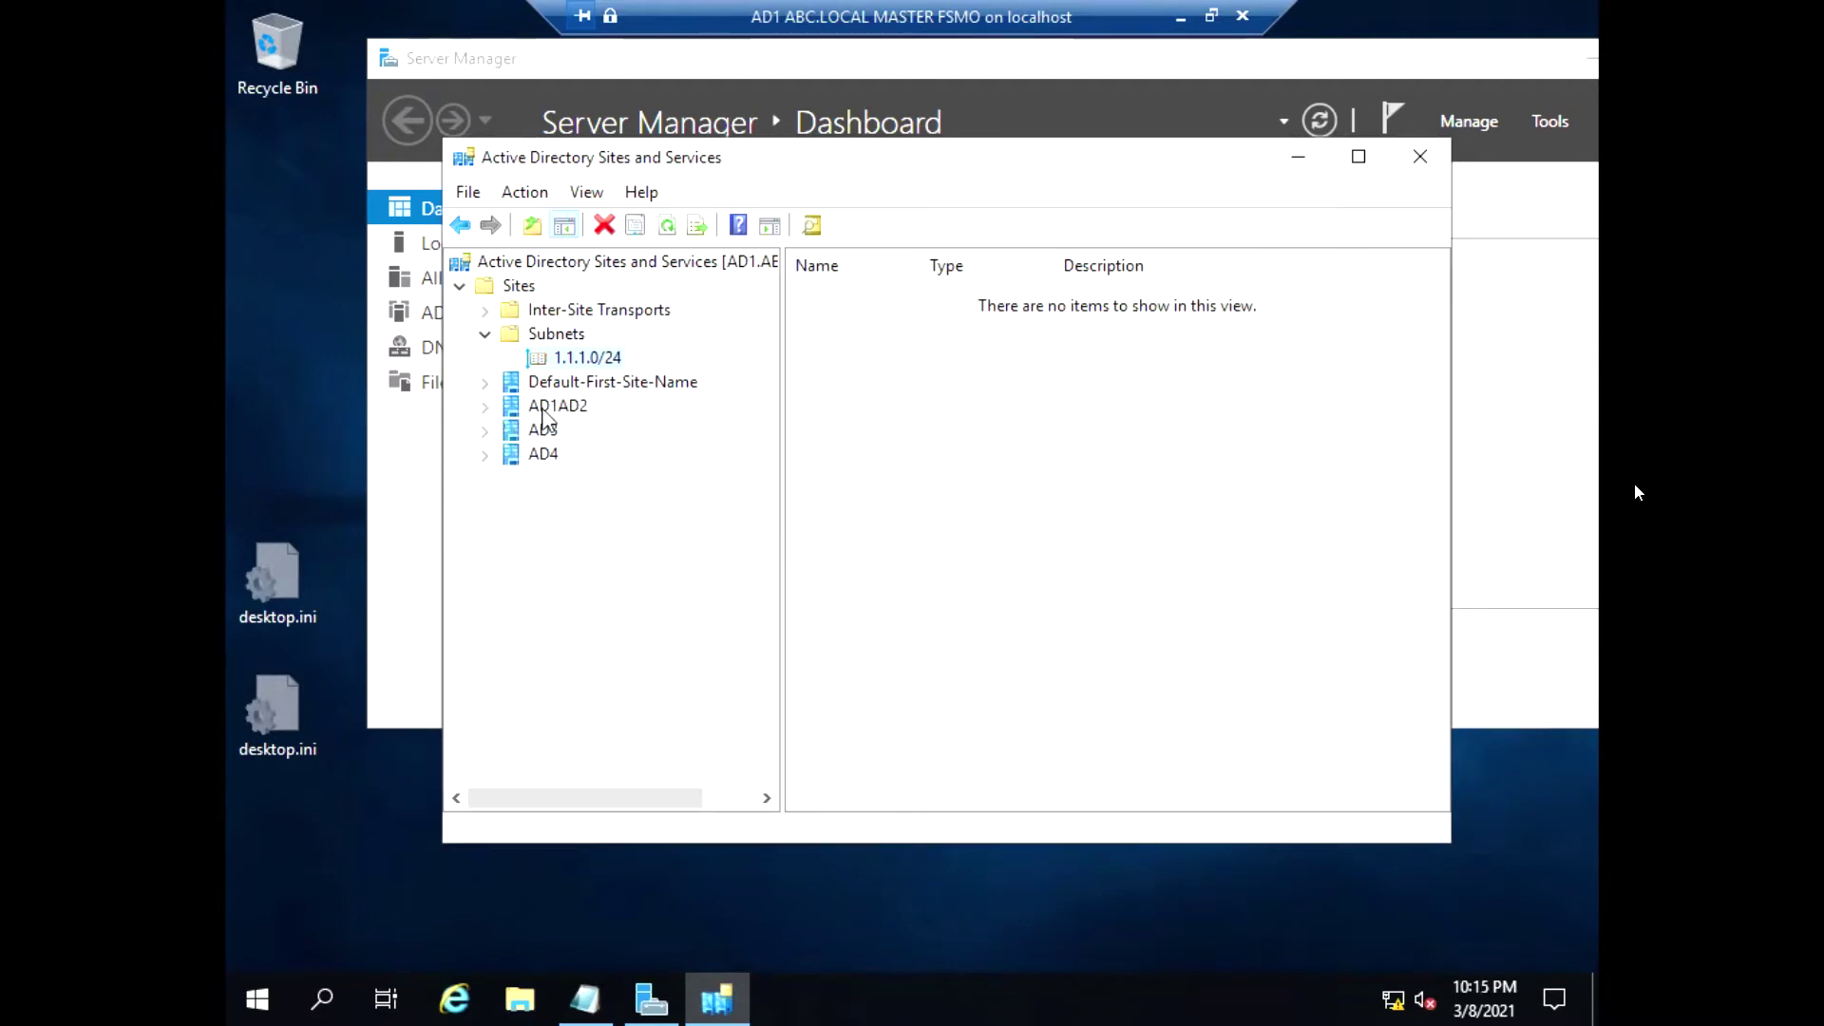
pyautogui.rightClick(547, 344)
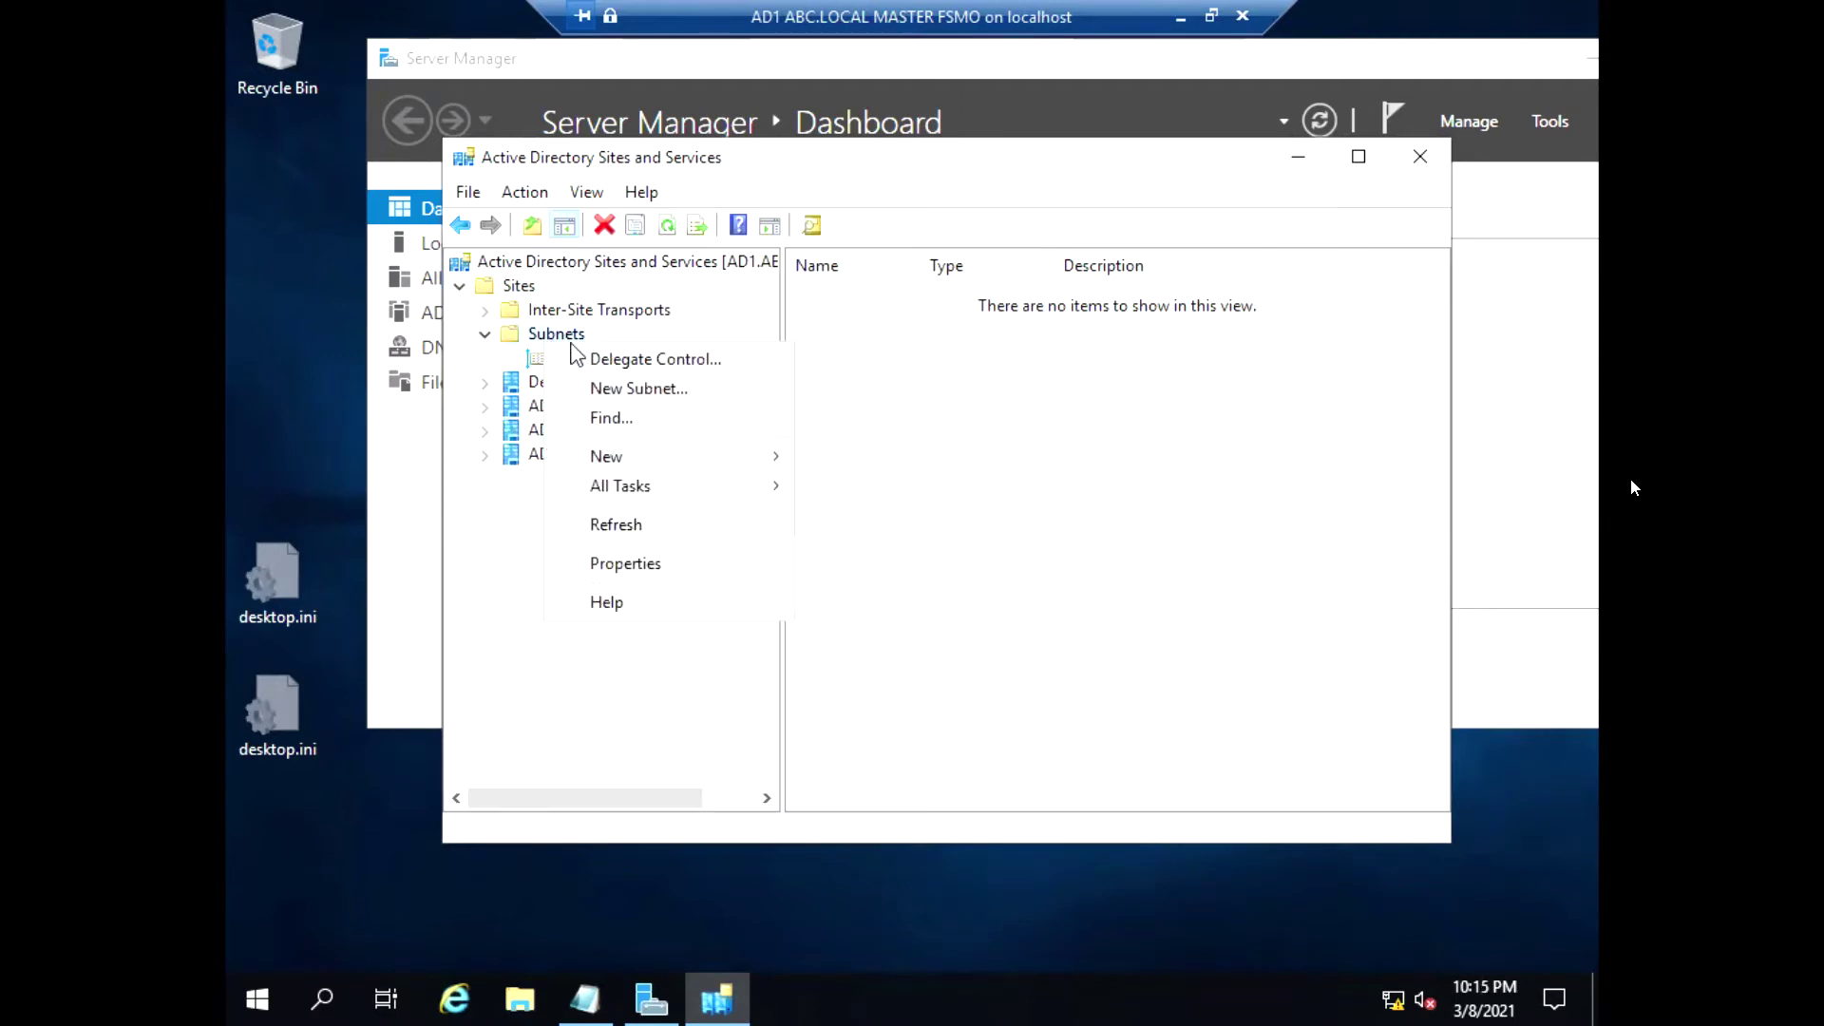
pyautogui.click(661, 392)
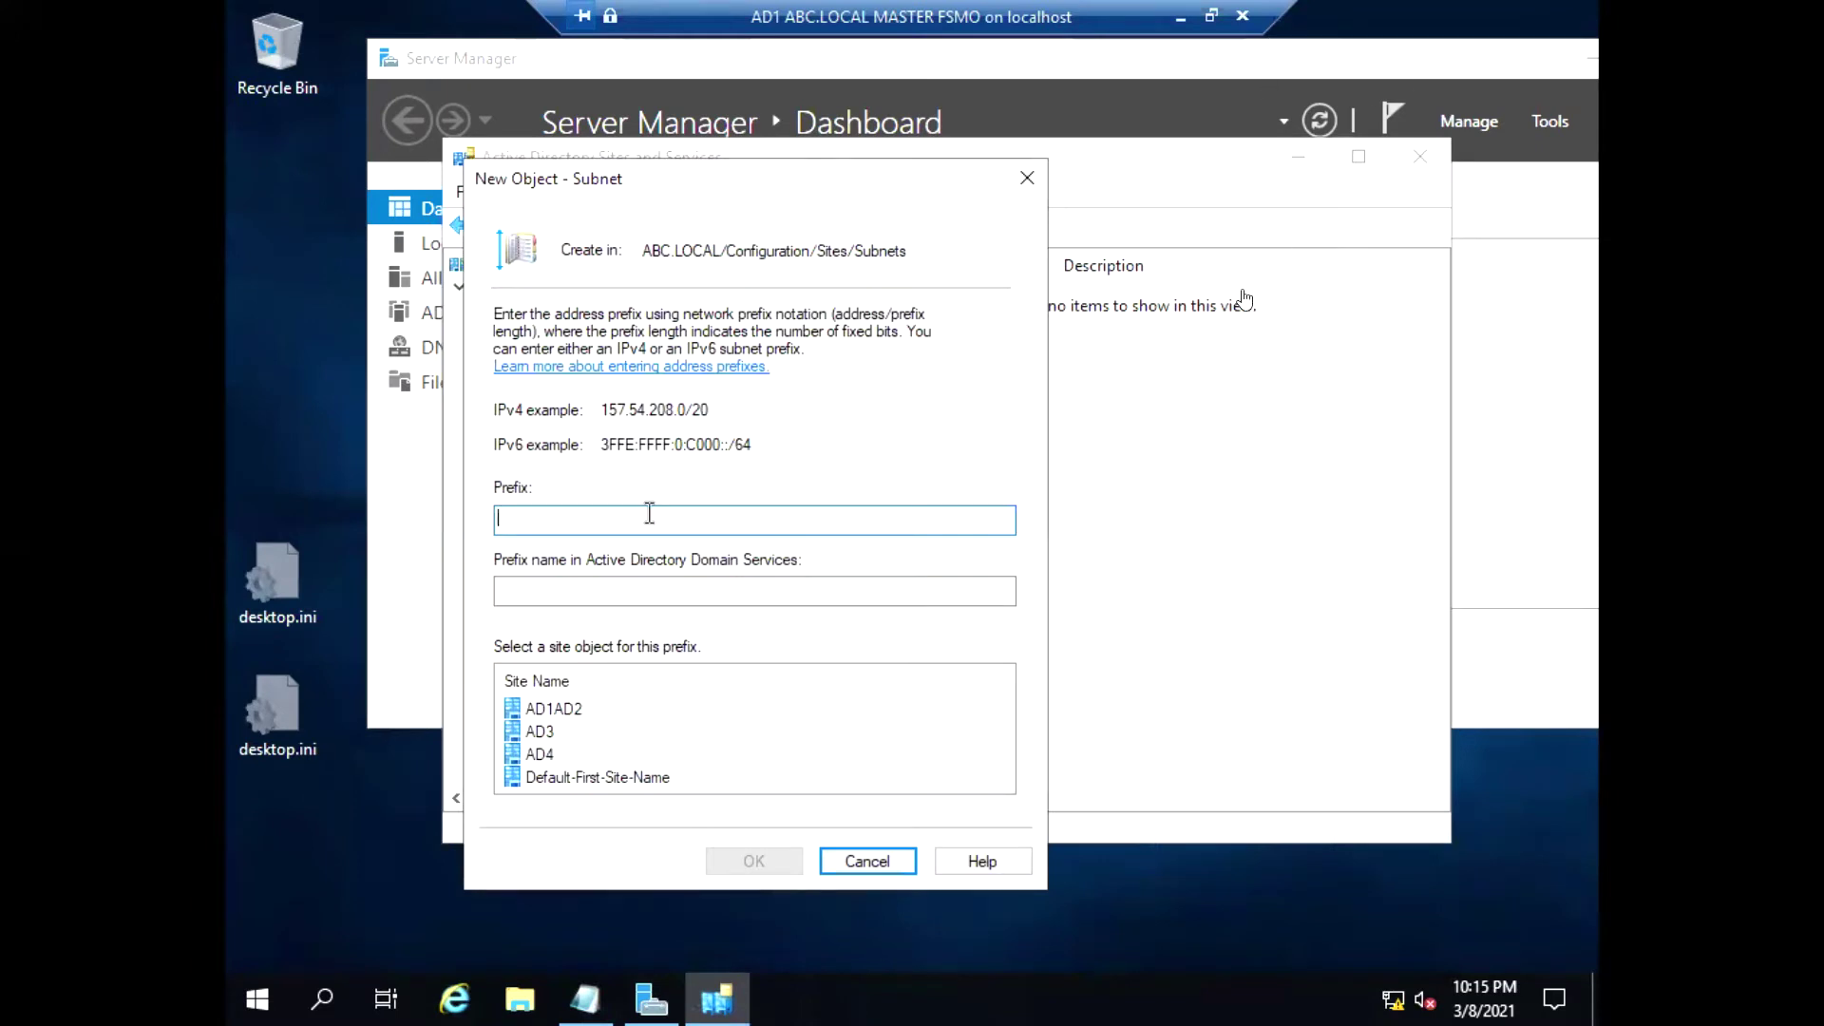
pyautogui.write('3.3.3.0/24')
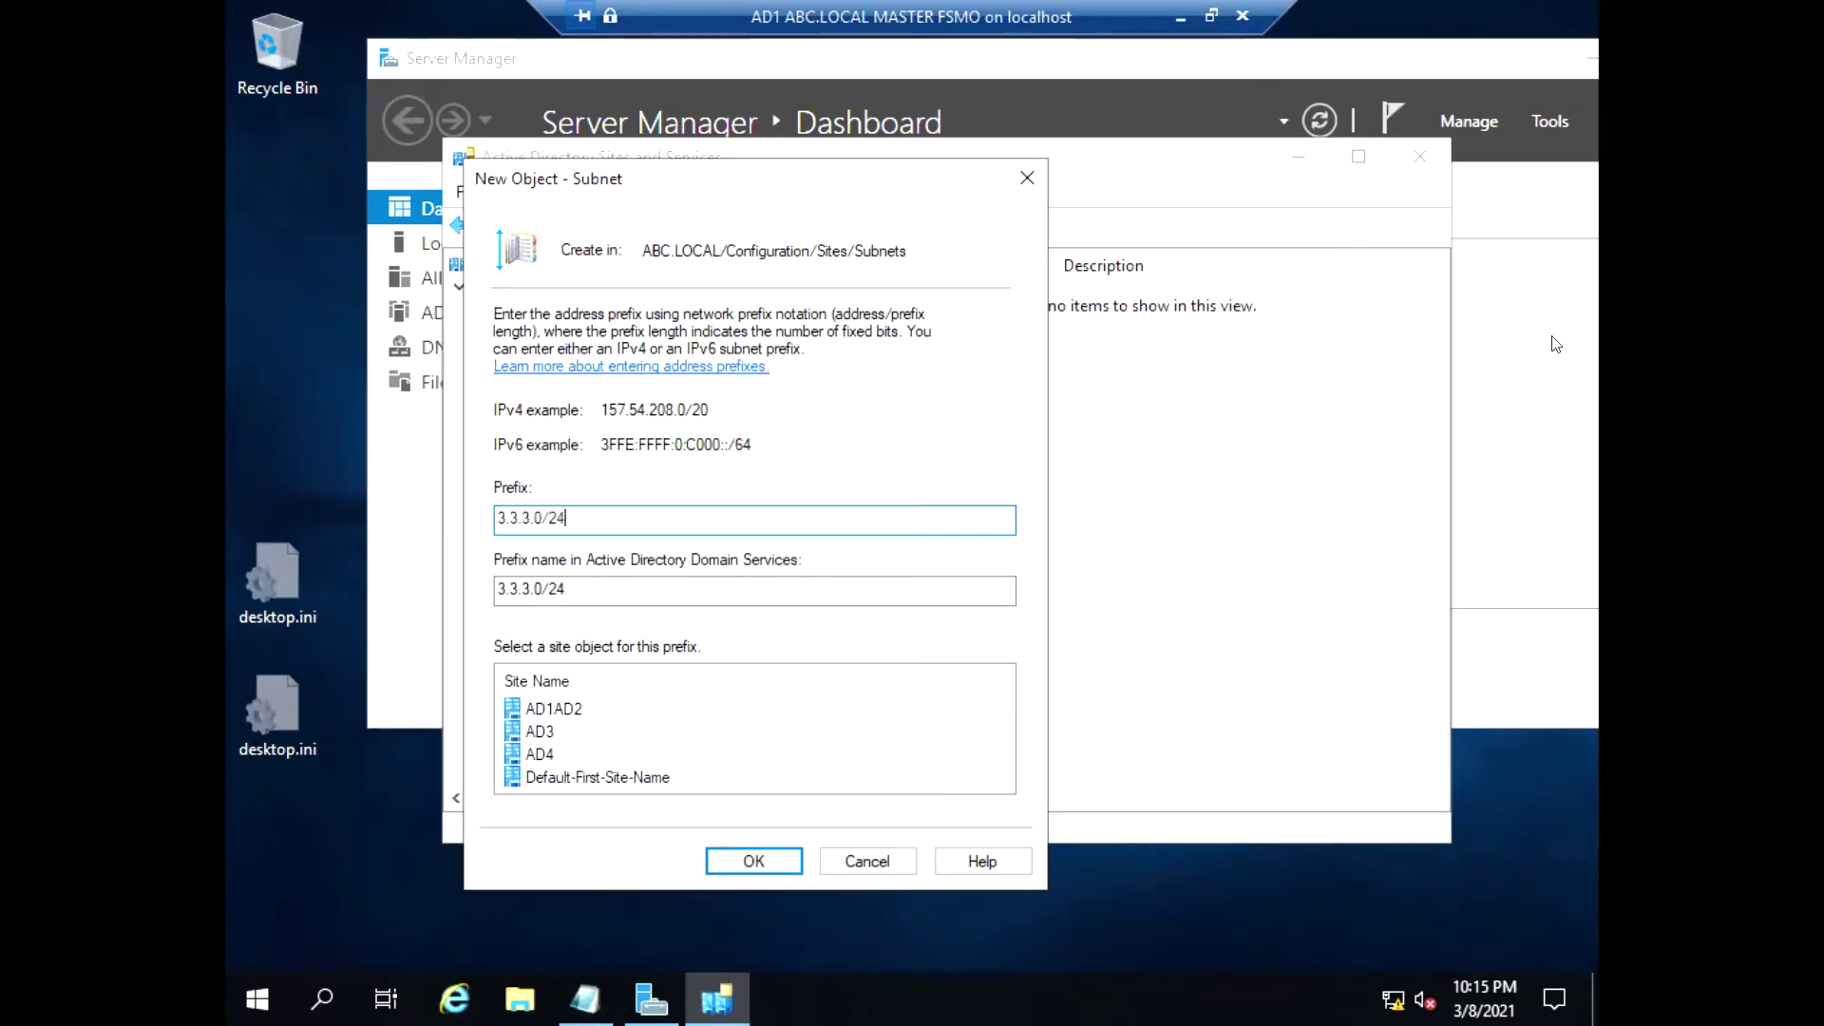
pyautogui.click(537, 732)
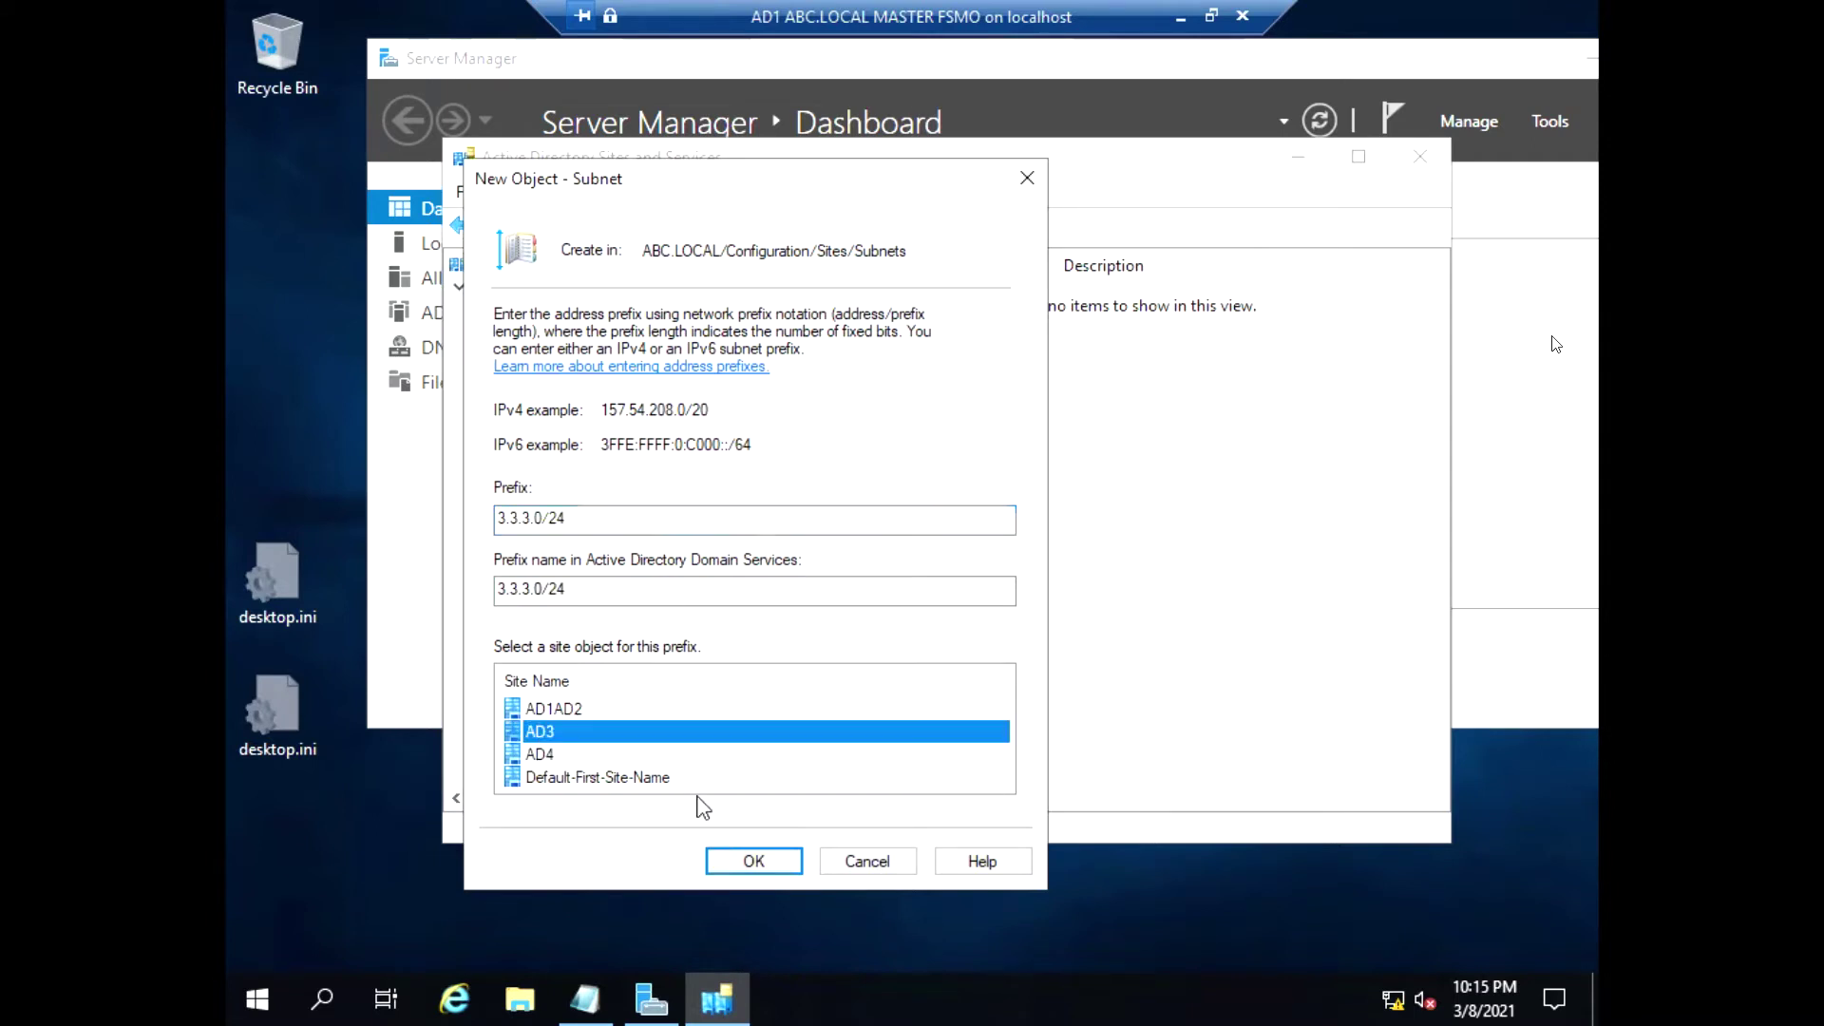
pyautogui.click(571, 517)
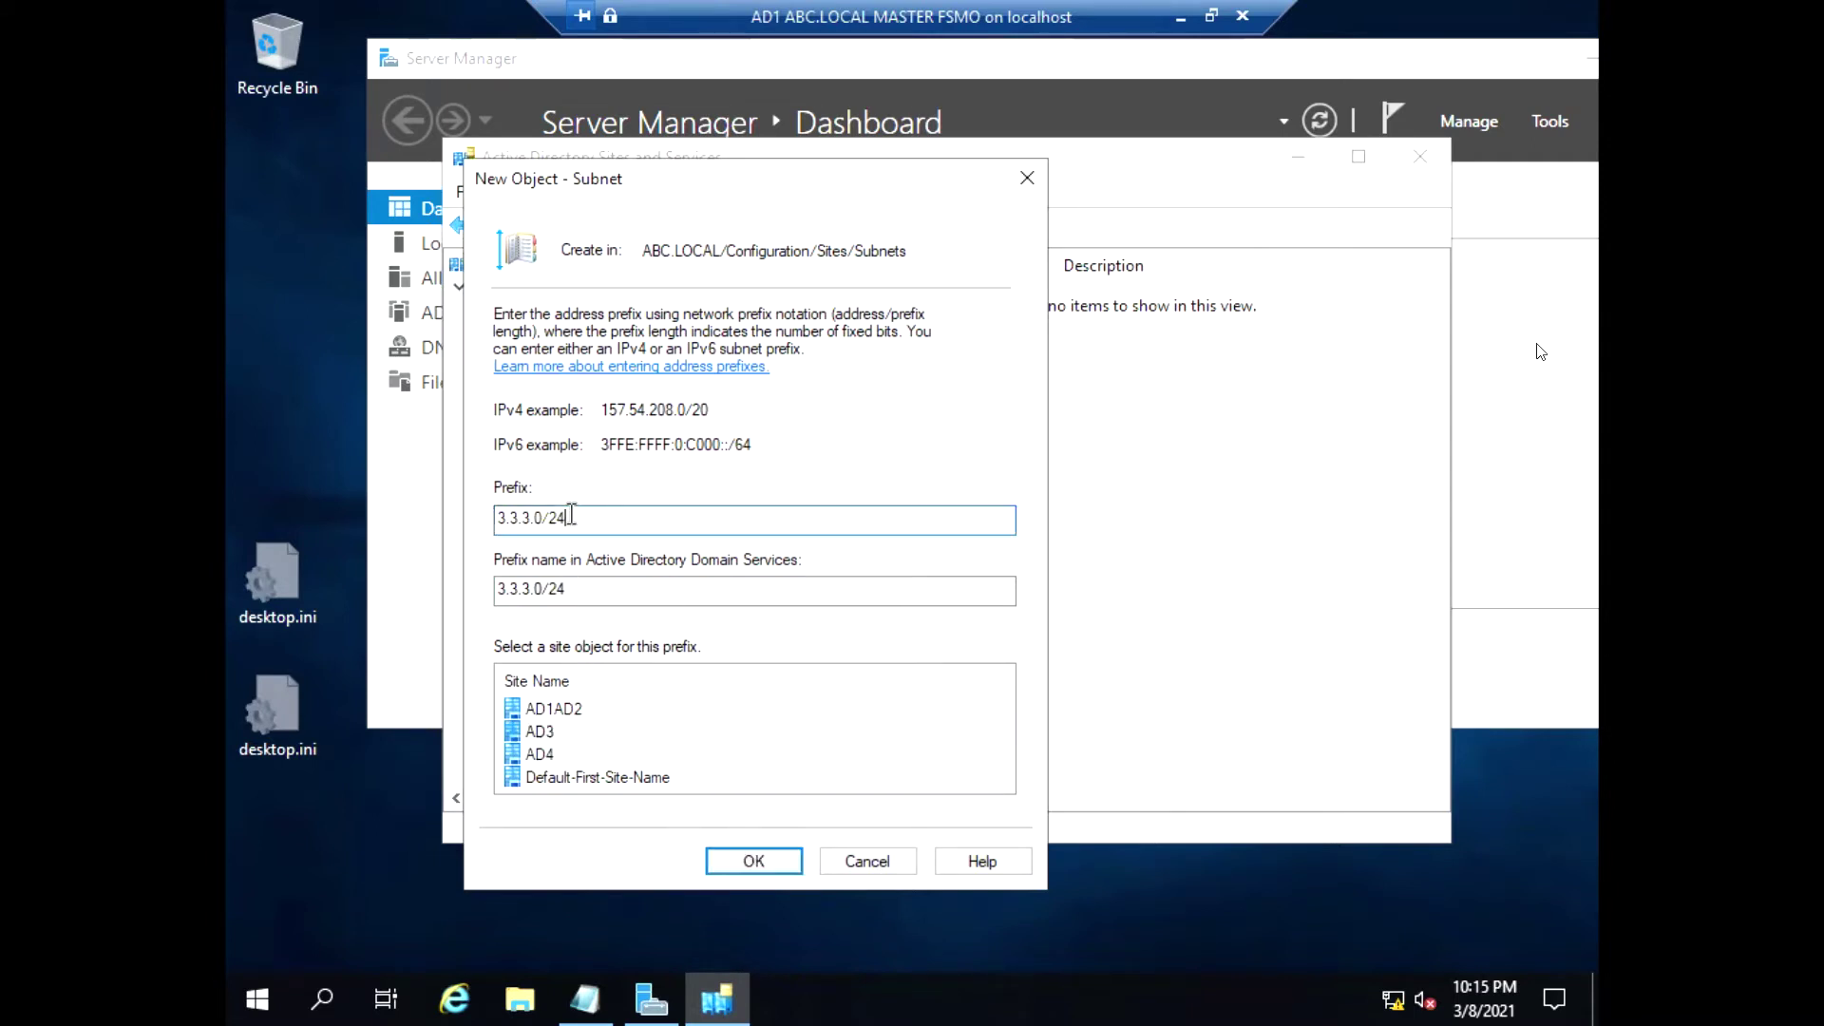
pyautogui.moveTo(571, 517); pyautogui.dragTo(477, 516)
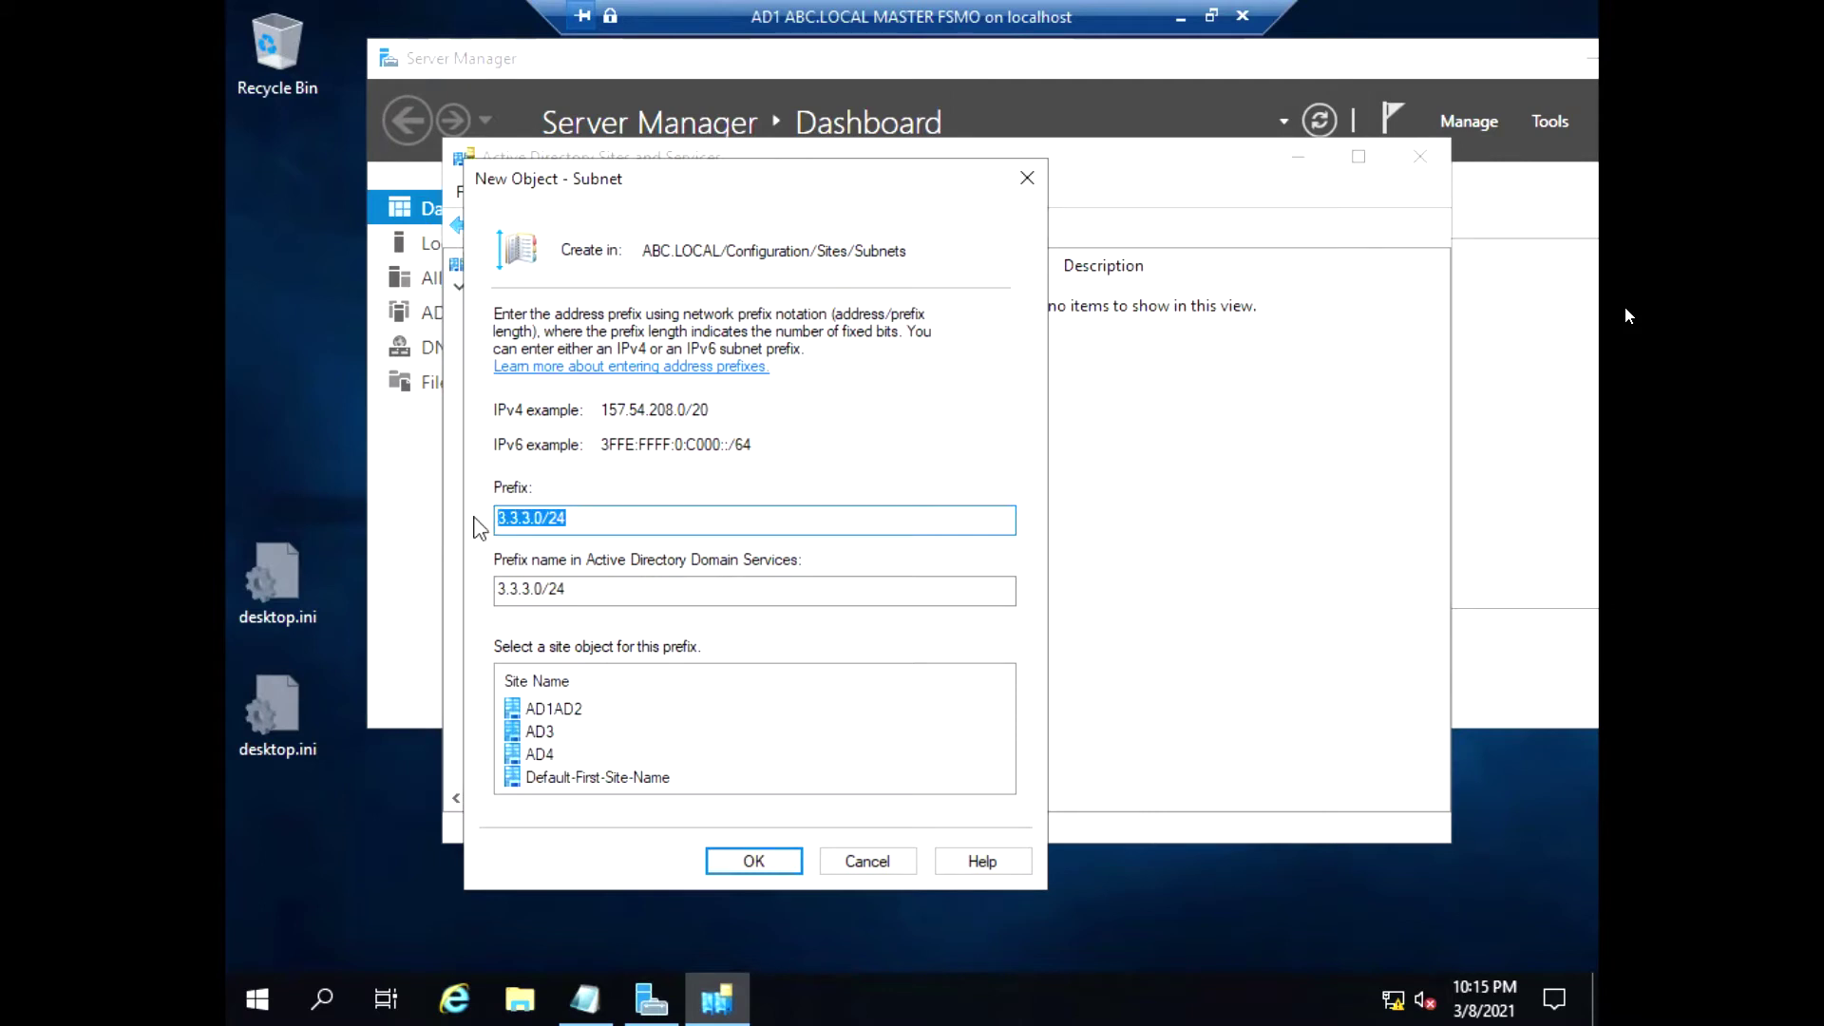
pyautogui.click(796, 863)
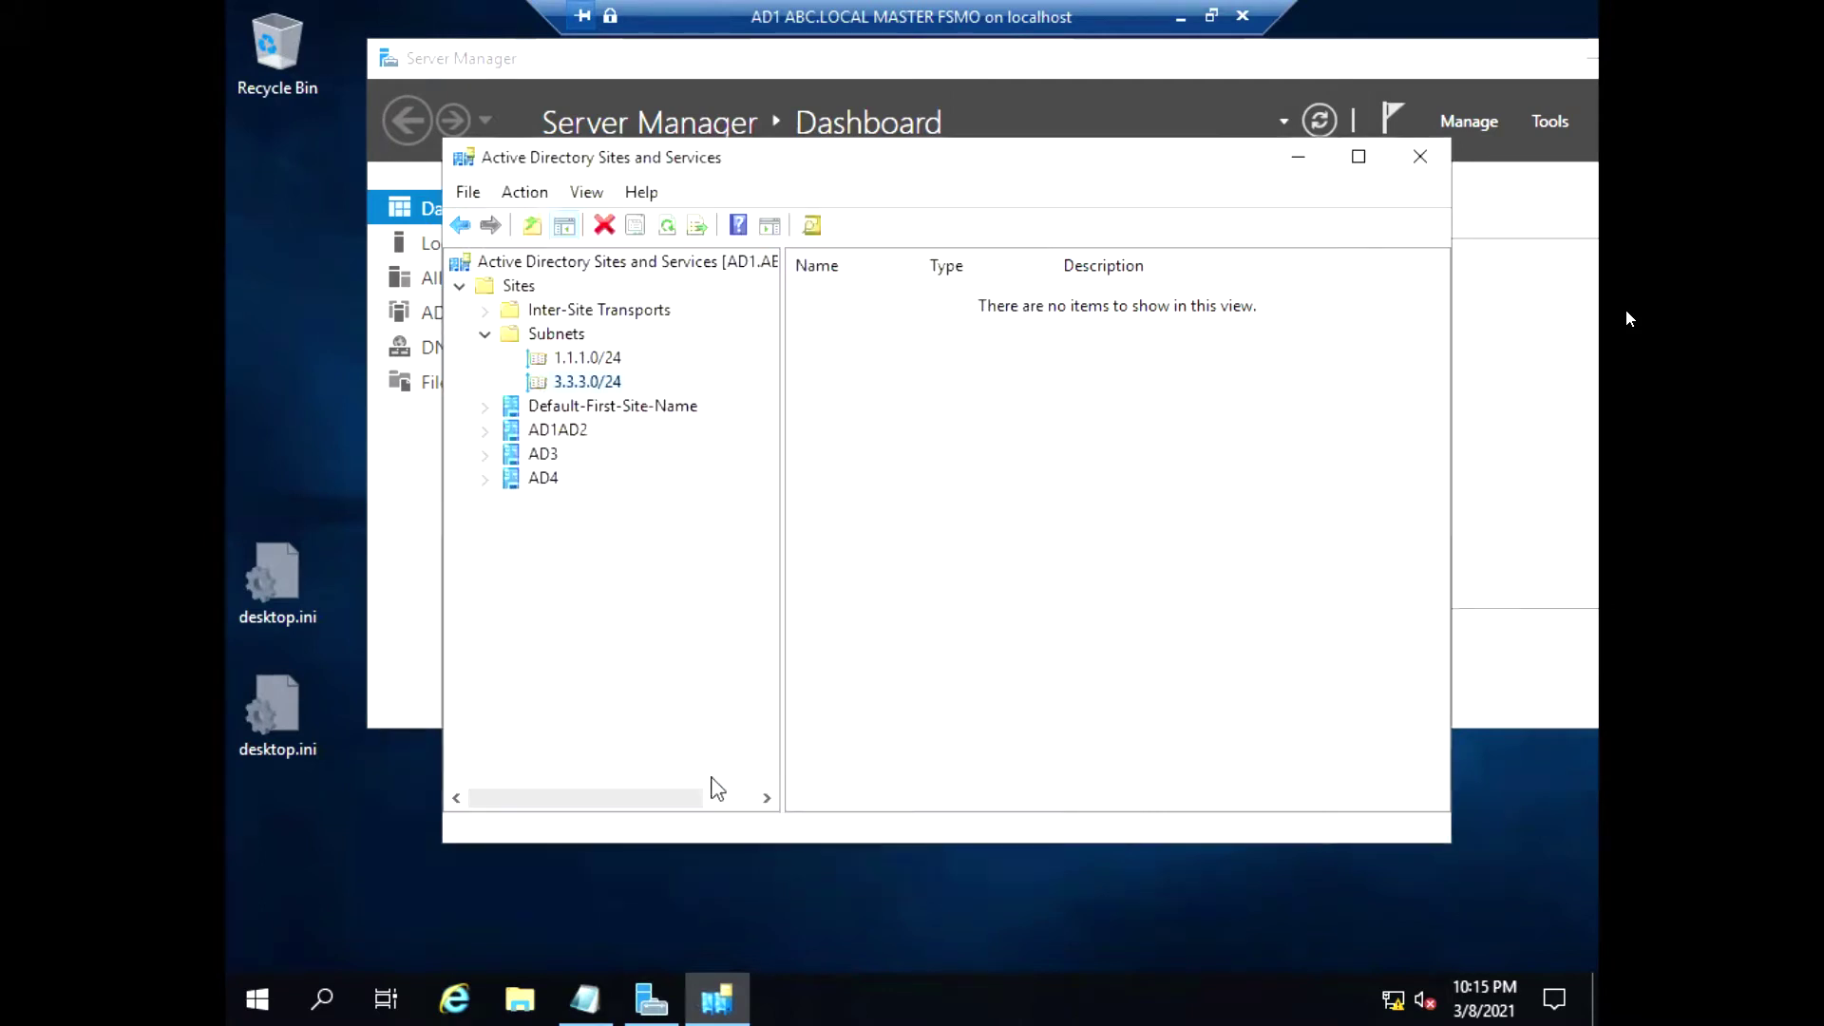
# Create subnet 4.4.4.0/24 and associate it with site AD4
pyautogui.rightClick(545, 338)
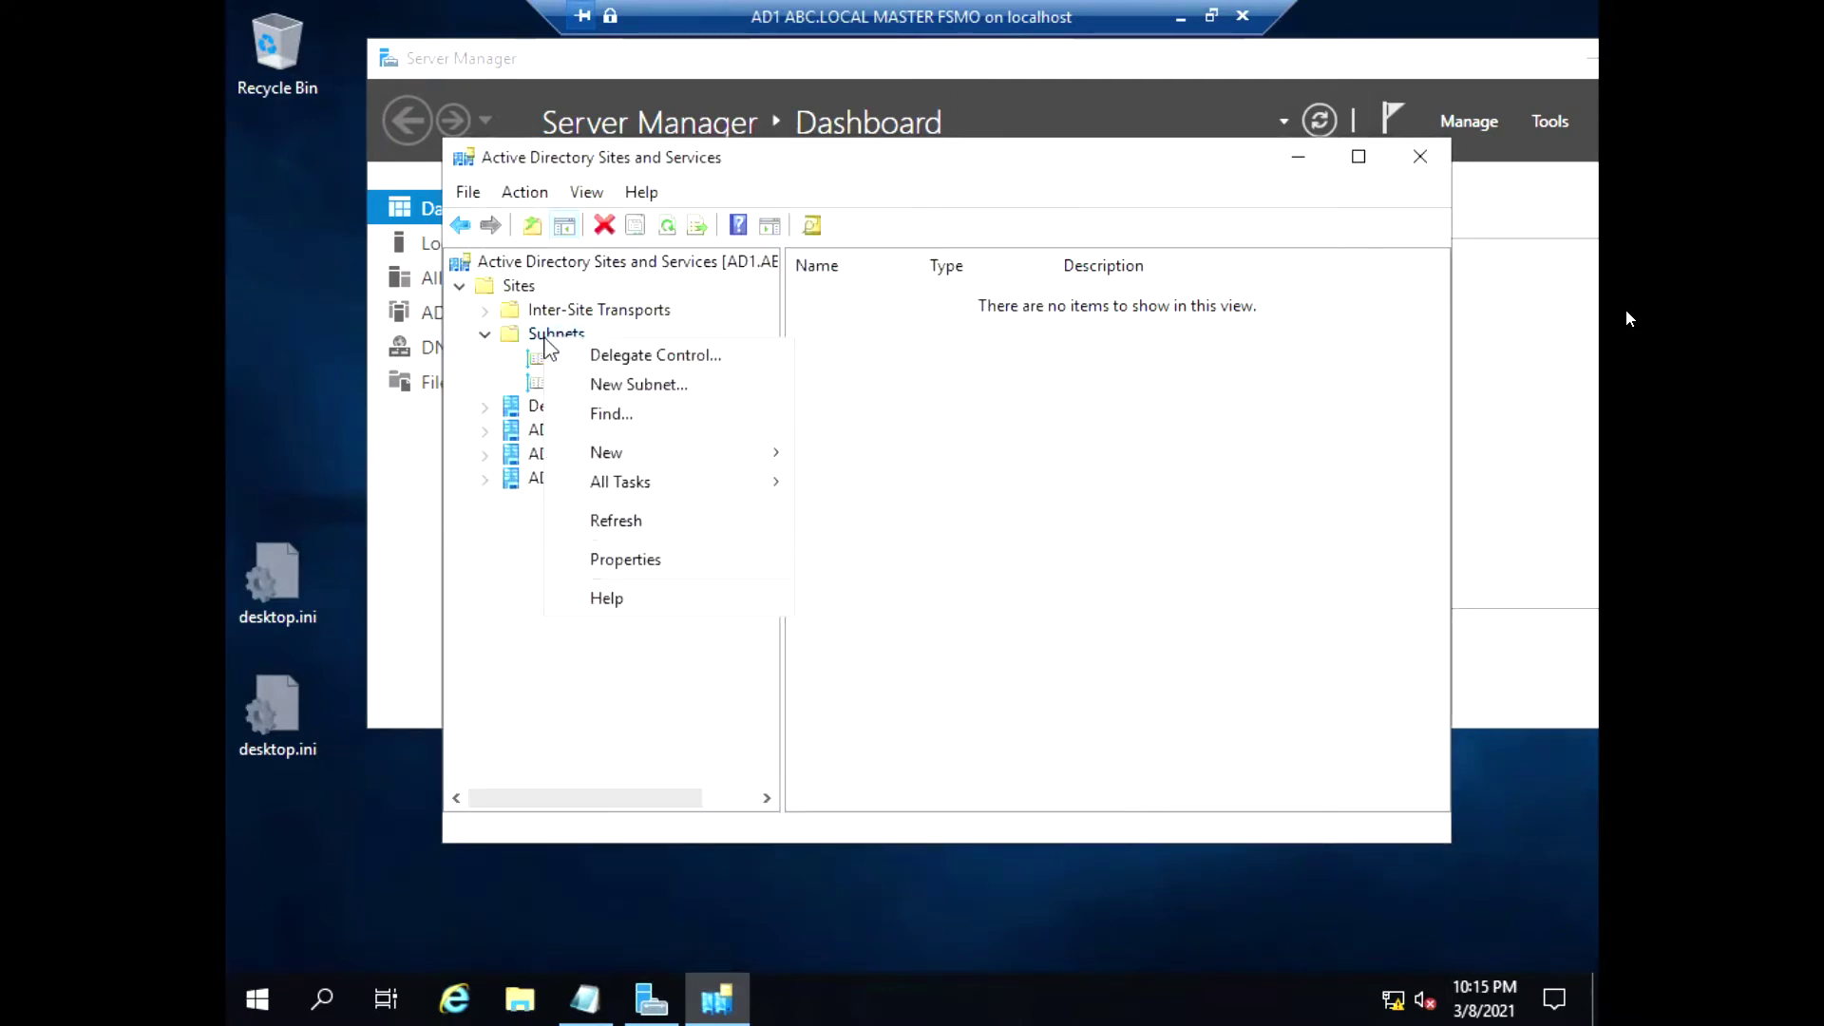
pyautogui.click(637, 389)
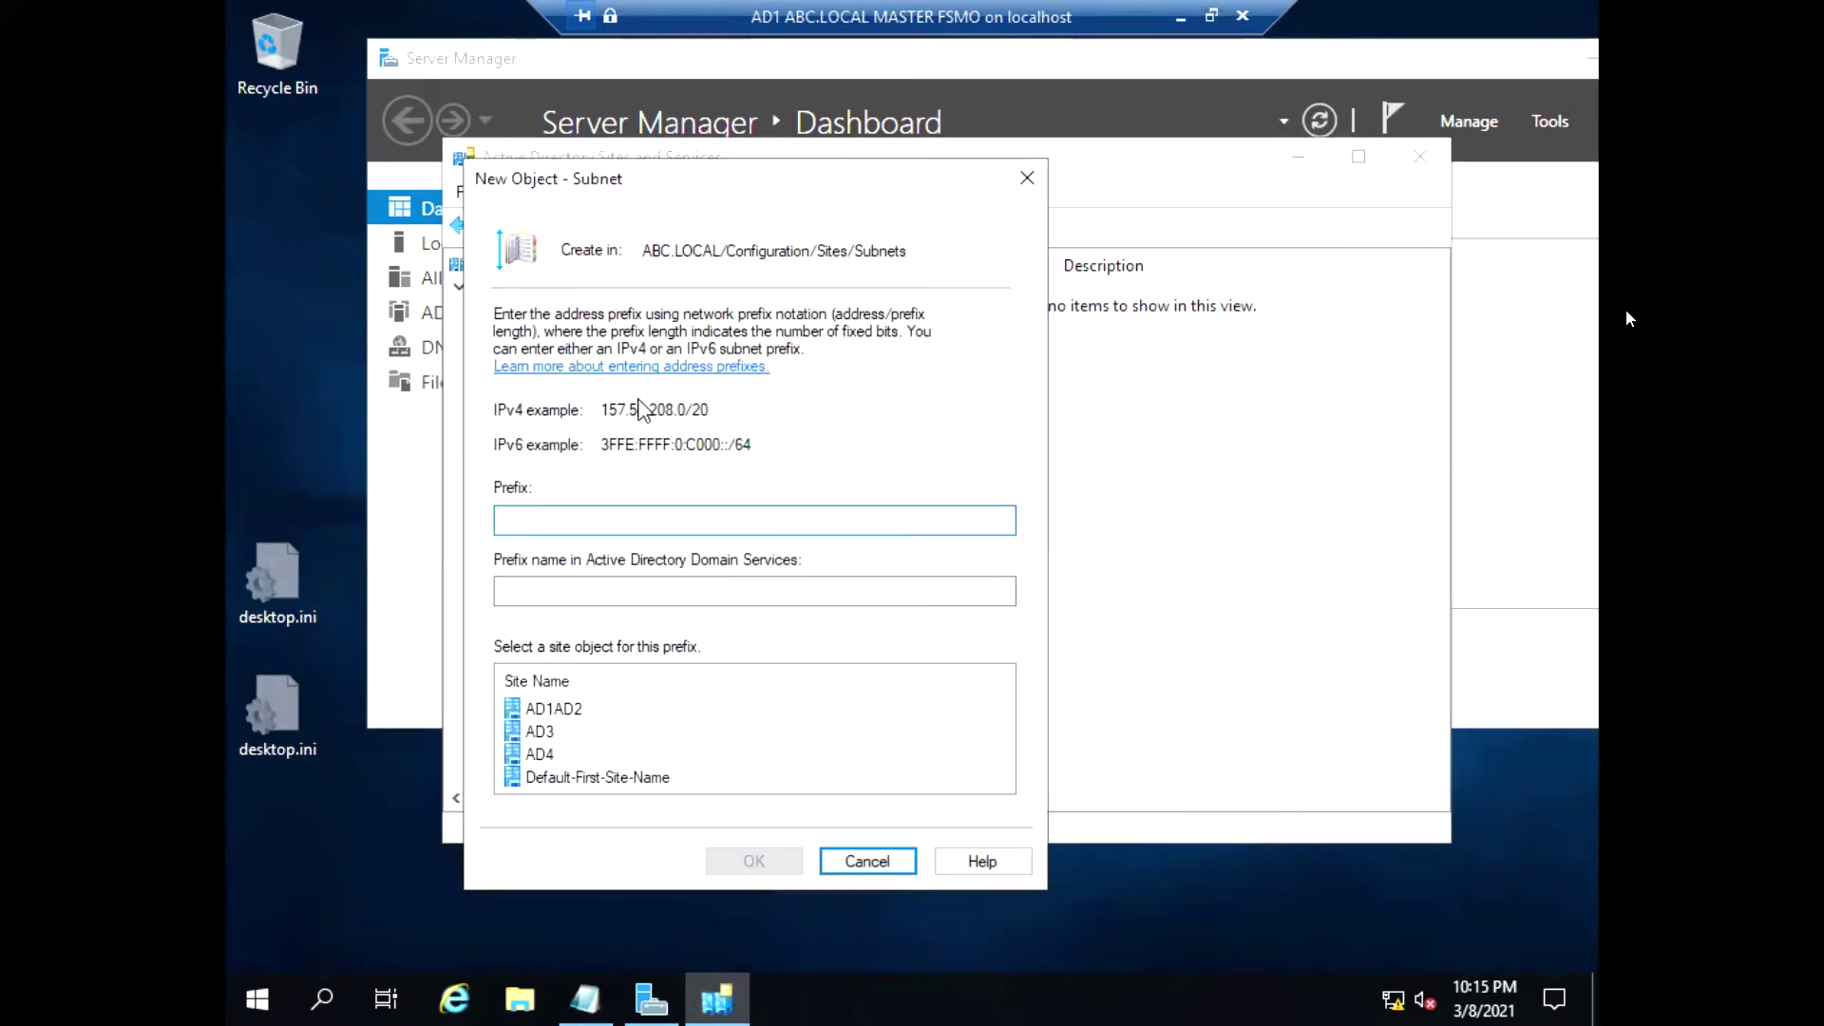
pyautogui.write('4.4.4.0/24')
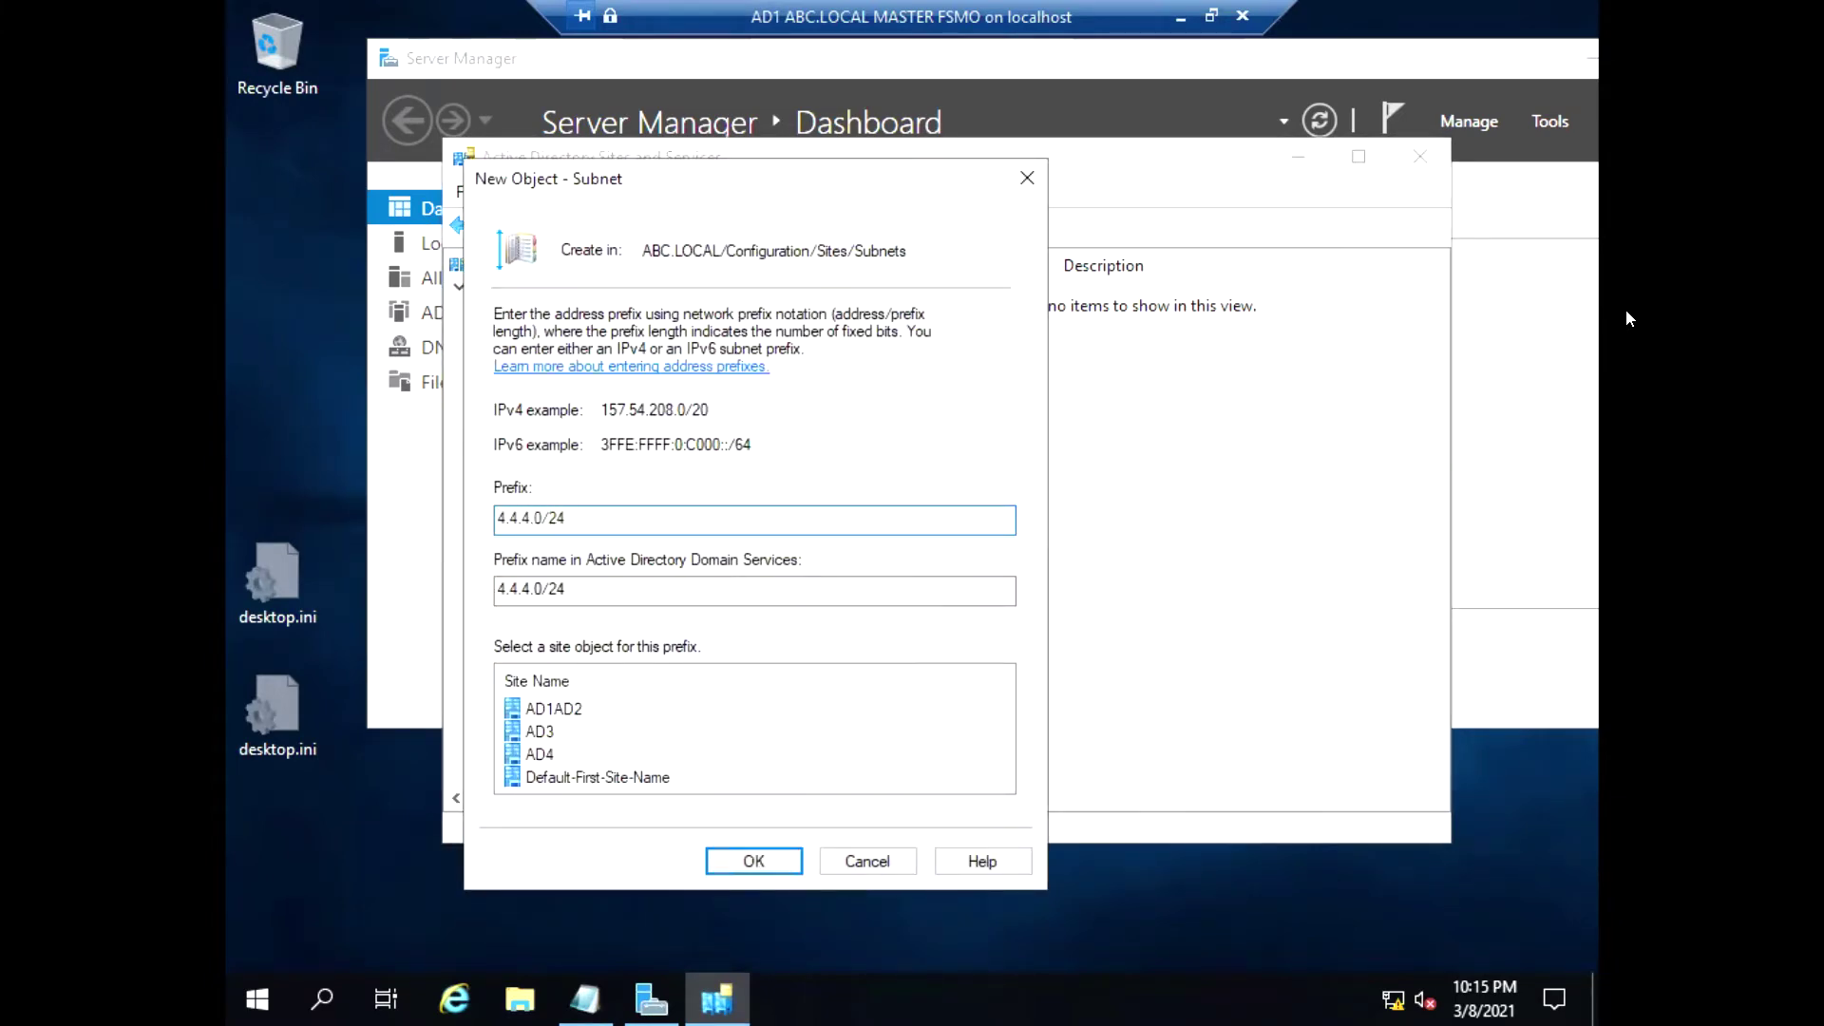
pyautogui.click(539, 755)
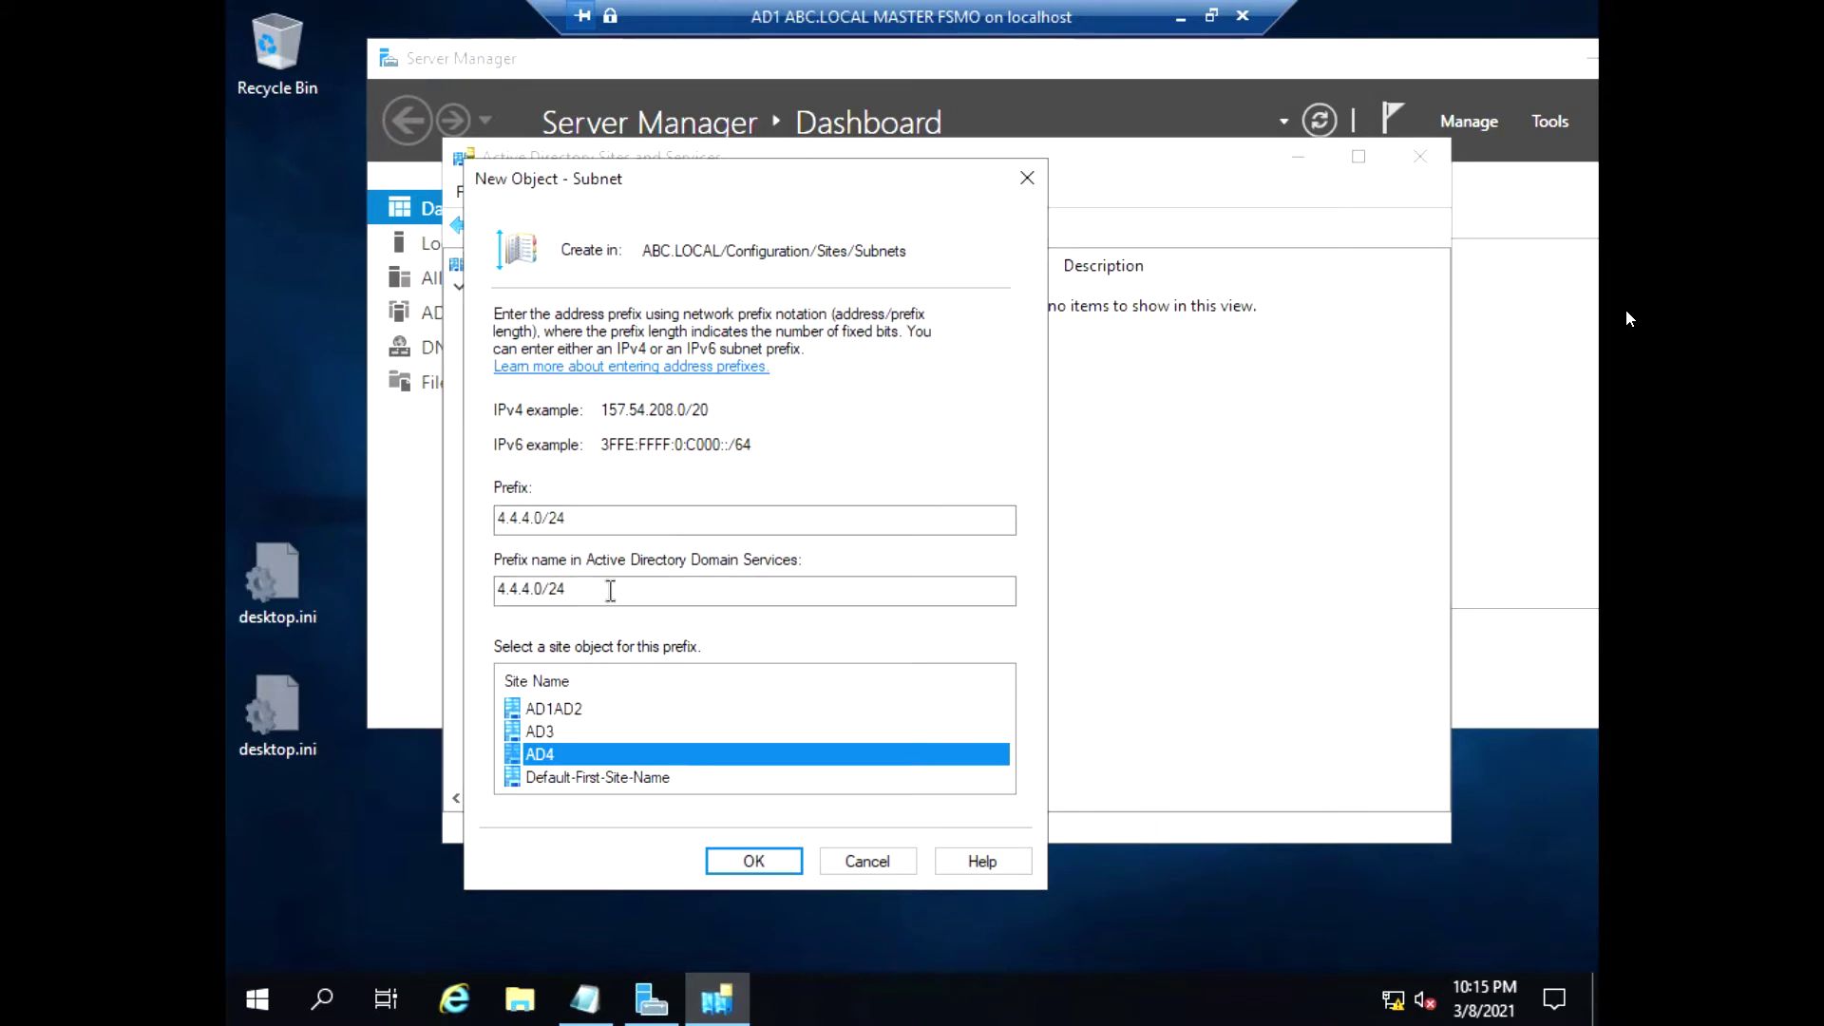
pyautogui.click(758, 860)
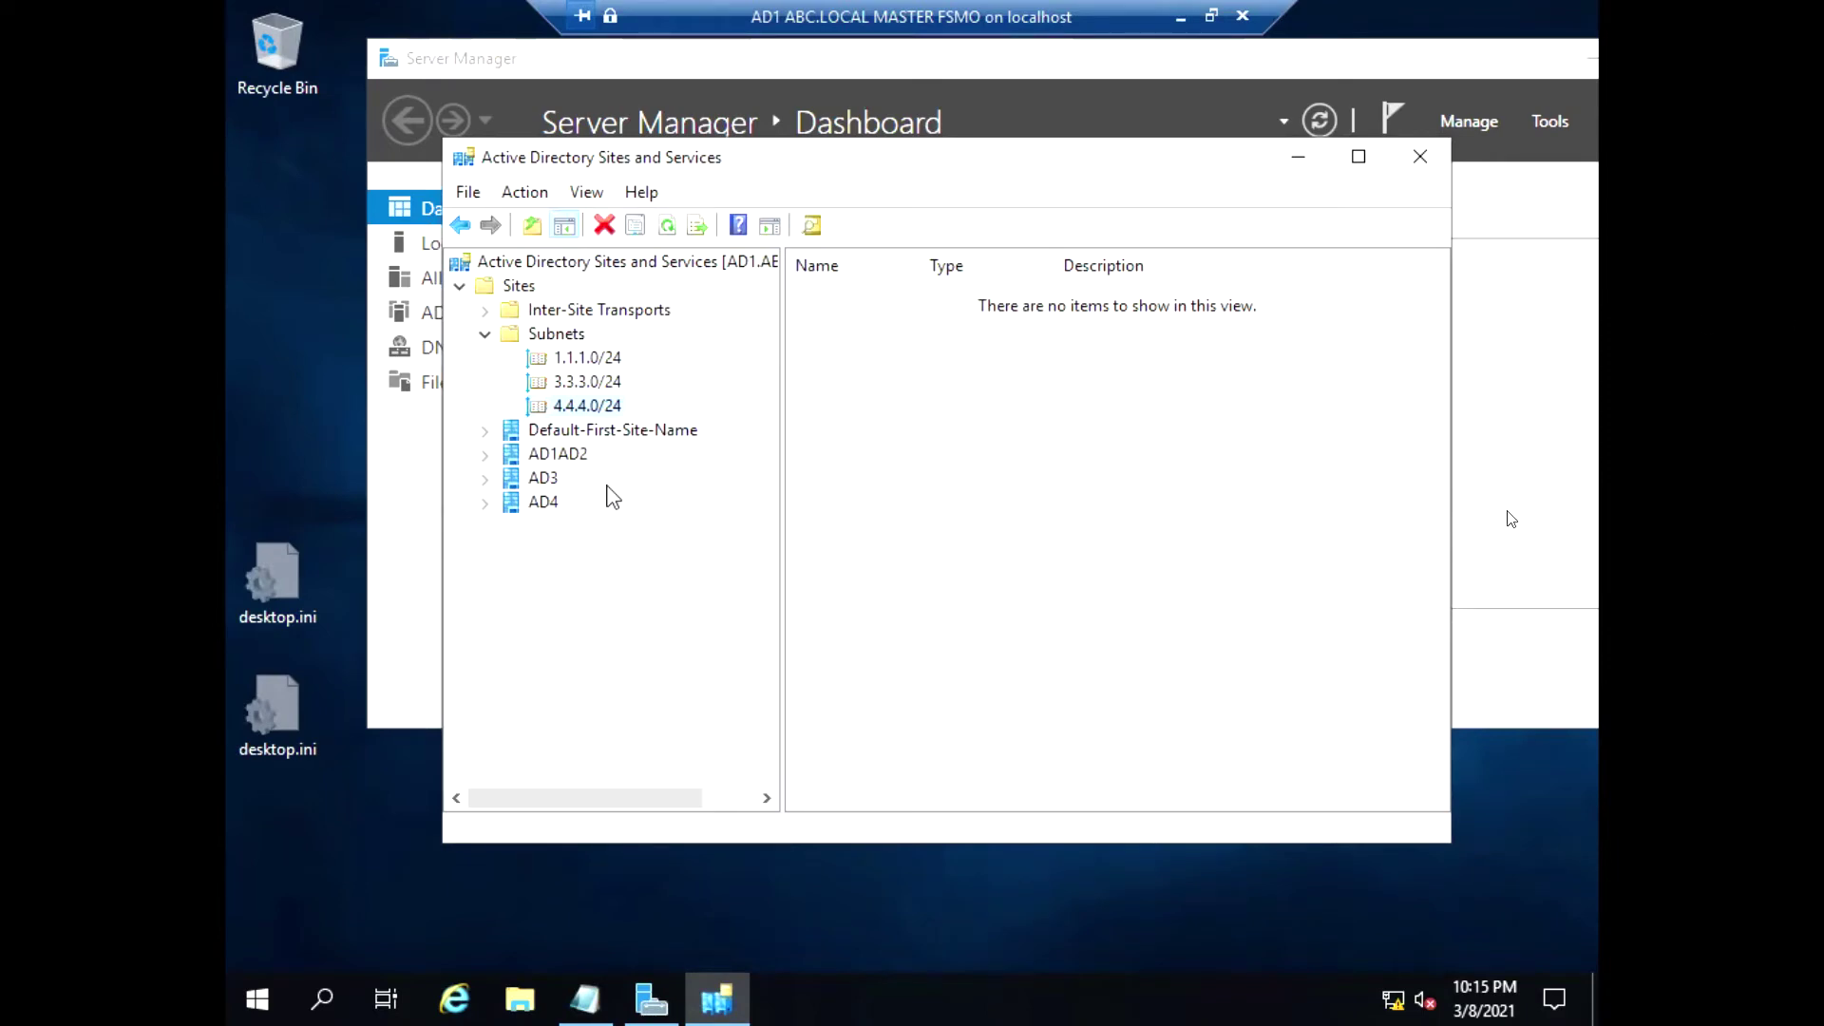
# Review the 1.1.1.0/24 subnet, then expand Inter-Site Transports to list IP and SMTP
pyautogui.click(582, 359)
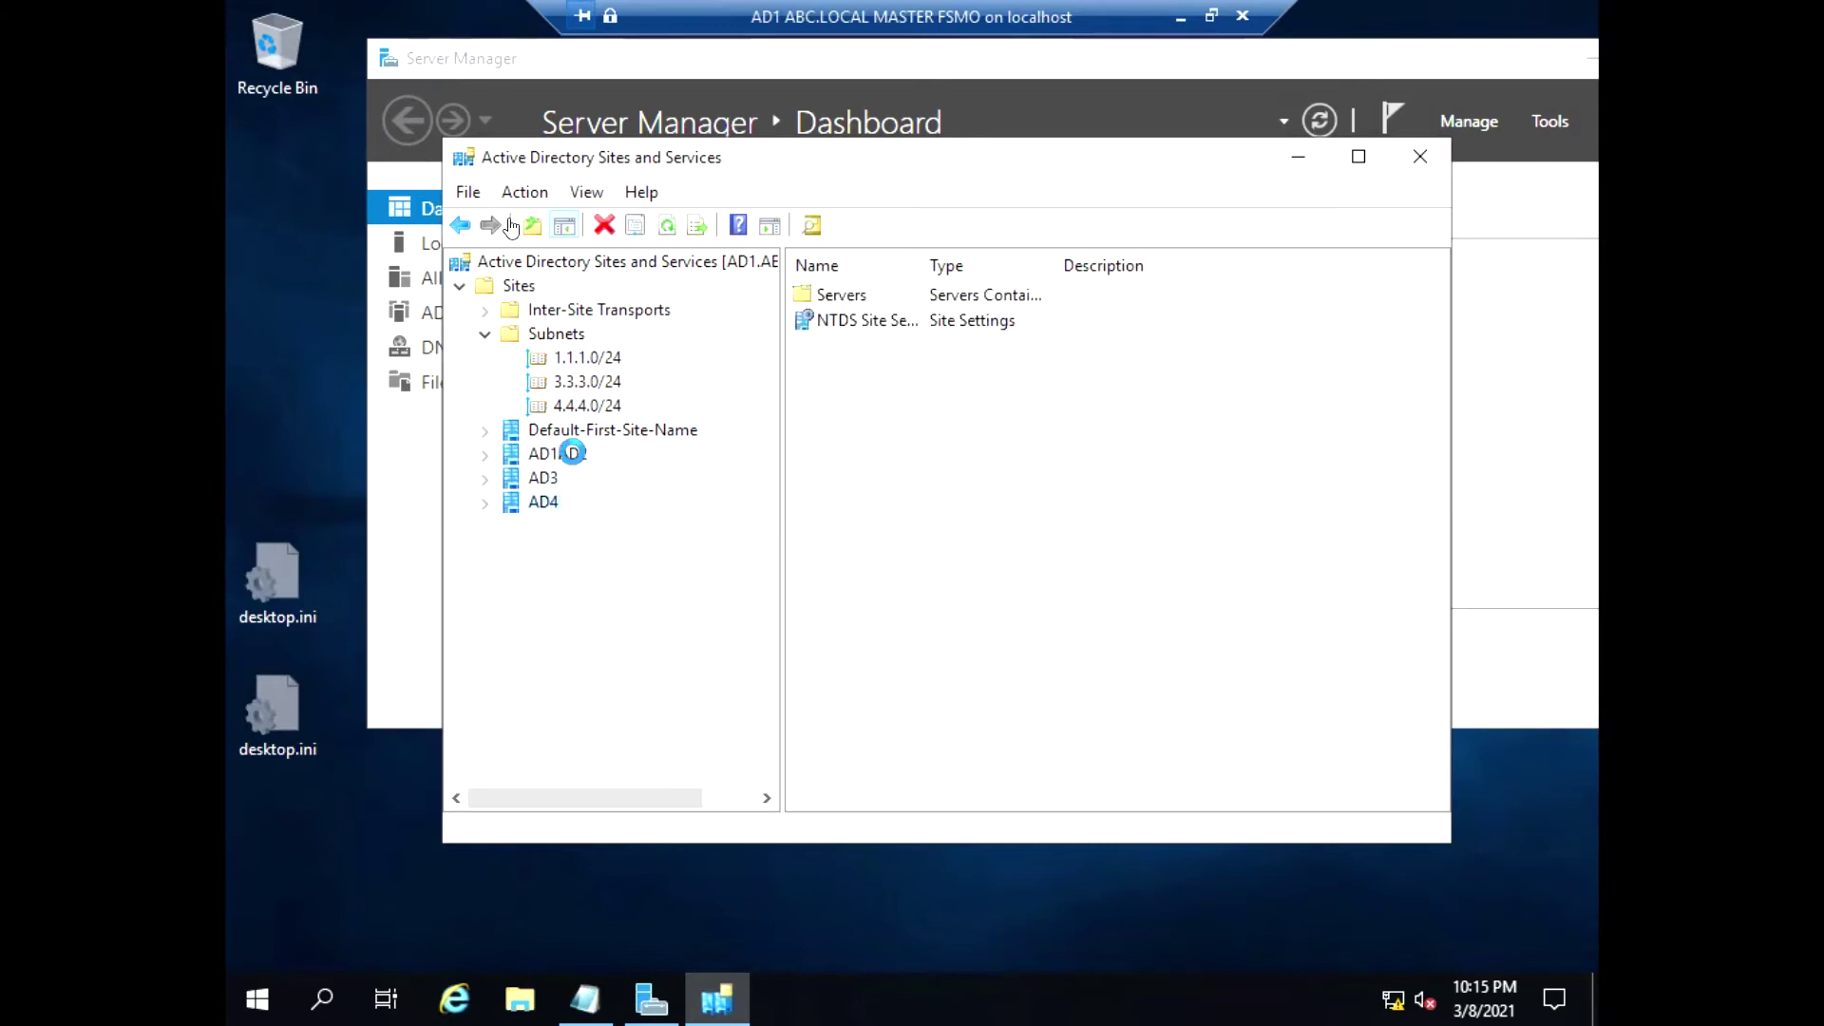
pyautogui.click(594, 408)
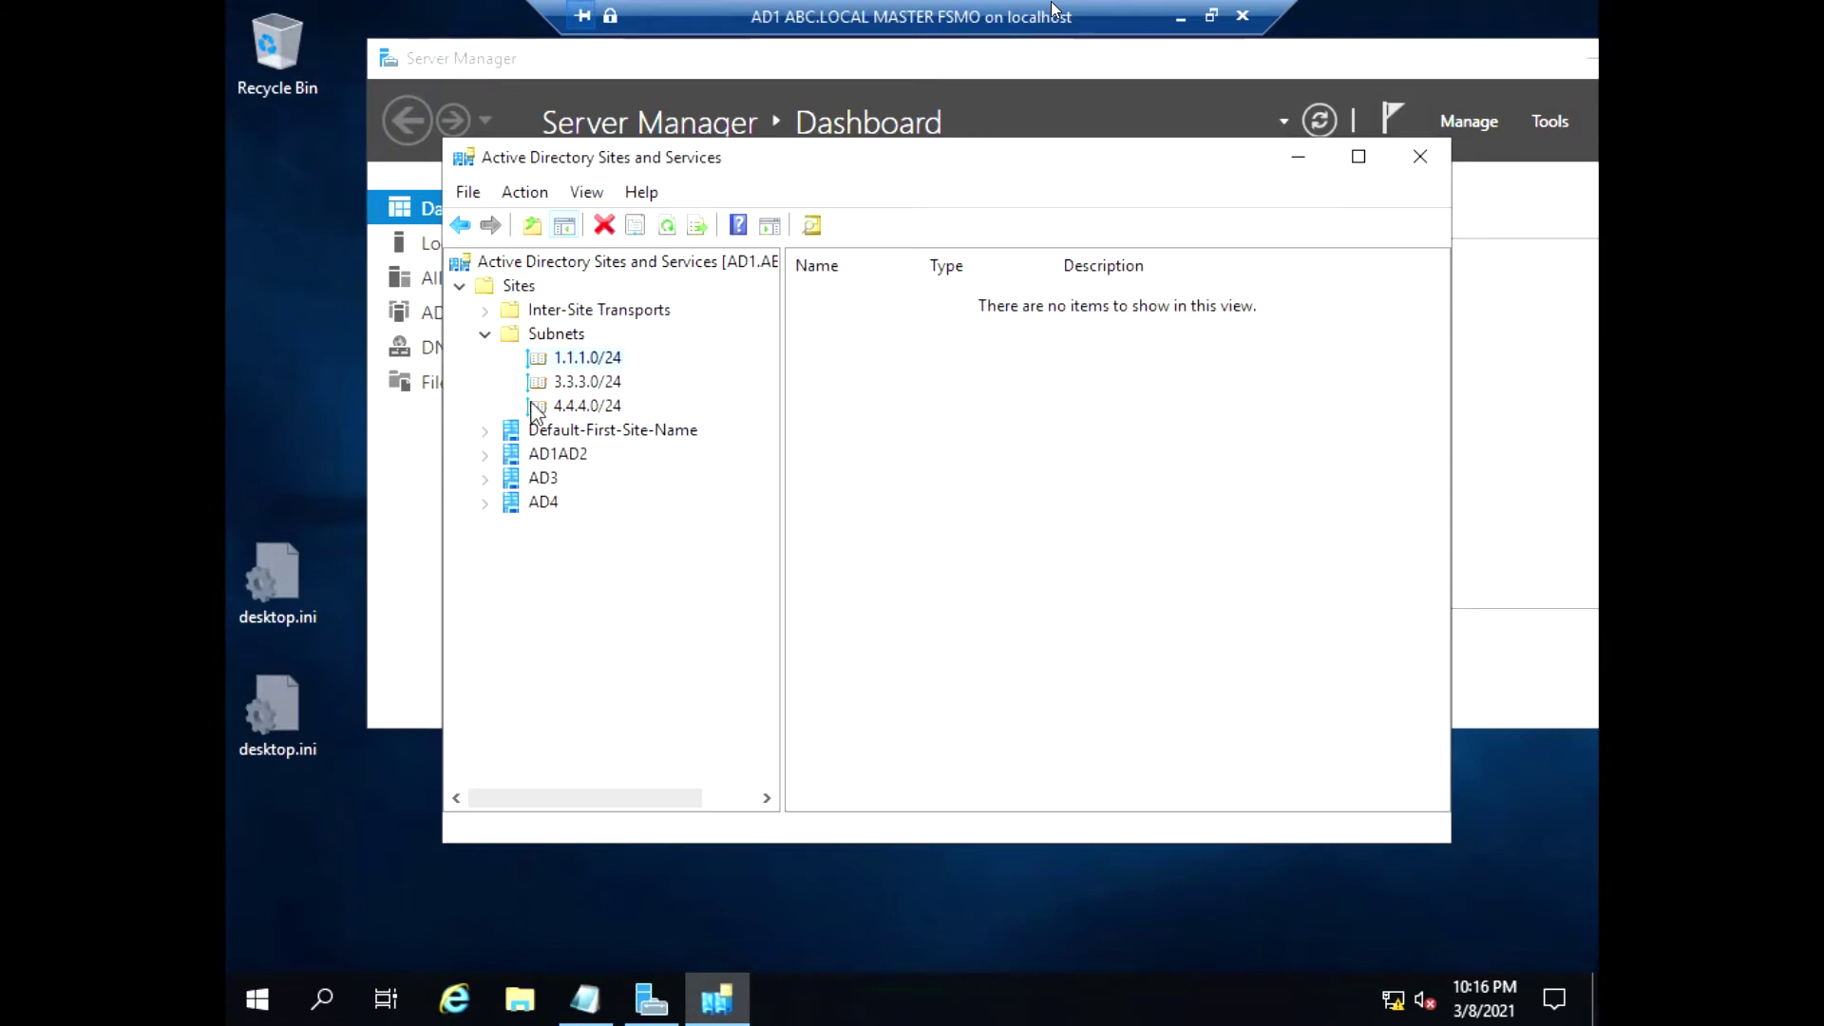
pyautogui.click(486, 310)
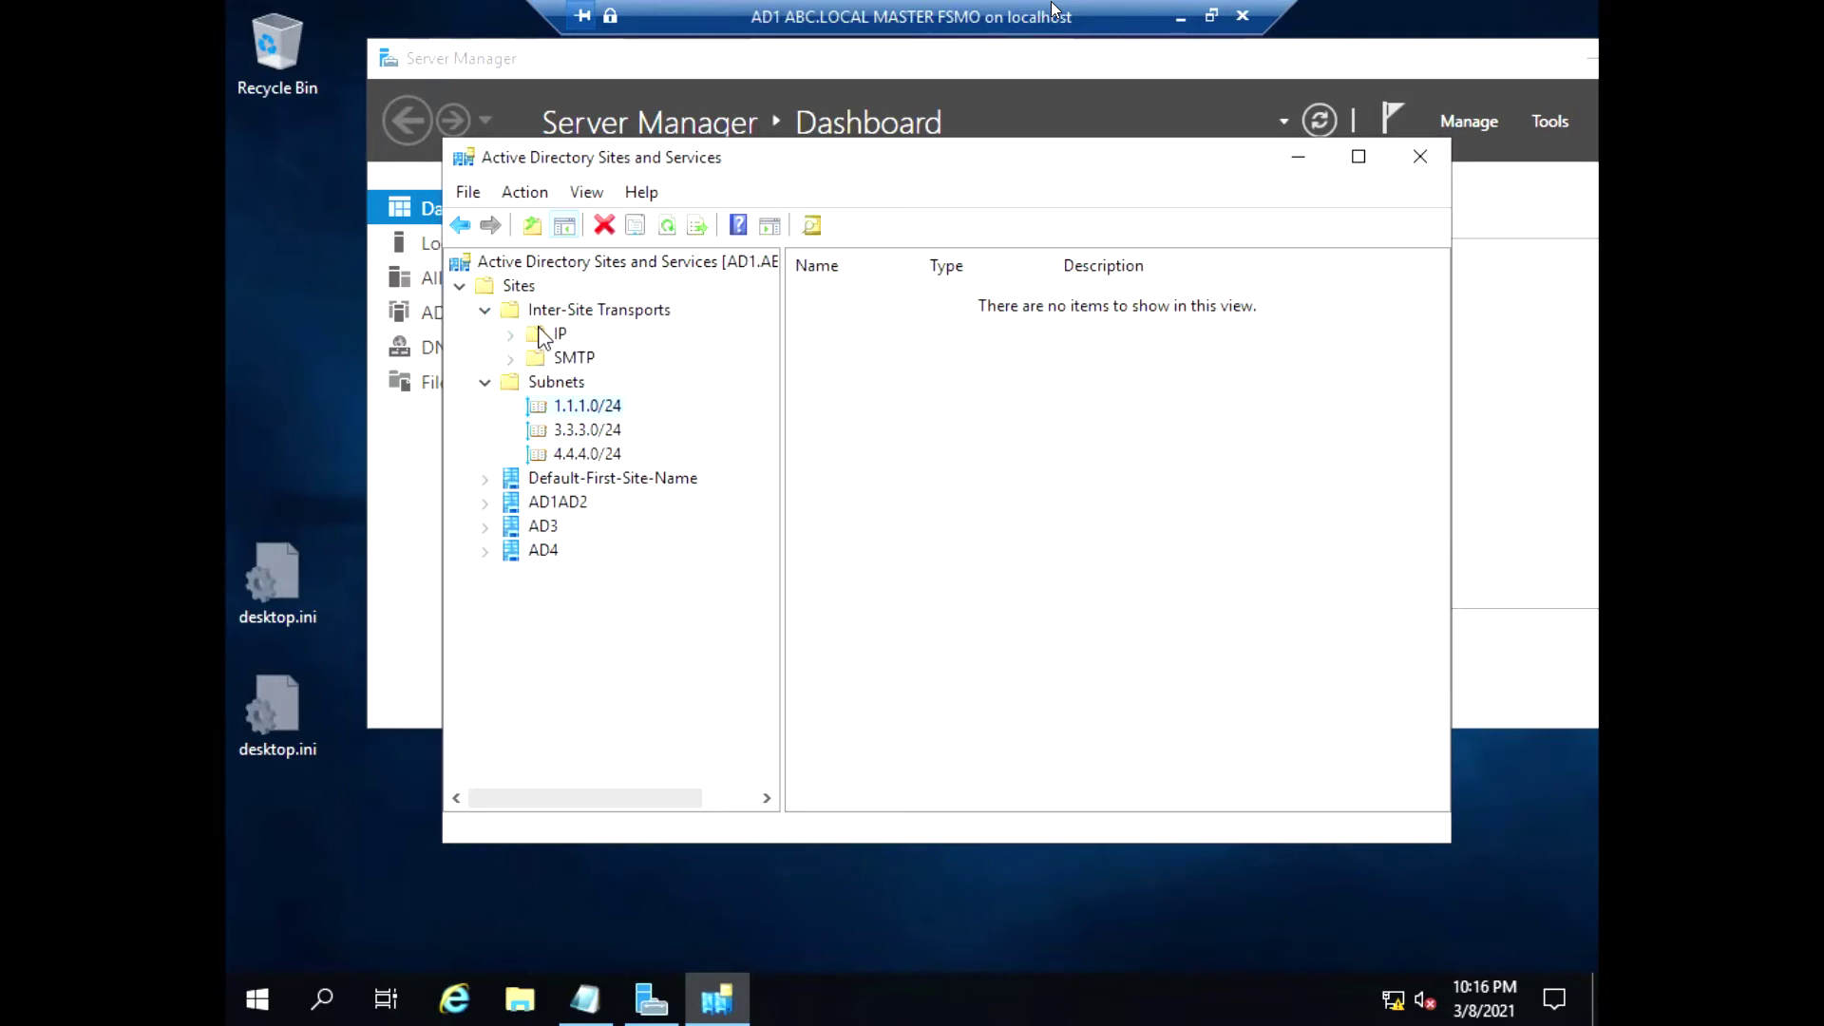
# List the IP site links with full names, showing DEFAULTIPSITELINK at cost 100, and right-click it
pyautogui.click(538, 335)
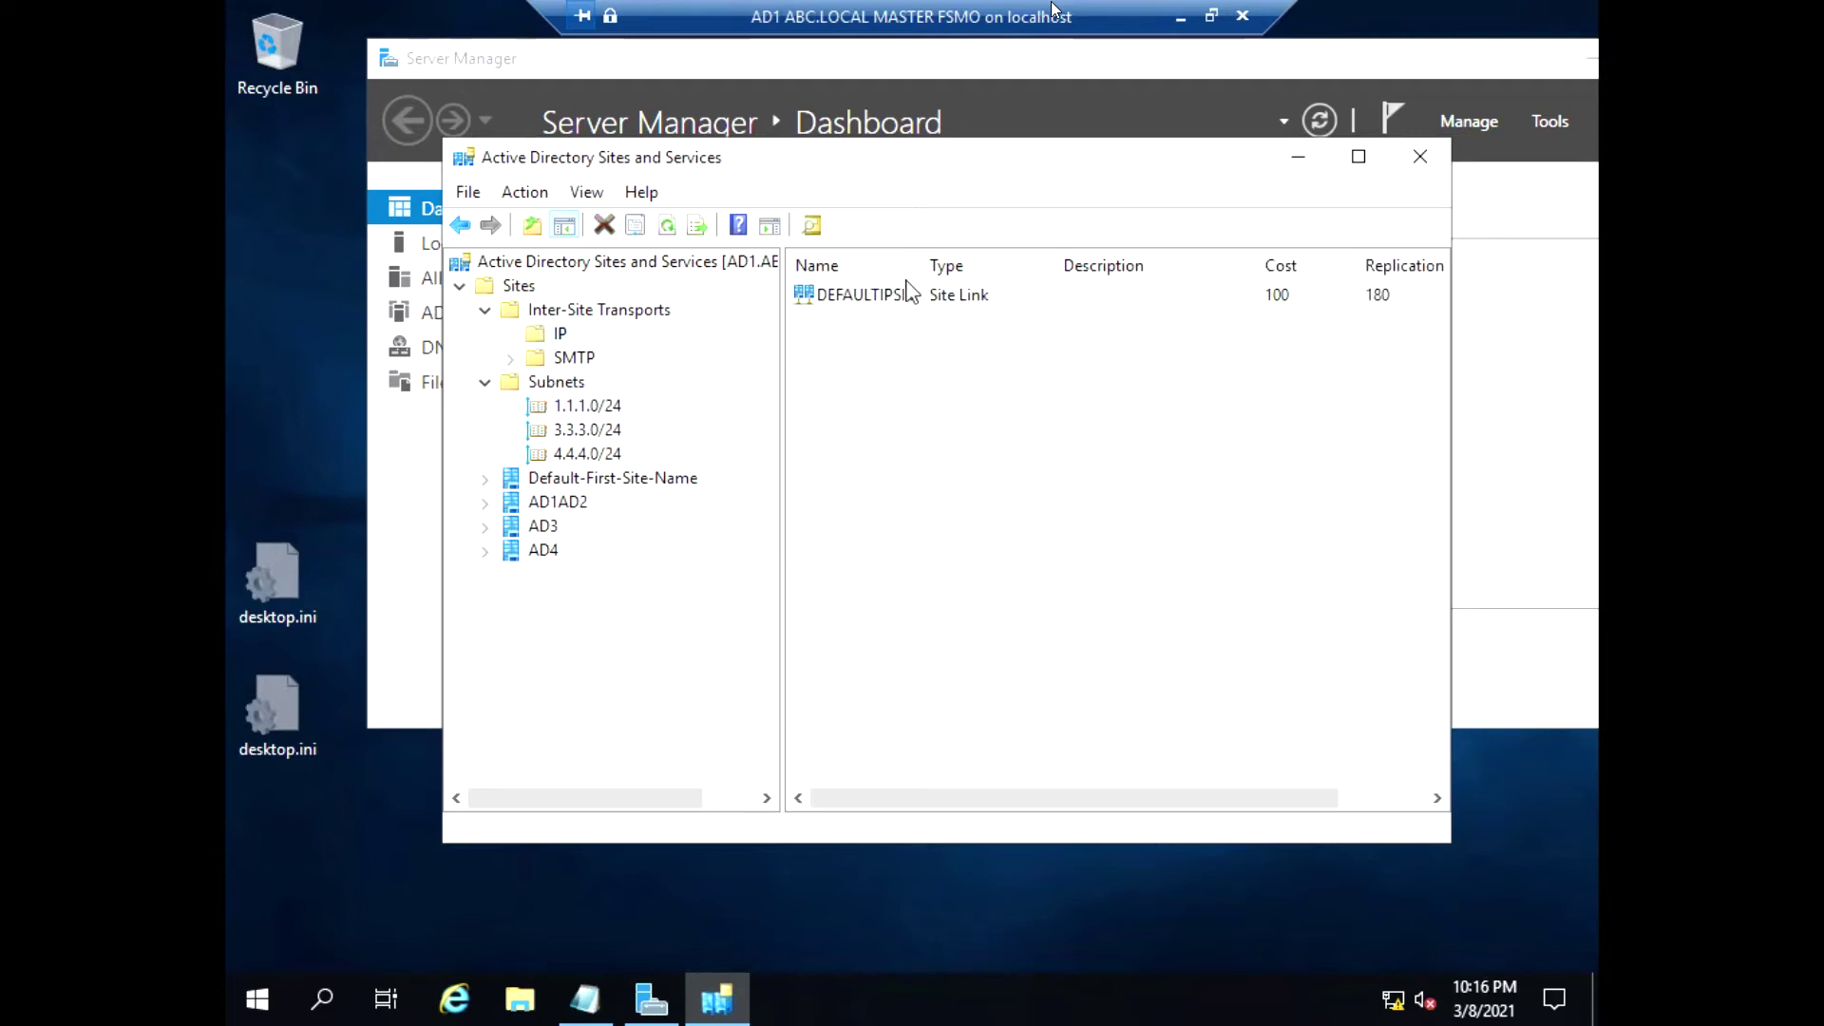
pyautogui.click(1003, 280)
pyautogui.moveTo(1002, 280); pyautogui.dragTo(1028, 275)
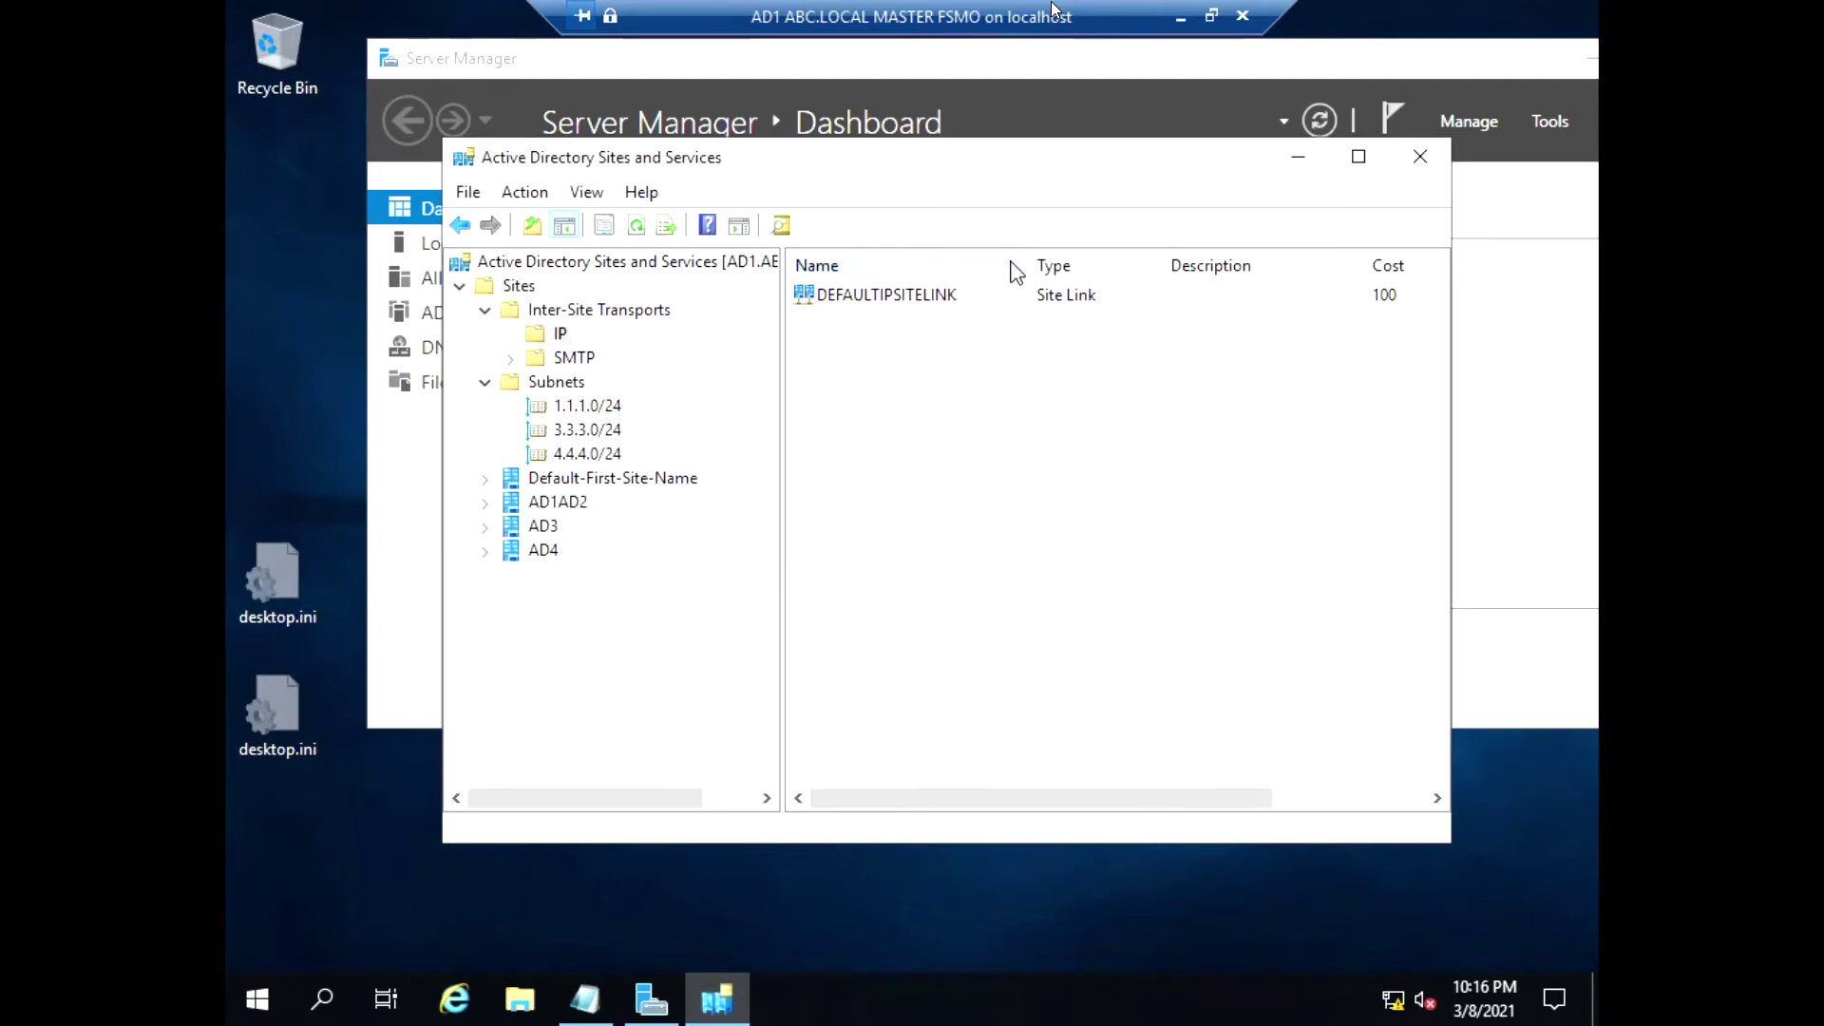
pyautogui.click(905, 302)
pyautogui.rightClick(906, 312)
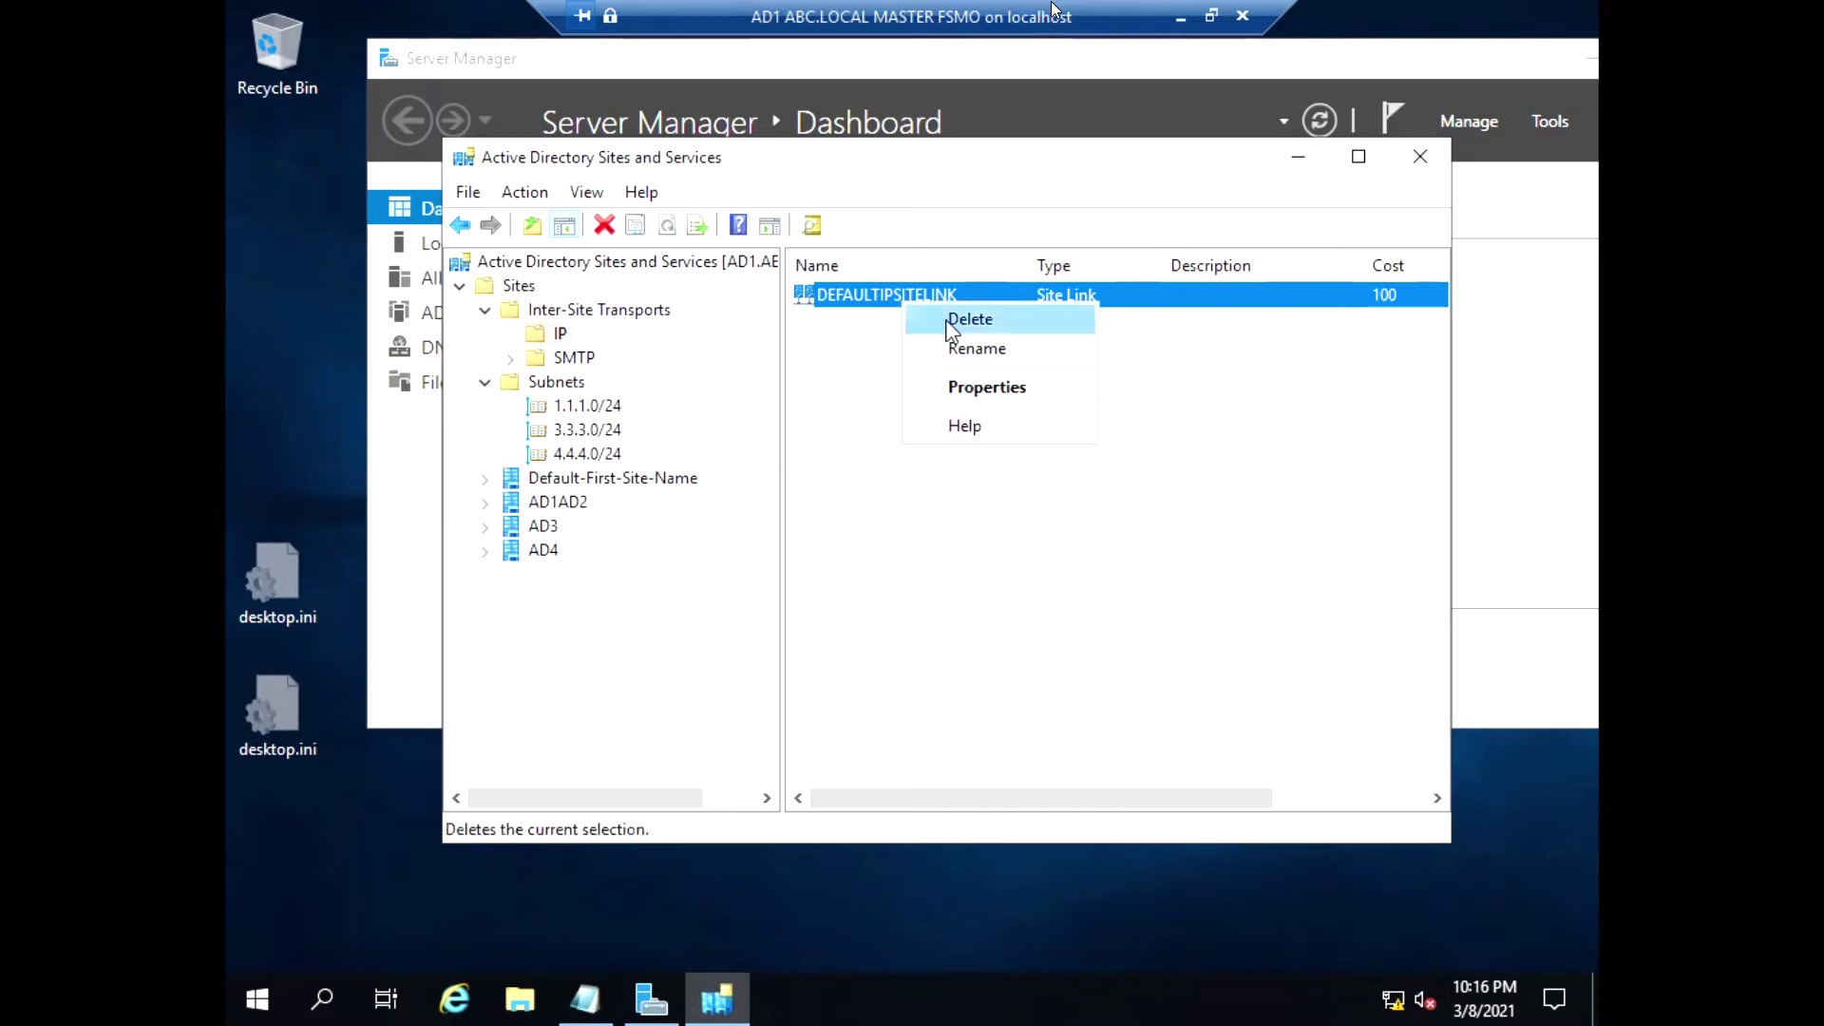
pyautogui.click(981, 391)
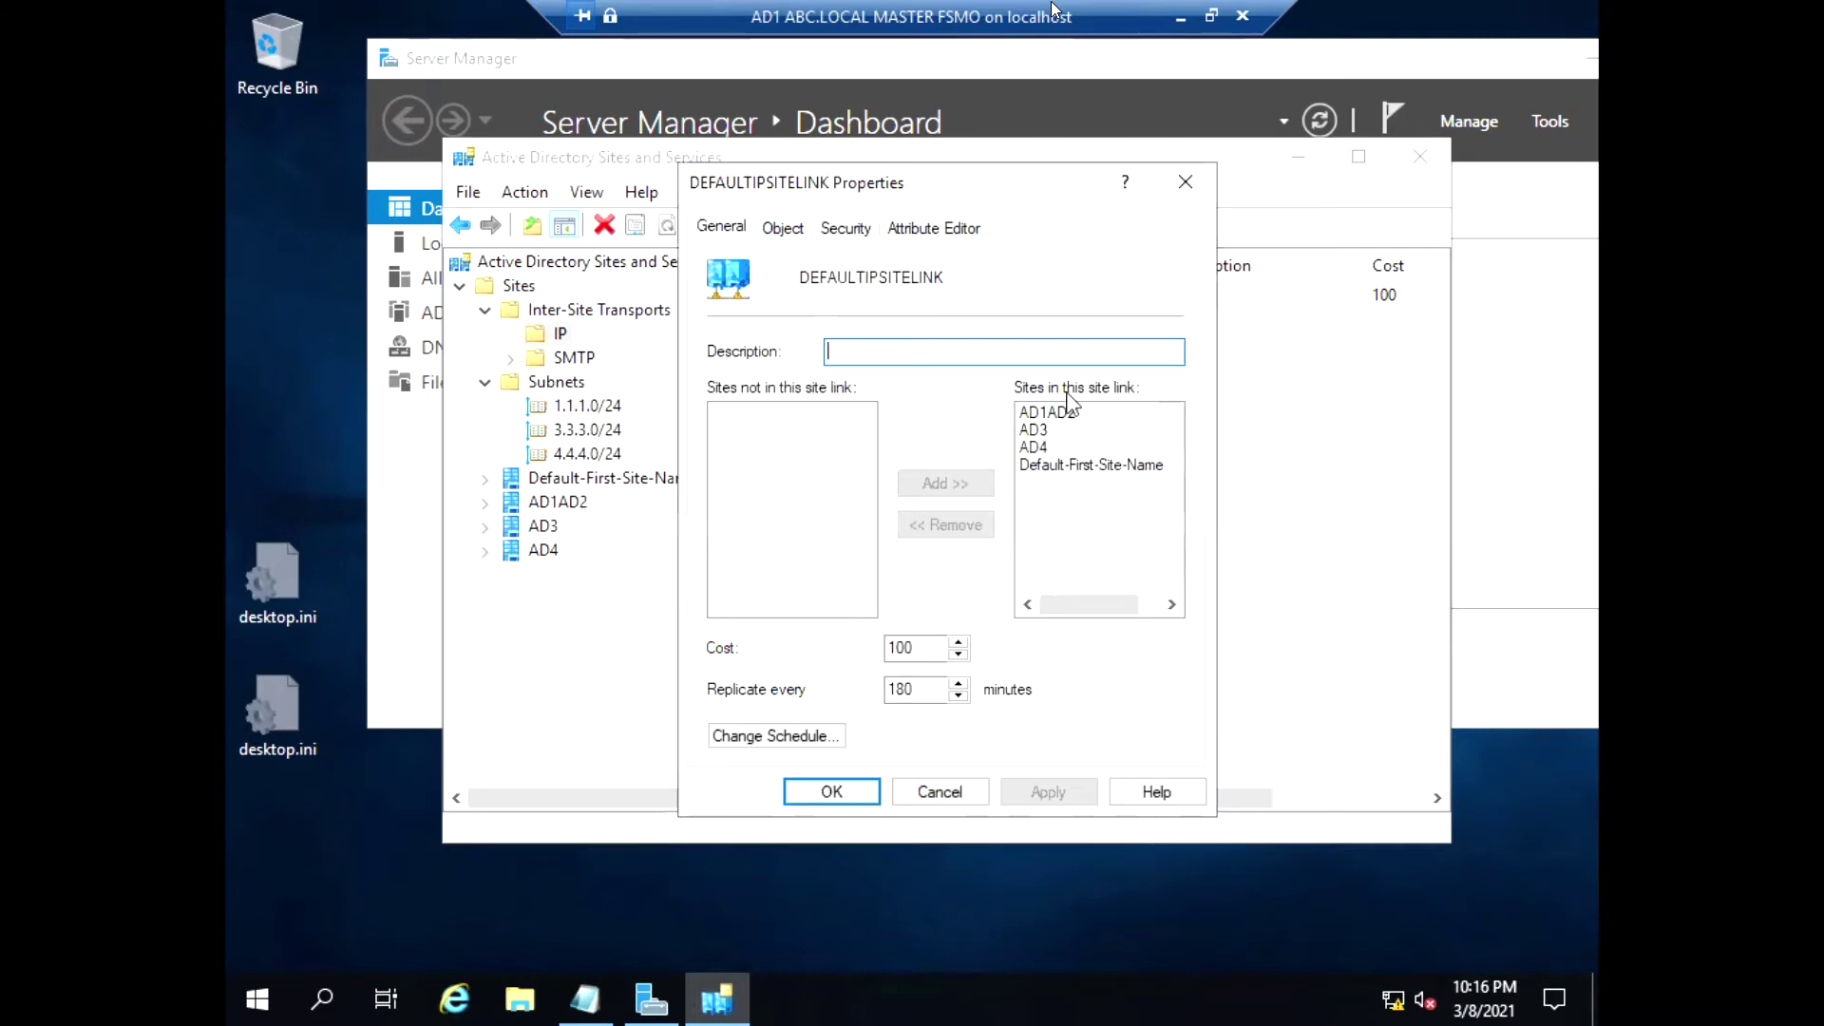
pyautogui.click(1046, 413)
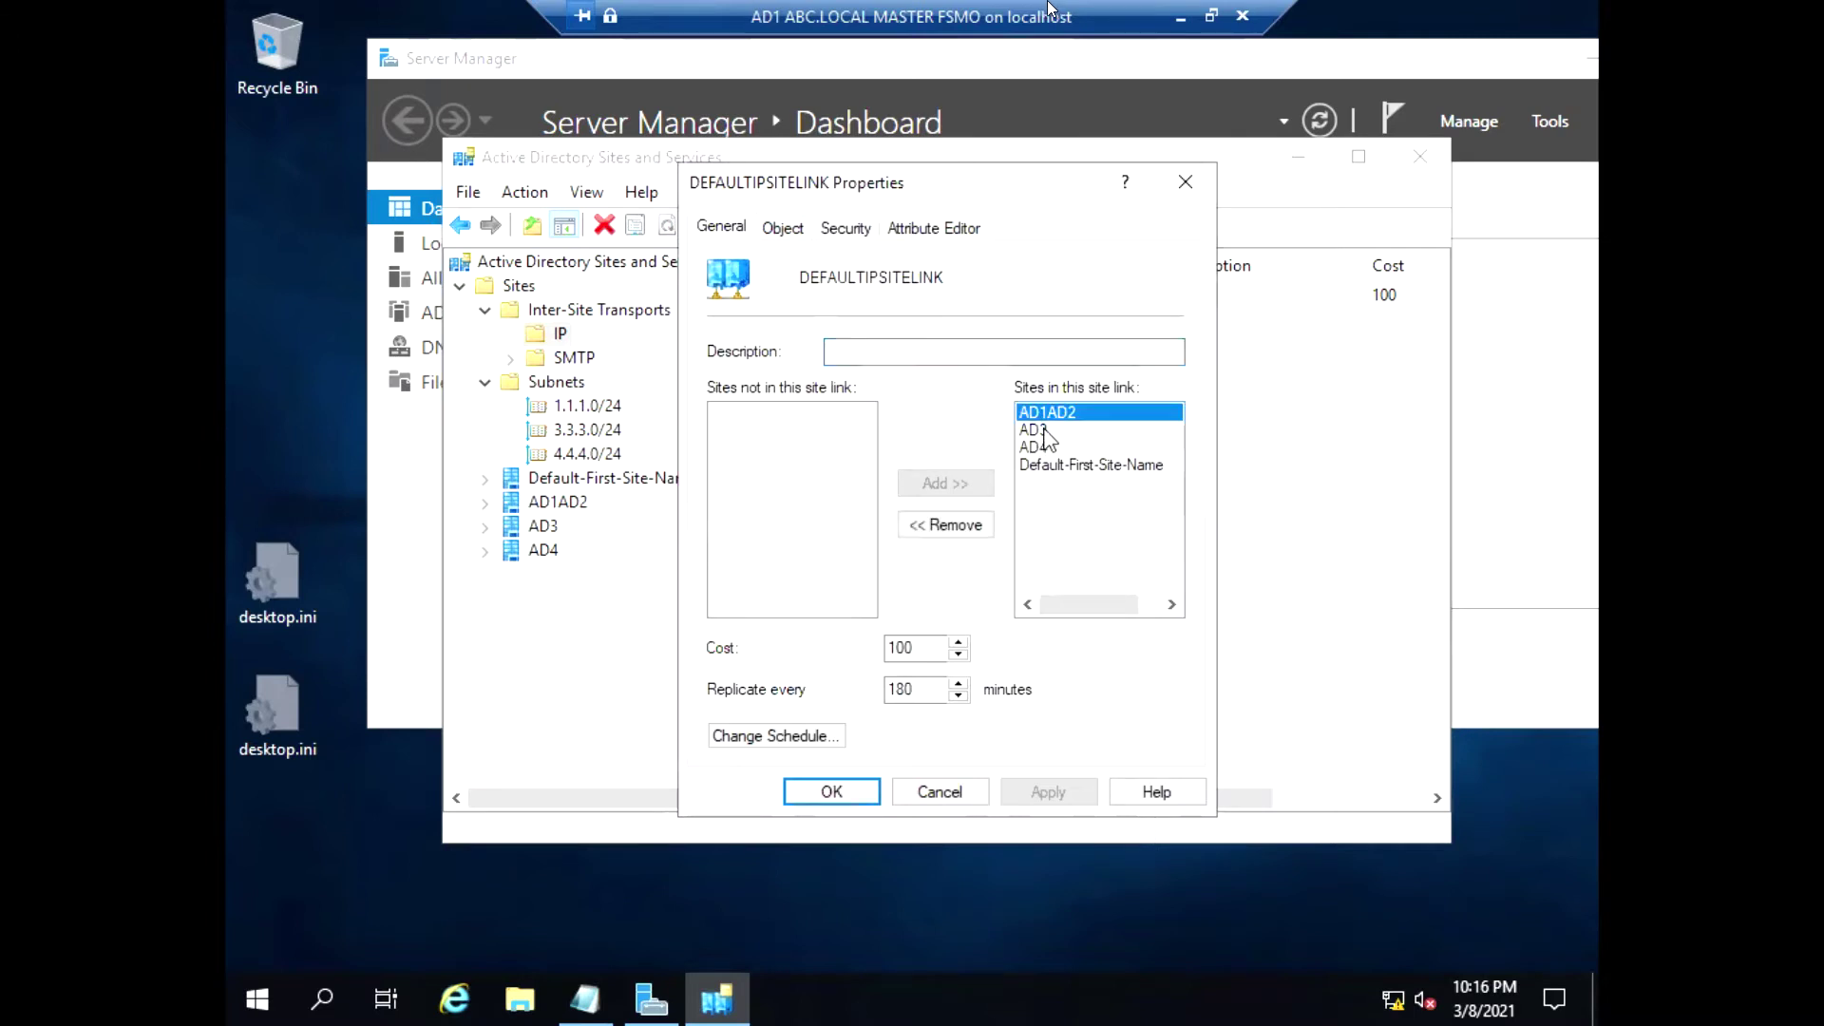
pyautogui.click(1046, 430)
pyautogui.click(1050, 465)
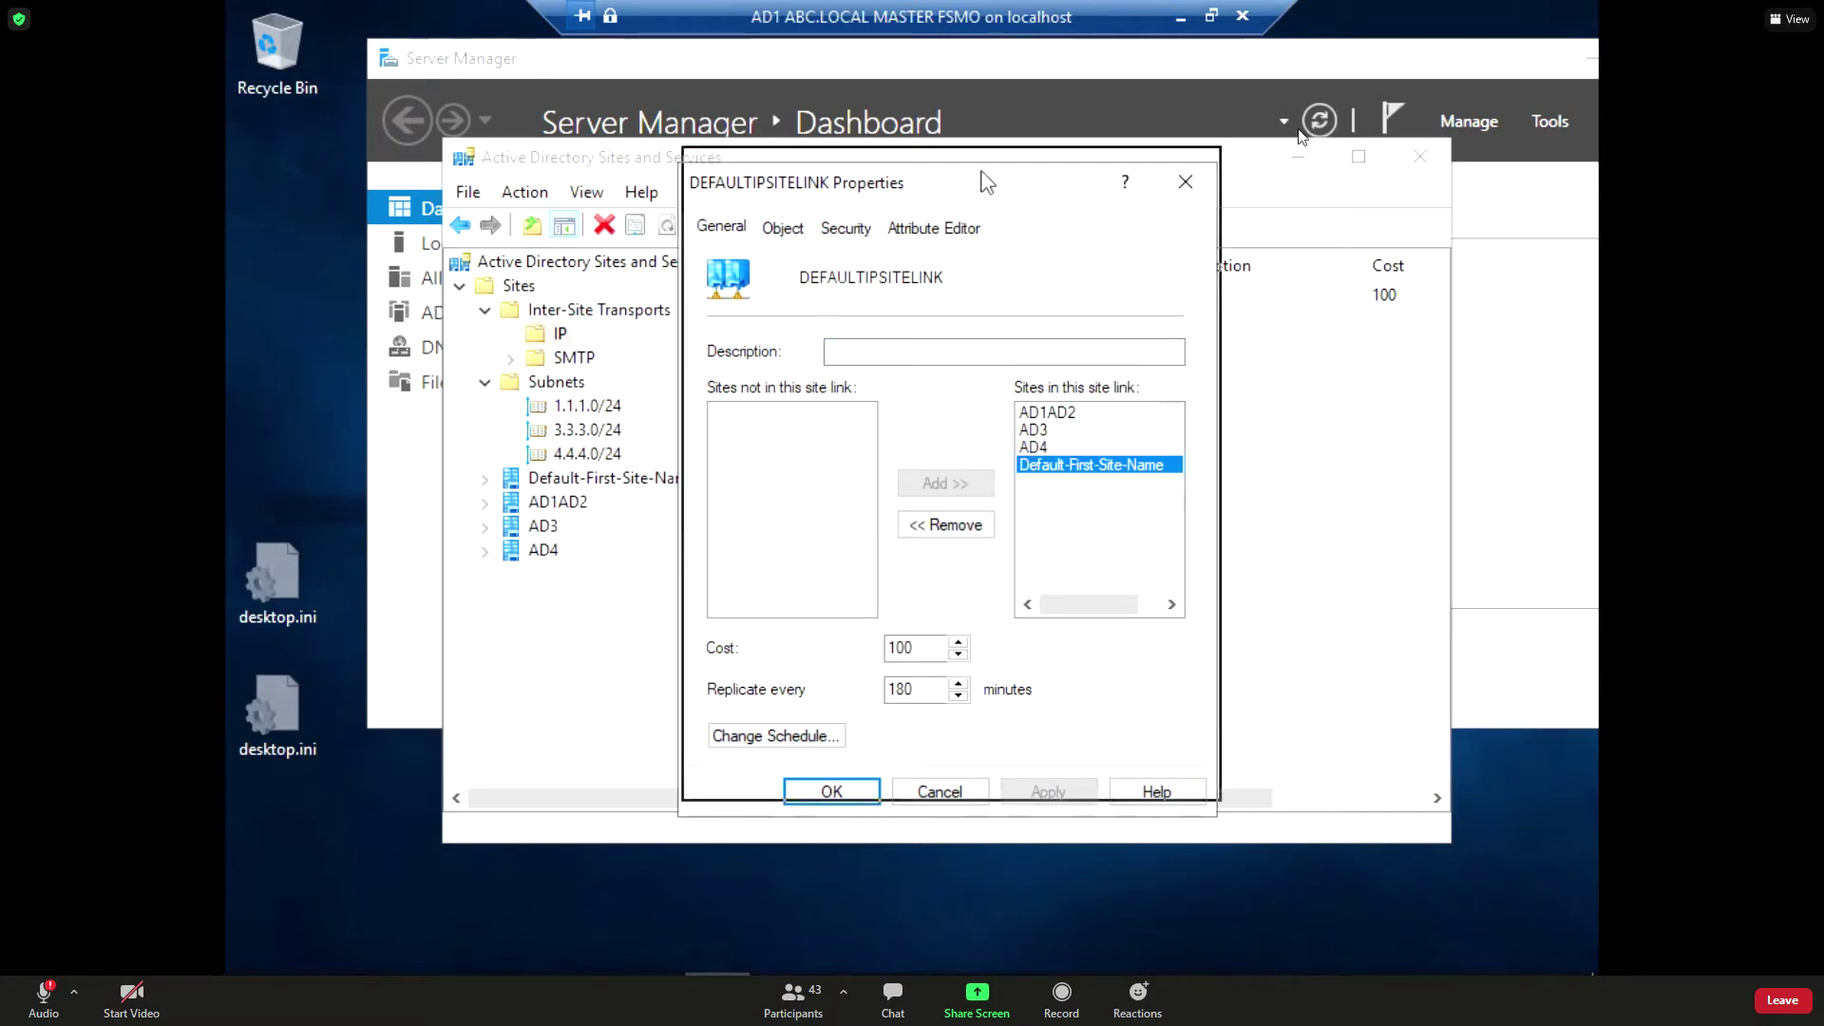
pyautogui.moveTo(989, 183); pyautogui.dragTo(1019, 127)
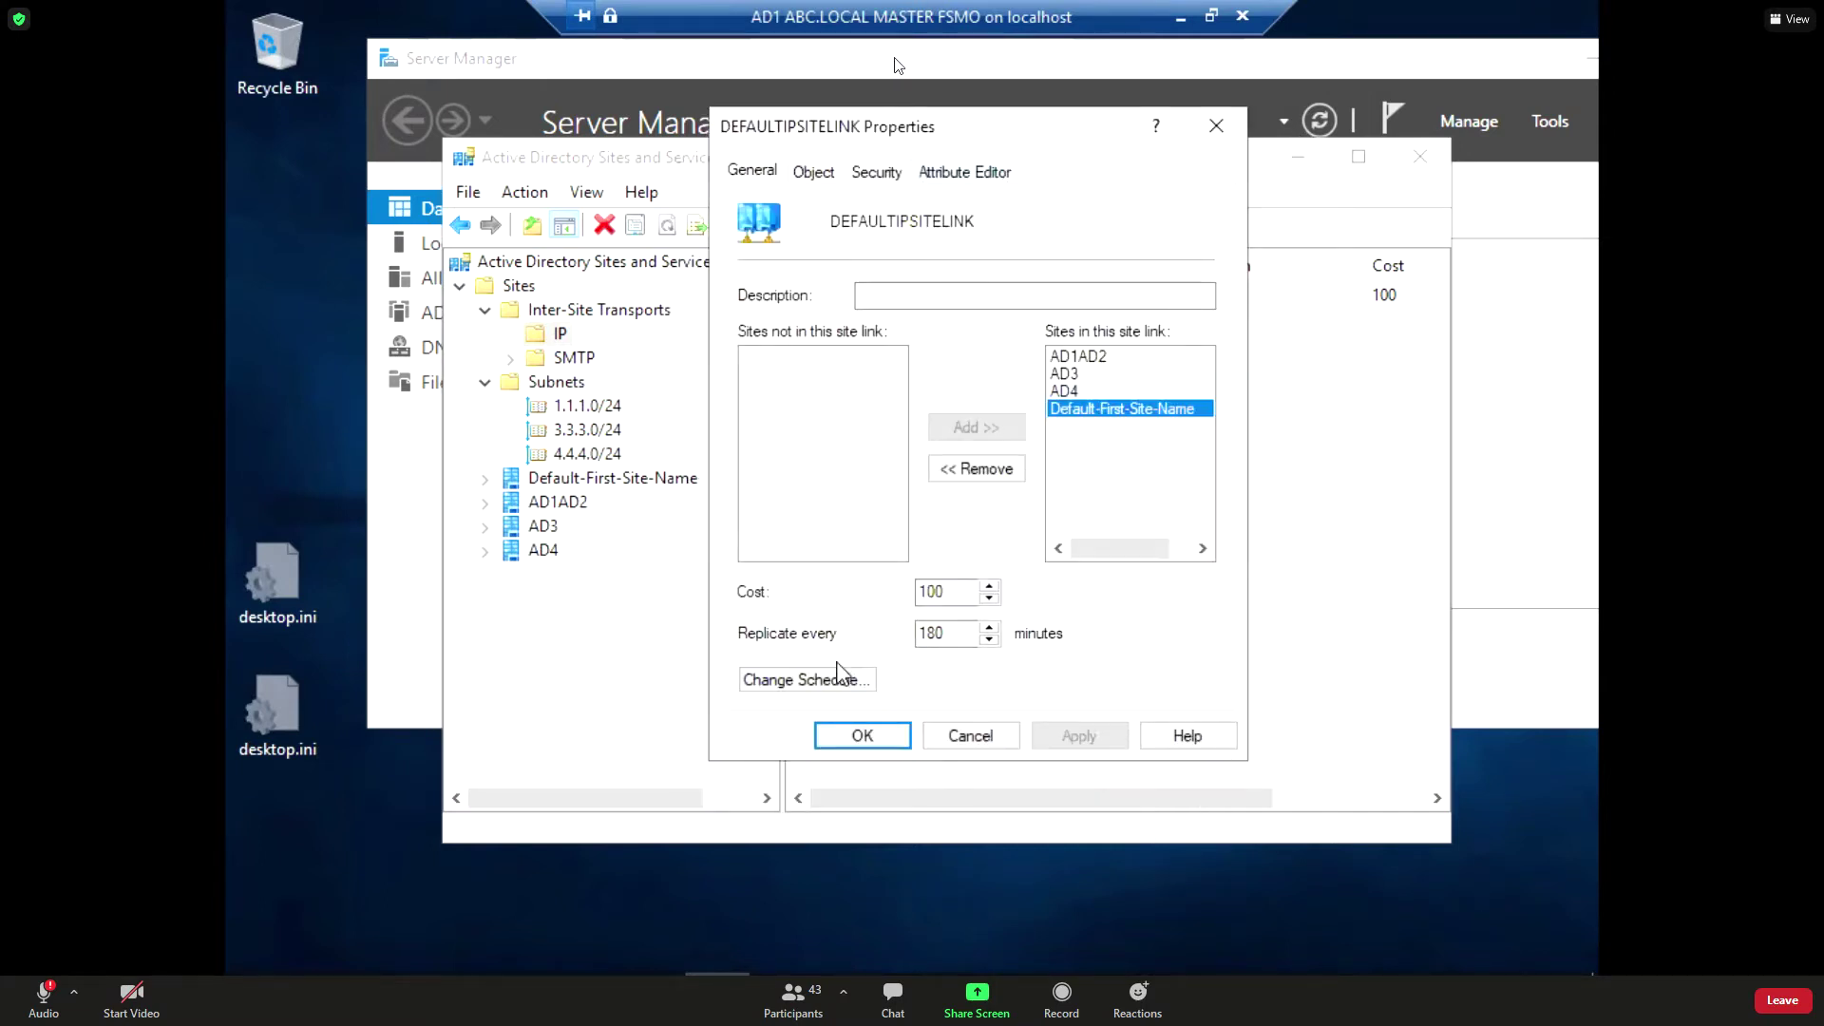
pyautogui.click(841, 679)
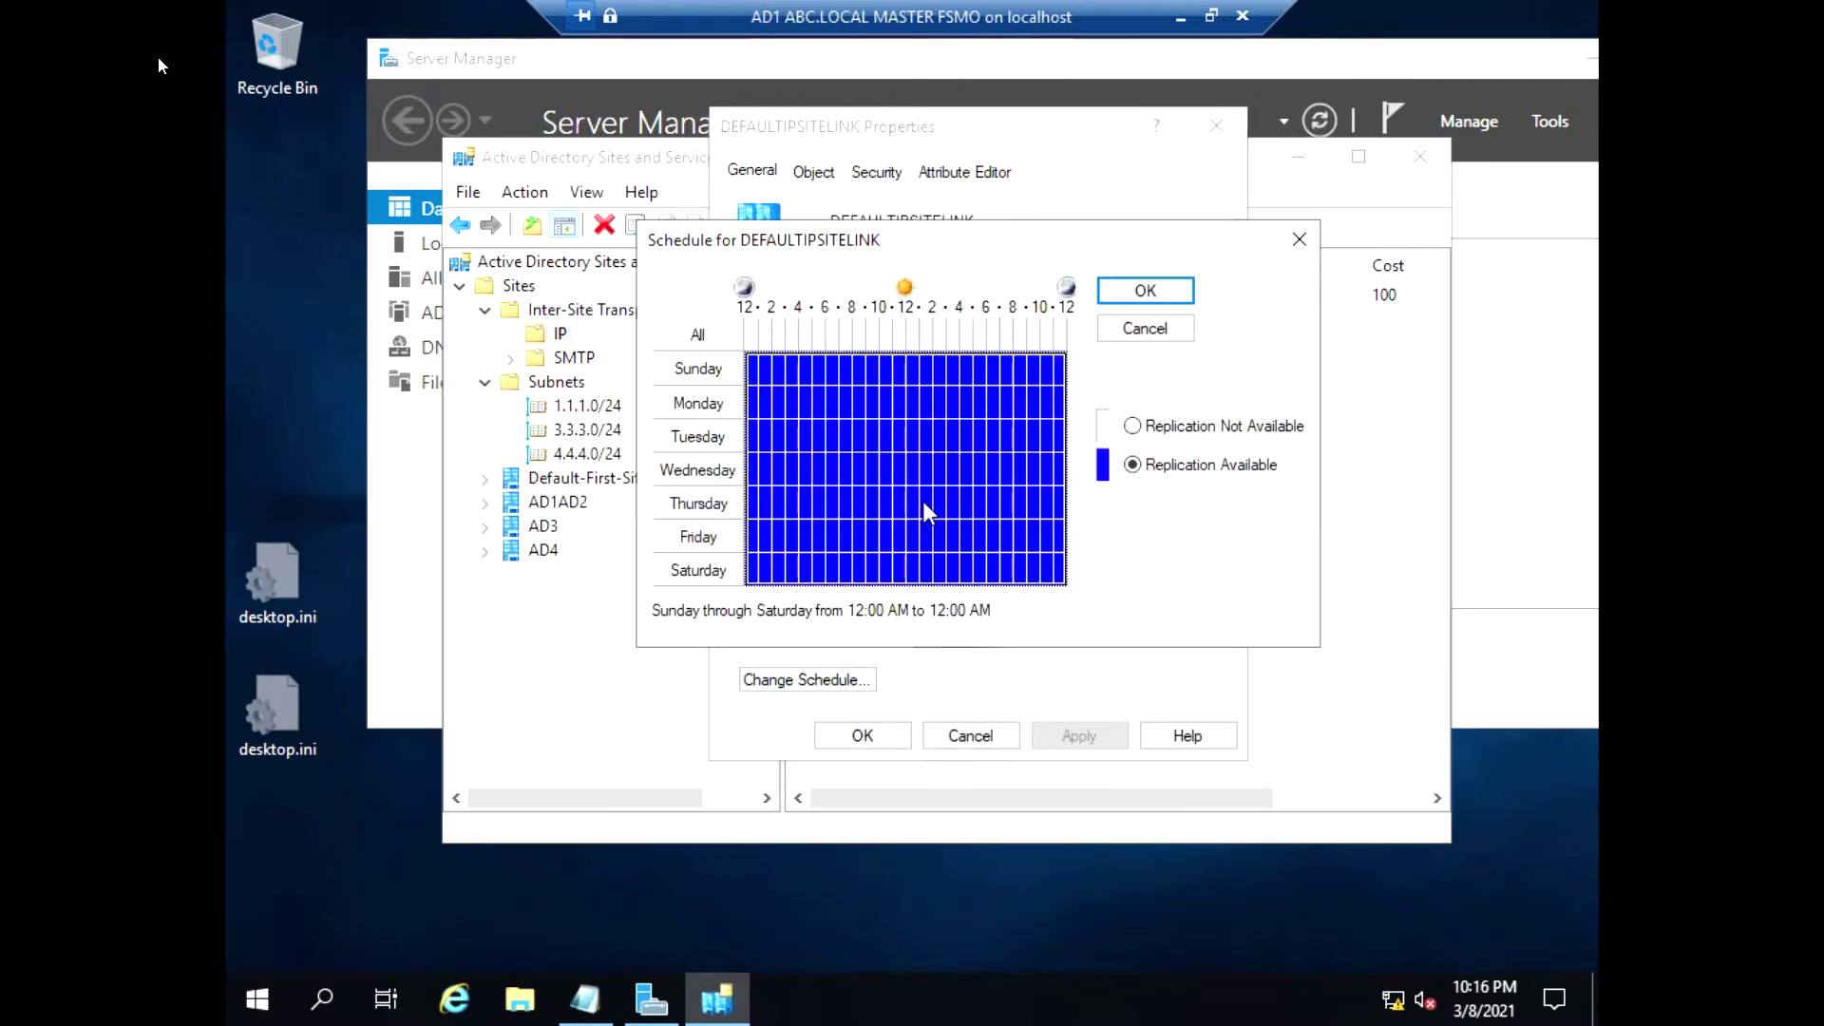
pyautogui.click(1145, 328)
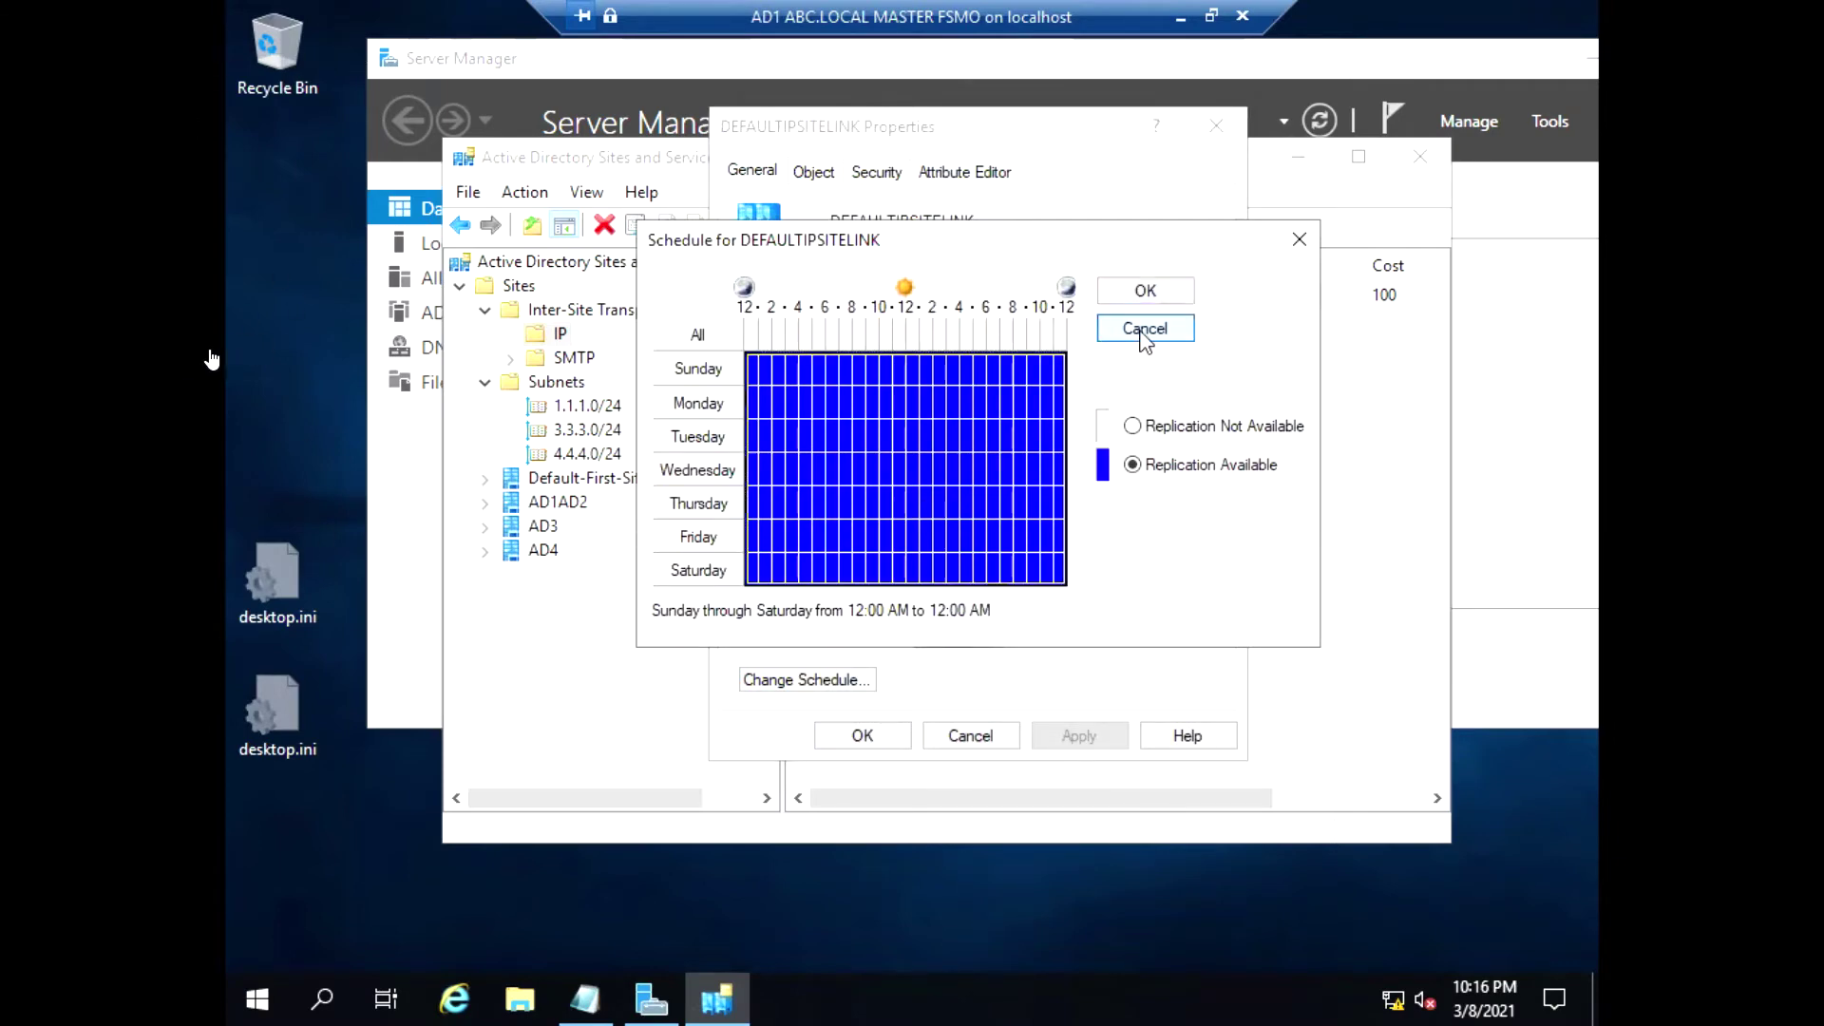
pyautogui.click(1012, 739)
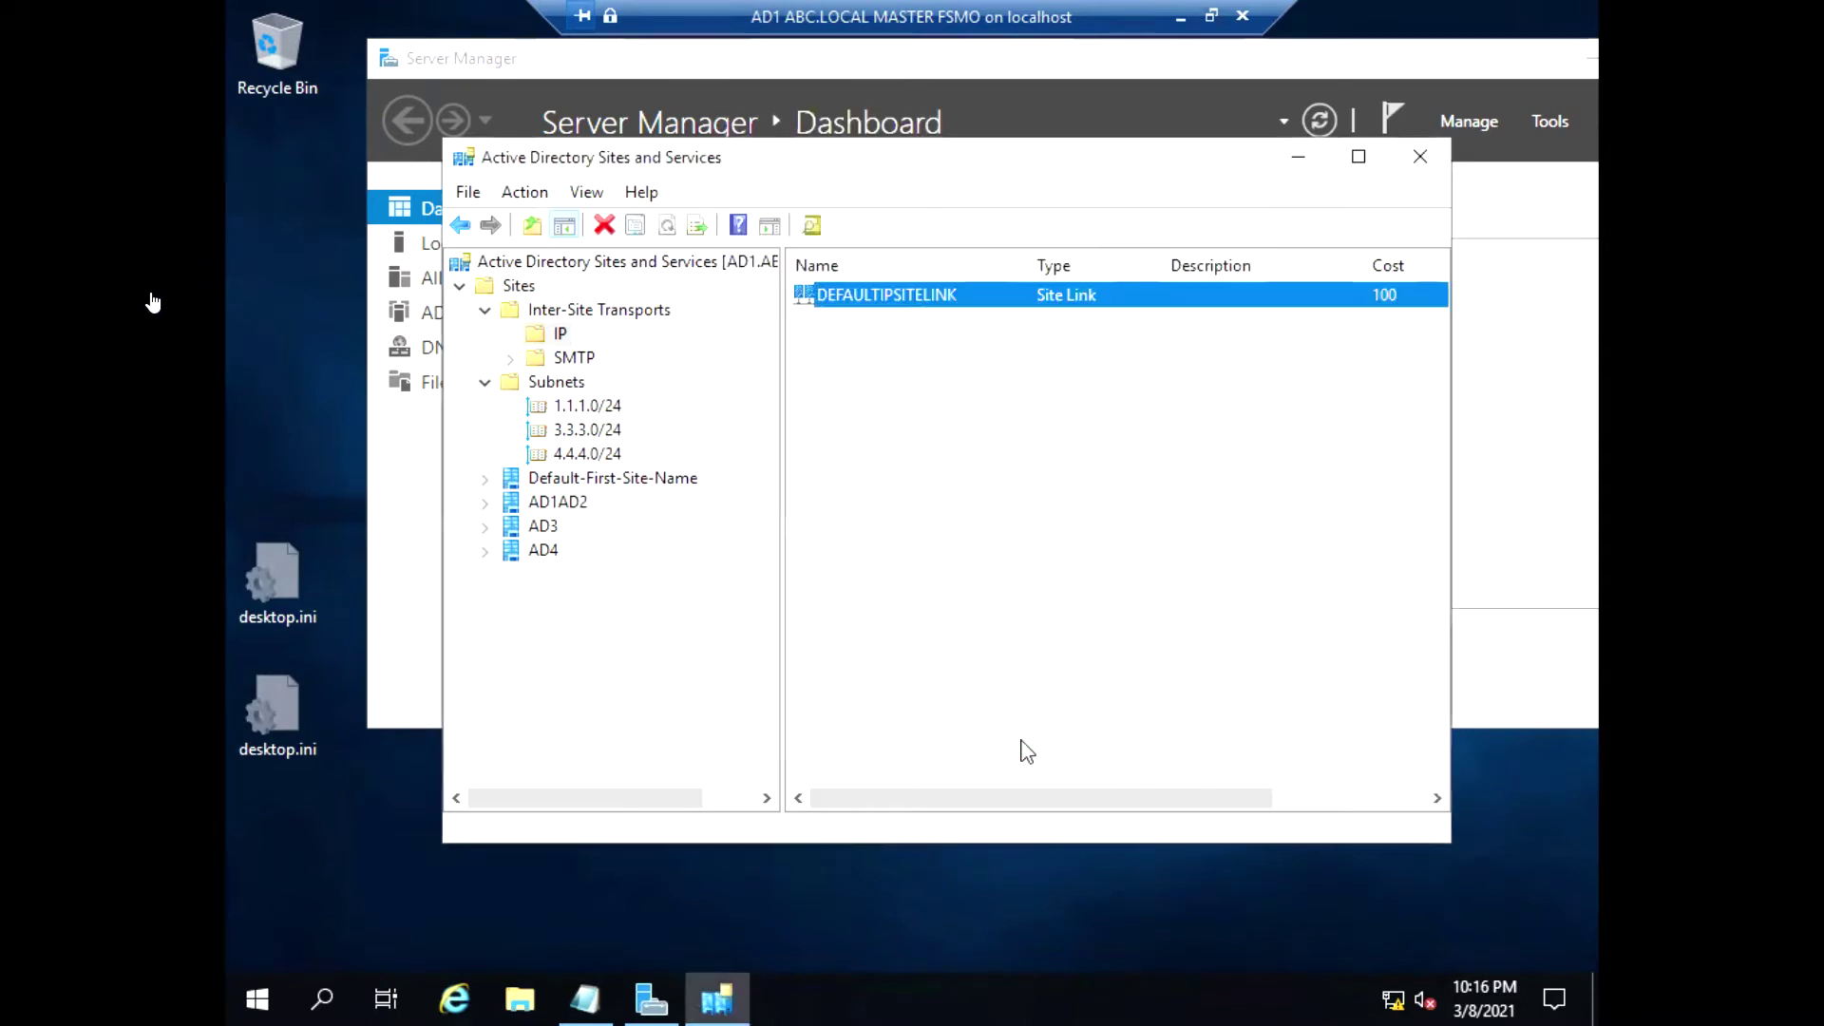
# Reopen DEFAULTIPSITELINK properties and review its schedule and member sites AD1AD2 and AD3
pyautogui.rightClick(908, 299)
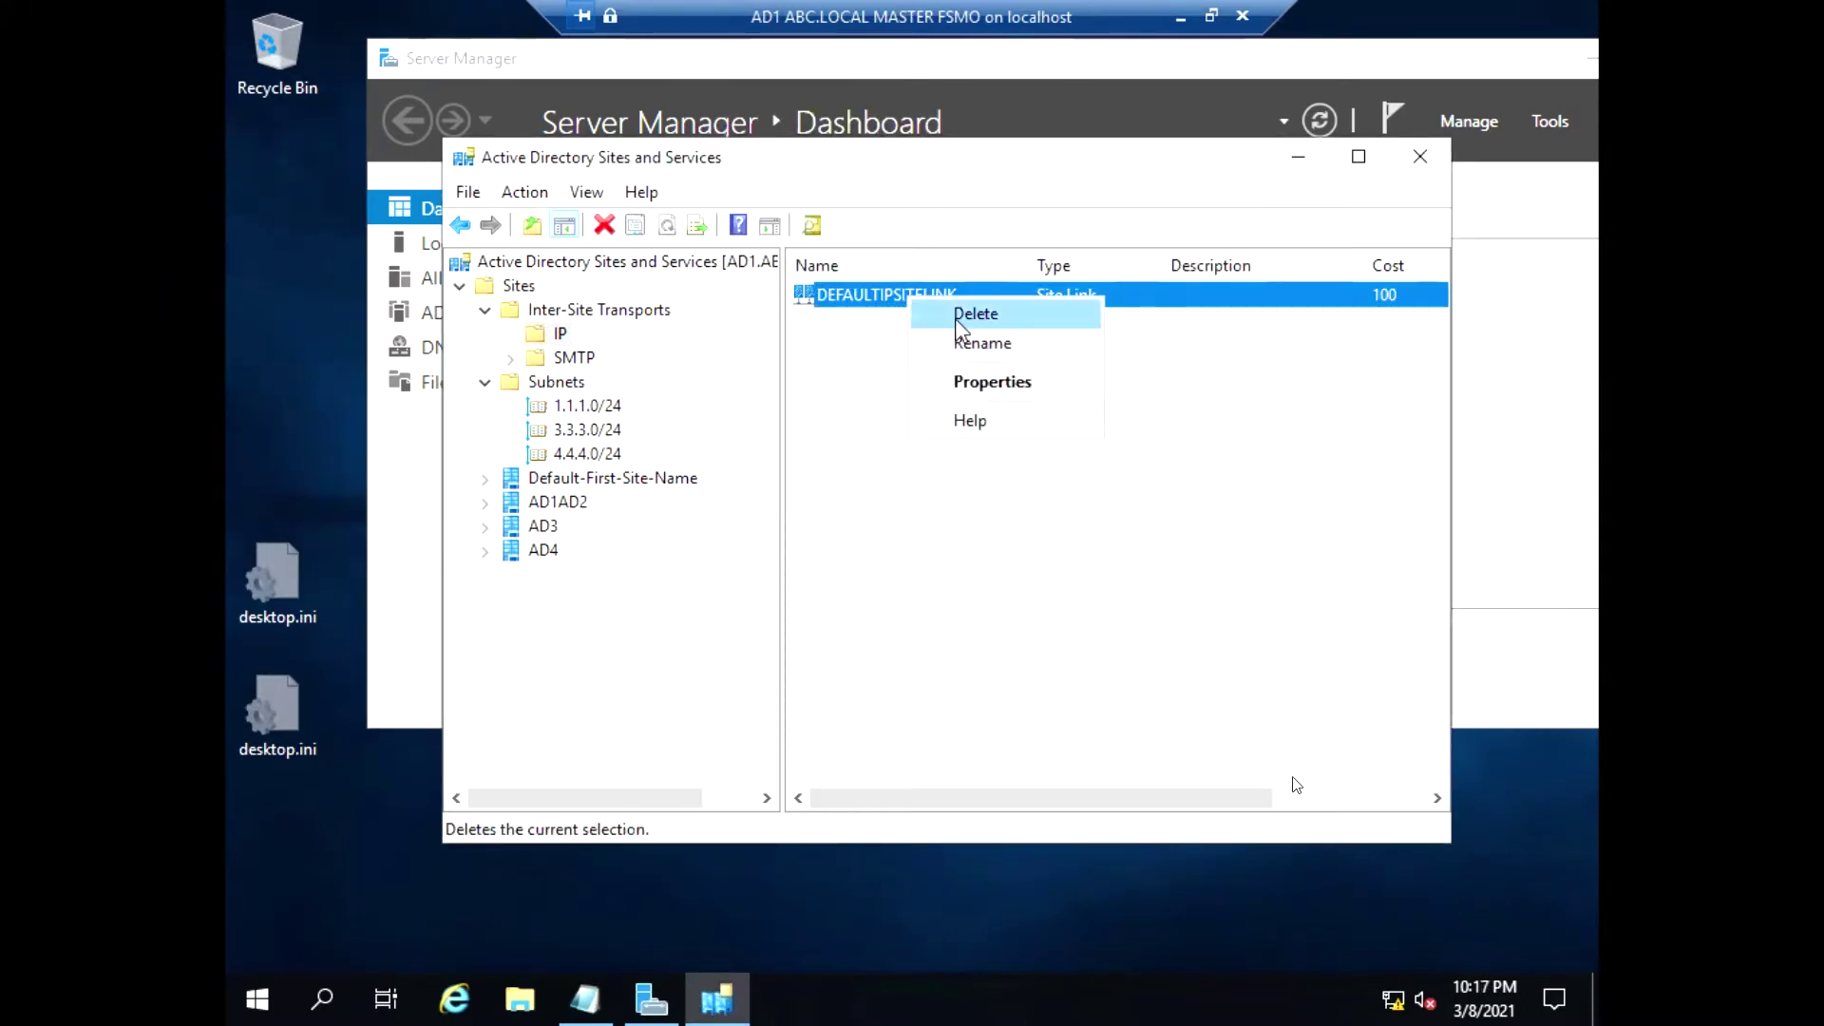
pyautogui.click(985, 399)
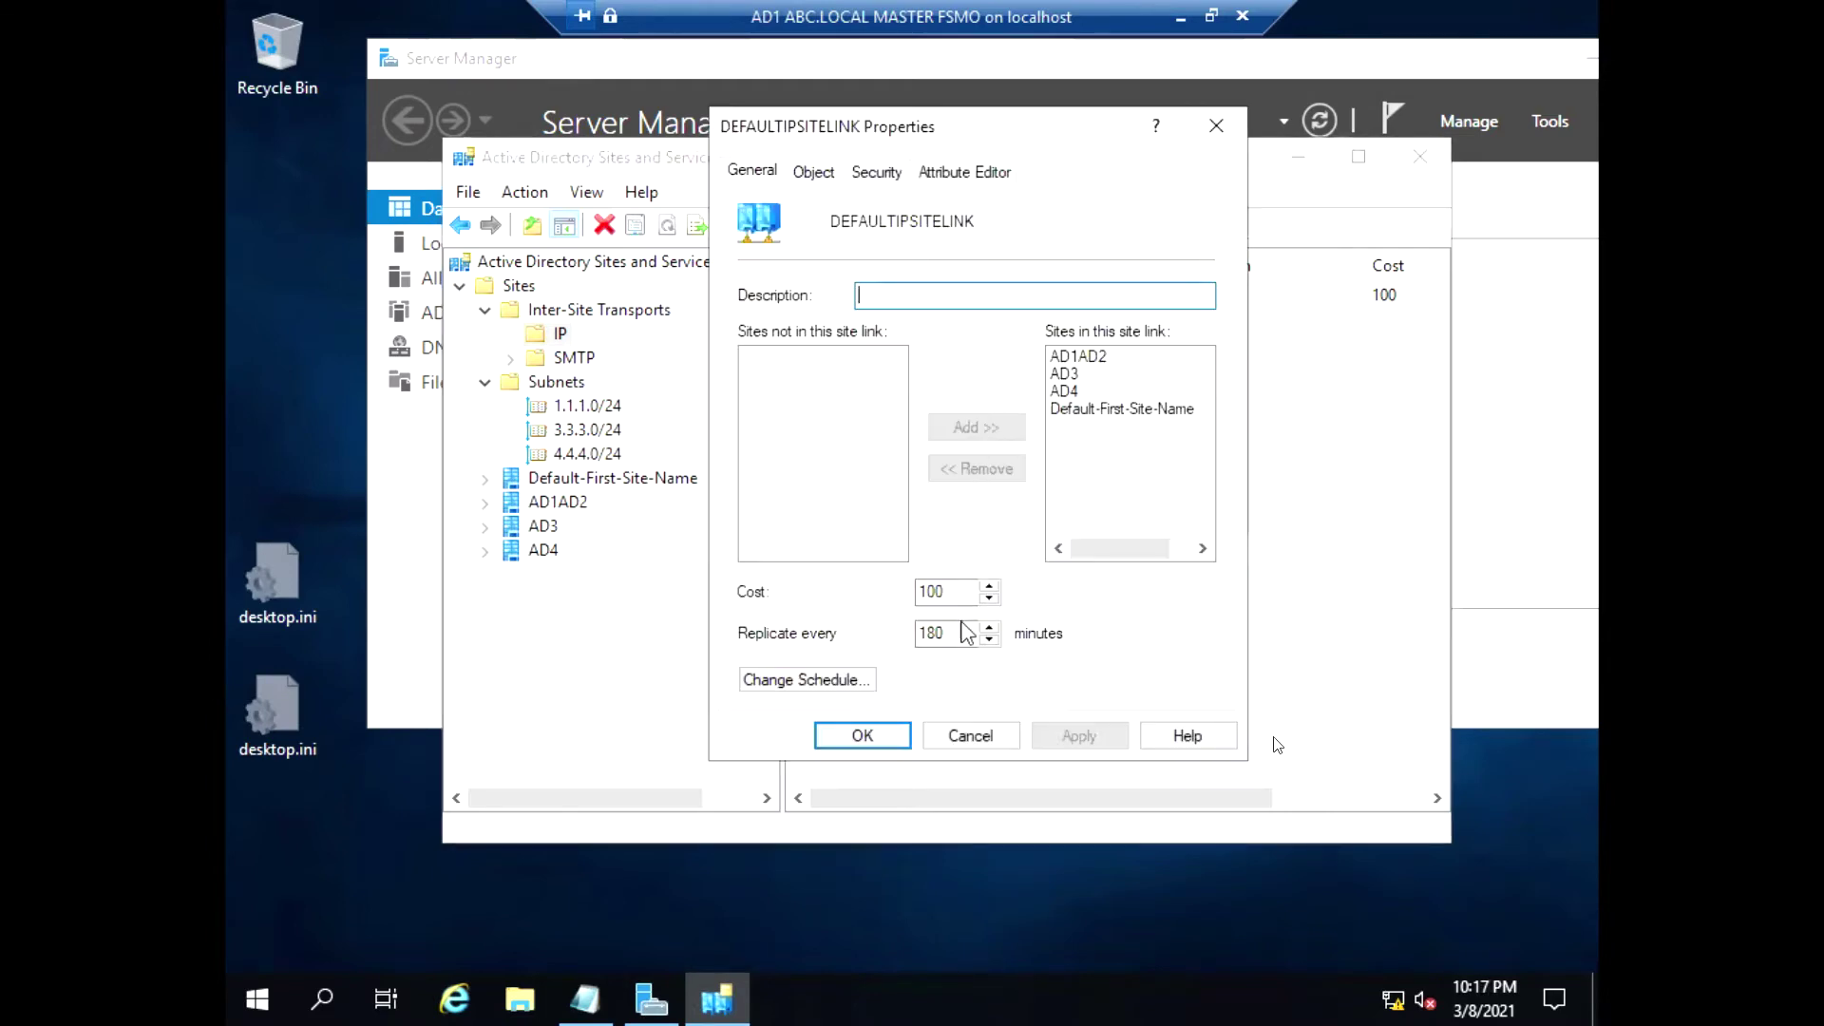
pyautogui.click(825, 680)
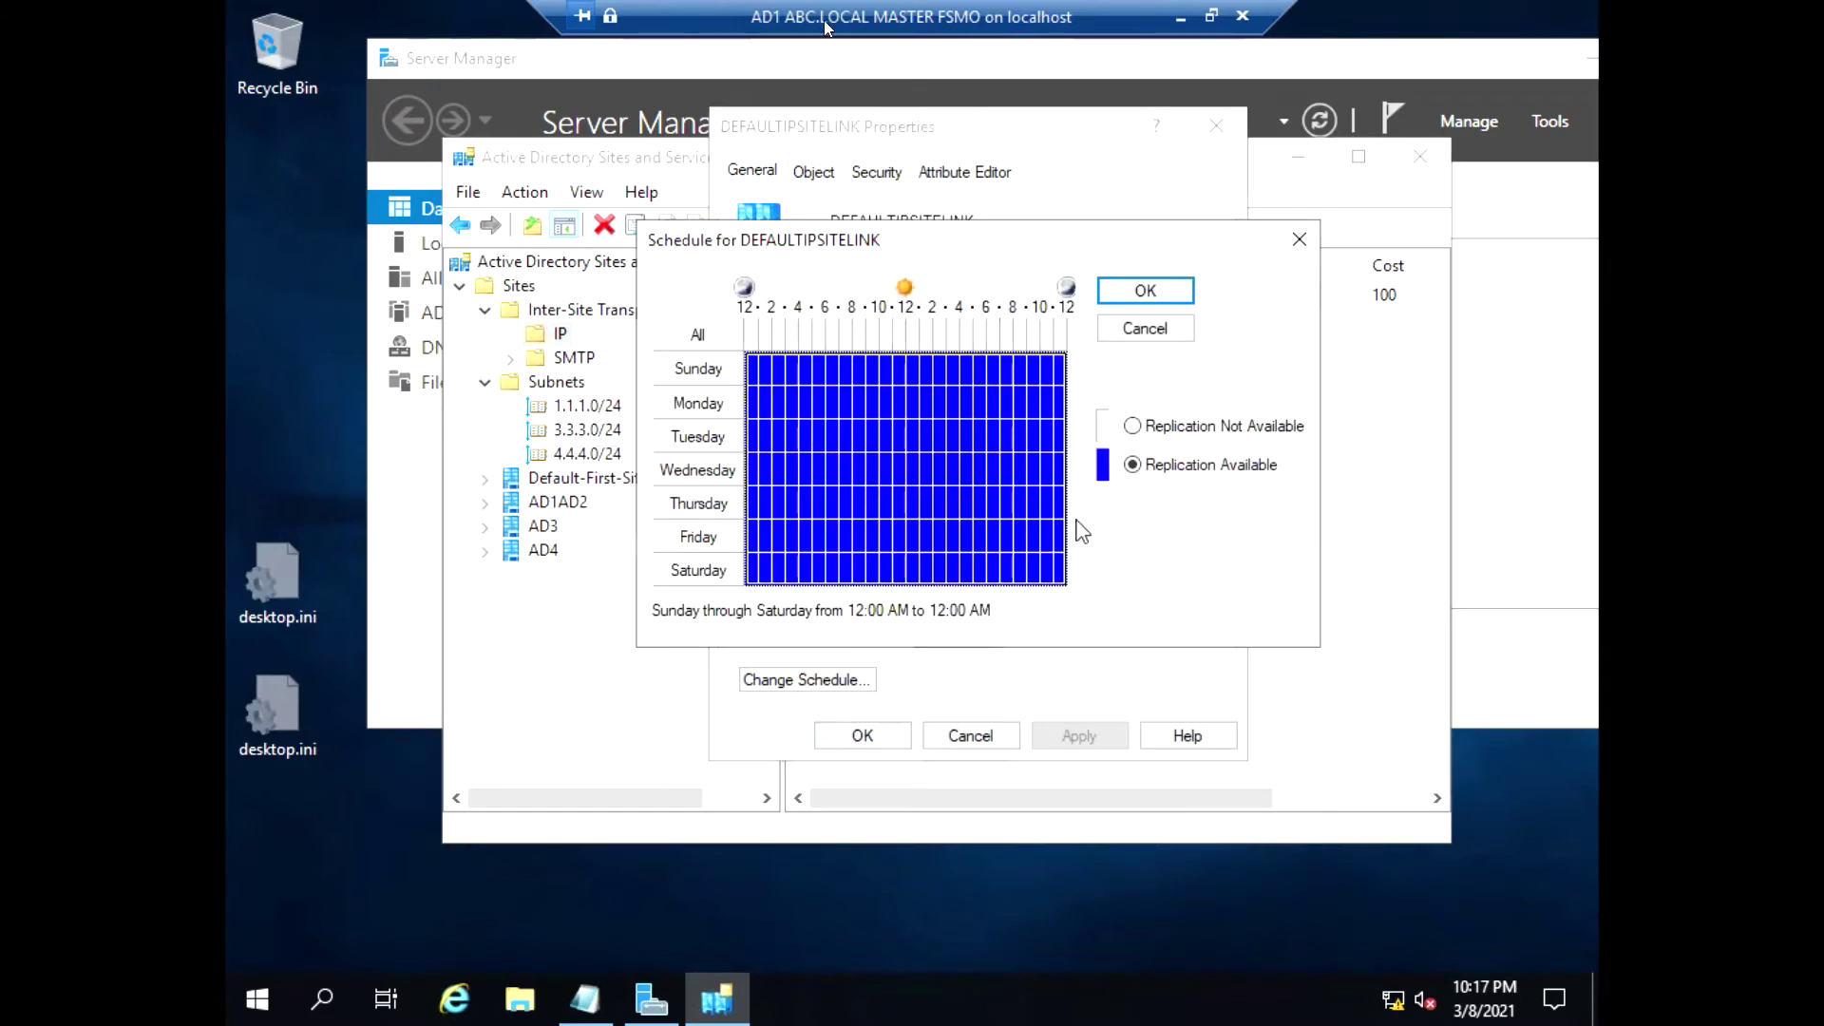
pyautogui.click(1145, 289)
pyautogui.click(1096, 358)
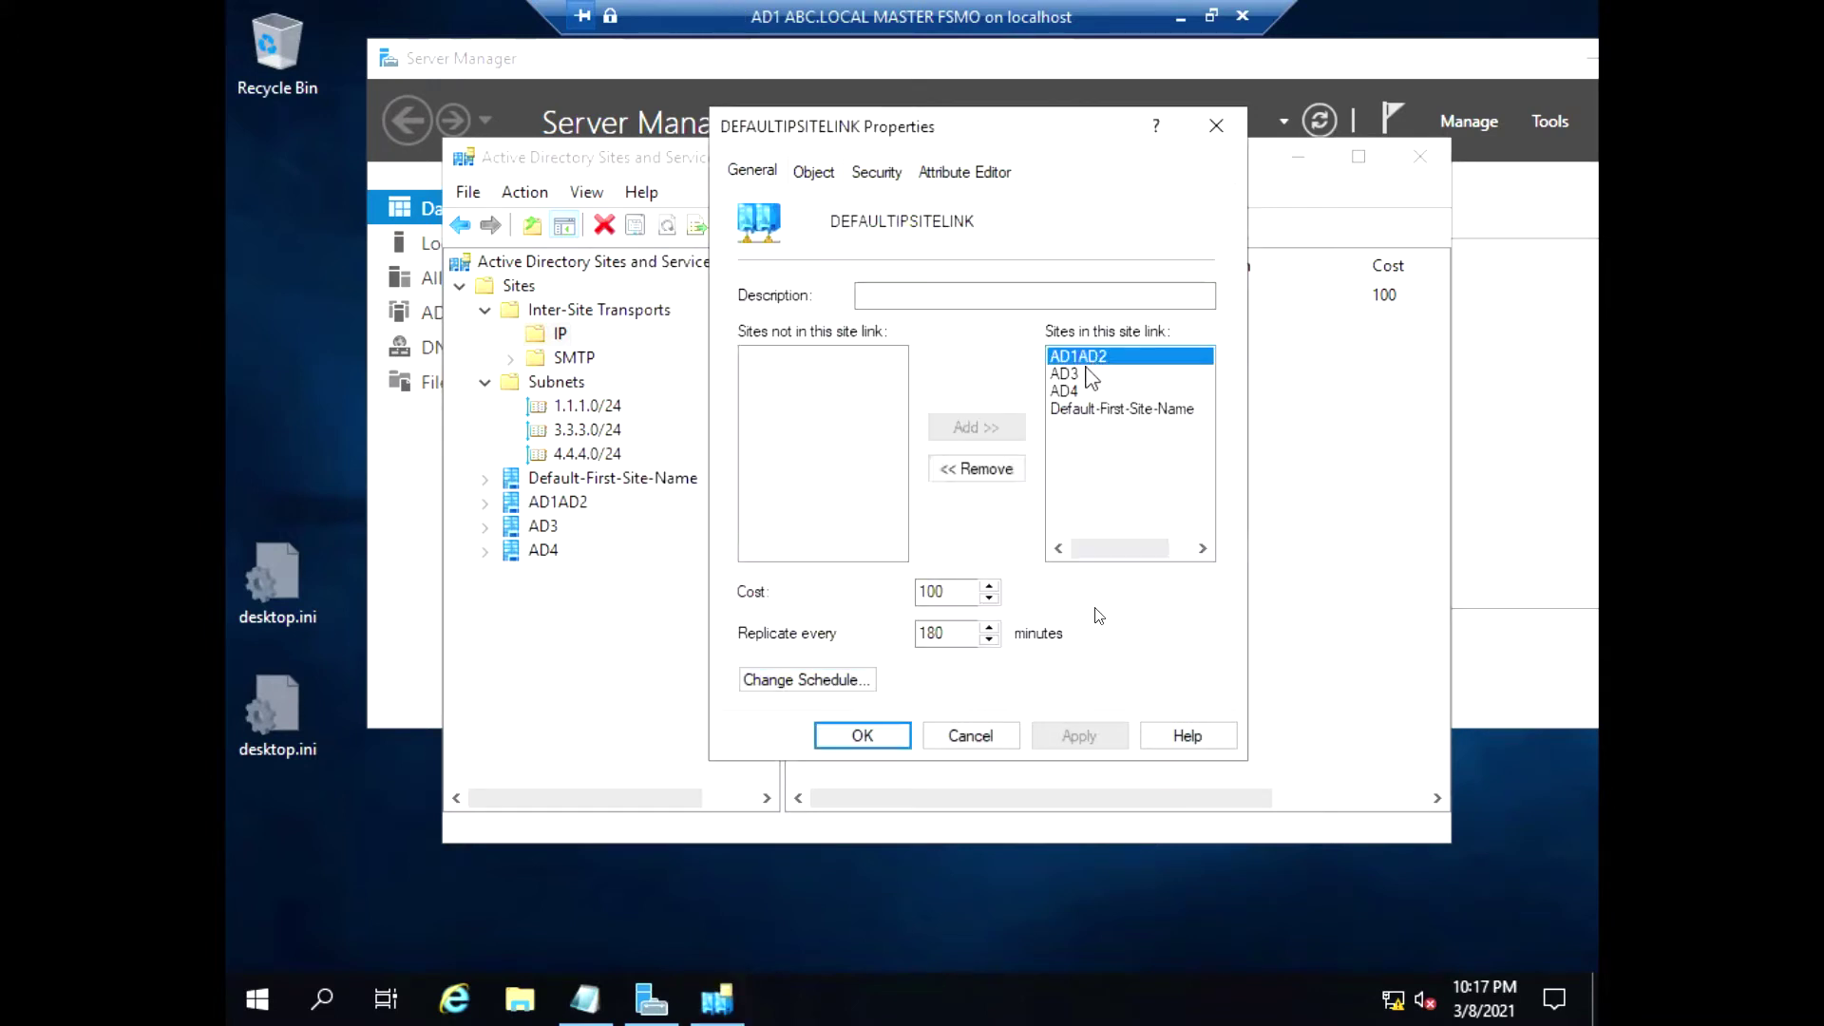
pyautogui.click(1085, 374)
pyautogui.click(1078, 390)
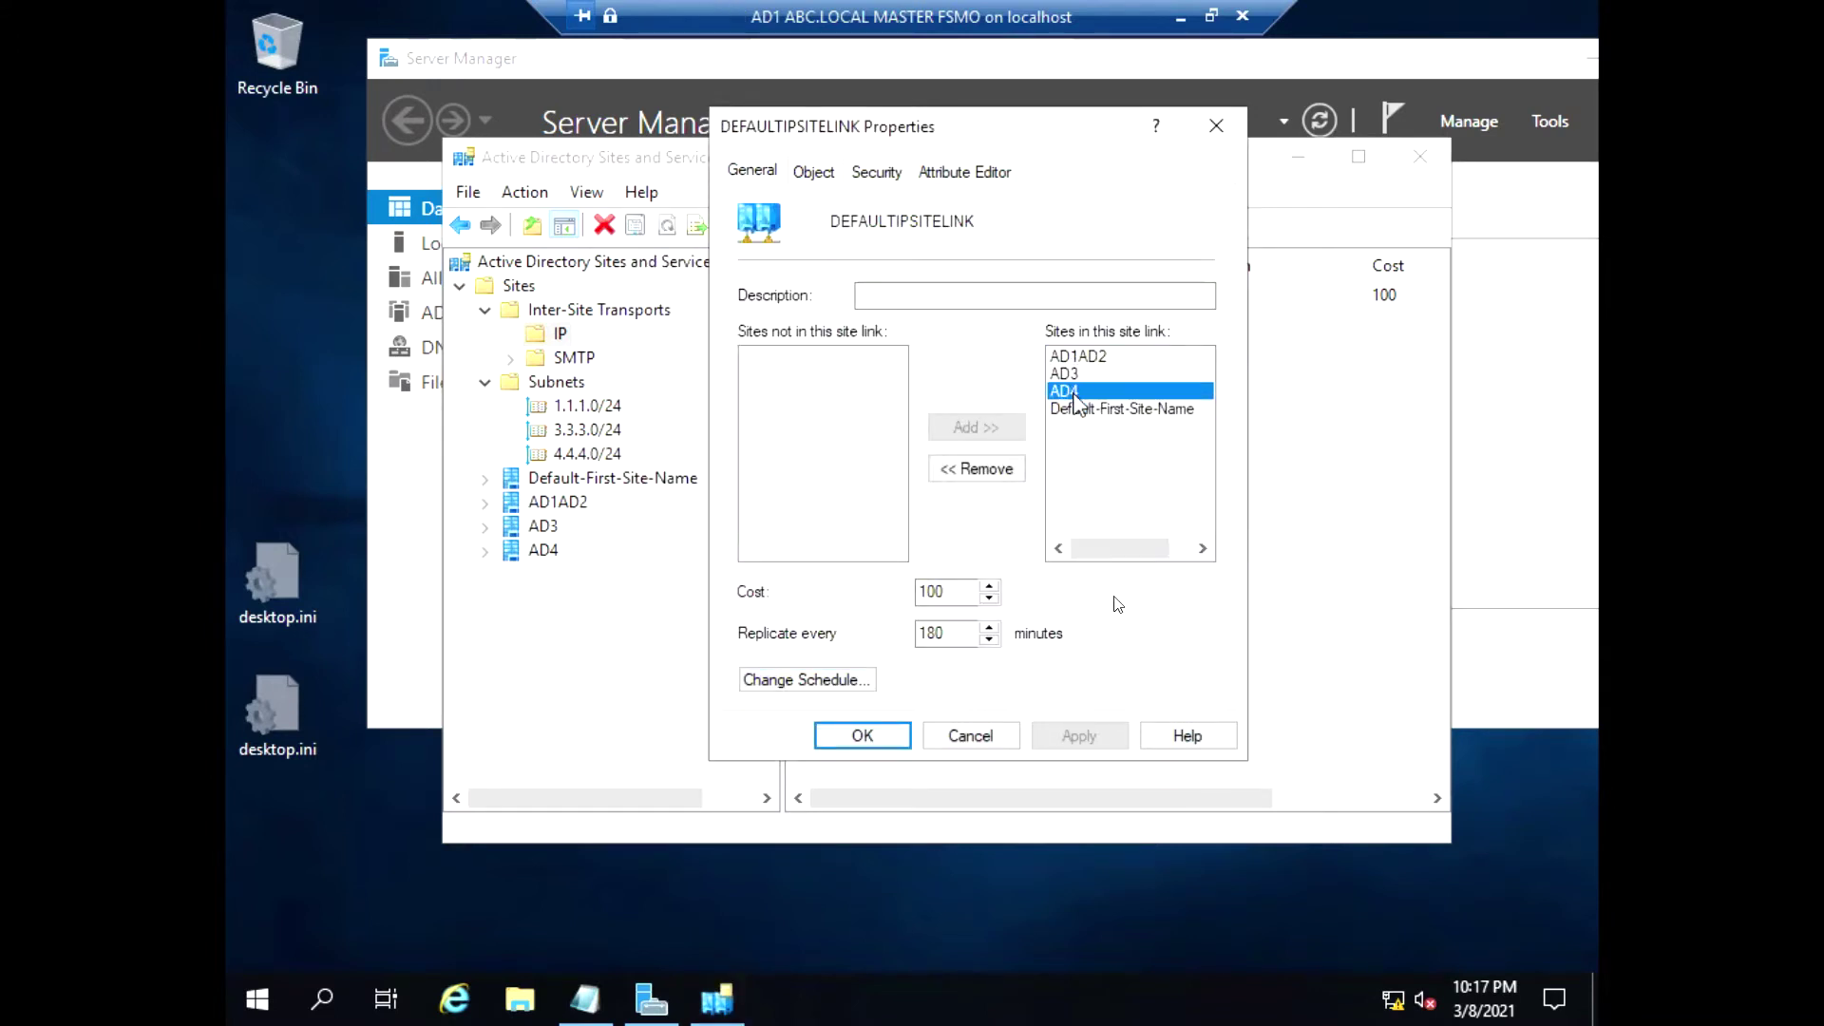
pyautogui.click(1073, 375)
pyautogui.click(1074, 357)
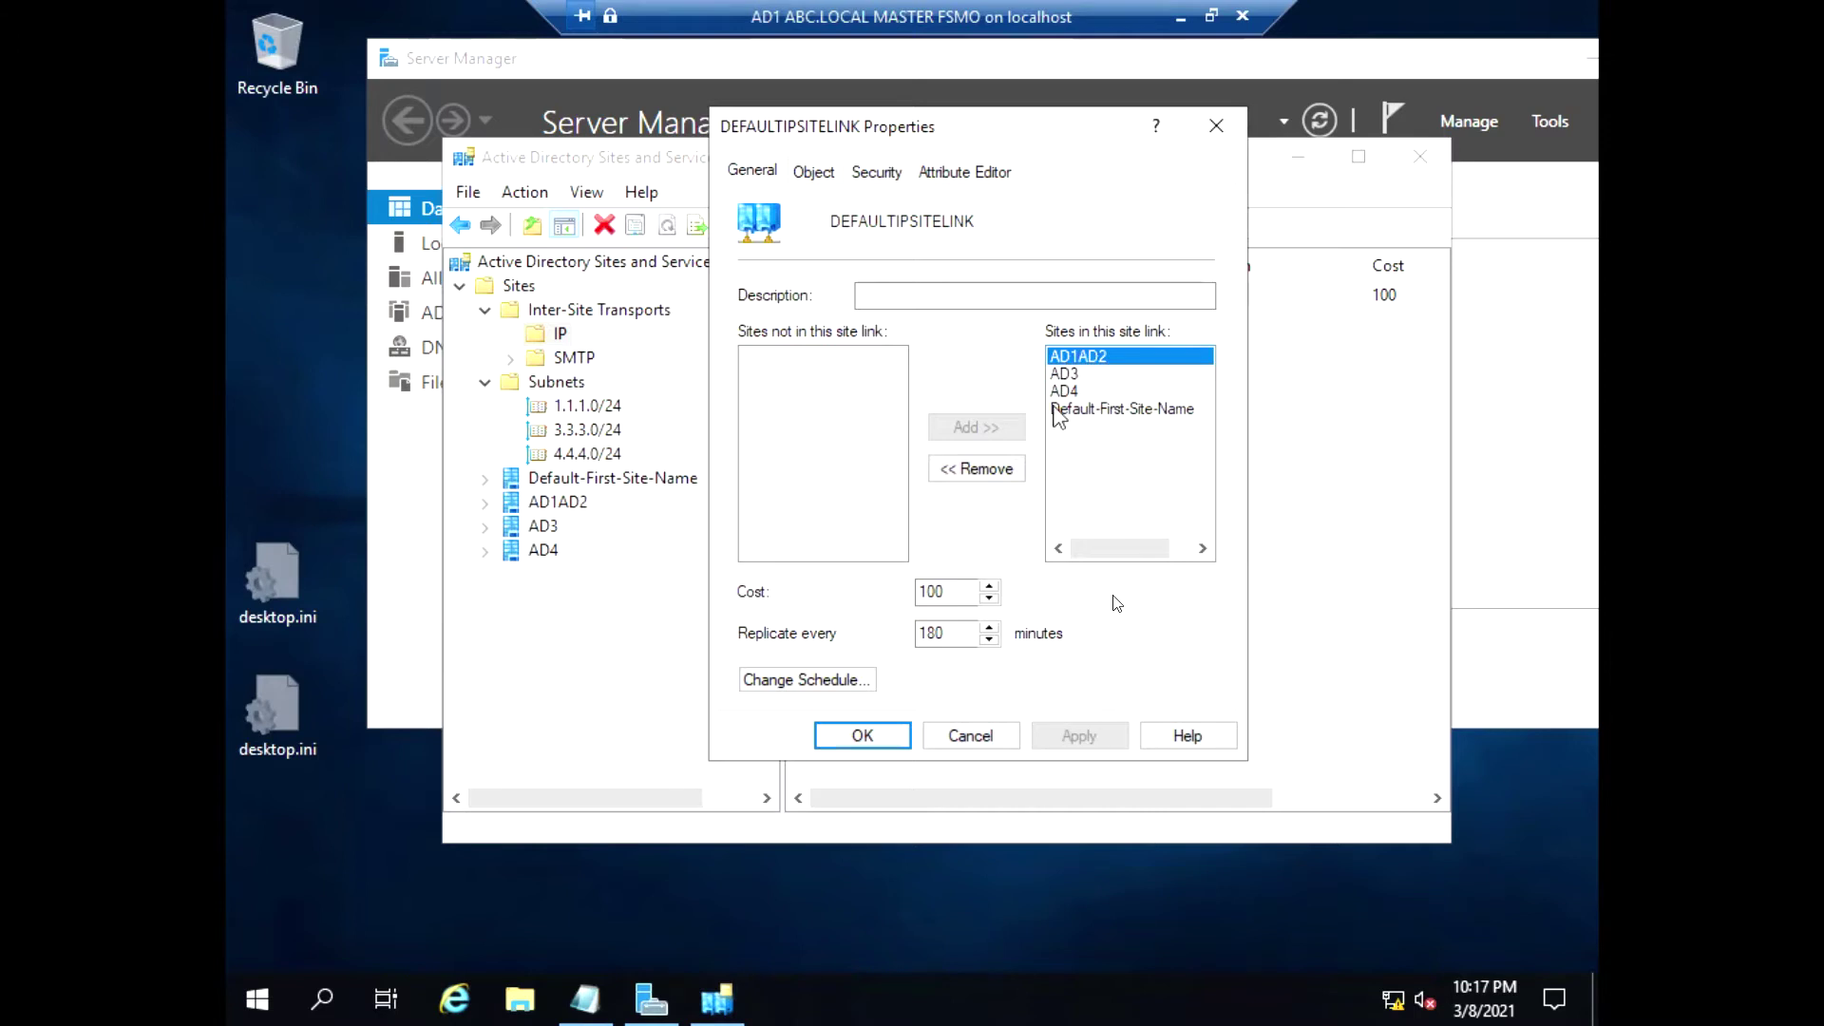
# Mark the DEFAULTIPSITELINK schedule replication not available all week, then apply and close
pyautogui.click(857, 682)
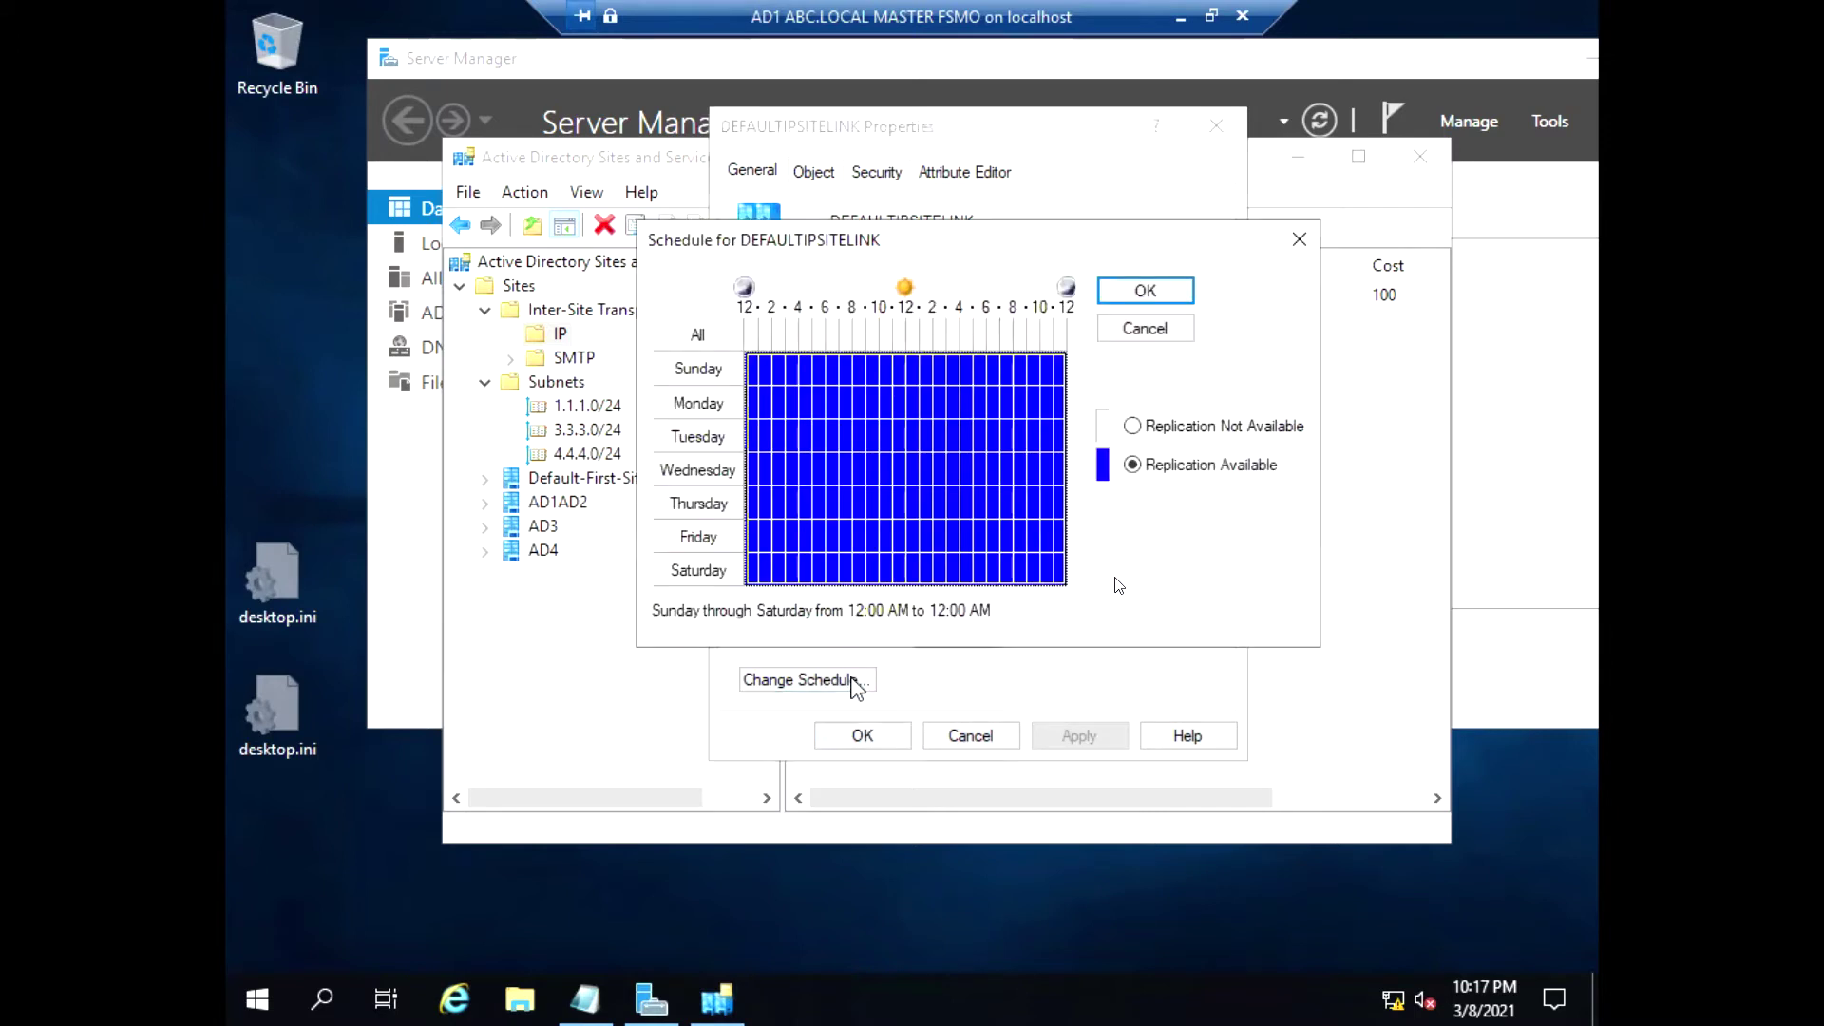
pyautogui.click(1131, 426)
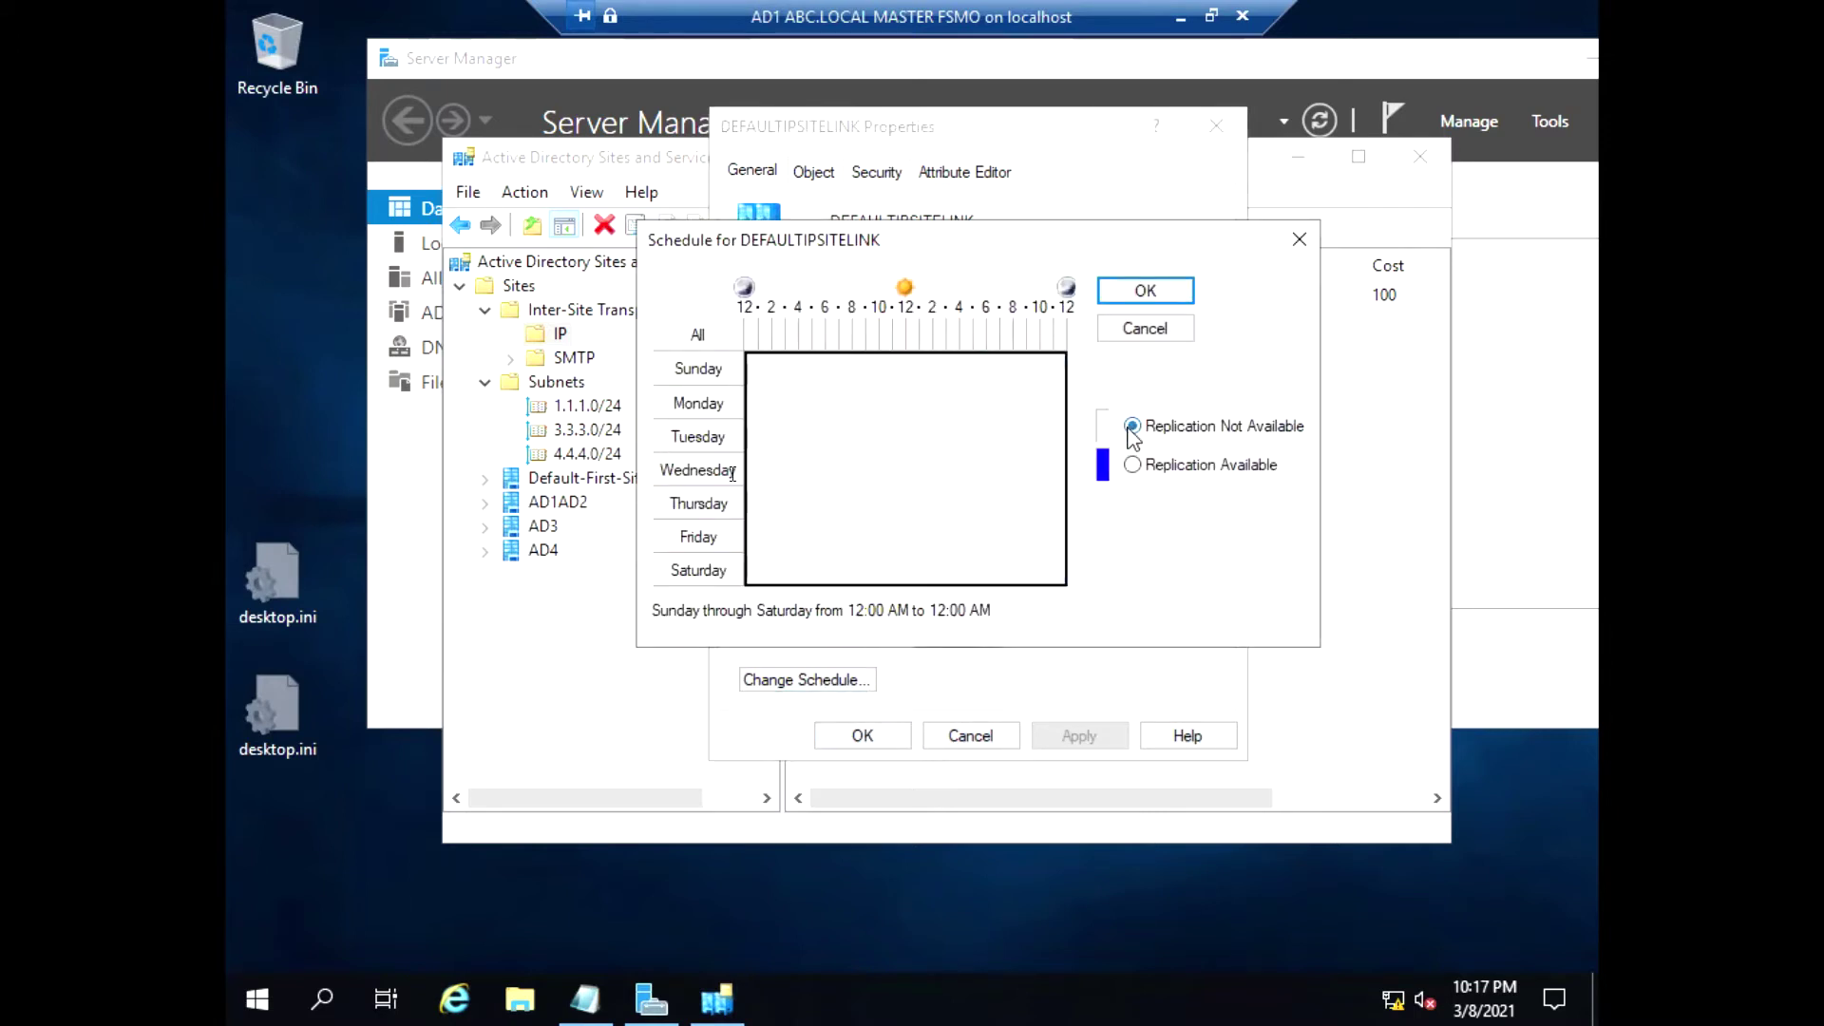
pyautogui.click(1146, 291)
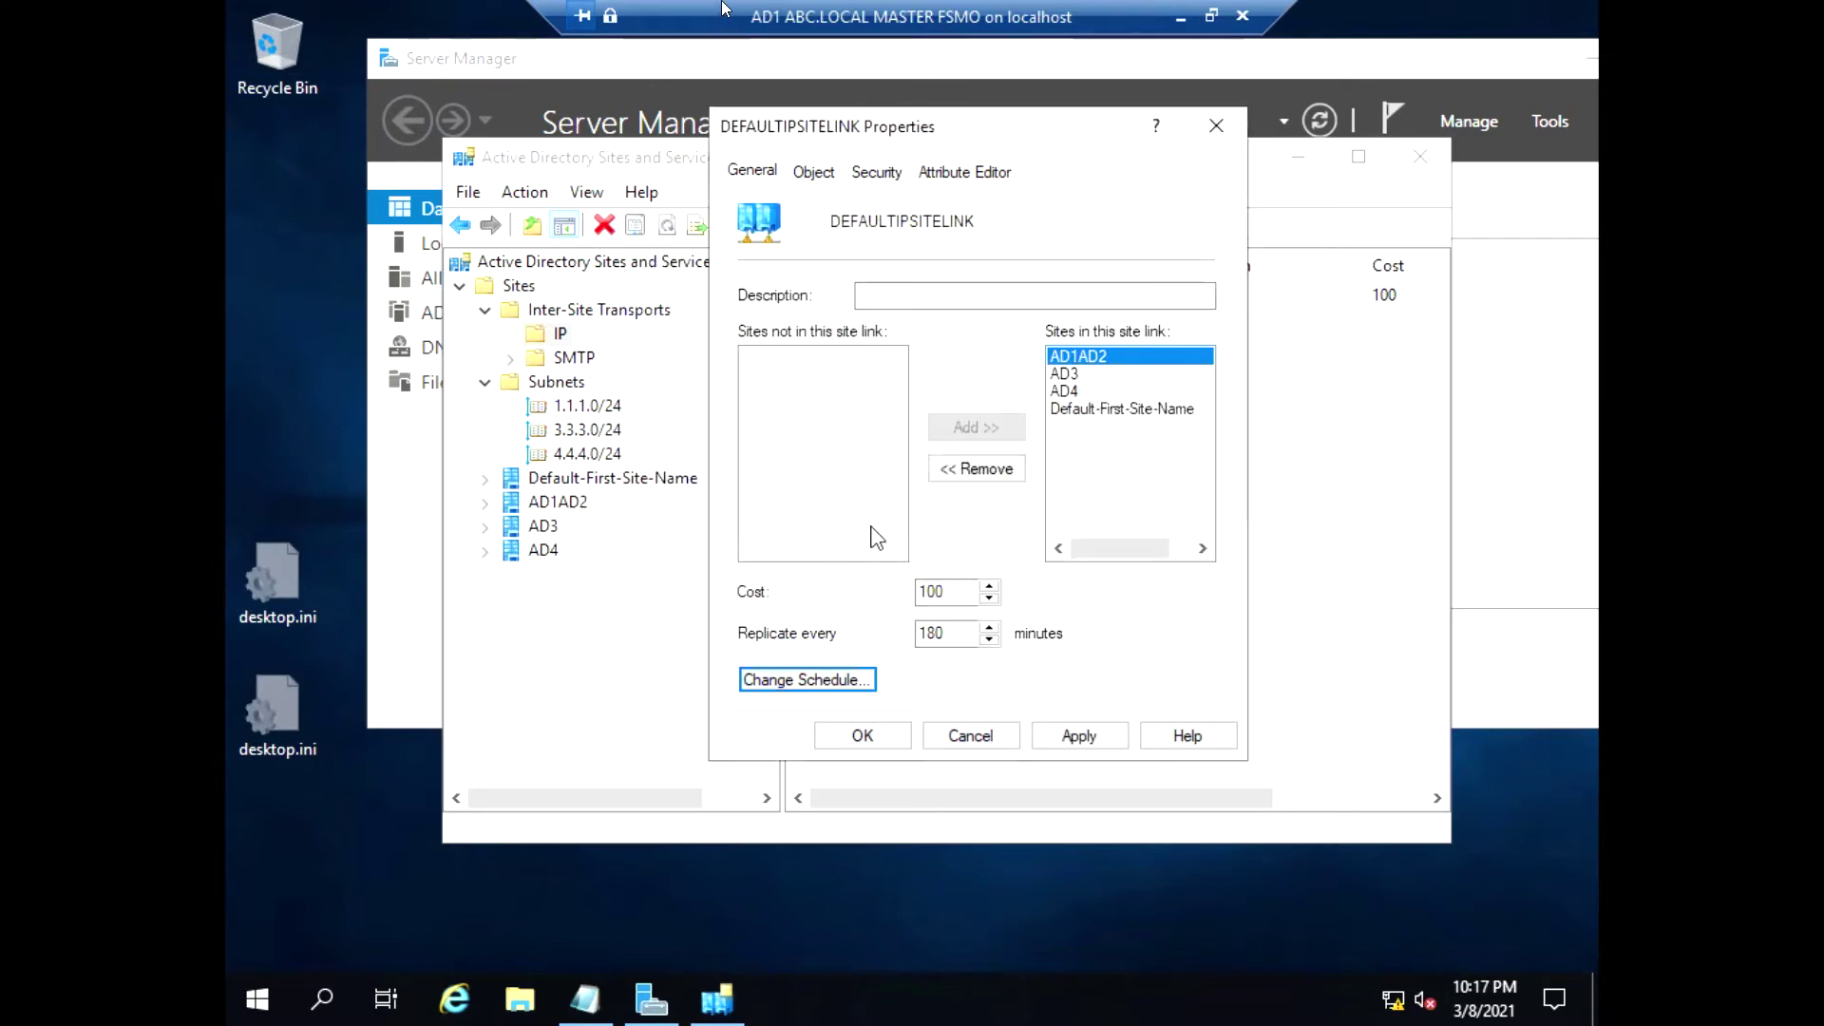
pyautogui.click(1080, 737)
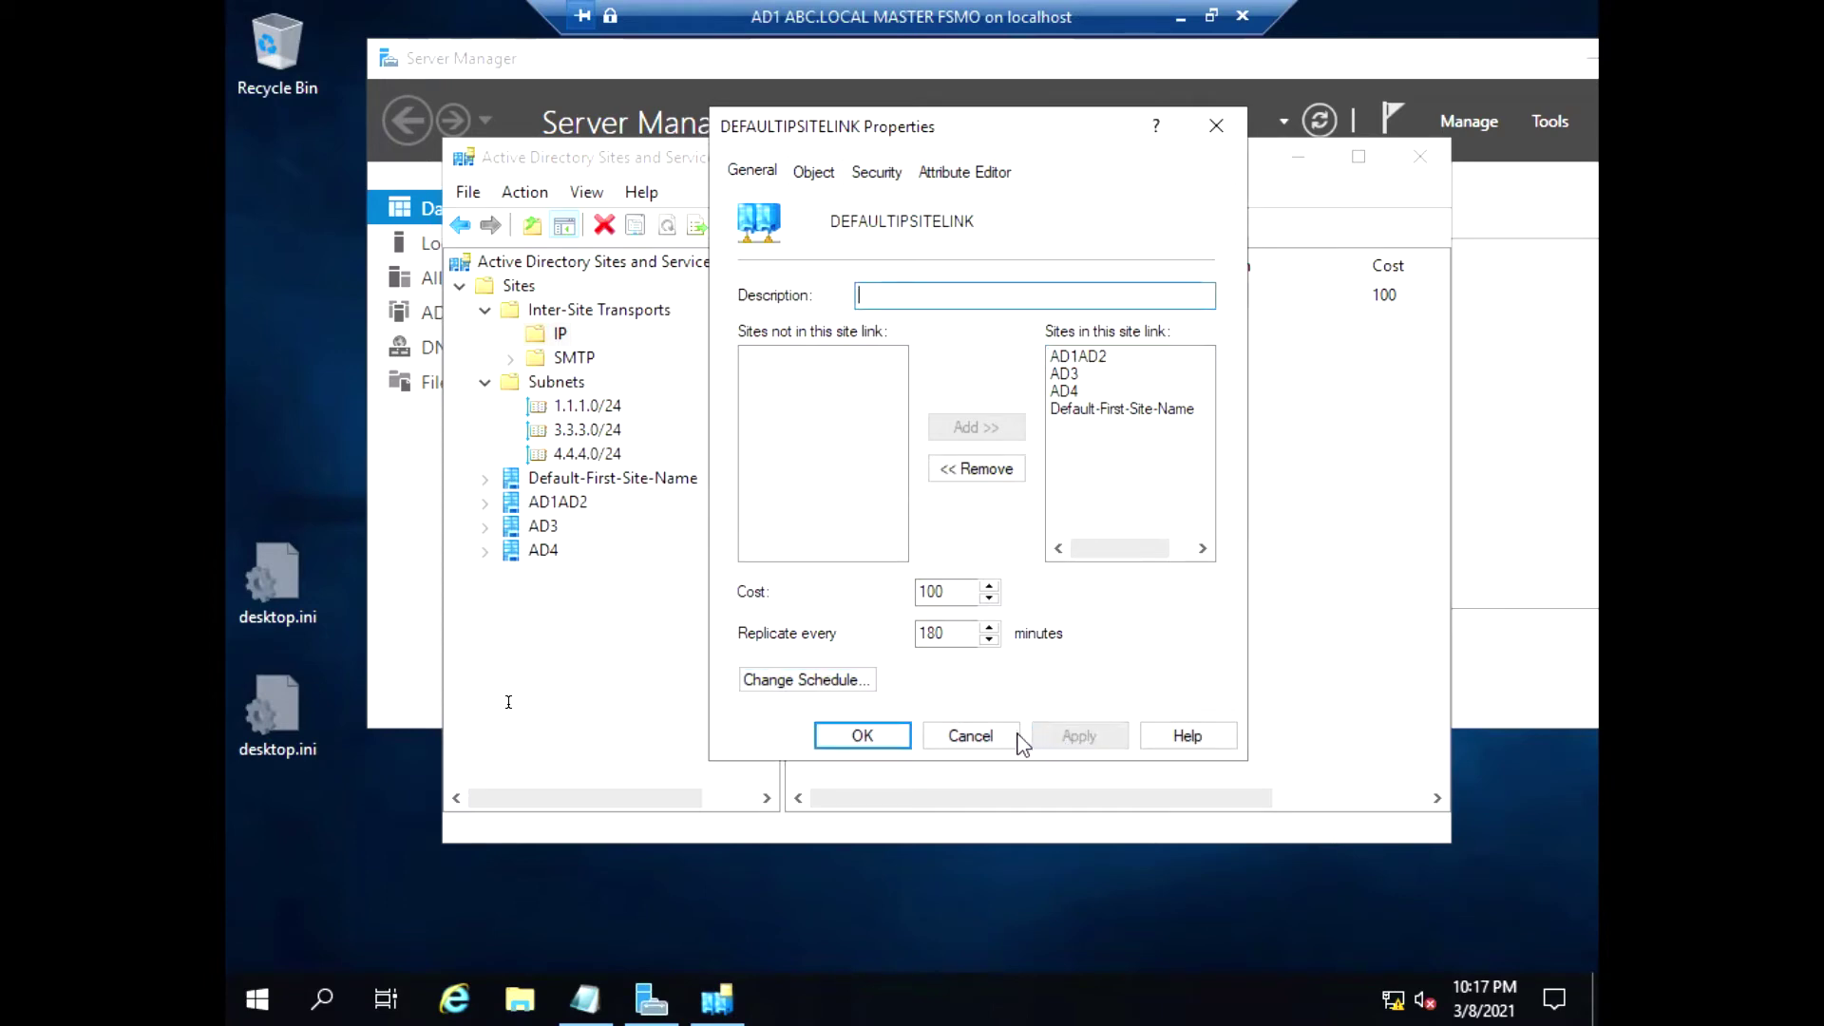
pyautogui.click(862, 736)
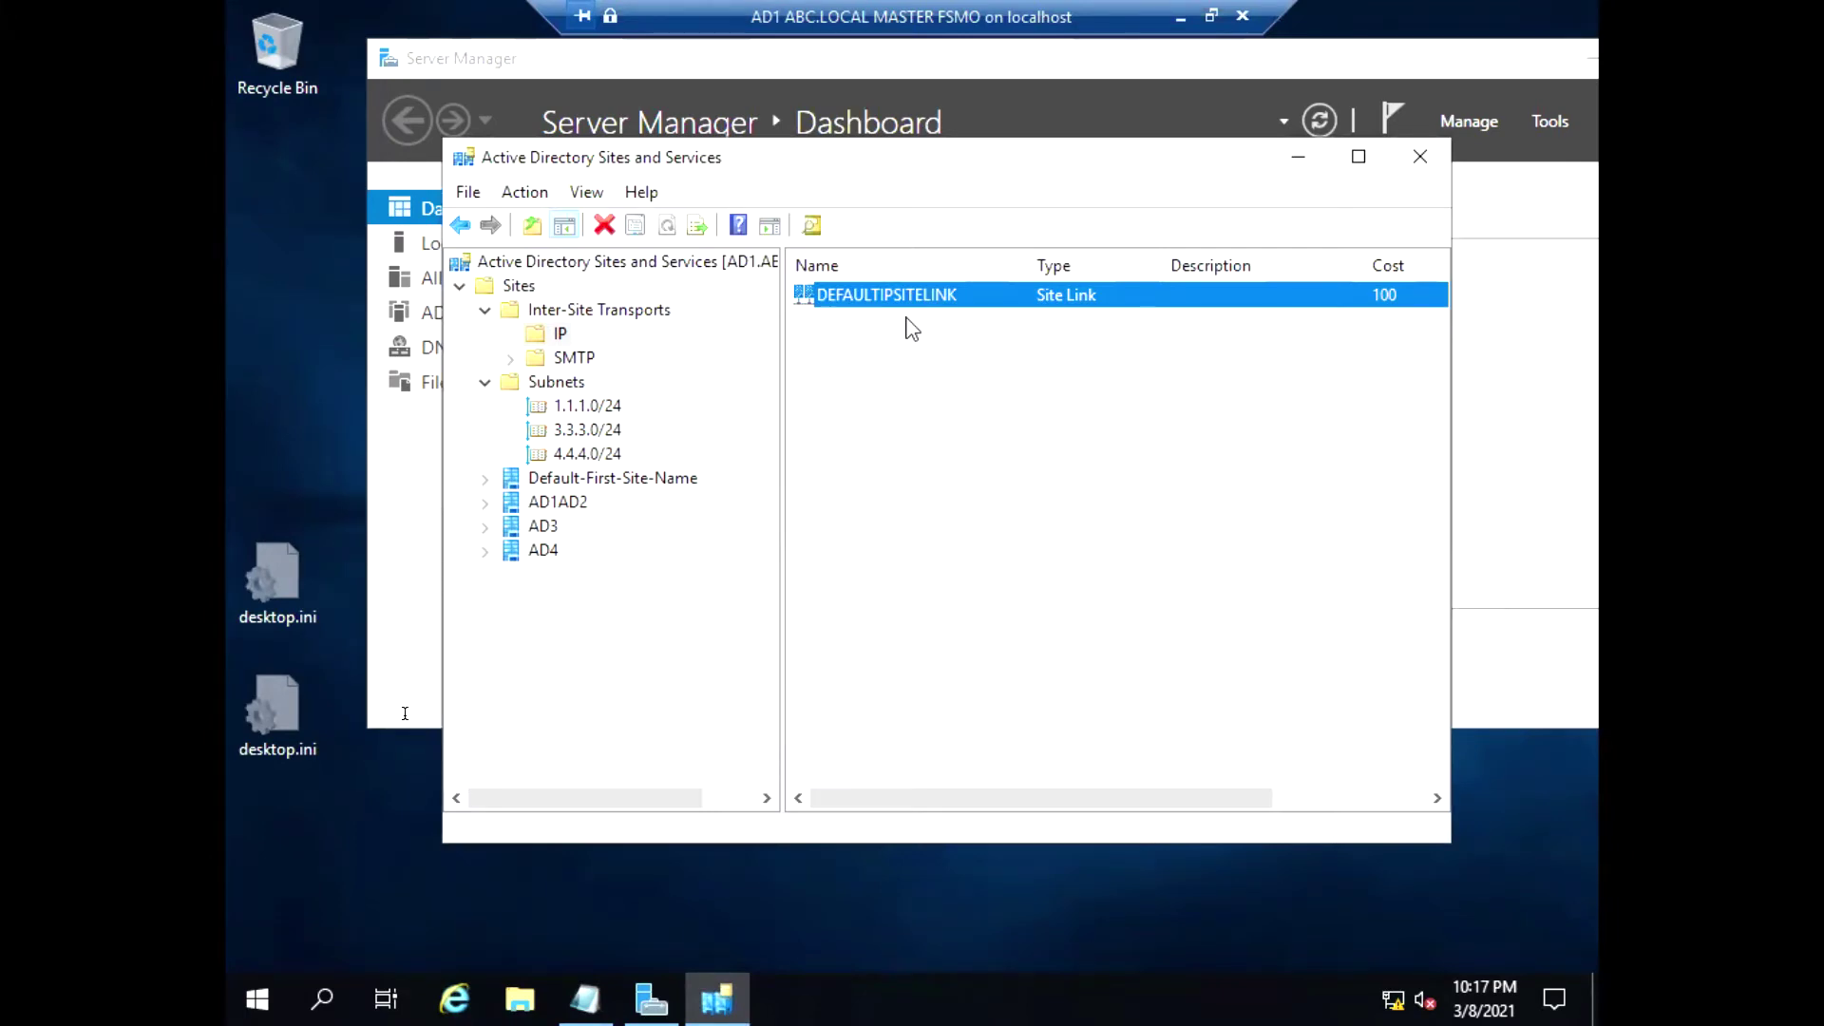
pyautogui.click(485, 502)
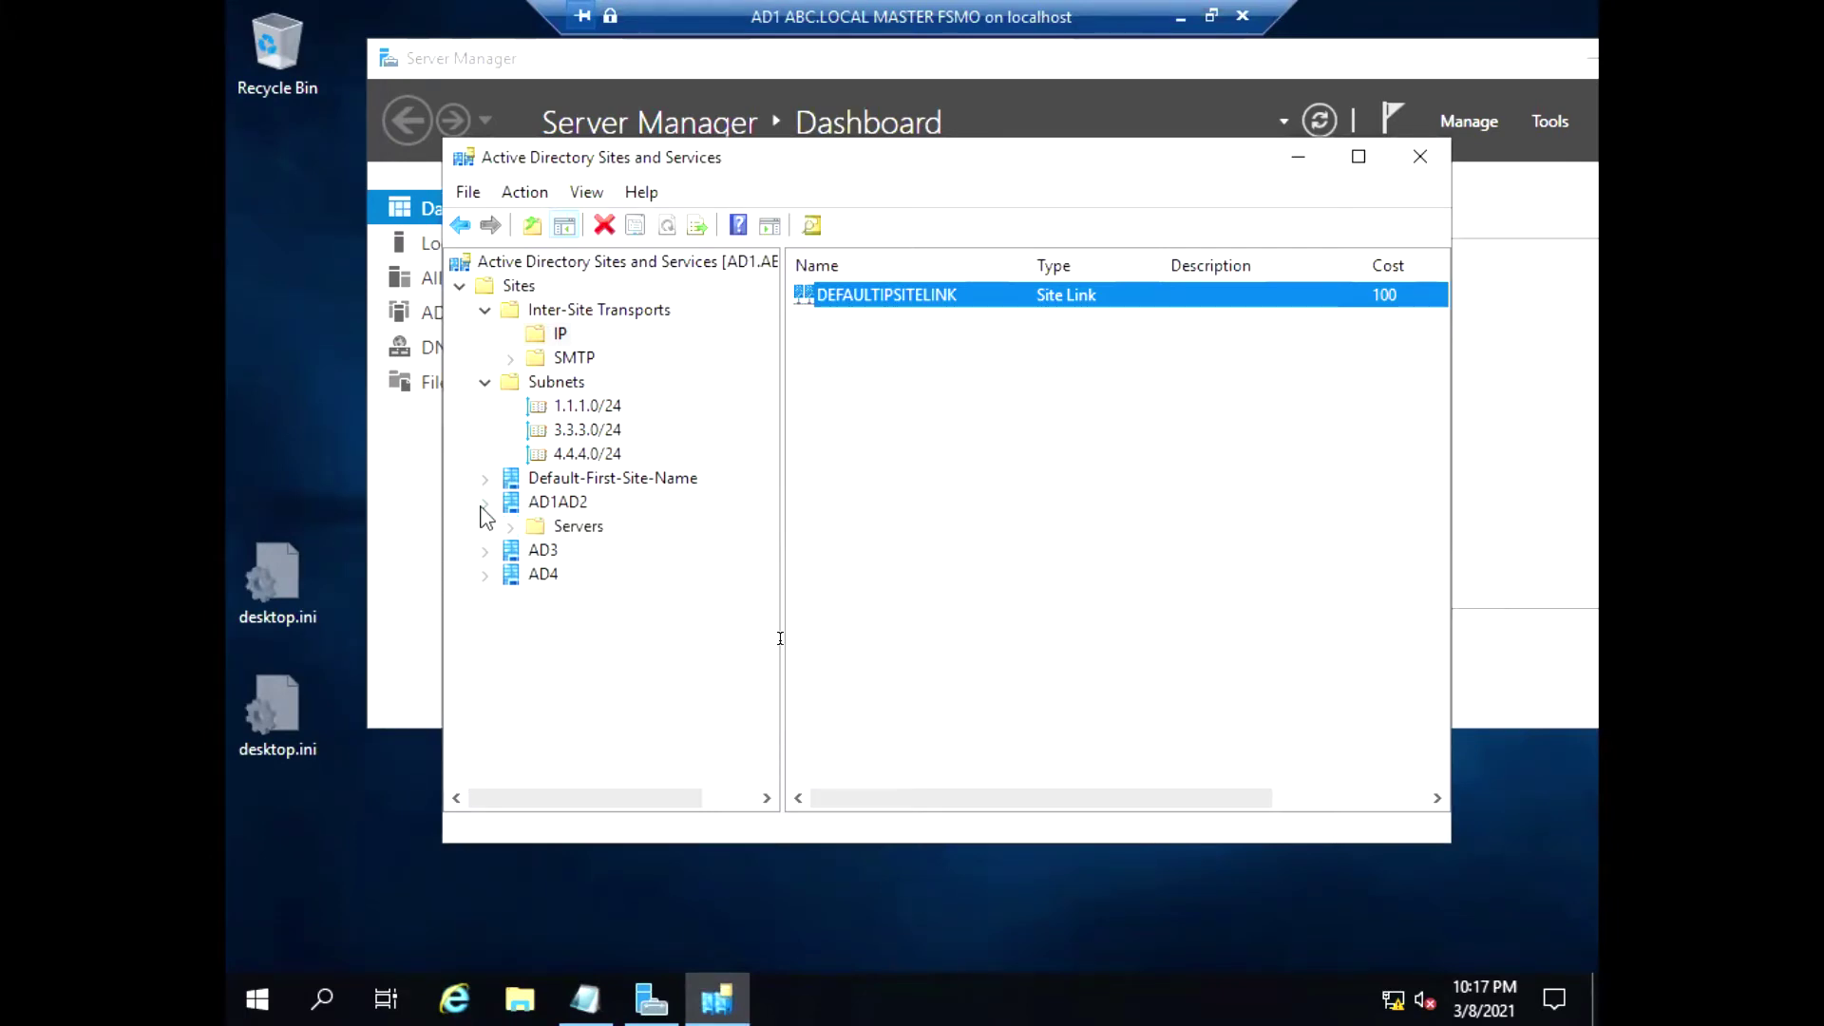
pyautogui.click(547, 527)
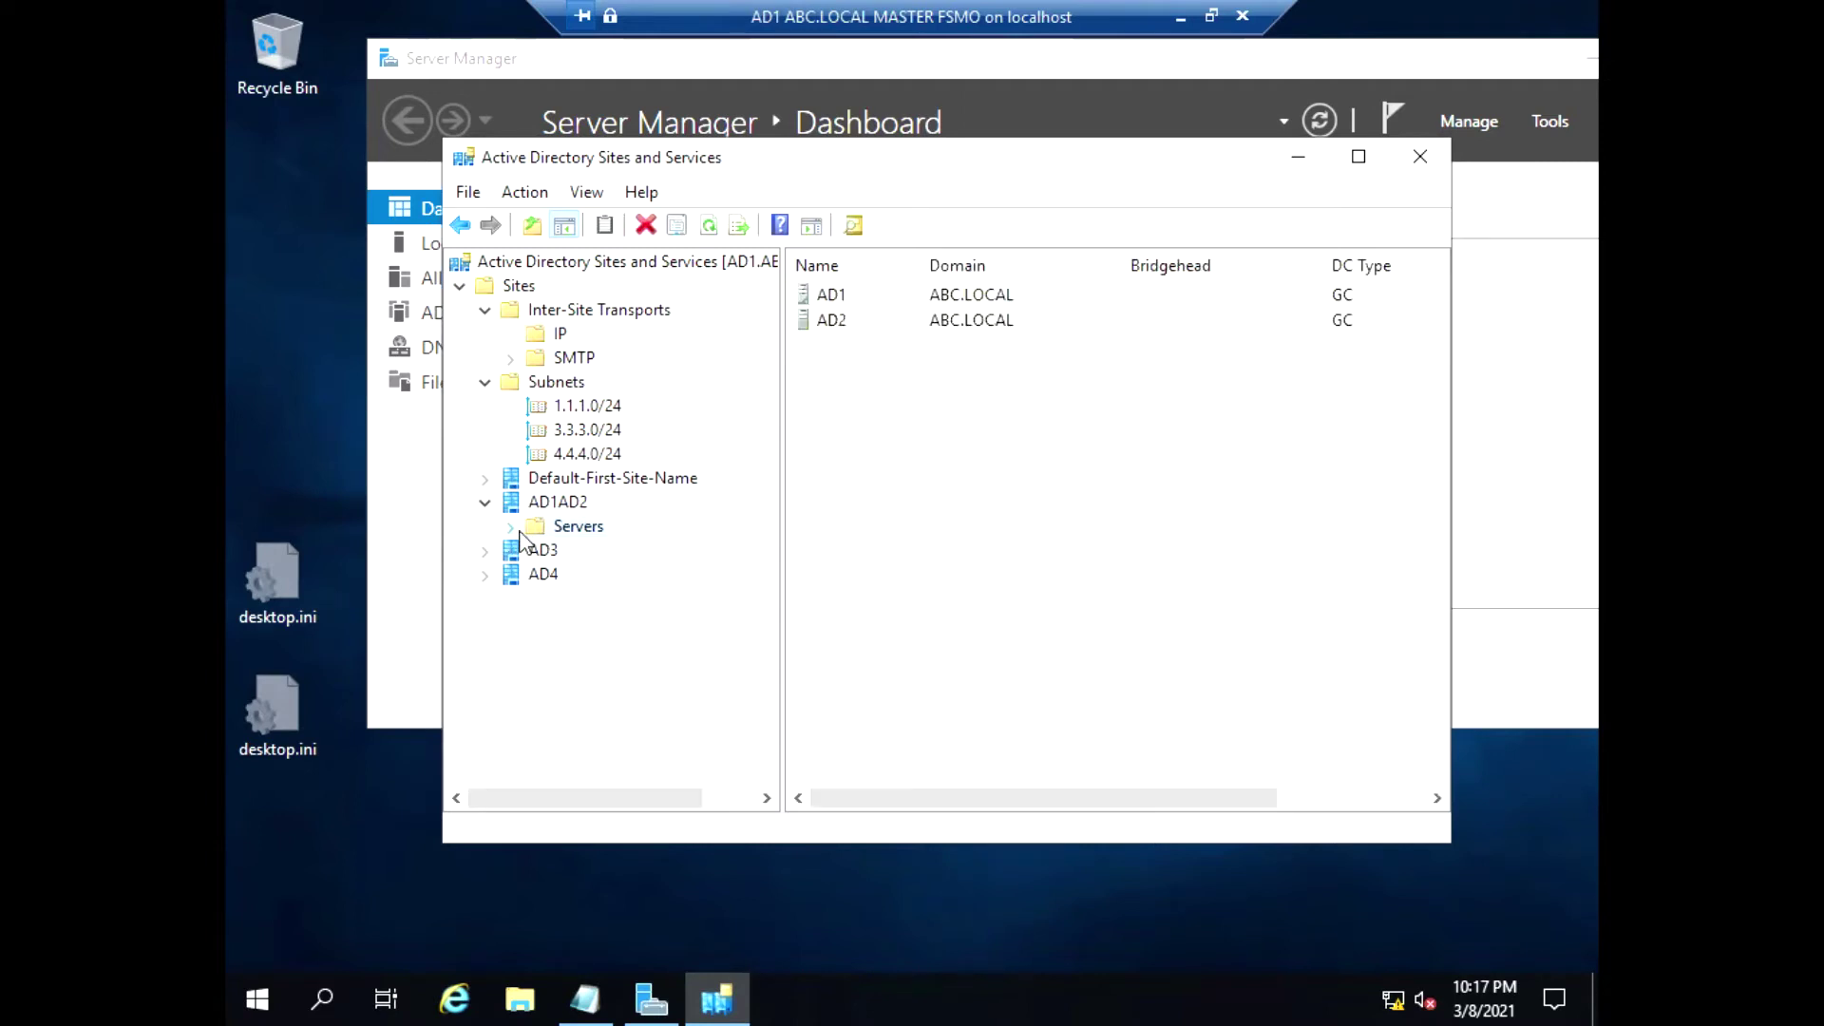
pyautogui.click(511, 528)
pyautogui.click(484, 503)
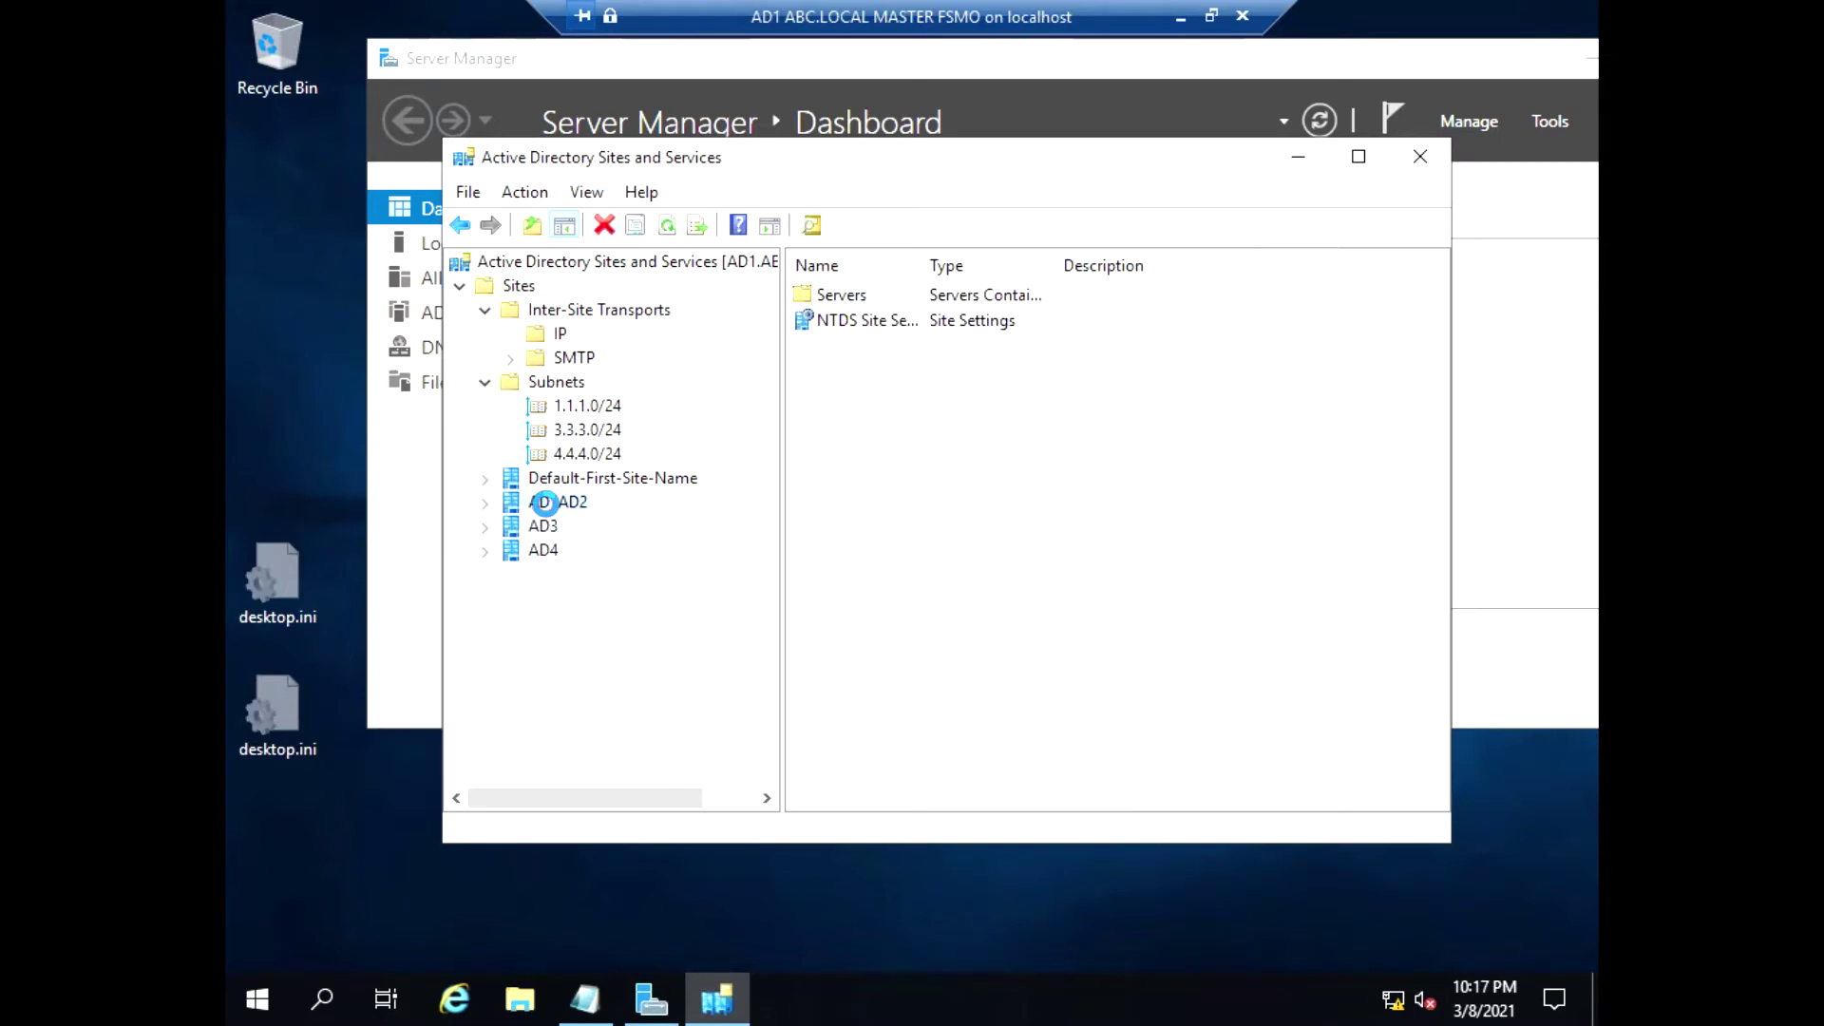
pyautogui.click(538, 334)
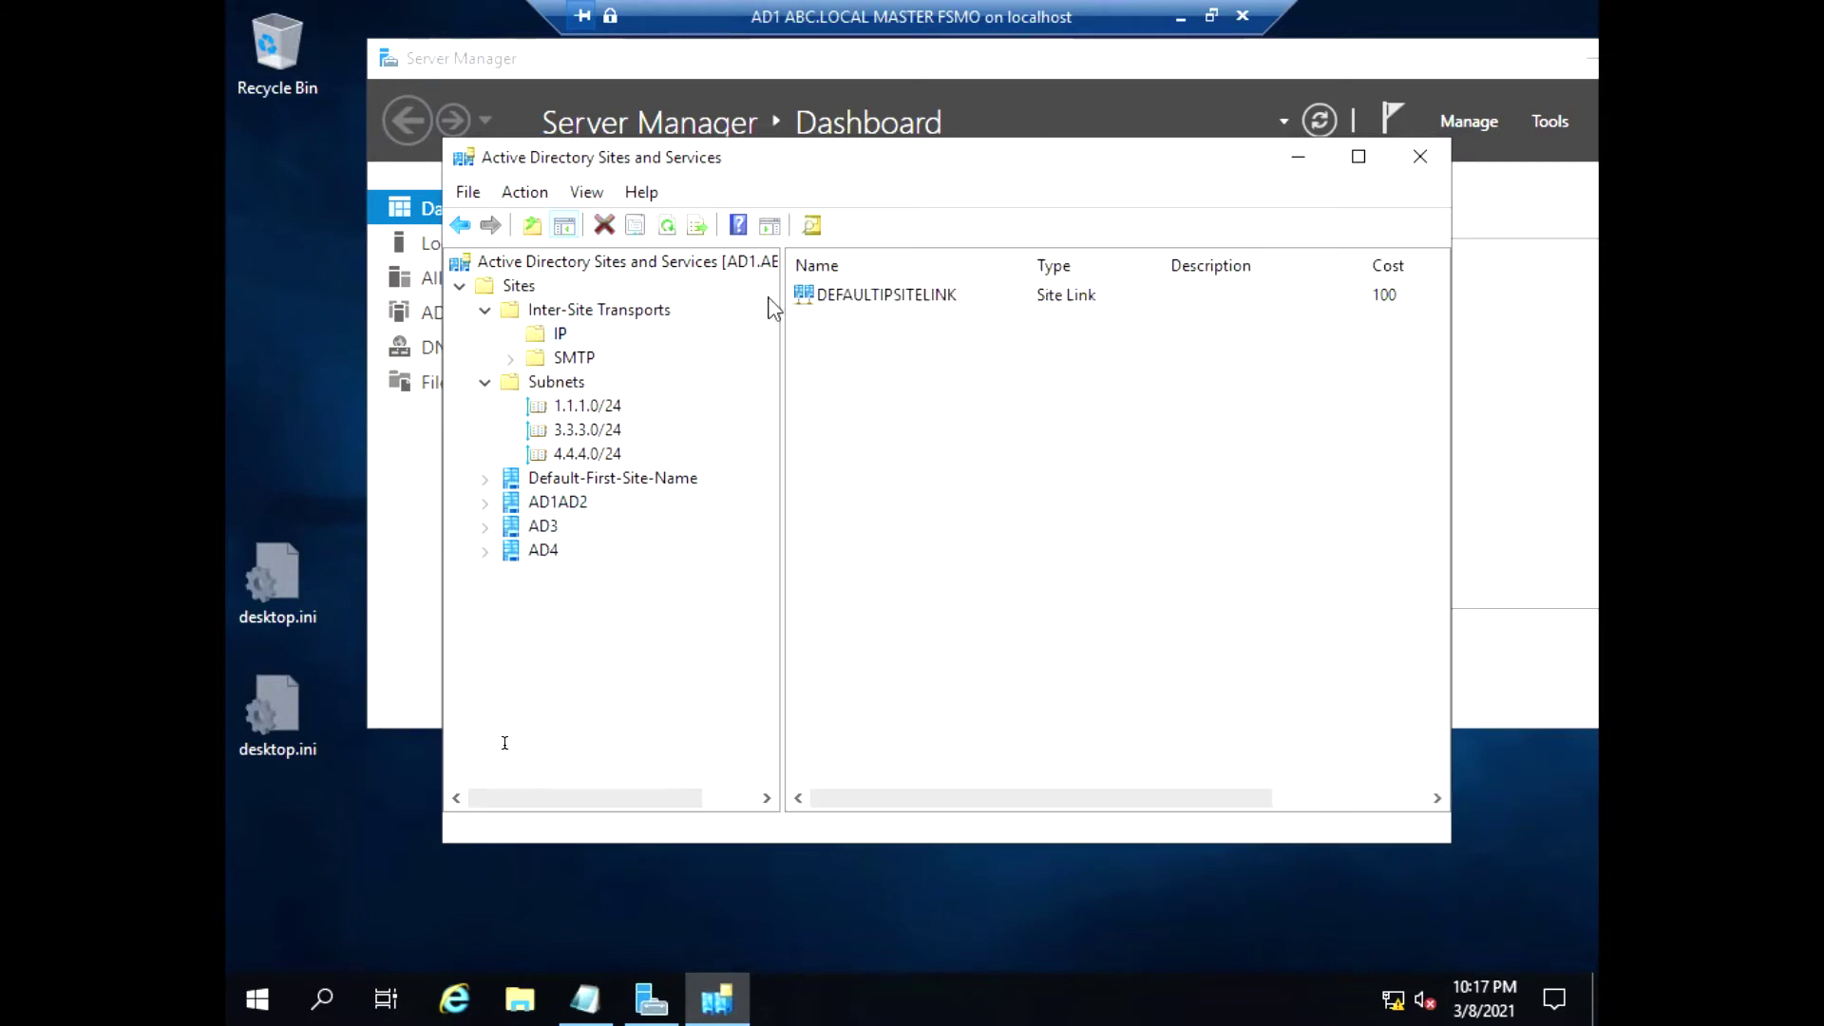
pyautogui.rightClick(554, 342)
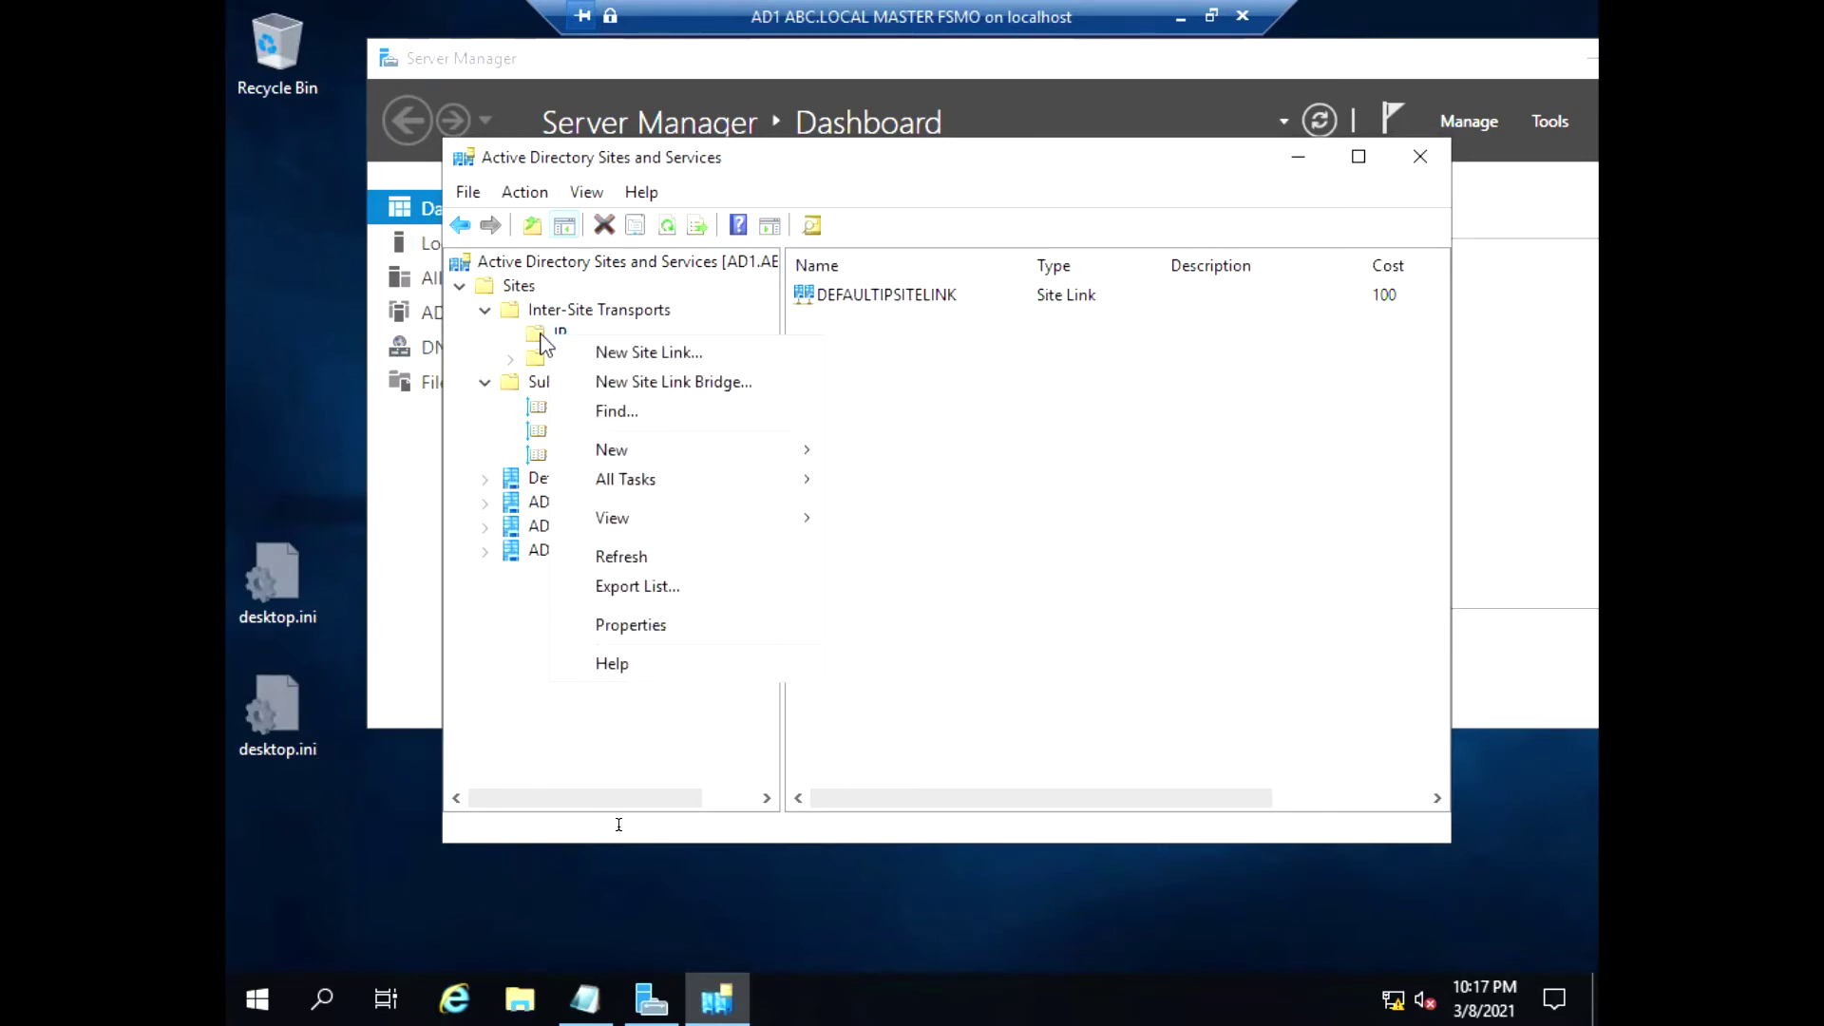
# Create the site link AD1AD2---AD3 with sites AD1AD2 and AD3 as members
pyautogui.click(645, 353)
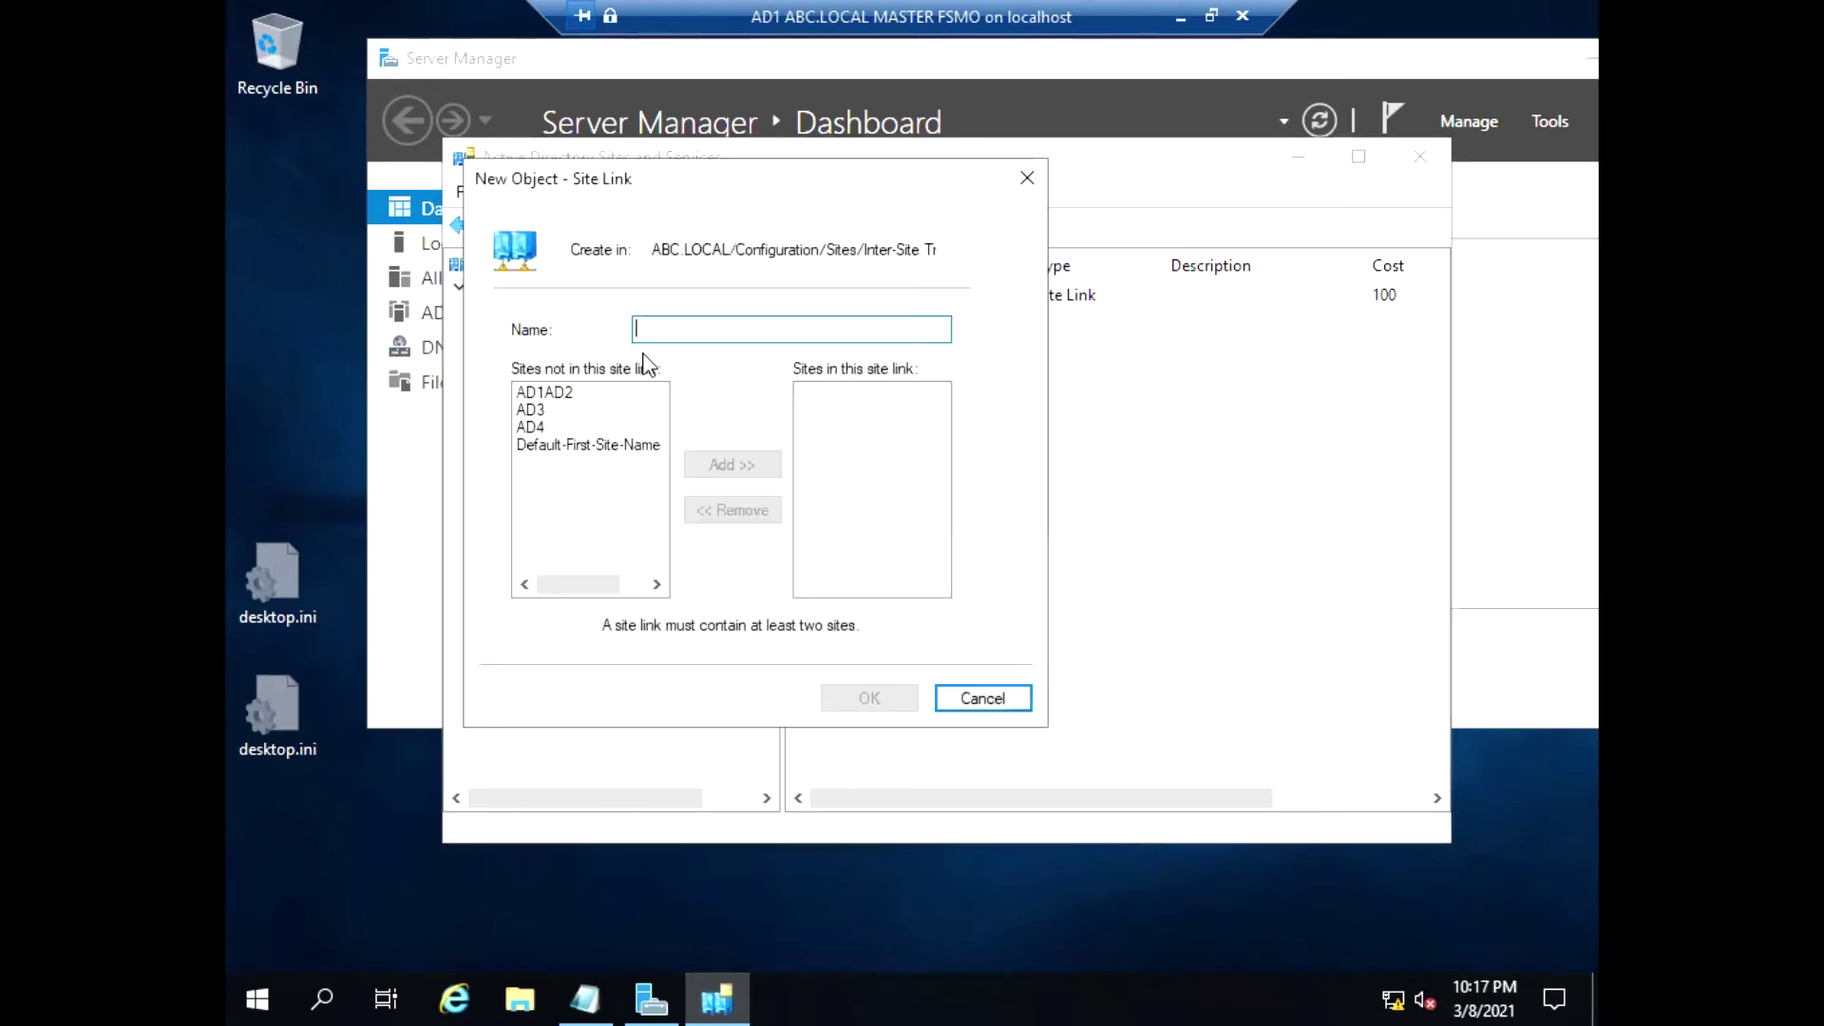
pyautogui.write('AD')
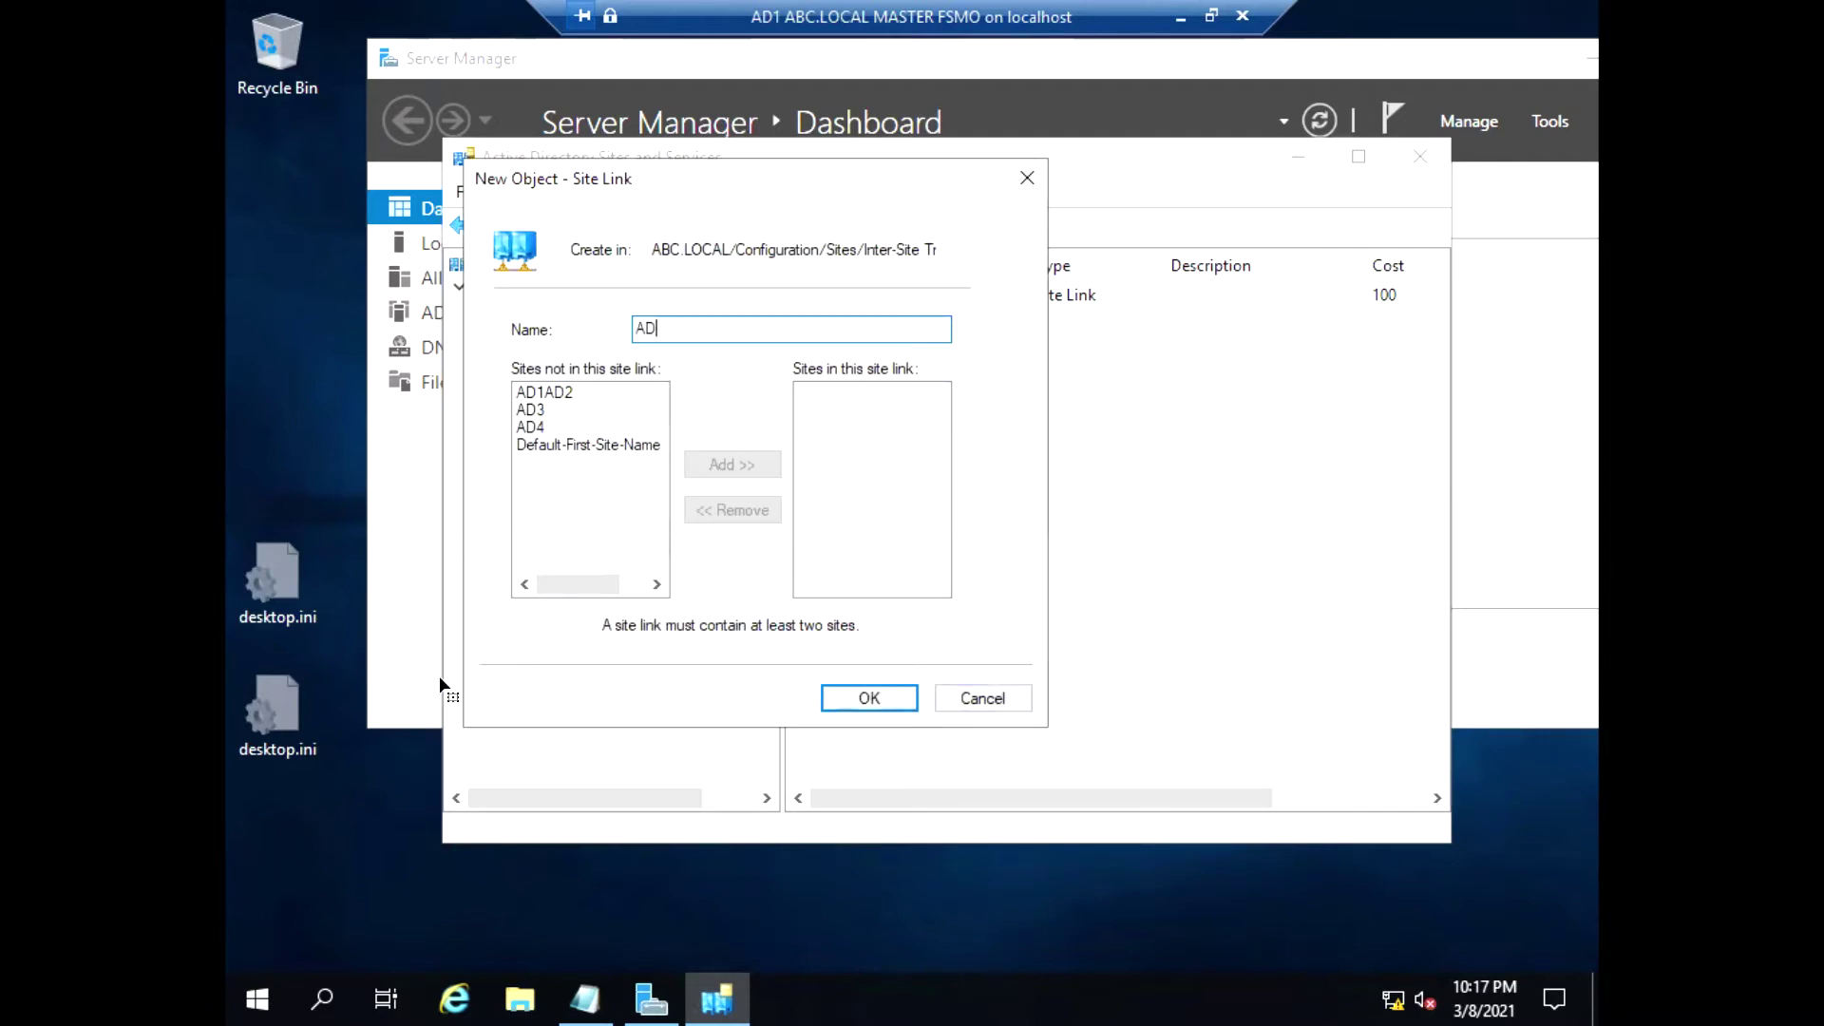
pyautogui.write('1AD2---AD3')
pyautogui.click(545, 392)
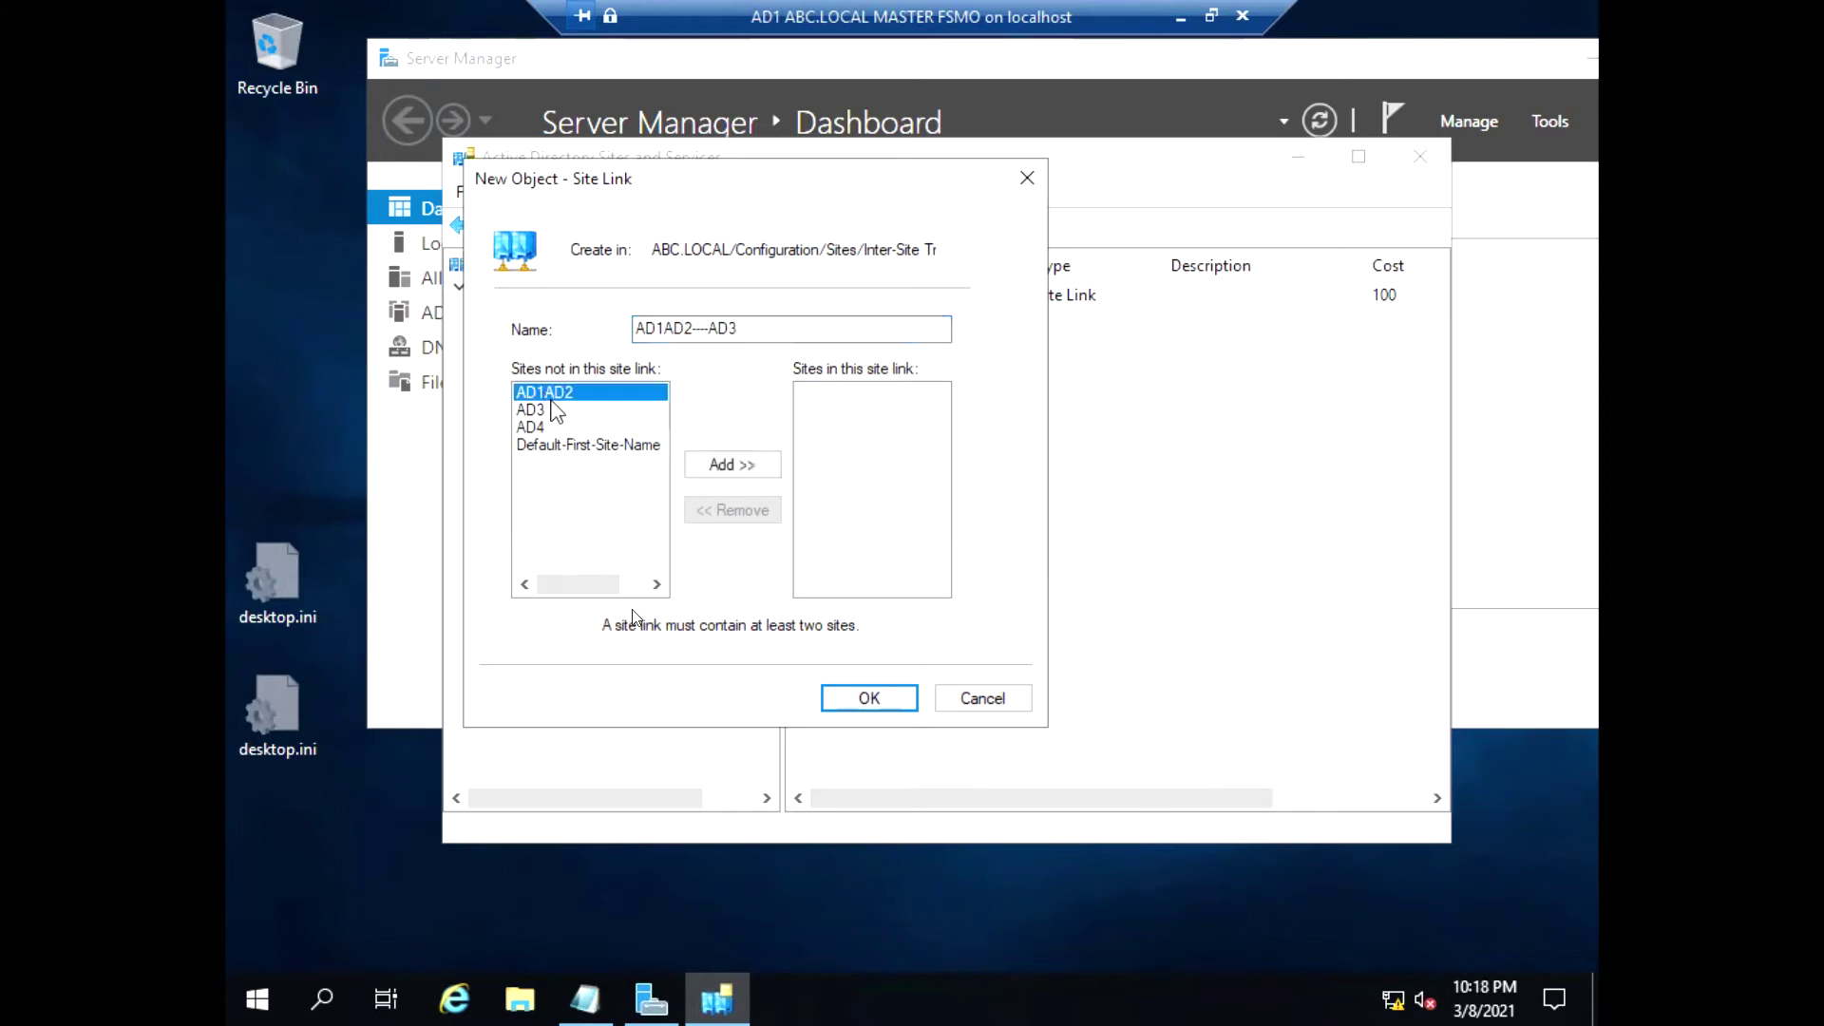
pyautogui.click(731, 464)
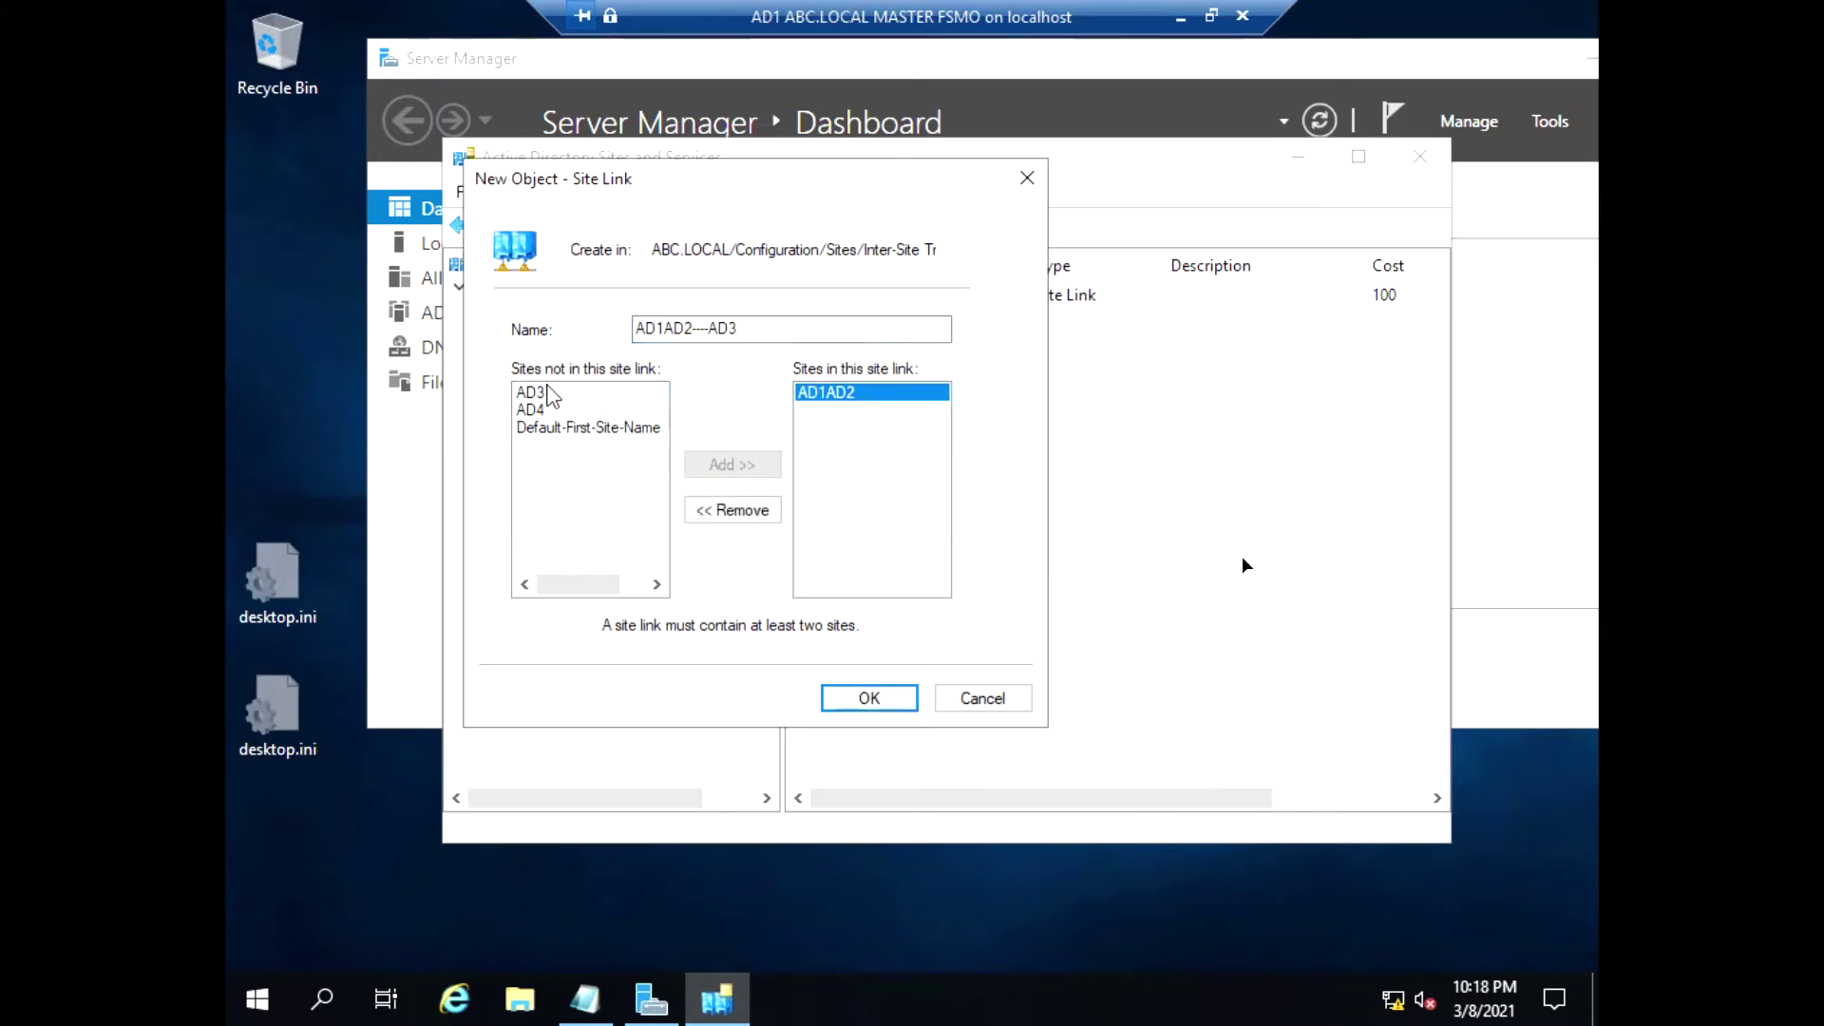
pyautogui.click(547, 392)
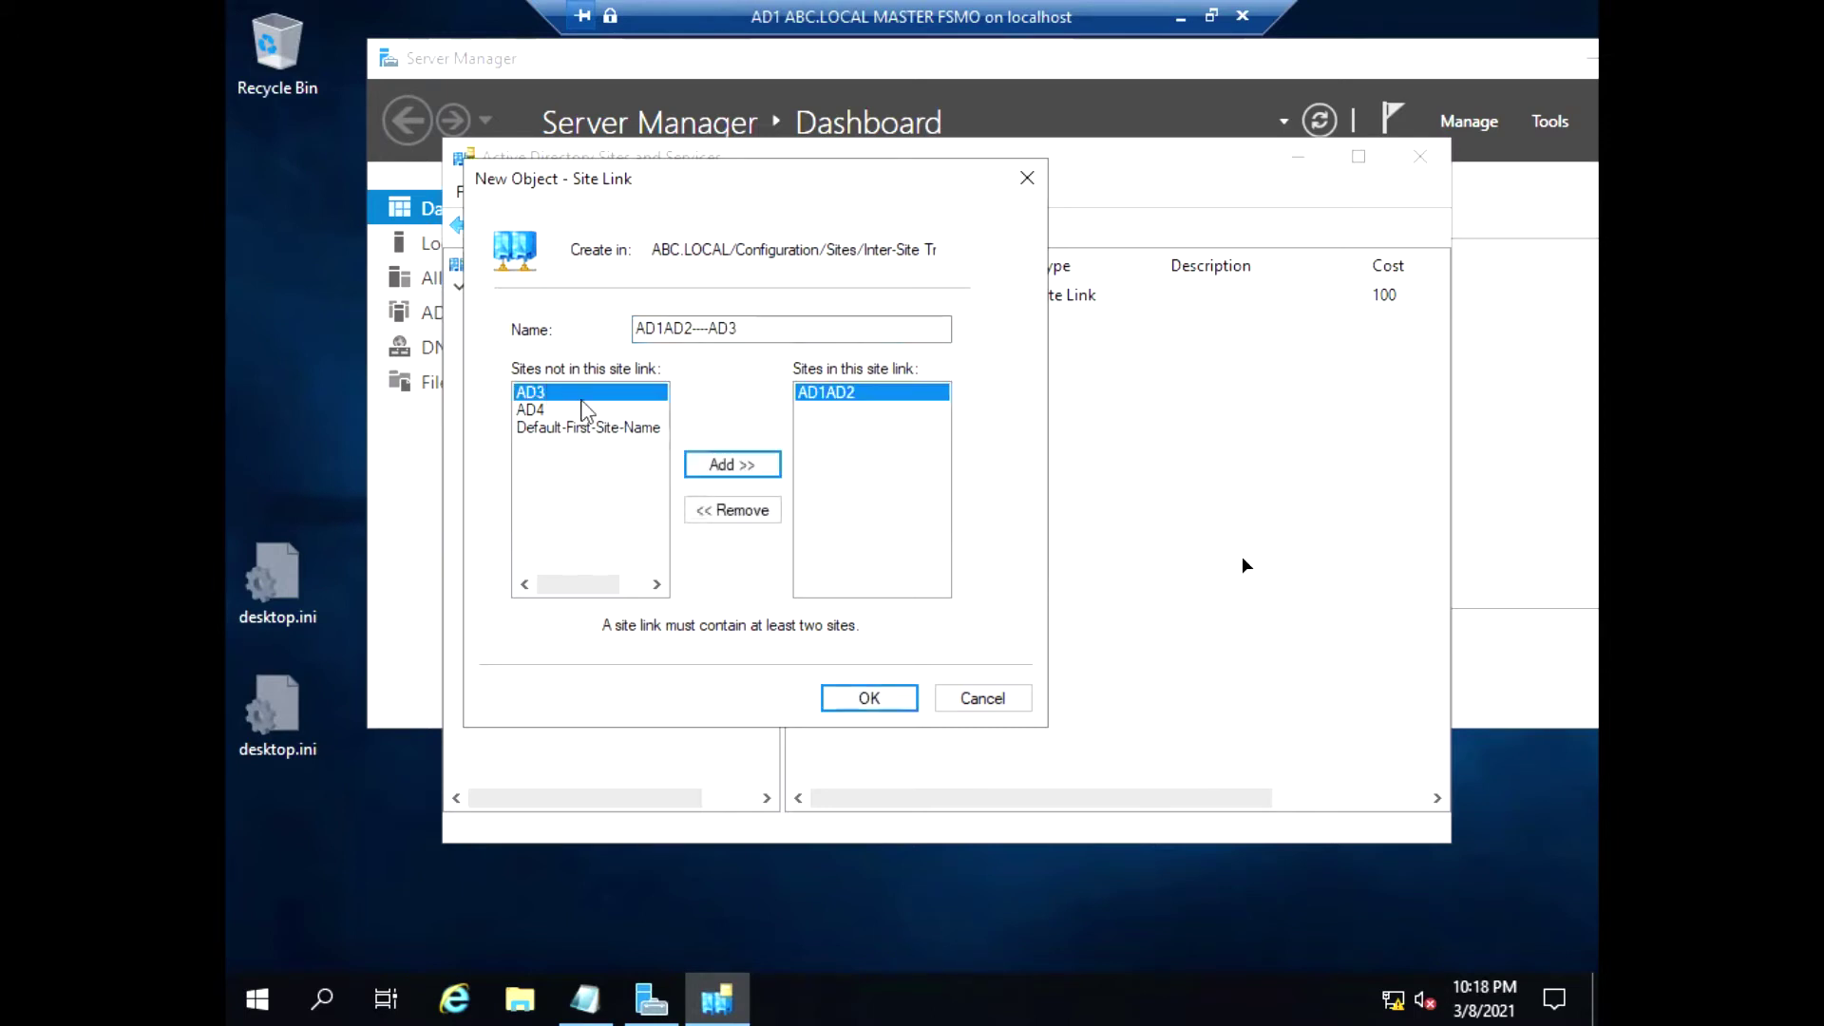
pyautogui.click(742, 468)
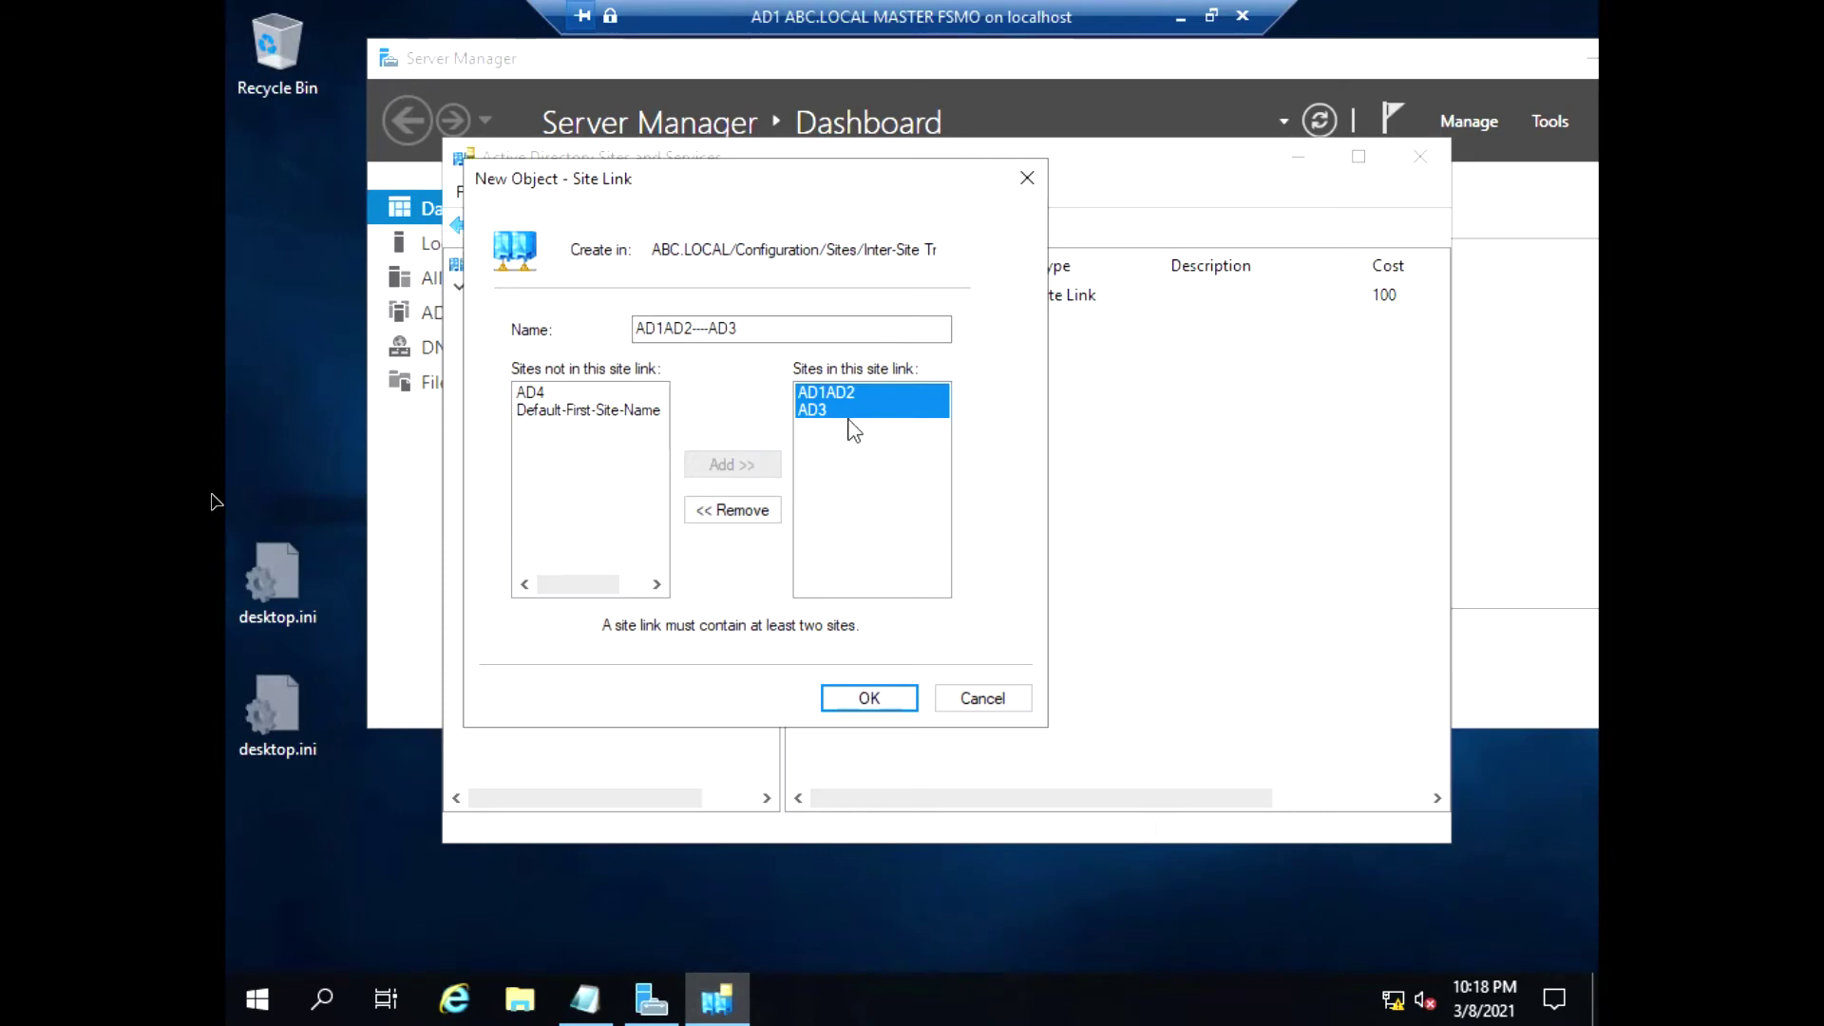
pyautogui.click(862, 701)
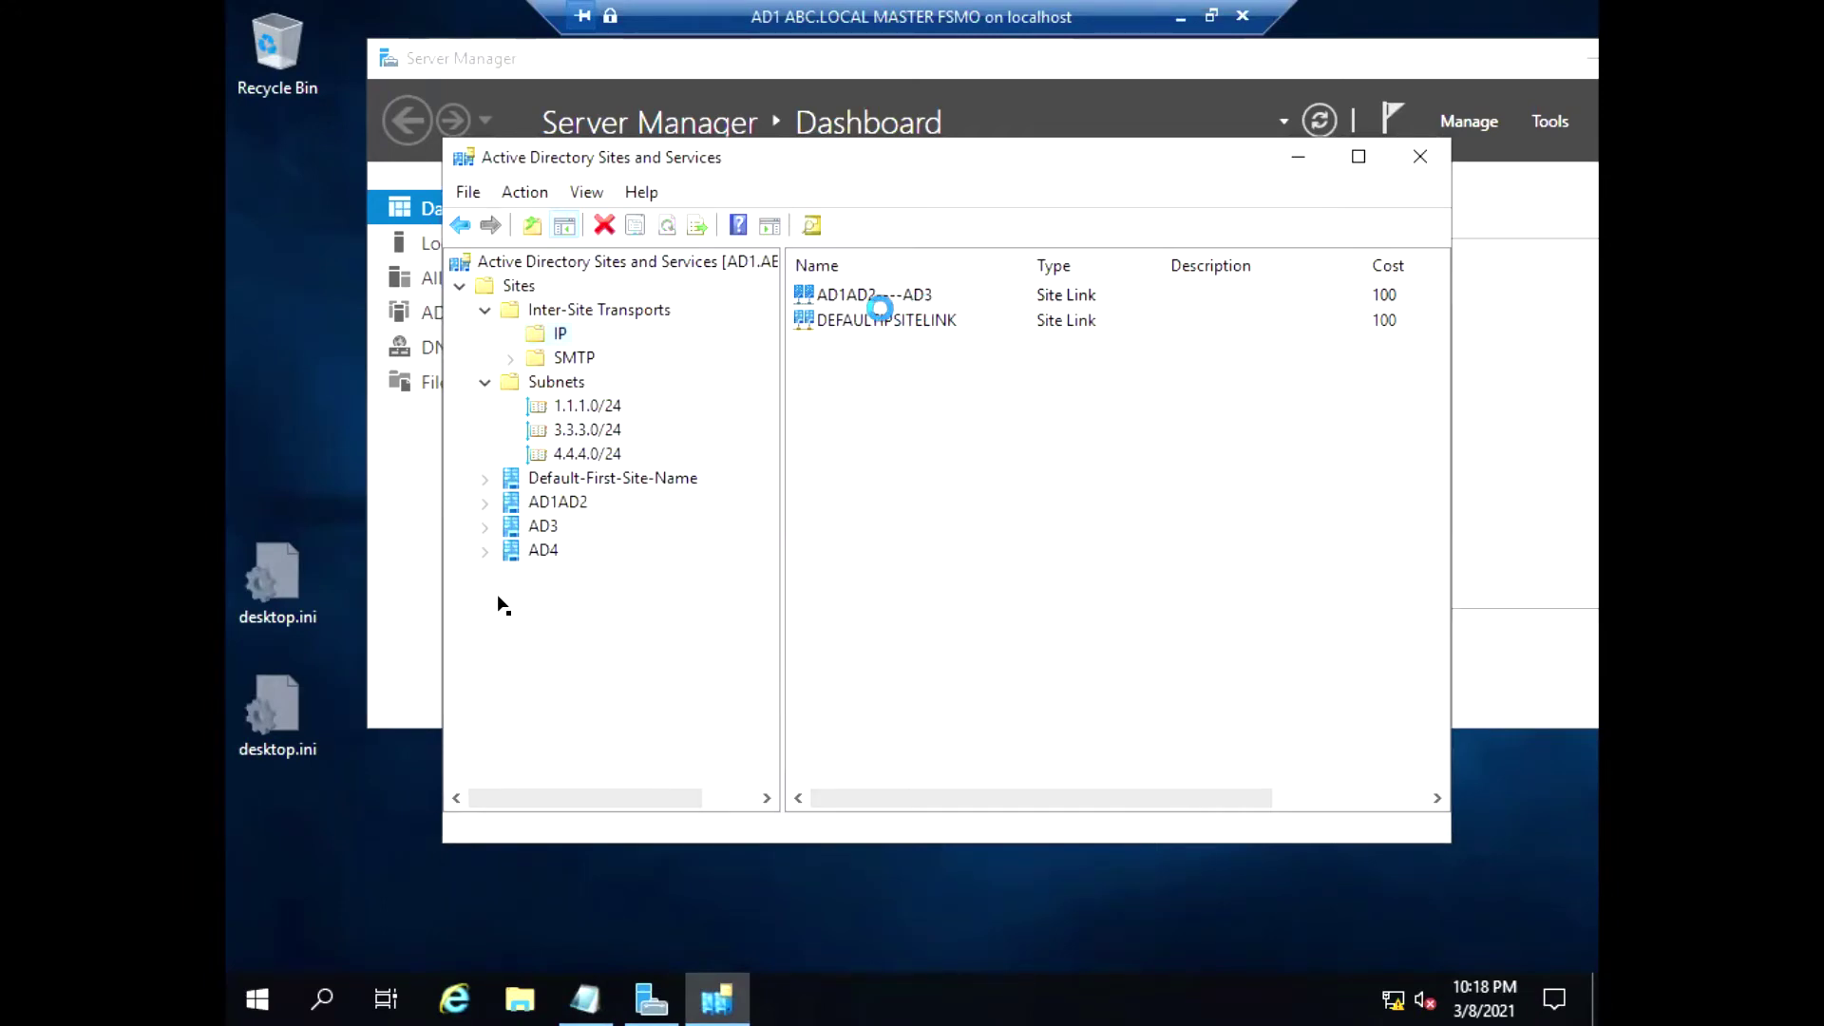
# Open the AD1AD2----AD3 link's properties briefly and close them unchanged
pyautogui.click(880, 310)
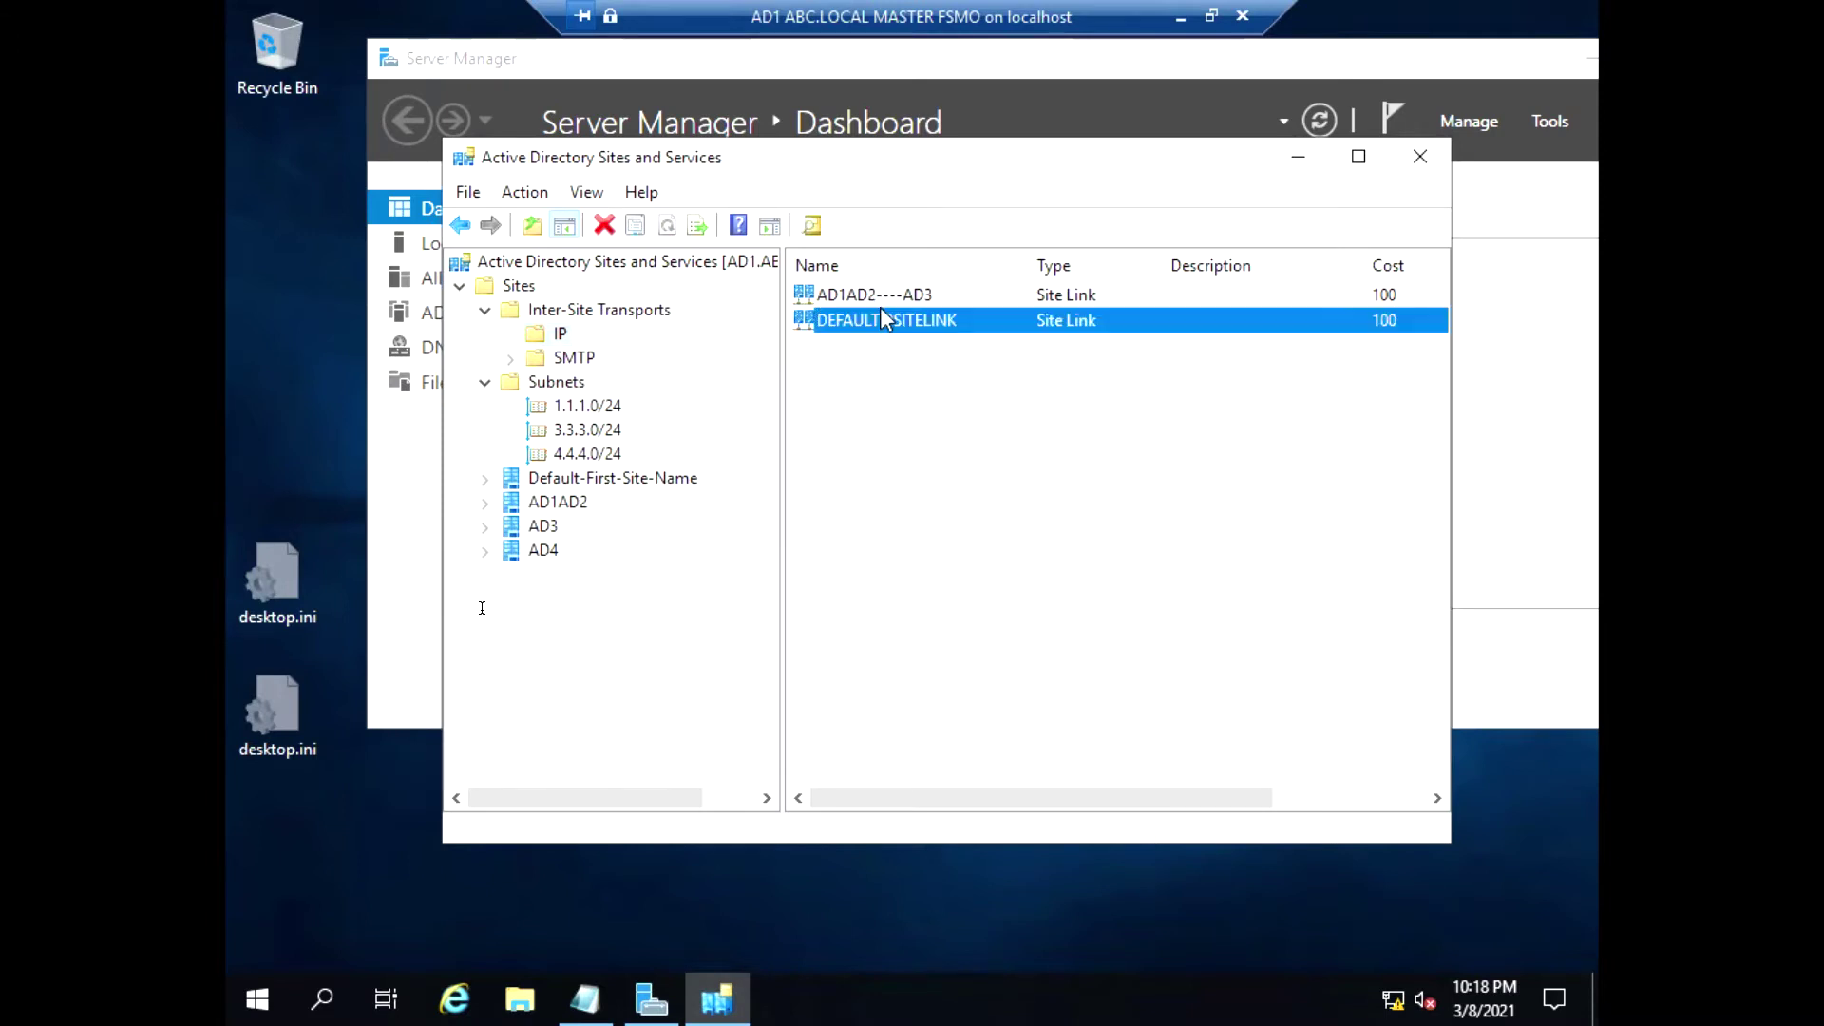
pyautogui.click(880, 291)
pyautogui.rightClick(881, 295)
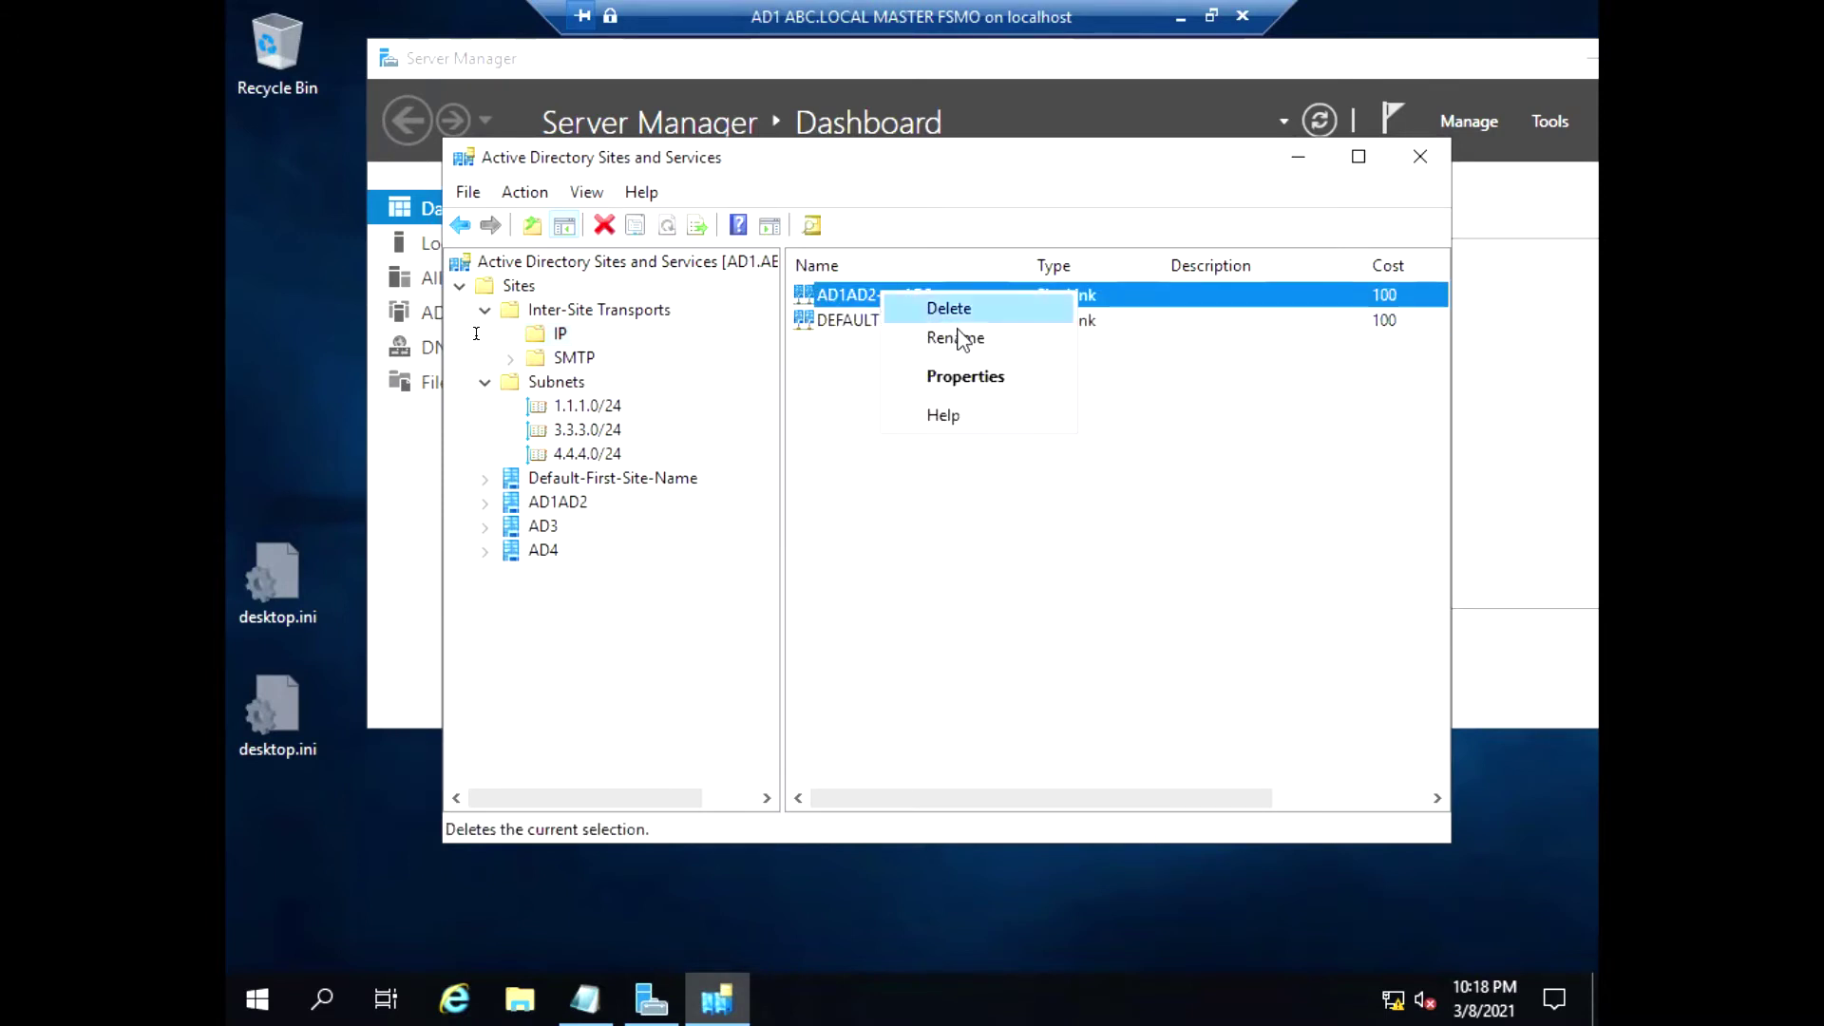
pyautogui.click(997, 392)
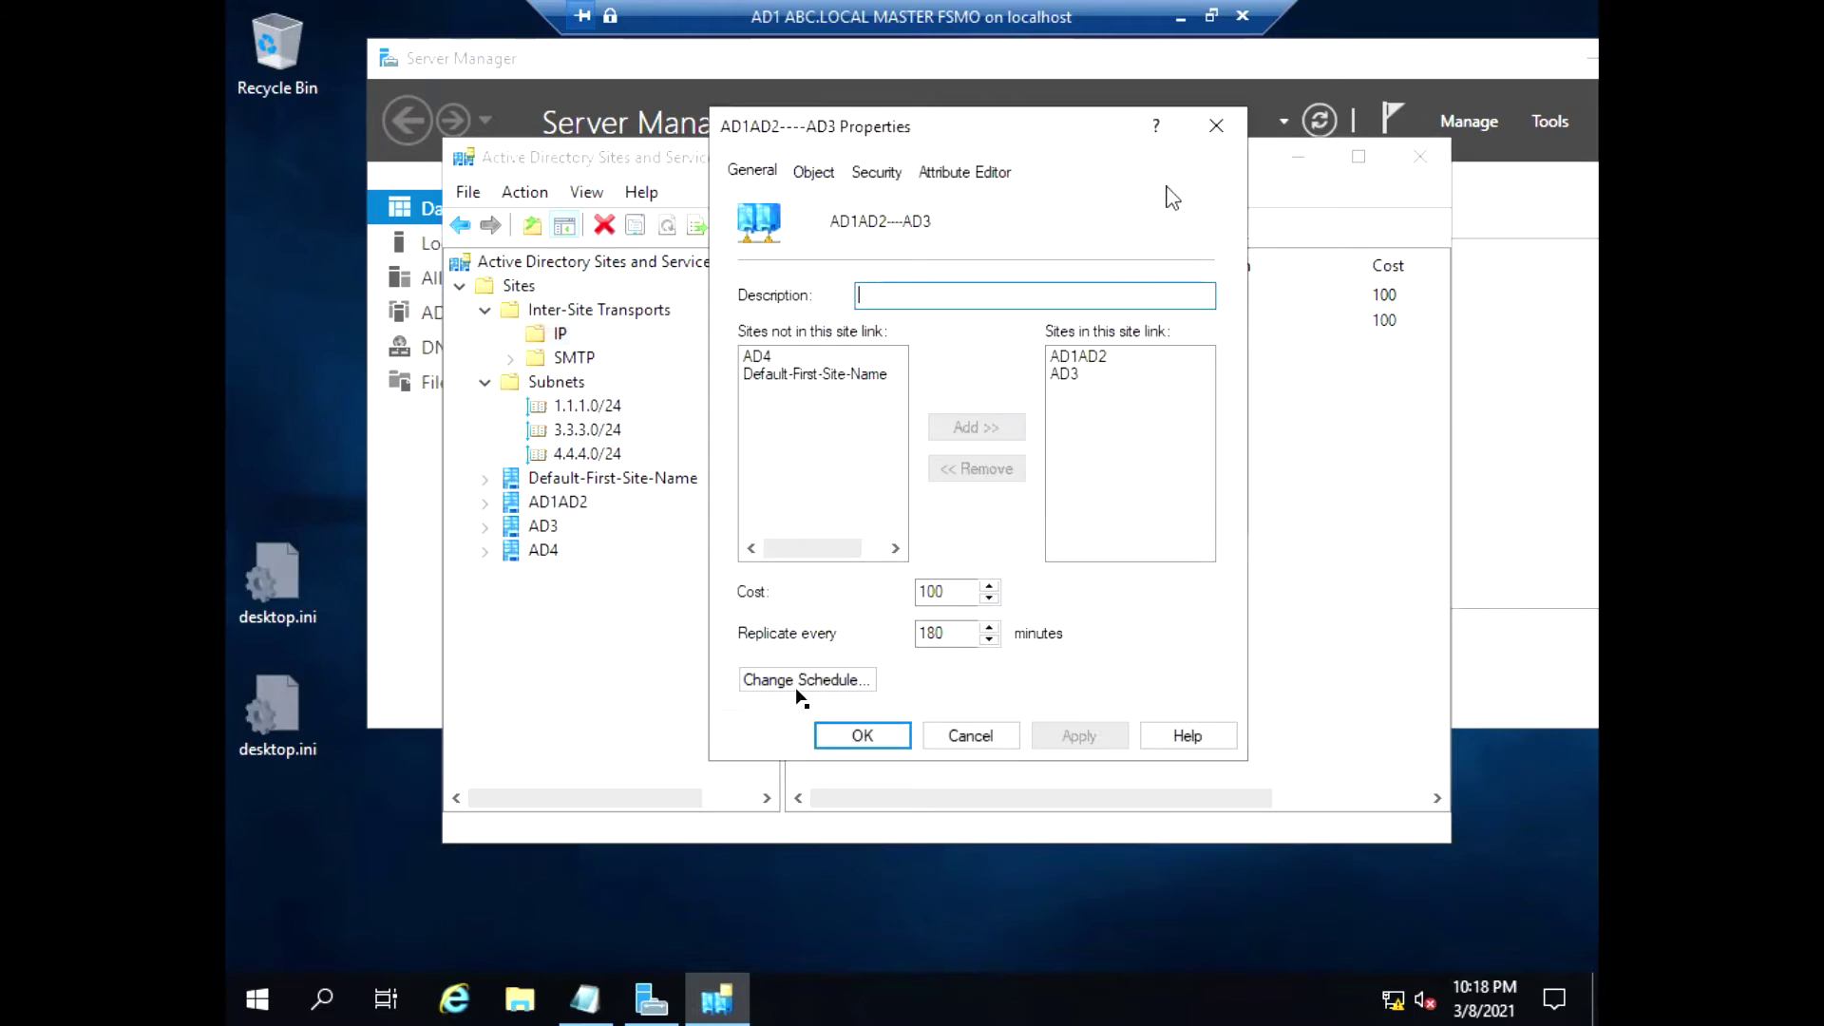
pyautogui.click(1216, 125)
# Review DEFAULTIPSITELINK's member sites and replication schedule, then close its properties
pyautogui.click(903, 324)
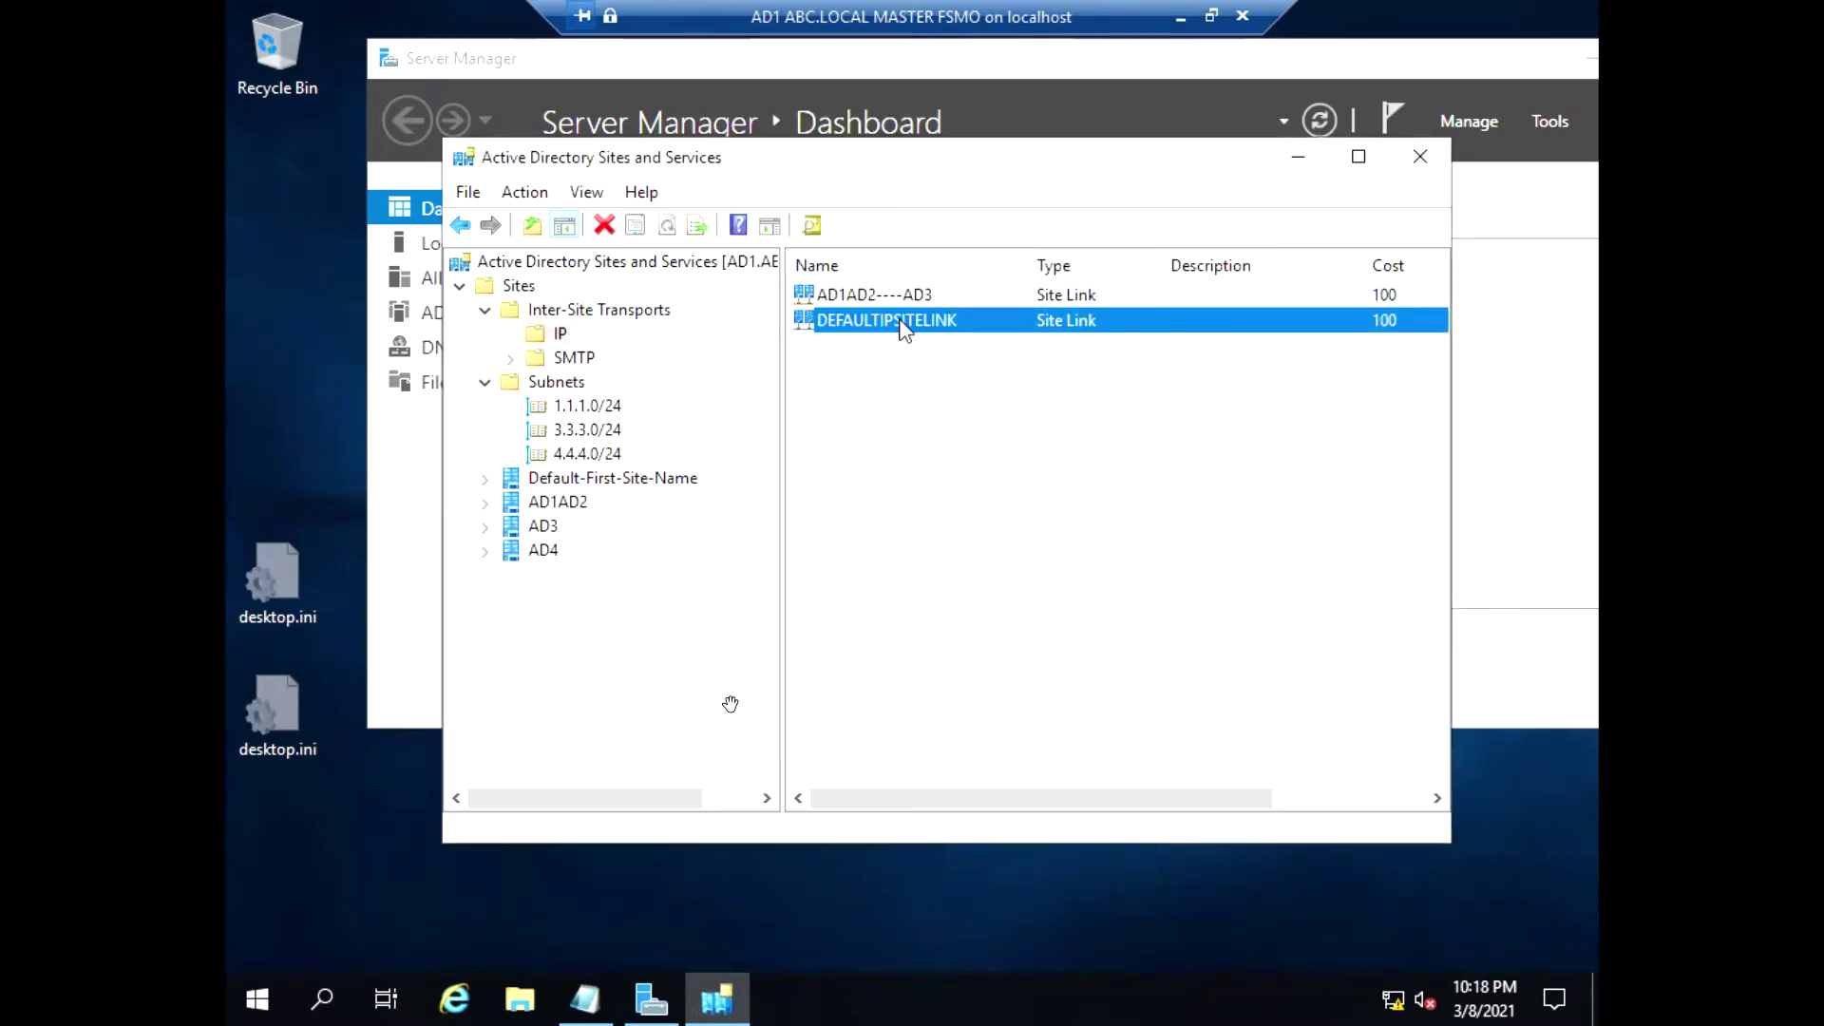
pyautogui.rightClick(903, 323)
pyautogui.click(998, 399)
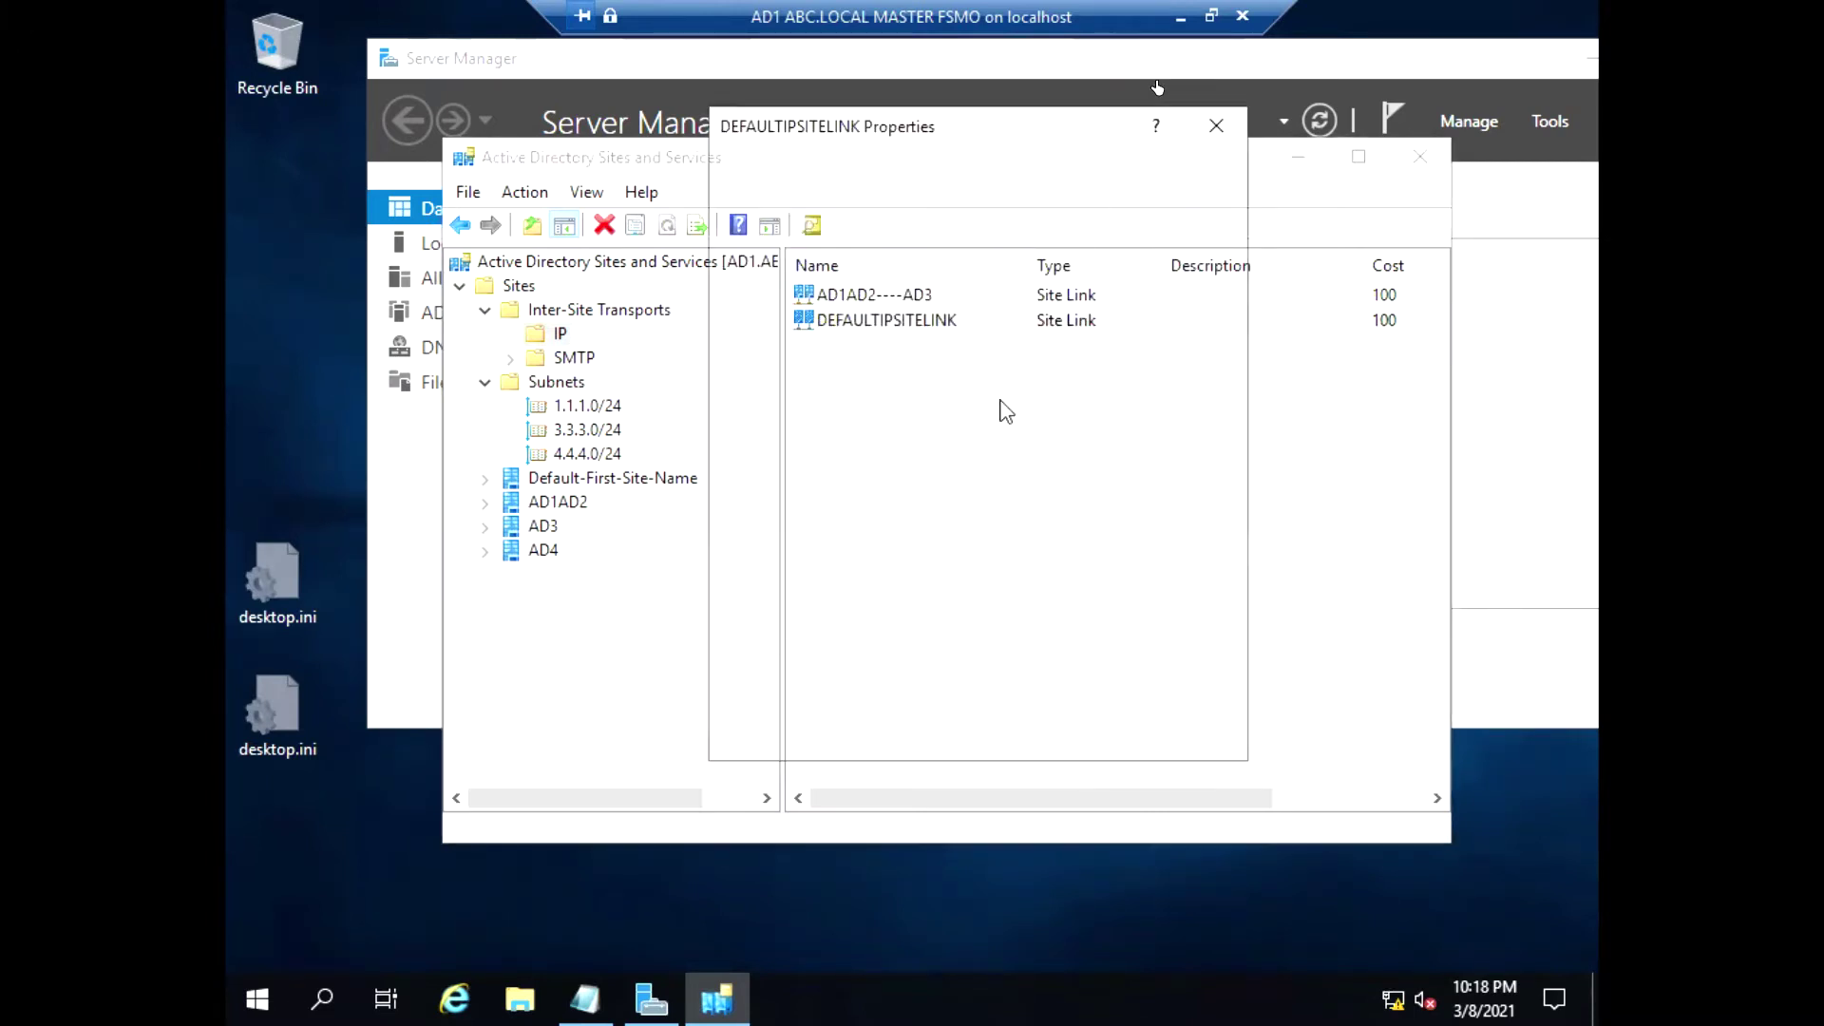
pyautogui.click(1098, 357)
pyautogui.click(1092, 375)
pyautogui.moveTo(1098, 392); pyautogui.dragTo(1097, 409)
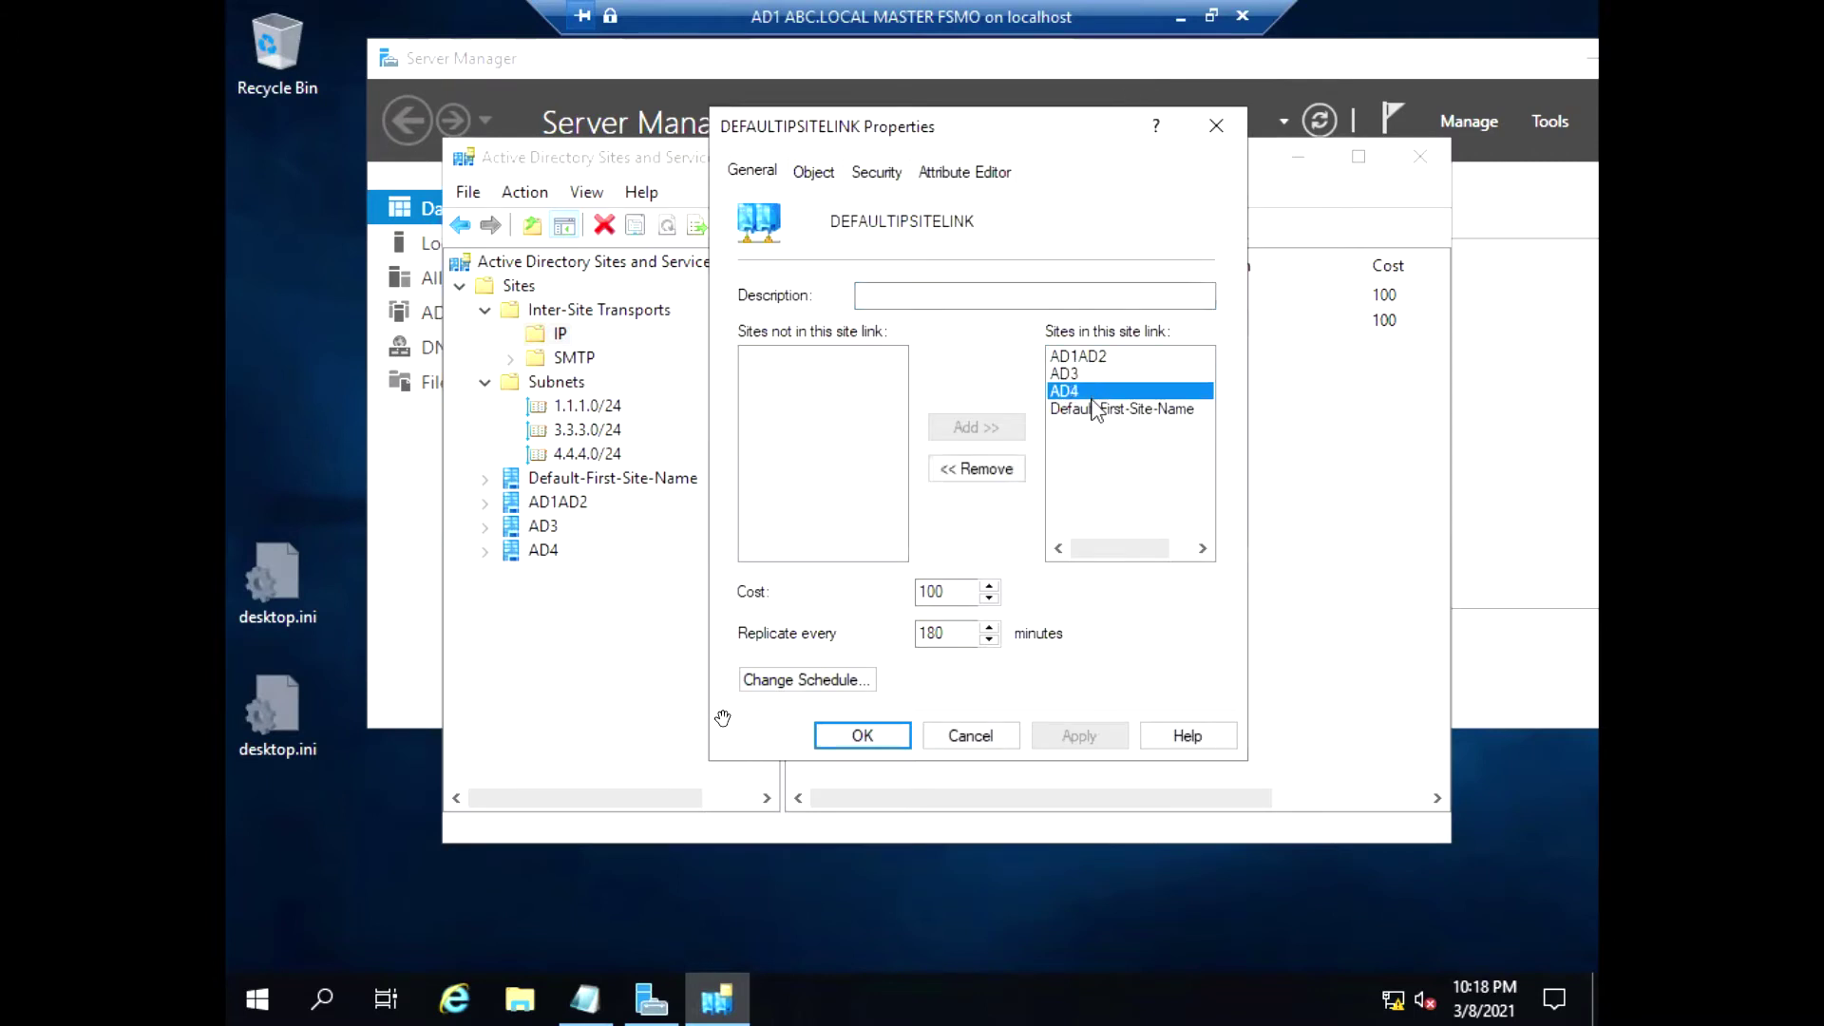
pyautogui.click(860, 680)
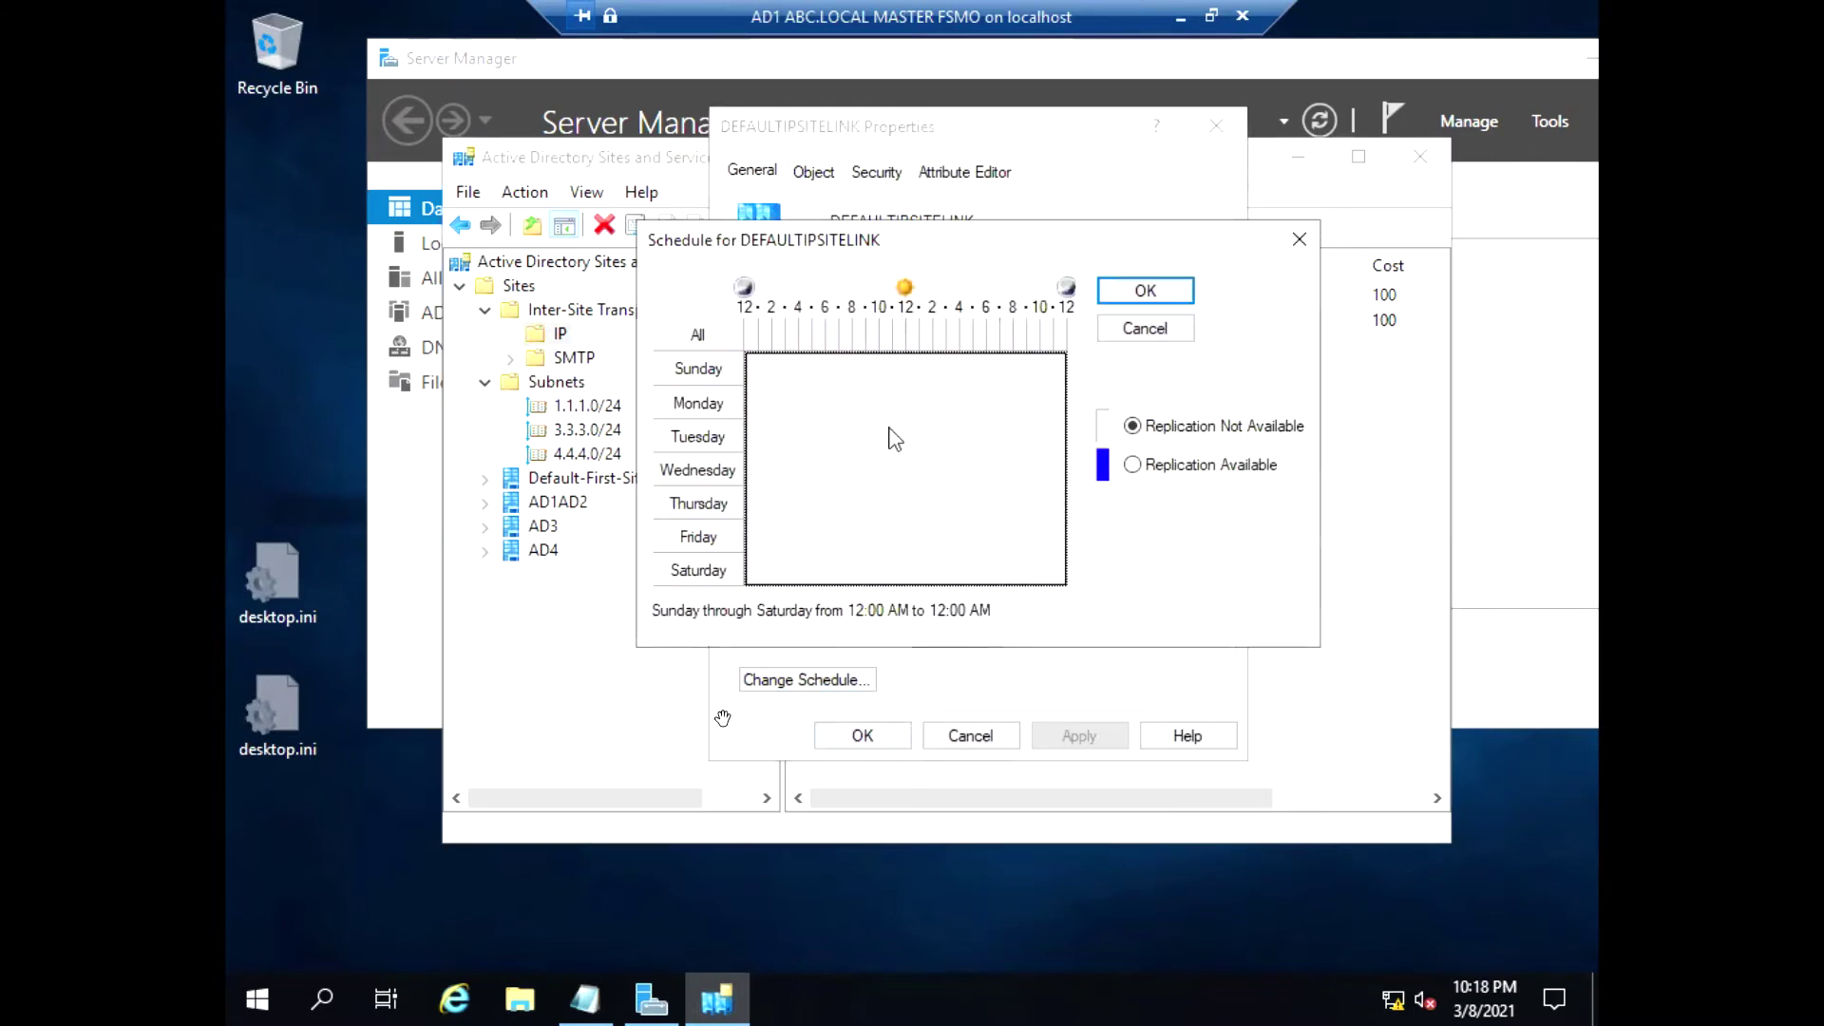
pyautogui.click(1168, 331)
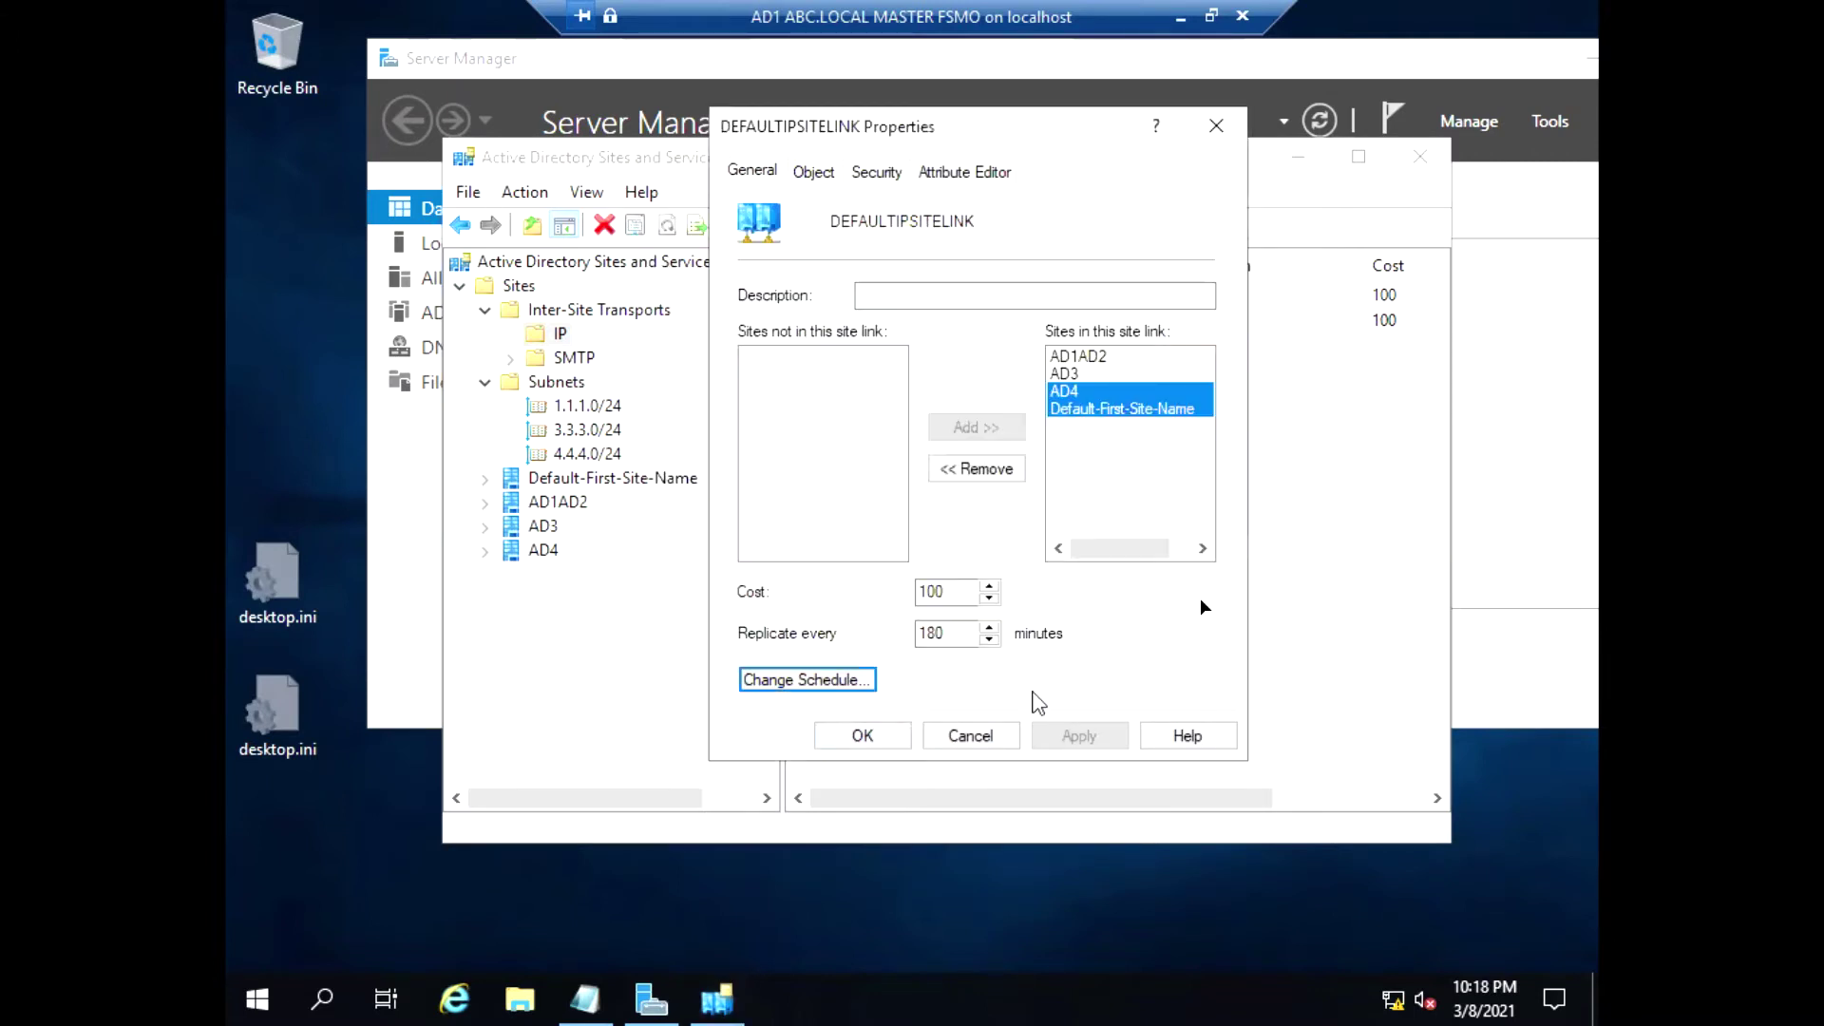
pyautogui.click(863, 736)
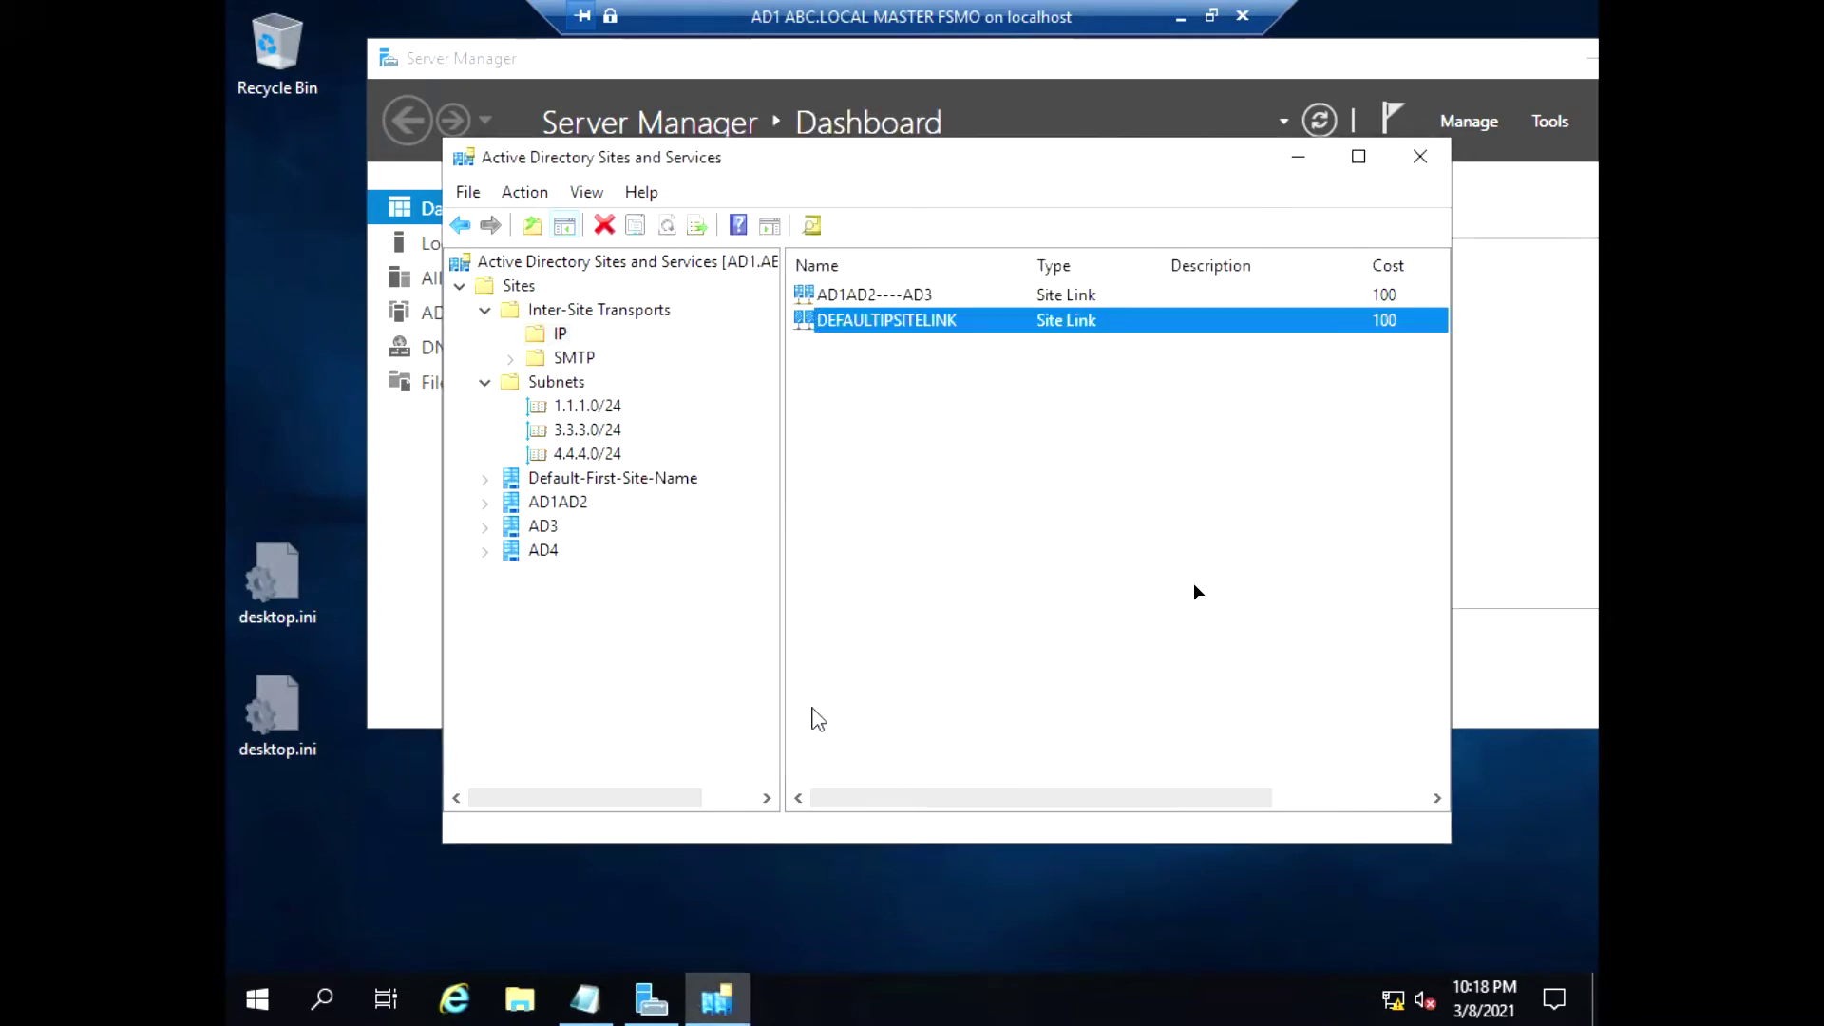
# Reopen the AD1AD2----AD3 site link's properties
pyautogui.click(897, 296)
pyautogui.rightClick(897, 296)
pyautogui.click(982, 381)
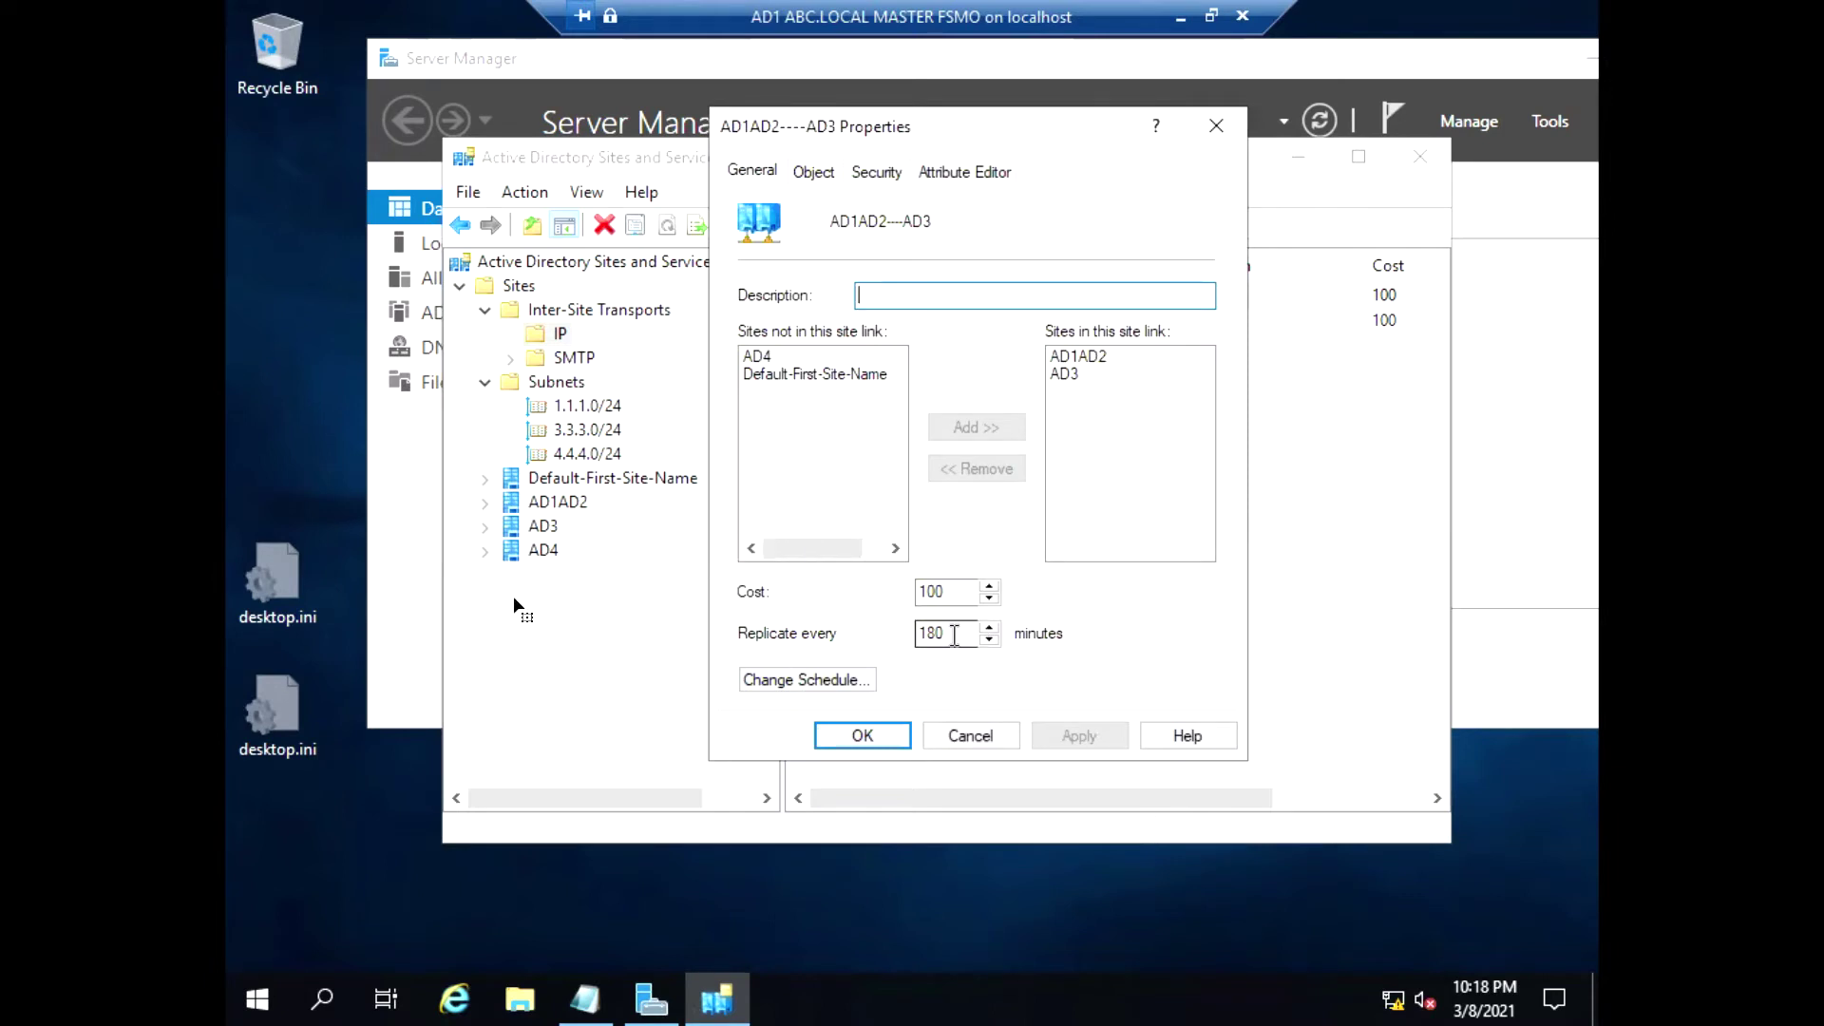
# Set the AD1AD2----AD3 replication interval to 15 minutes after dismissing an out-of-range warning
pyautogui.doubleClick(954, 635)
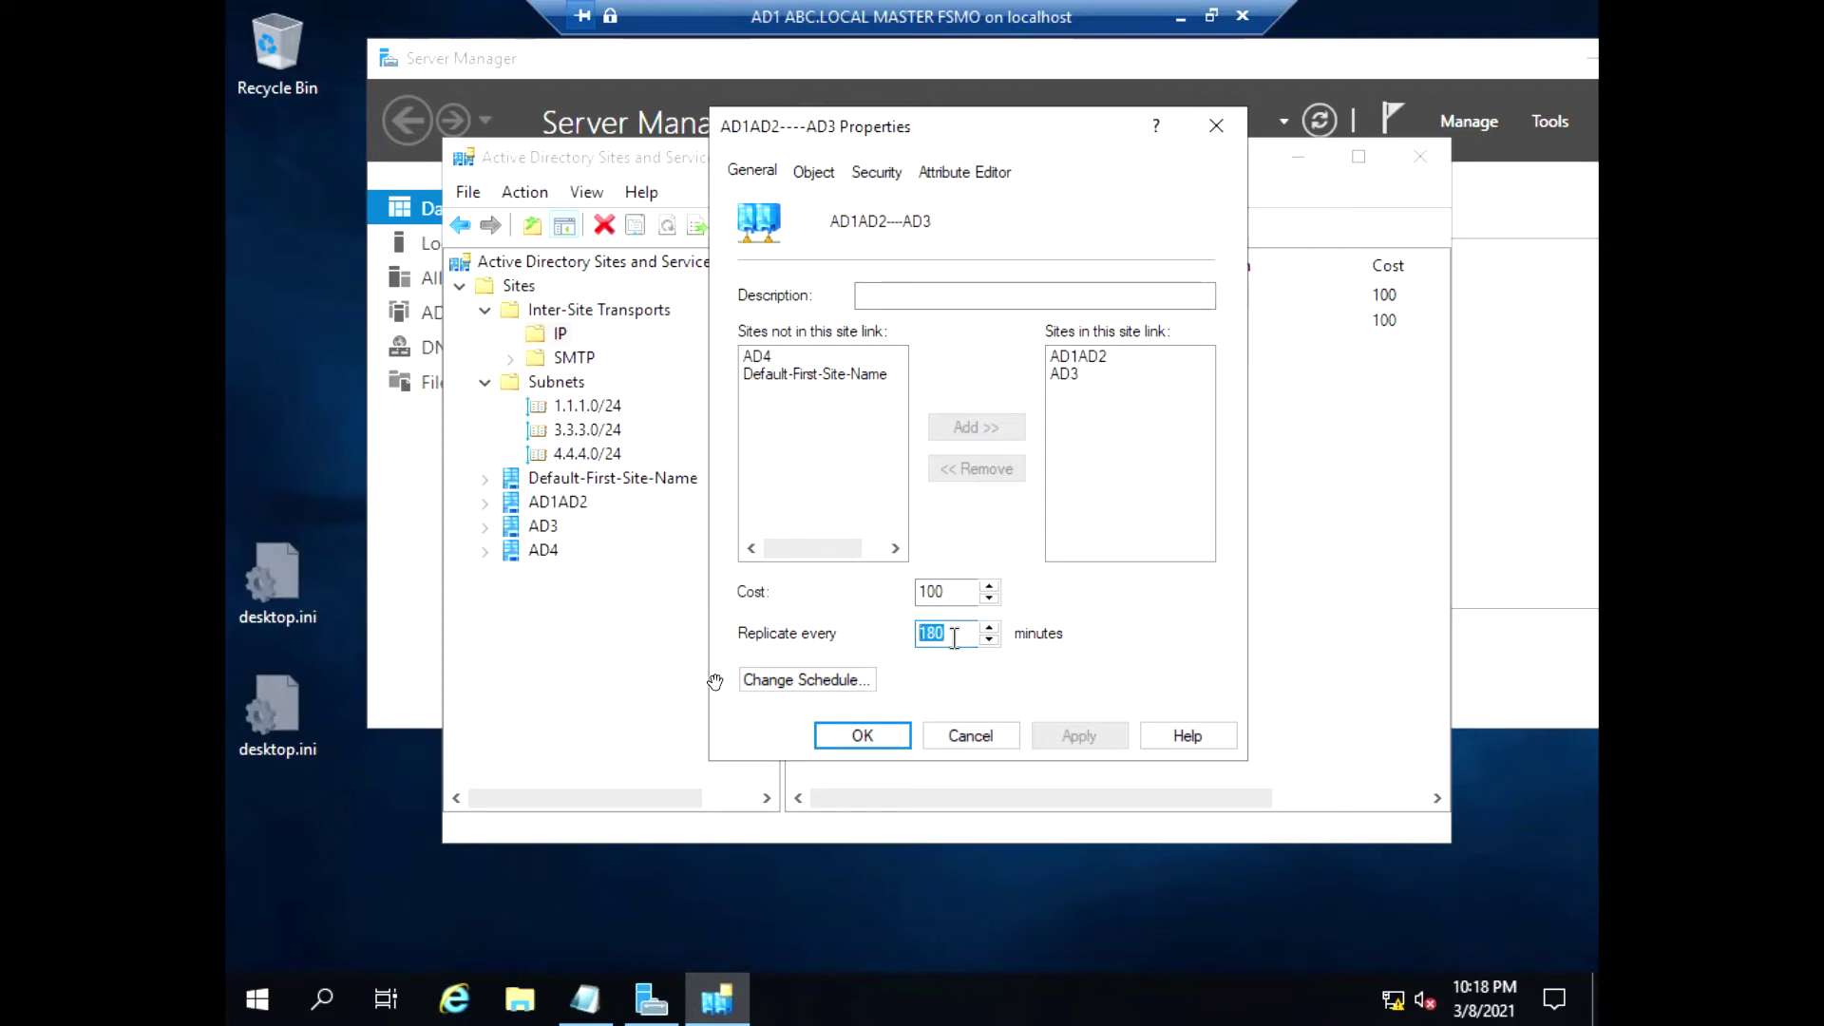
pyautogui.write('1')
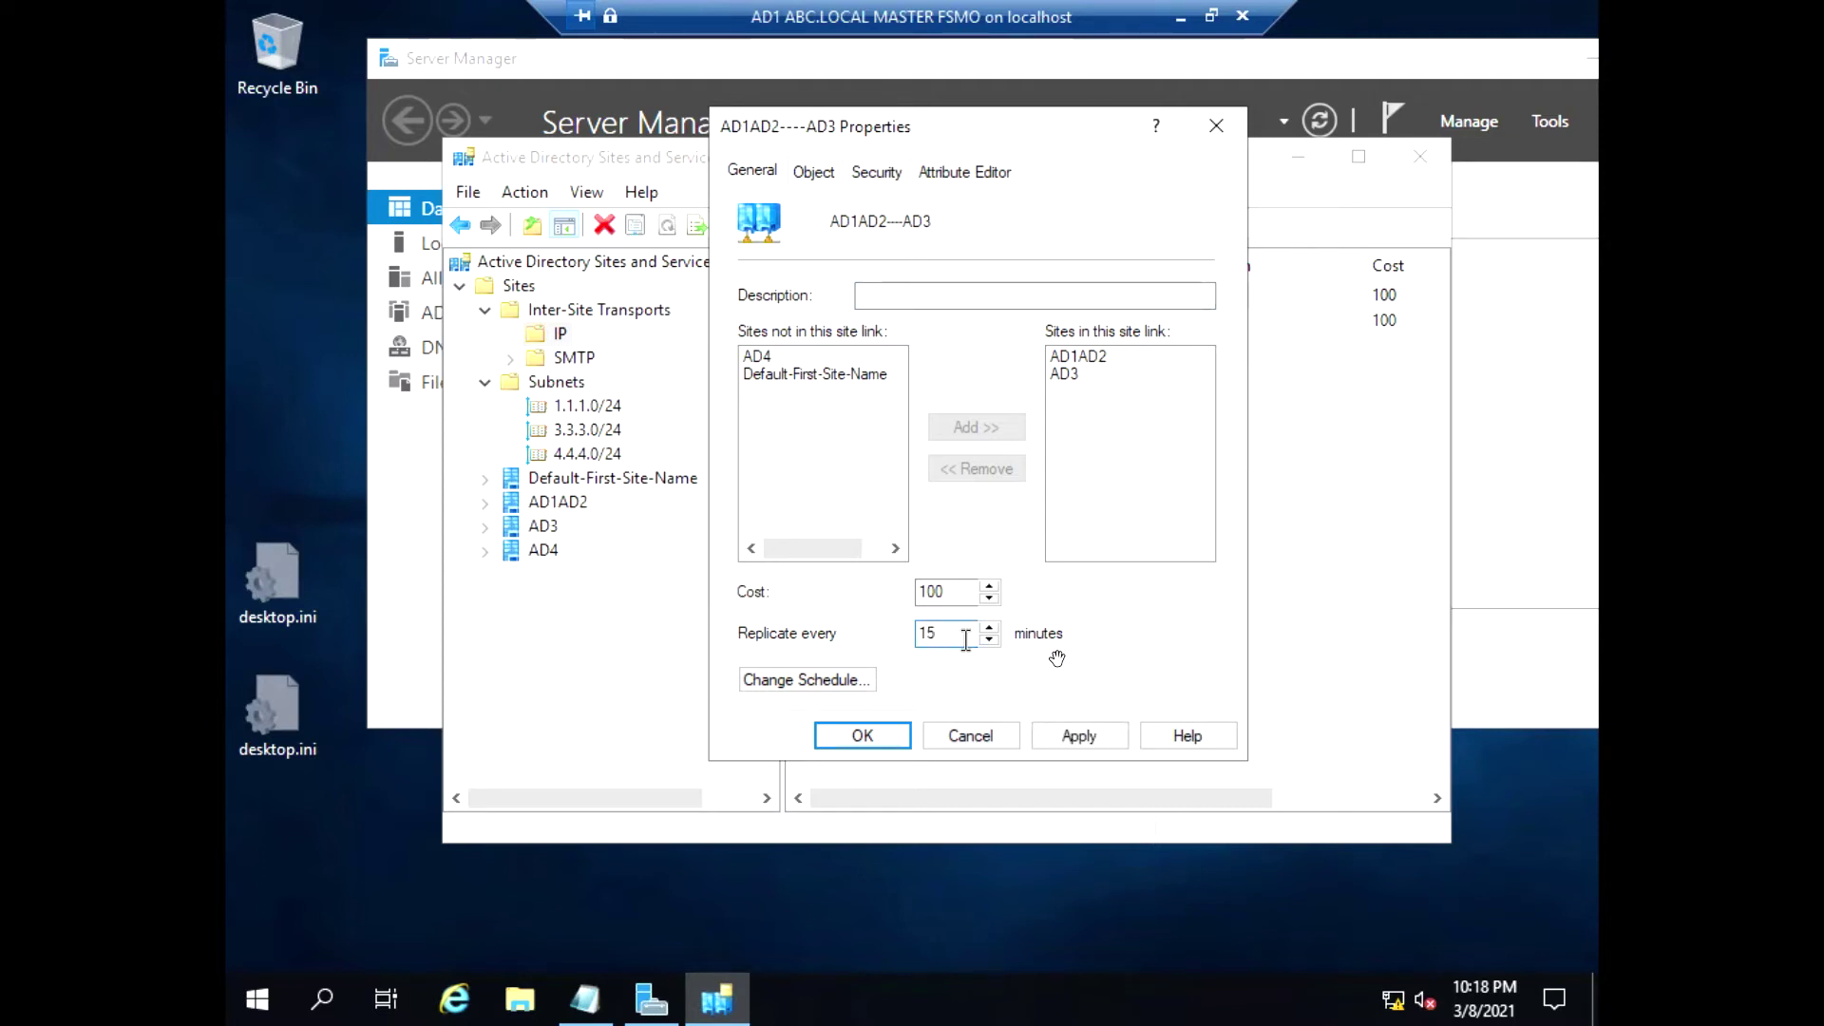
pyautogui.write('5')
pyautogui.press('BackSpace')
pyautogui.write('80')
pyautogui.moveTo(951, 634); pyautogui.dragTo(917, 633)
pyautogui.click(1080, 737)
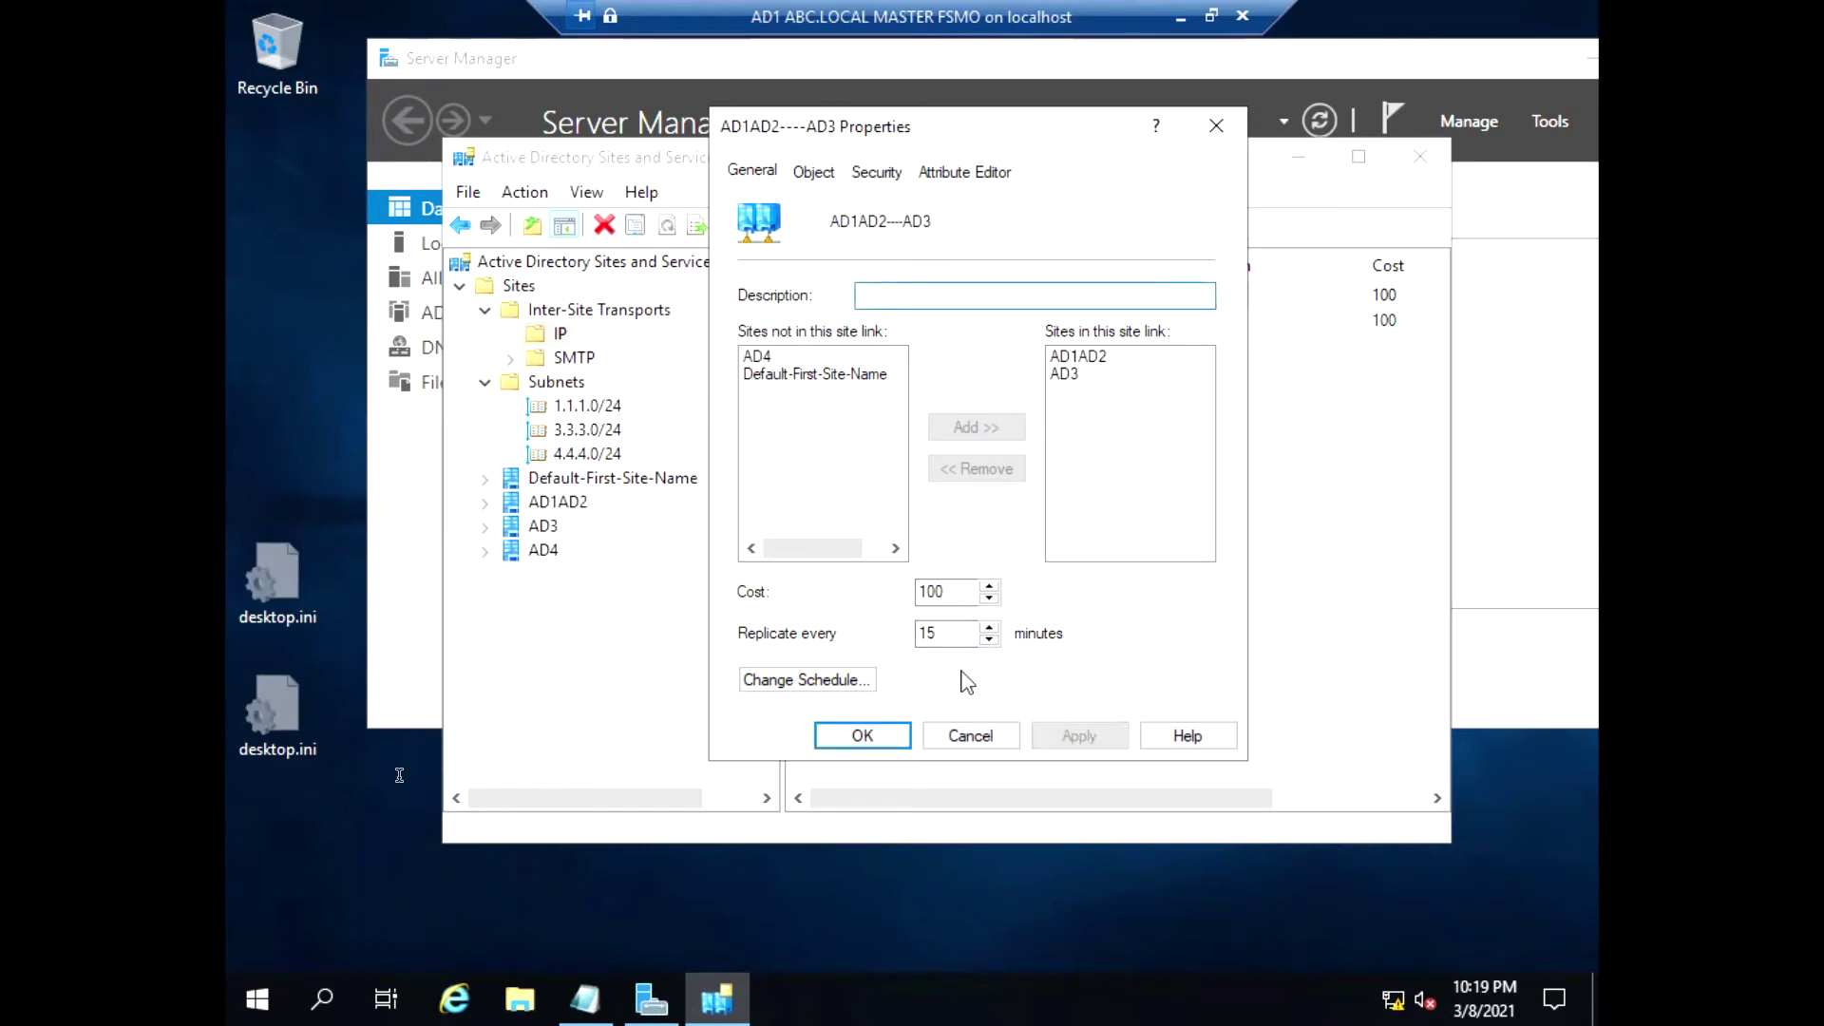
pyautogui.click(939, 633)
pyautogui.press('BackSpace')
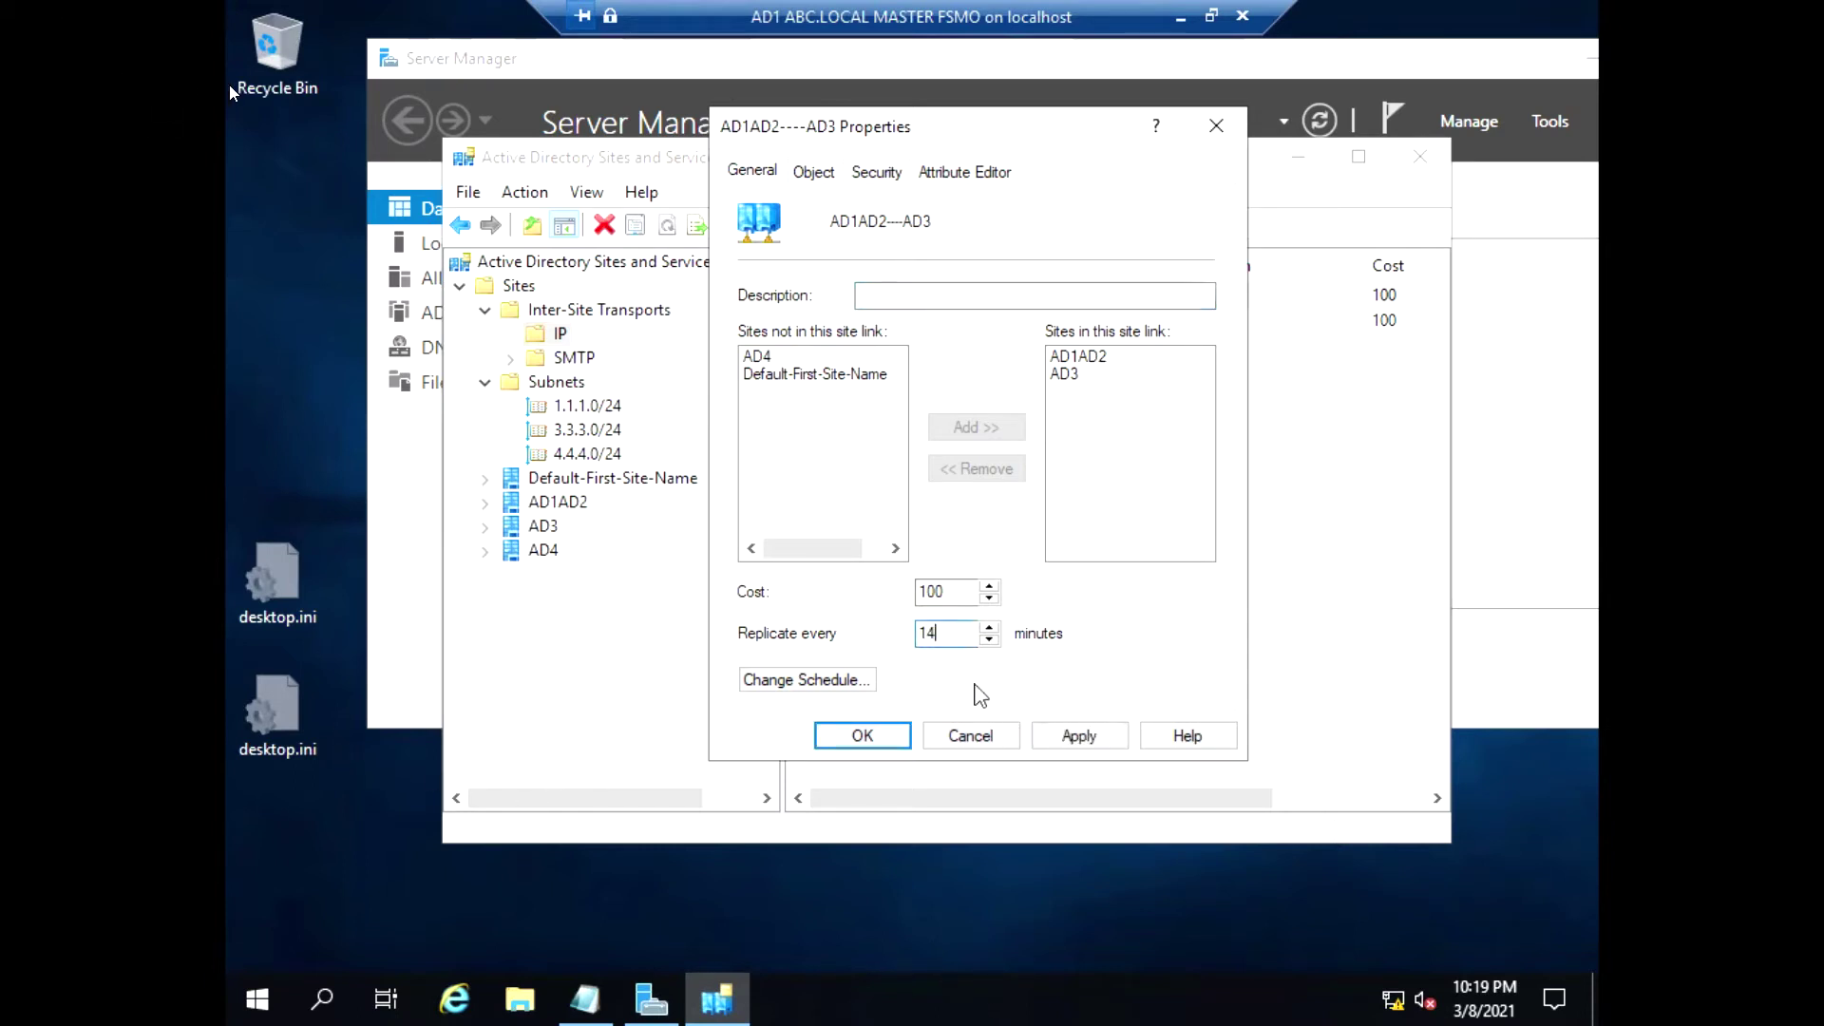
pyautogui.click(1079, 736)
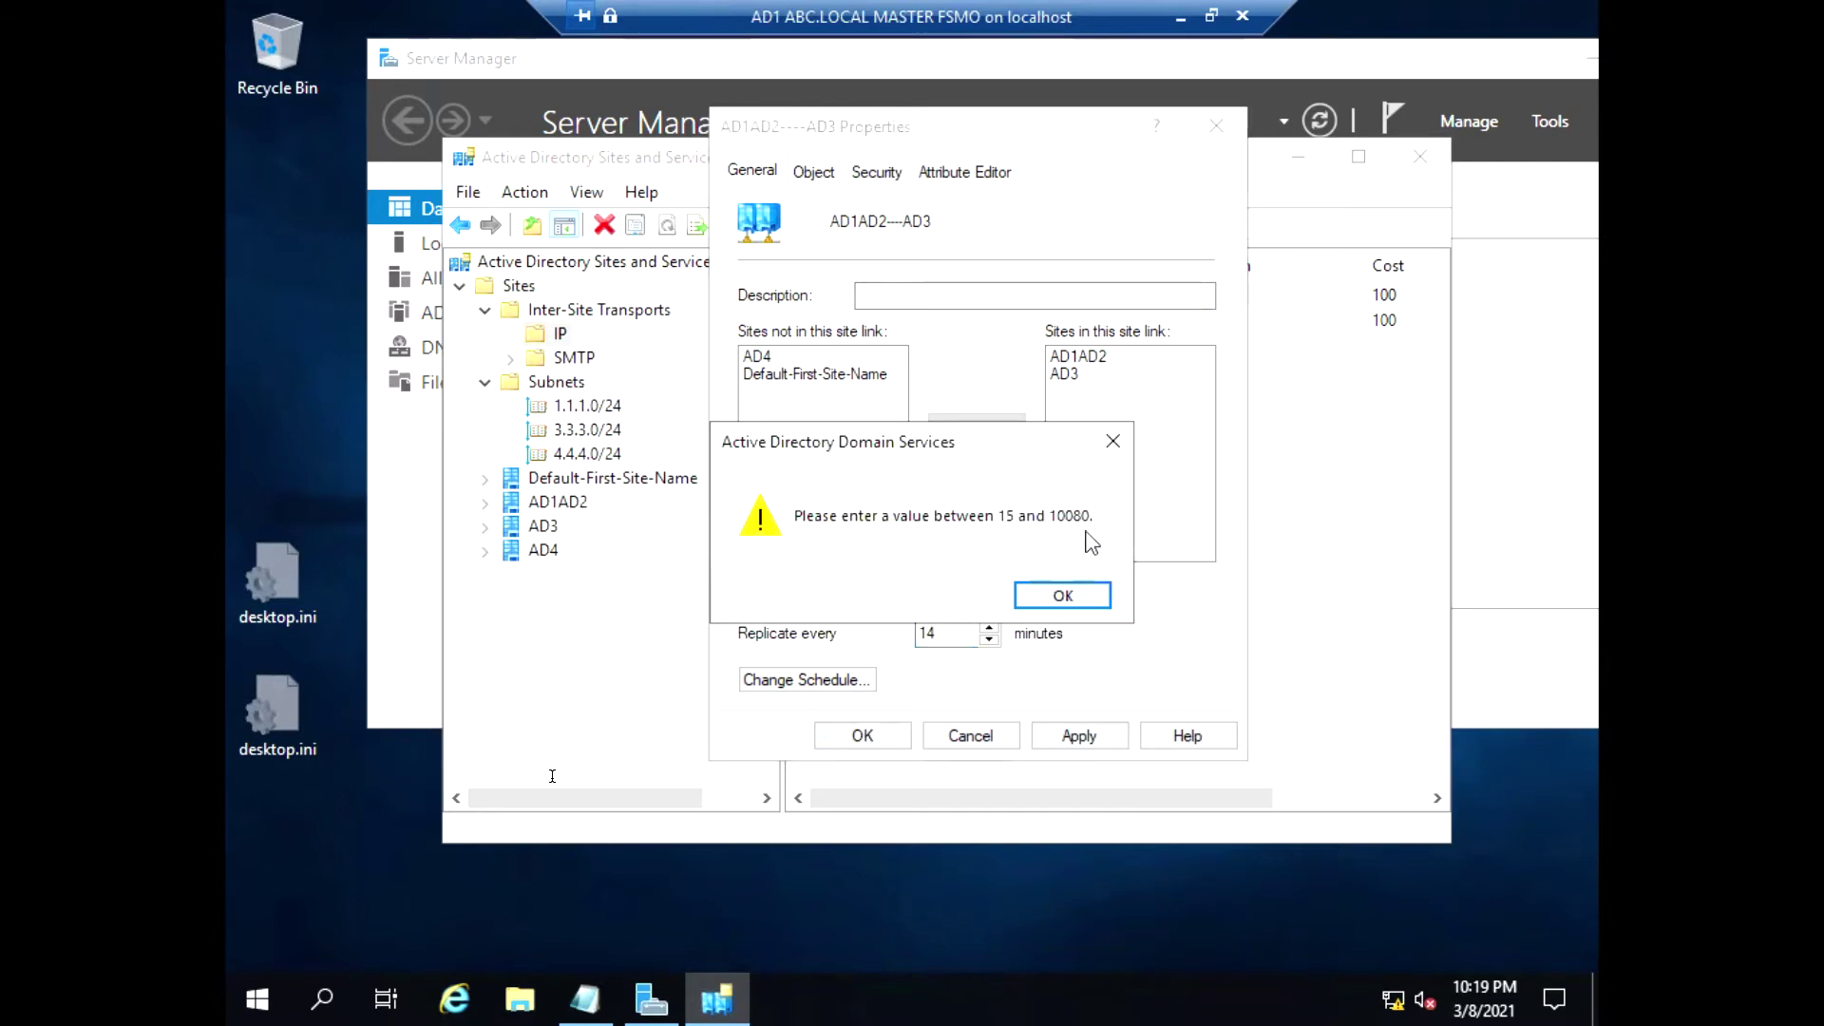
pyautogui.click(1062, 596)
pyautogui.press('BackSpace')
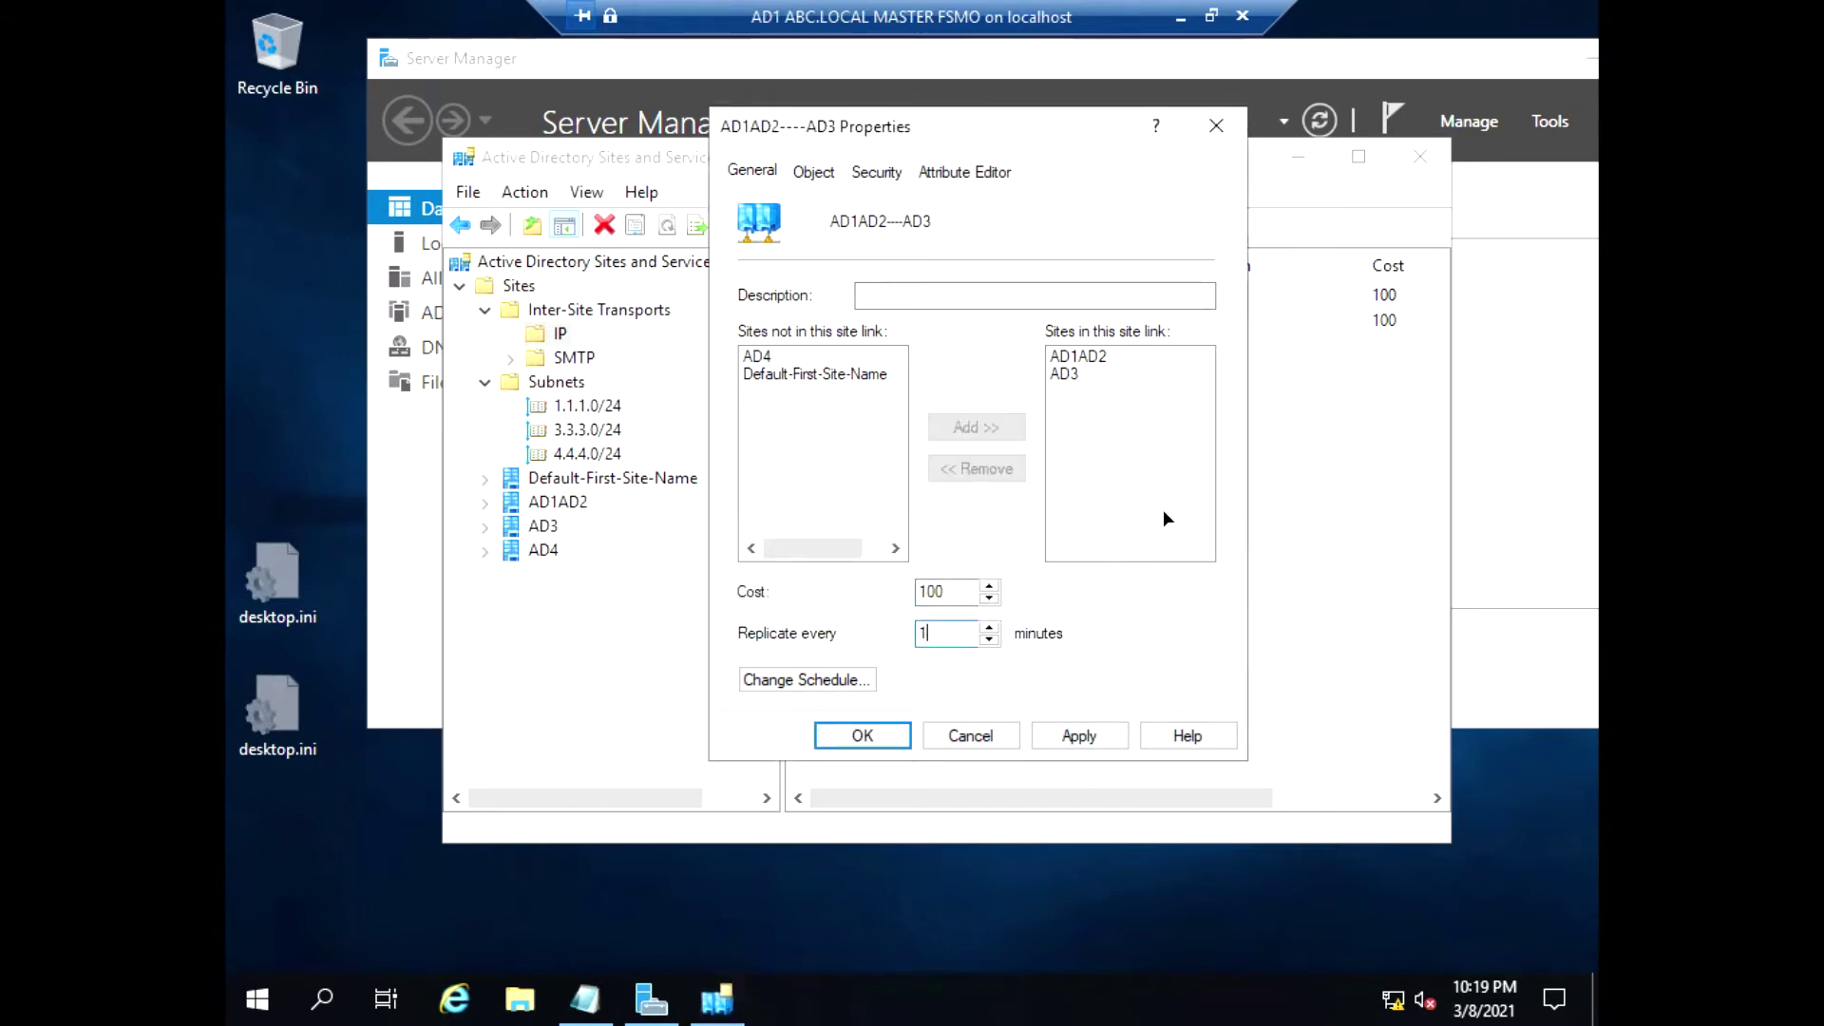
pyautogui.write('5')
# Mark the link's schedule replication not available all week, then bring up the Notepad plan
pyautogui.click(847, 681)
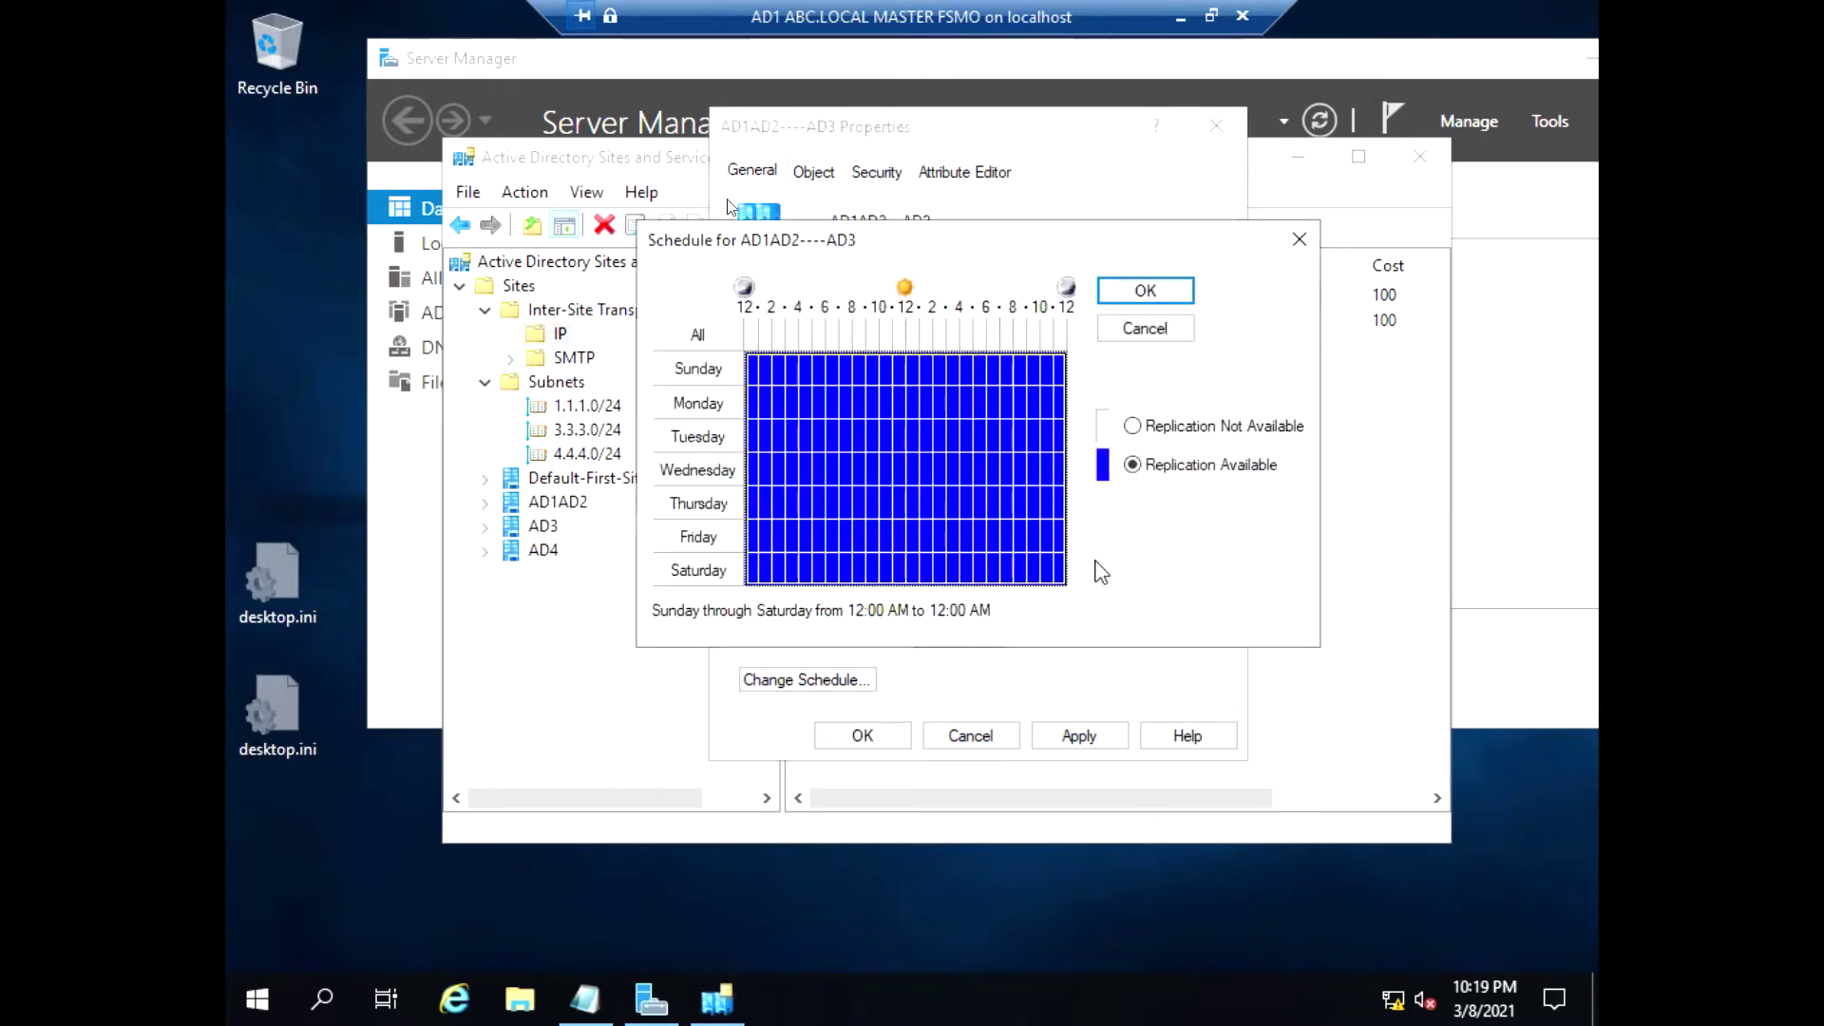
pyautogui.click(1132, 426)
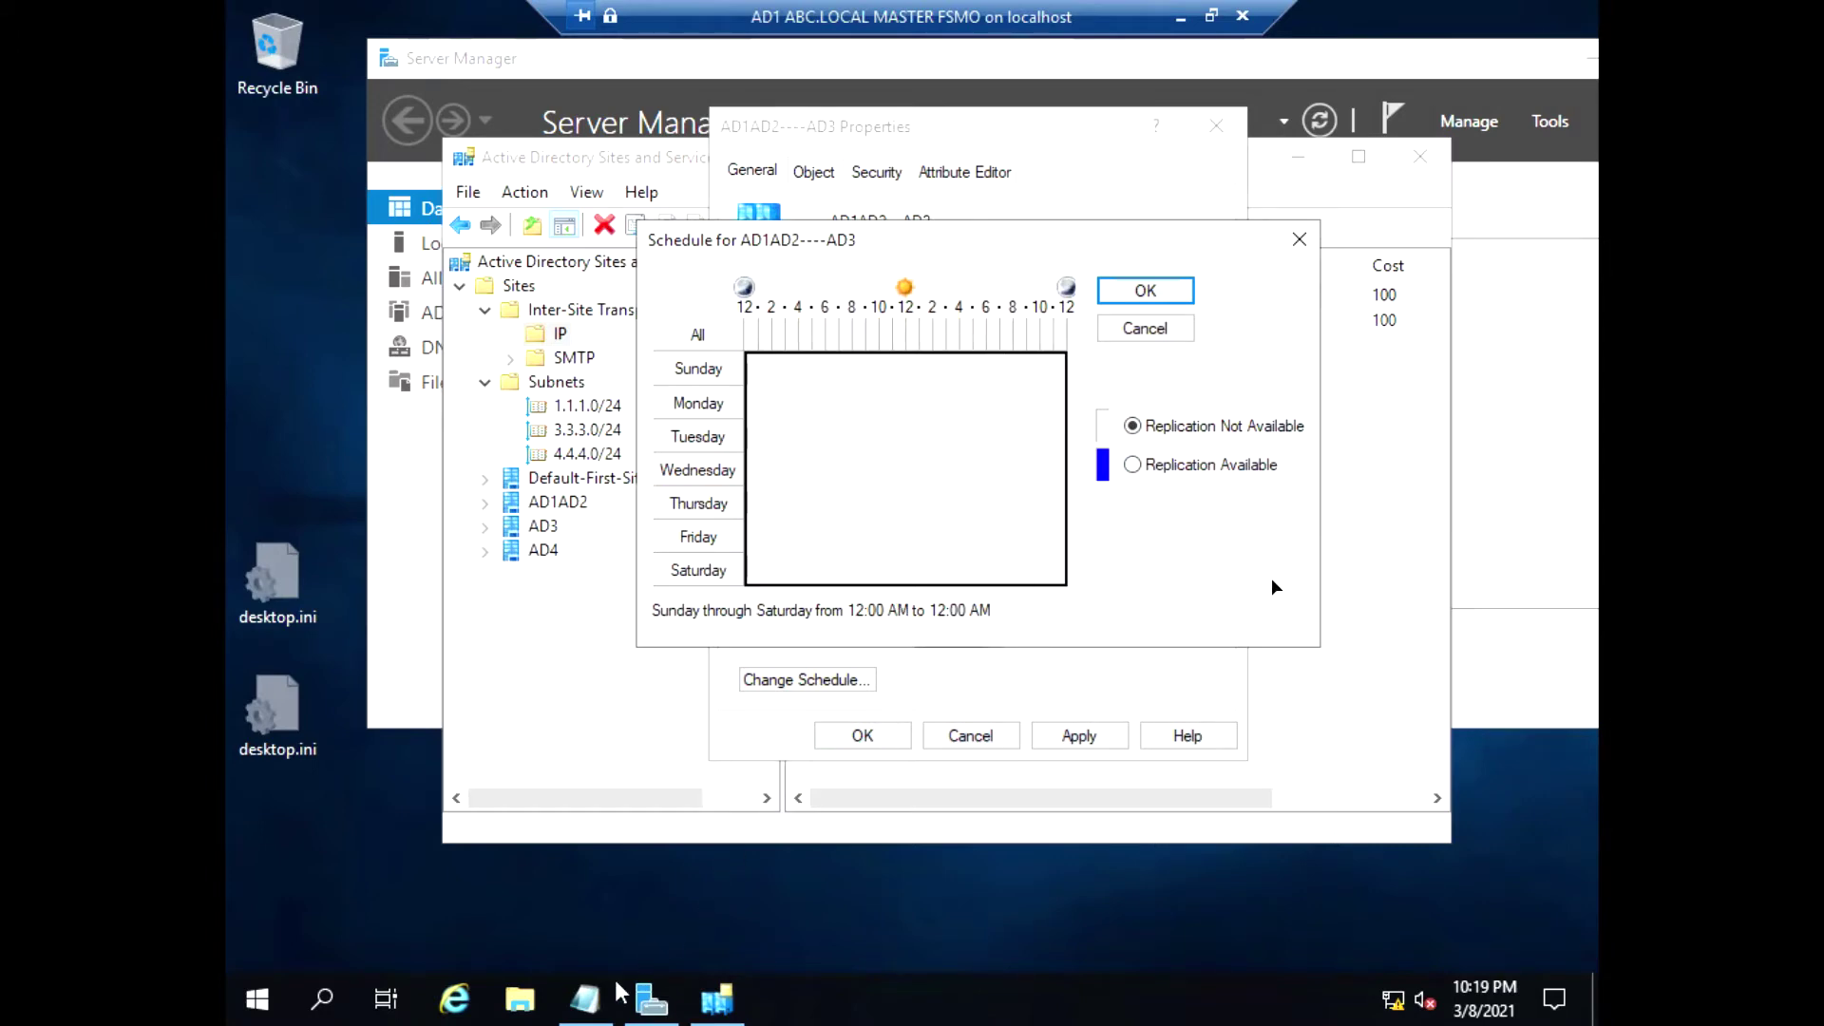
pyautogui.click(586, 998)
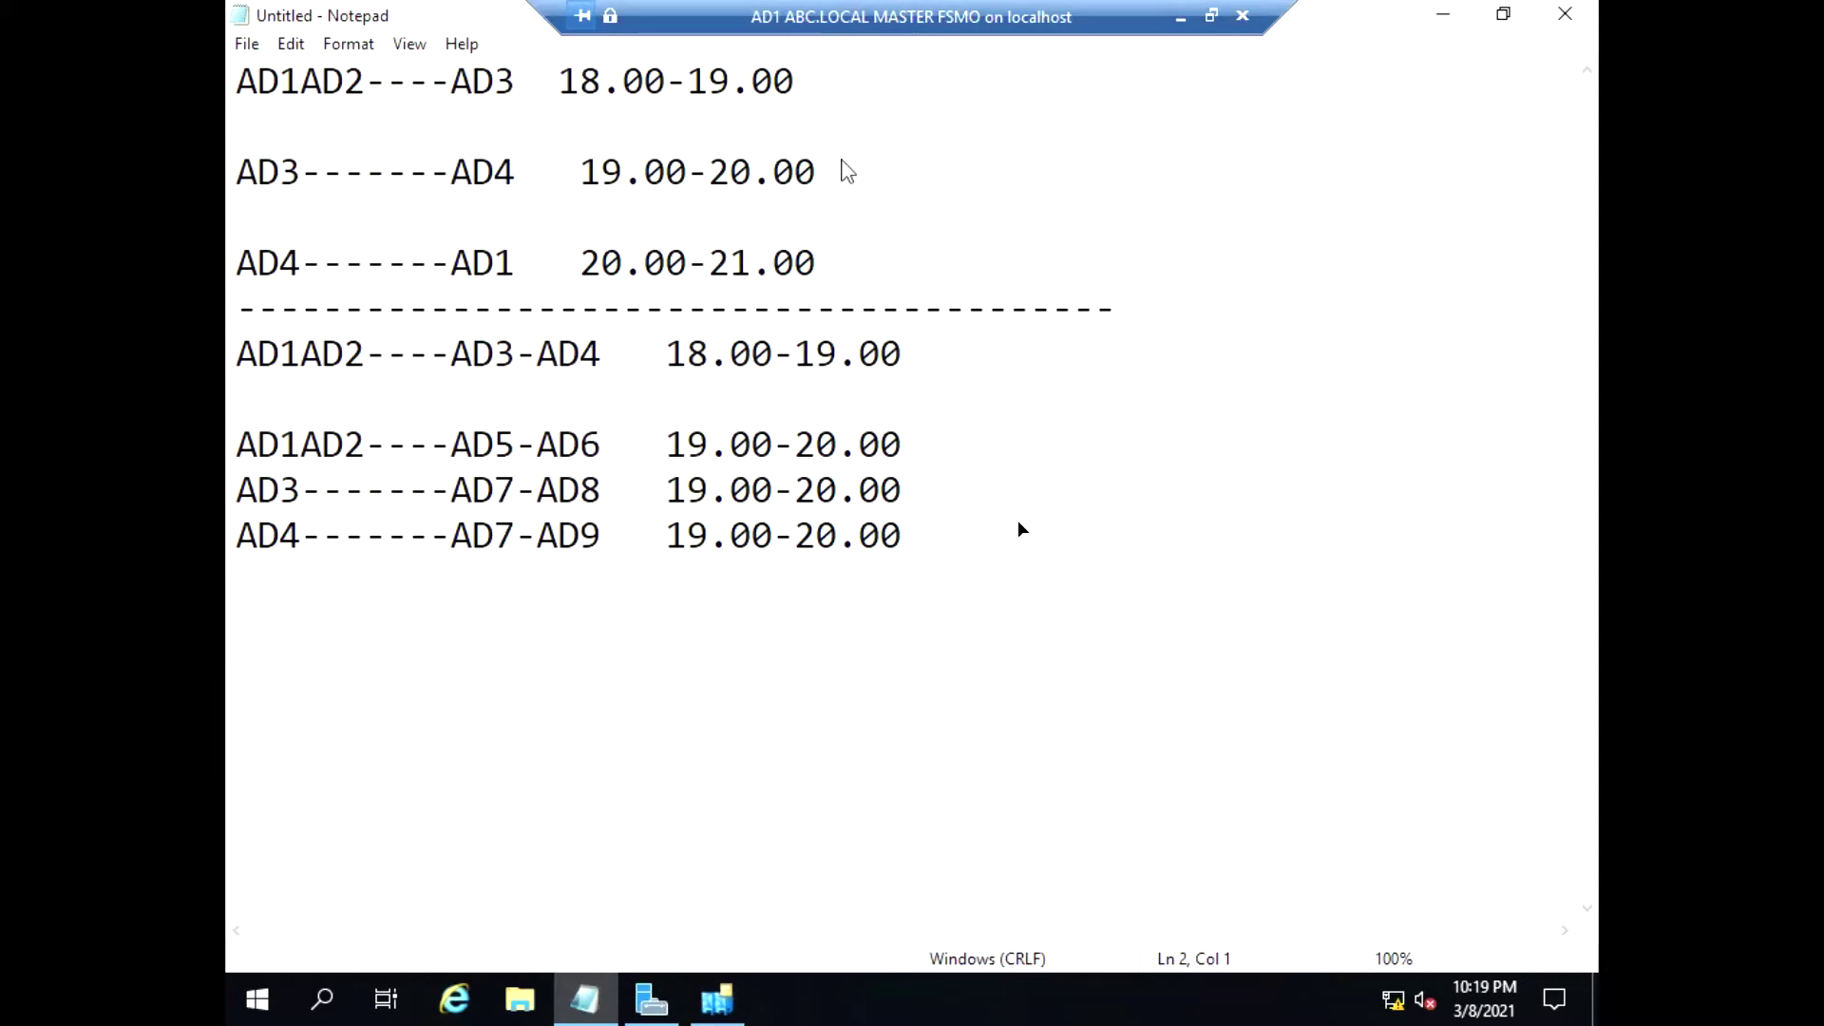
# Highlight the AD1AD2----AD3 18.00-19.00 line in Notepad and return to Sites and Services
pyautogui.click(796, 83)
pyautogui.moveTo(761, 81); pyautogui.dragTo(236, 83)
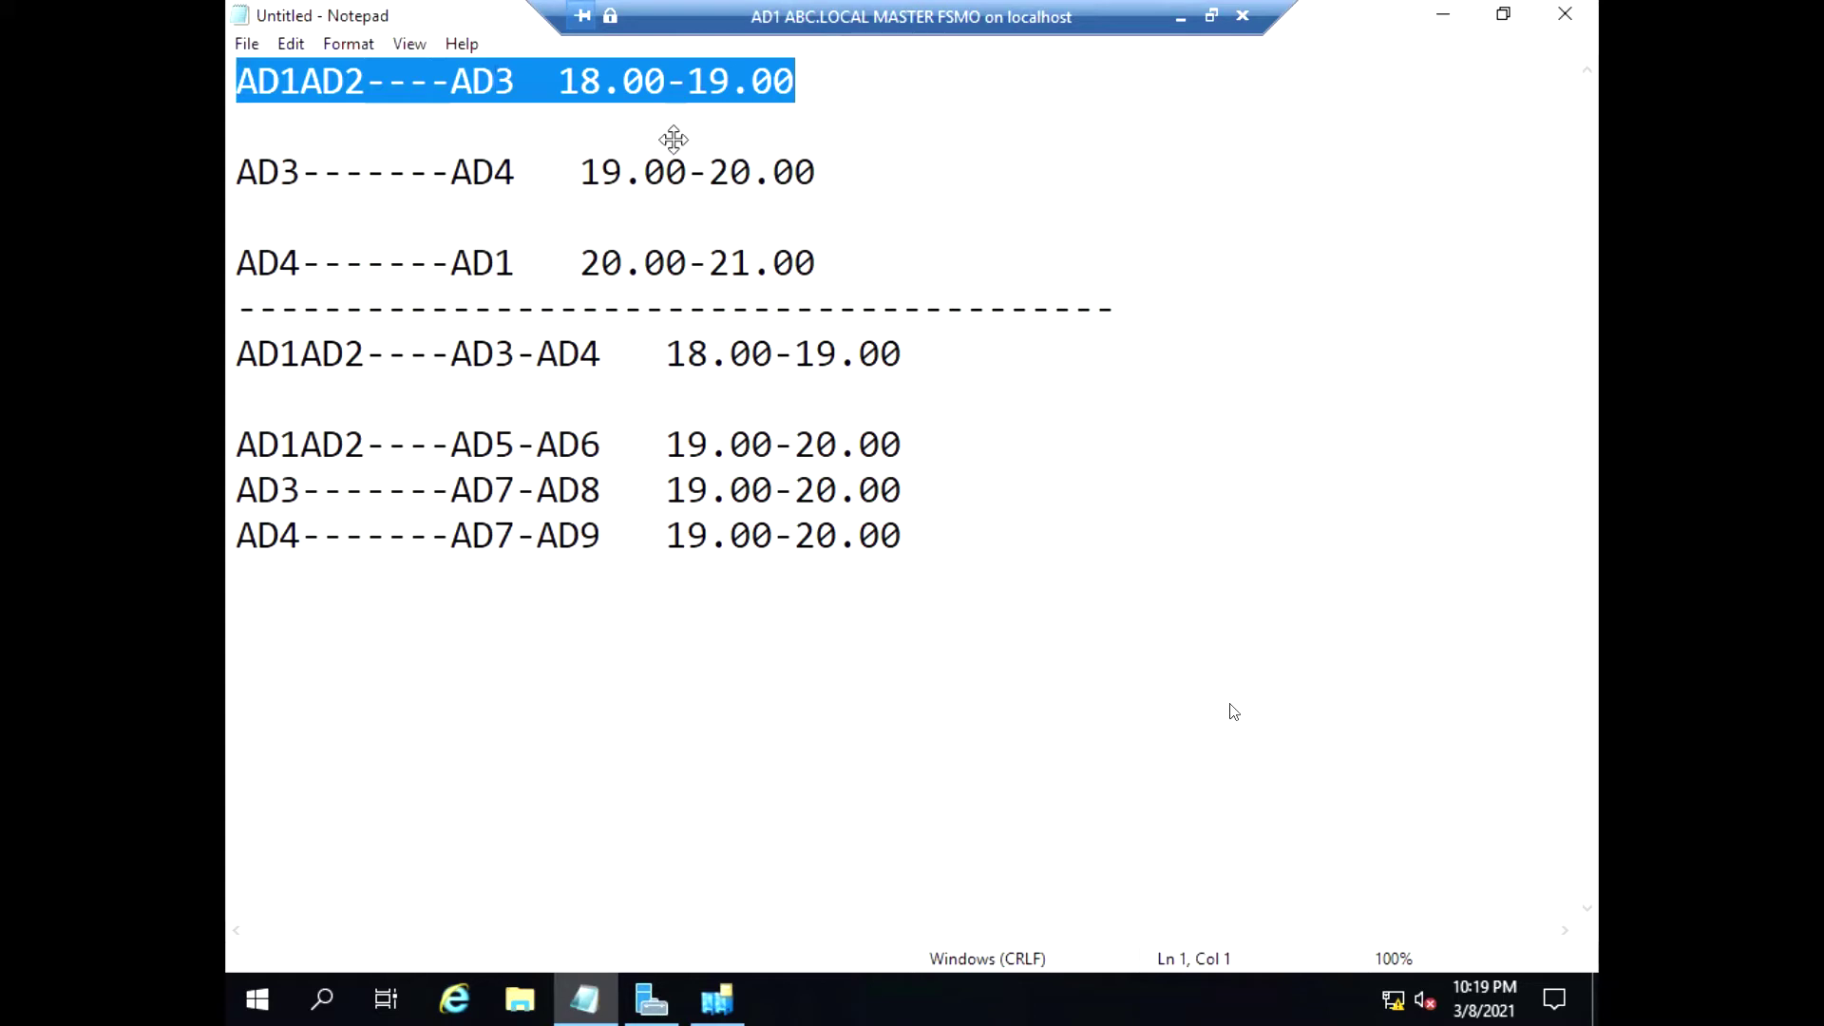
pyautogui.click(721, 1005)
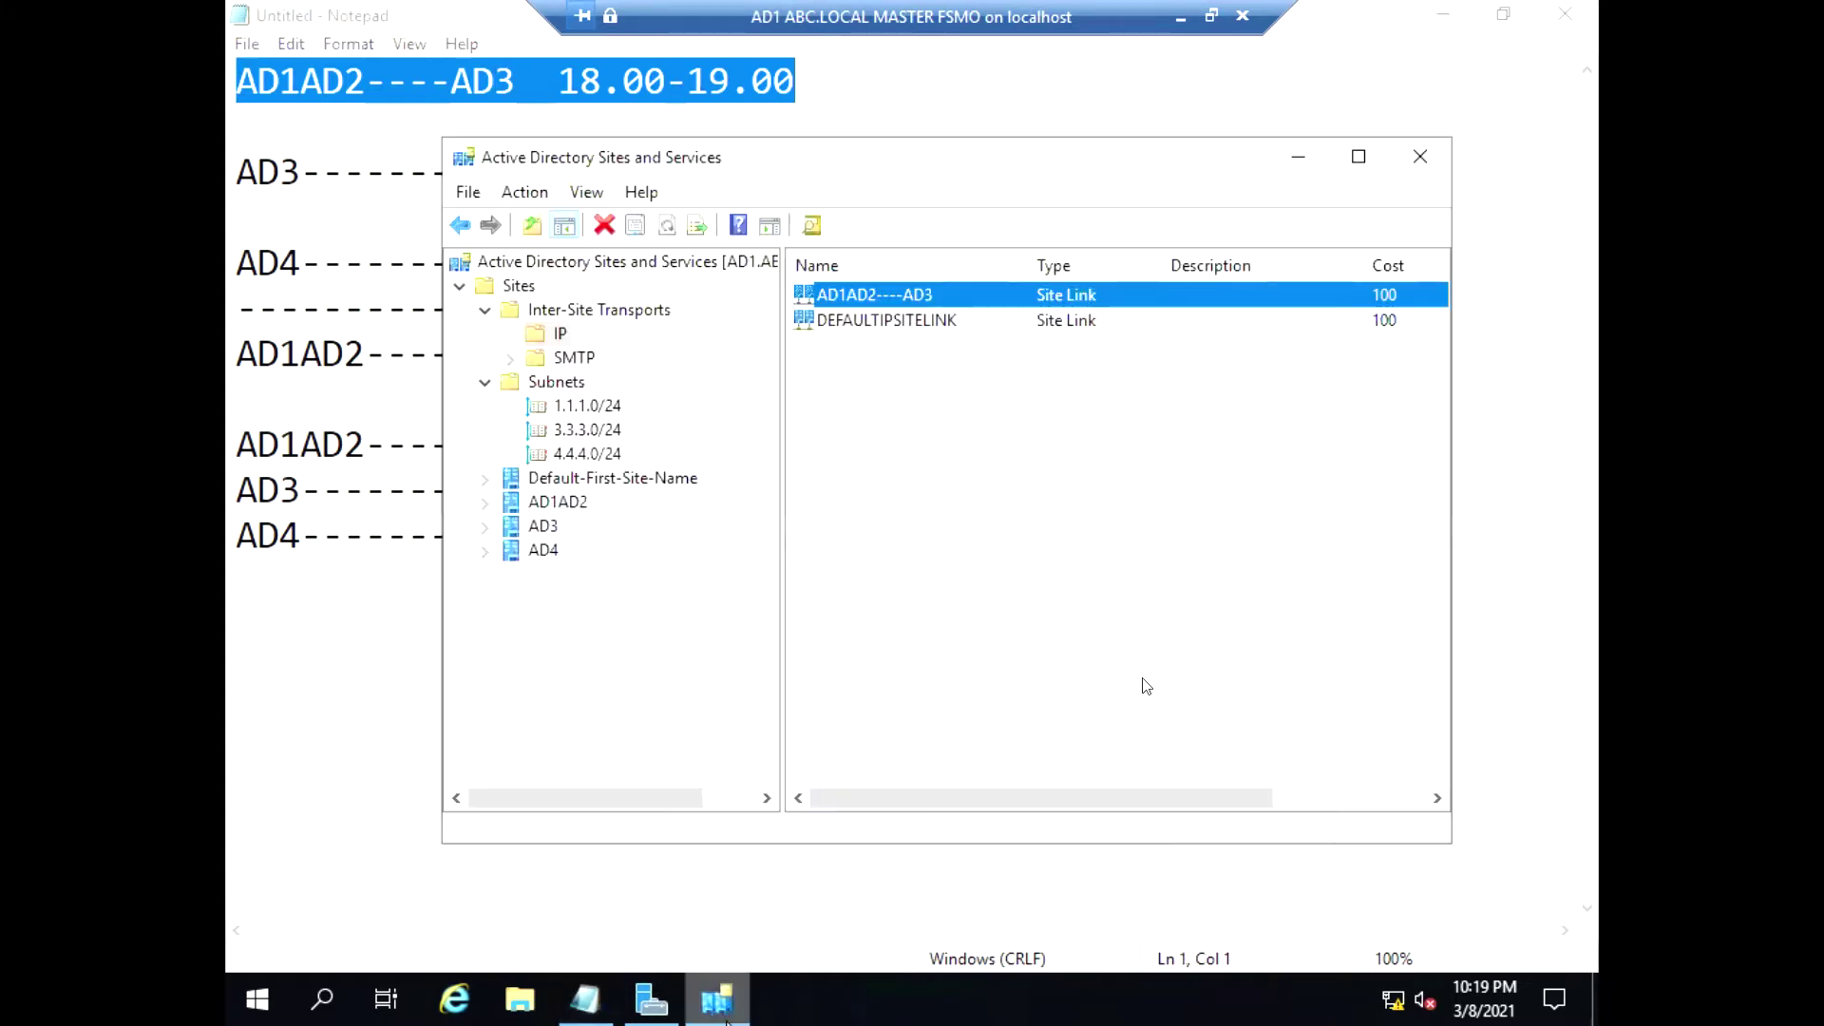
# Allow AD1AD2----AD3 replication only from 6:00 PM to 7:00 PM daily and apply it
pyautogui.rightClick(914, 302)
pyautogui.click(974, 378)
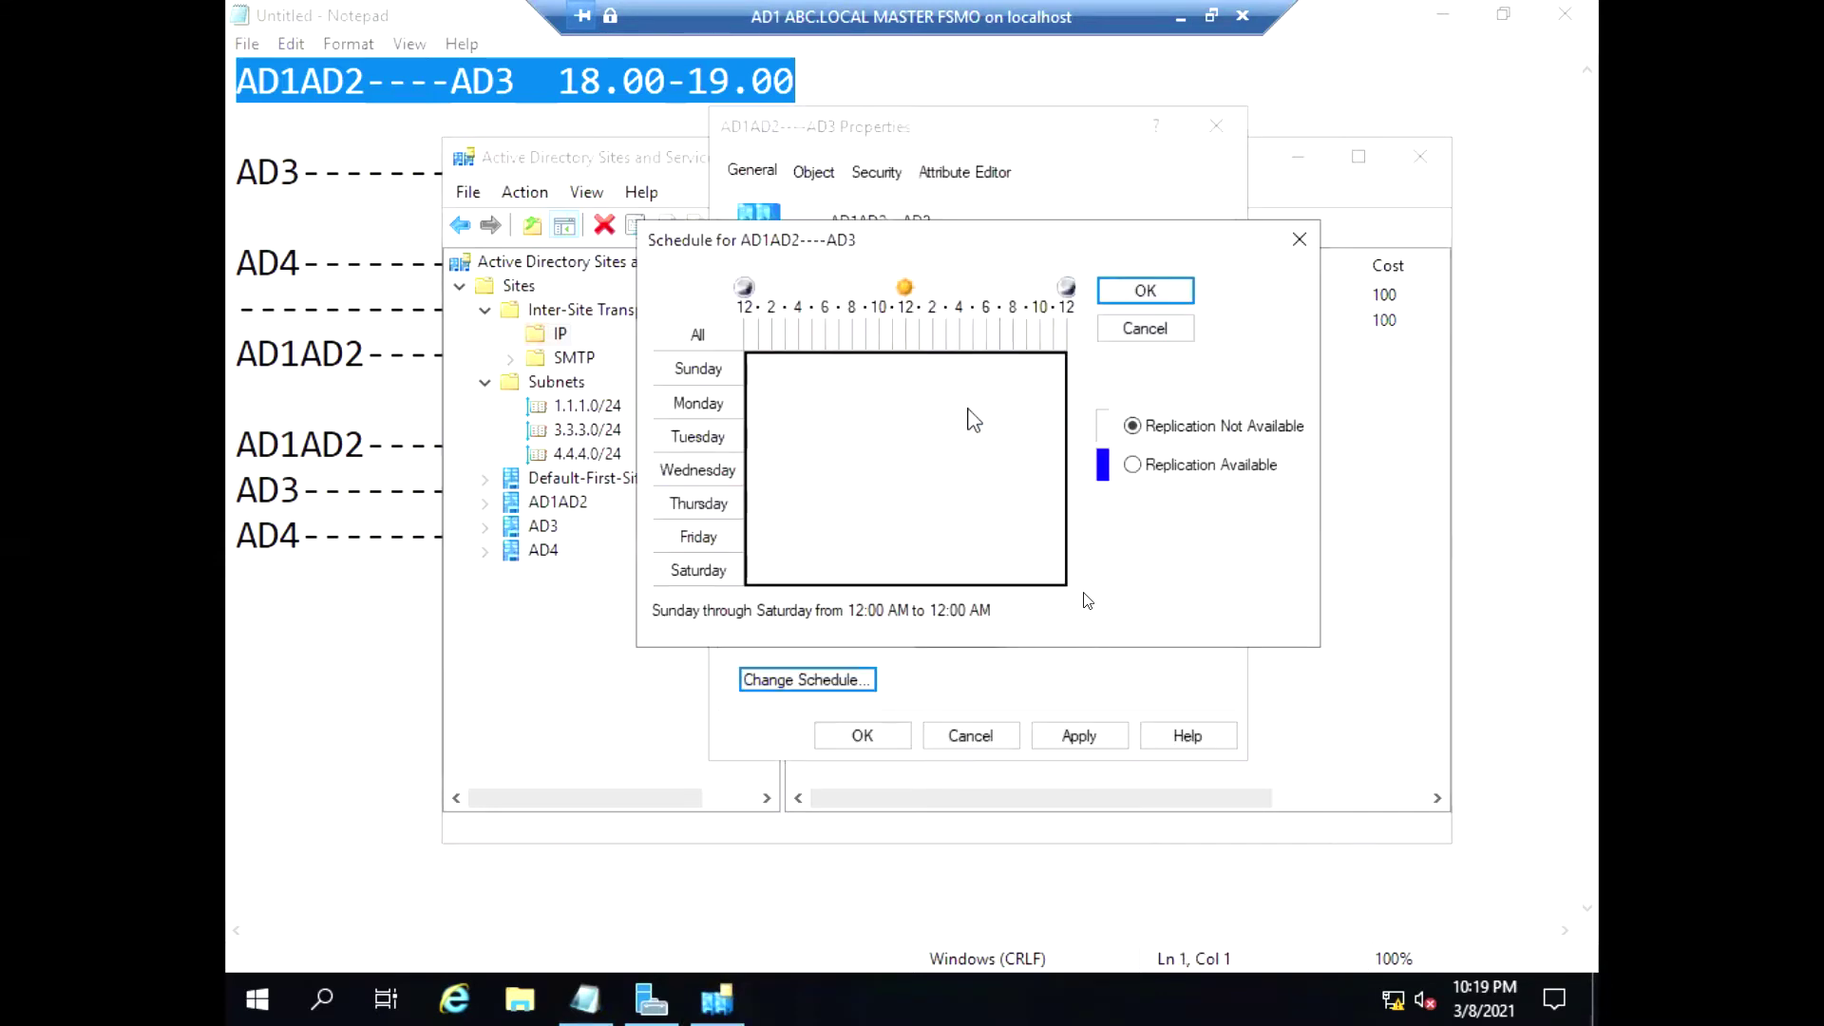
pyautogui.click(994, 335)
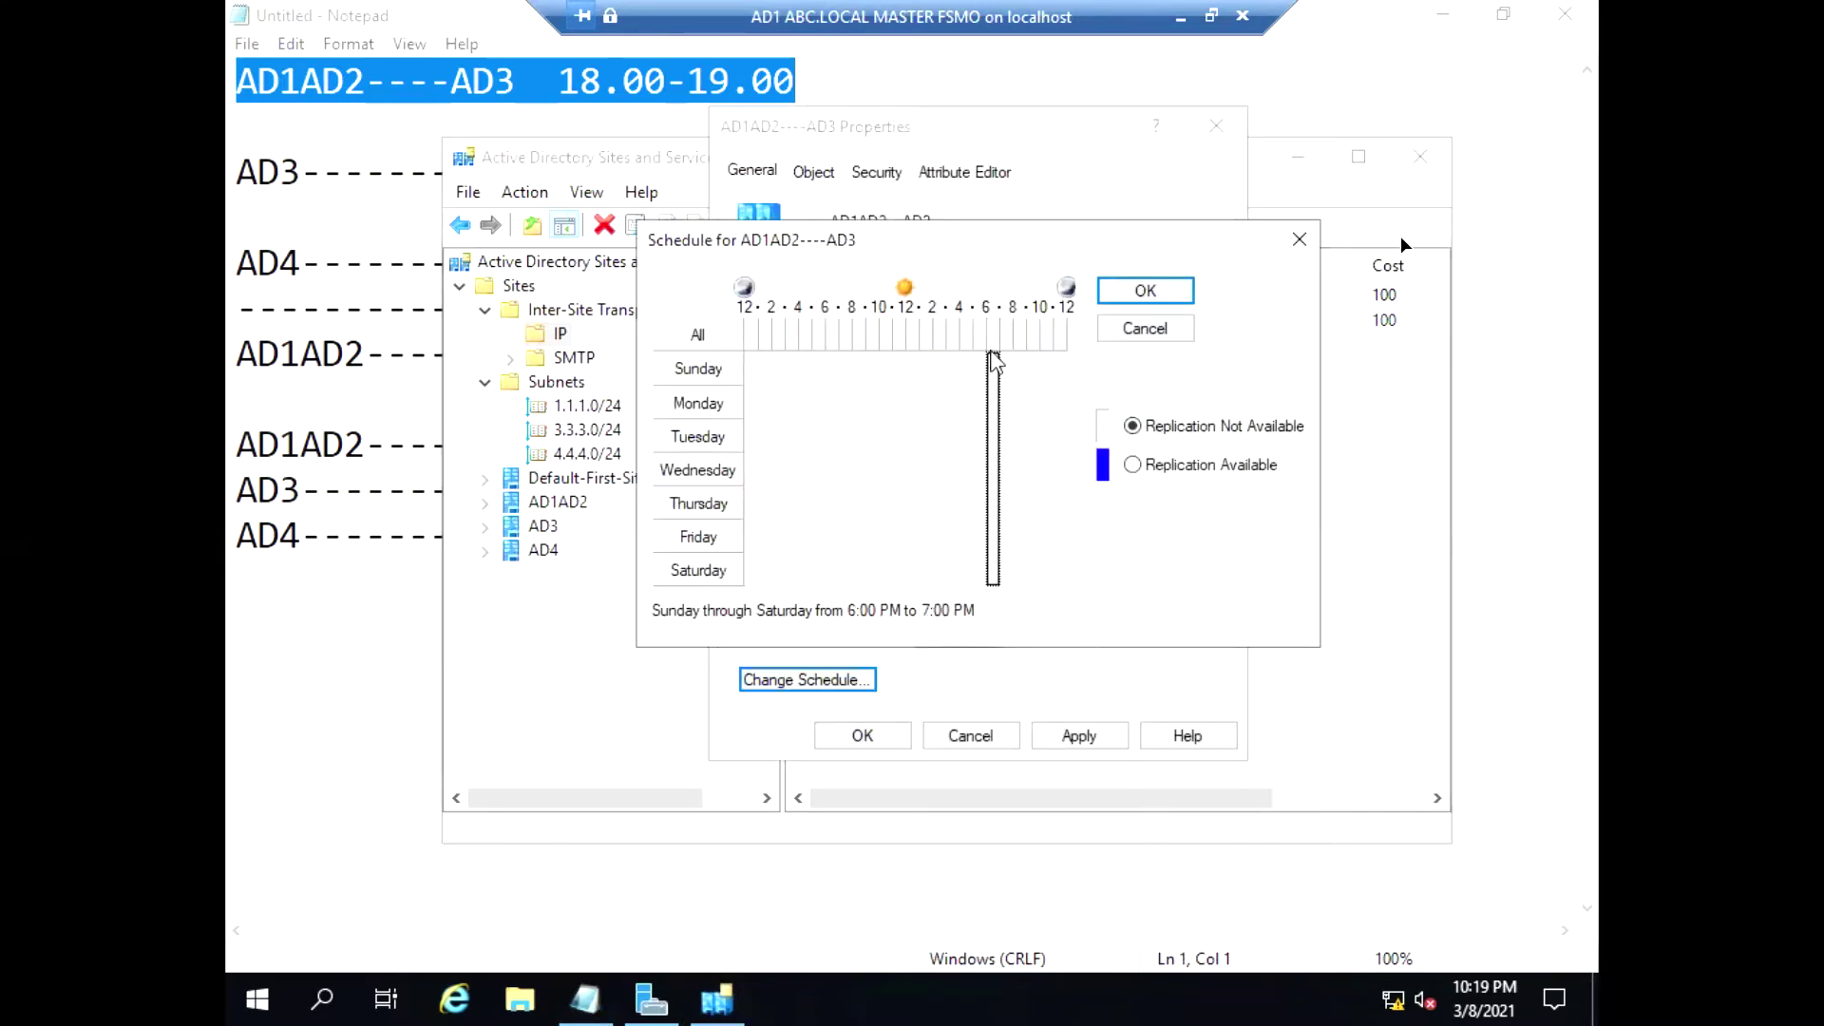
pyautogui.click(1133, 464)
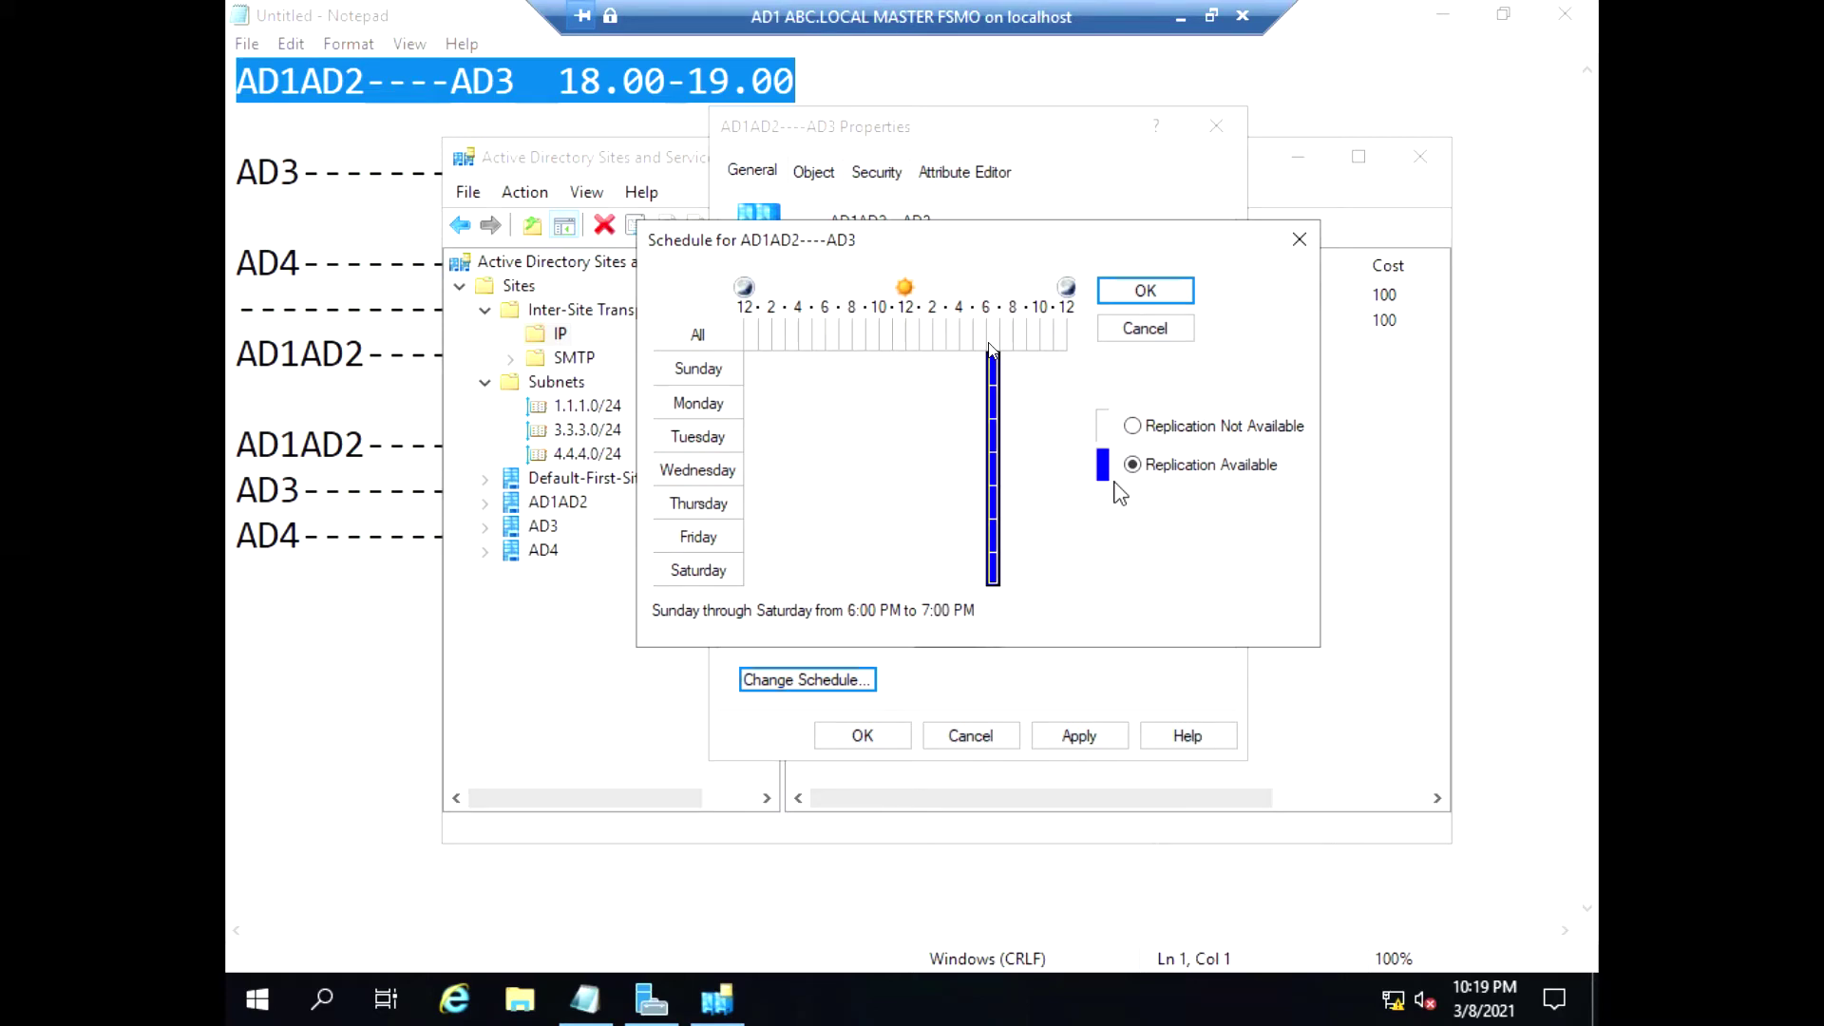
pyautogui.click(1145, 290)
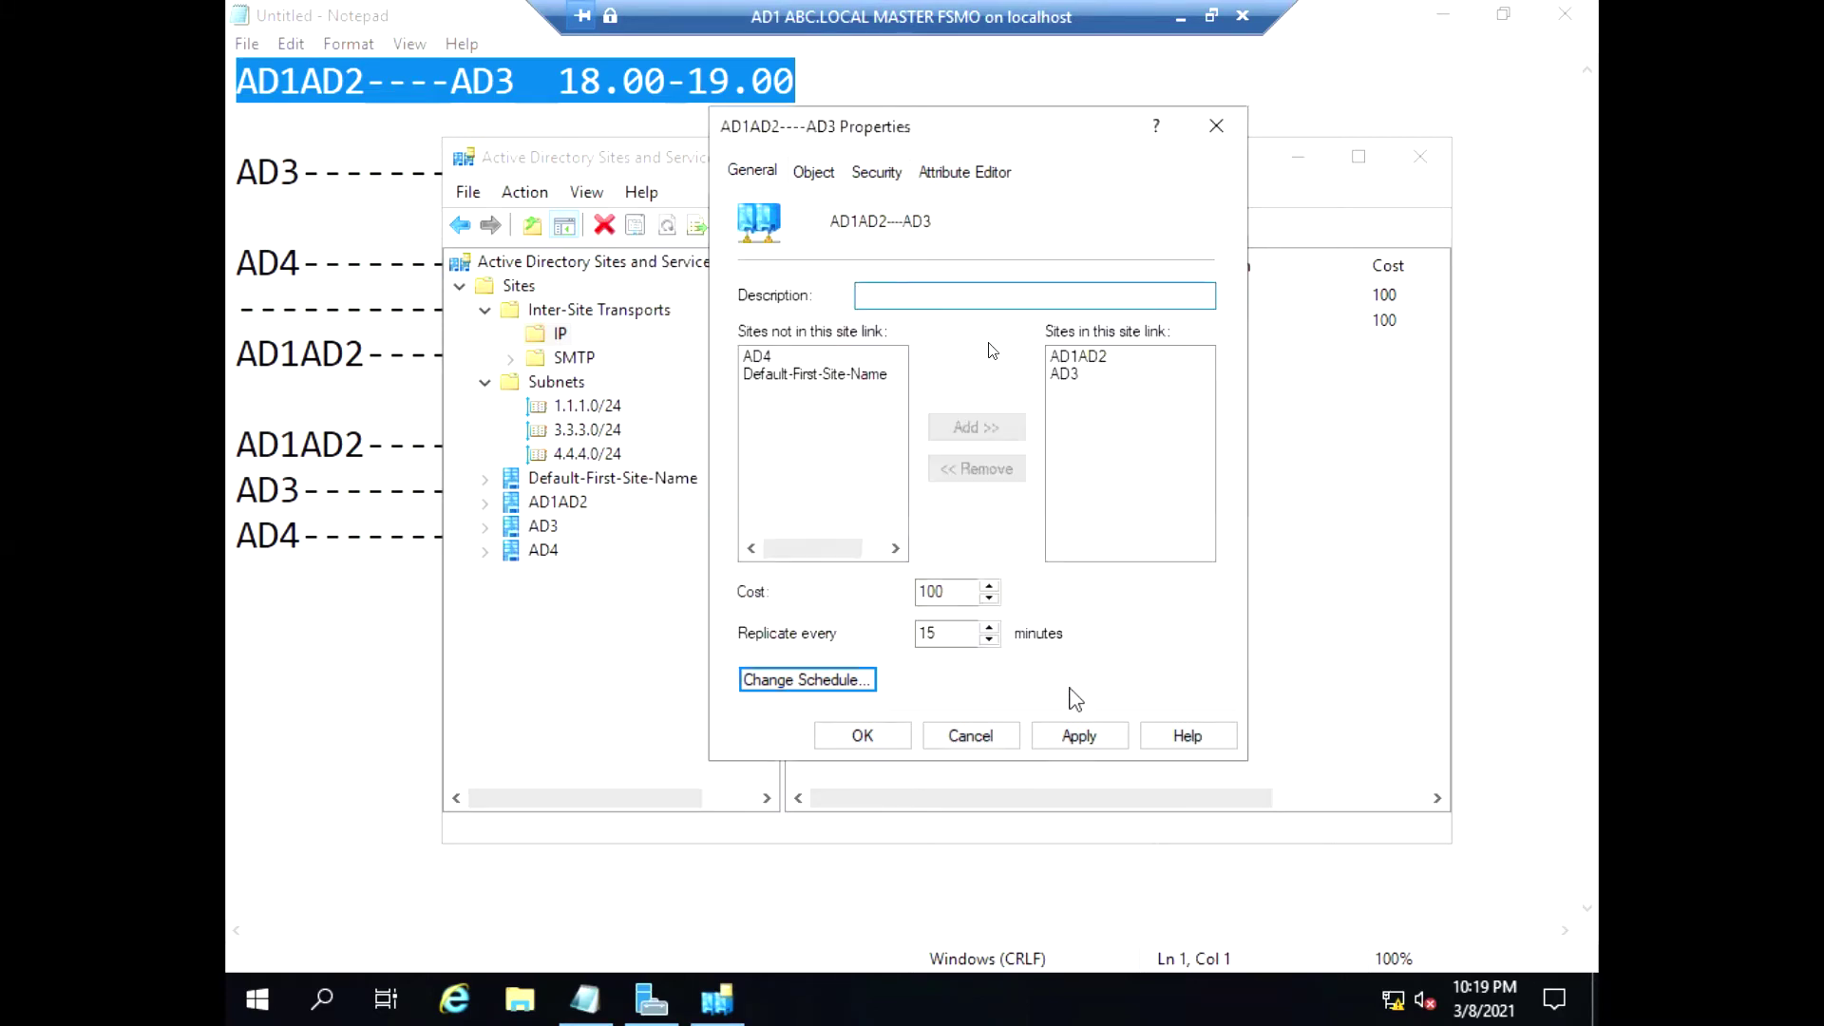
pyautogui.click(1088, 739)
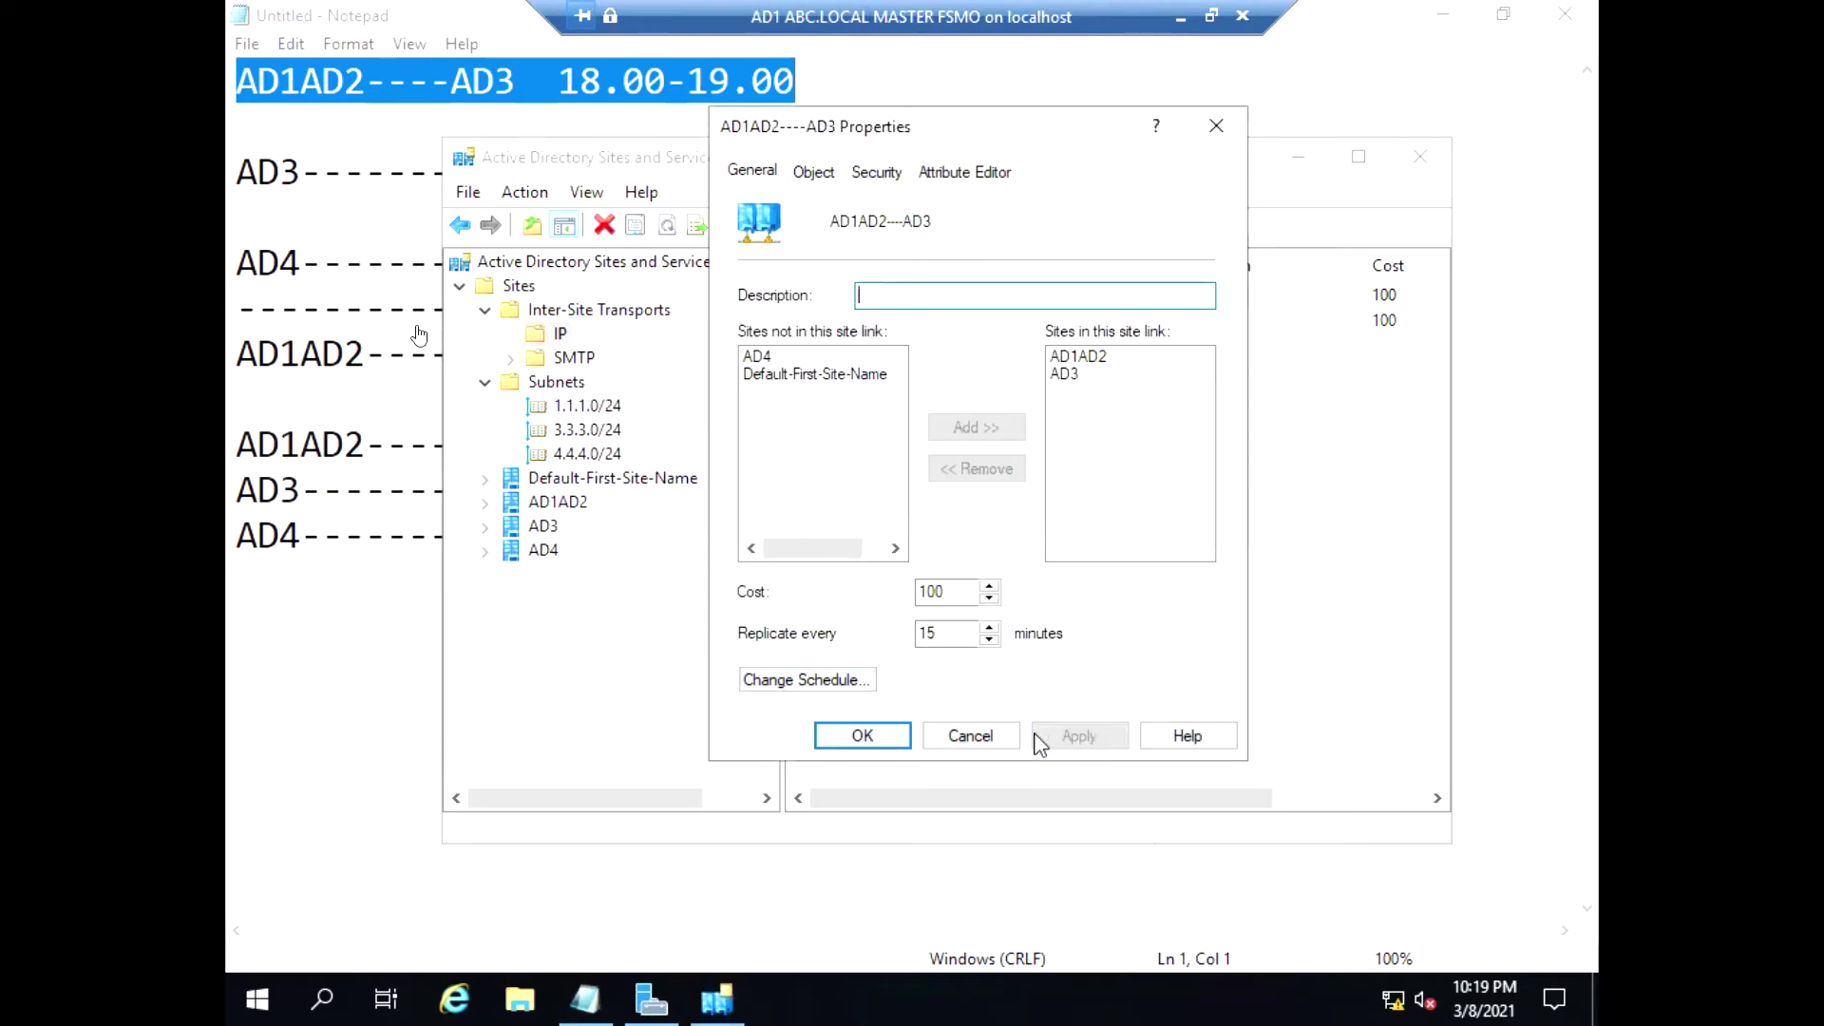
# Close the link properties, highlight the AD3 to AD4 19.00-20.00 Notepad line, and return
pyautogui.click(862, 736)
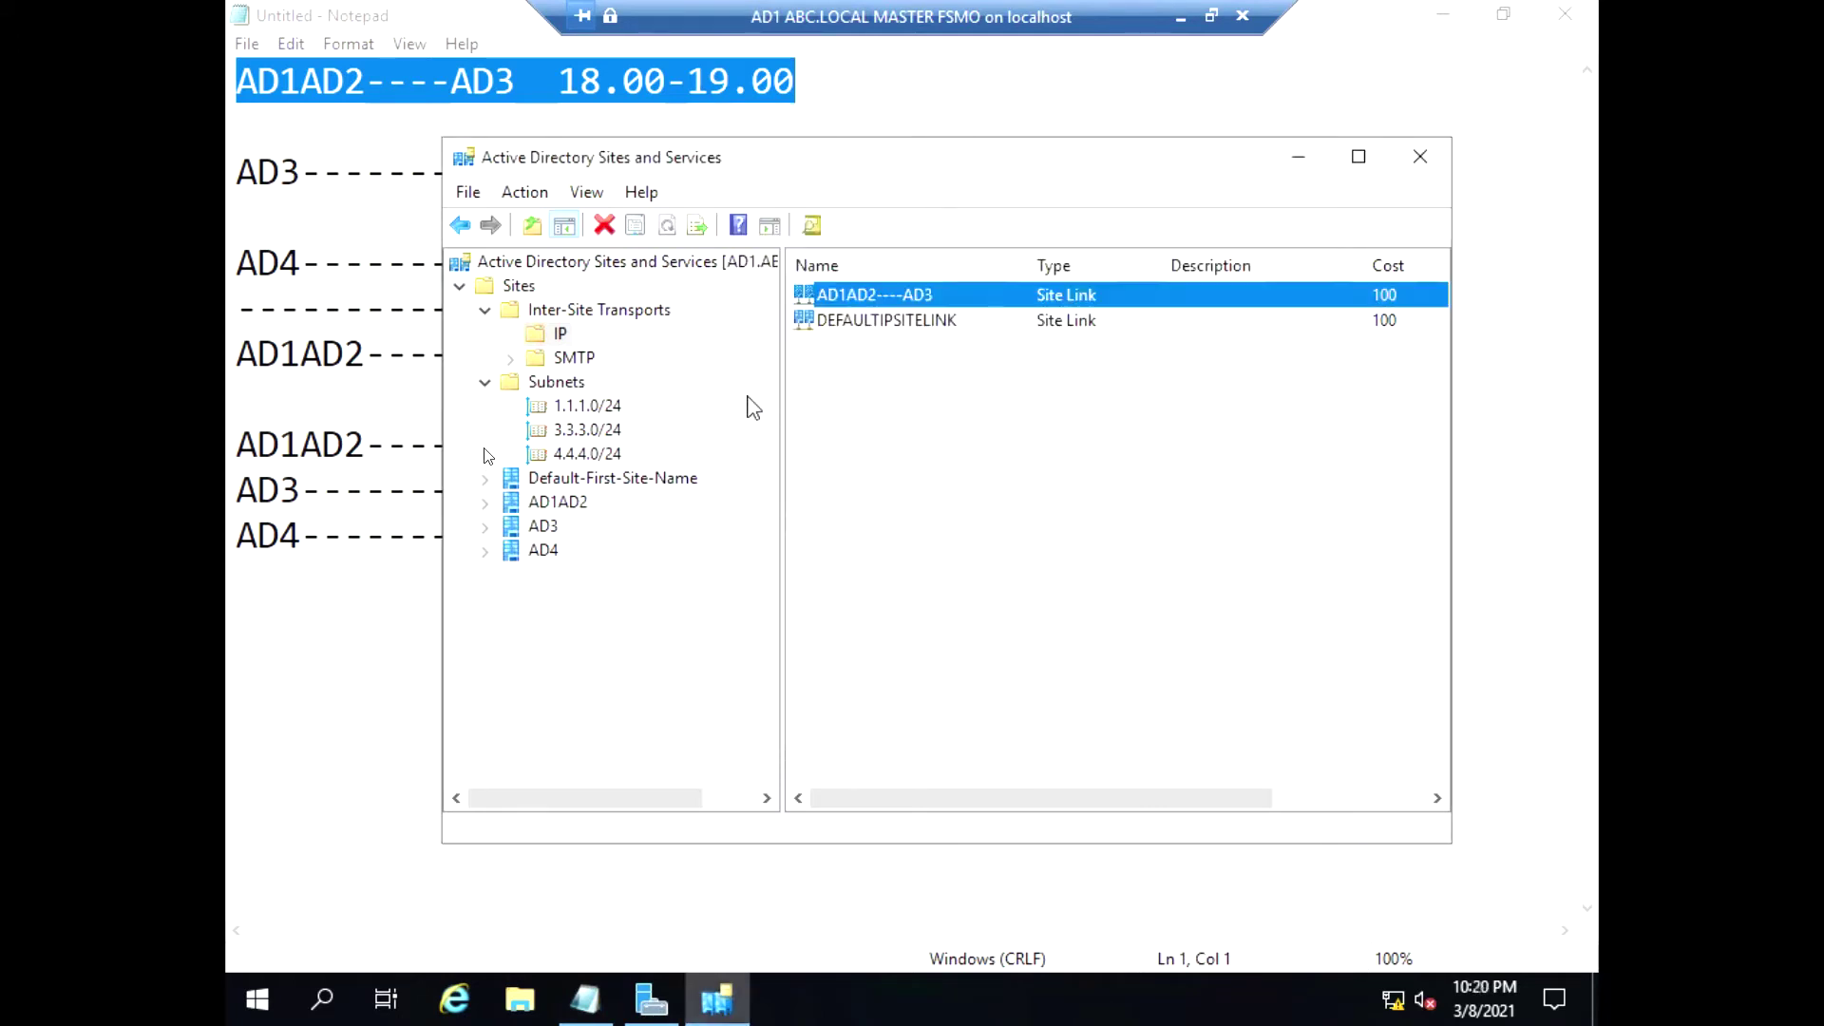
pyautogui.hotkey('alt', 'Tab')
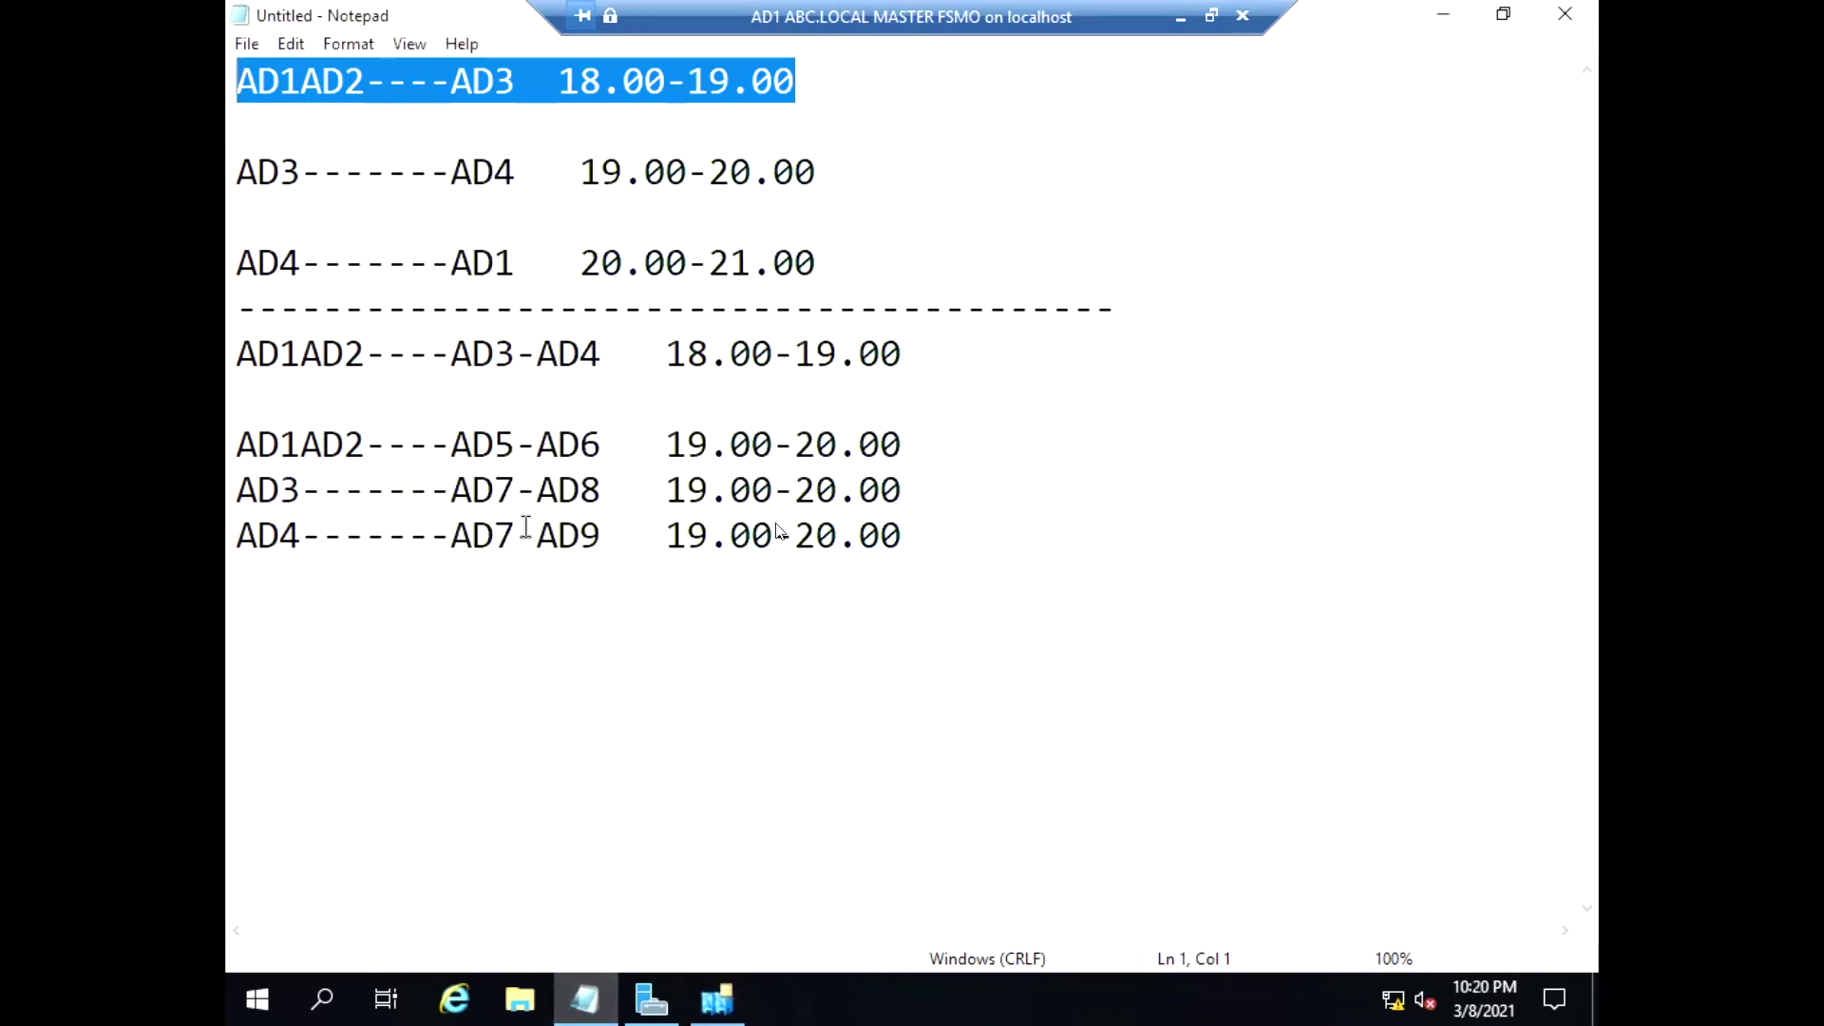
pyautogui.moveTo(255, 175); pyautogui.dragTo(916, 162)
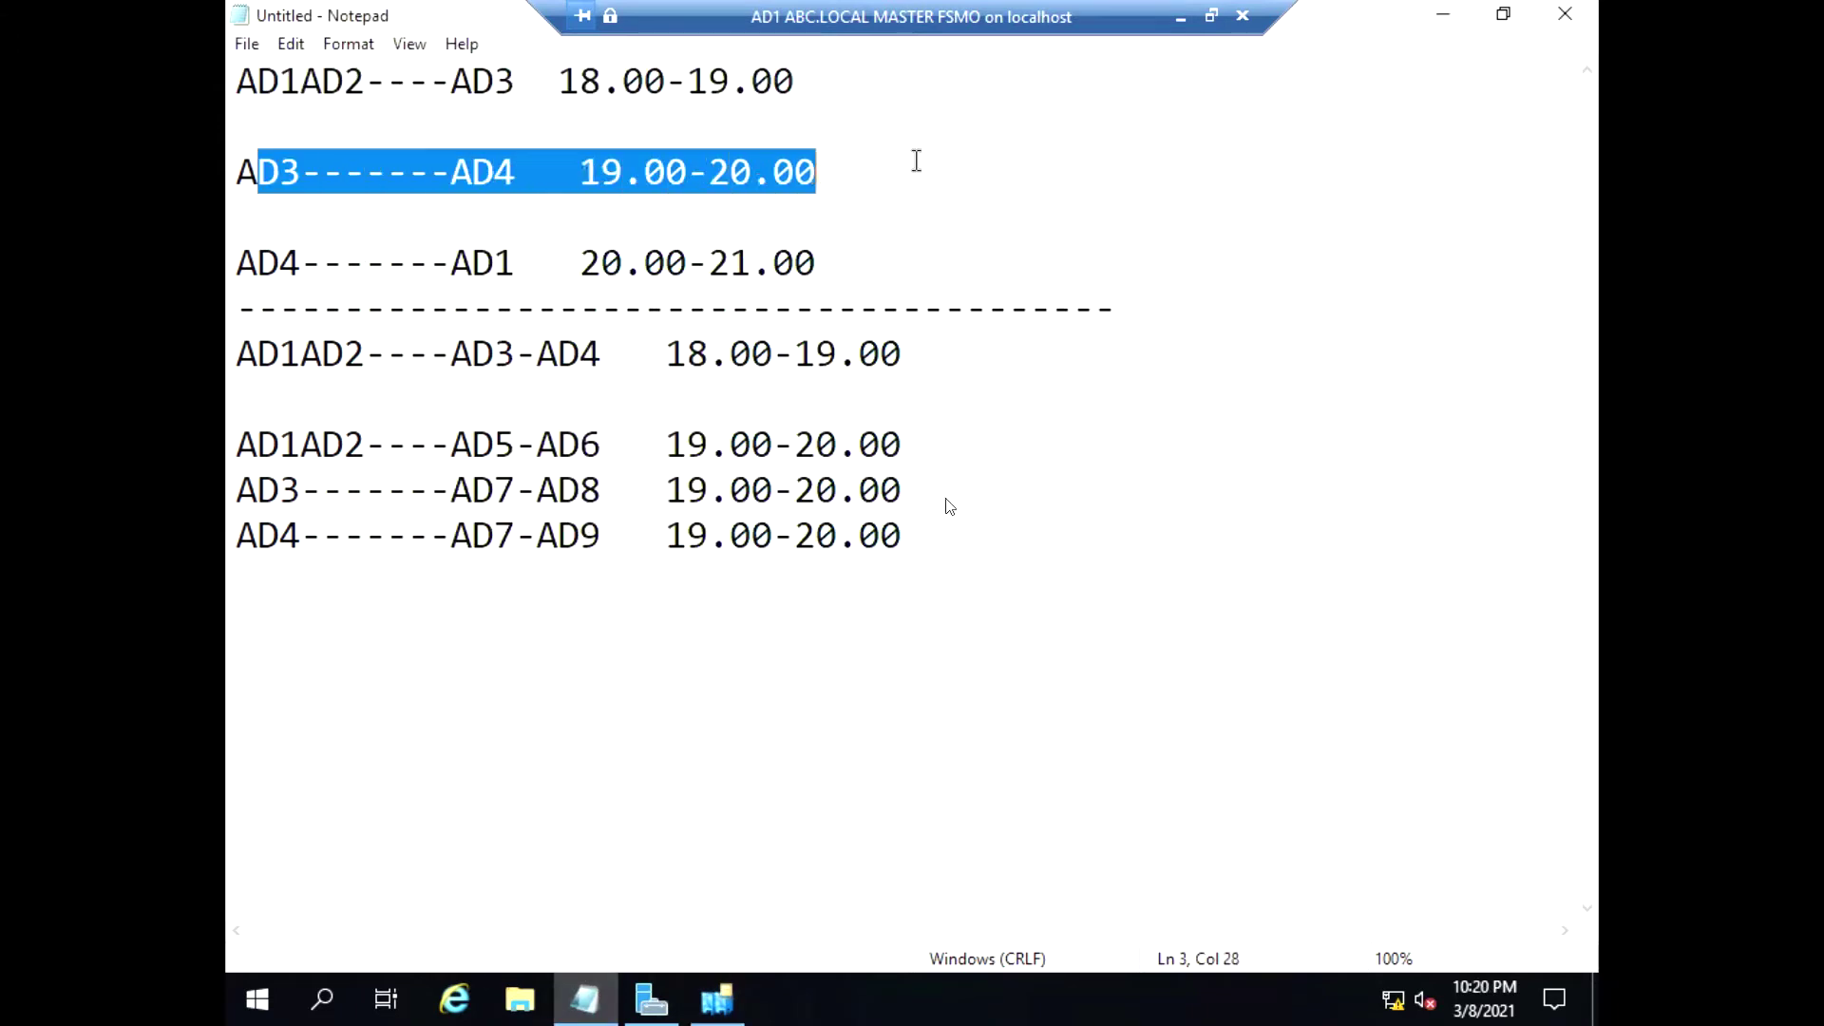
pyautogui.click(718, 999)
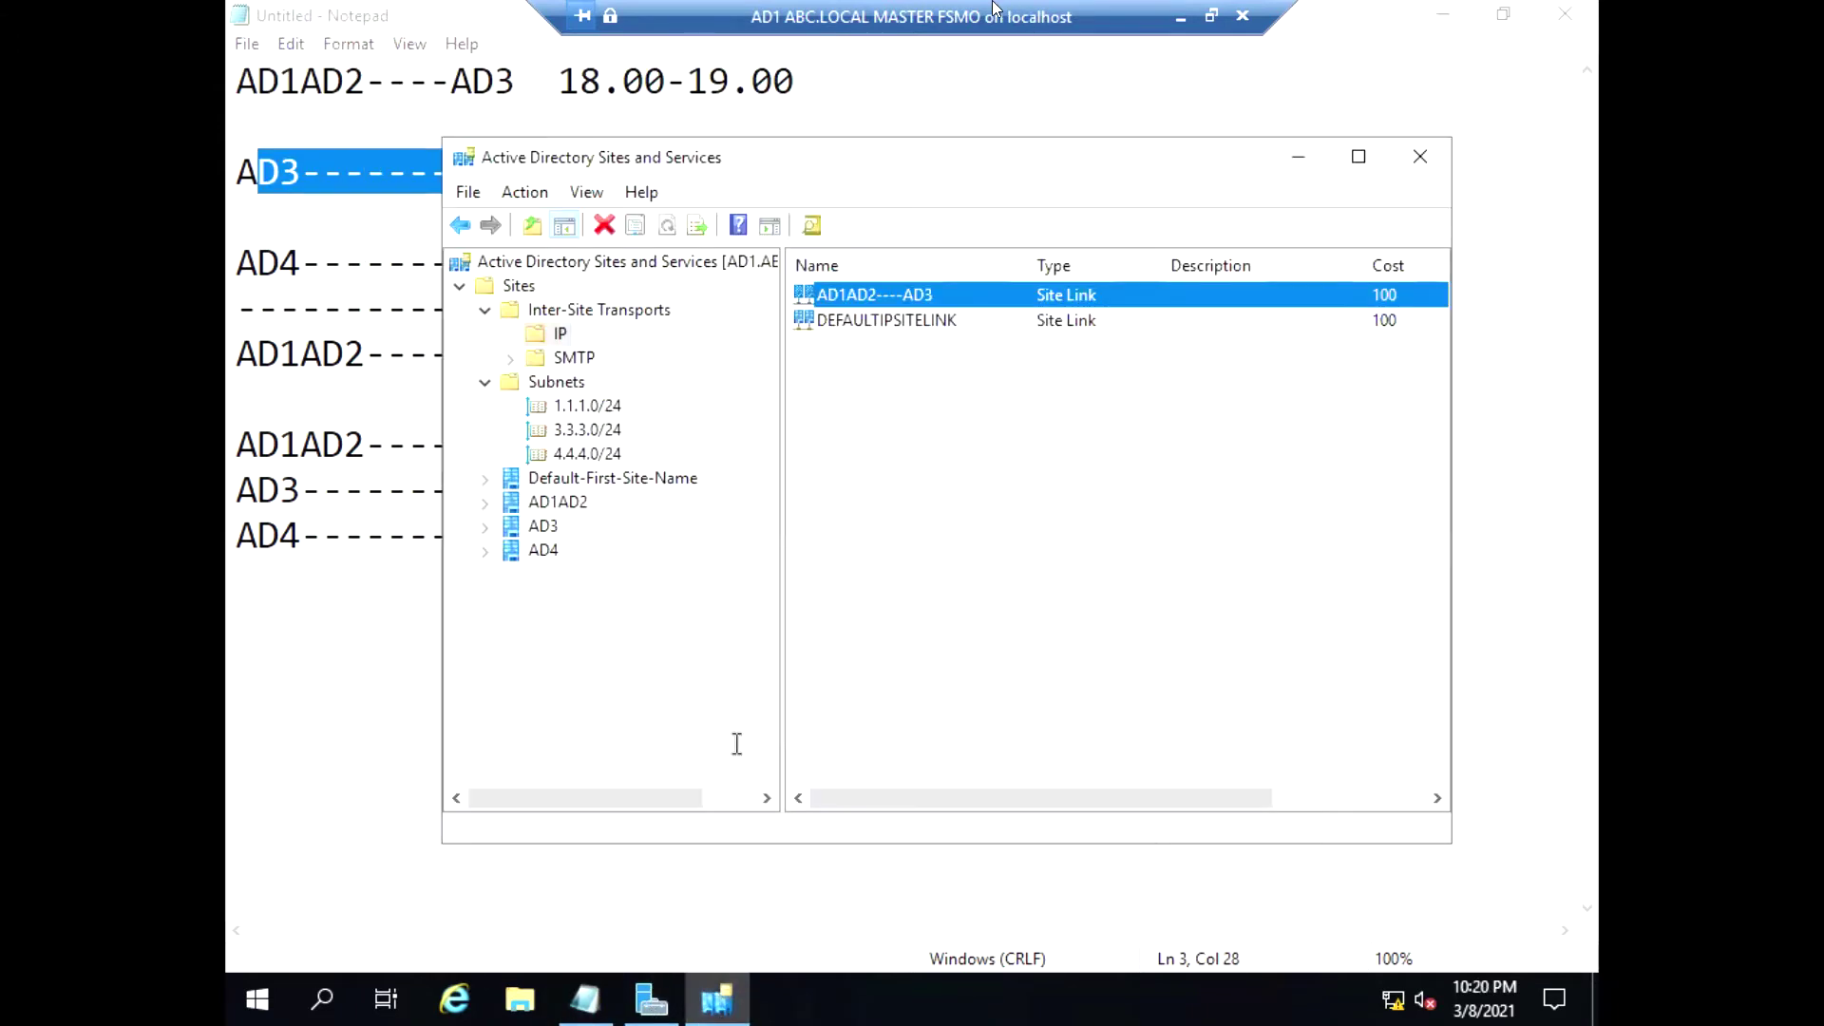
# Create the IP site link AD3----AD4 with sites AD3 and AD4 as members
pyautogui.rightClick(566, 335)
pyautogui.click(597, 354)
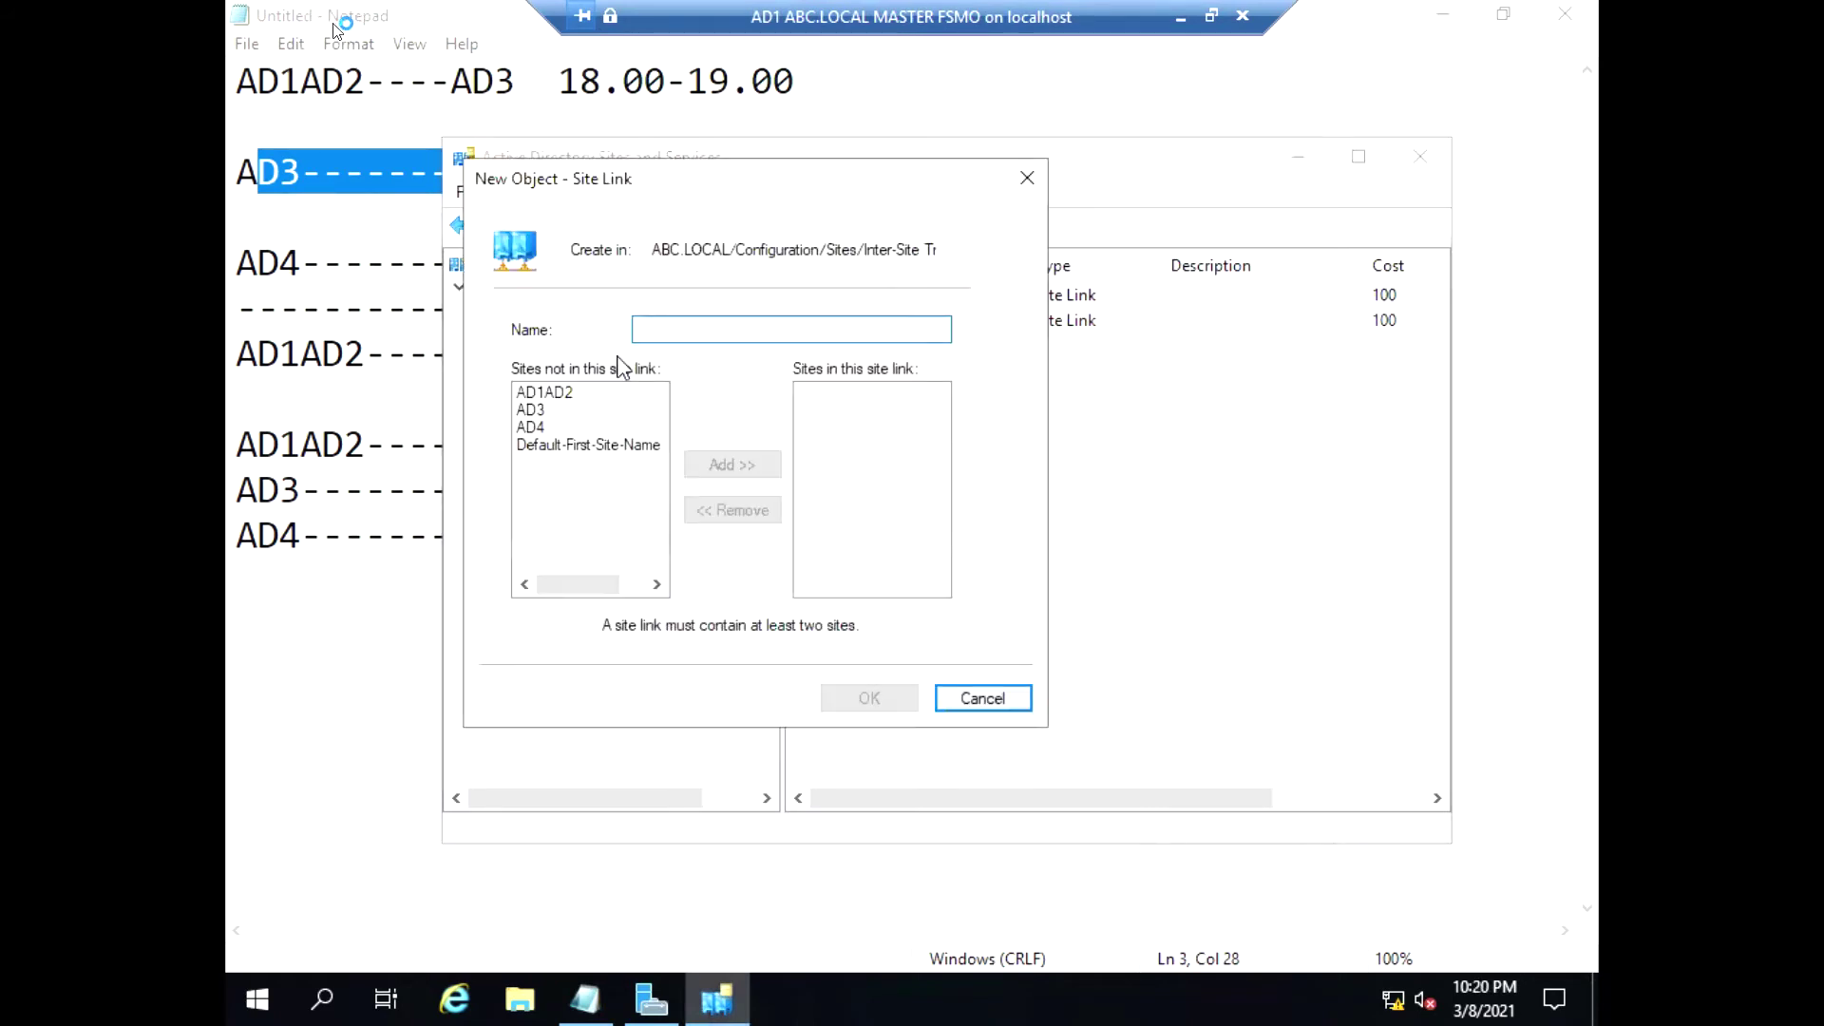
pyautogui.write('AD3----AD')
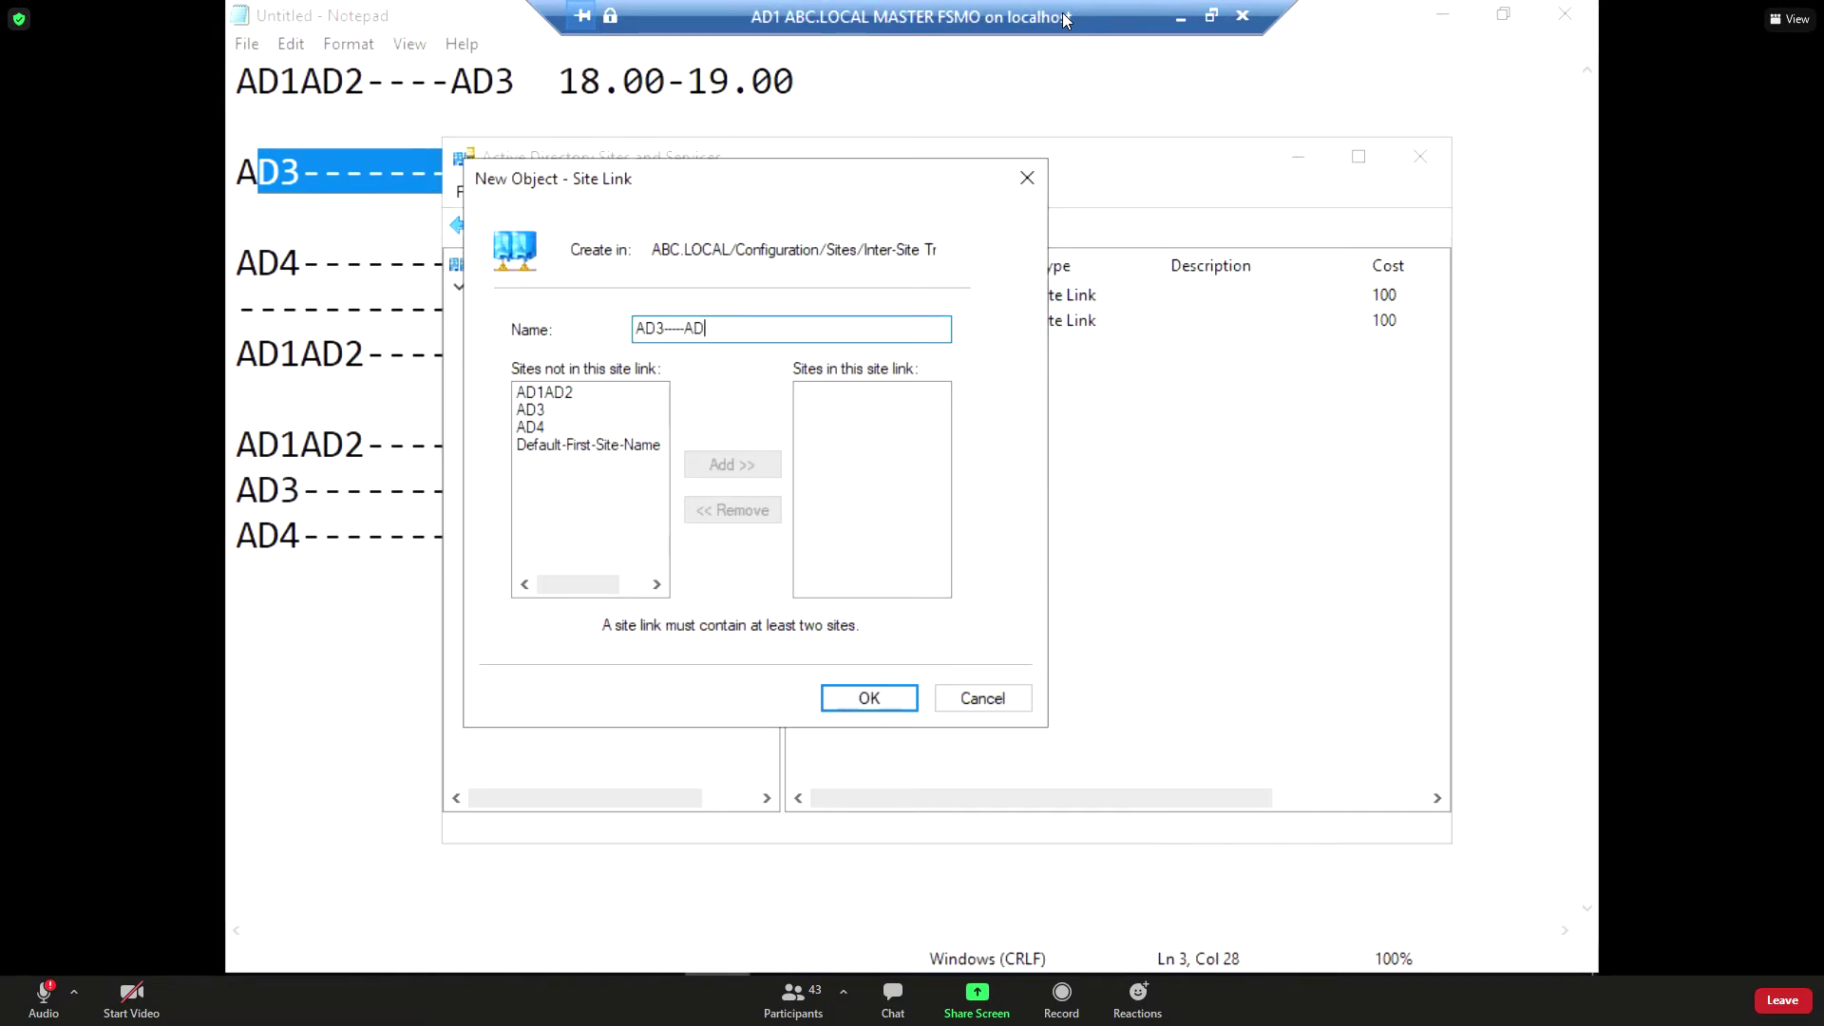
pyautogui.write('4')
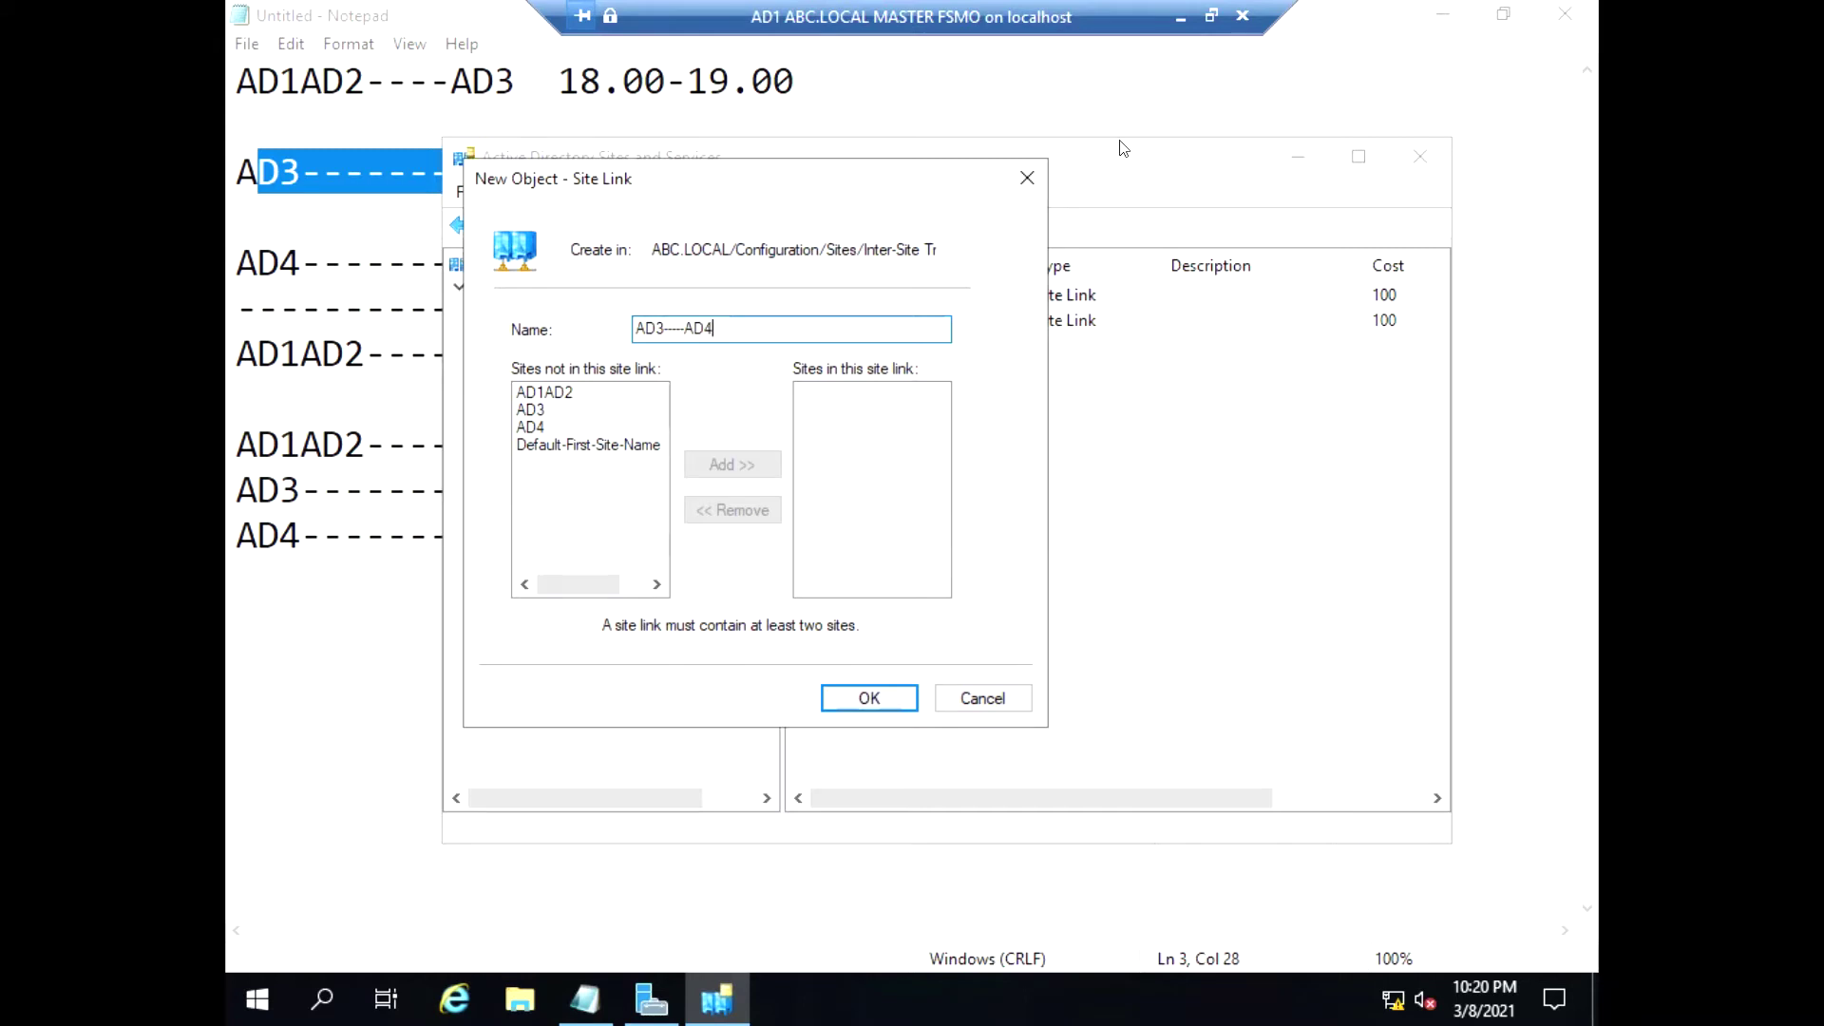
pyautogui.click(545, 413)
pyautogui.click(722, 463)
pyautogui.click(532, 426)
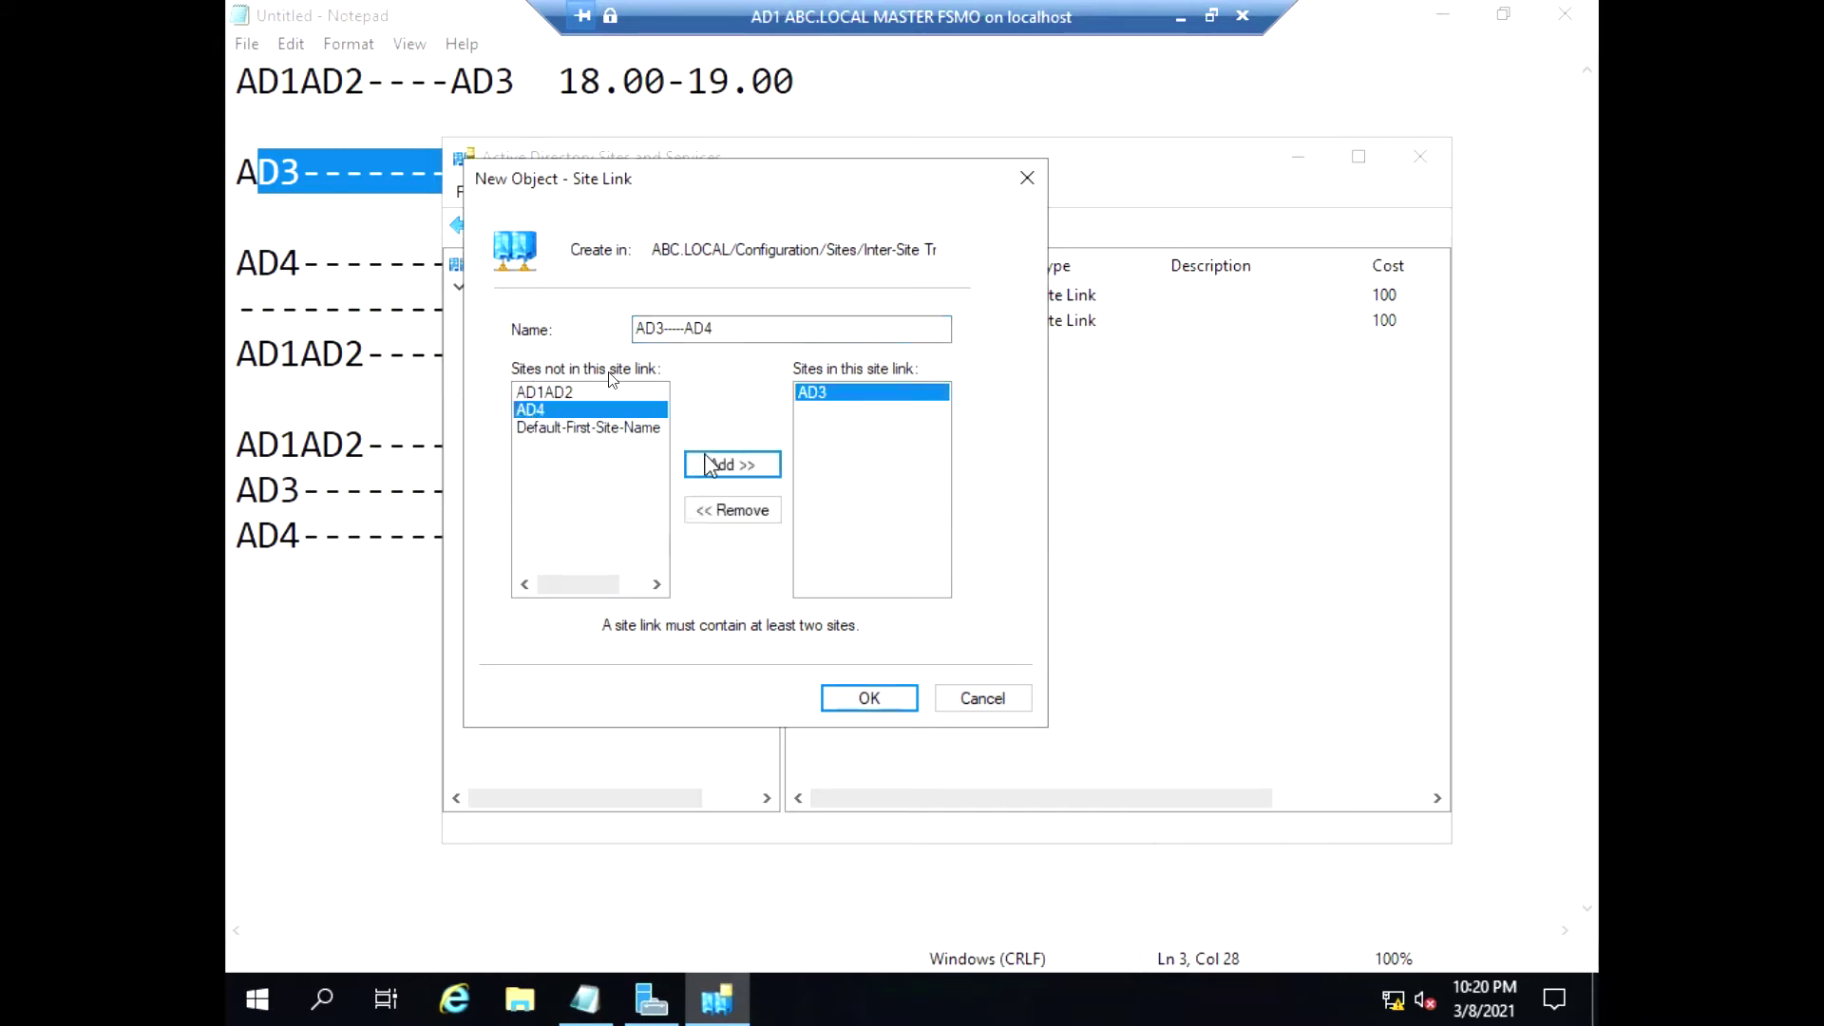
pyautogui.click(722, 465)
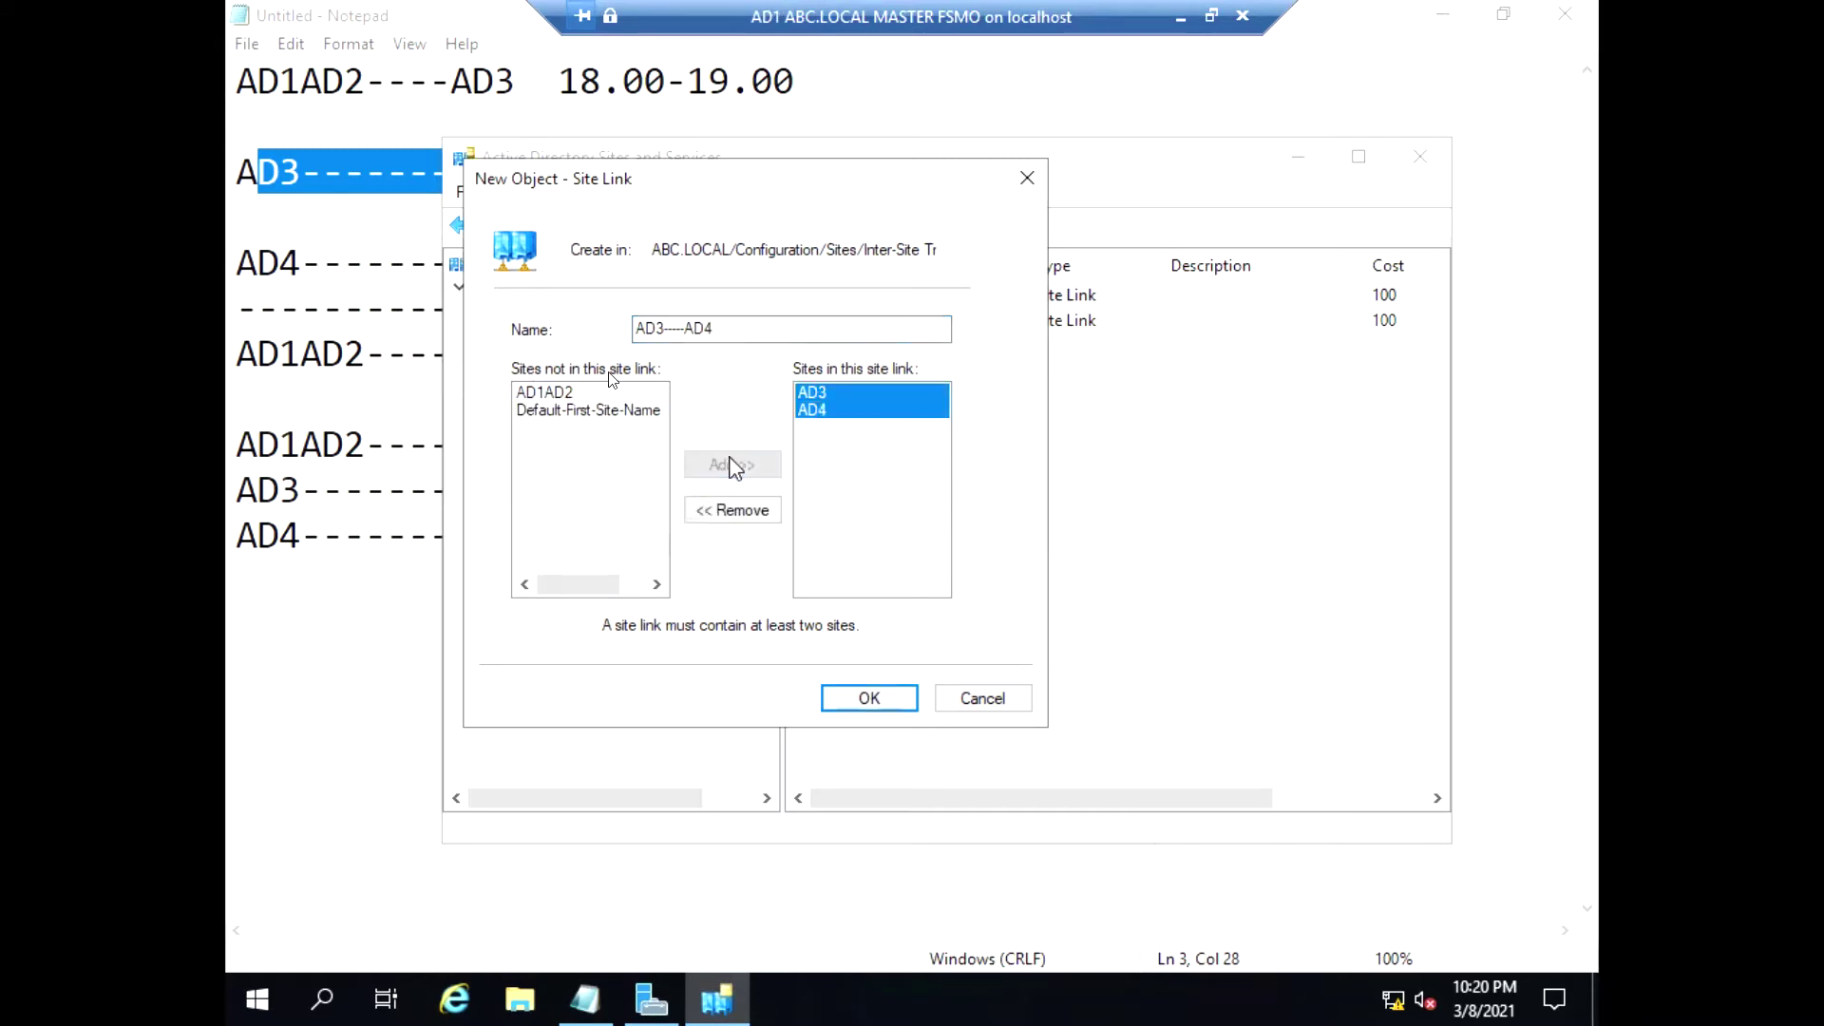
pyautogui.click(867, 697)
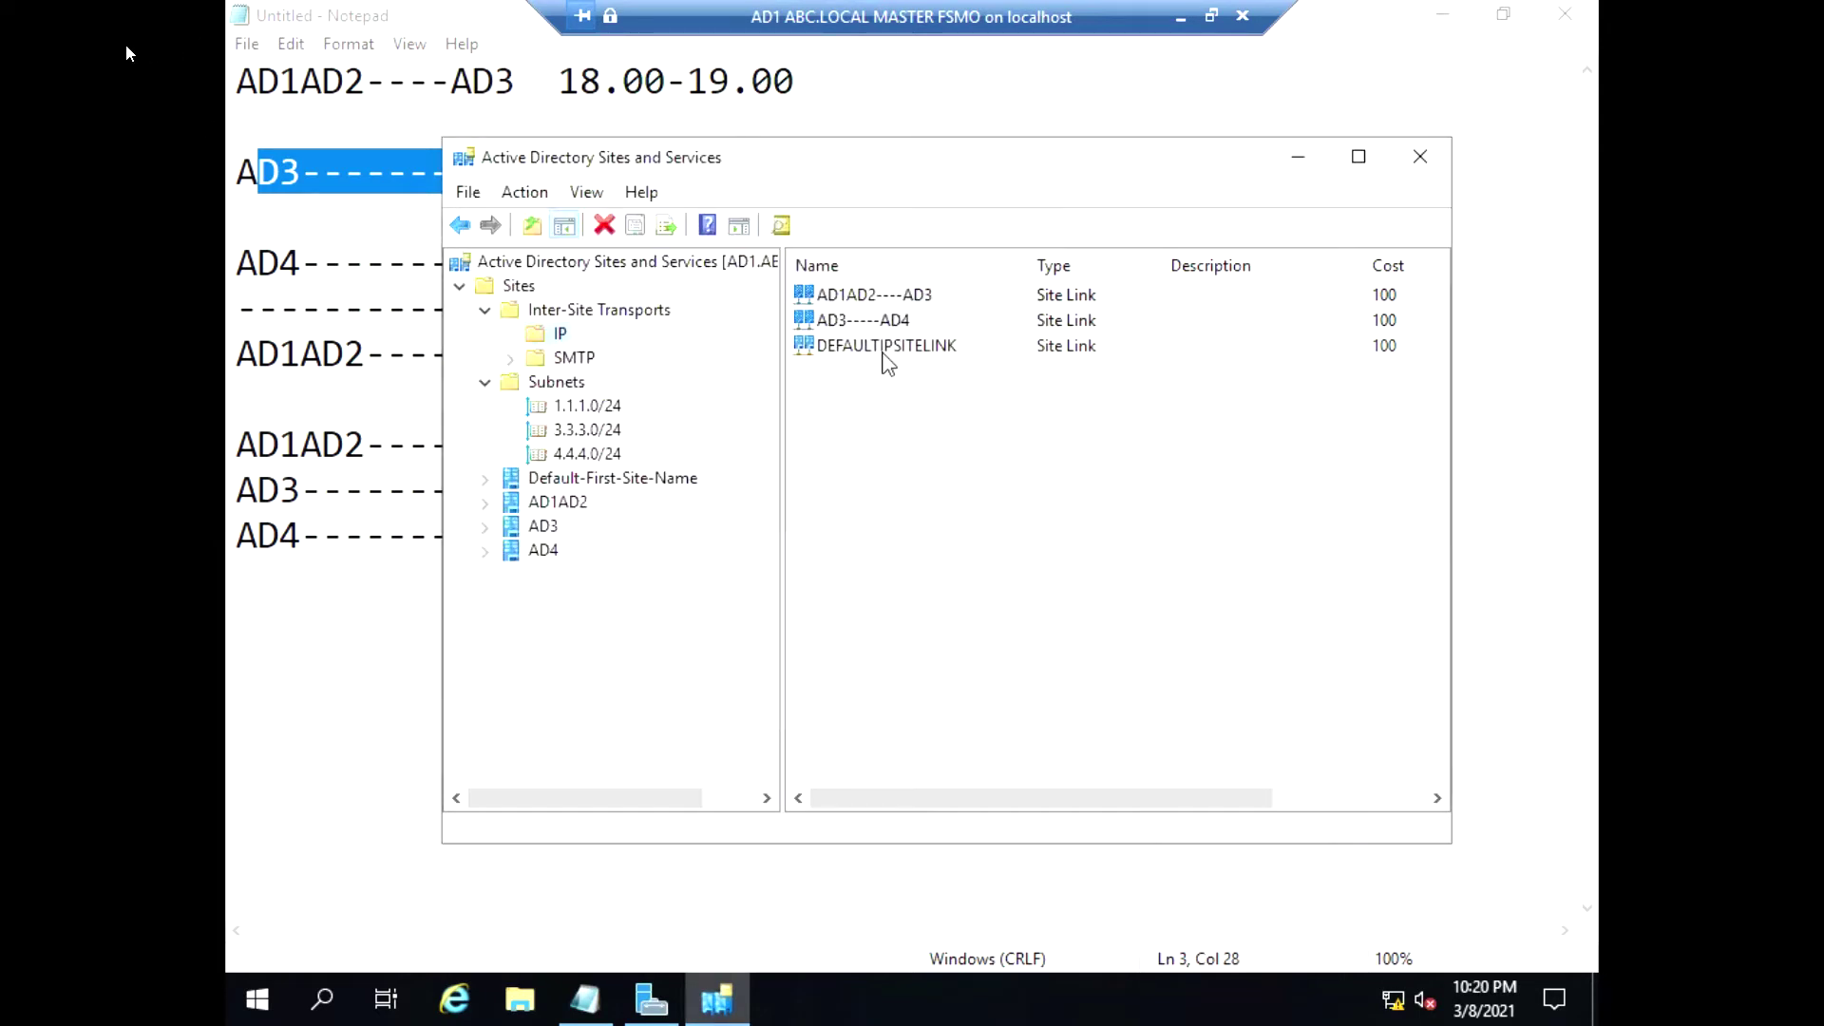
# Set the AD3----AD4 link's replication interval to 15 minutes
pyautogui.rightClick(880, 321)
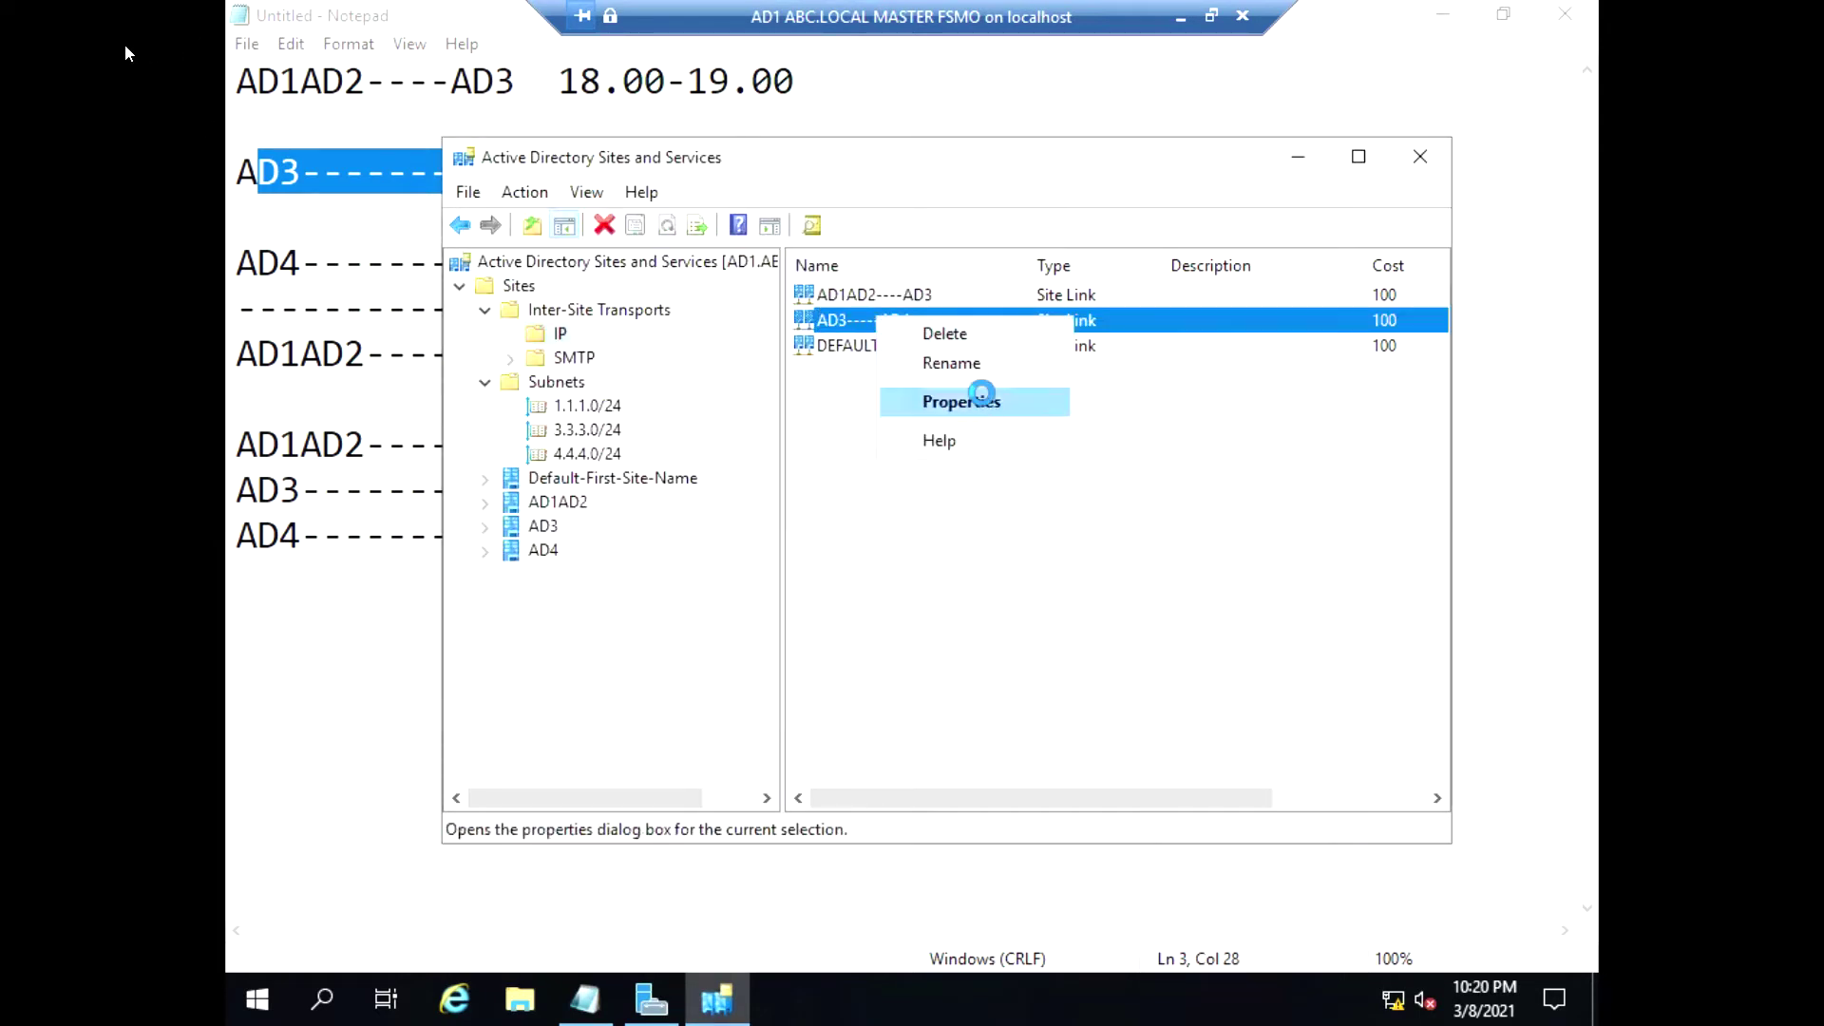
pyautogui.click(962, 402)
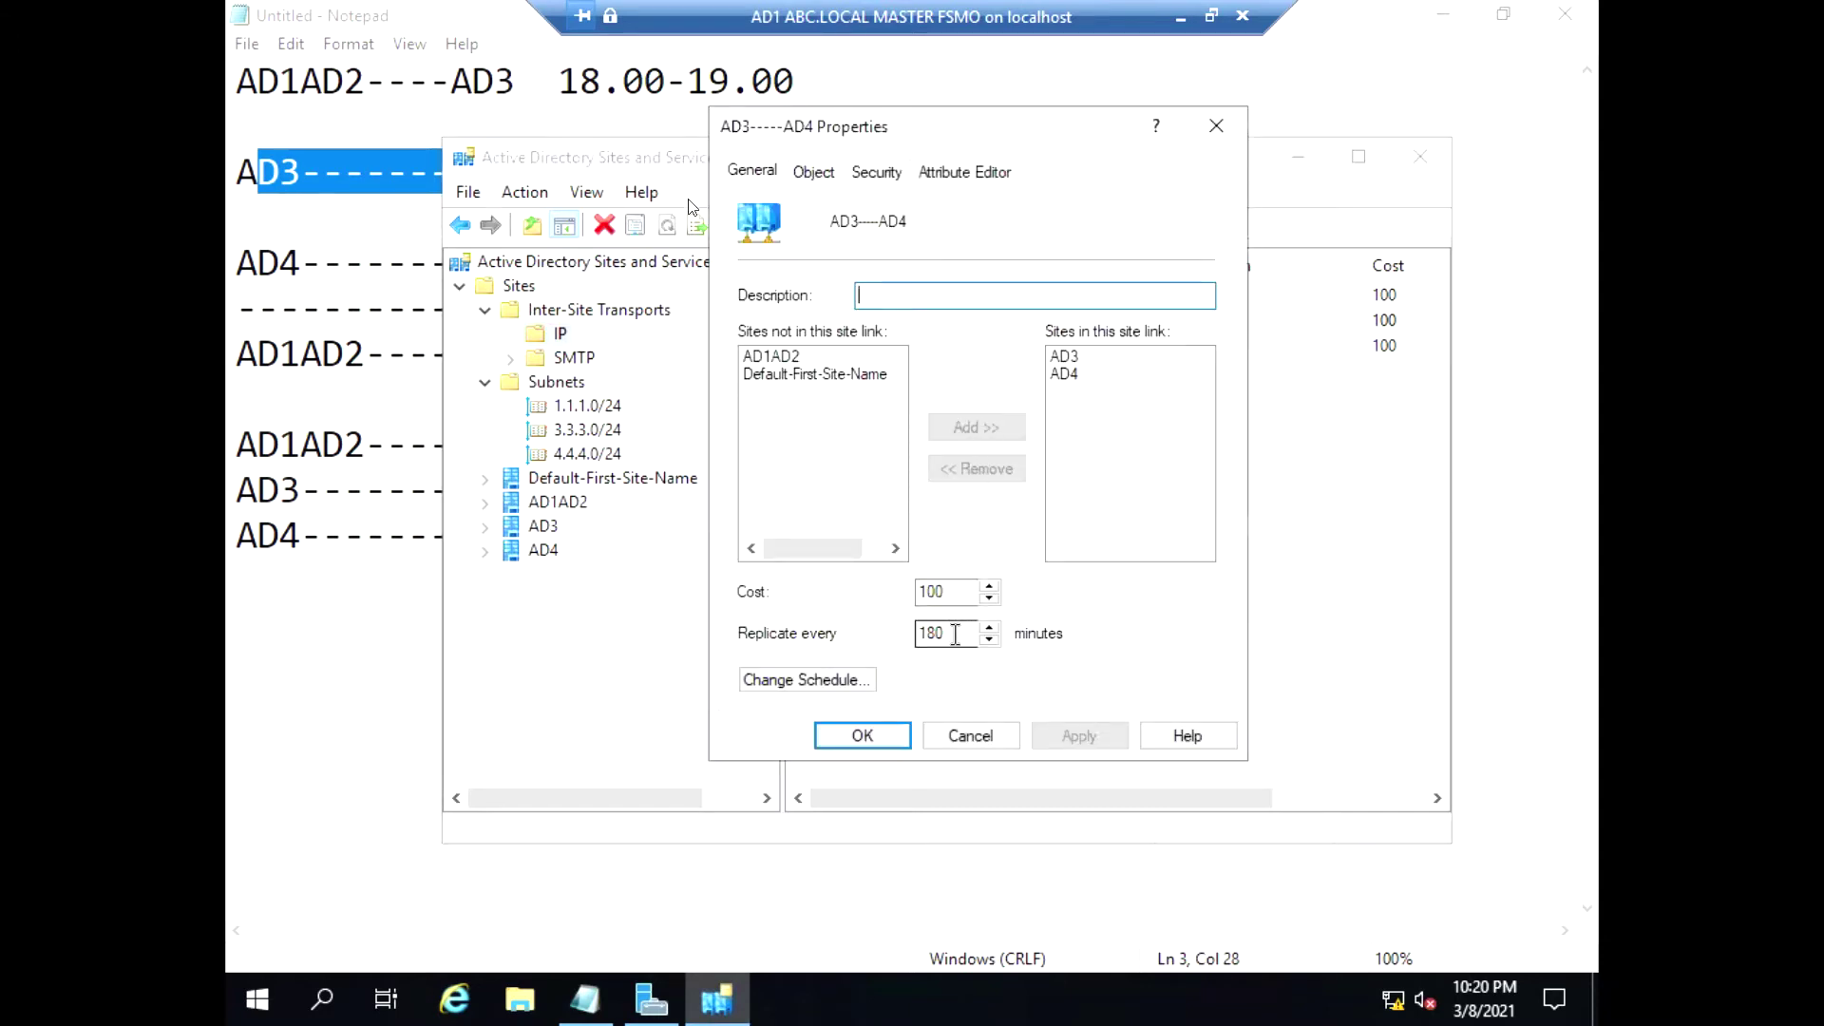
pyautogui.doubleClick(945, 632)
pyautogui.write('15')
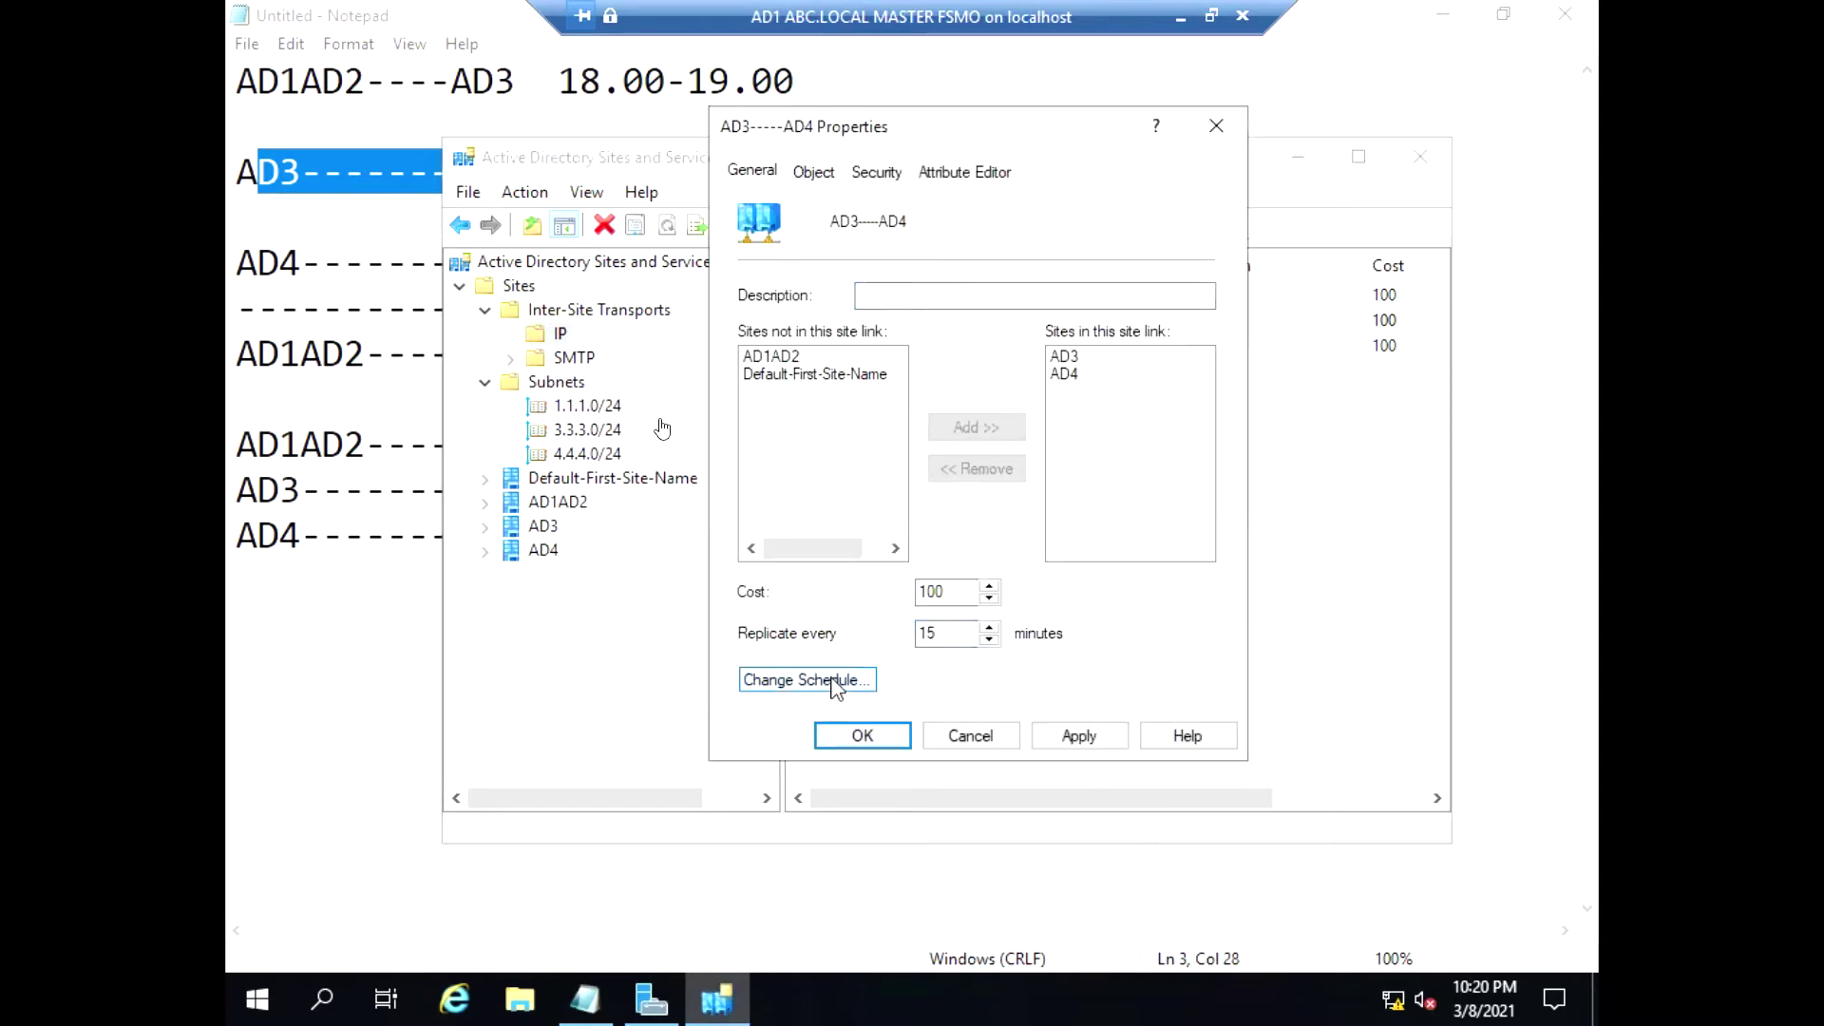
# Restrict the AD3----AD4 schedule to 7:00–8:00 PM daily, then apply and close properties
pyautogui.click(839, 680)
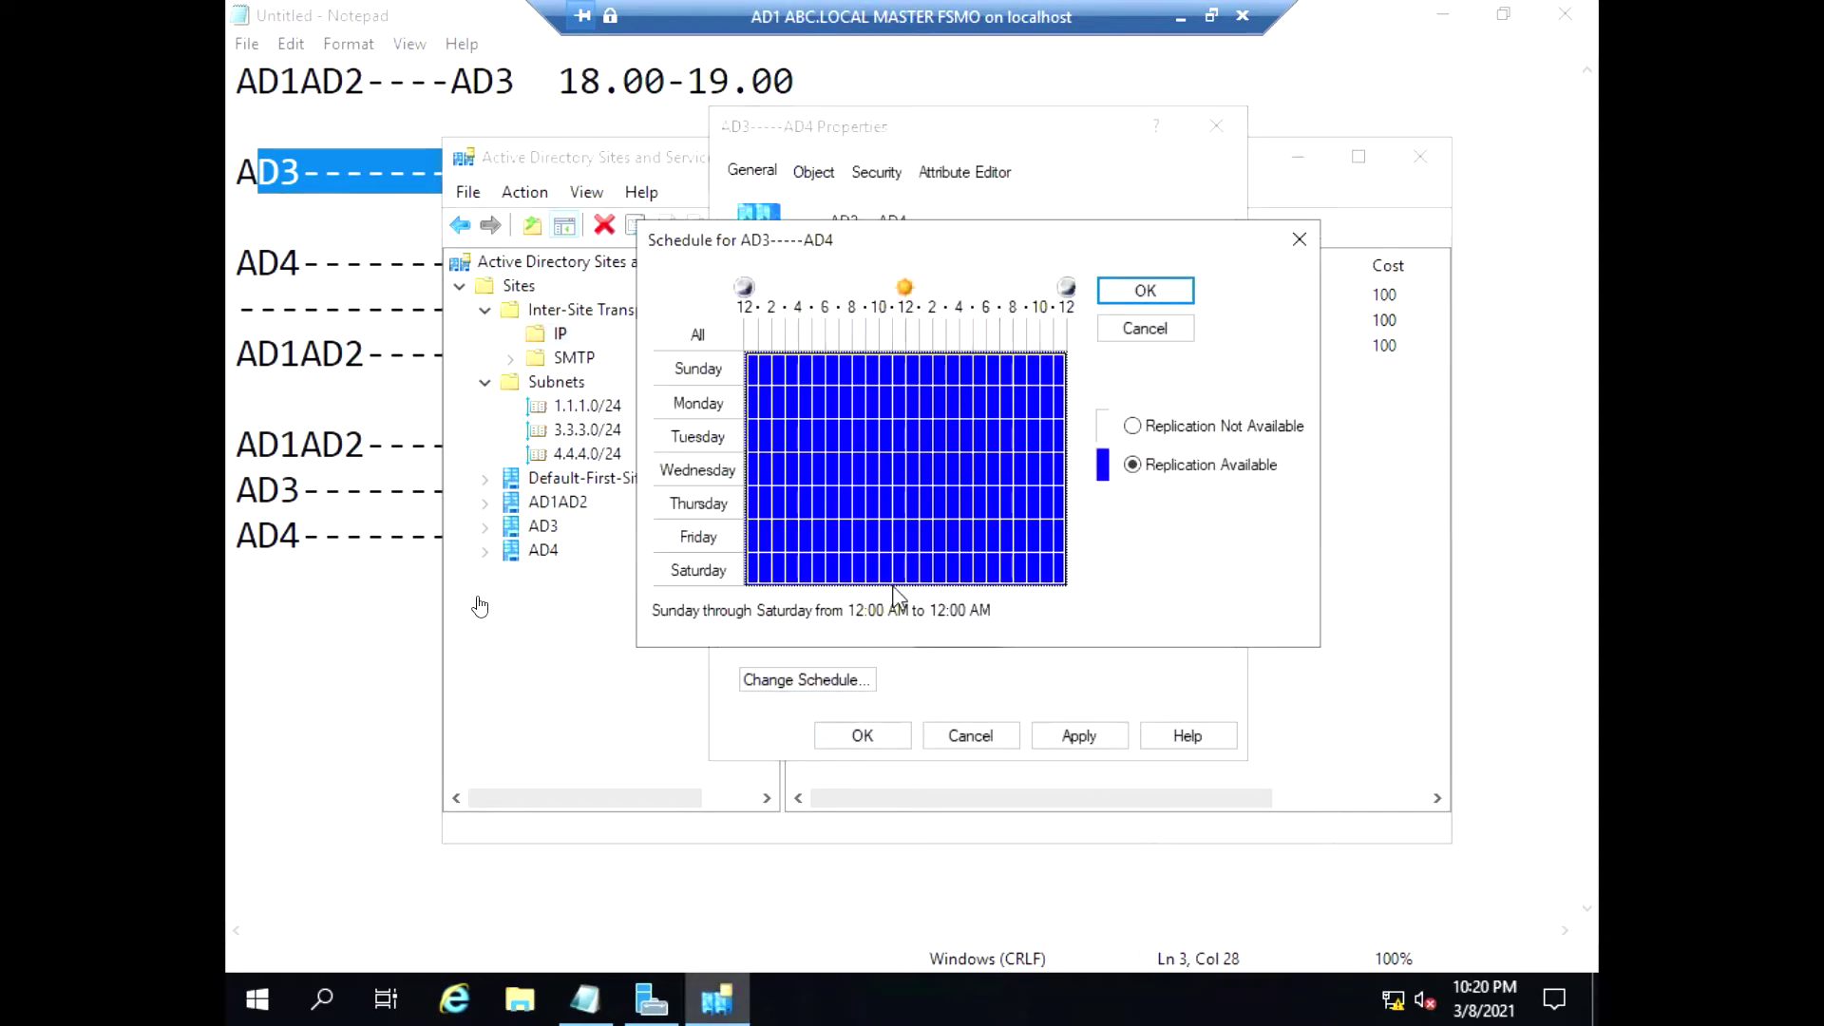
pyautogui.click(1133, 426)
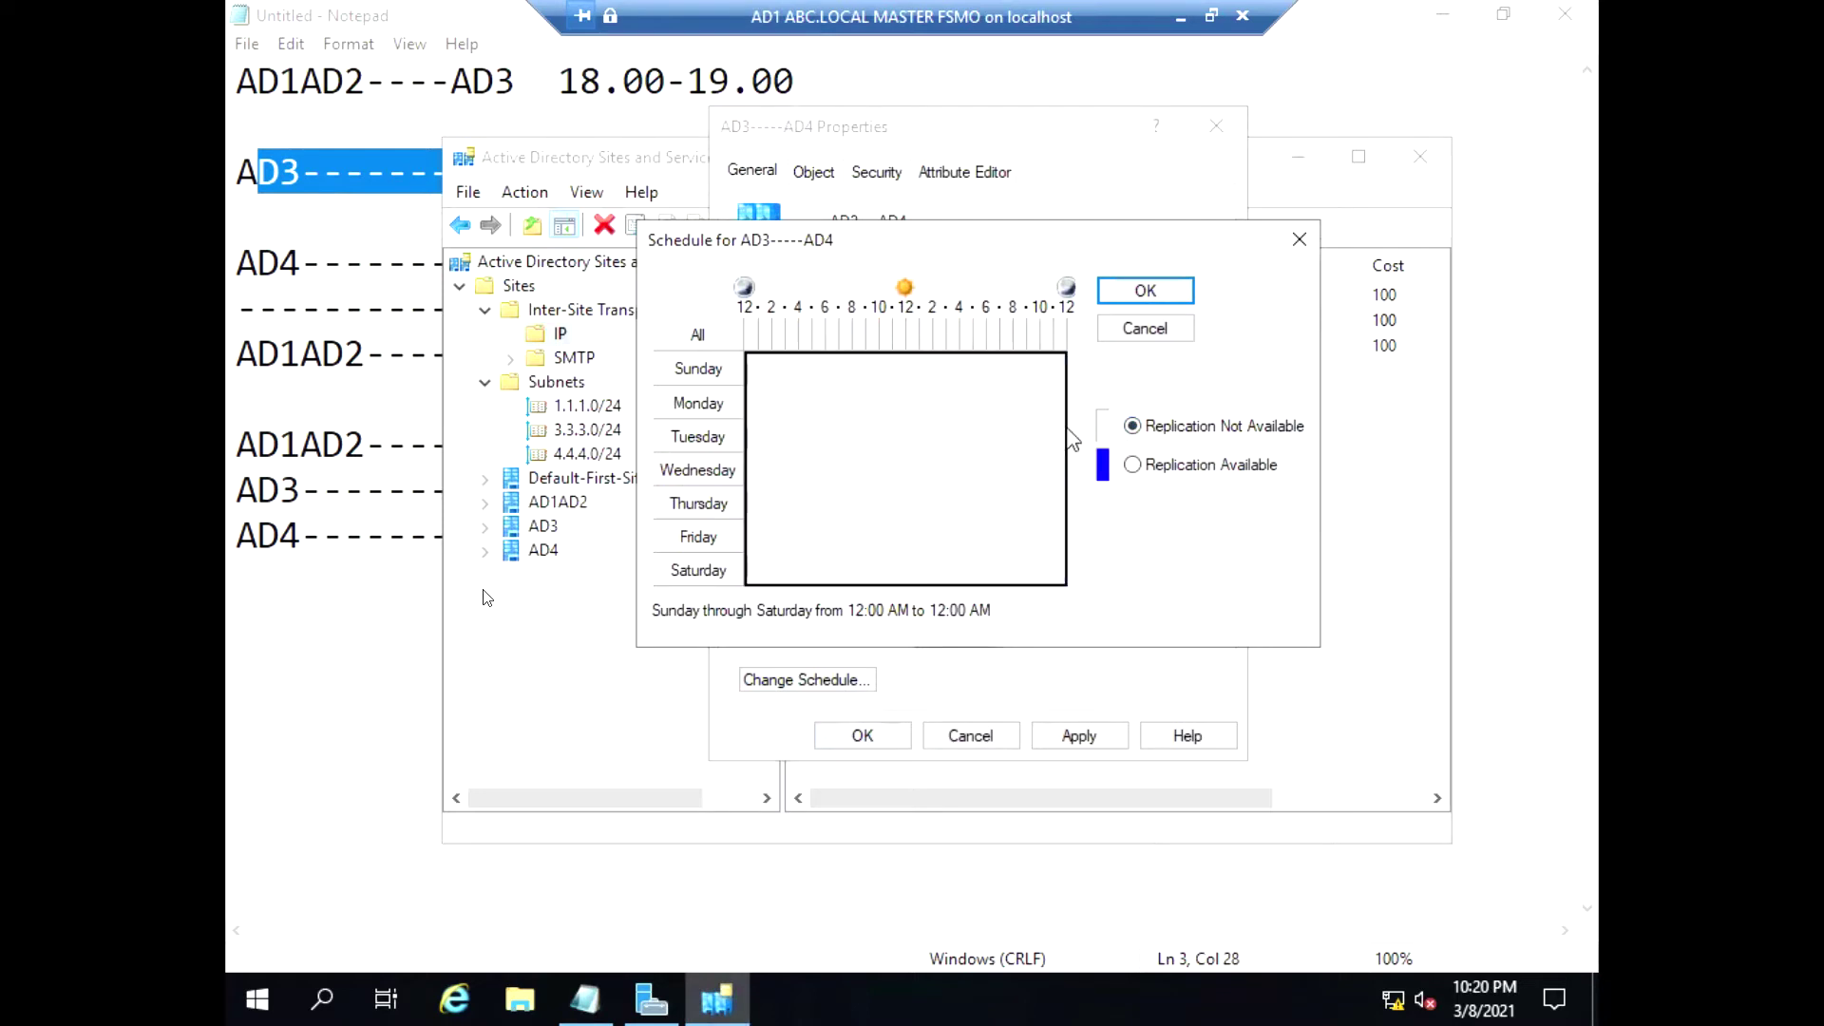
pyautogui.click(1008, 340)
pyautogui.click(1131, 464)
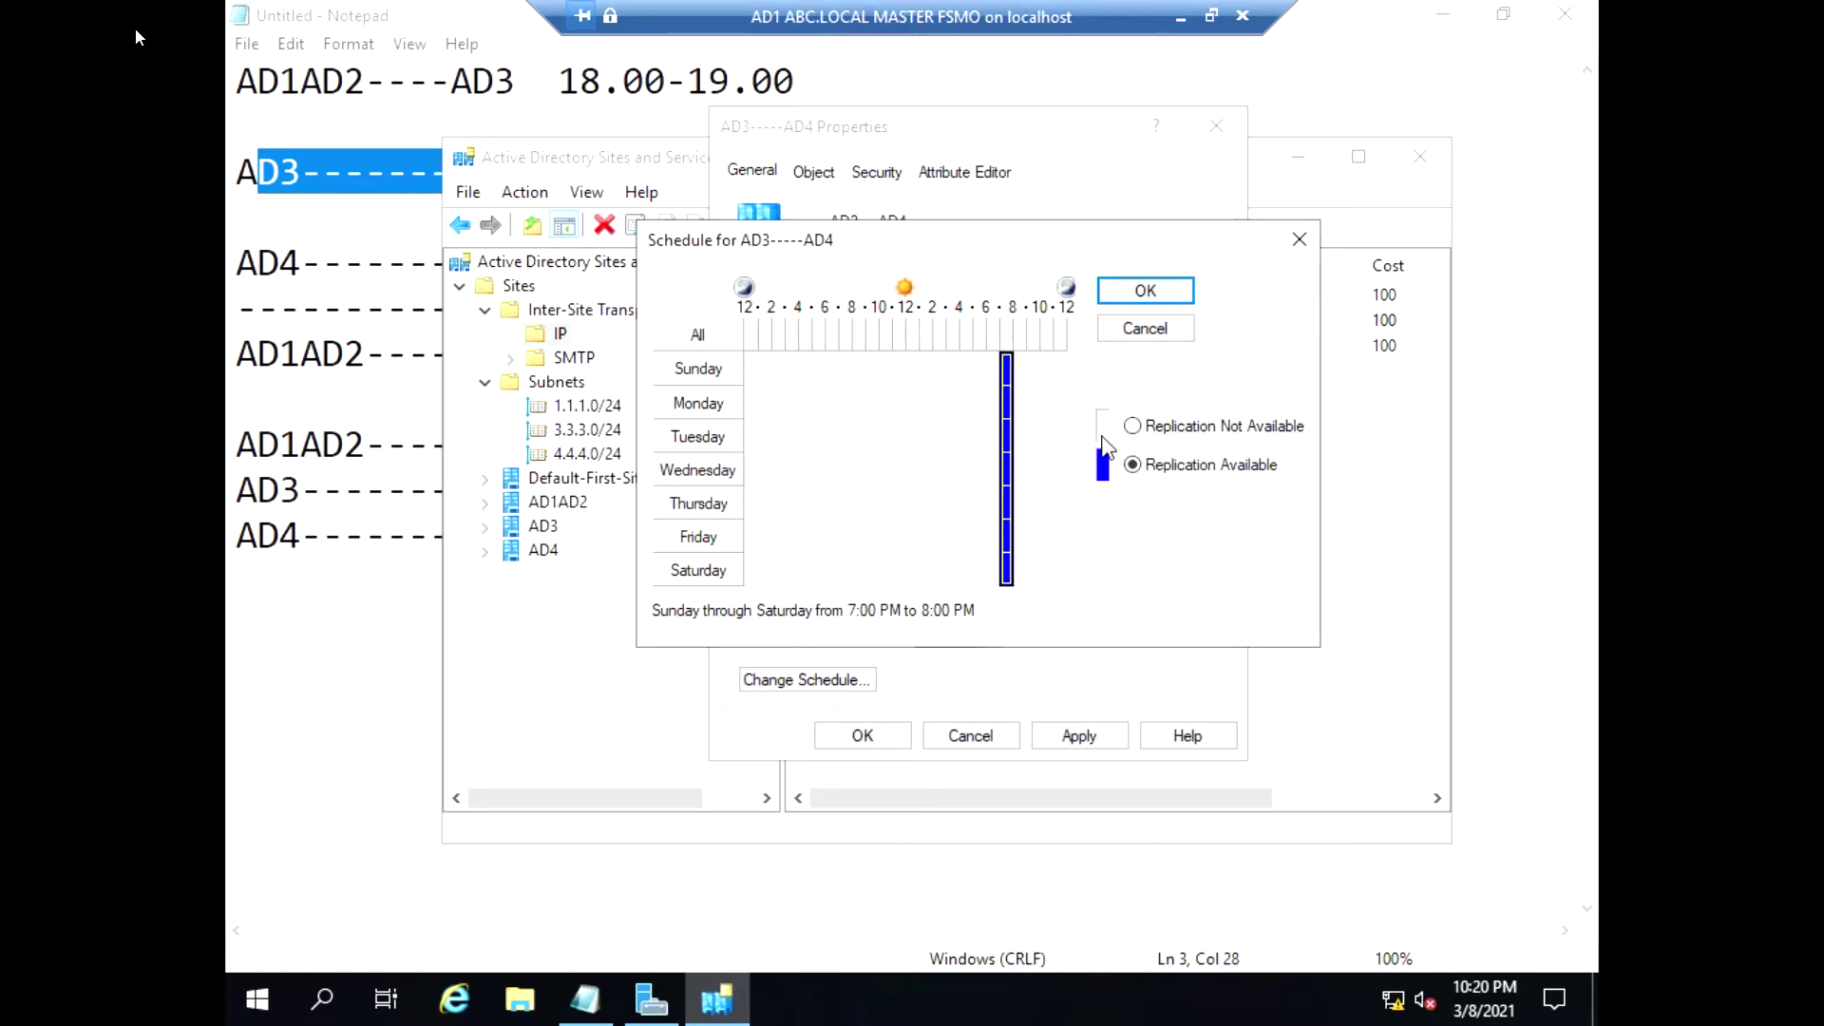
pyautogui.click(1145, 290)
pyautogui.click(1105, 744)
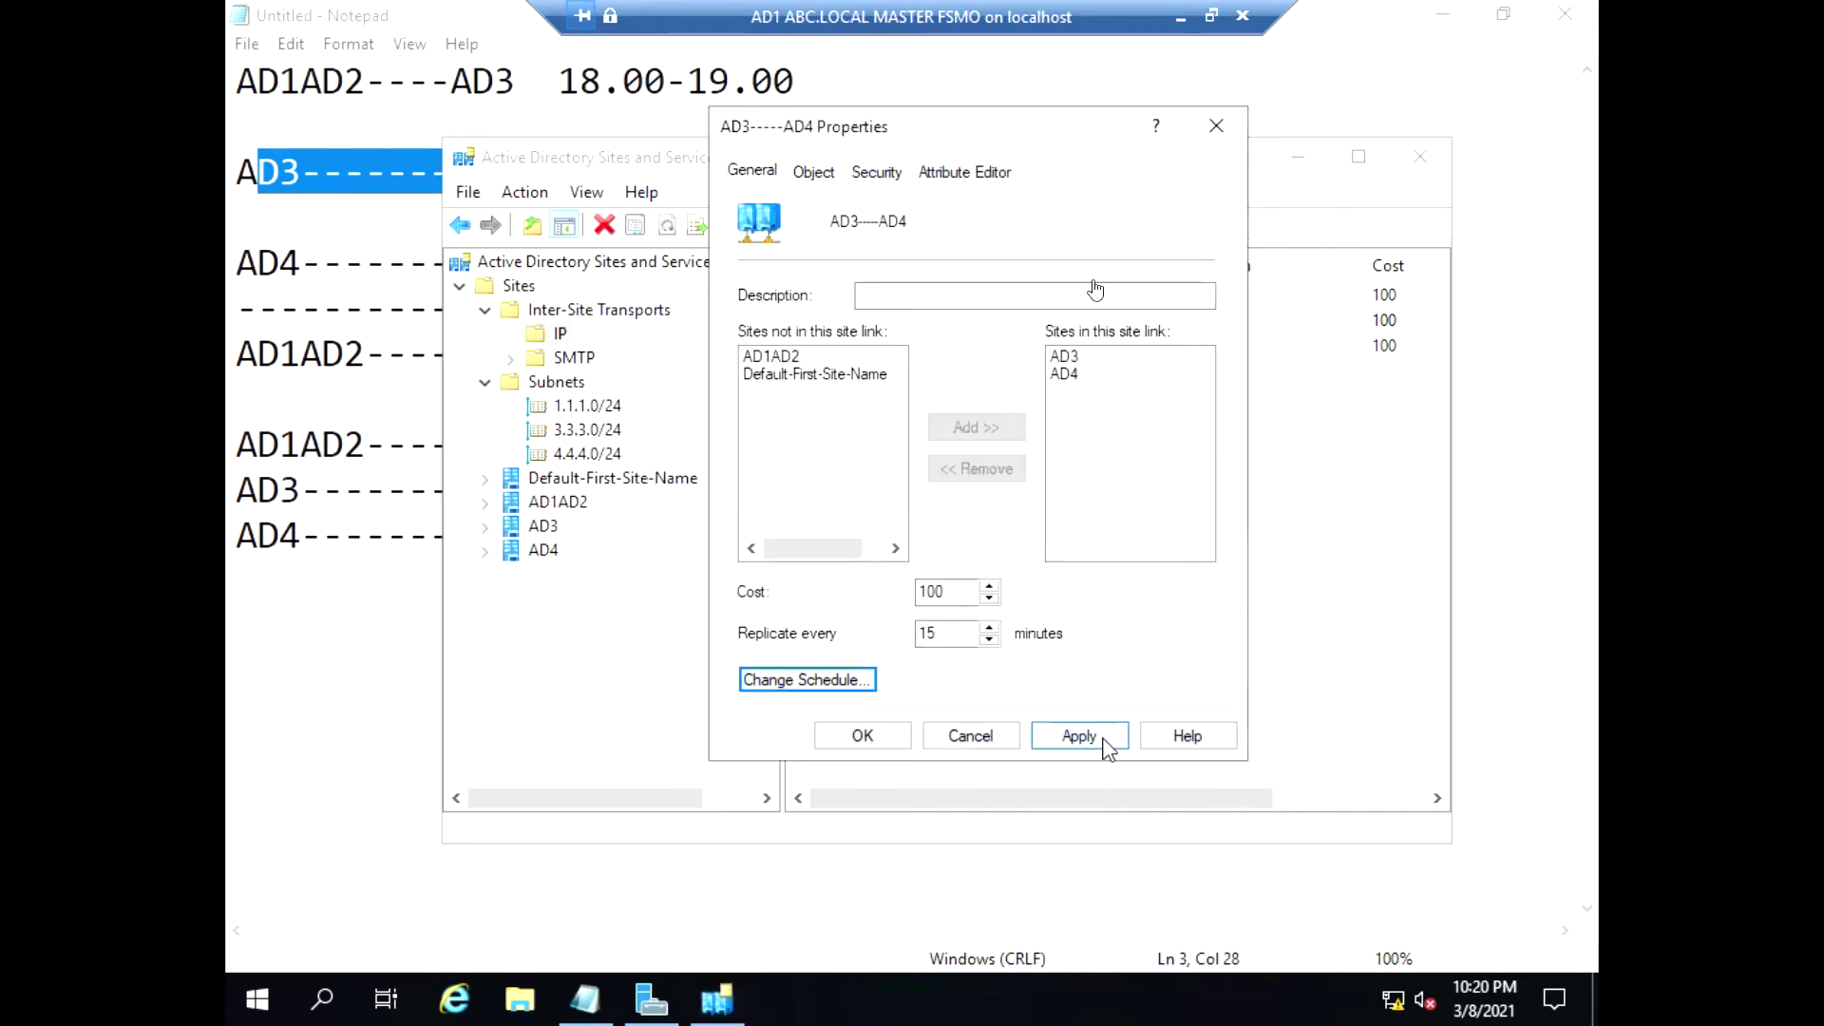
pyautogui.click(872, 741)
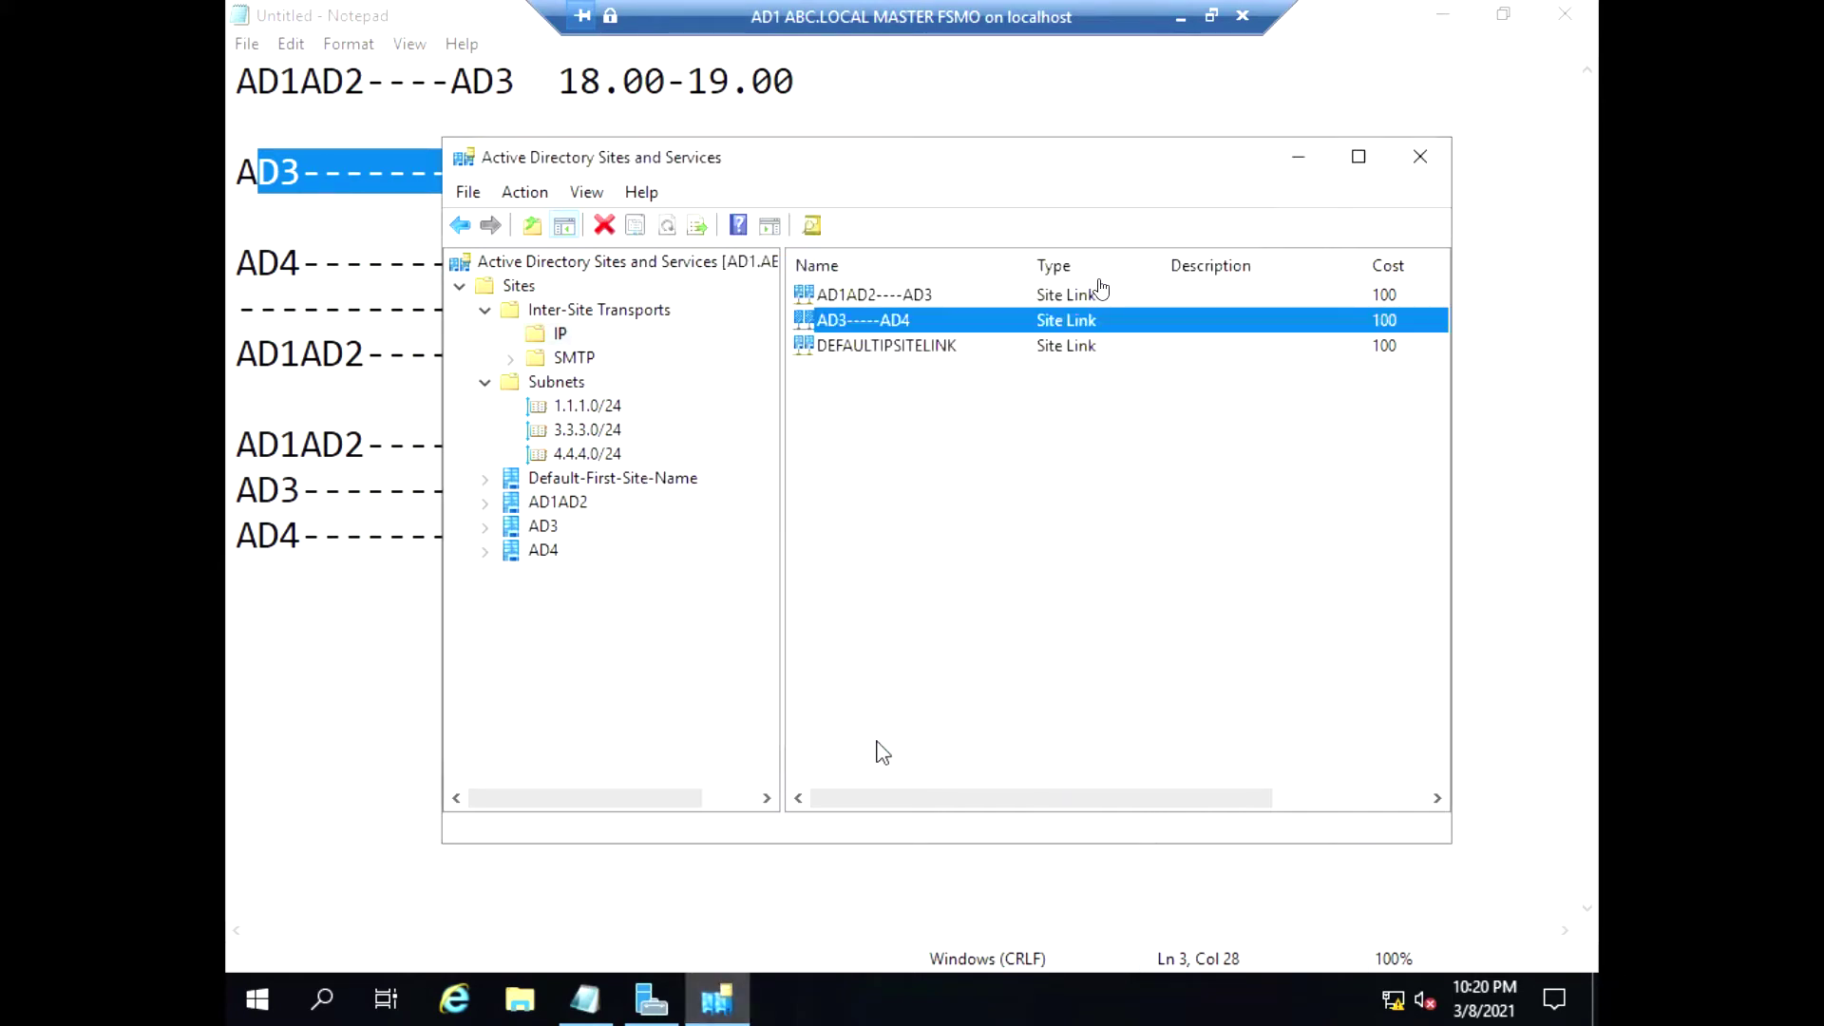
# Create the IP site link AD4----AD1AD2 with sites AD4 and AD1AD2, then select it
pyautogui.rightClick(549, 336)
pyautogui.click(603, 351)
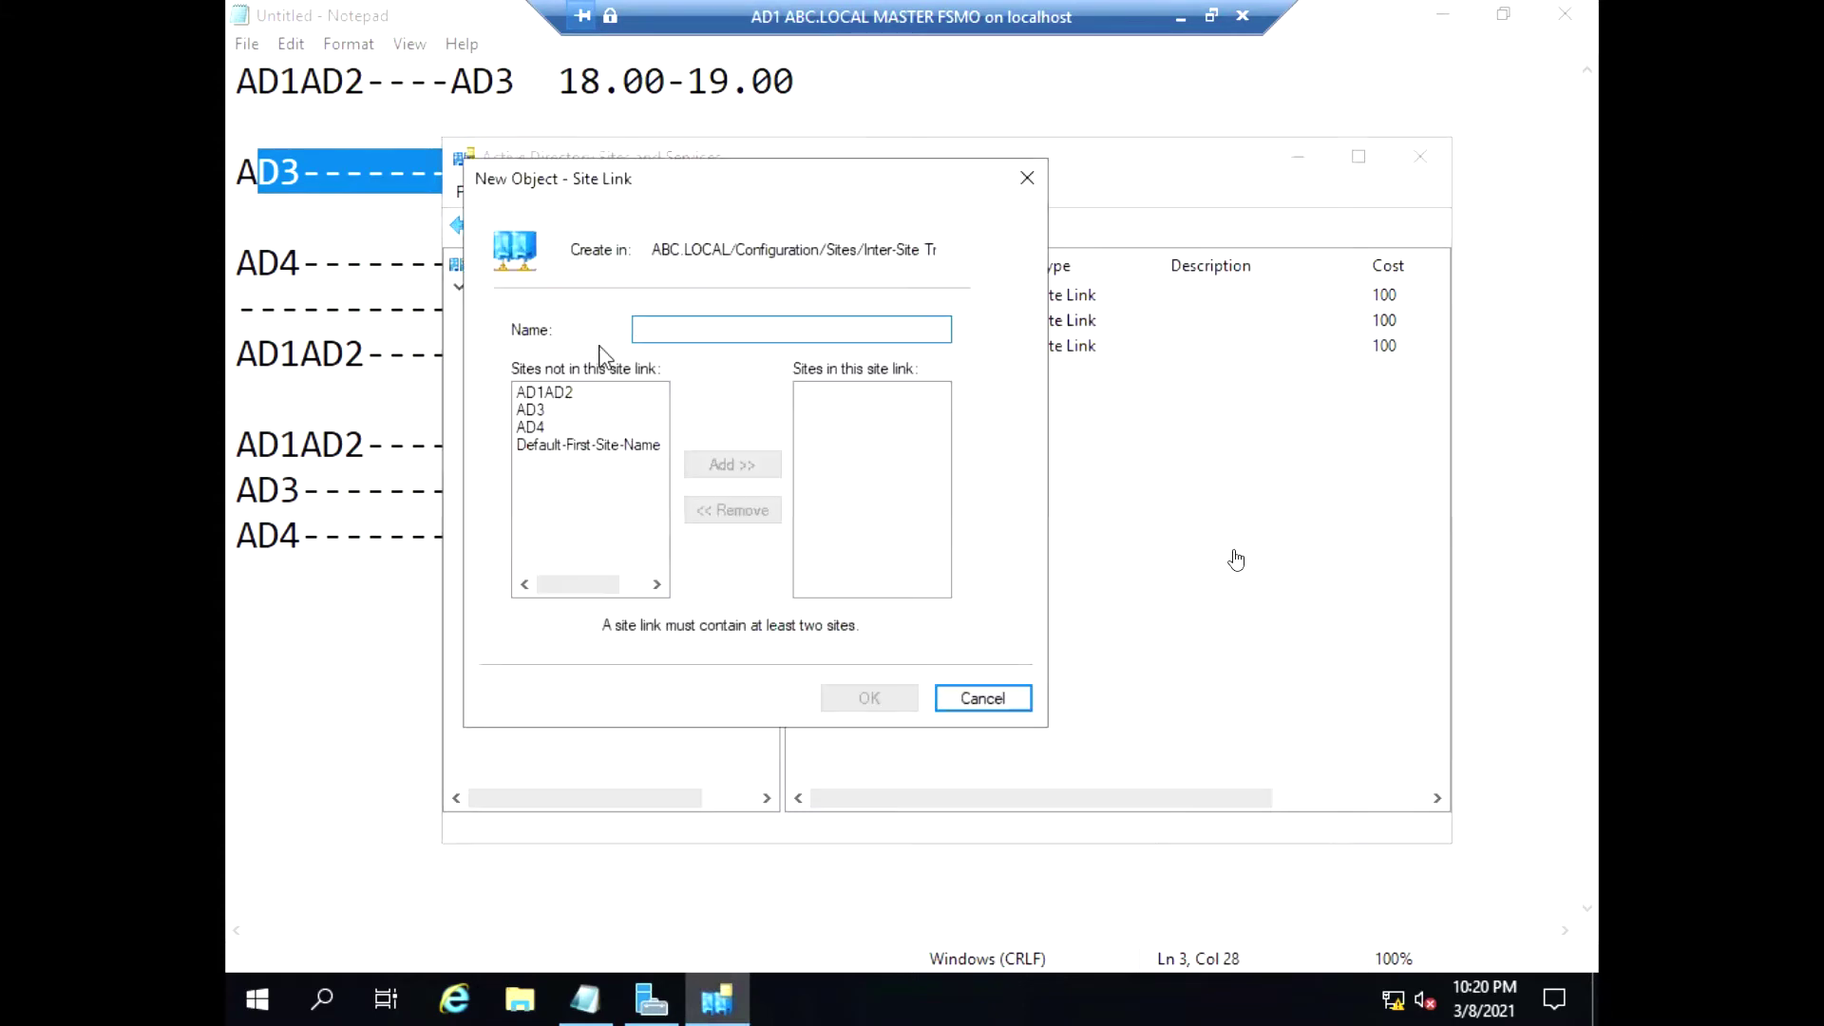
pyautogui.write('AD4----AD')
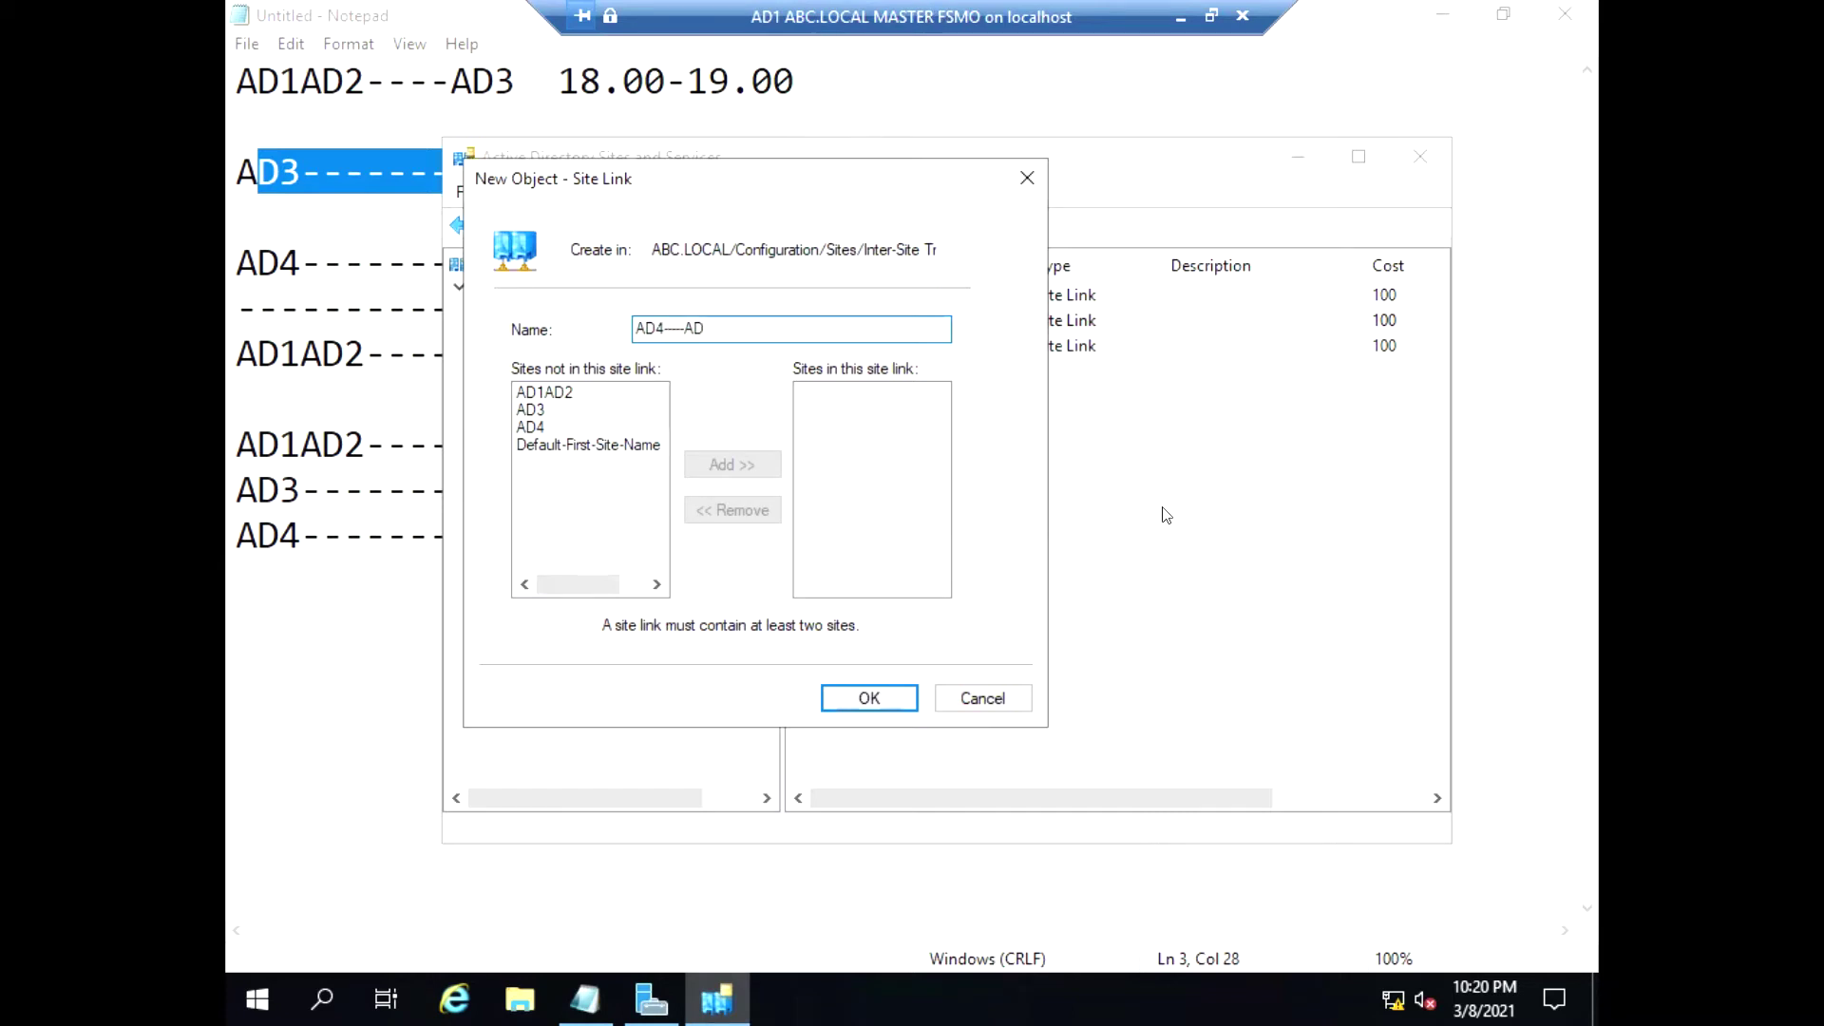
pyautogui.write('1AD2')
pyautogui.click(532, 427)
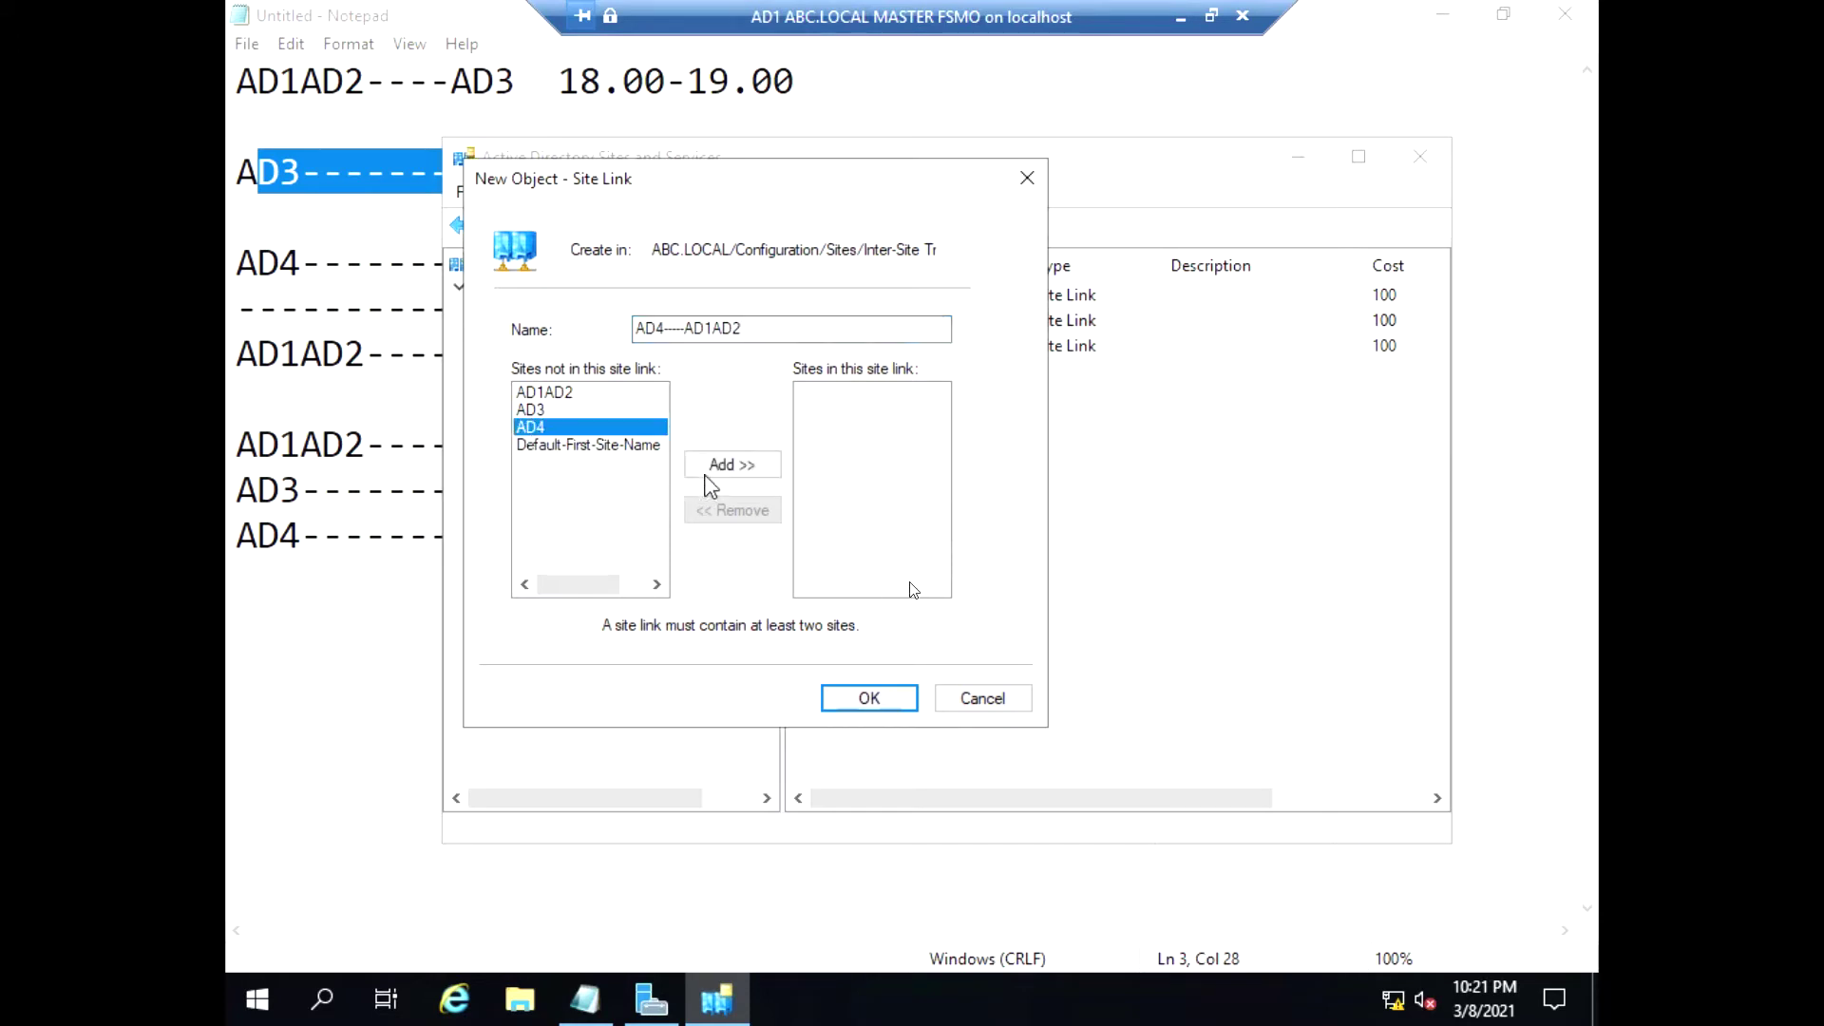
pyautogui.click(732, 464)
pyautogui.click(560, 394)
pyautogui.click(736, 466)
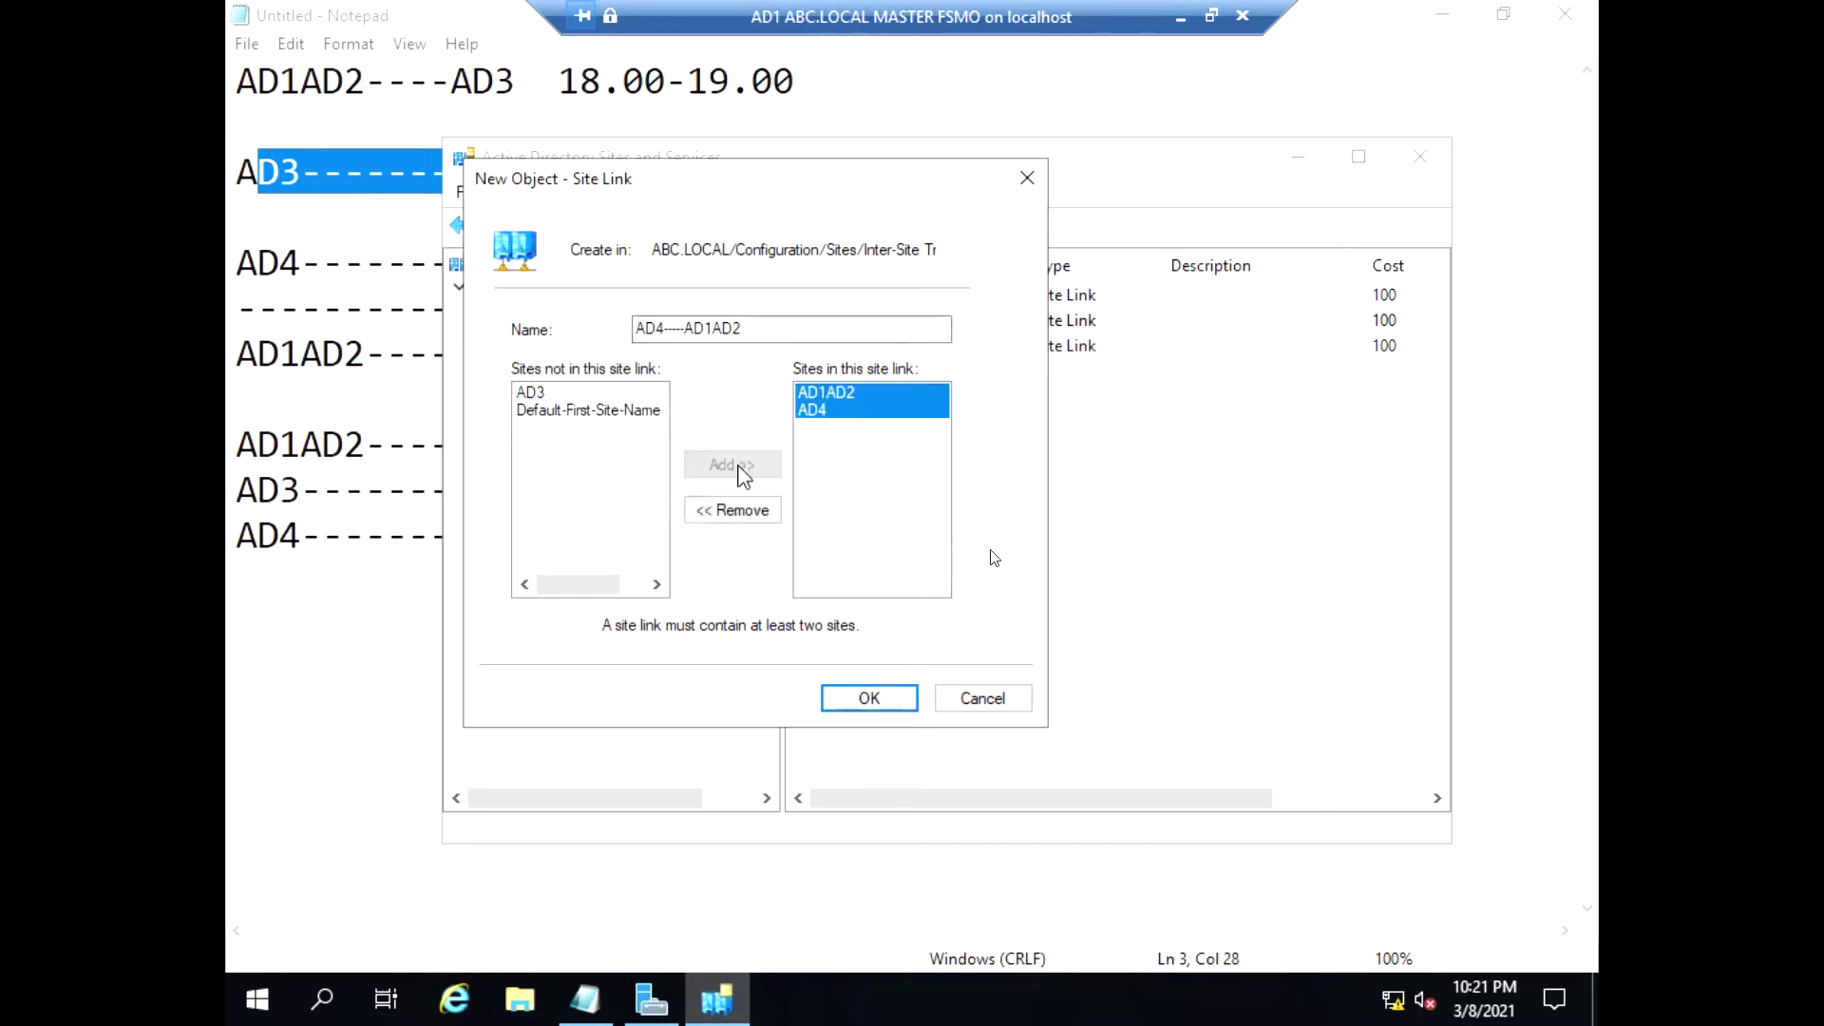
pyautogui.click(849, 699)
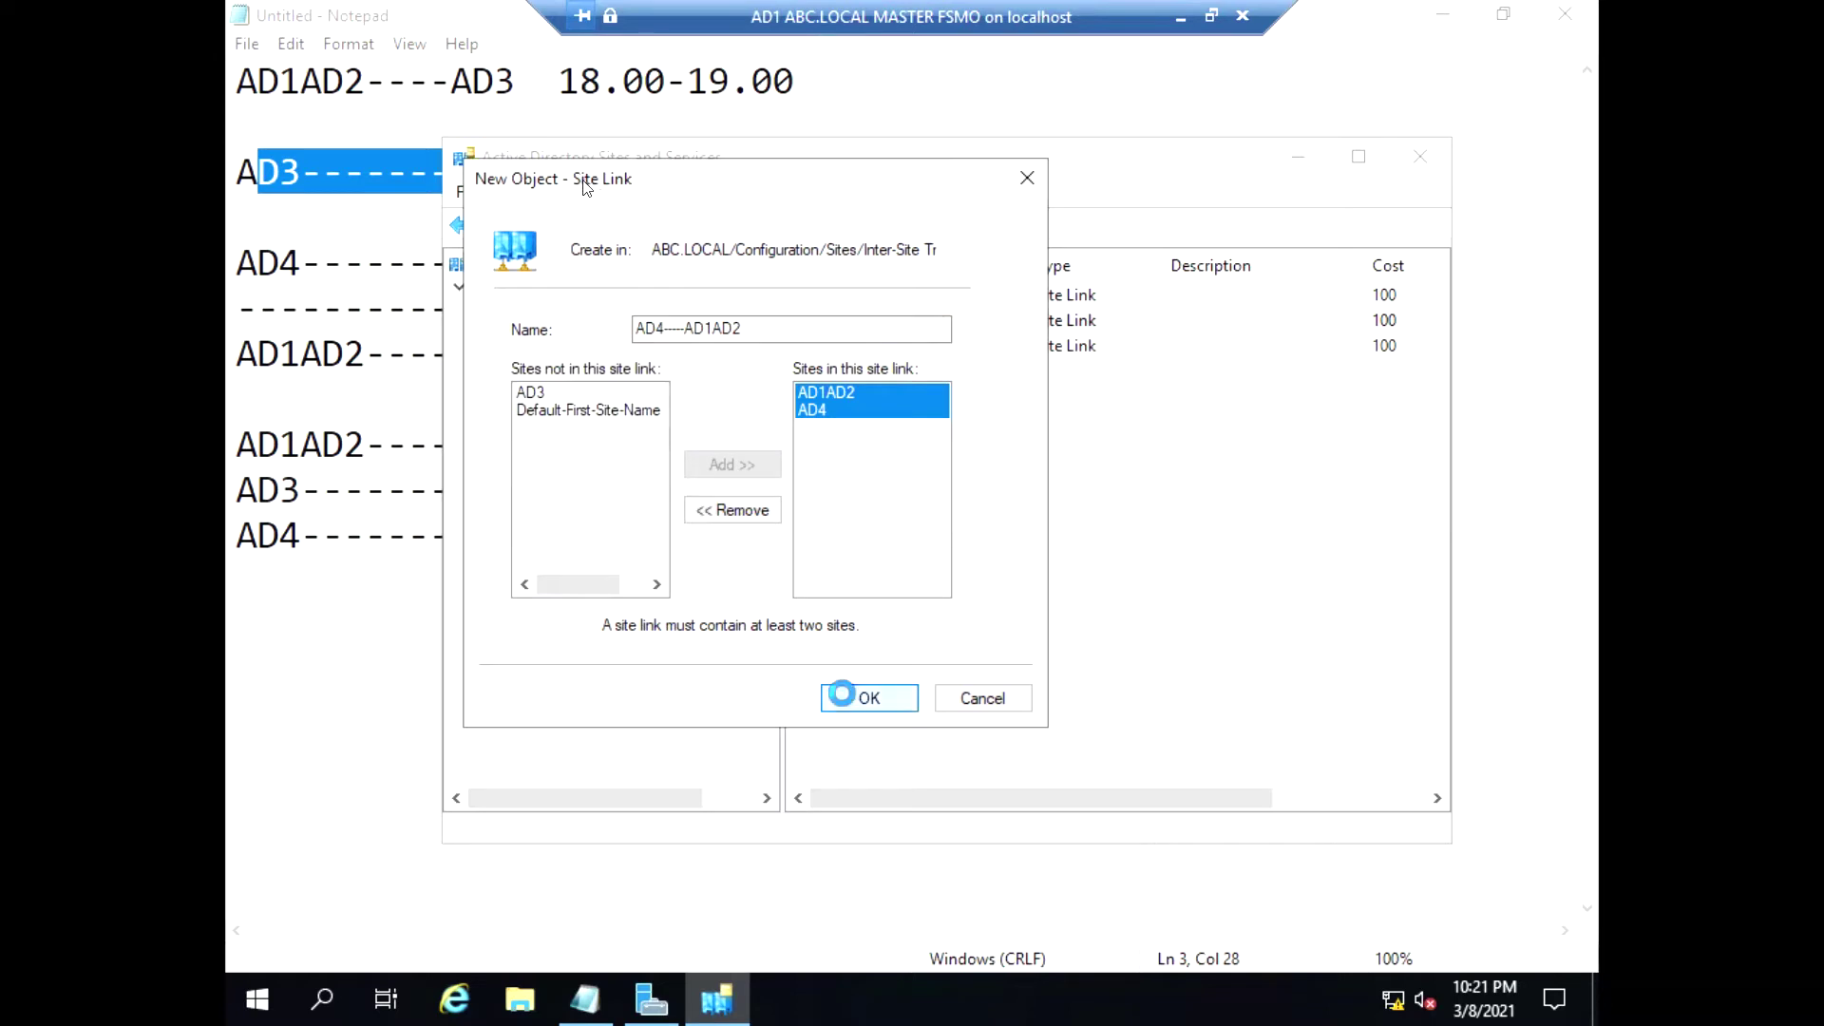
pyautogui.click(853, 348)
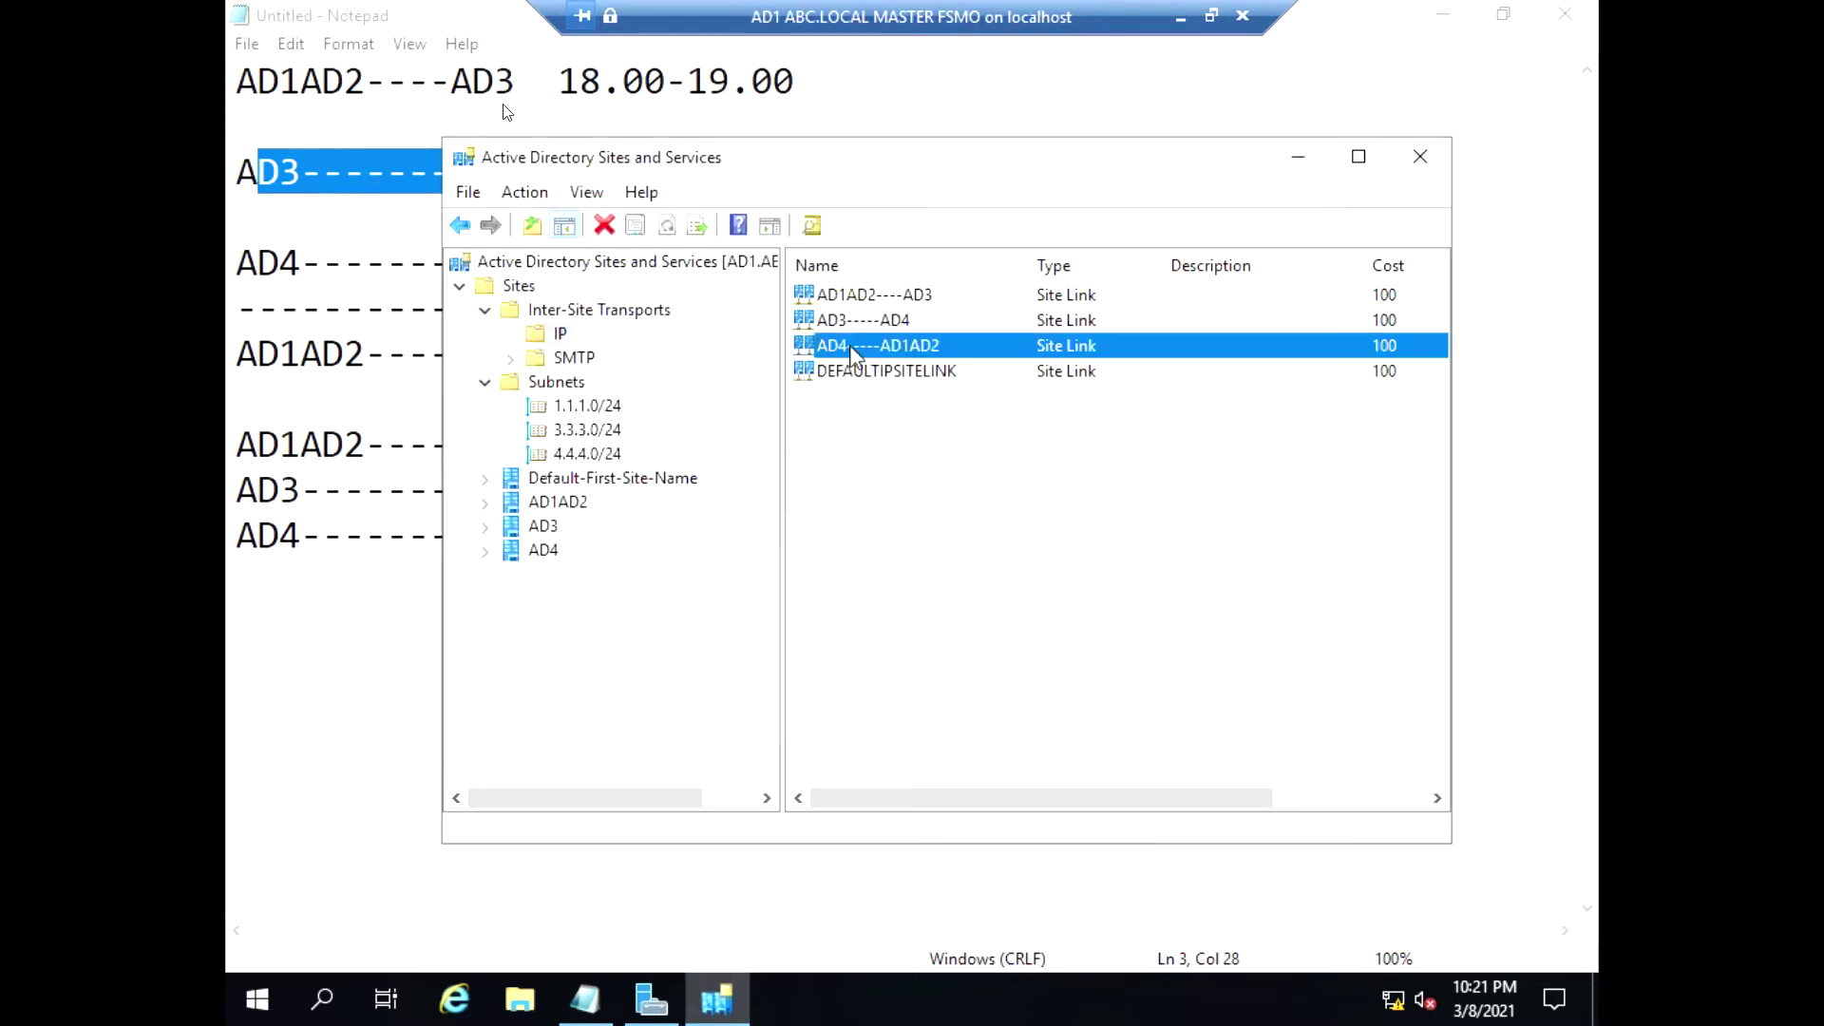
# Change the AD4-----AD1AD2 link's replication interval from 180 to 15 minutes
pyautogui.rightClick(852, 350)
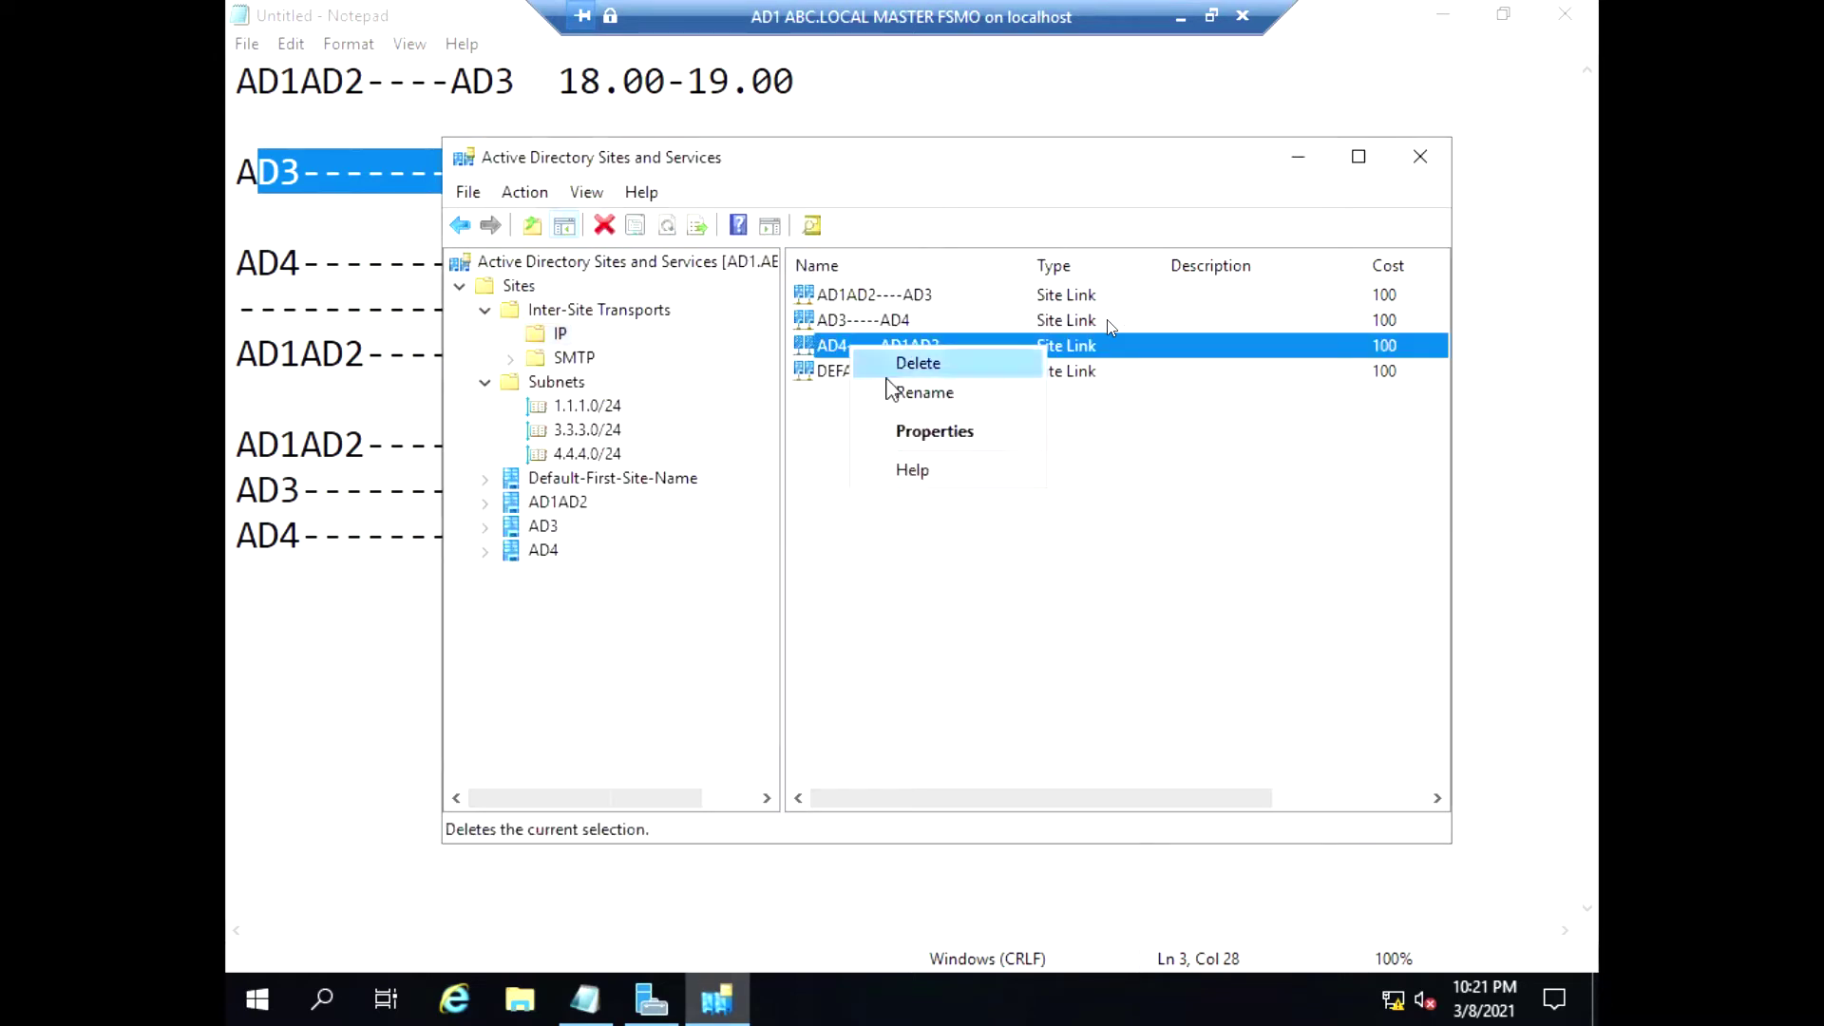
pyautogui.click(930, 433)
pyautogui.moveTo(970, 633); pyautogui.dragTo(899, 627)
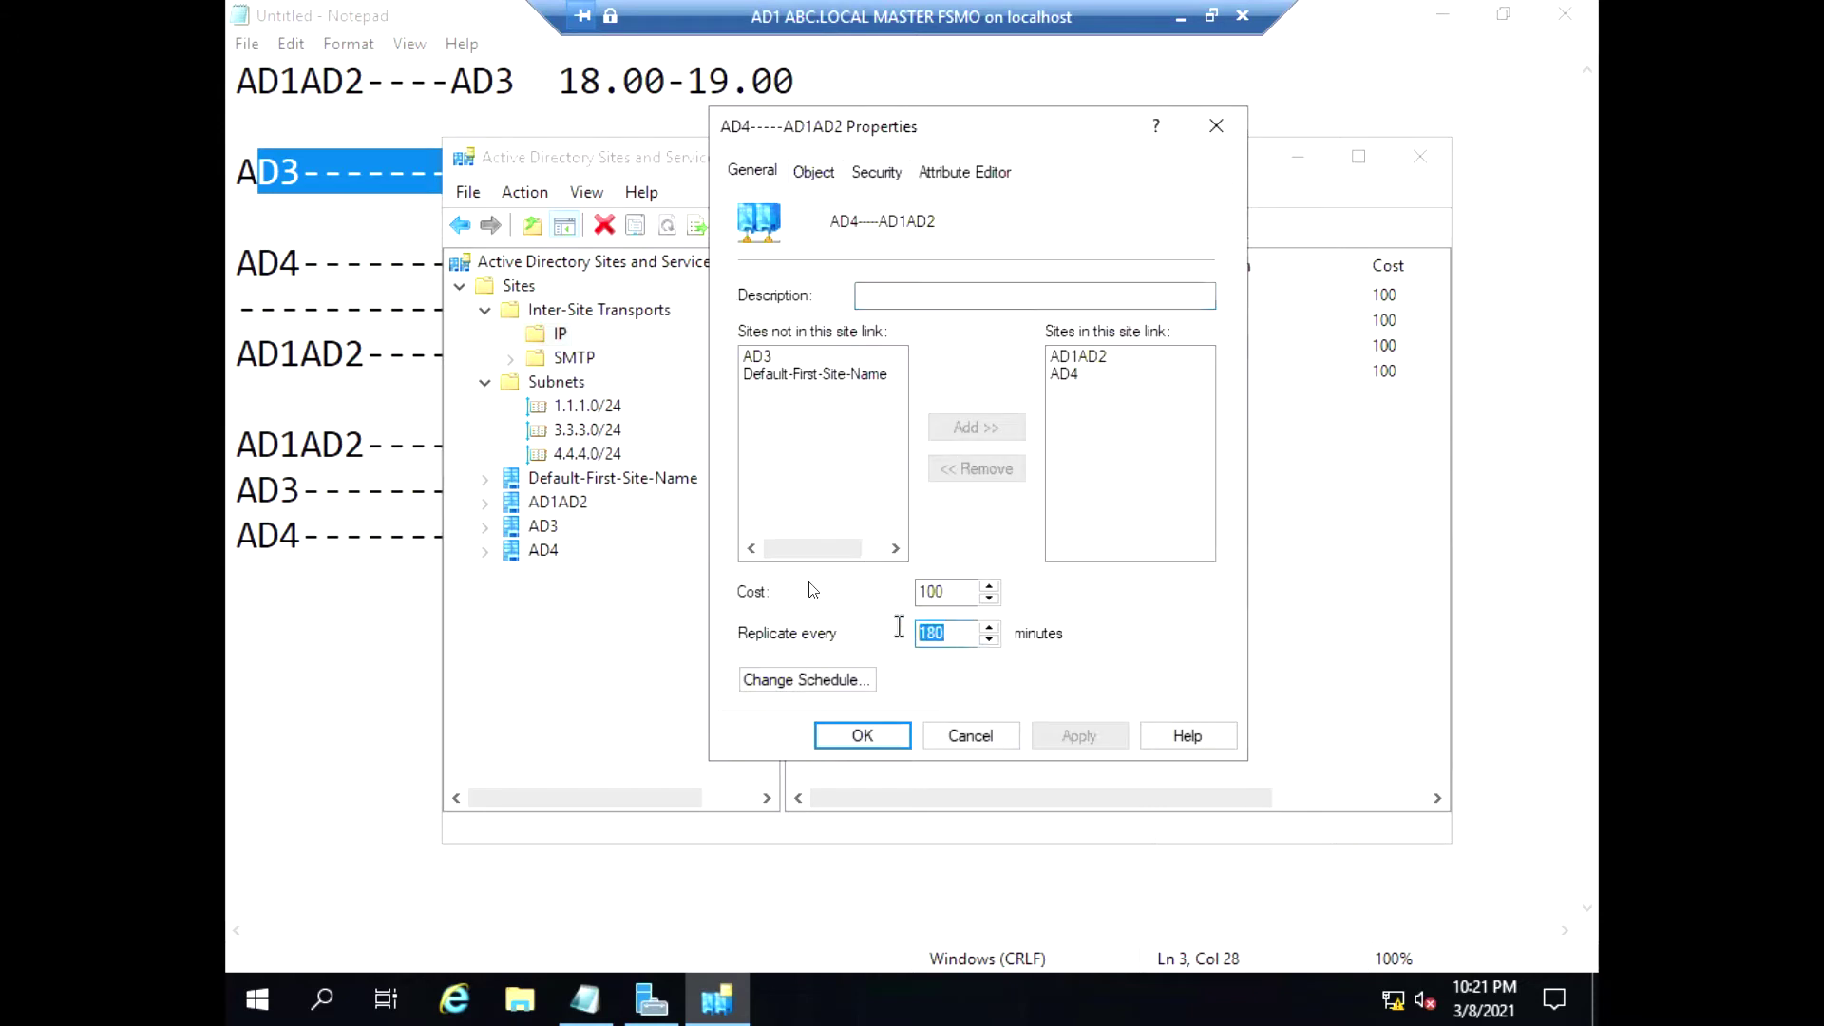
pyautogui.write('15')
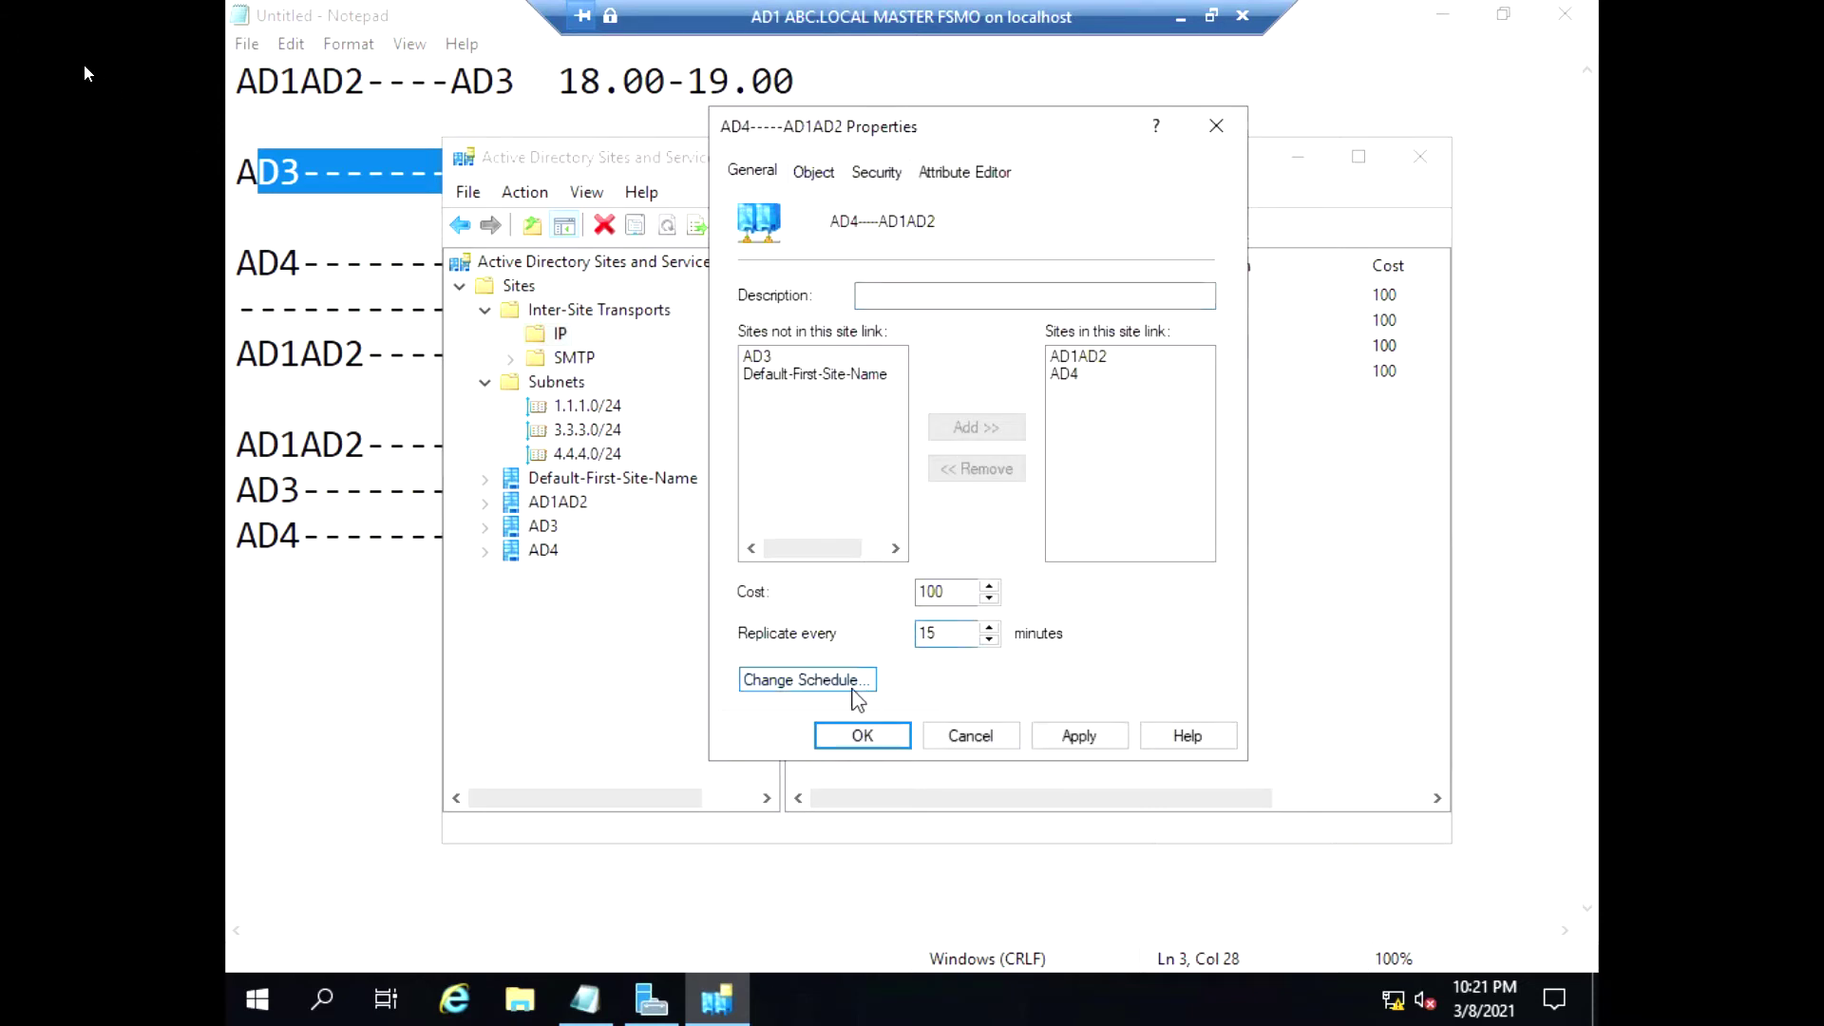
# Limit the link's replication schedule to 8:00–9:00 PM every day and apply
pyautogui.click(853, 691)
pyautogui.click(1132, 426)
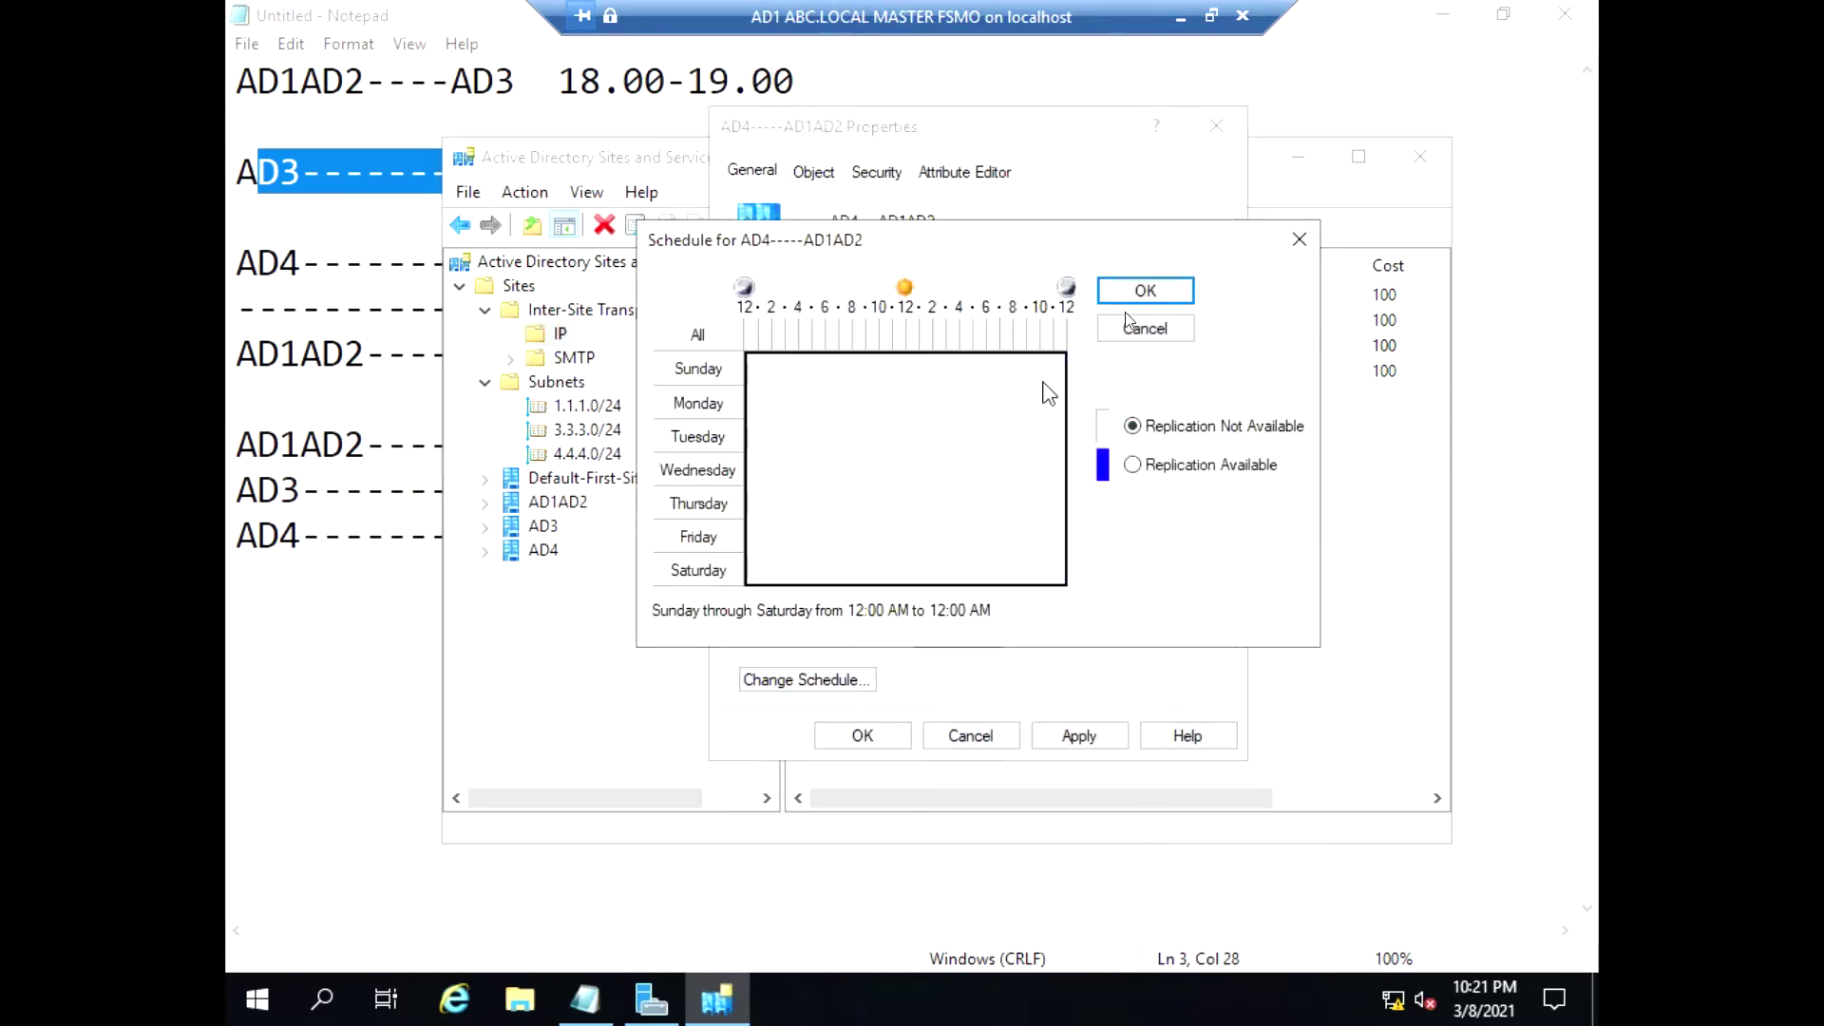
pyautogui.click(1021, 338)
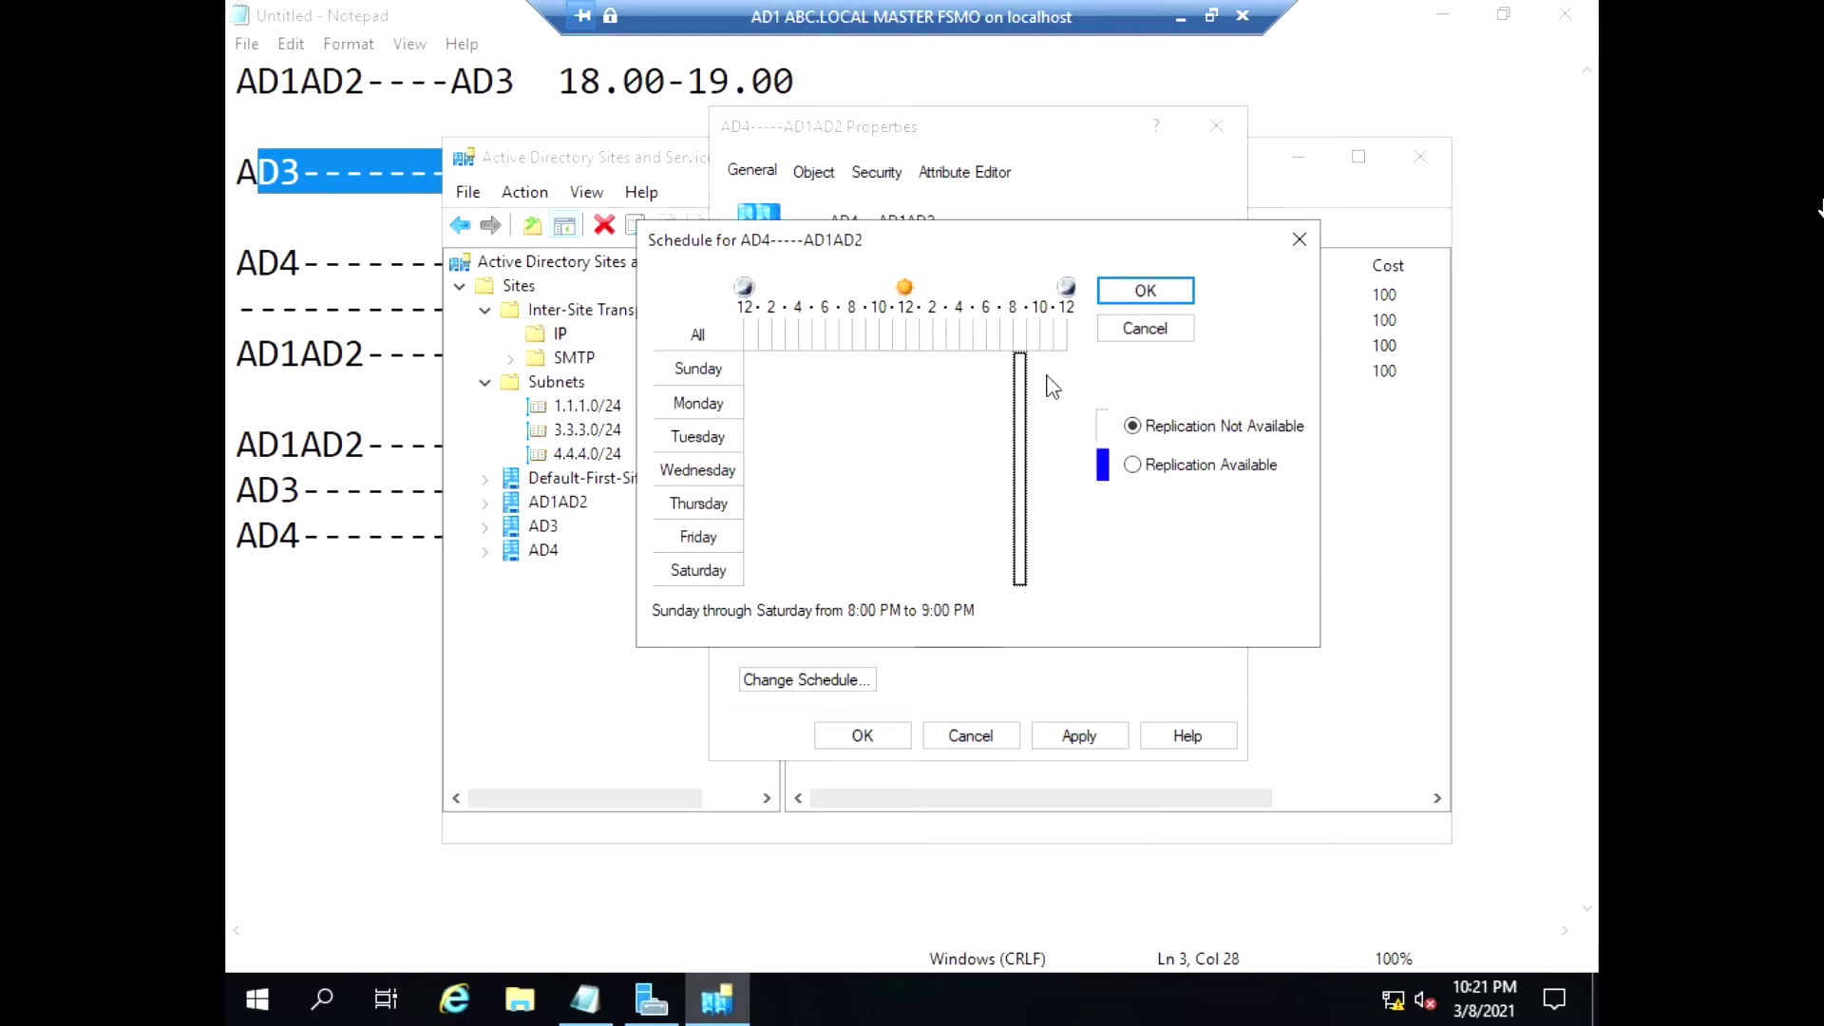
pyautogui.click(1133, 465)
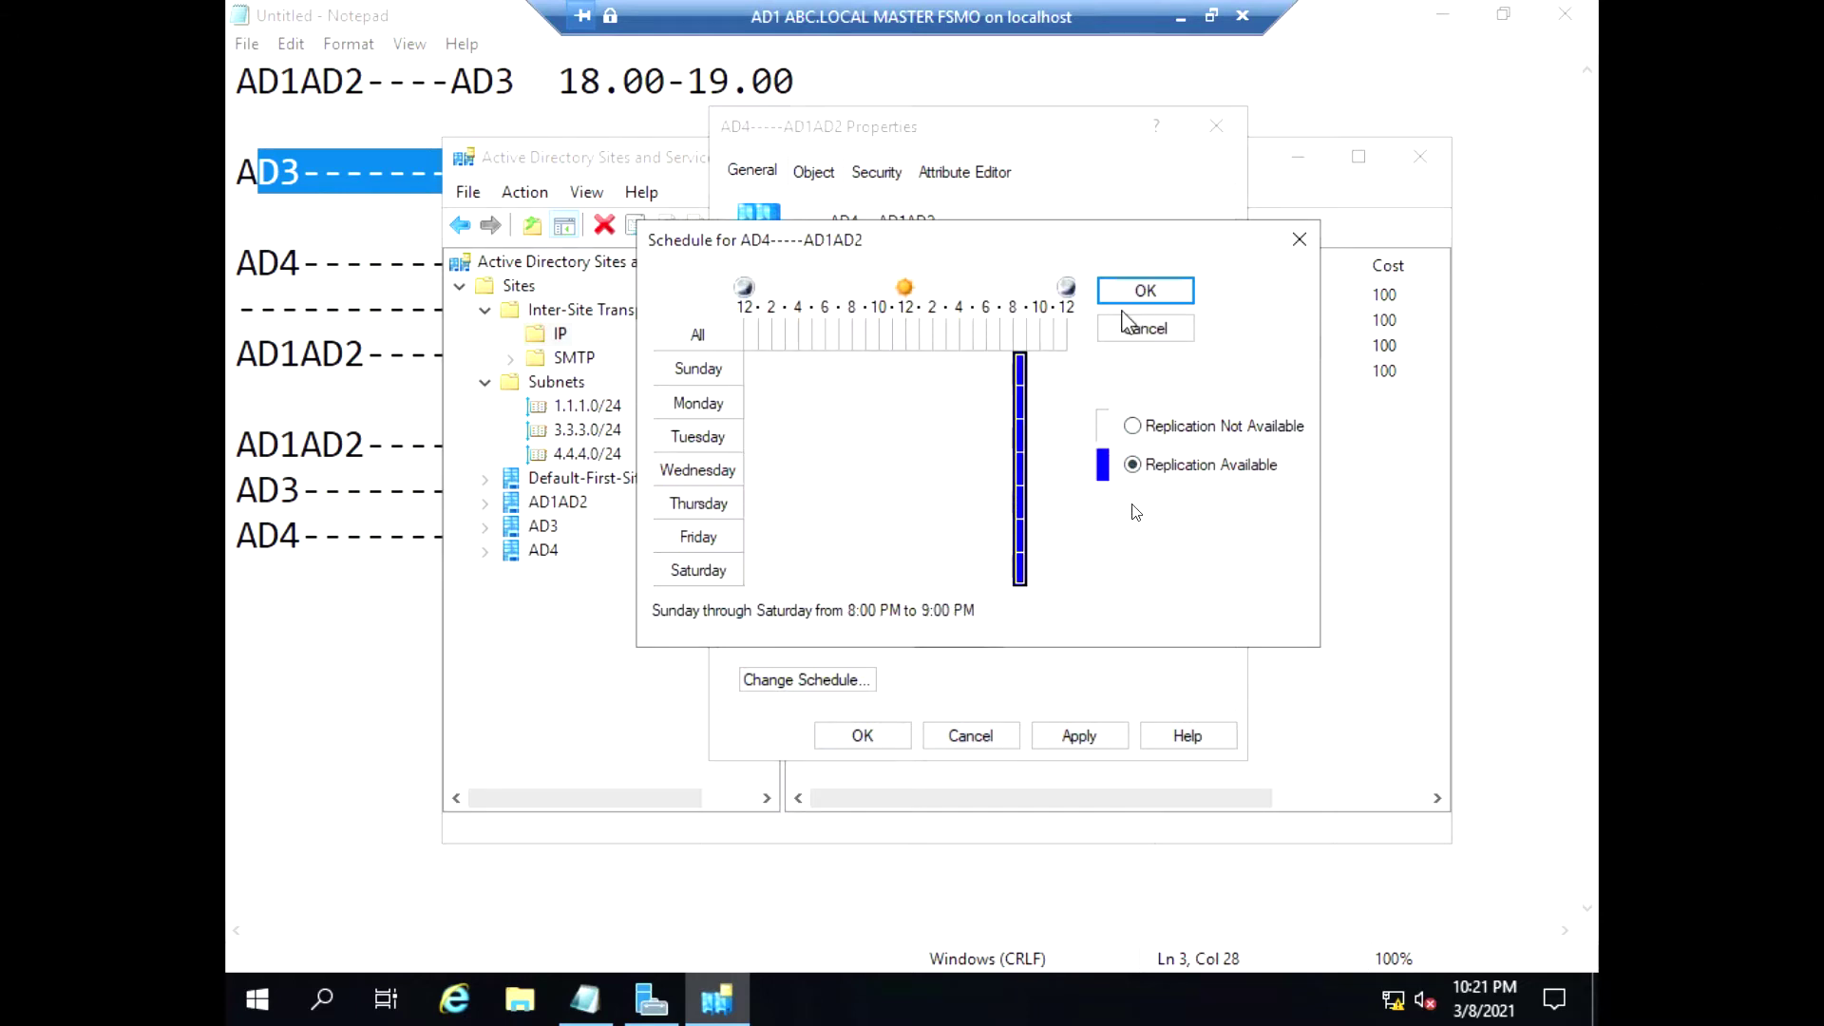
pyautogui.click(1145, 291)
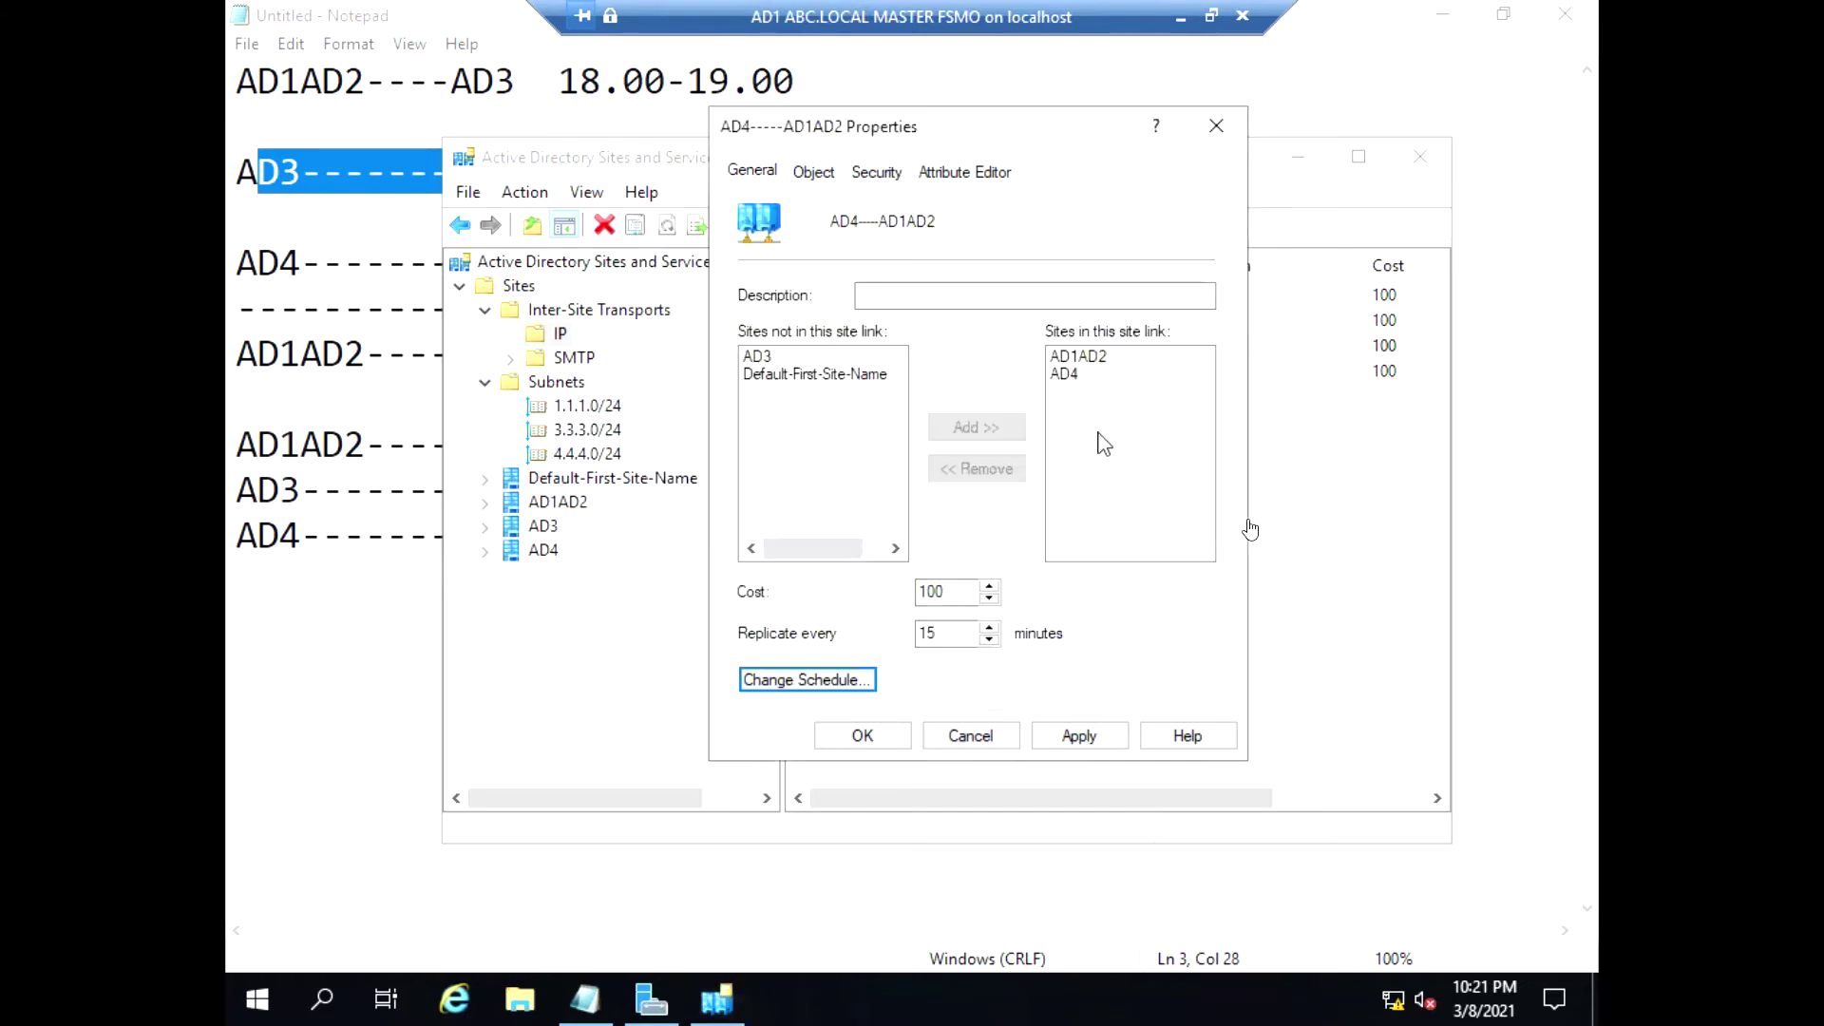
pyautogui.click(1080, 736)
# Close the AD4-----AD1AD2 properties, keeping the 15-minute, 8–9 PM settings
pyautogui.click(863, 736)
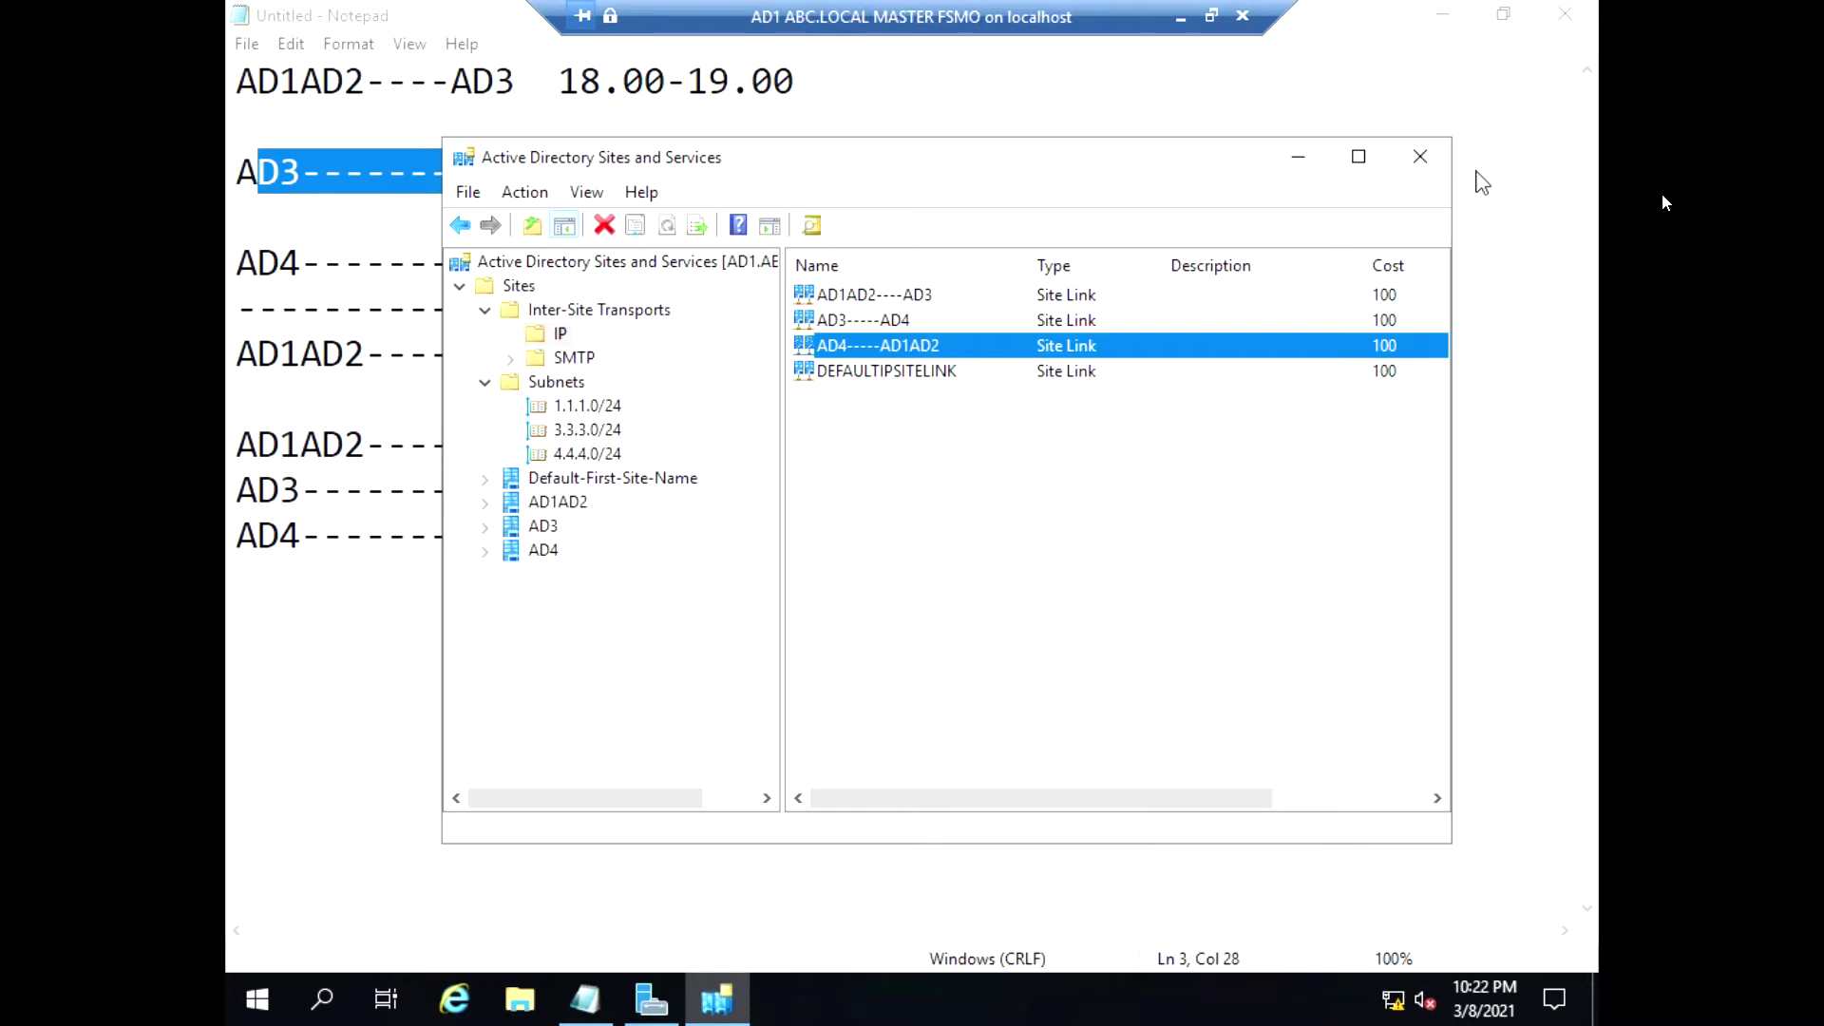
# Delete the three custom site links, confirming the deletion
pyautogui.keyDown('shift'); pyautogui.click(914, 297); pyautogui.keyUp('shift')
pyautogui.rightClick(893, 337)
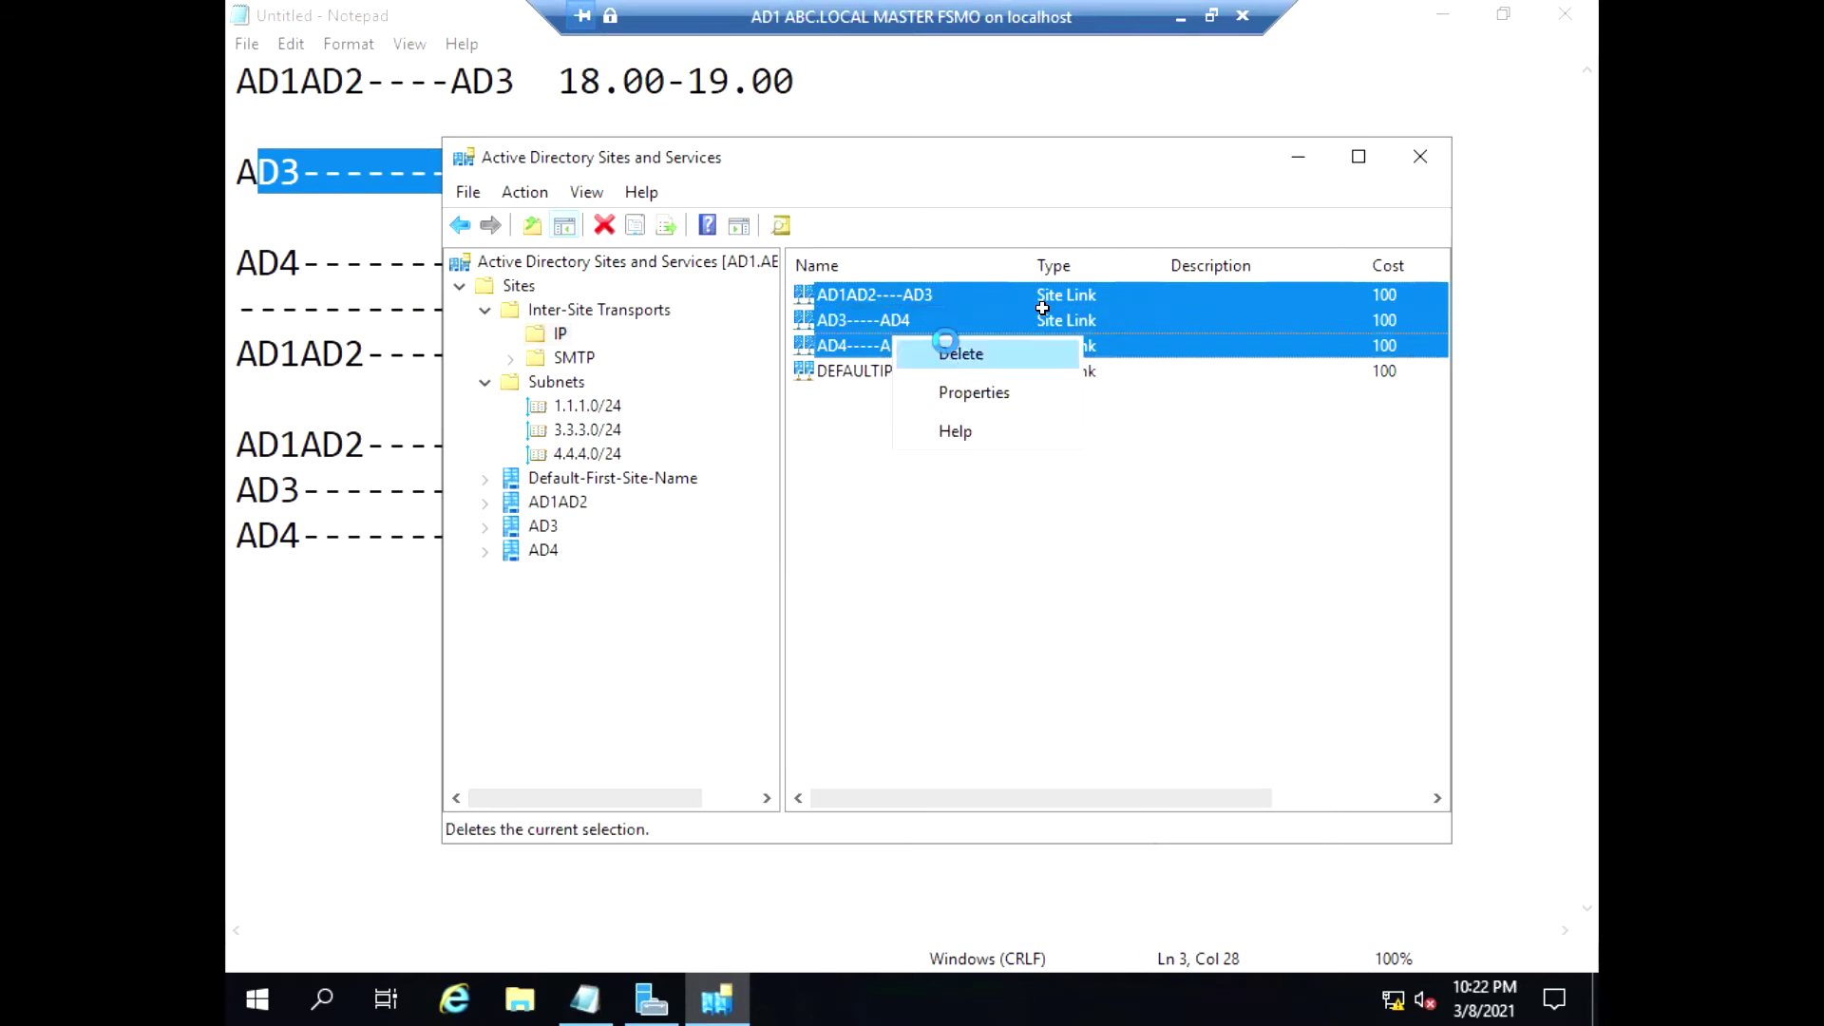
pyautogui.click(955, 352)
pyautogui.click(992, 594)
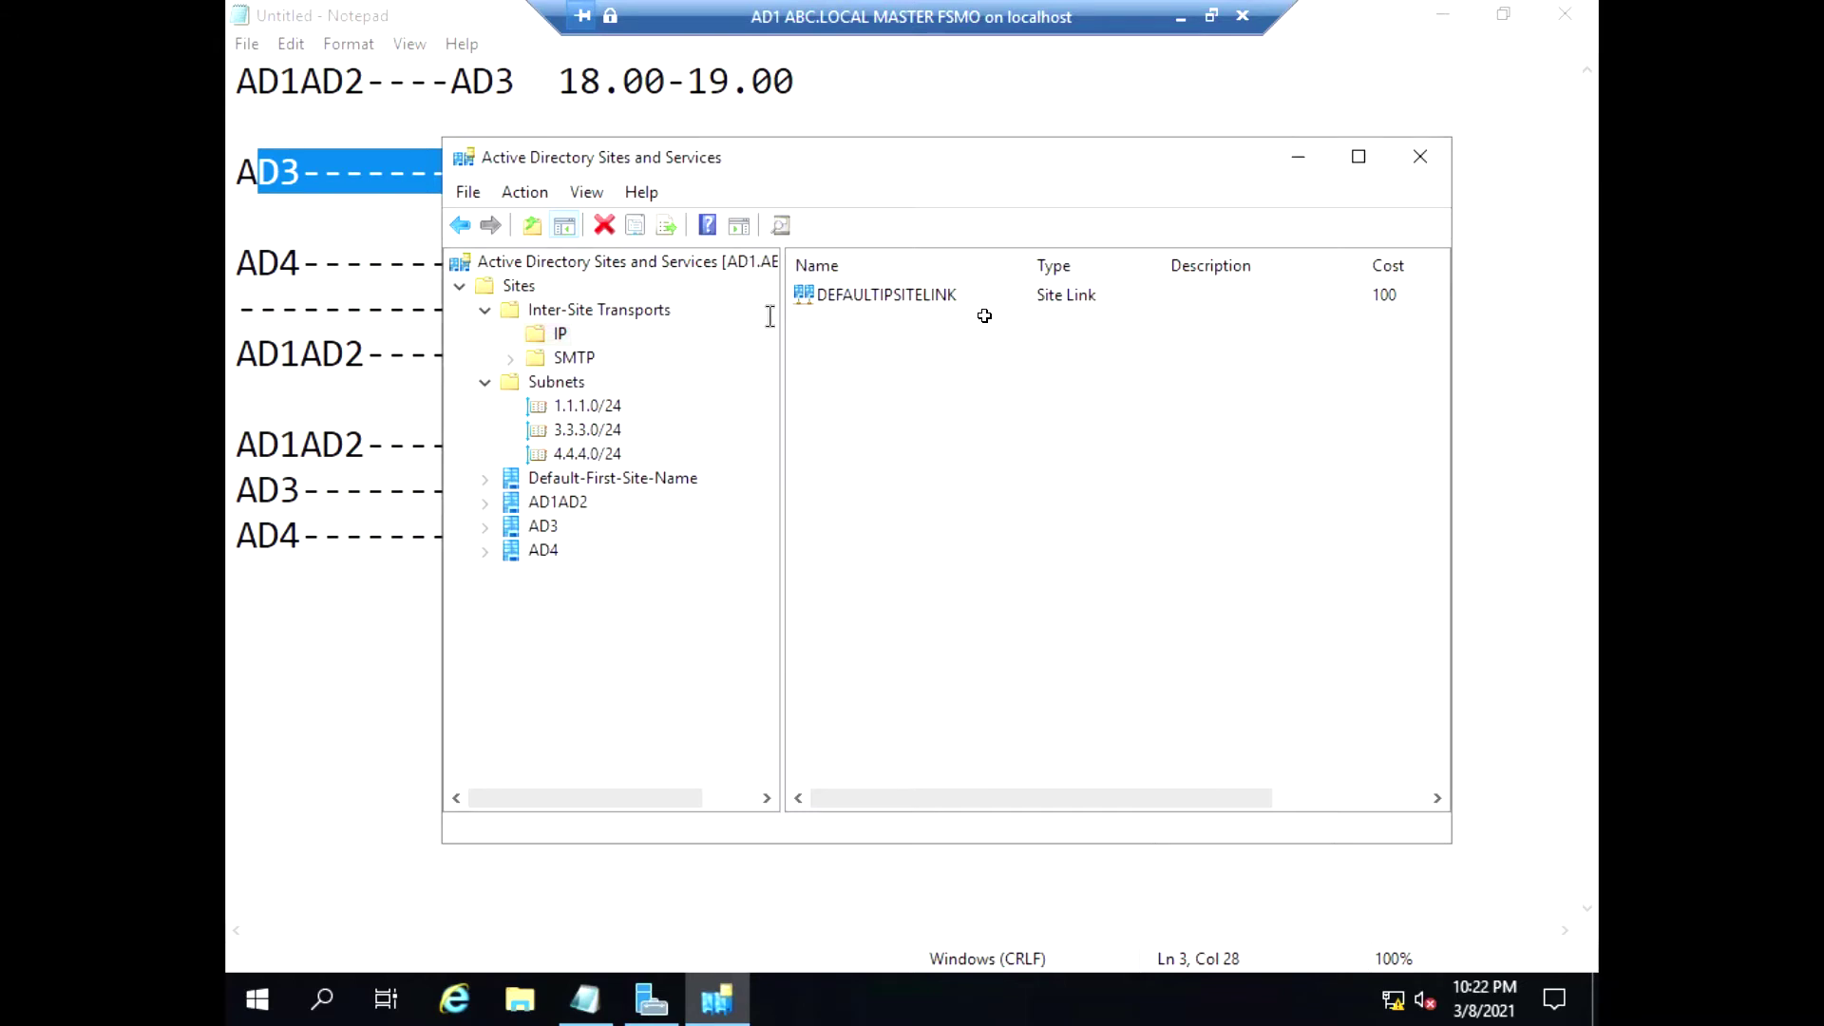
# Make DEFAULTIPSITELINK's schedule allow replication at all hours every day and apply it
pyautogui.rightClick(841, 300)
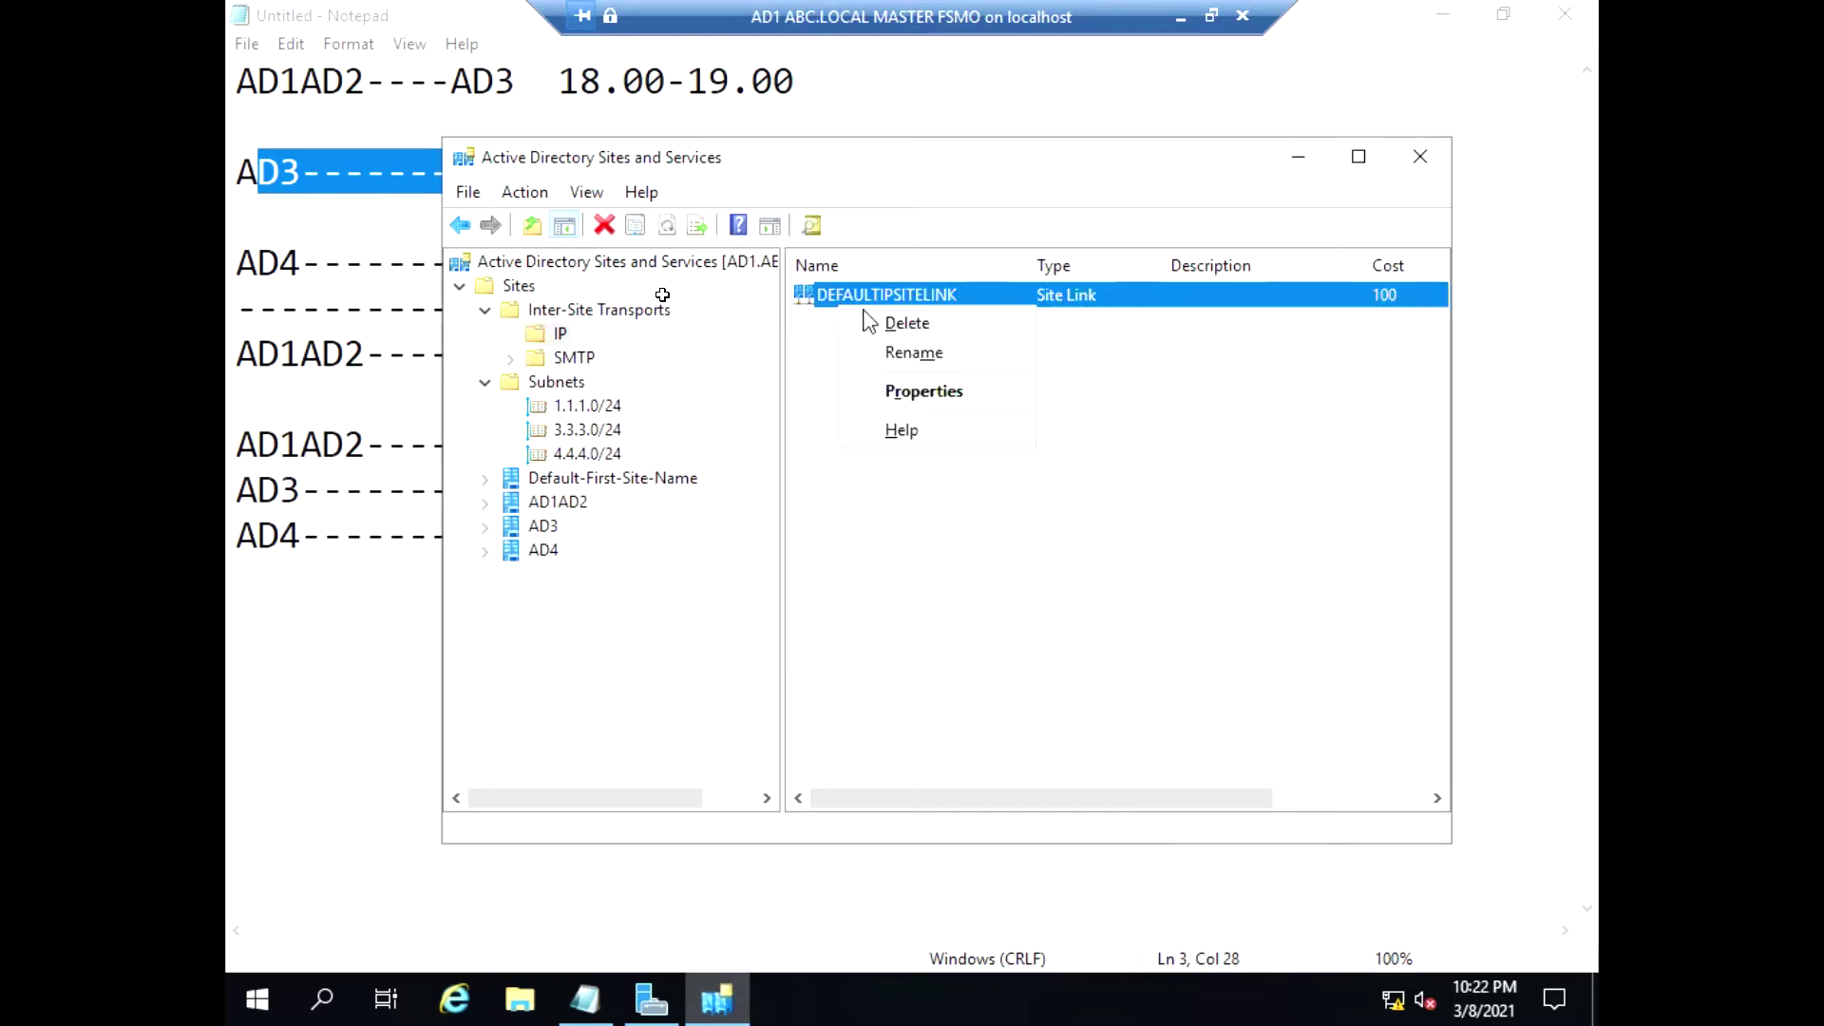
pyautogui.click(950, 411)
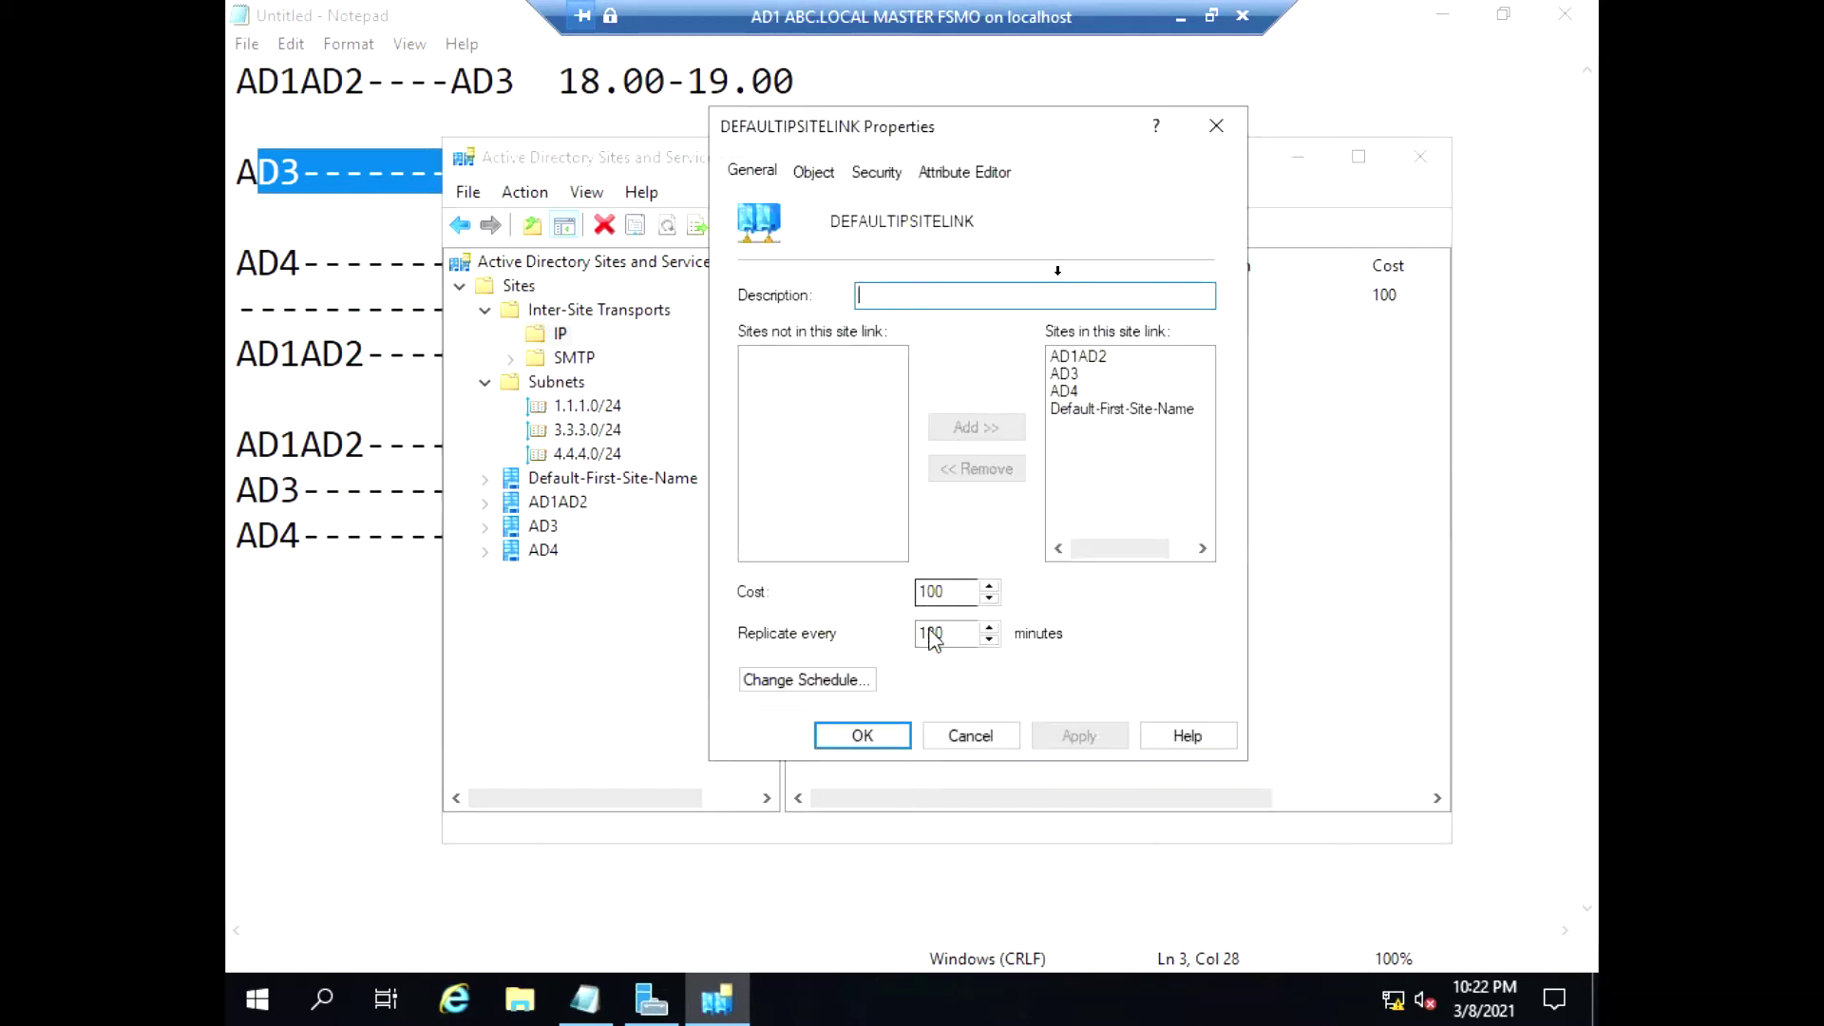
pyautogui.click(853, 681)
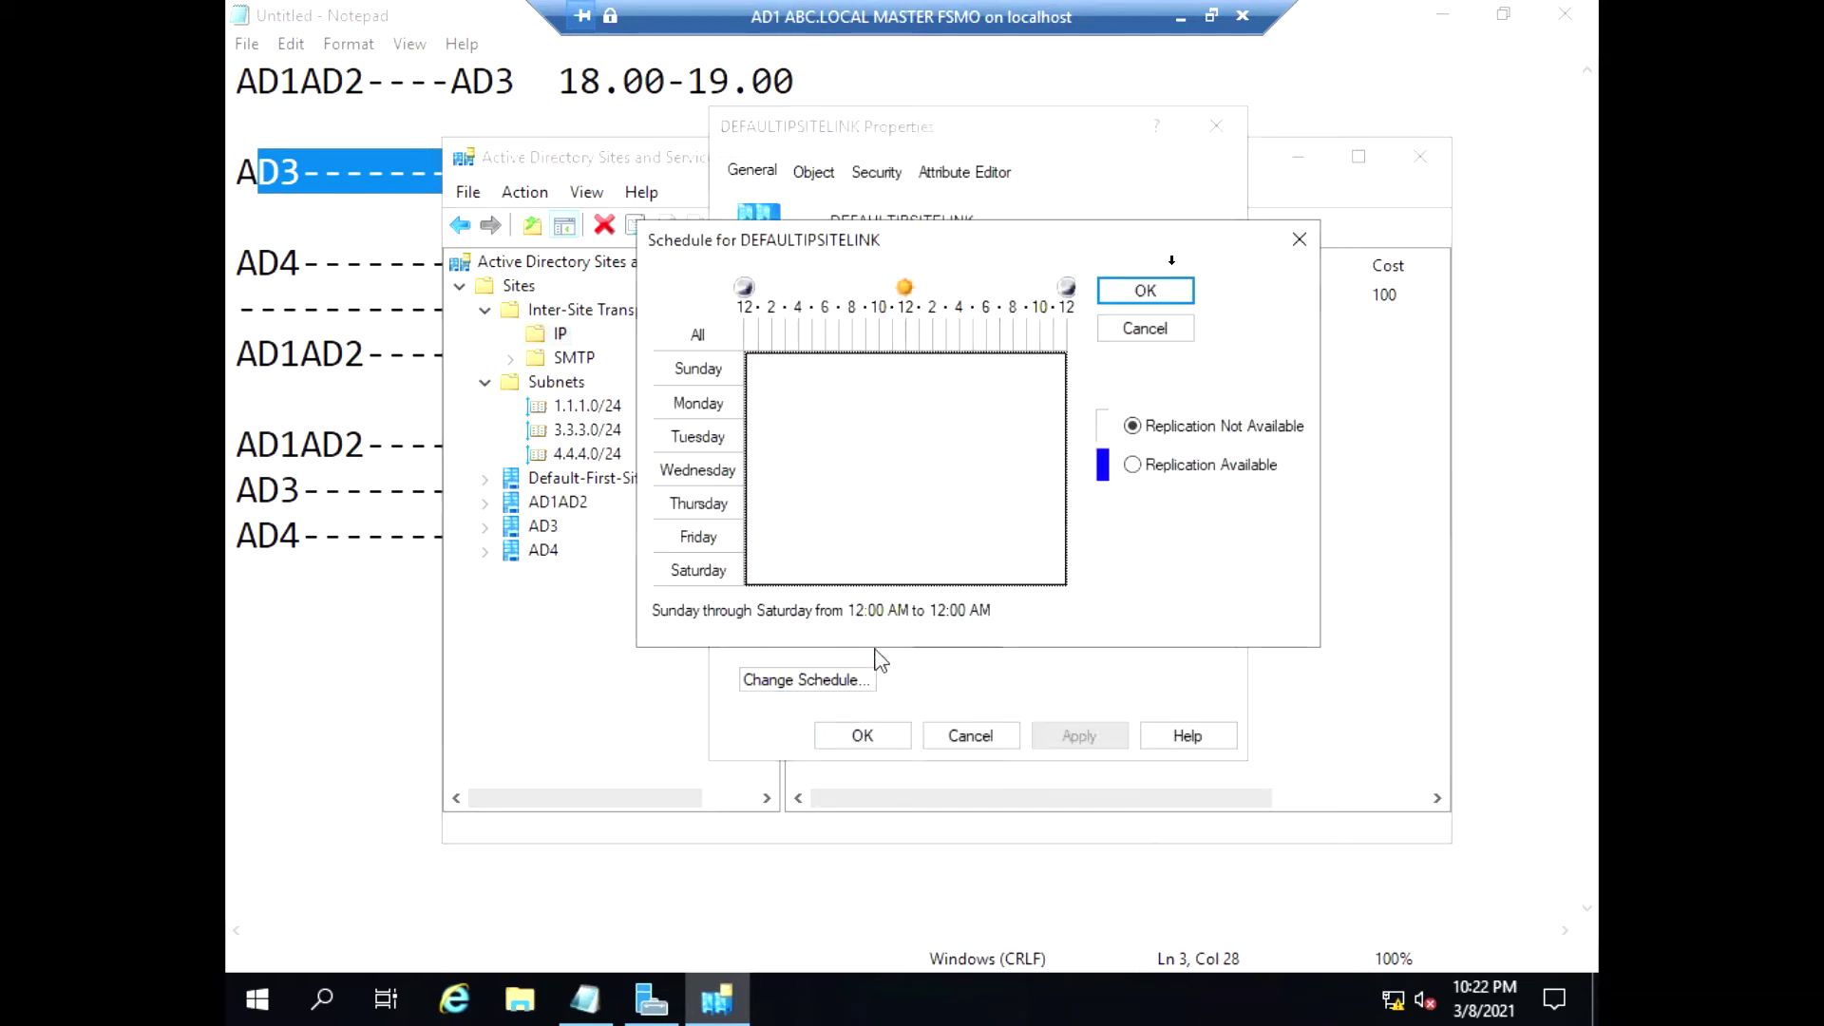
pyautogui.click(1143, 468)
pyautogui.click(1150, 291)
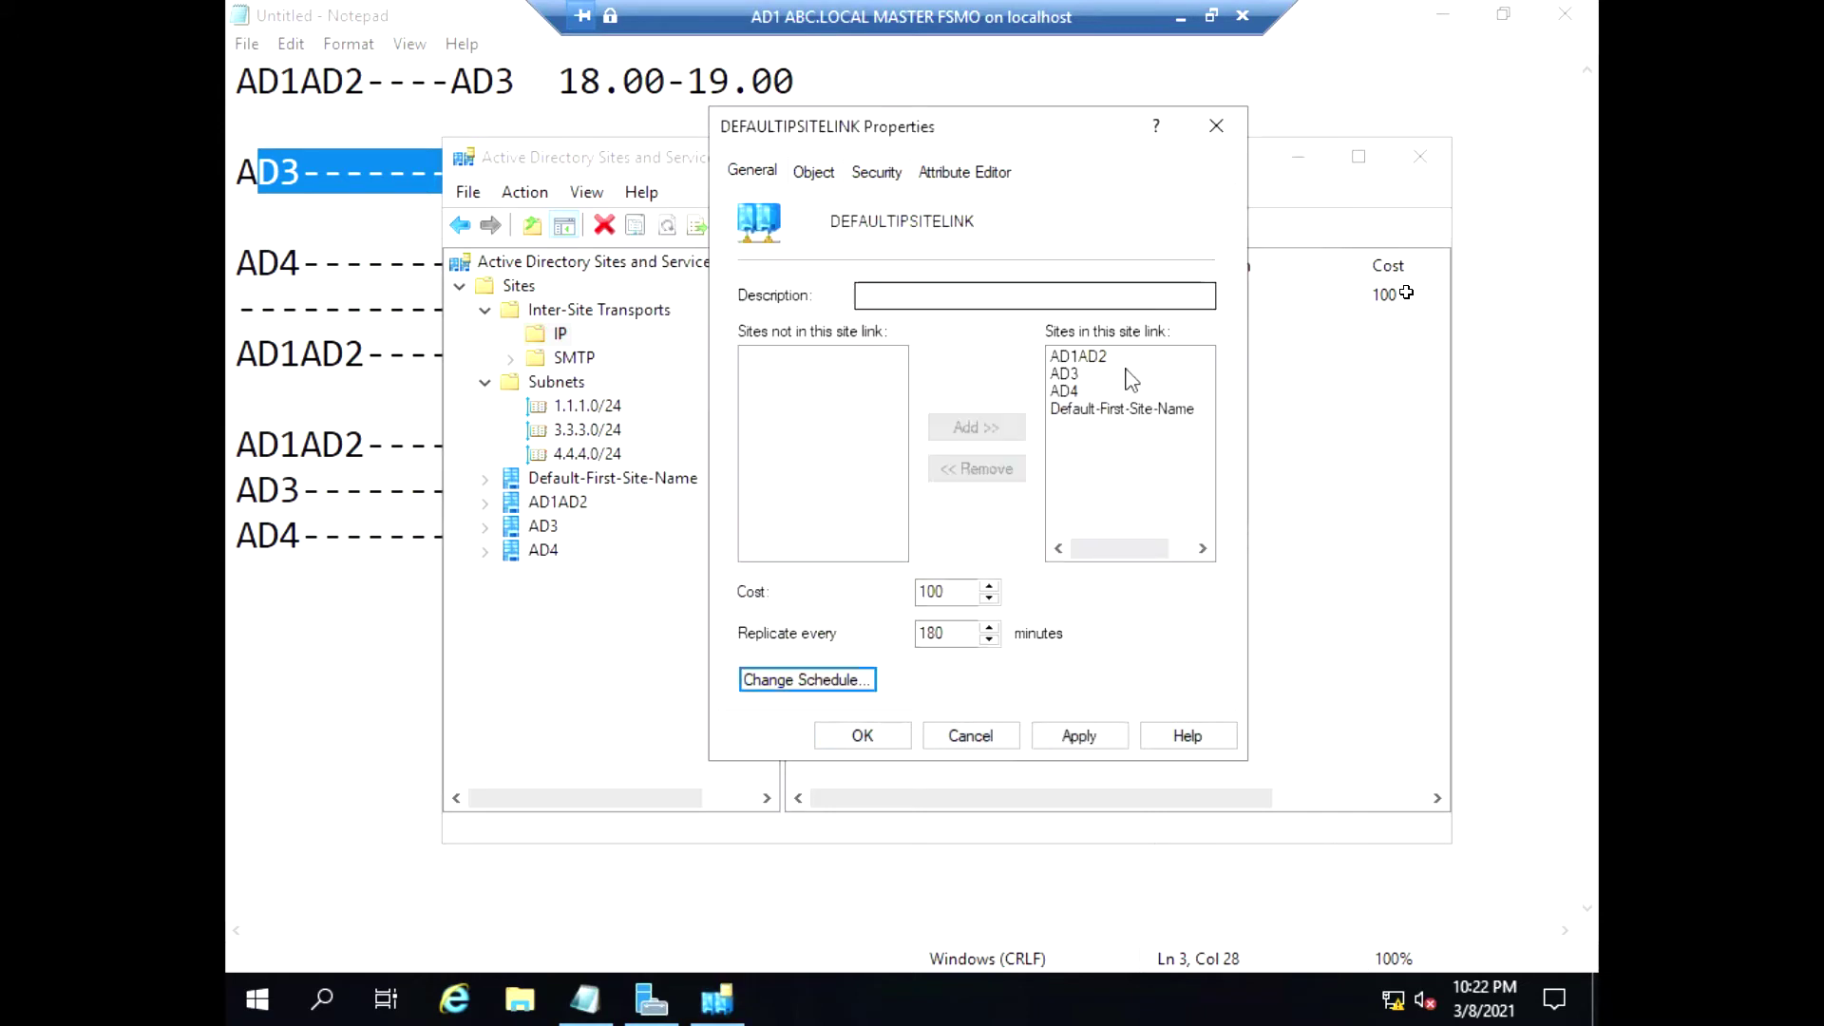
pyautogui.click(1077, 732)
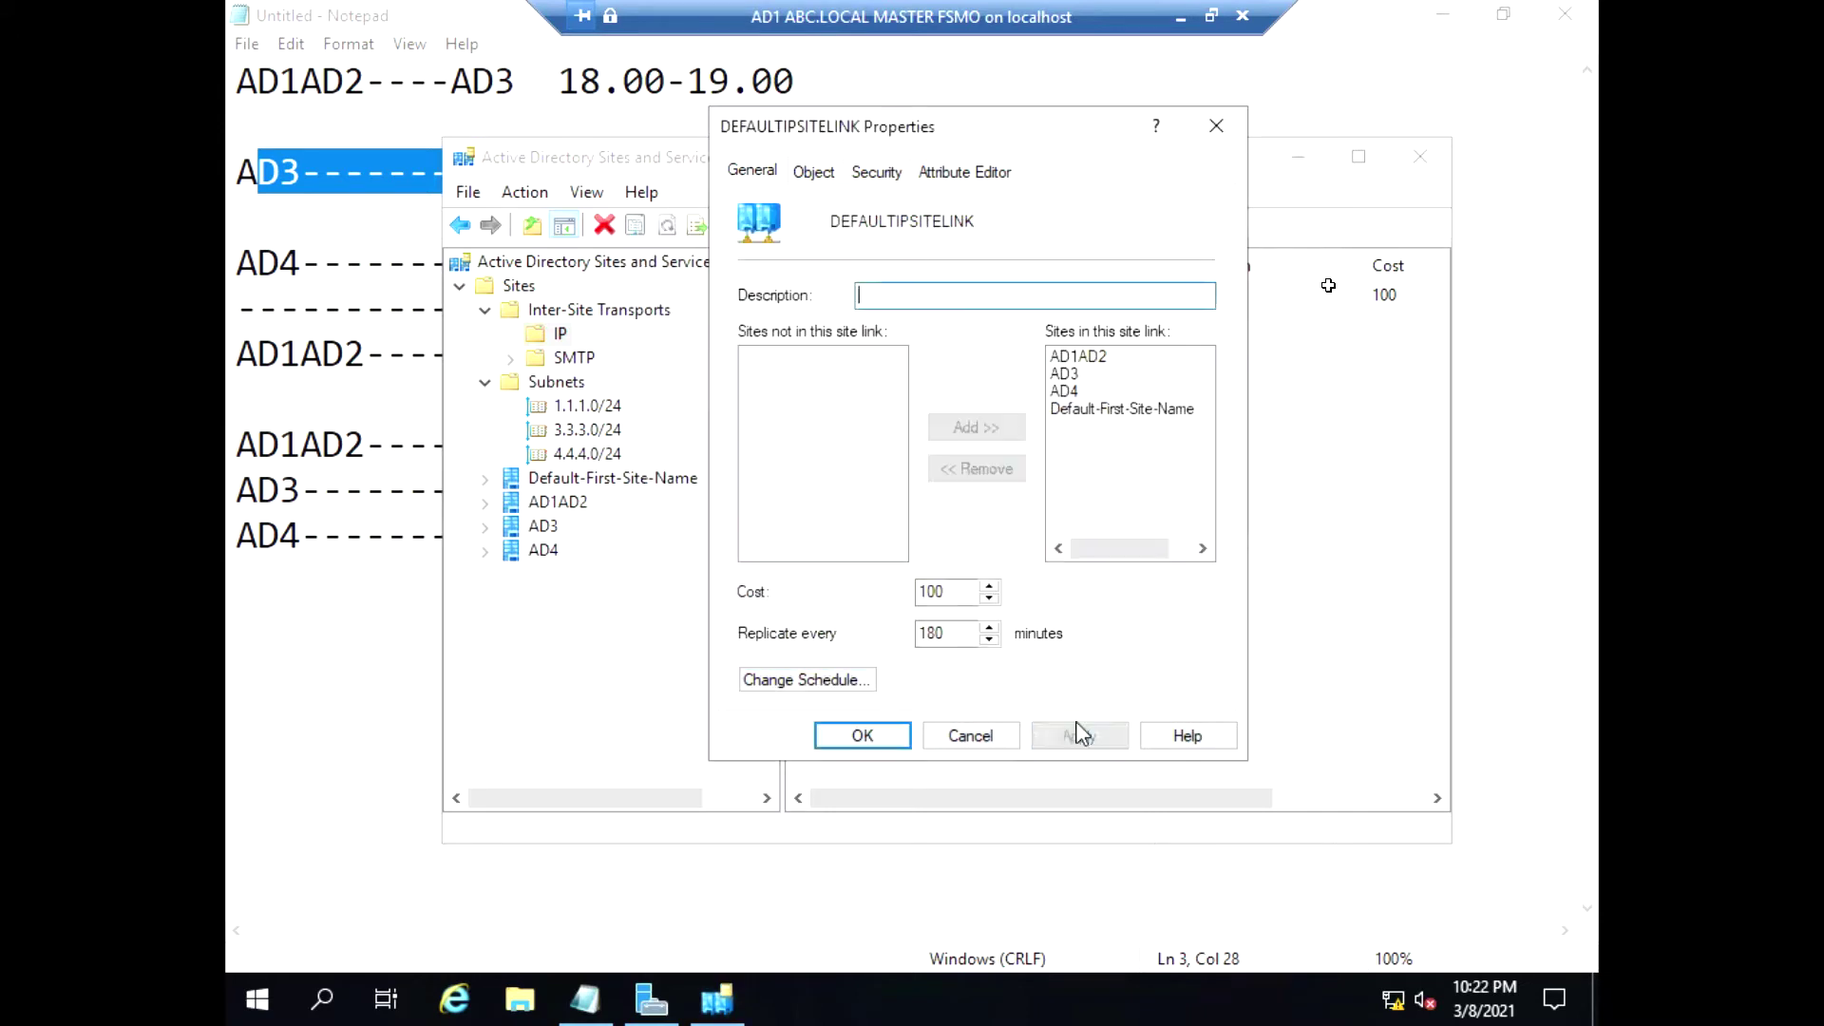
# Recheck the DEFAULTIPSITELINK schedule, then close its properties
pyautogui.click(853, 680)
pyautogui.click(862, 733)
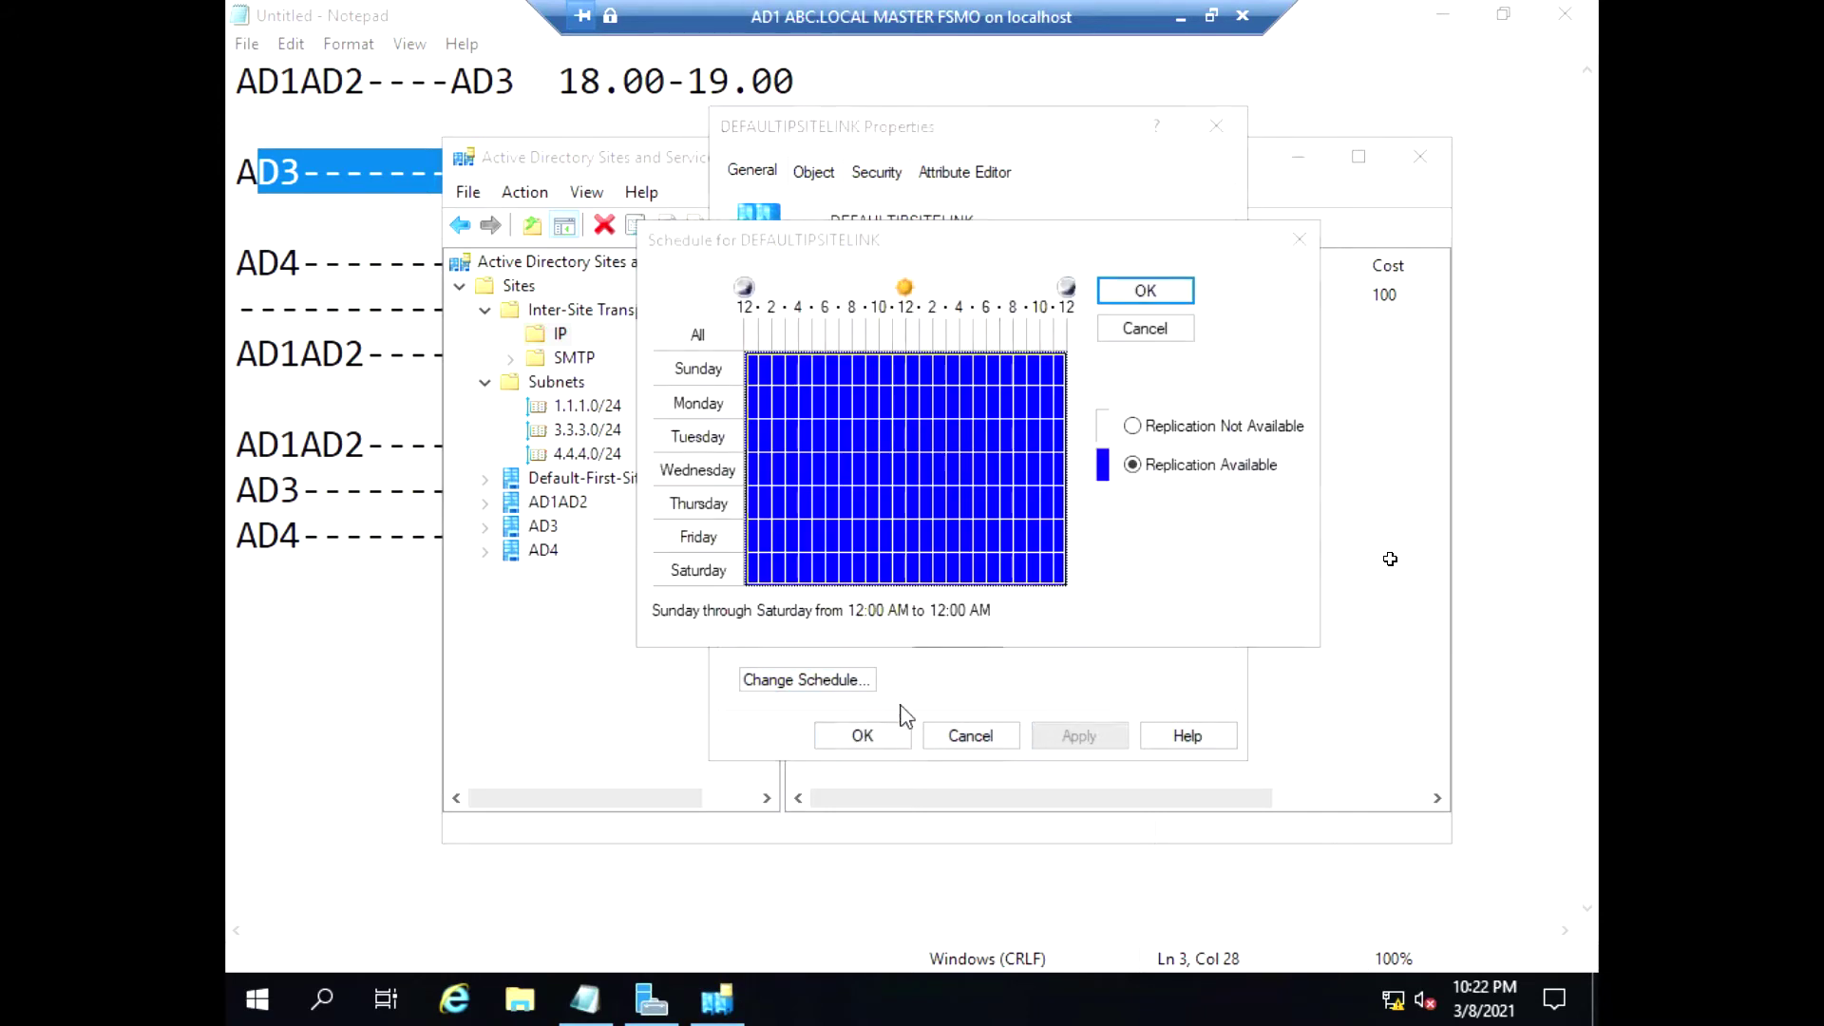
pyautogui.click(1145, 329)
pyautogui.click(878, 737)
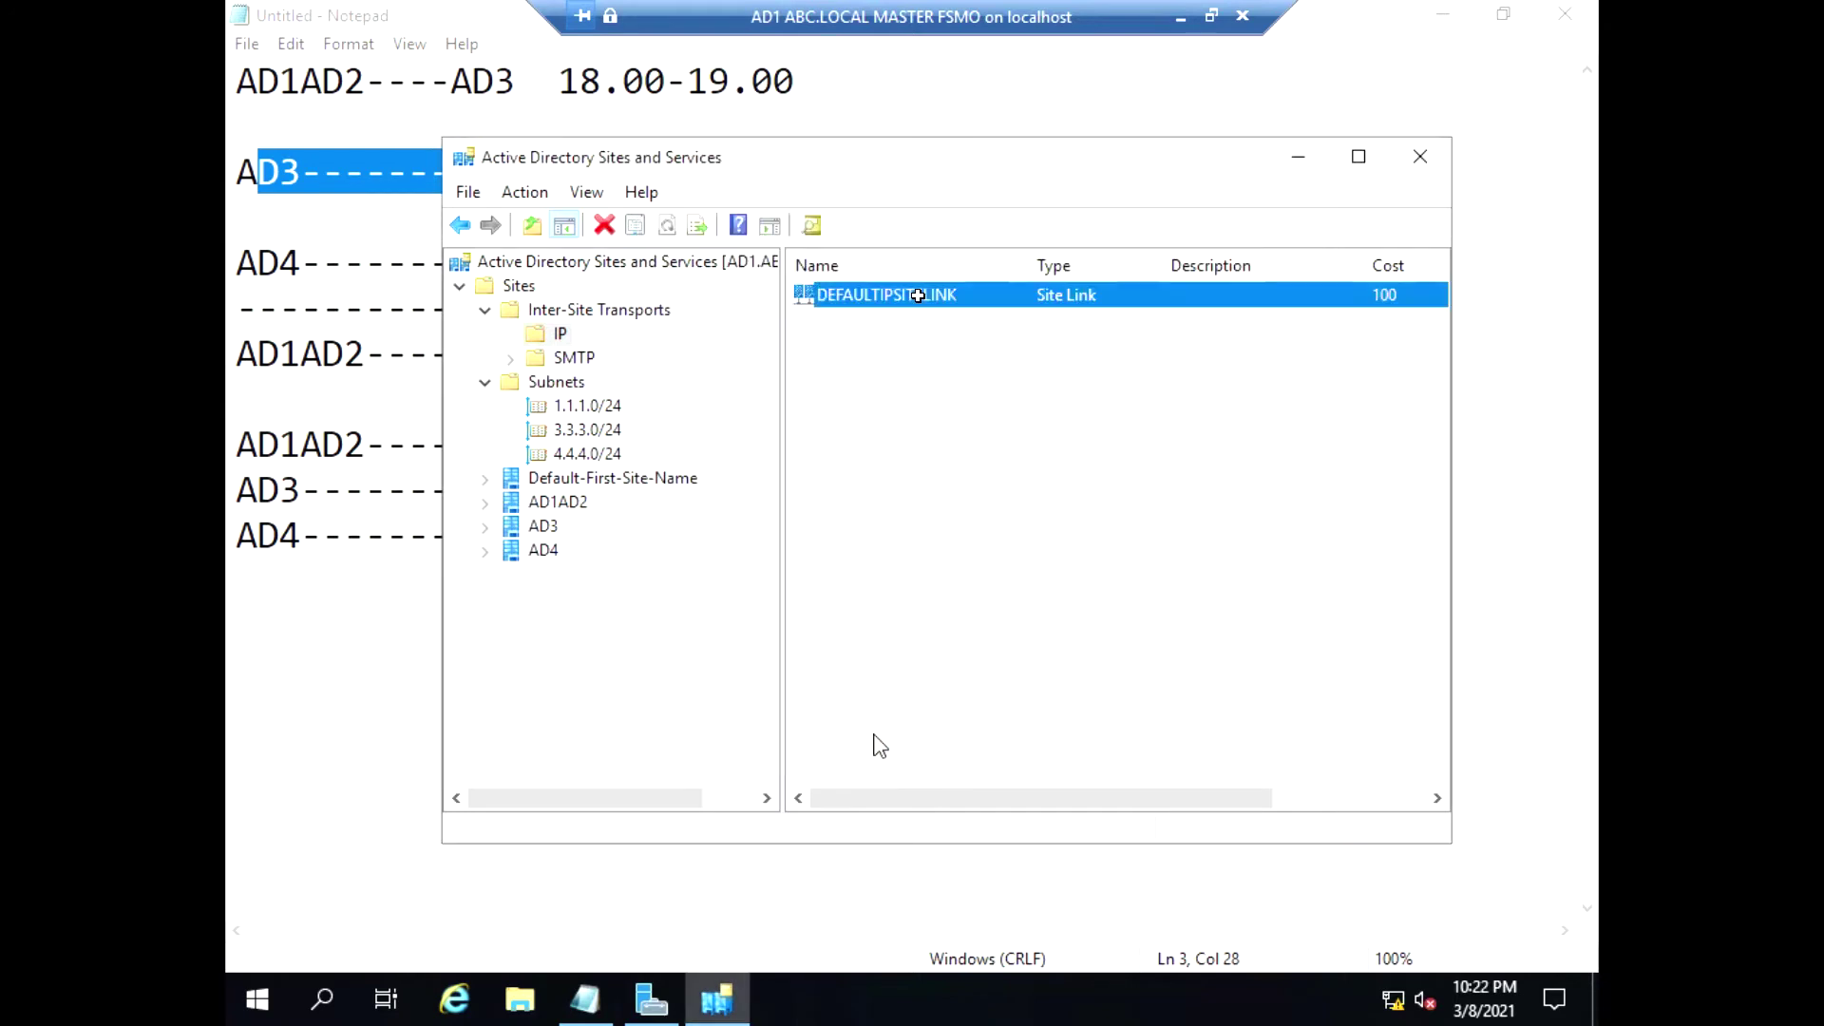
pyautogui.click(485, 550)
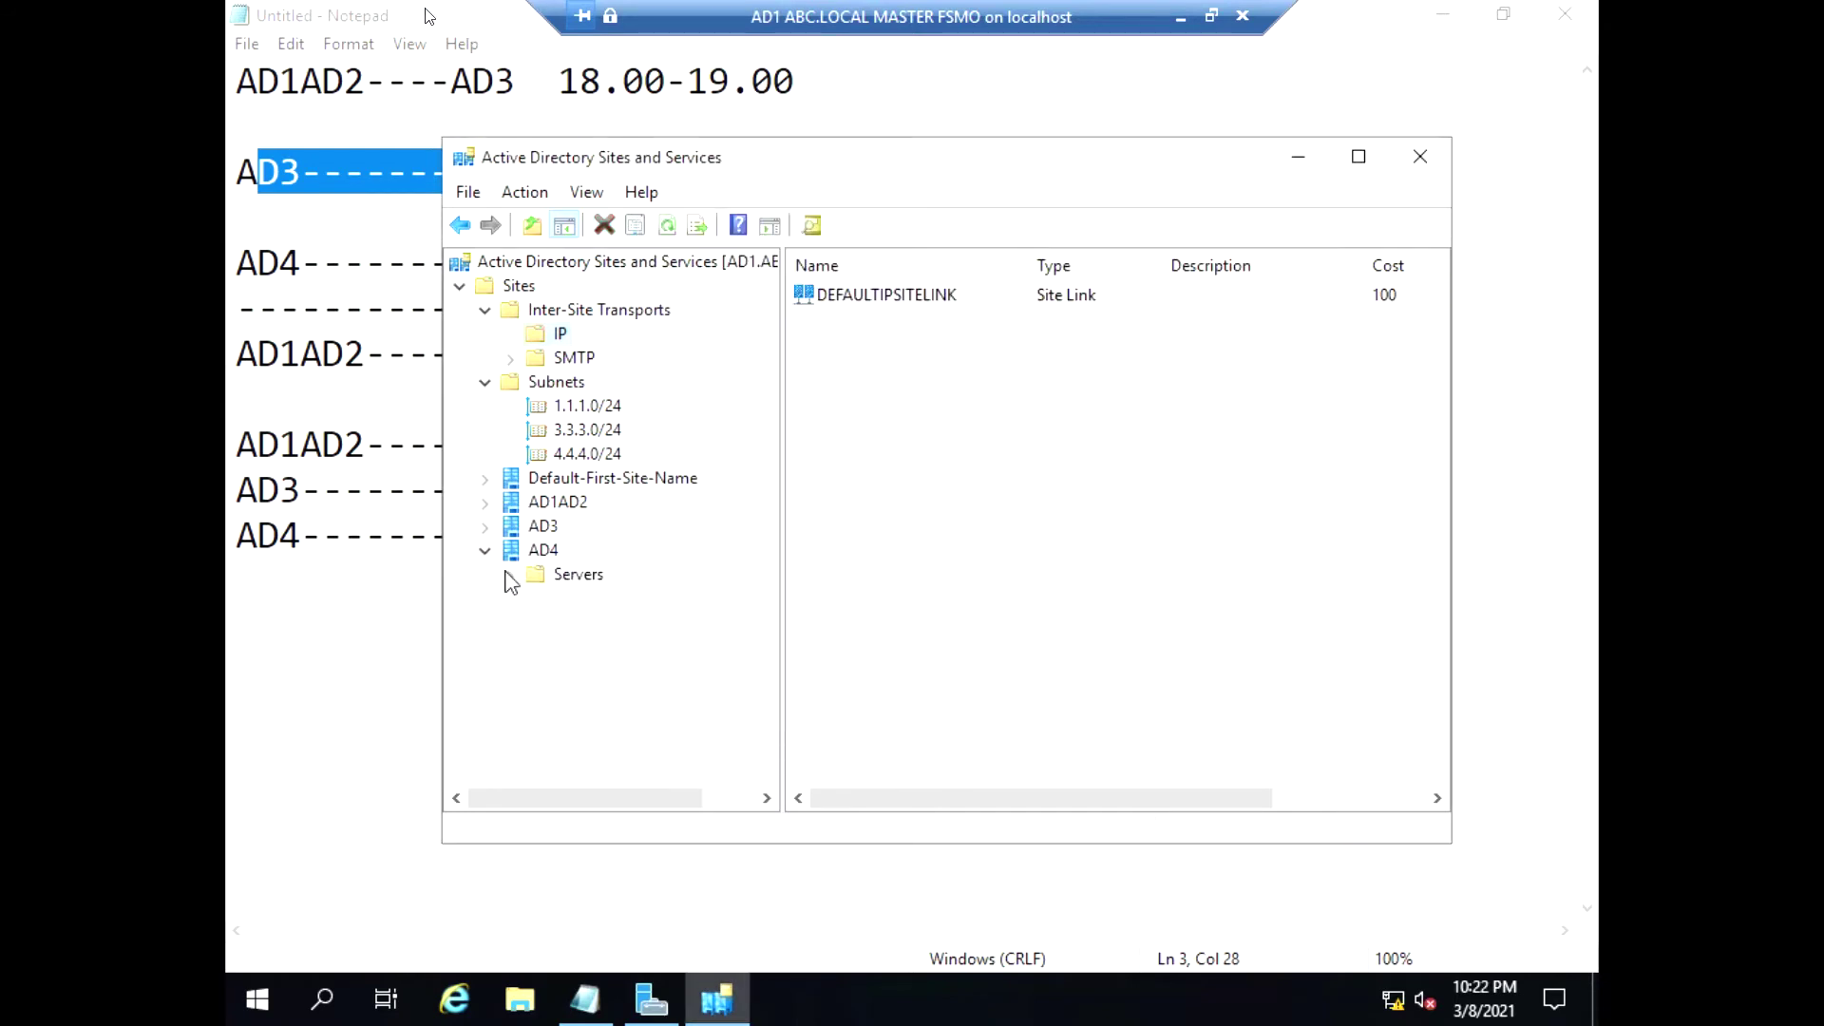
# Delete subnets 1.1.1.0/24, 3.3.3.0/24 and 4.4.4.0/24, confirming each deletion
pyautogui.click(582, 407)
pyautogui.rightClick(581, 407)
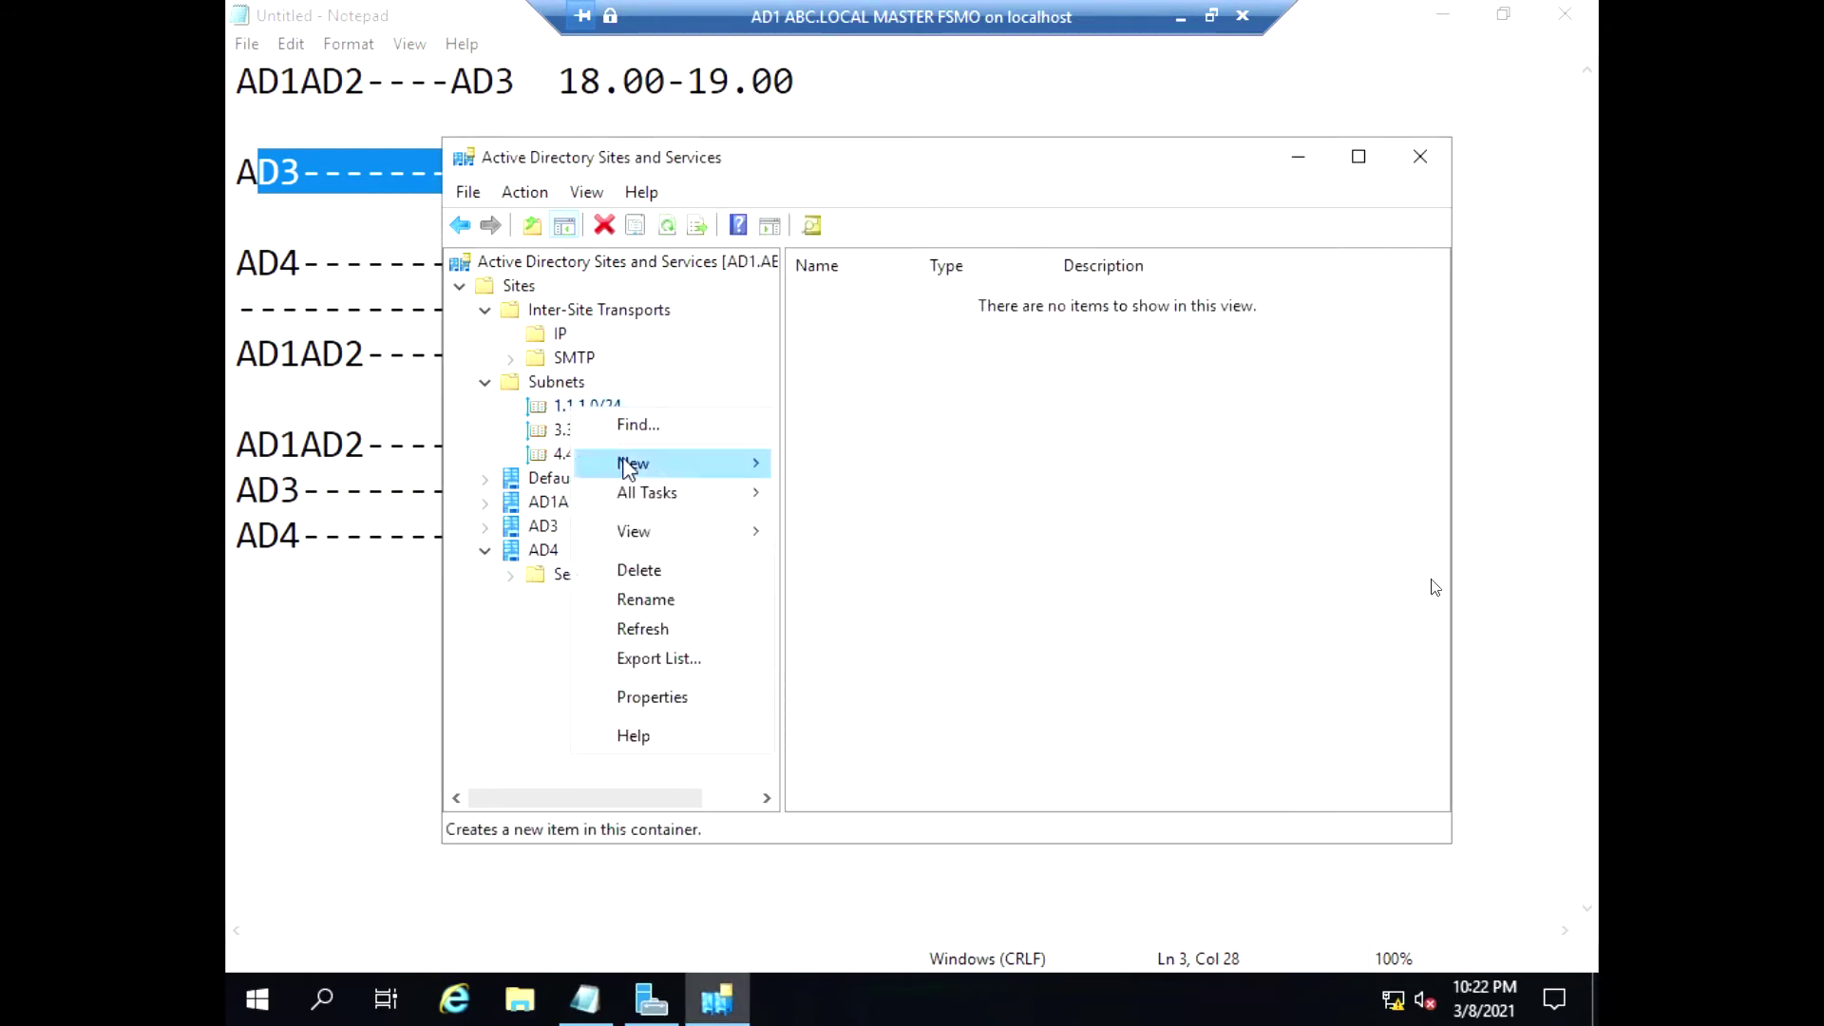
pyautogui.click(663, 572)
pyautogui.click(943, 594)
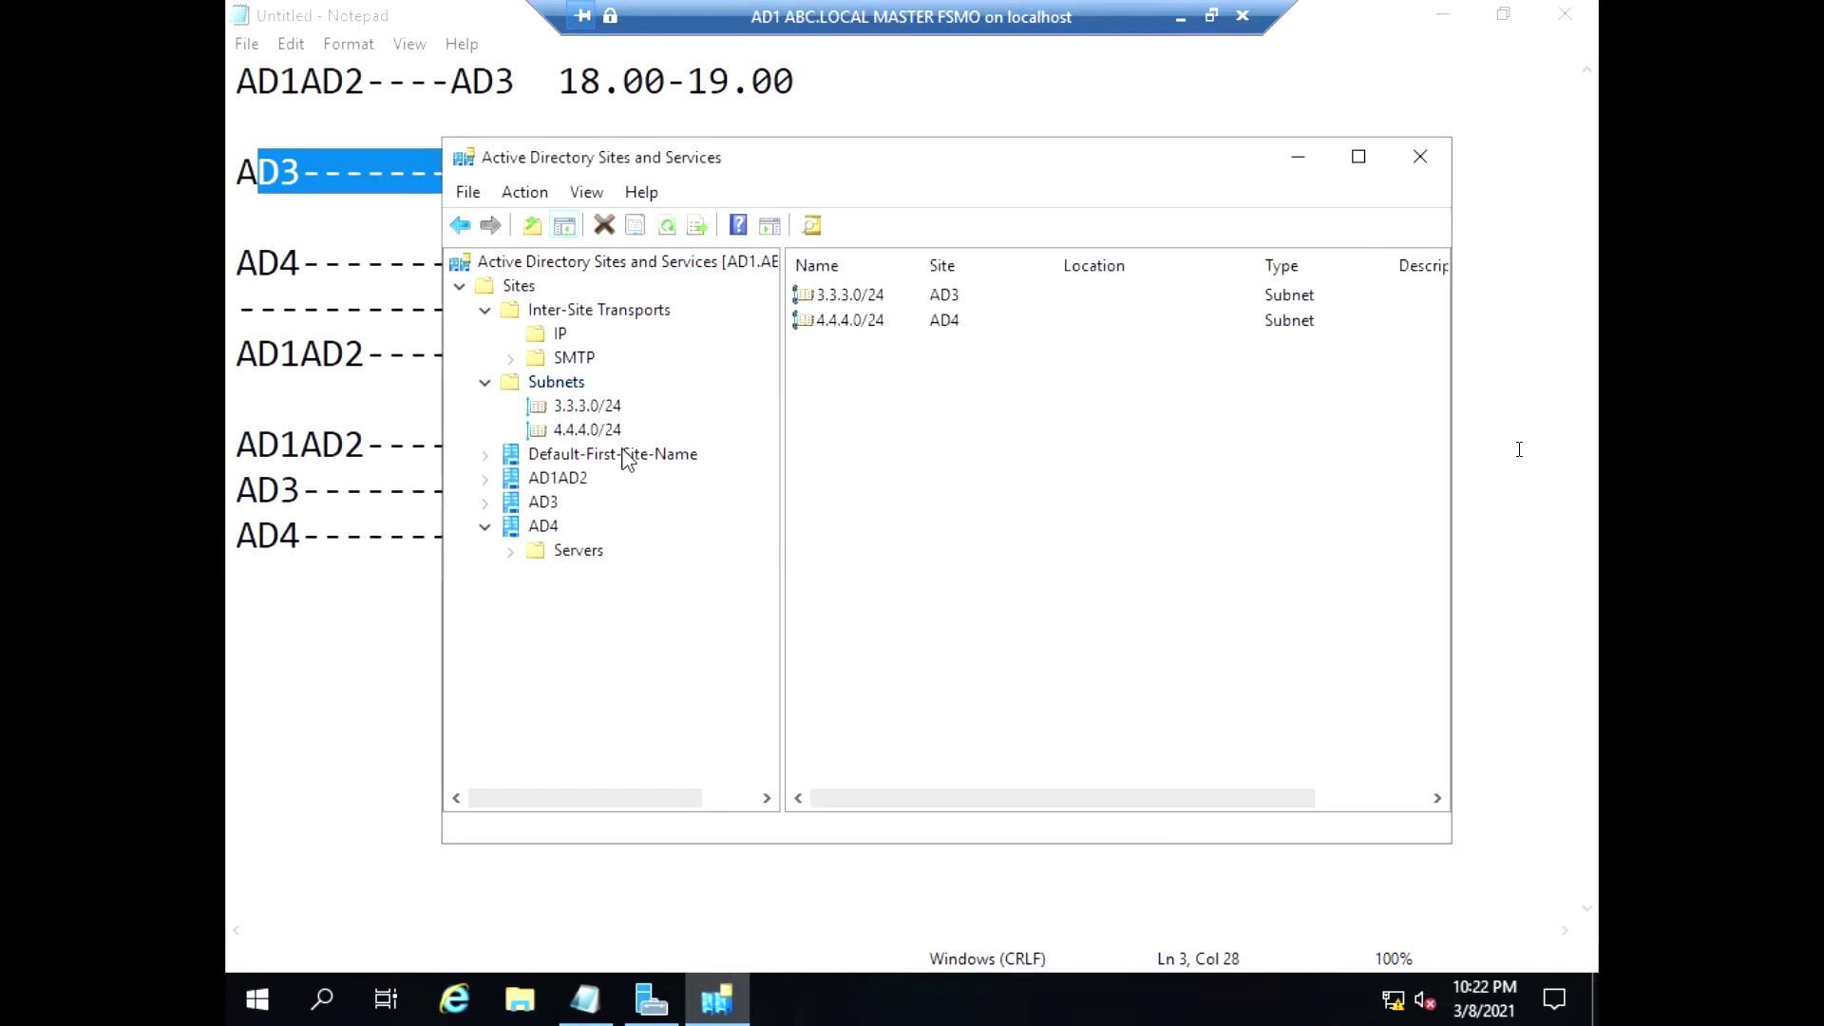
pyautogui.rightClick(608, 411)
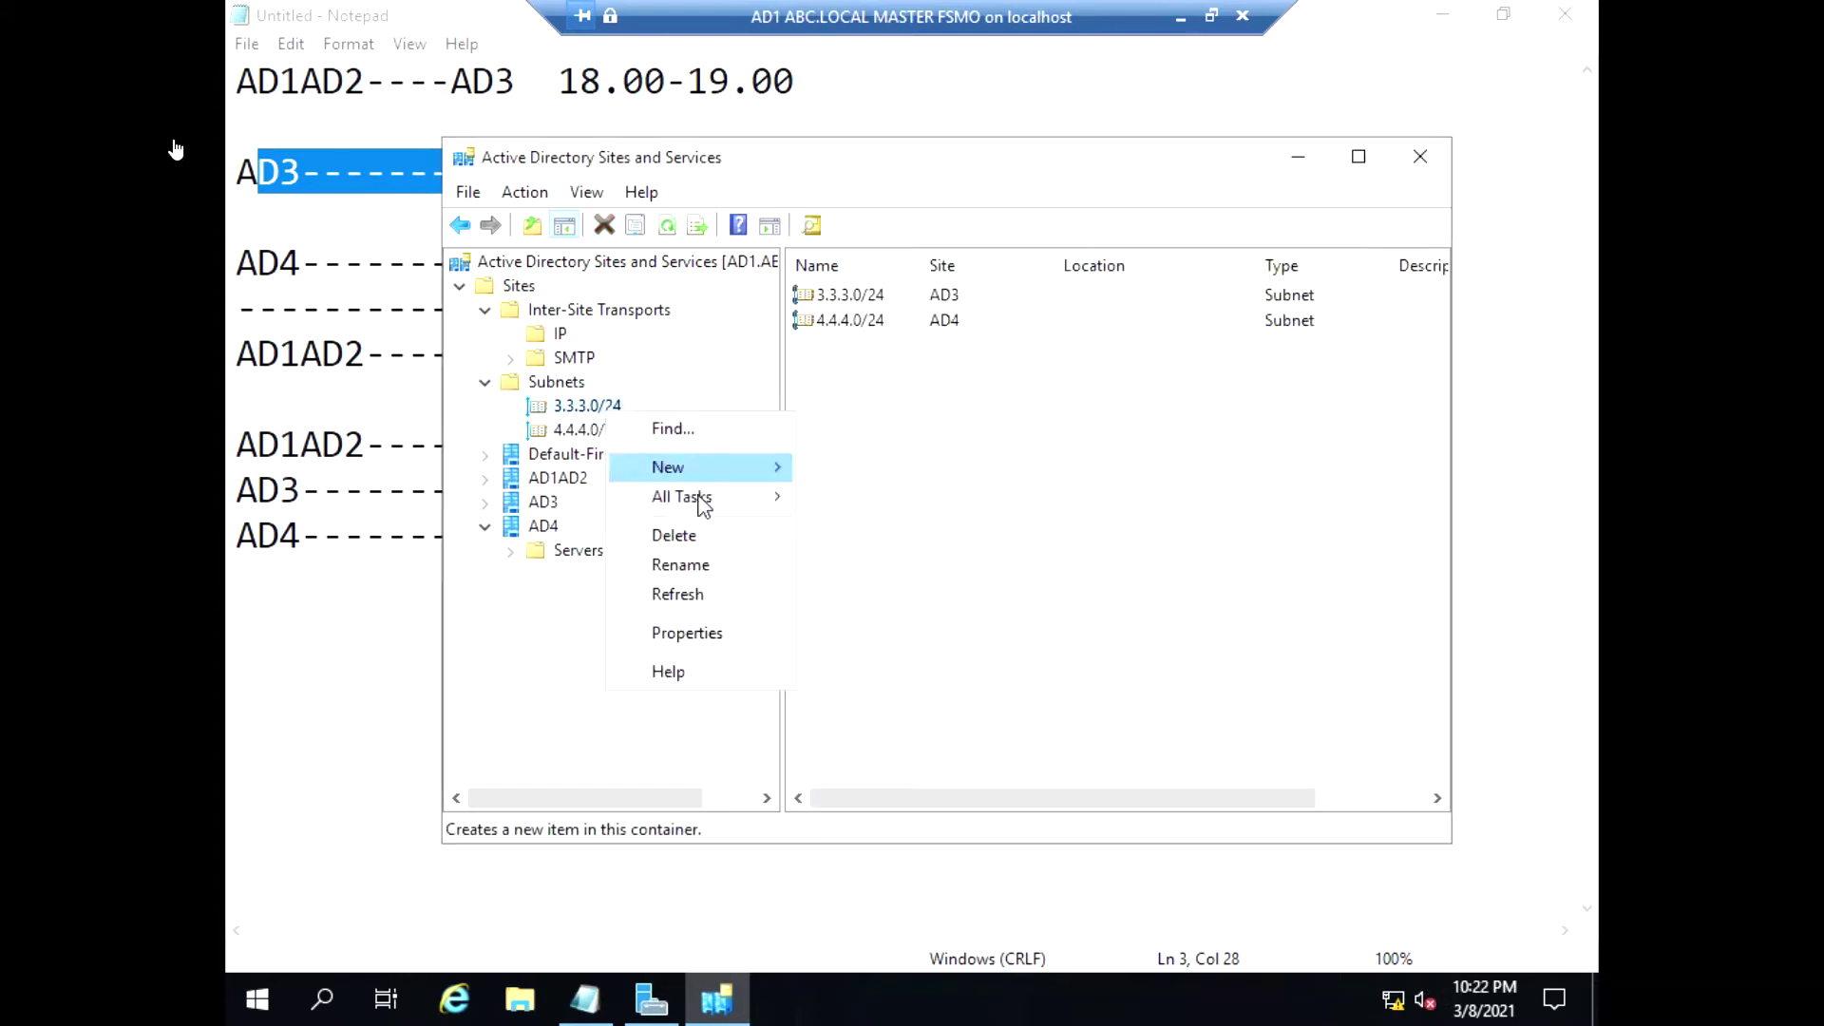
pyautogui.click(715, 540)
pyautogui.click(961, 595)
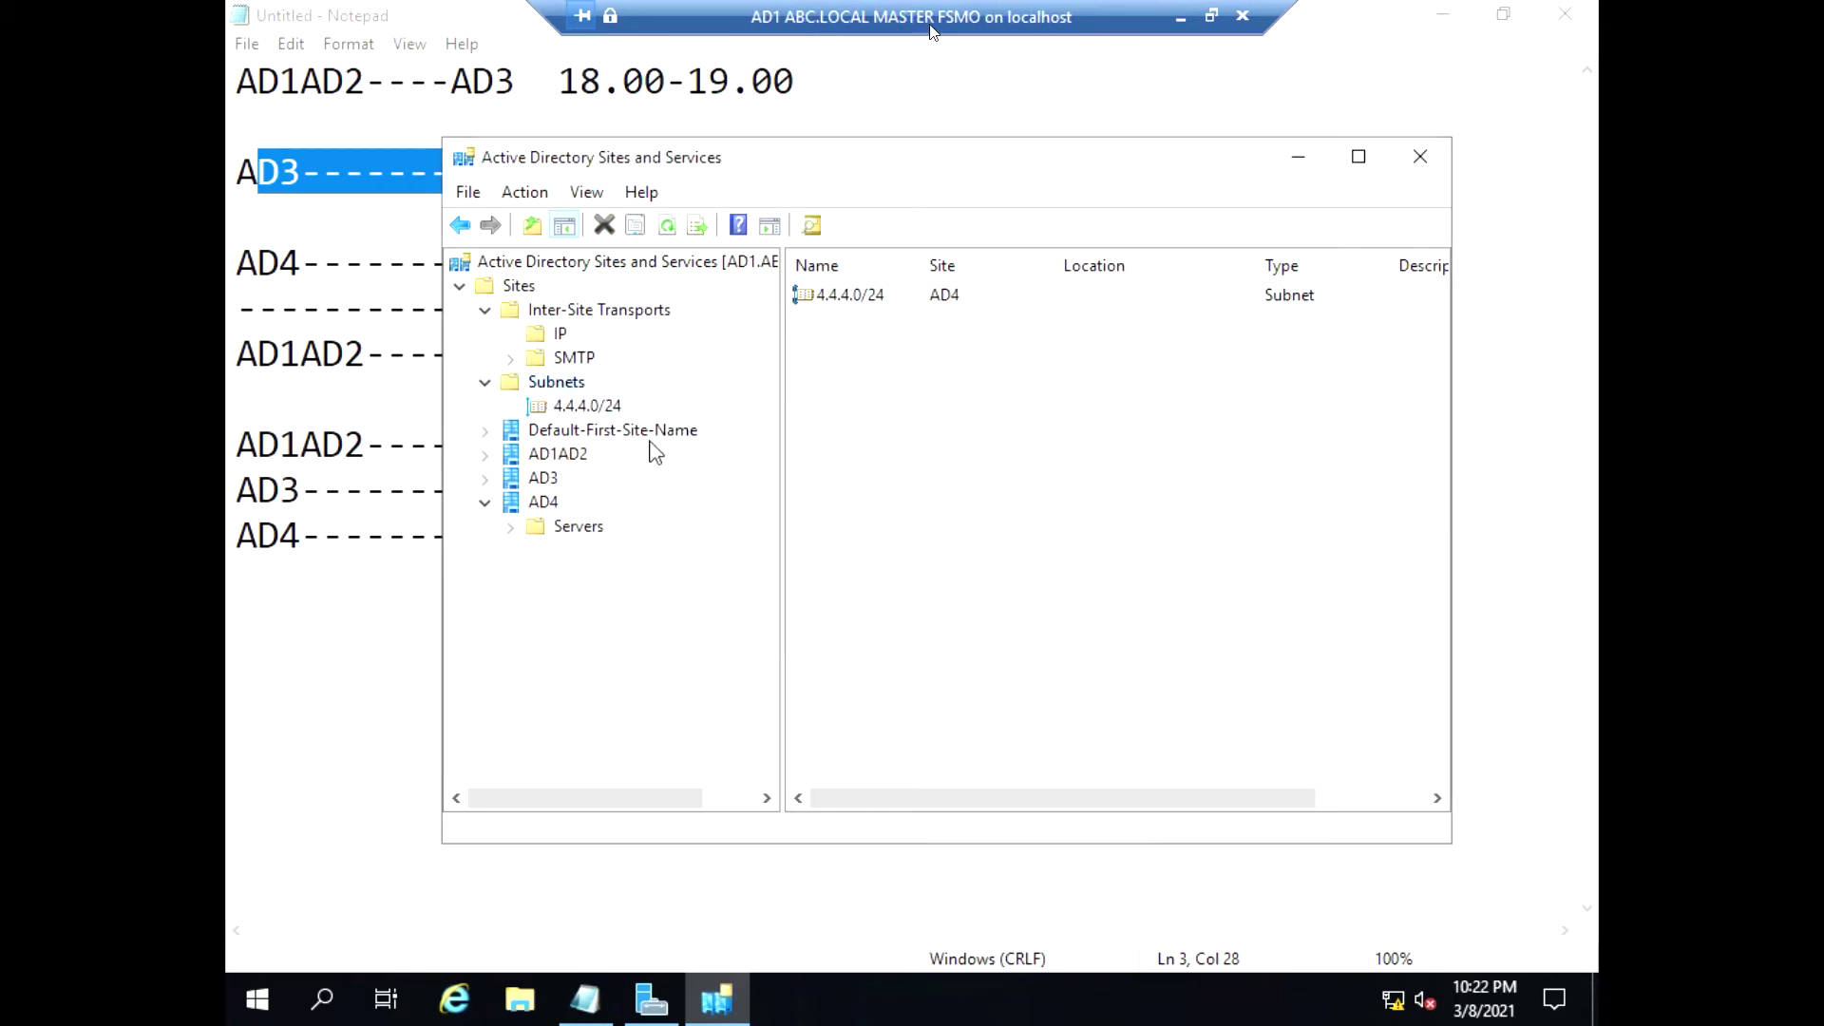
pyautogui.rightClick(597, 410)
pyautogui.click(703, 540)
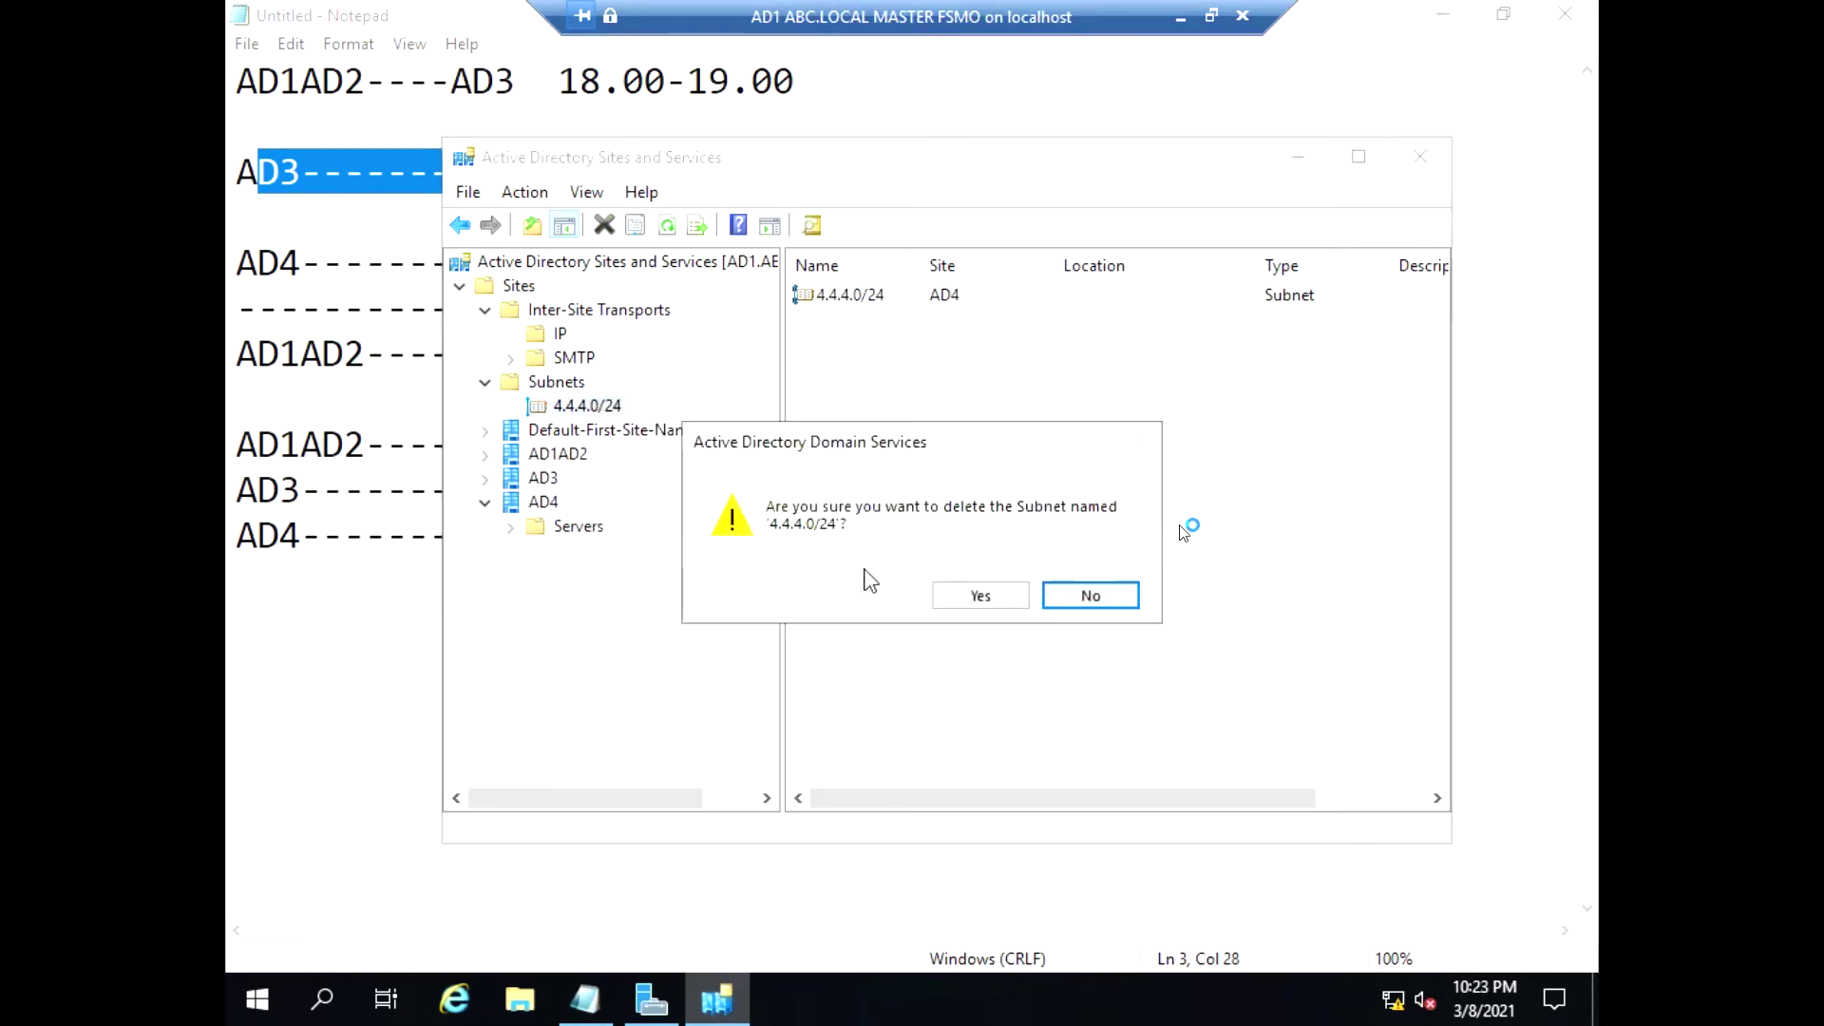
pyautogui.click(969, 595)
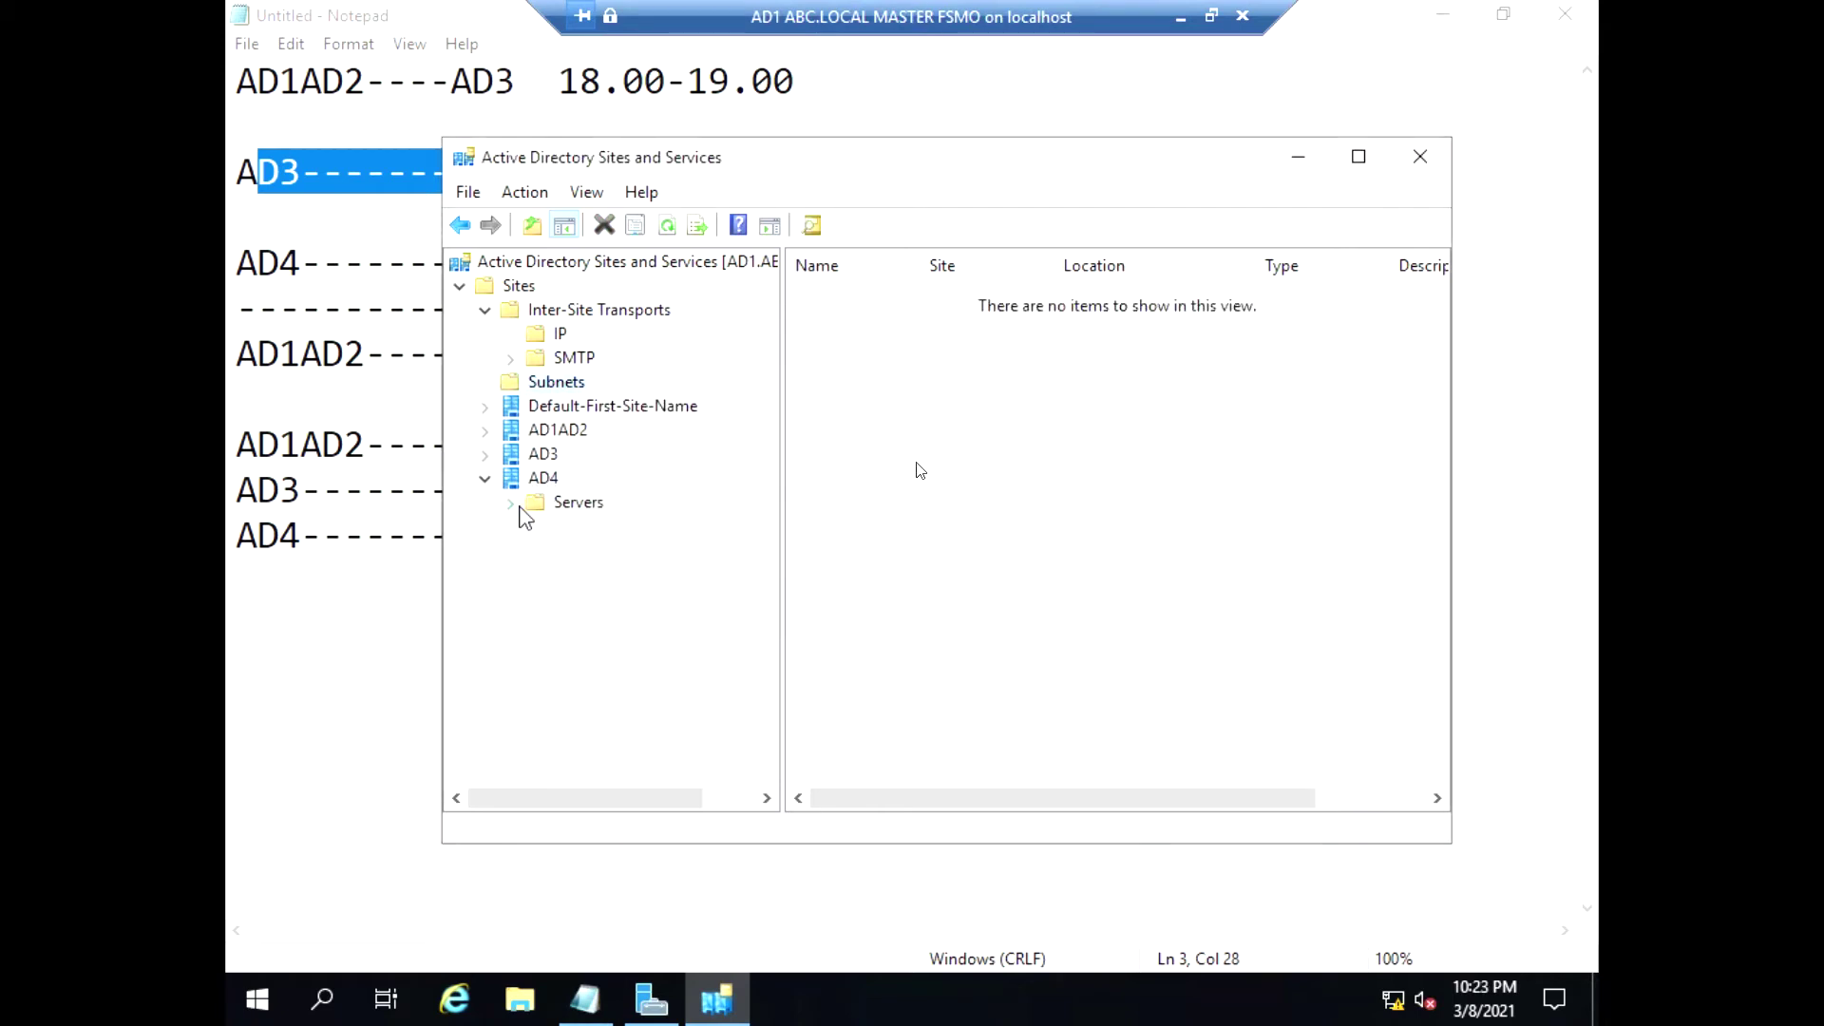
pyautogui.click(511, 502)
# Move servers AD4 and AD3 into Default-First-Site-Name
pyautogui.rightClick(577, 529)
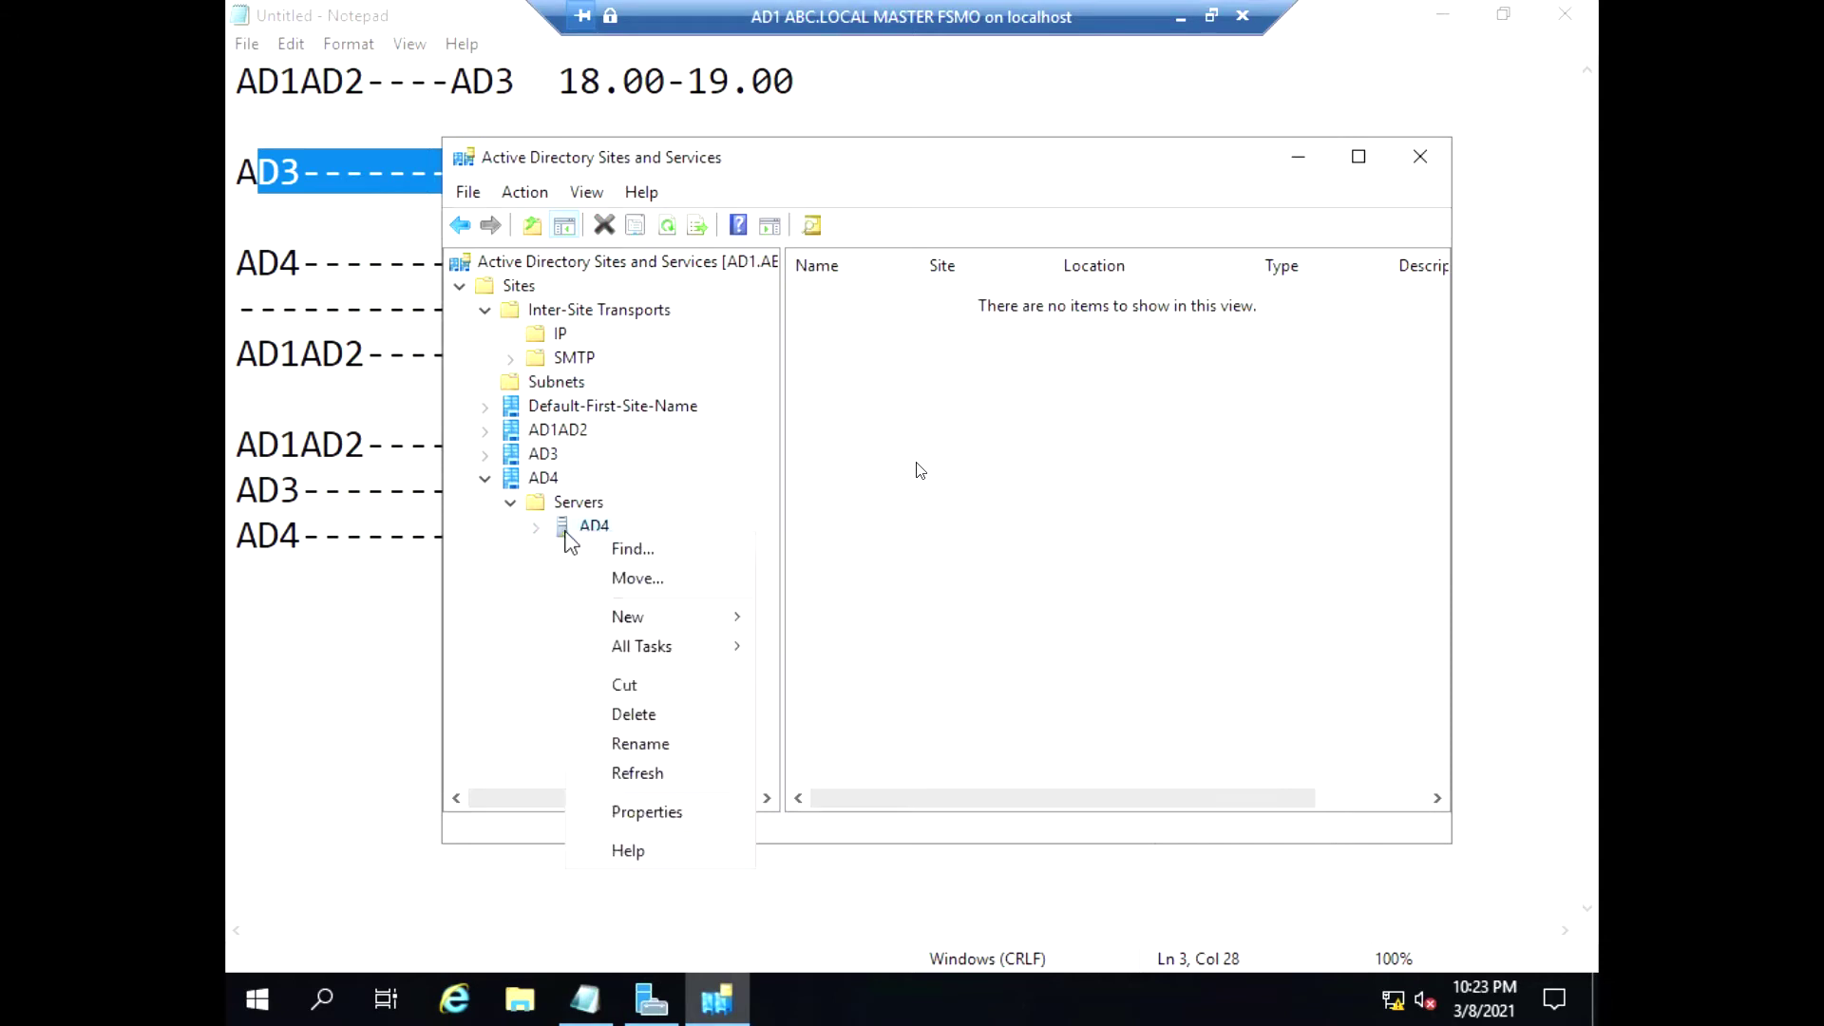
pyautogui.click(642, 576)
pyautogui.click(755, 487)
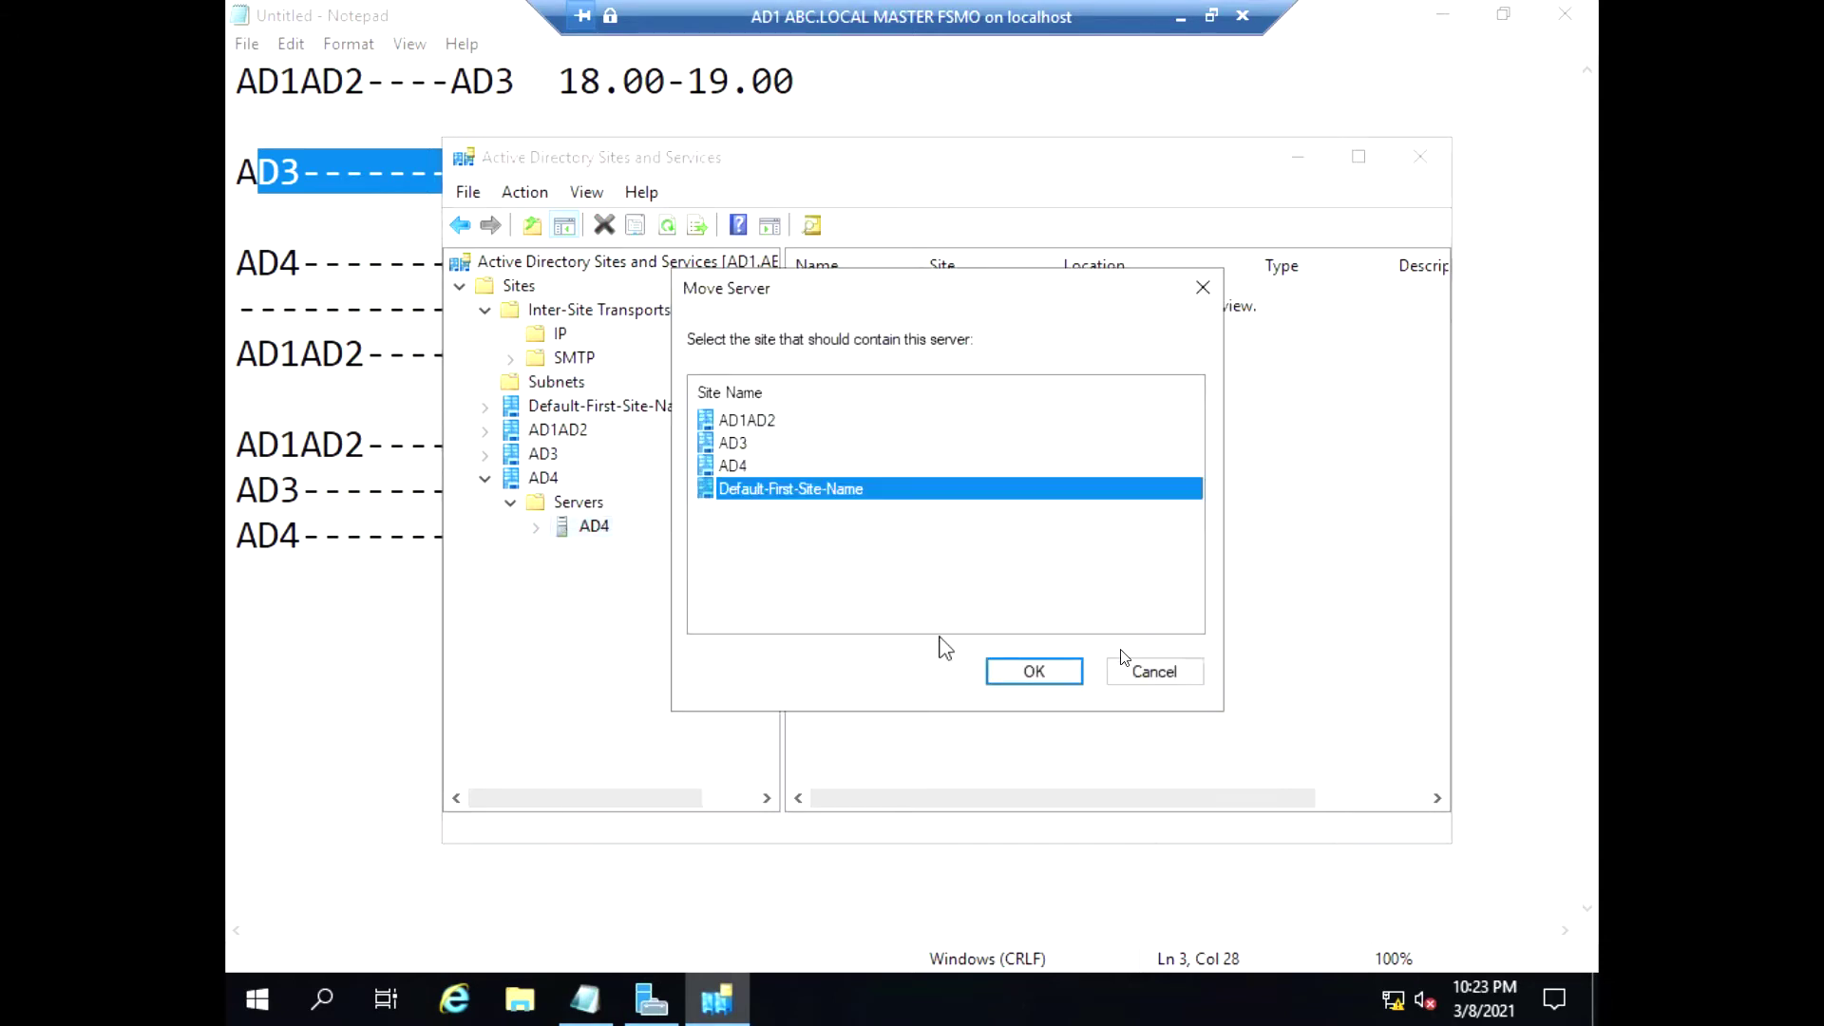
pyautogui.click(1028, 673)
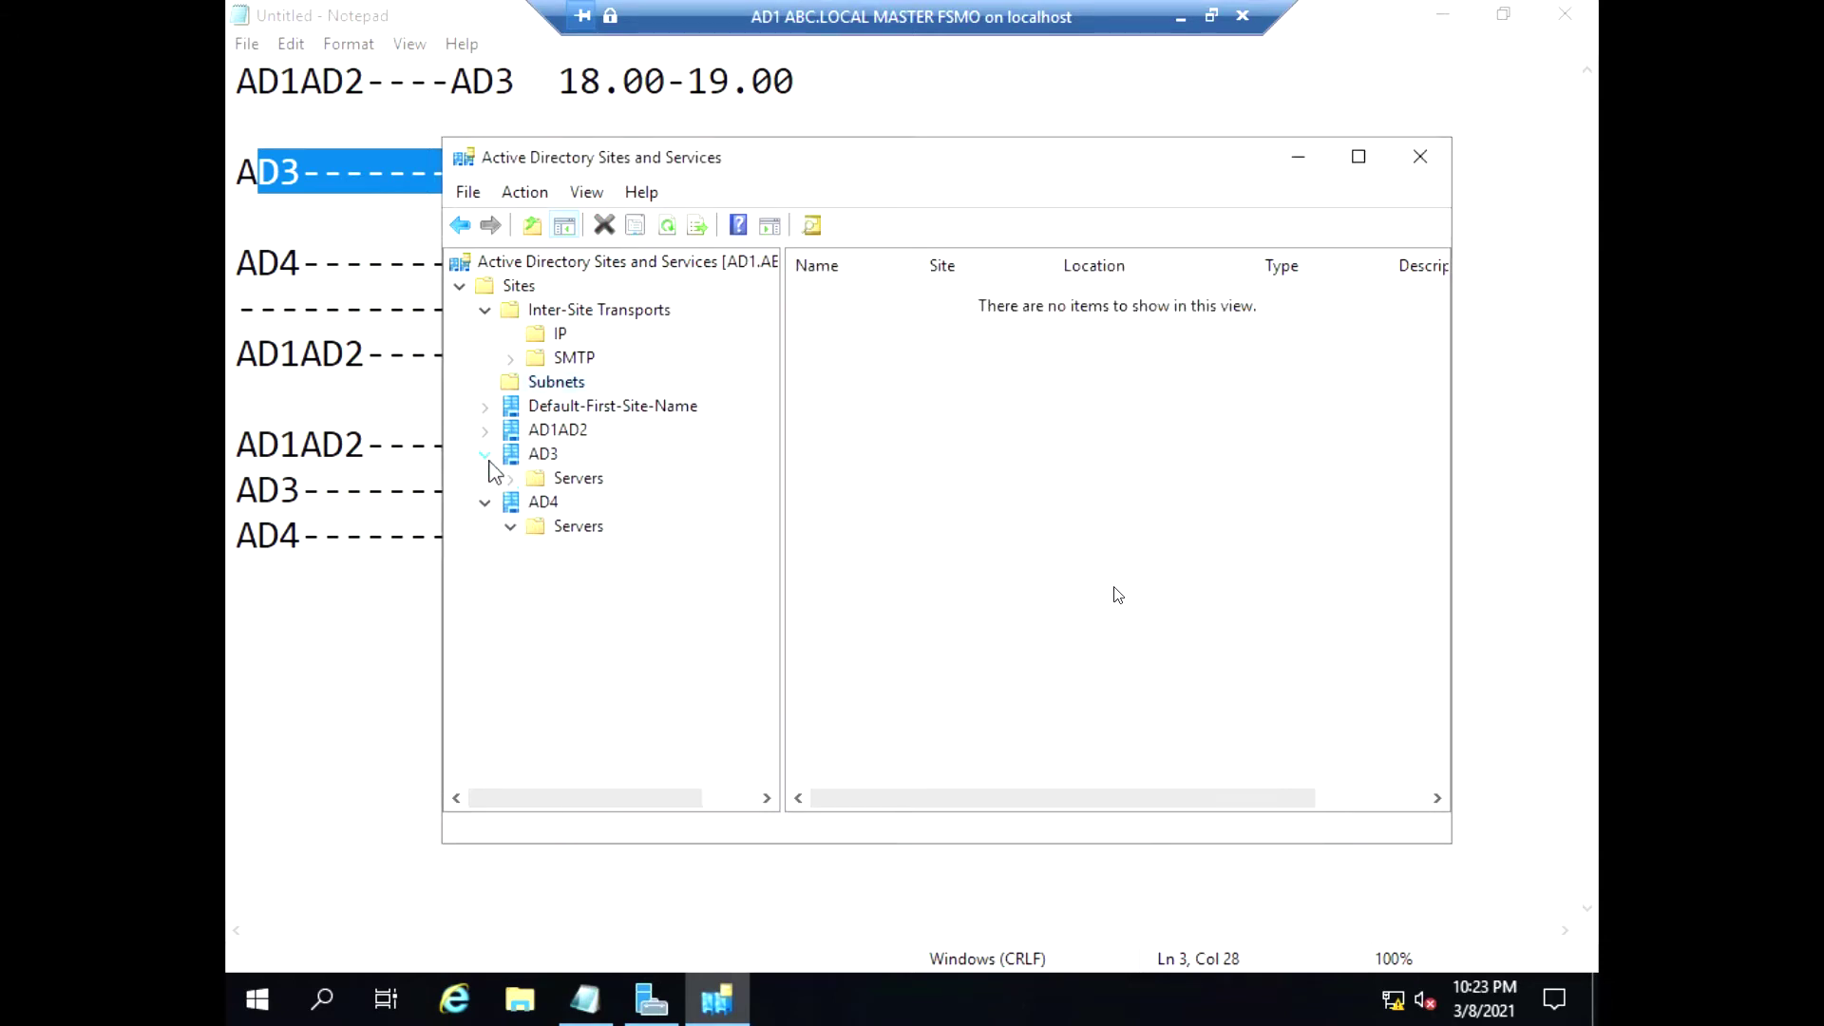
pyautogui.doubleClick(538, 482)
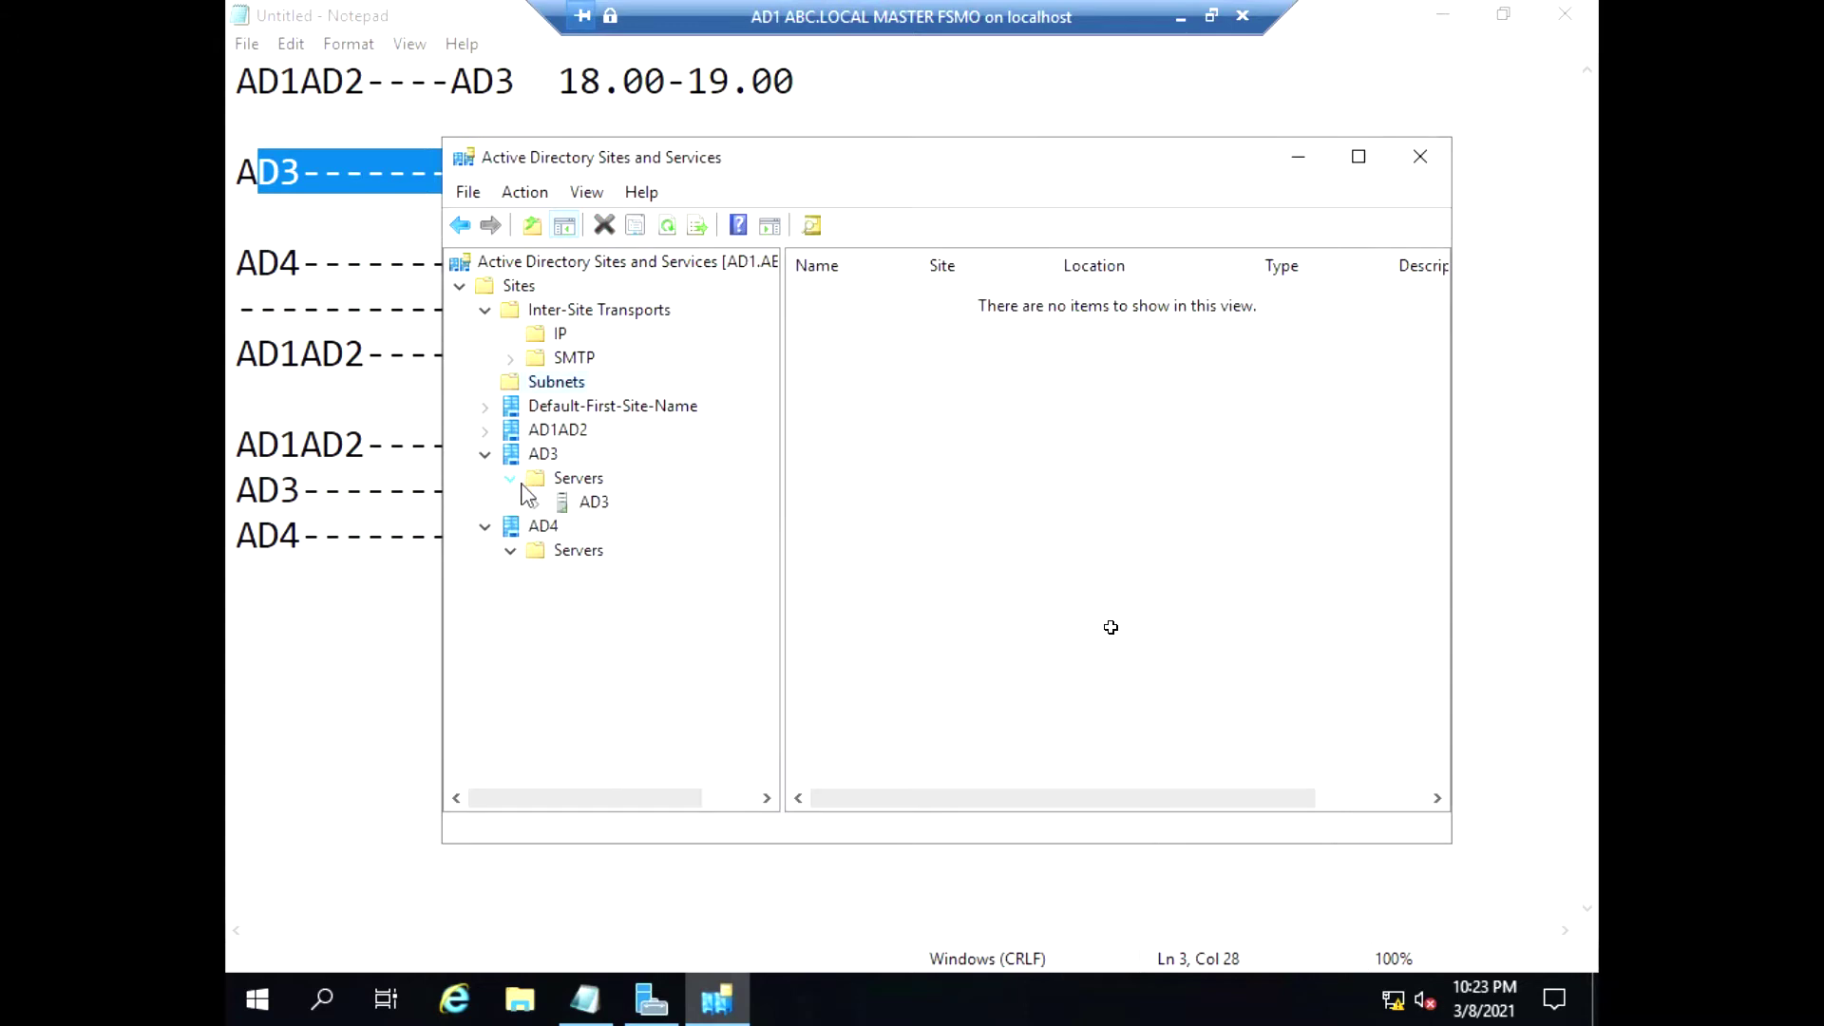
pyautogui.click(573, 506)
pyautogui.rightClick(574, 507)
pyautogui.click(651, 556)
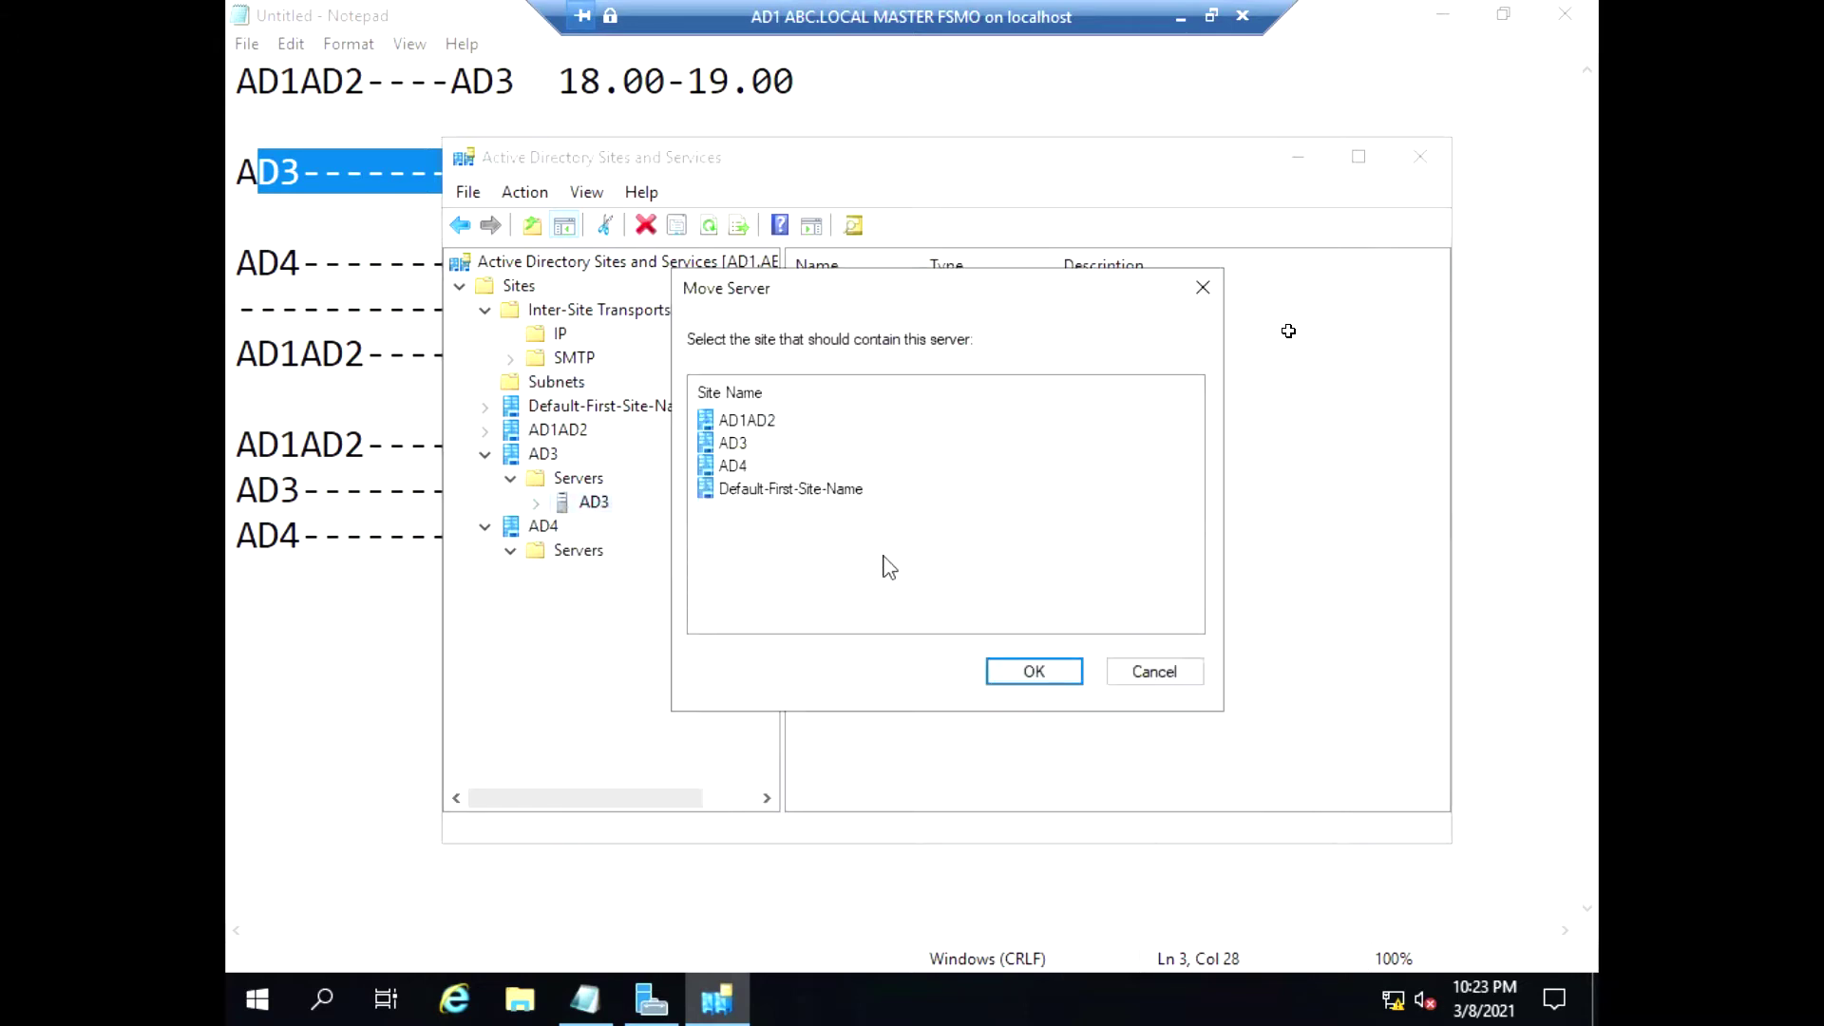
pyautogui.click(776, 496)
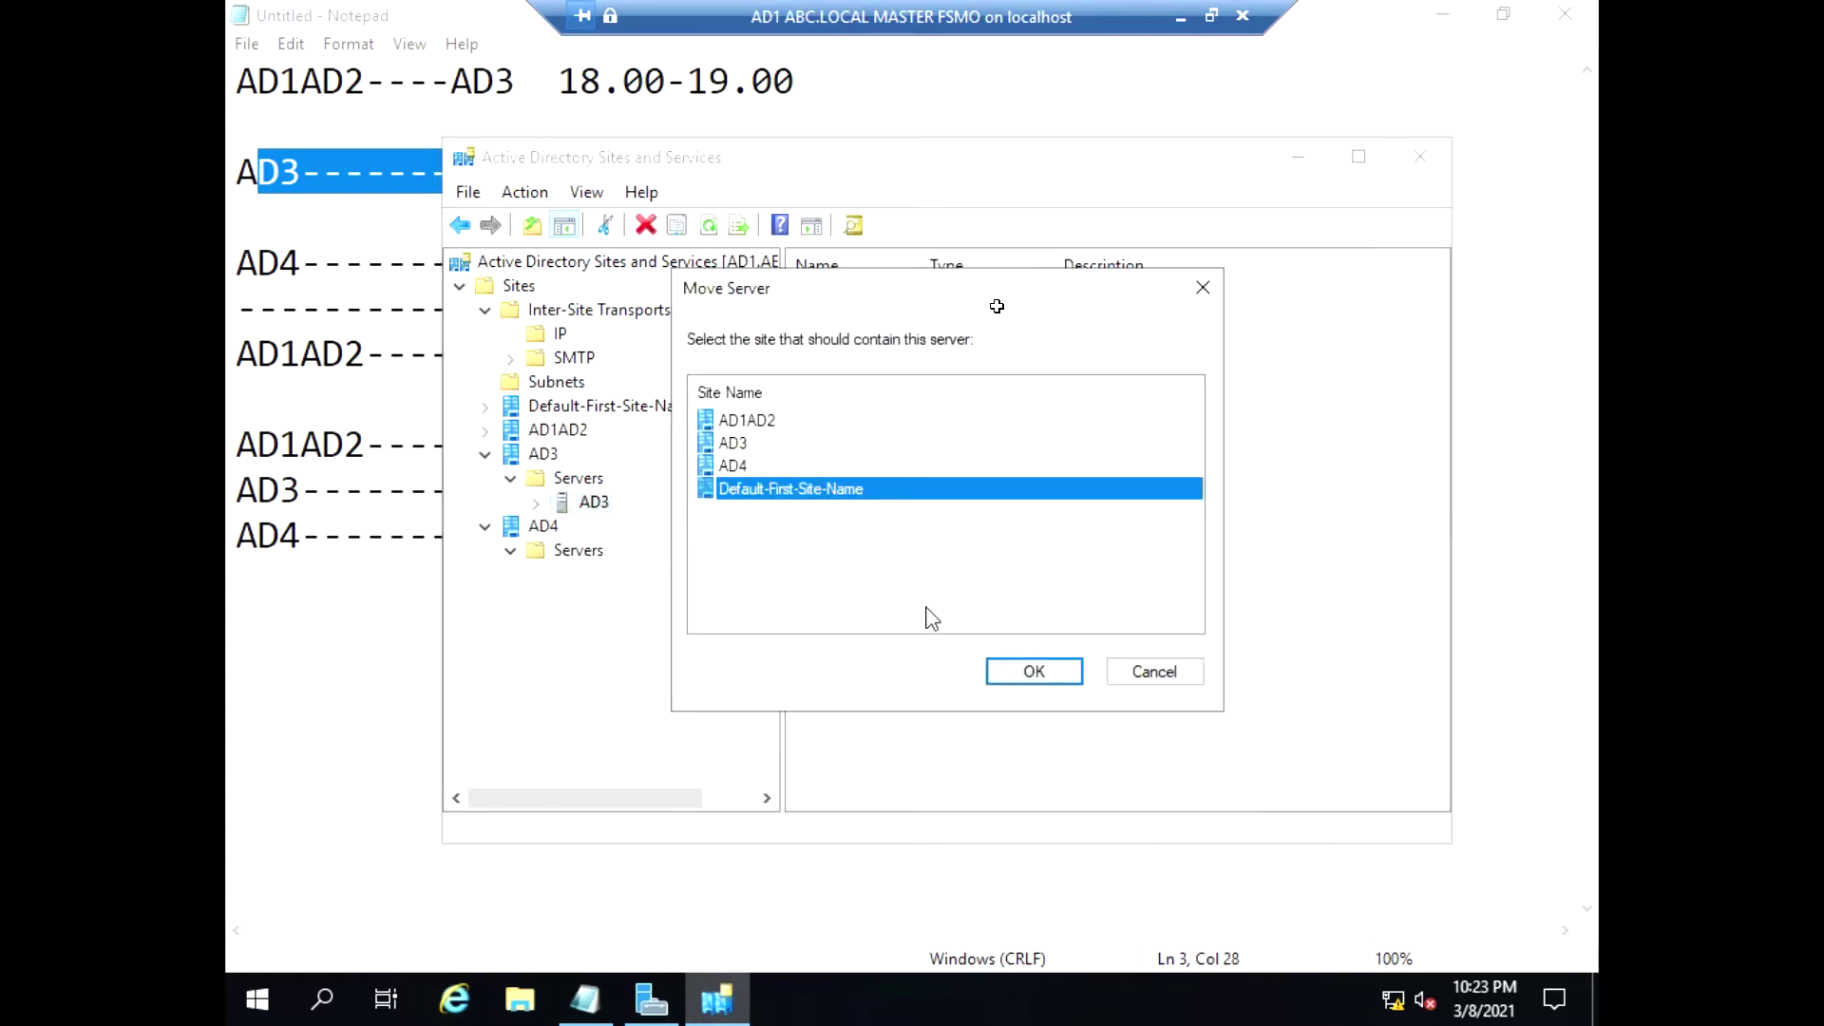
pyautogui.click(1007, 680)
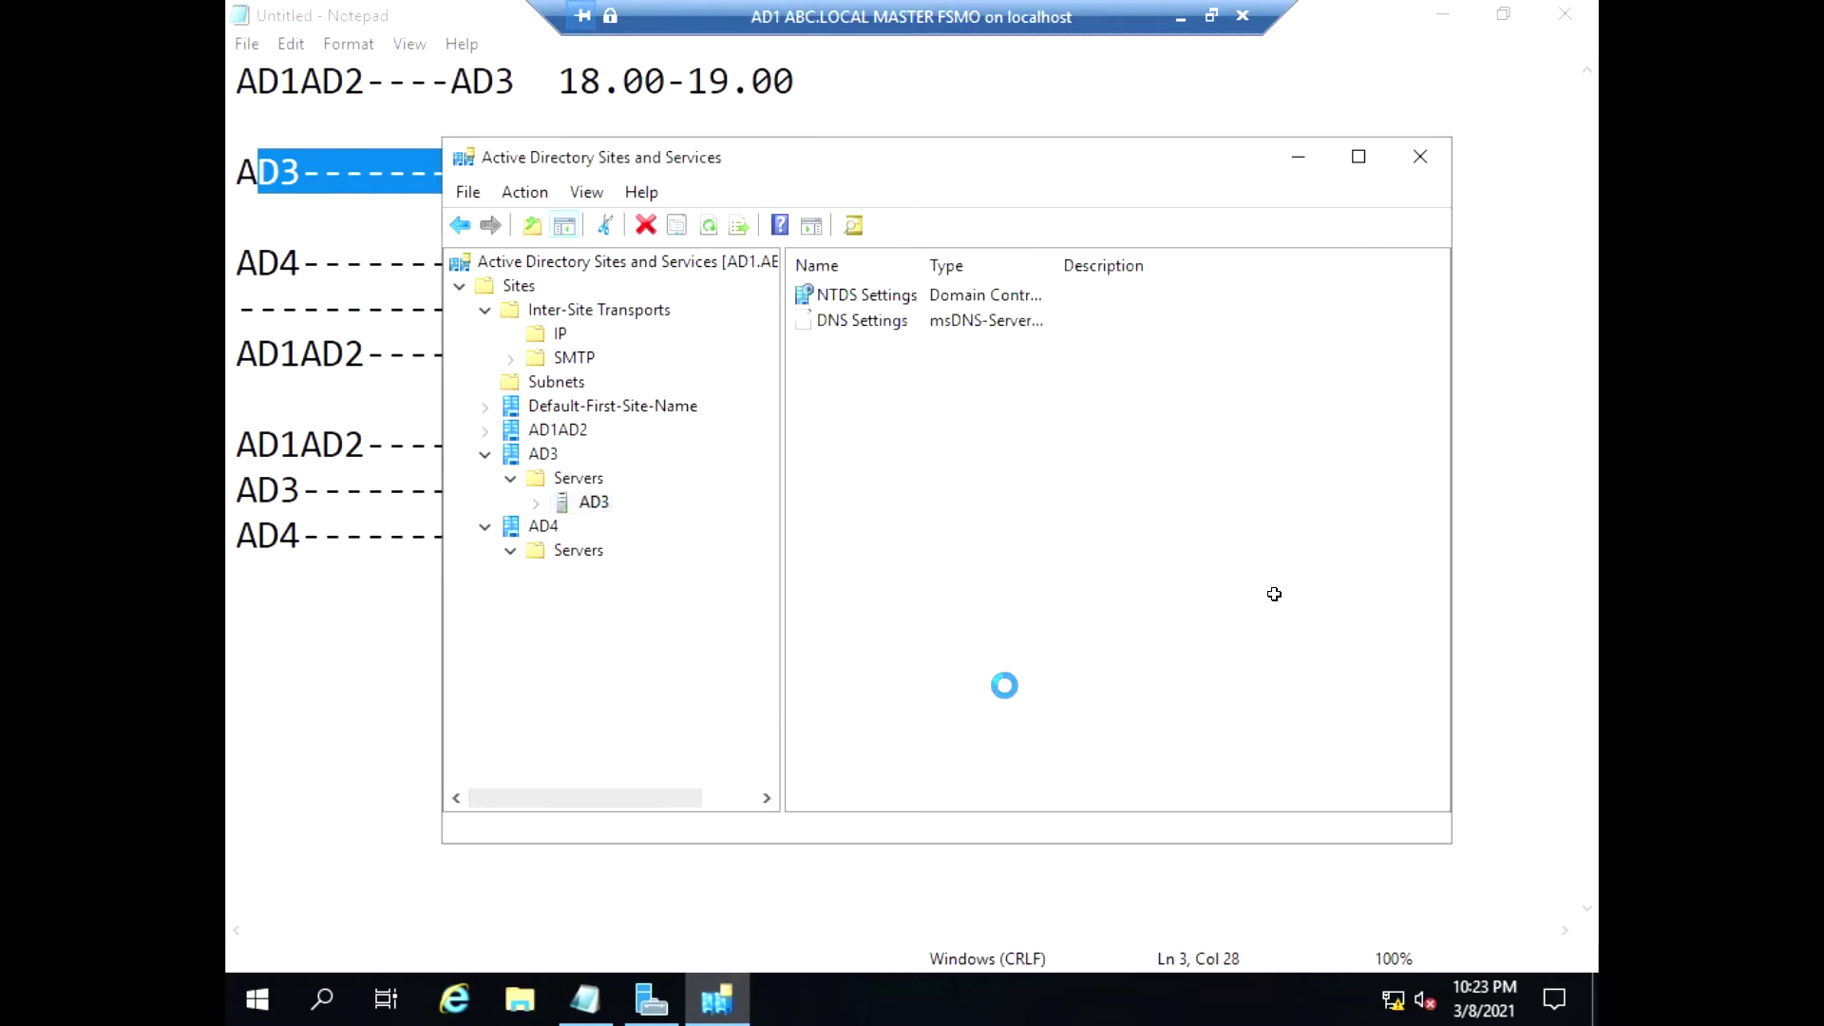
# Move servers AD2 and AD1 from AD1AD2 into Default-First-Site-Name
pyautogui.click(485, 431)
pyautogui.click(512, 454)
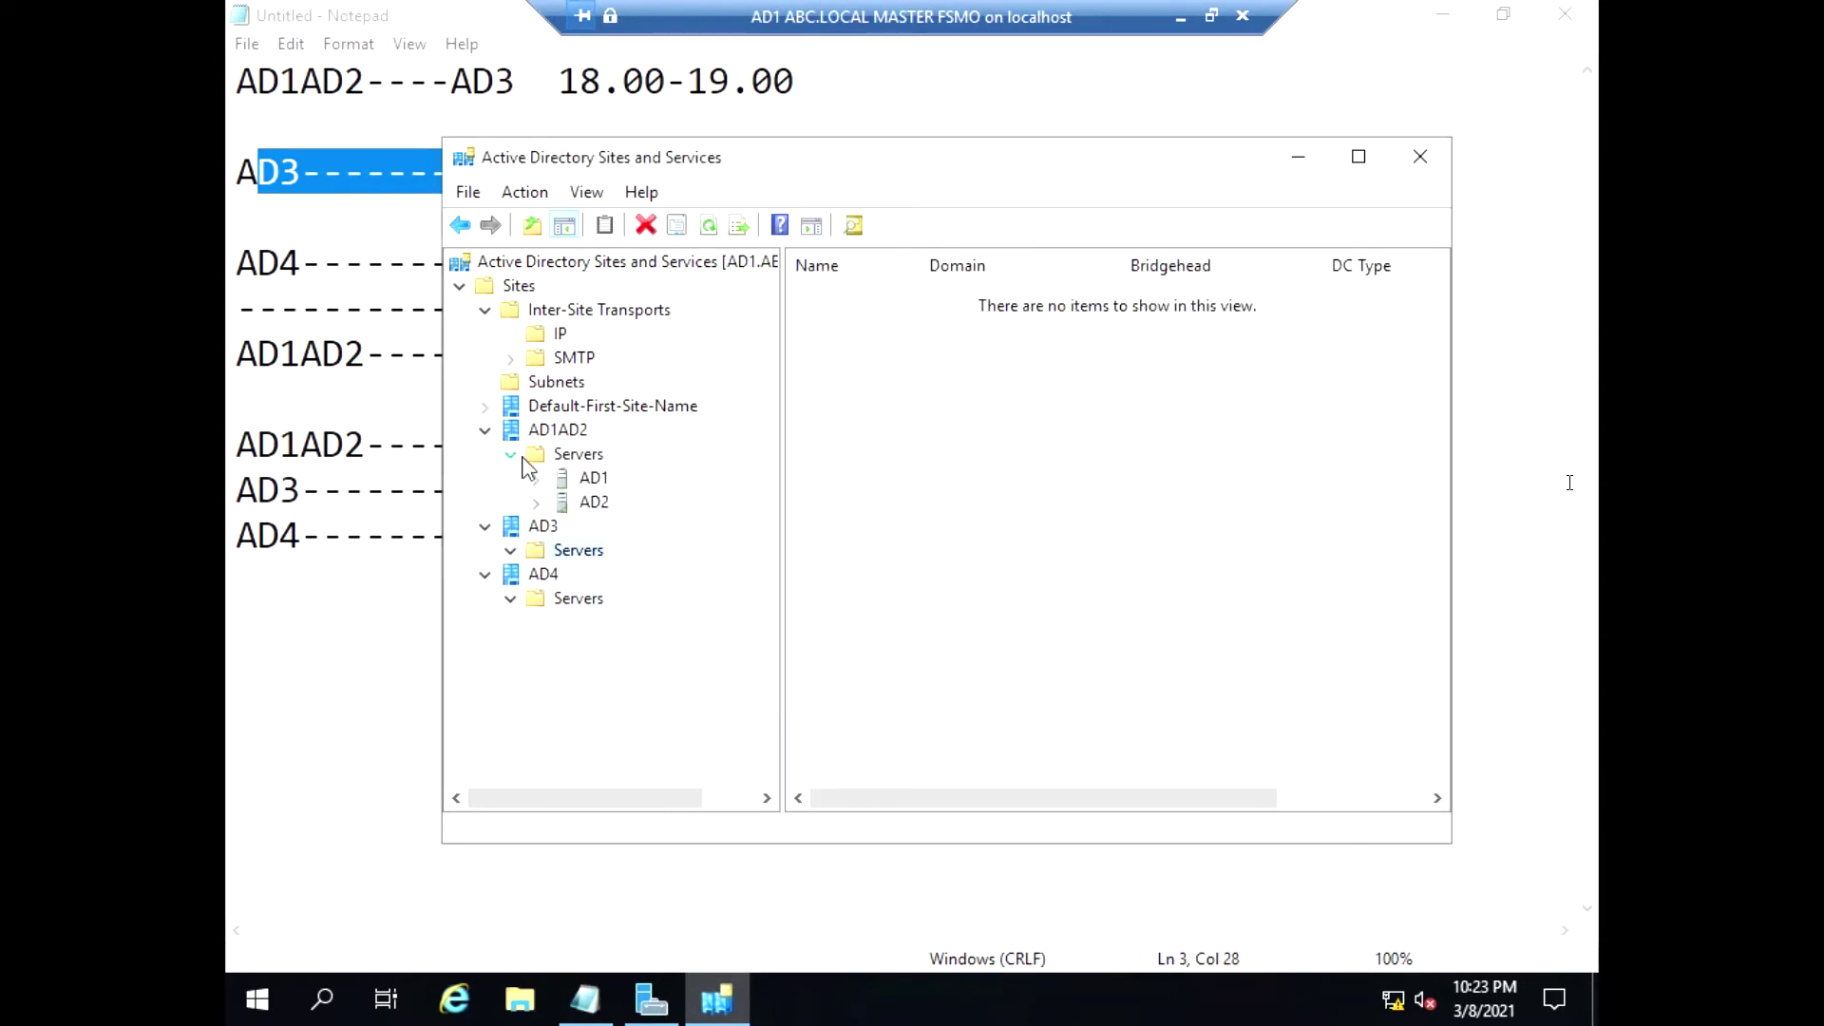
pyautogui.rightClick(578, 501)
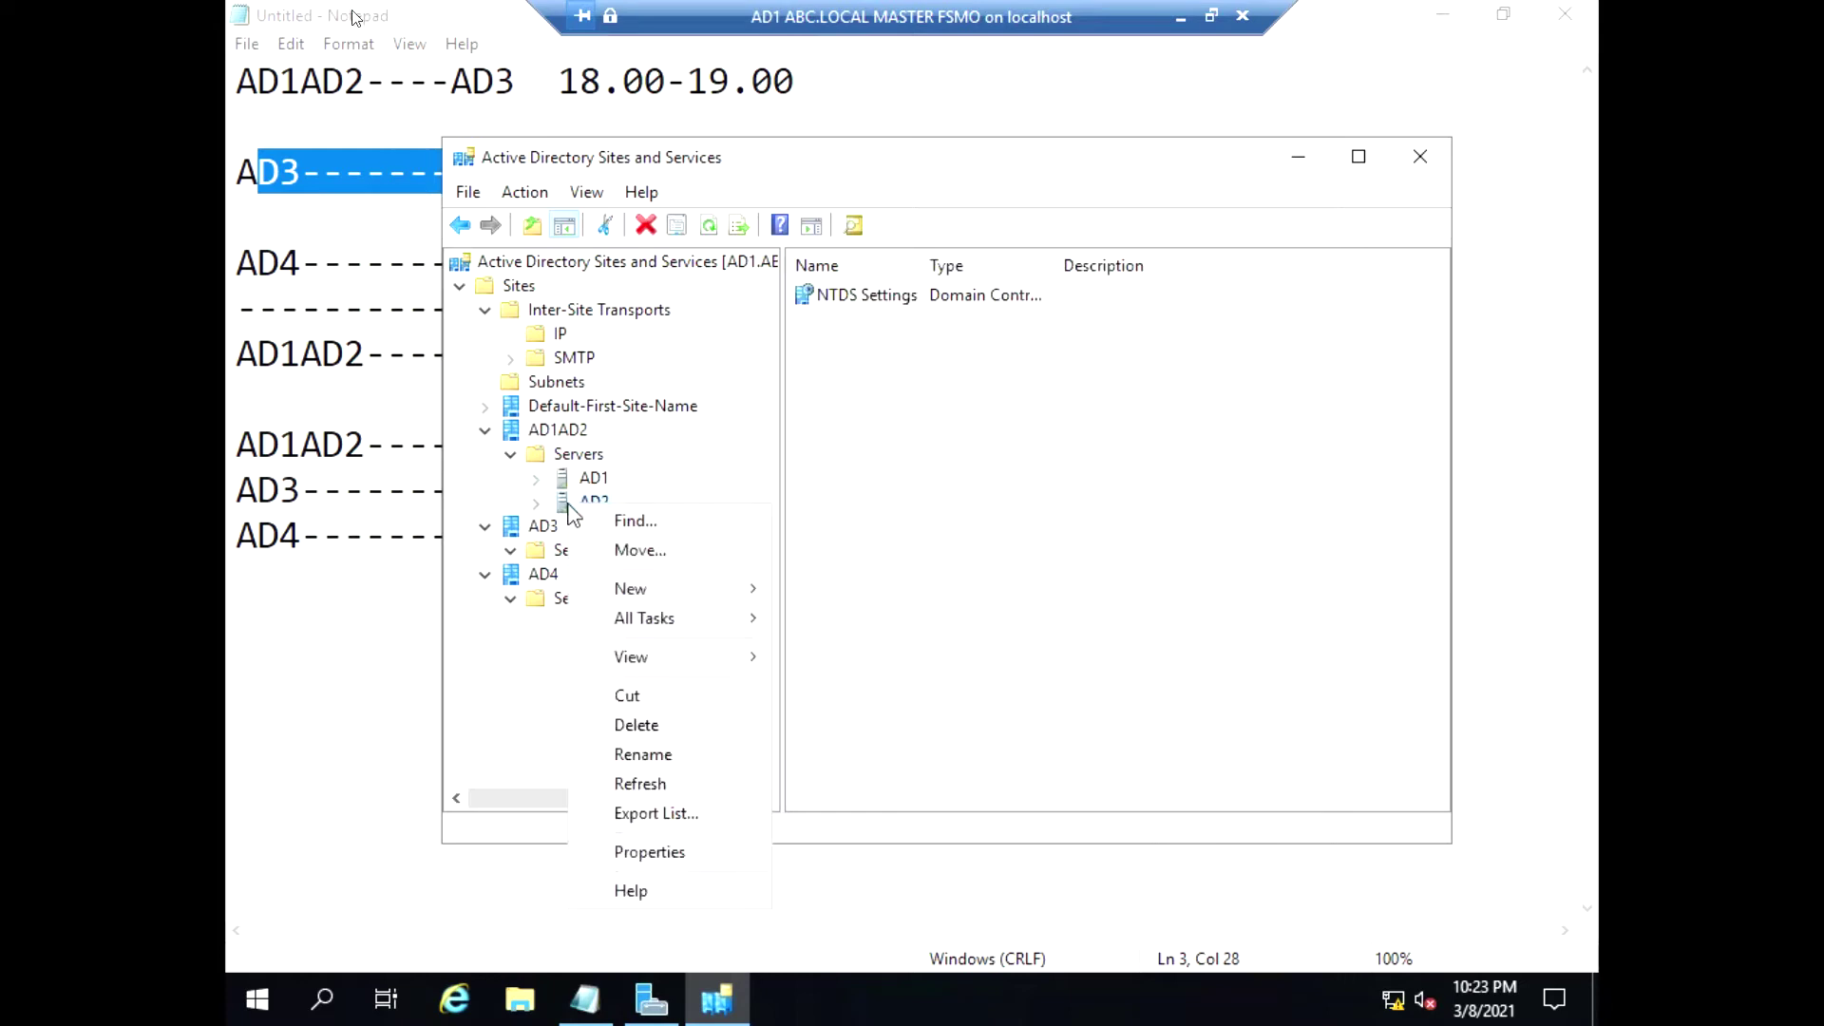
pyautogui.click(665, 559)
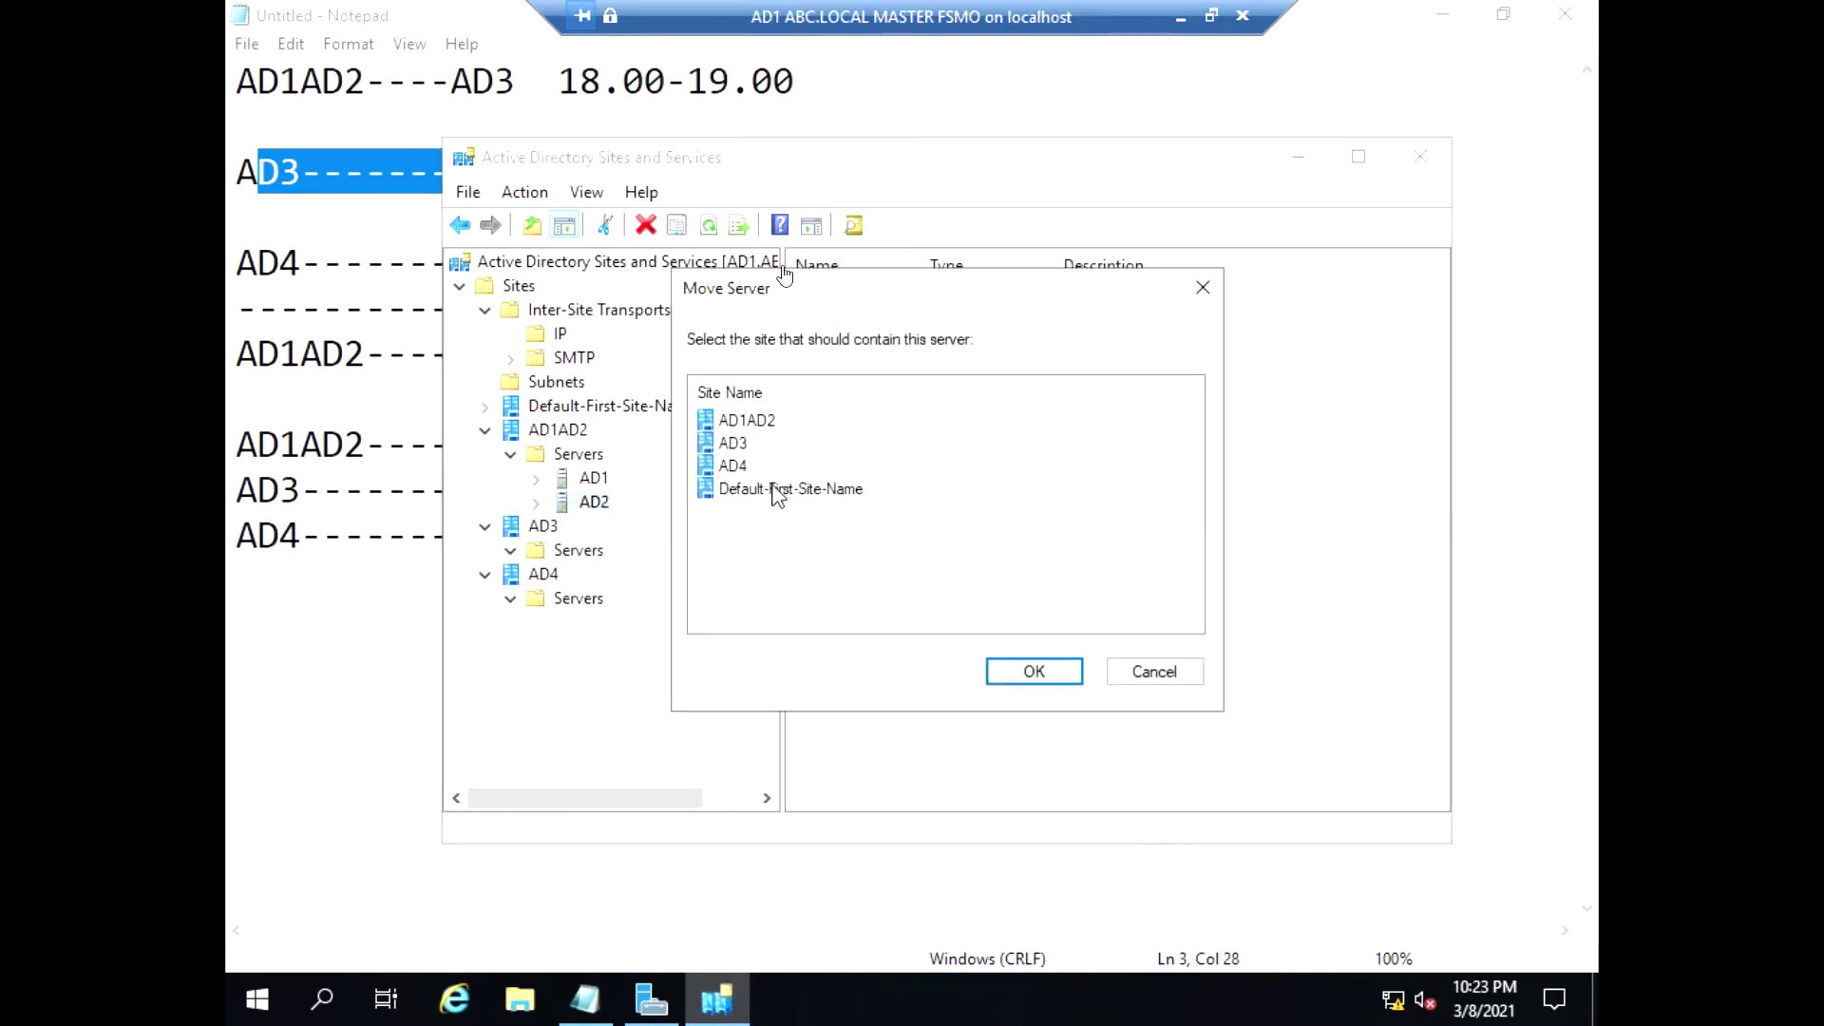
pyautogui.click(775, 488)
pyautogui.click(1021, 667)
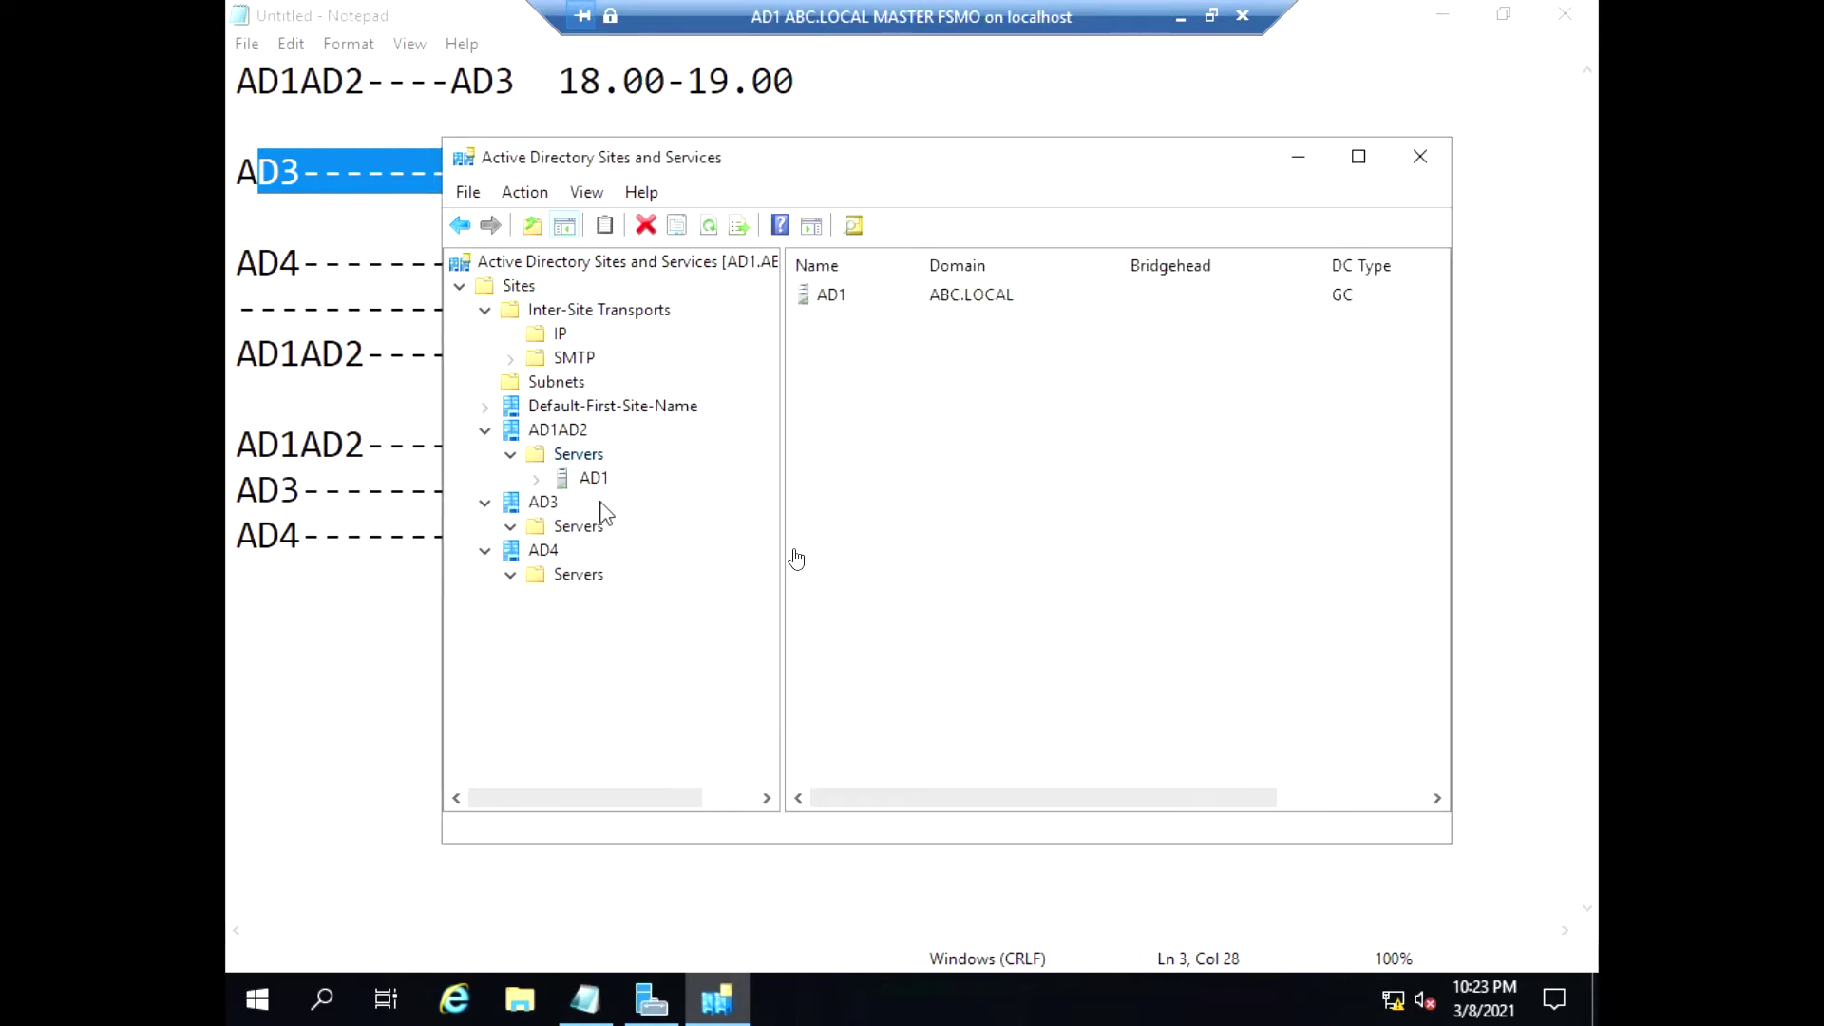
pyautogui.click(580, 480)
pyautogui.rightClick(597, 480)
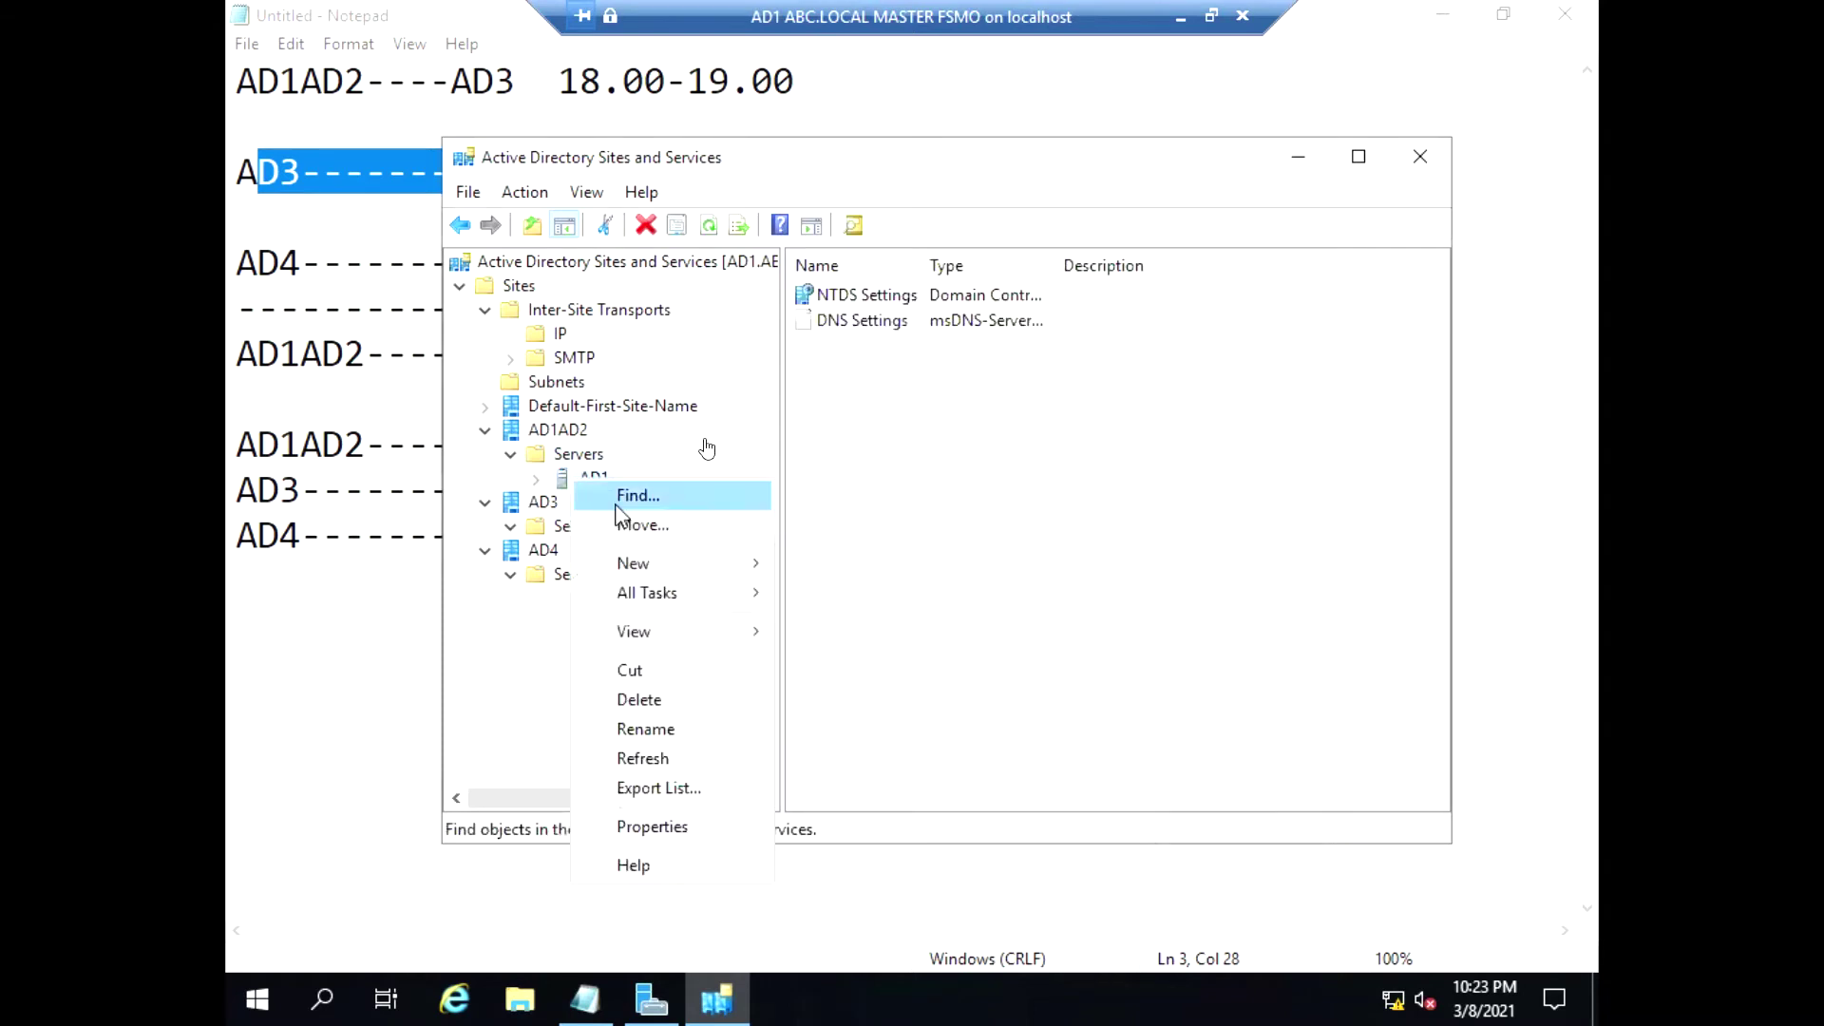
pyautogui.click(691, 526)
pyautogui.click(768, 489)
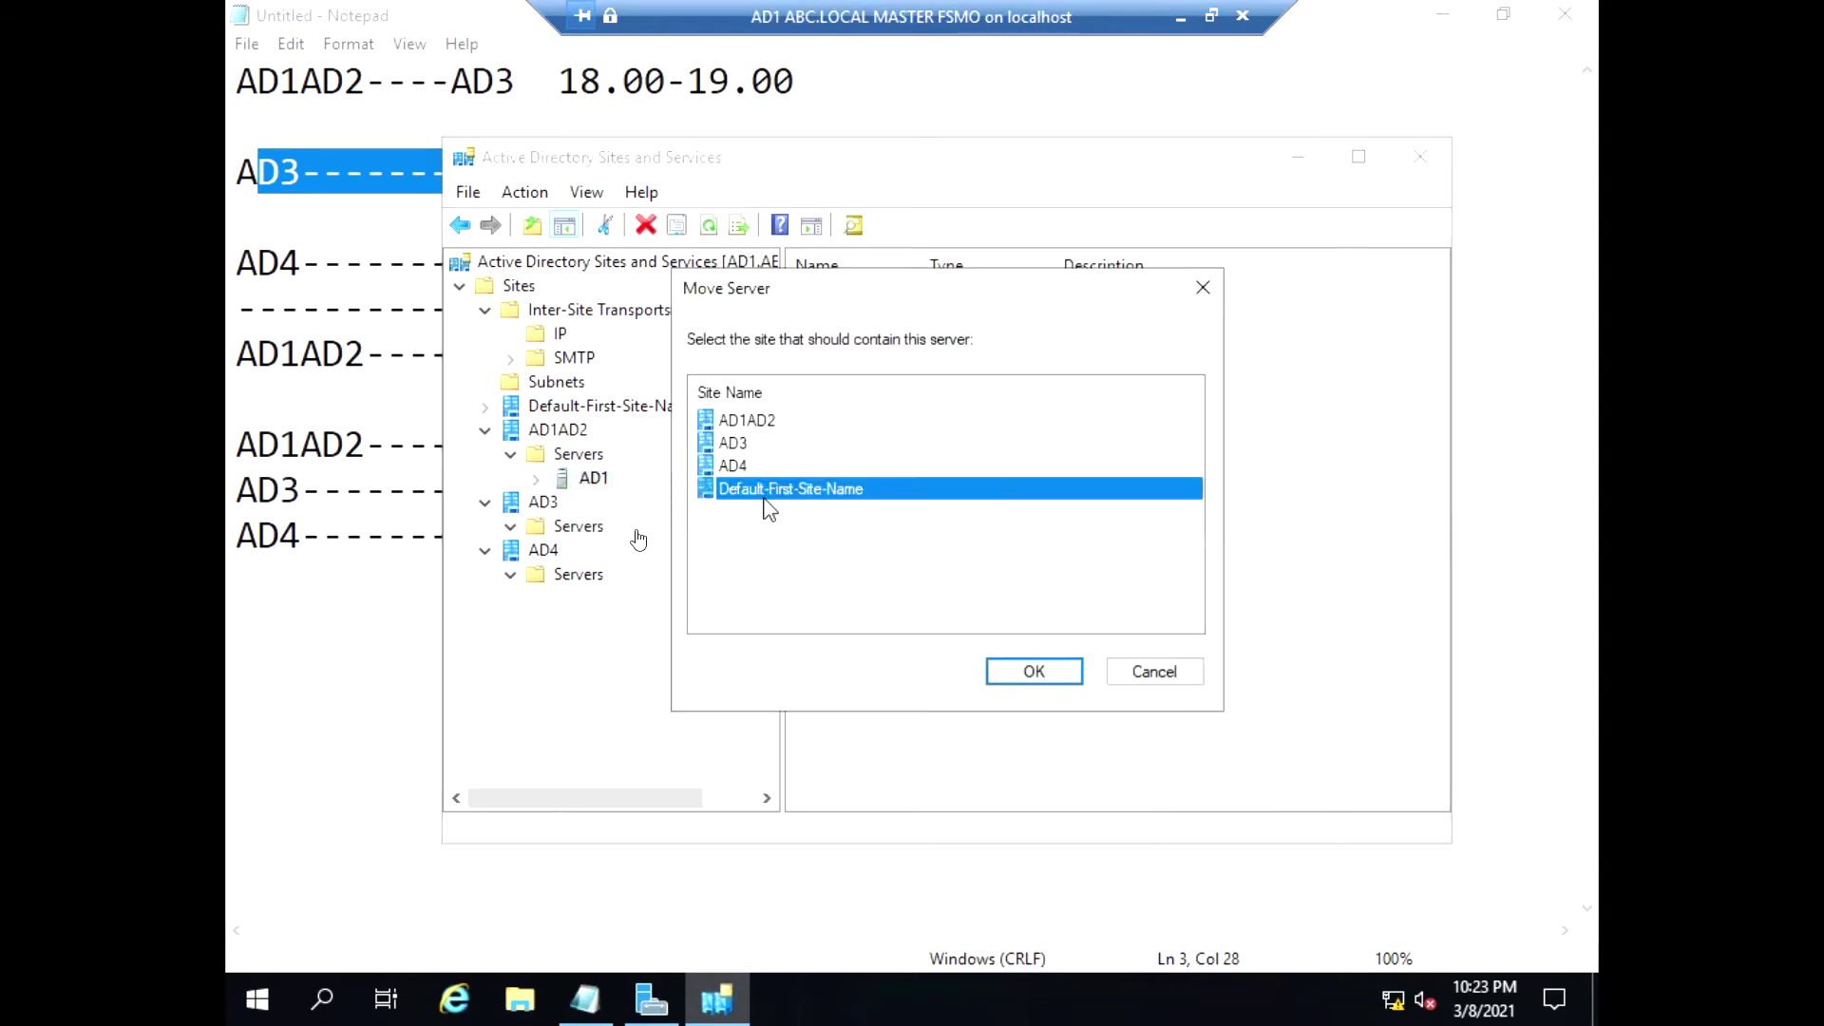
pyautogui.click(995, 667)
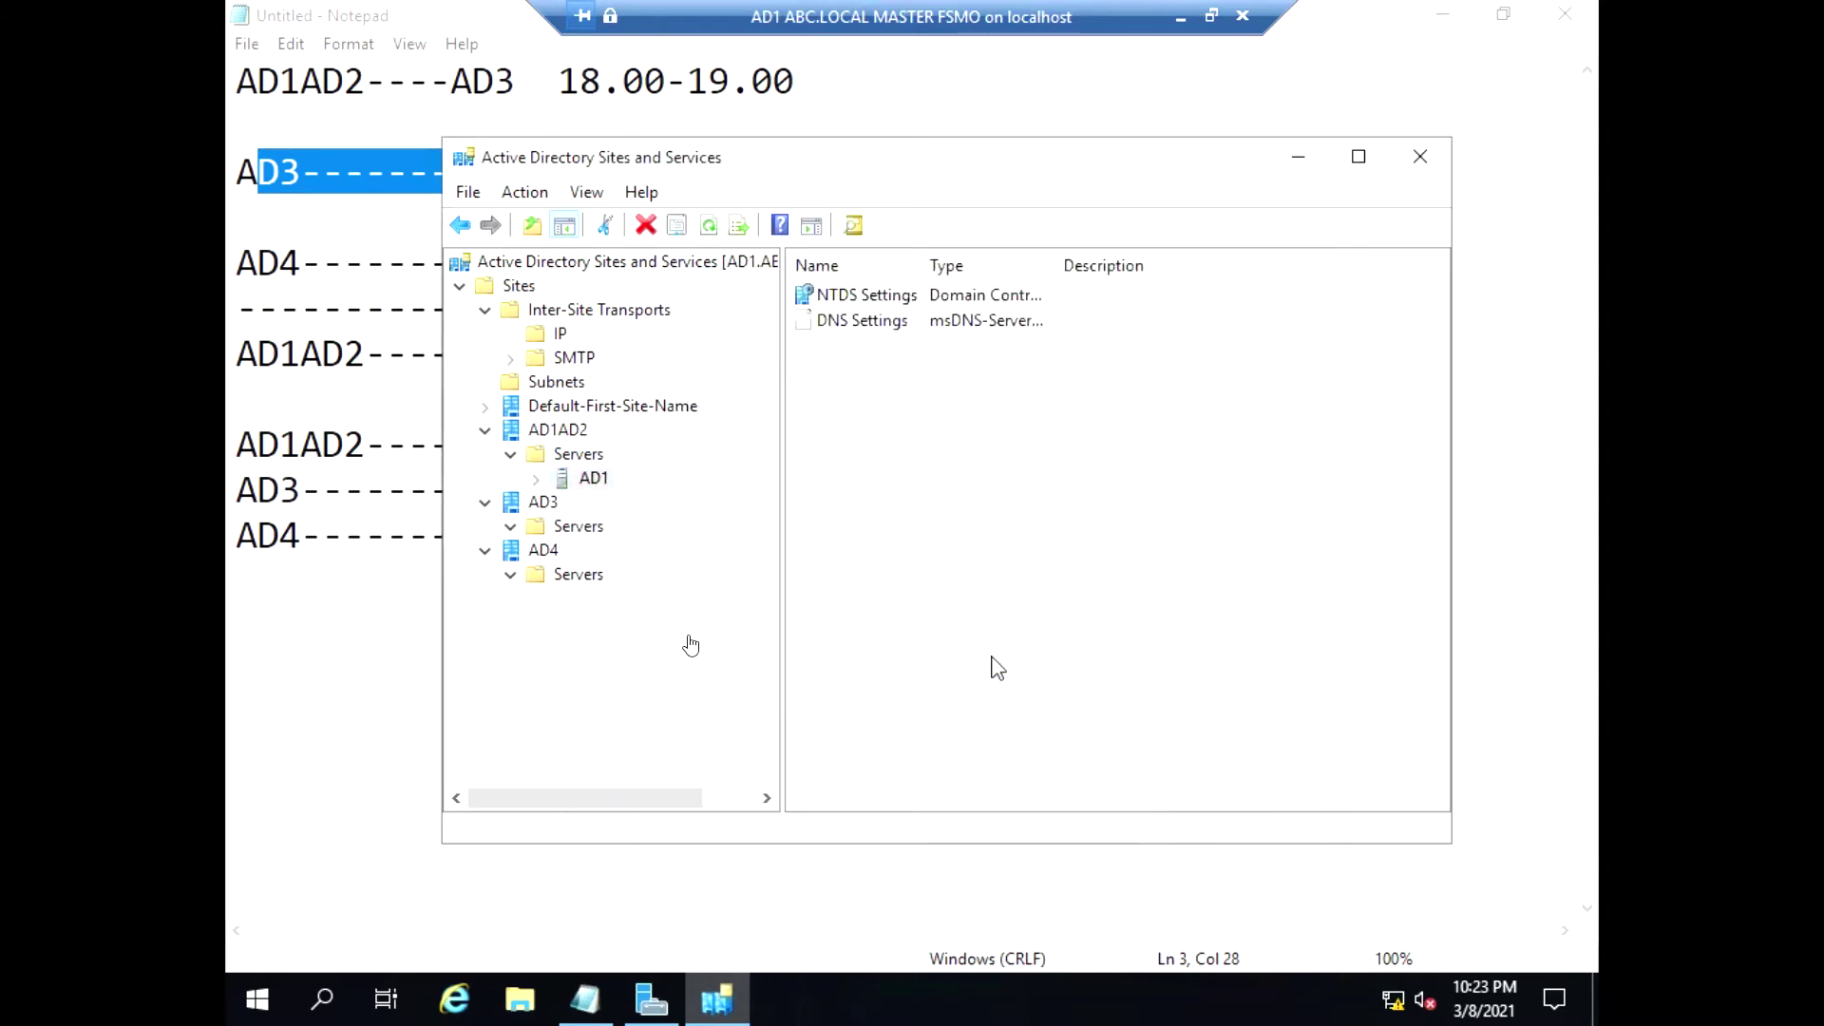
pyautogui.click(486, 408)
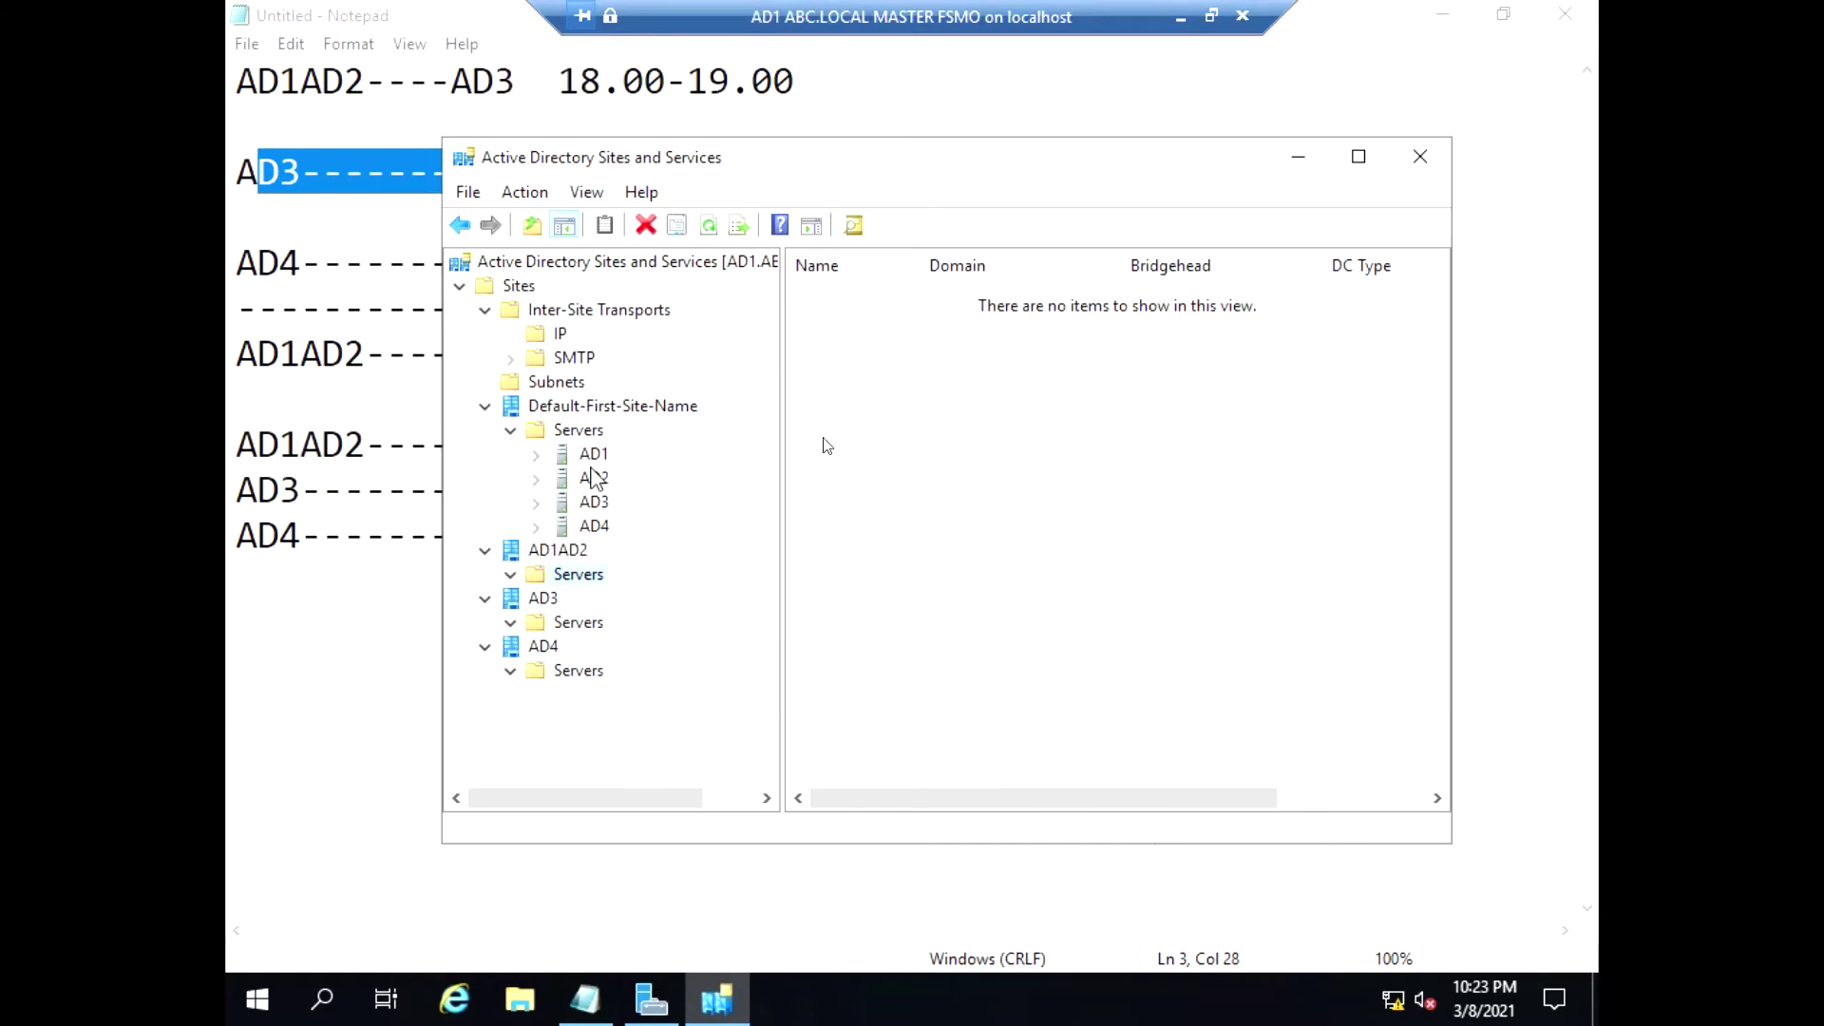
# Delete sites AD1AD2, AD3 and AD4 together with everything inside them
pyautogui.rightClick(509, 556)
pyautogui.click(576, 674)
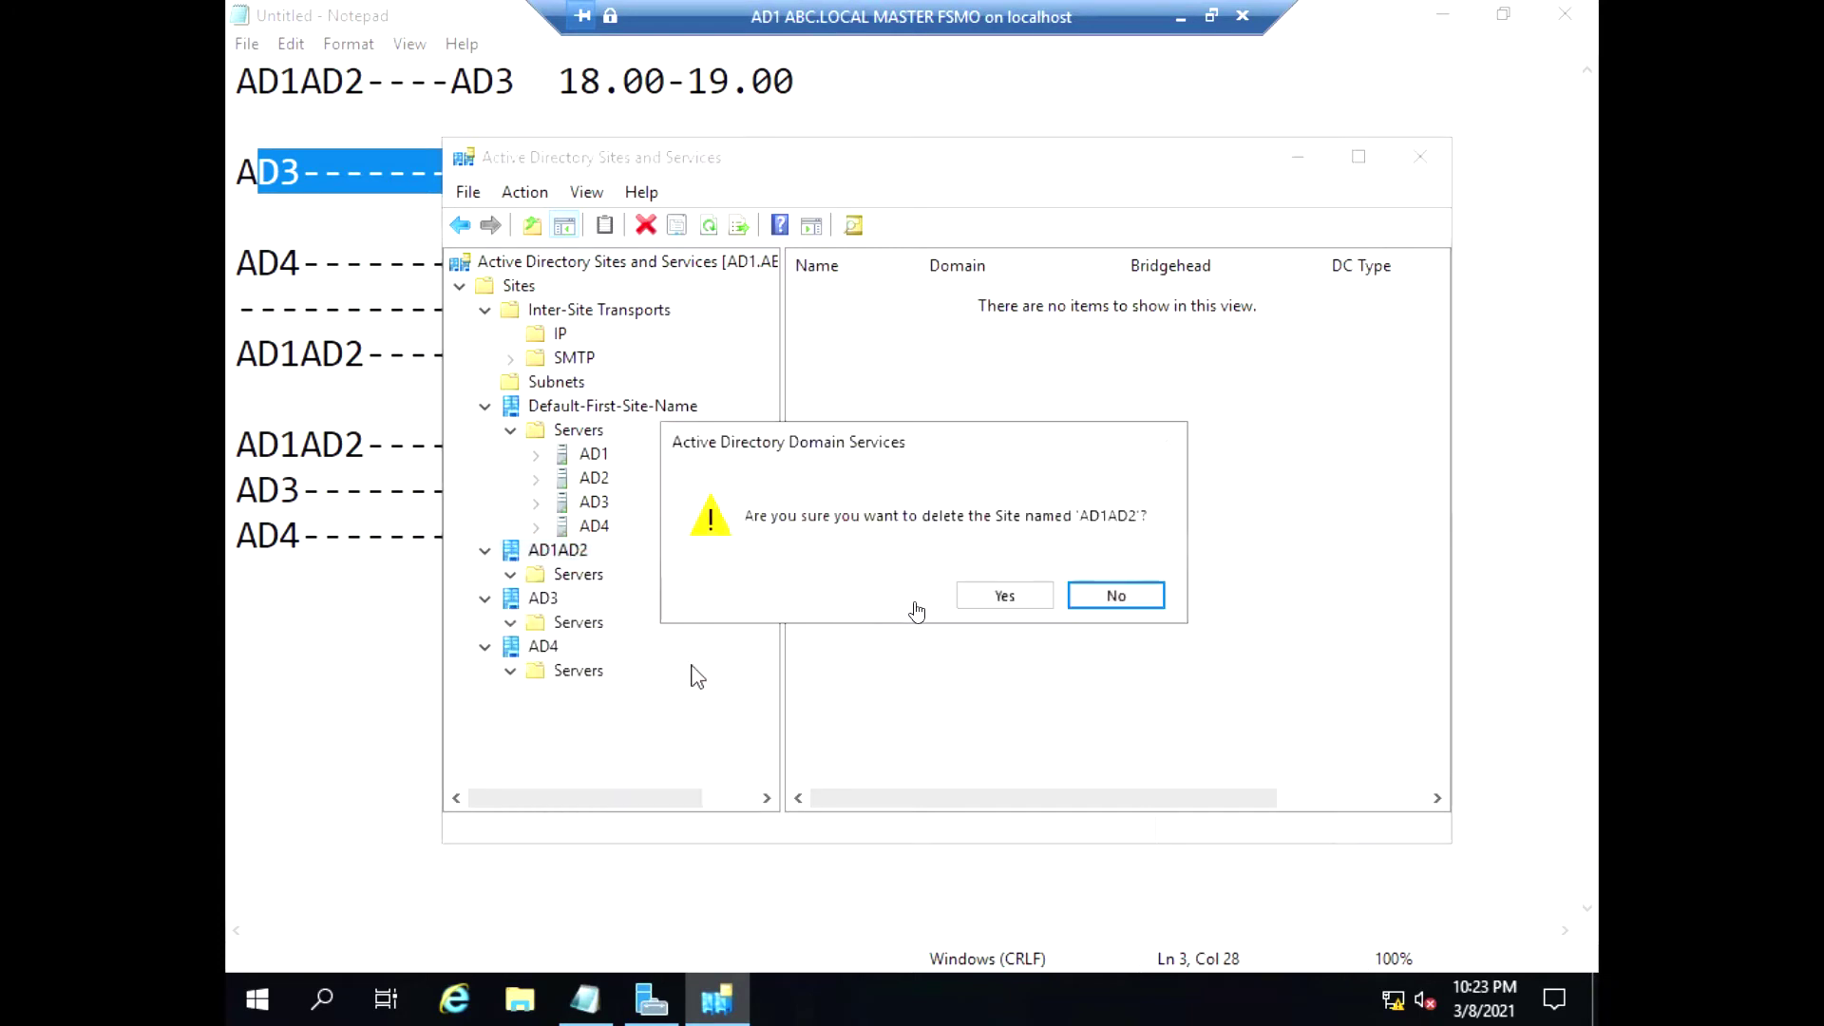
pyautogui.click(1001, 595)
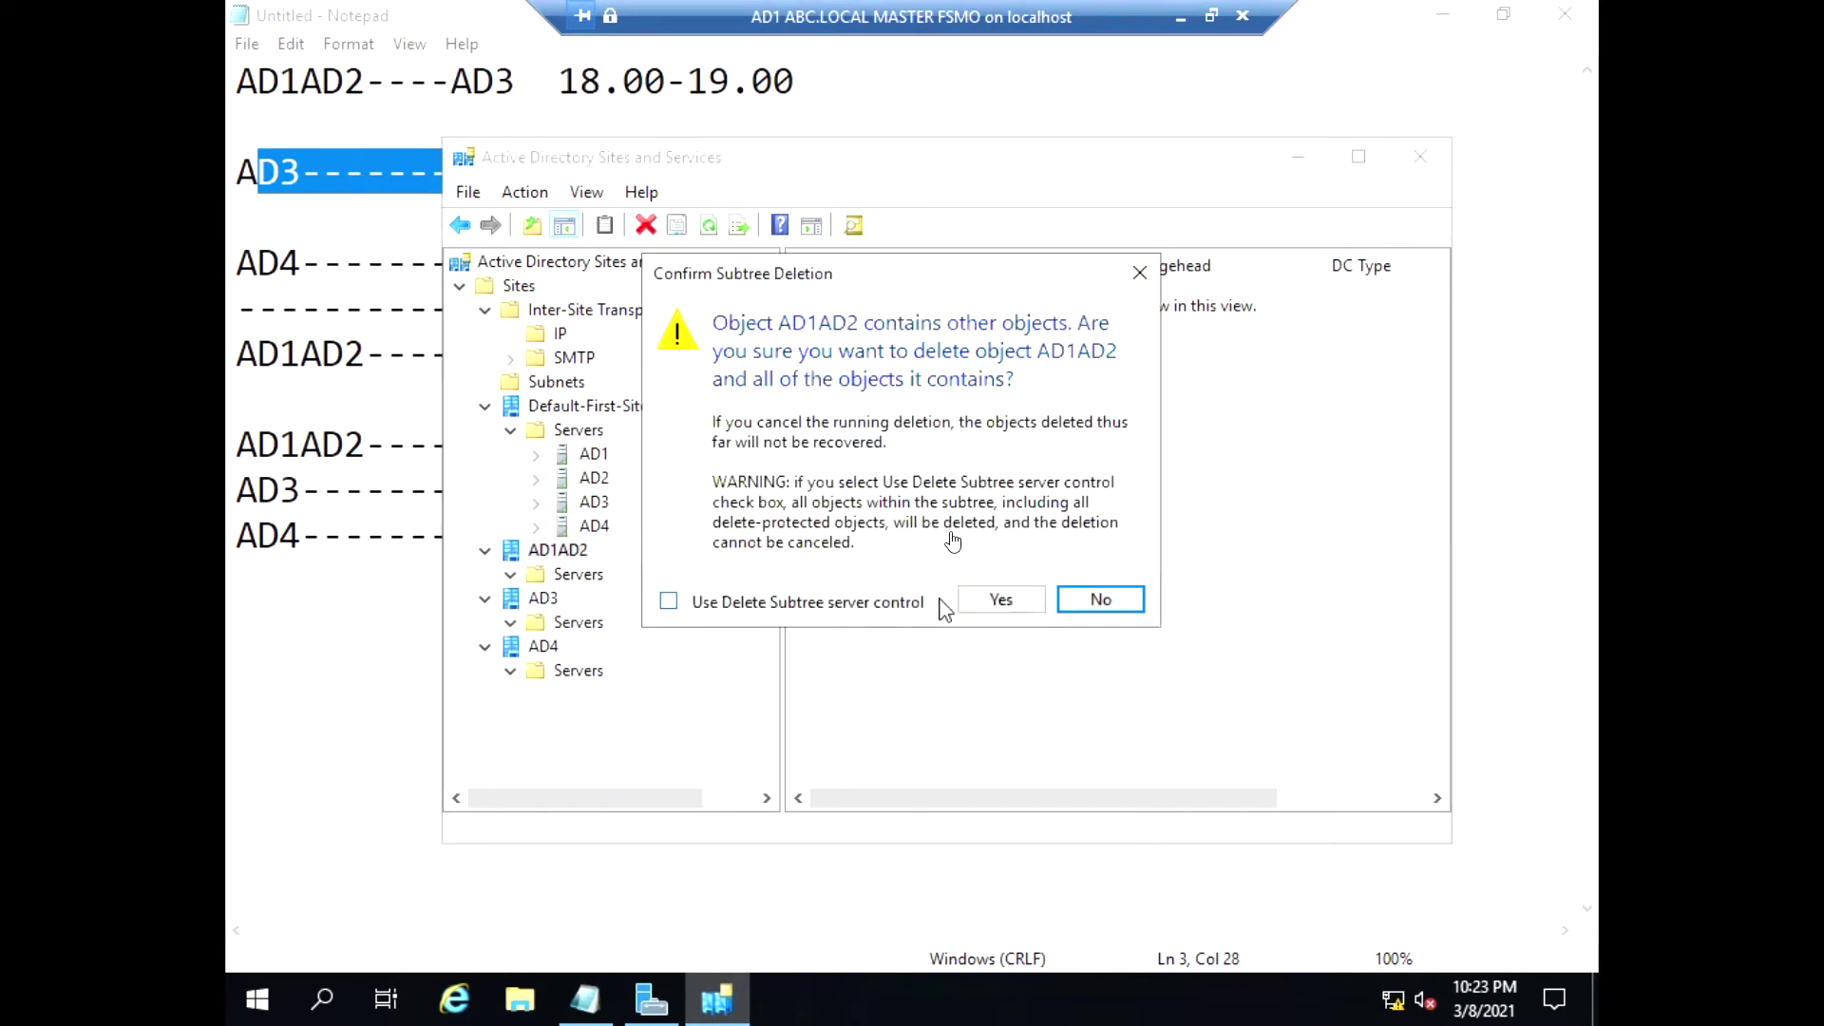
pyautogui.click(988, 599)
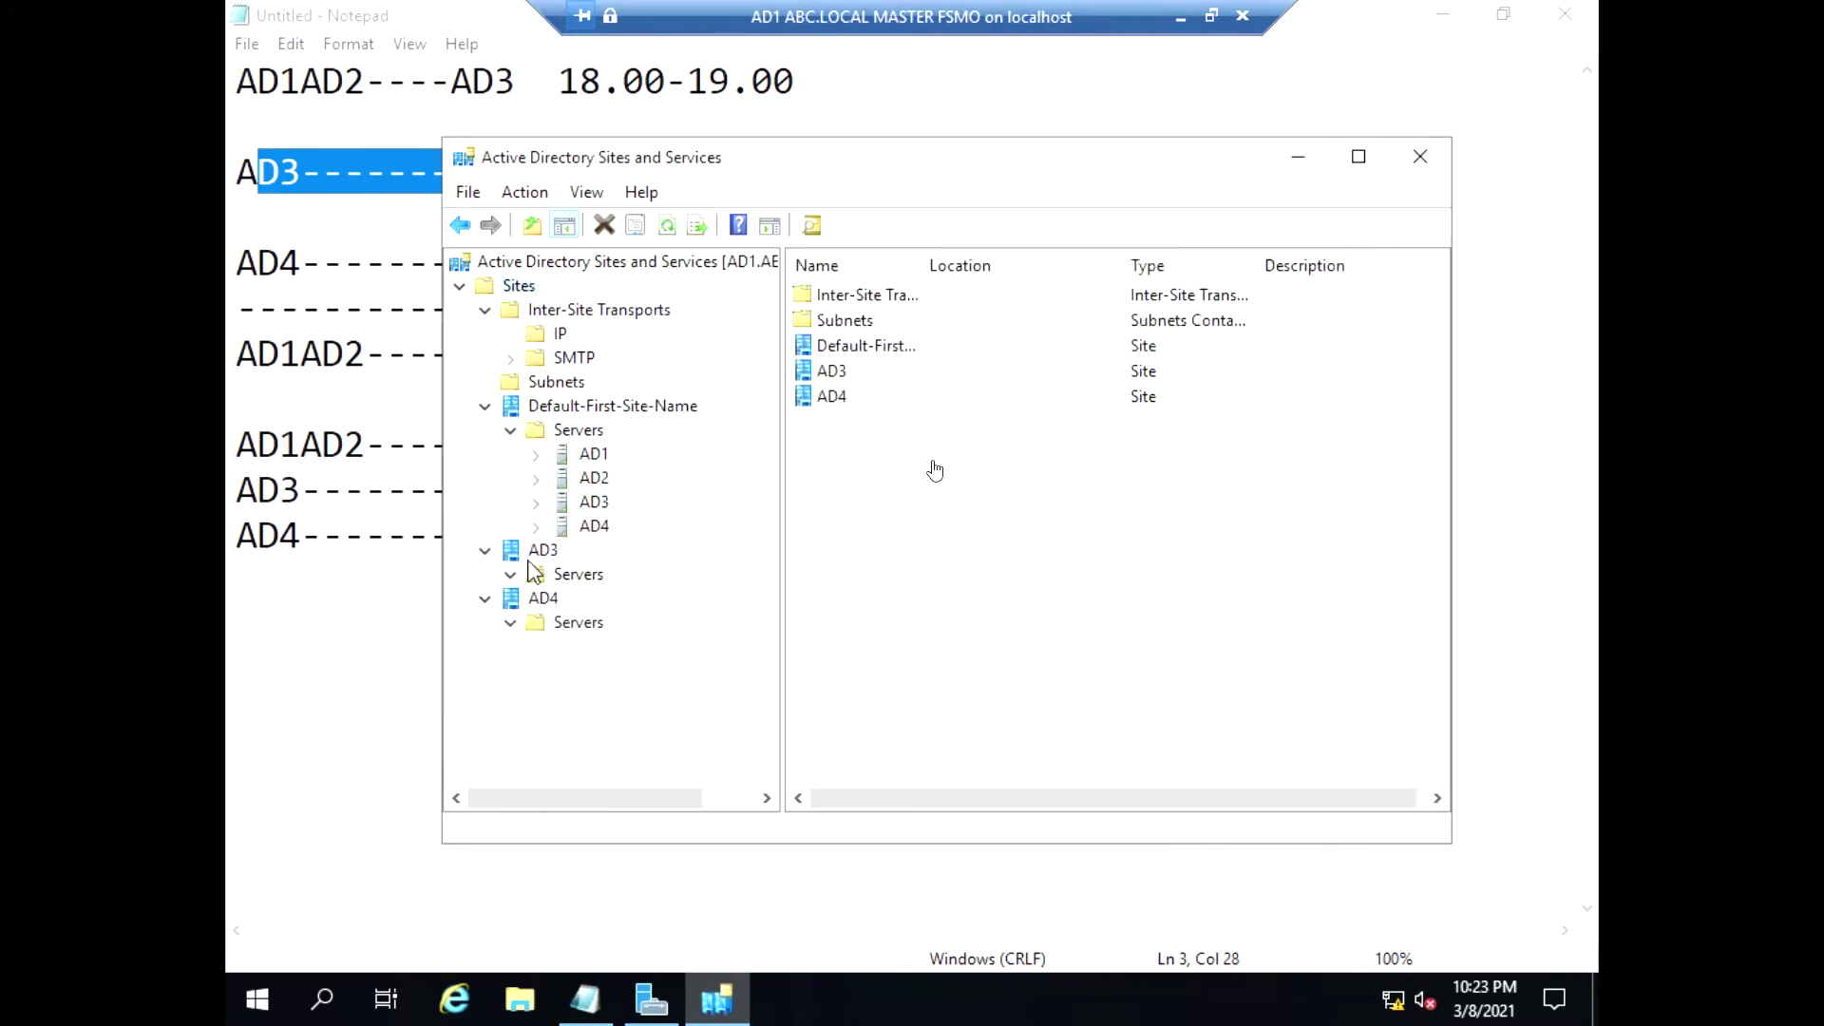
pyautogui.rightClick(537, 551)
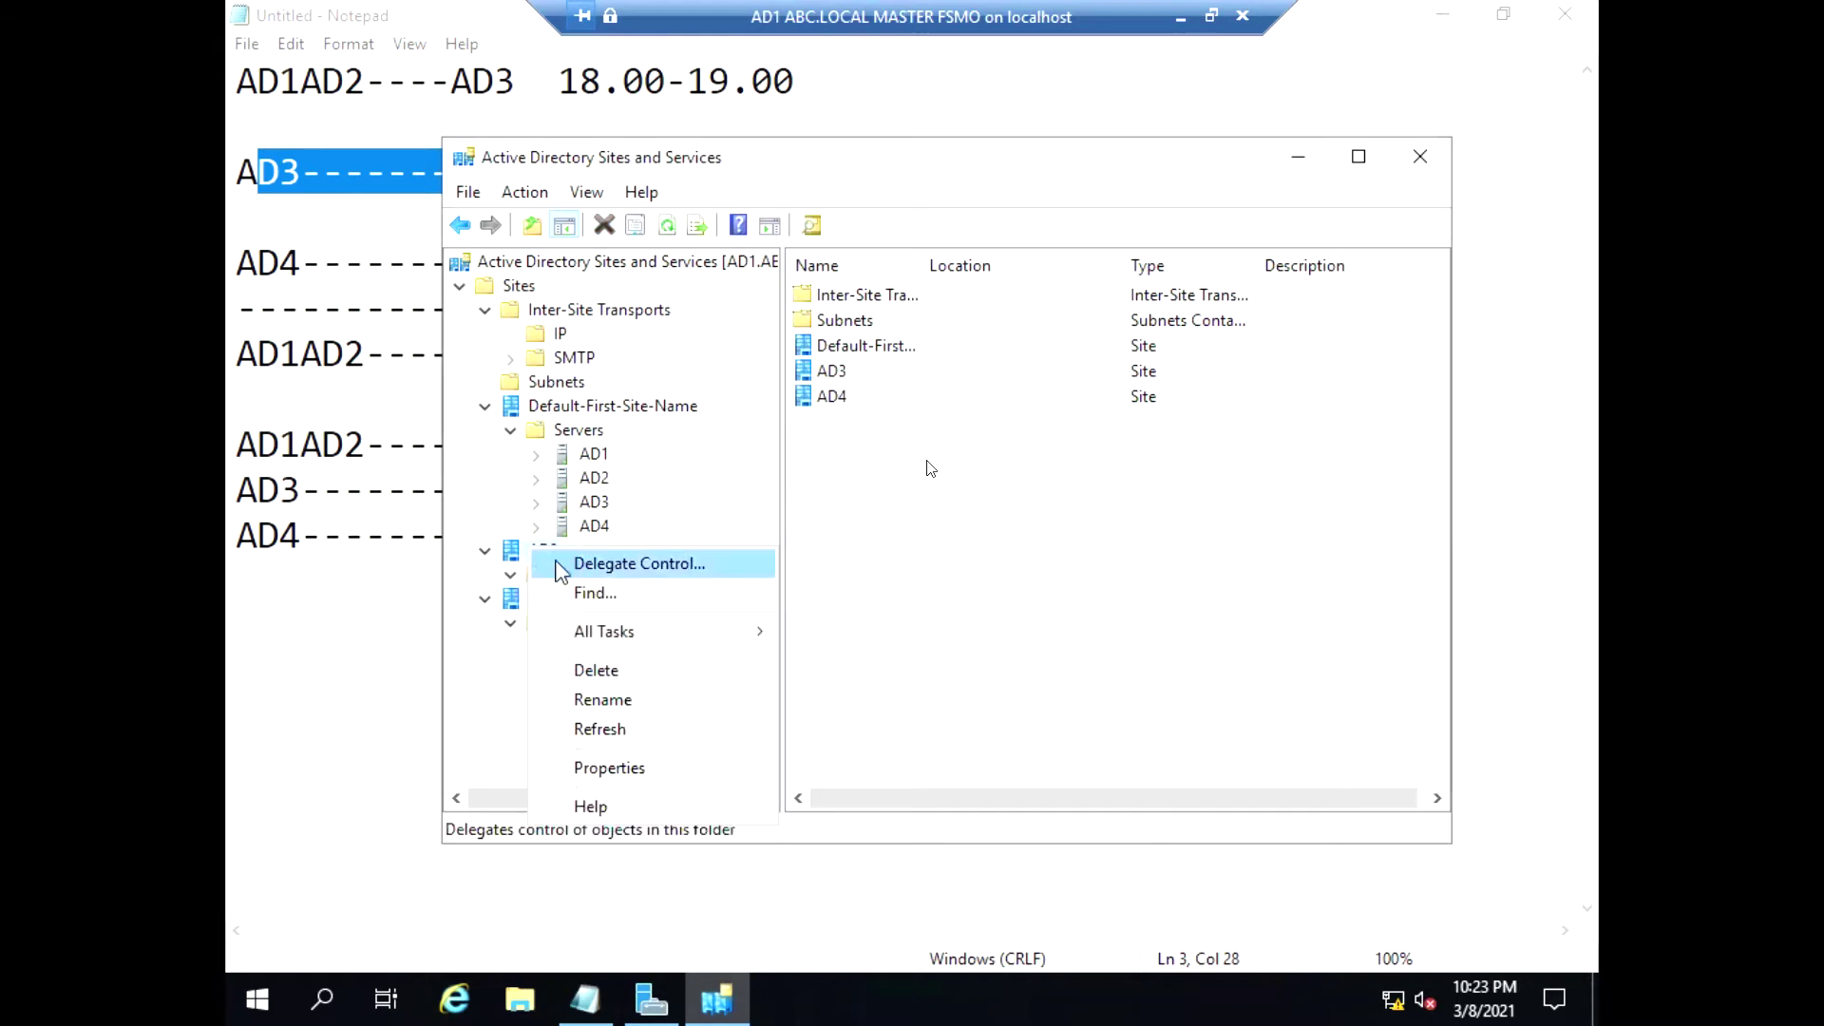
pyautogui.click(632, 670)
pyautogui.click(989, 599)
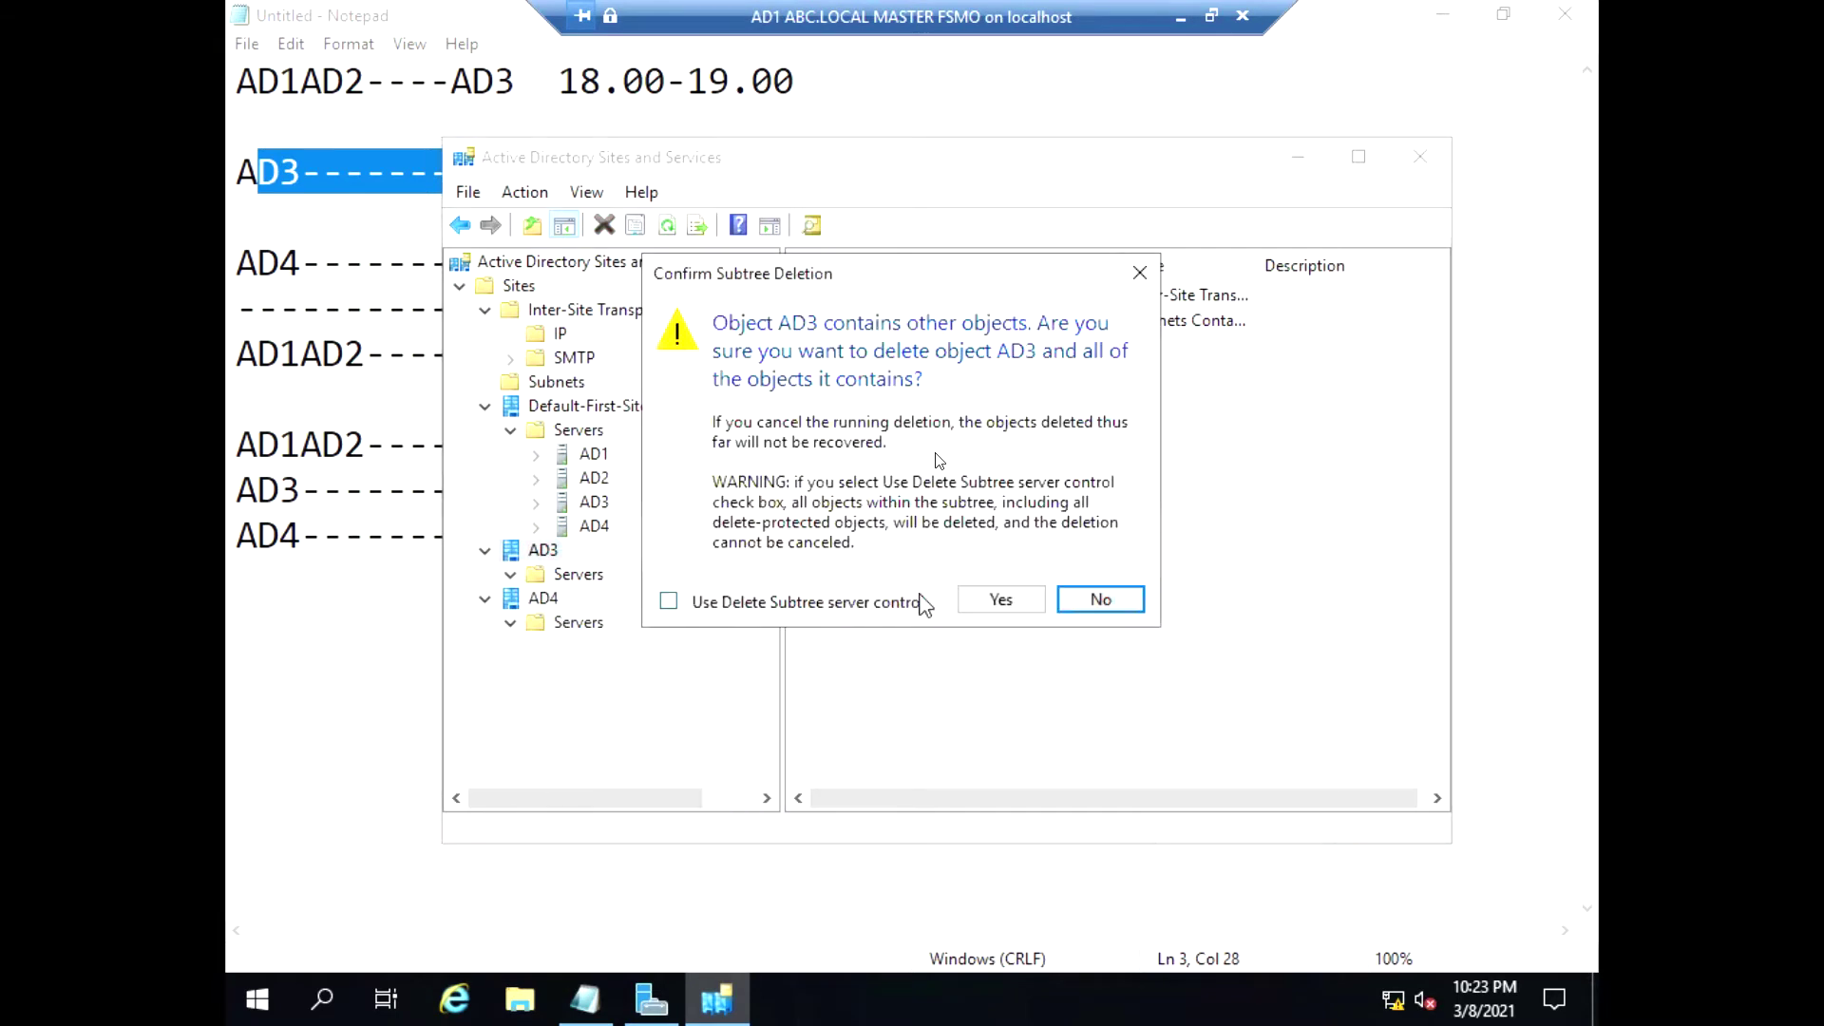
pyautogui.click(979, 601)
pyautogui.rightClick(540, 551)
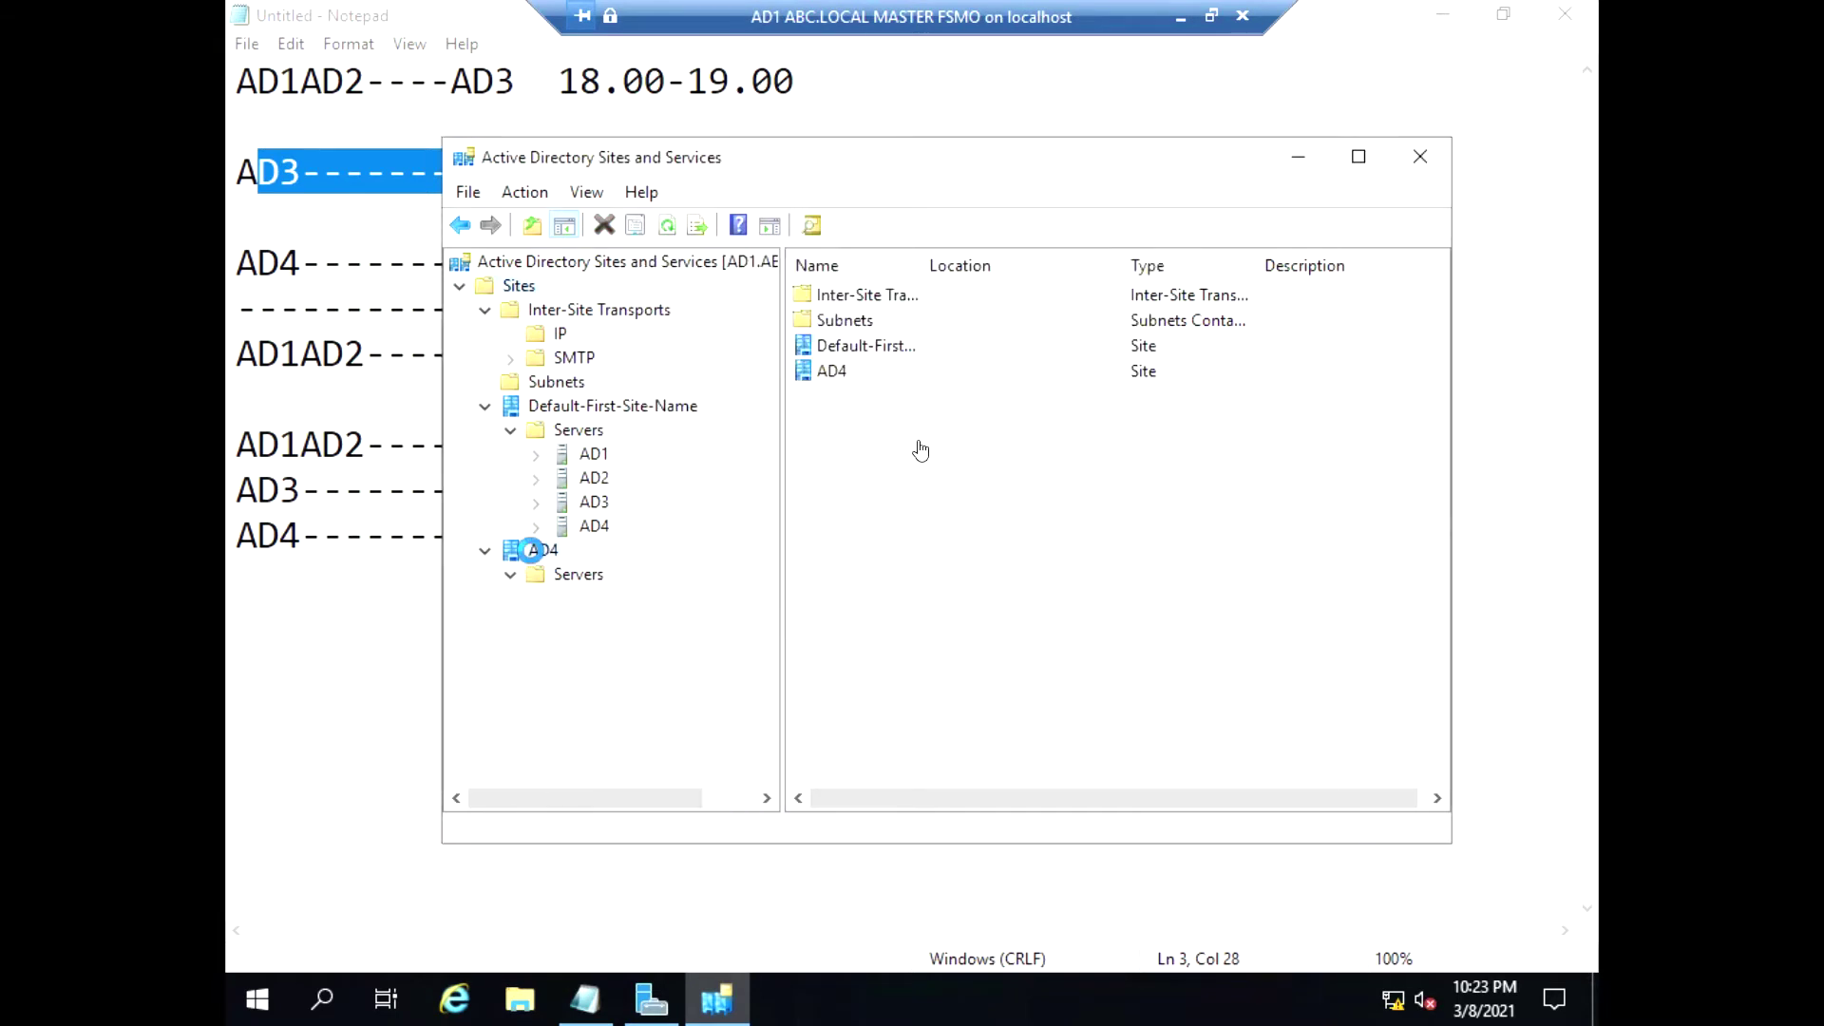
pyautogui.click(646, 676)
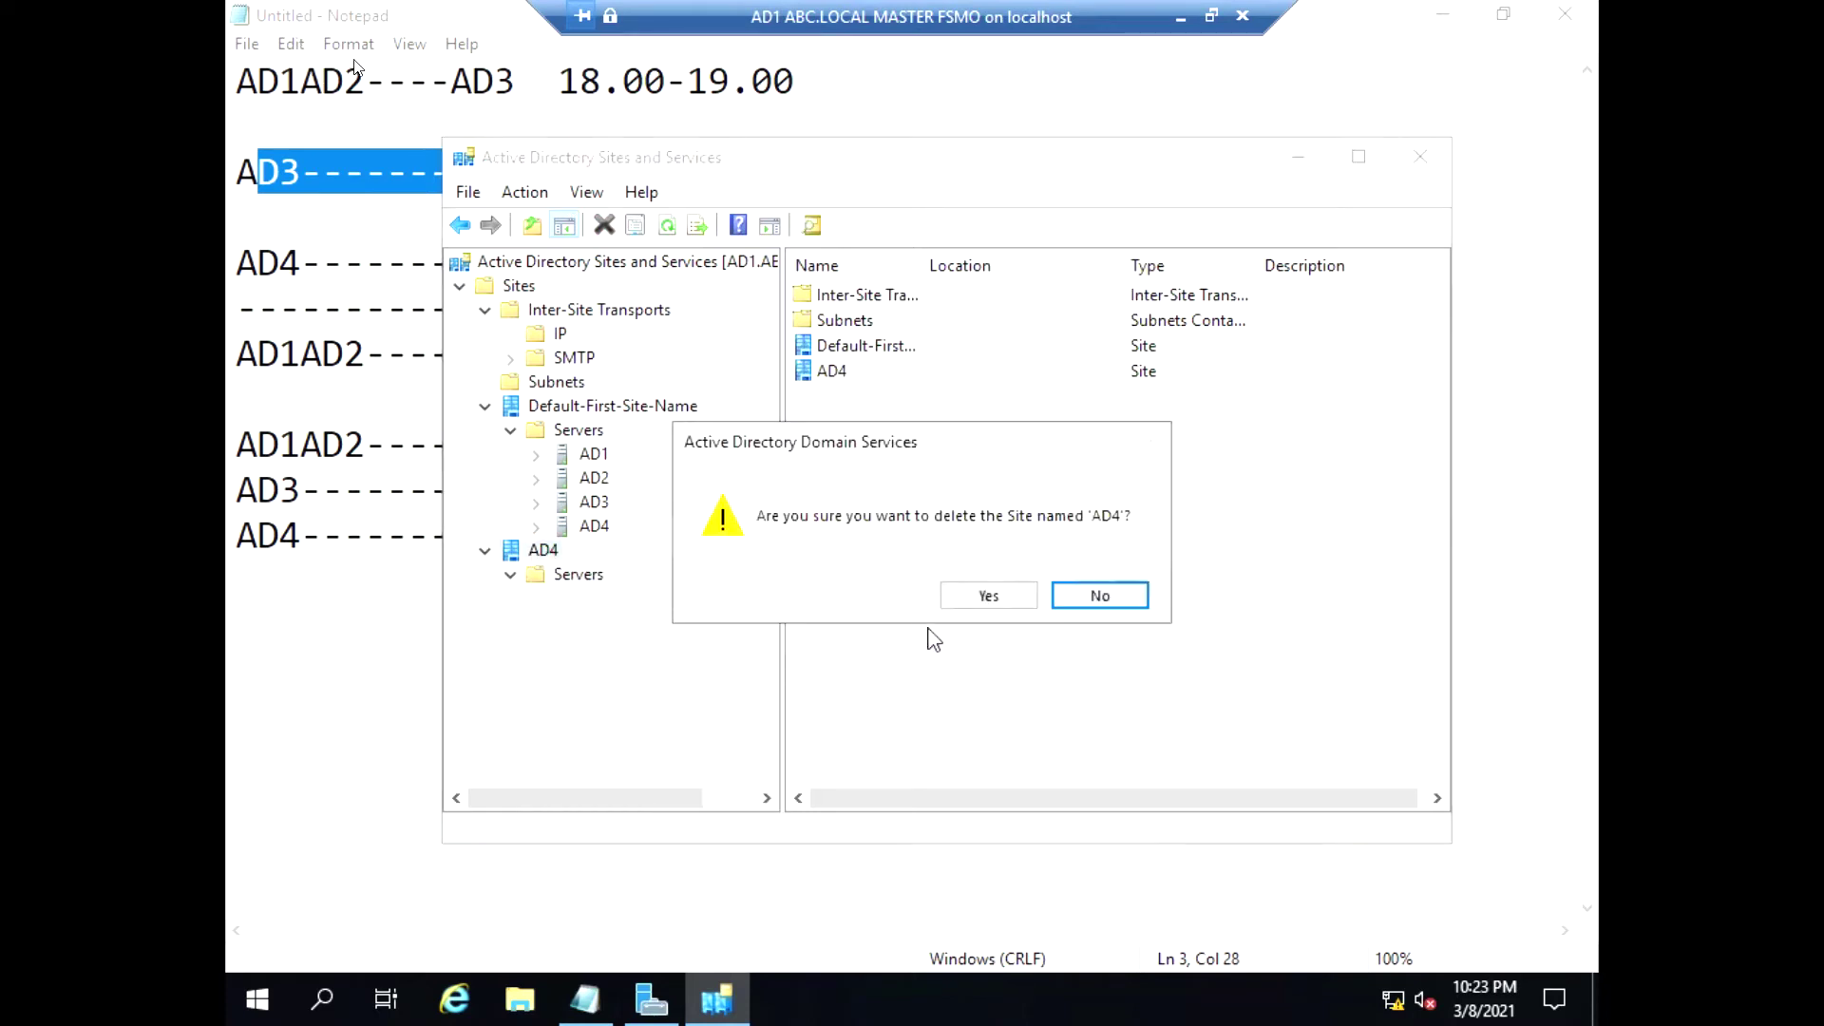
pyautogui.click(989, 597)
pyautogui.click(1000, 599)
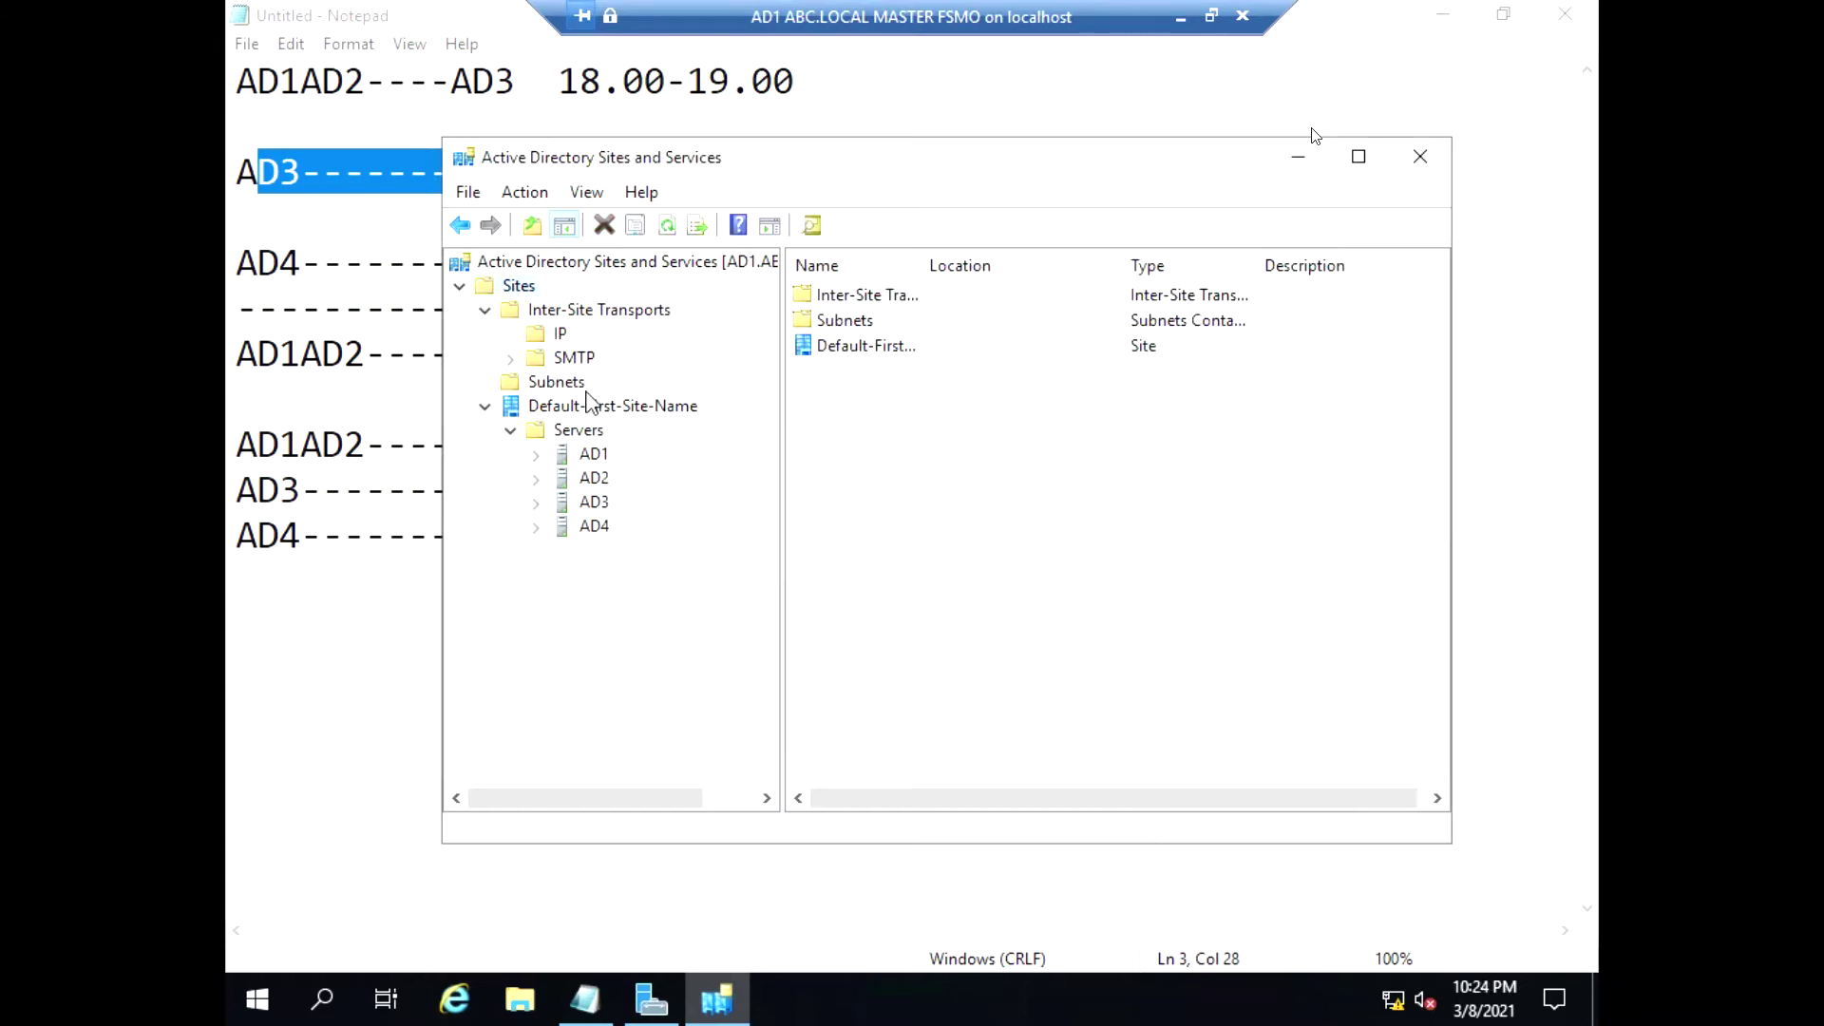
# Expand Default-First-Site-Name to review its servers, abandoning a first new-site attempt
pyautogui.doubleClick(460, 286)
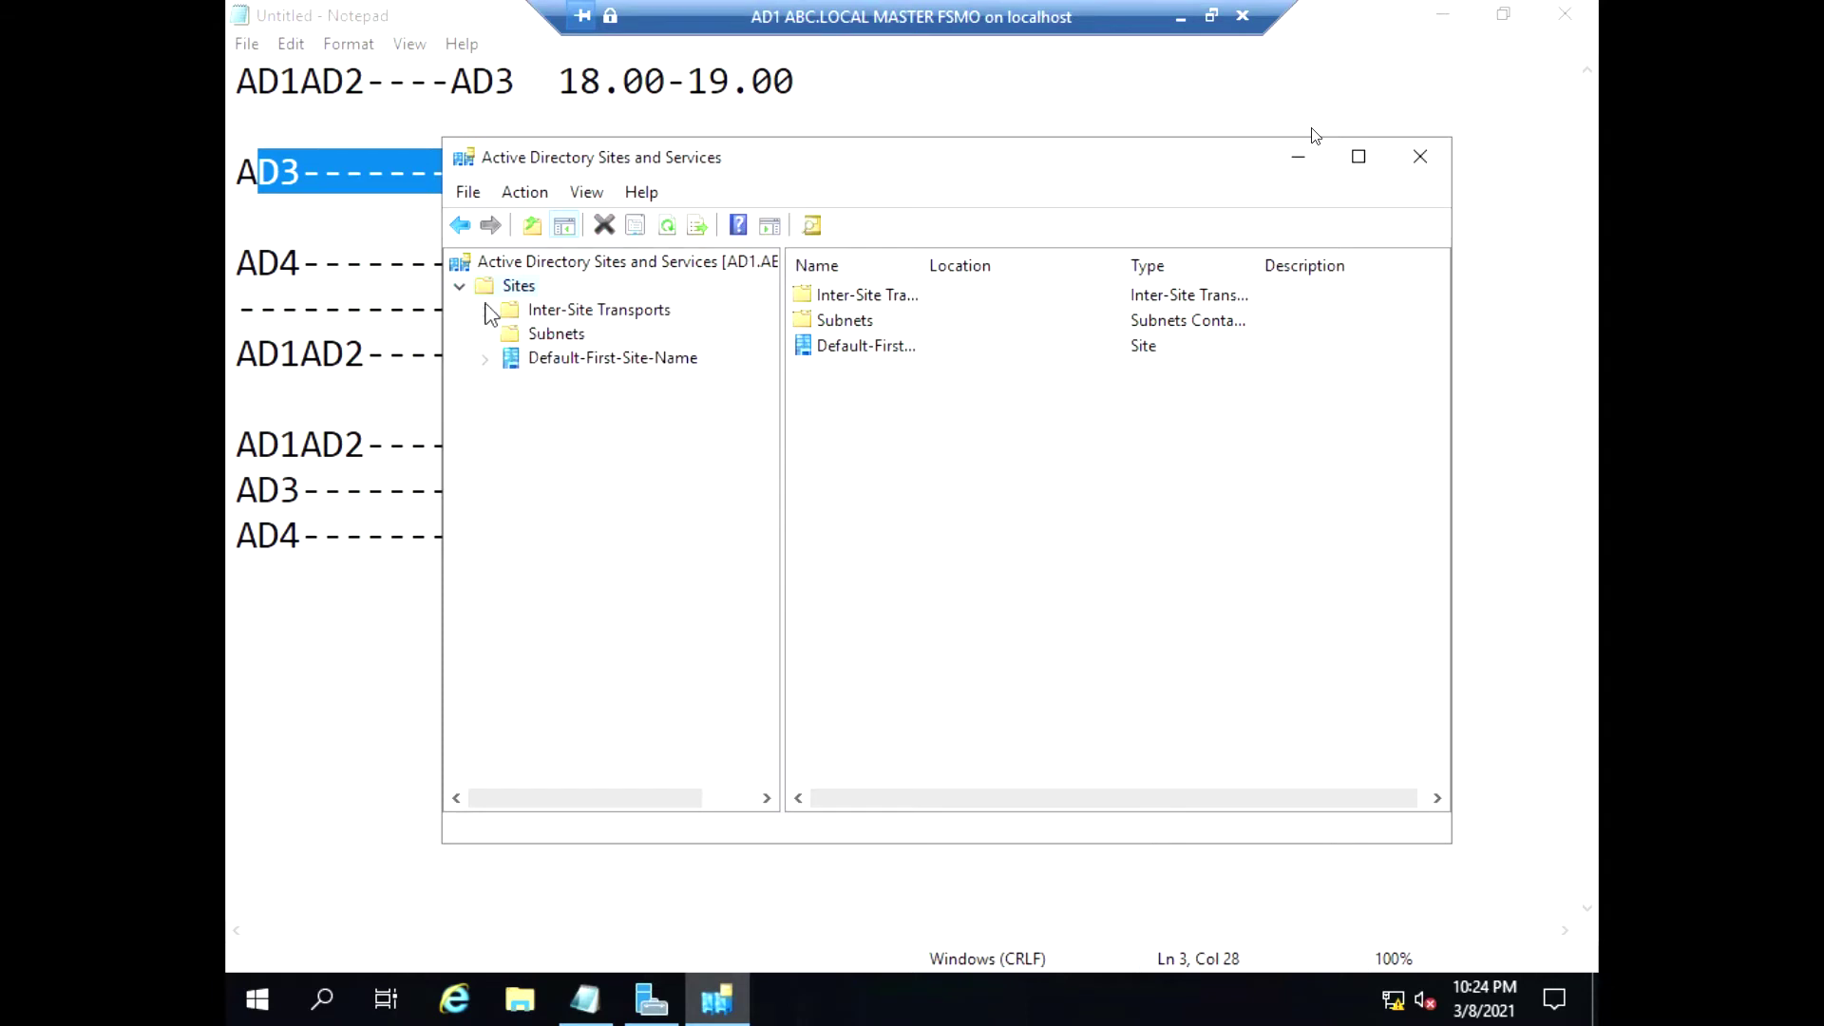
pyautogui.click(486, 358)
pyautogui.click(534, 383)
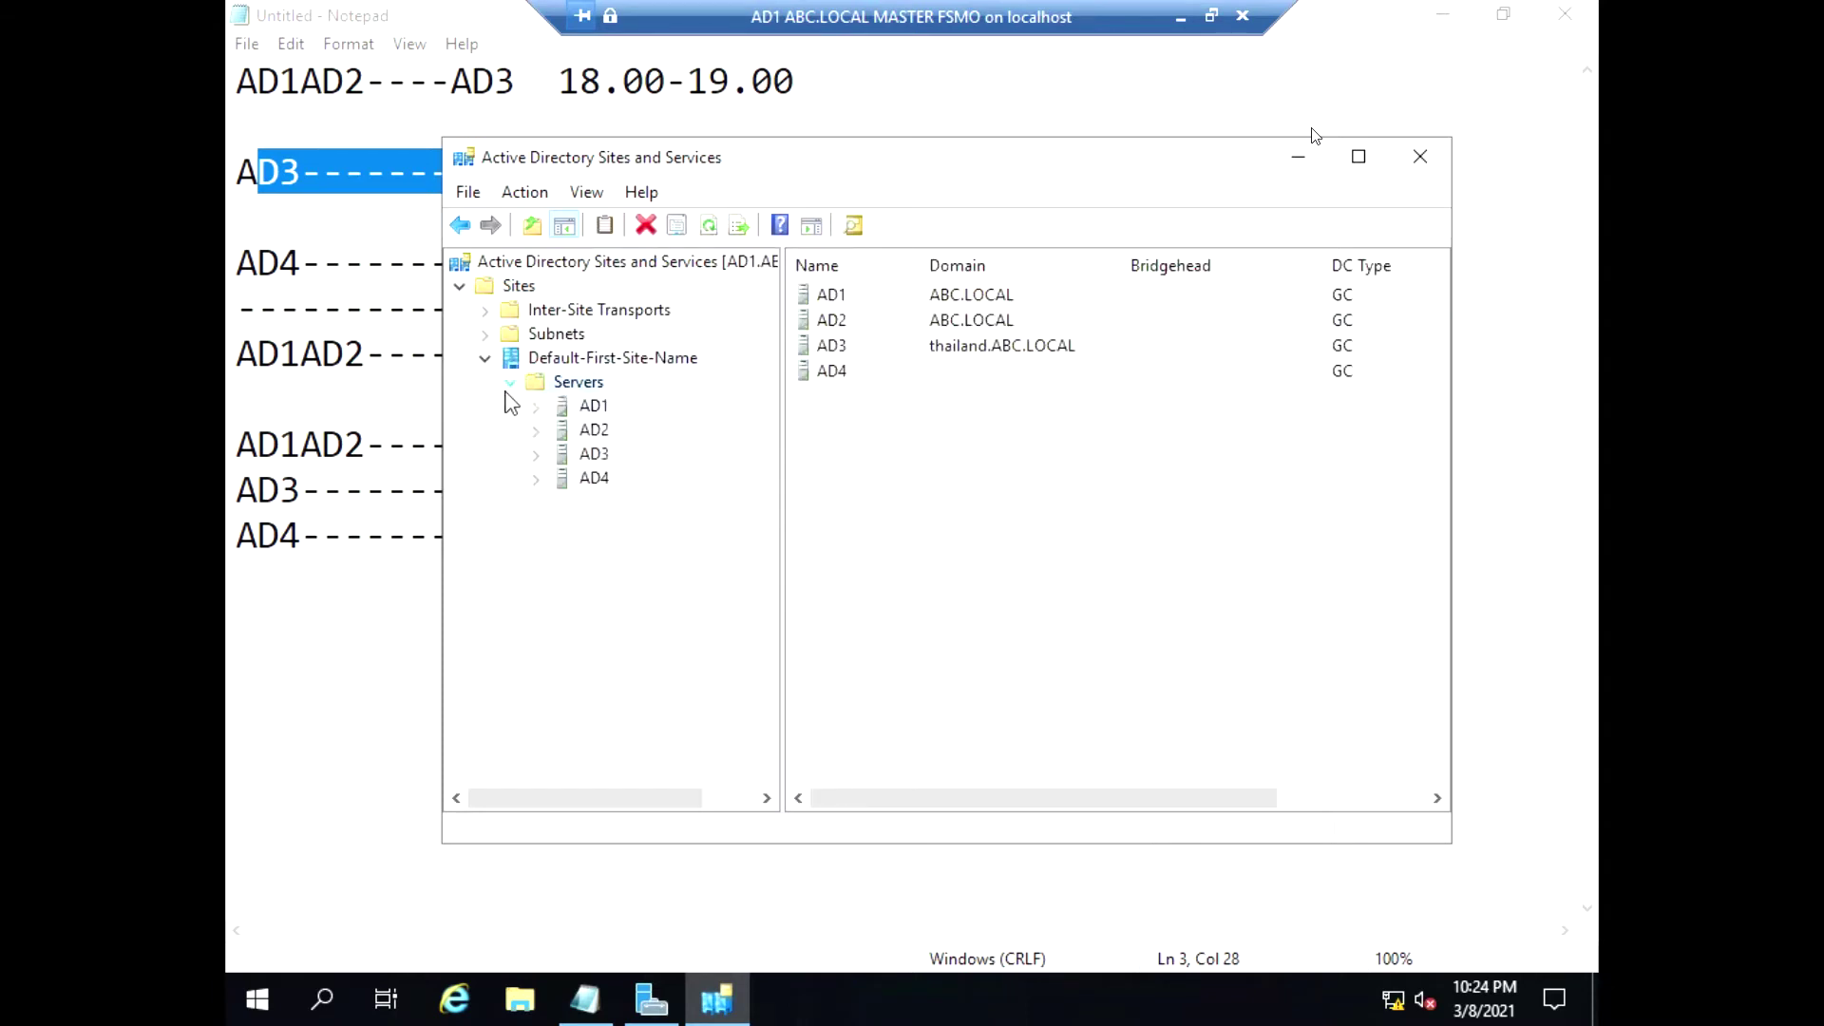
pyautogui.rightClick(486, 289)
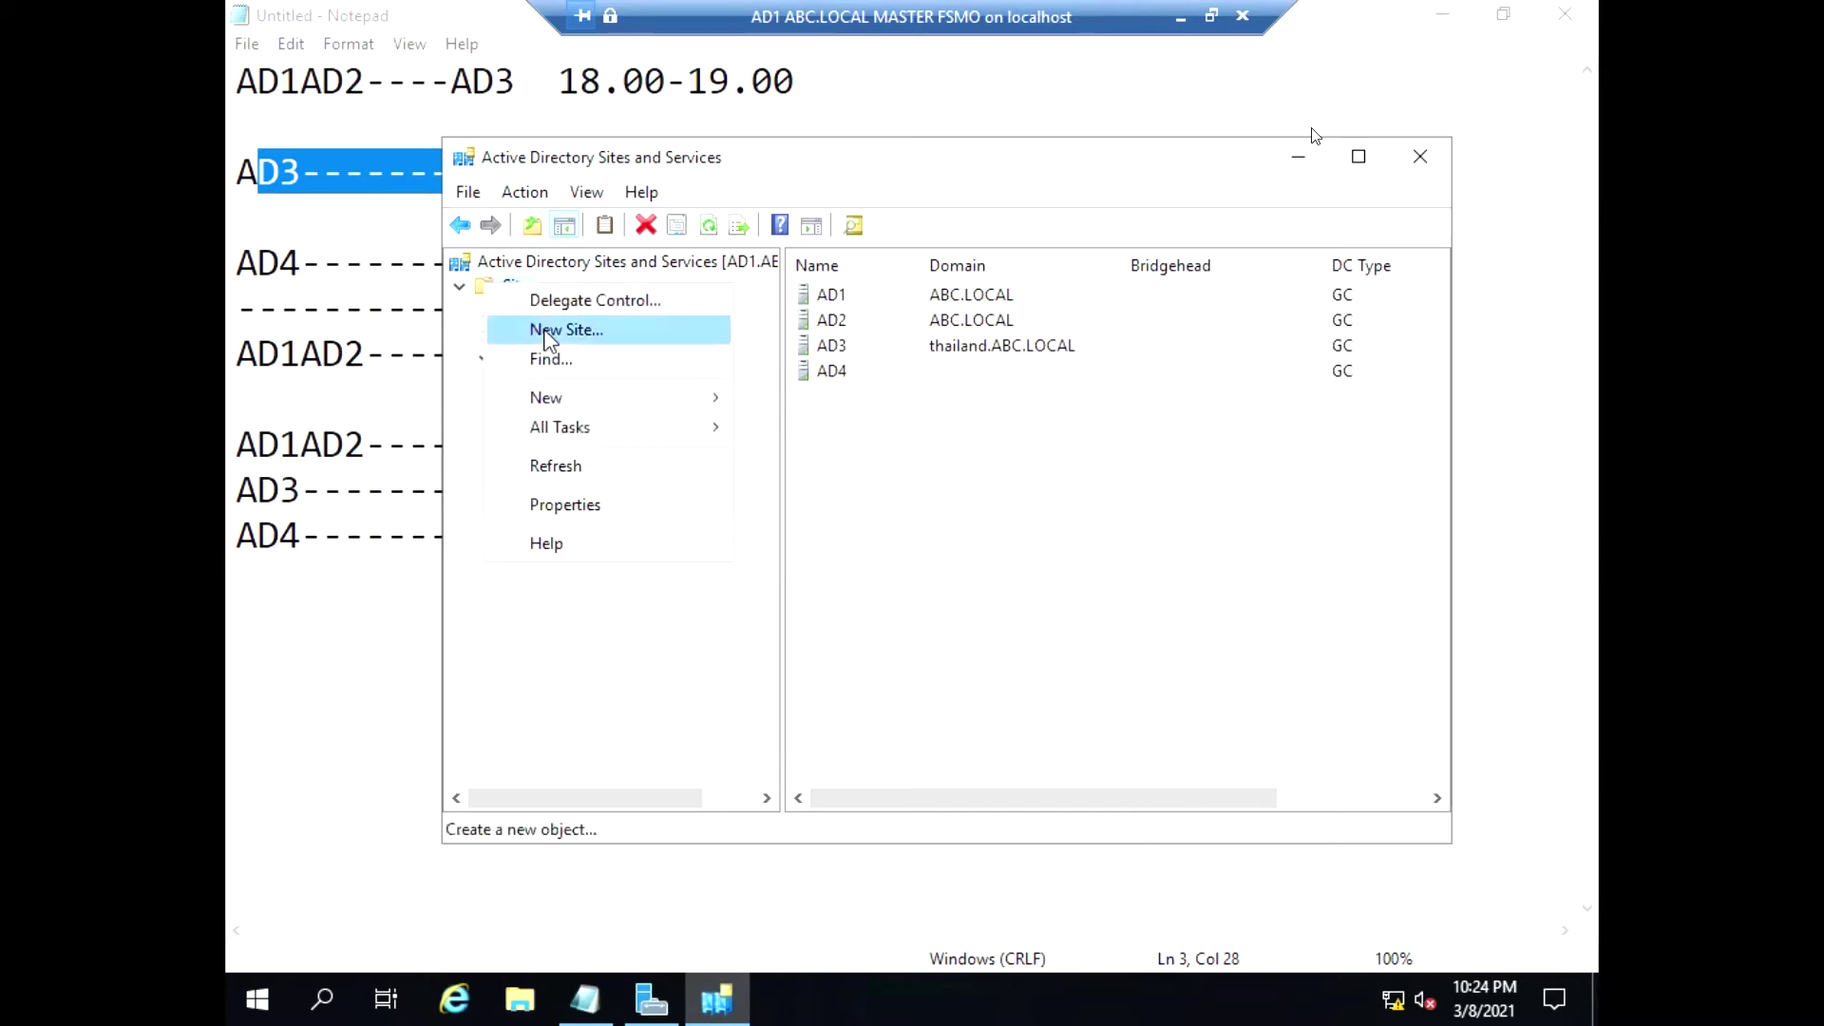
pyautogui.click(608, 329)
pyautogui.click(982, 633)
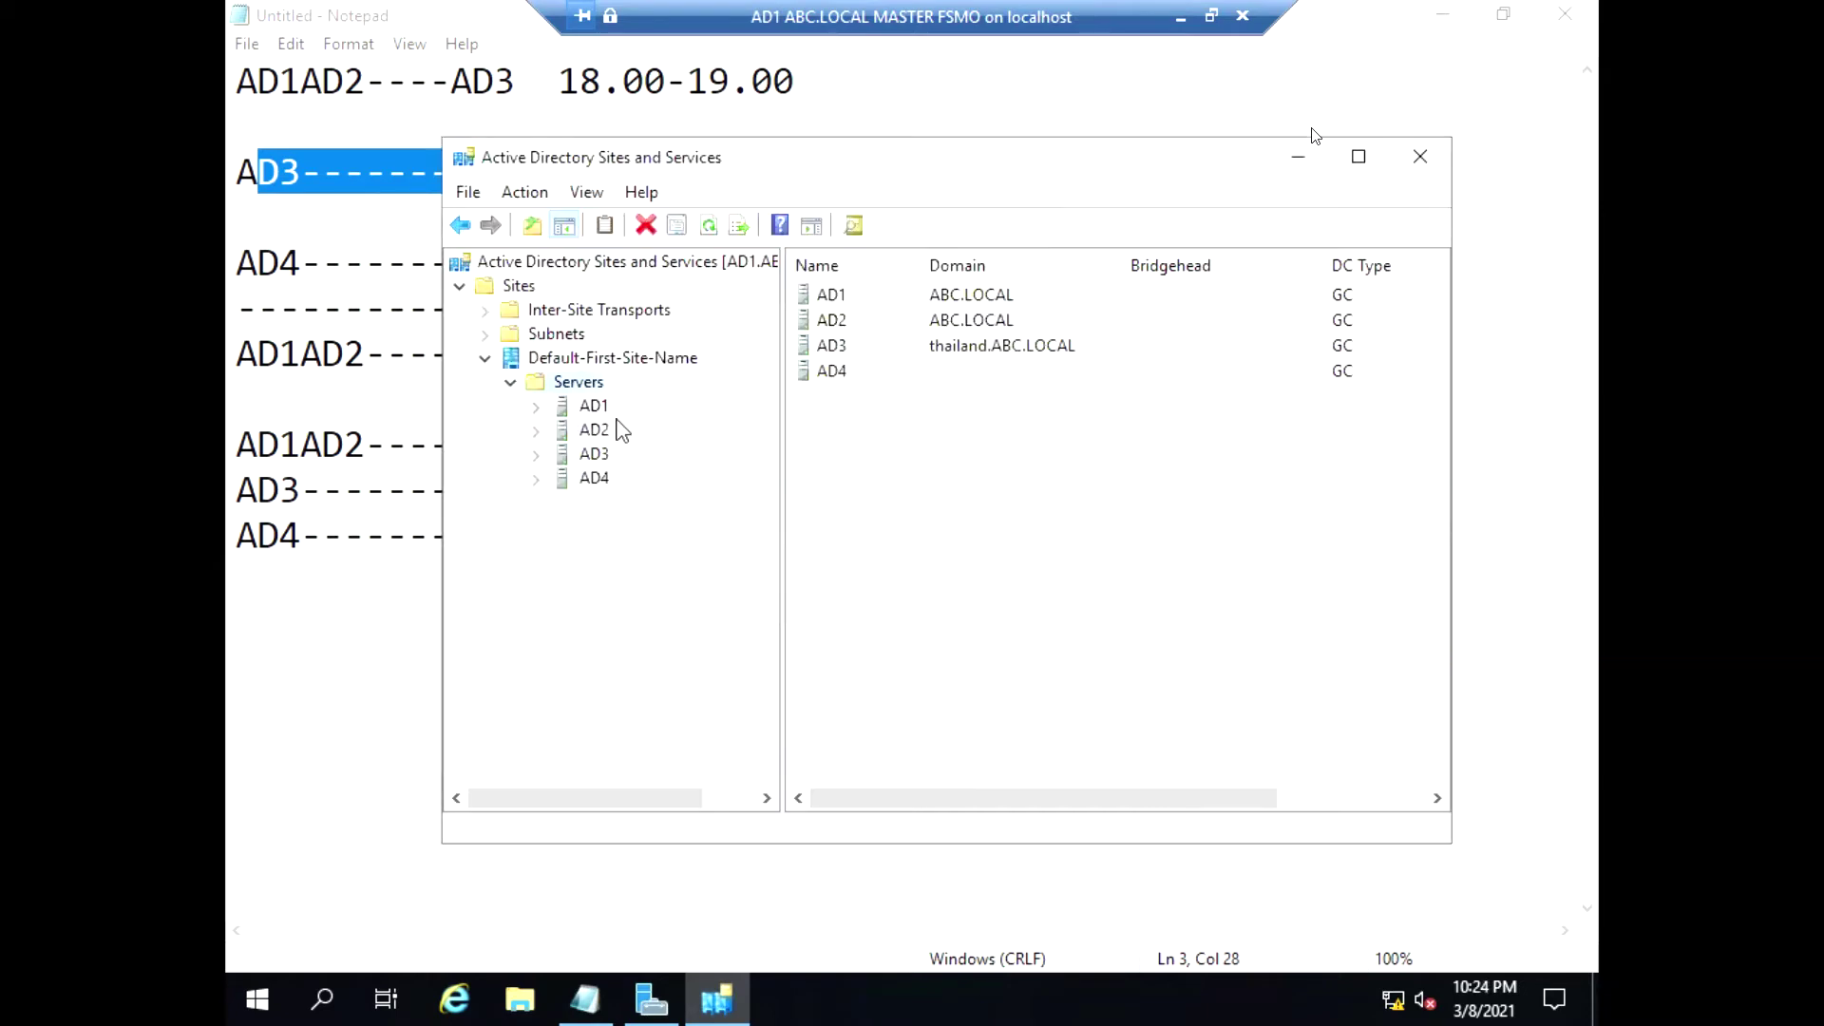
pyautogui.click(589, 454)
pyautogui.click(593, 434)
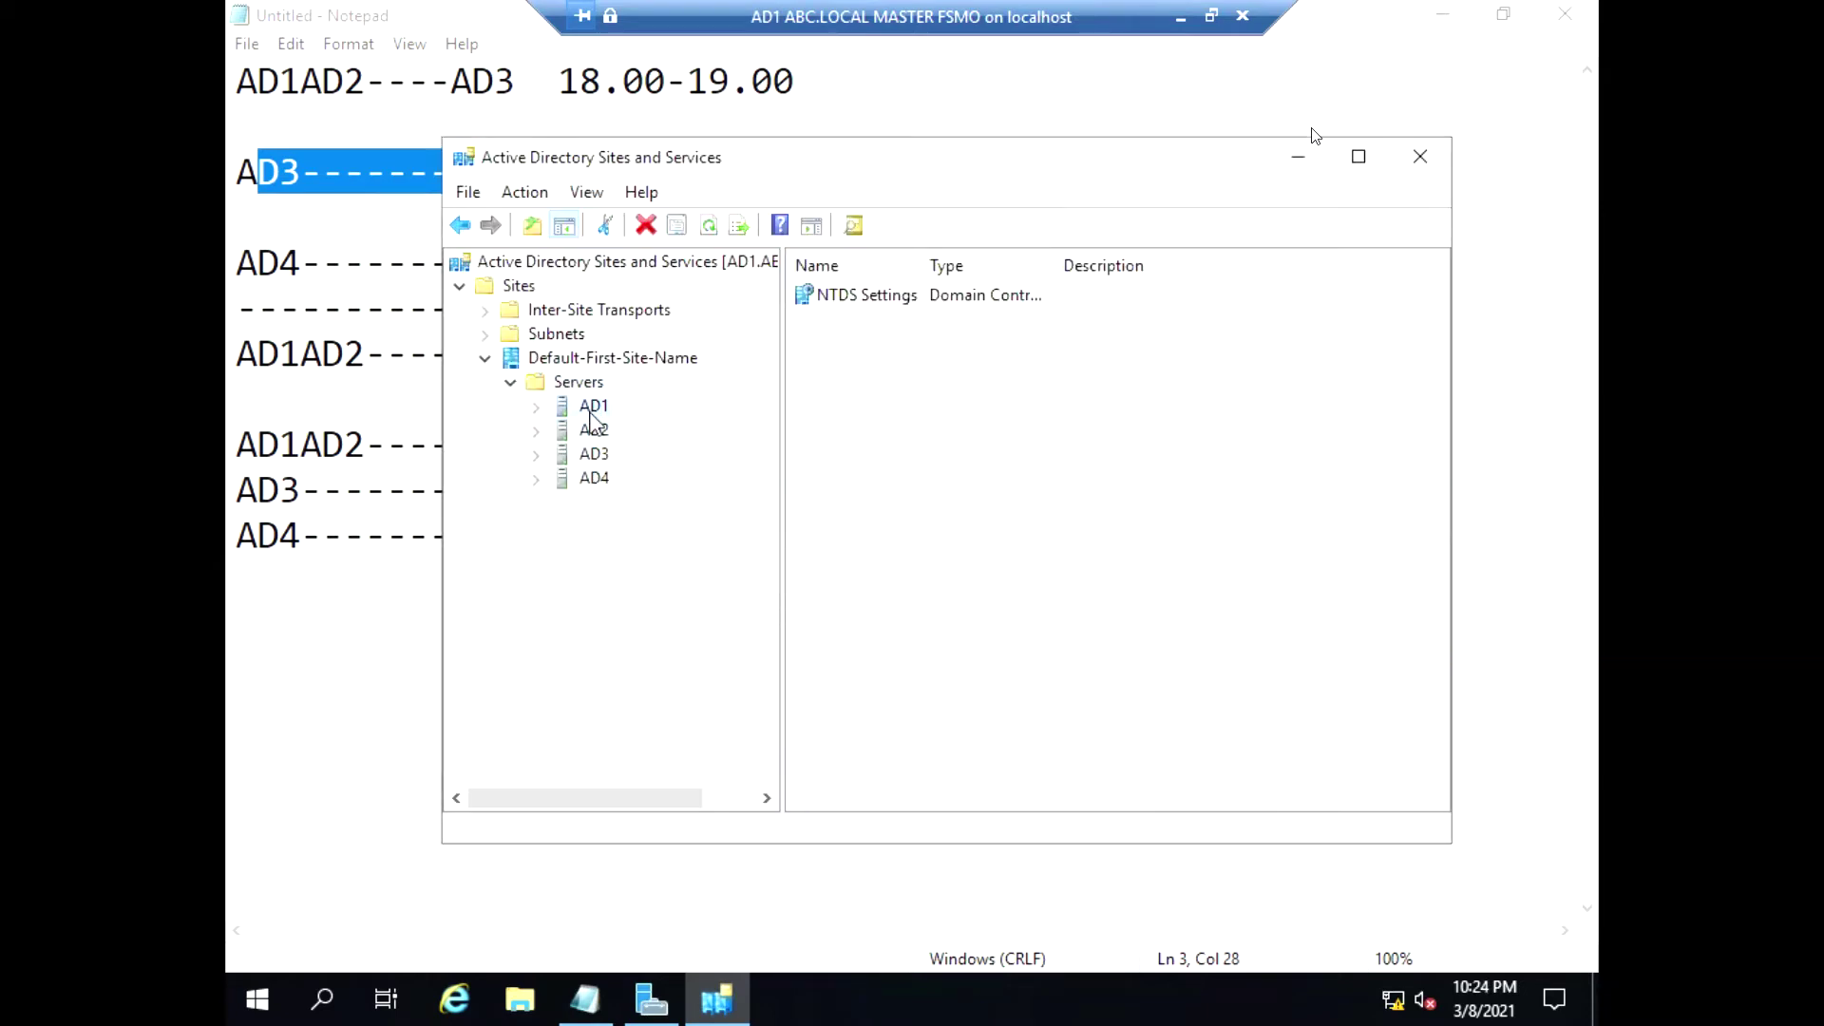
# Create site AD1AD2 attached to DEFAULTIPSITELINK
pyautogui.rightClick(502, 291)
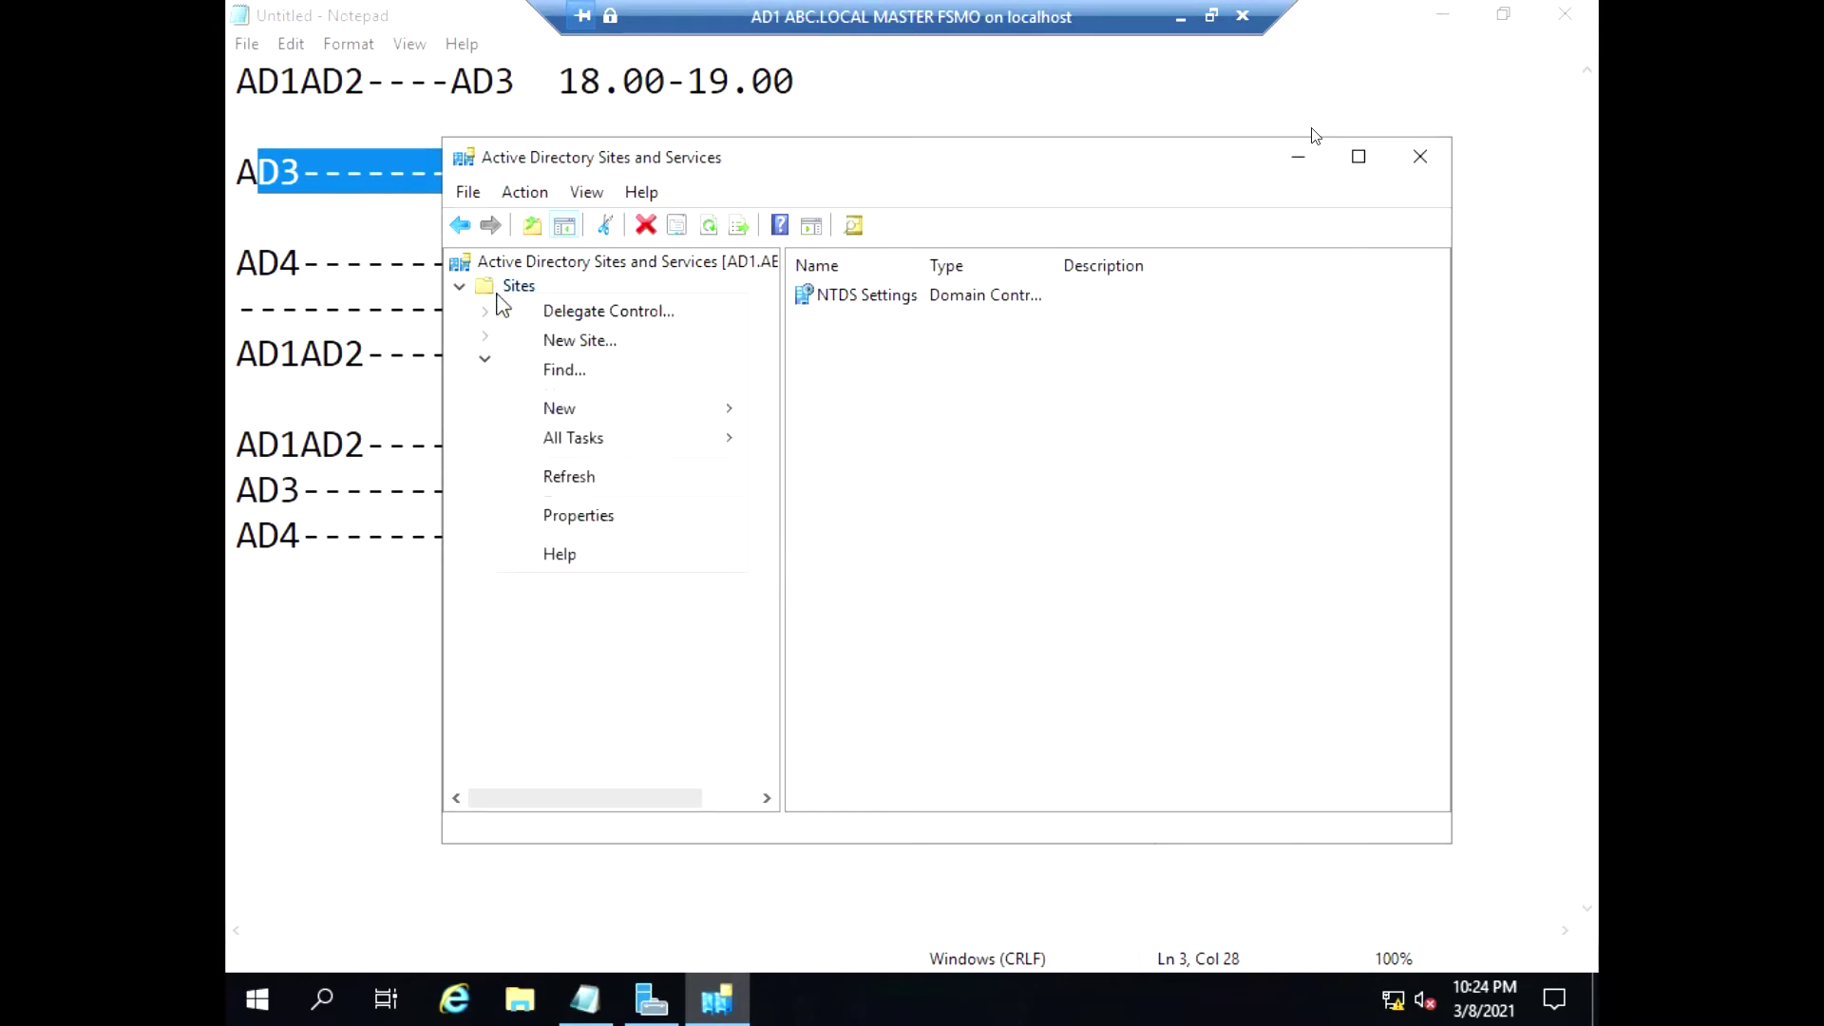
pyautogui.click(566, 342)
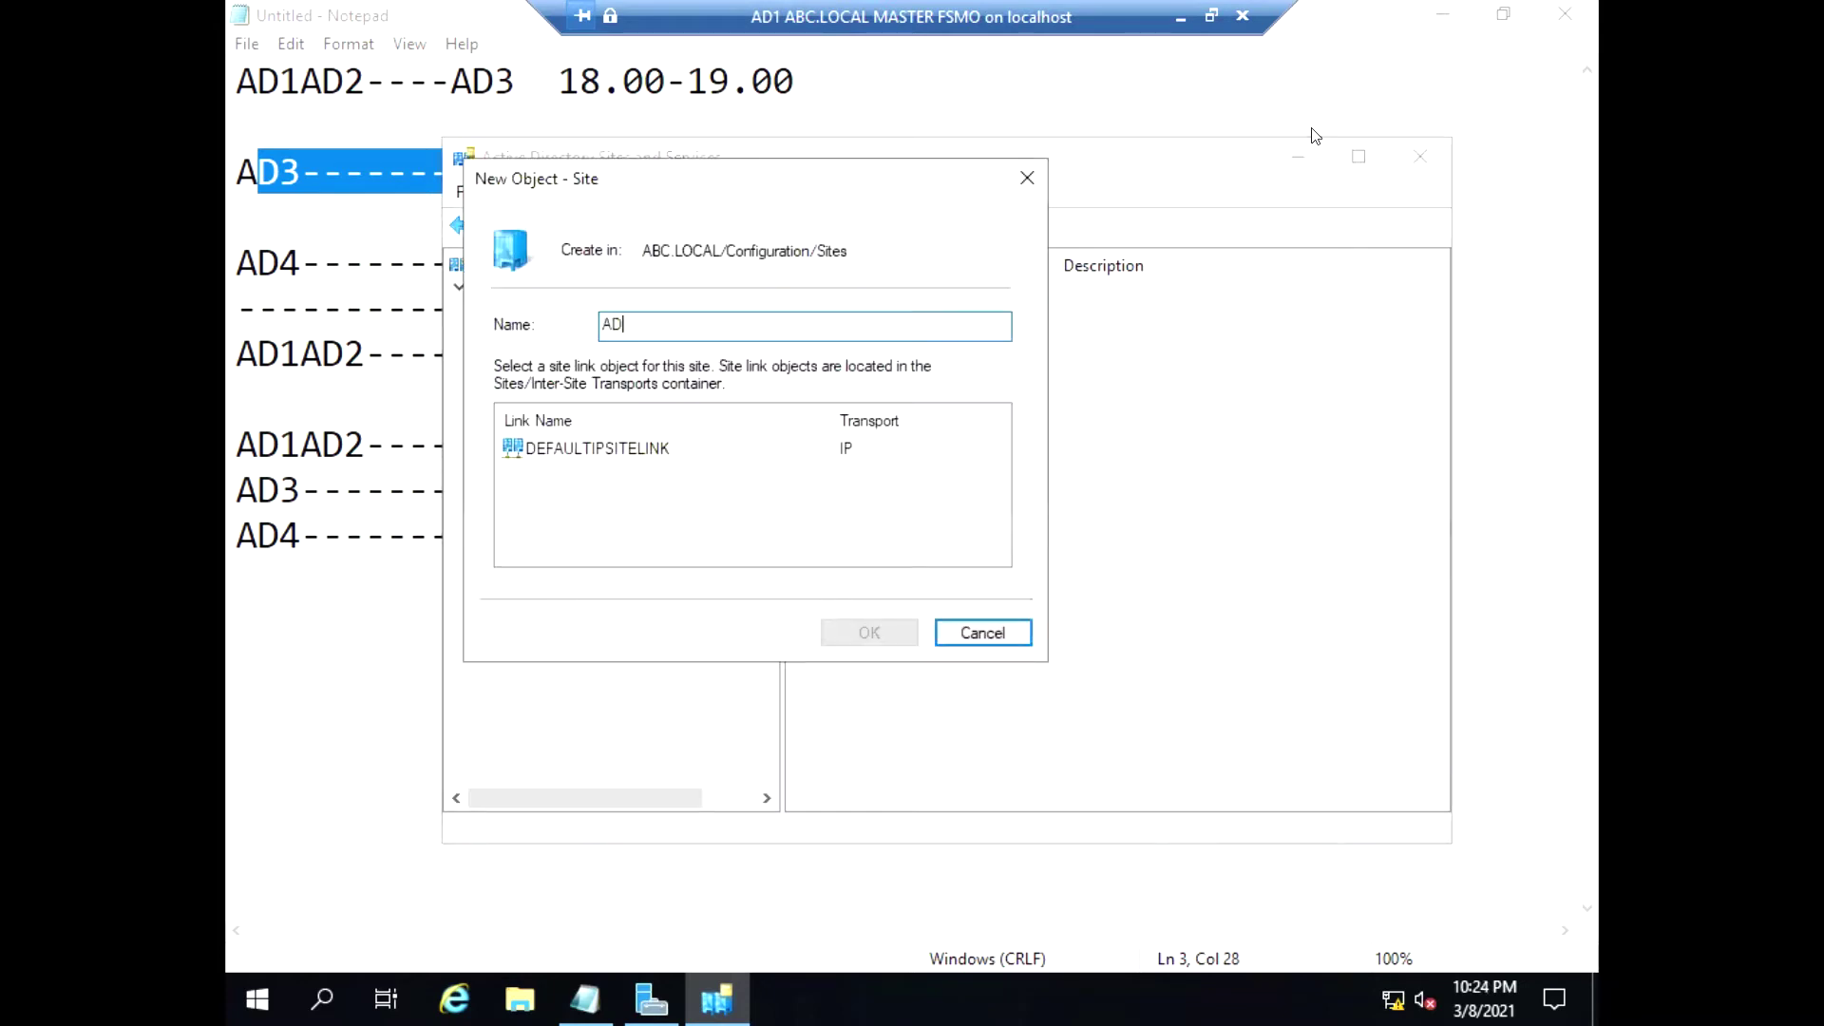
pyautogui.click(550, 450)
pyautogui.click(865, 631)
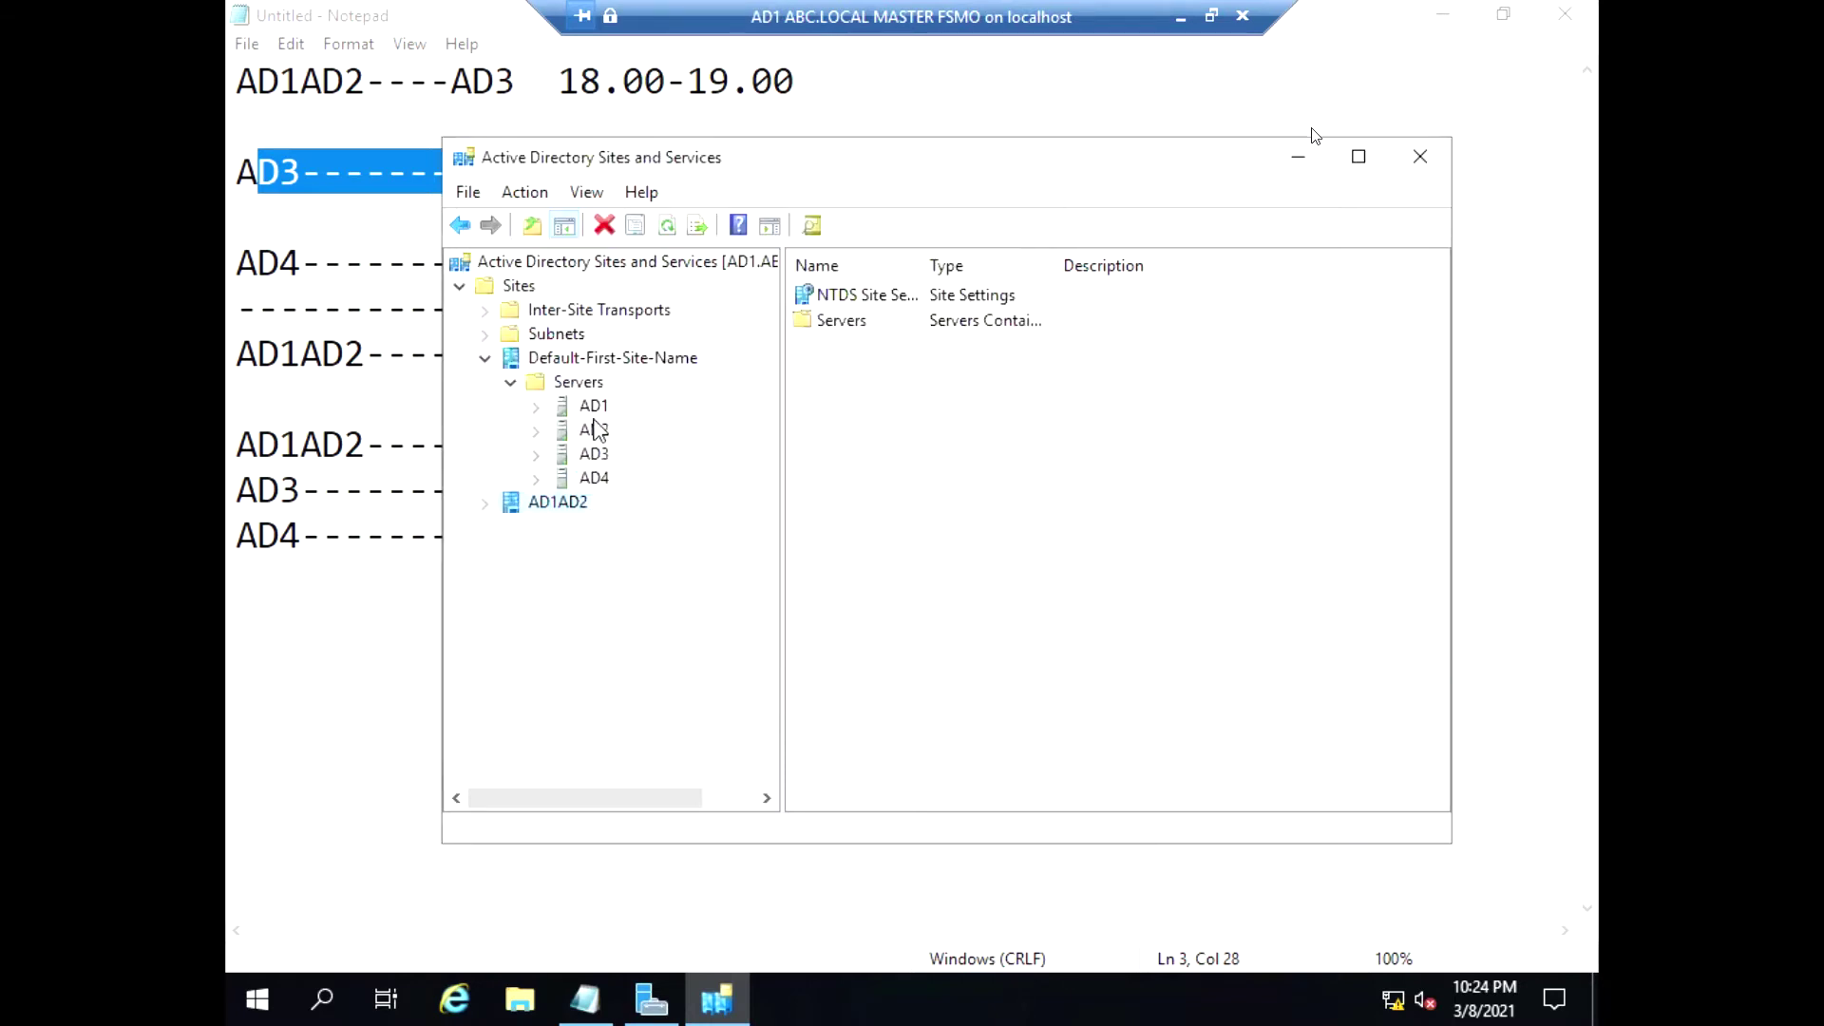
# Move server AD1 into site AD1AD2
pyautogui.rightClick(595, 410)
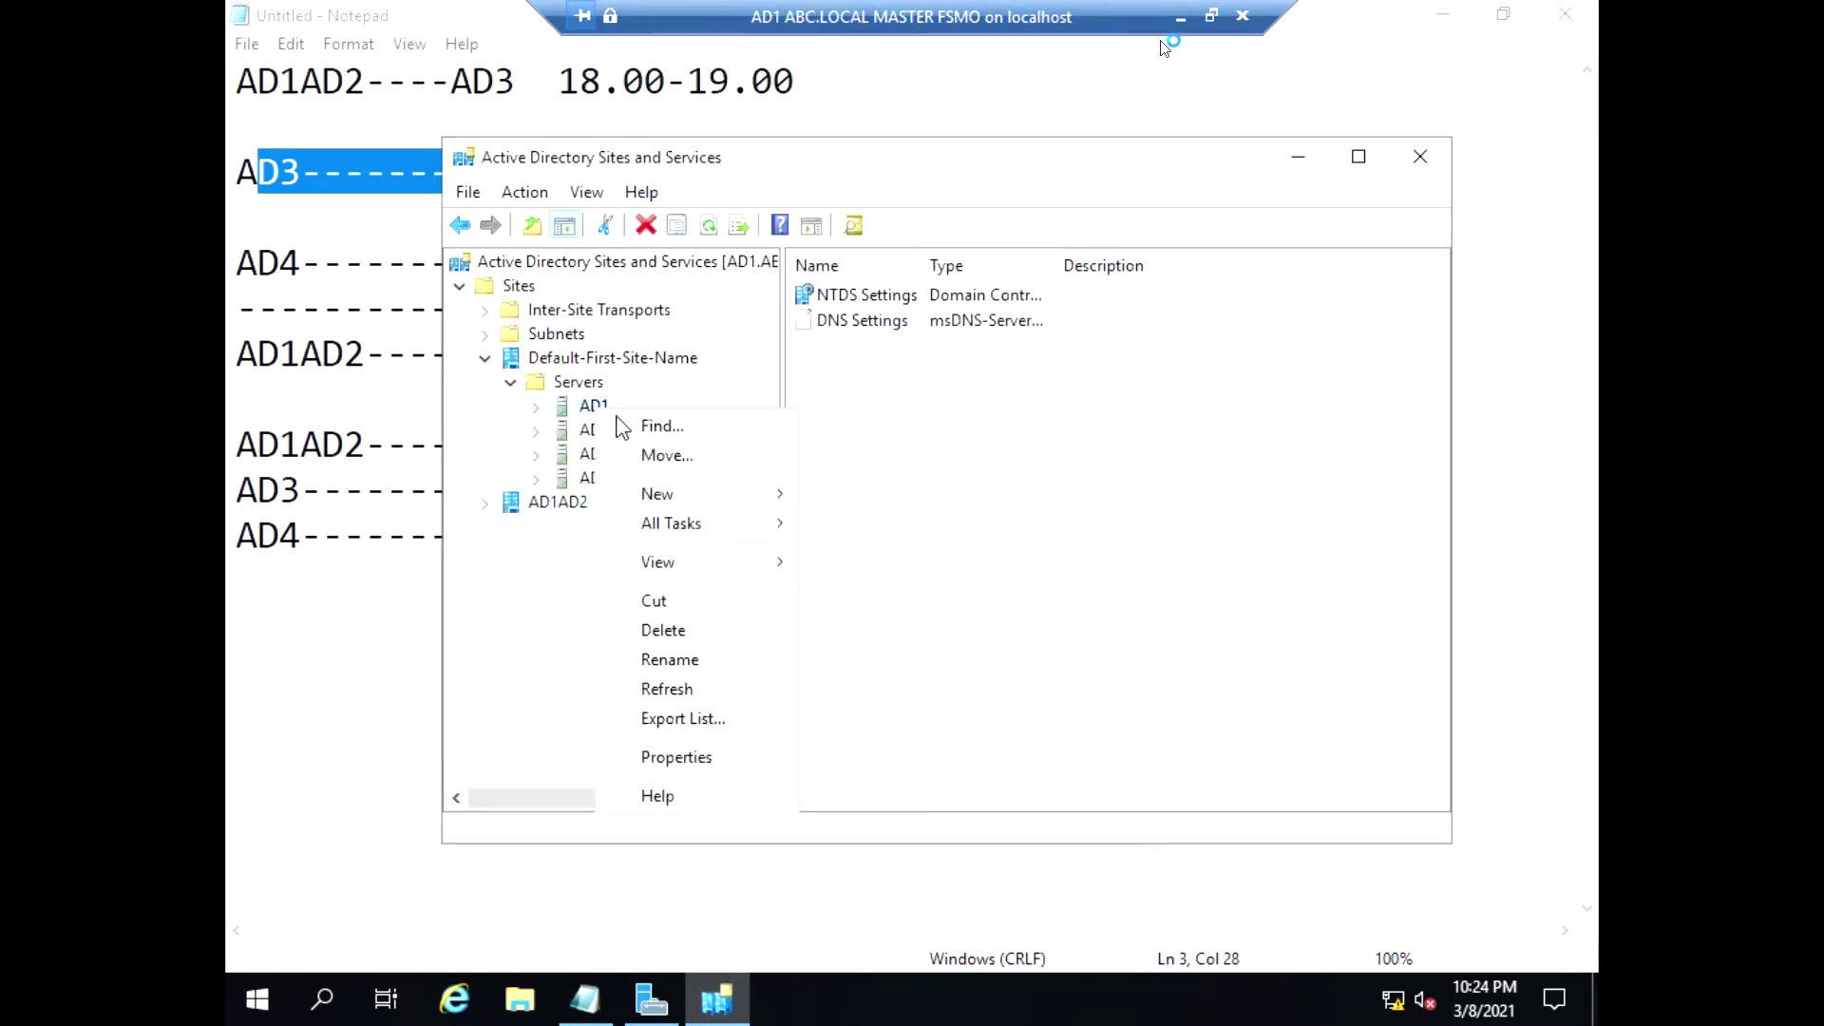
pyautogui.click(675, 454)
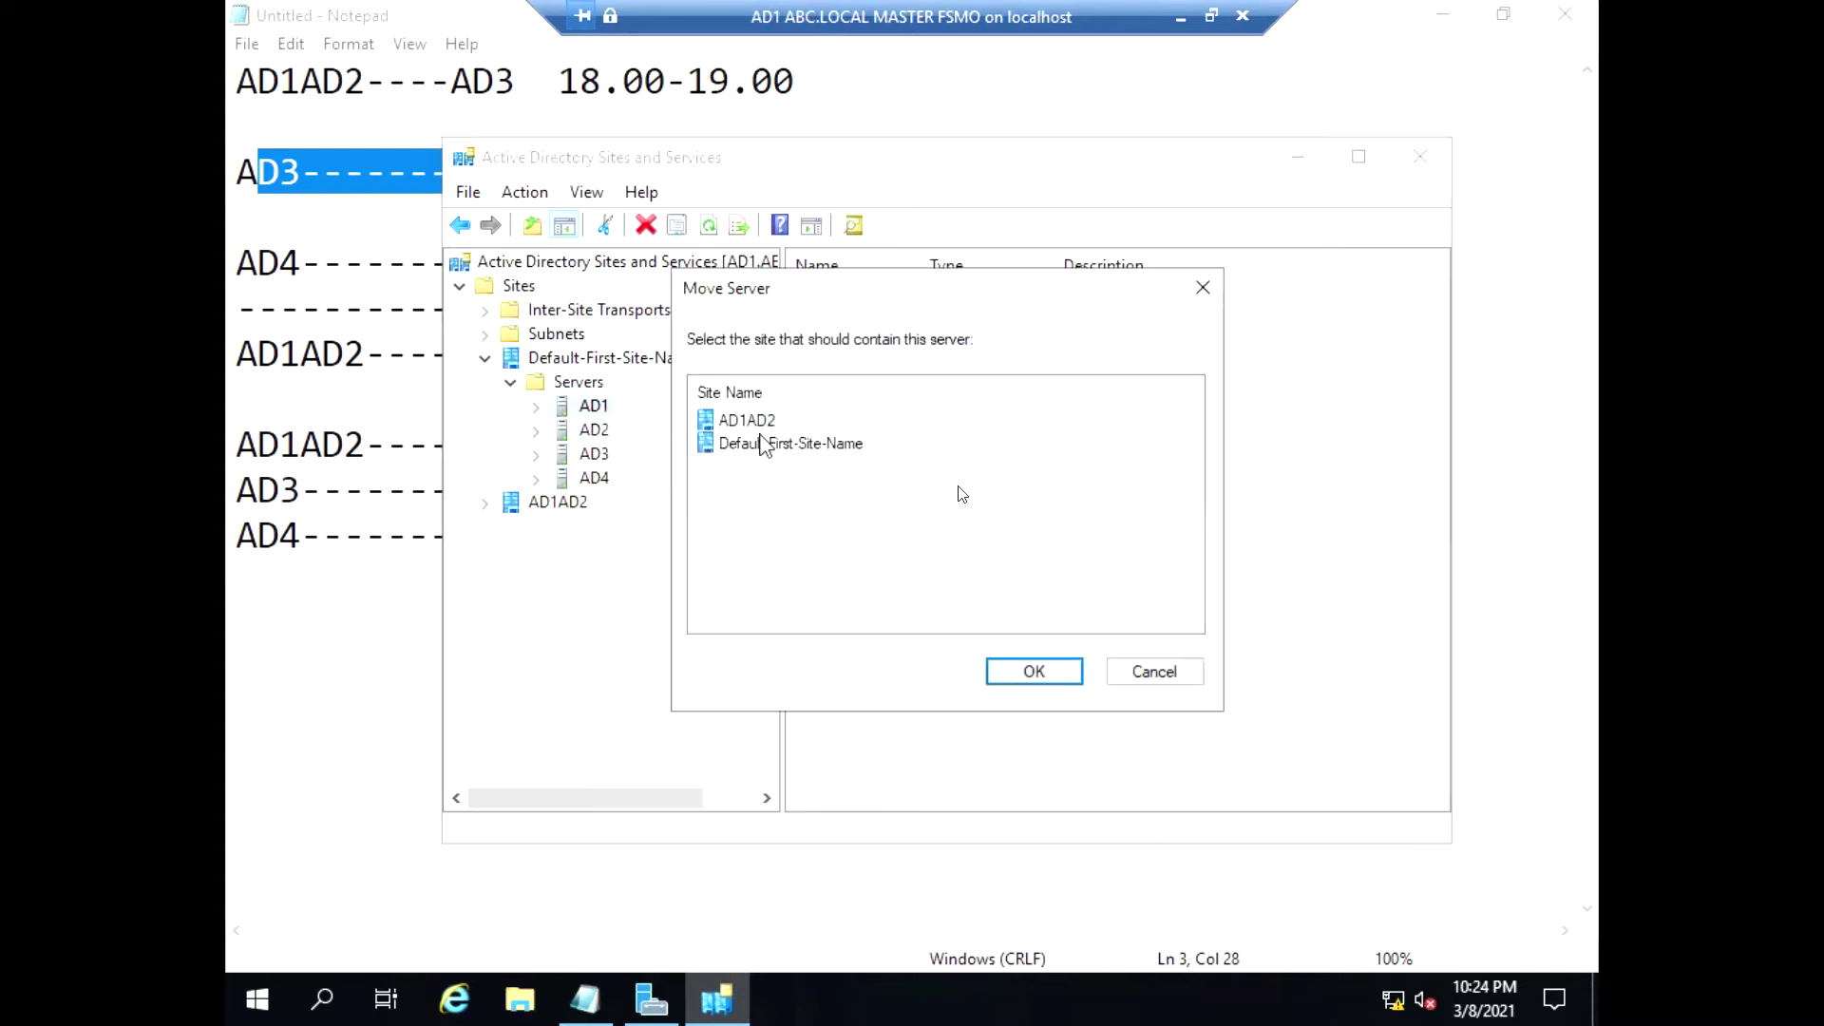
pyautogui.click(765, 444)
pyautogui.click(758, 421)
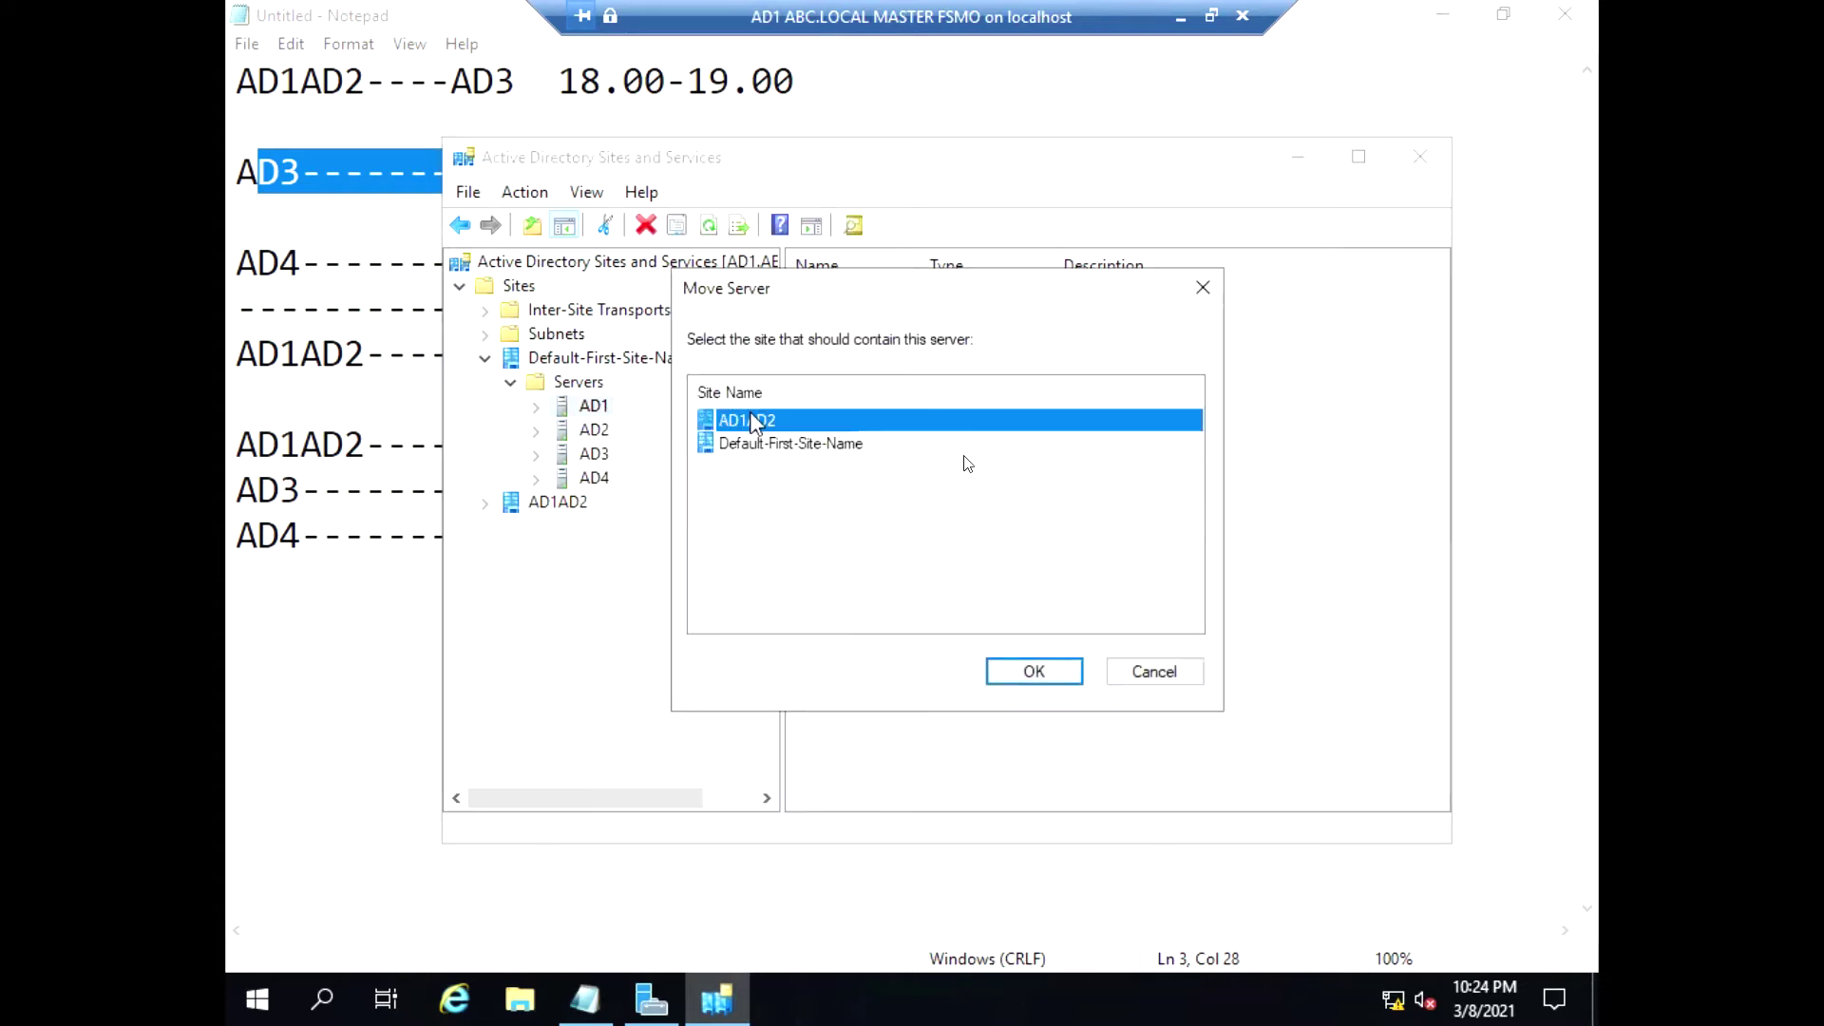
pyautogui.click(1010, 675)
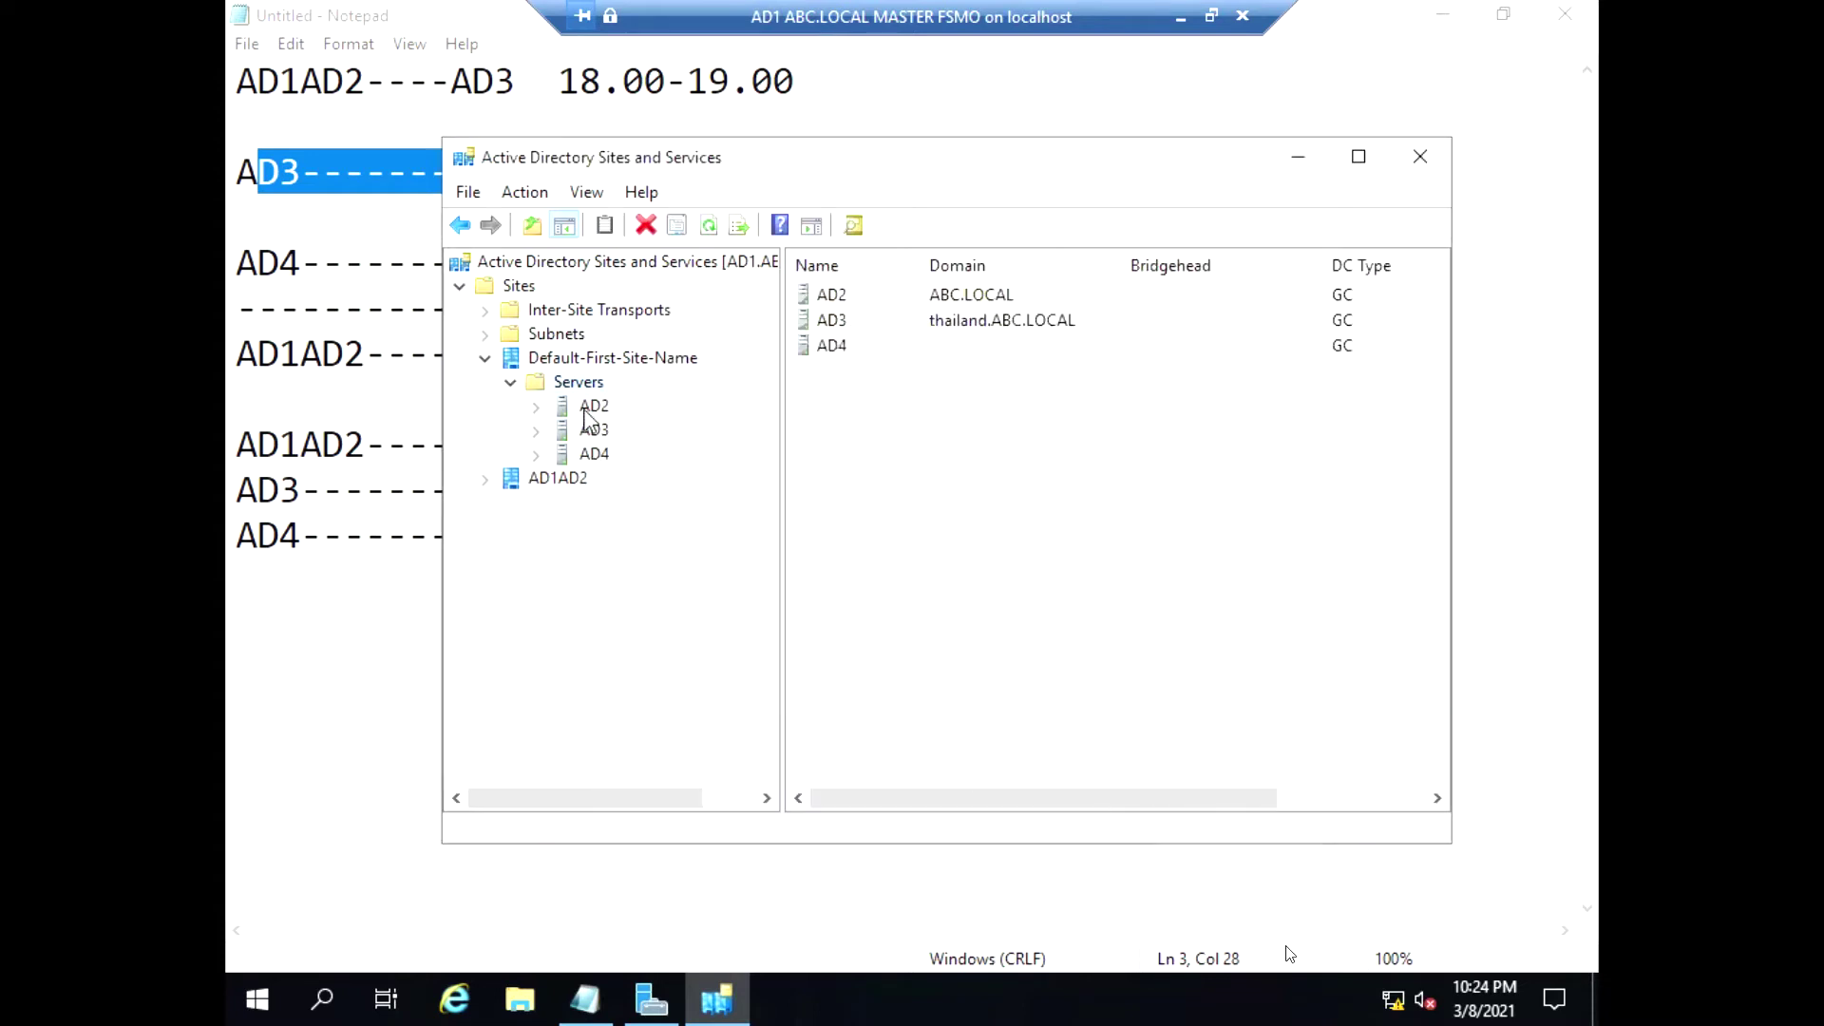
# Move server AD2 into AD1AD2 and confirm both servers are listed there
pyautogui.rightClick(586, 408)
pyautogui.click(656, 456)
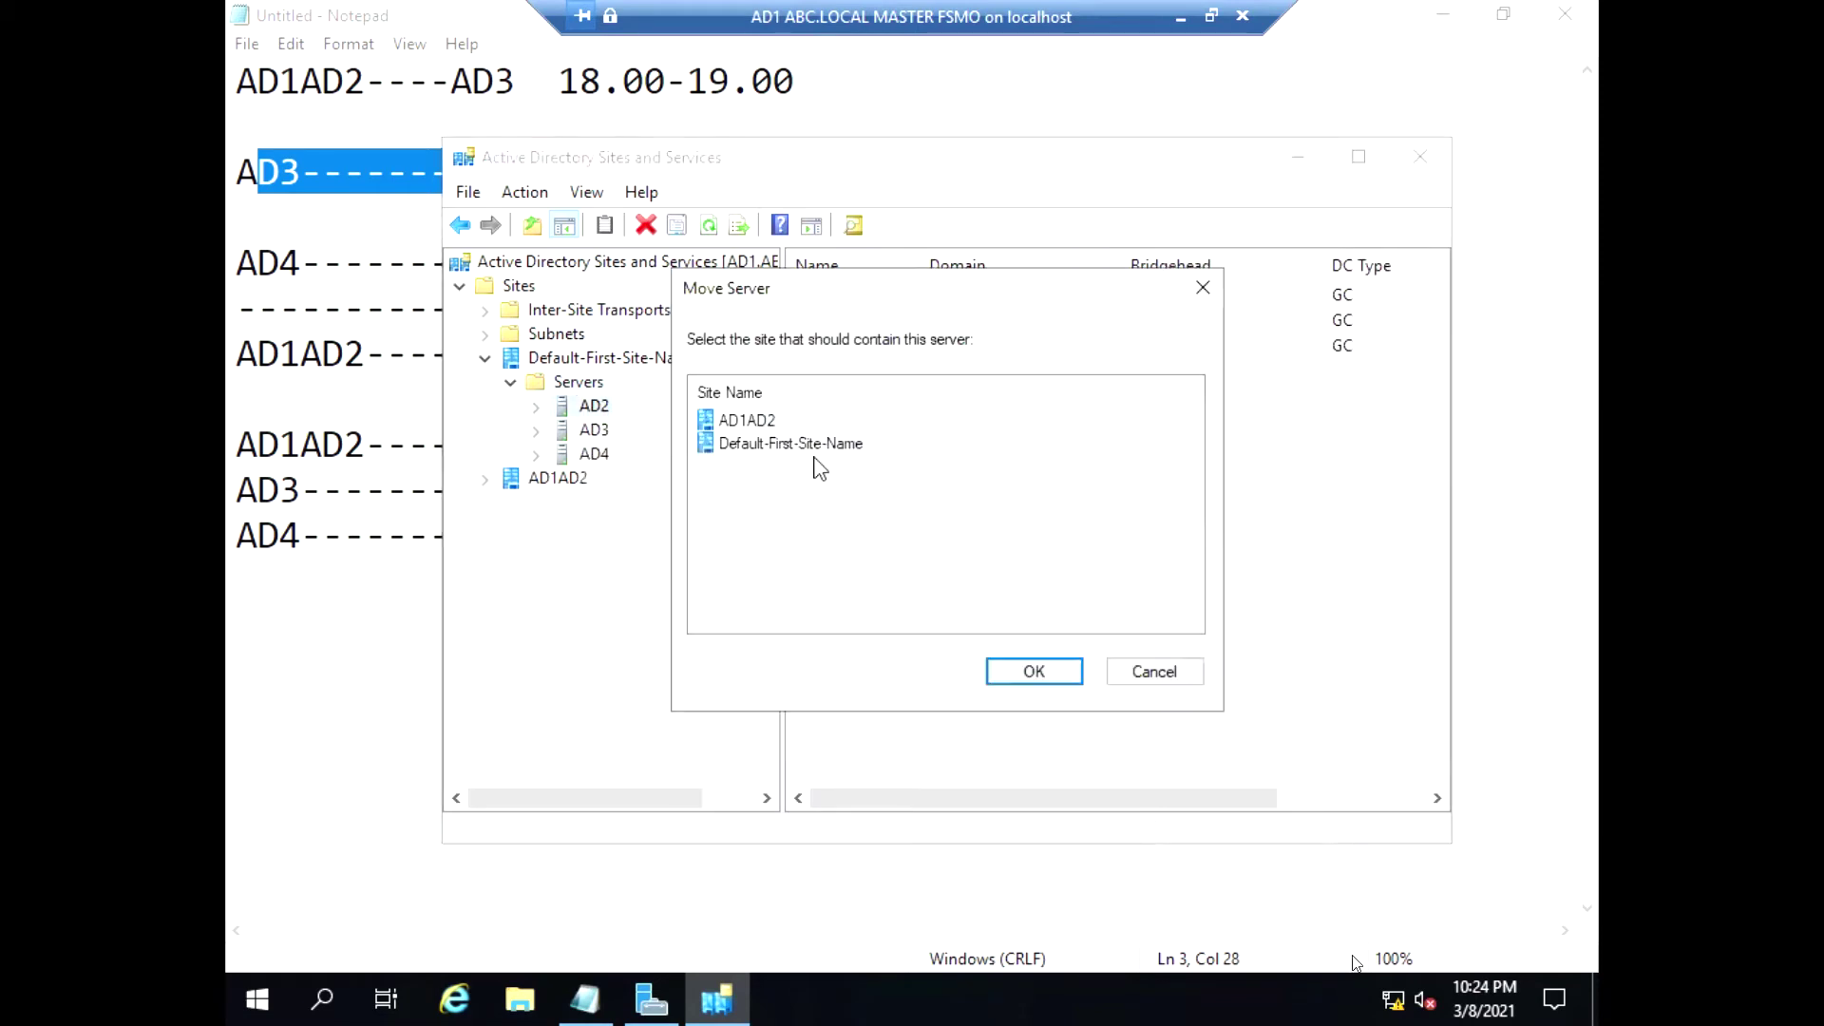
pyautogui.click(781, 428)
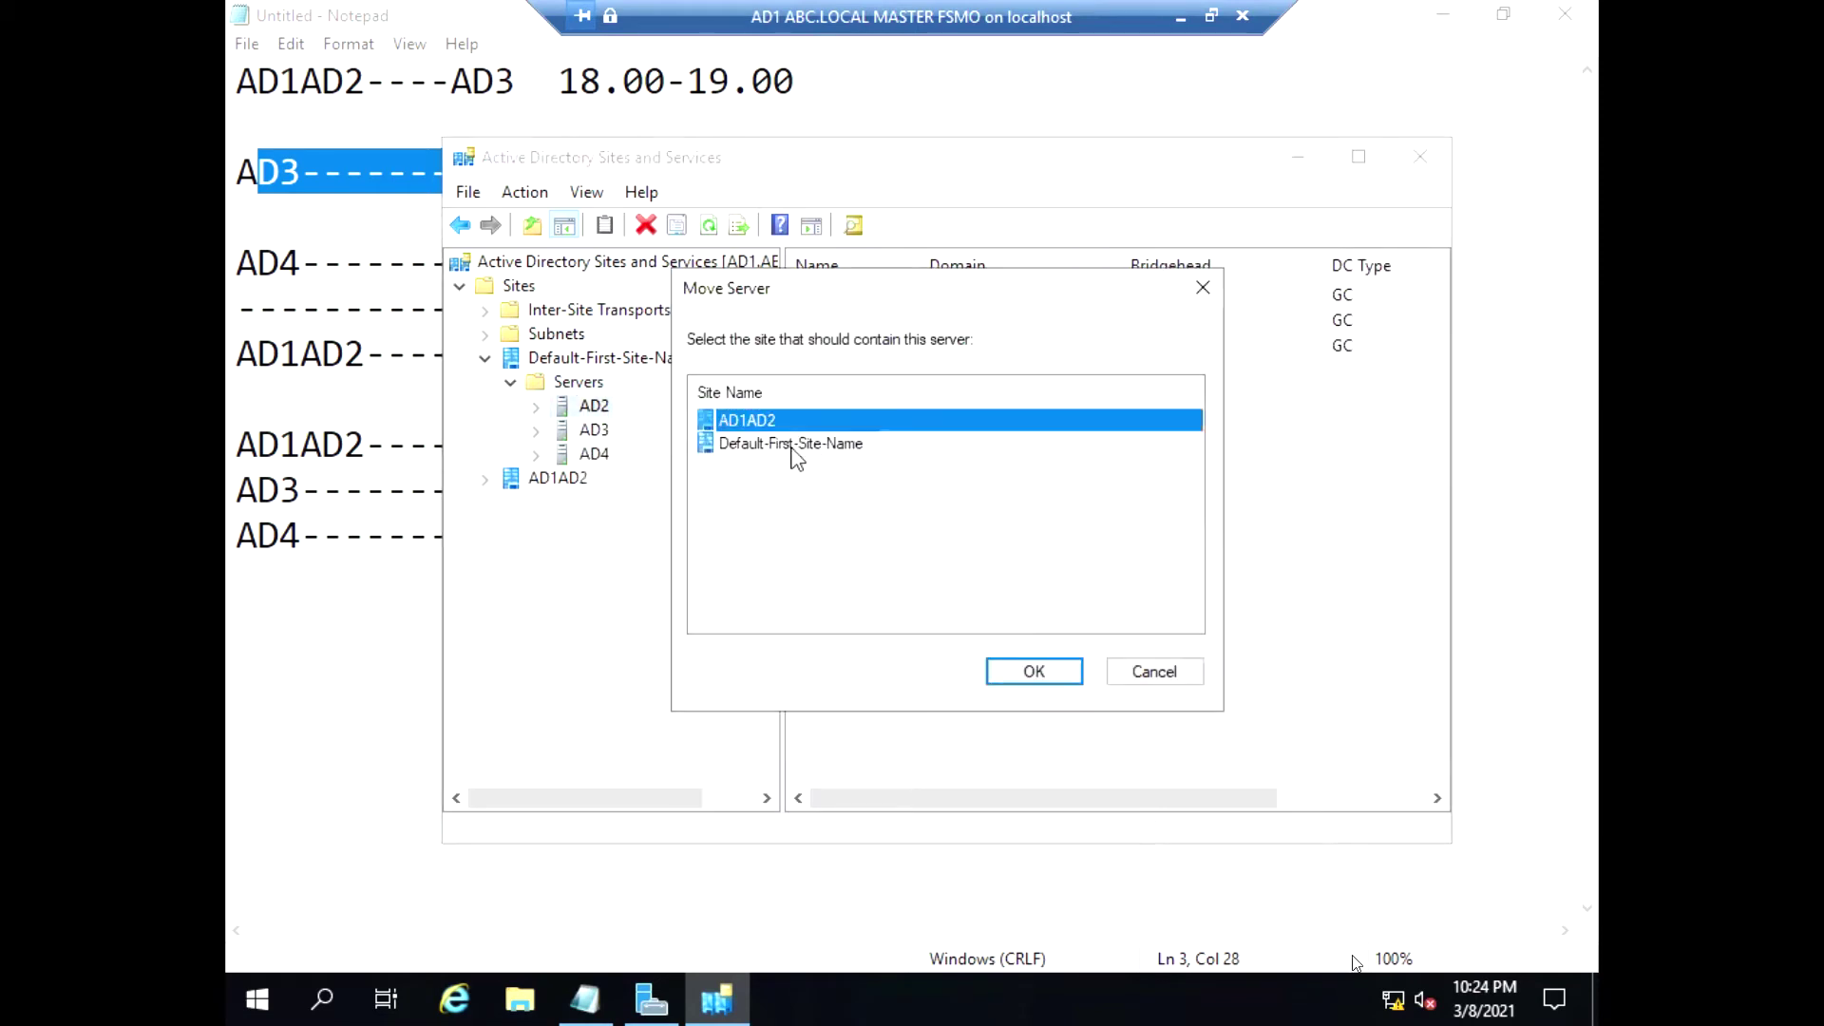
pyautogui.click(1026, 670)
pyautogui.click(486, 456)
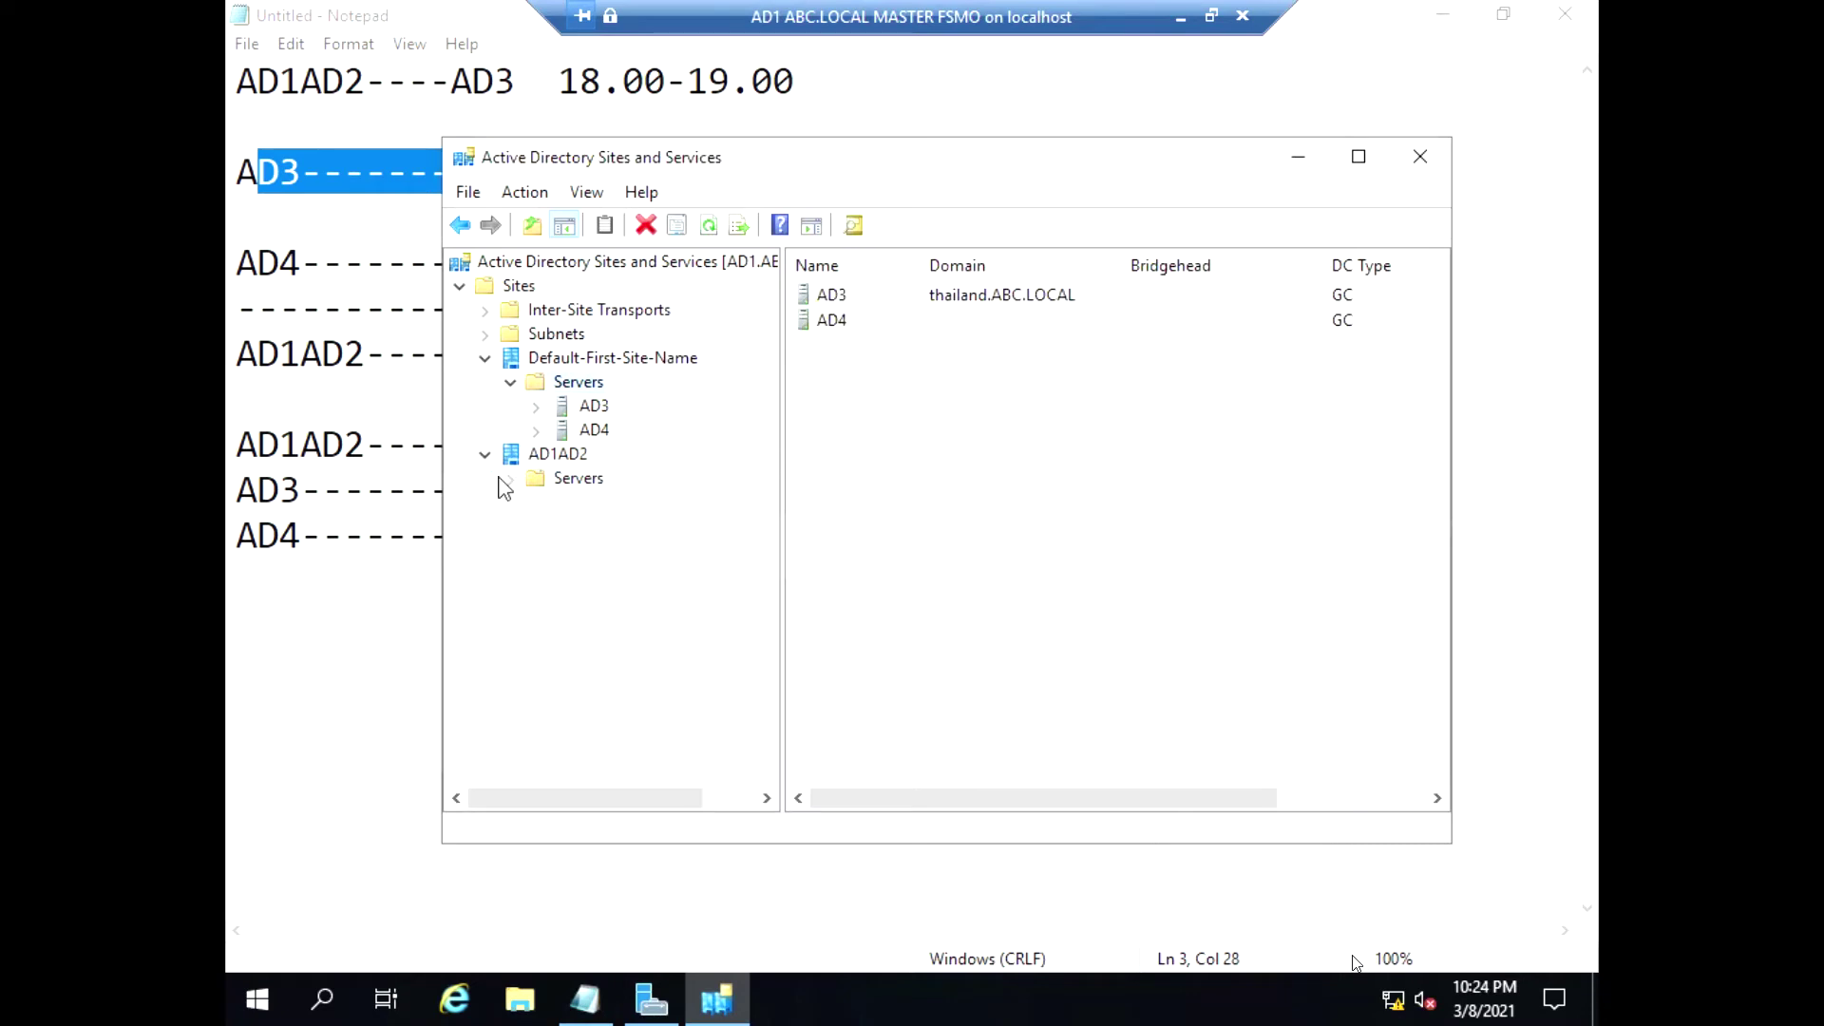
pyautogui.click(509, 479)
pyautogui.click(555, 456)
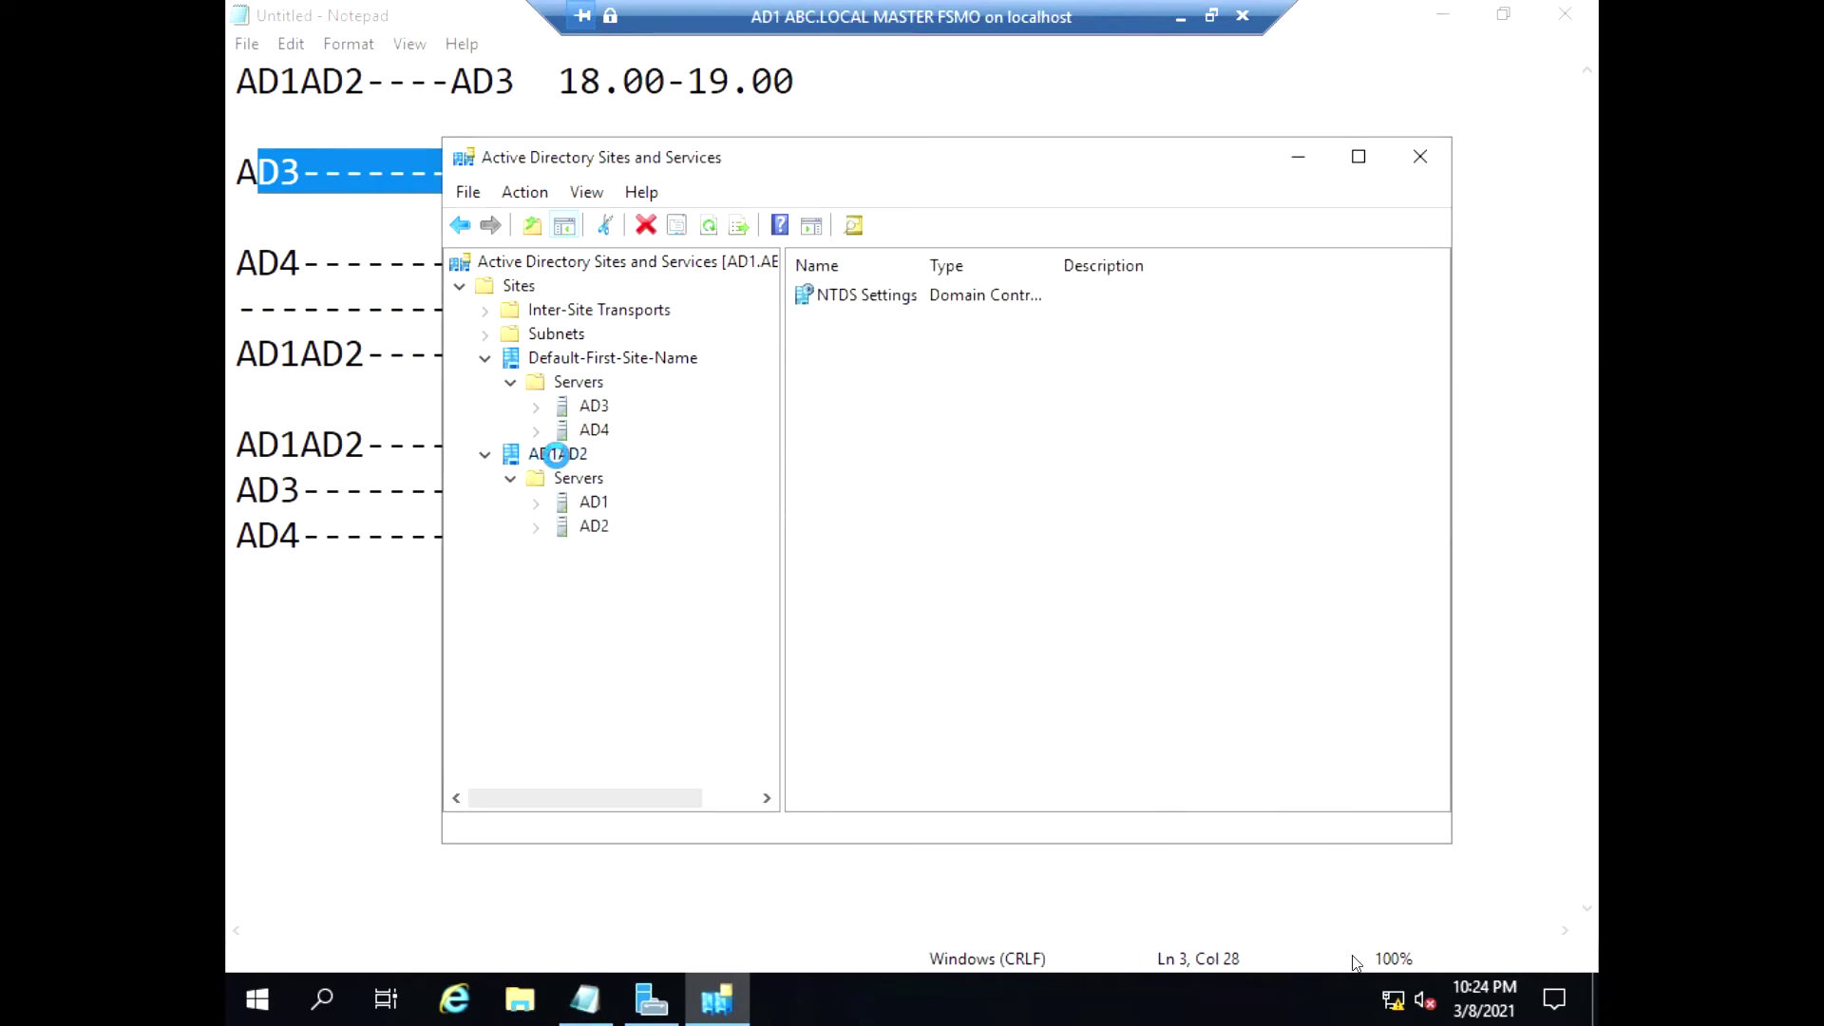
# Create site AD3 attached to DEFAULTIPSITELINK
pyautogui.rightClick(489, 289)
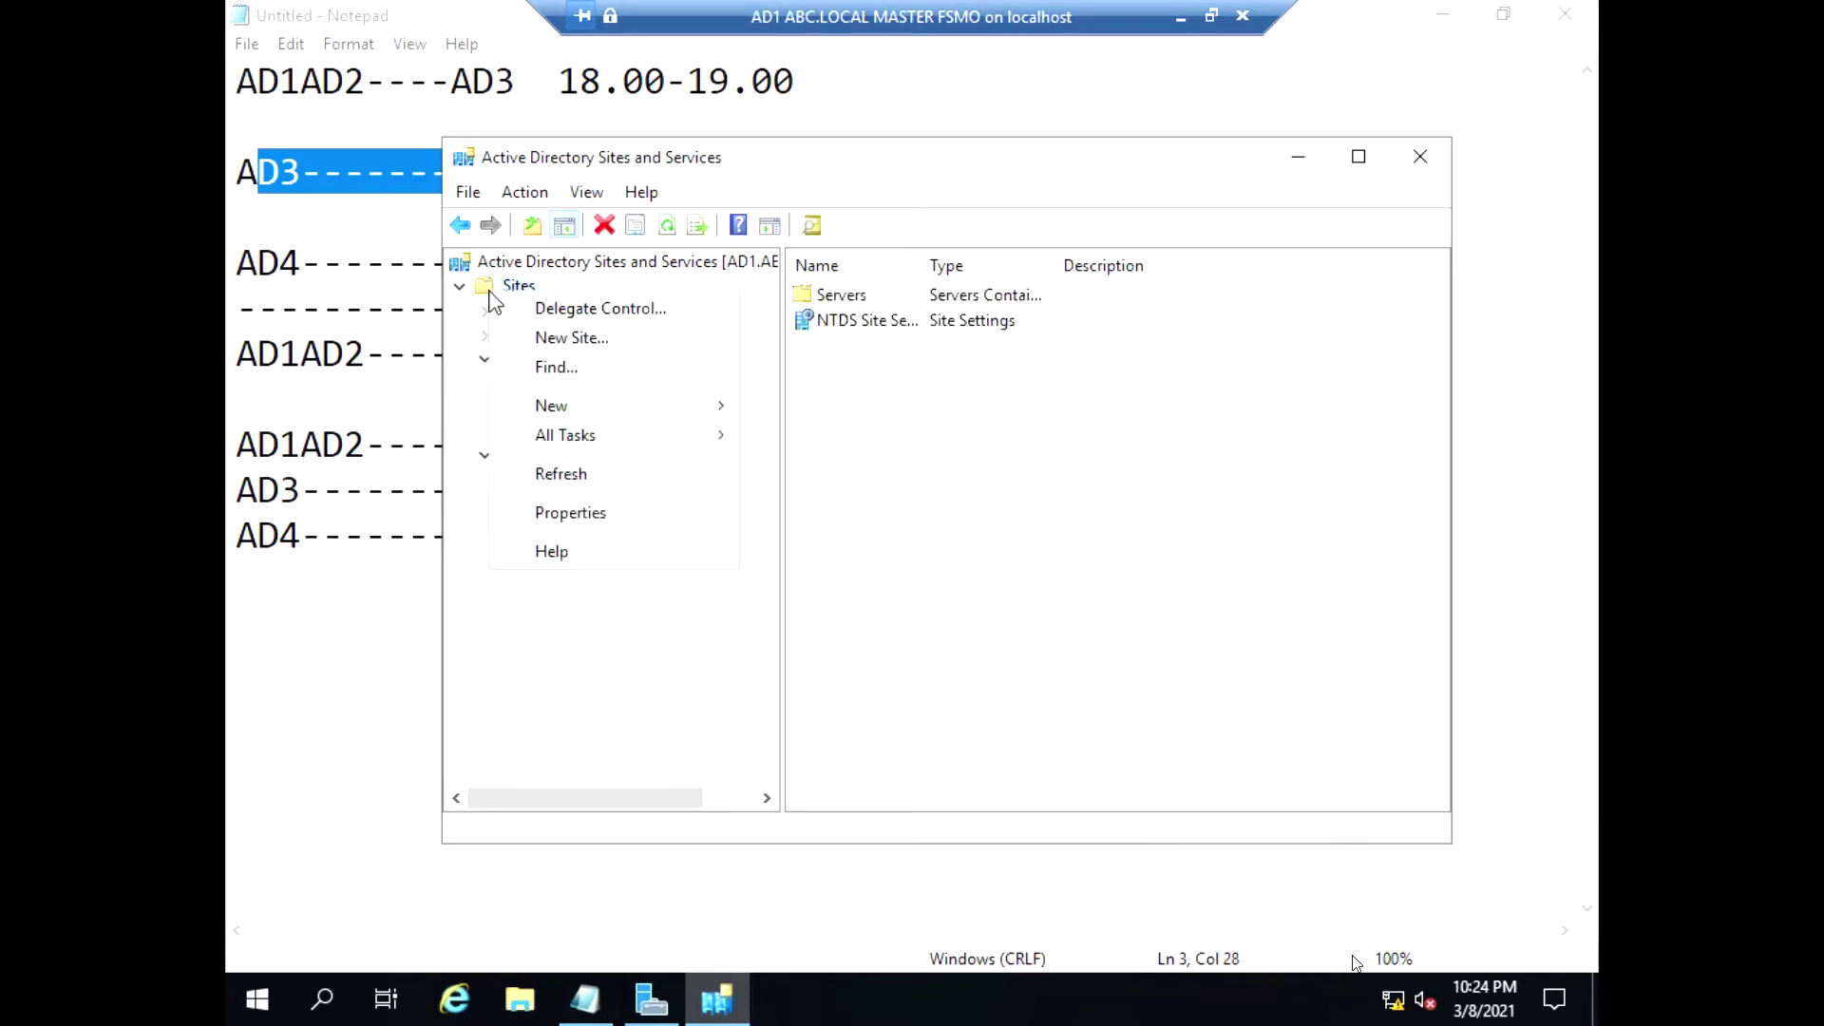
pyautogui.click(532, 337)
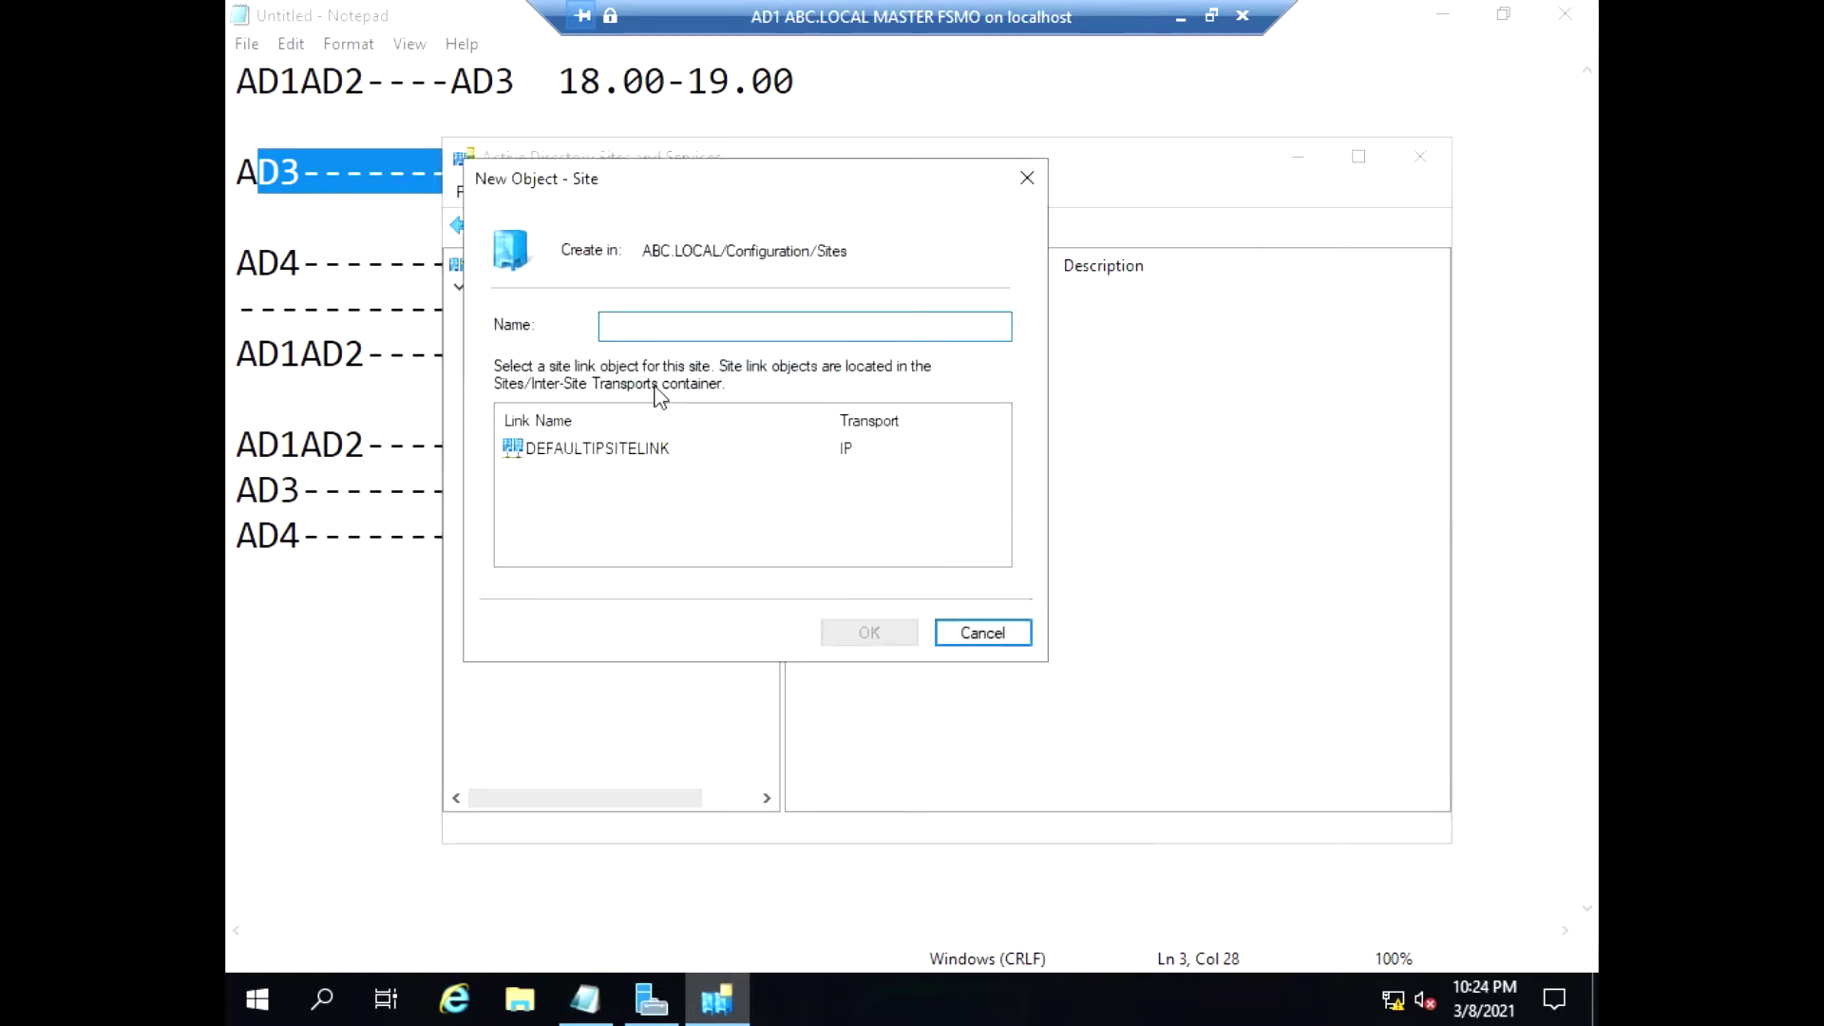
pyautogui.write('AD3')
pyautogui.click(618, 451)
pyautogui.click(842, 631)
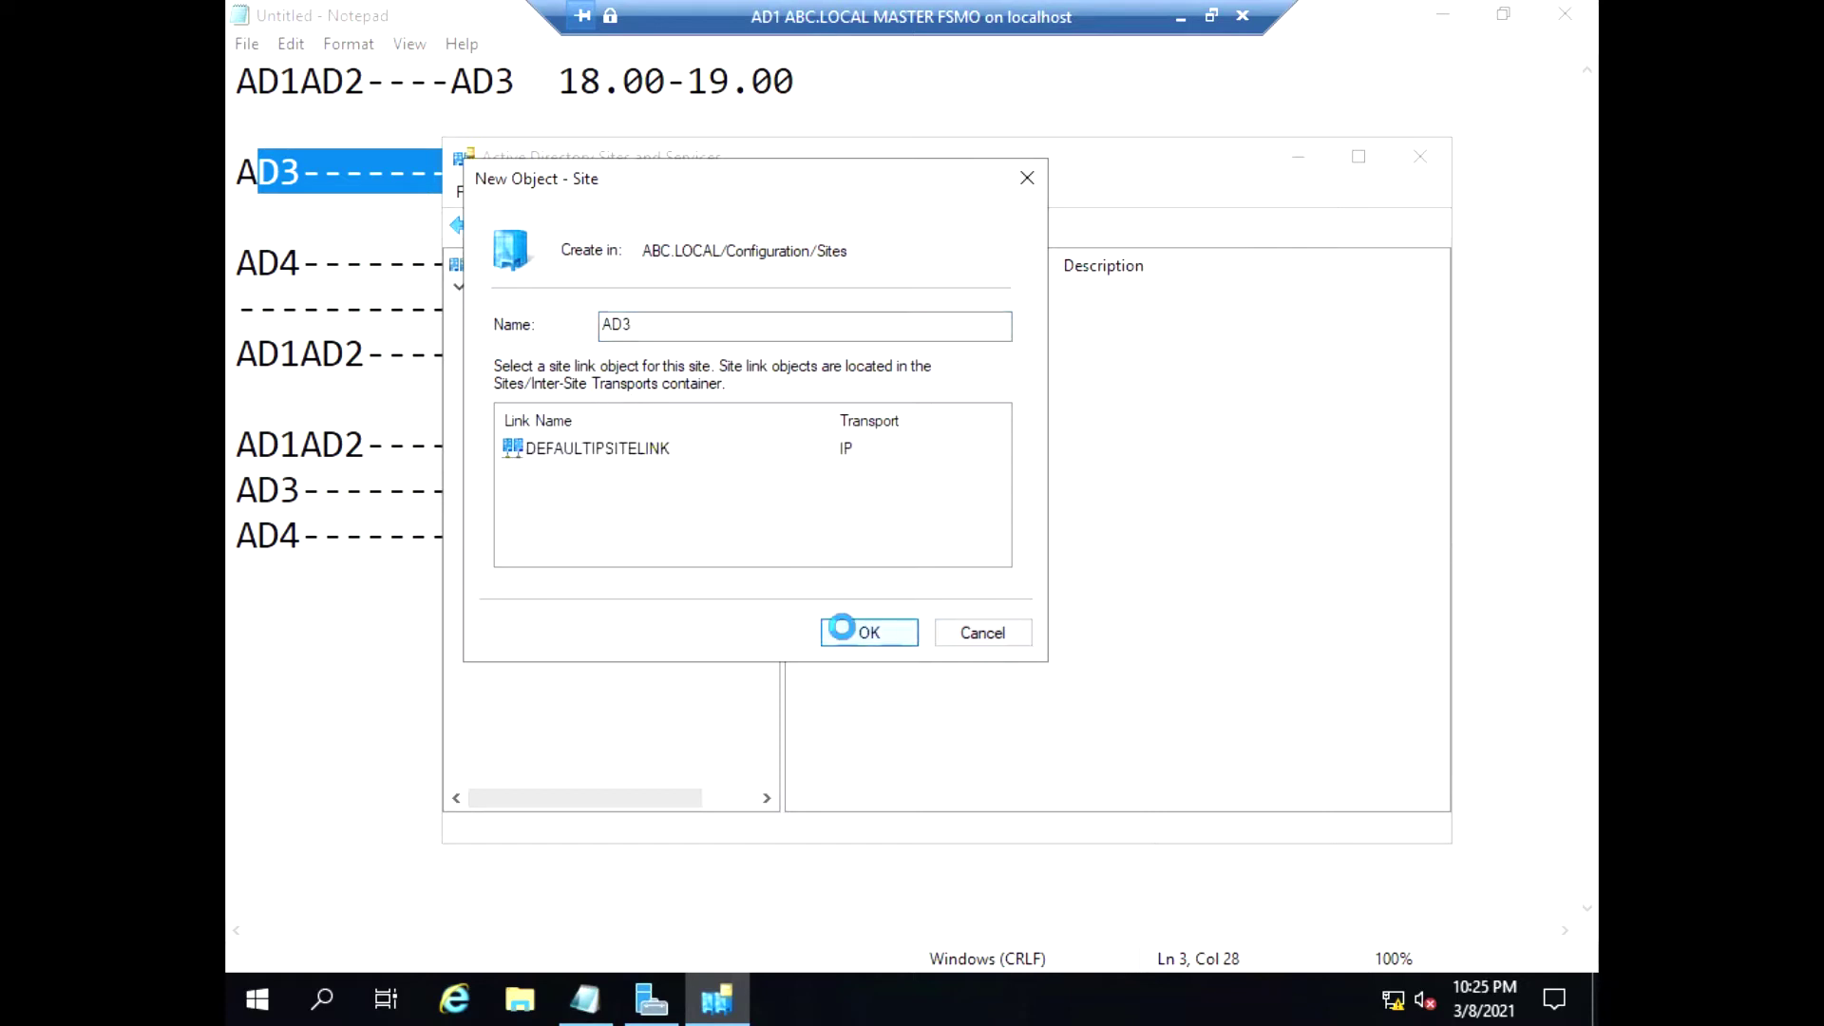
# Move server AD3 into site AD3 and check it appears under AD3's servers
pyautogui.rightClick(593, 406)
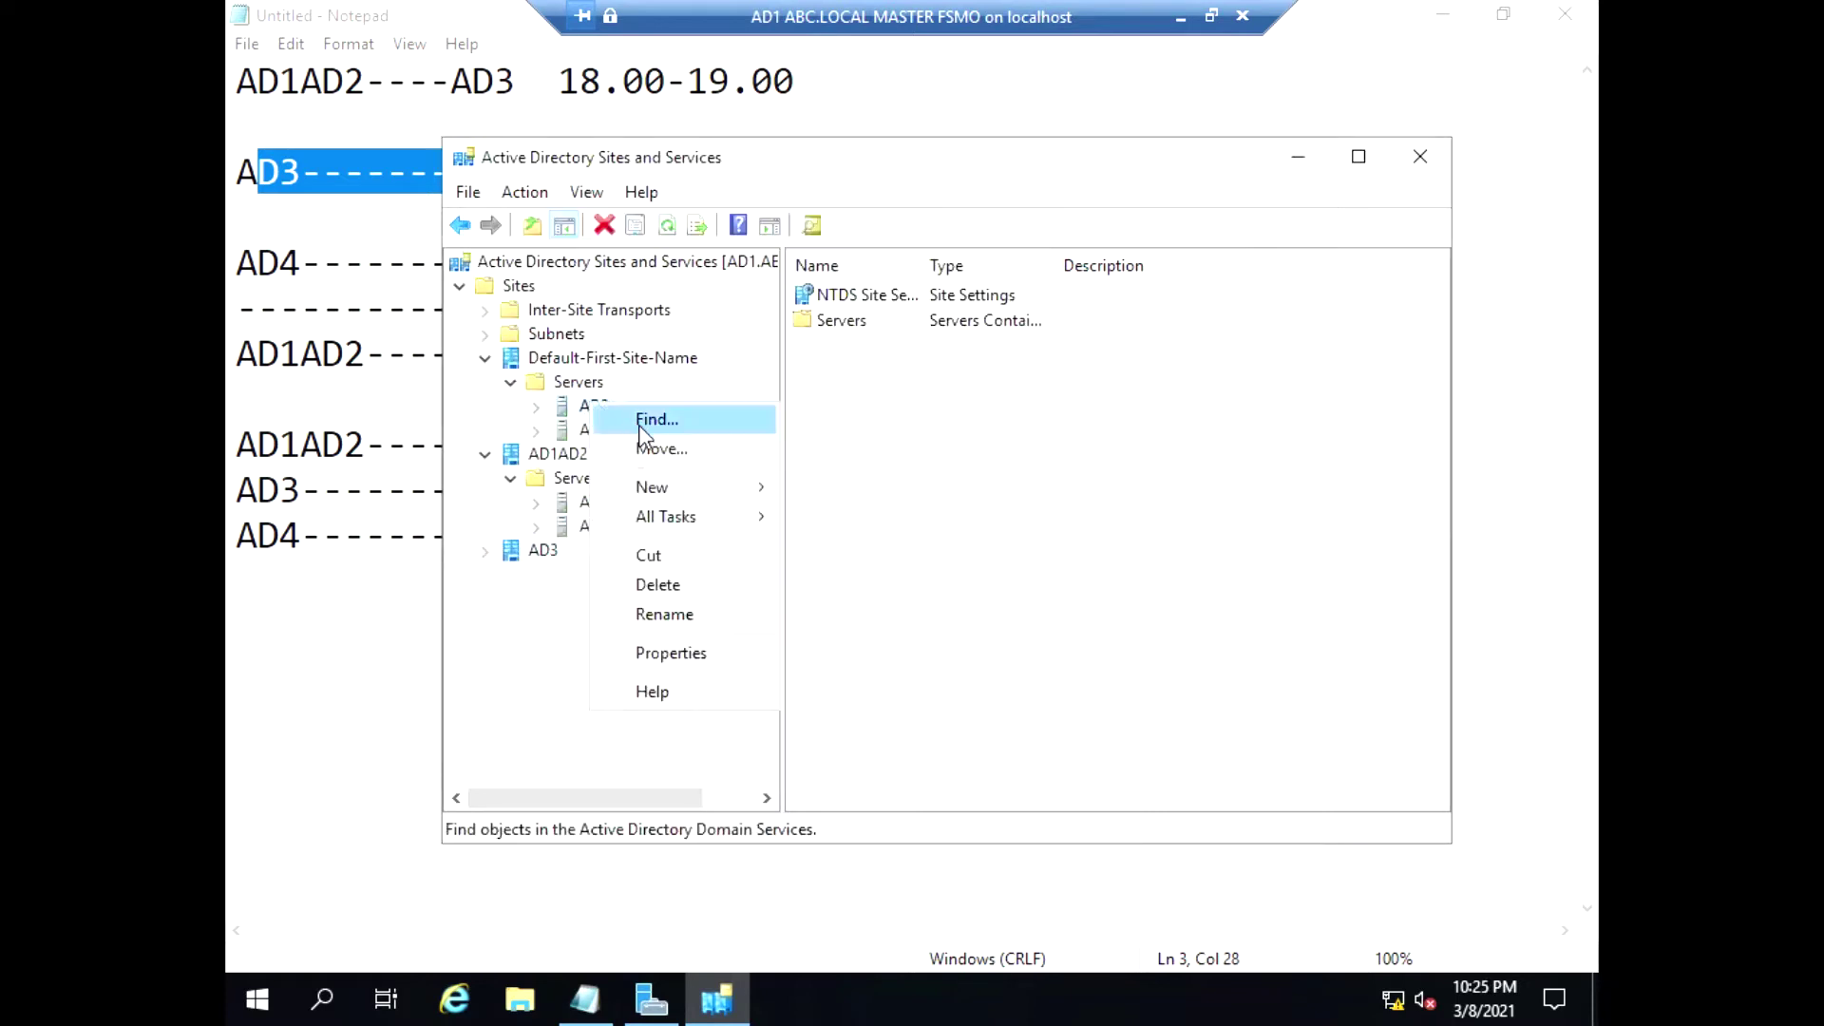
pyautogui.click(657, 449)
pyautogui.click(737, 443)
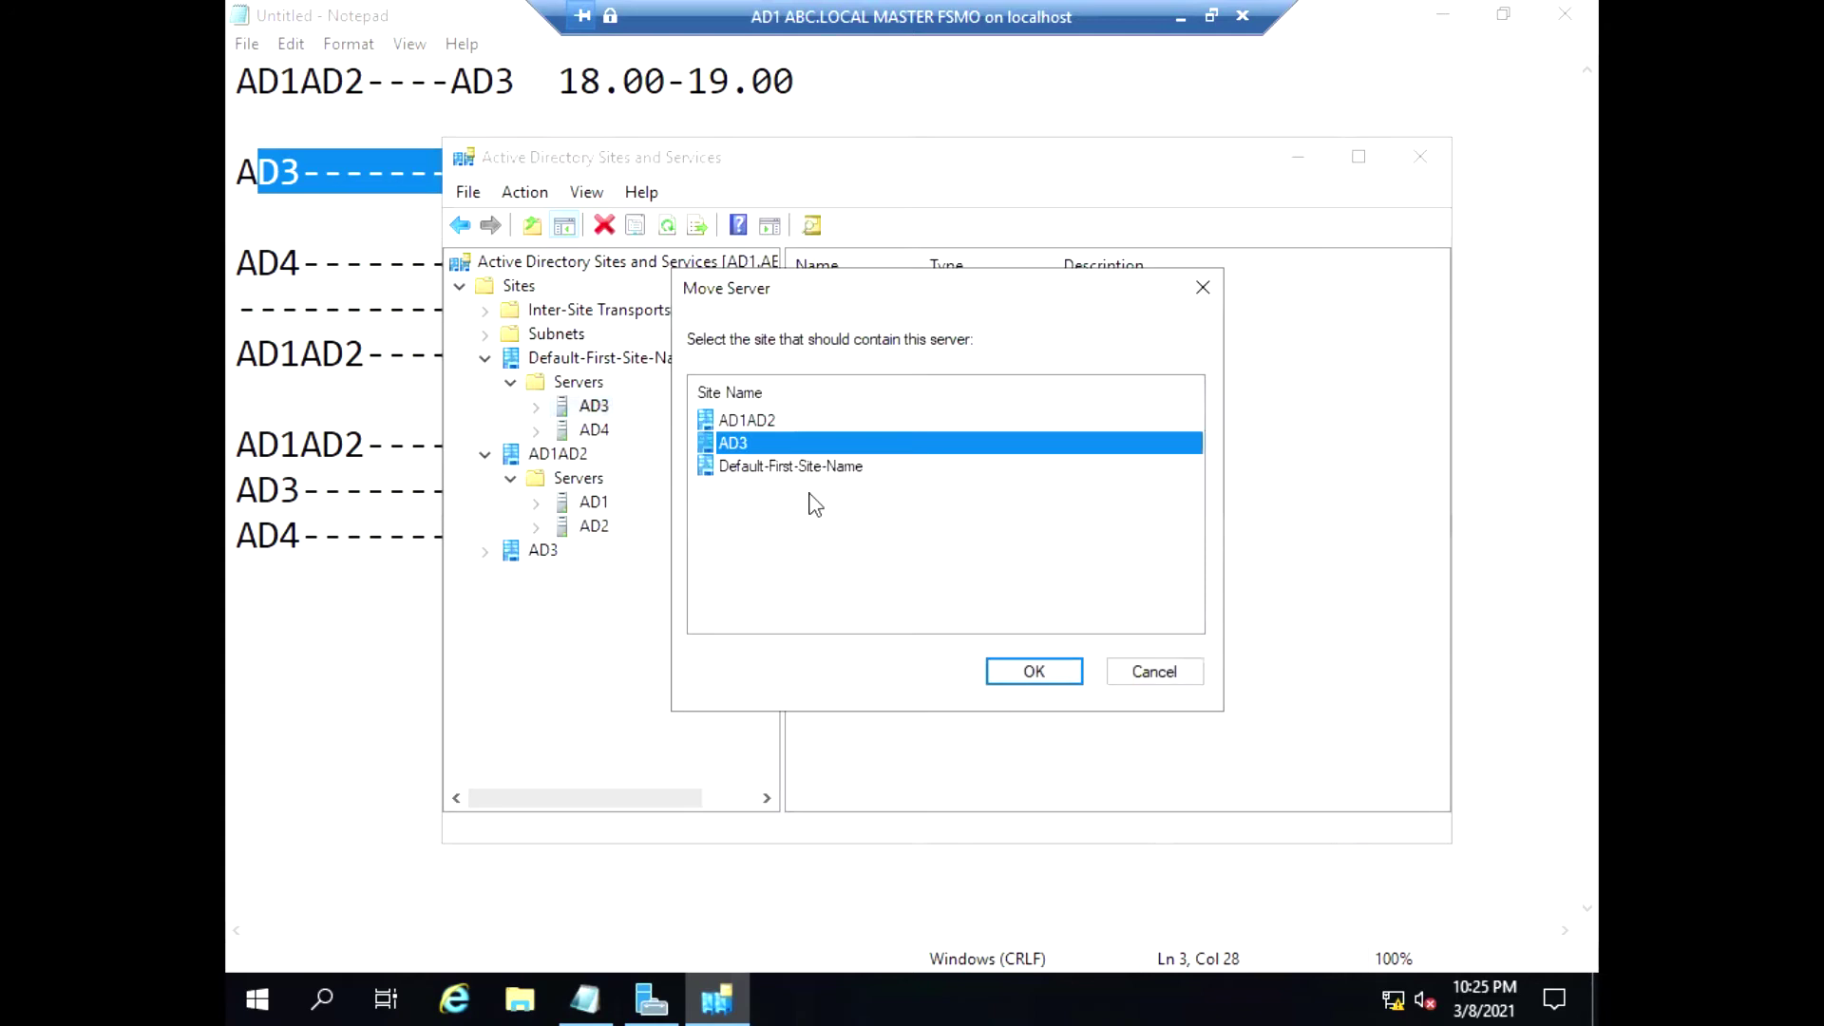
pyautogui.click(1010, 680)
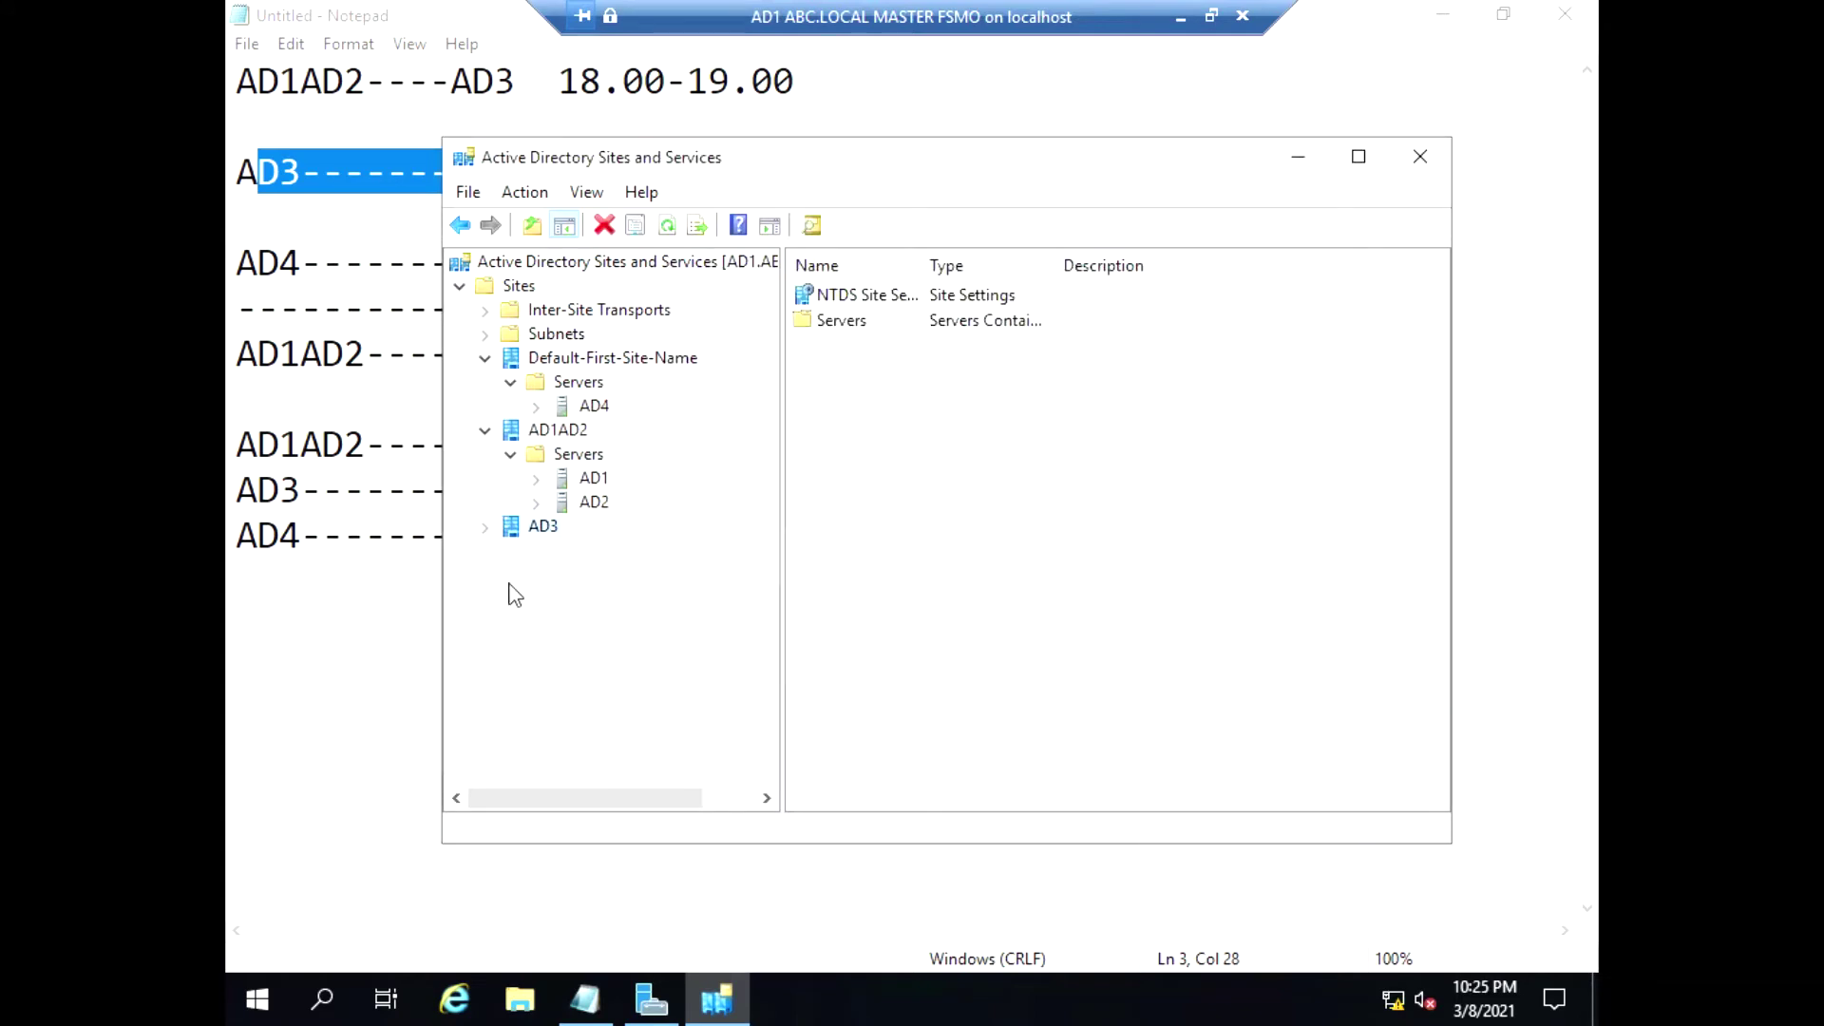
pyautogui.click(486, 528)
pyautogui.click(510, 551)
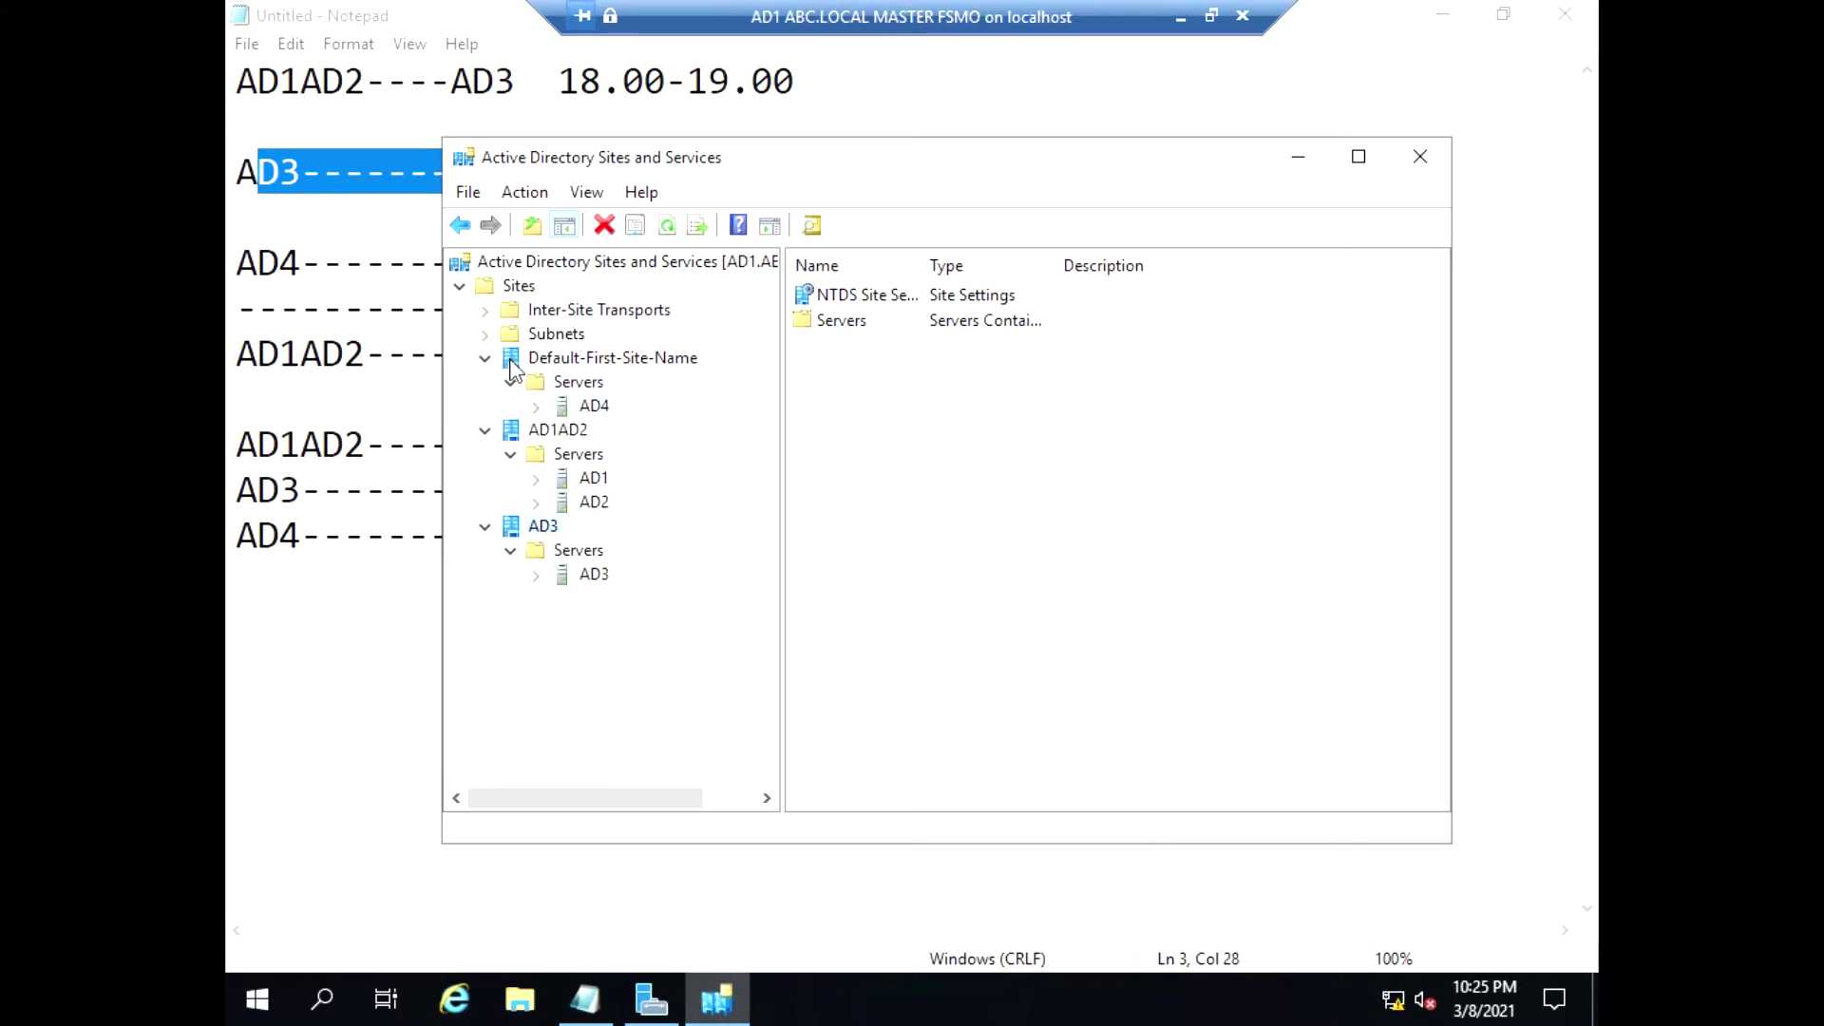
# Create site AD4 attached to DEFAULTIPSITELINK
pyautogui.rightClick(487, 285)
pyautogui.click(530, 332)
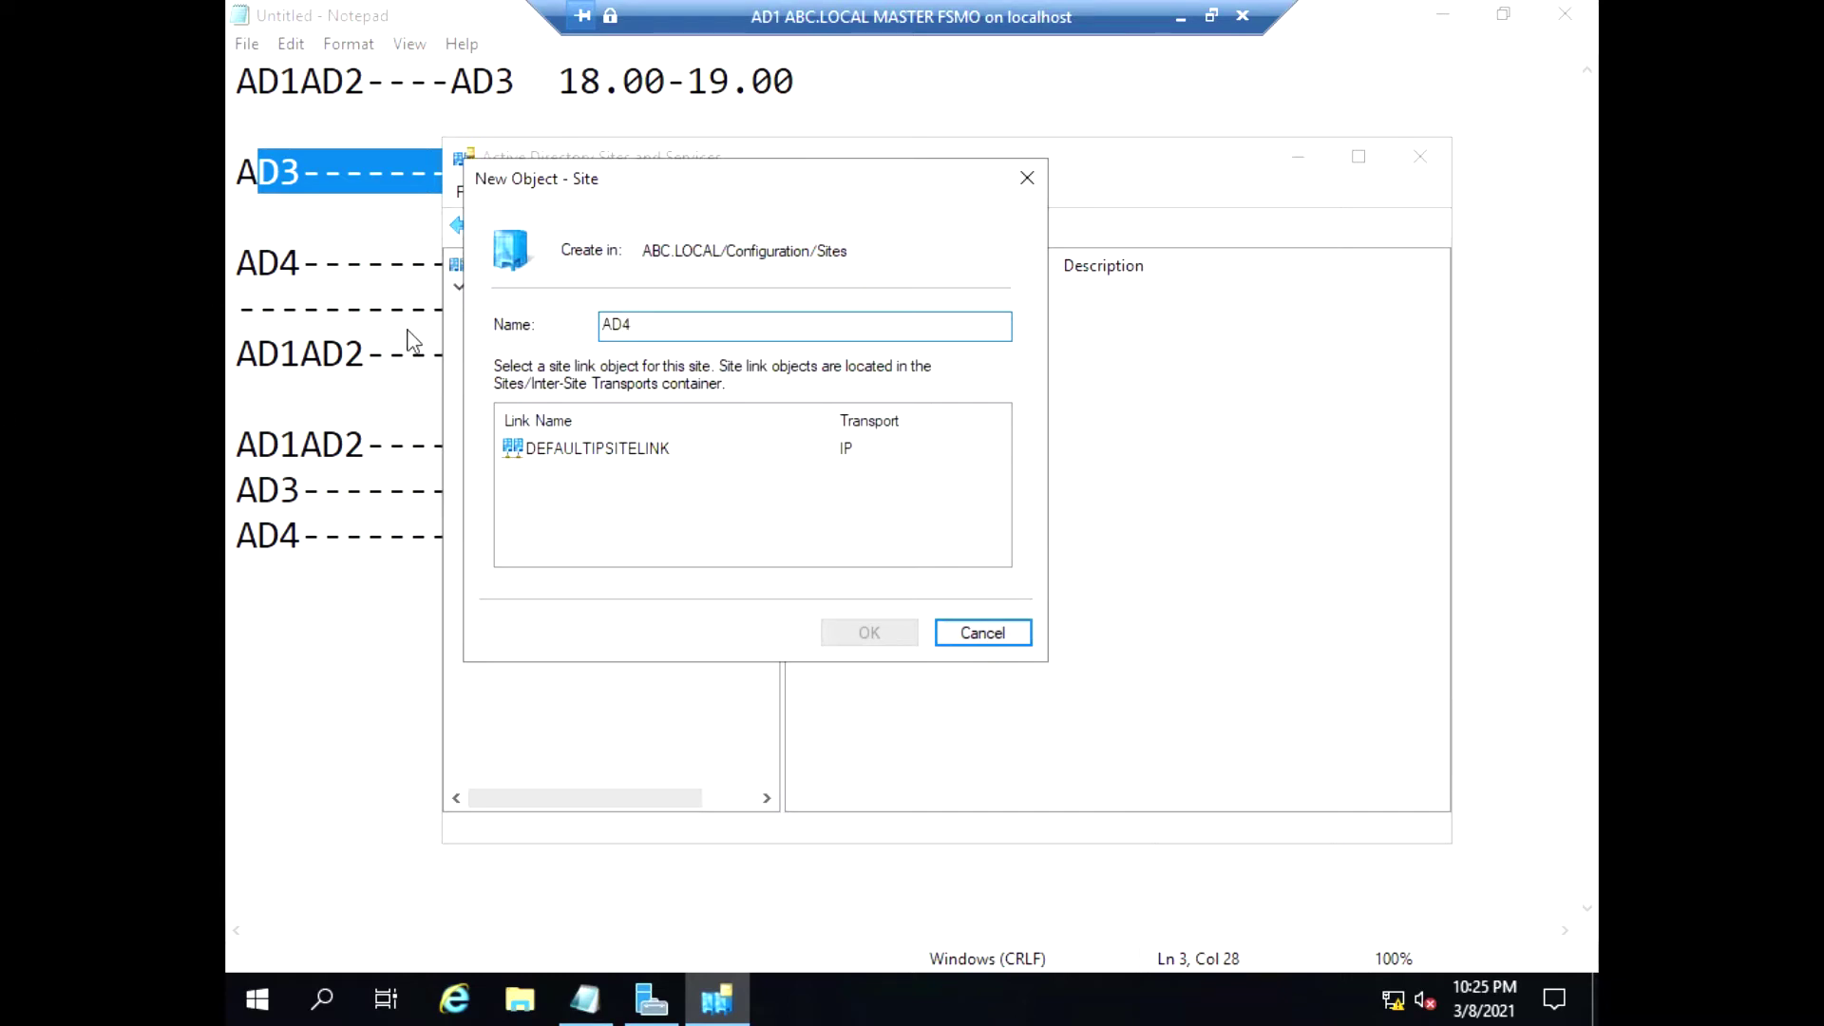
pyautogui.click(563, 455)
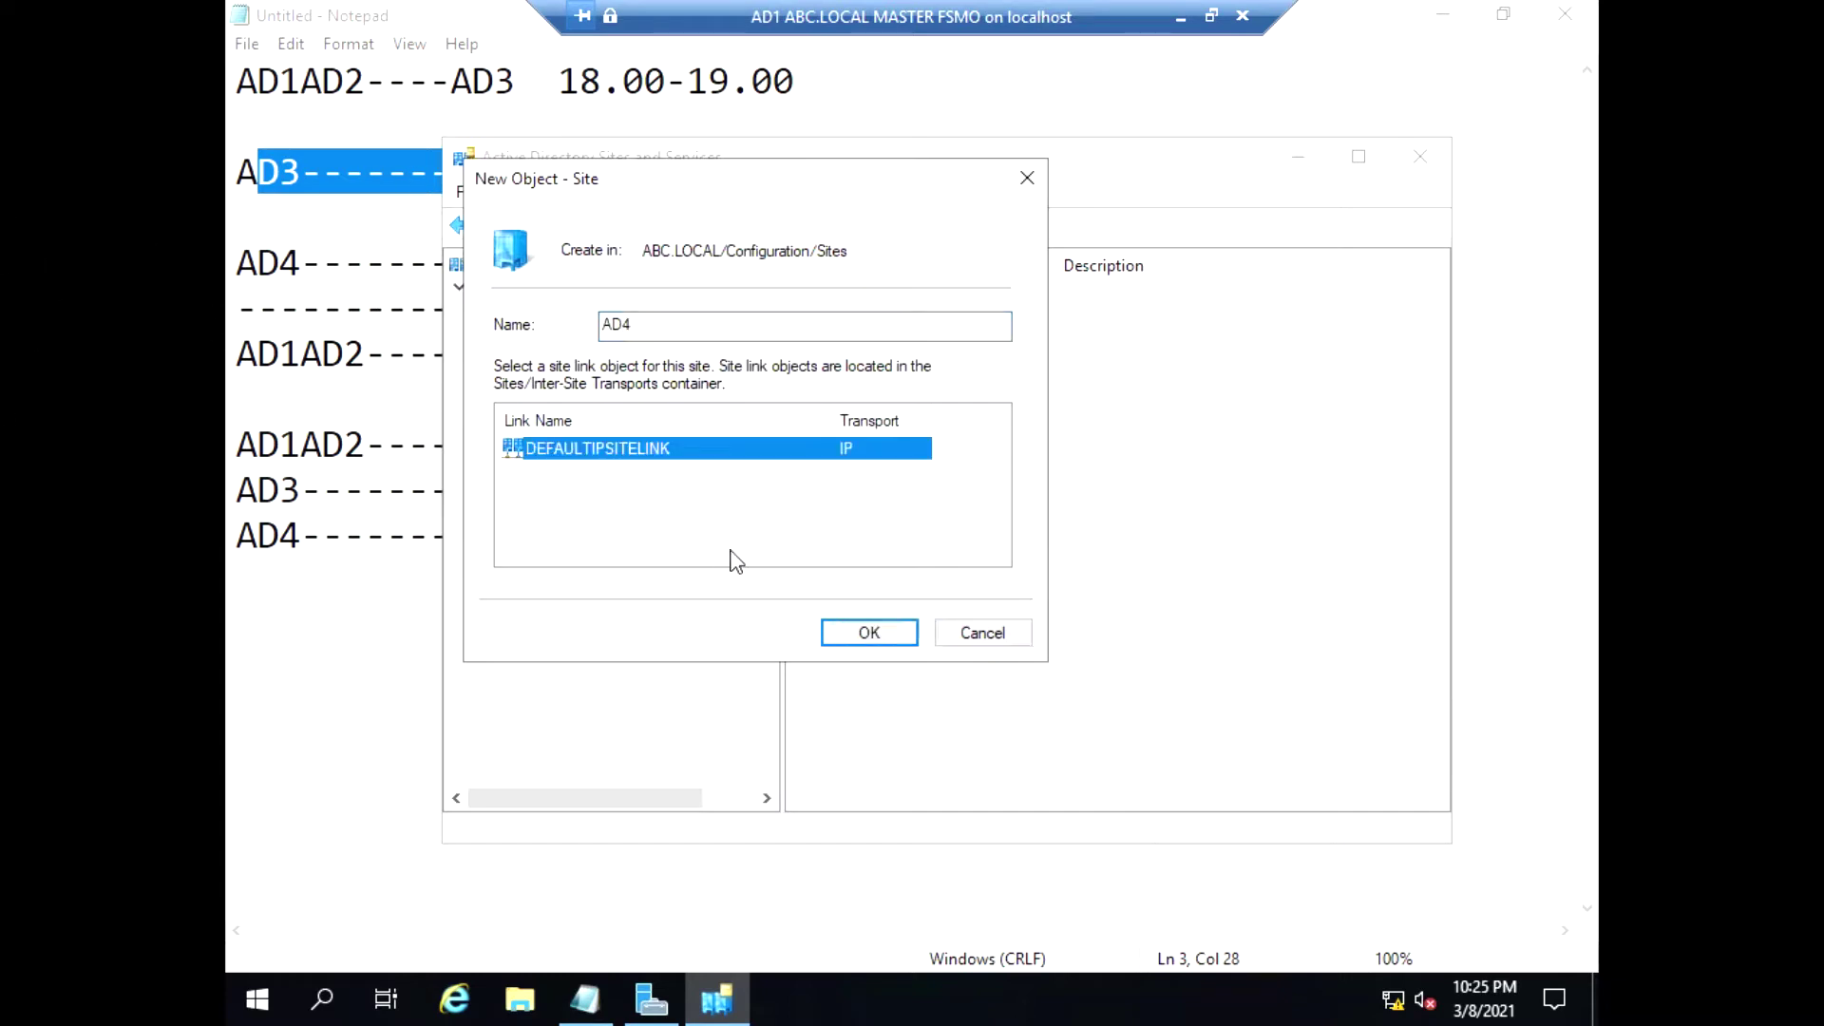
pyautogui.click(860, 632)
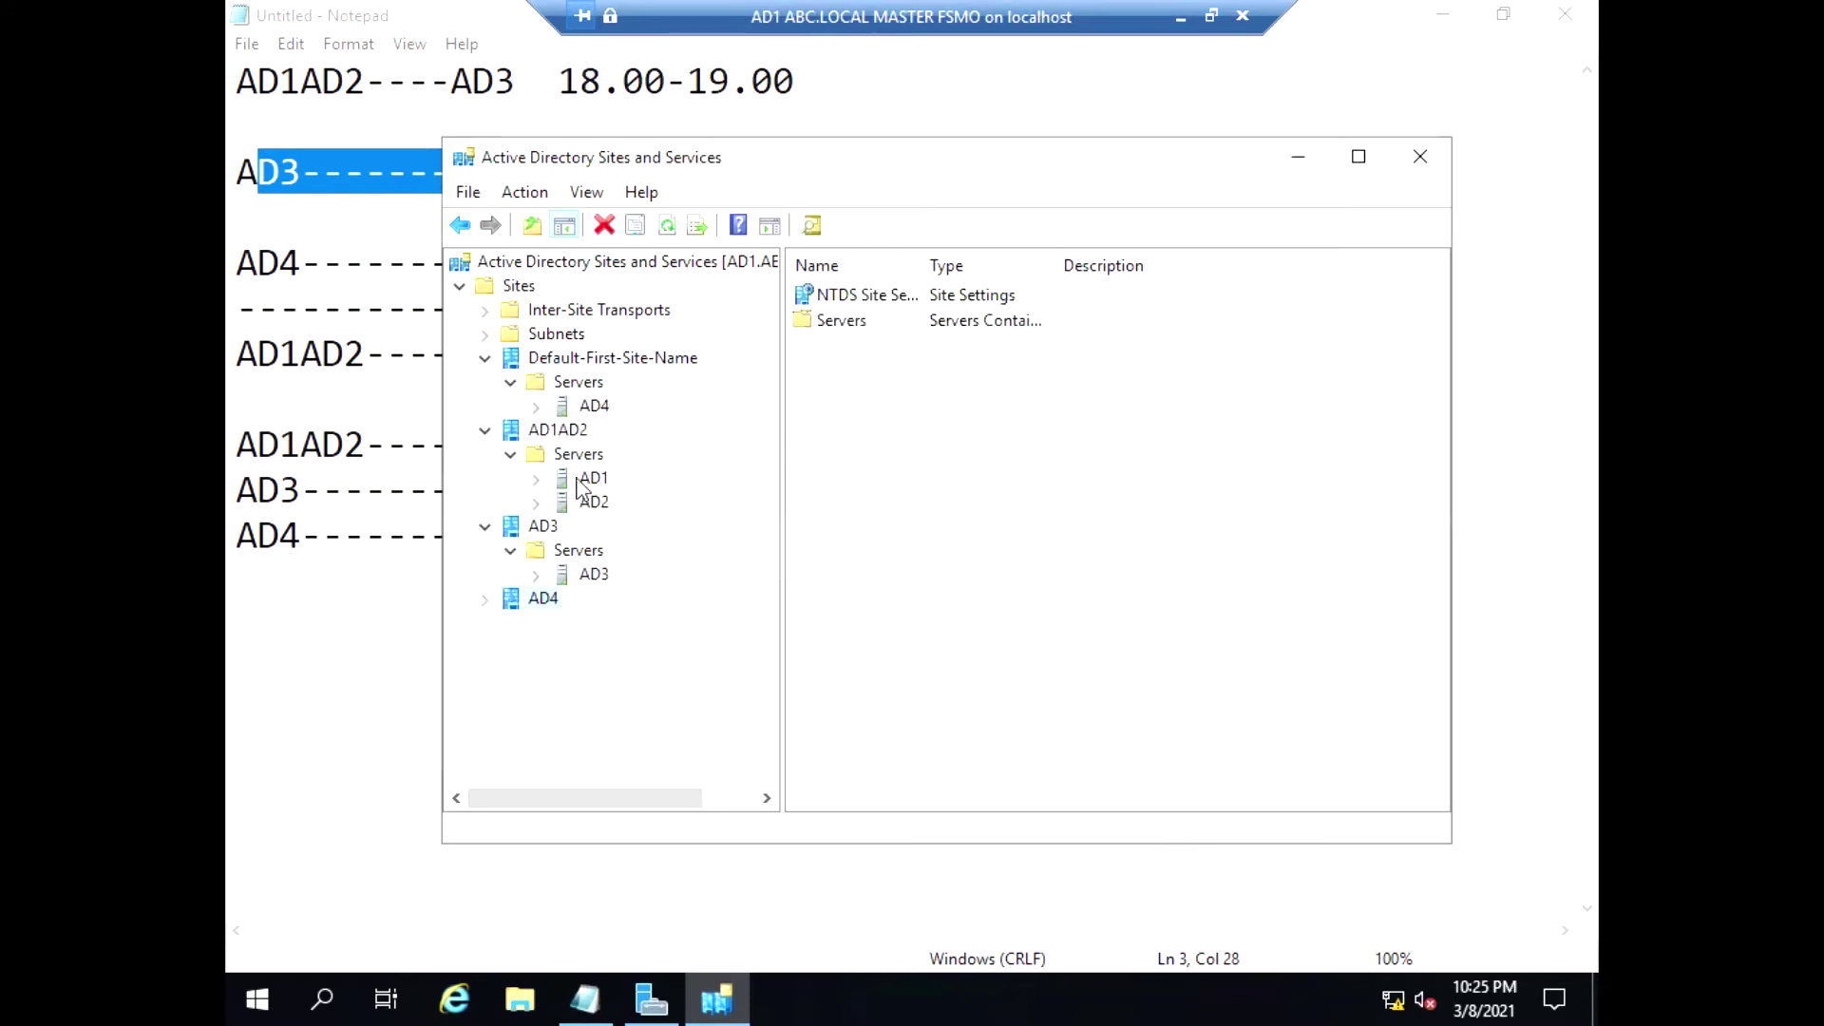
# Move server AD4 into site AD4 and check it appears under AD4's servers
pyautogui.rightClick(578, 407)
pyautogui.click(664, 451)
pyautogui.click(724, 466)
pyautogui.click(1035, 673)
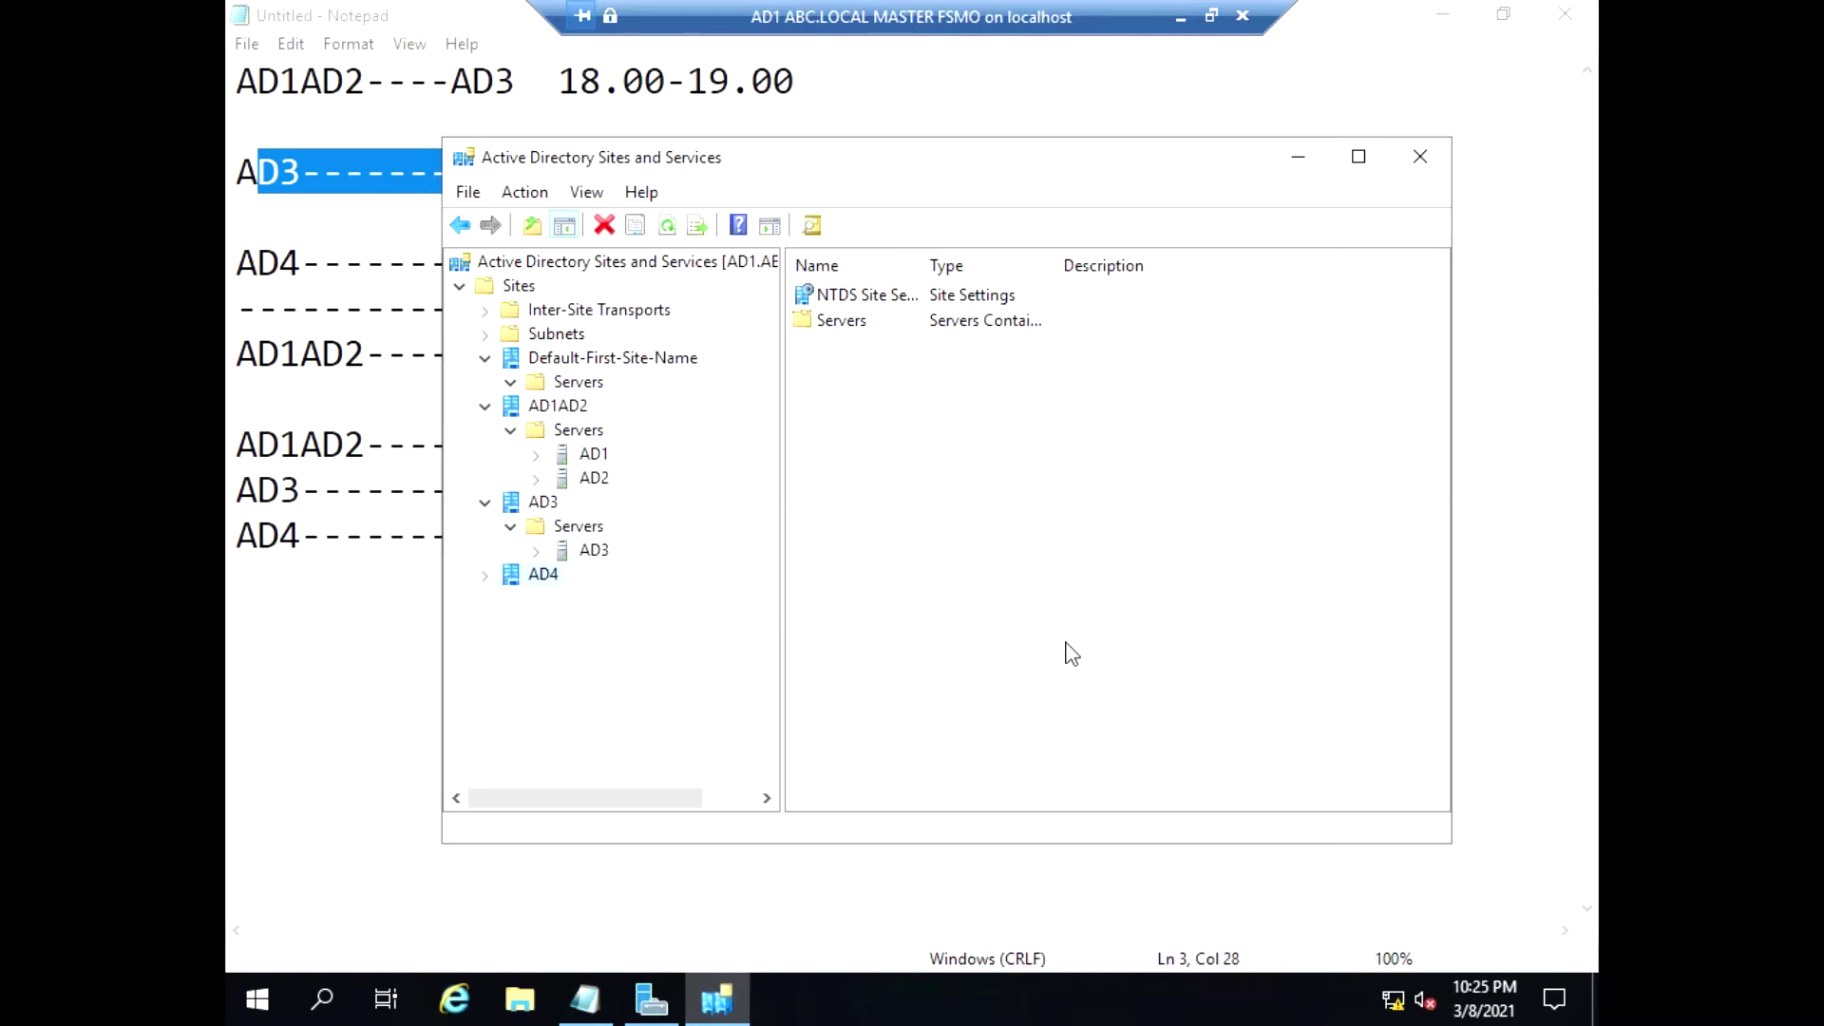
pyautogui.click(483, 574)
pyautogui.click(511, 600)
# Review servers AD1, AD3 and AD4, then collapse the AD3, AD1AD2 and AD4 sites
pyautogui.click(589, 454)
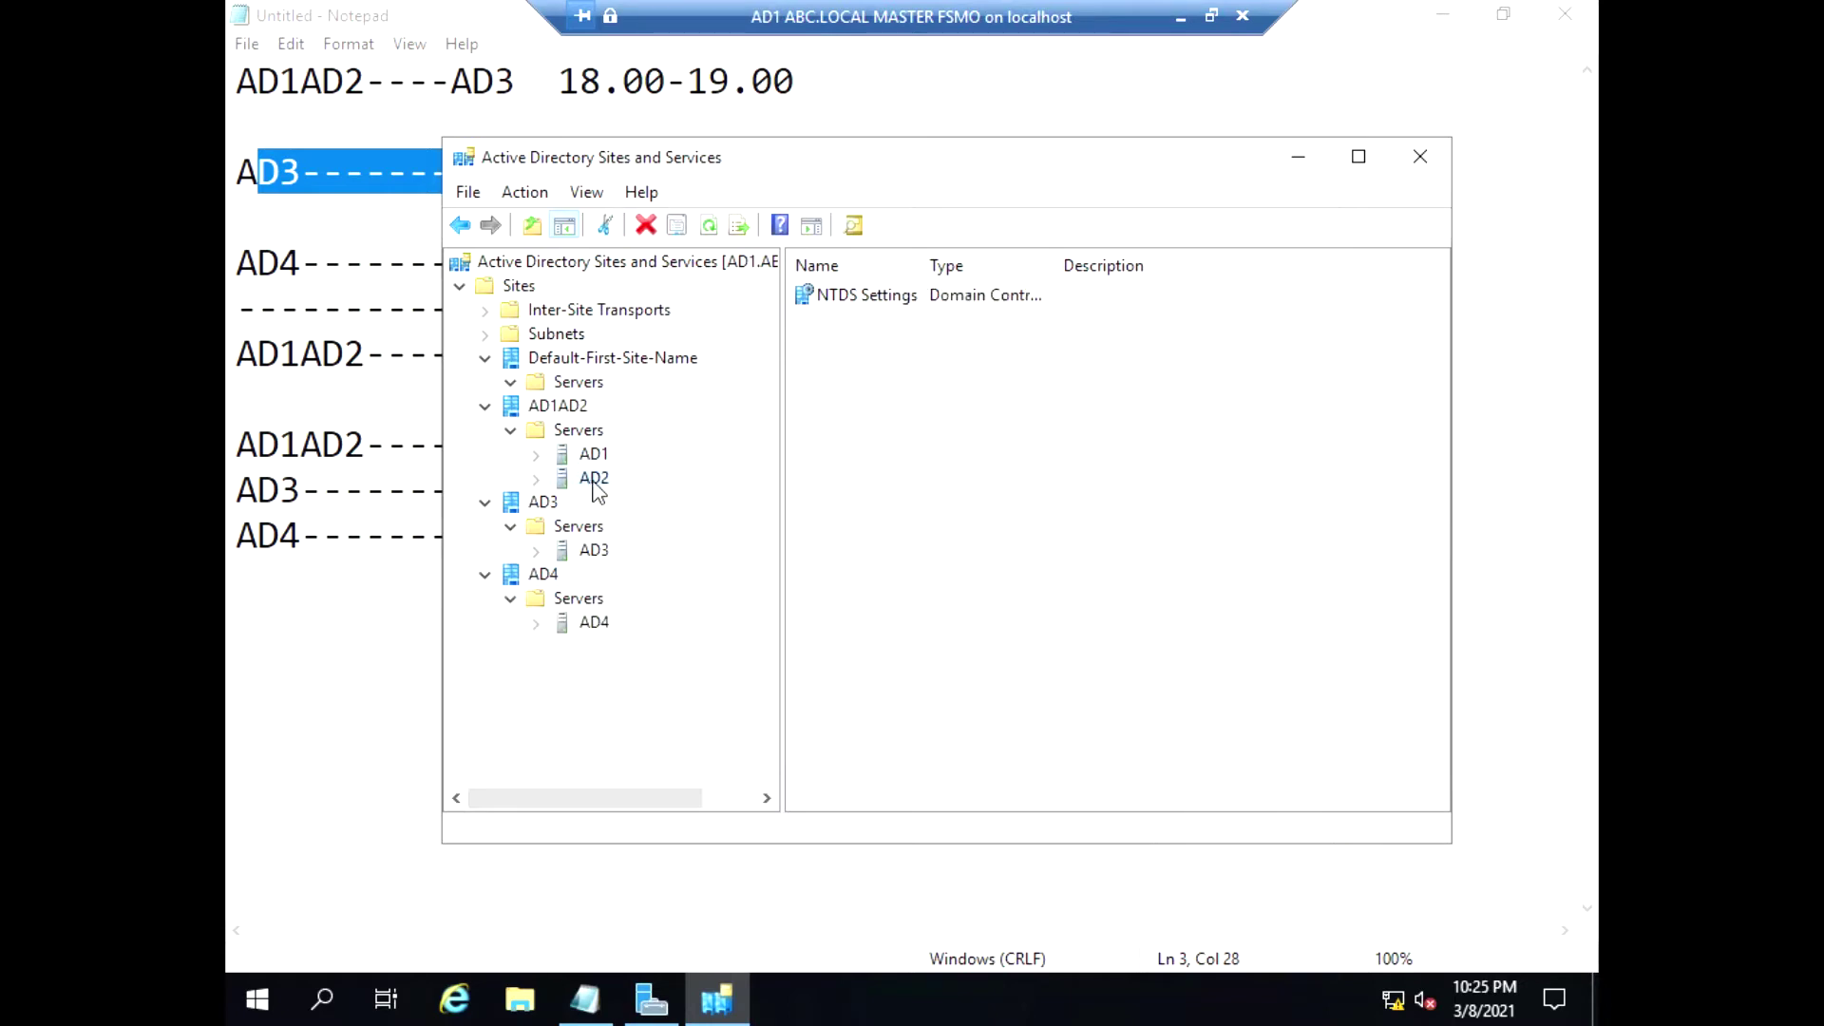
pyautogui.click(591, 551)
pyautogui.click(594, 622)
pyautogui.click(486, 502)
pyautogui.click(487, 418)
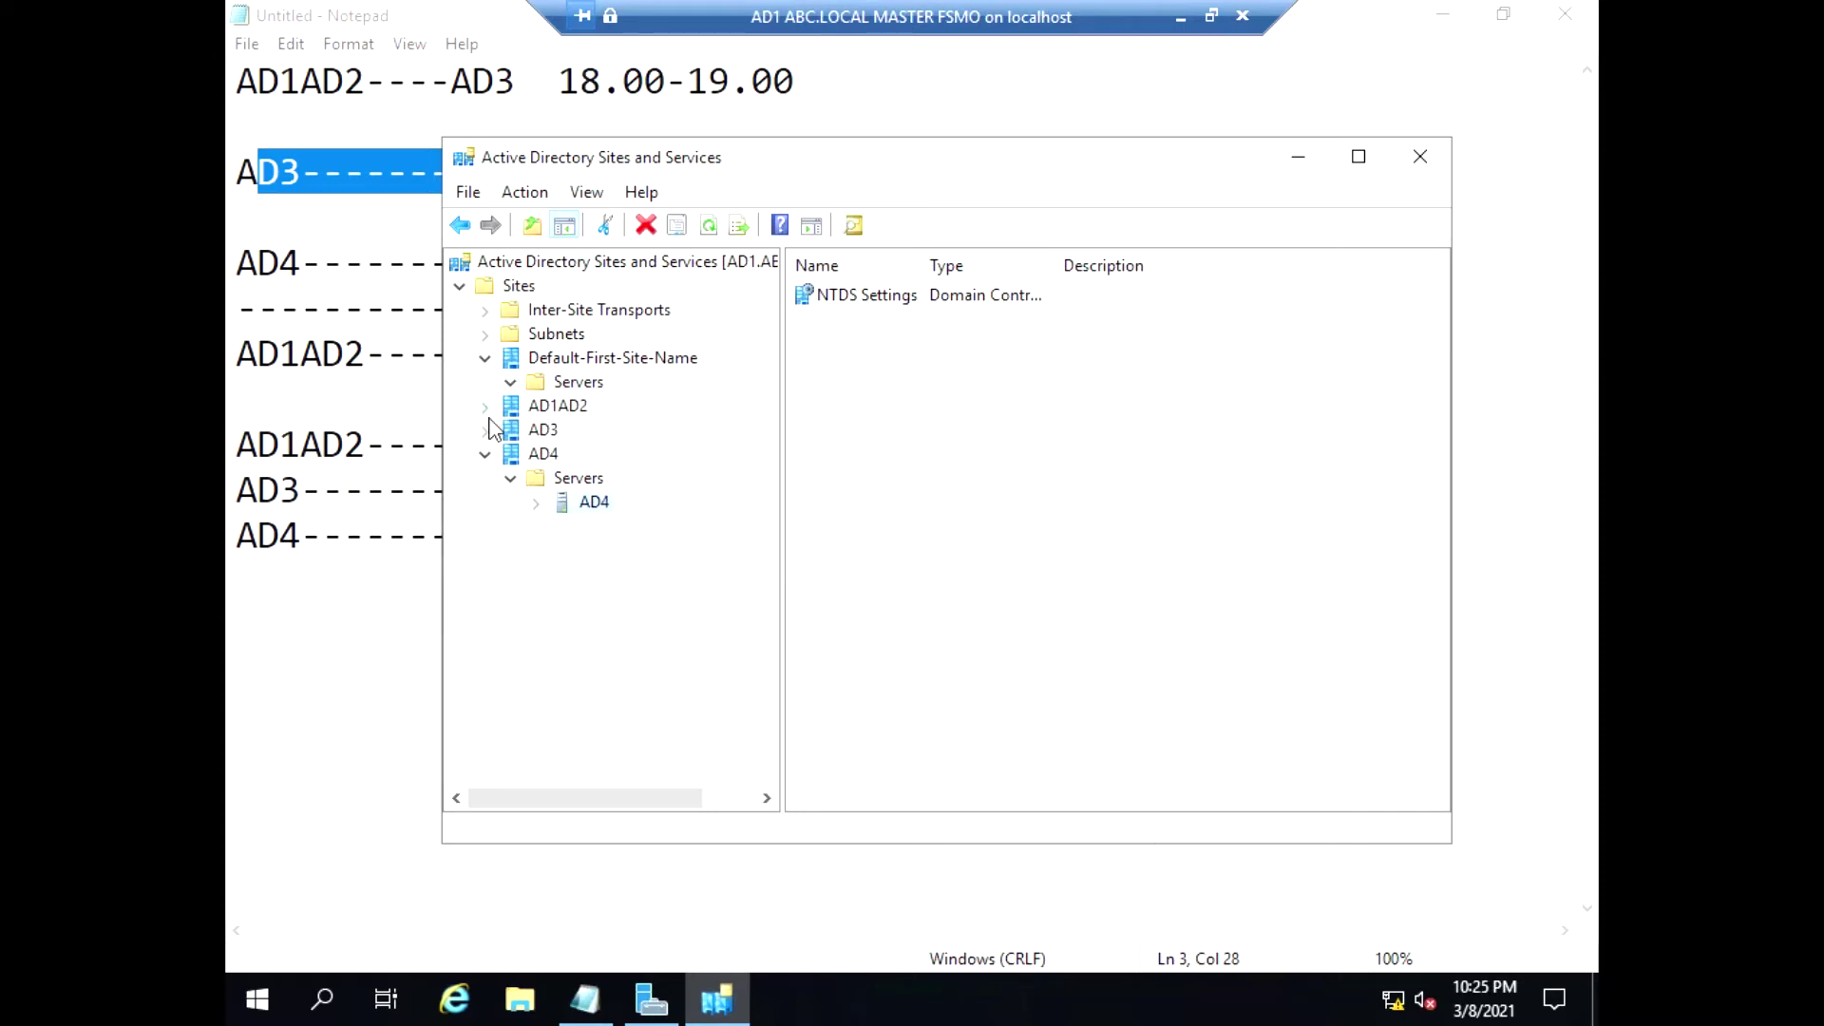
pyautogui.click(486, 455)
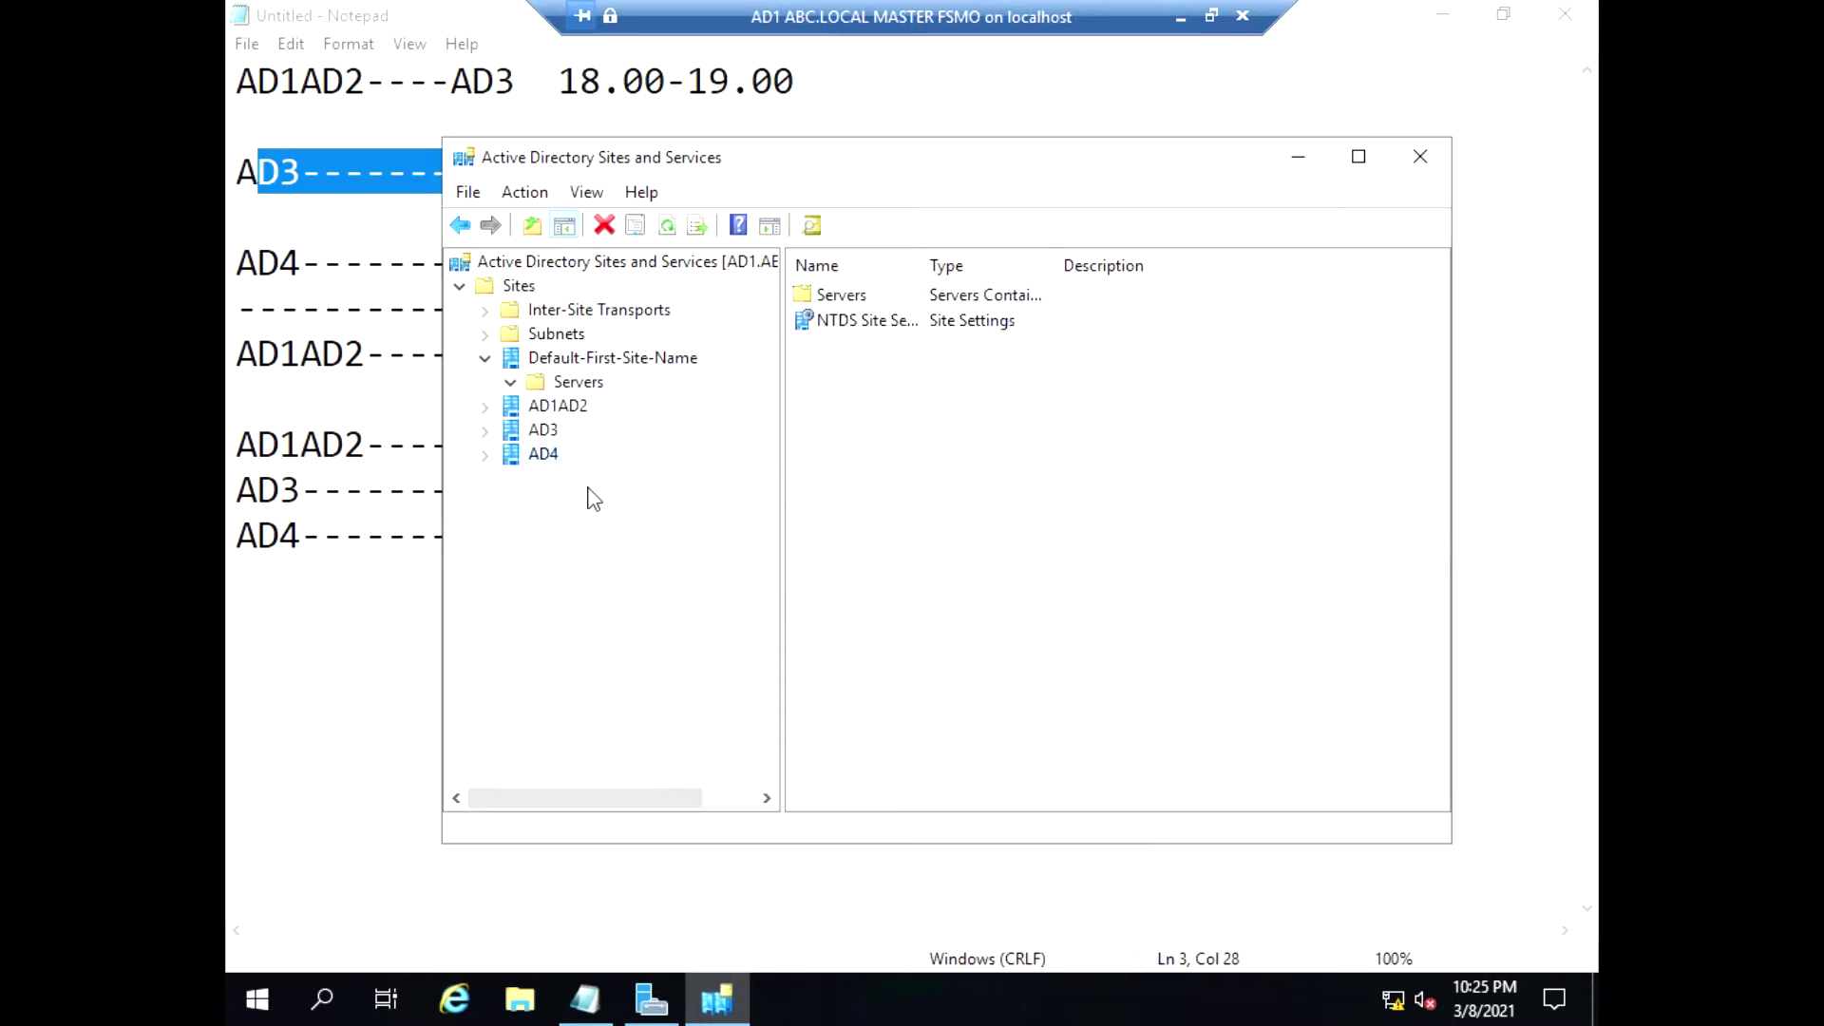
# Create subnet 1.1.1.0/24 assigned to site AD1AD2
pyautogui.rightClick(589, 314)
pyautogui.rightClick(557, 333)
pyautogui.rightClick(557, 332)
pyautogui.click(656, 374)
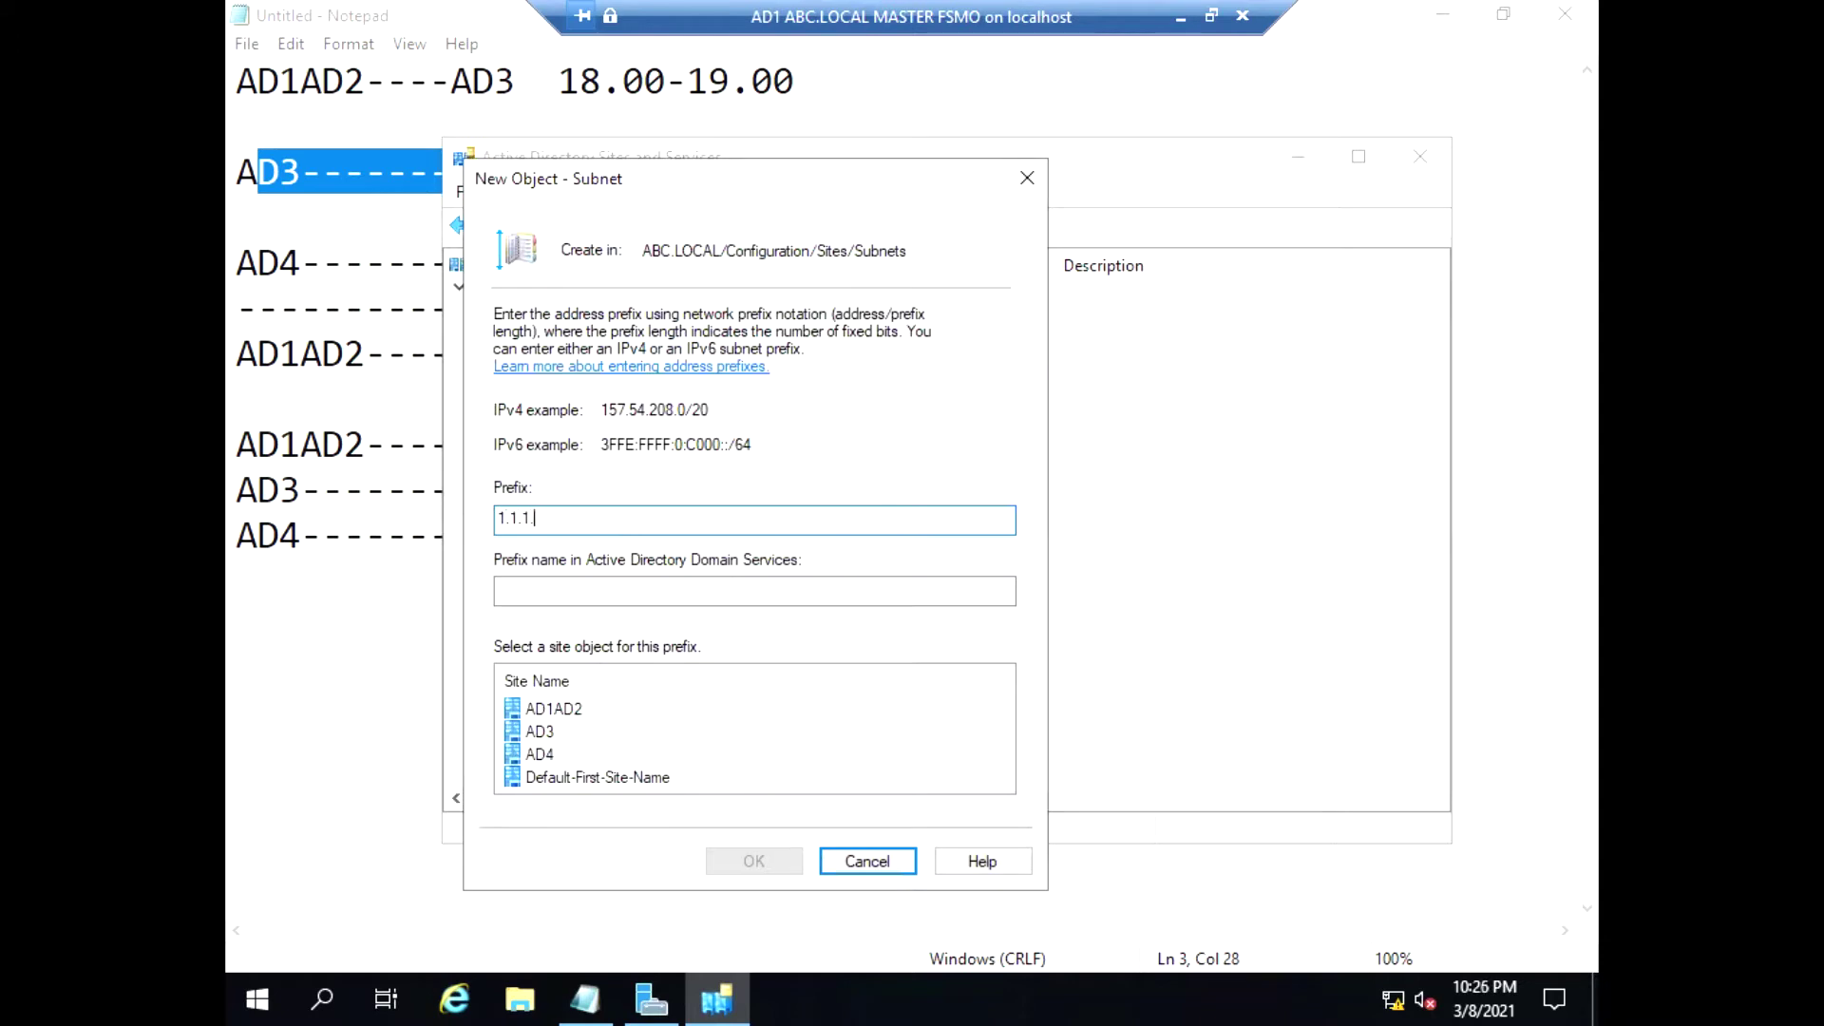
pyautogui.write('1.1.1.0/24')
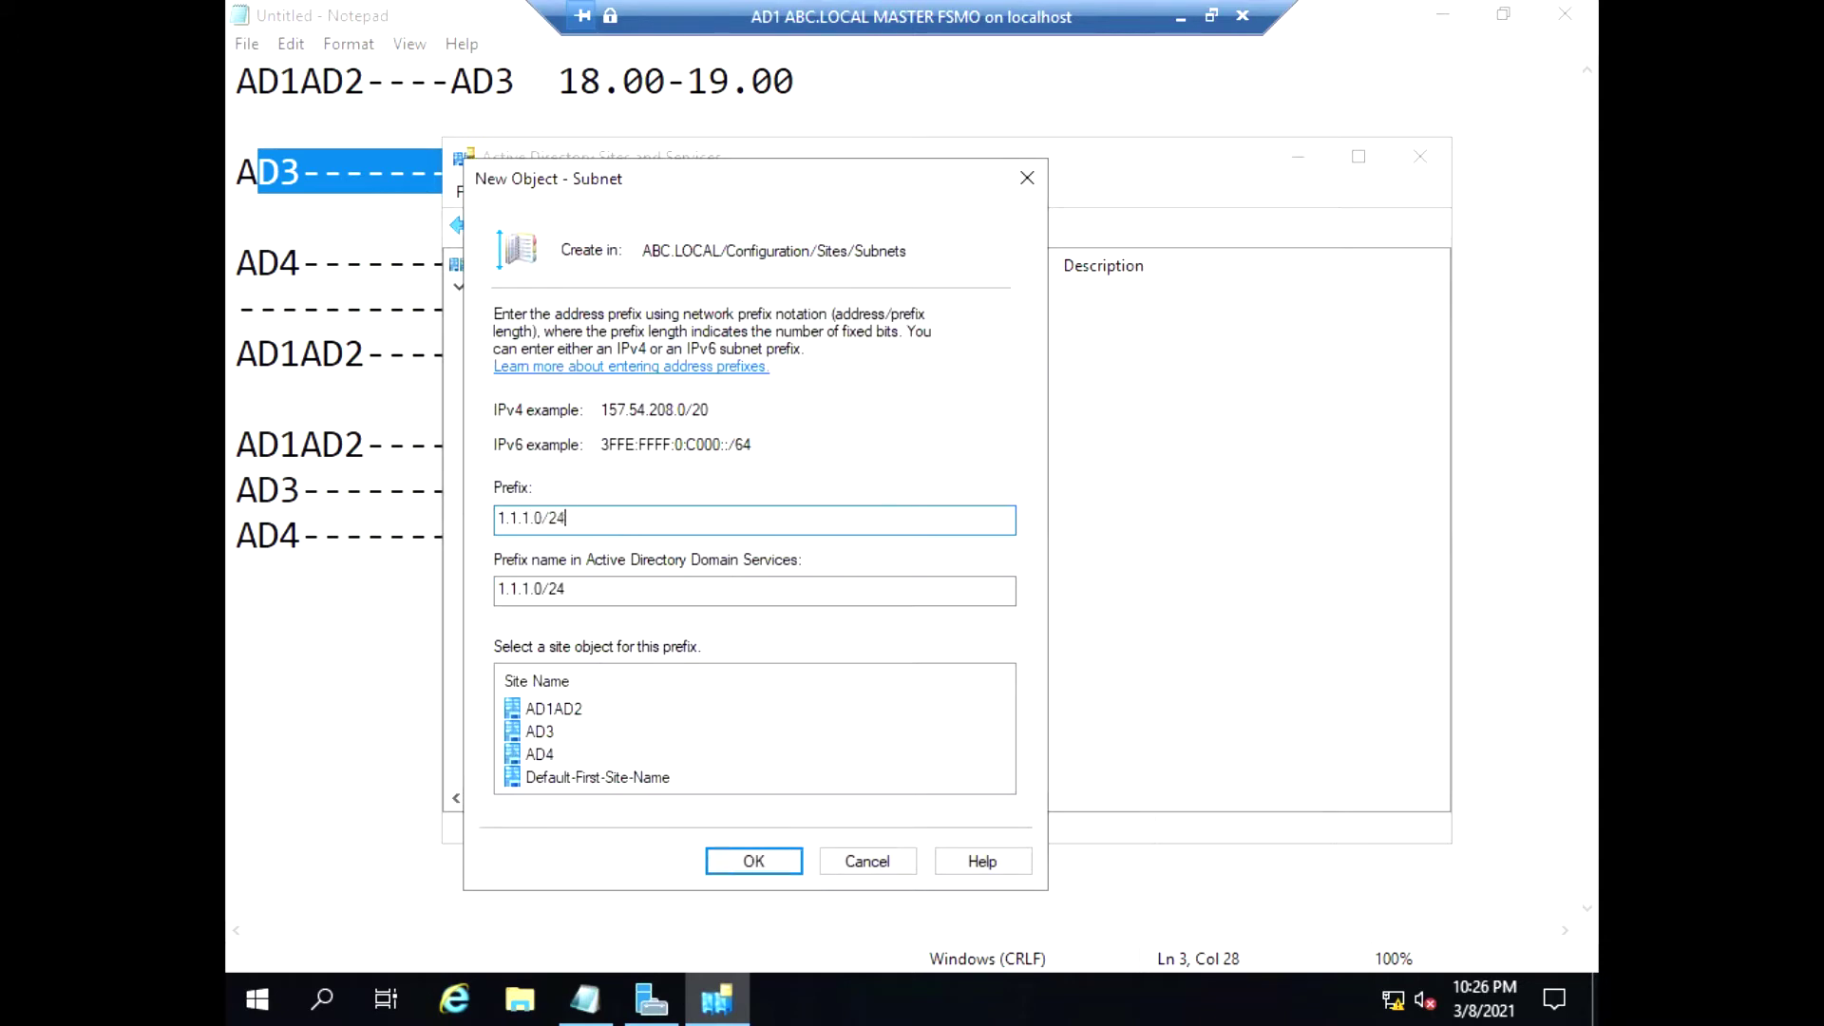
pyautogui.click(542, 718)
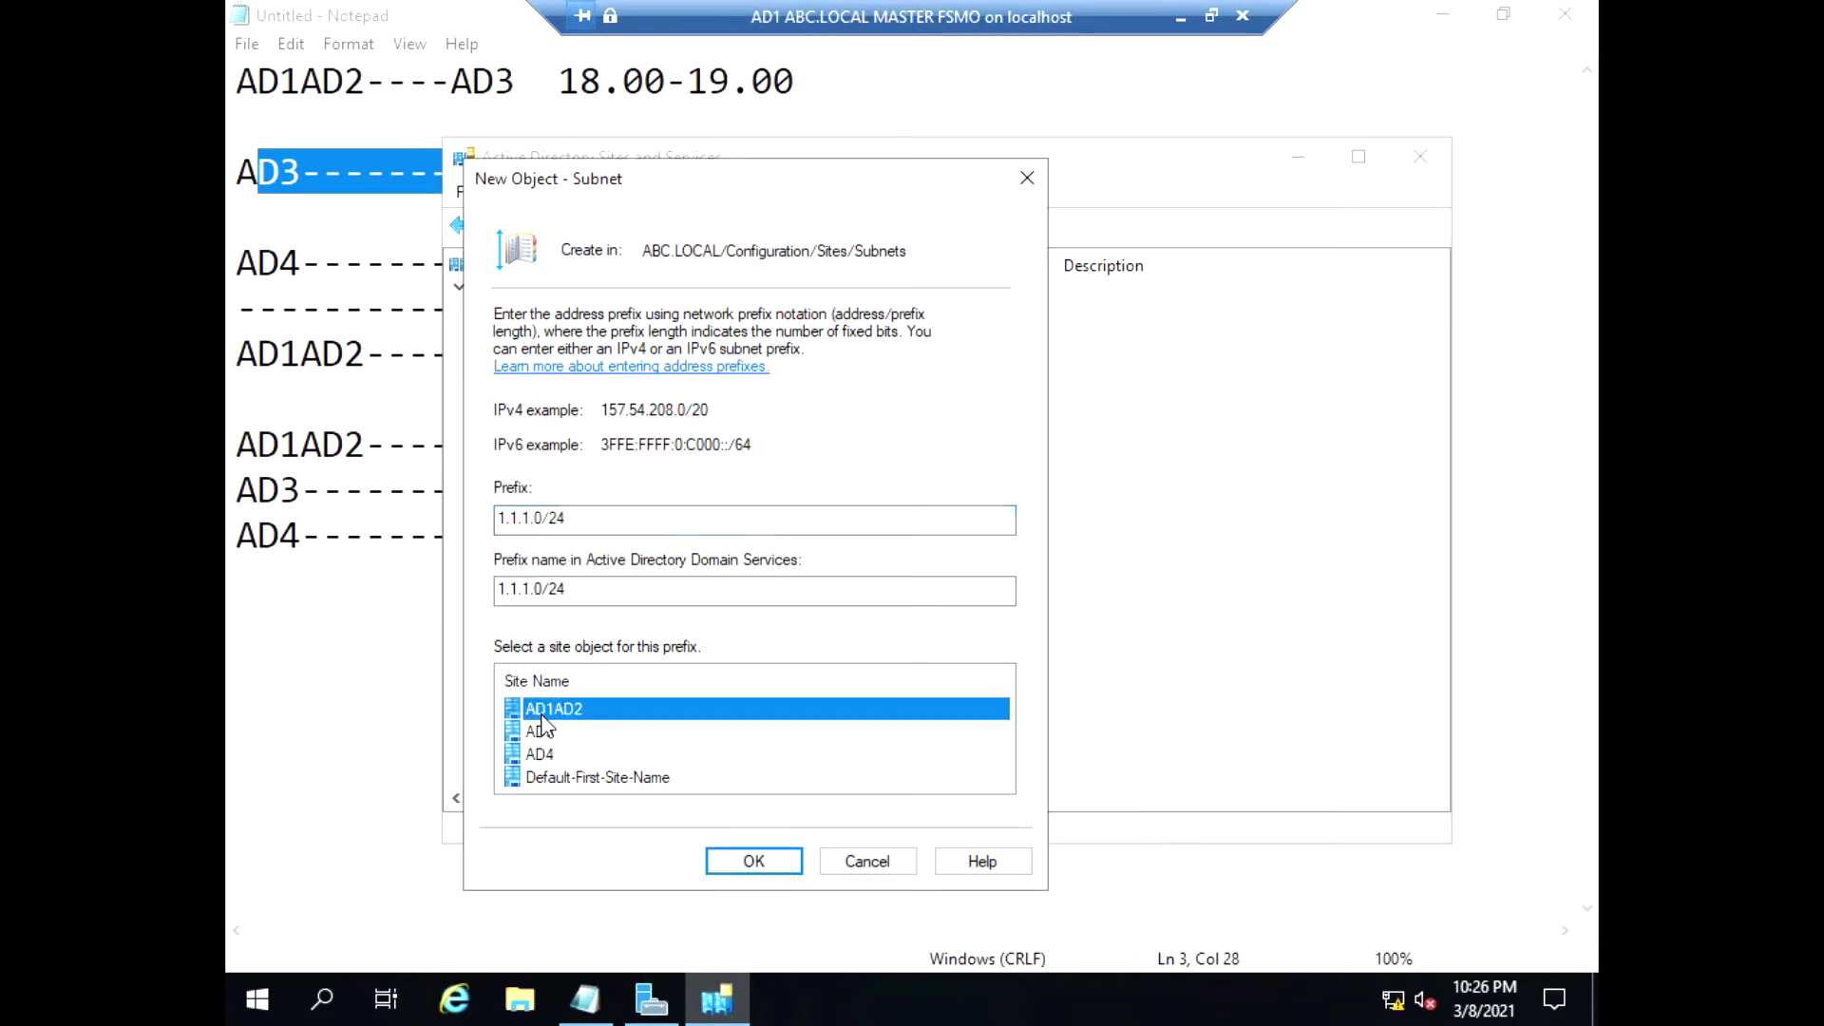
pyautogui.click(735, 859)
# Add subnet 3.3.3.0/24 assigned to site AD3
pyautogui.click(486, 409)
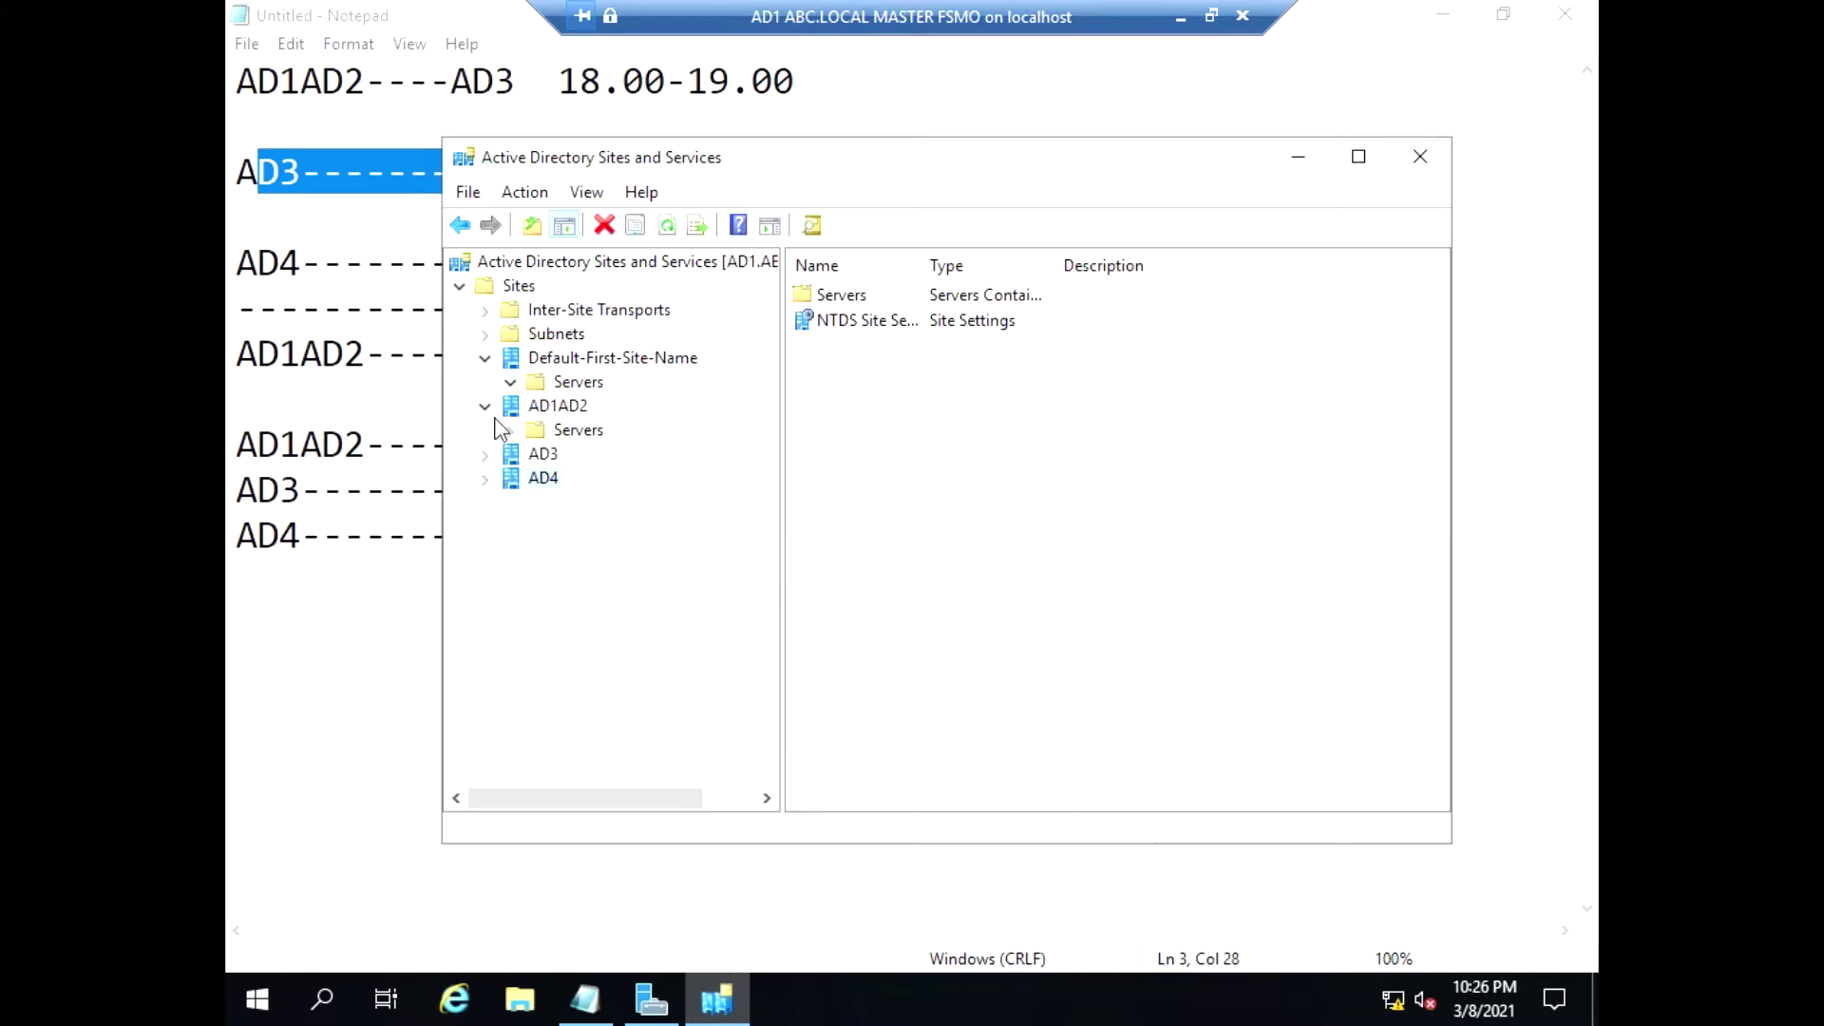
pyautogui.click(485, 407)
pyautogui.click(484, 334)
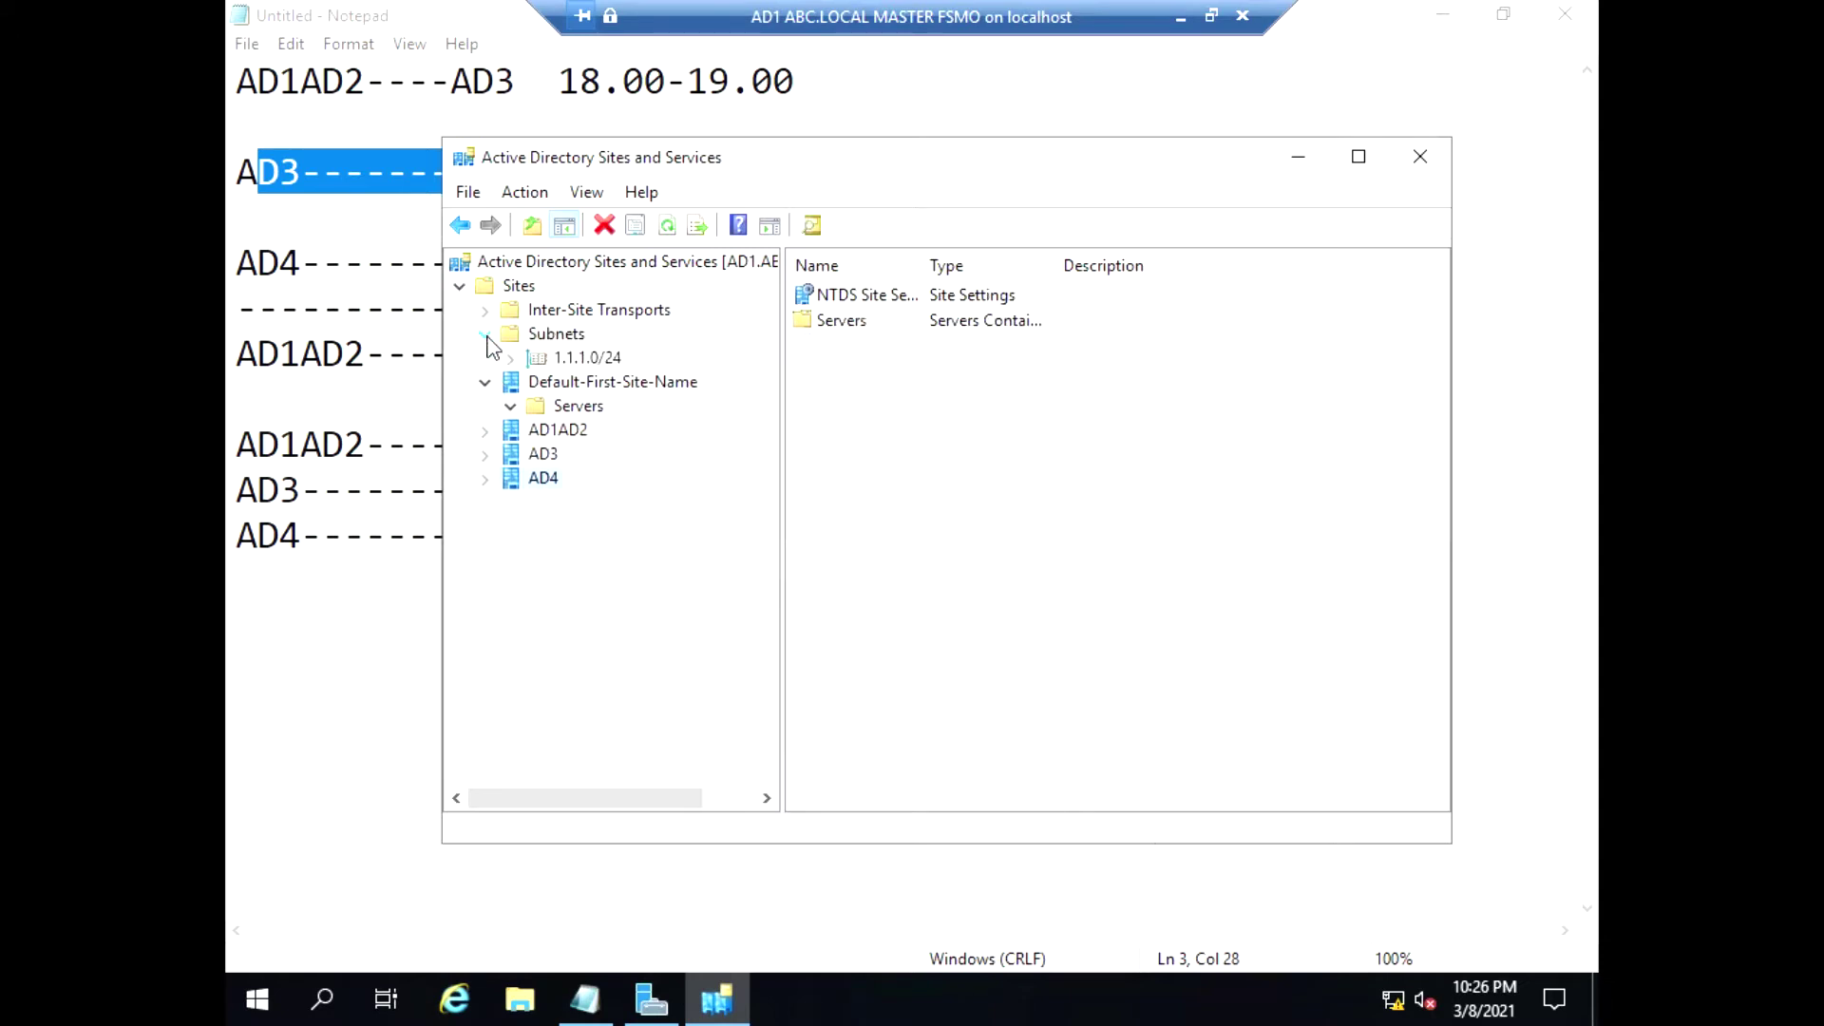
pyautogui.rightClick(537, 335)
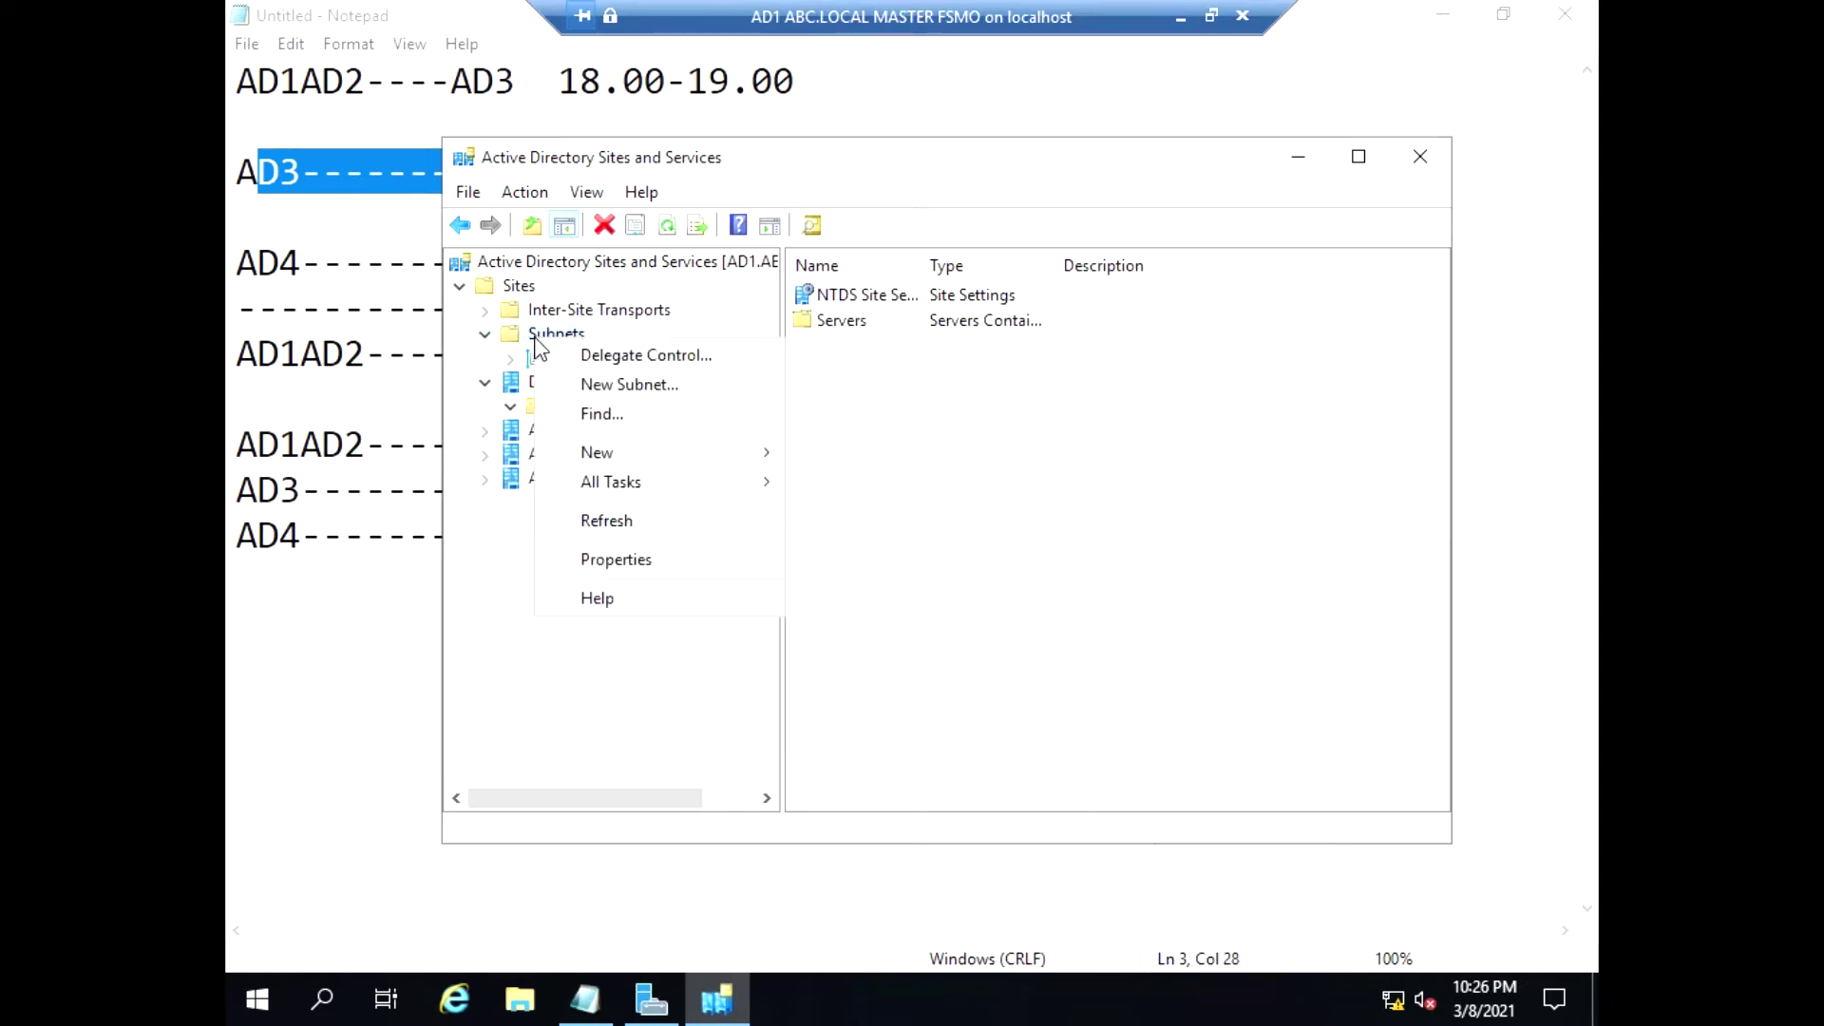
pyautogui.click(672, 387)
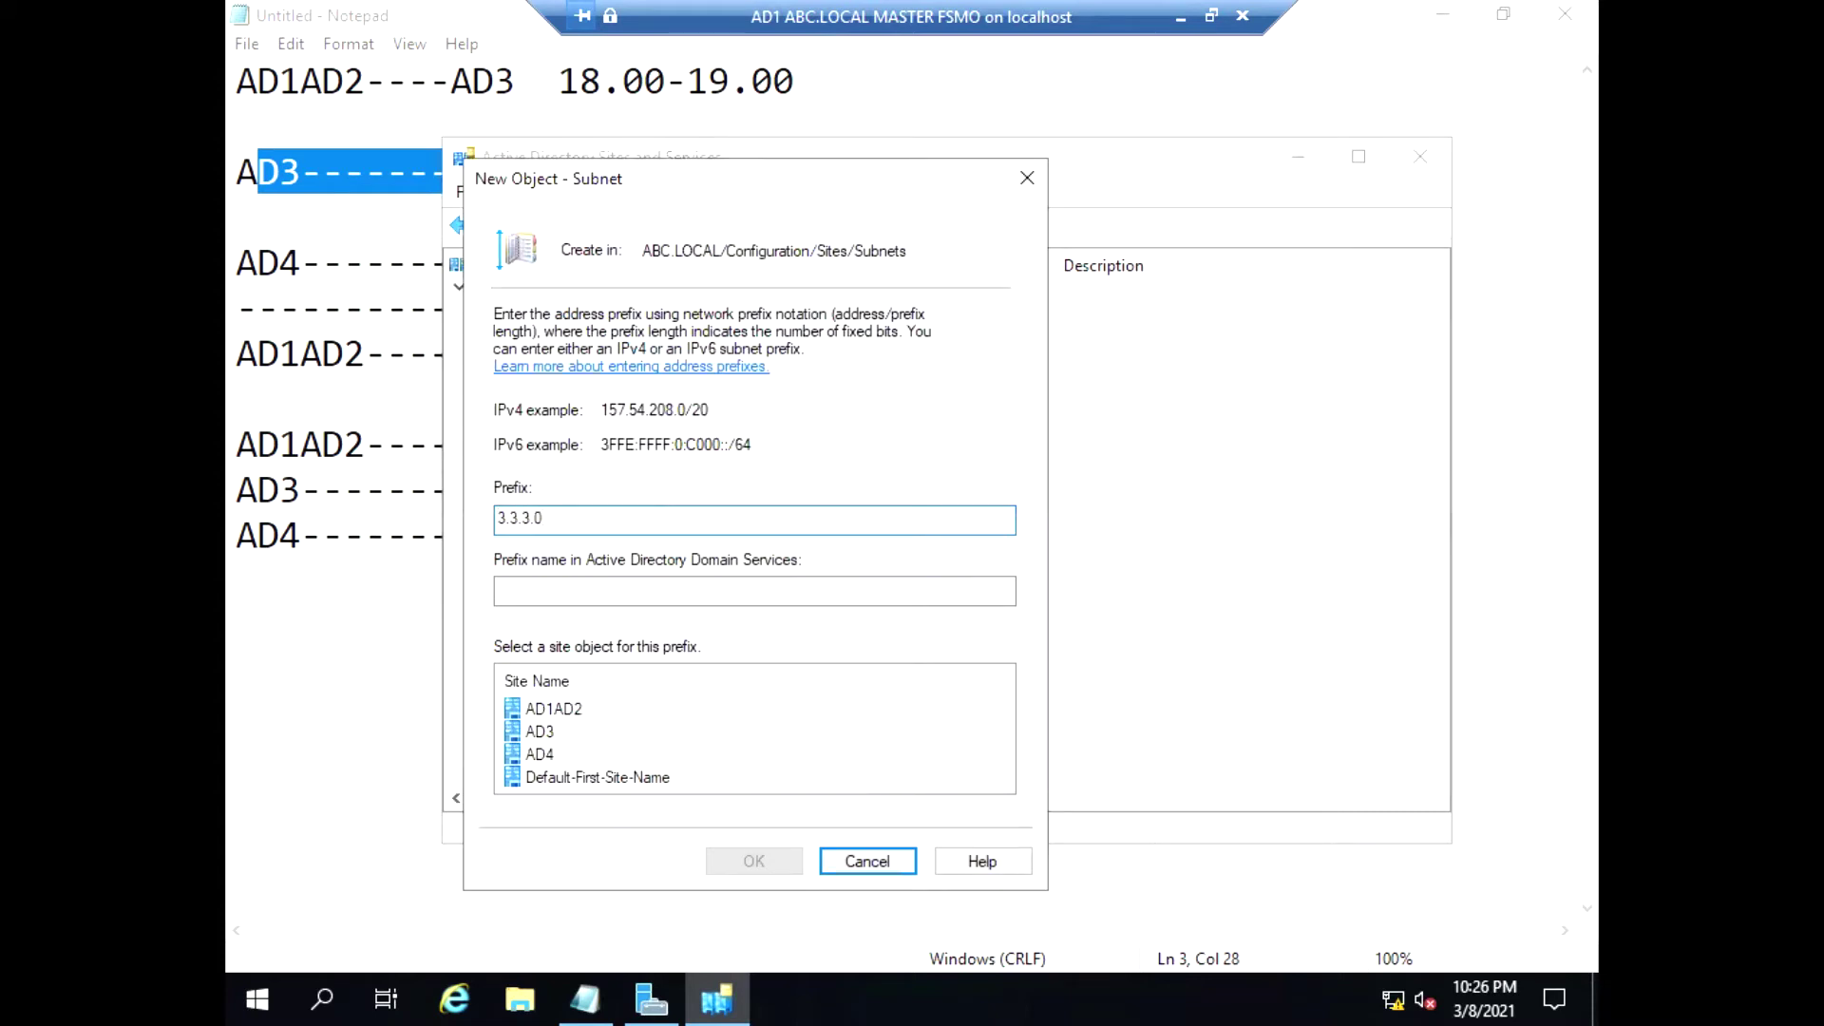
pyautogui.write('3.3.3.0/24')
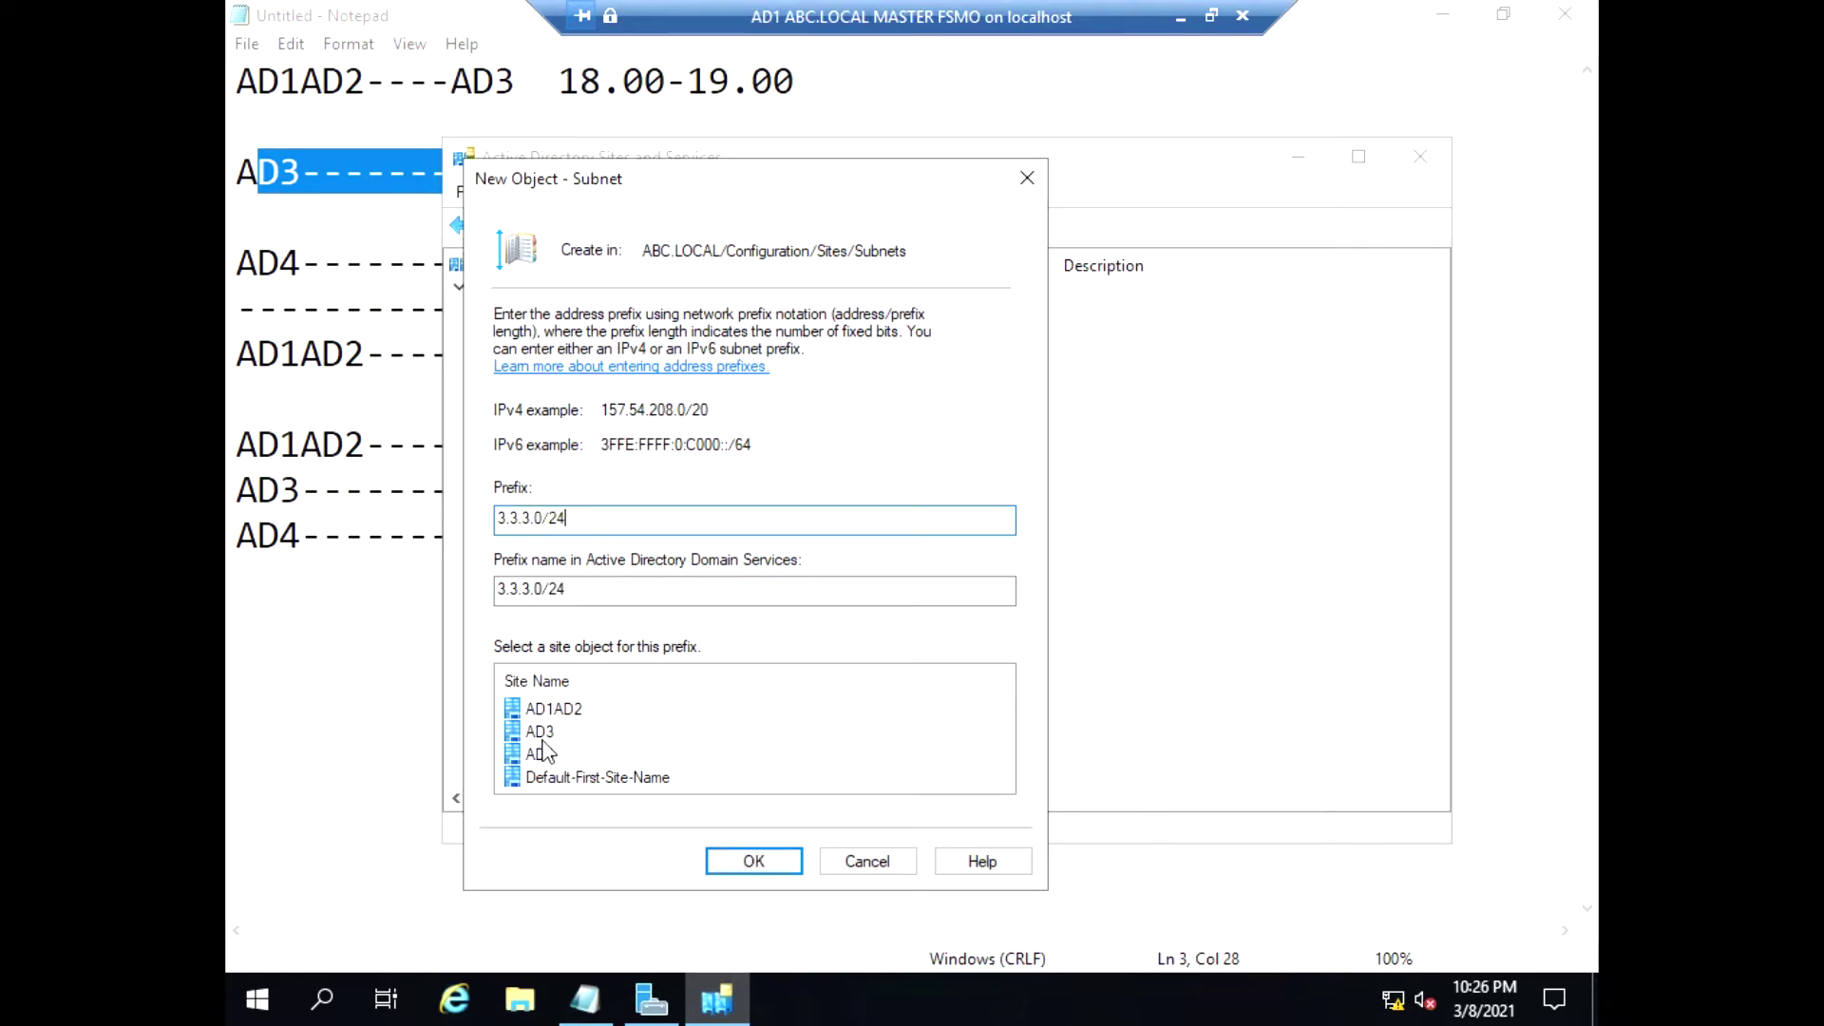
pyautogui.click(545, 737)
pyautogui.click(753, 862)
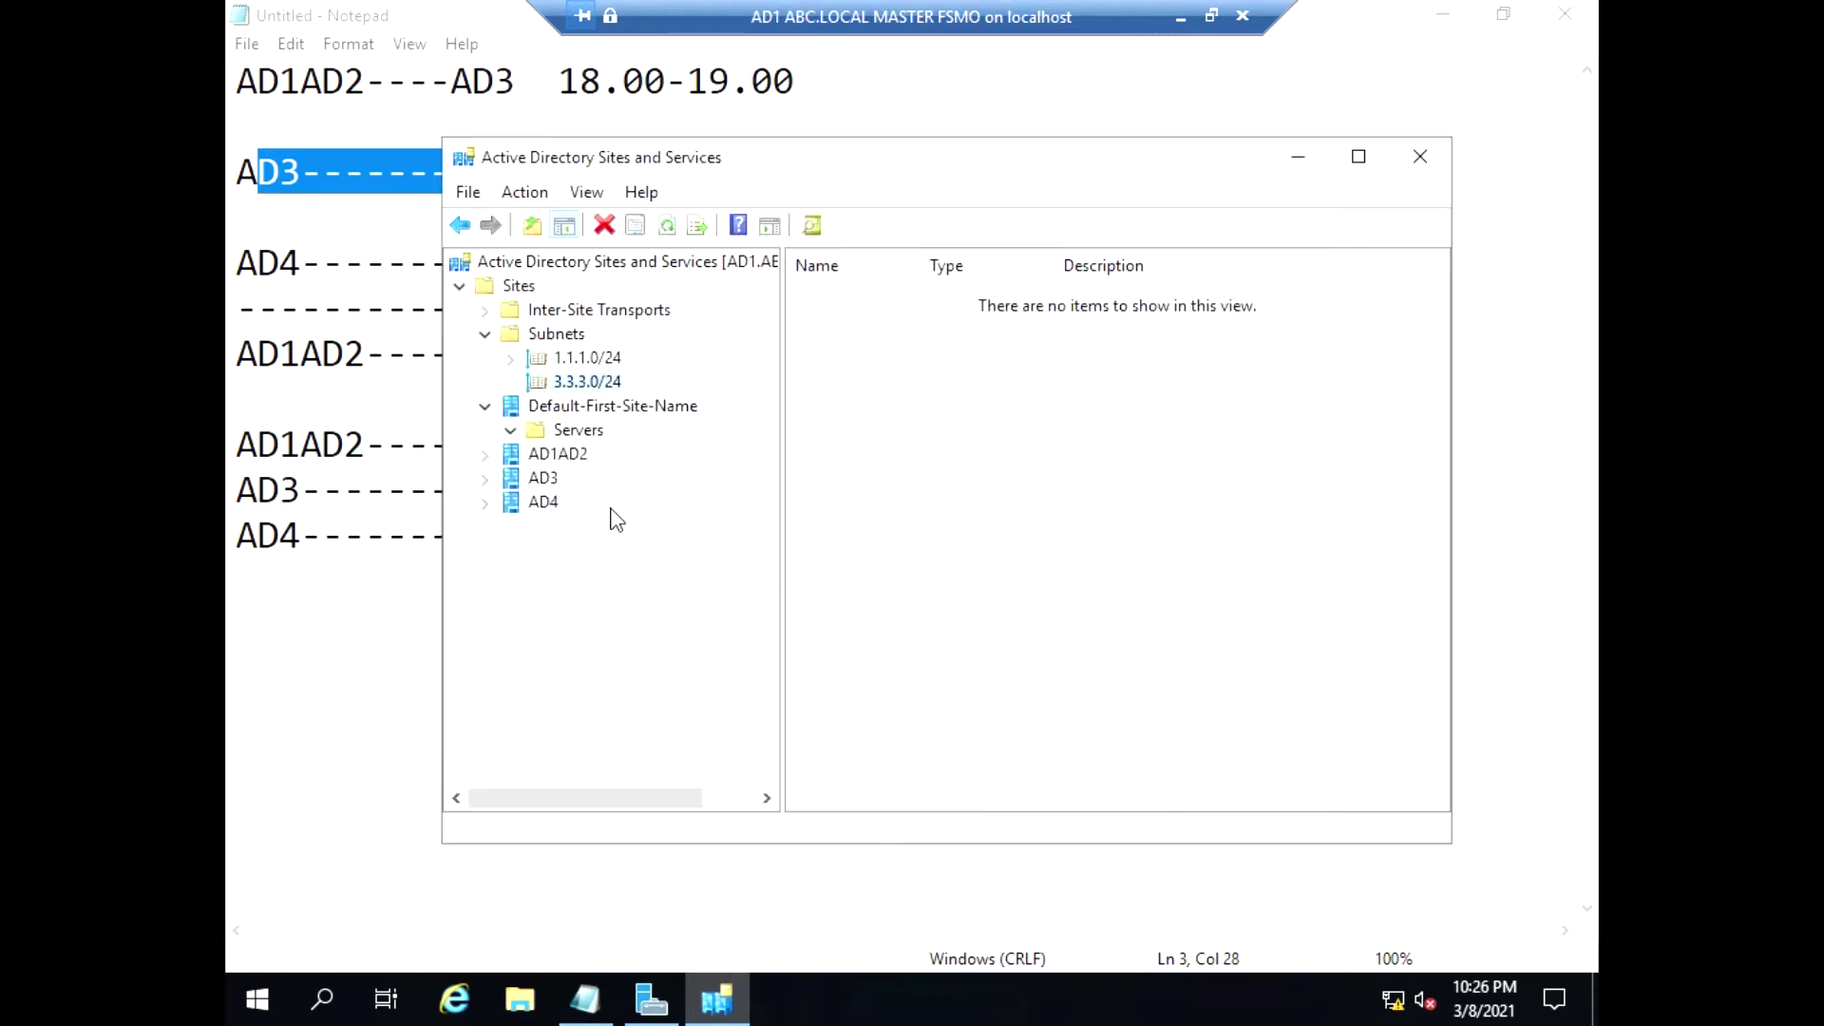
# Check in the 3.3.3.0/24 subnet properties that its site is AD3
pyautogui.click(486, 478)
pyautogui.click(485, 455)
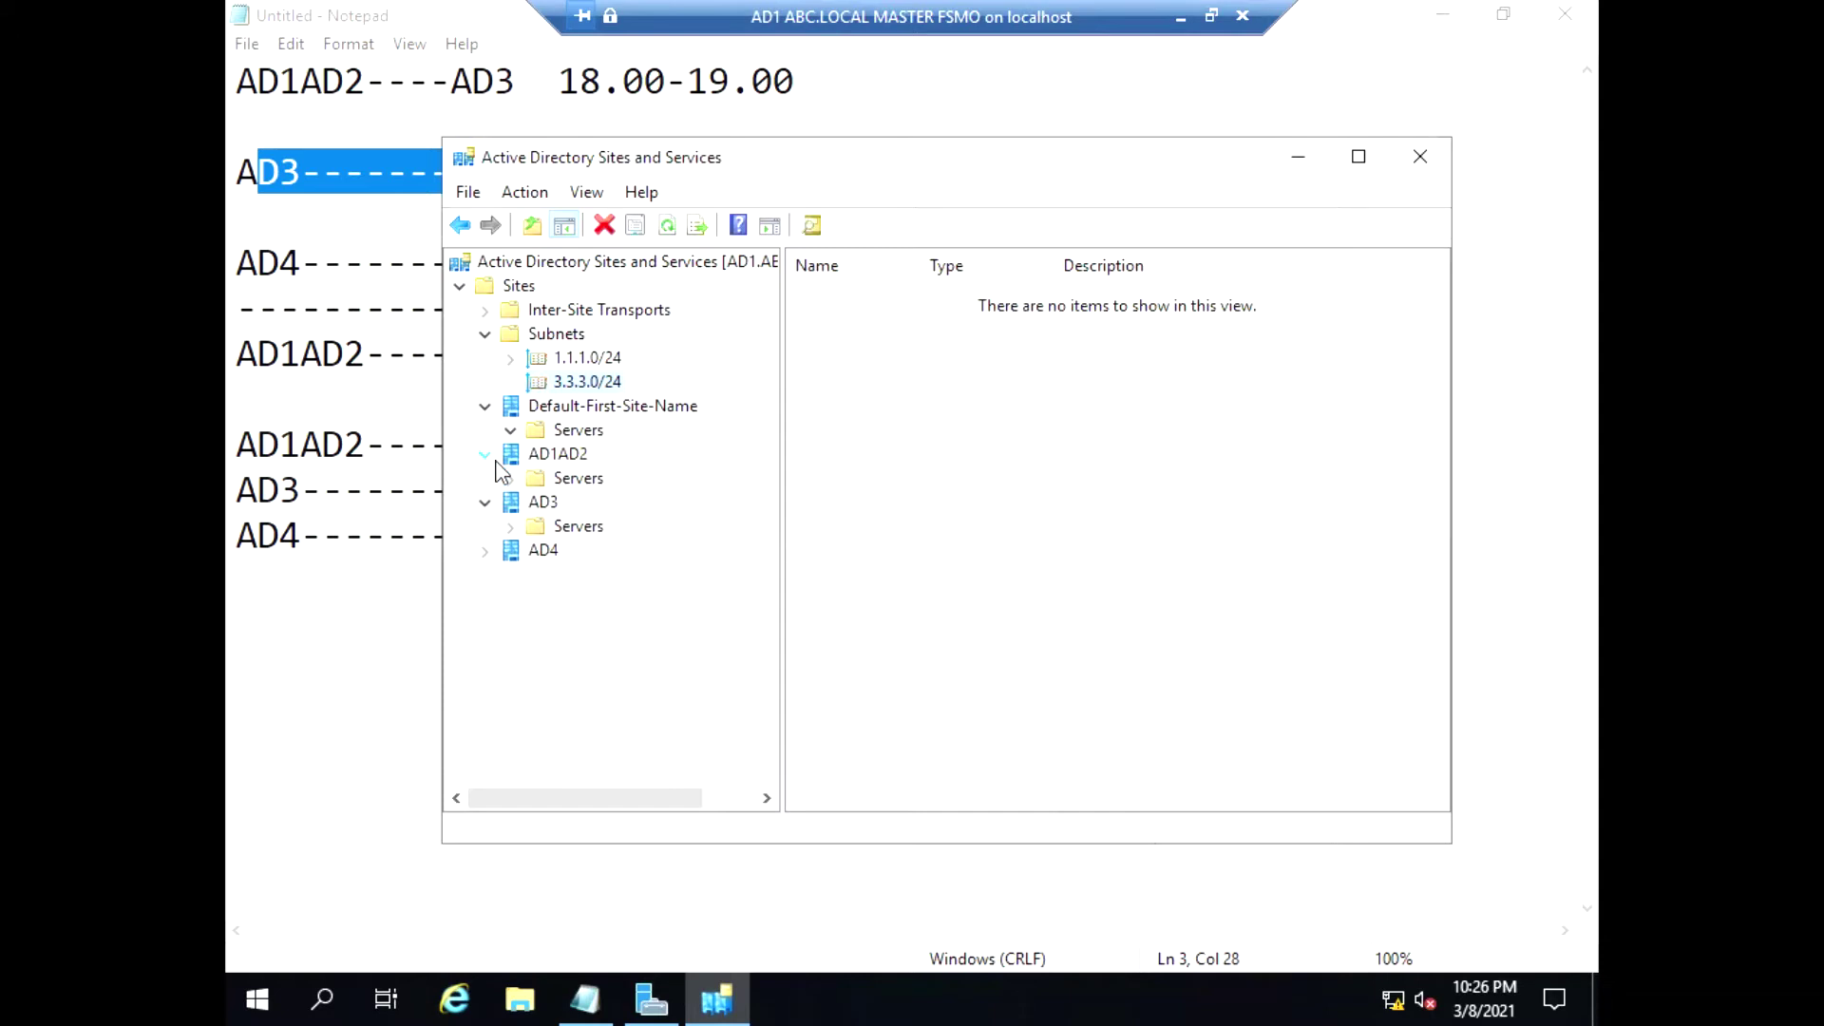
pyautogui.click(485, 454)
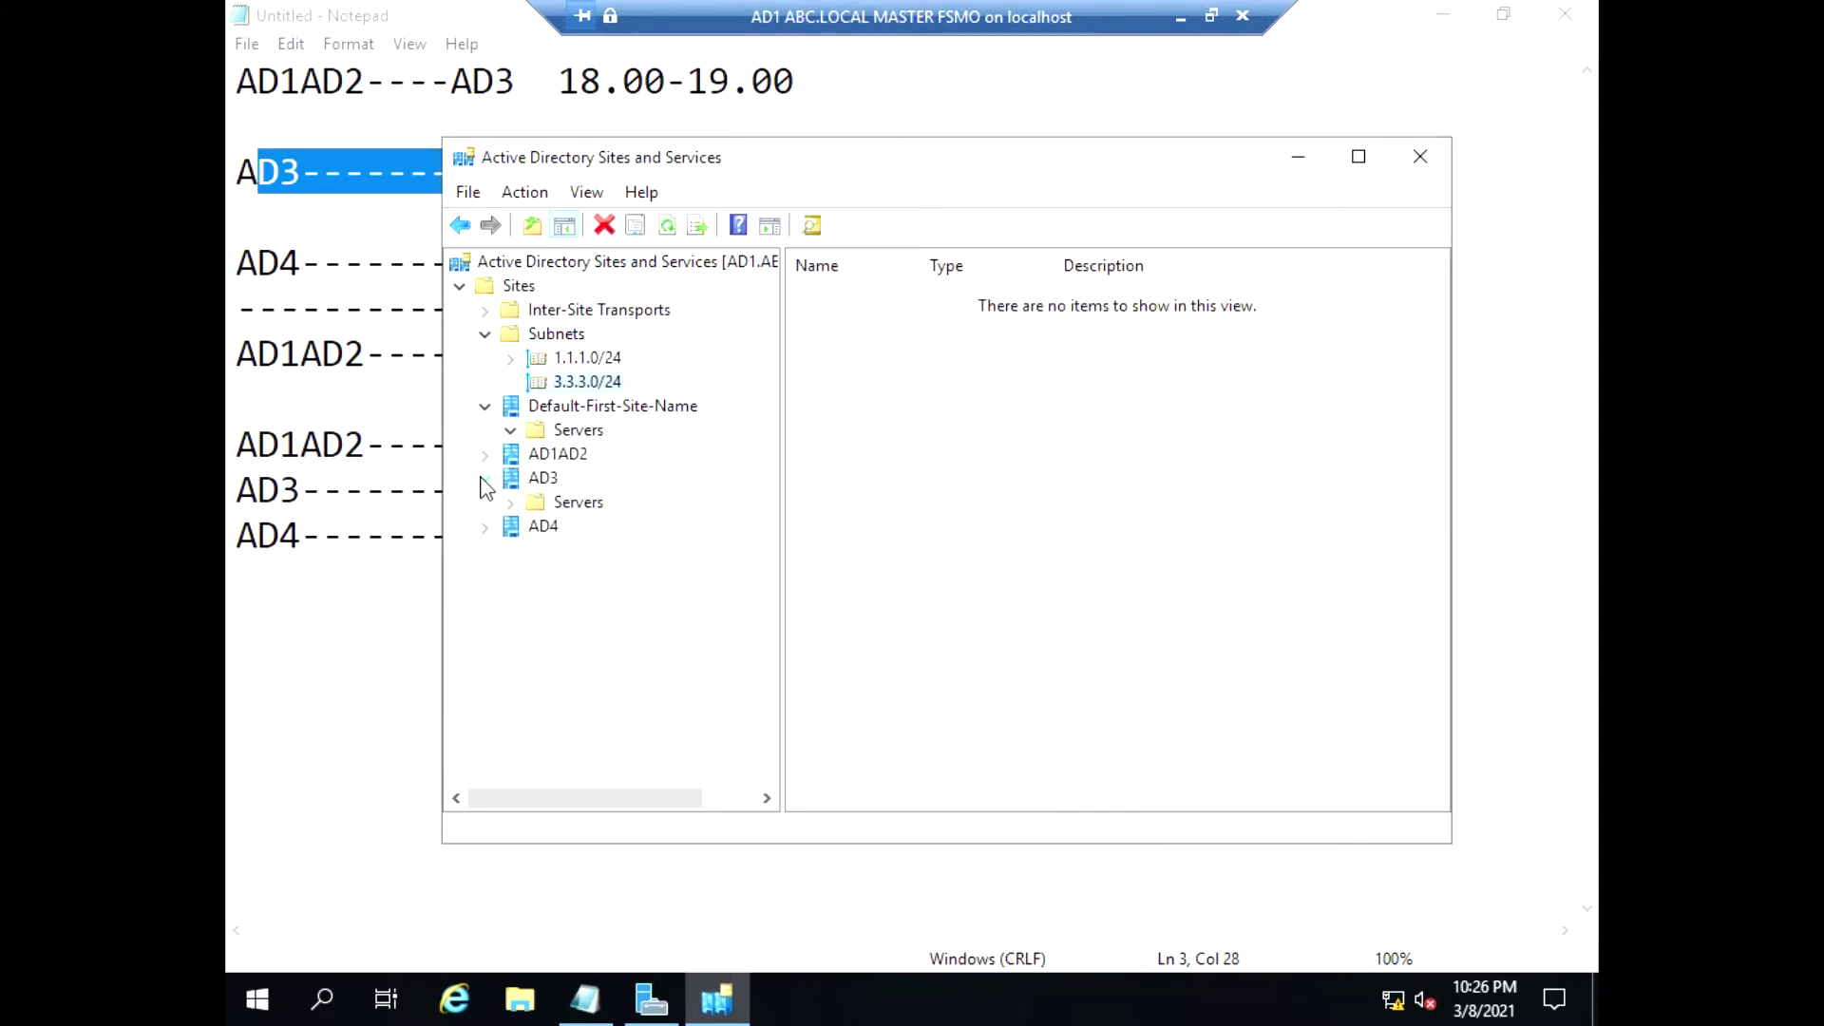
pyautogui.click(485, 478)
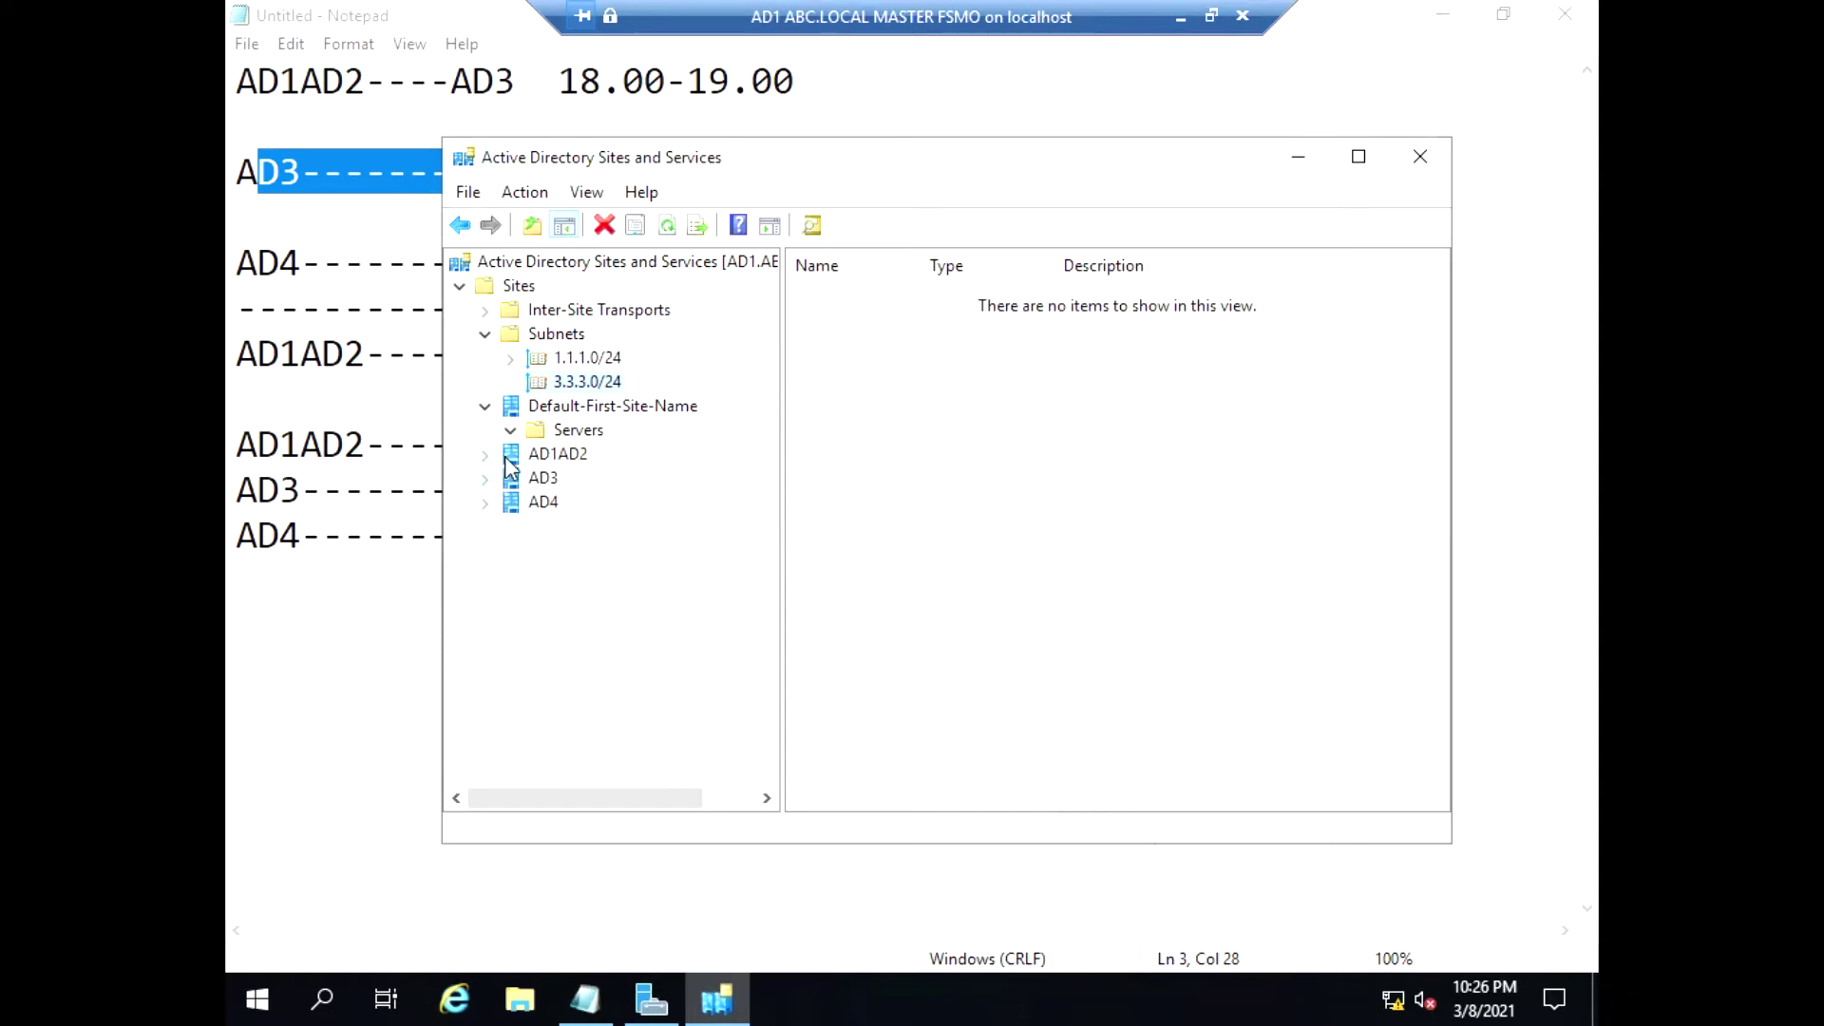
pyautogui.rightClick(608, 382)
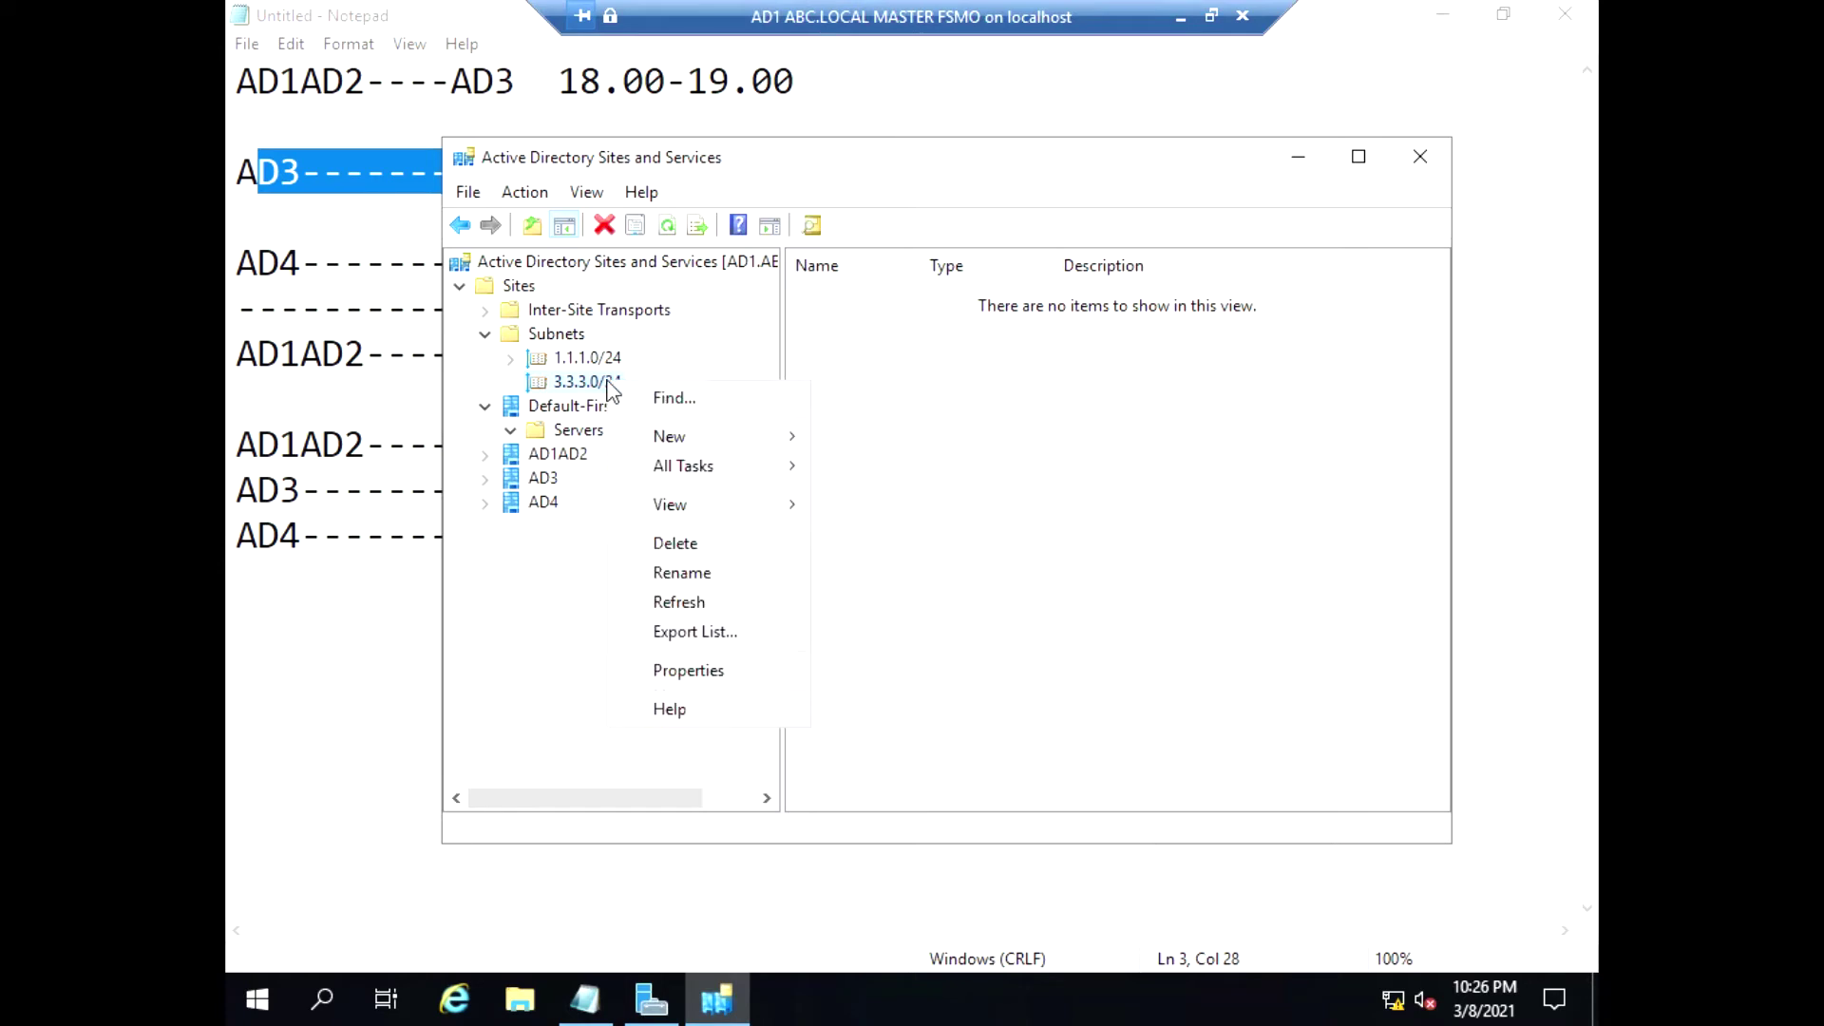
pyautogui.click(744, 666)
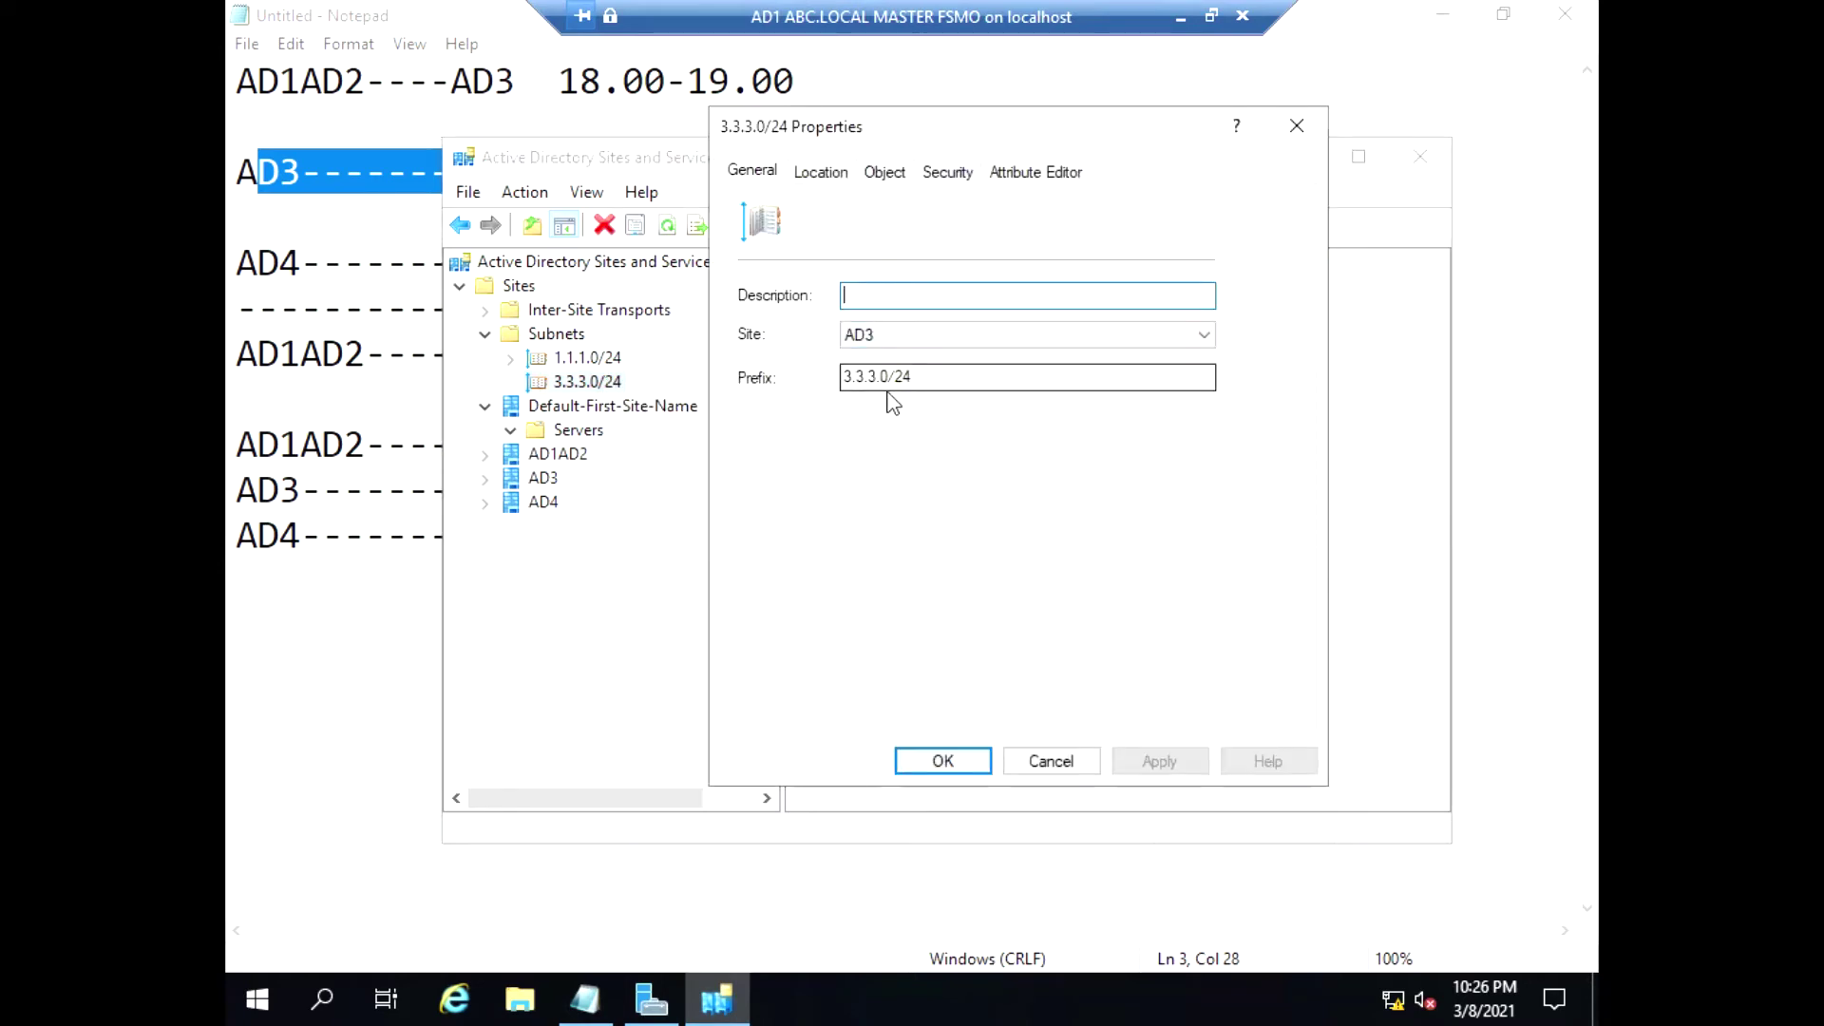
pyautogui.click(918, 344)
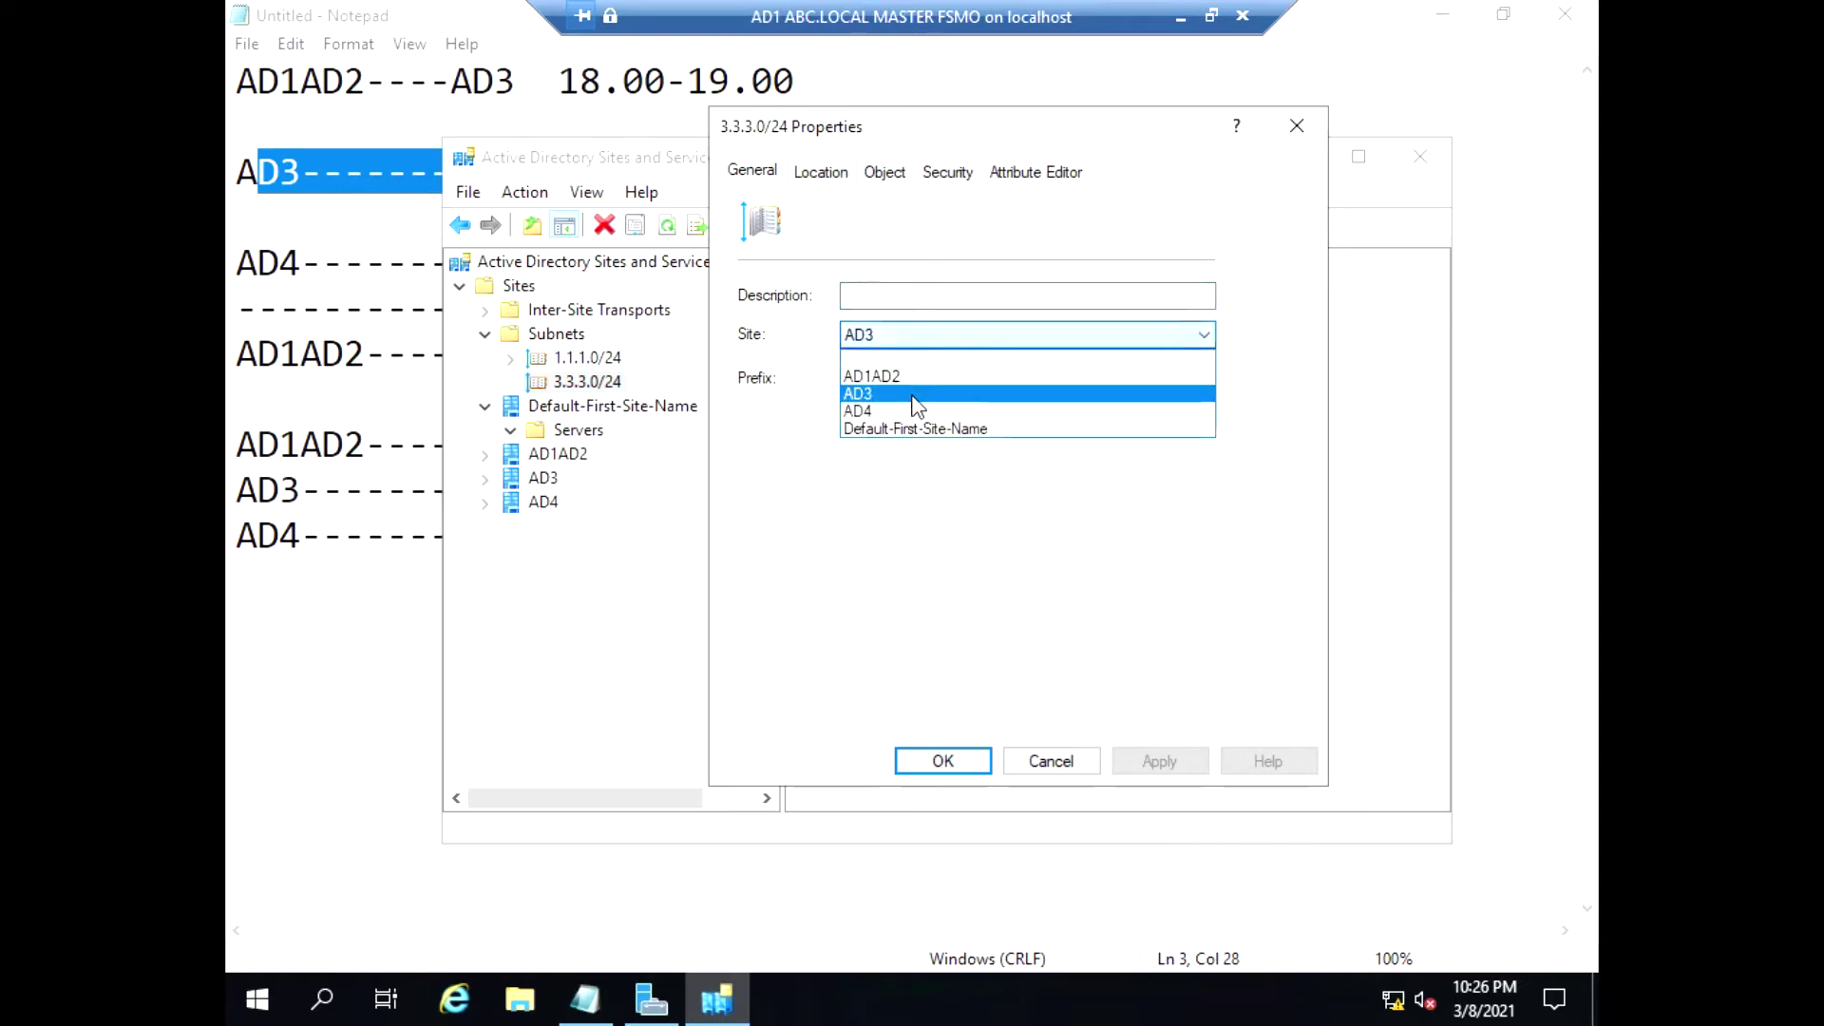
pyautogui.click(914, 390)
pyautogui.click(943, 761)
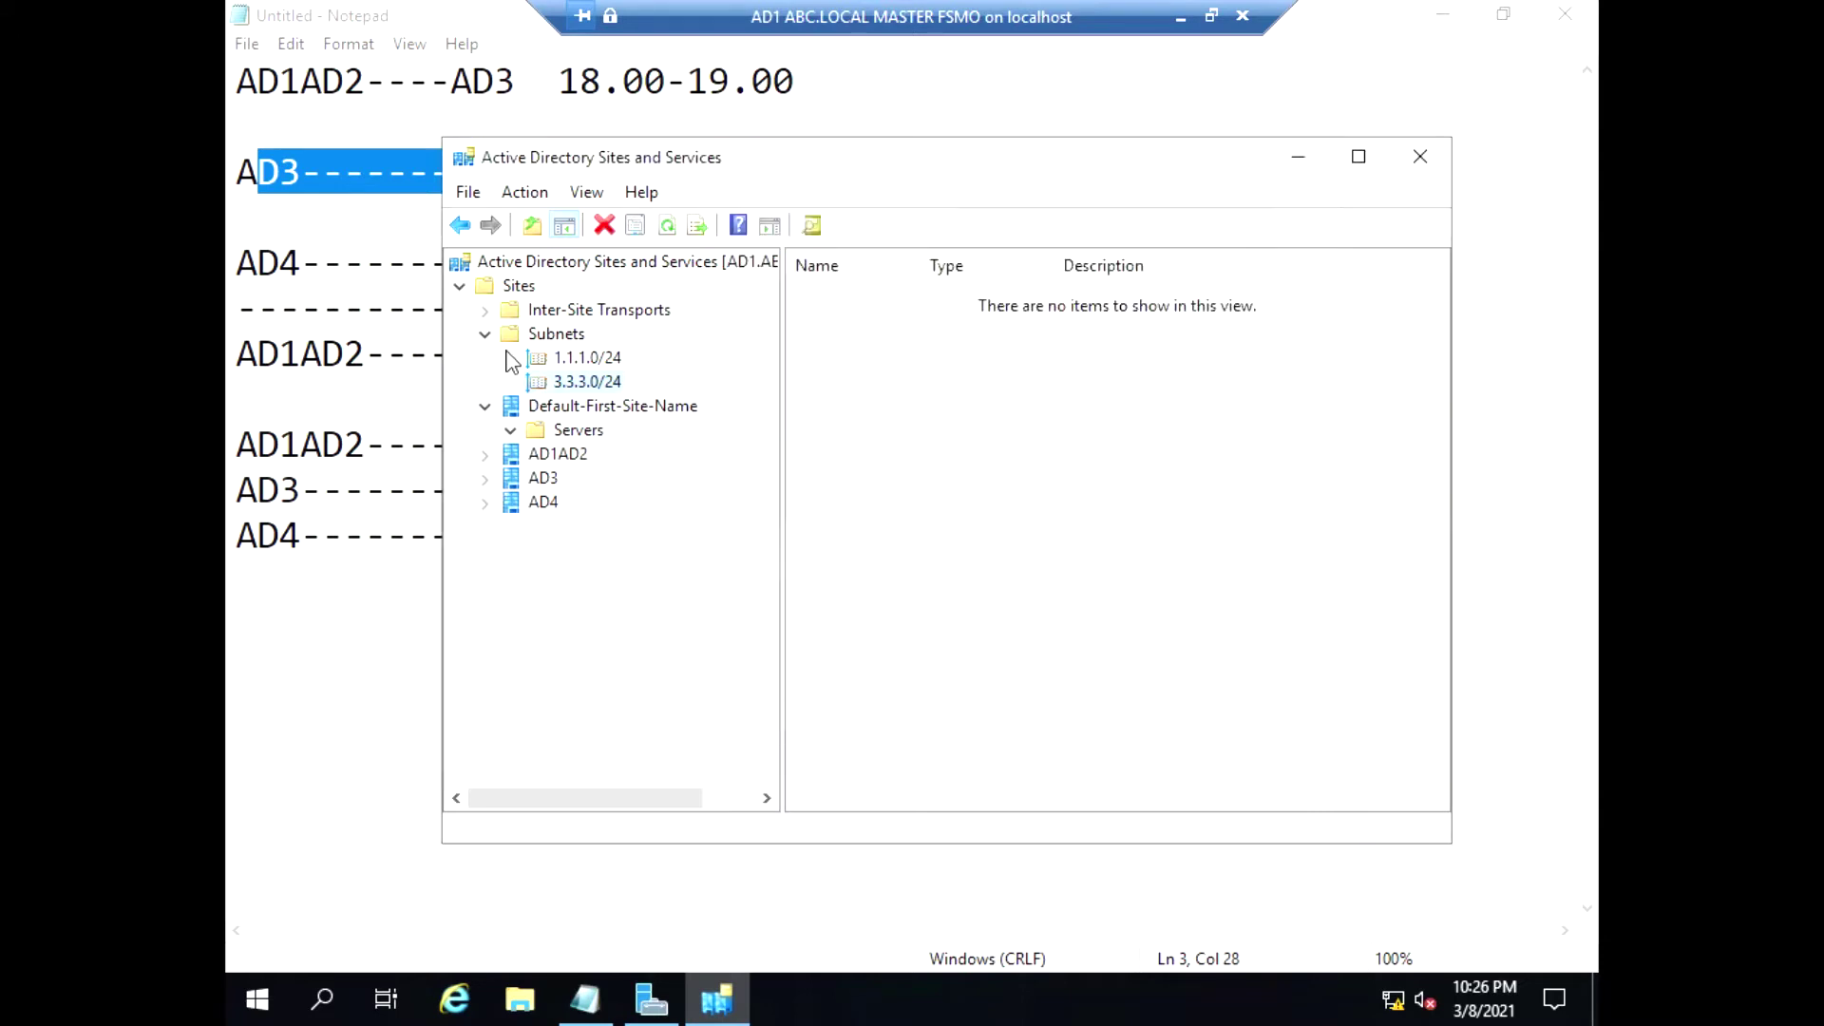
# Add subnet 4.4.4.0/24 assigned to site AD4
pyautogui.rightClick(544, 340)
pyautogui.rightClick(538, 336)
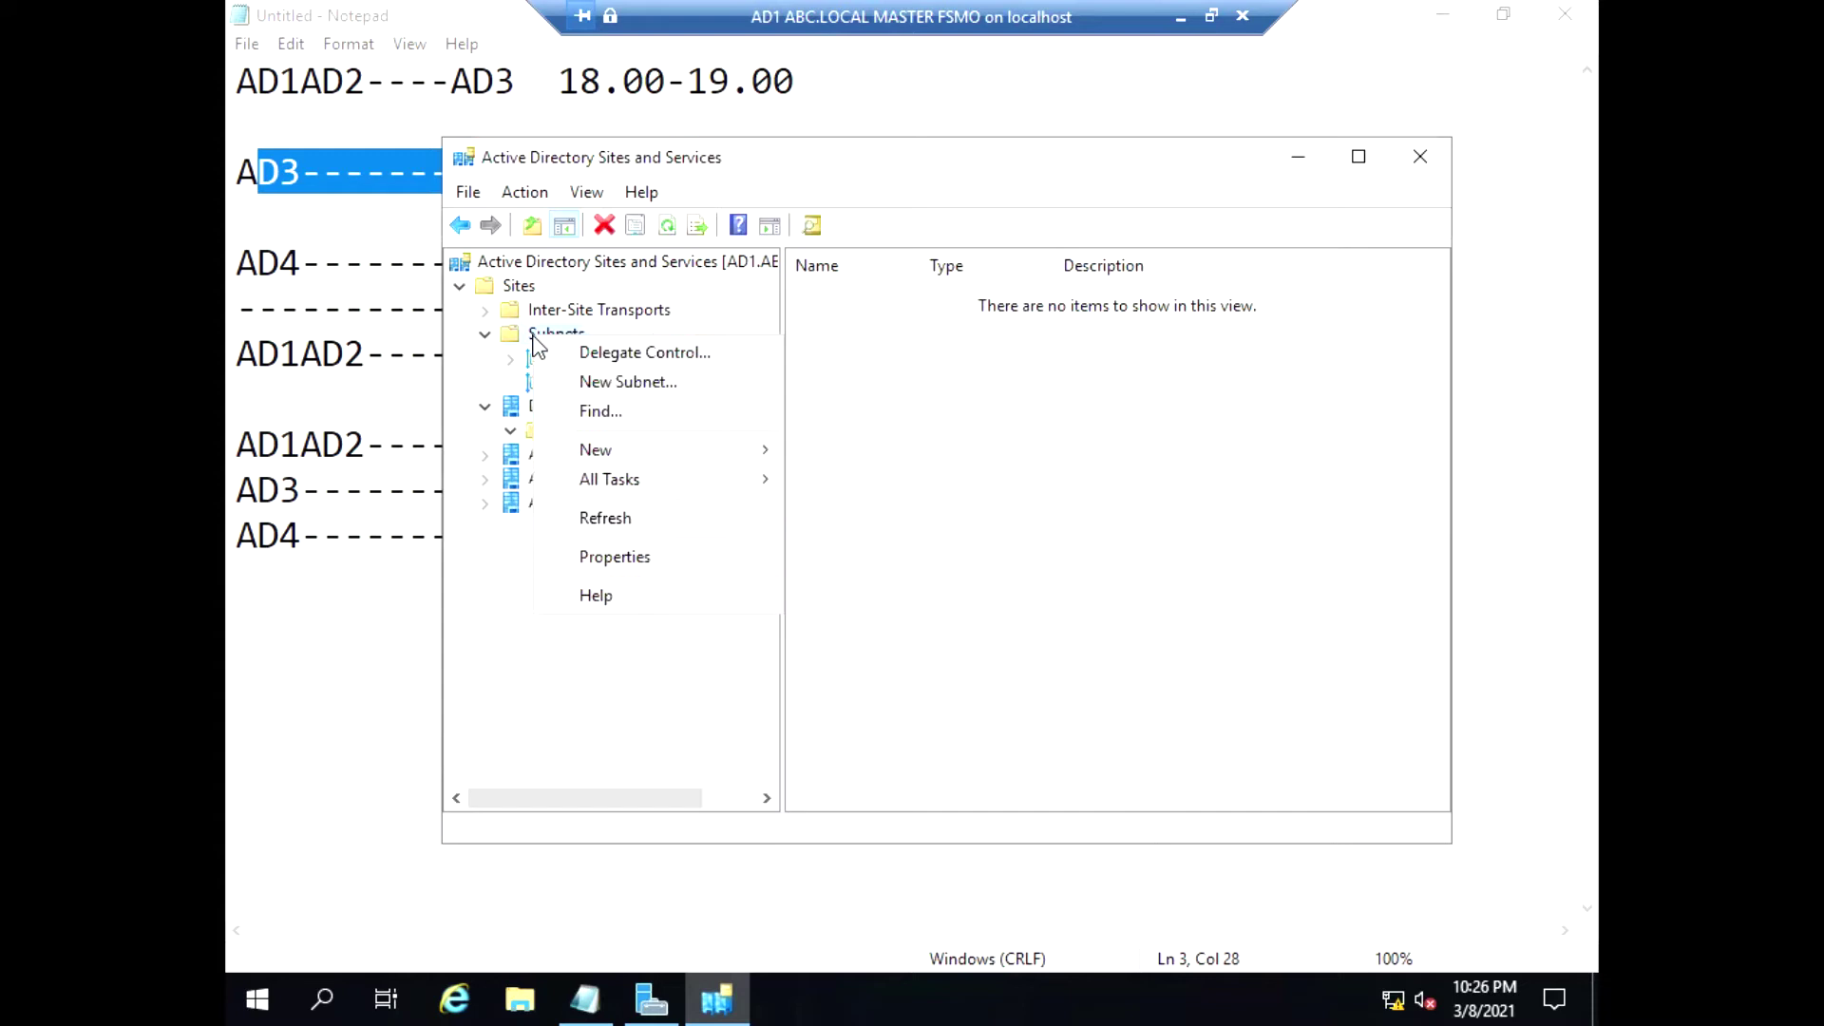
pyautogui.click(594, 380)
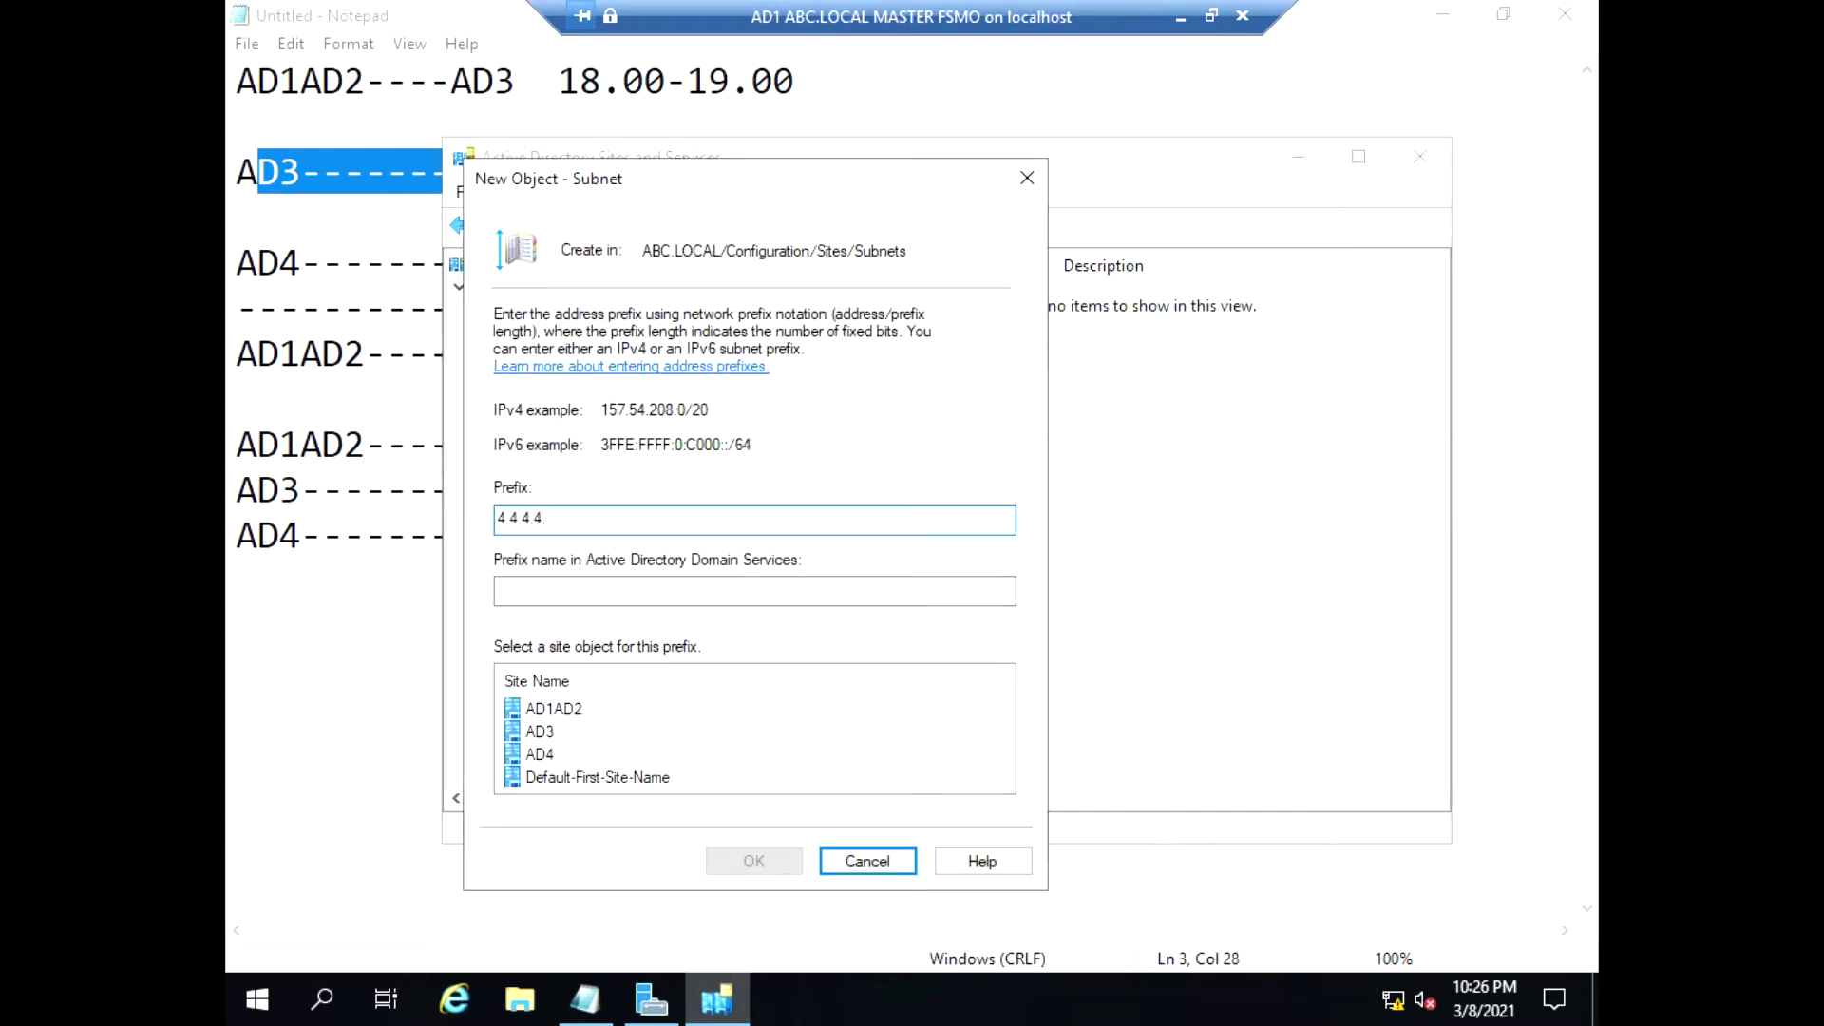
pyautogui.write('4.4.4.0/24')
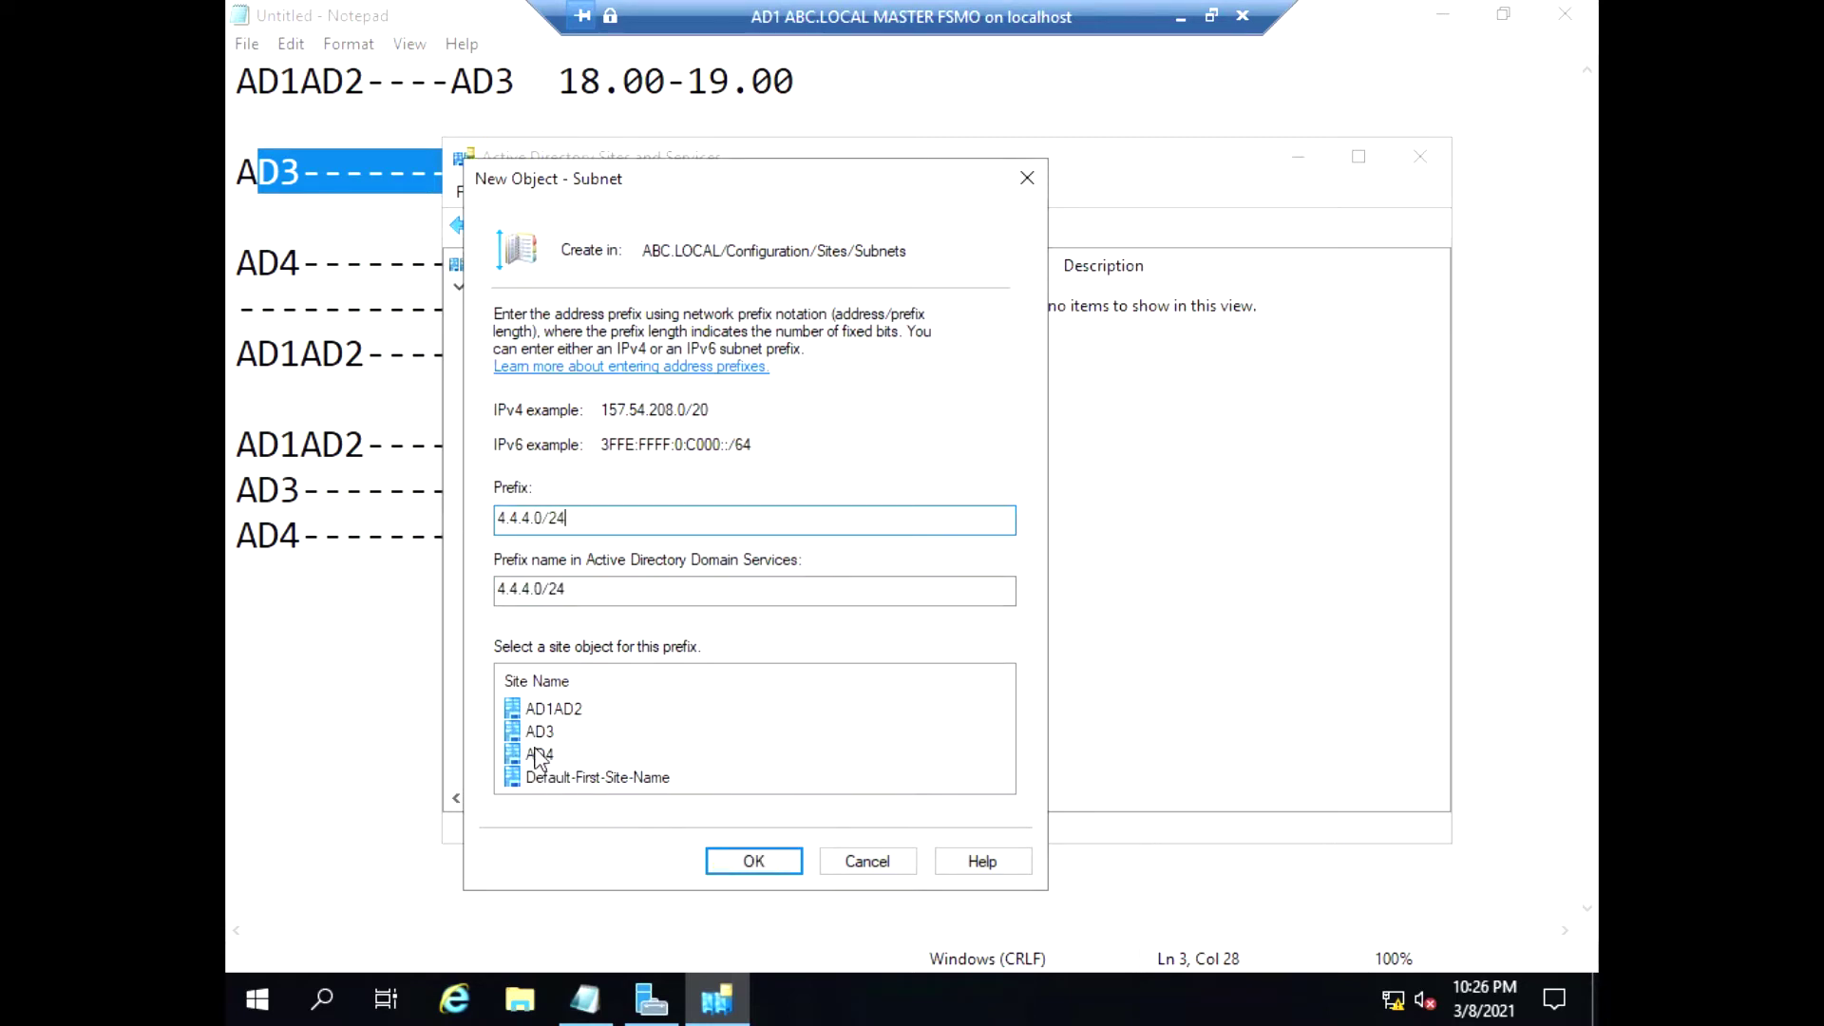
pyautogui.click(538, 756)
pyautogui.click(750, 855)
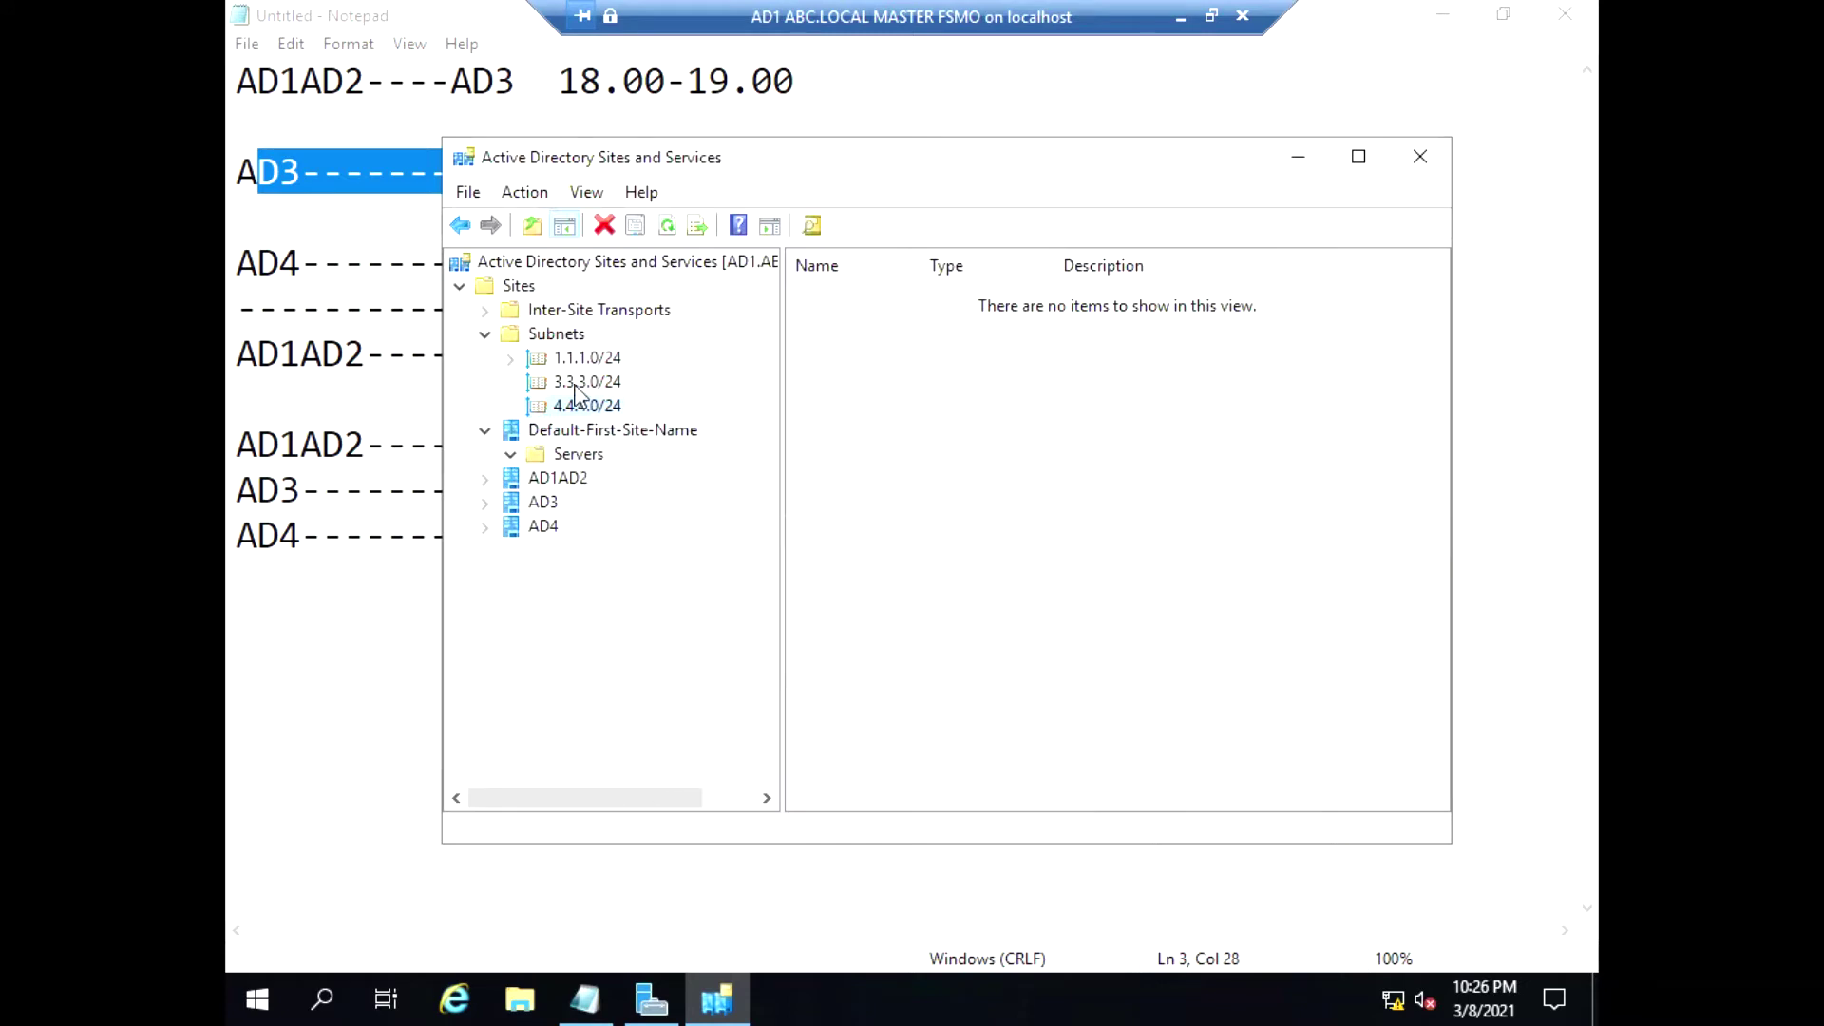
pyautogui.click(493, 436)
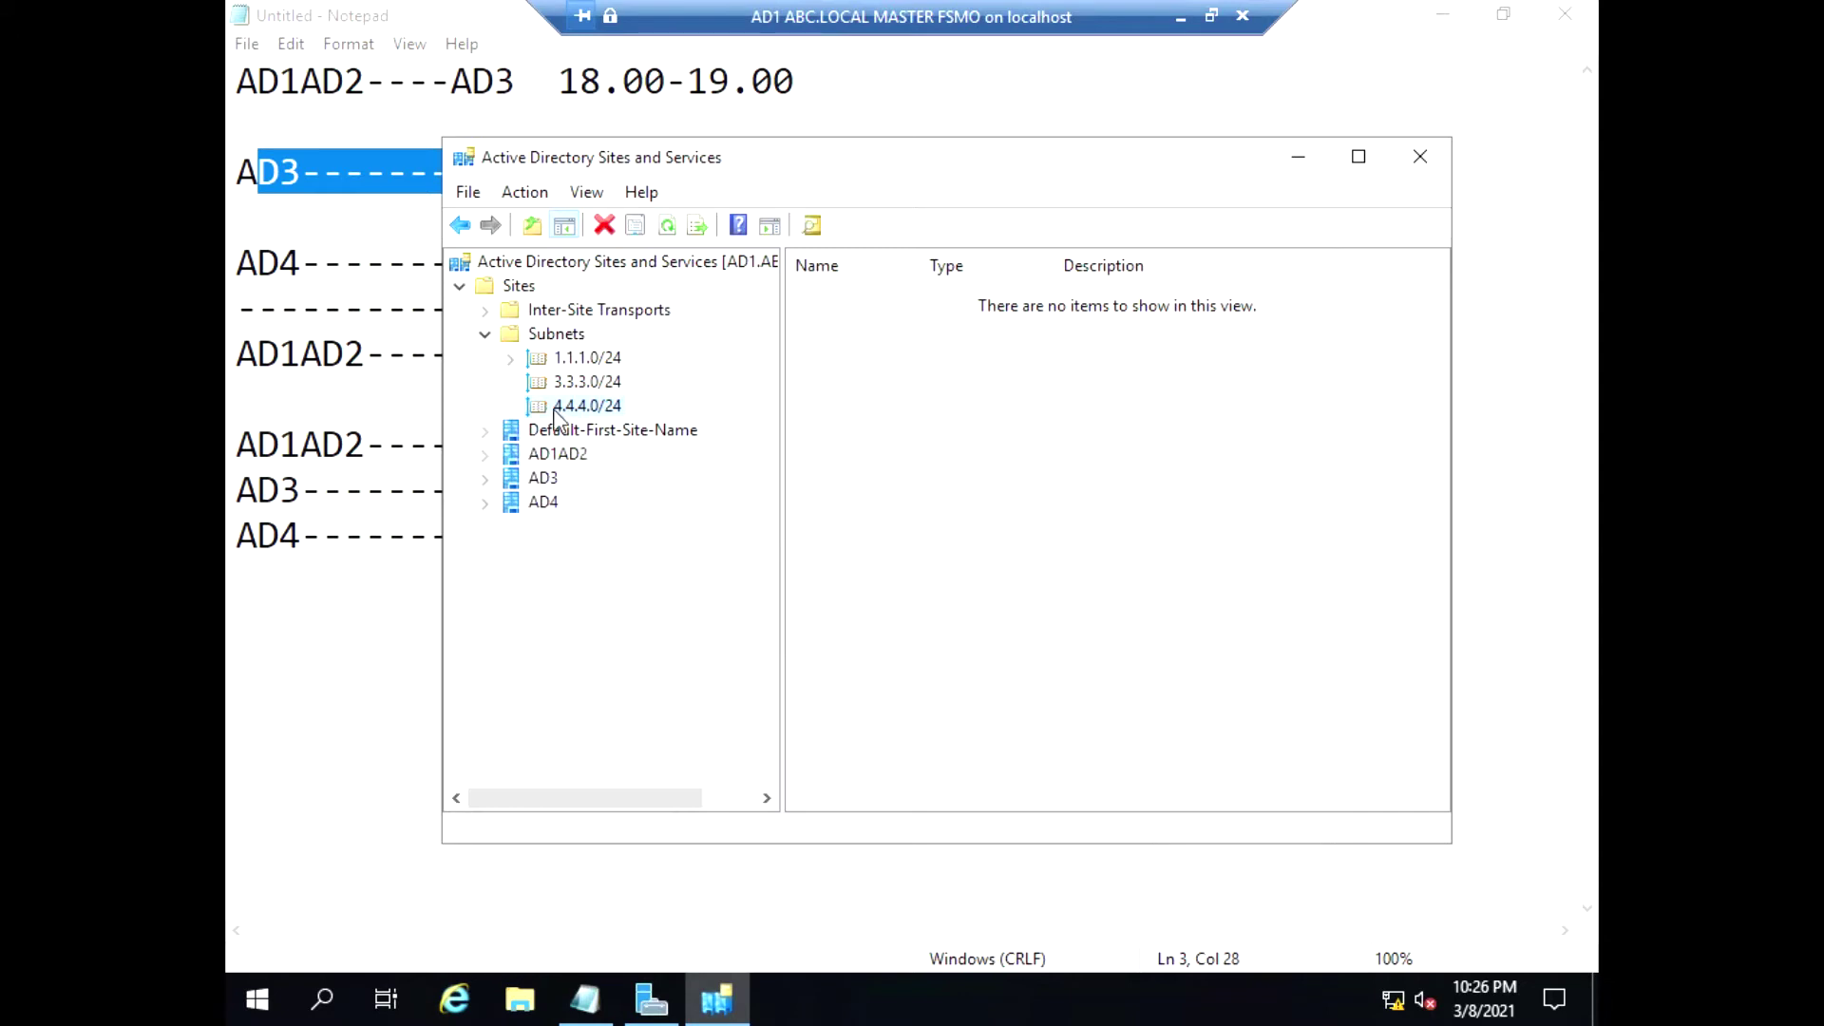
# Open DEFAULTIPSITELINK properties under IP and review its linked sites AD1AD2, AD3, AD4, Default-First-Site-Name
pyautogui.click(493, 314)
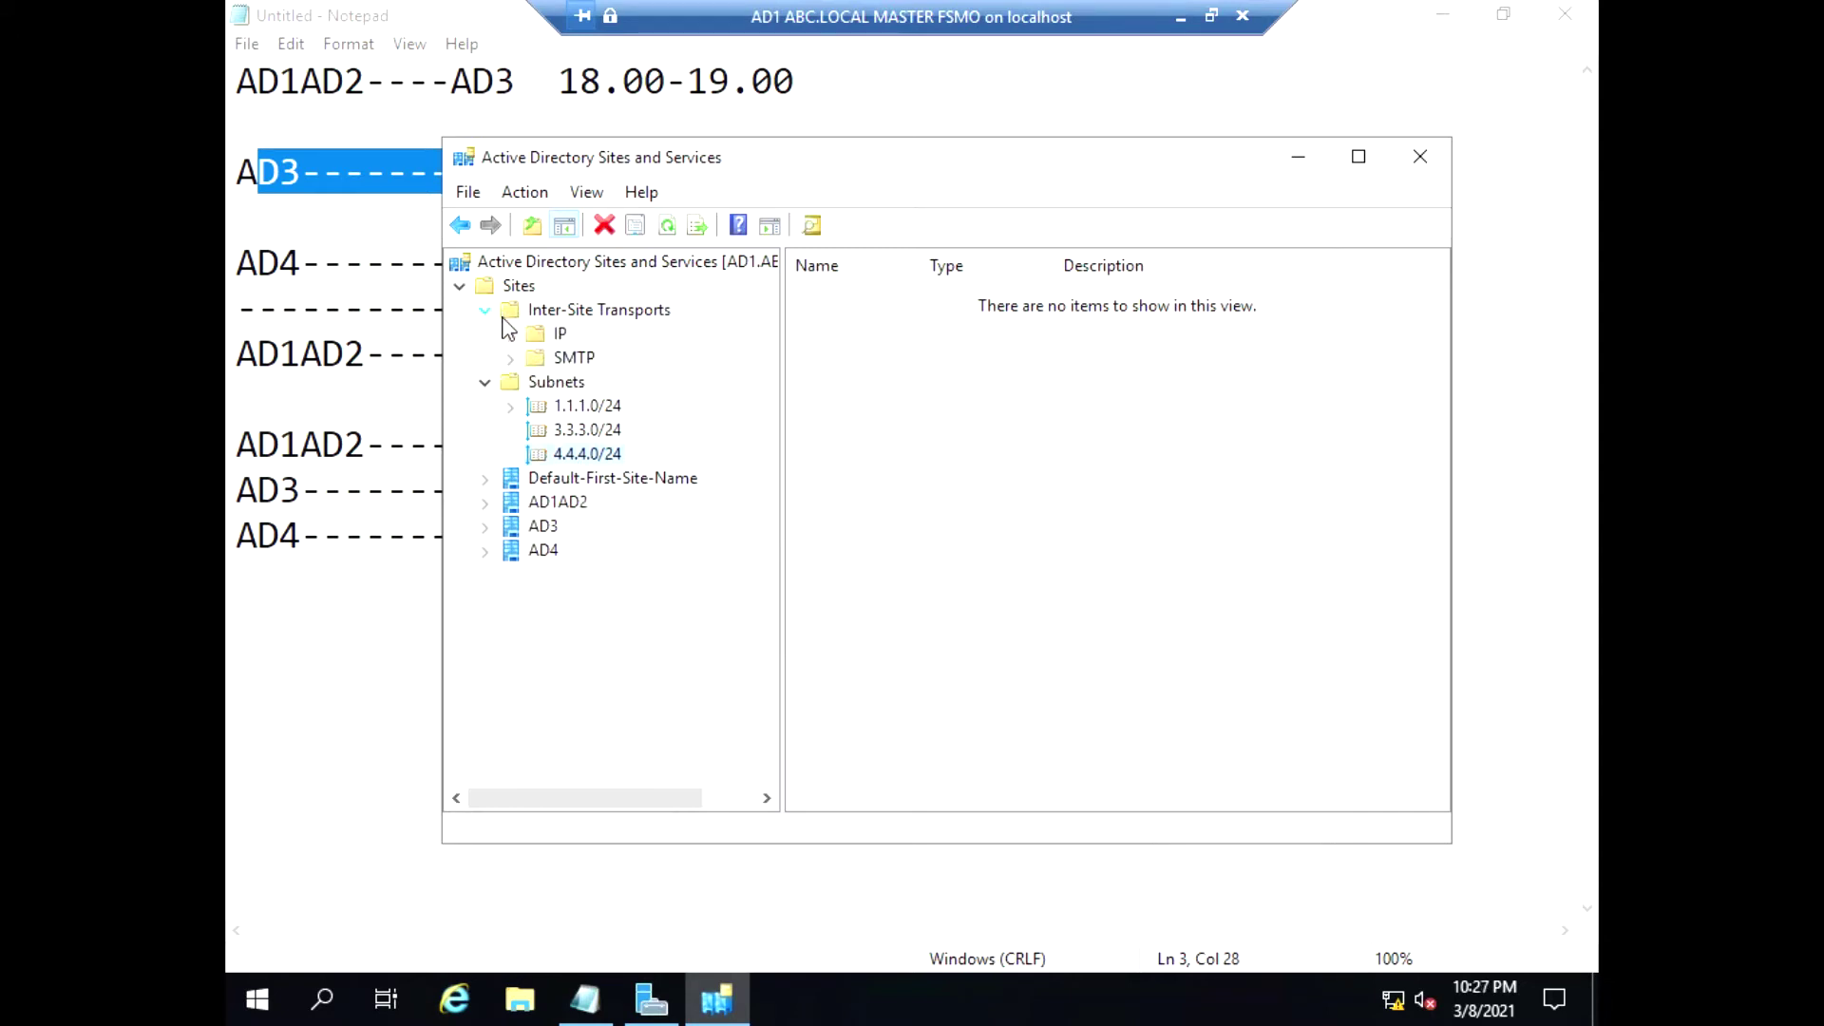
pyautogui.click(535, 340)
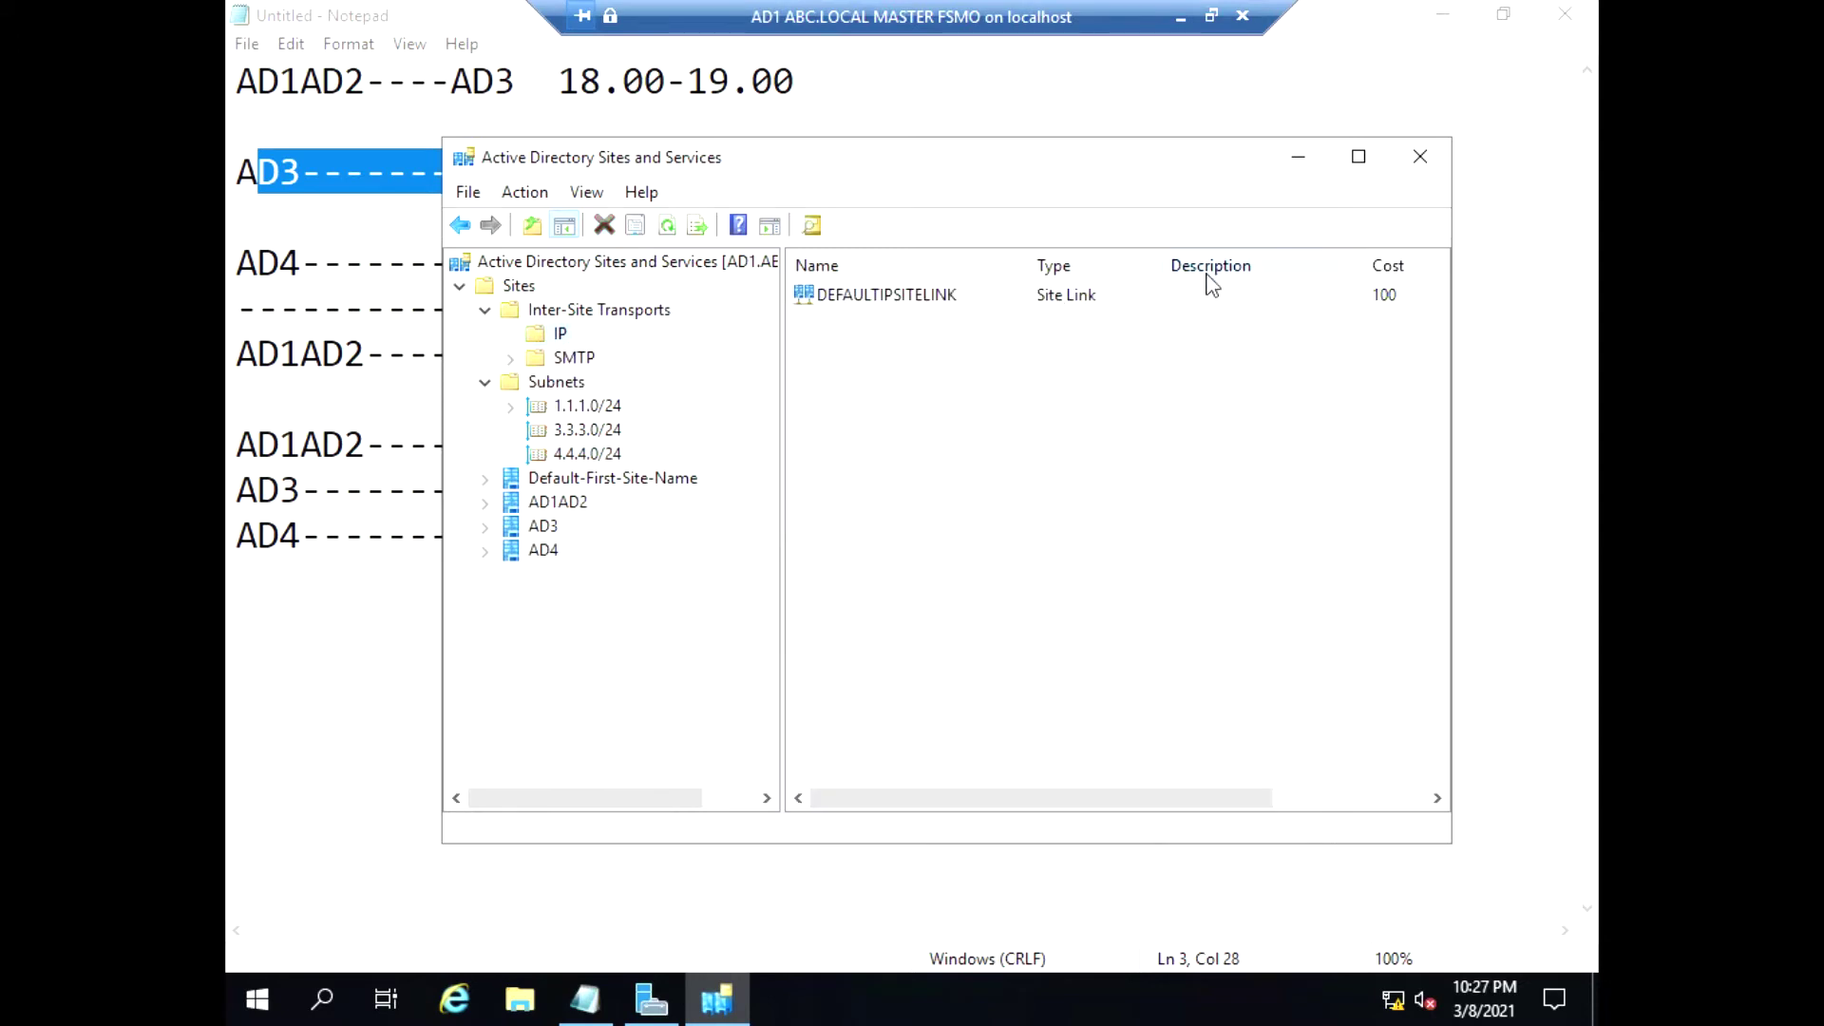
pyautogui.rightClick(884, 303)
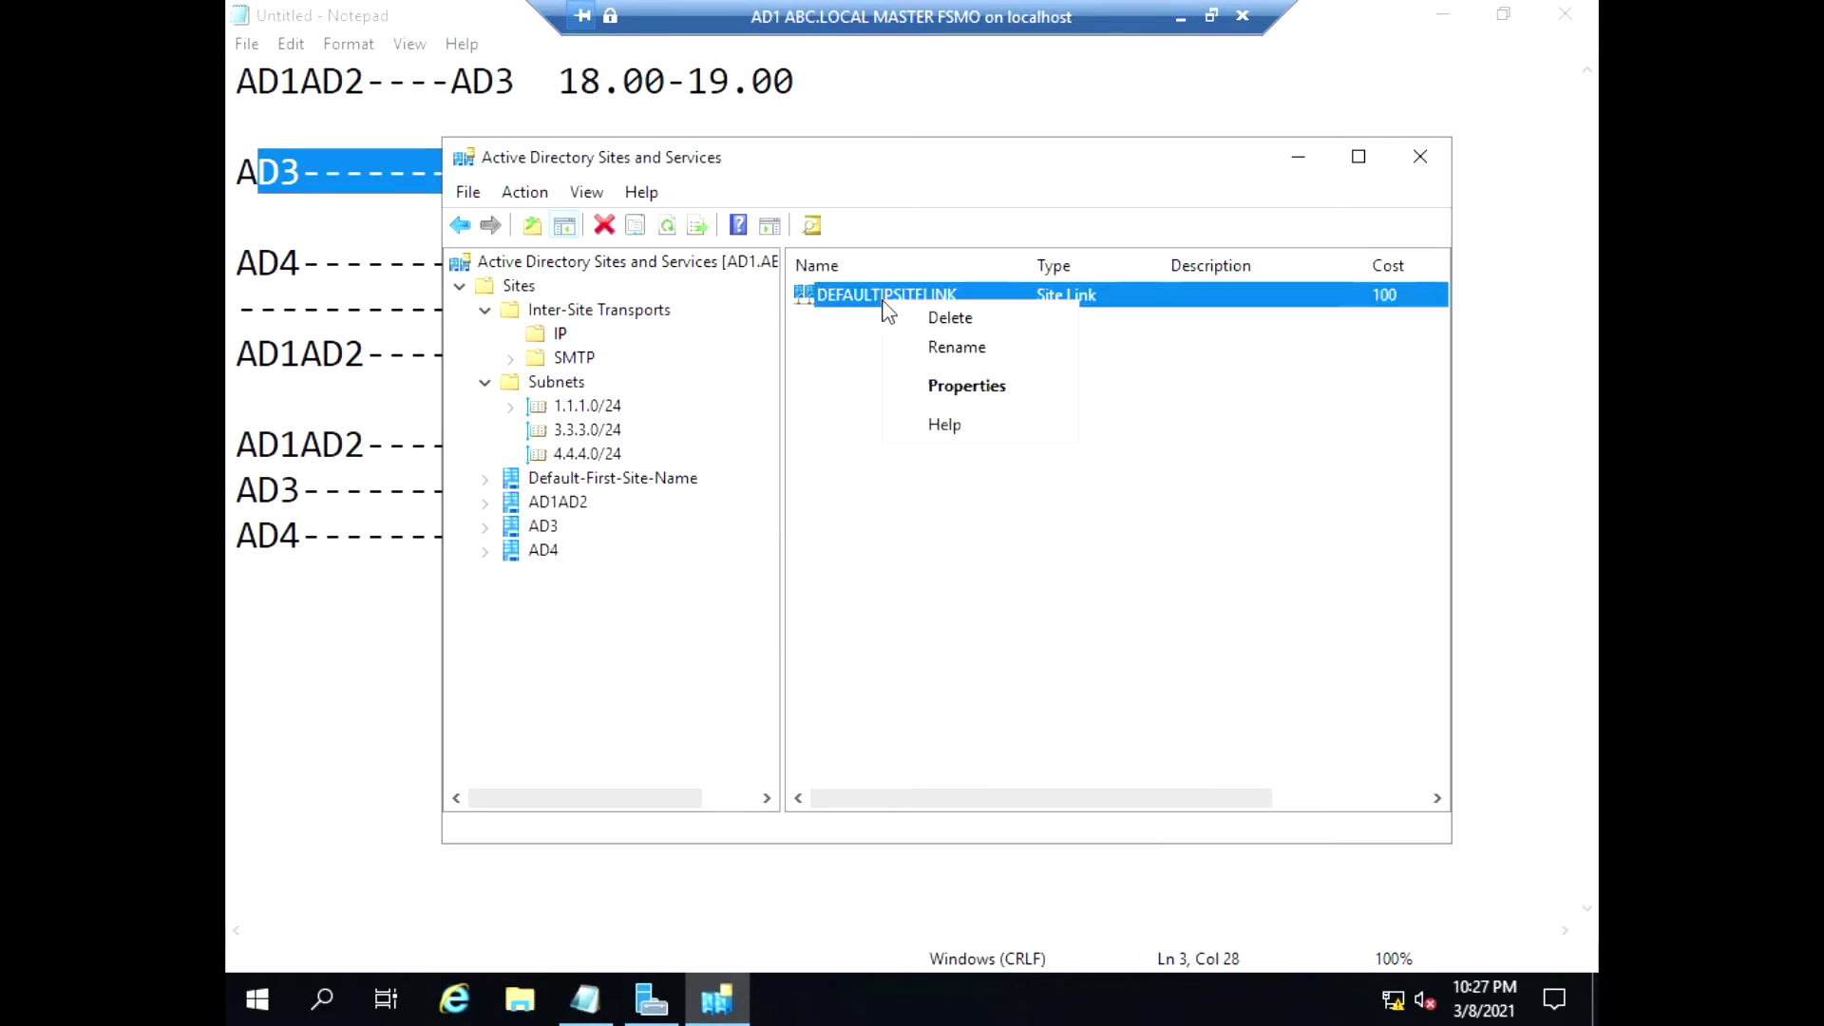
pyautogui.click(961, 400)
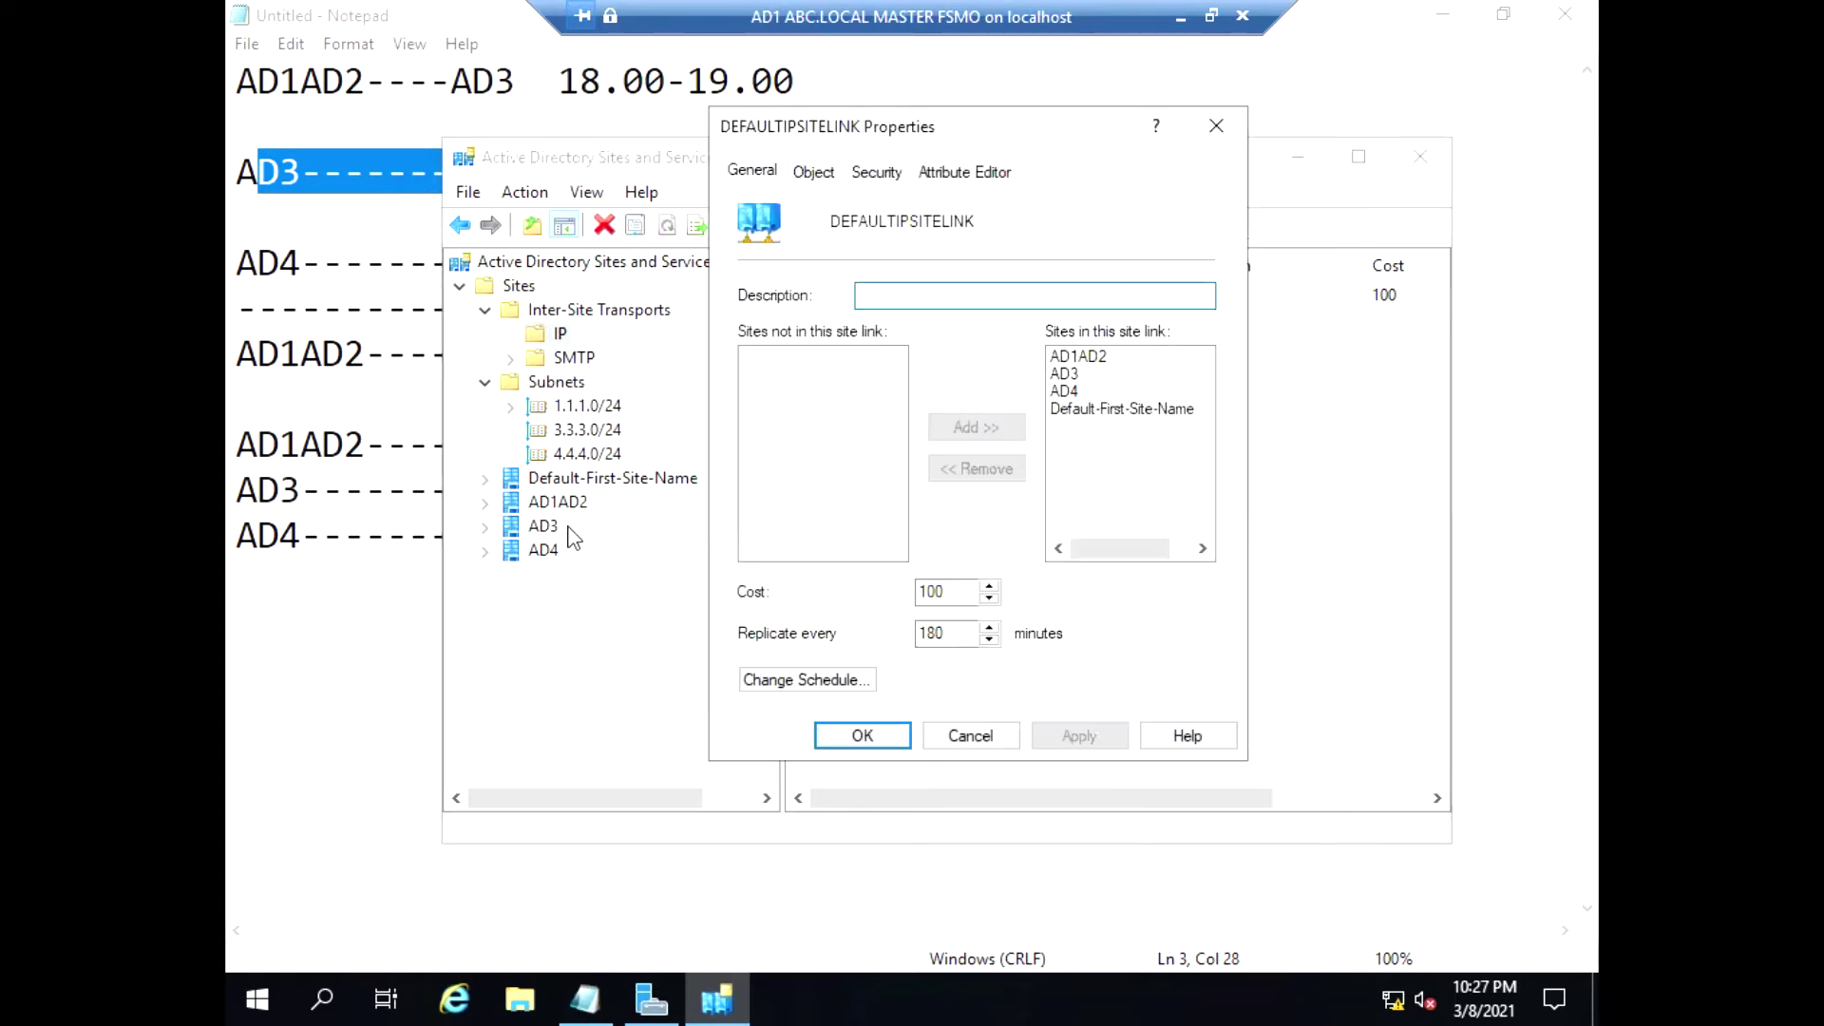
pyautogui.click(1074, 408)
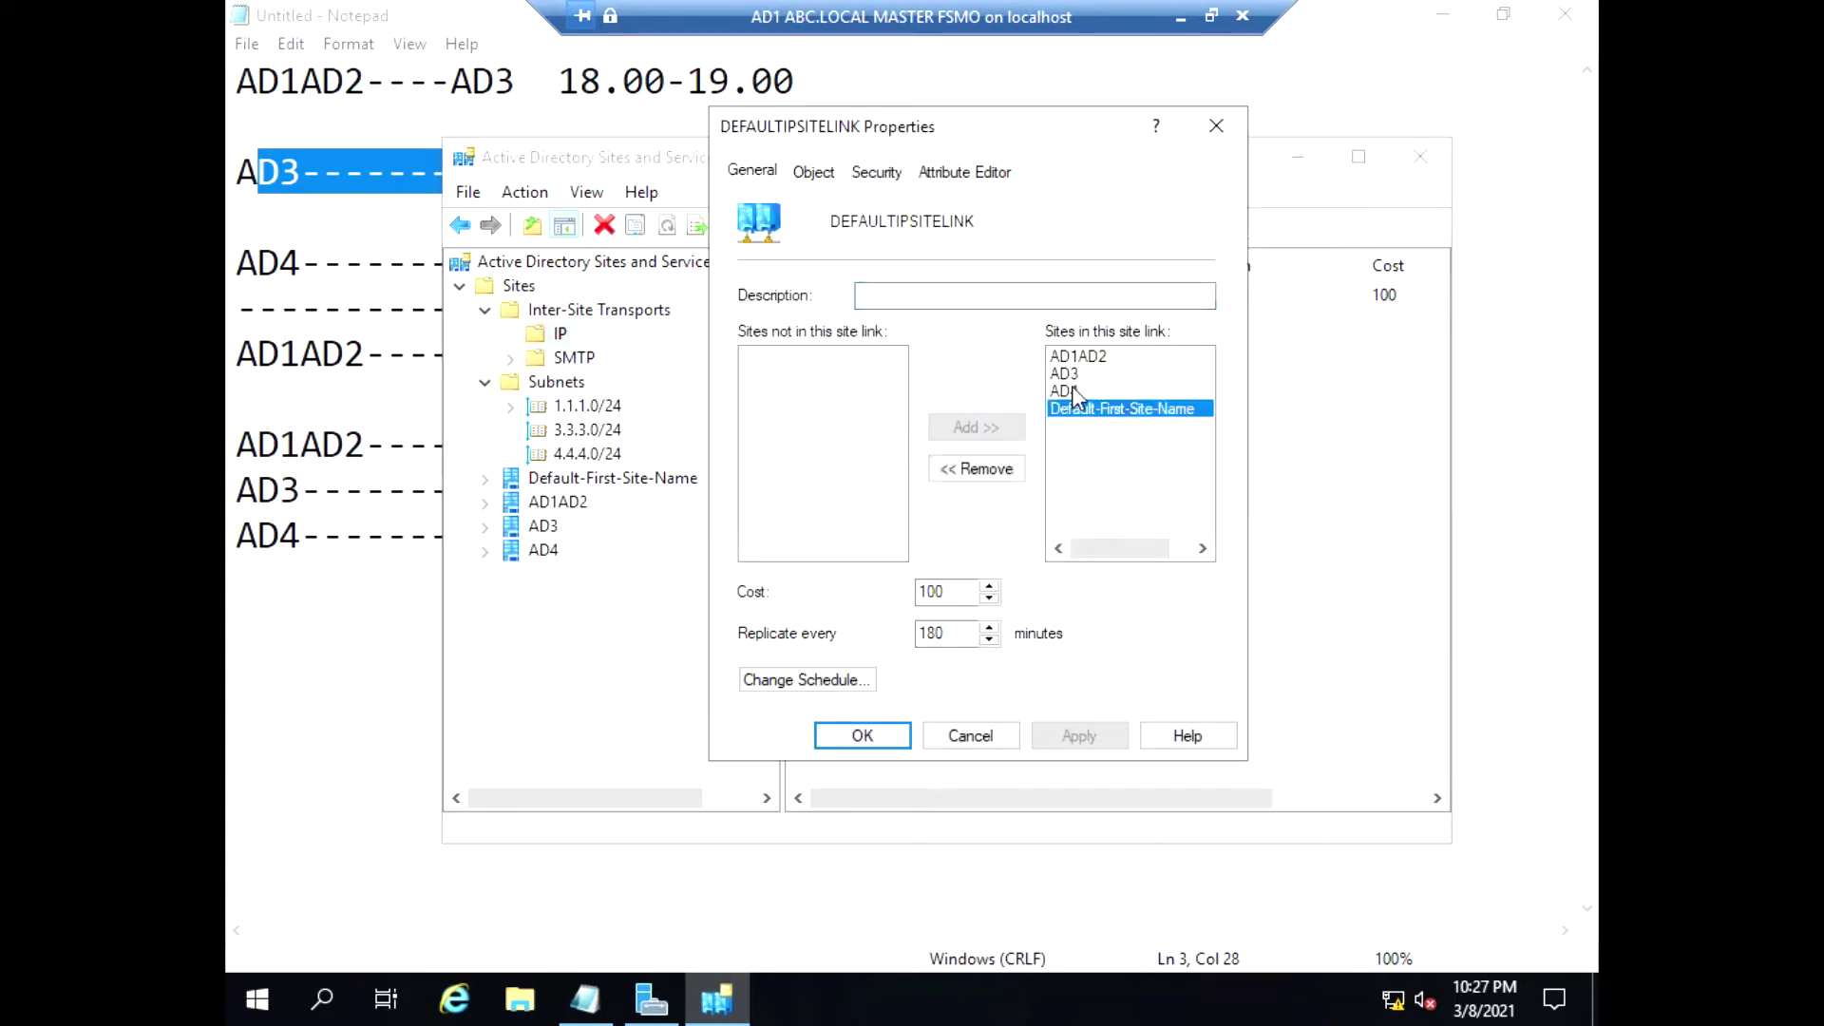
pyautogui.click(1064, 390)
pyautogui.click(1072, 373)
pyautogui.click(1077, 357)
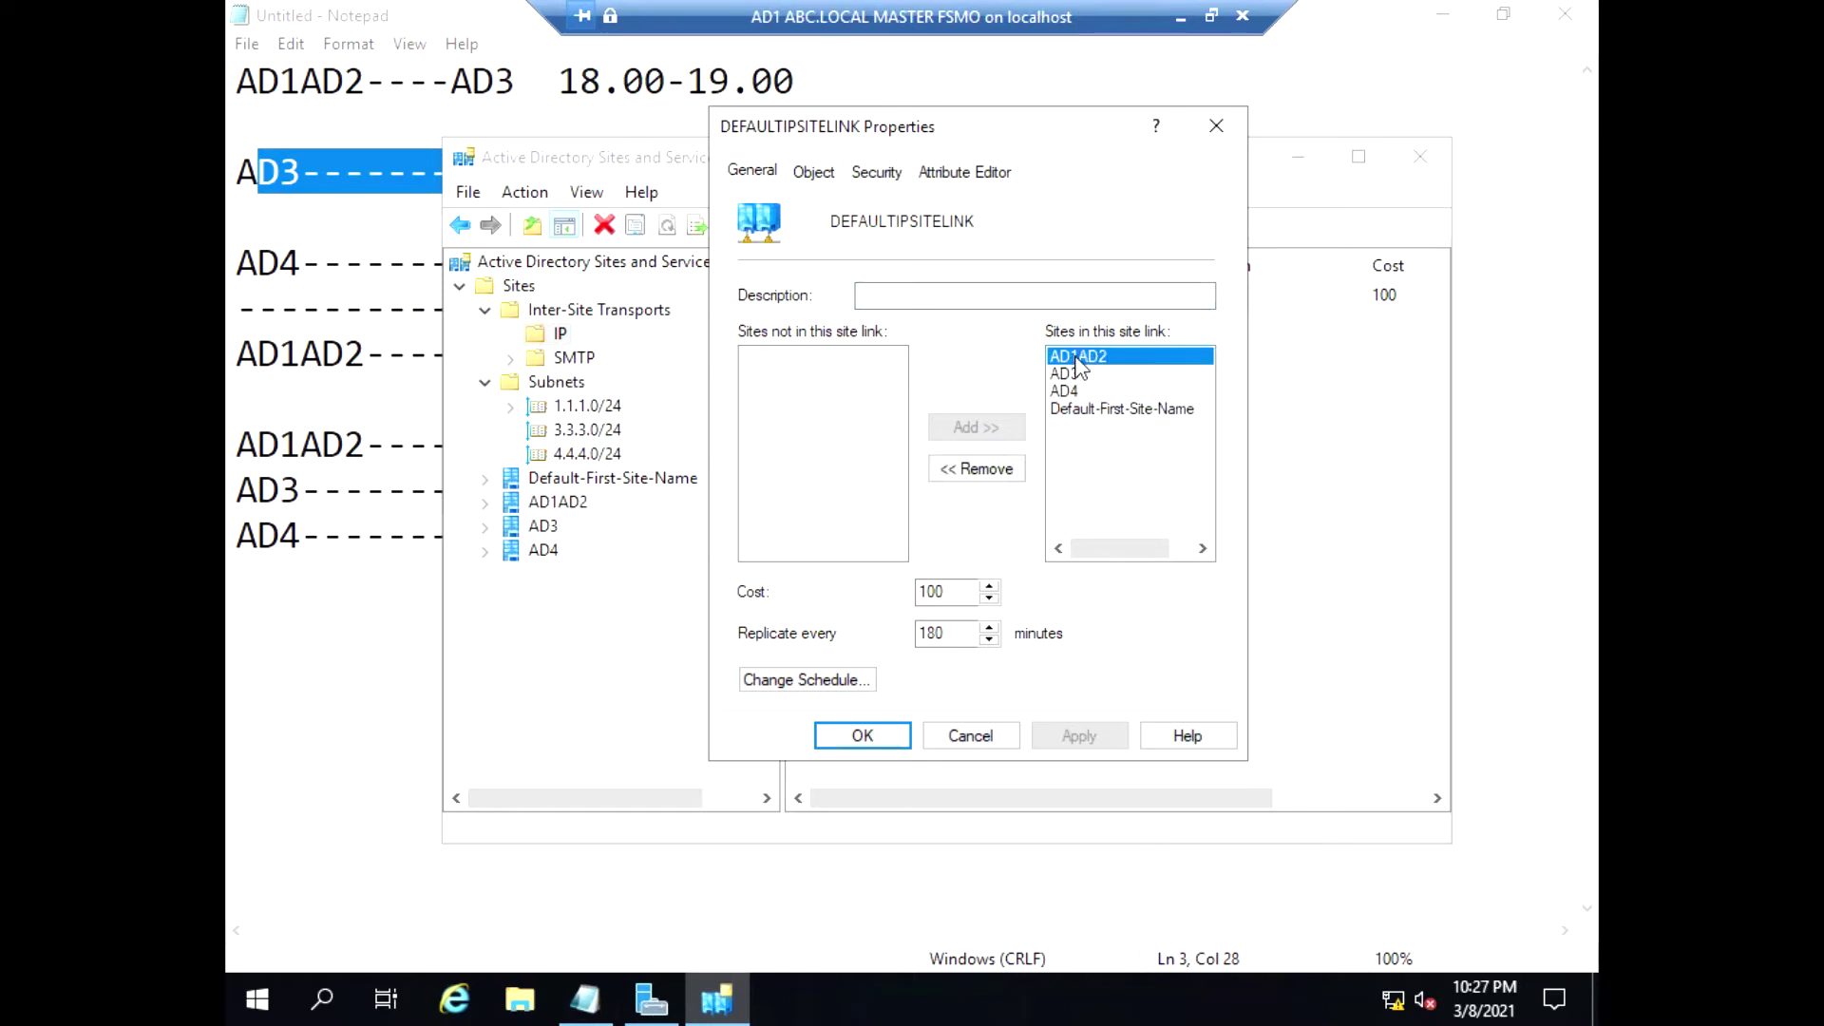
pyautogui.click(1075, 391)
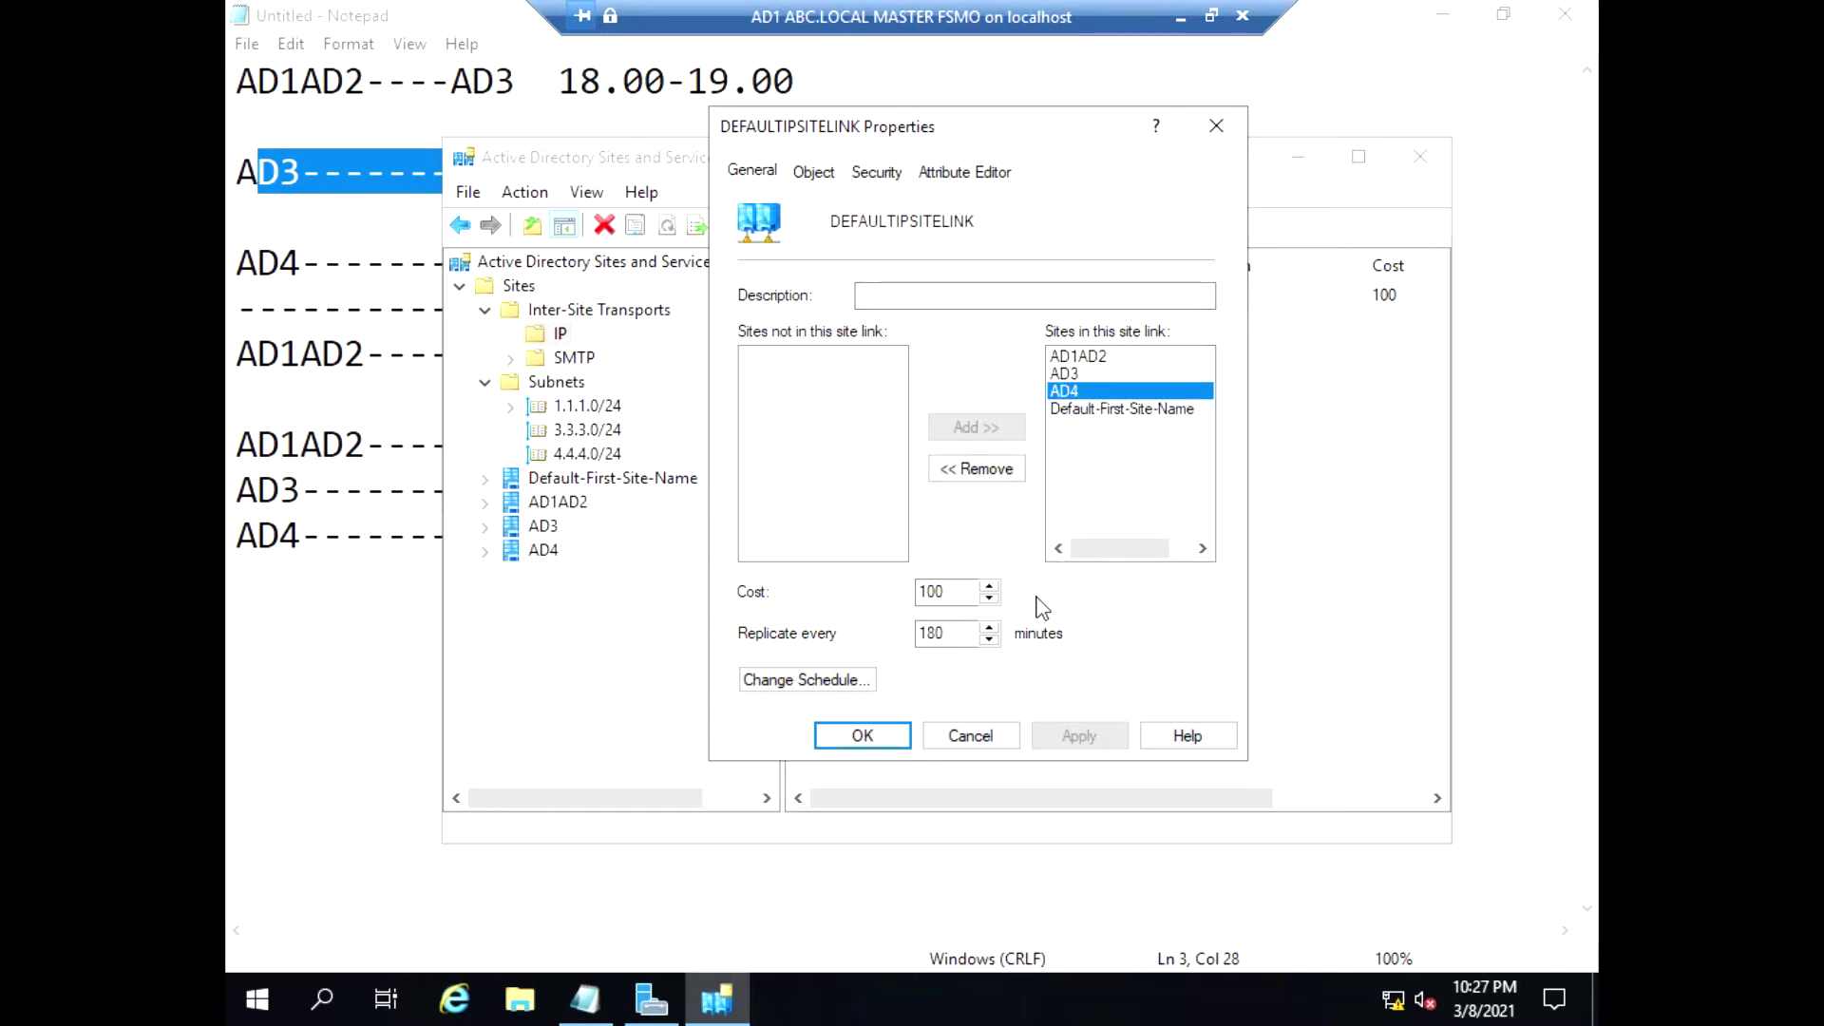
pyautogui.click(1091, 409)
# Set the DEFAULTIPSITELINK schedule to Replication Not Available and apply it
pyautogui.click(850, 680)
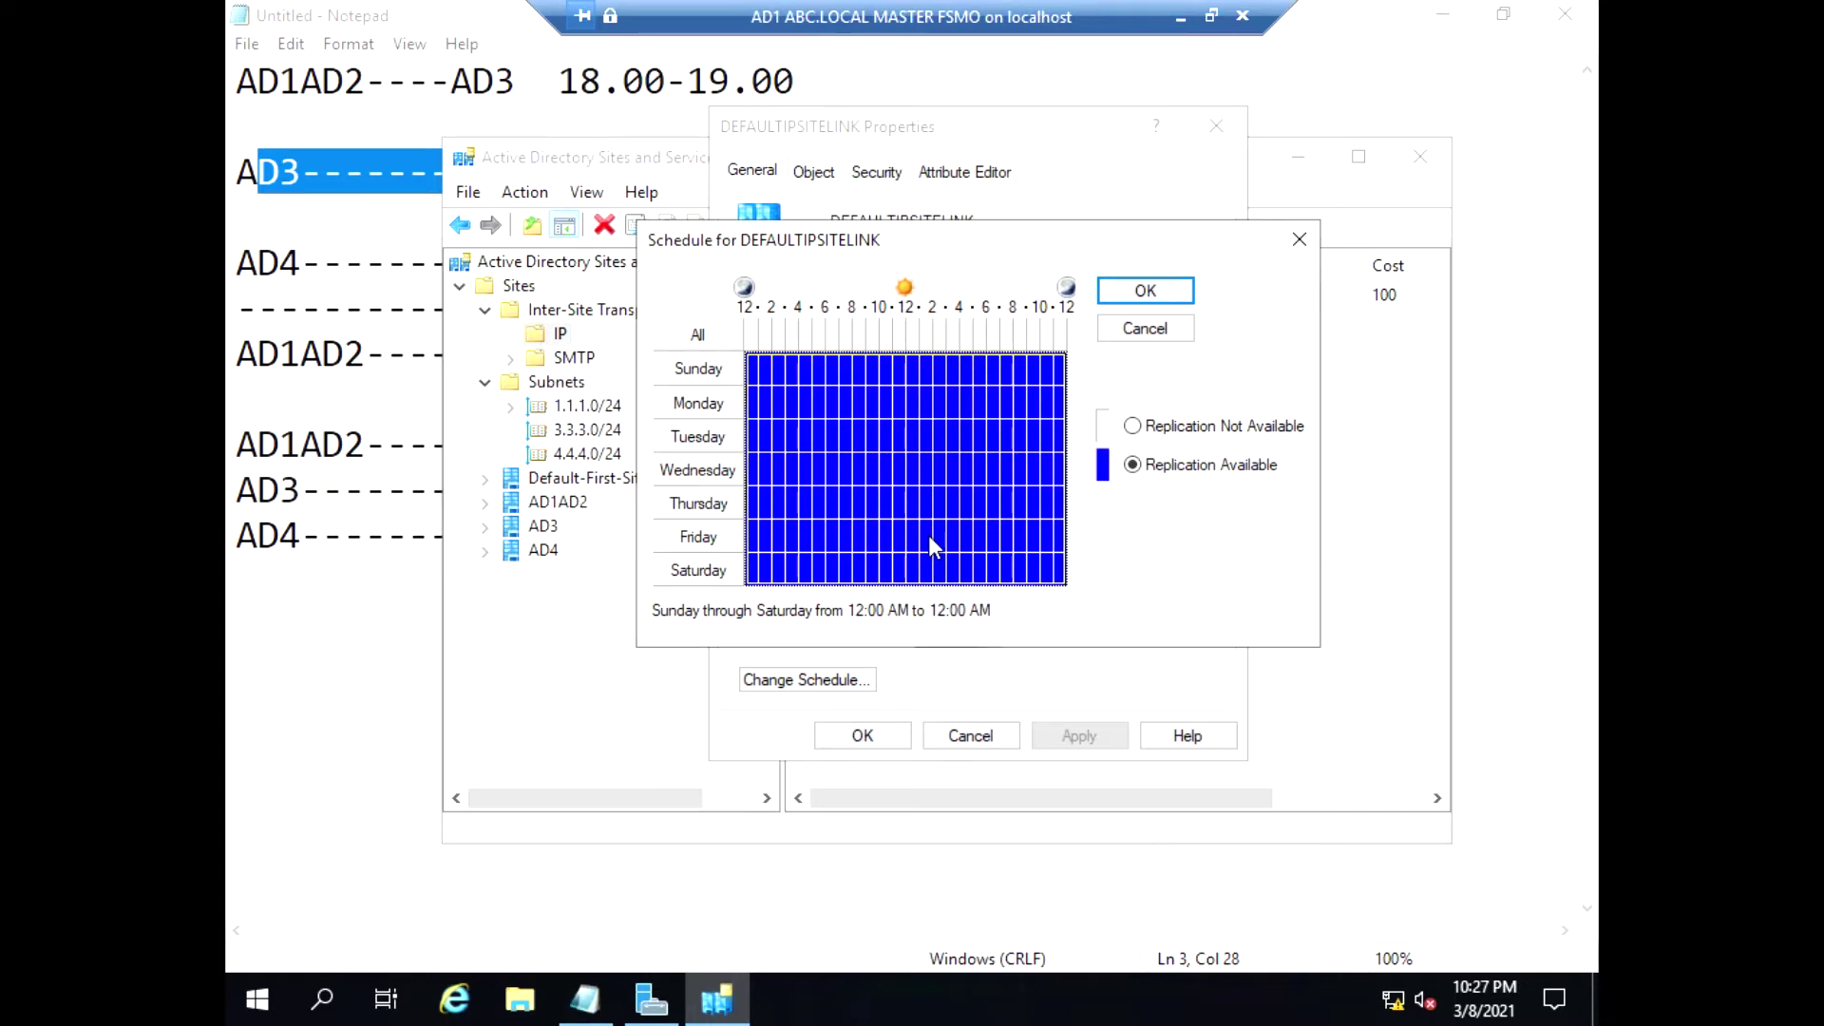
pyautogui.click(1133, 427)
pyautogui.click(1145, 291)
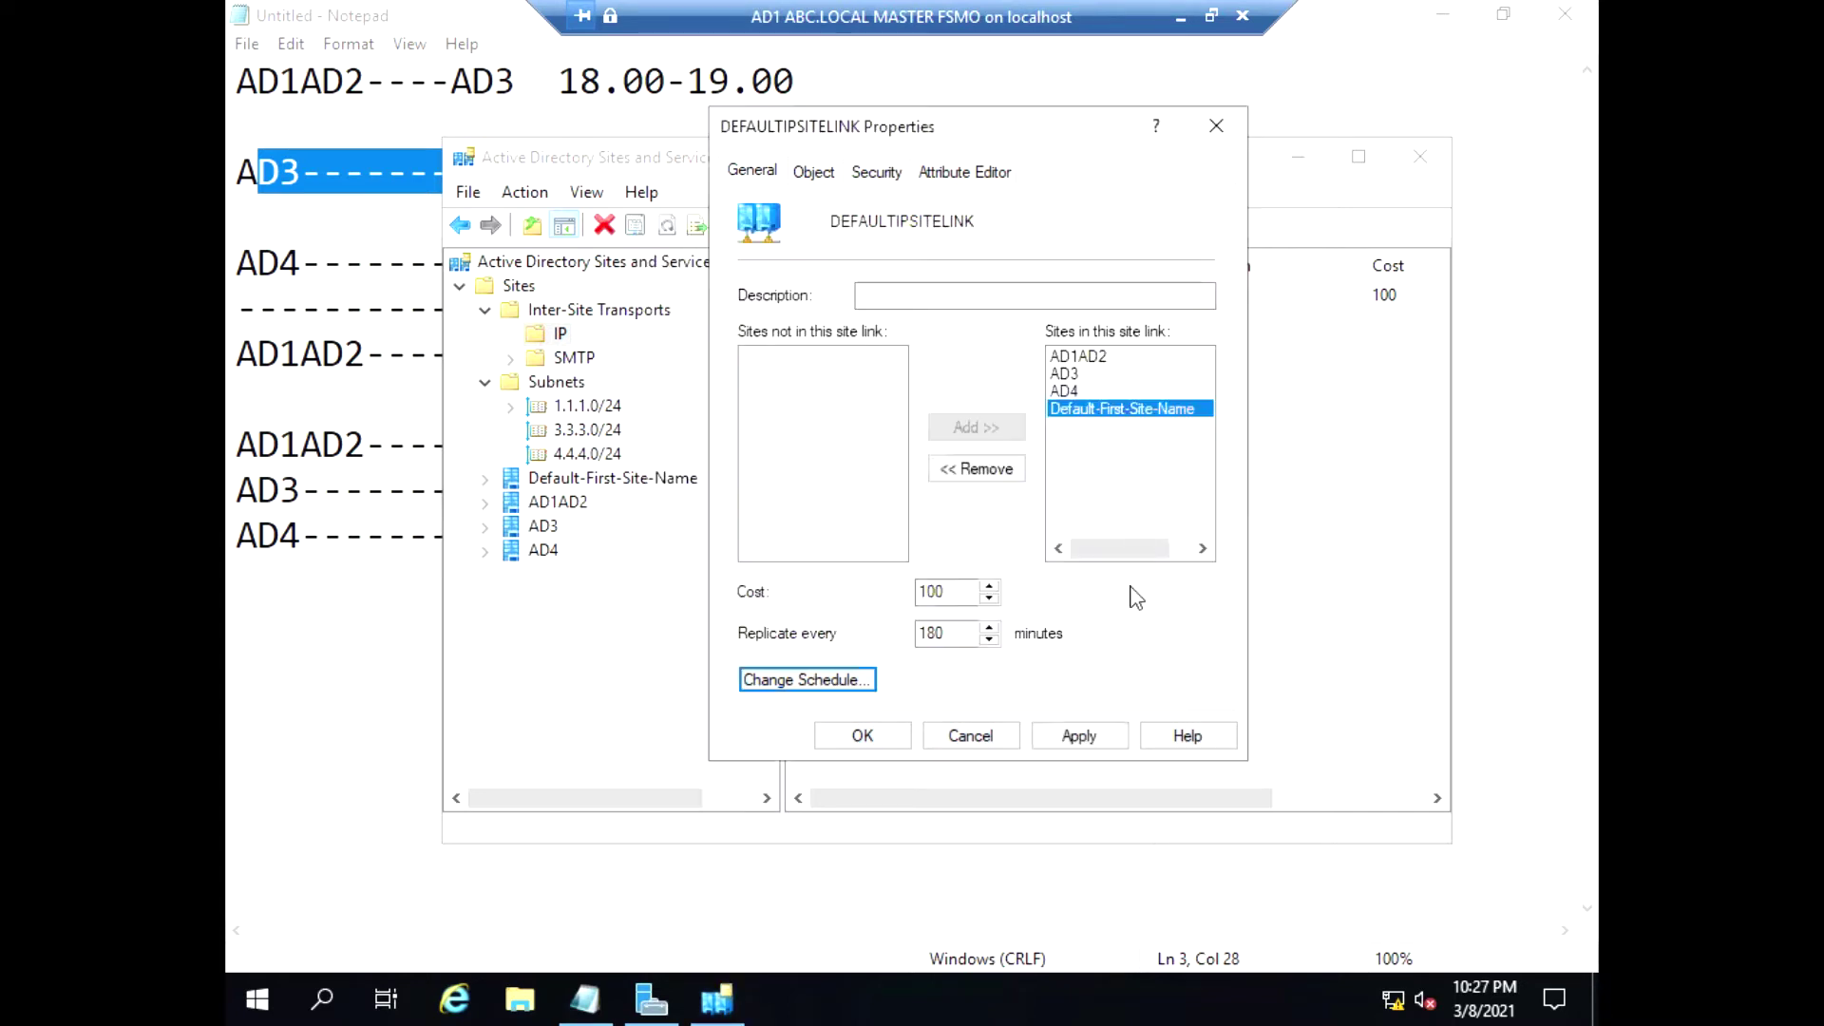
pyautogui.click(1093, 740)
pyautogui.click(862, 737)
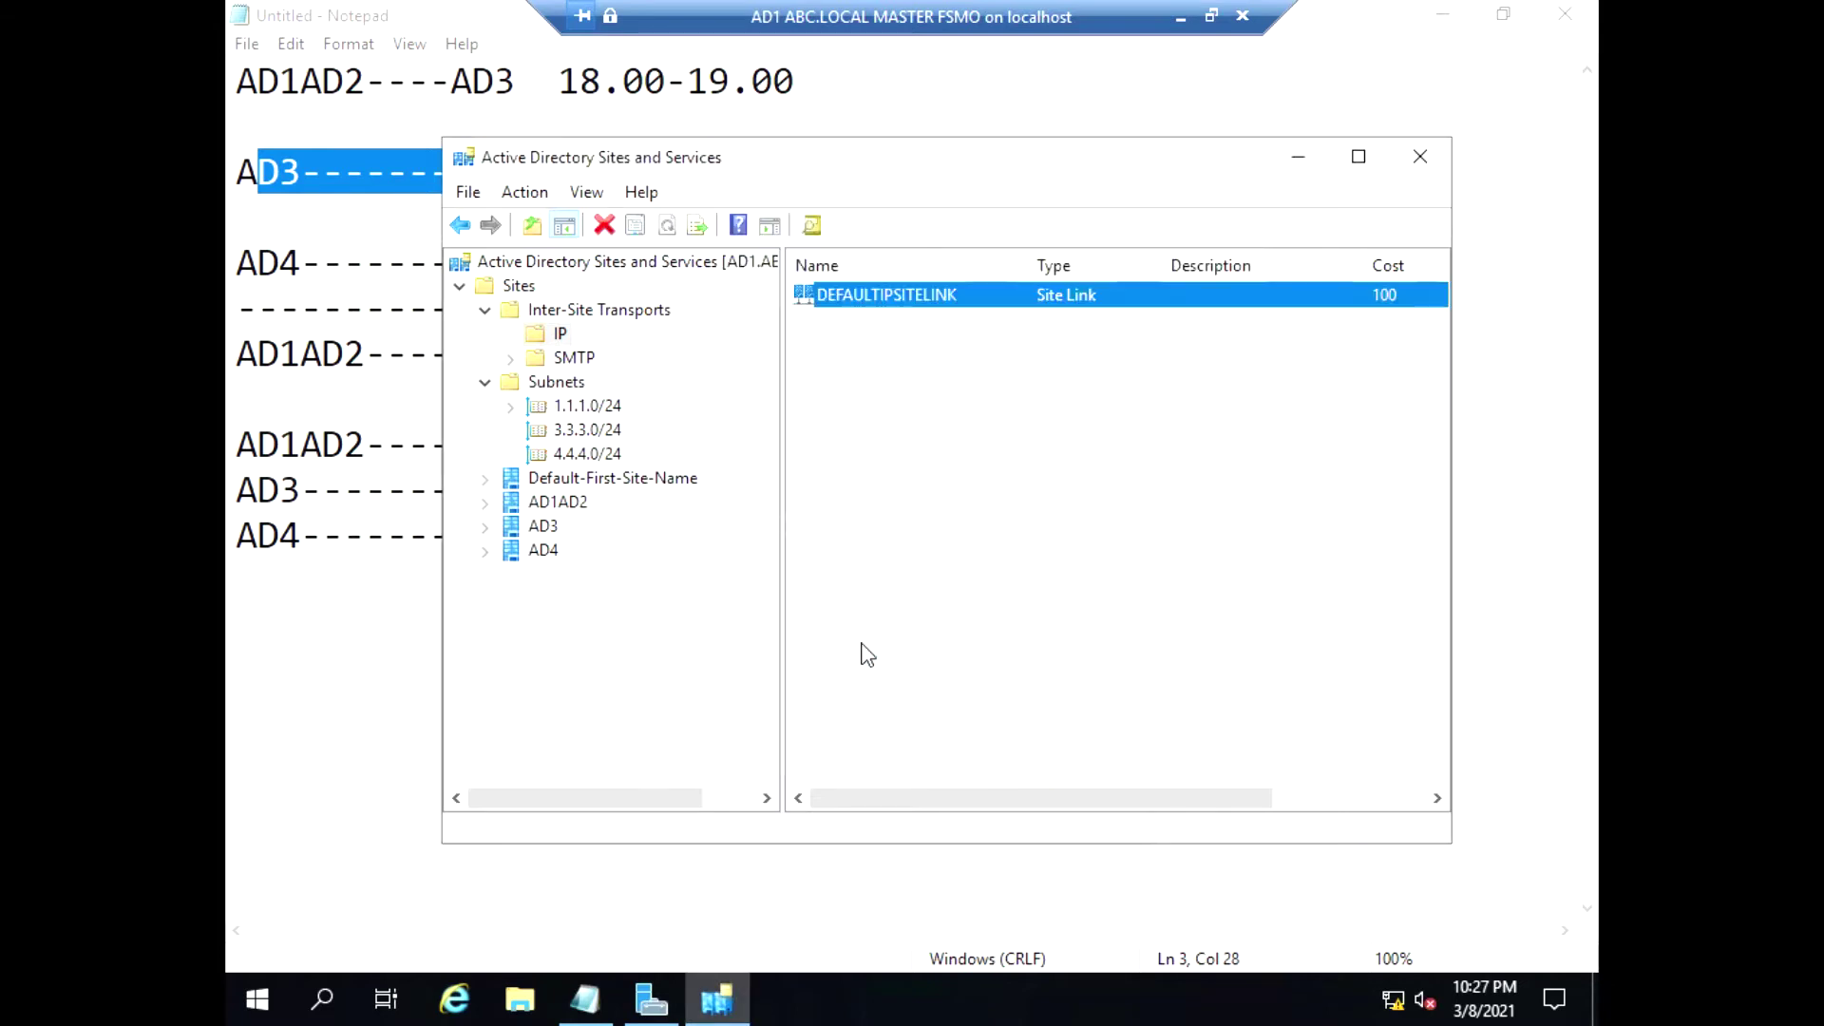
# Start a new IP site link, beginning its name with 'A'
pyautogui.rightClick(562, 337)
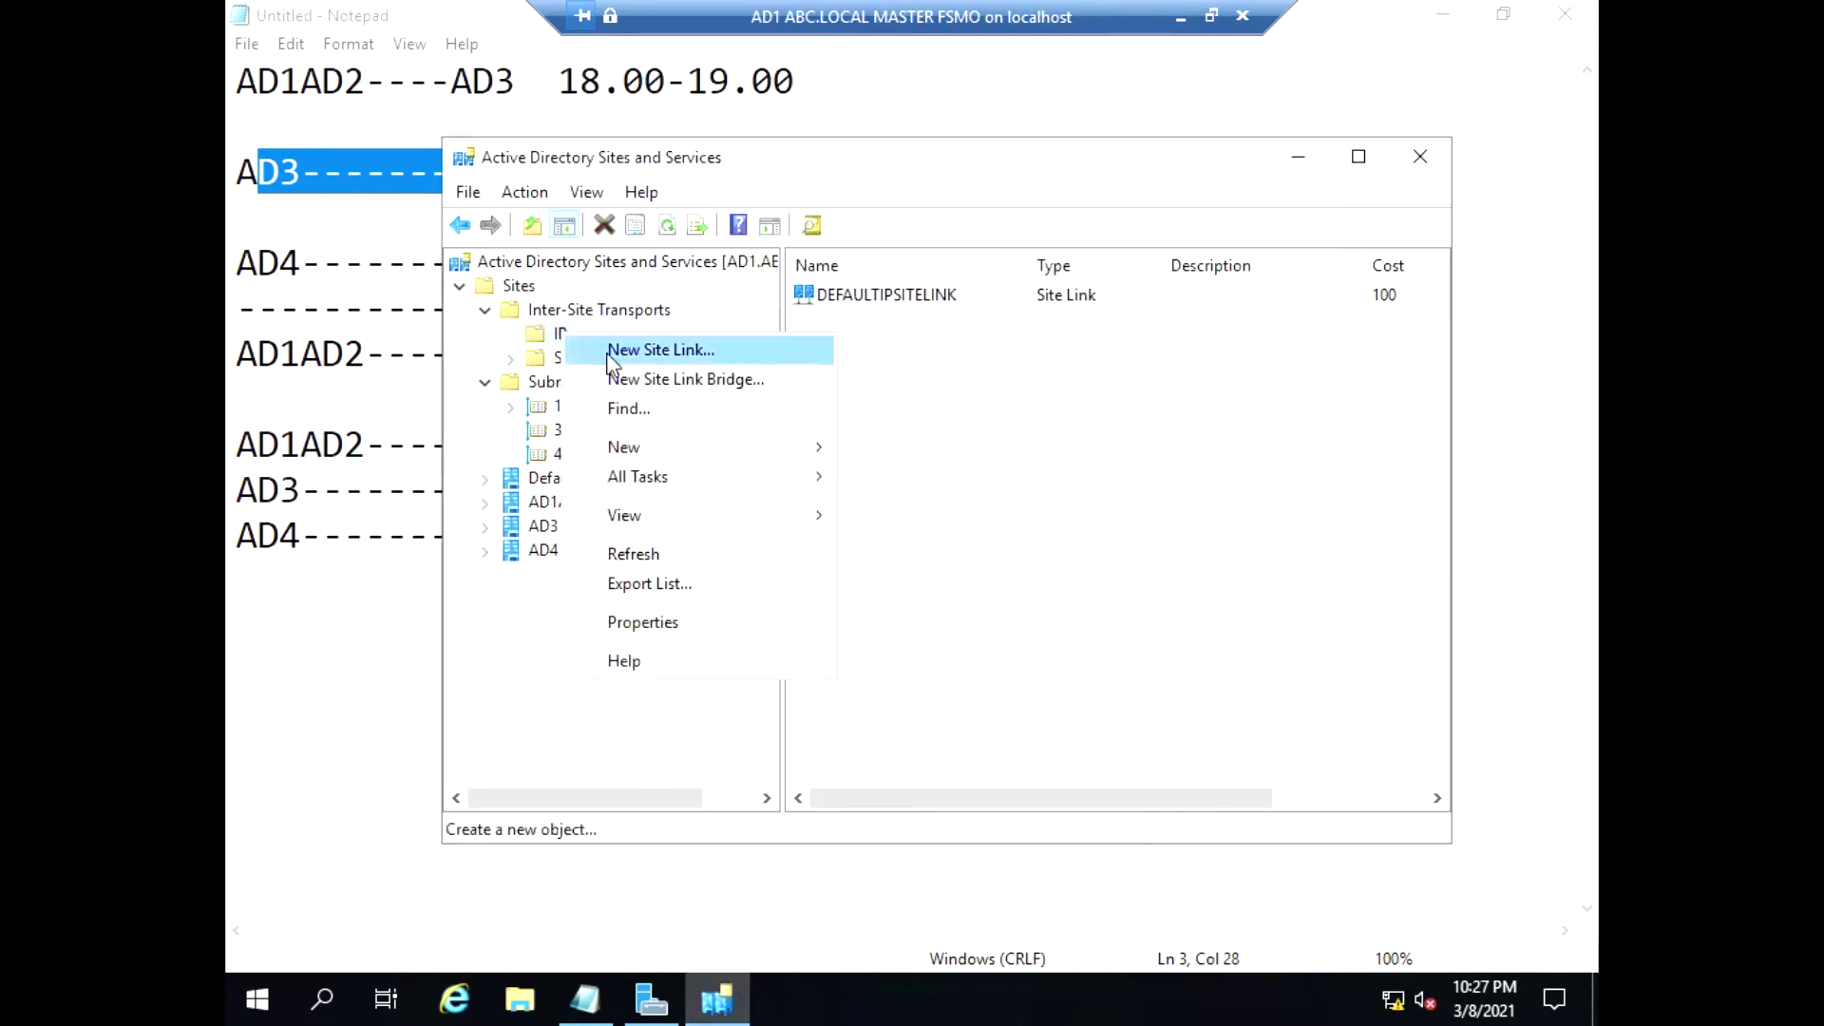
pyautogui.click(613, 348)
pyautogui.write('AD1AD2TOAD3')
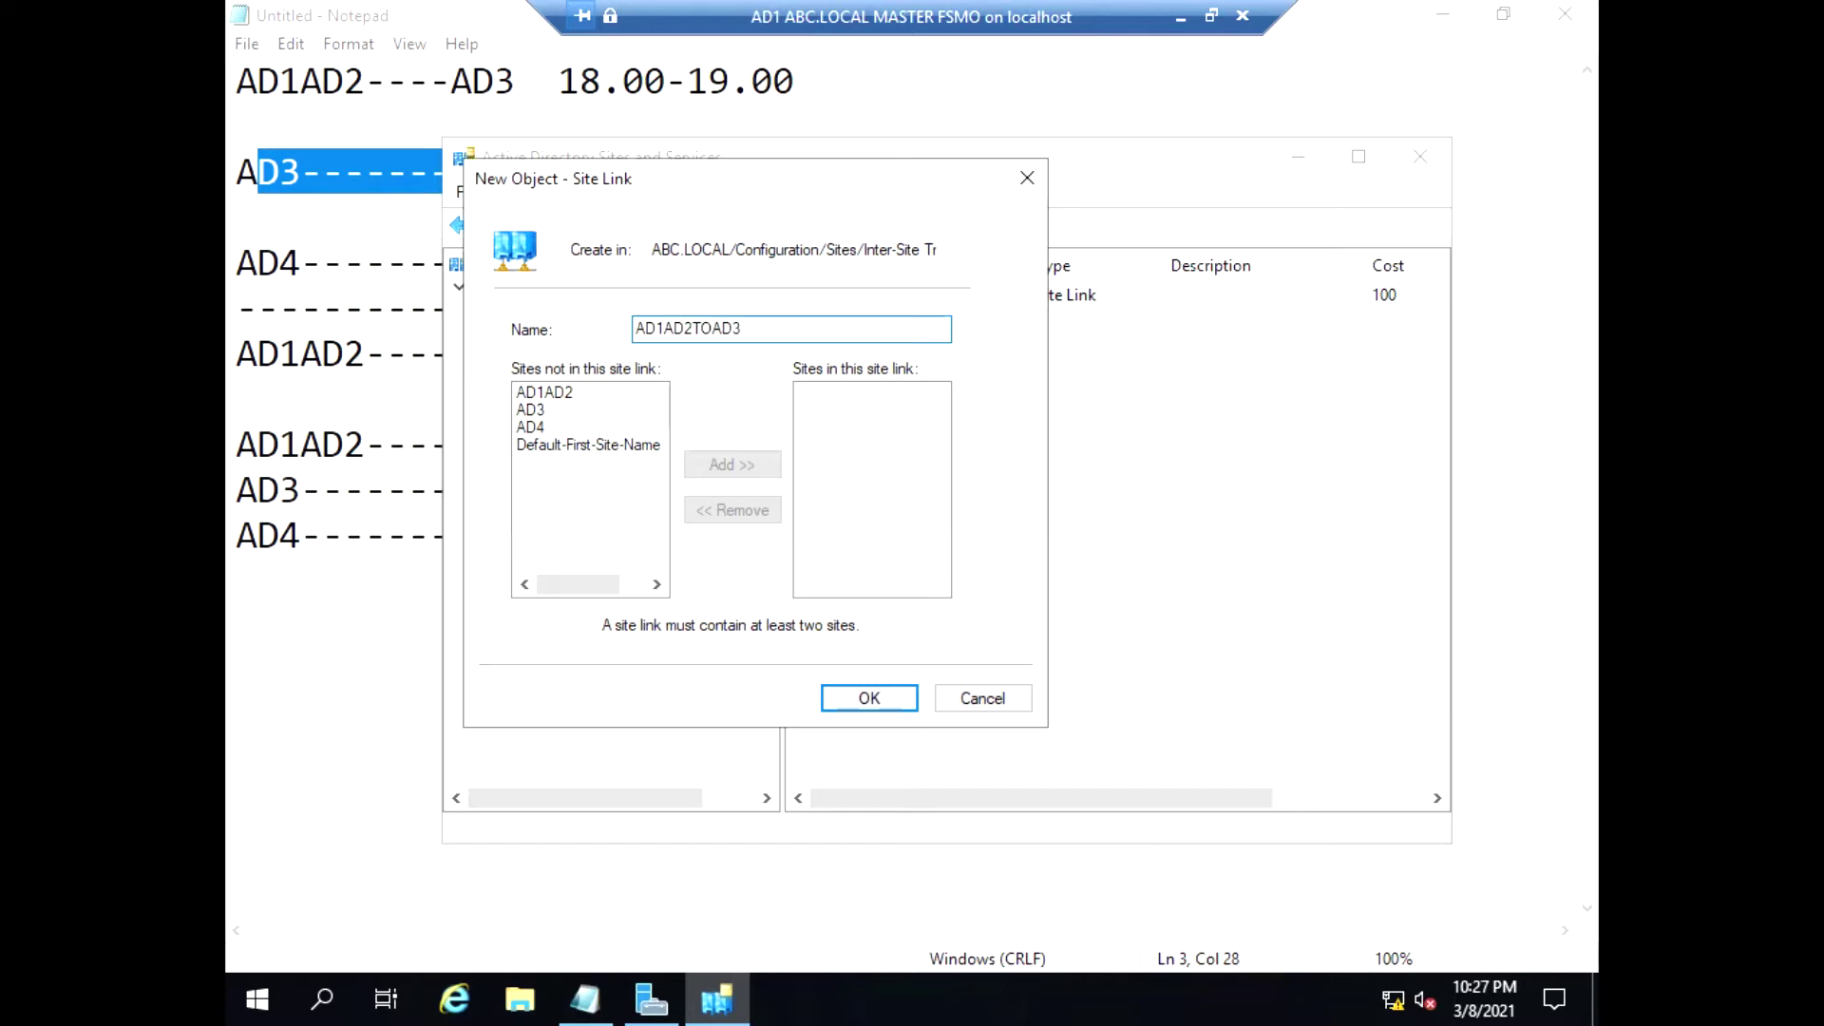
# Create the site link AD1AD2--------AD3 containing the AD1AD2 and AD3 sites
pyautogui.click(715, 328)
pyautogui.press('BackSpace')
pyautogui.press('BackSpace')
pyautogui.write('-------')
pyautogui.click(544, 392)
pyautogui.click(731, 464)
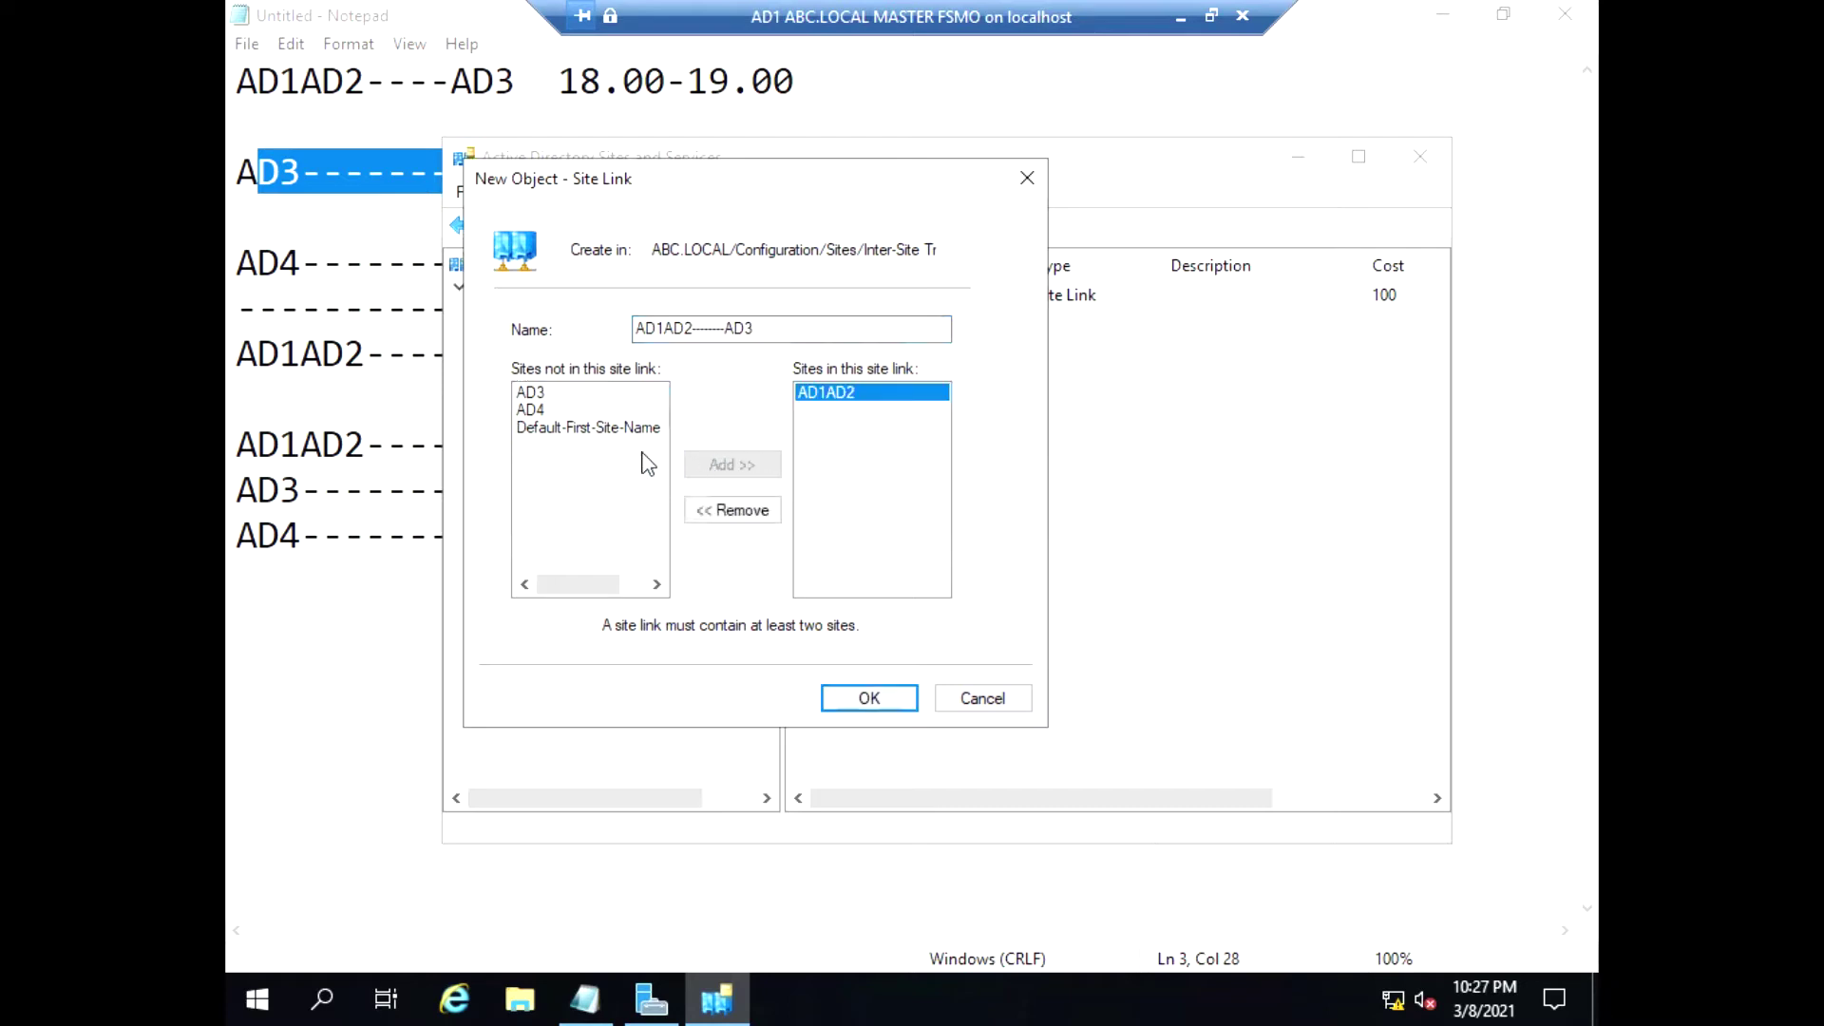
pyautogui.click(539, 392)
pyautogui.click(715, 465)
pyautogui.click(860, 701)
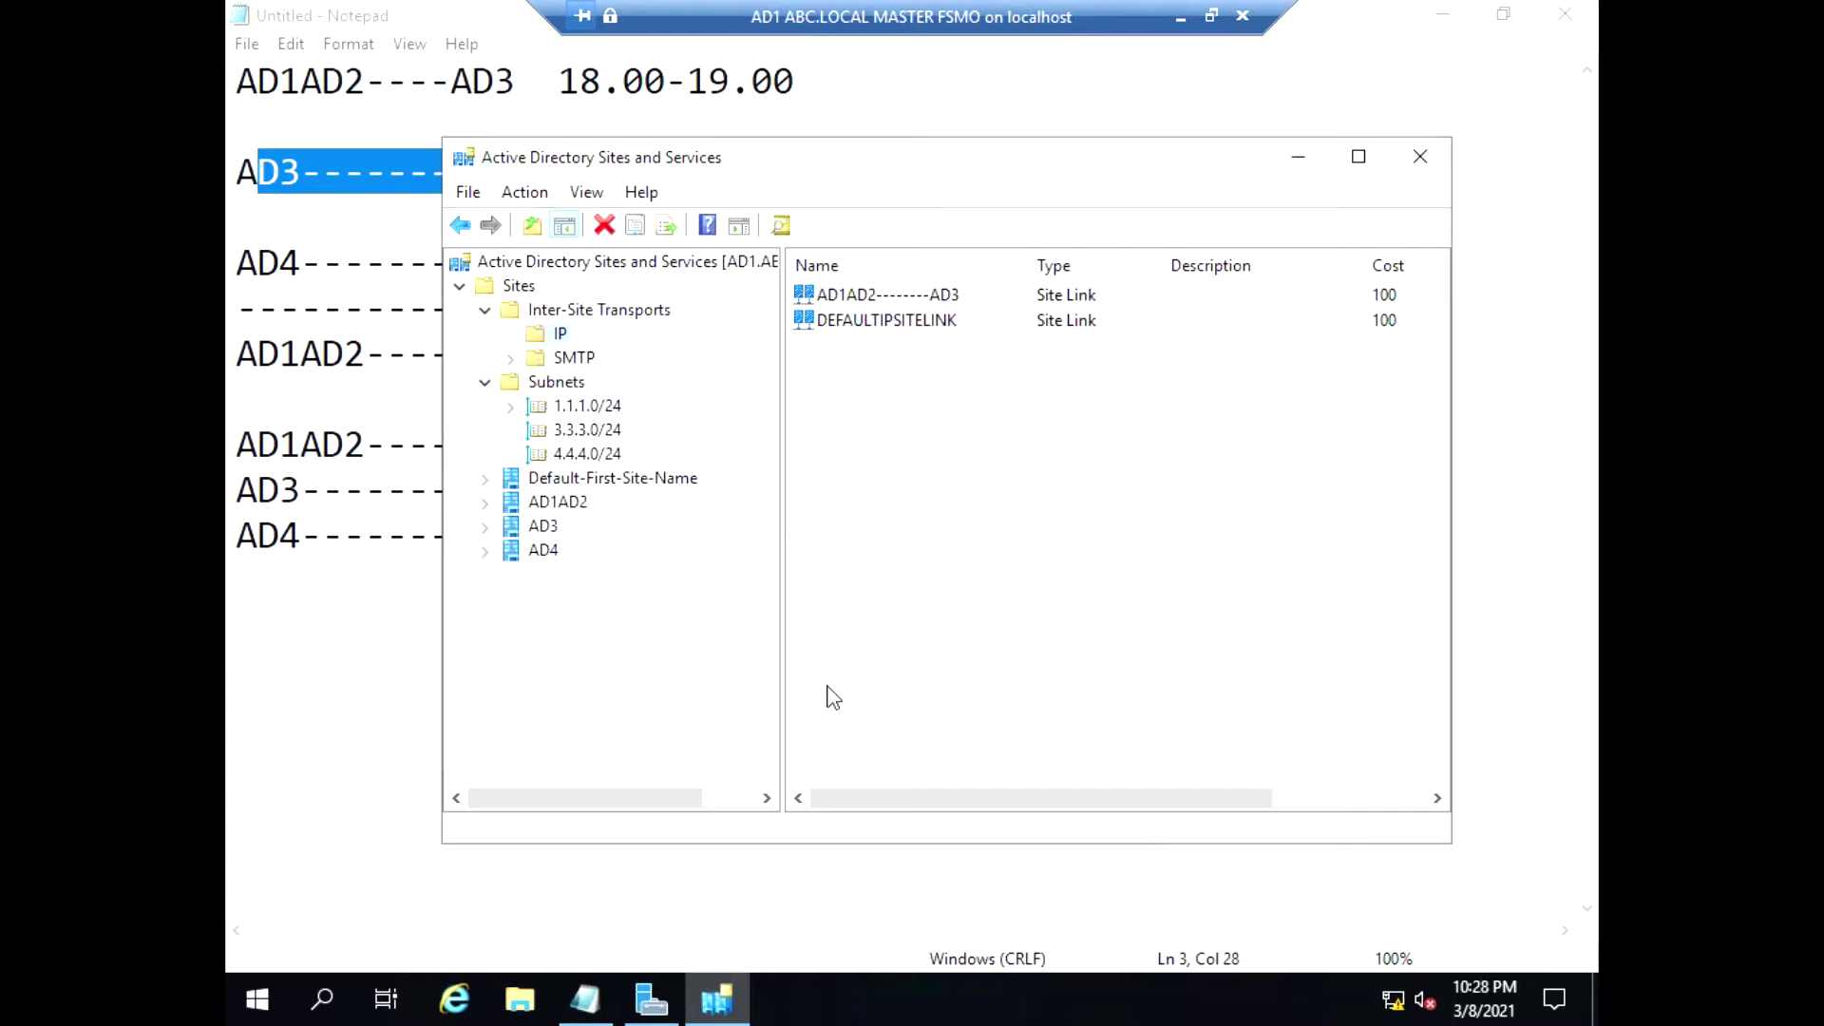
# Restrict the AD1AD2--------AD3 link's replication schedule to 6–7 PM daily and apply it
pyautogui.click(882, 298)
pyautogui.rightClick(881, 299)
pyautogui.click(993, 386)
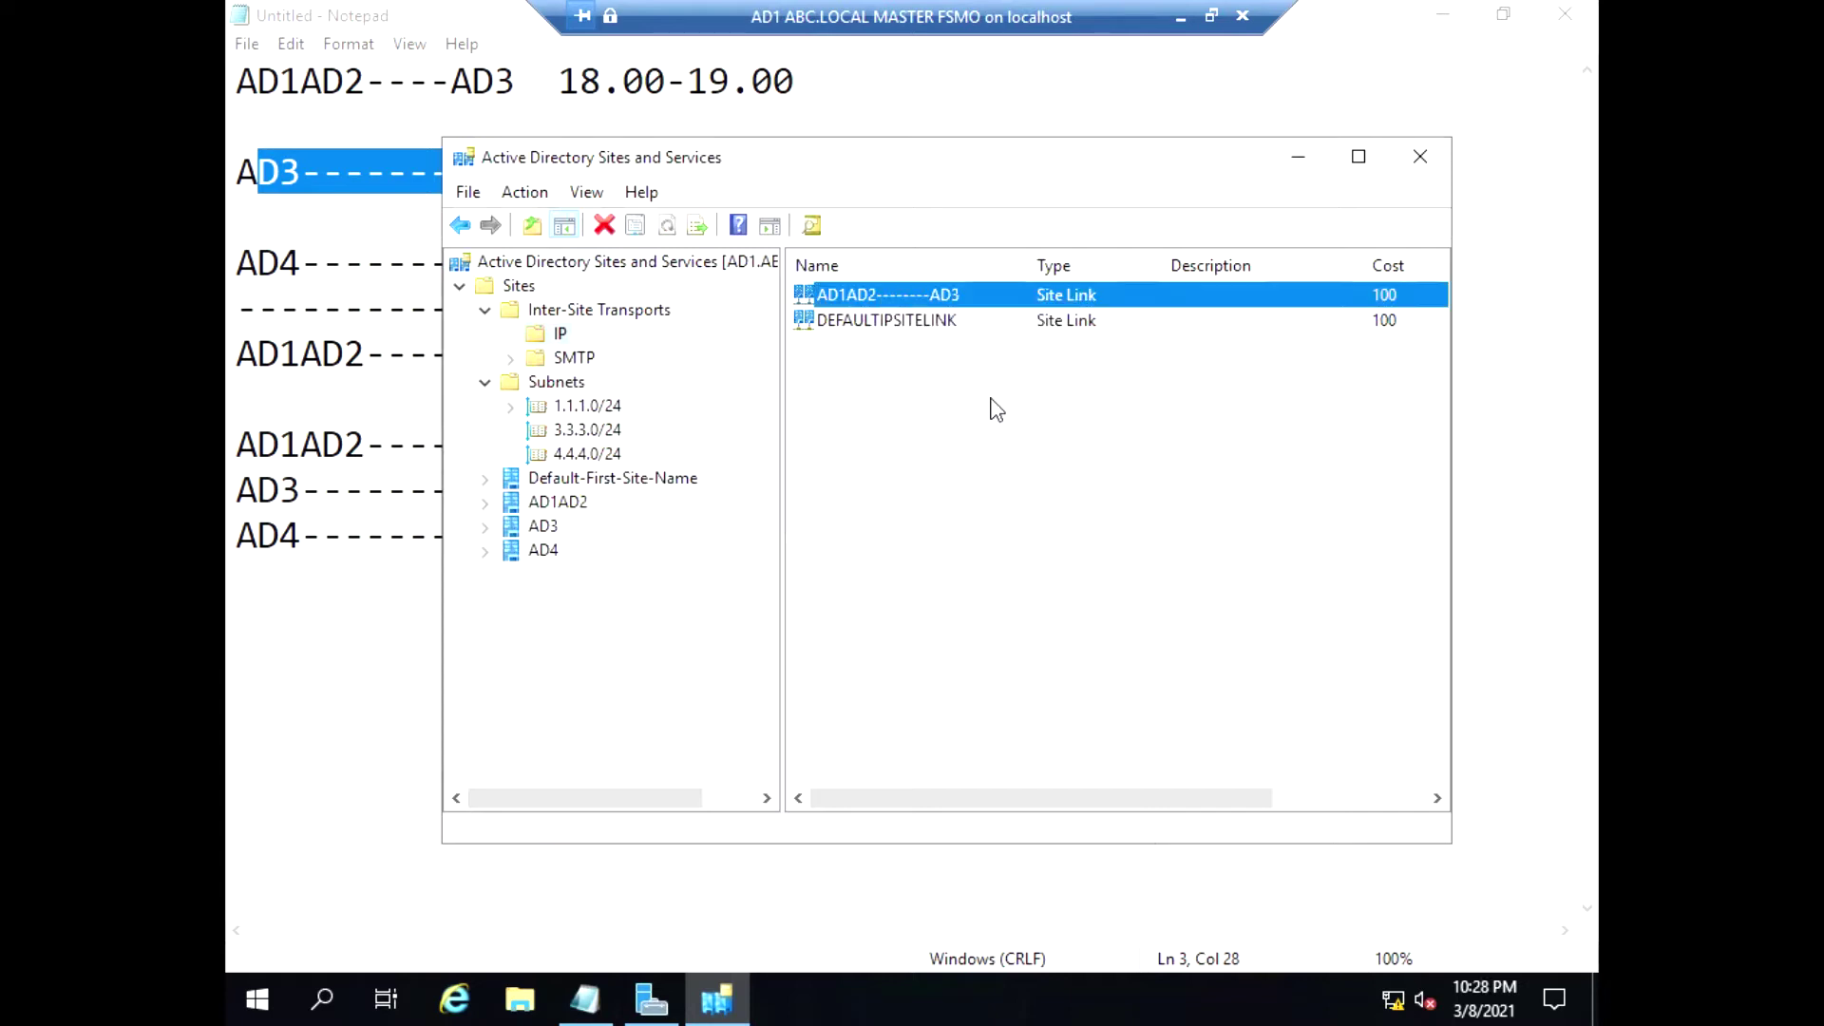
pyautogui.click(865, 680)
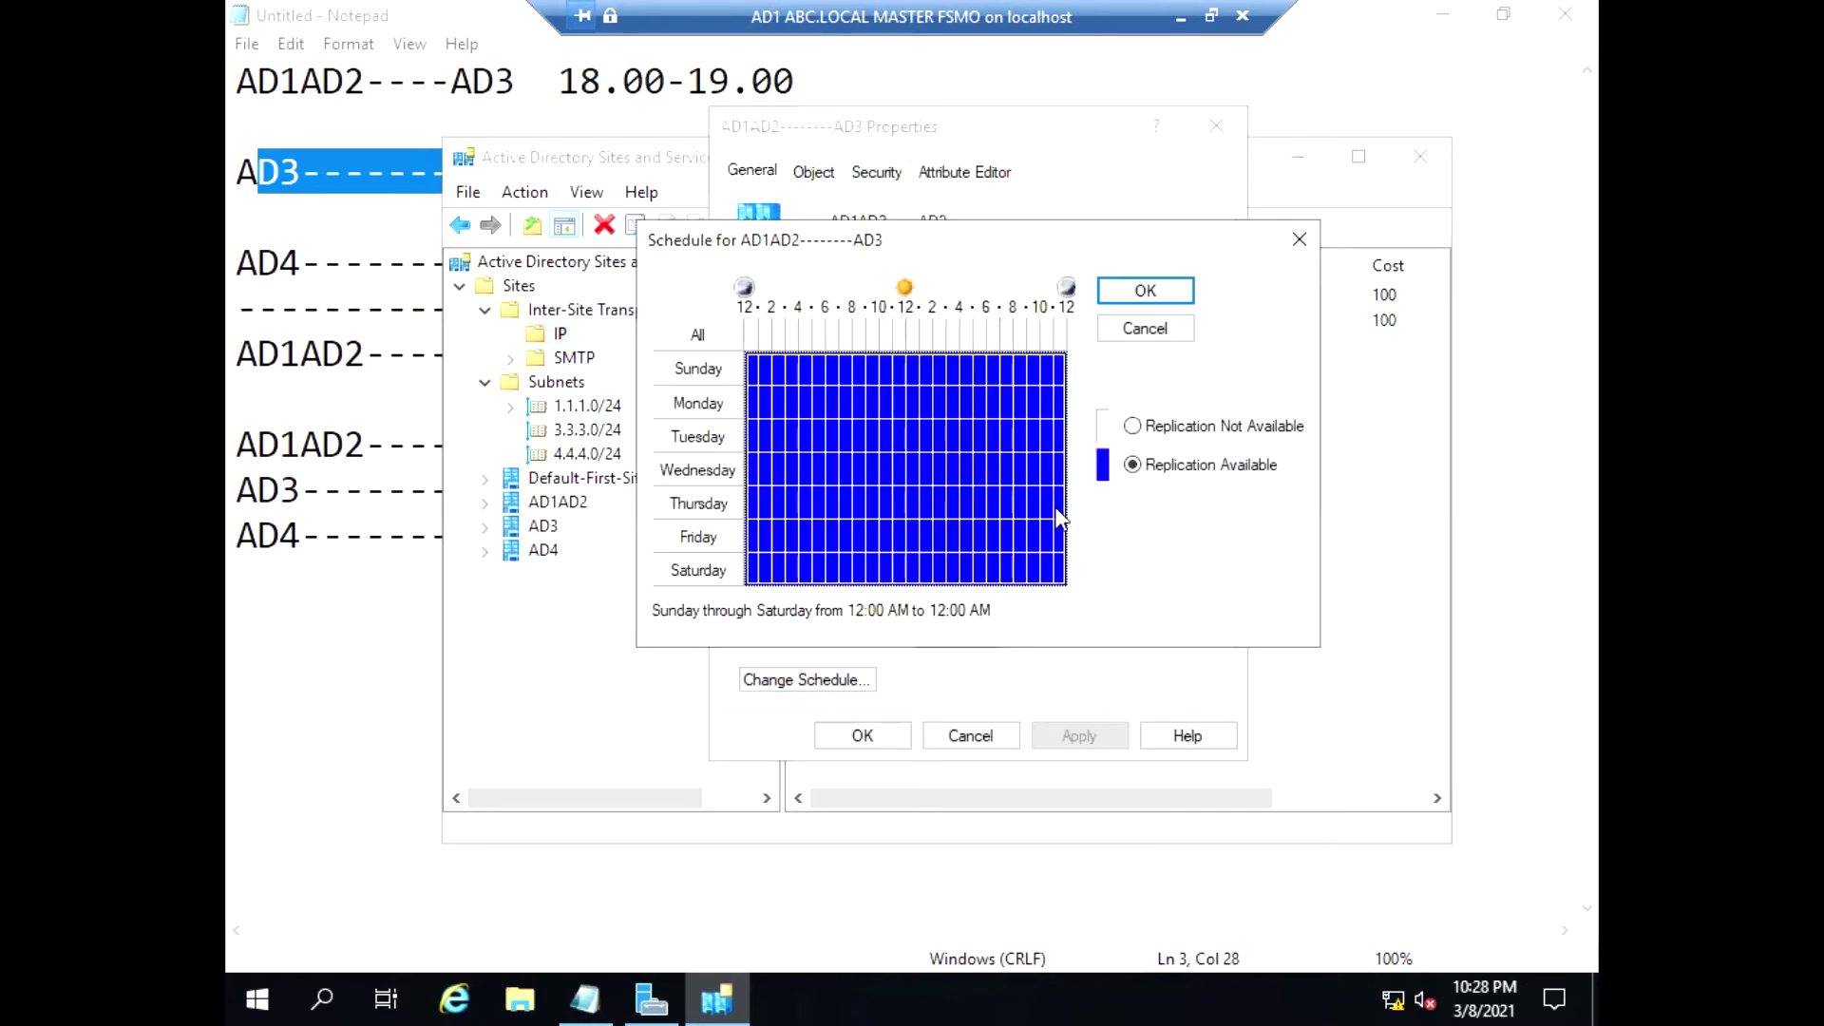
pyautogui.click(1135, 426)
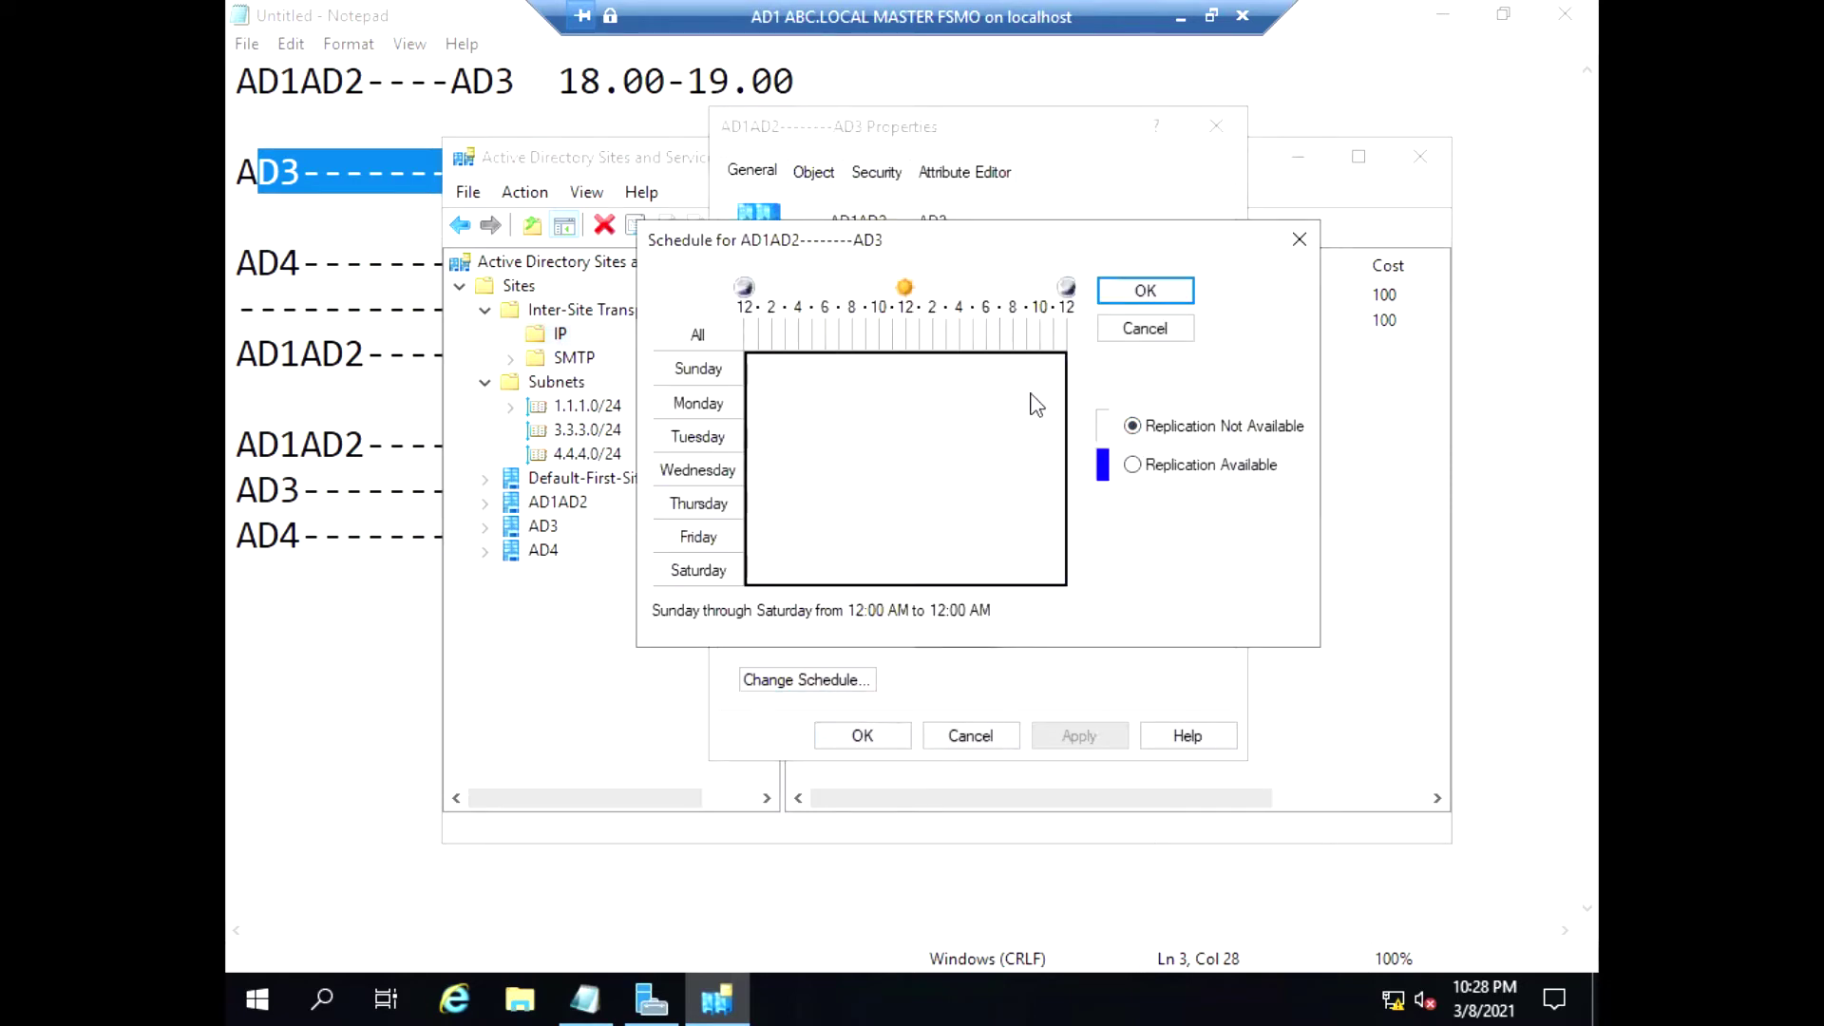
pyautogui.click(993, 335)
pyautogui.click(1135, 465)
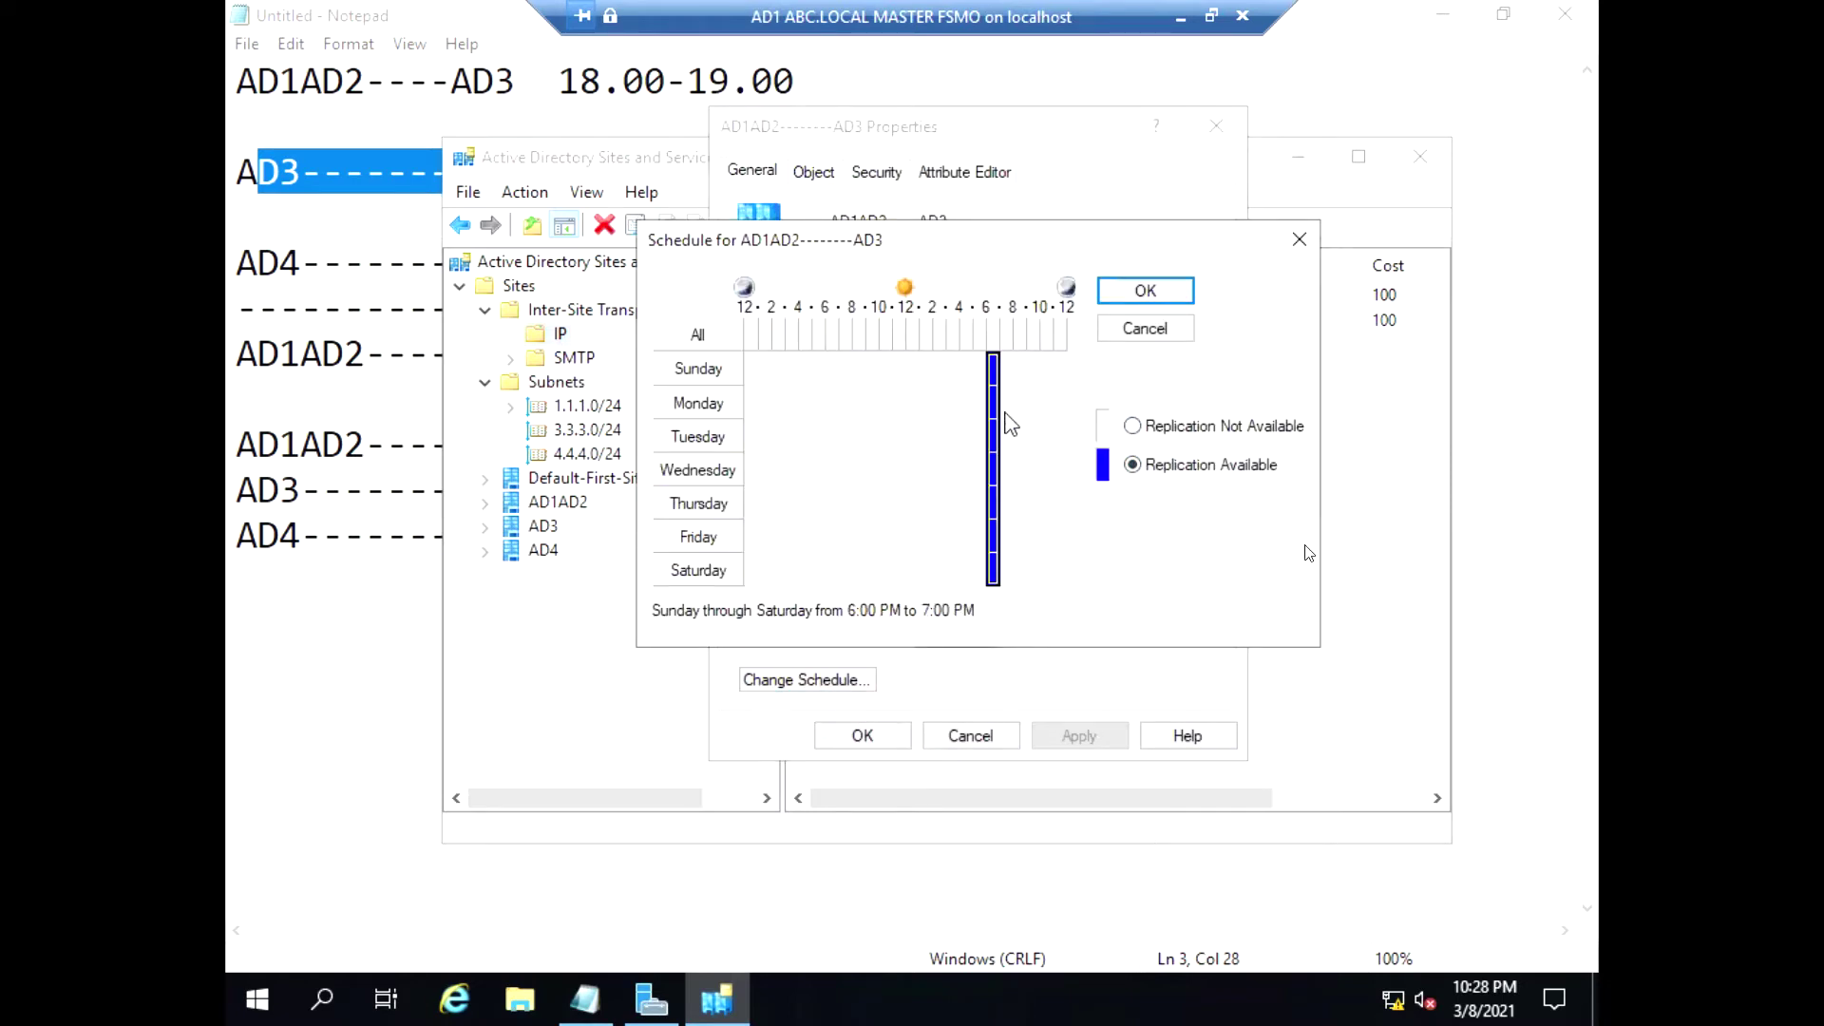
pyautogui.click(1145, 290)
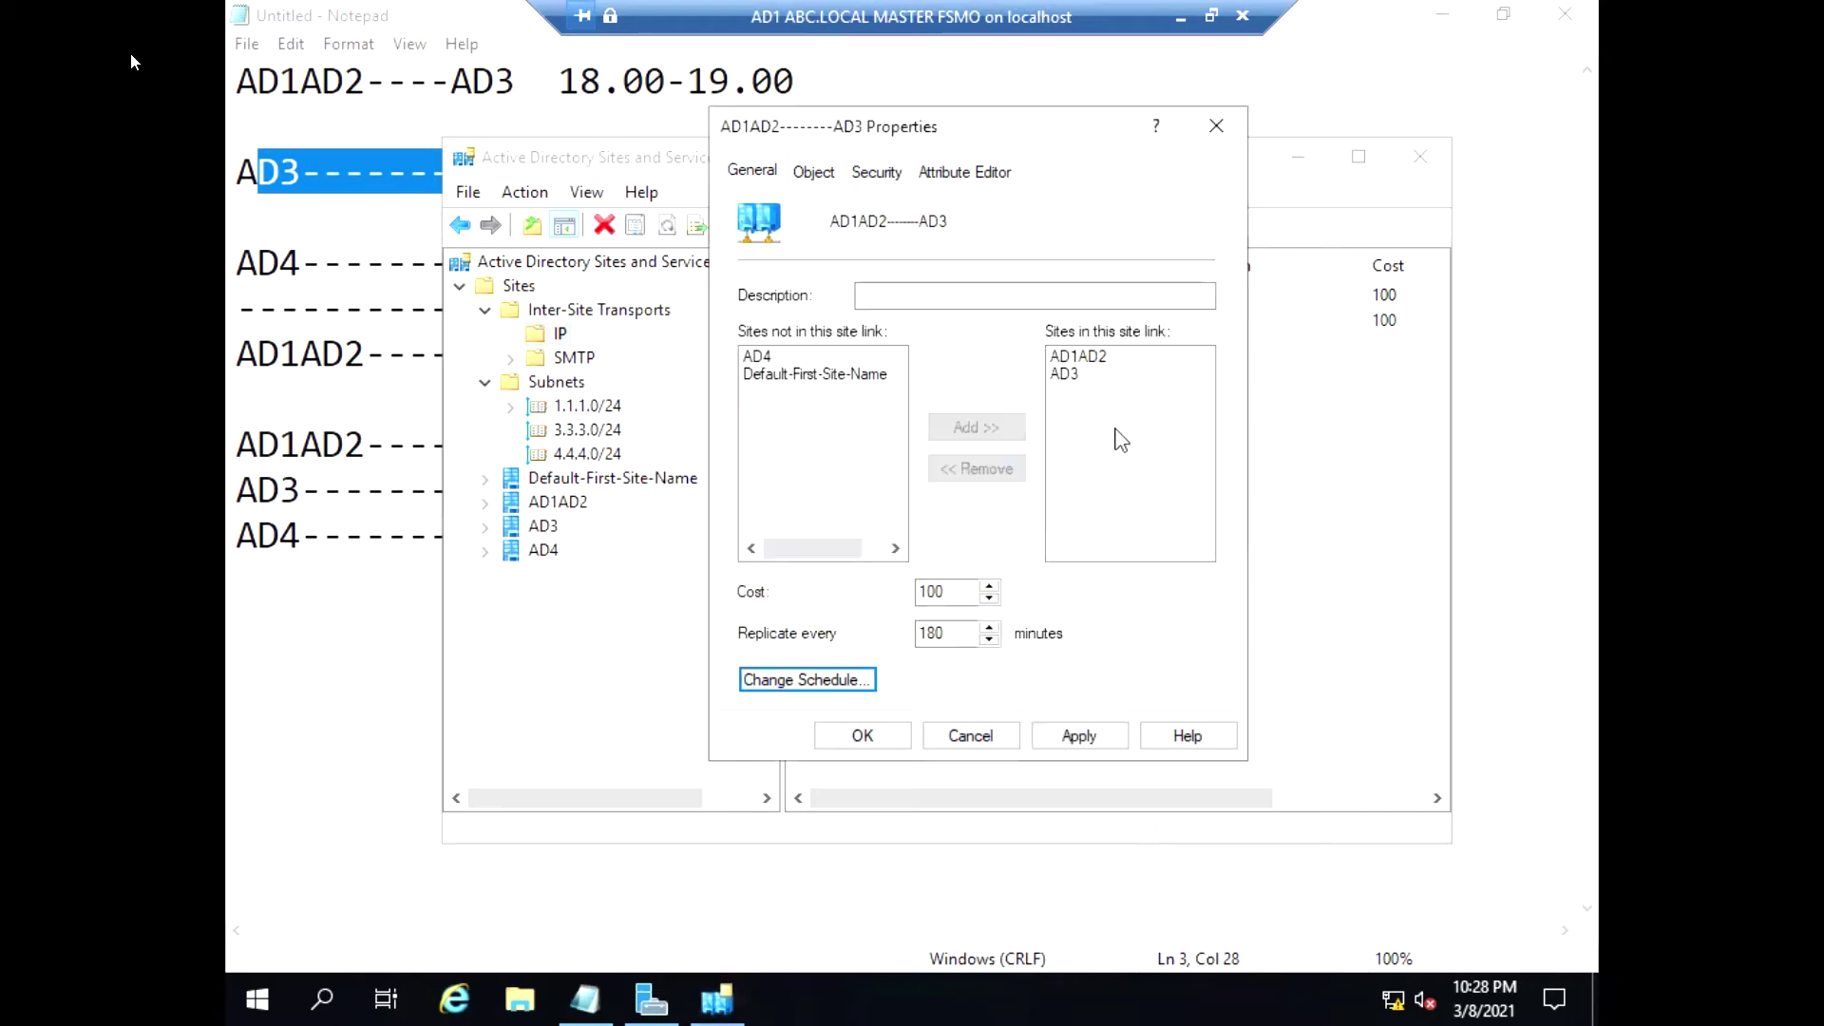
pyautogui.click(1079, 739)
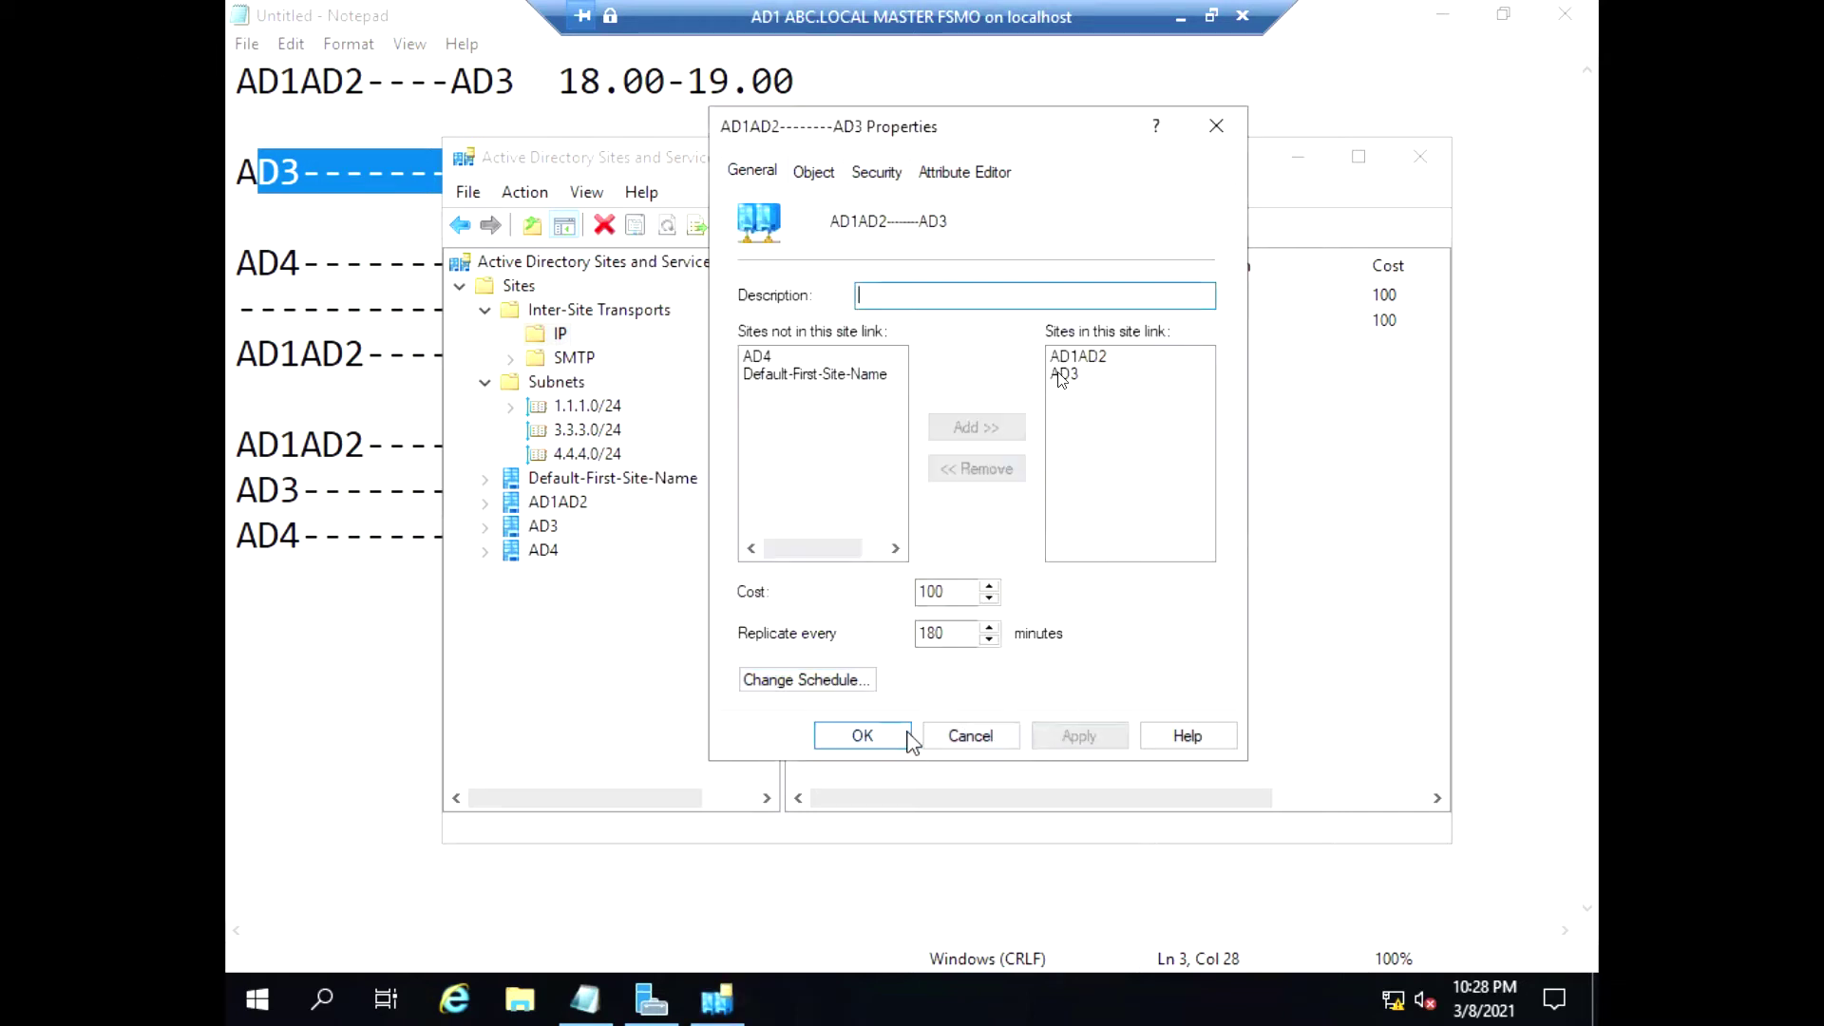
pyautogui.click(860, 736)
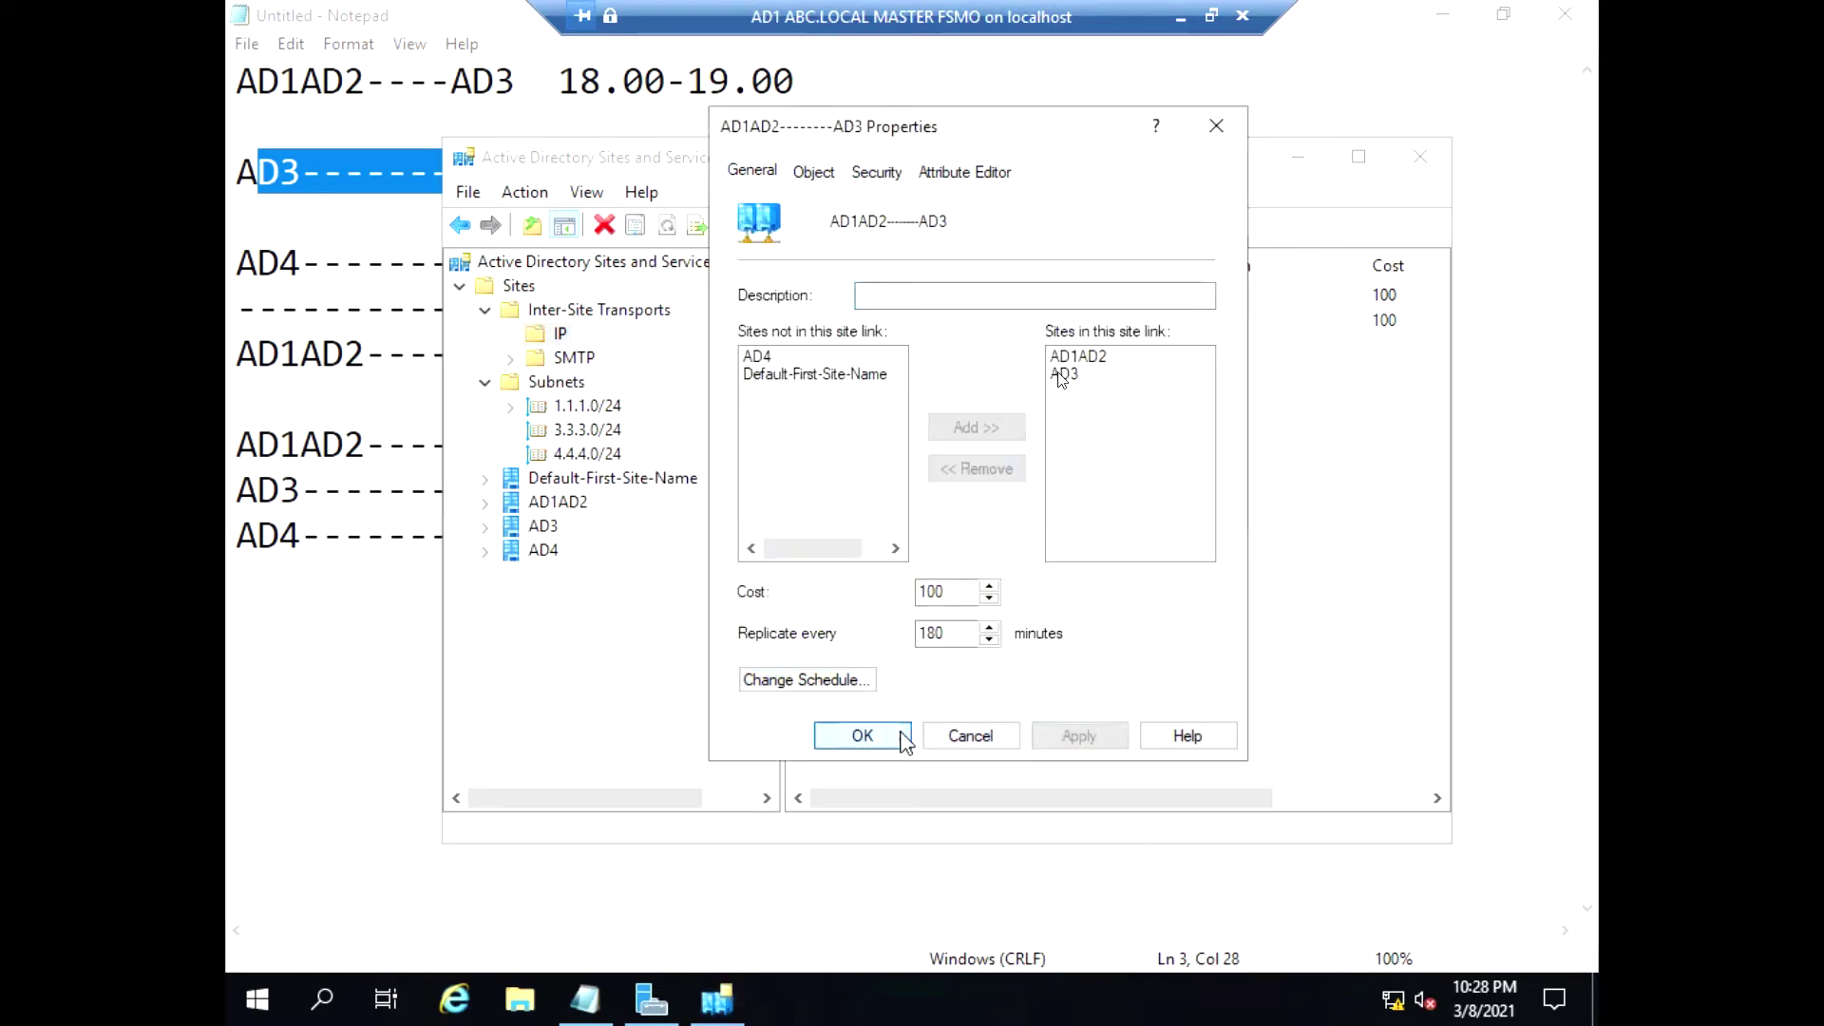
# Create a new IP site link named AD3-------AD4 containing the AD3 and AD4 sites
pyautogui.rightClick(562, 338)
pyautogui.click(639, 369)
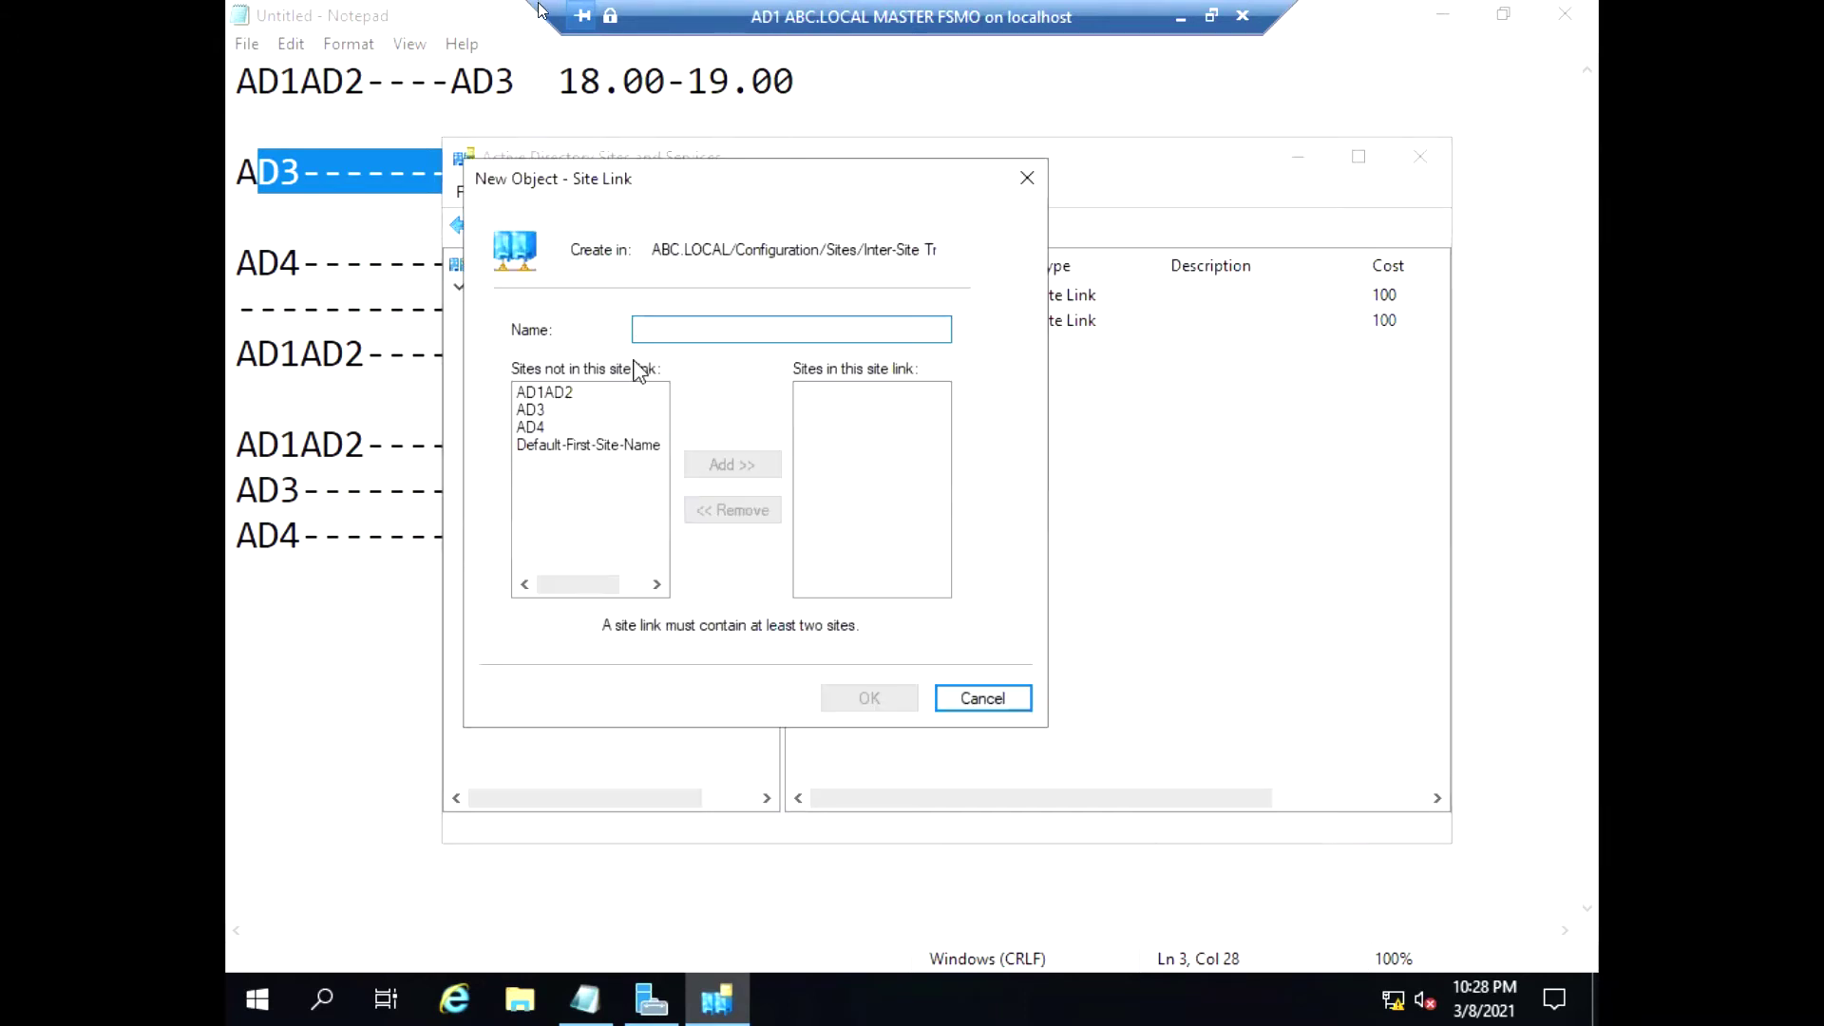
pyautogui.write('AD3')
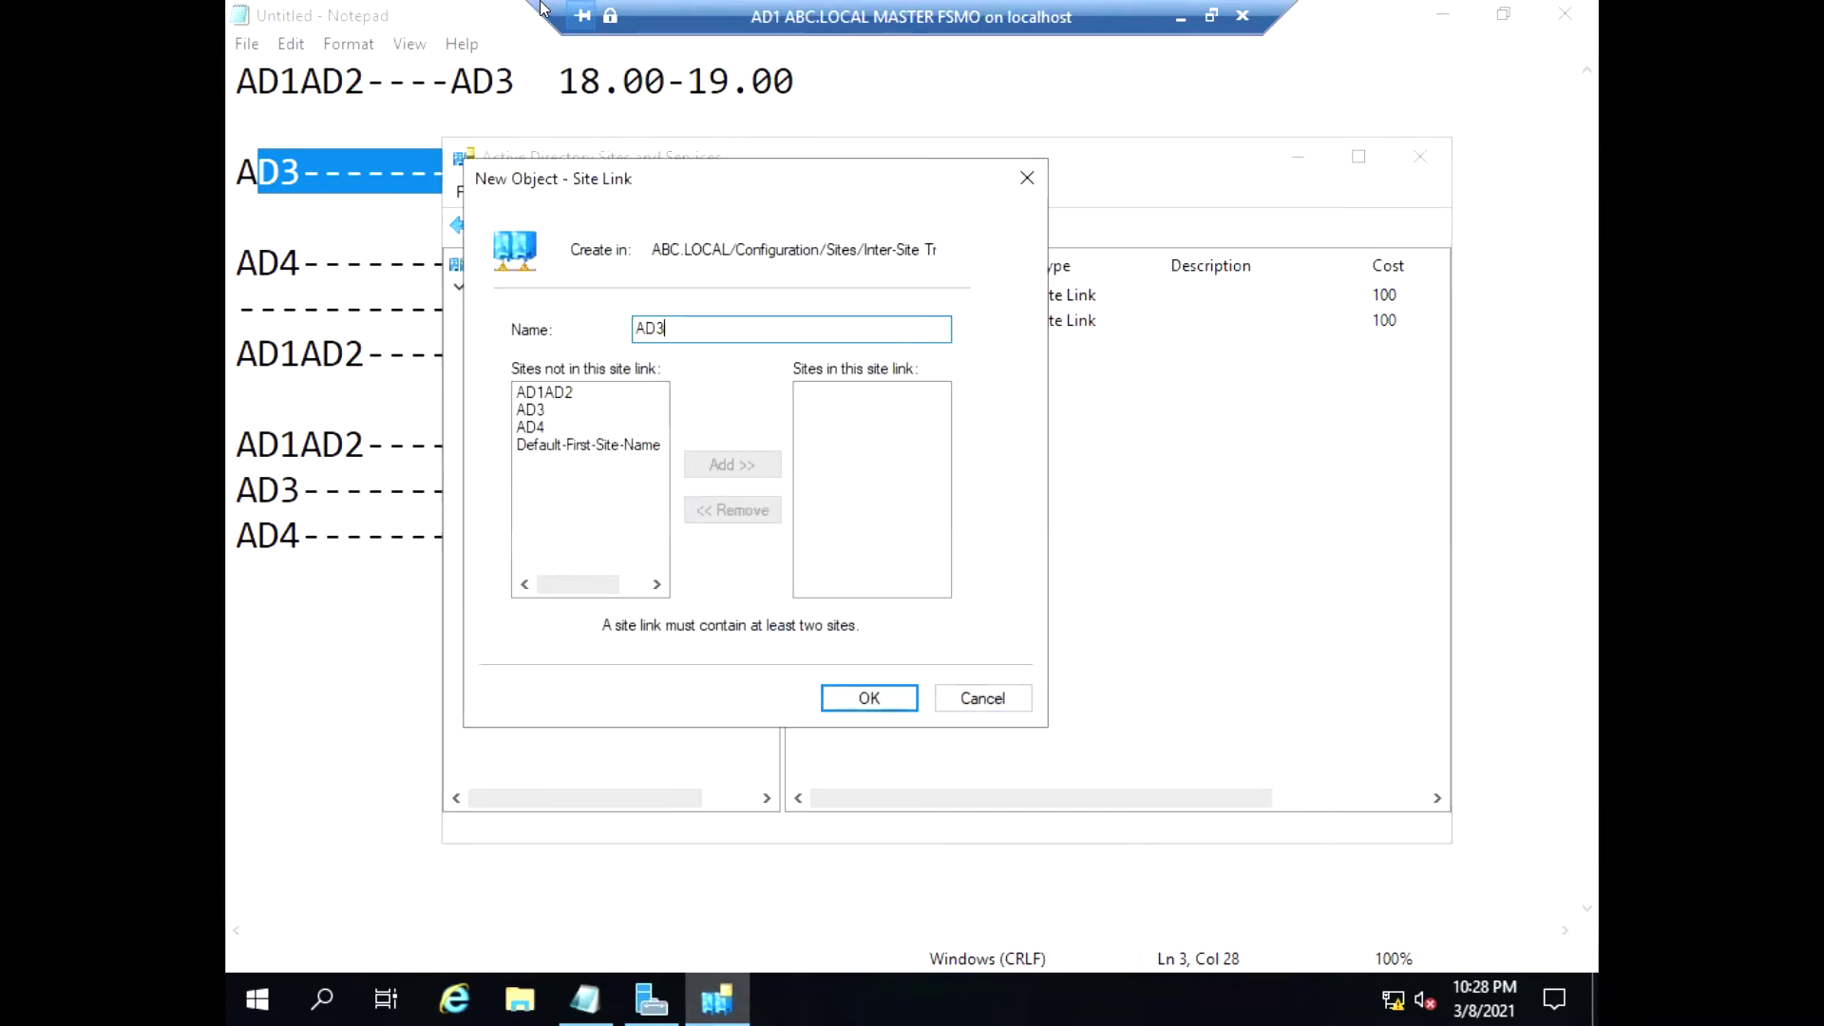
pyautogui.write('-------AD4')
pyautogui.click(558, 410)
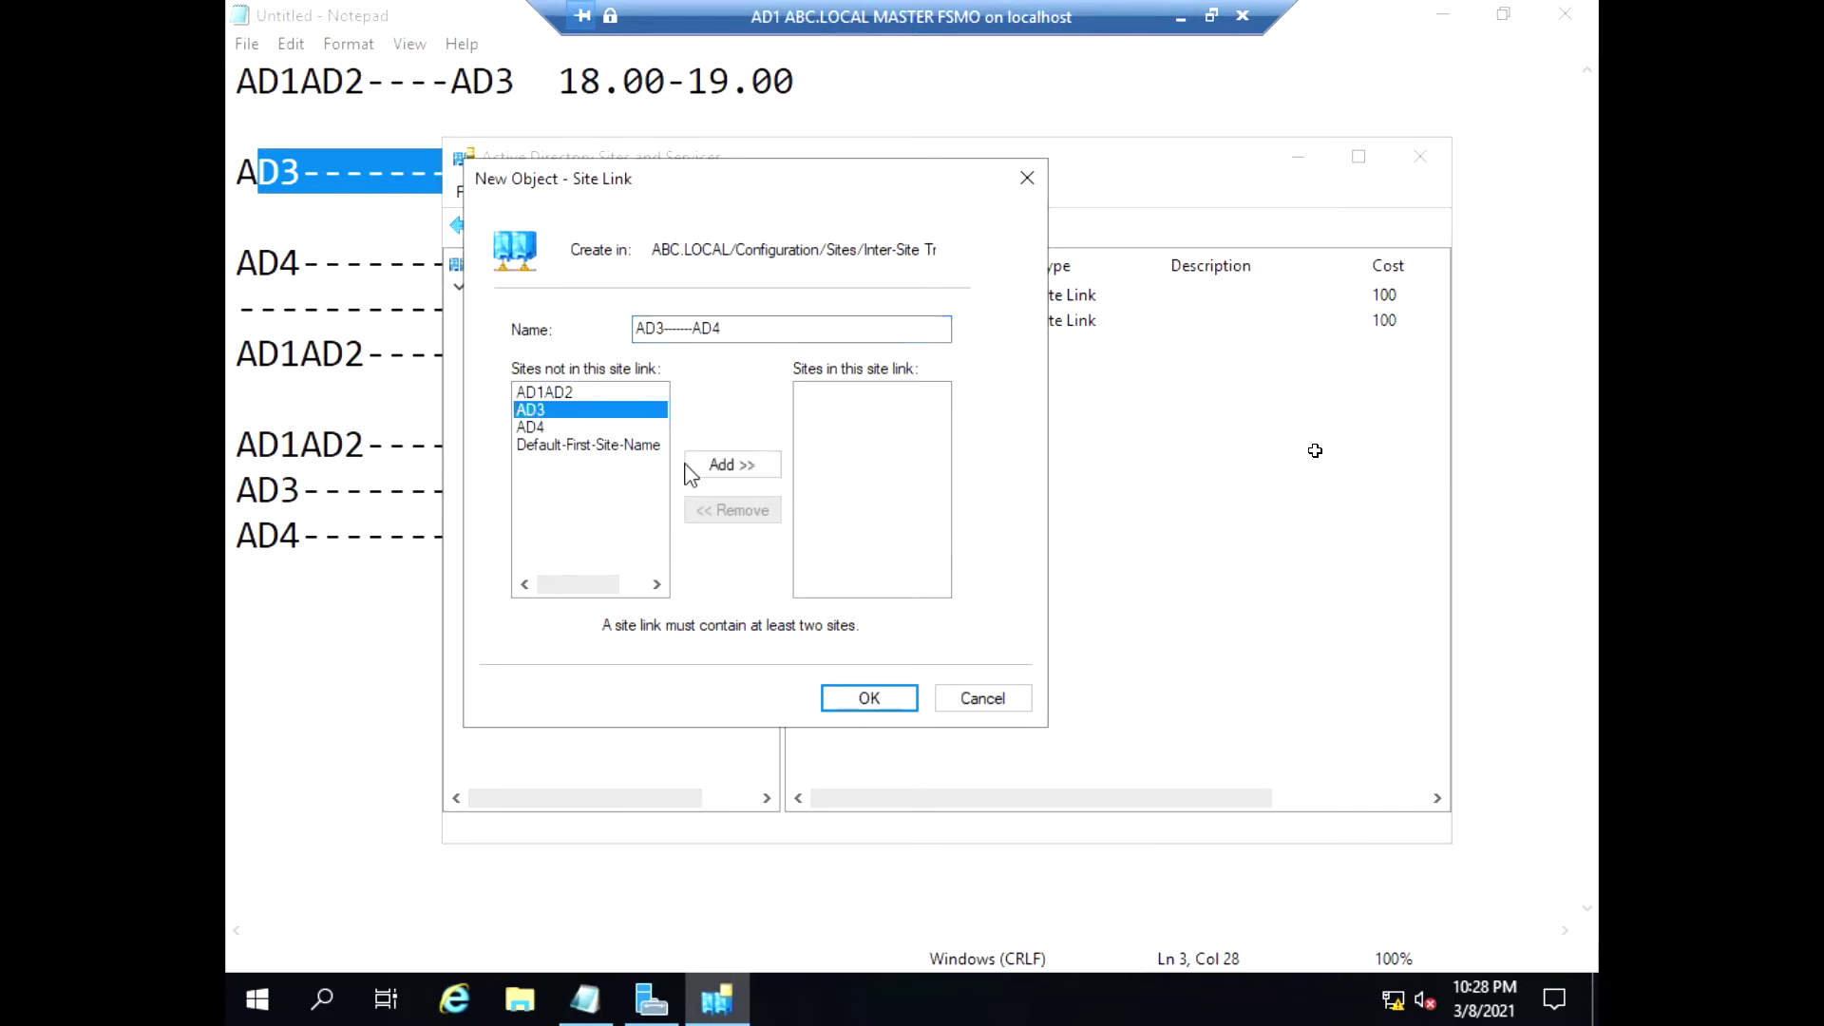
pyautogui.click(699, 465)
pyautogui.click(535, 410)
pyautogui.click(732, 465)
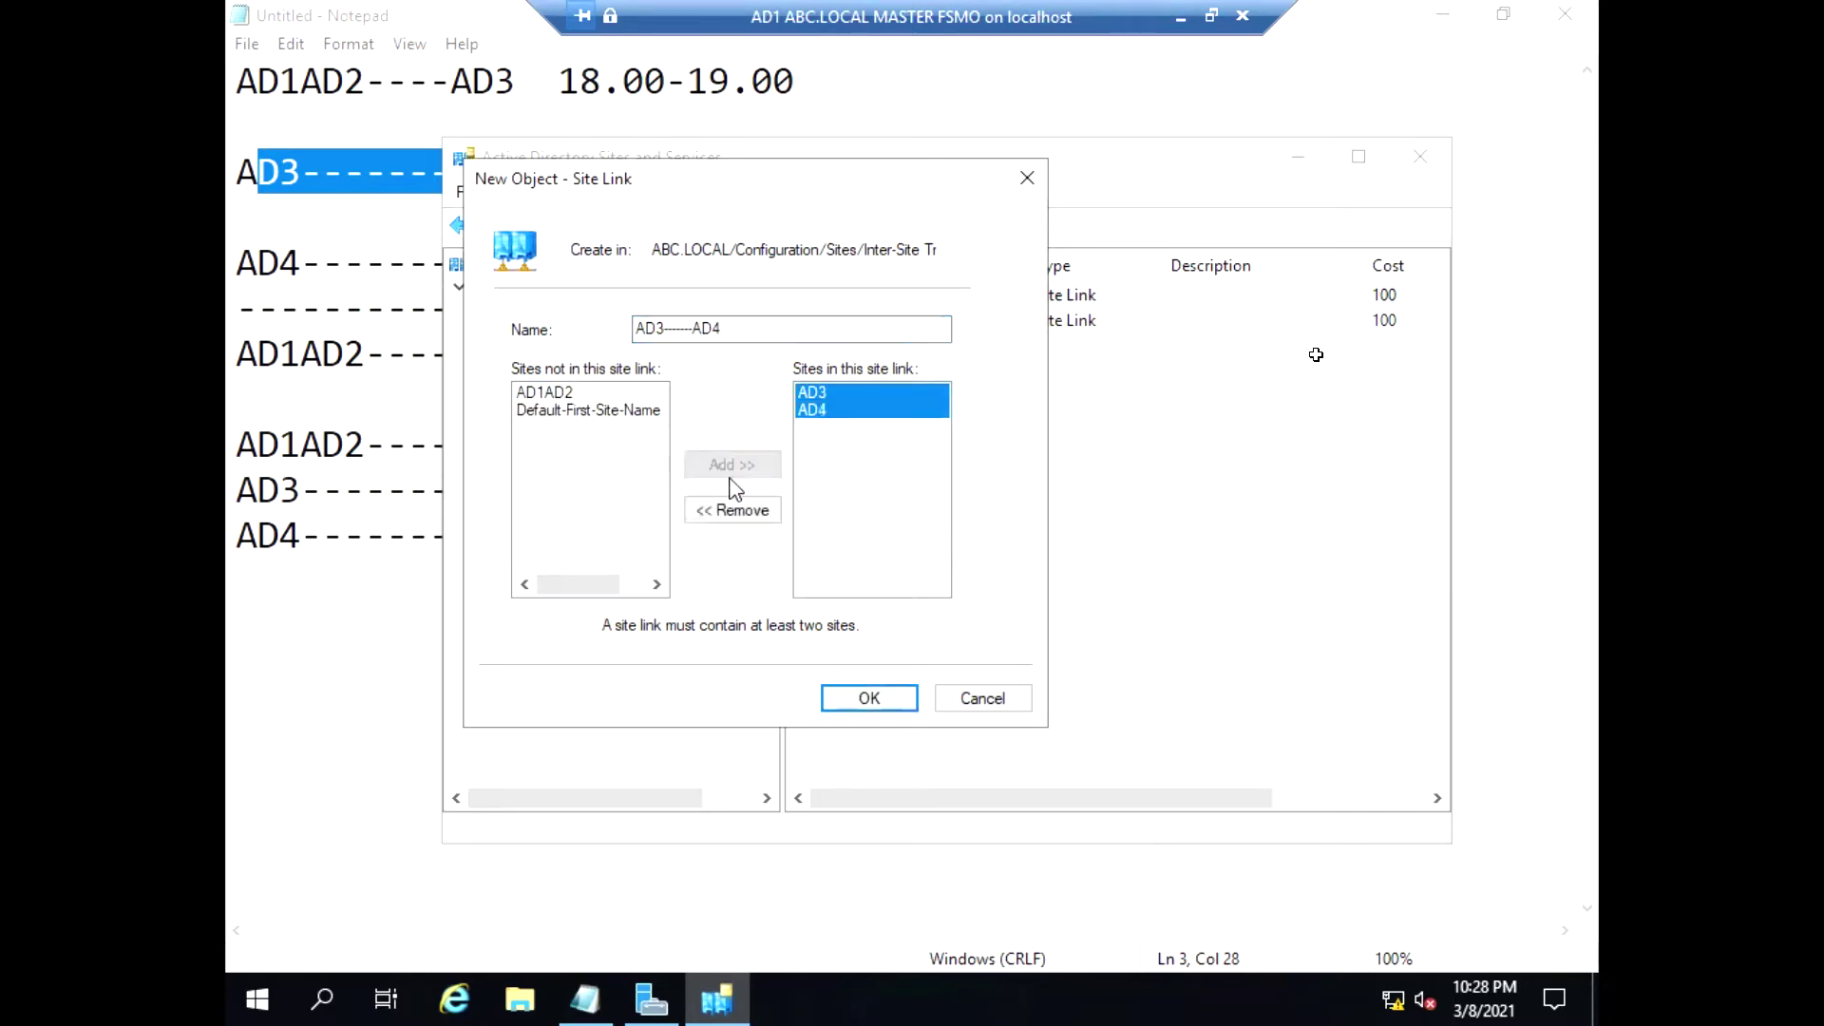
pyautogui.click(854, 701)
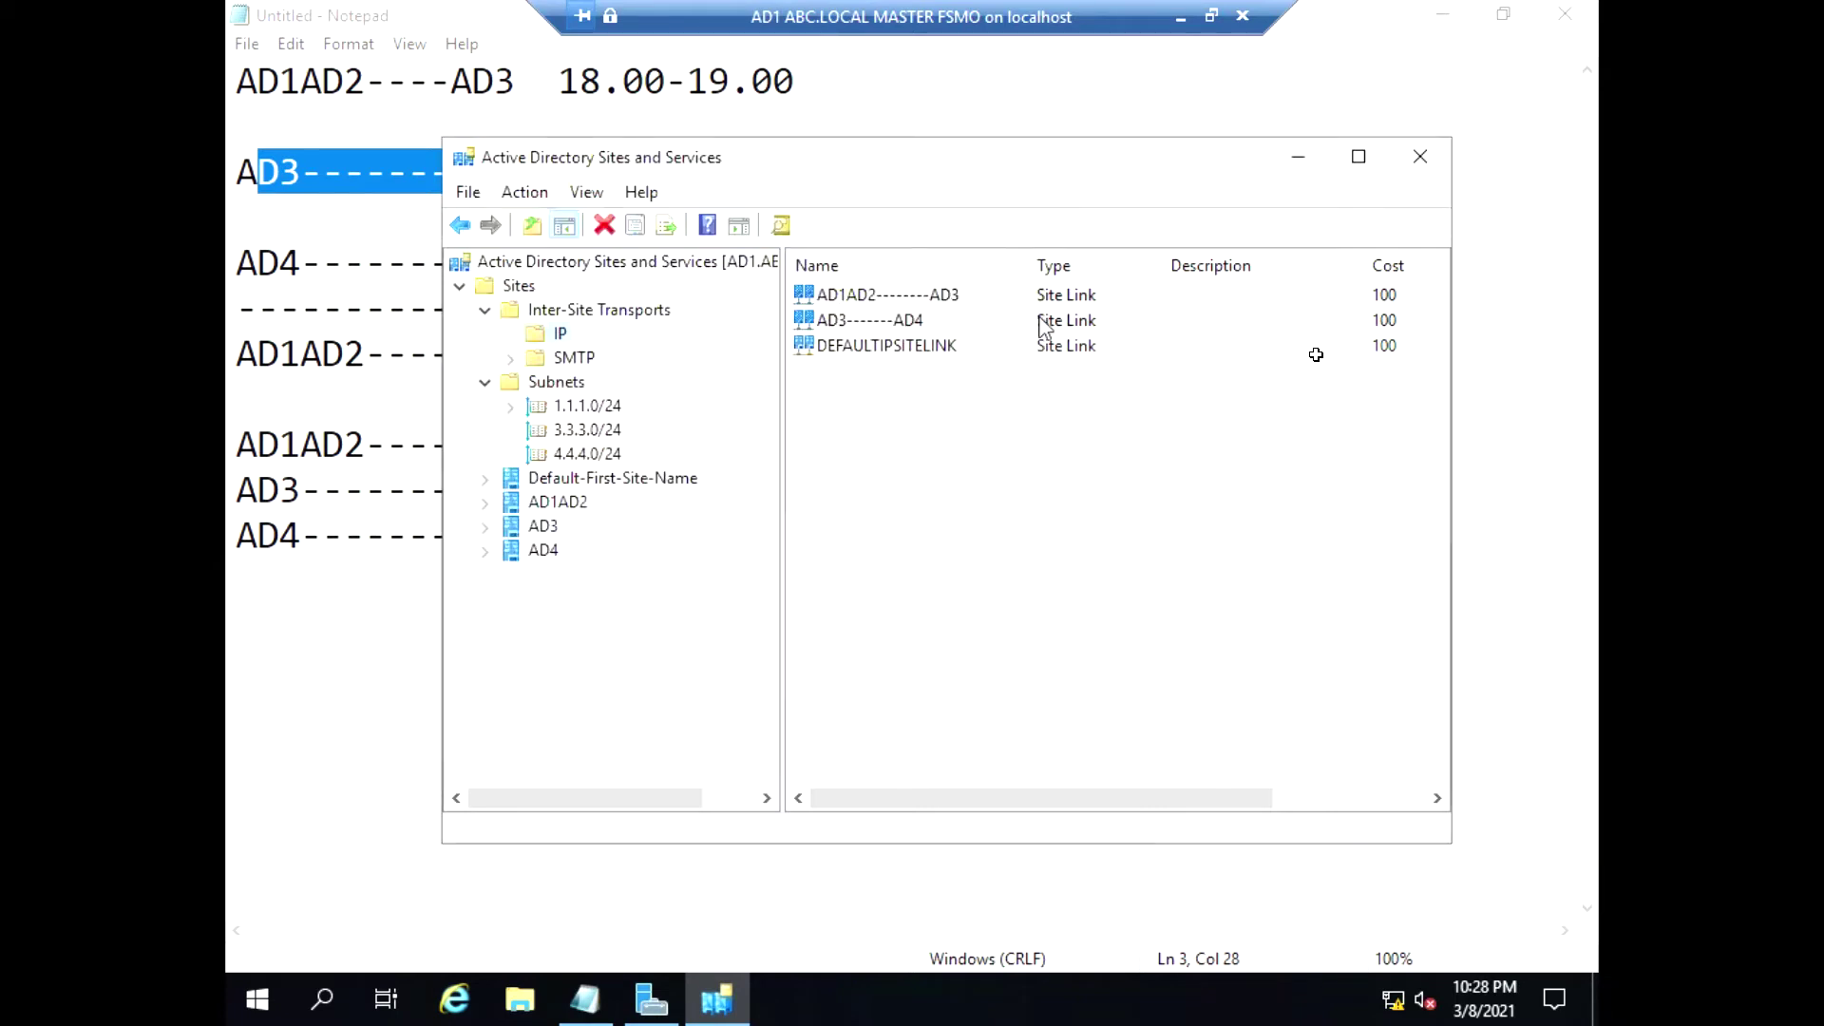
# Set the AD3-------AD4 link to replicate every 15 minutes, only 7–8 PM daily
pyautogui.click(896, 328)
pyautogui.rightClick(926, 322)
pyautogui.click(989, 408)
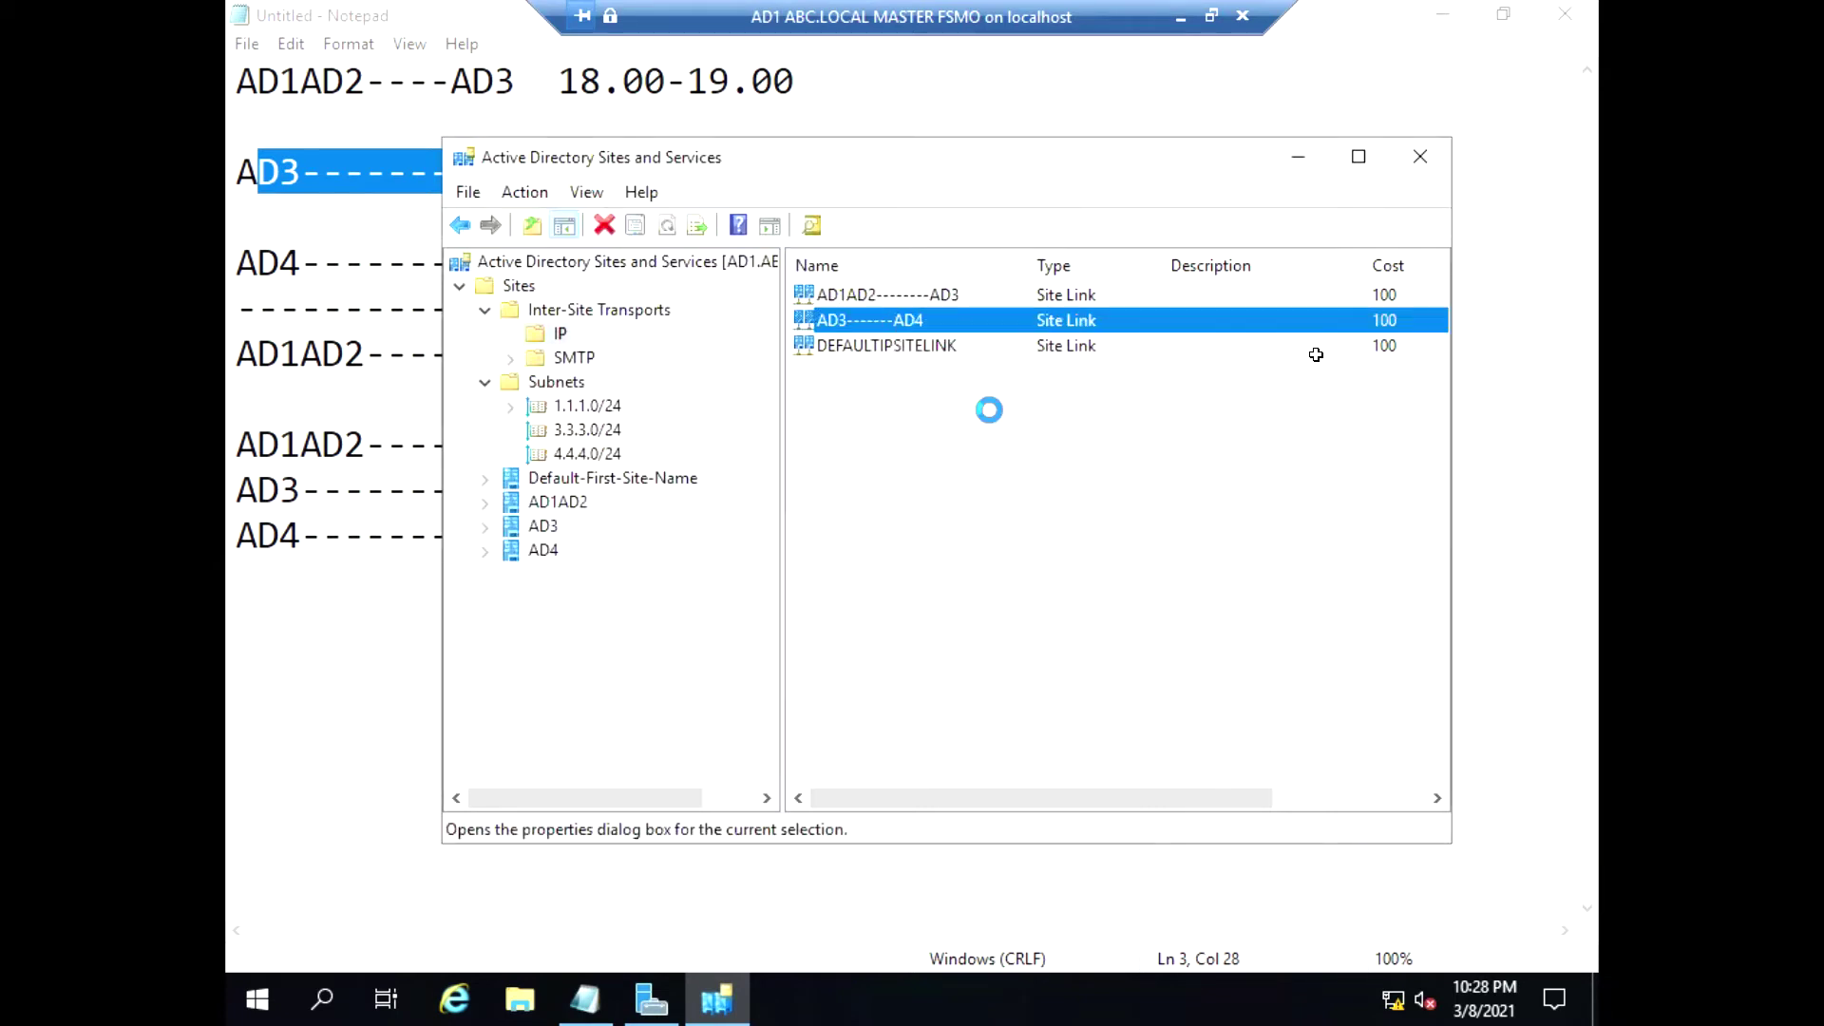
pyautogui.press('Tab')
pyautogui.press('Tab')
pyautogui.press('Tab')
pyautogui.press('Tab')
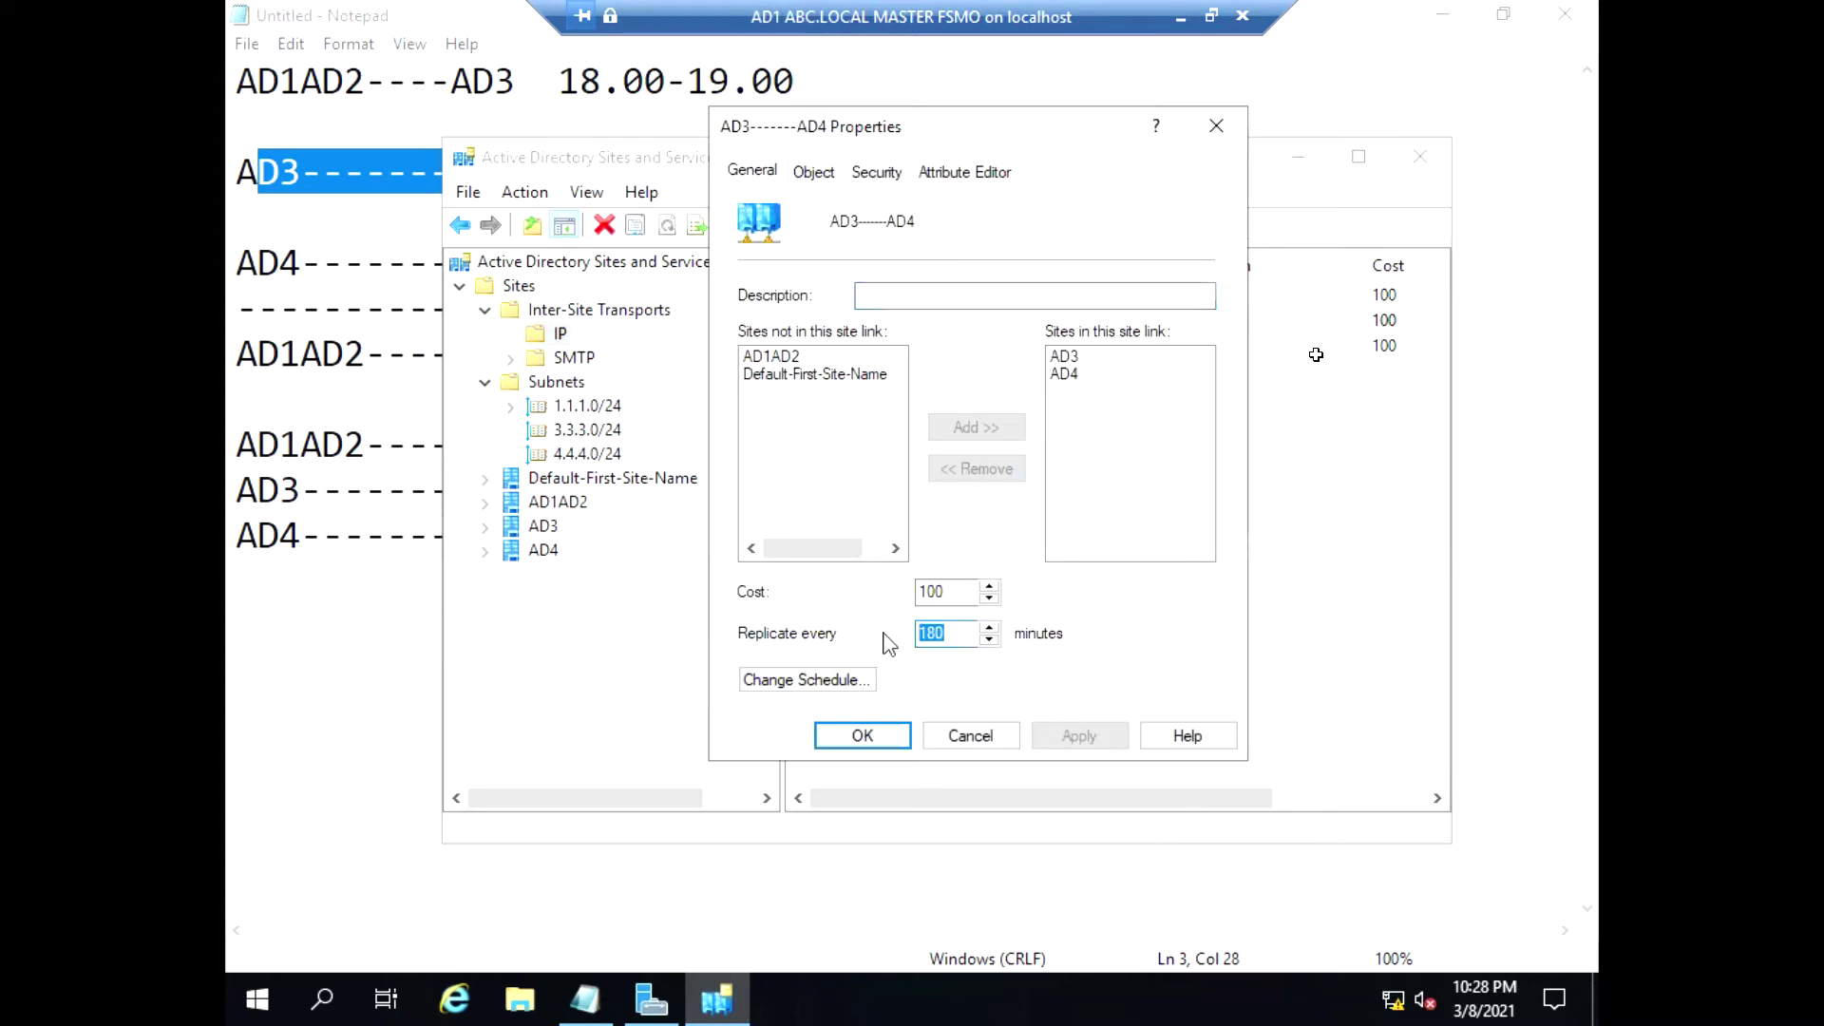
pyautogui.write('15')
pyautogui.click(855, 679)
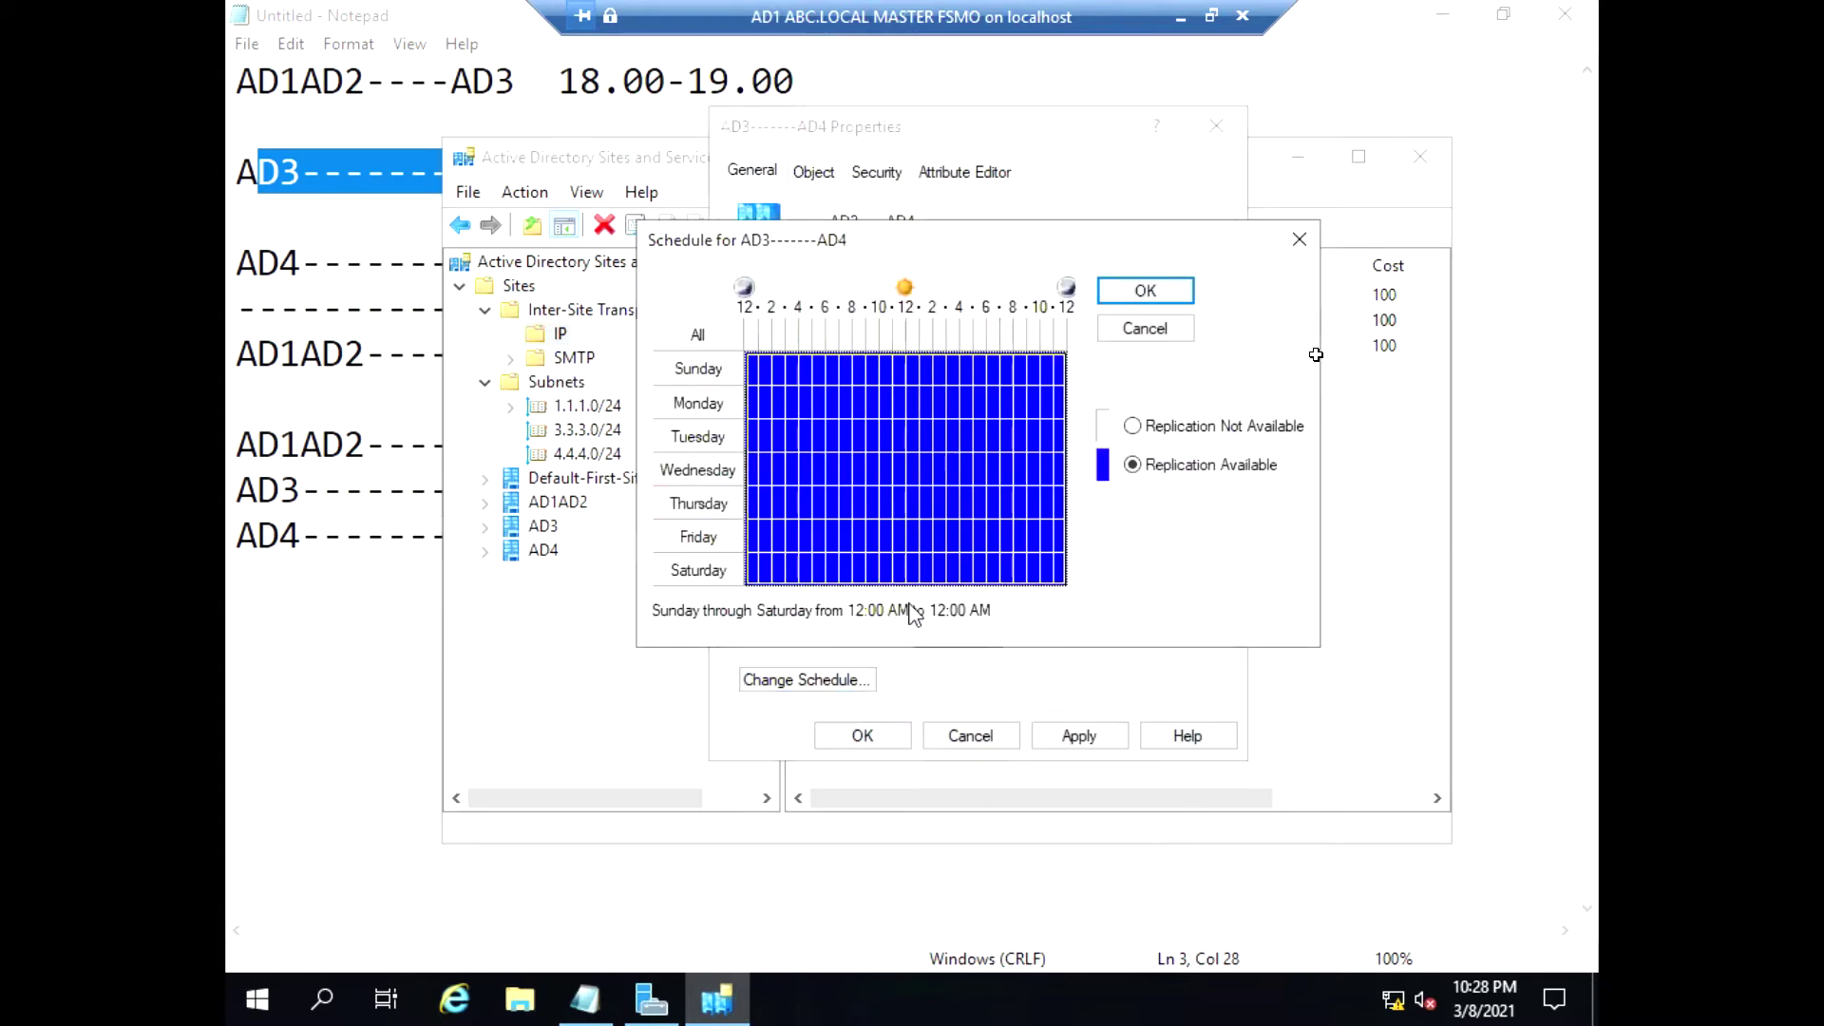
pyautogui.click(1132, 426)
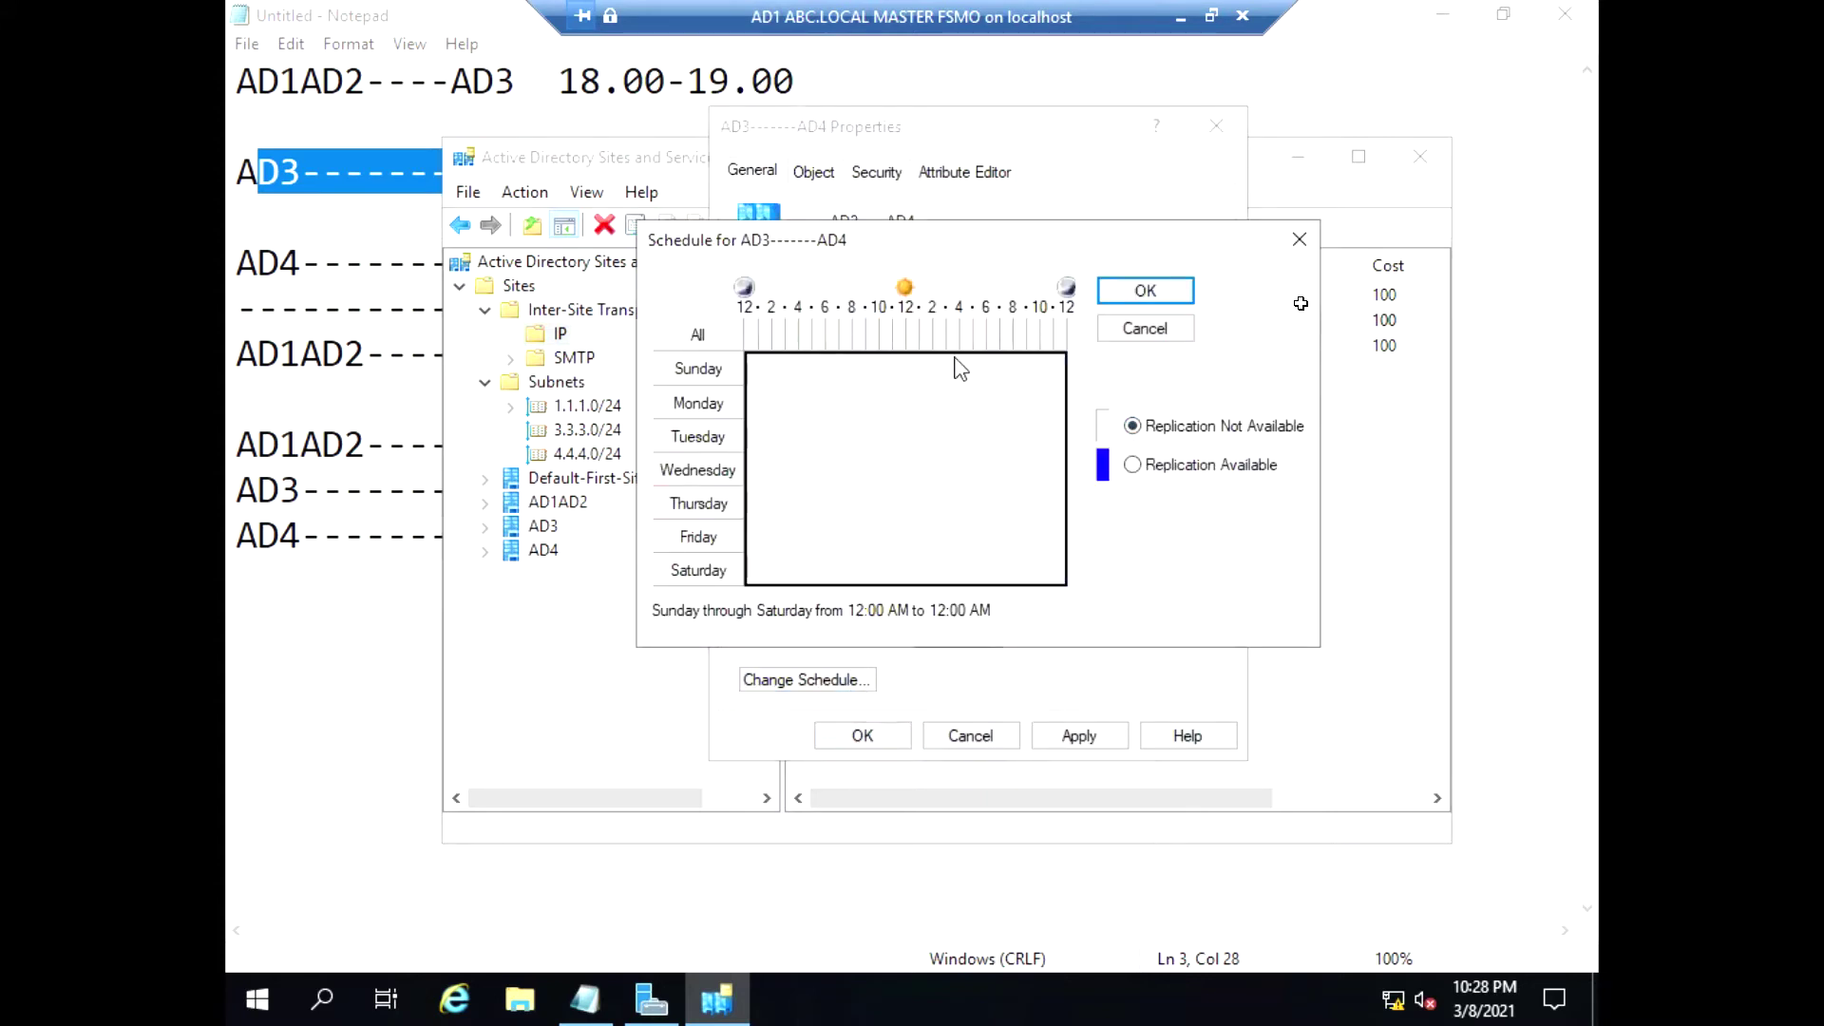
pyautogui.click(1012, 331)
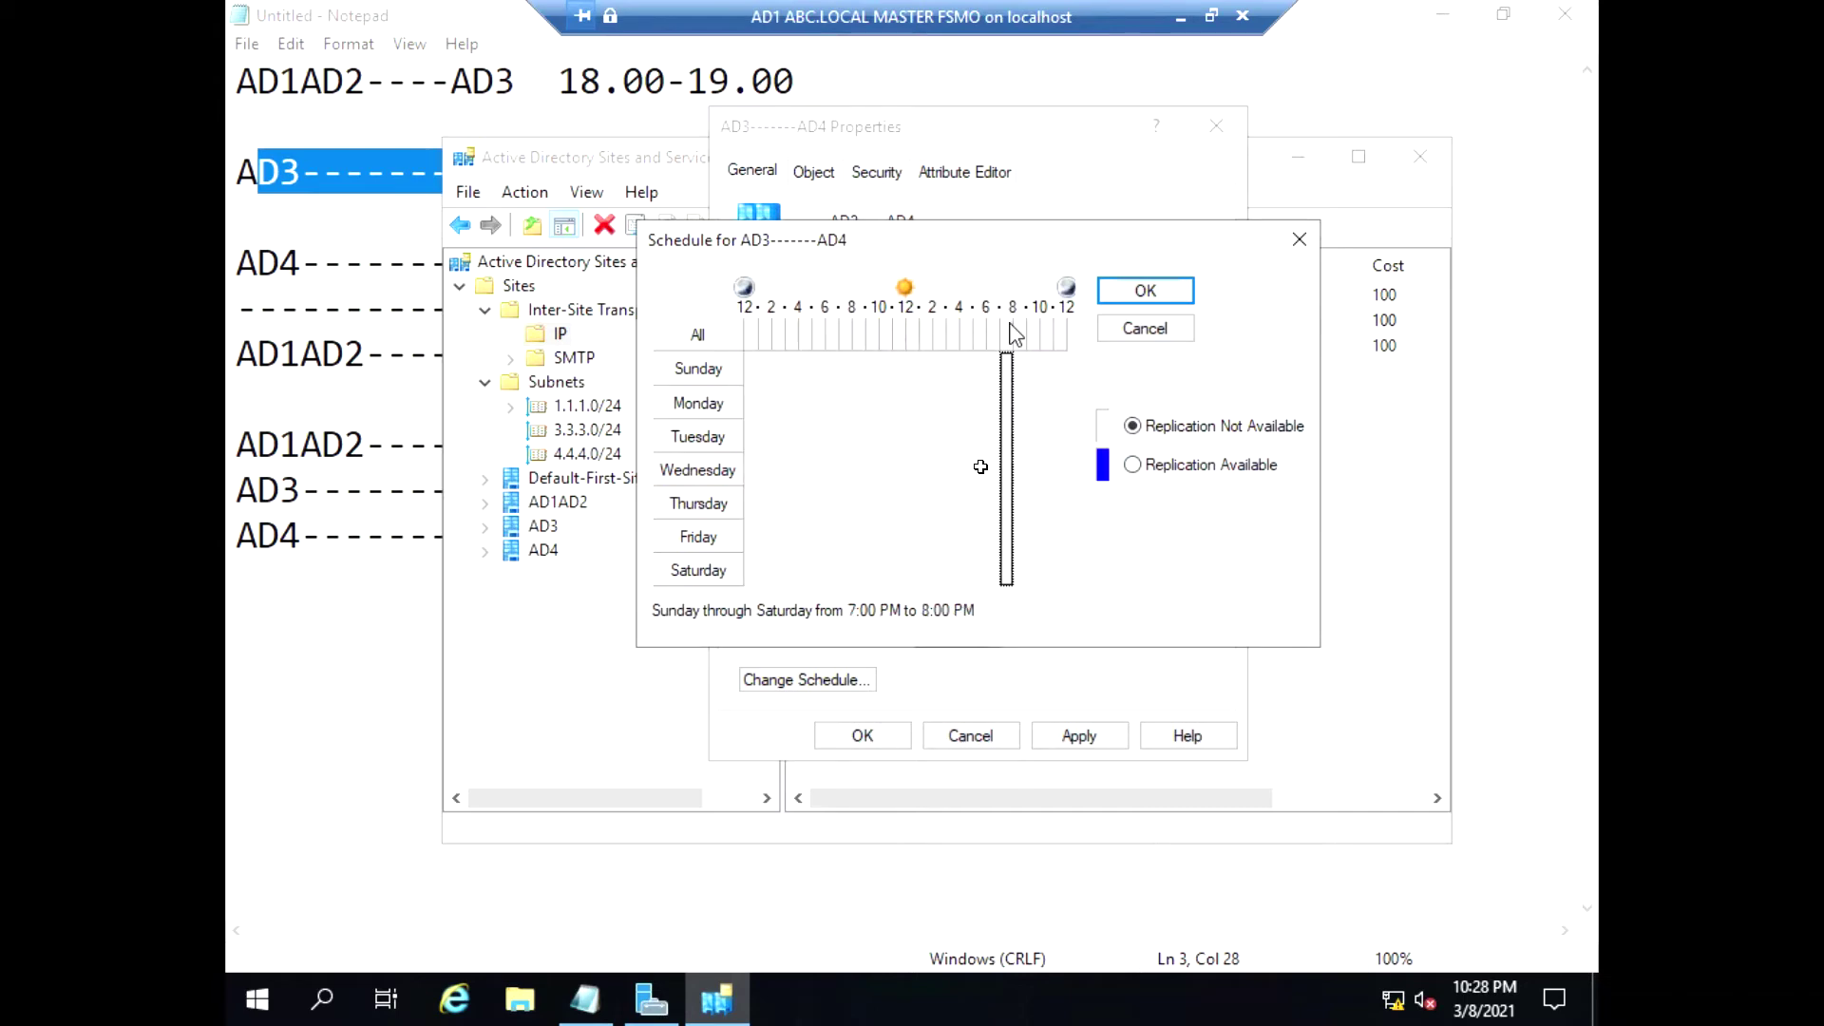
pyautogui.click(1132, 465)
pyautogui.click(1146, 291)
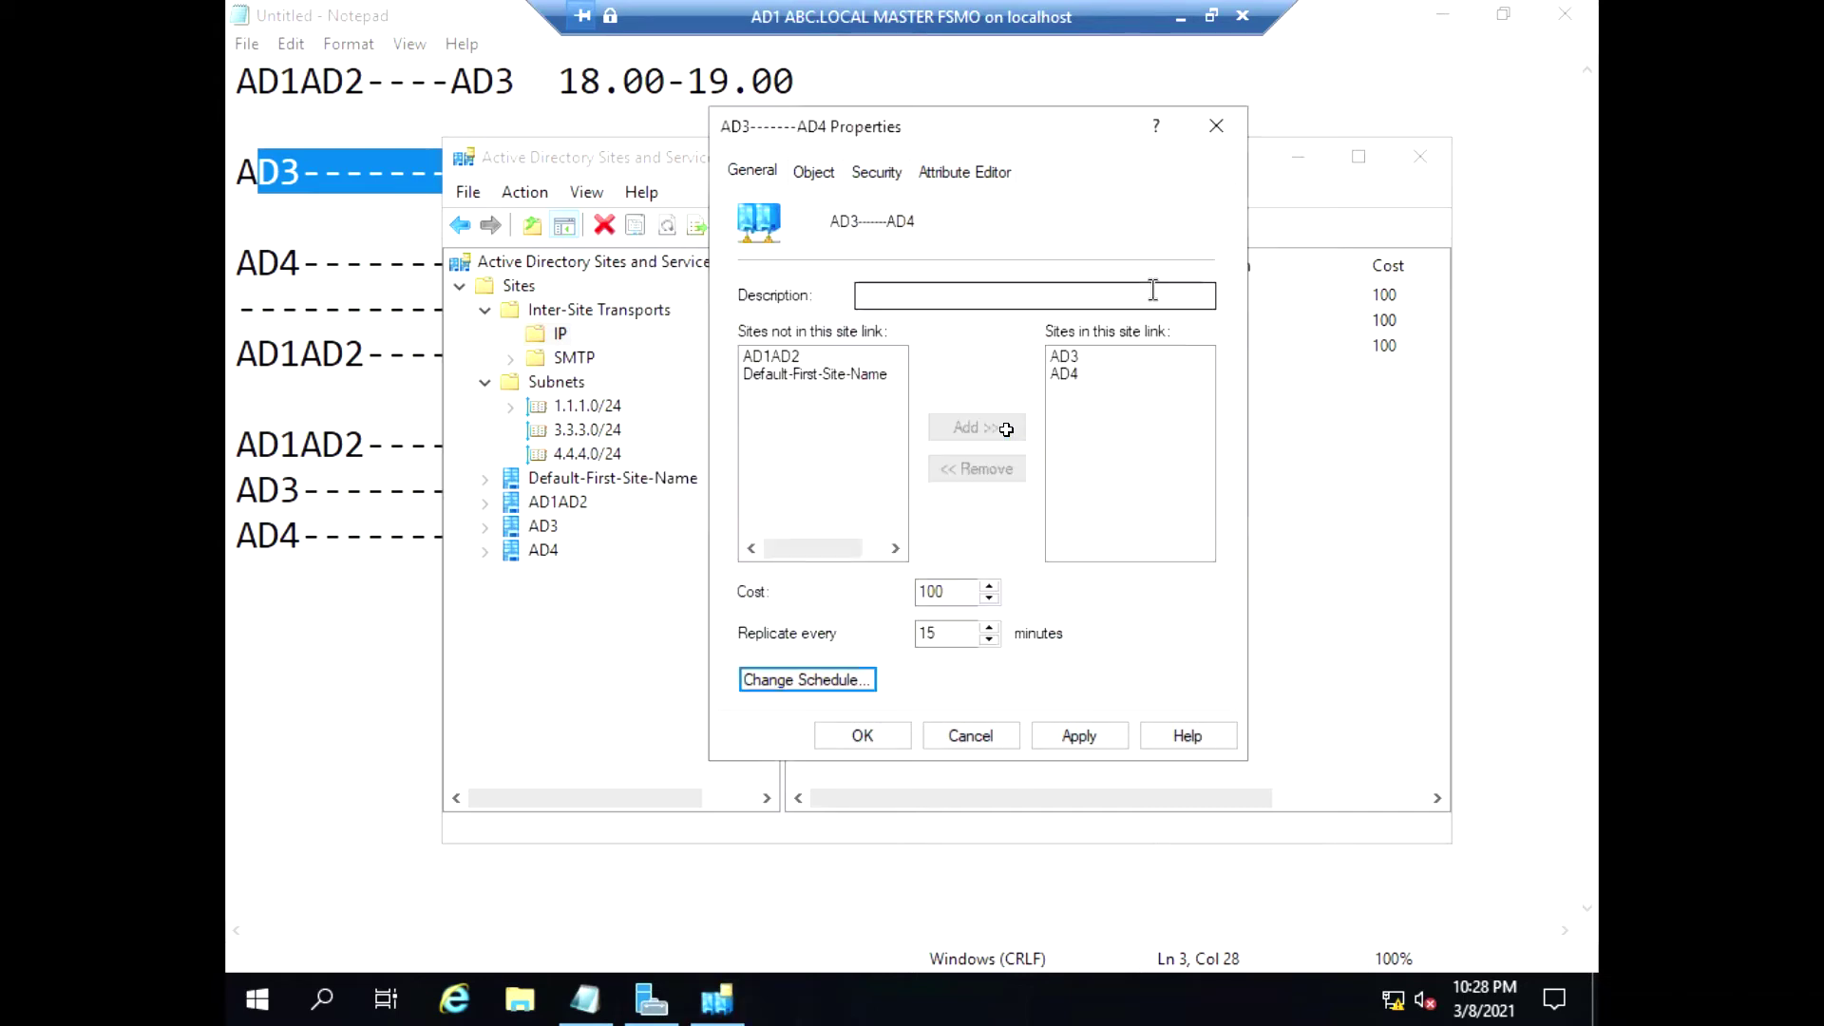
pyautogui.click(1074, 734)
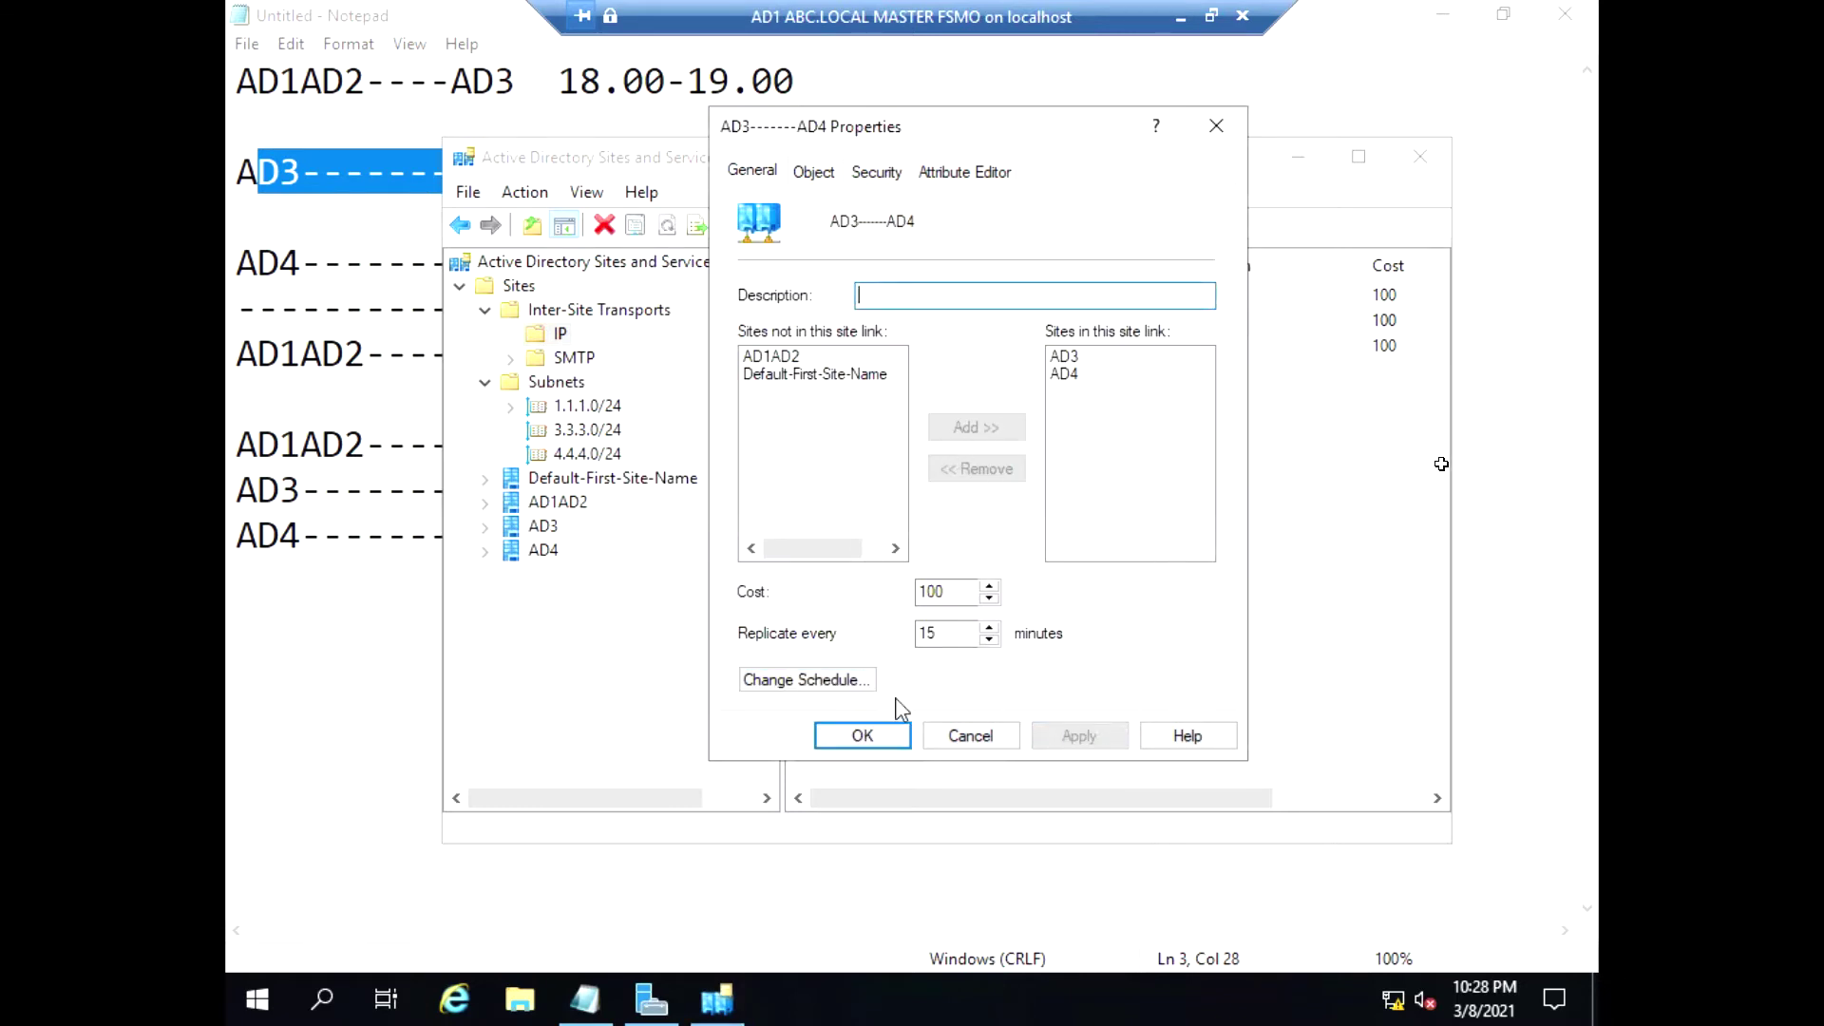
pyautogui.click(879, 736)
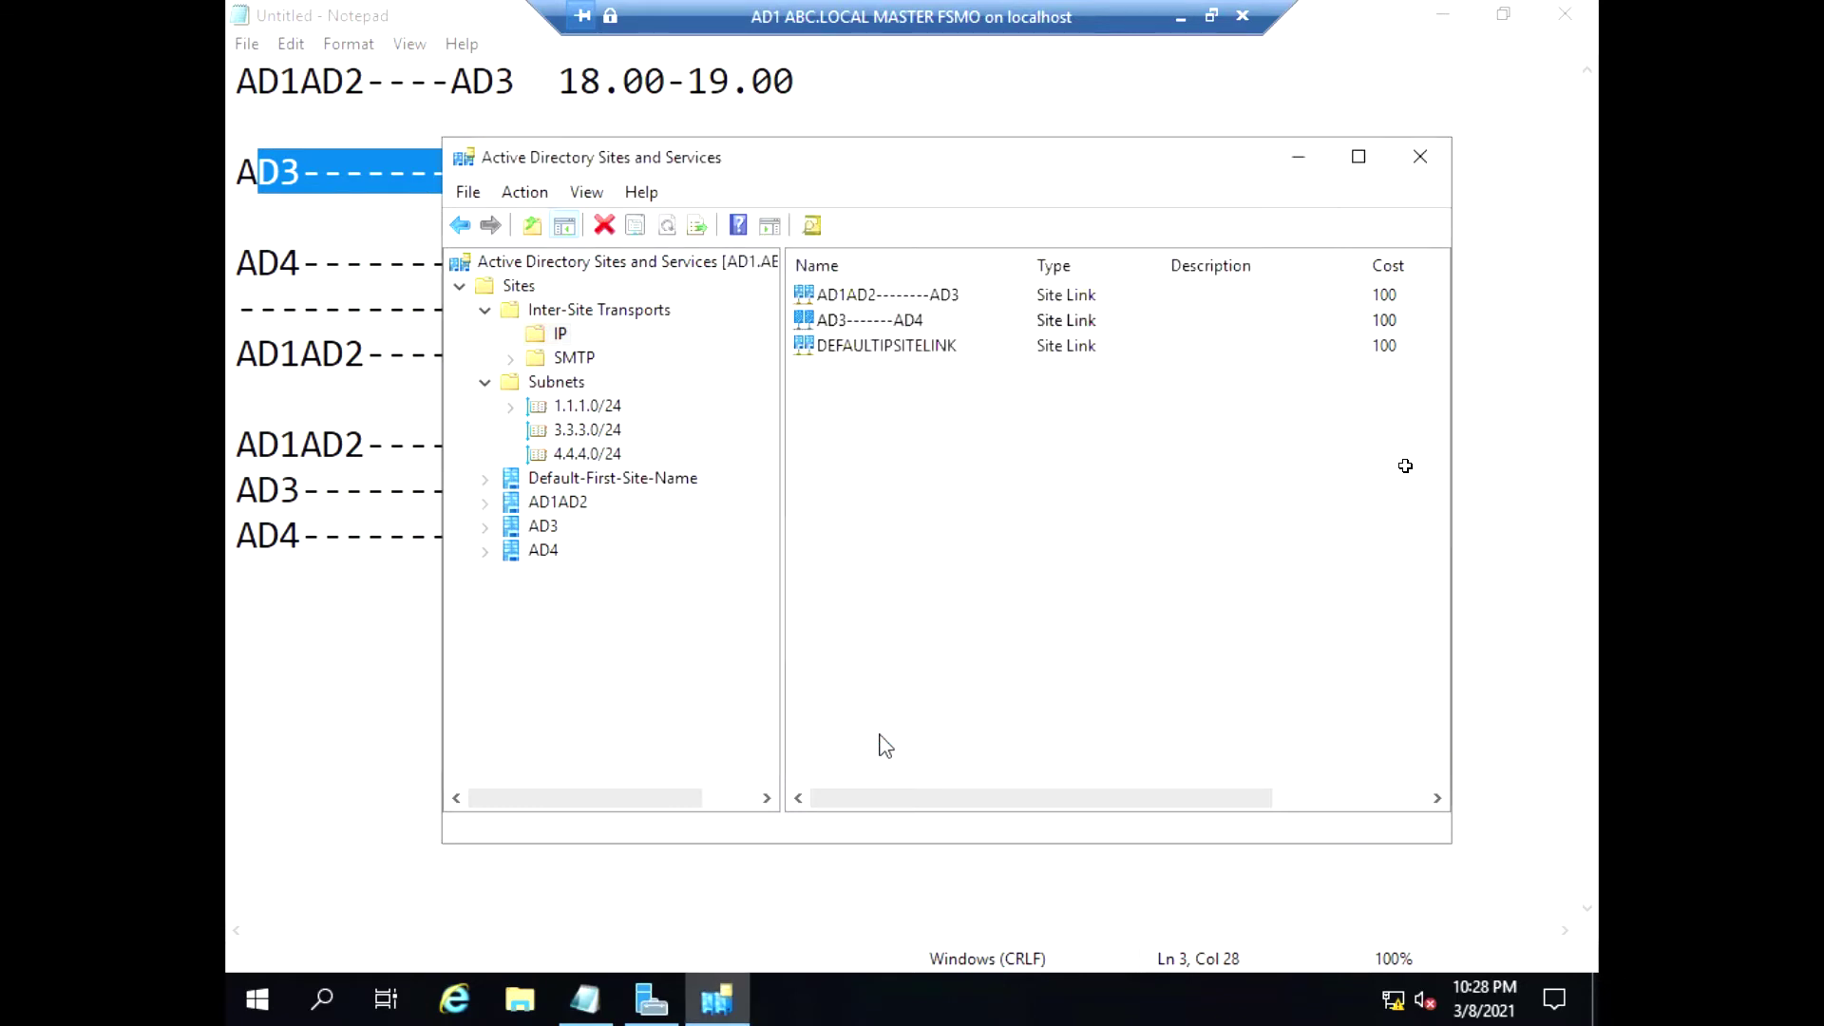
# Create a third IP site link, AD4--------AD1AD2, including the AD1AD2 site
pyautogui.rightClick(542, 336)
pyautogui.click(603, 348)
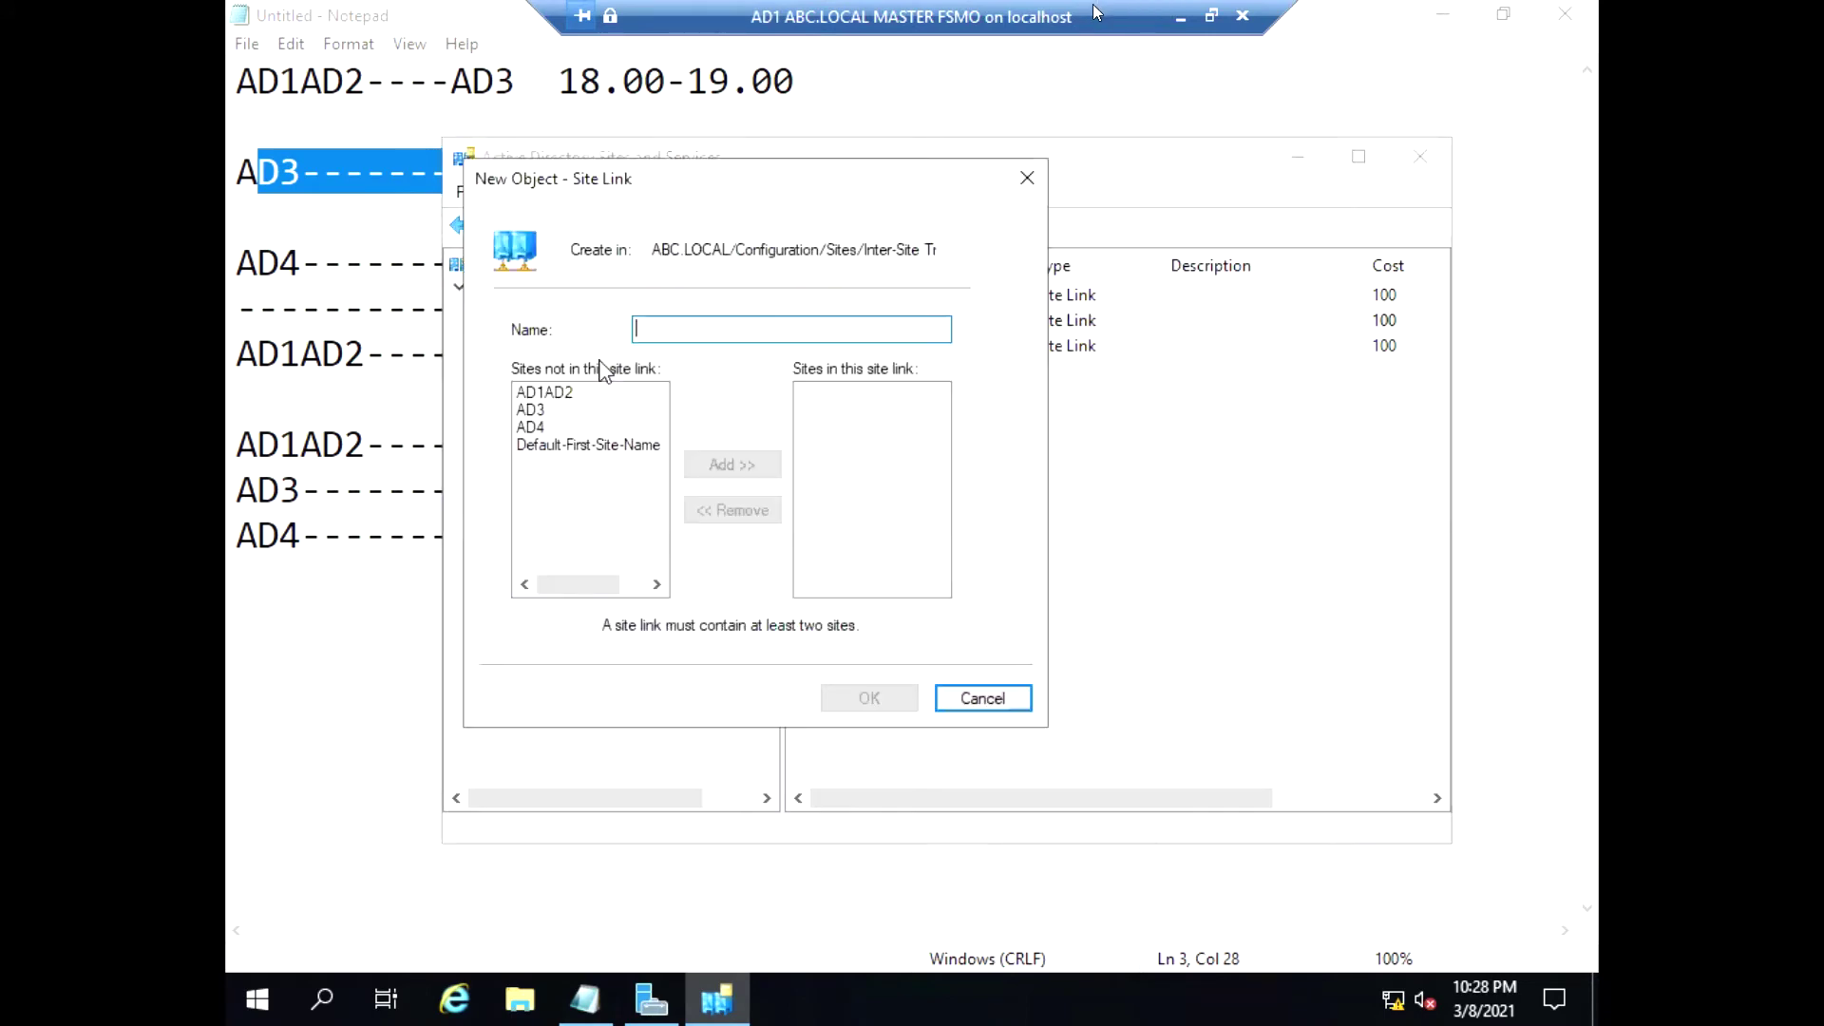
pyautogui.write('AD')
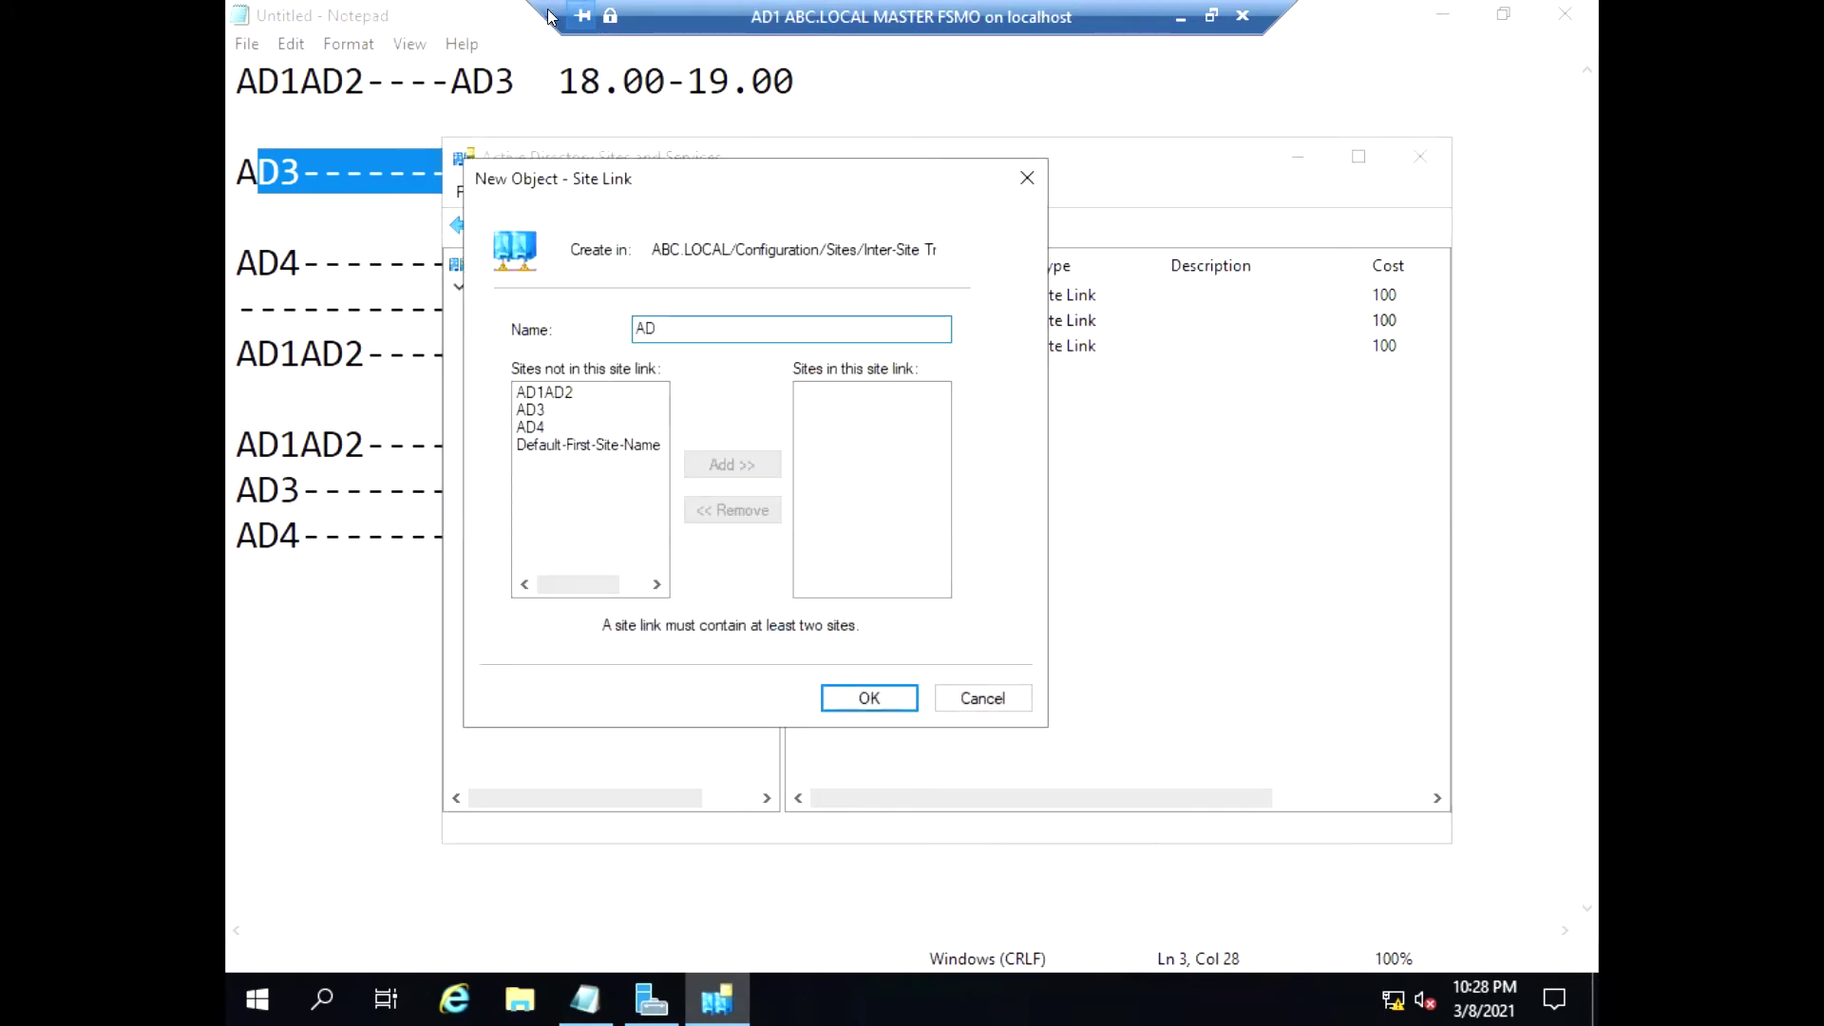
pyautogui.write('4-------aAD1AD2')
pyautogui.click(530, 410)
pyautogui.click(721, 463)
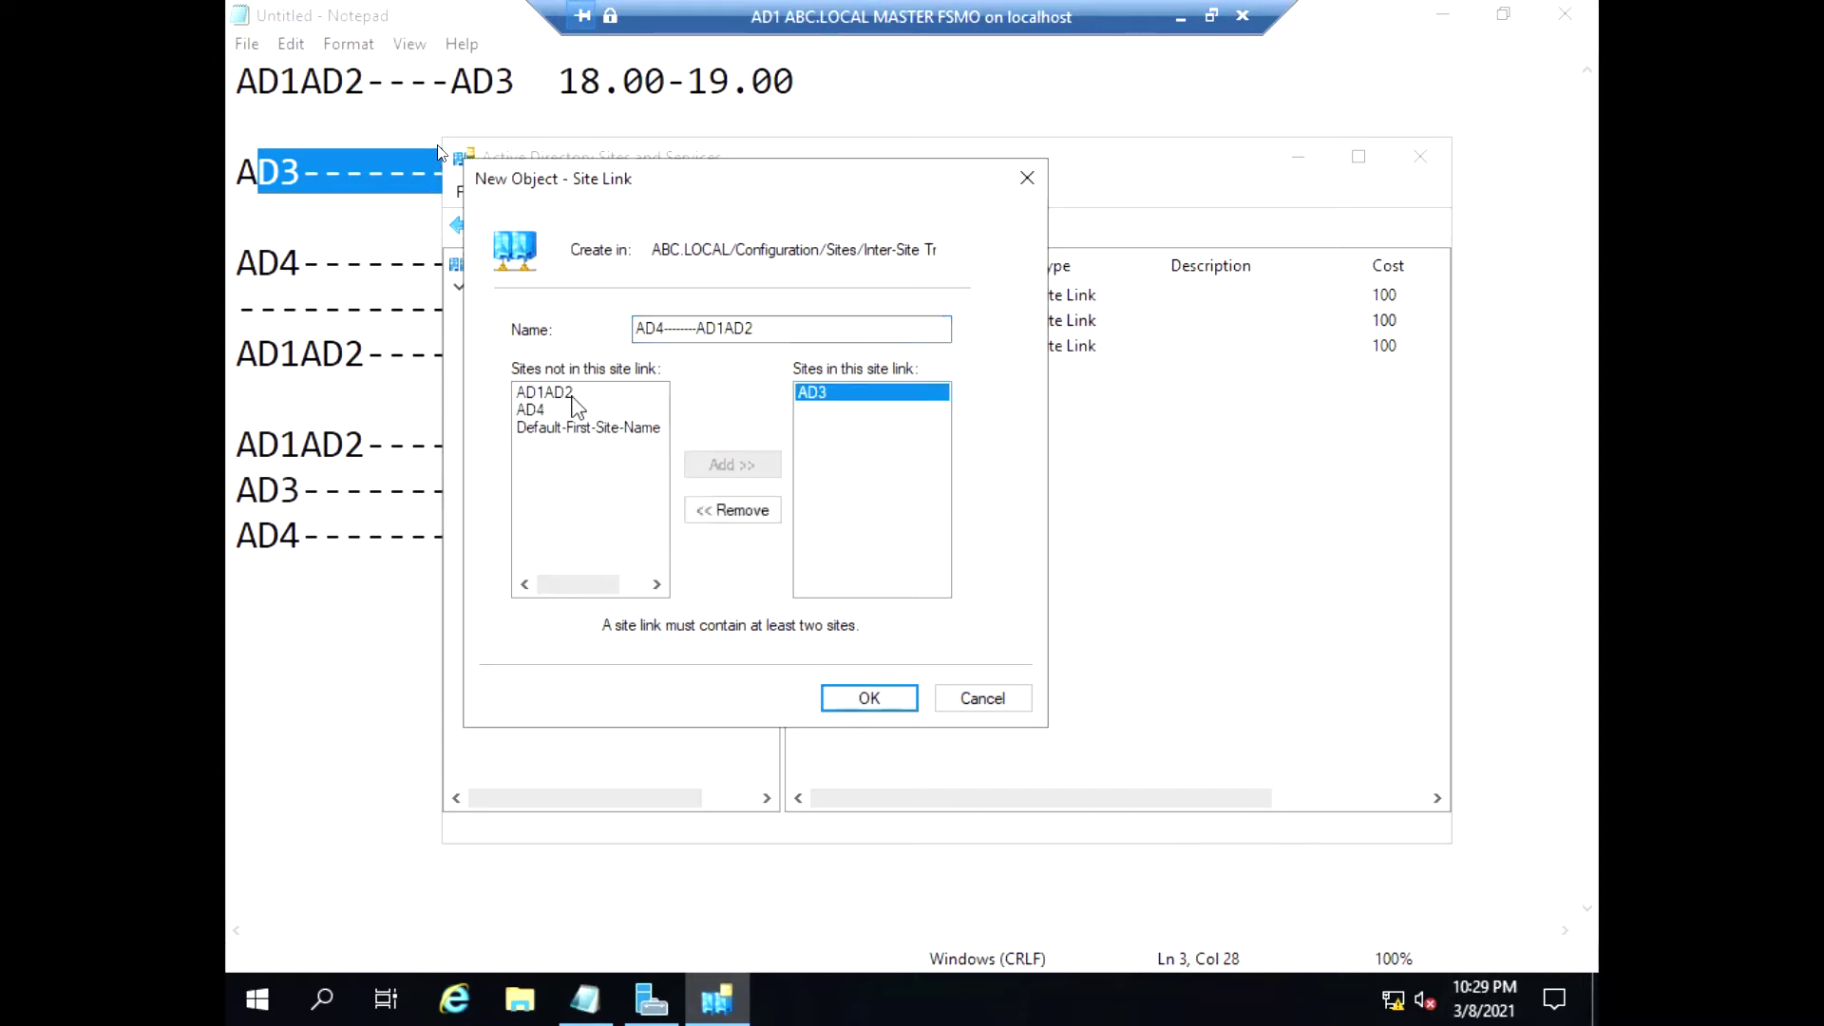
pyautogui.click(543, 393)
pyautogui.click(732, 464)
pyautogui.click(861, 686)
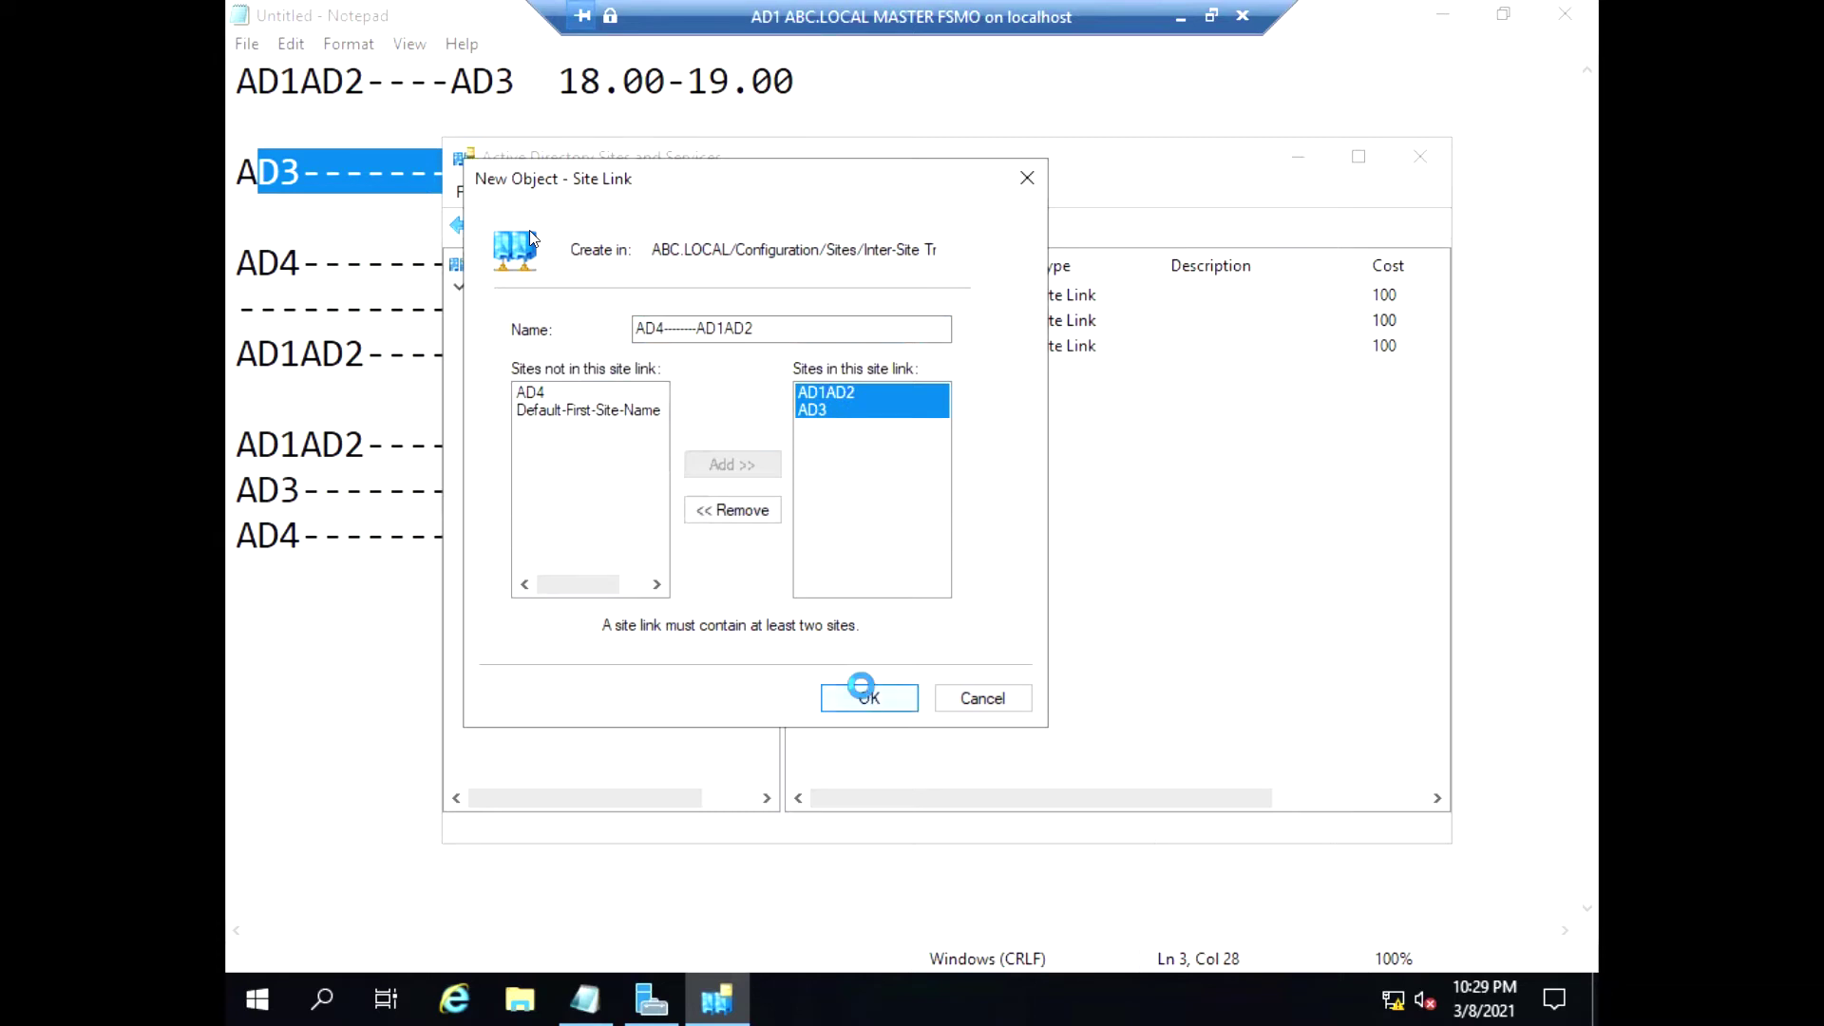
# Set the AD4--------AD1AD2 link's replication interval to 15 minutes
pyautogui.rightClick(908, 357)
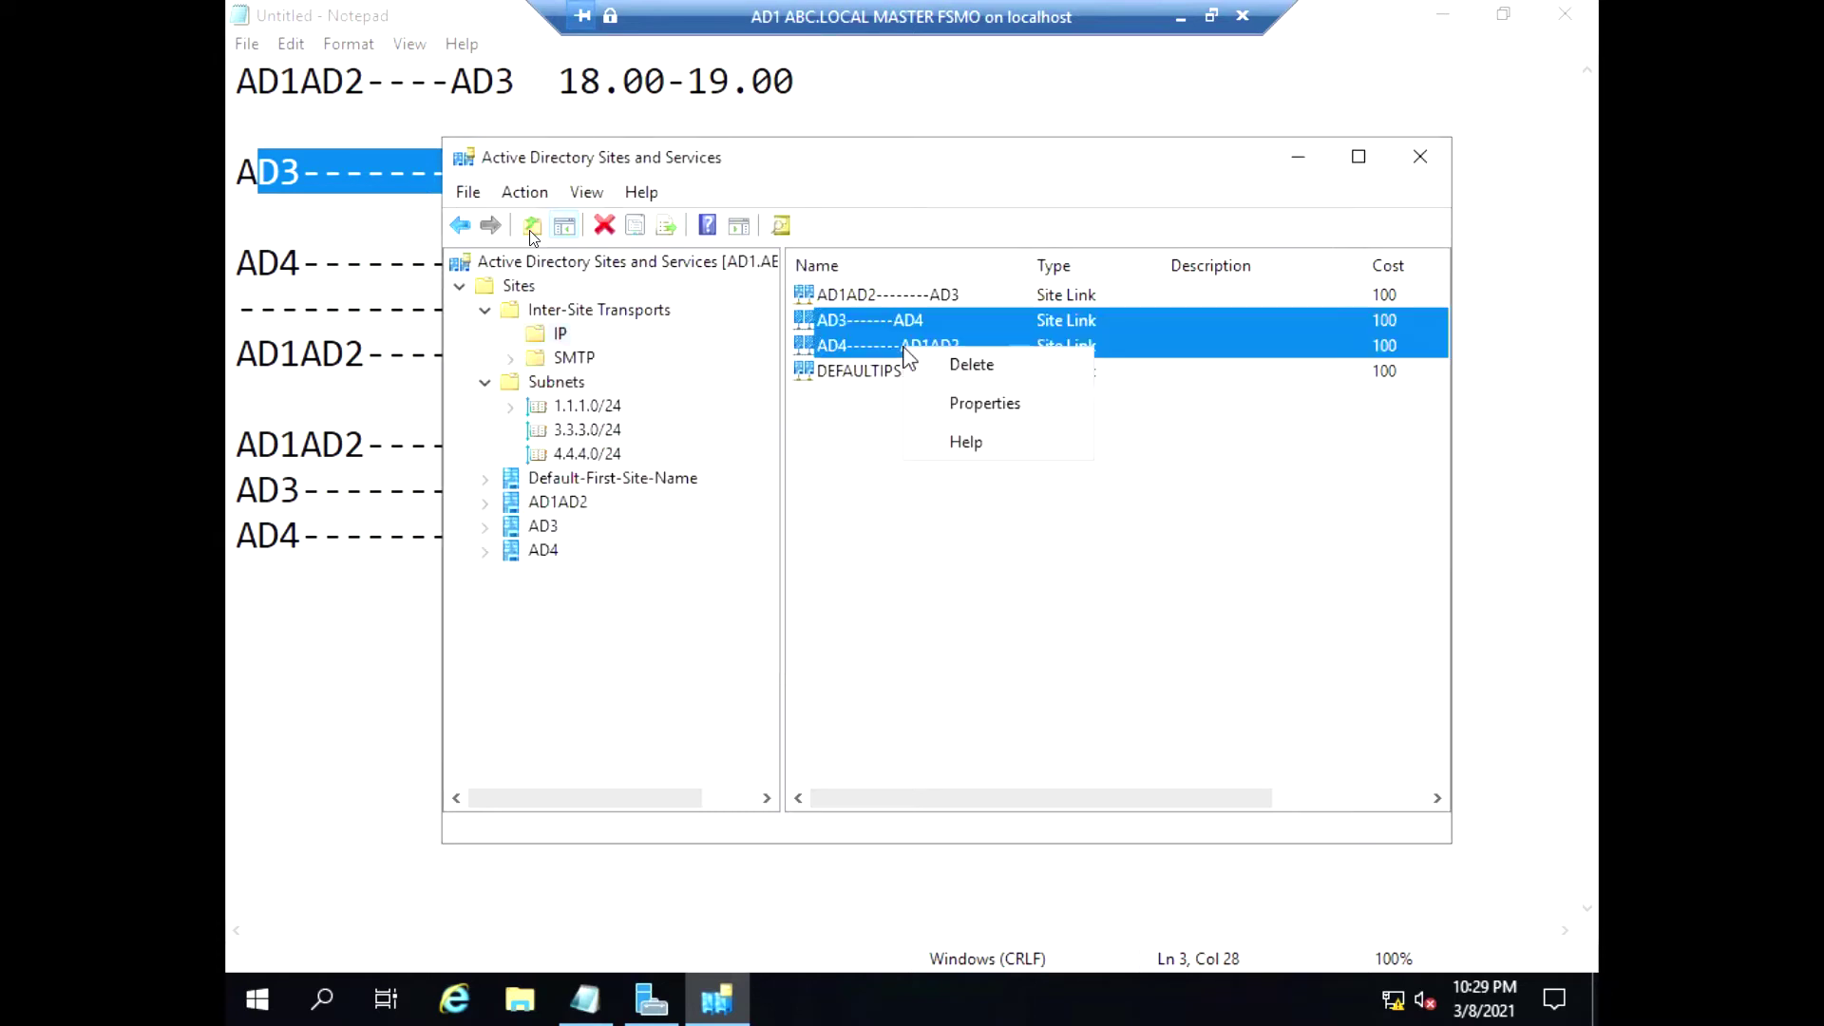
pyautogui.click(901, 349)
pyautogui.click(890, 352)
pyautogui.rightClick(893, 362)
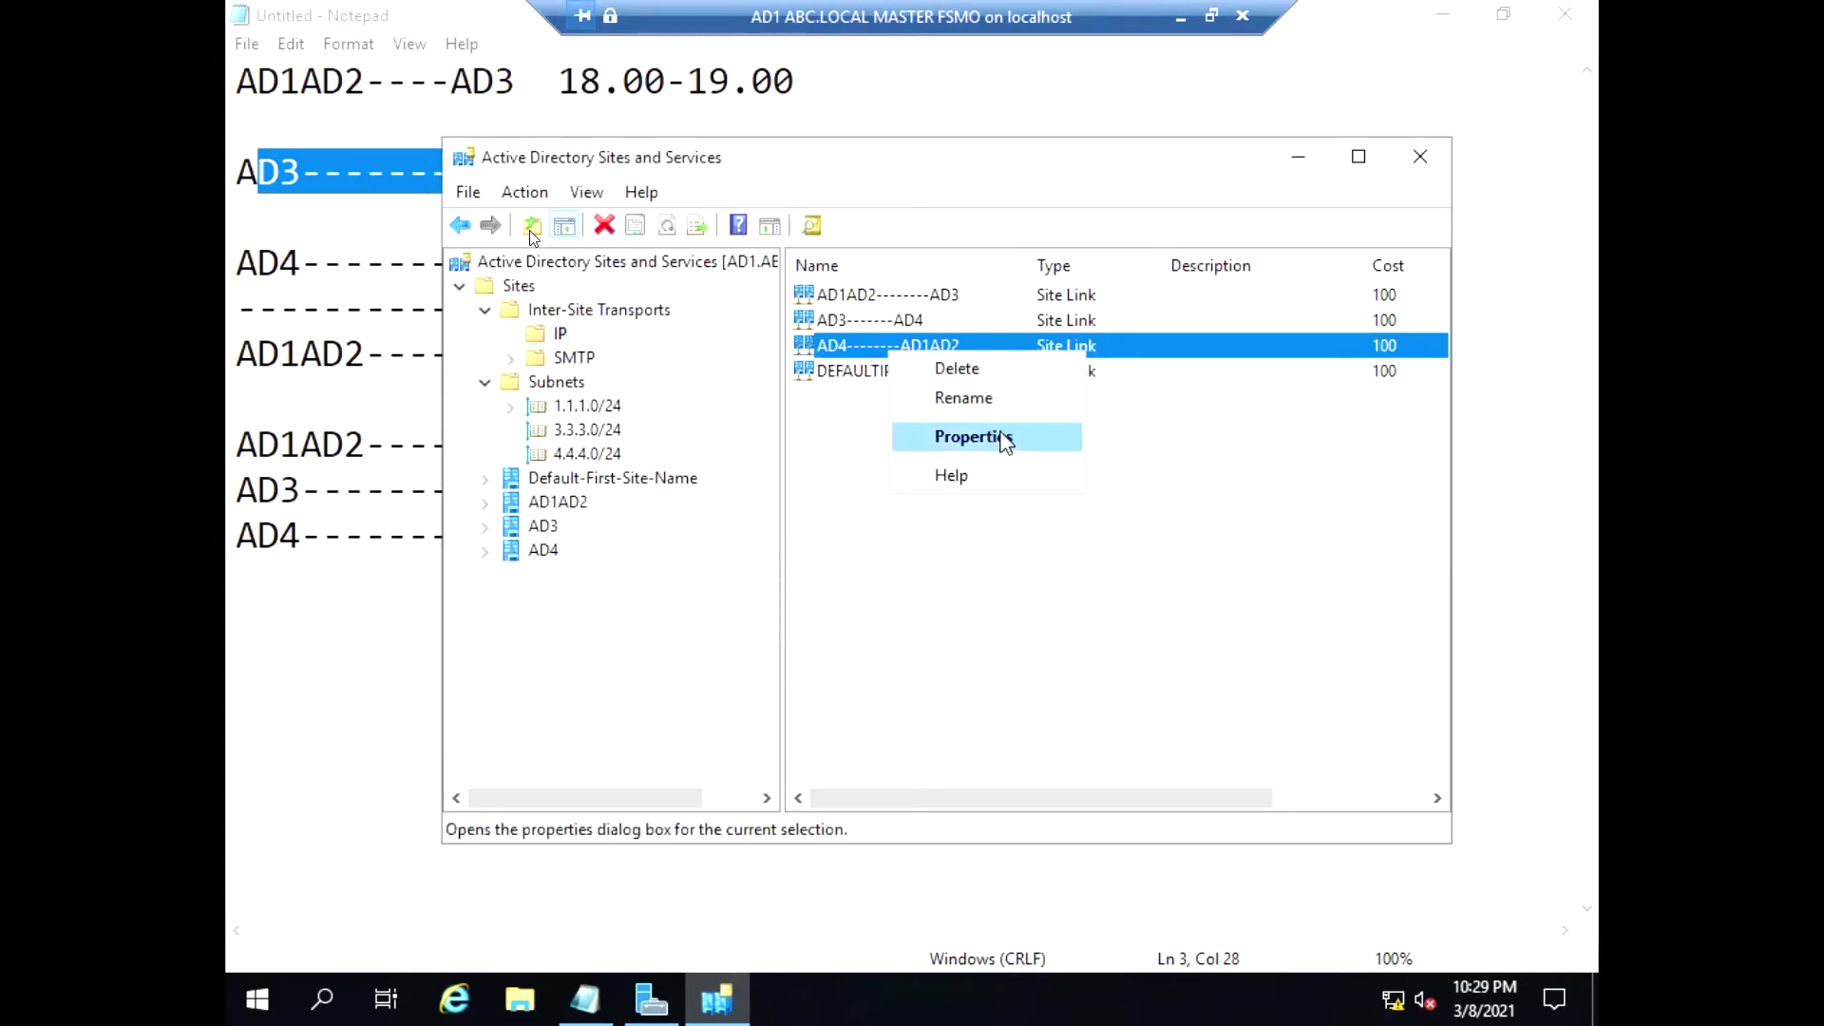
pyautogui.click(1004, 455)
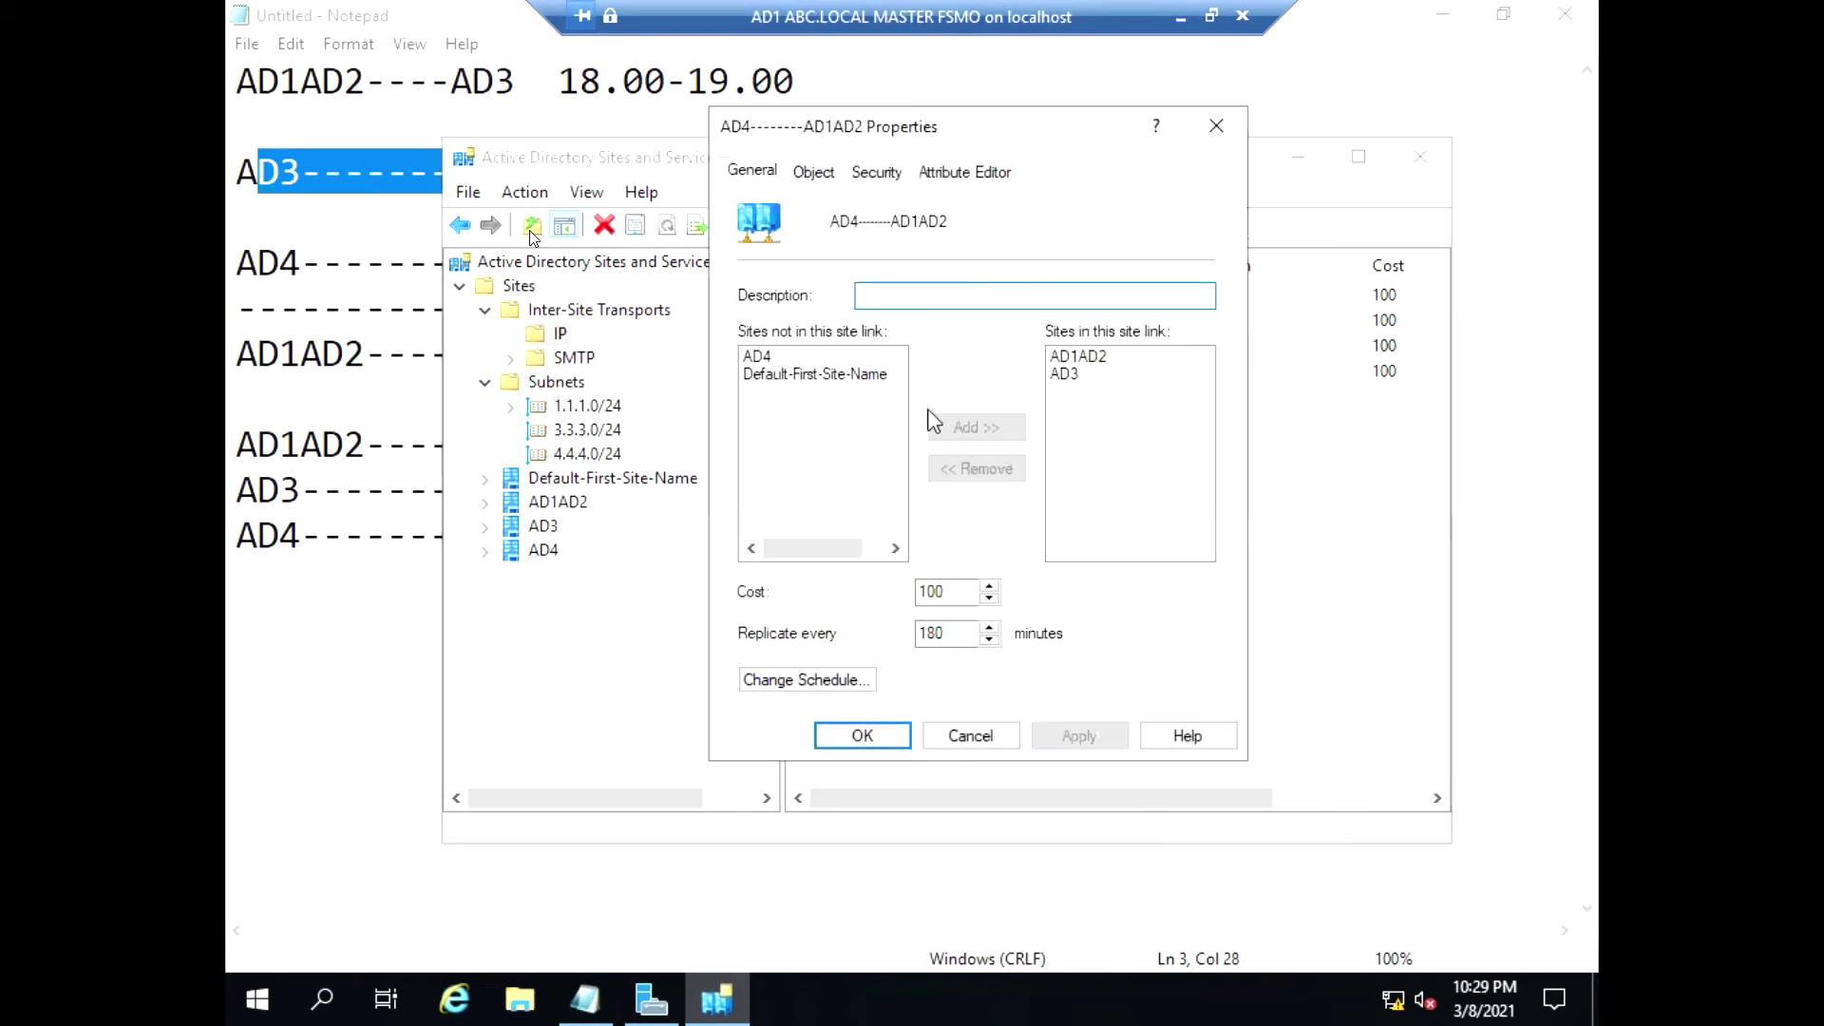
pyautogui.doubleClick(936, 634)
pyautogui.write('15')
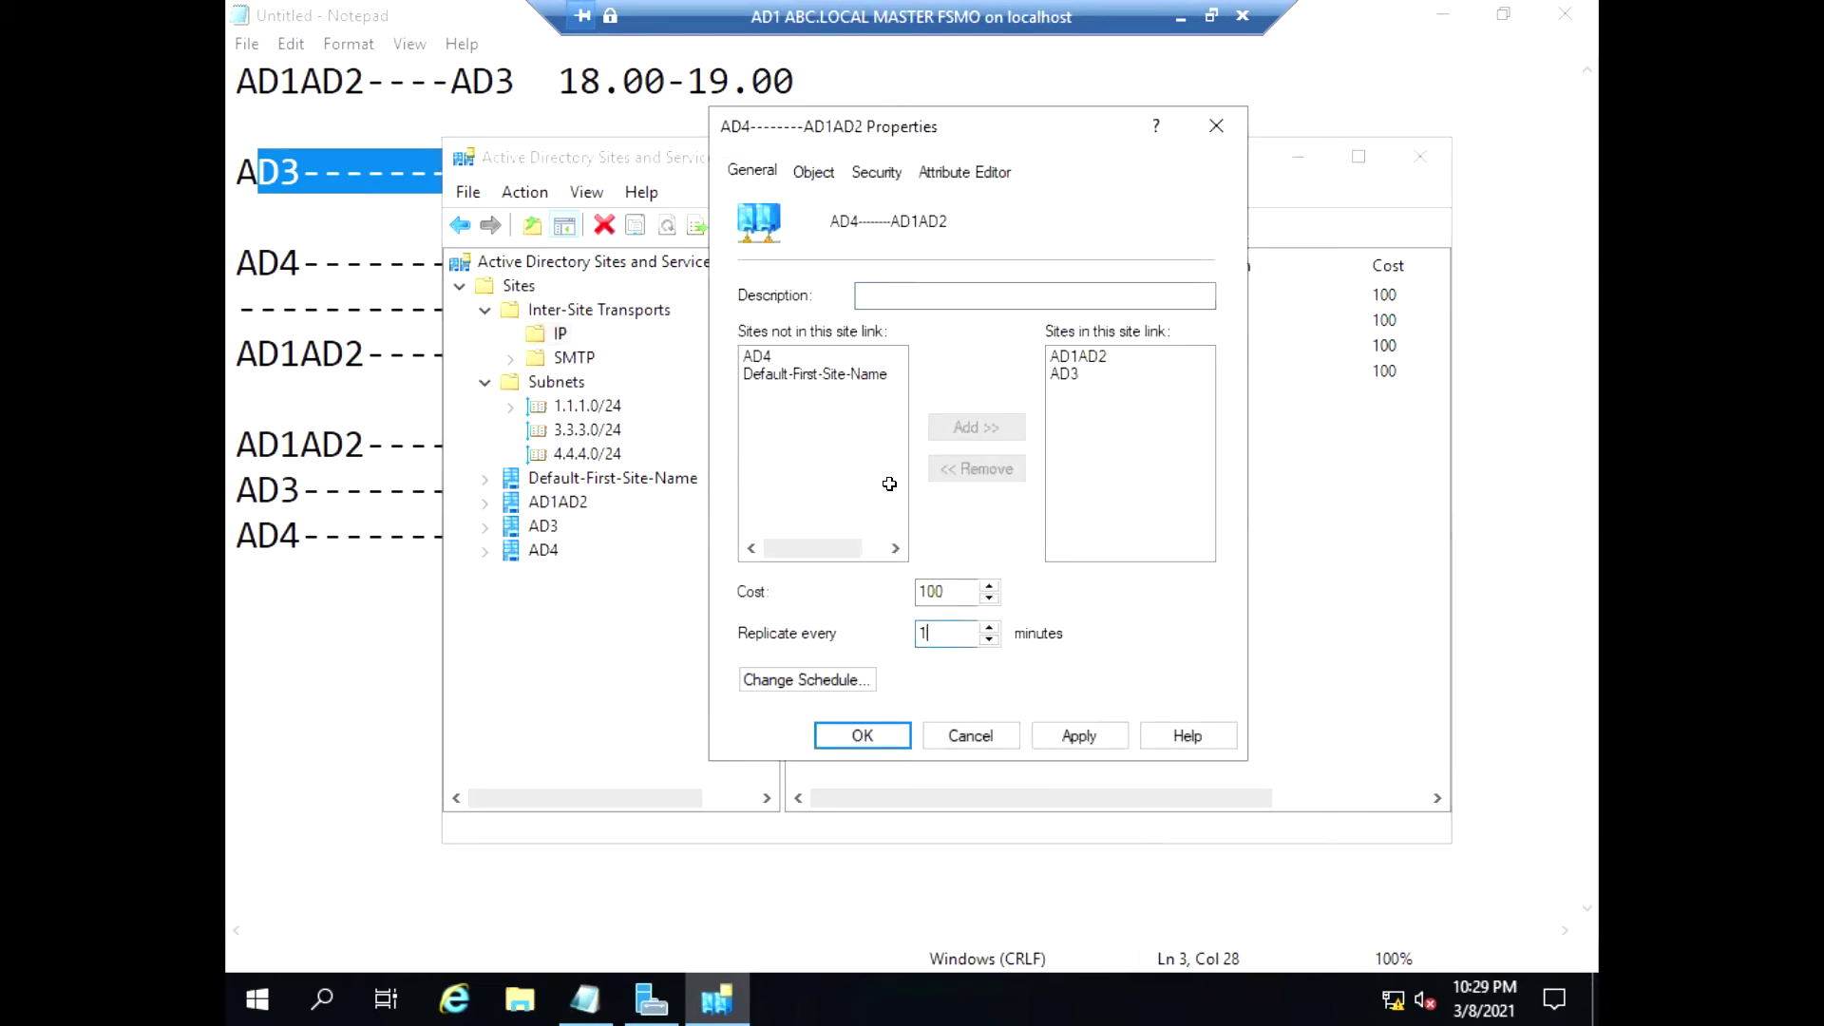
# Limit that link's replication to 8–9 PM daily, apply, and minimize Sites and Services
pyautogui.click(853, 680)
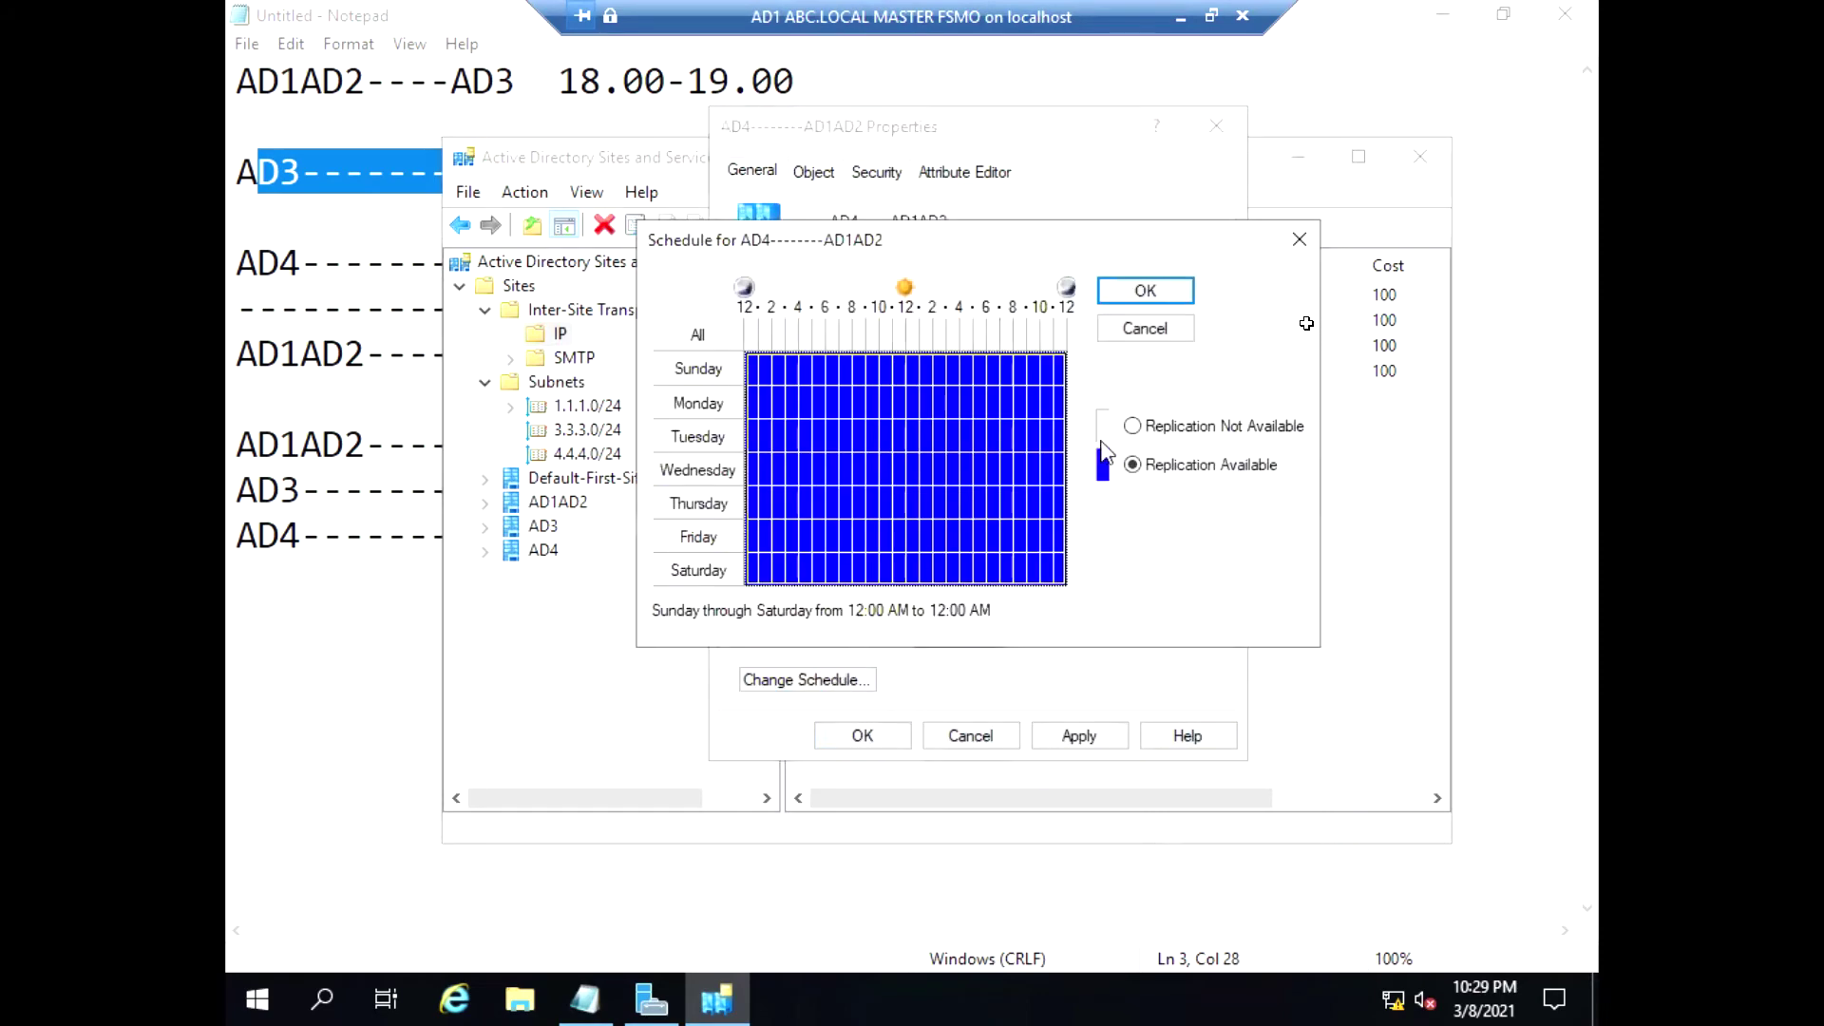
pyautogui.click(1133, 426)
pyautogui.click(1019, 337)
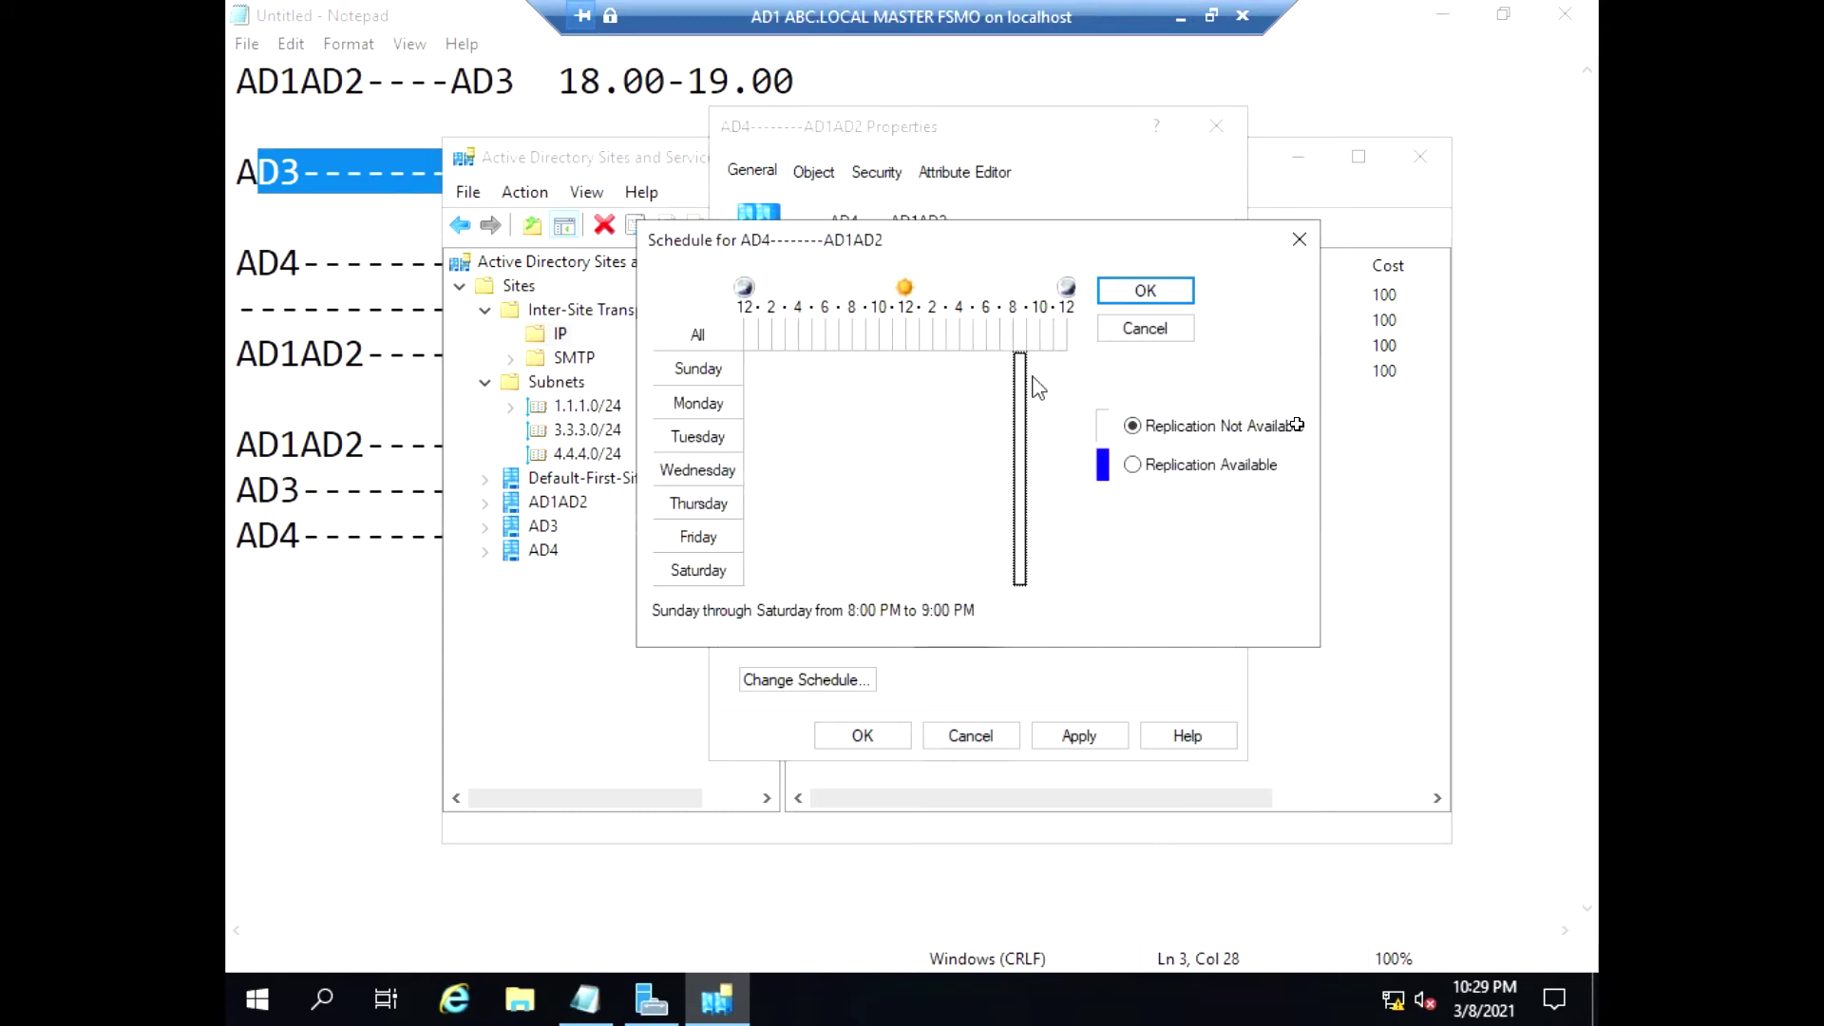
pyautogui.click(1133, 465)
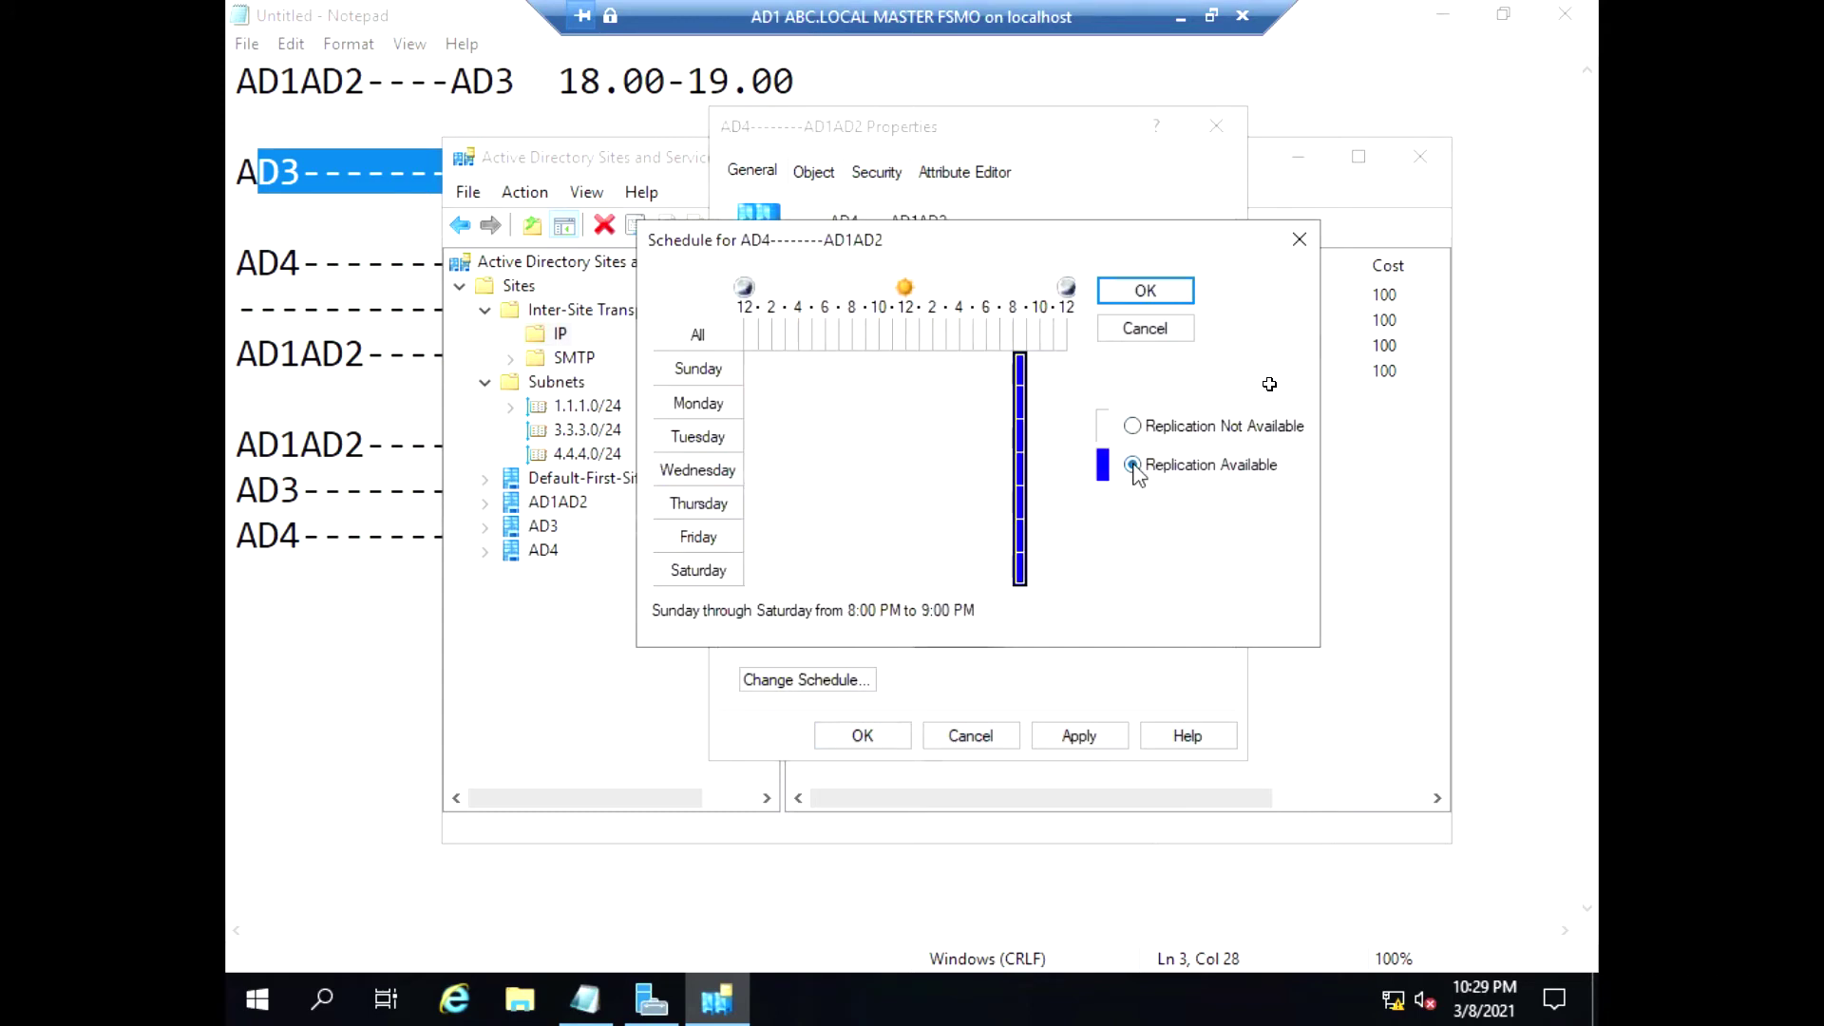
pyautogui.click(1135, 294)
pyautogui.click(1081, 740)
pyautogui.click(865, 739)
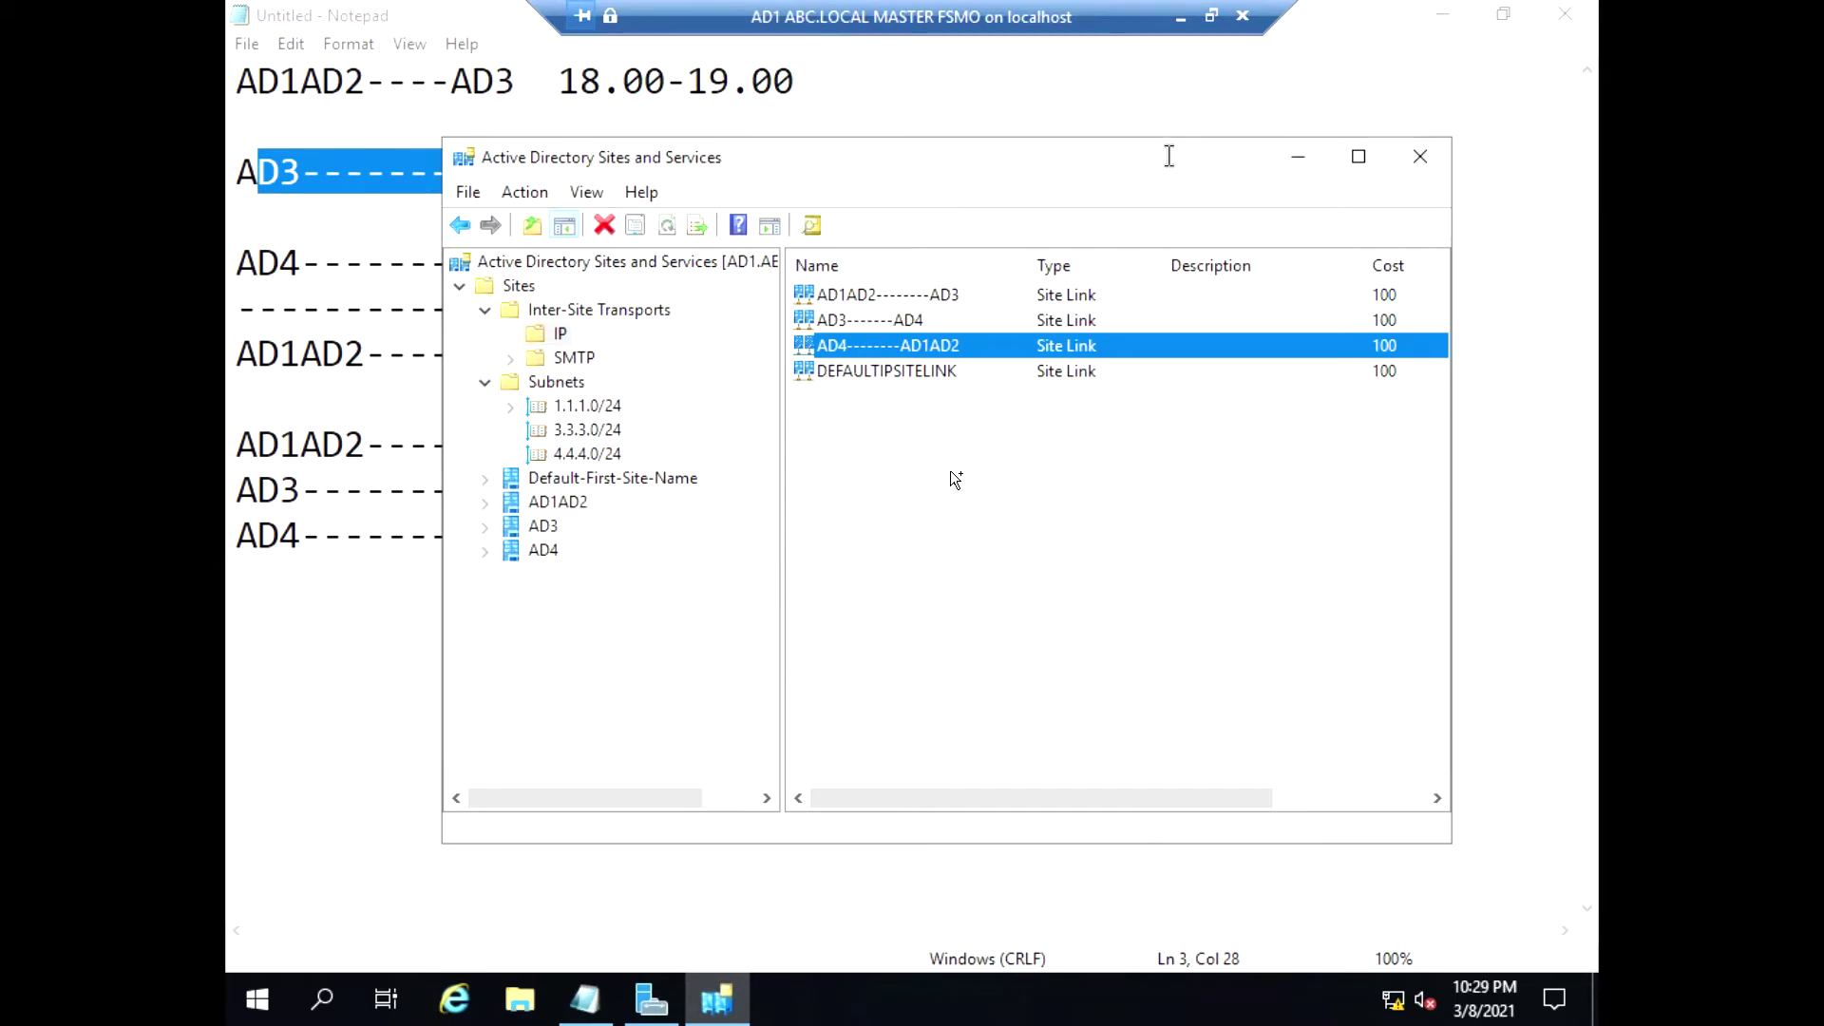
pyautogui.click(1302, 156)
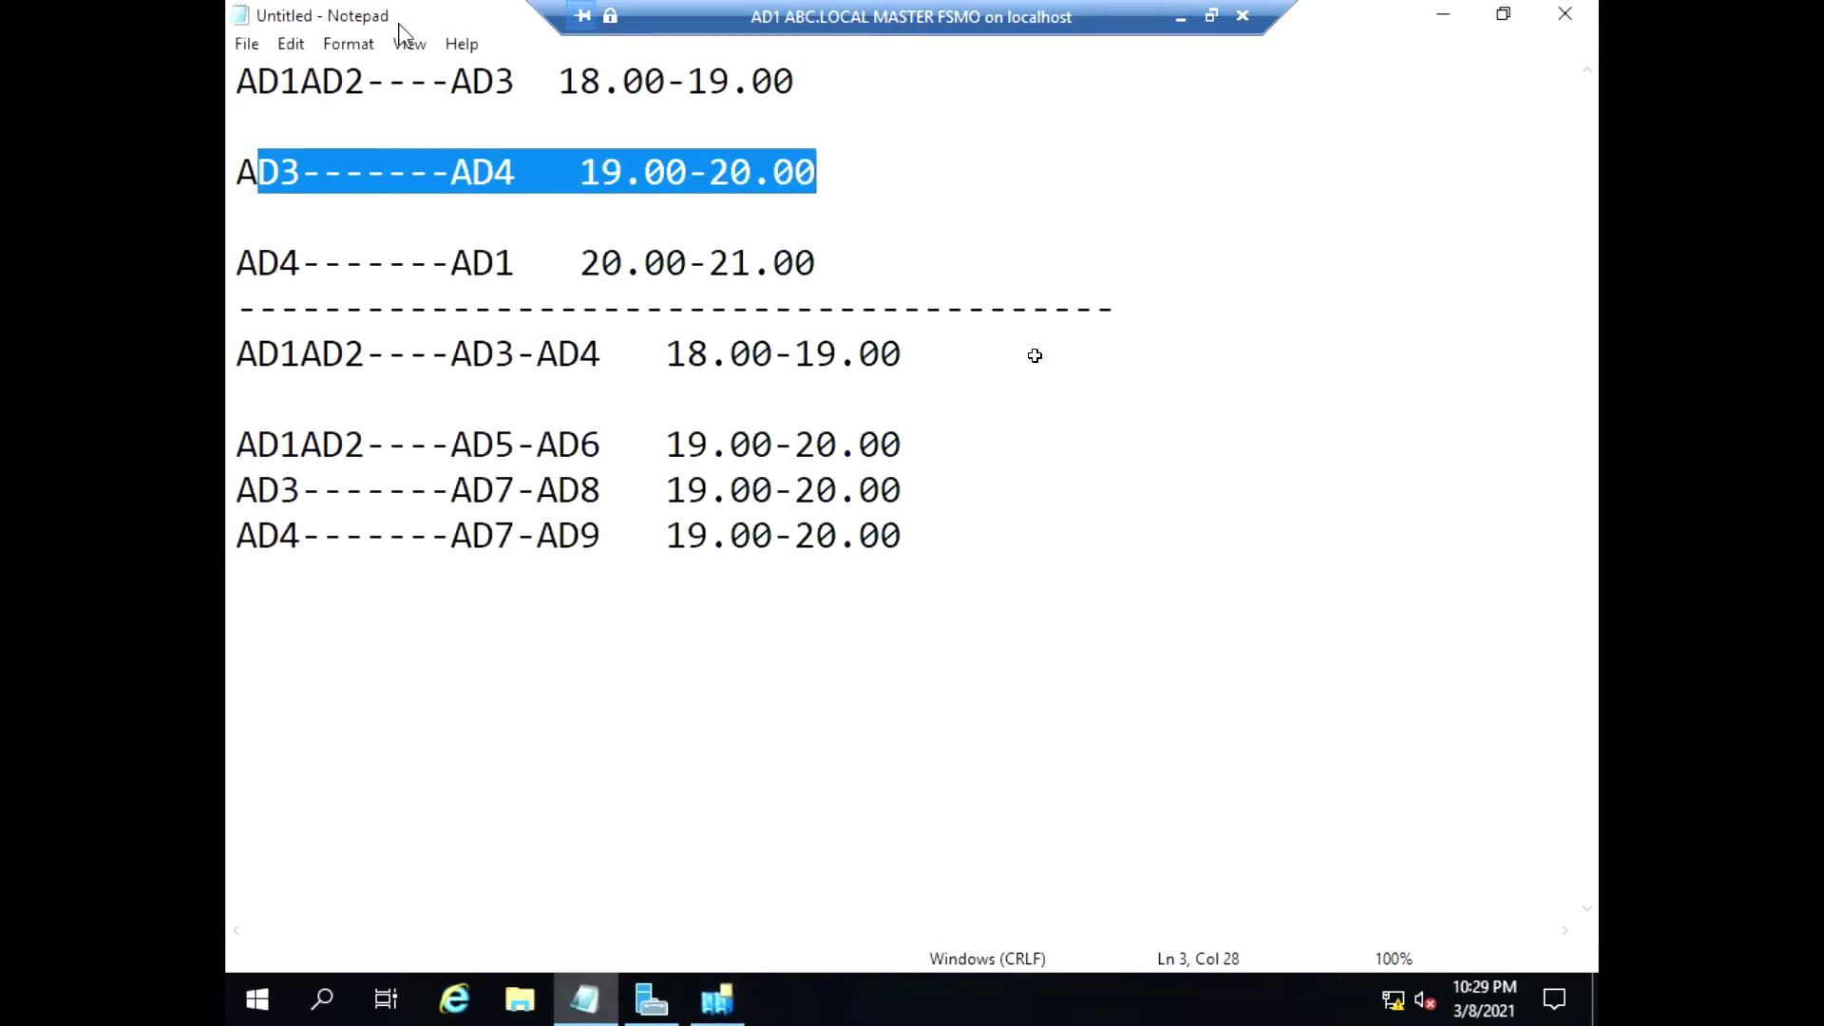
# Move Notepad aside and start the Add Roles and Features Wizard from Server Manager
pyautogui.moveTo(399, 19); pyautogui.dragTo(493, 208)
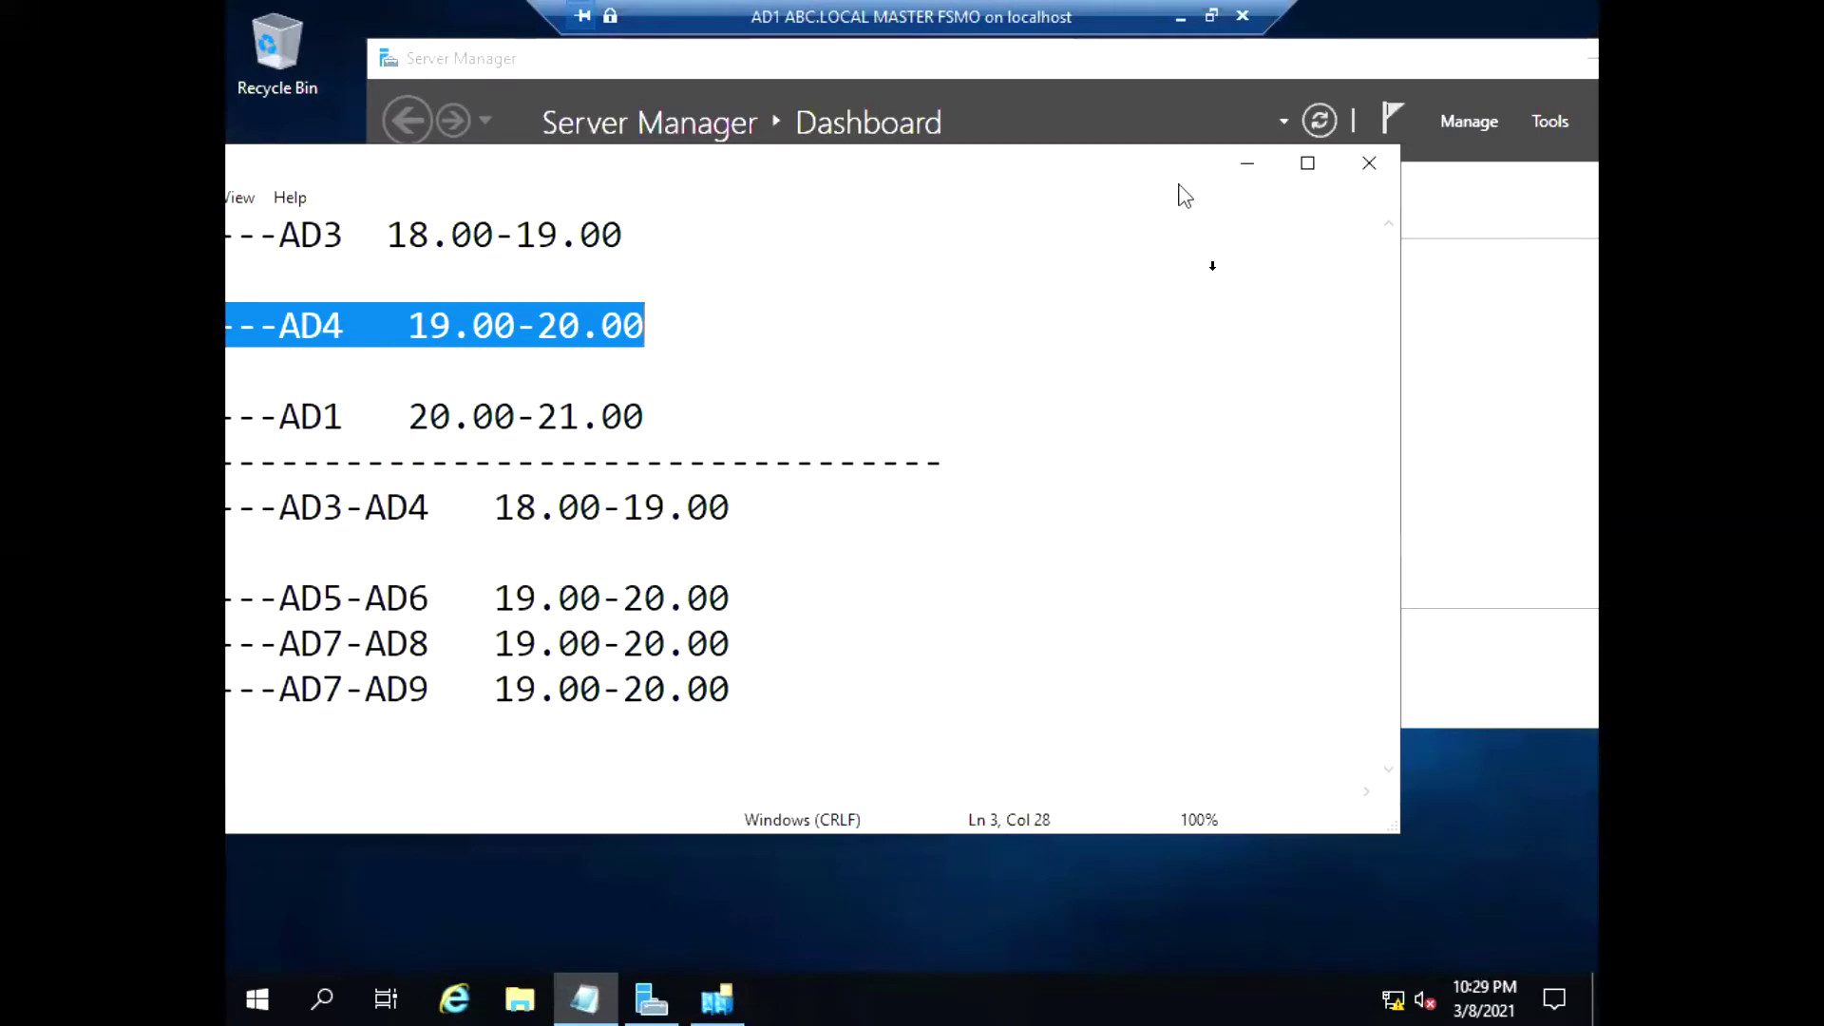
pyautogui.click(1244, 167)
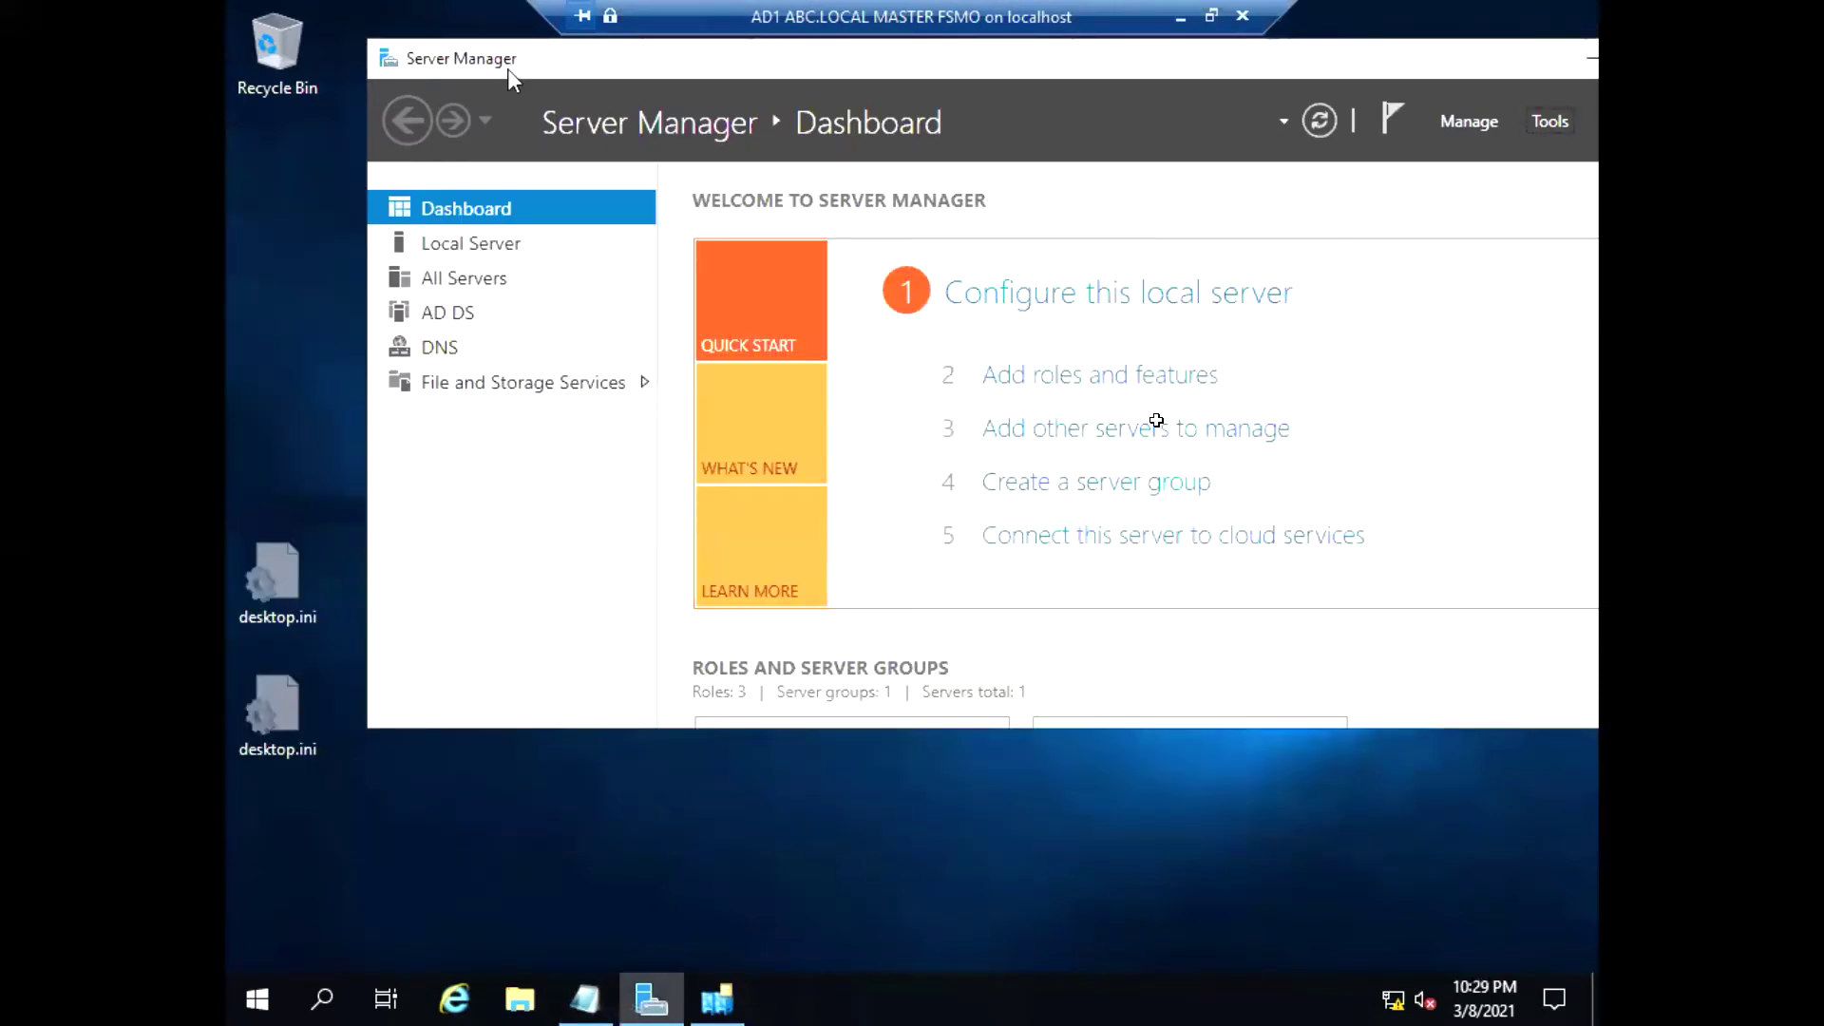
pyautogui.moveTo(504, 57); pyautogui.dragTo(396, 52)
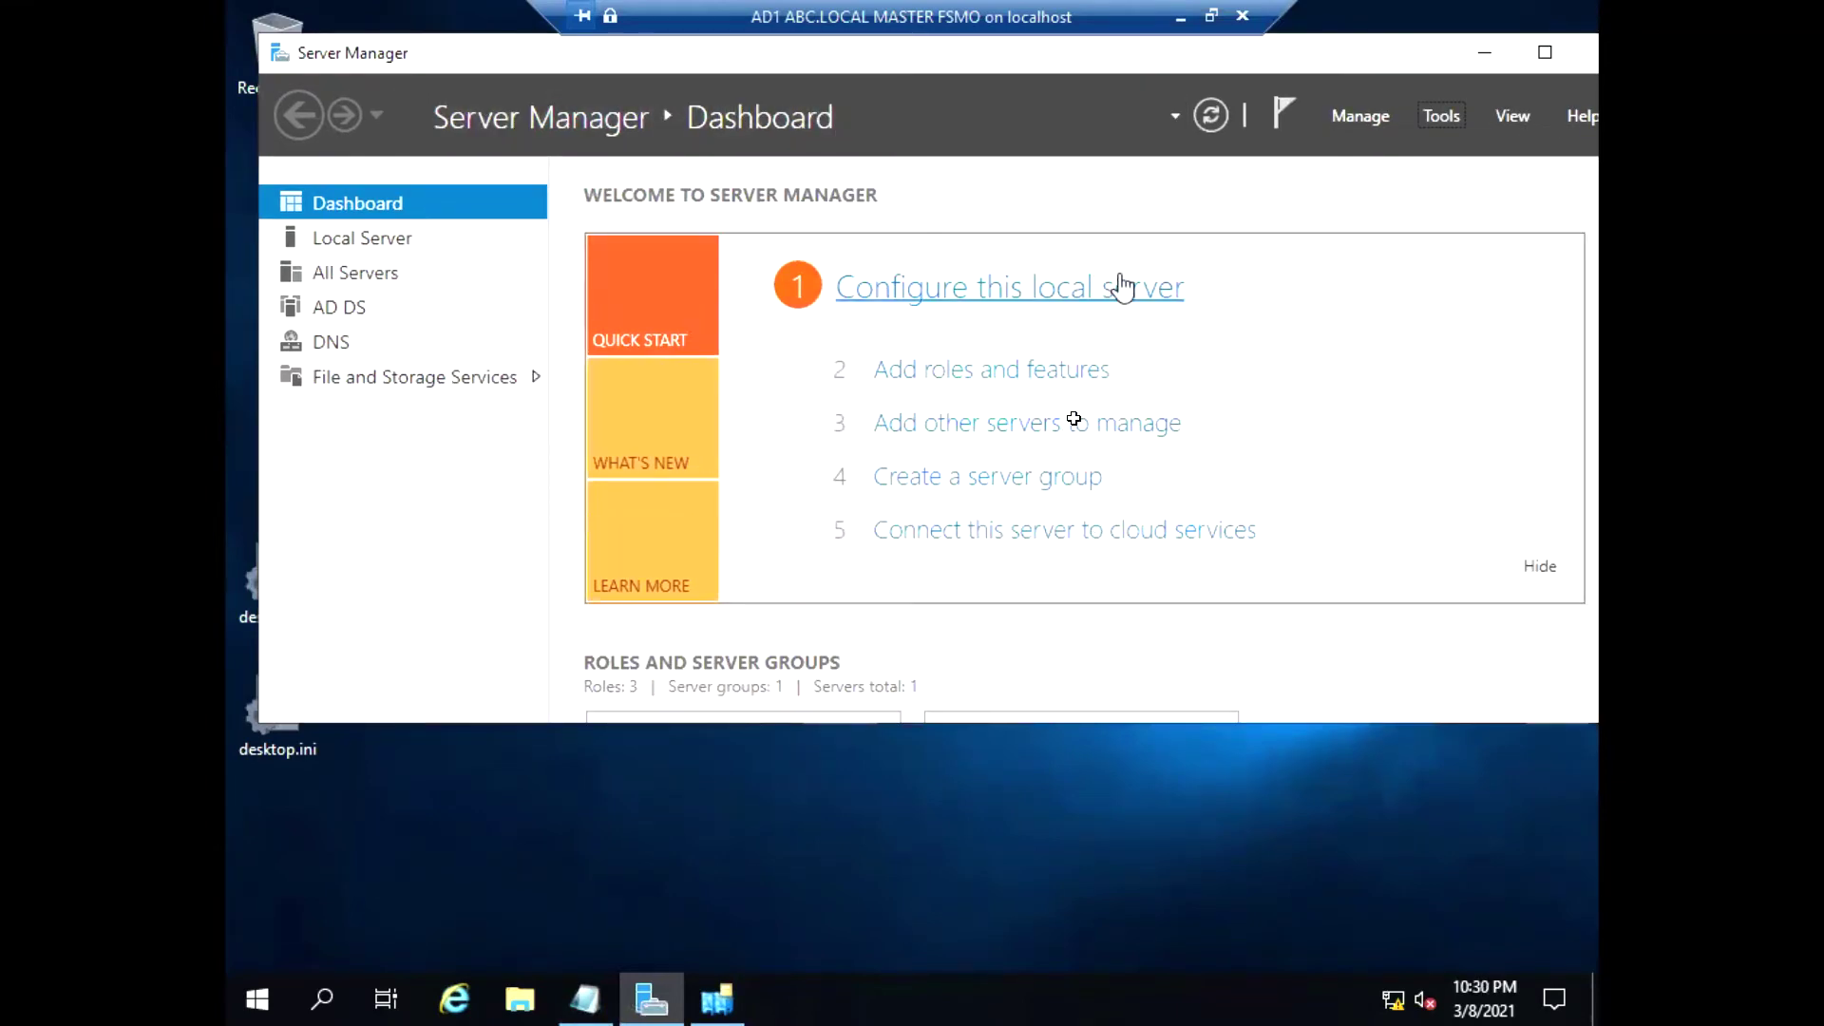
pyautogui.click(1383, 122)
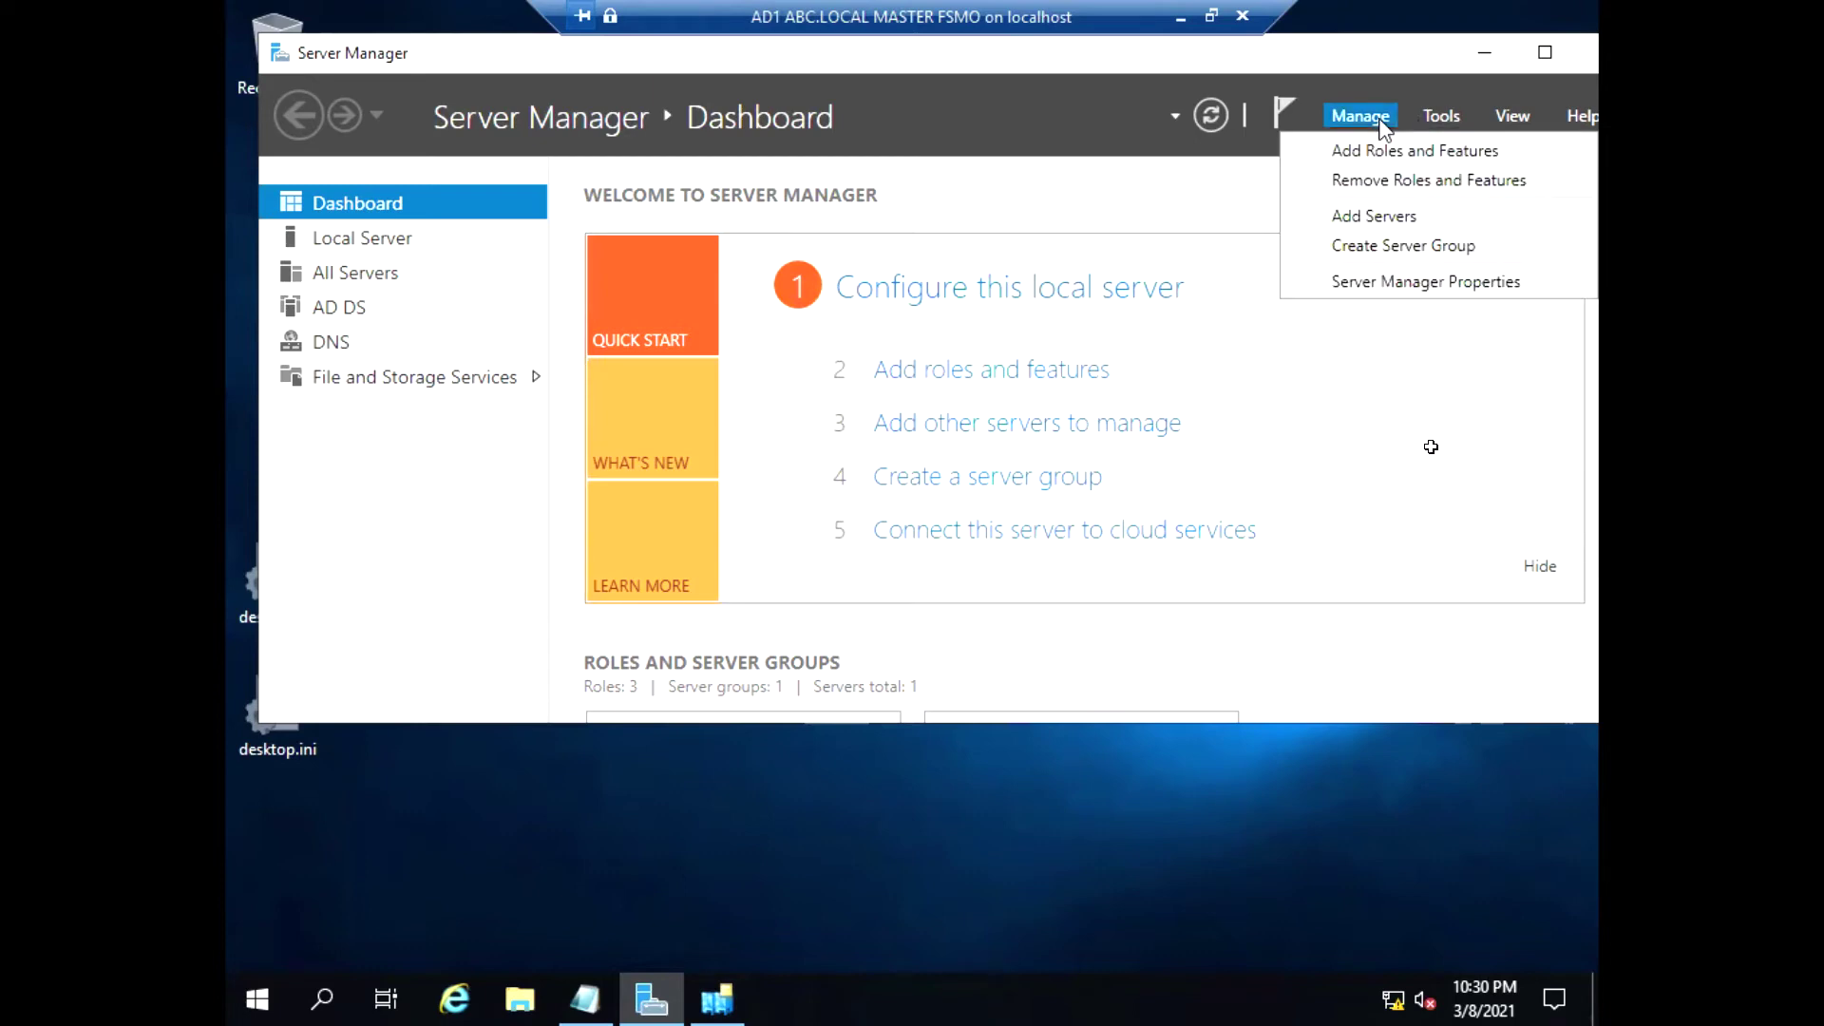
pyautogui.click(1414, 158)
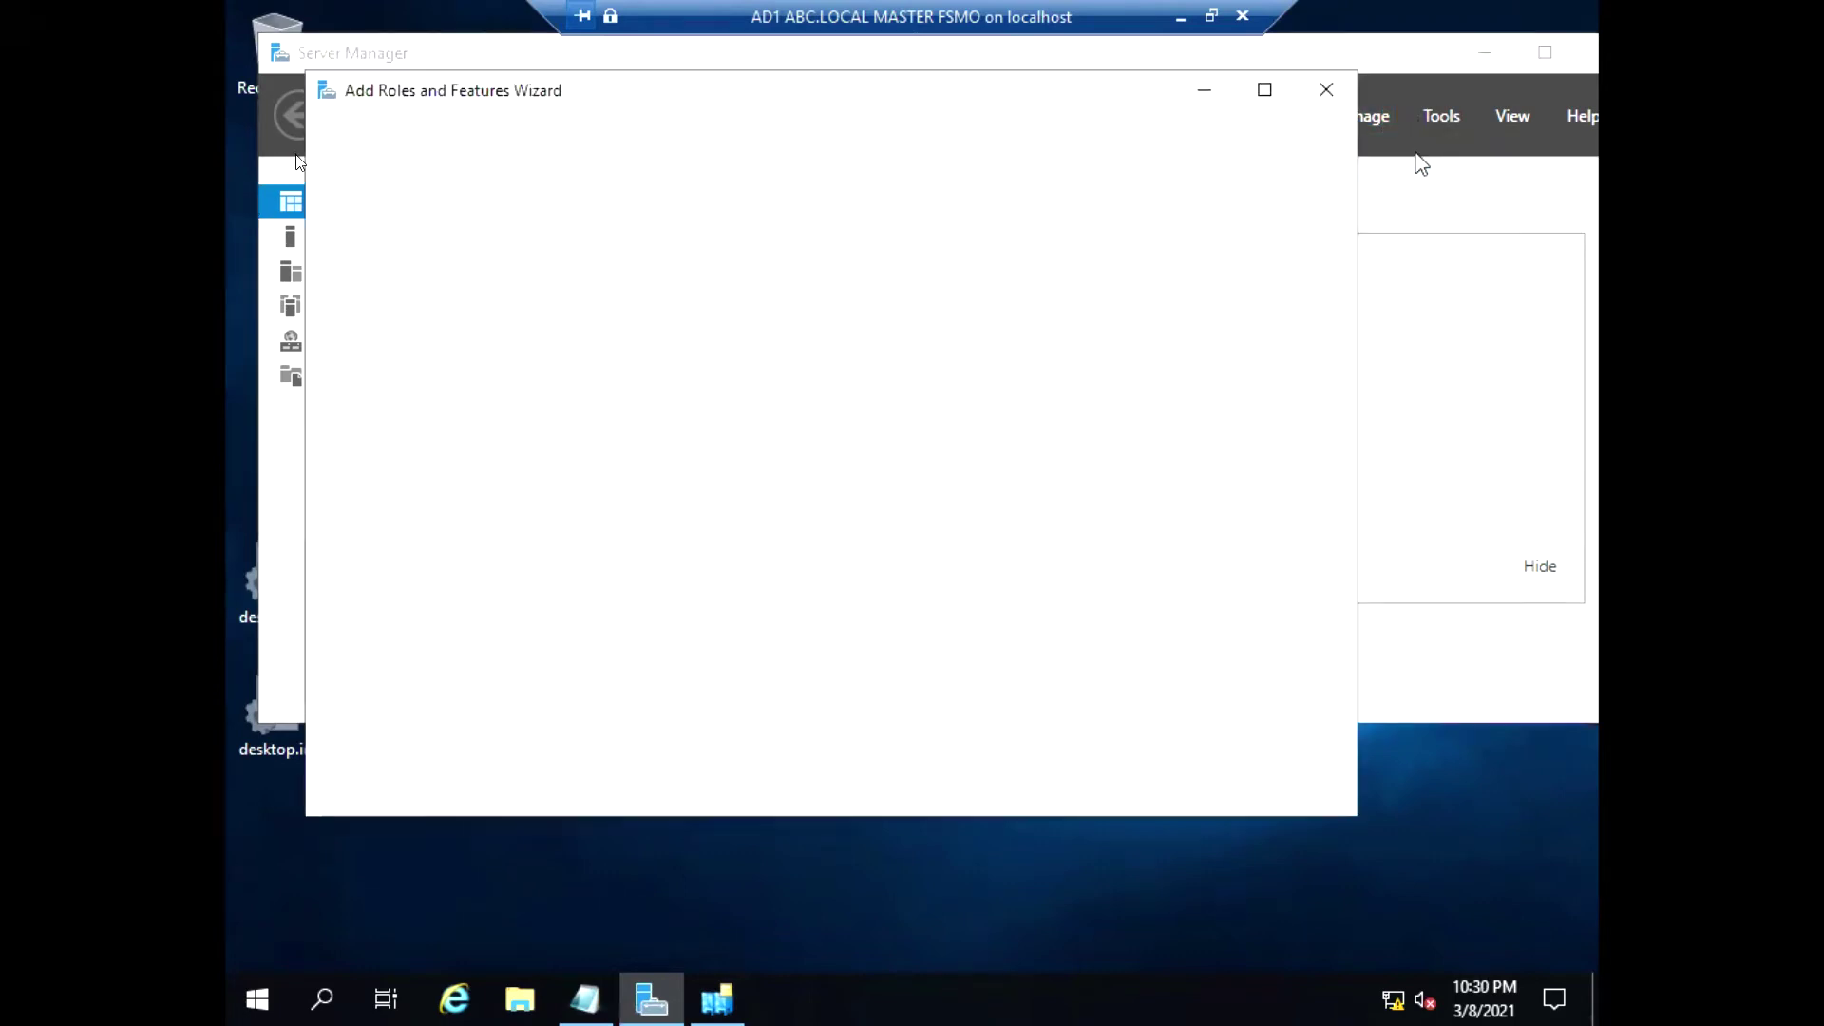
# Keep default install type and local server, tick Windows Server Backup, reach confirmation
pyautogui.click(1038, 789)
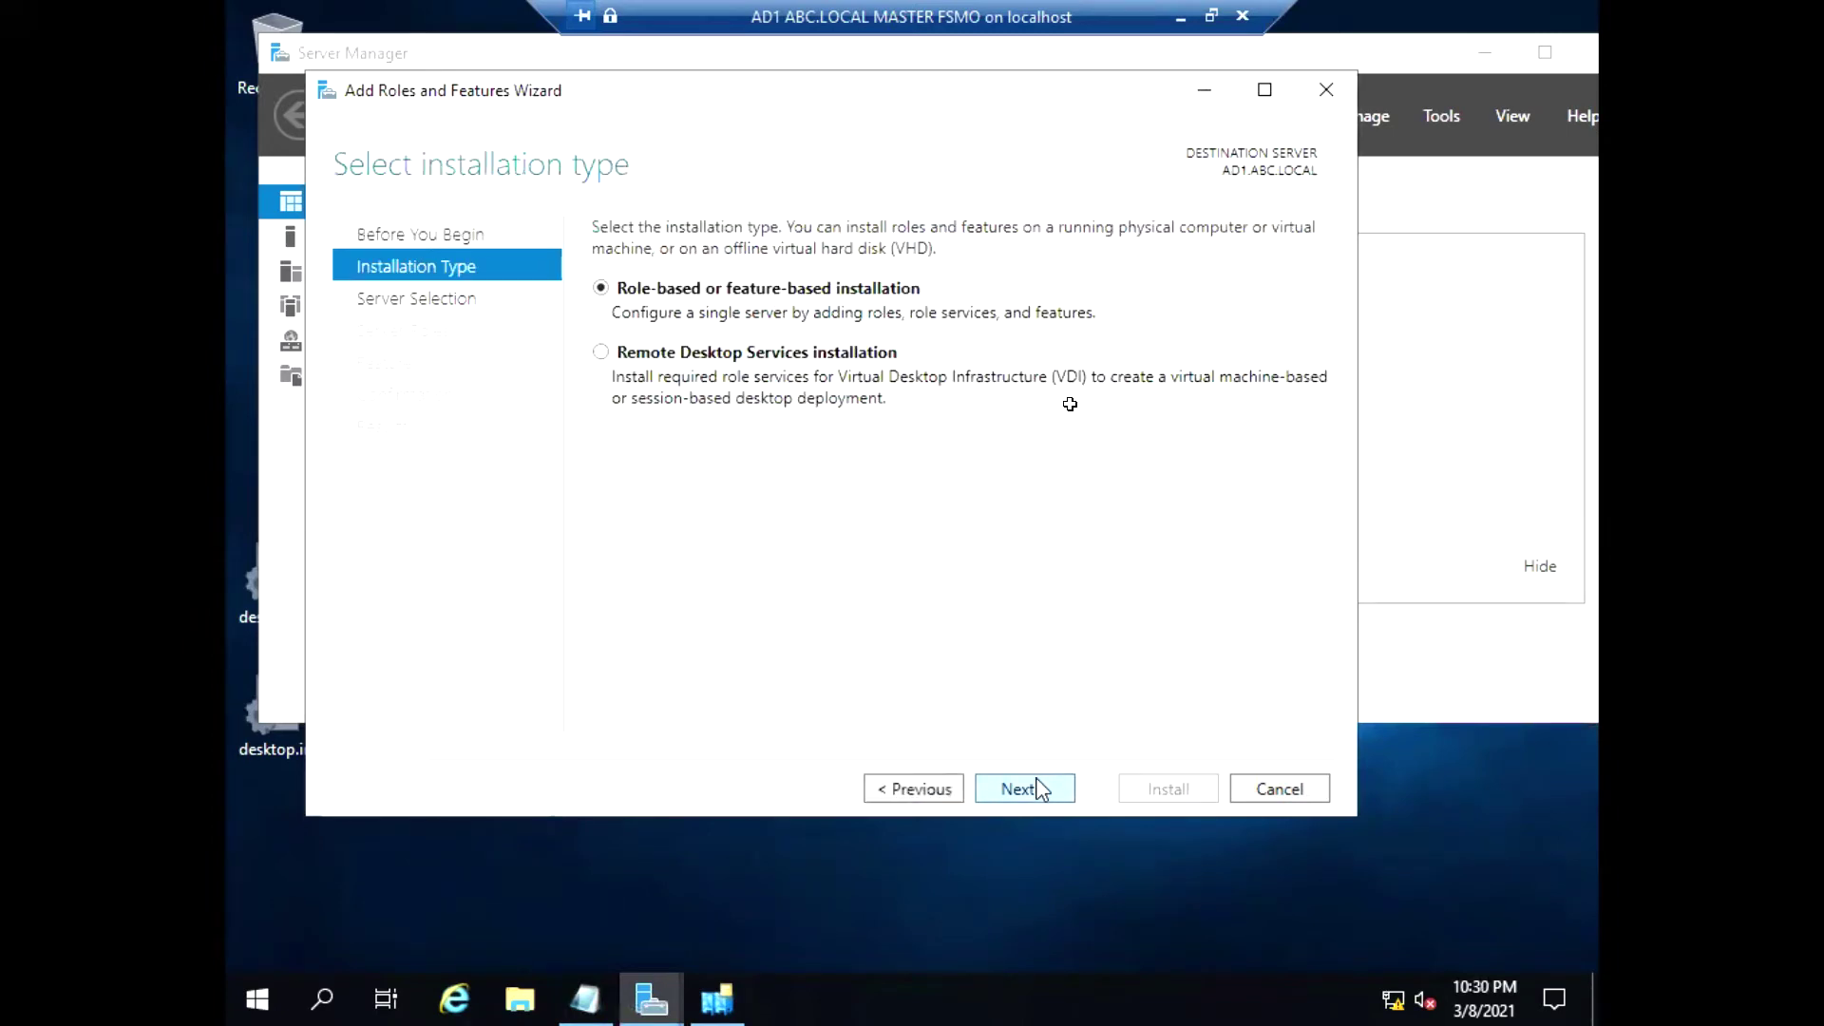
pyautogui.click(1038, 788)
pyautogui.click(1037, 788)
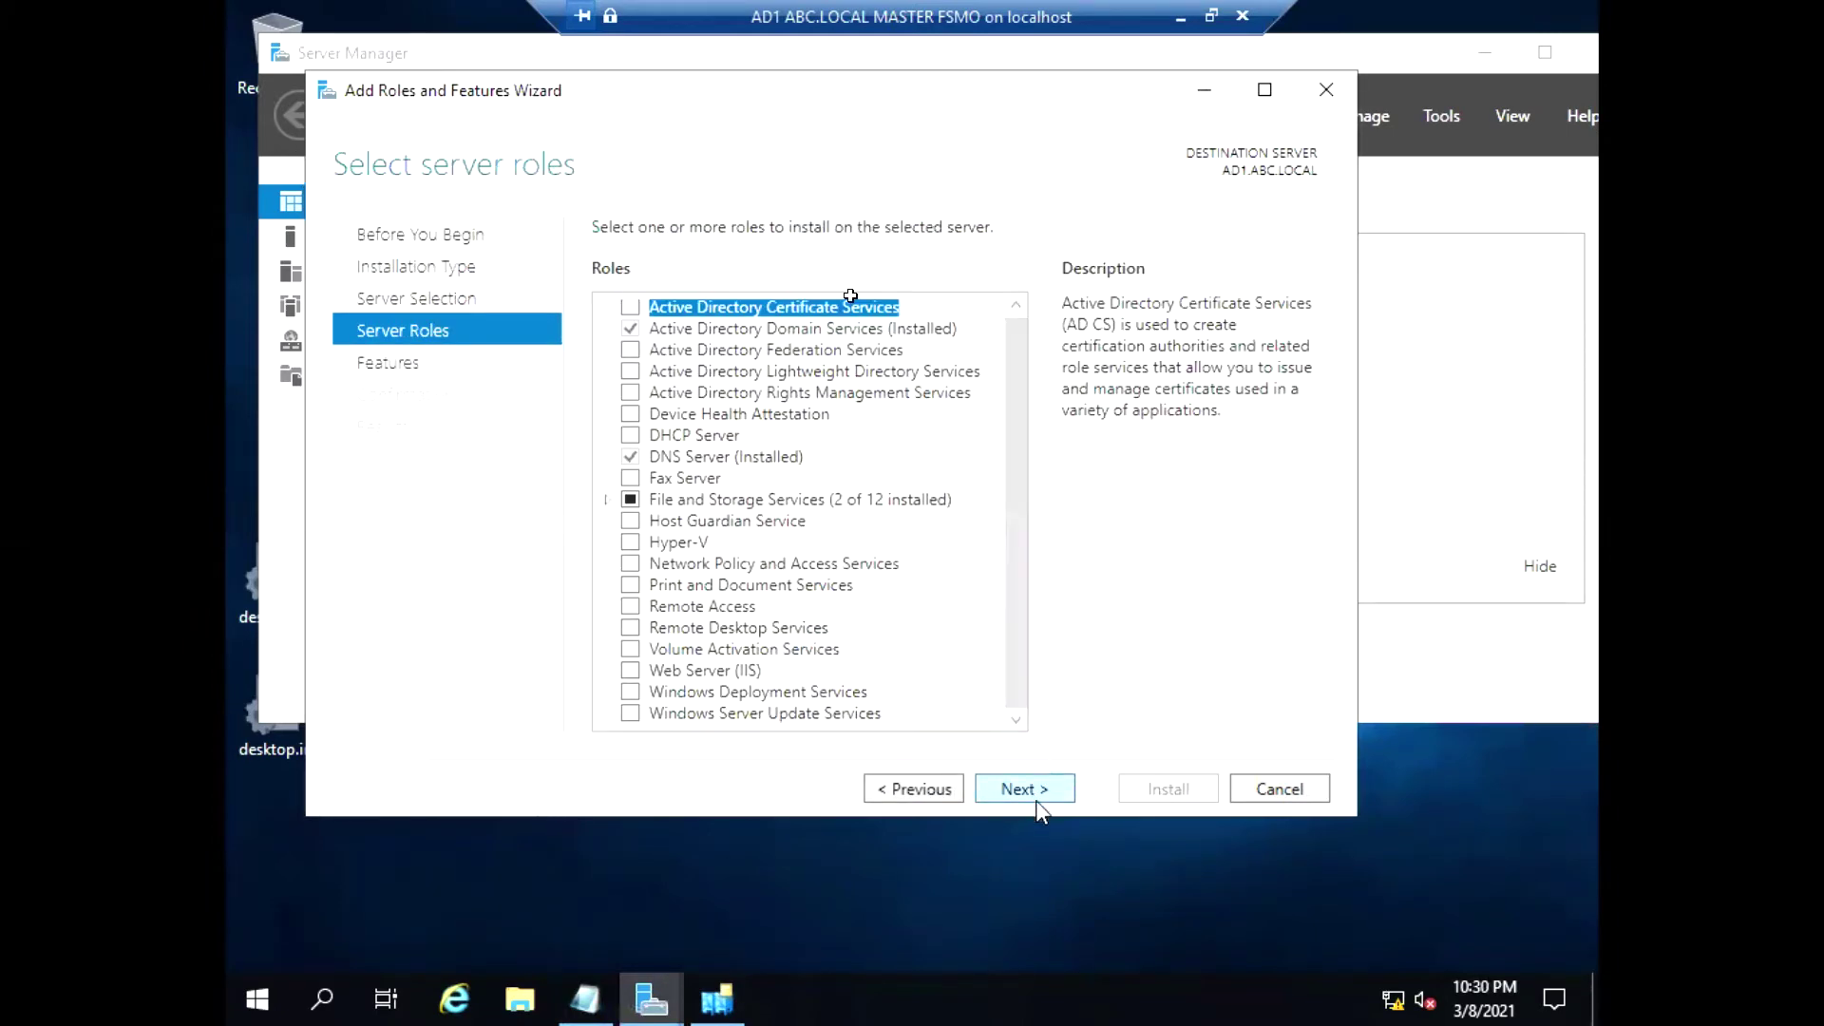
pyautogui.click(1035, 796)
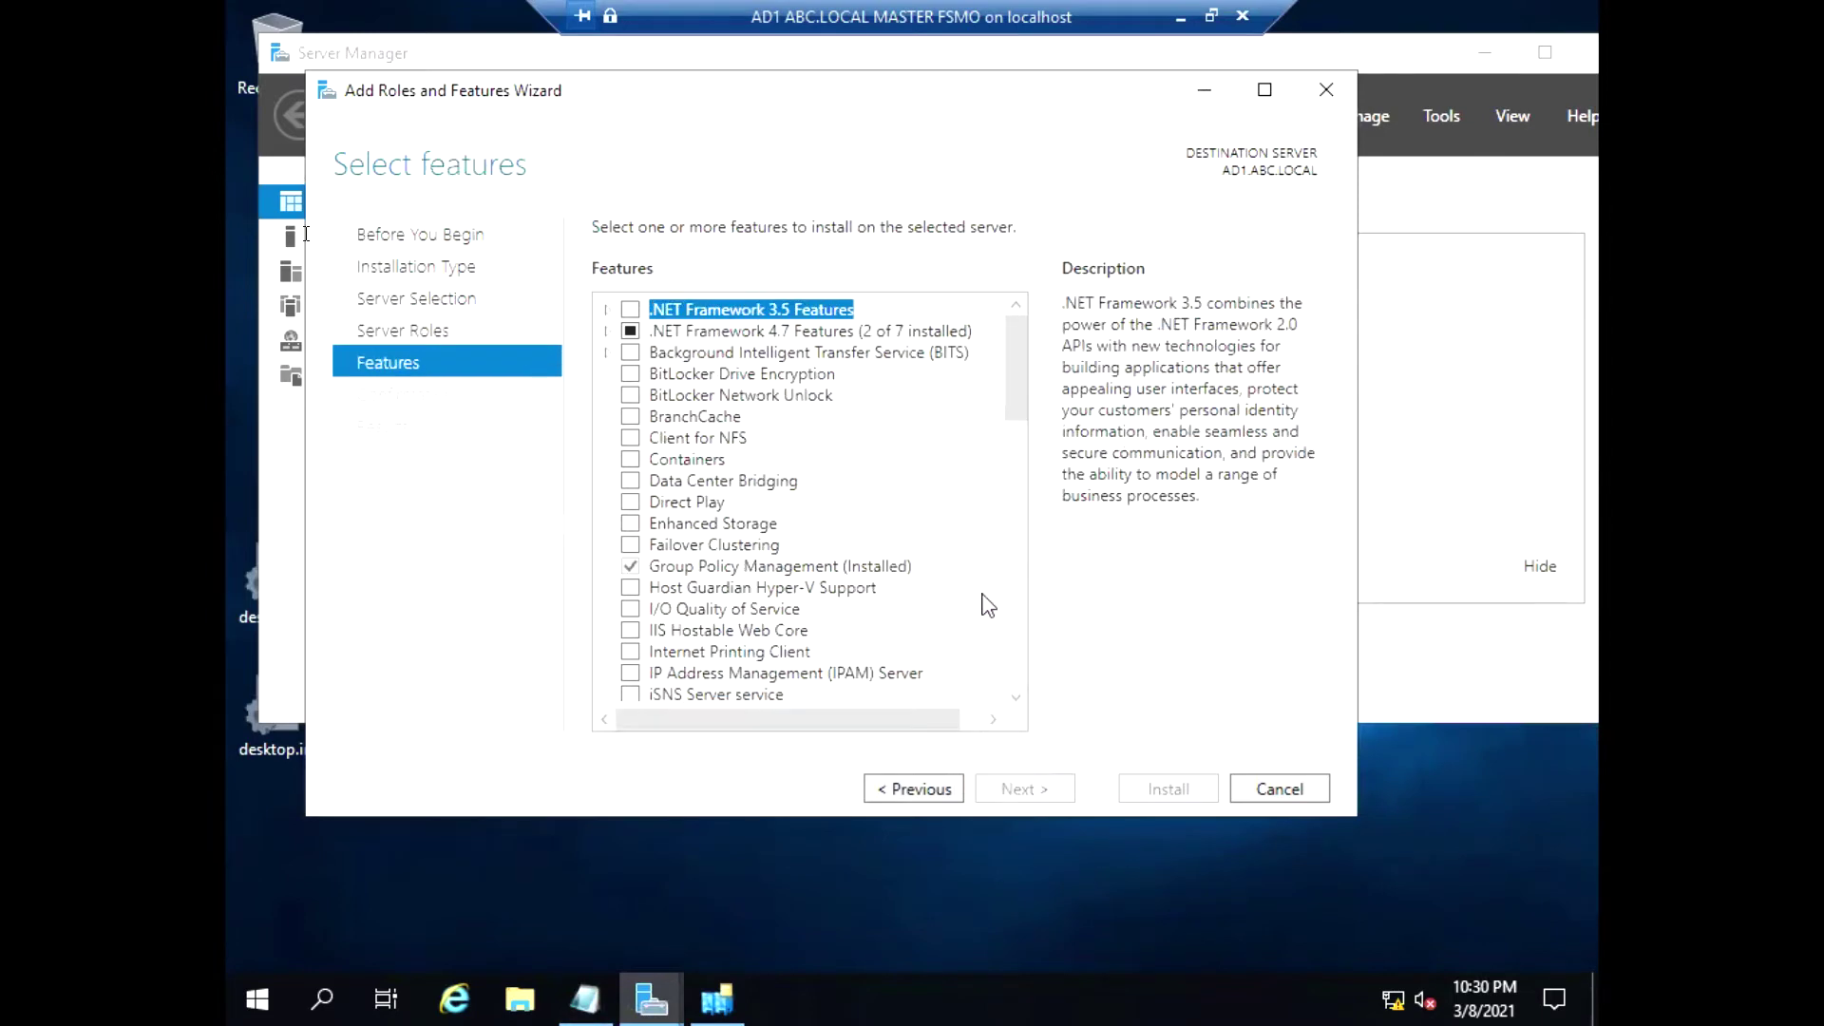
pyautogui.moveTo(1014, 392); pyautogui.dragTo(1024, 646)
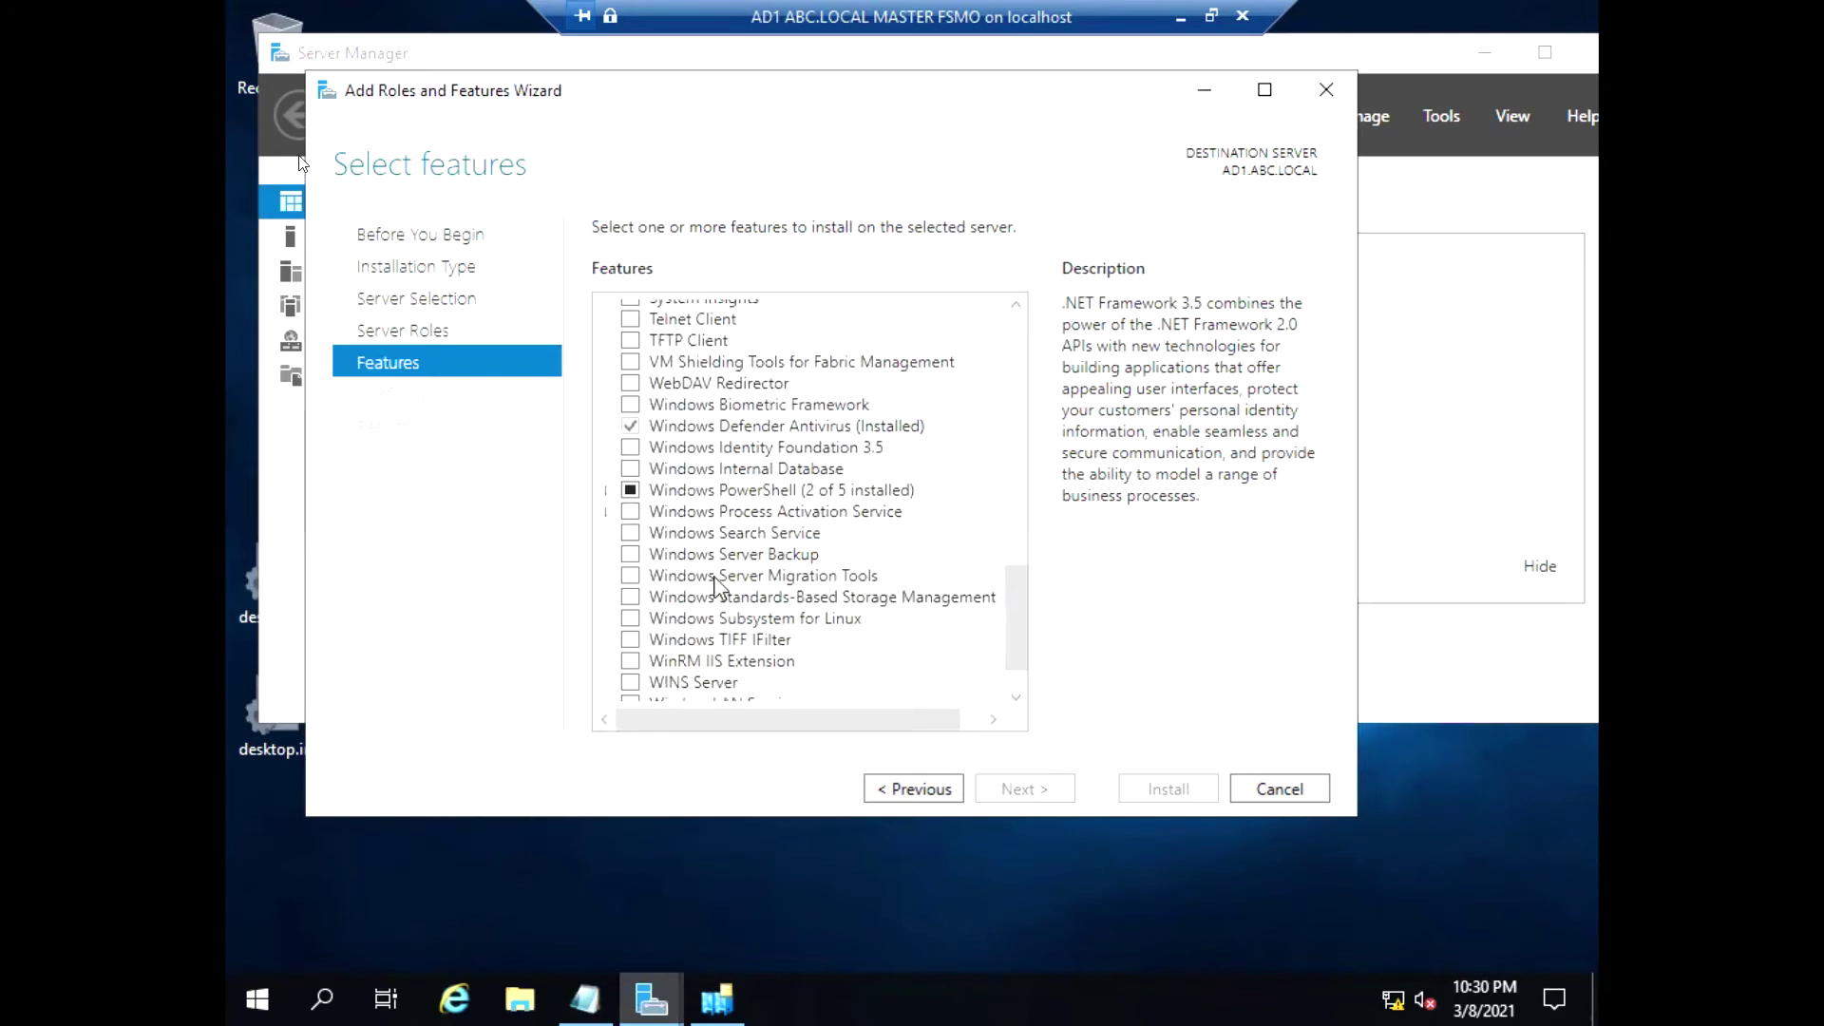
pyautogui.click(631, 554)
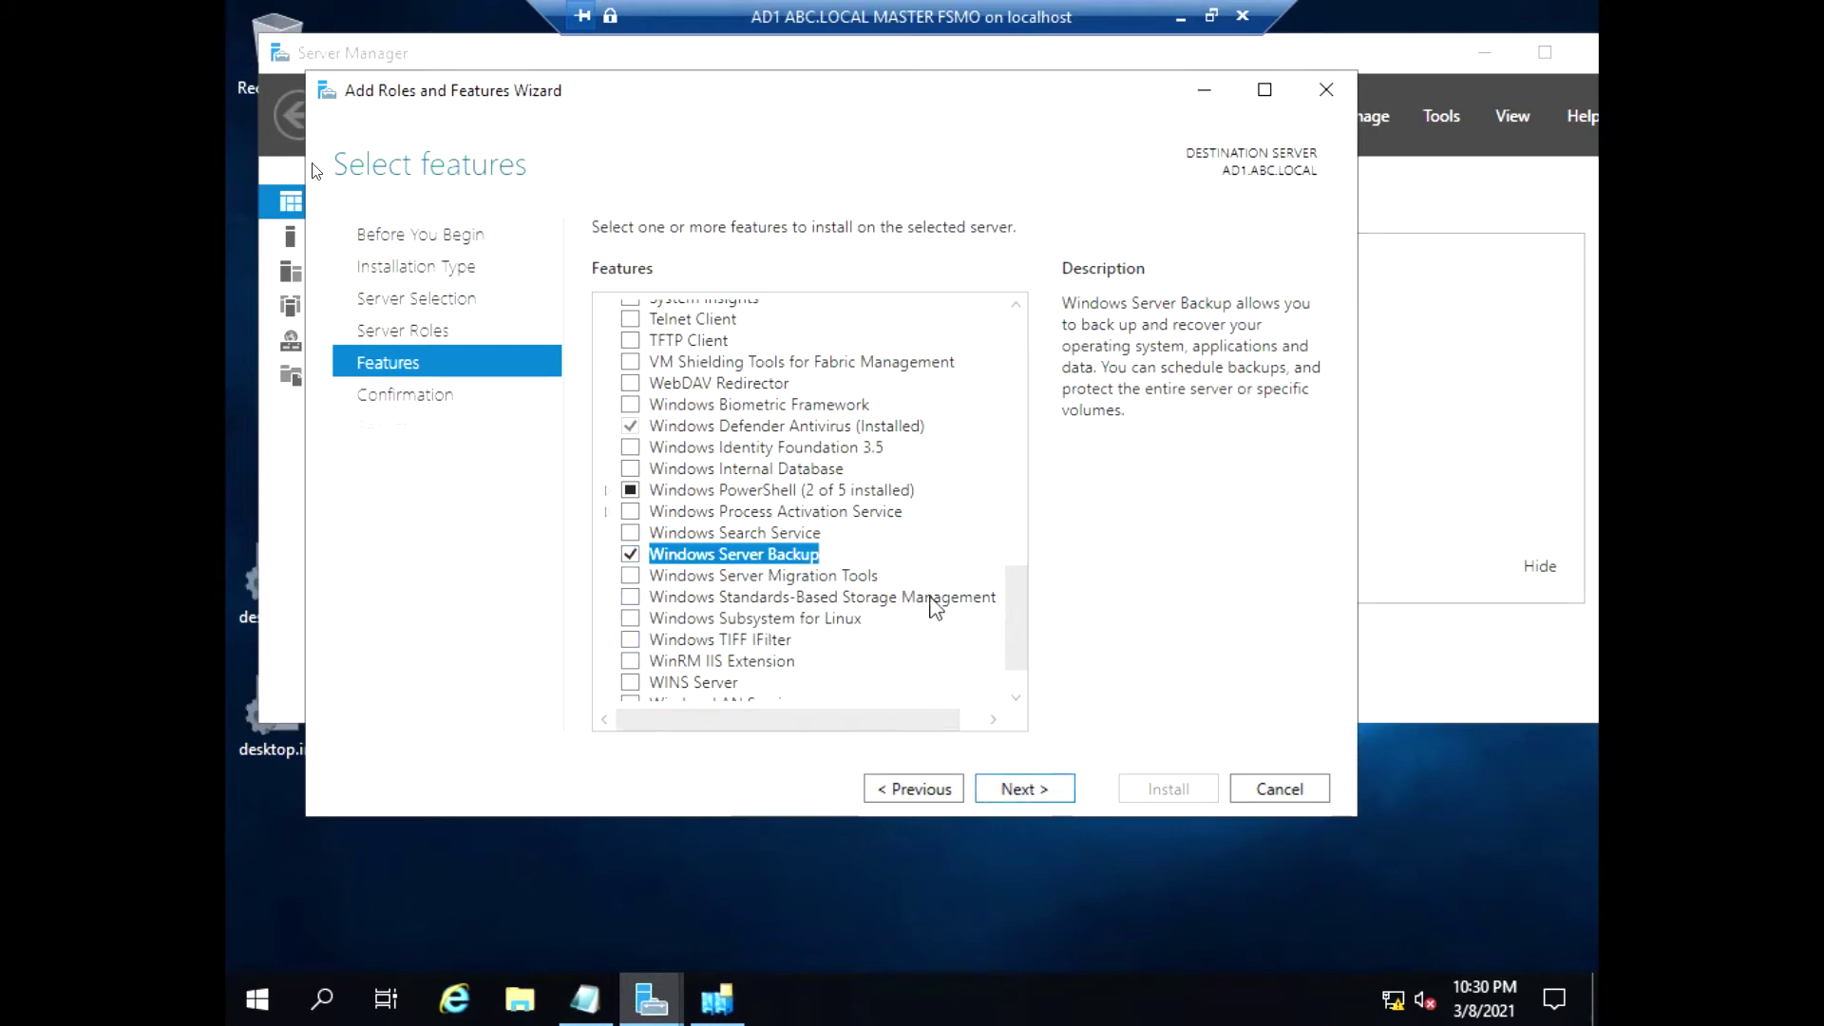
pyautogui.click(1021, 793)
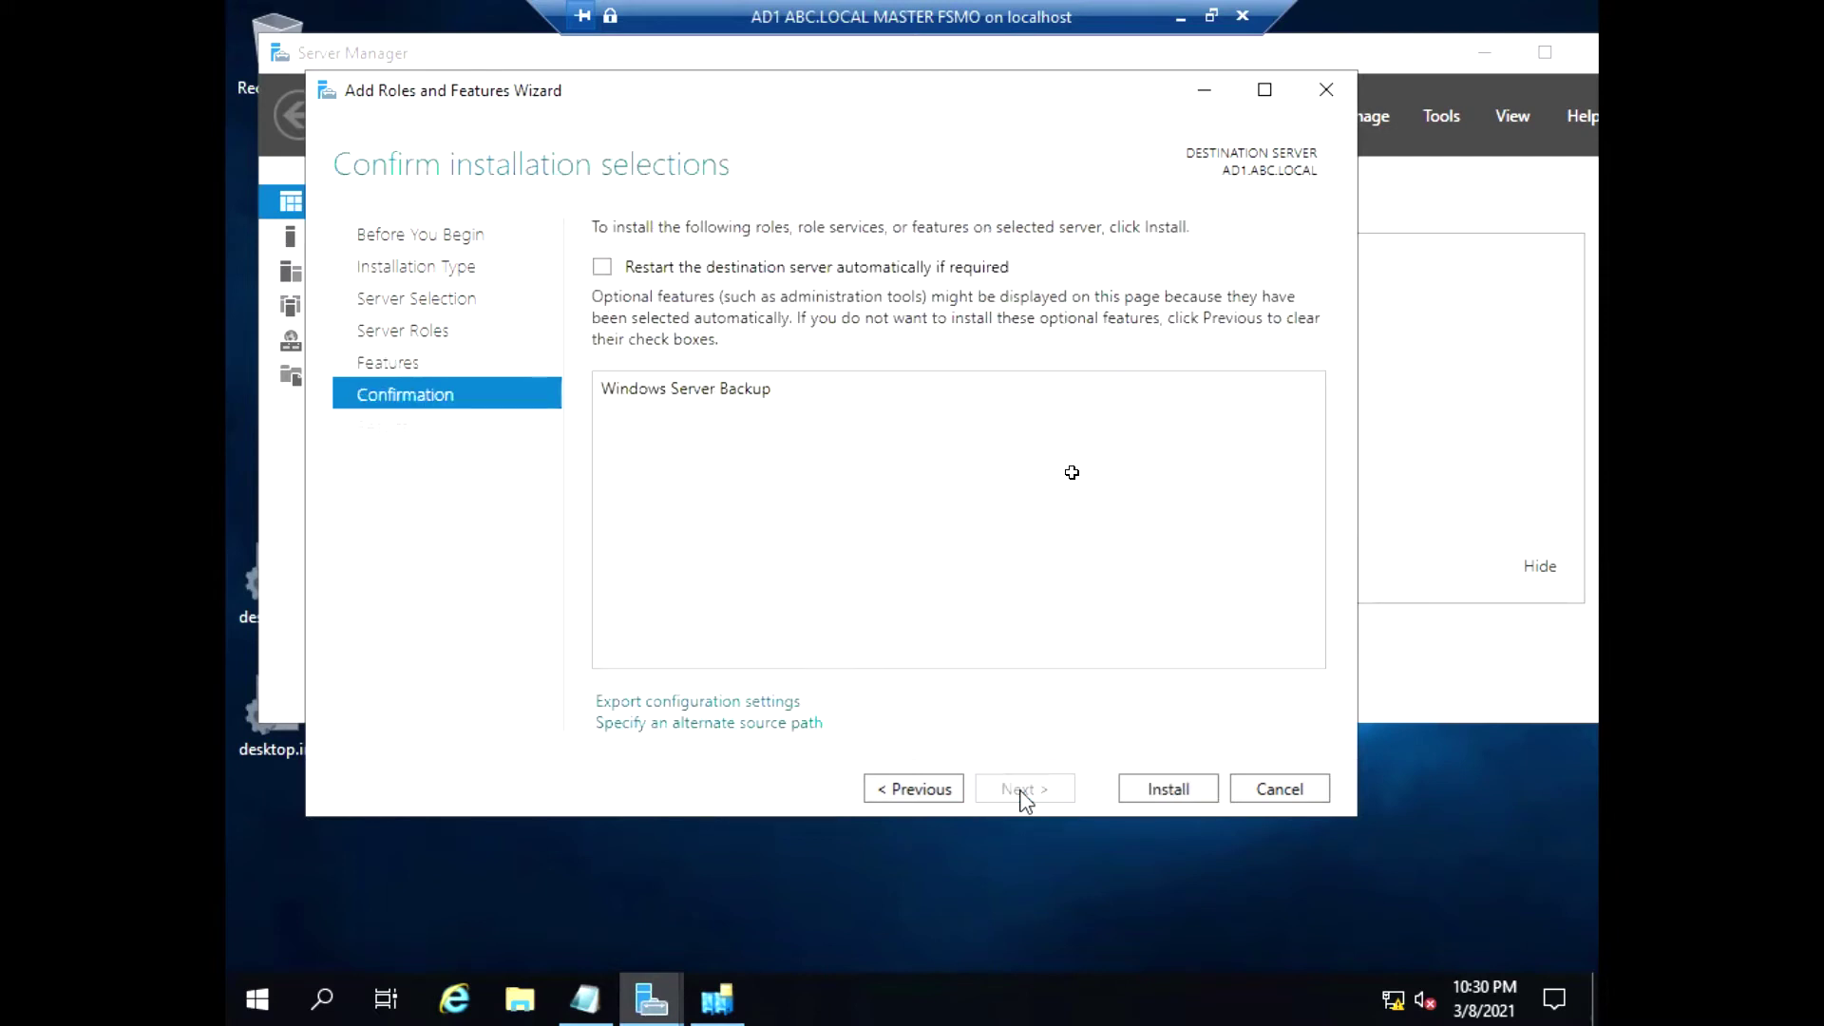
# Install the Windows Server Backup feature and close the wizard when finished
pyautogui.click(1176, 792)
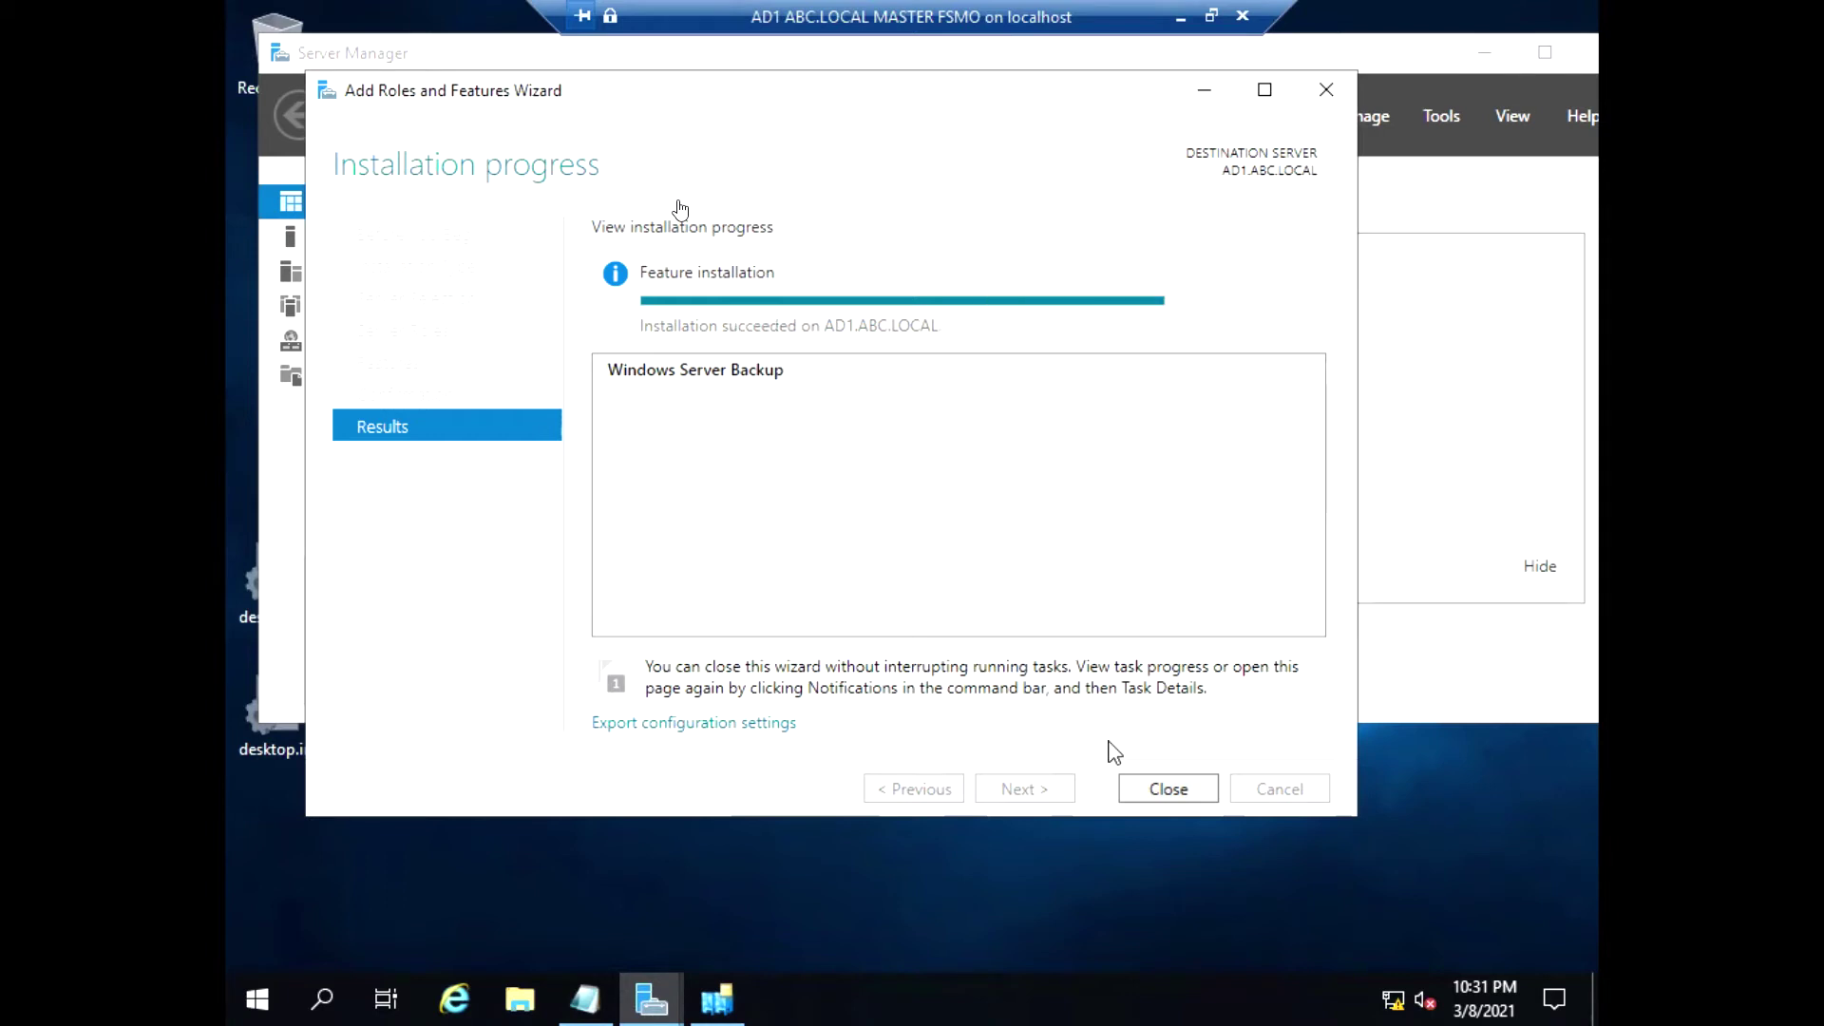
pyautogui.click(1167, 790)
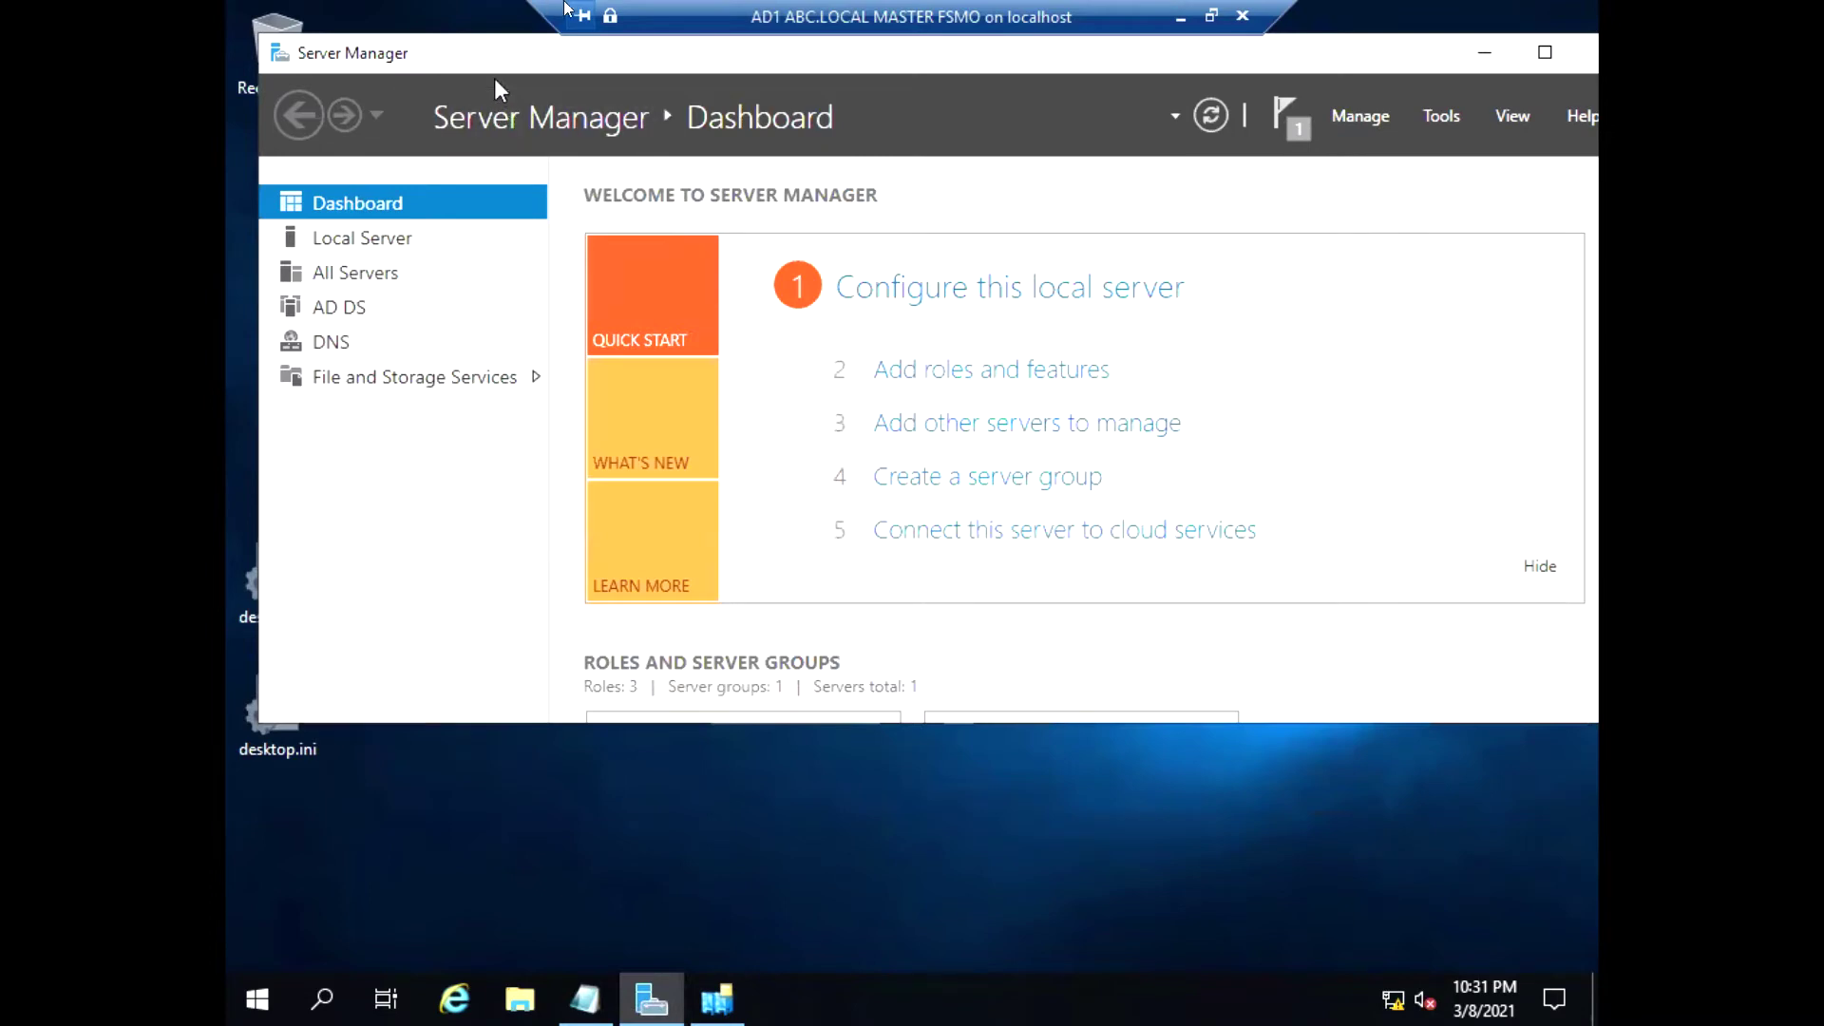
pyautogui.moveTo(494, 78); pyautogui.dragTo(340, 83)
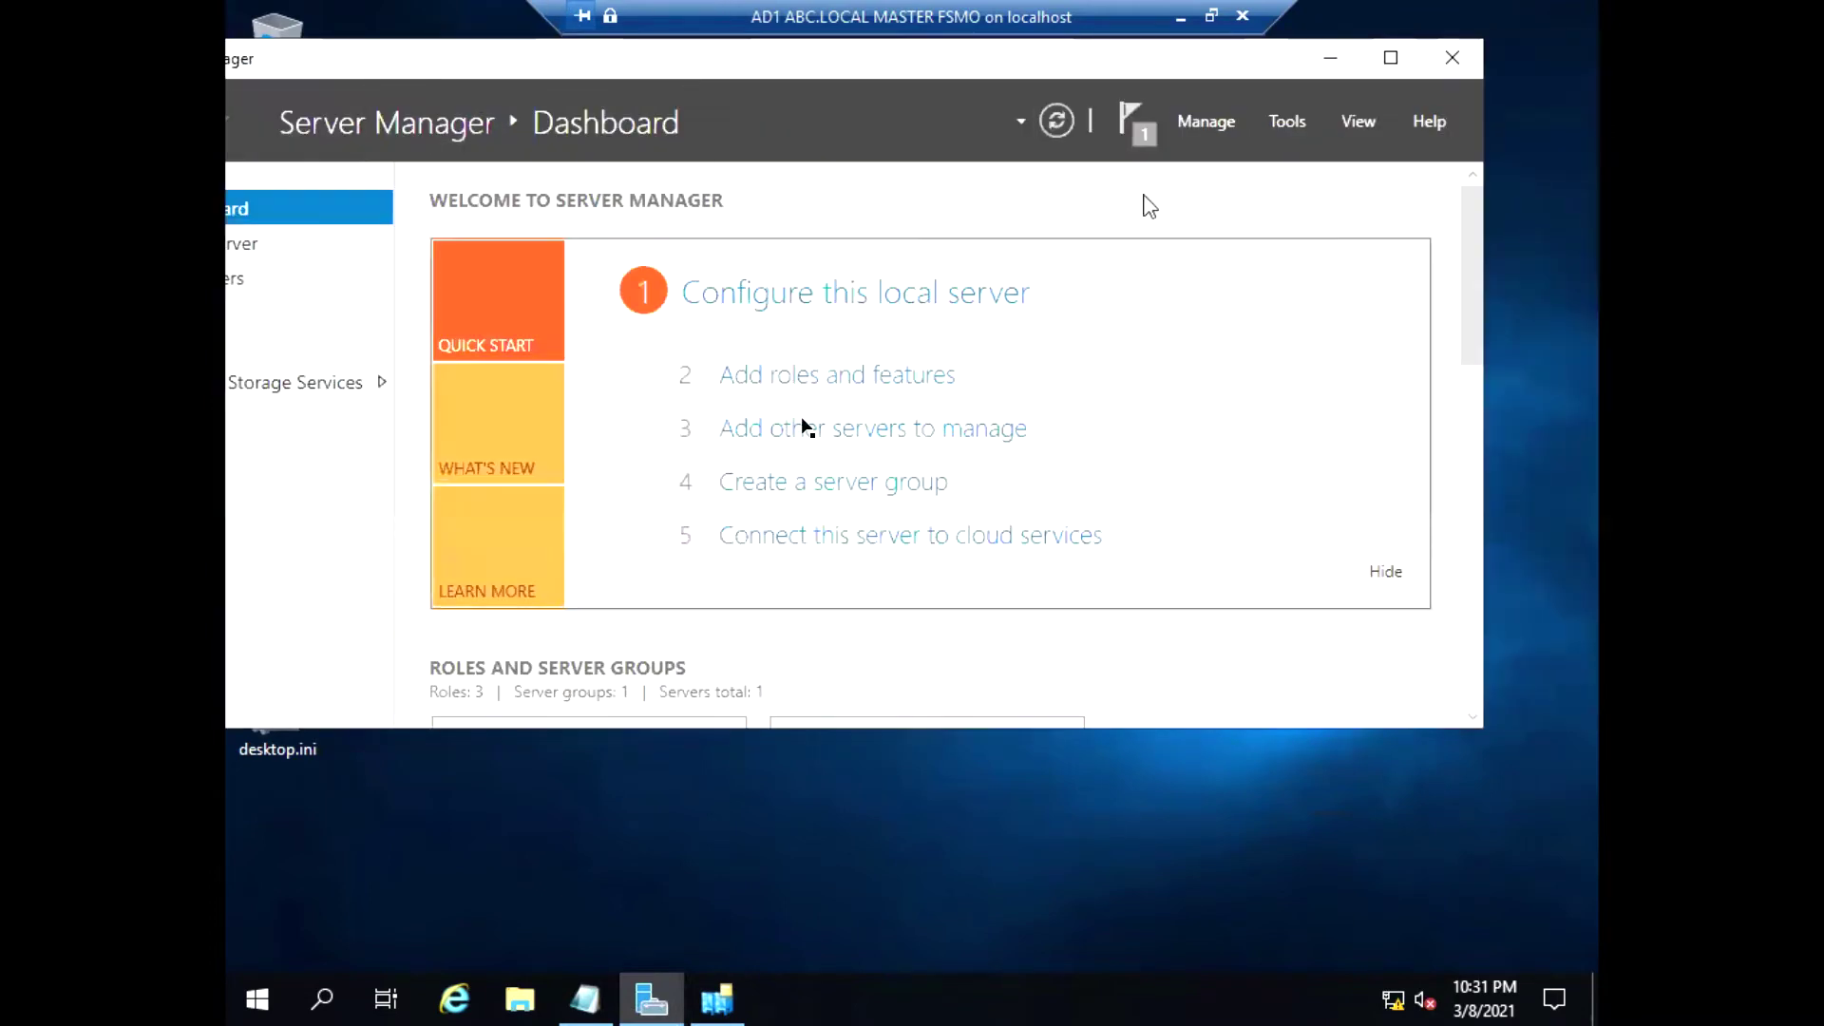
# Launch the Windows Server Backup console from the Server Manager Tools menu
pyautogui.click(1286, 121)
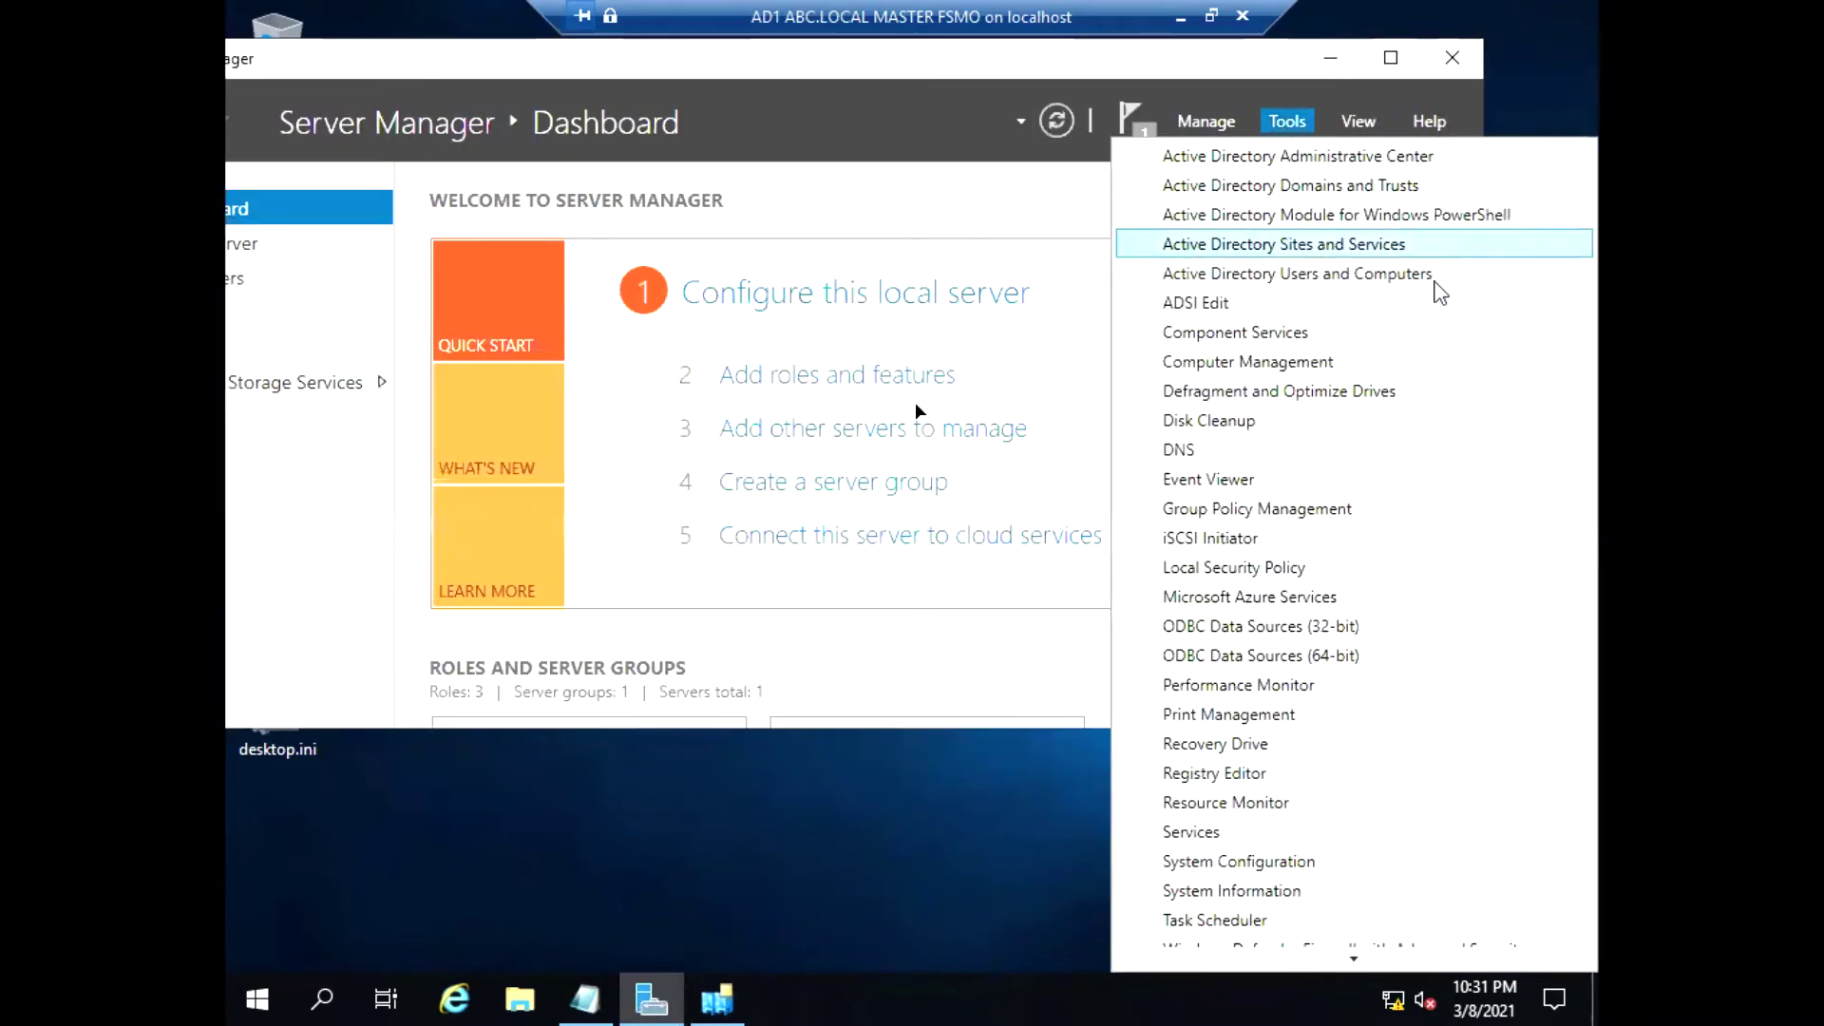
pyautogui.scroll(-2, 1430, 391)
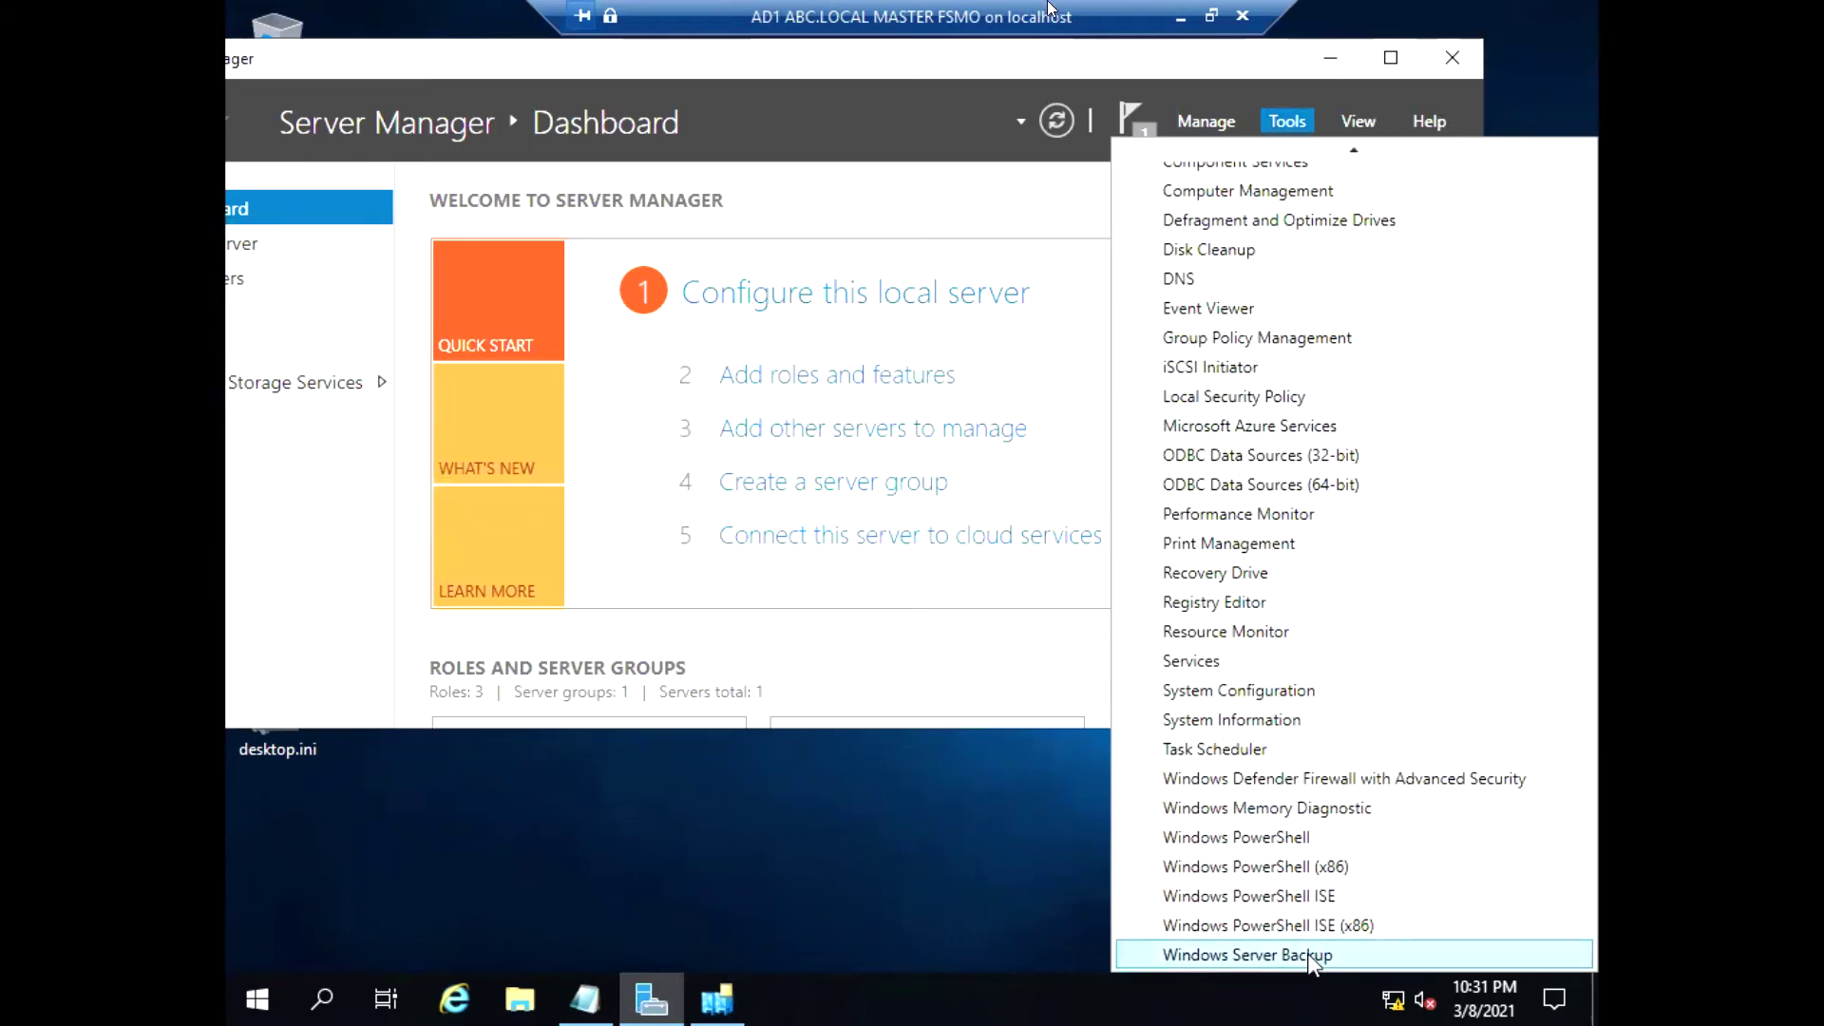
pyautogui.click(1310, 956)
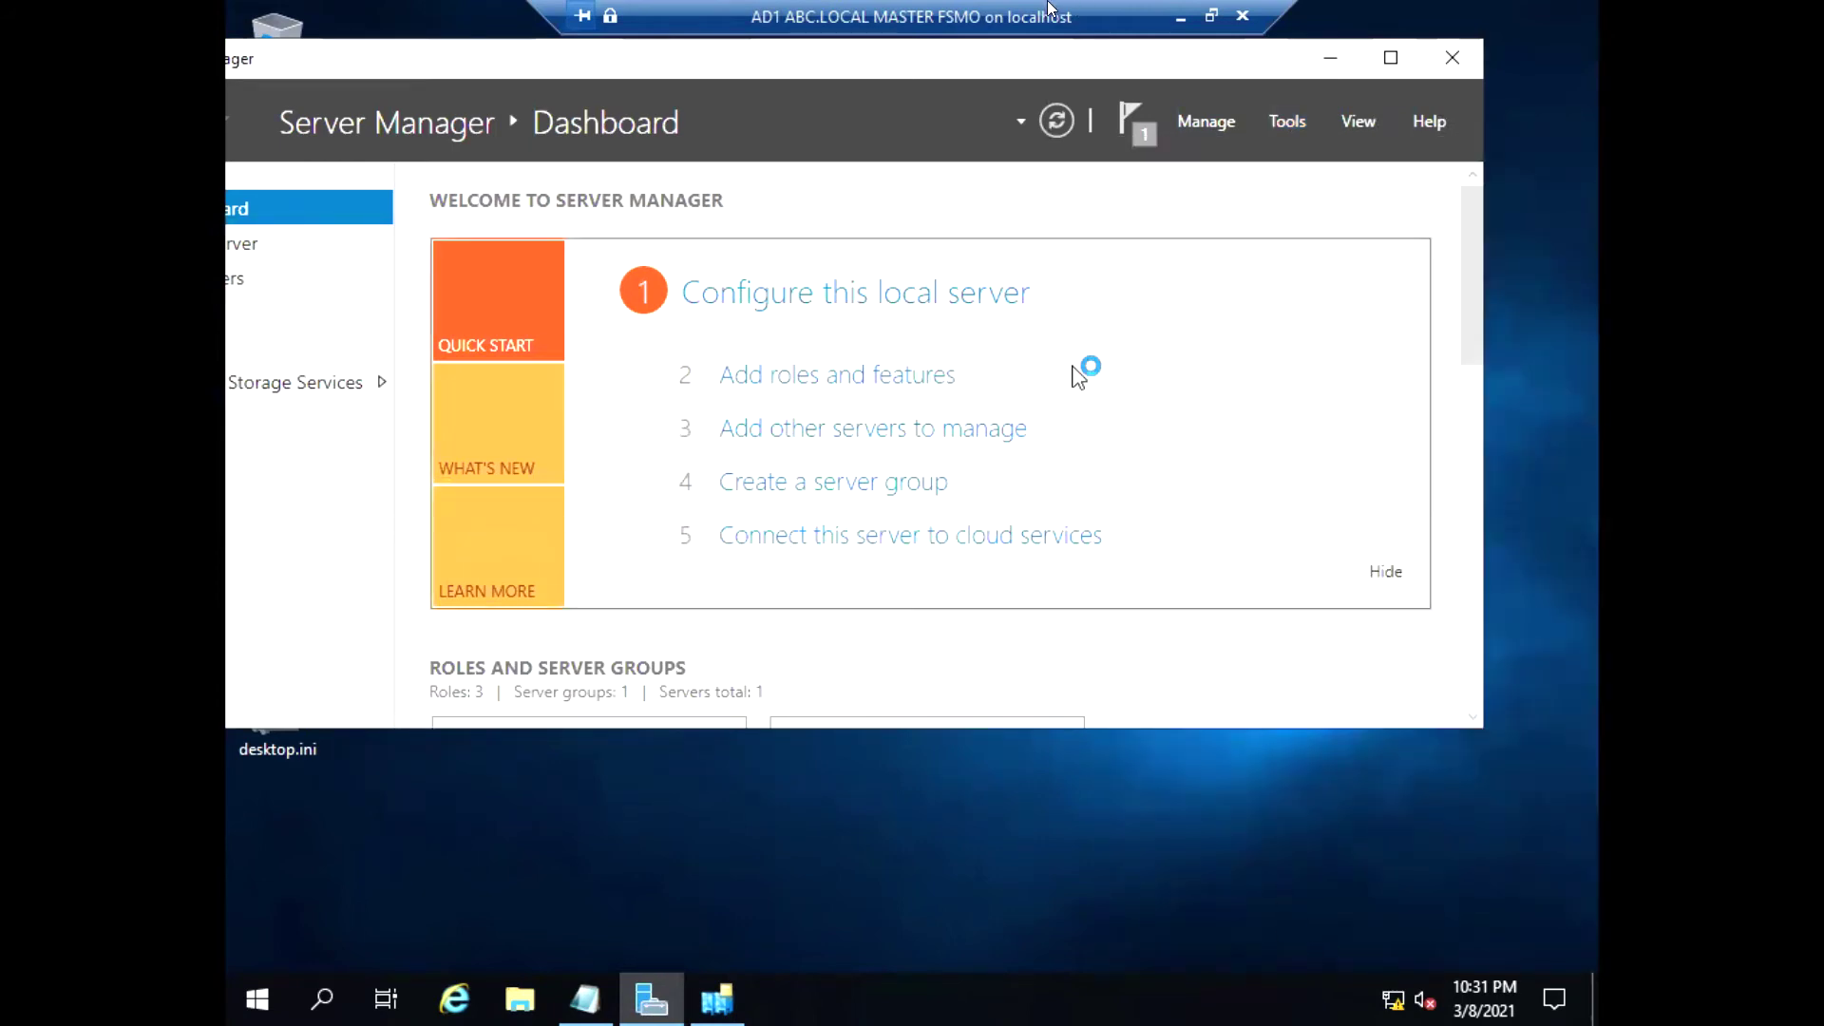
pyautogui.click(1293, 126)
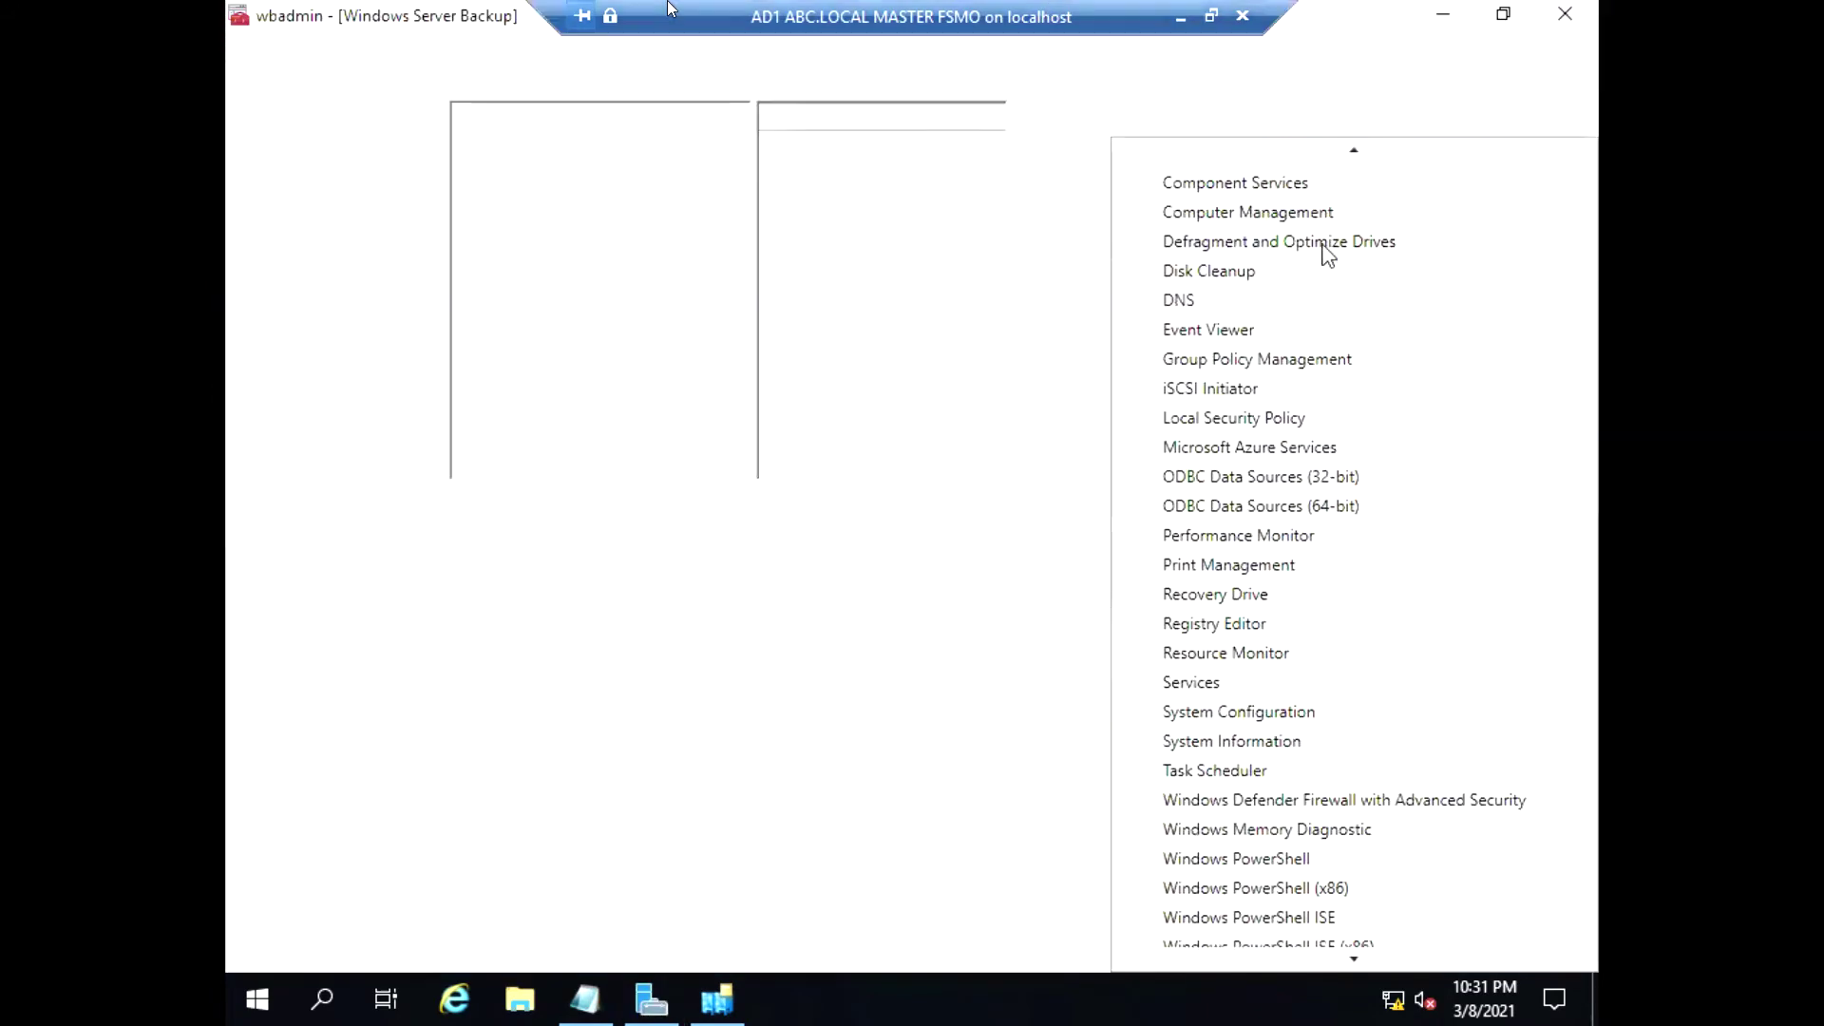
# View the Local Backup page showing no backup configured, then start Backup Once
pyautogui.moveTo(1329, 956)
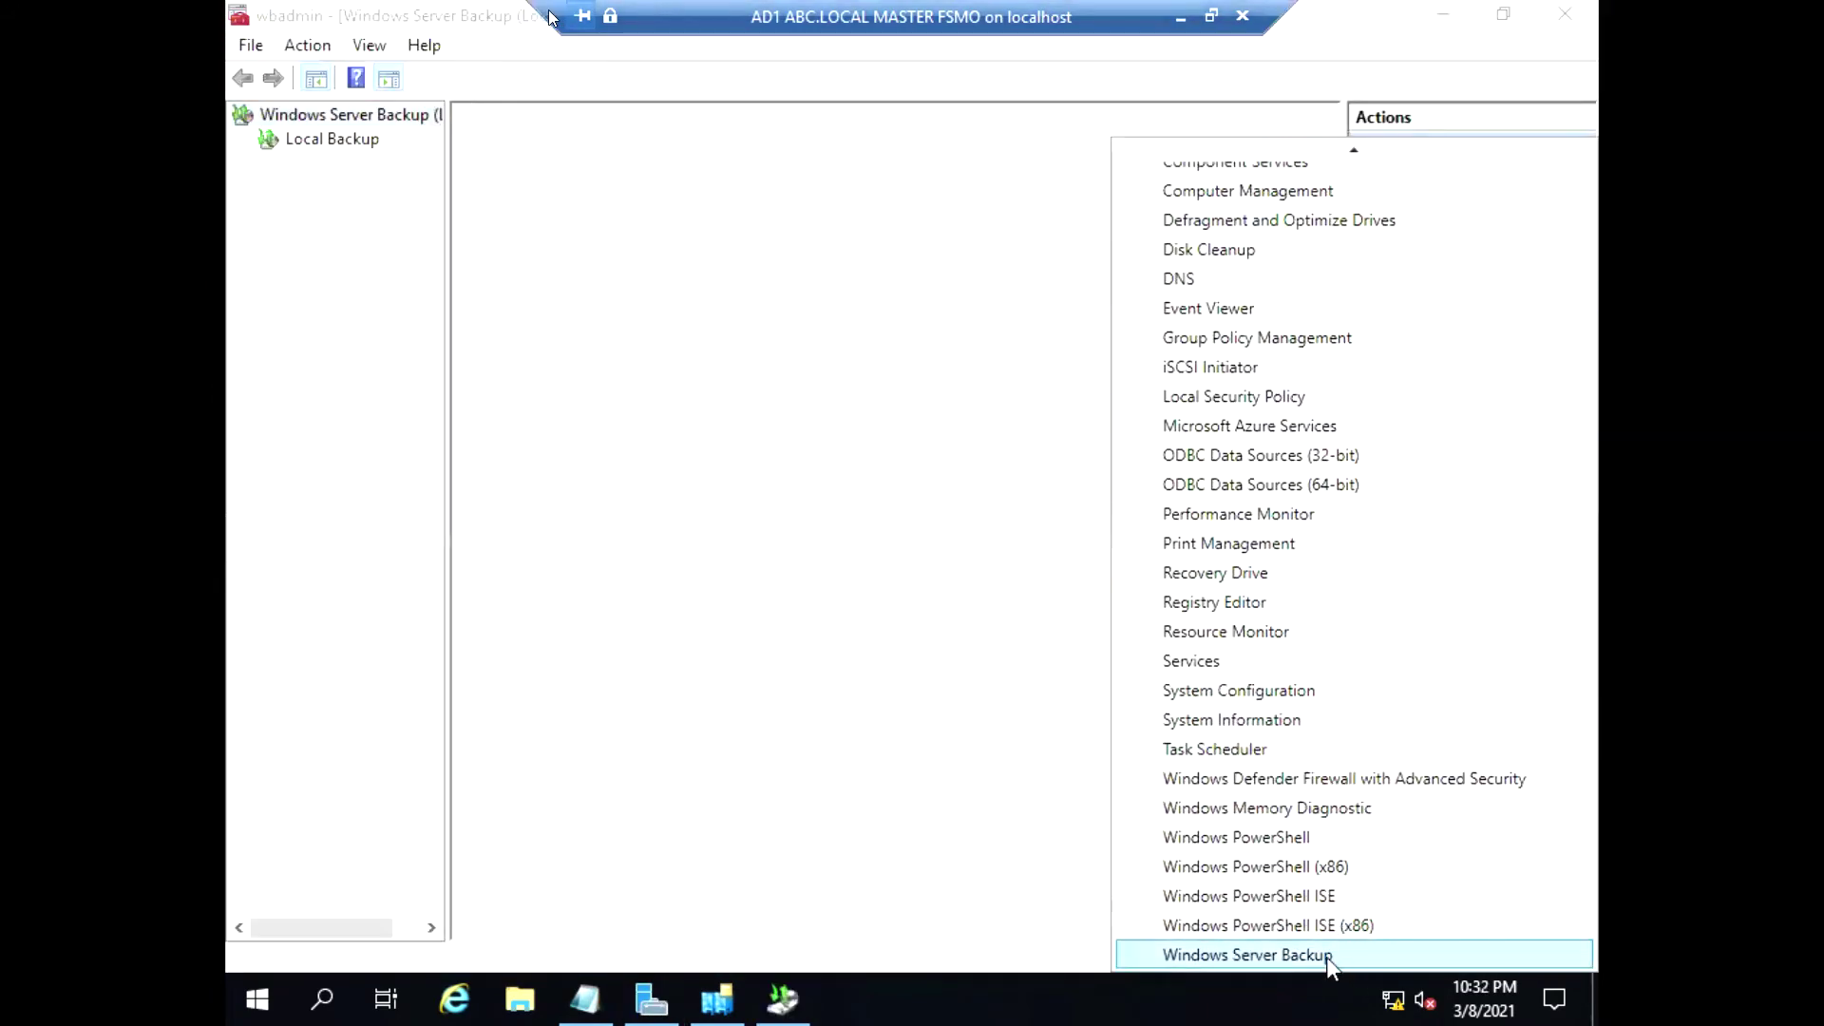
pyautogui.click(344, 152)
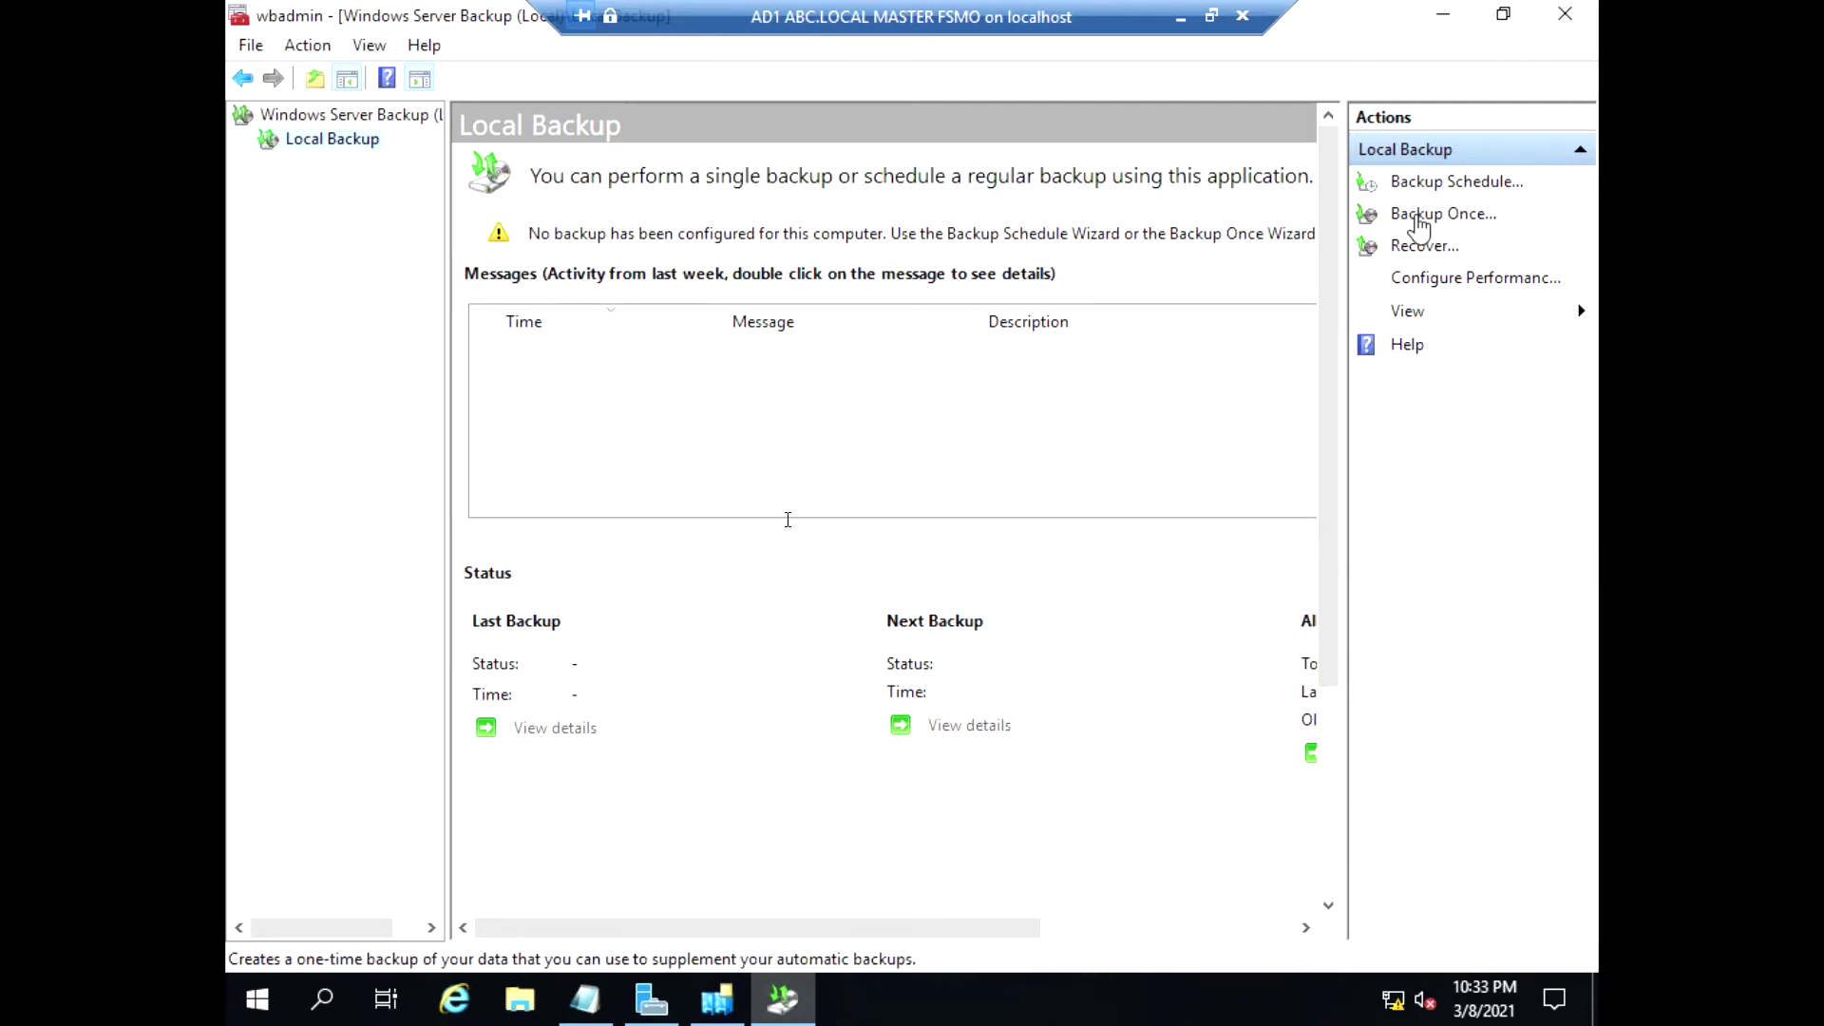
pyautogui.click(1419, 219)
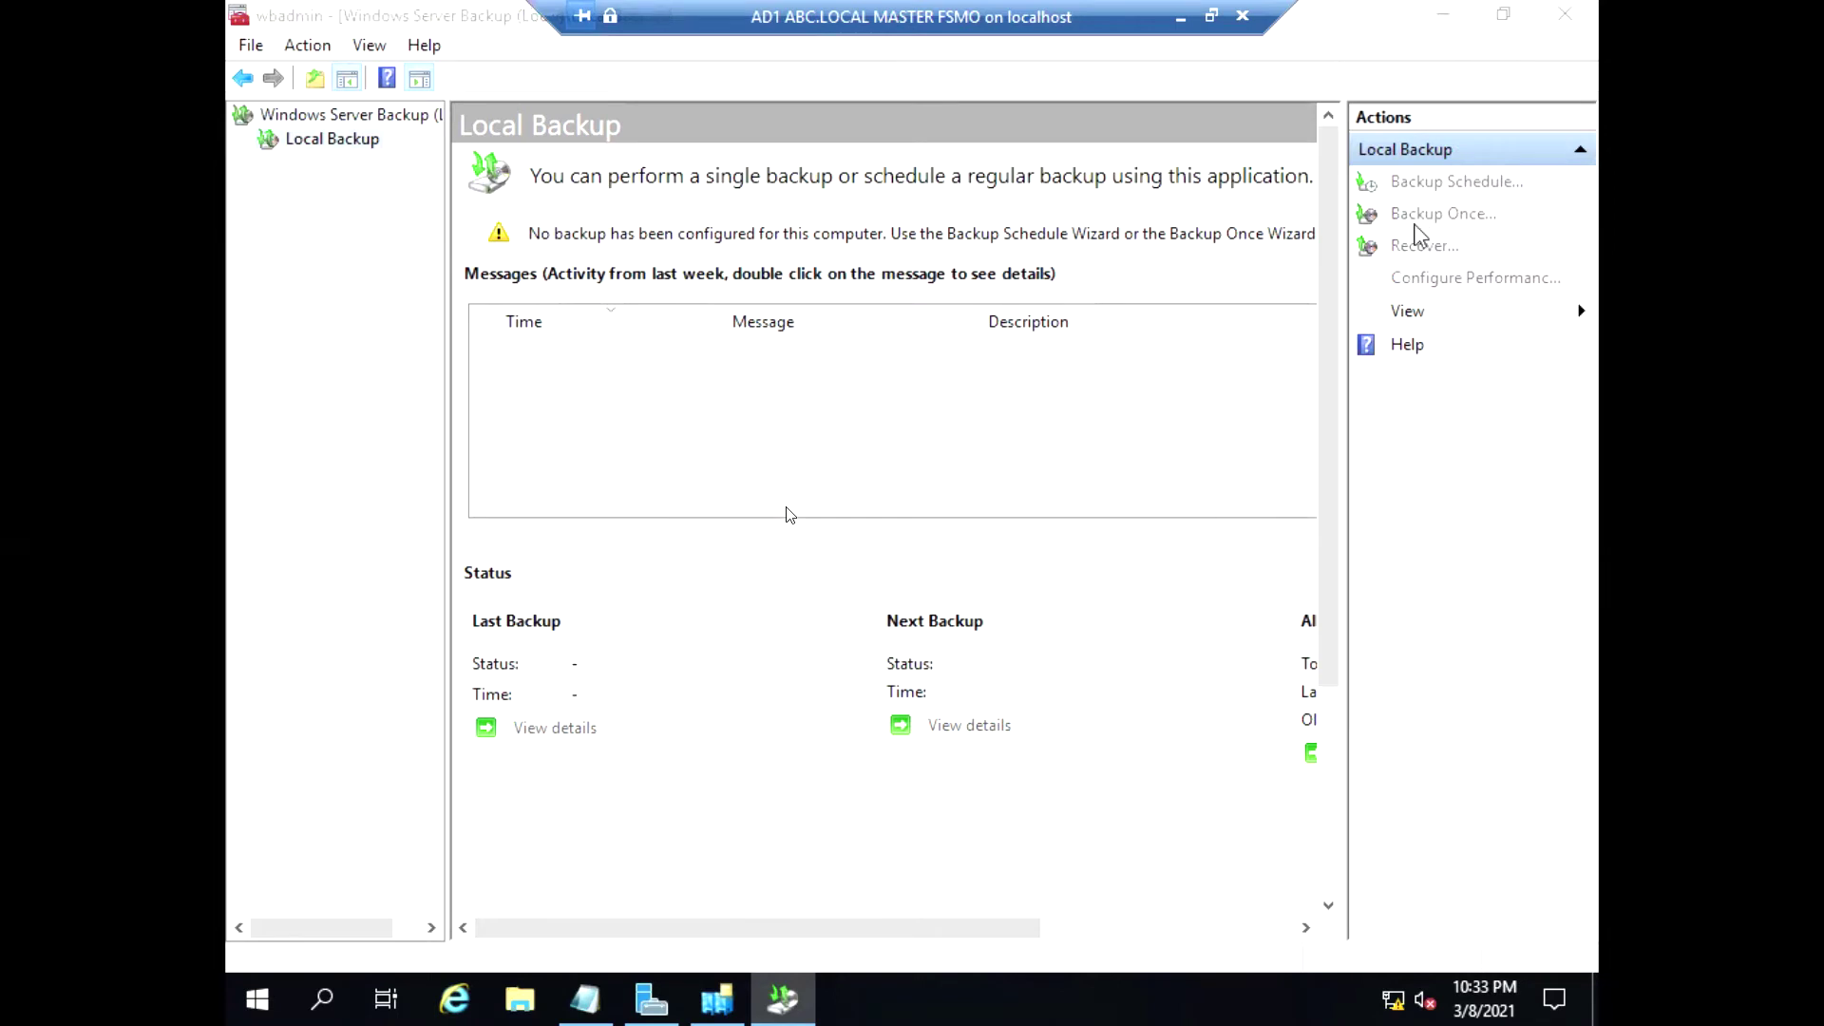
# Choose a custom one-time backup configuration with System state as the only item
pyautogui.click(994, 810)
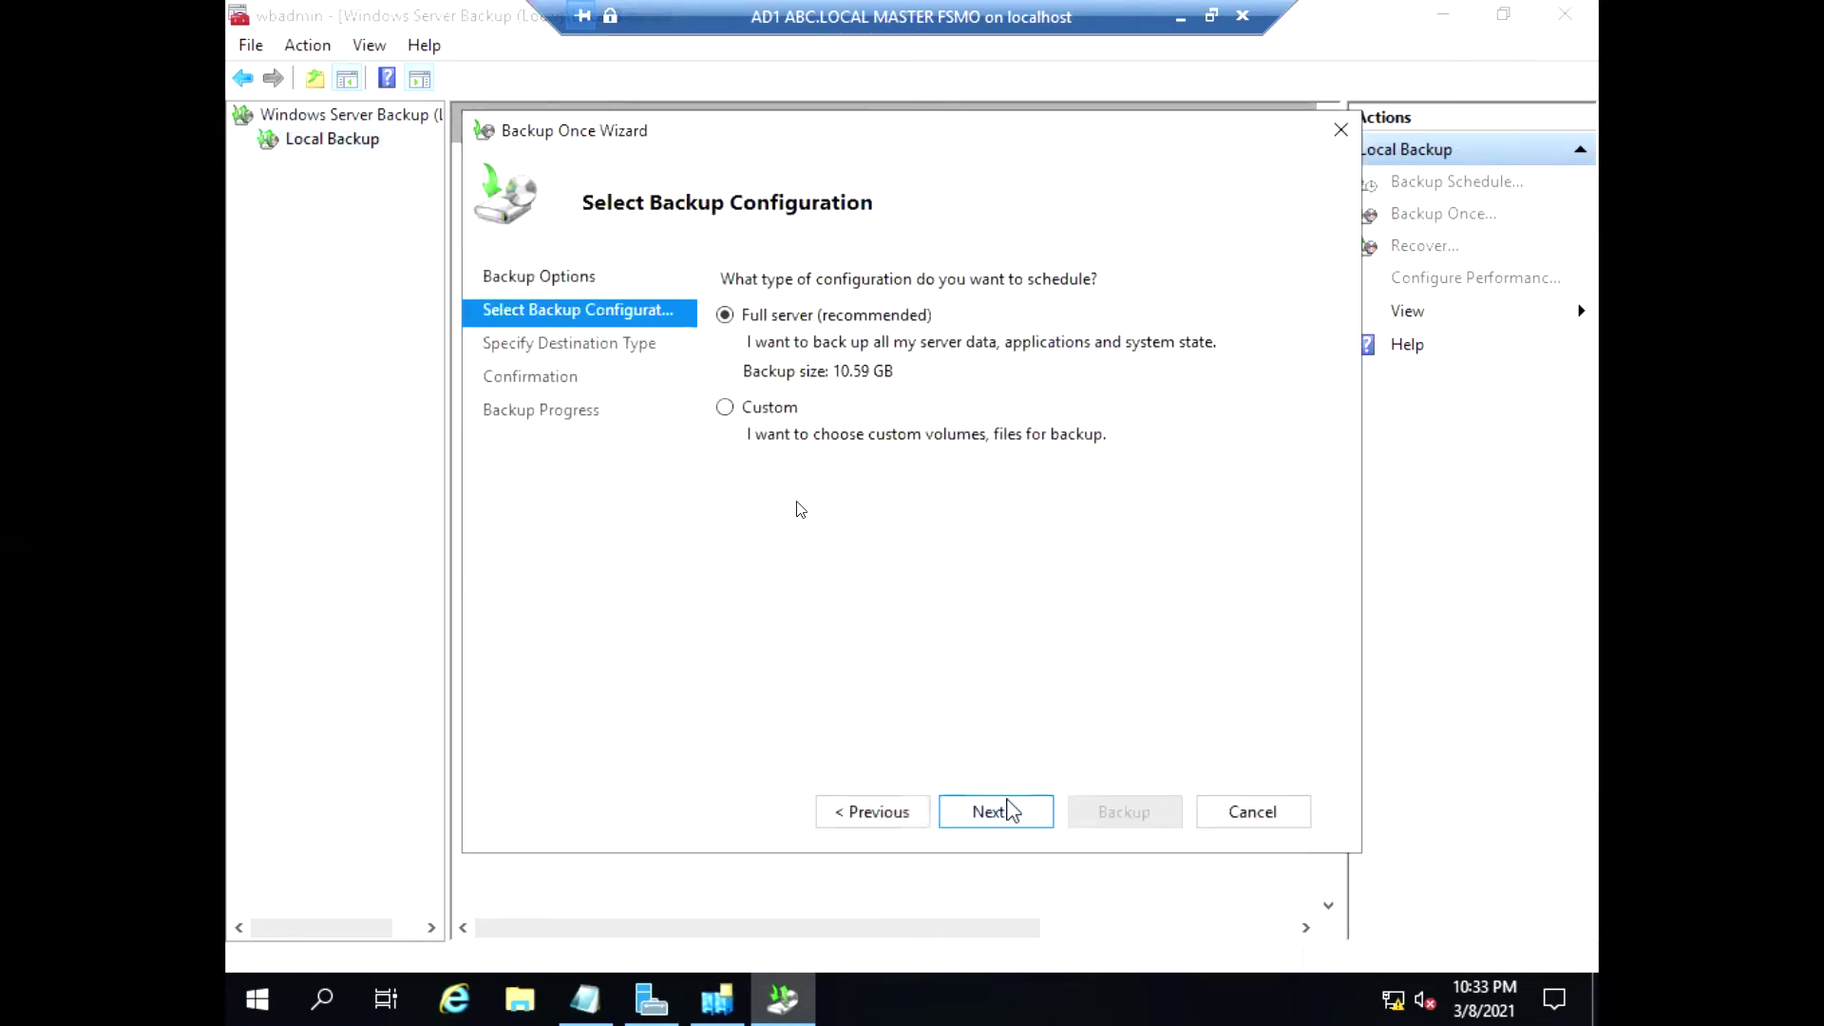
pyautogui.click(836, 809)
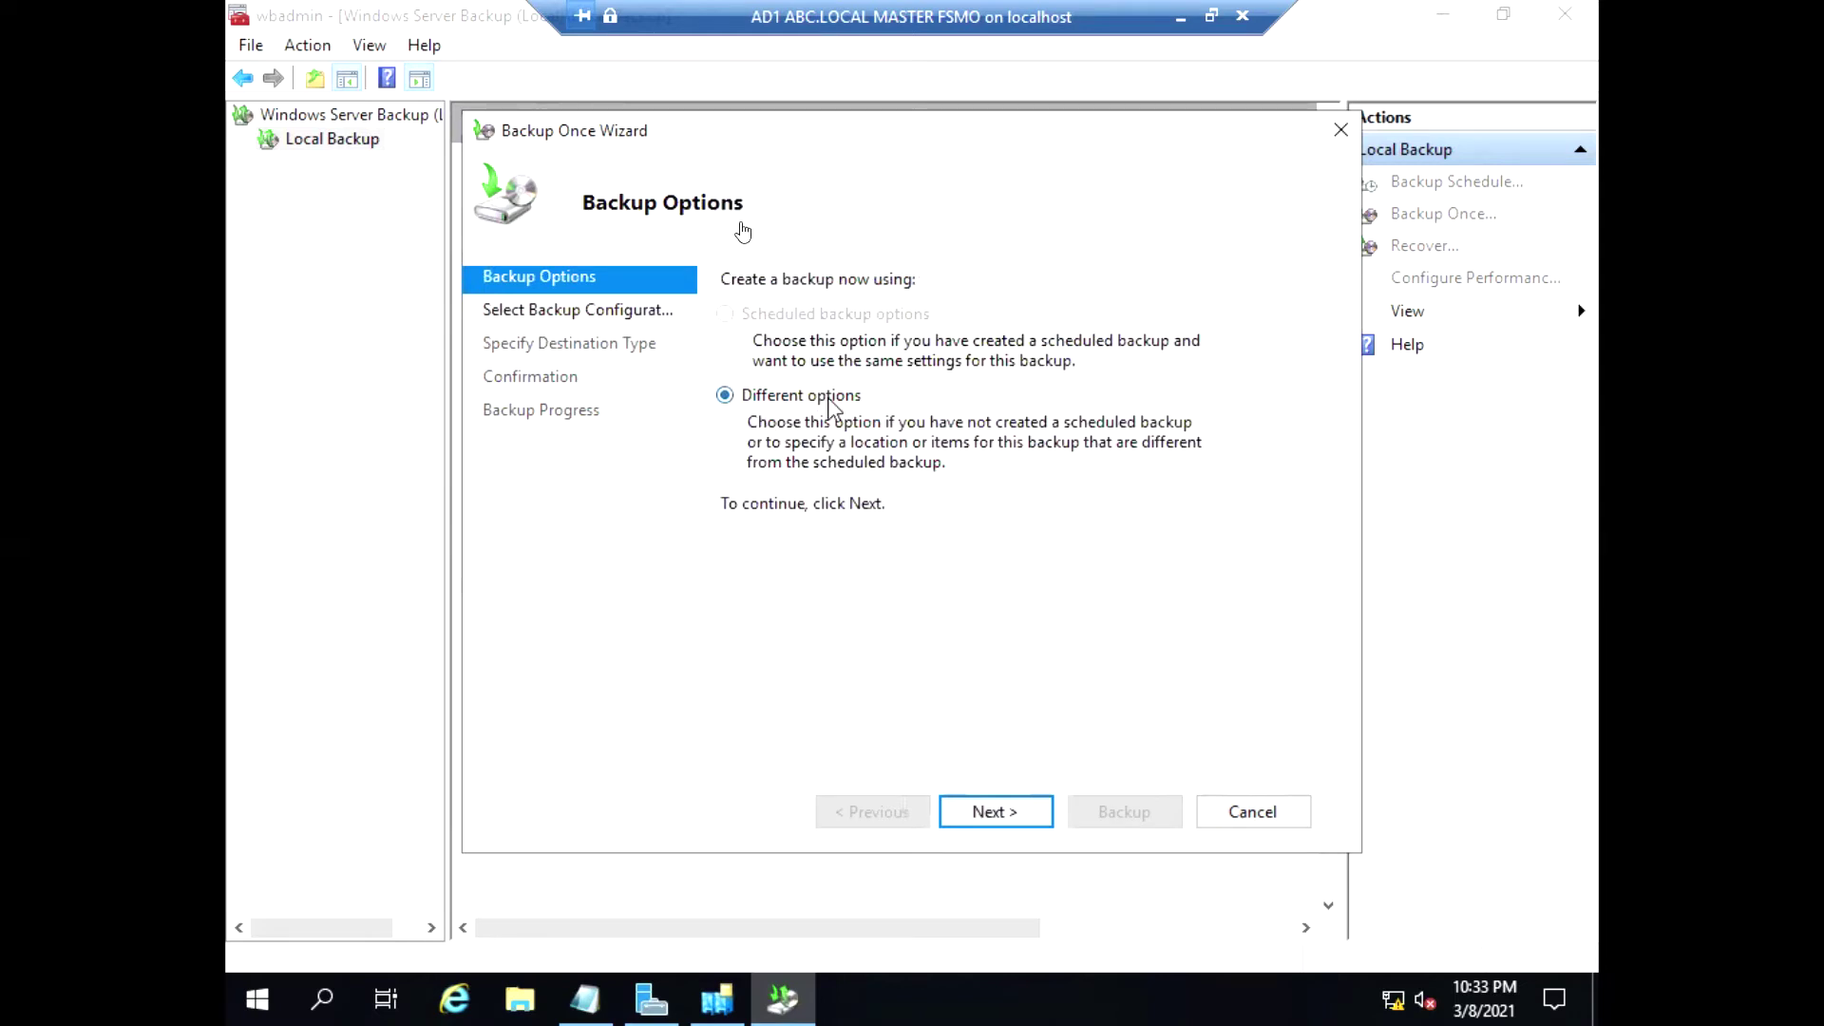
pyautogui.click(978, 816)
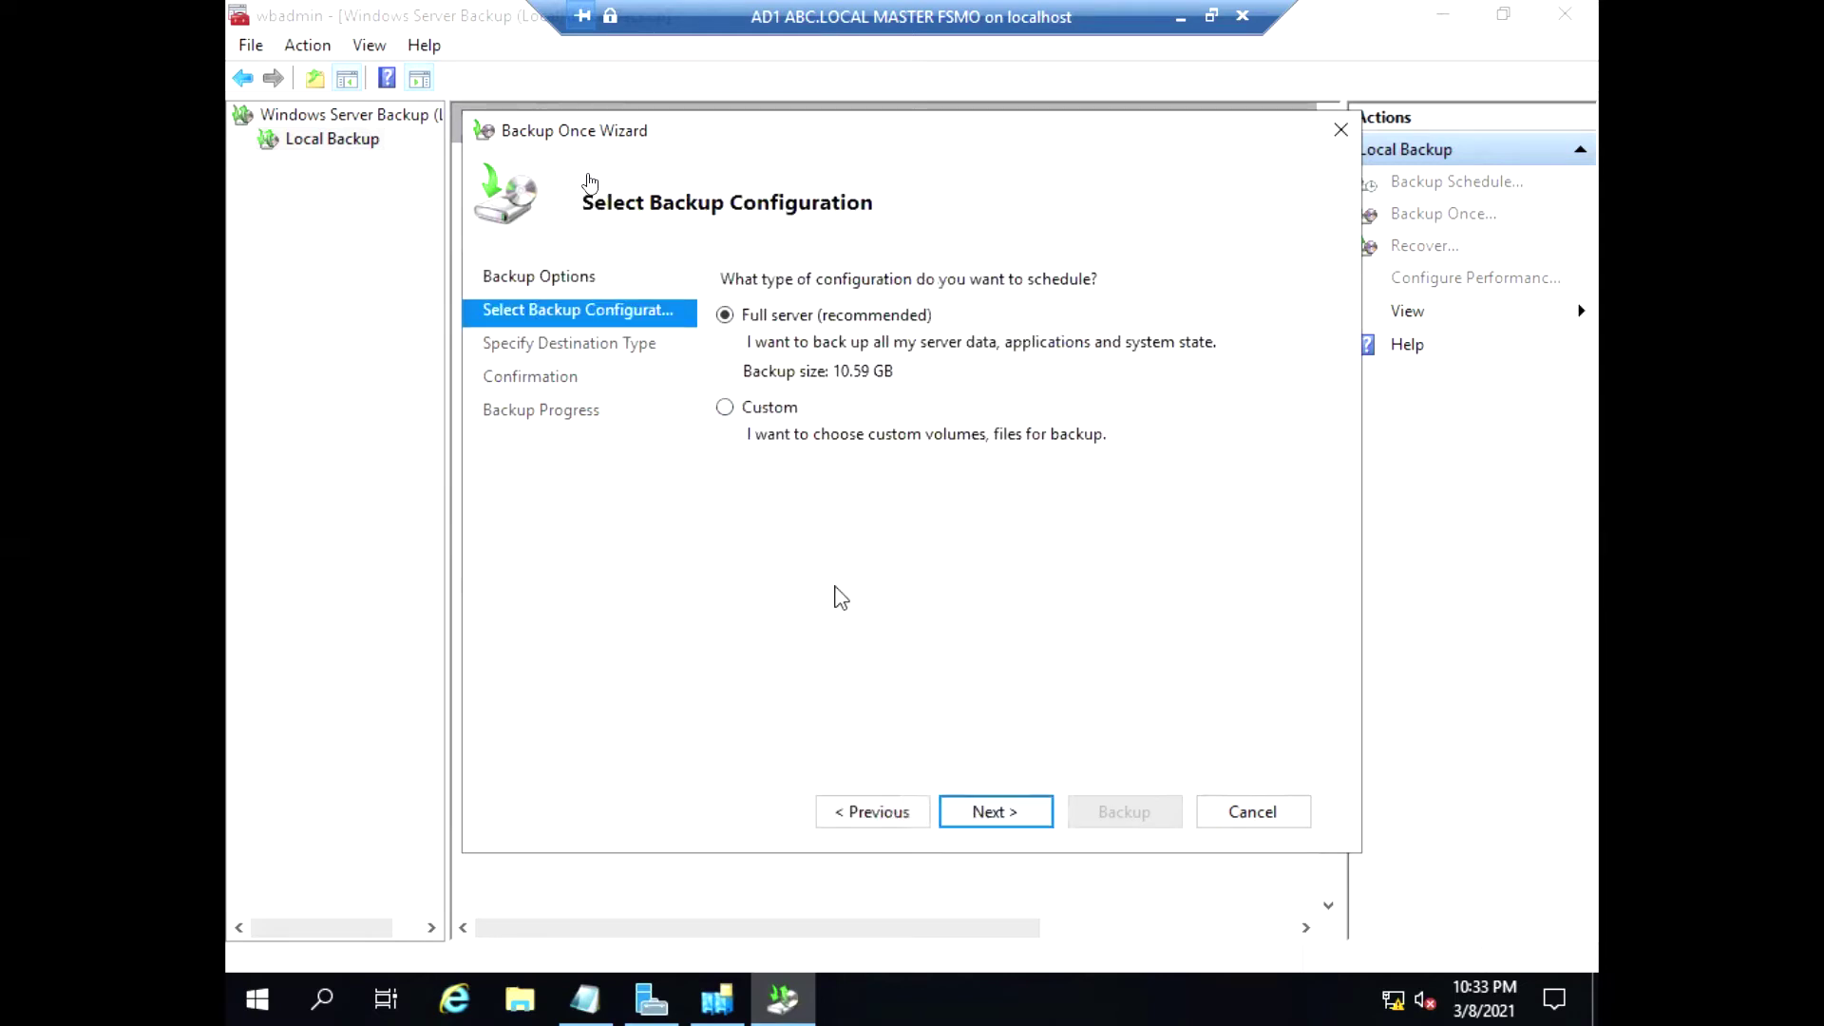
pyautogui.click(757, 414)
pyautogui.click(989, 811)
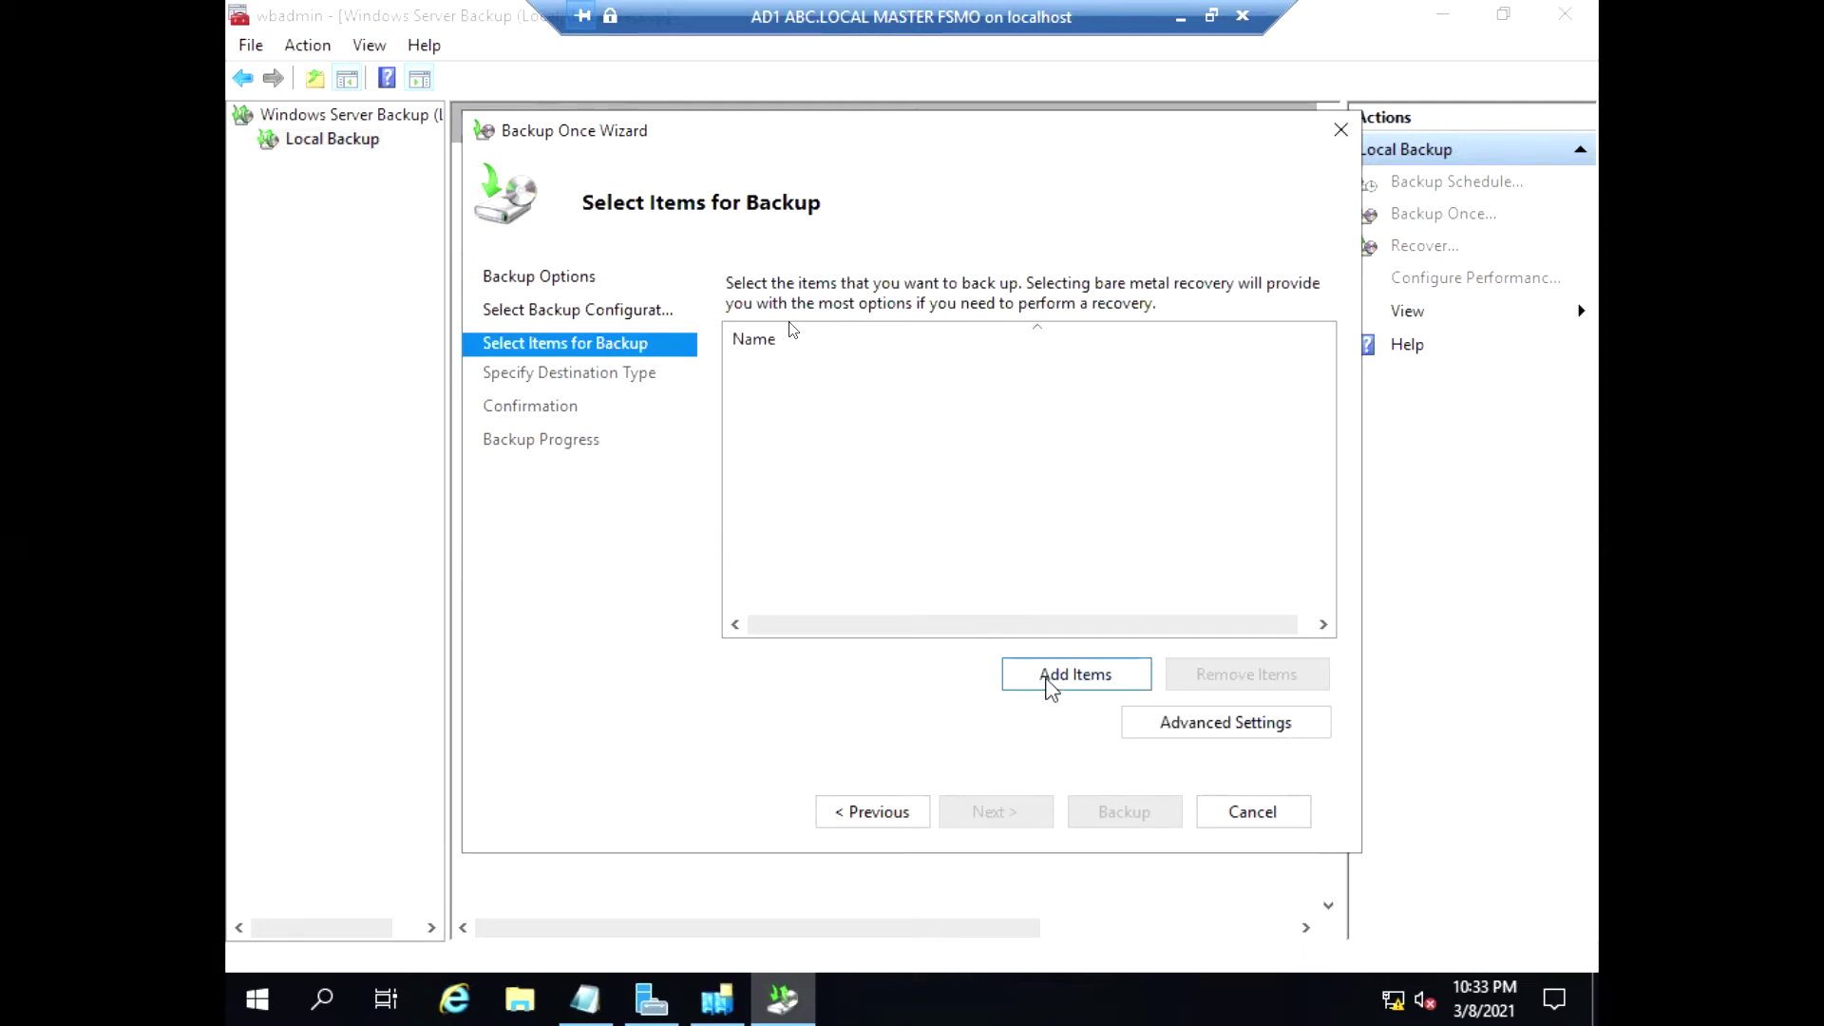
pyautogui.click(1079, 686)
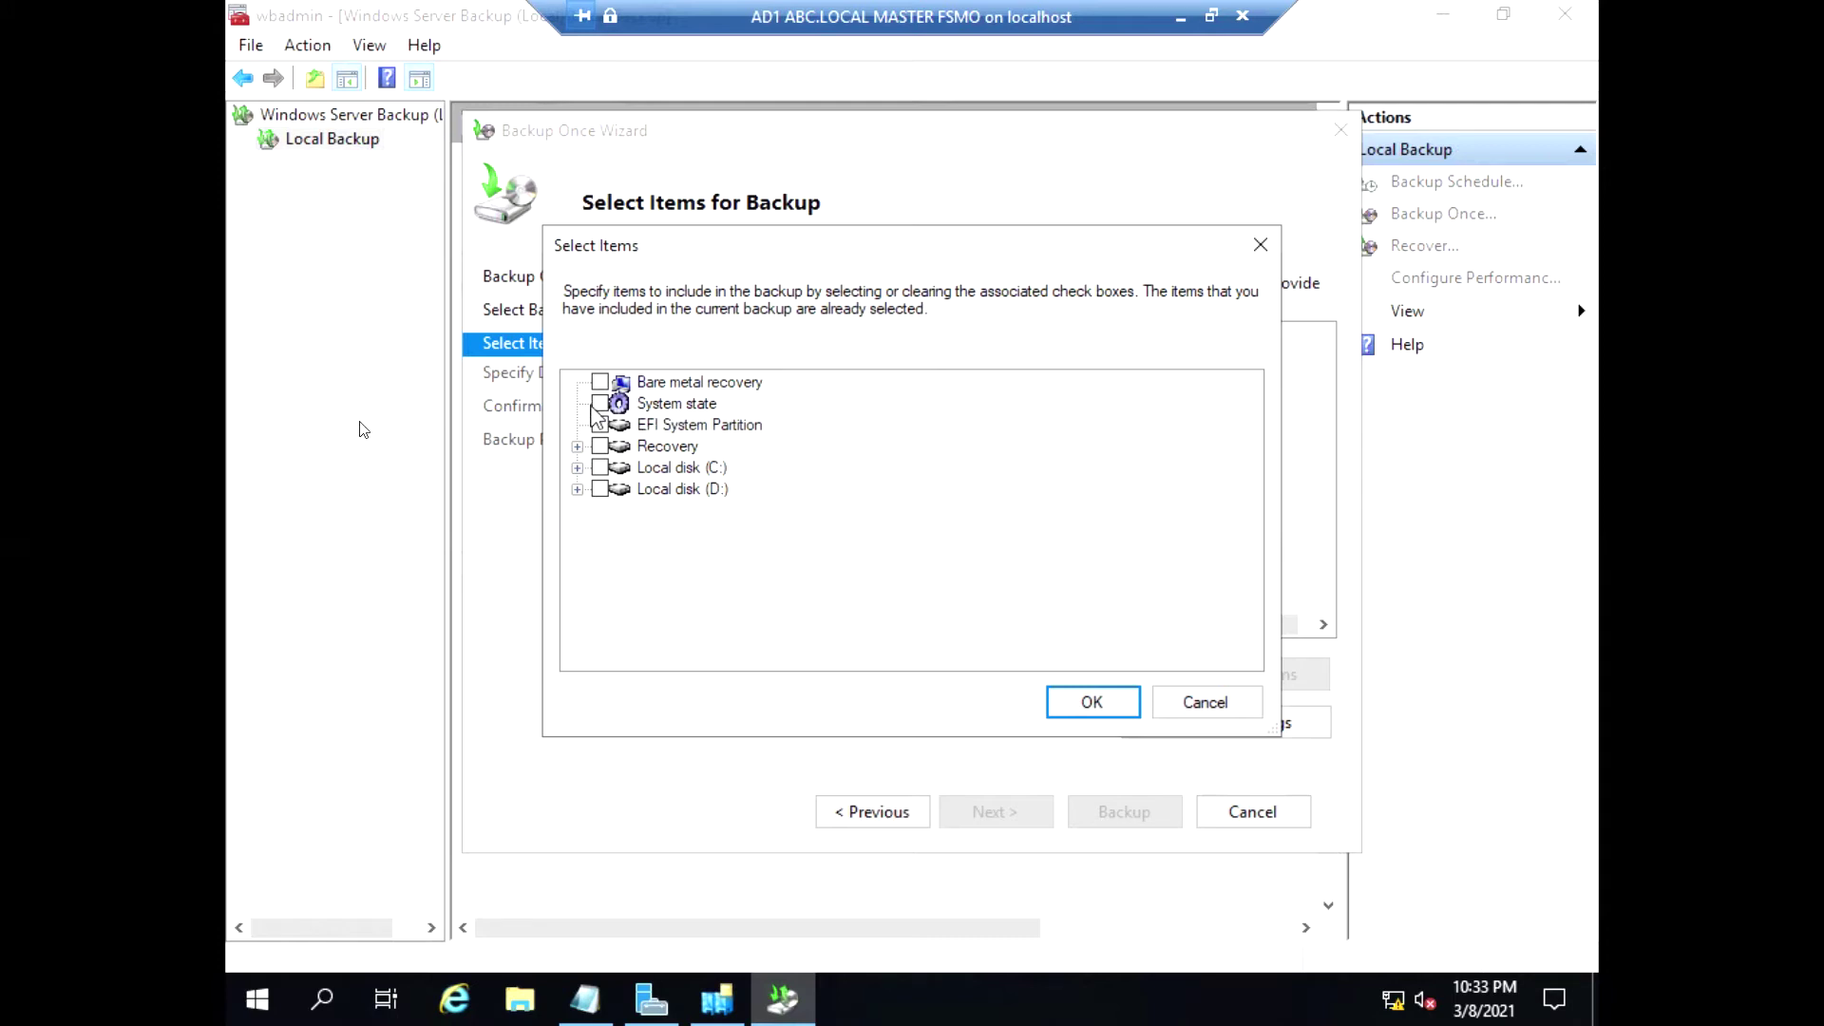
pyautogui.click(598, 404)
pyautogui.click(1083, 708)
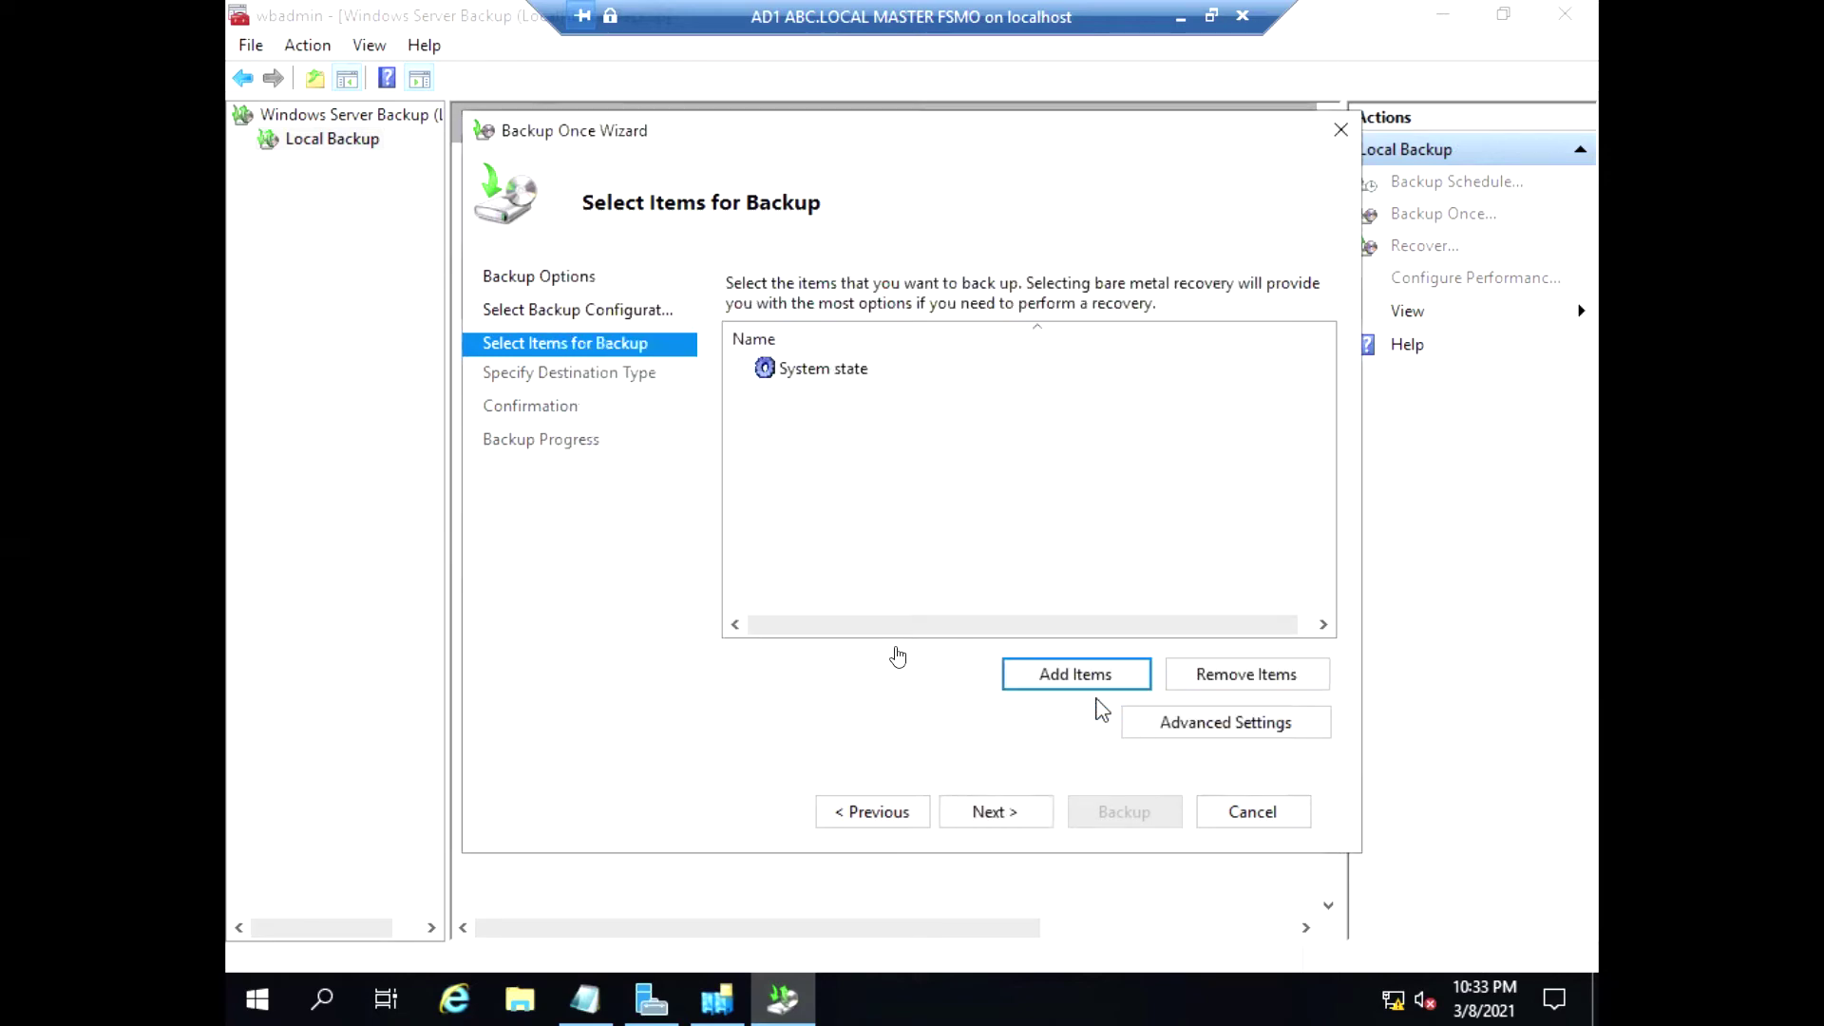
# Start the backup to Local Disk (D:), then minimize the VM window to Hyper-V Manager
pyautogui.click(993, 814)
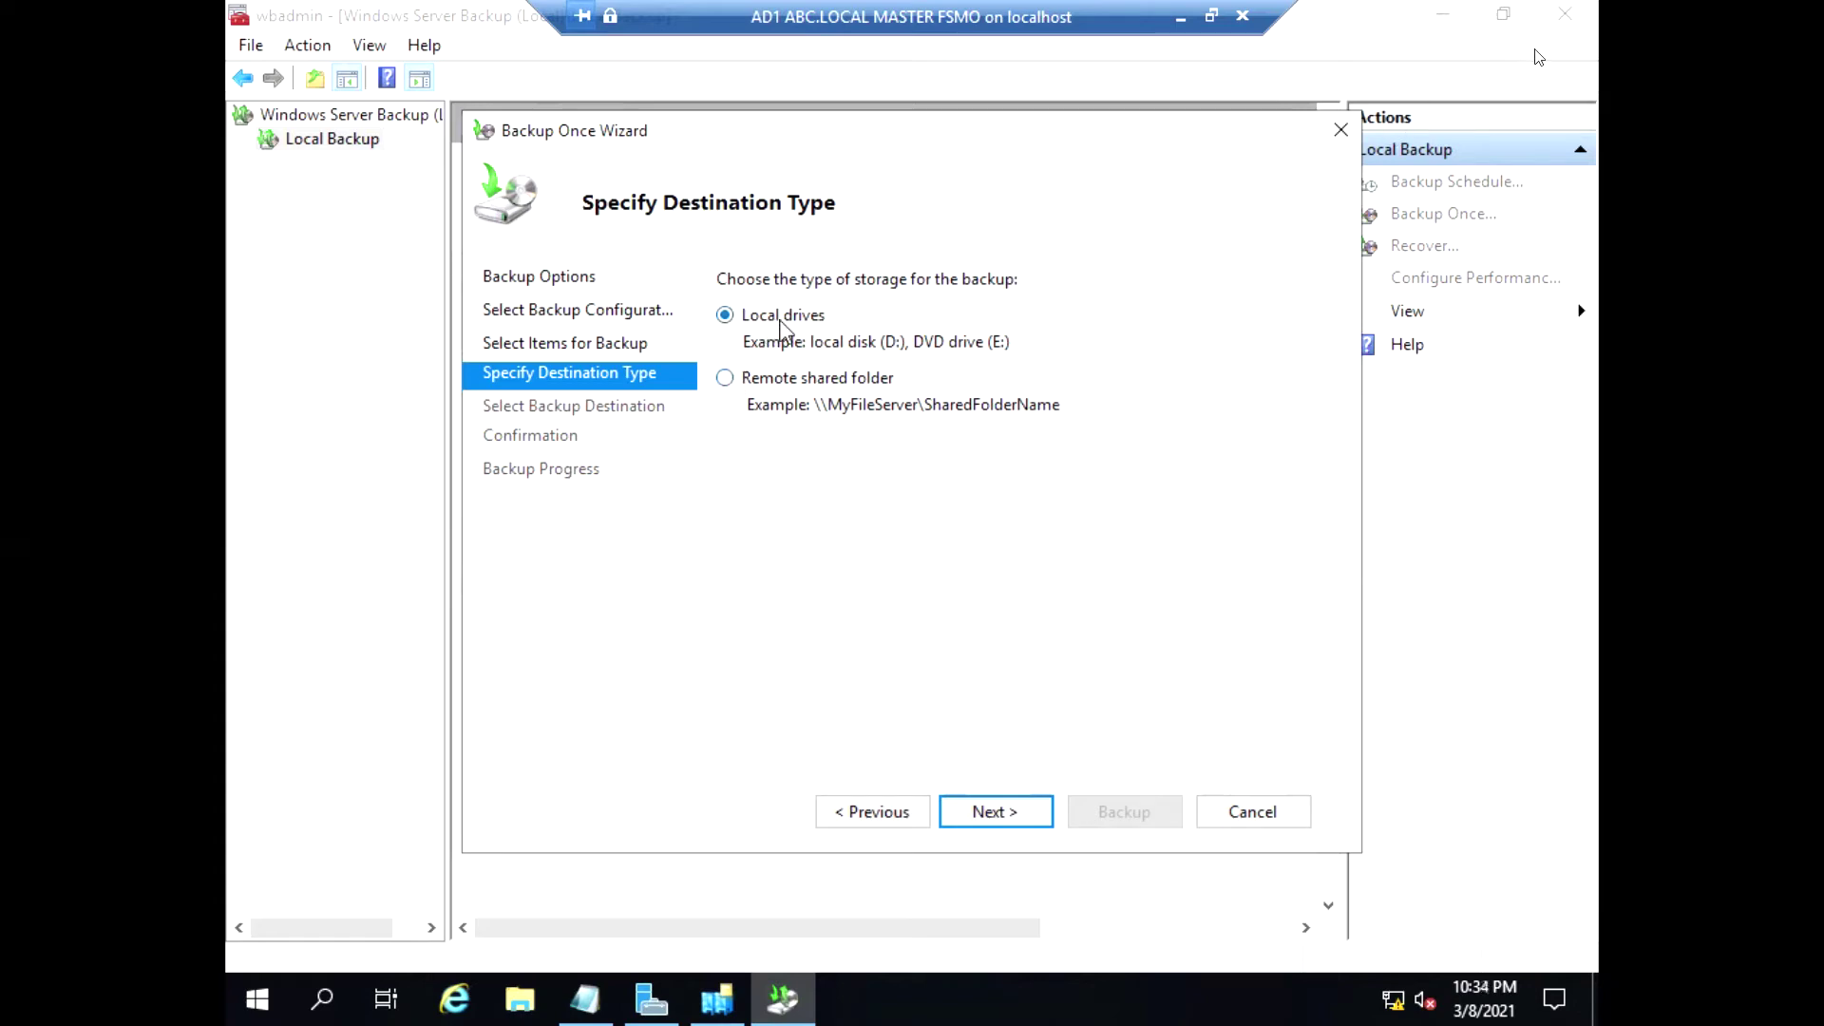
pyautogui.click(1000, 811)
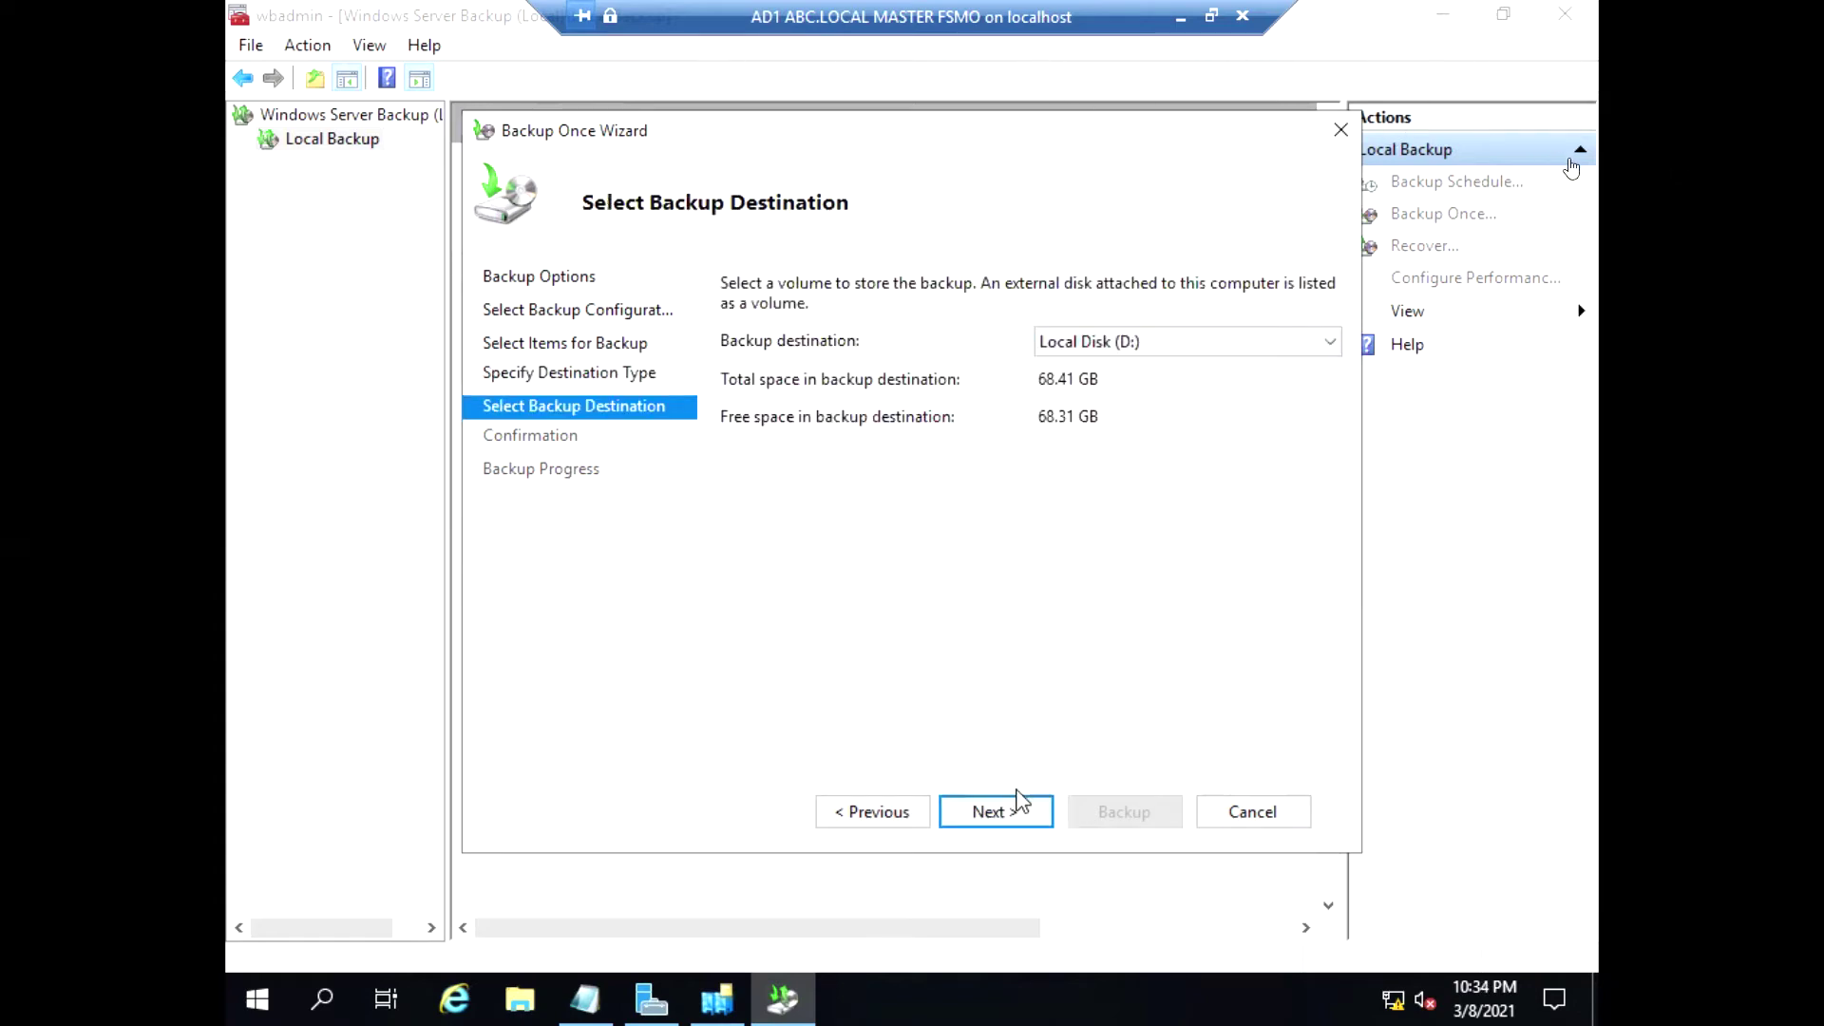
pyautogui.click(1015, 813)
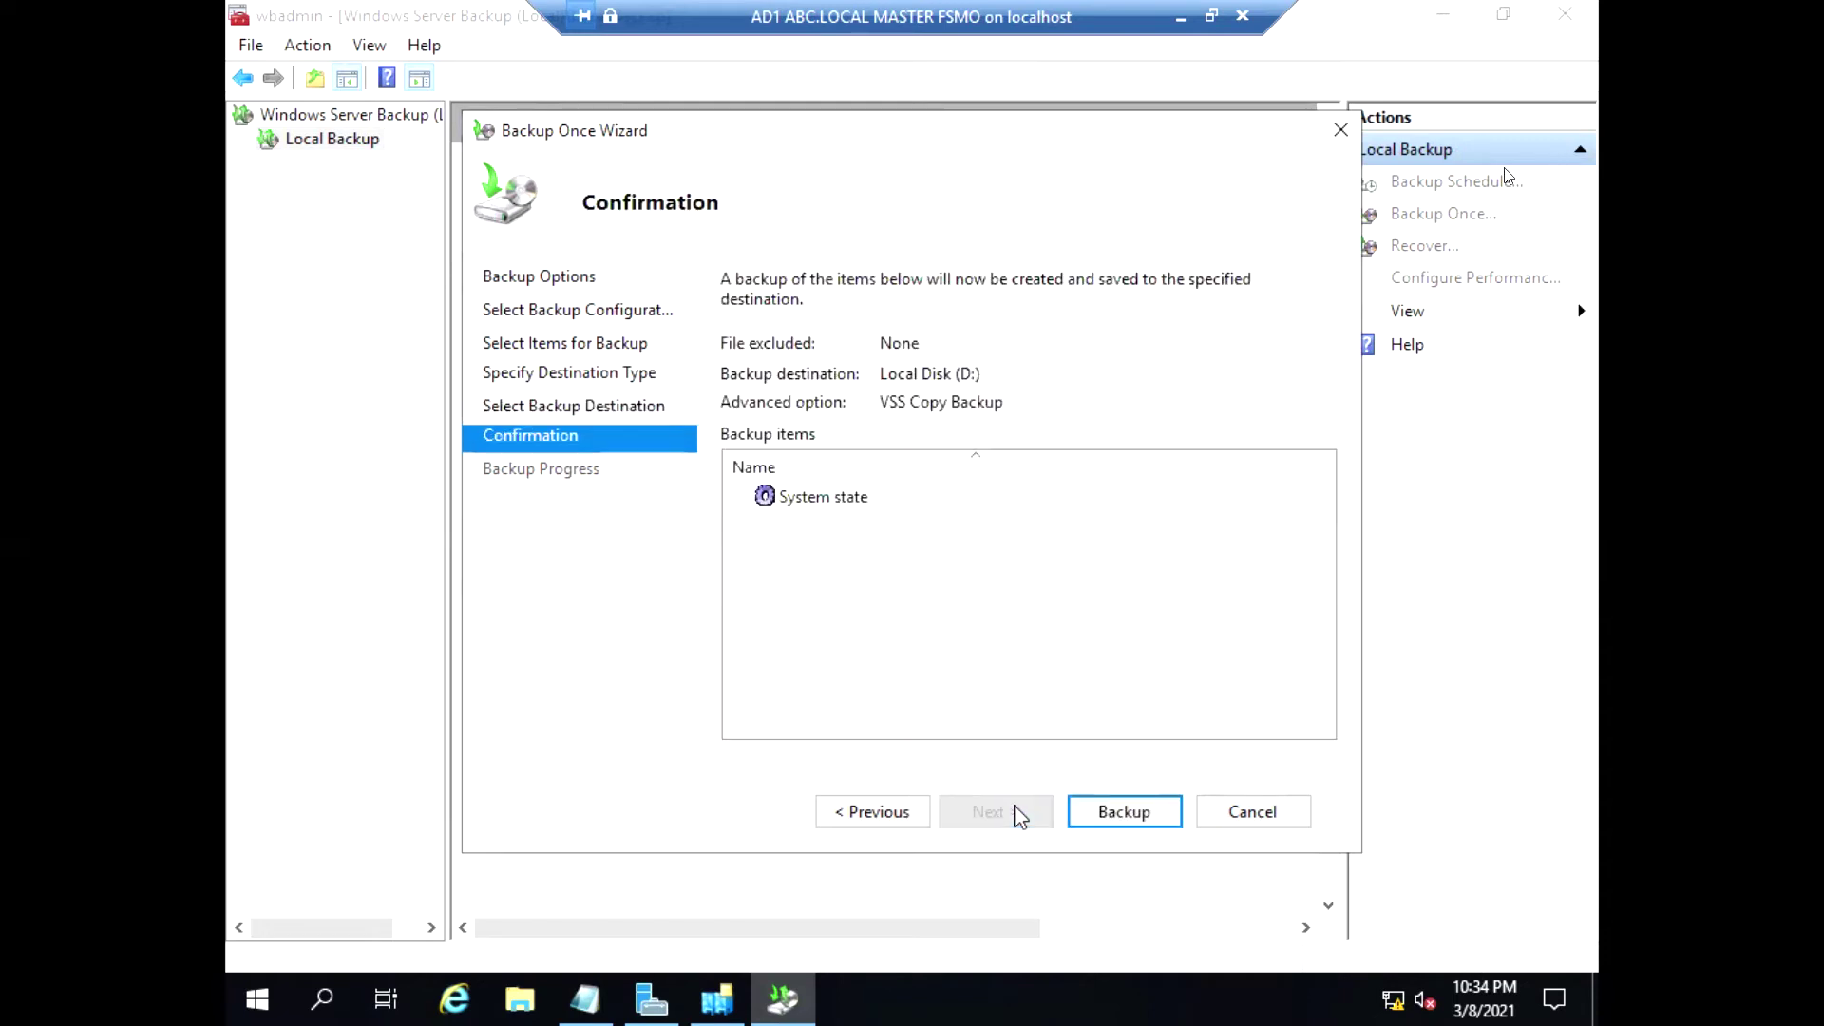
pyautogui.click(1124, 813)
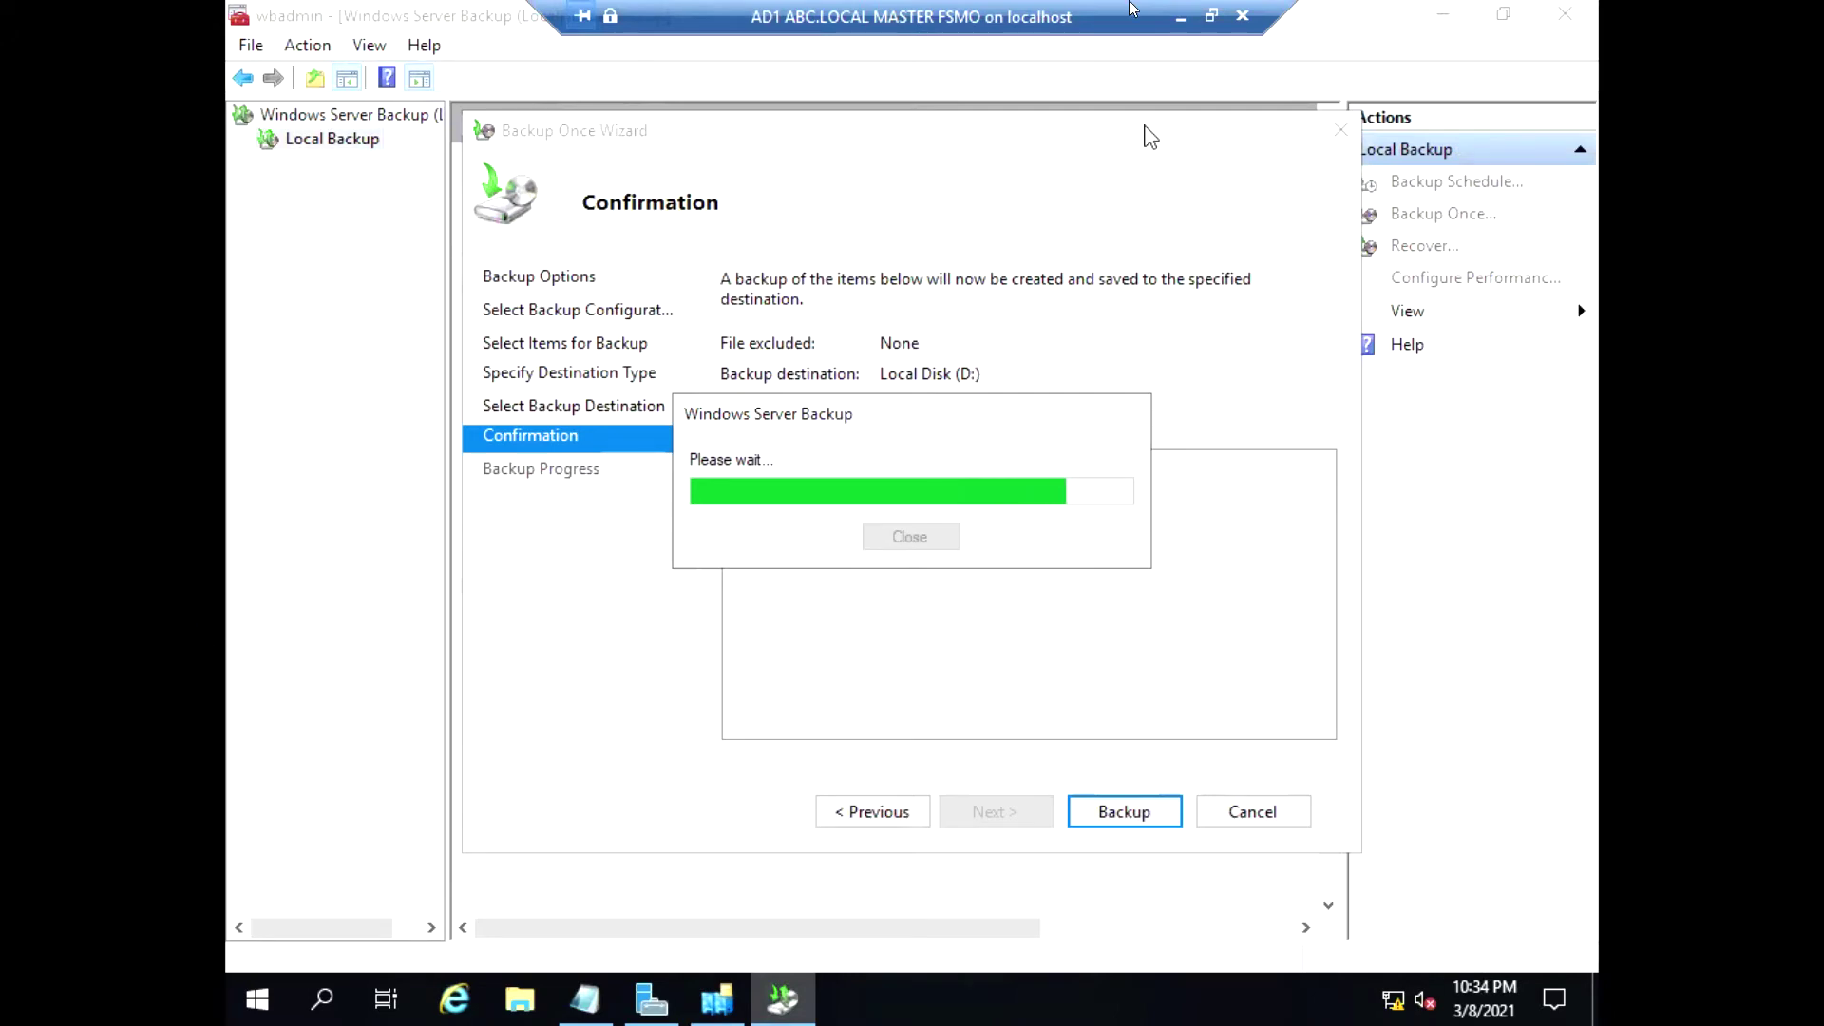
pyautogui.click(1212, 15)
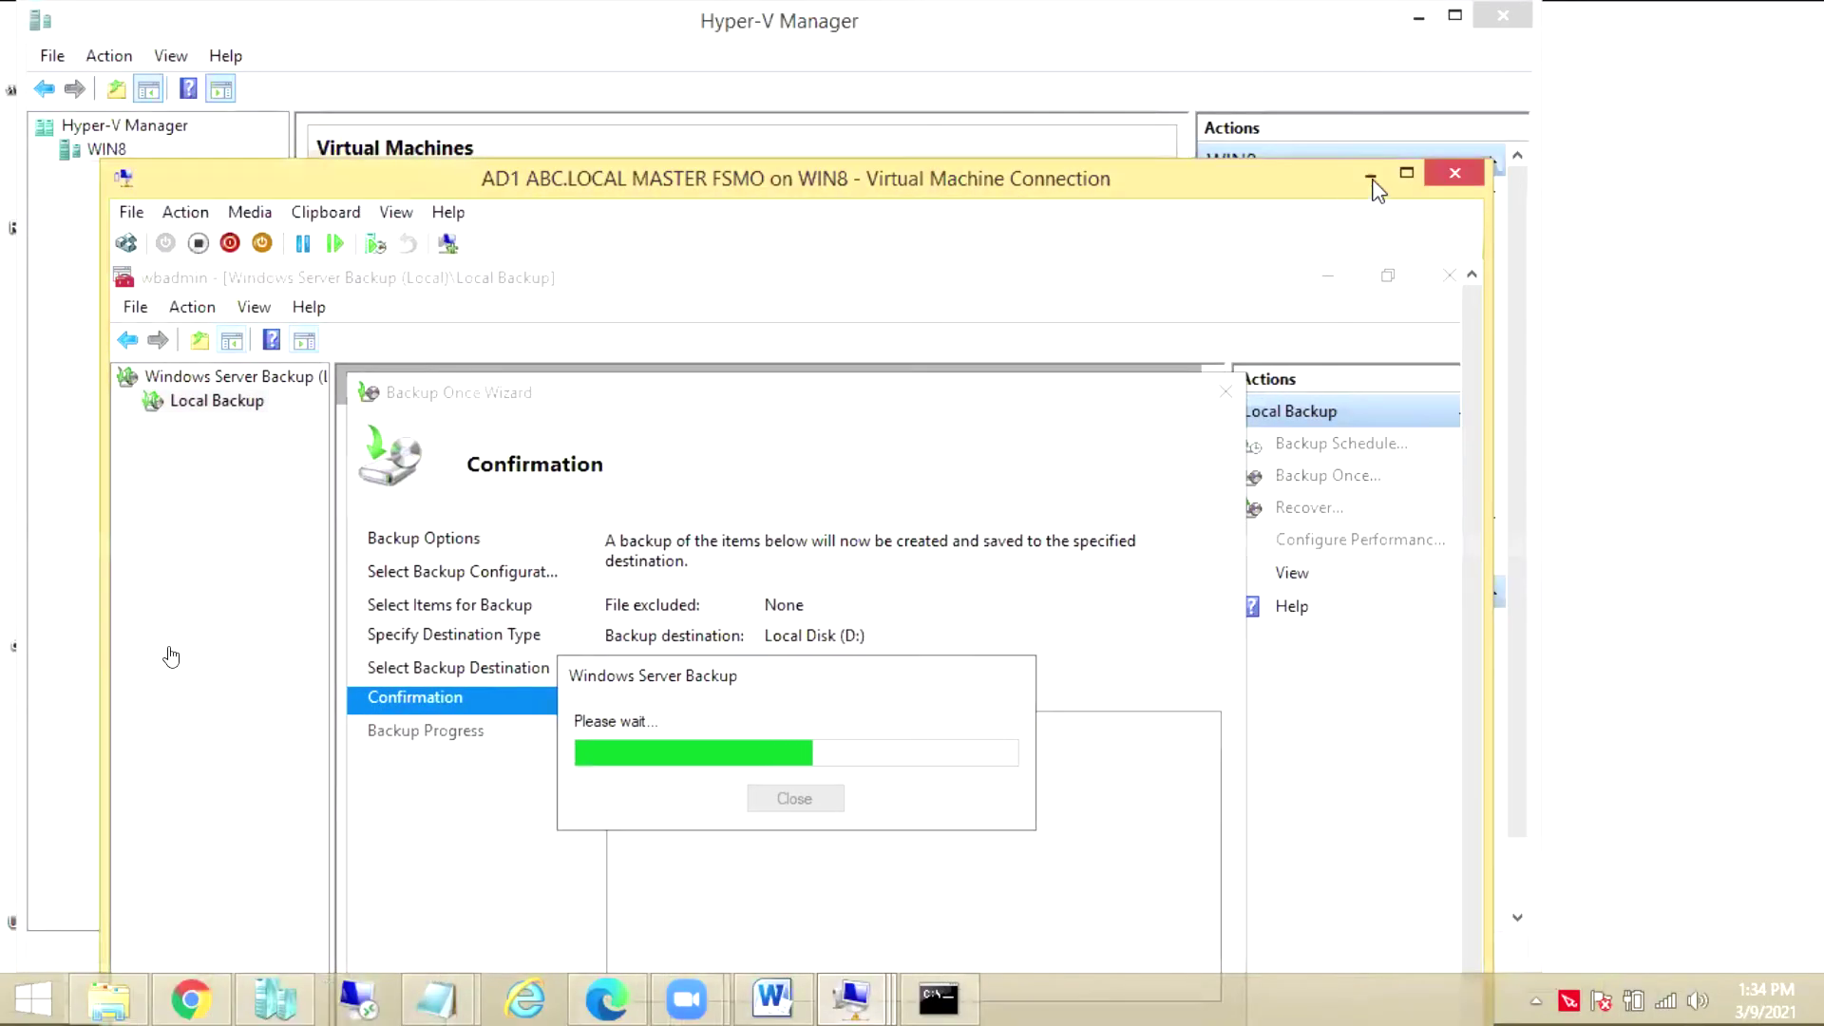
pyautogui.click(1480, 226)
# Show cost.txt and highlight the AD Advance, AD Migrate and DNS ADVANCE price lines
pyautogui.moveTo(436, 998)
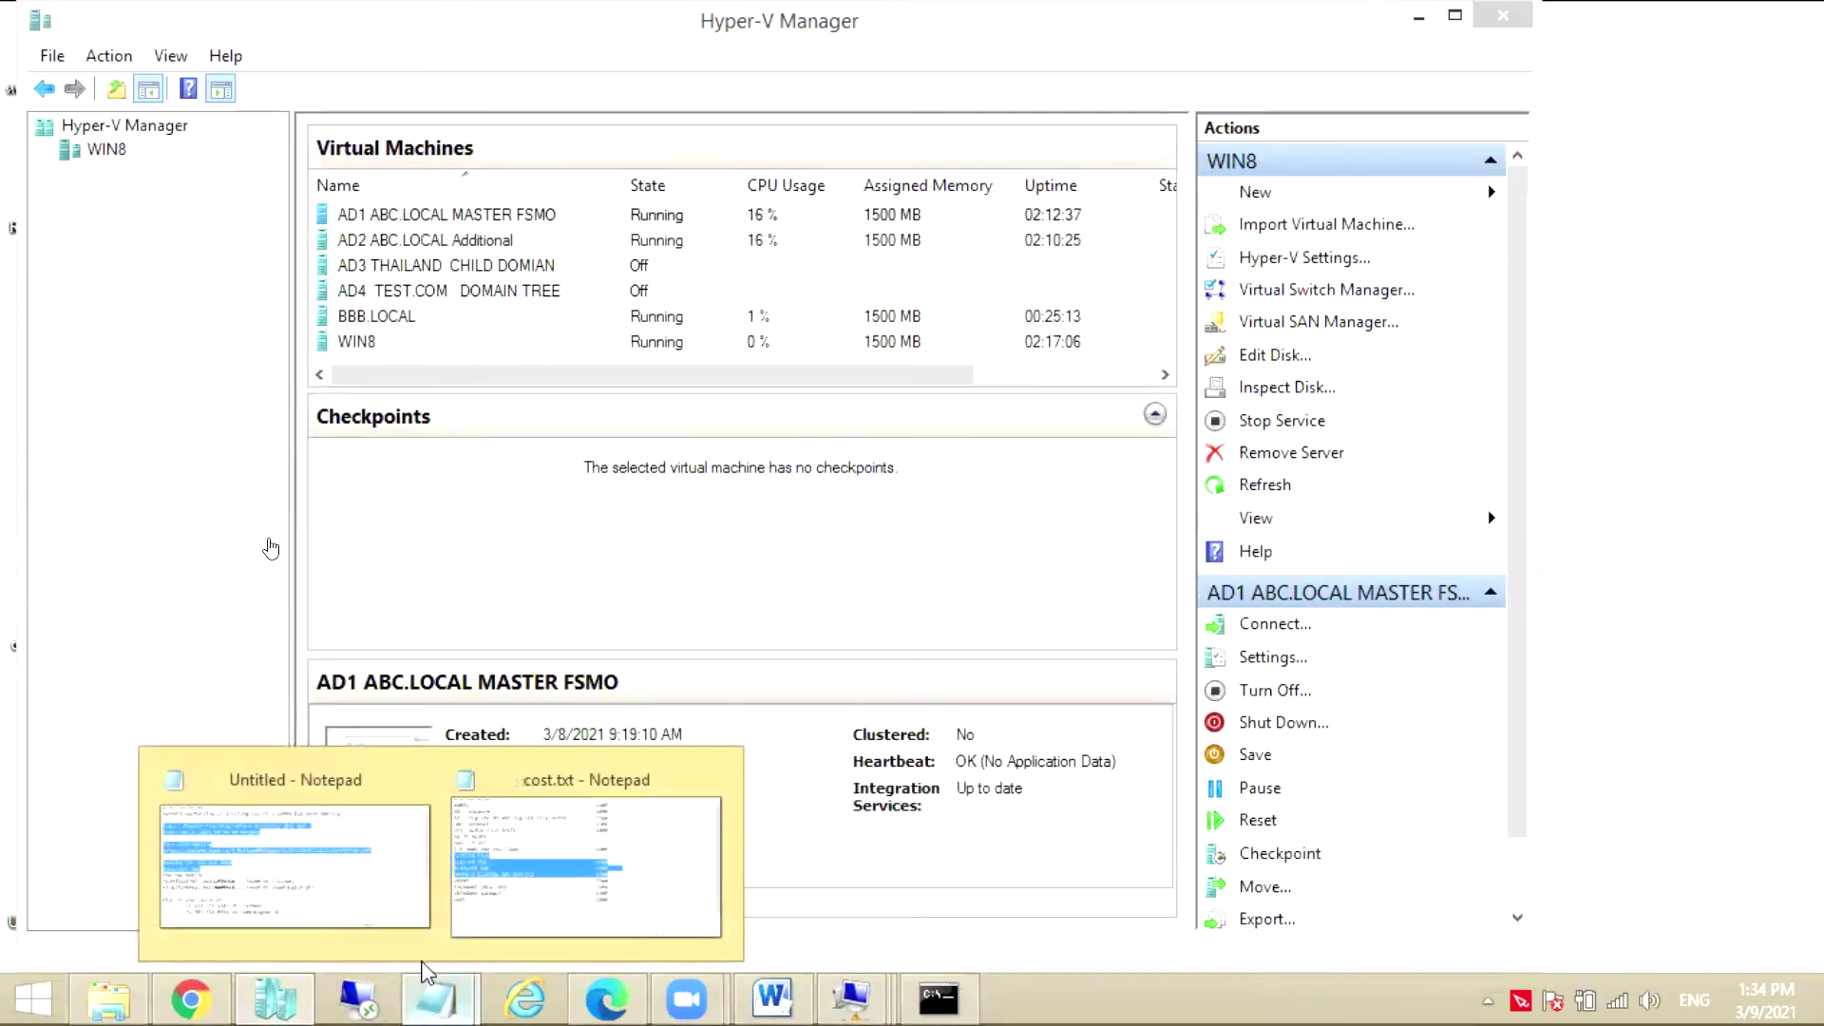
pyautogui.click(567, 884)
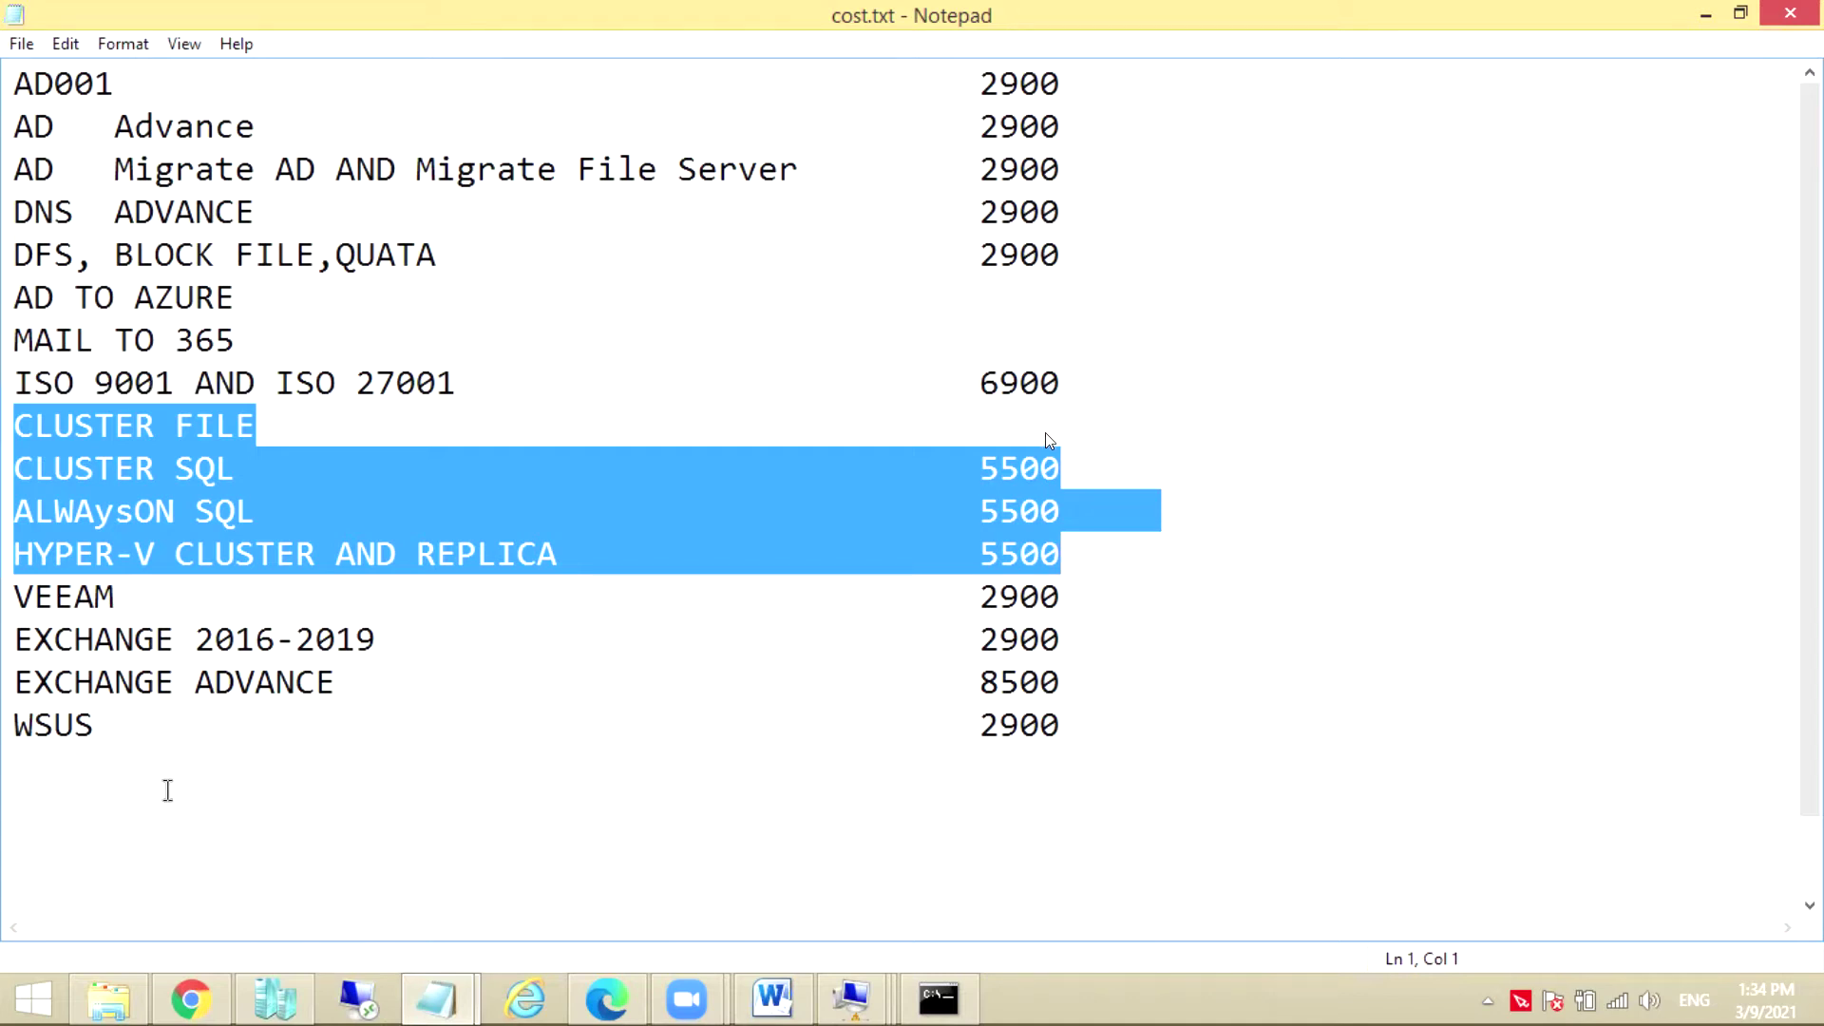
pyautogui.click(18, 128)
pyautogui.moveTo(17, 129); pyautogui.dragTo(970, 155)
pyautogui.hotkey('shift', 'Right')
pyautogui.hotkey('shift', 'Right')
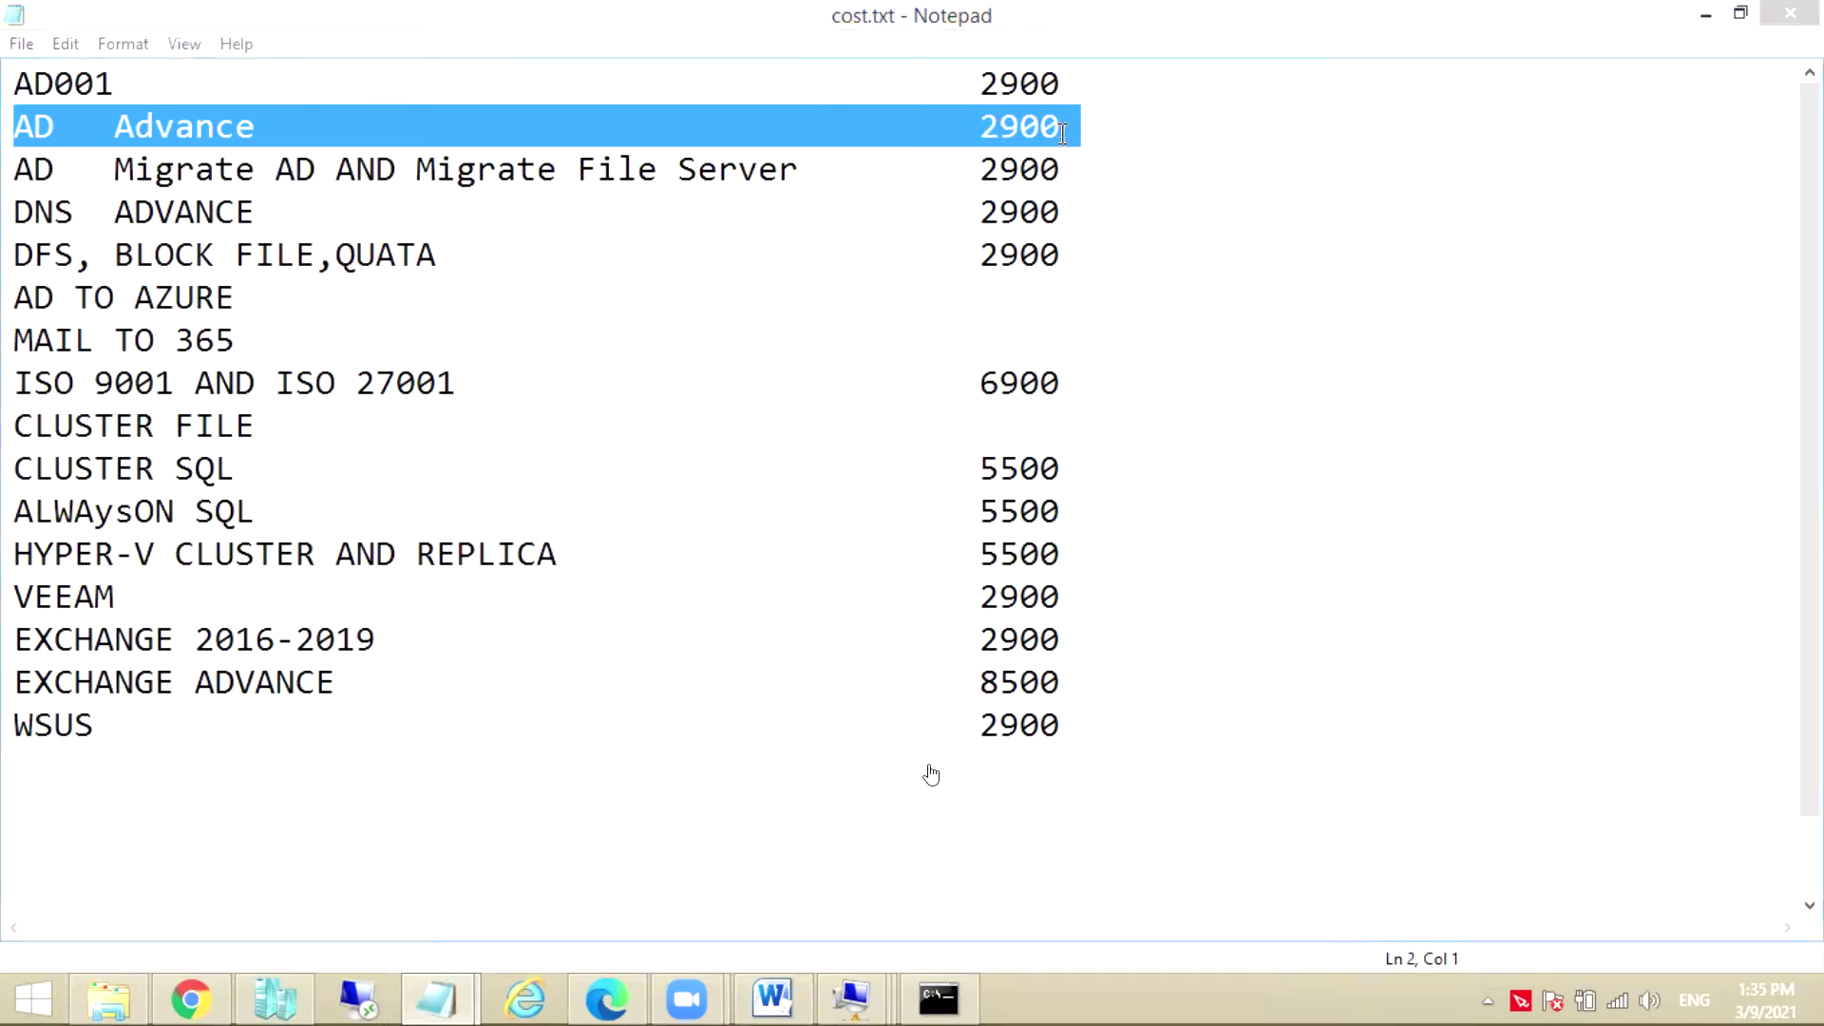
pyautogui.moveTo(17, 138); pyautogui.dragTo(1085, 182)
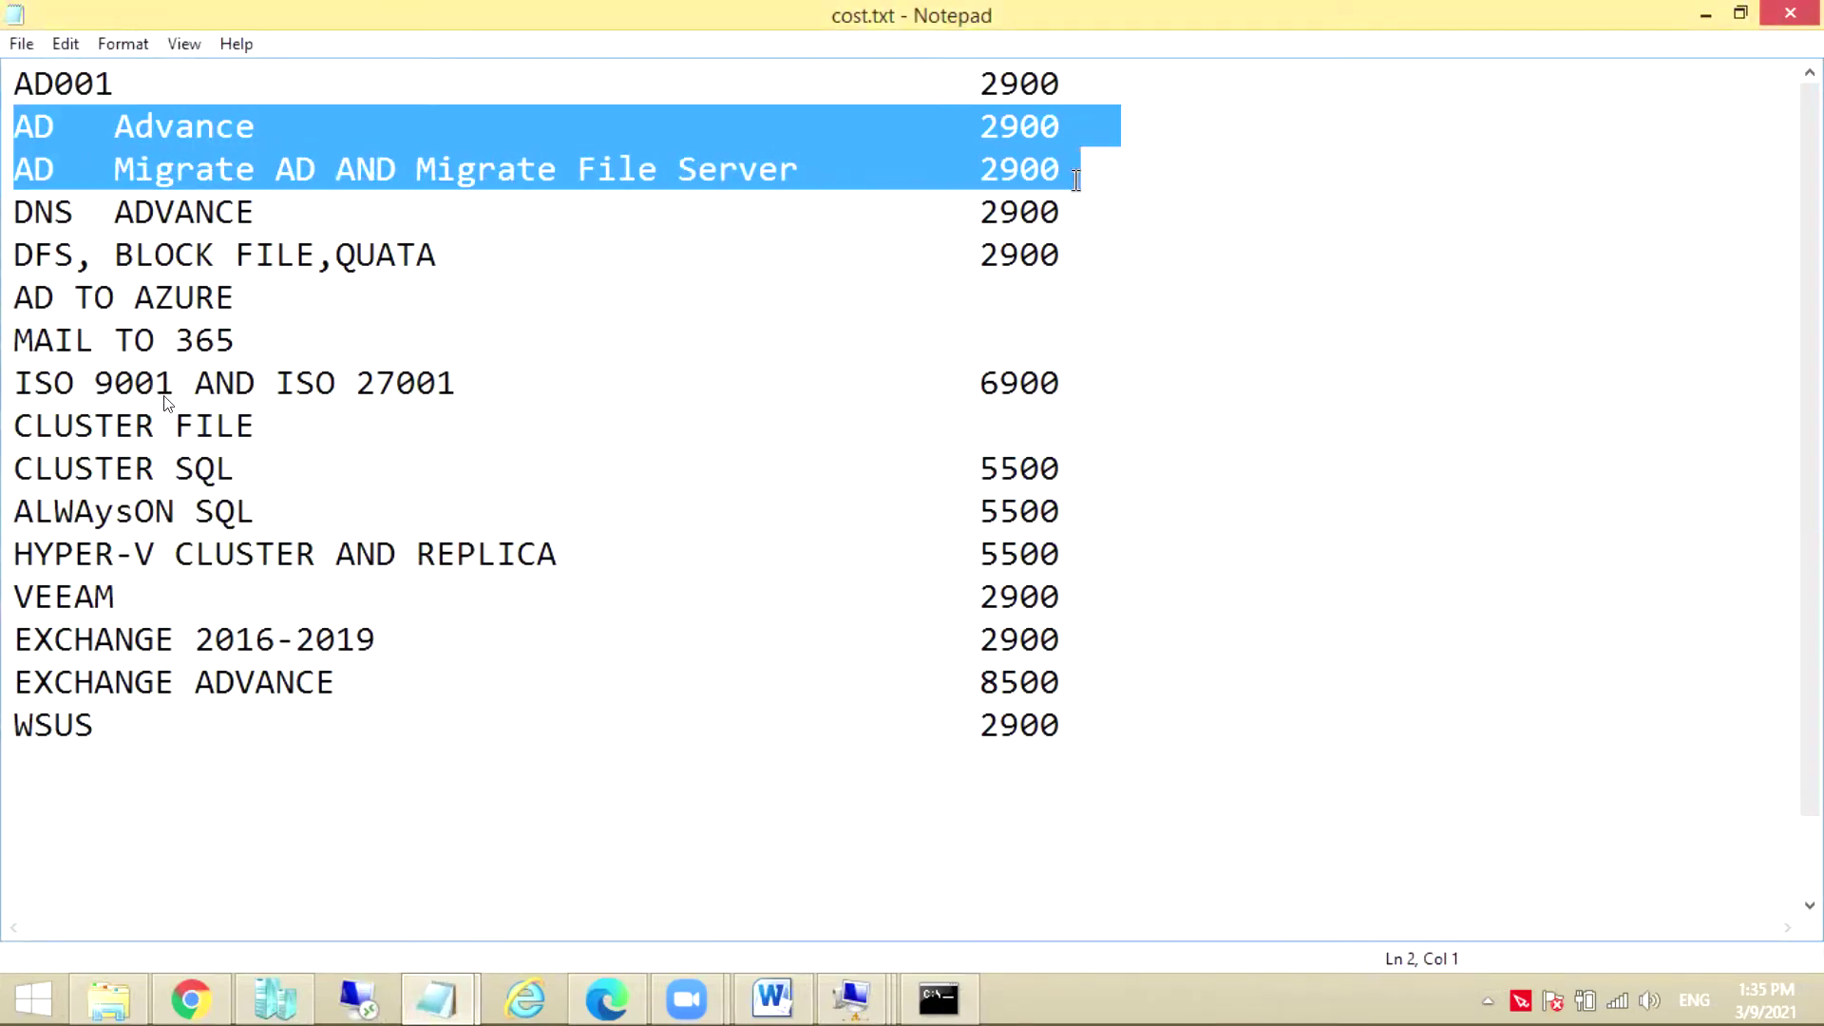
pyautogui.moveTo(1065, 211); pyautogui.dragTo(13, 137)
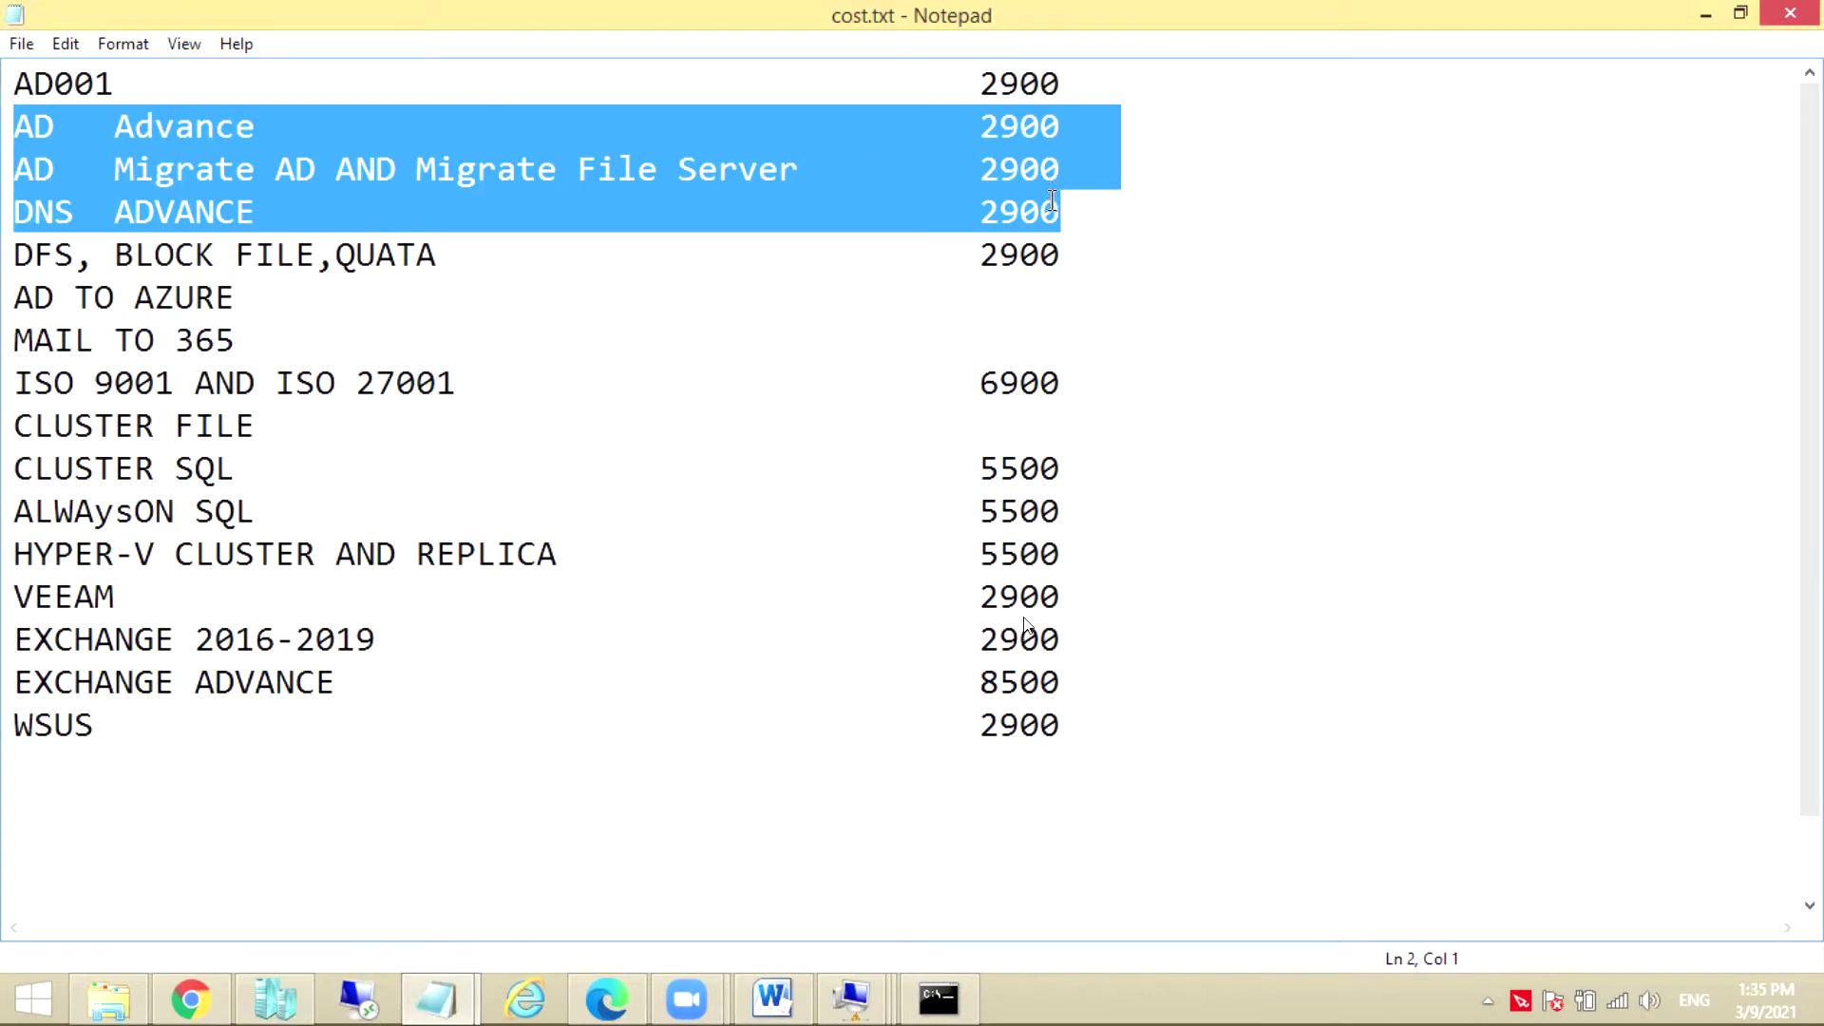
pyautogui.moveTo(1056, 207); pyautogui.dragTo(21, 207)
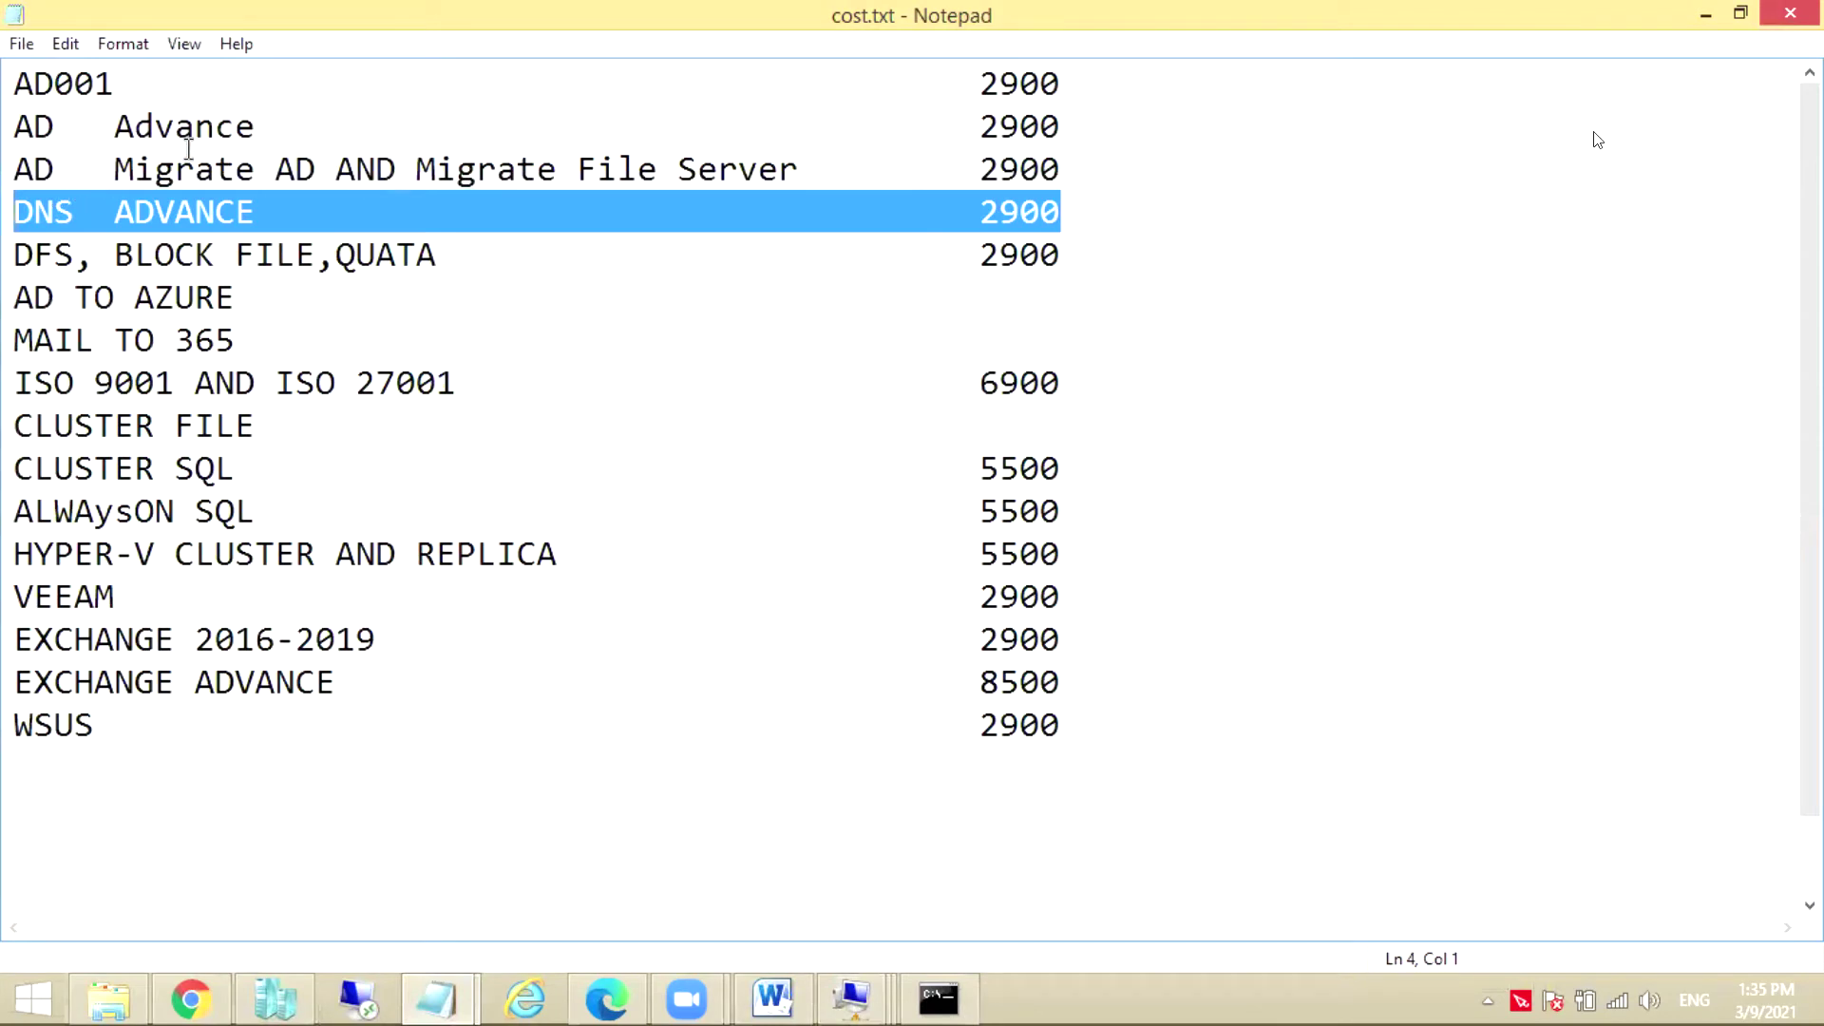
pyautogui.moveTo(23, 123); pyautogui.dragTo(1108, 214)
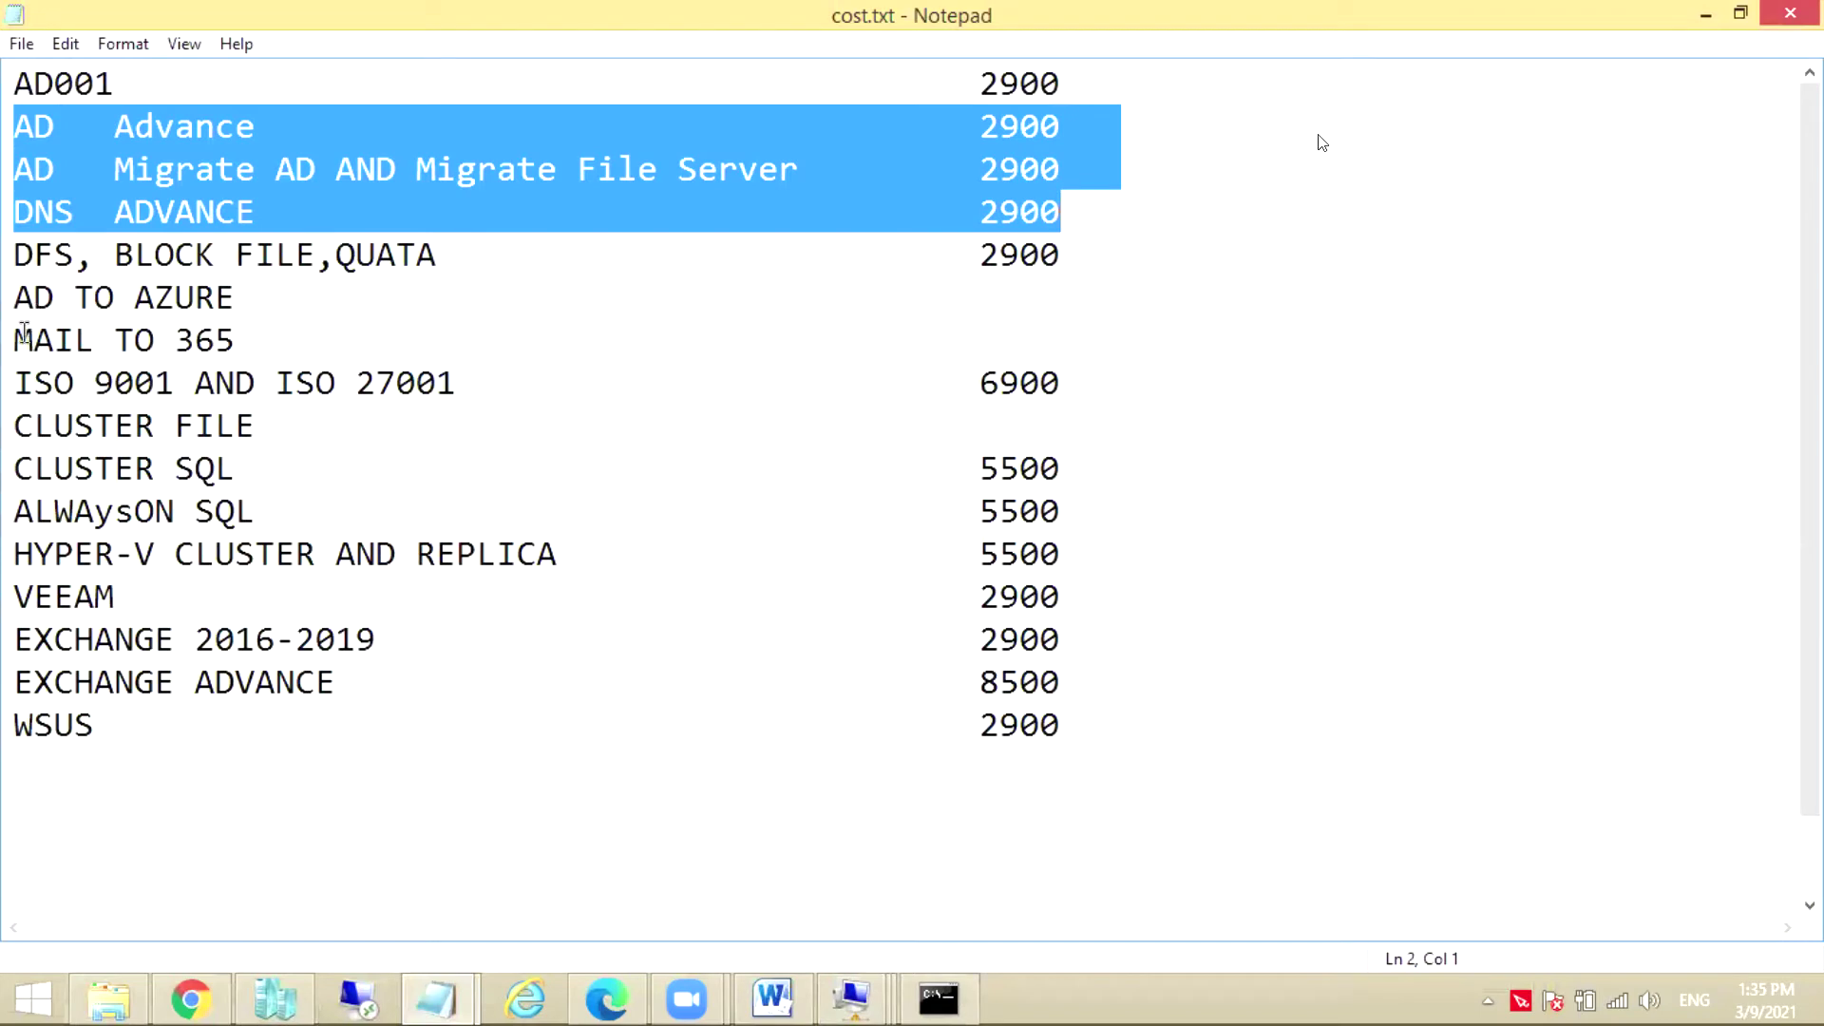
# Highlight the four CLUSTER course lines in the cost.txt price list
pyautogui.click(16, 385)
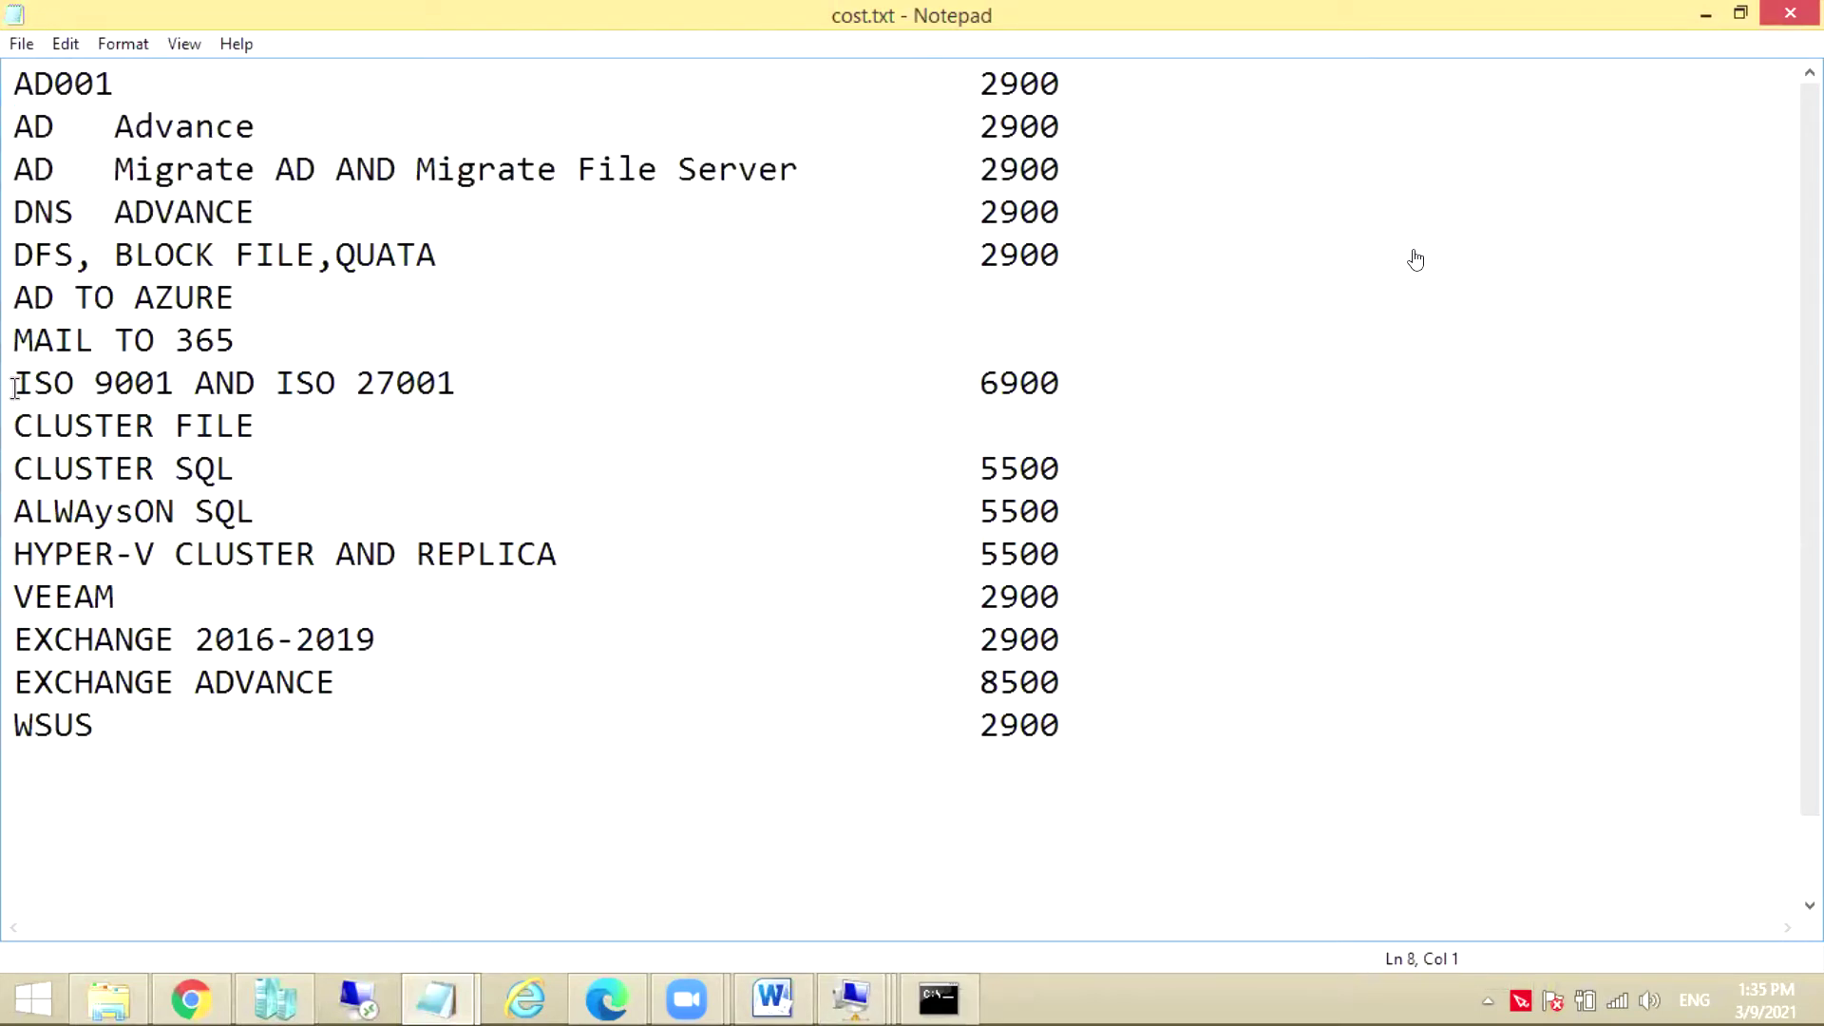
pyautogui.moveTo(34, 427); pyautogui.dragTo(235, 439)
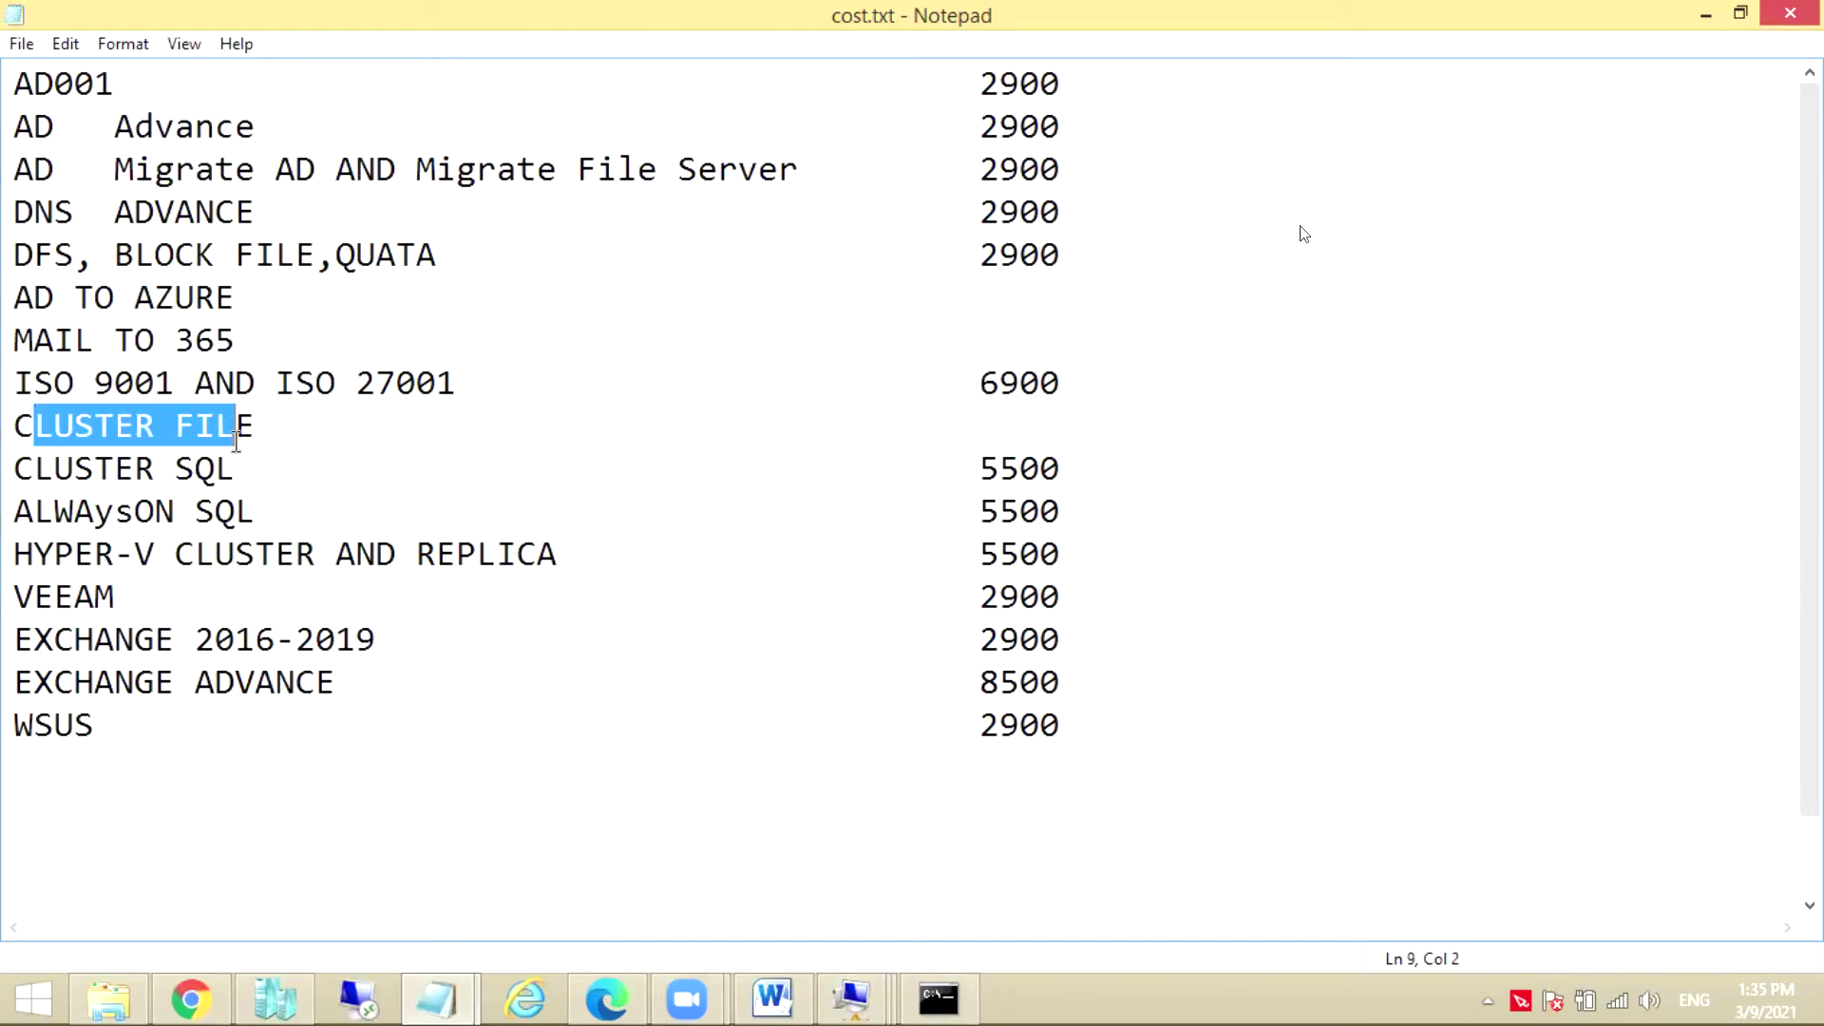
pyautogui.moveTo(17, 427); pyautogui.dragTo(1081, 568)
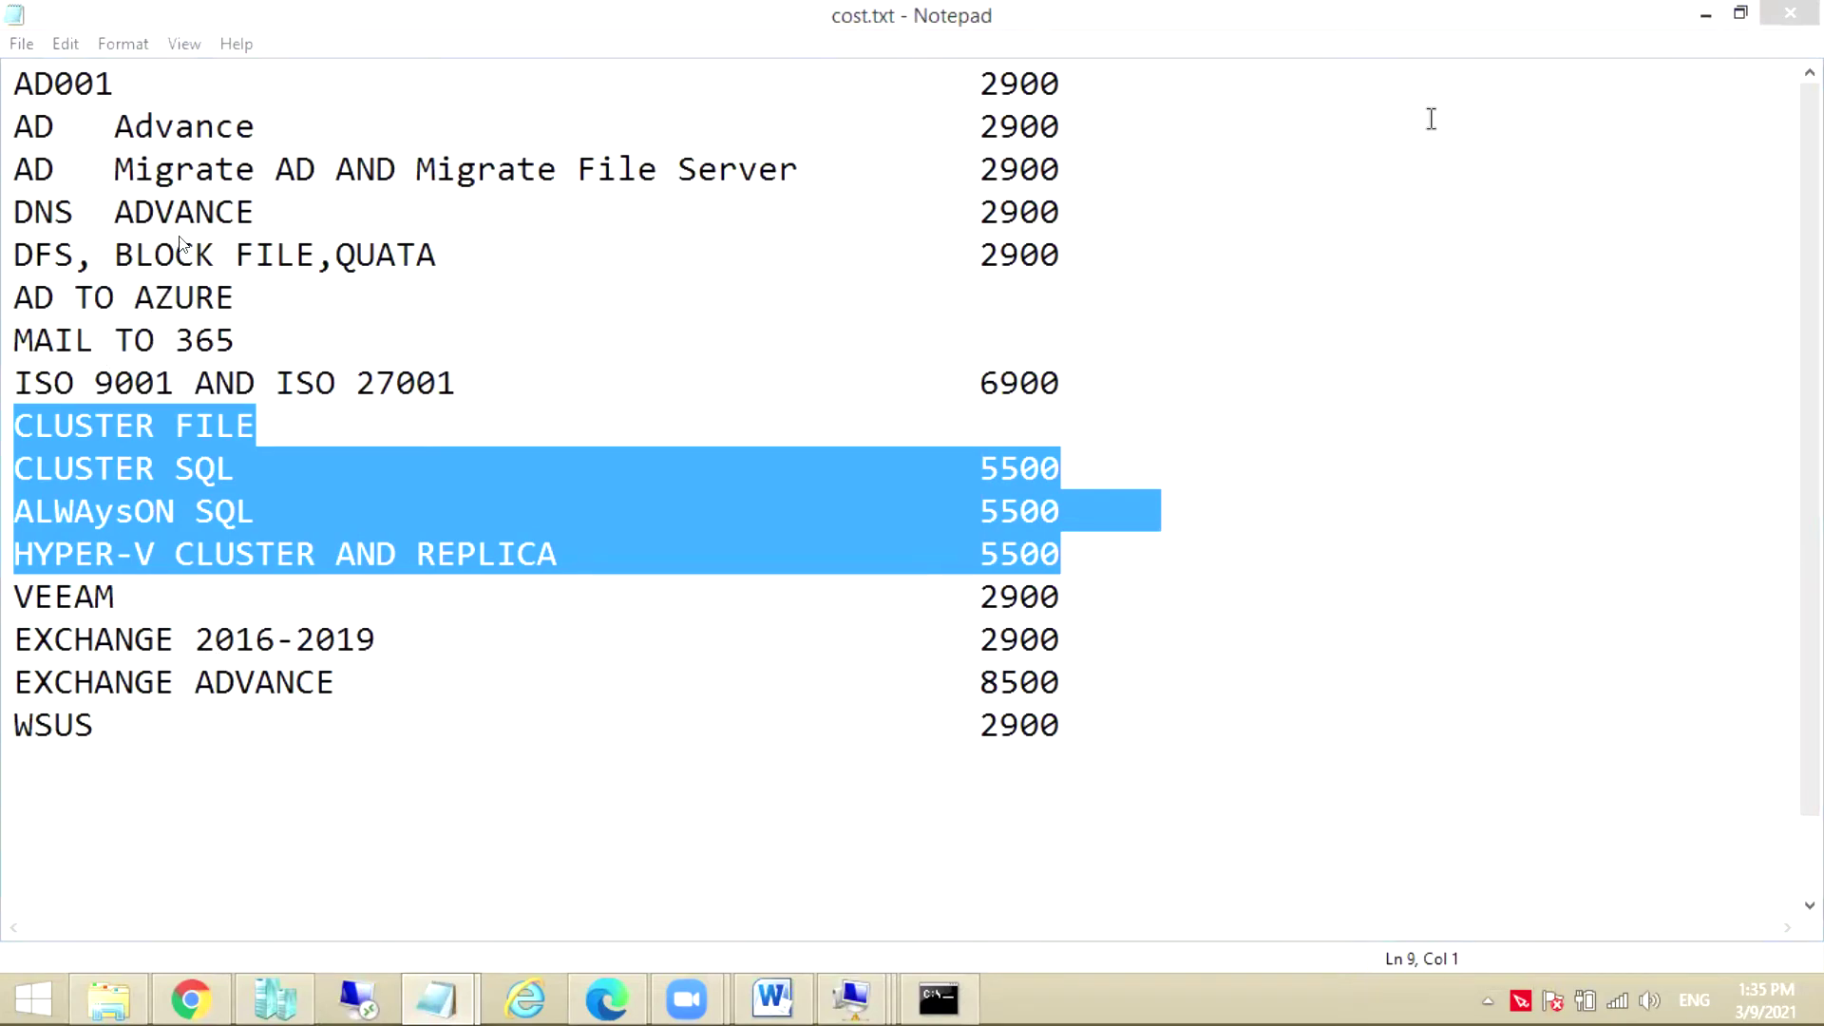
pyautogui.click(1707, 16)
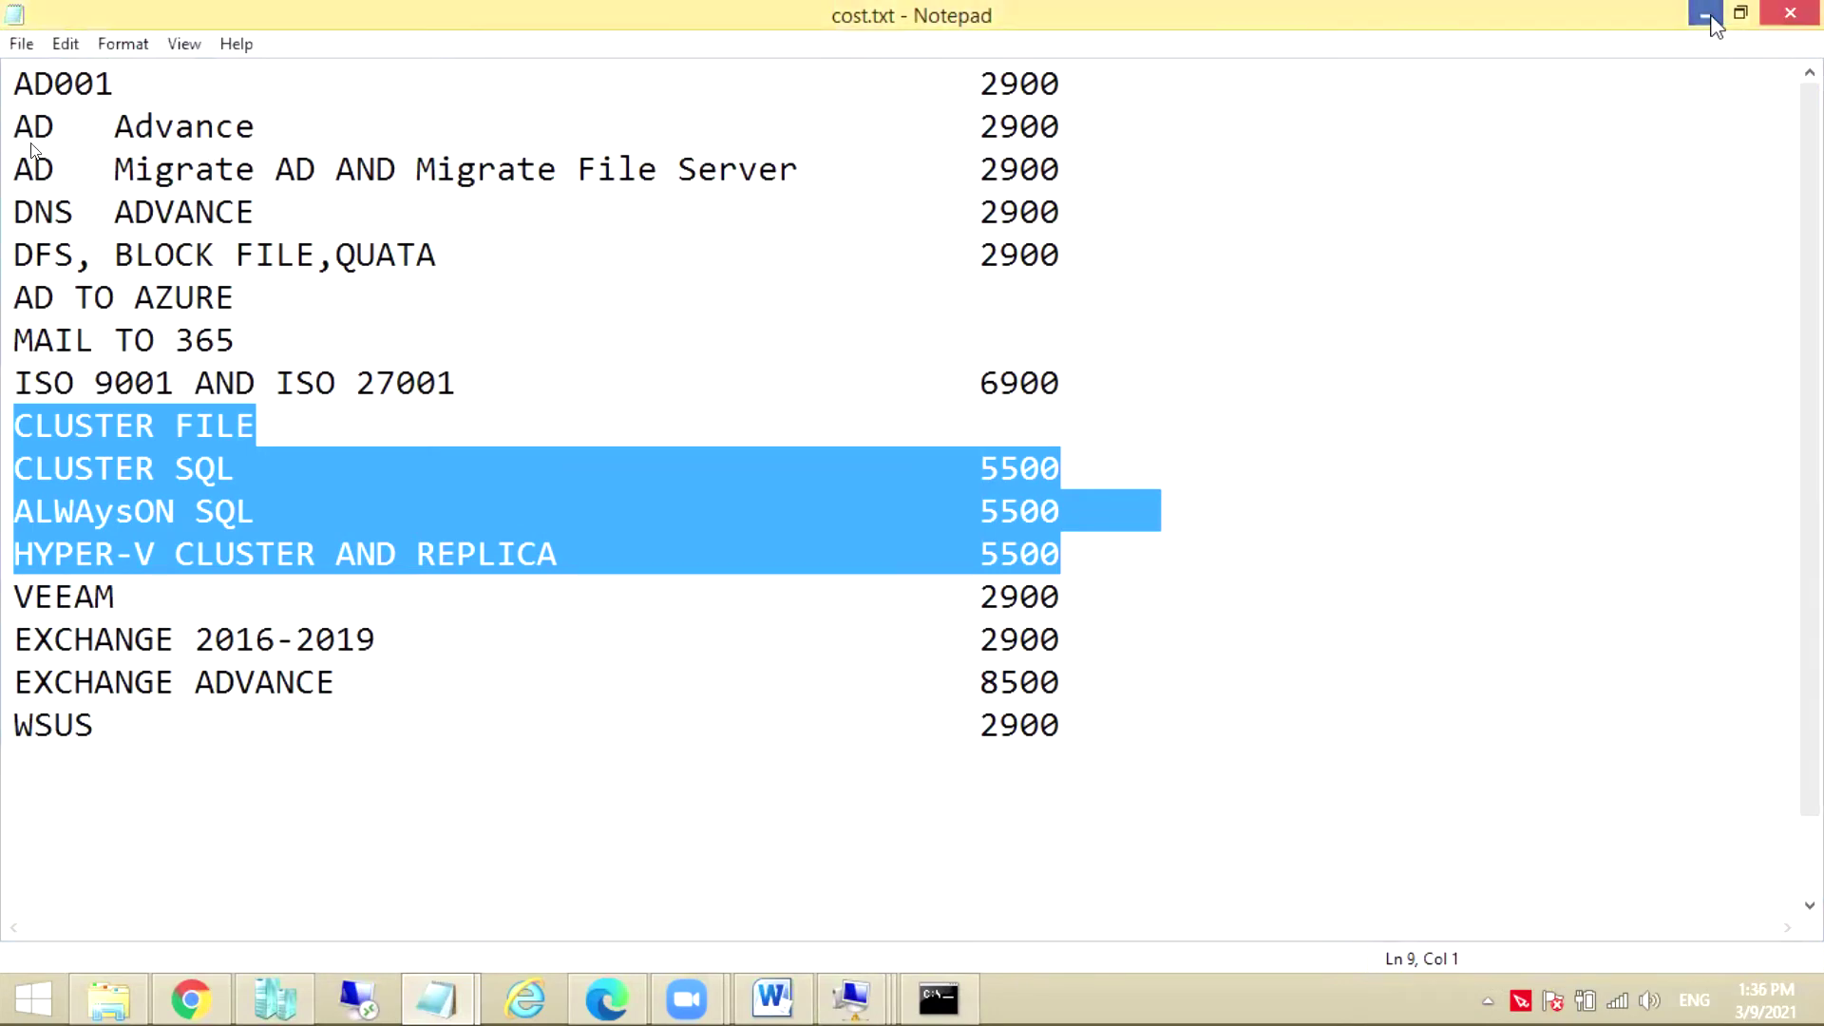
# Connect to BBB.LOCAL from Hyper-V Manager and enter and confirm the Administrator password
pyautogui.click(1707, 16)
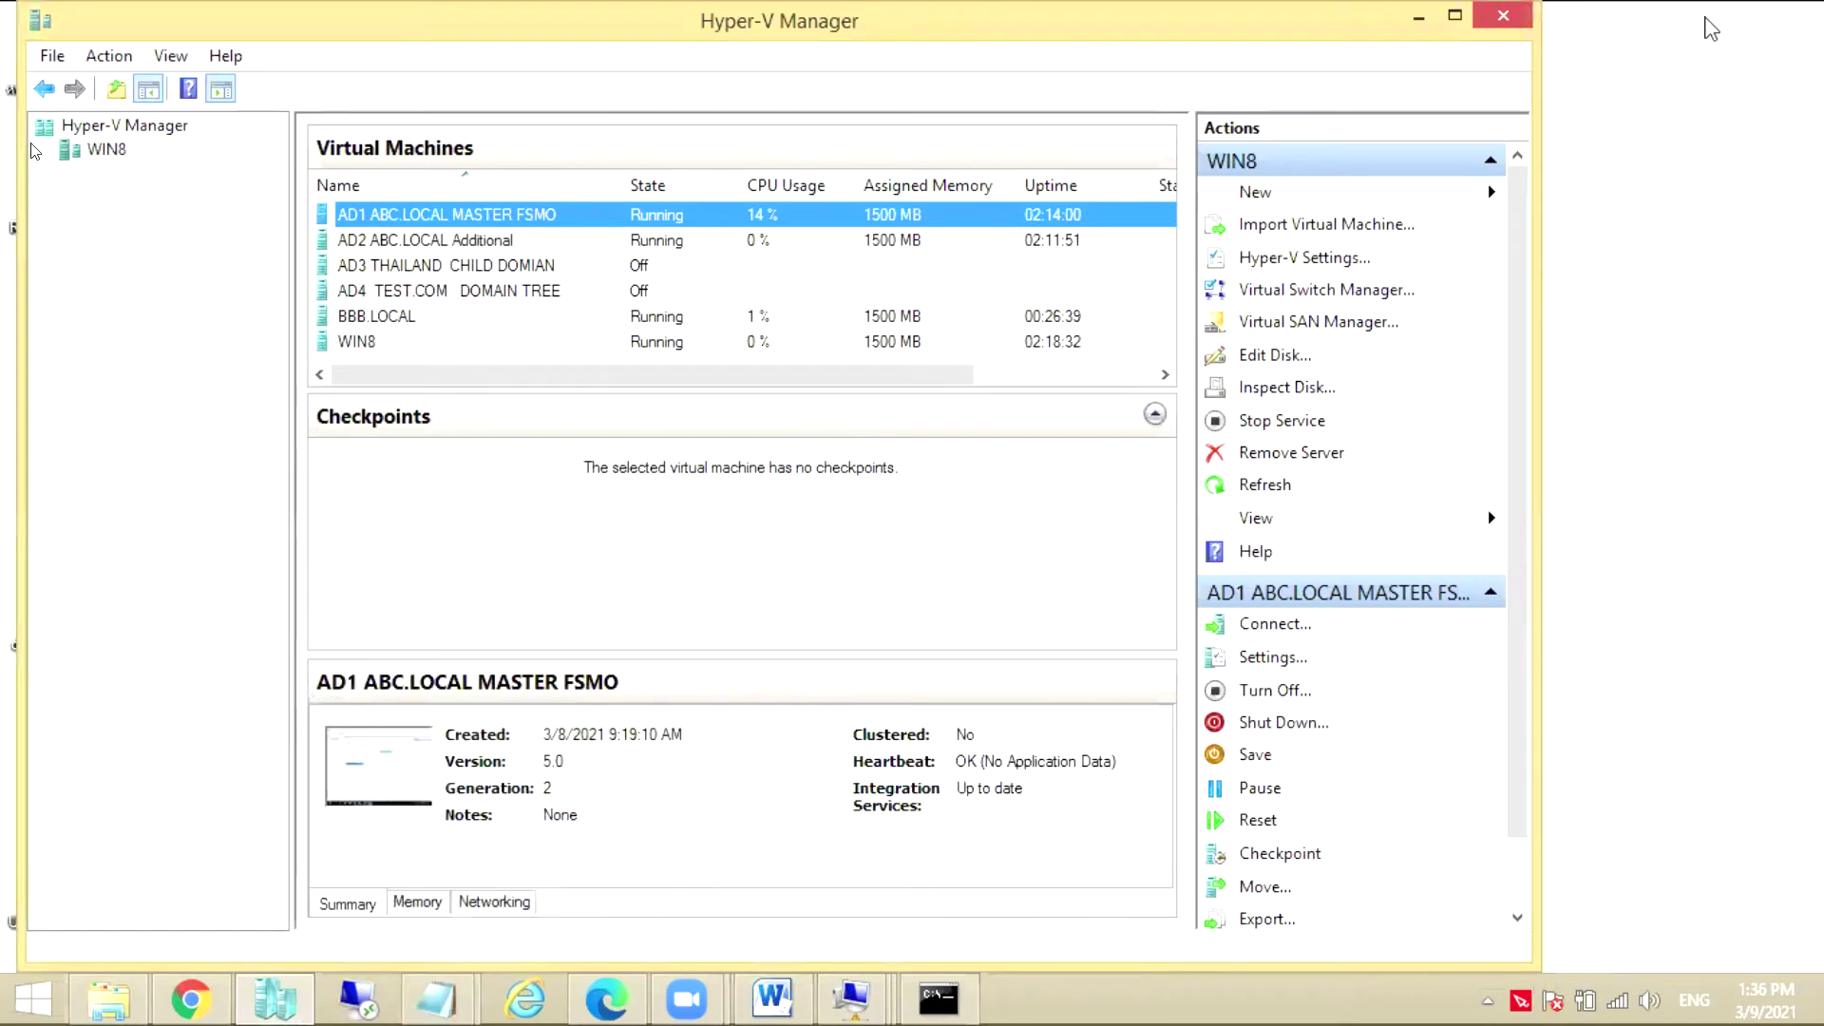
pyautogui.rightClick(393, 322)
pyautogui.click(473, 337)
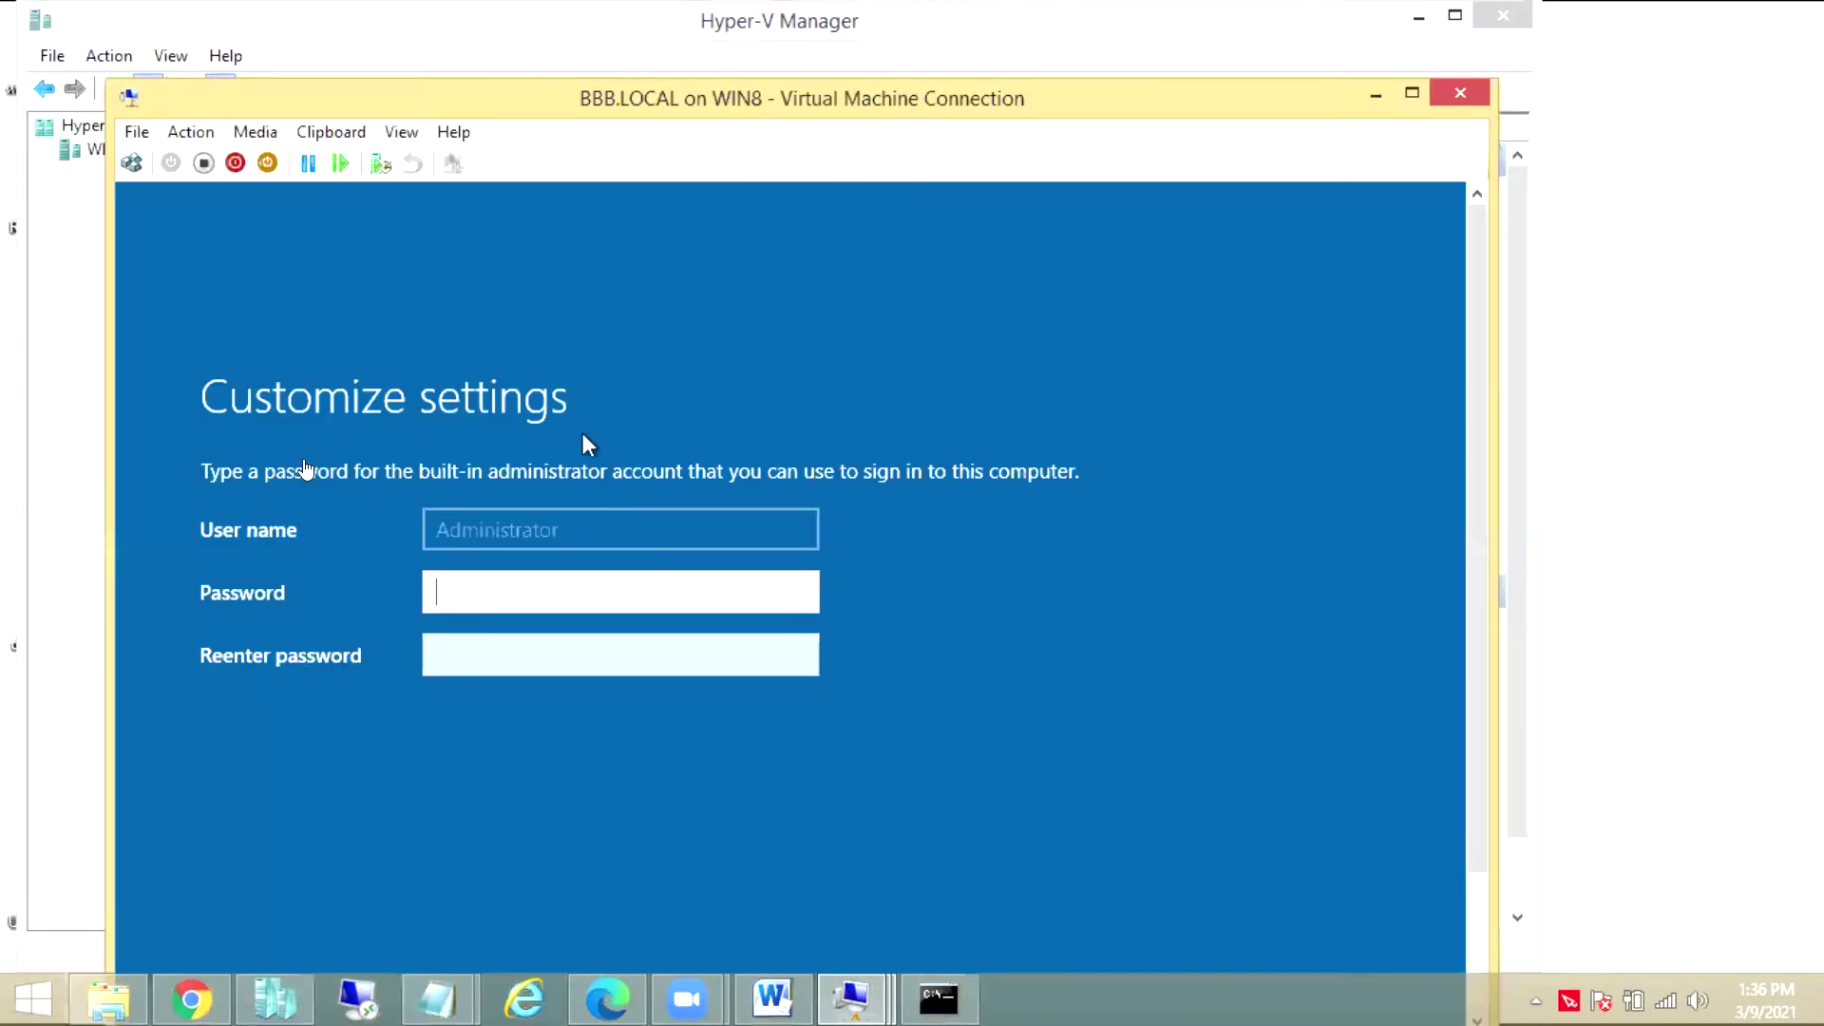
pyautogui.write('********')
pyautogui.press('Tab')
pyautogui.write('*')
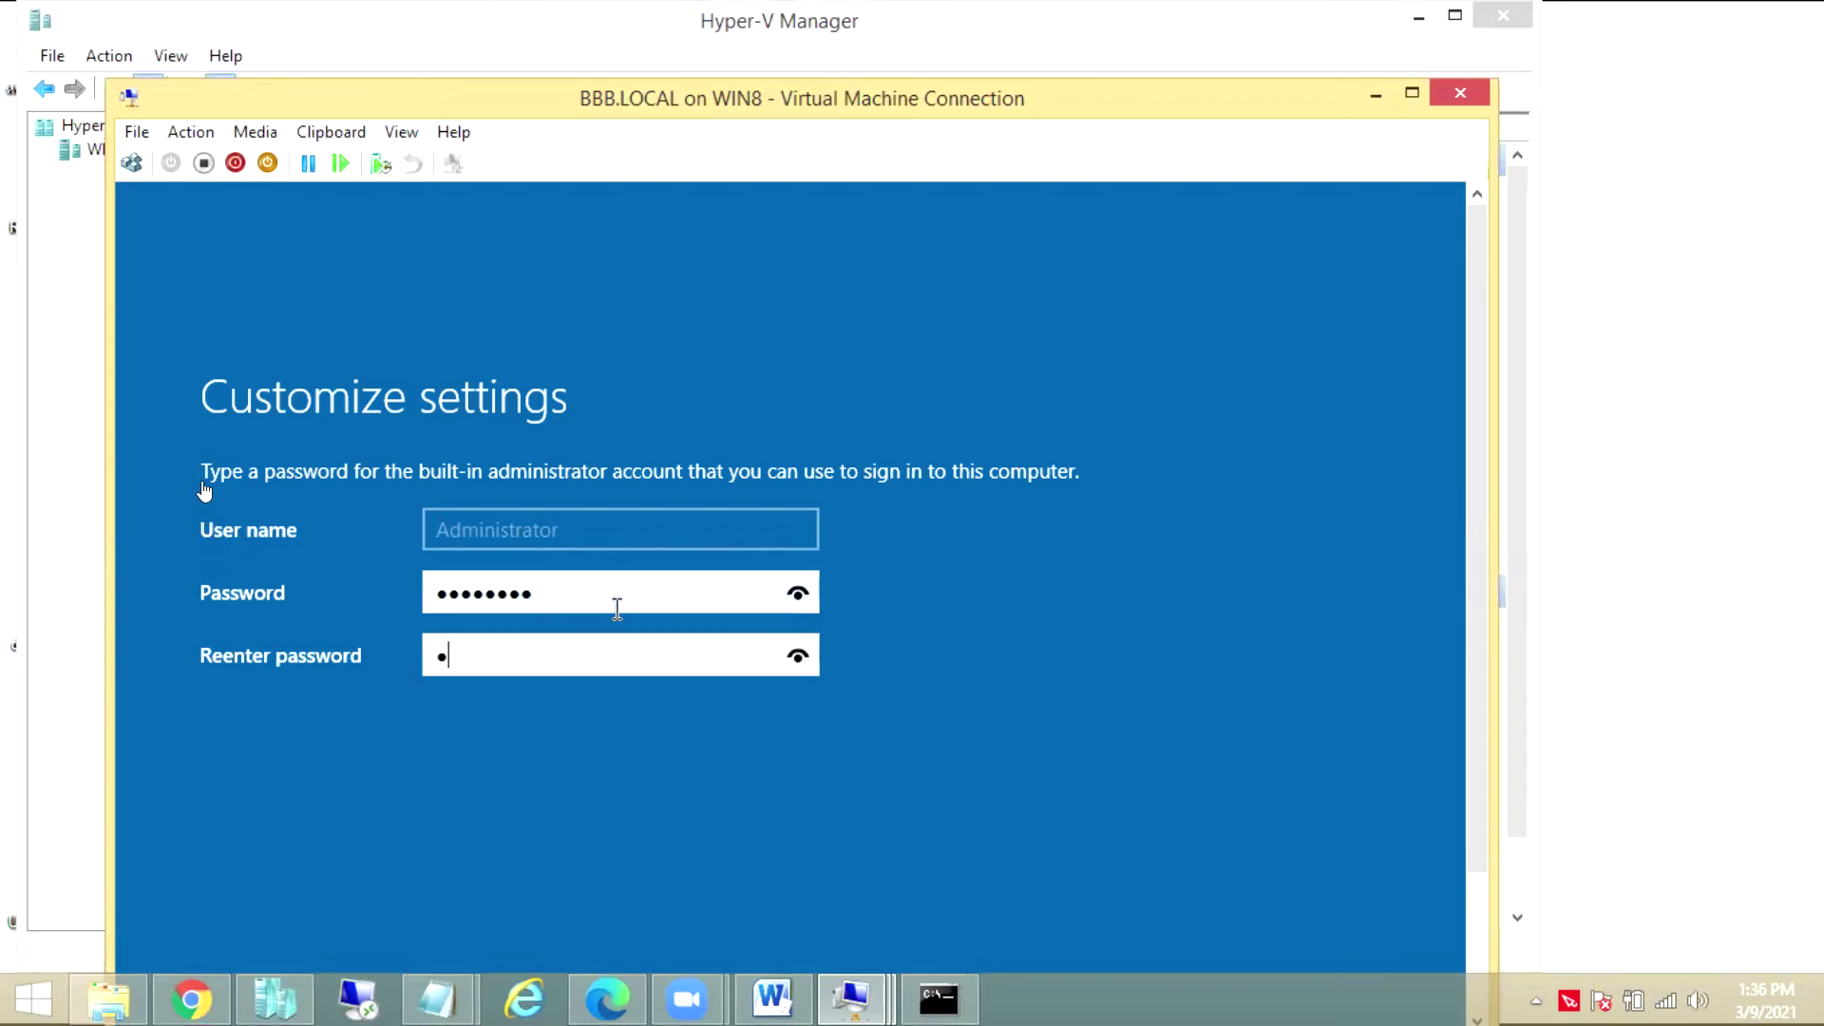
pyautogui.write('*******')
pyautogui.press('Return')
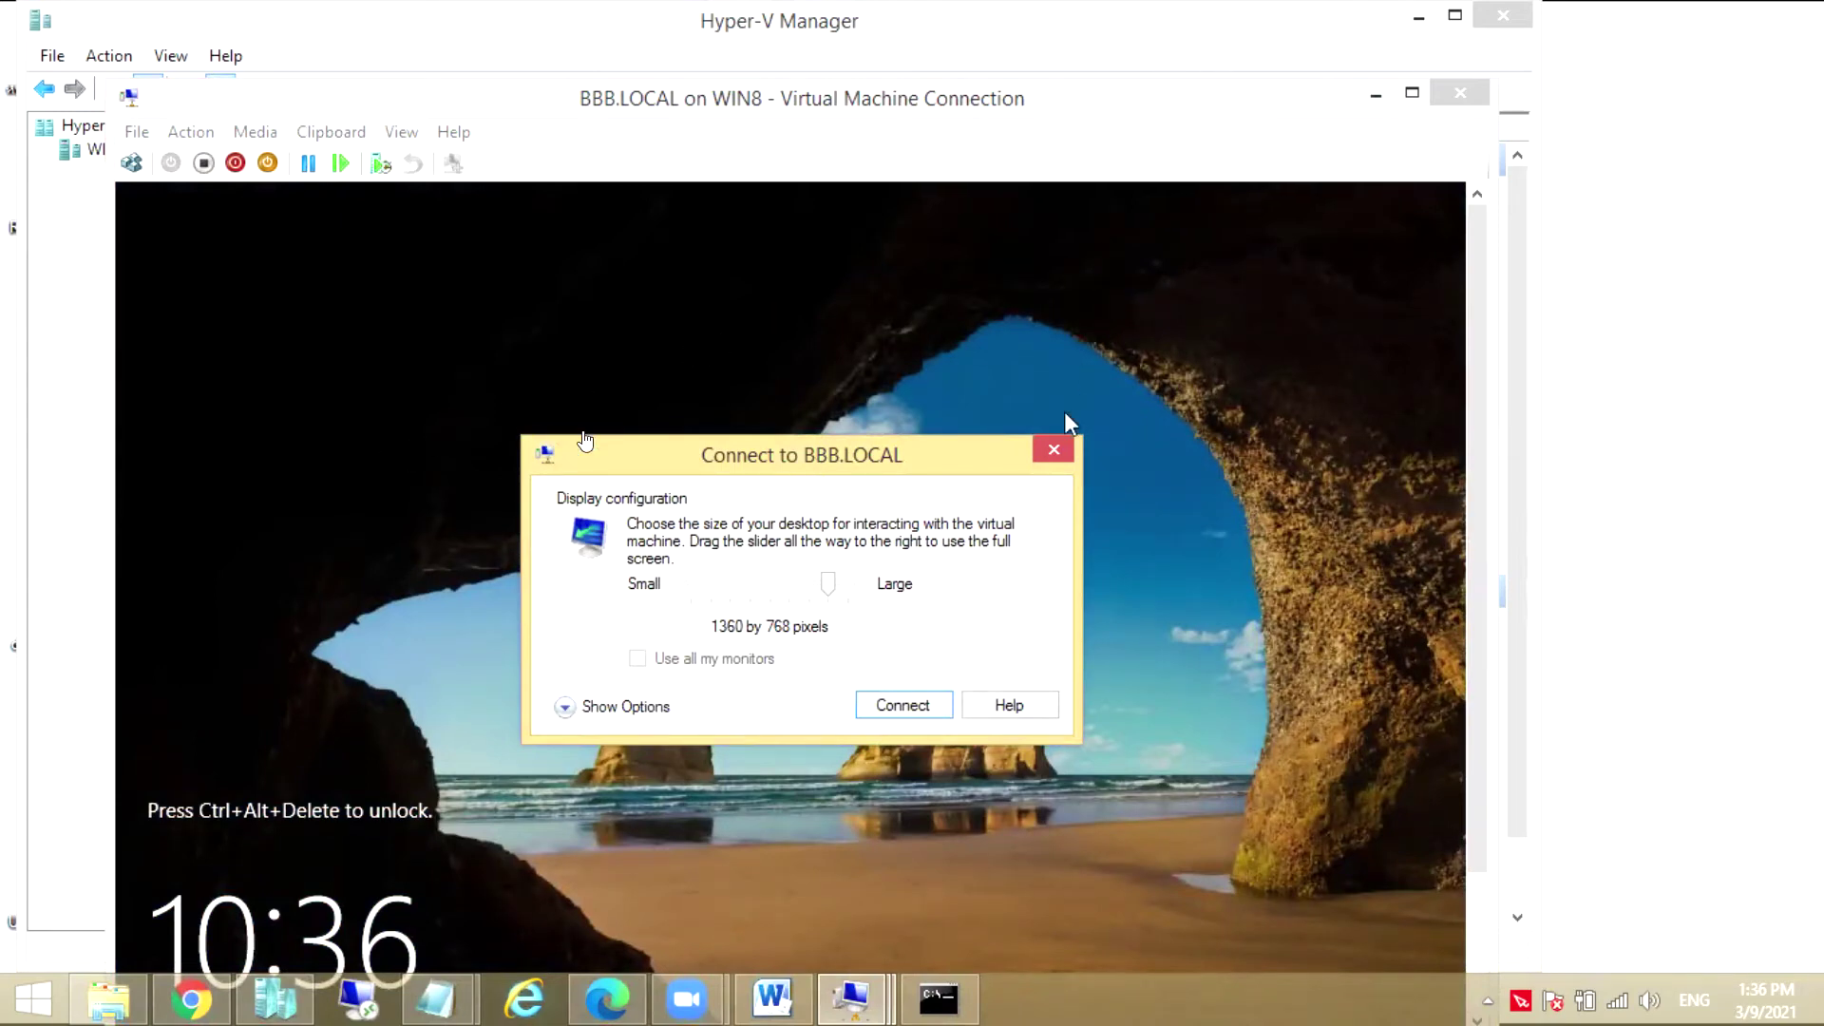
# Dismiss the display-size prompt and sign in to the BBB.LOCAL VM as Administrator with its password
pyautogui.click(1053, 449)
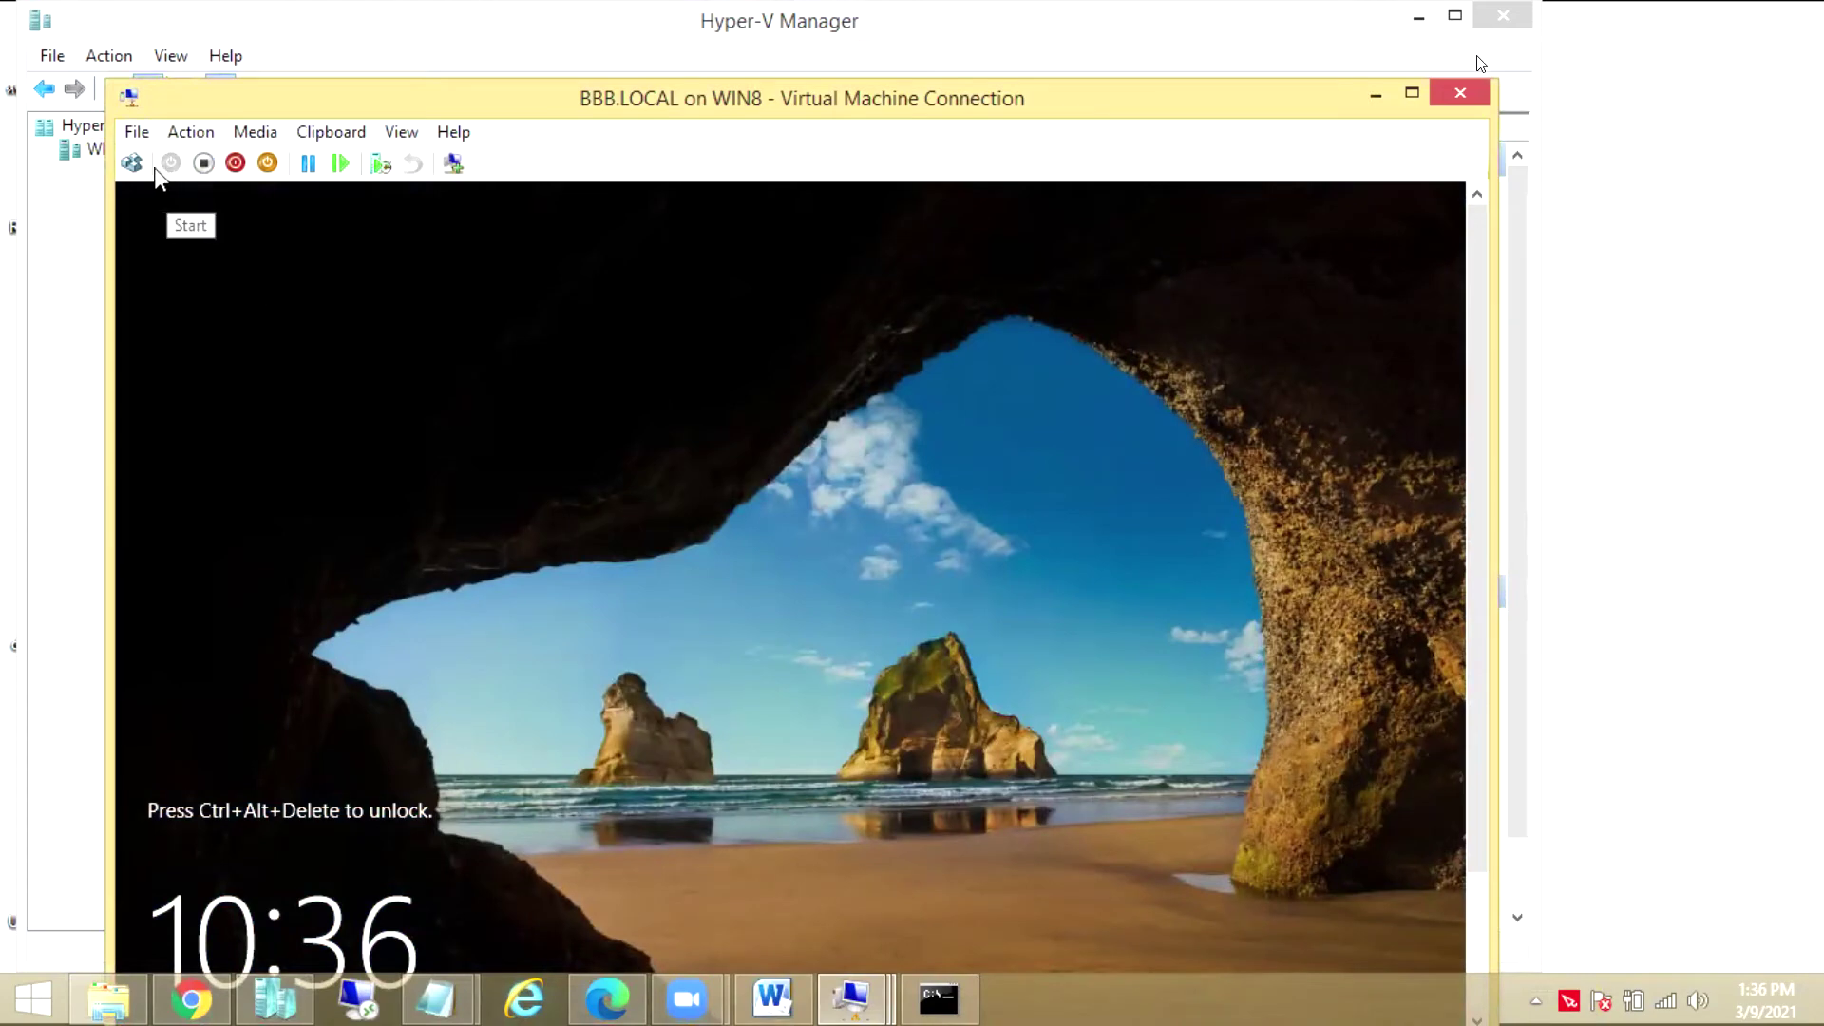
pyautogui.moveTo(186, 92)
pyautogui.mouseDown()
pyautogui.moveTo(183, 31)
pyautogui.moveTo(177, 88)
pyautogui.mouseUp()
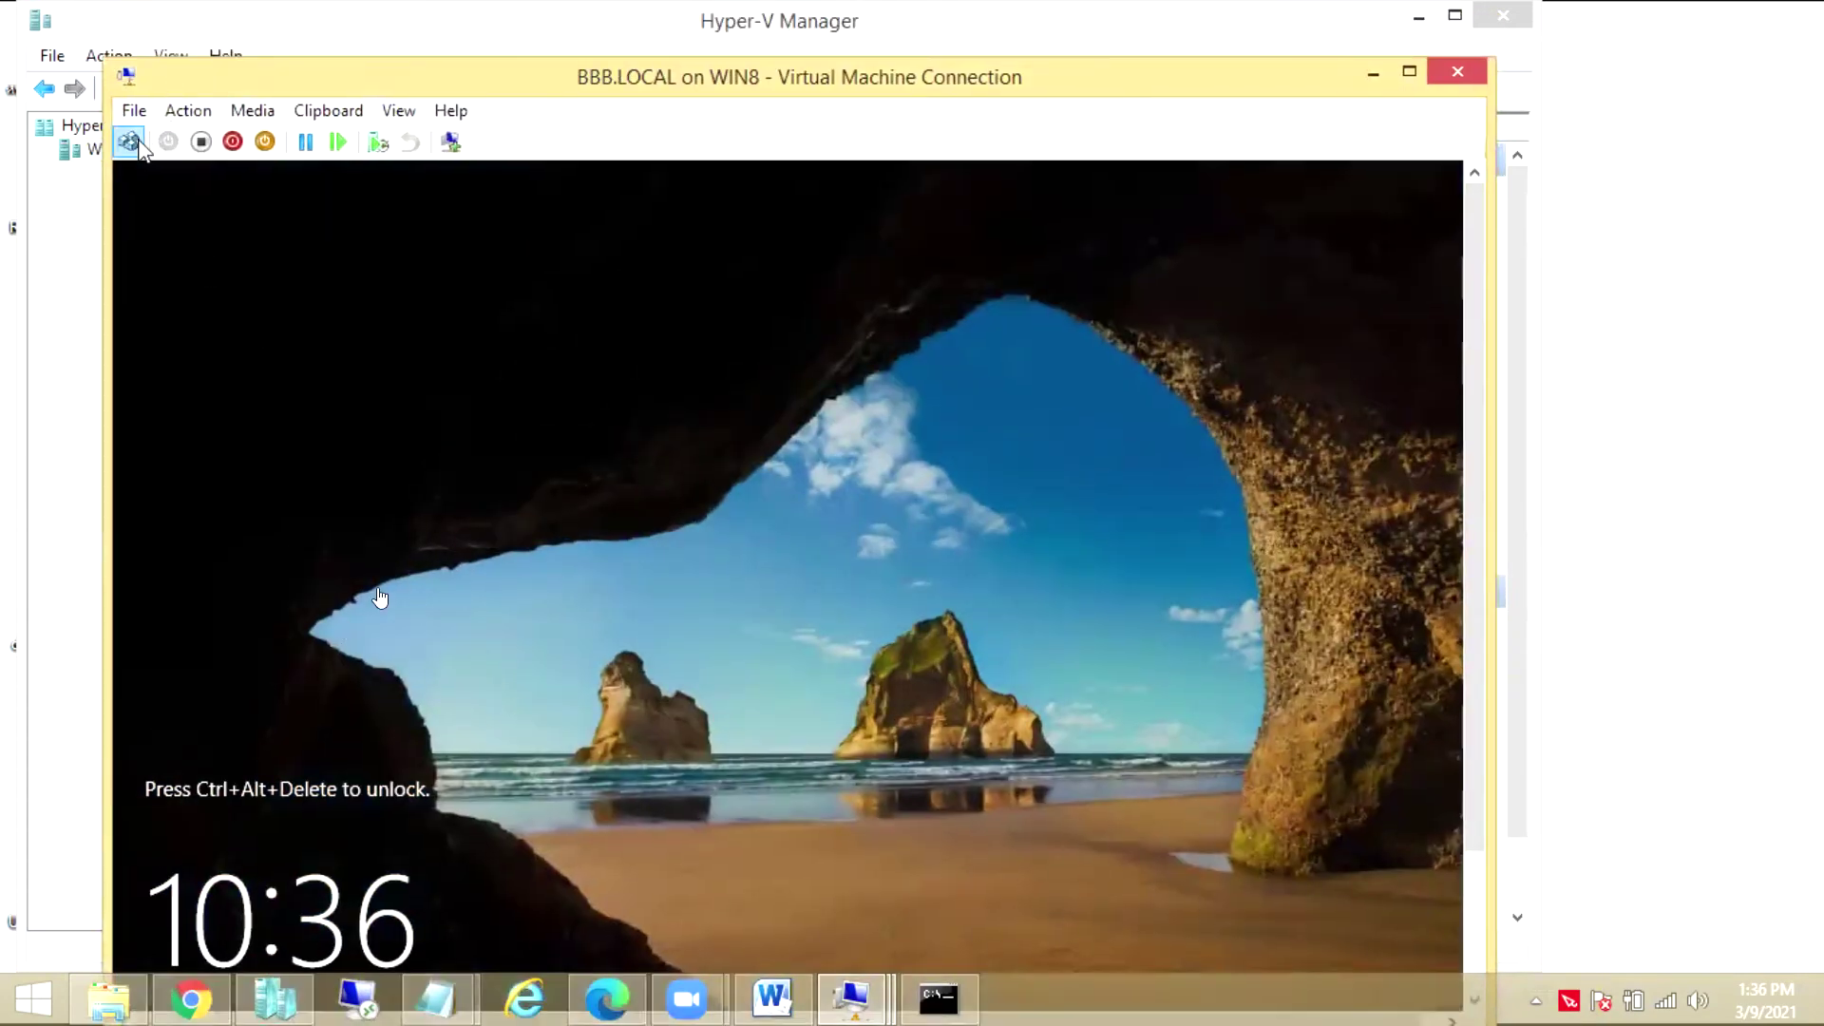
pyautogui.click(129, 141)
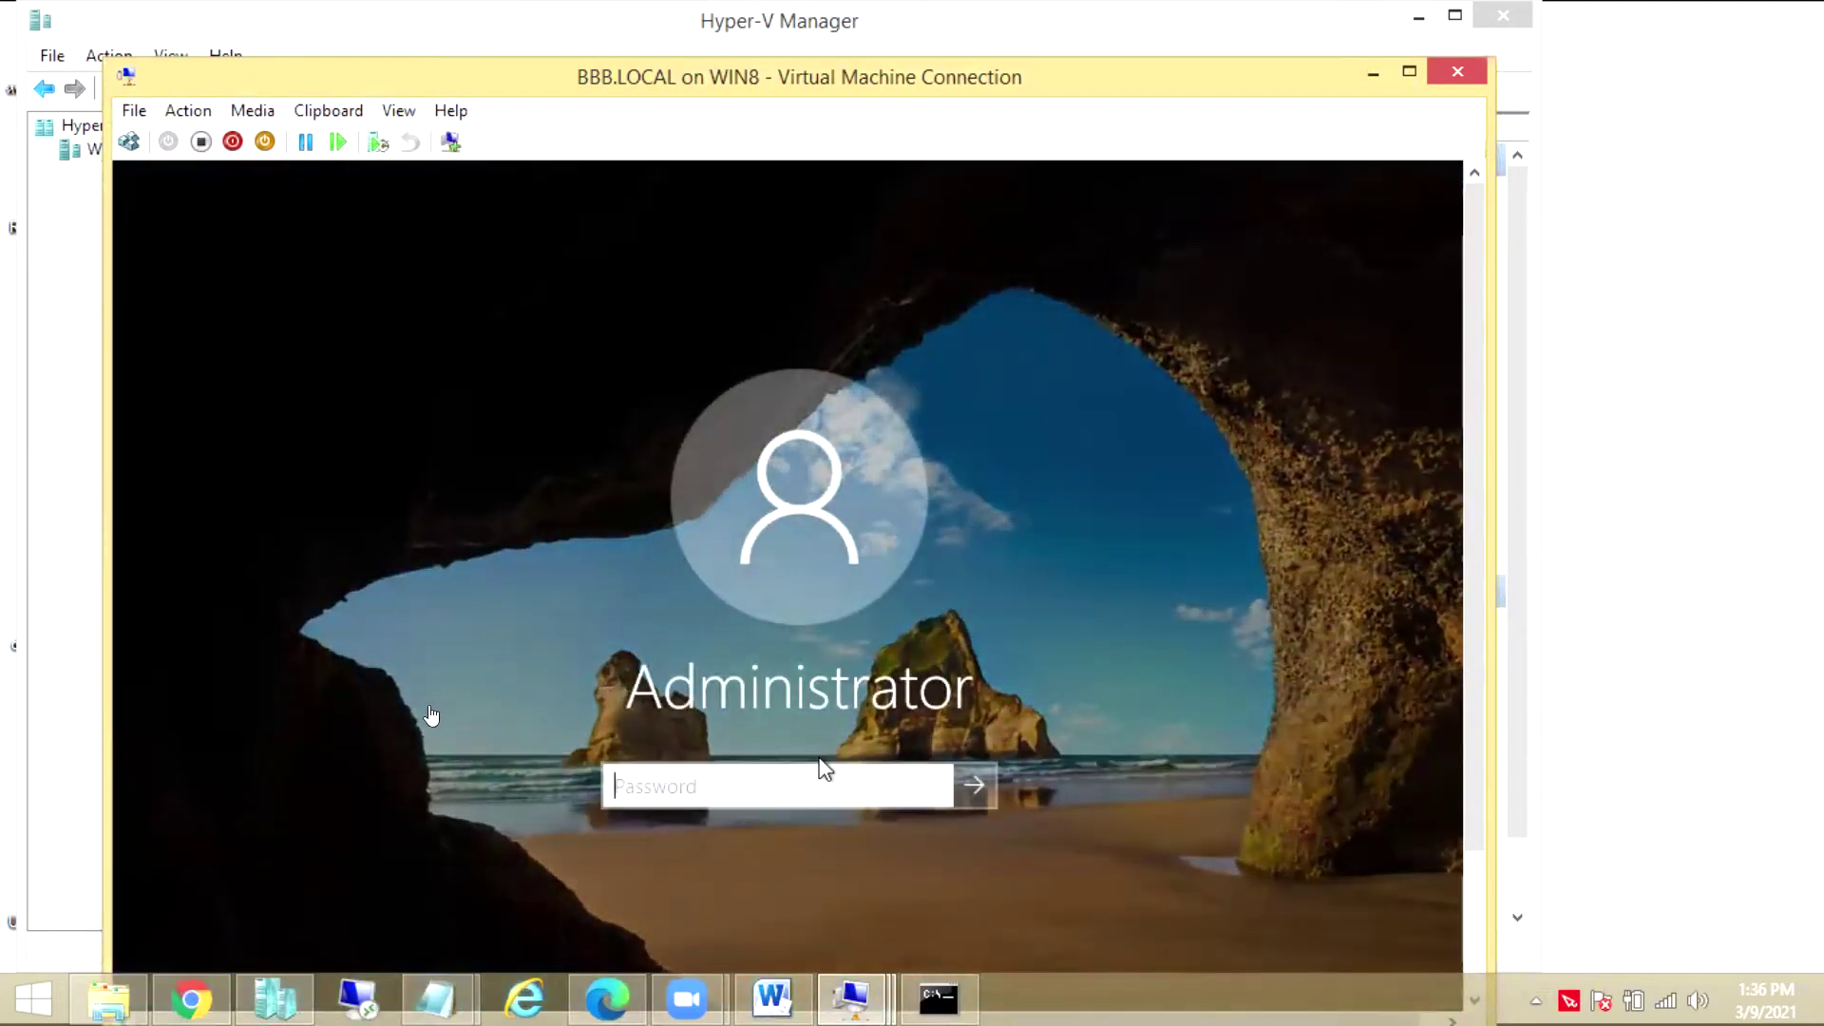
pyautogui.write('•••••••')
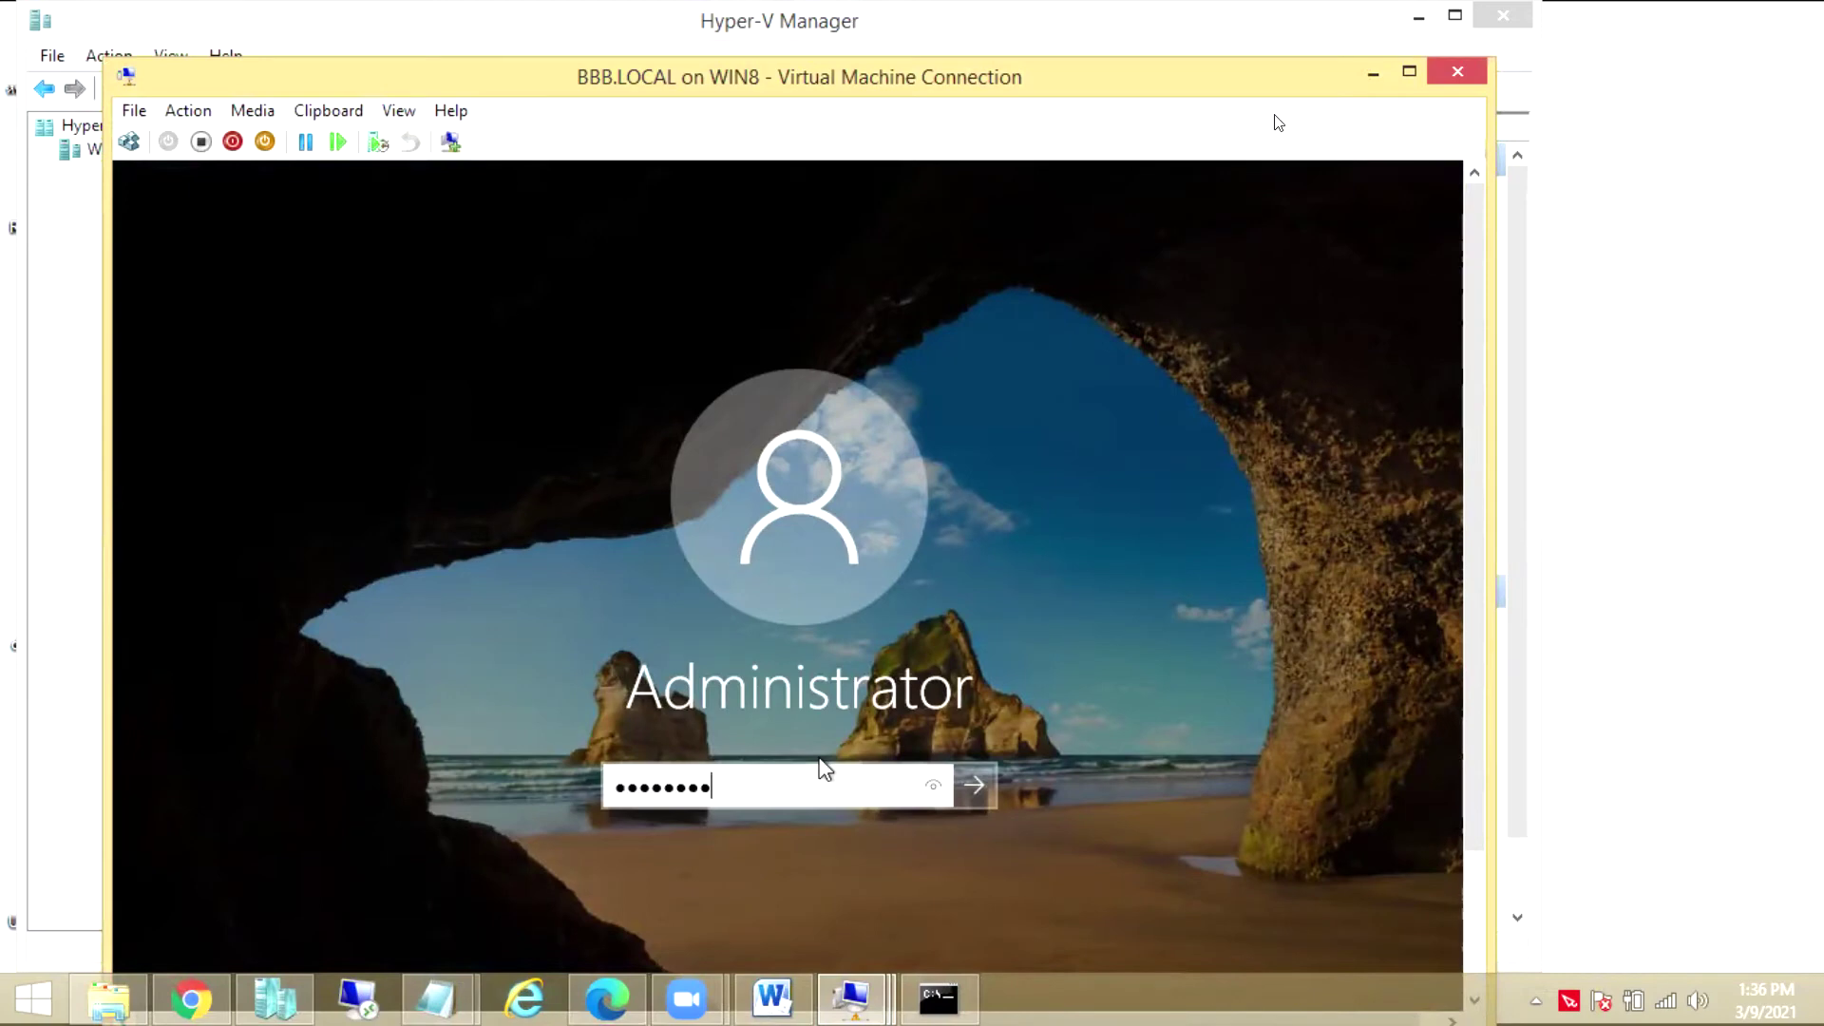
pyautogui.write('•')
pyautogui.press('Return')
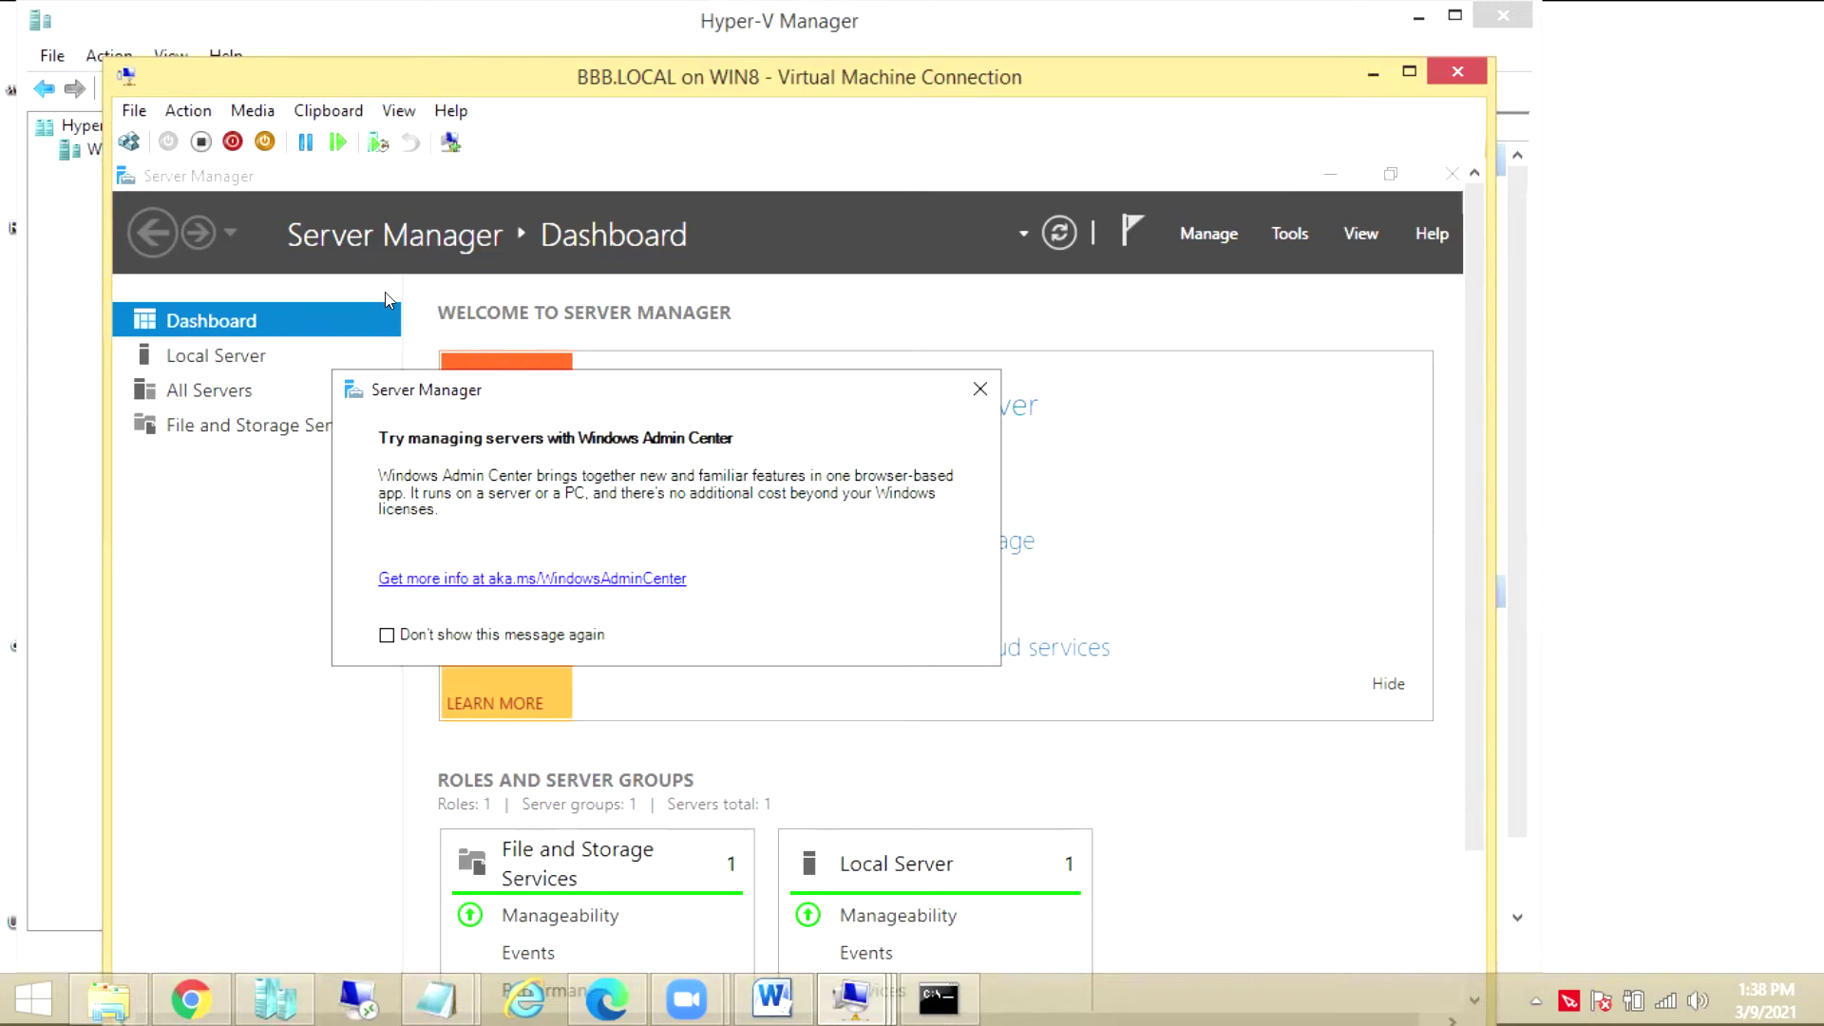
# Close the Admin Center notice and view Local Server properties for WIN-GG5VVQ0L9O2 in WORKGROUP
pyautogui.click(980, 388)
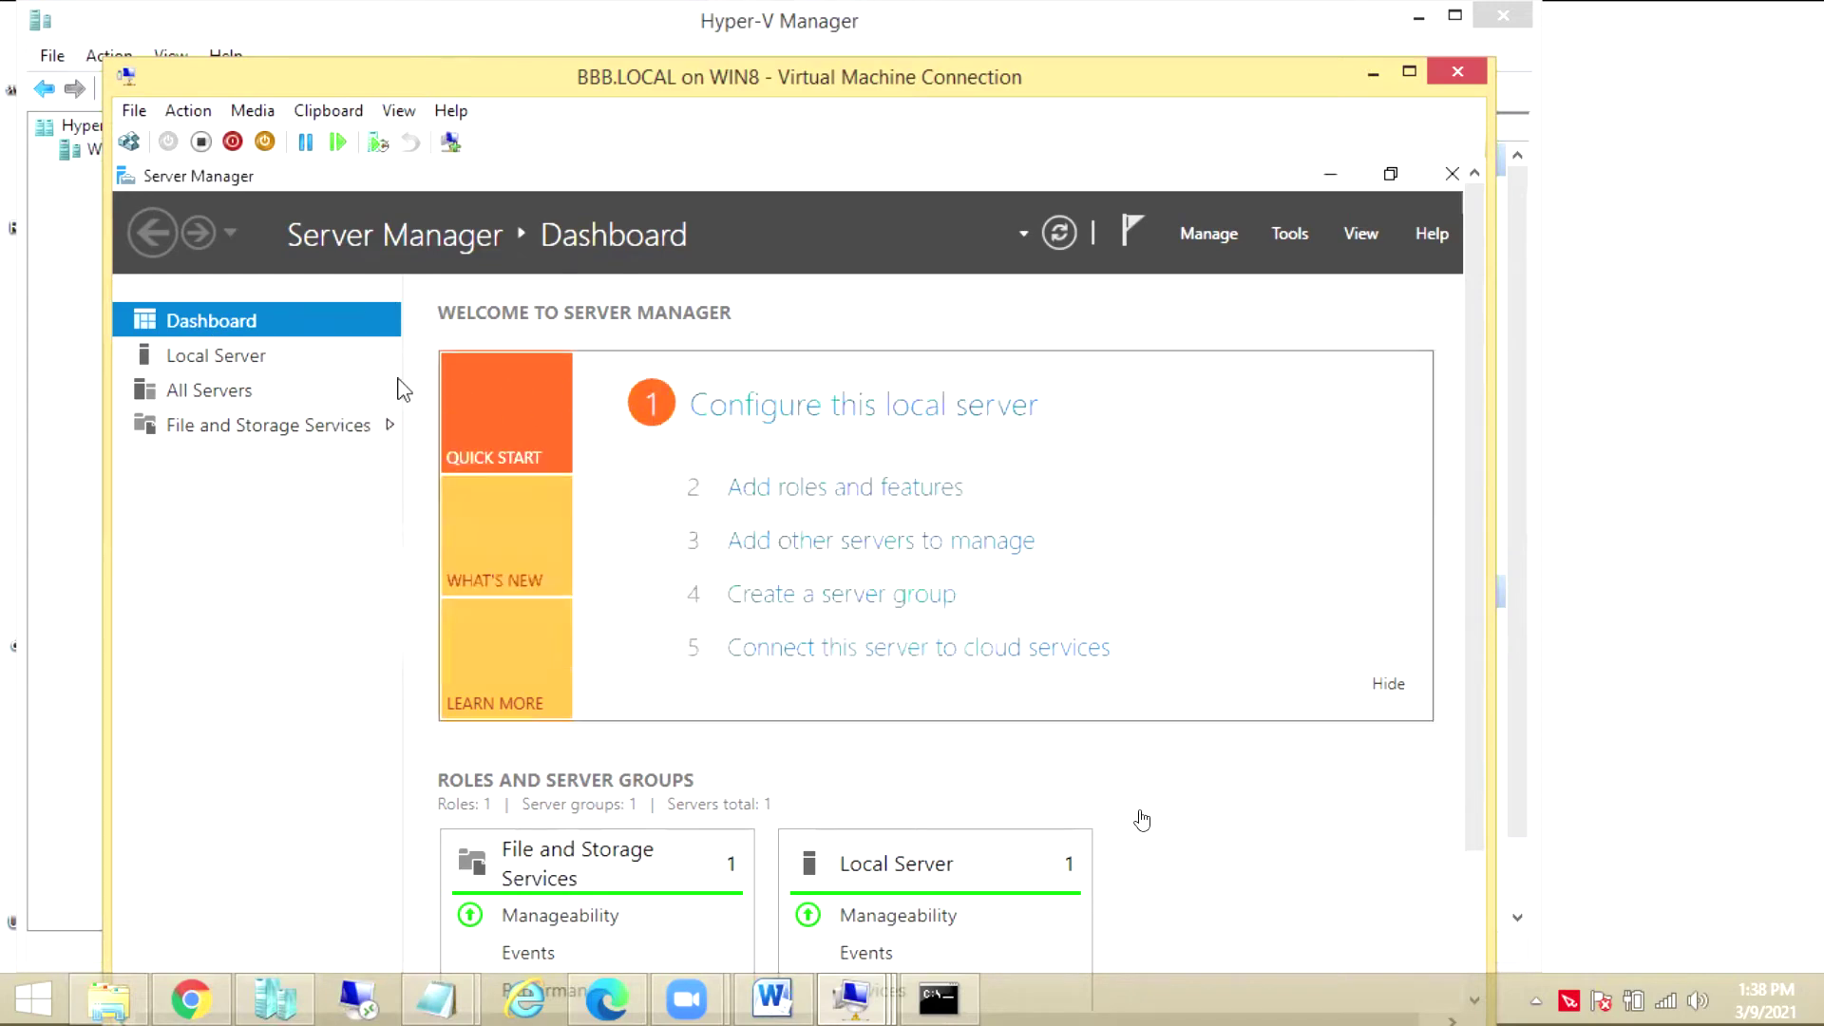
pyautogui.click(245, 356)
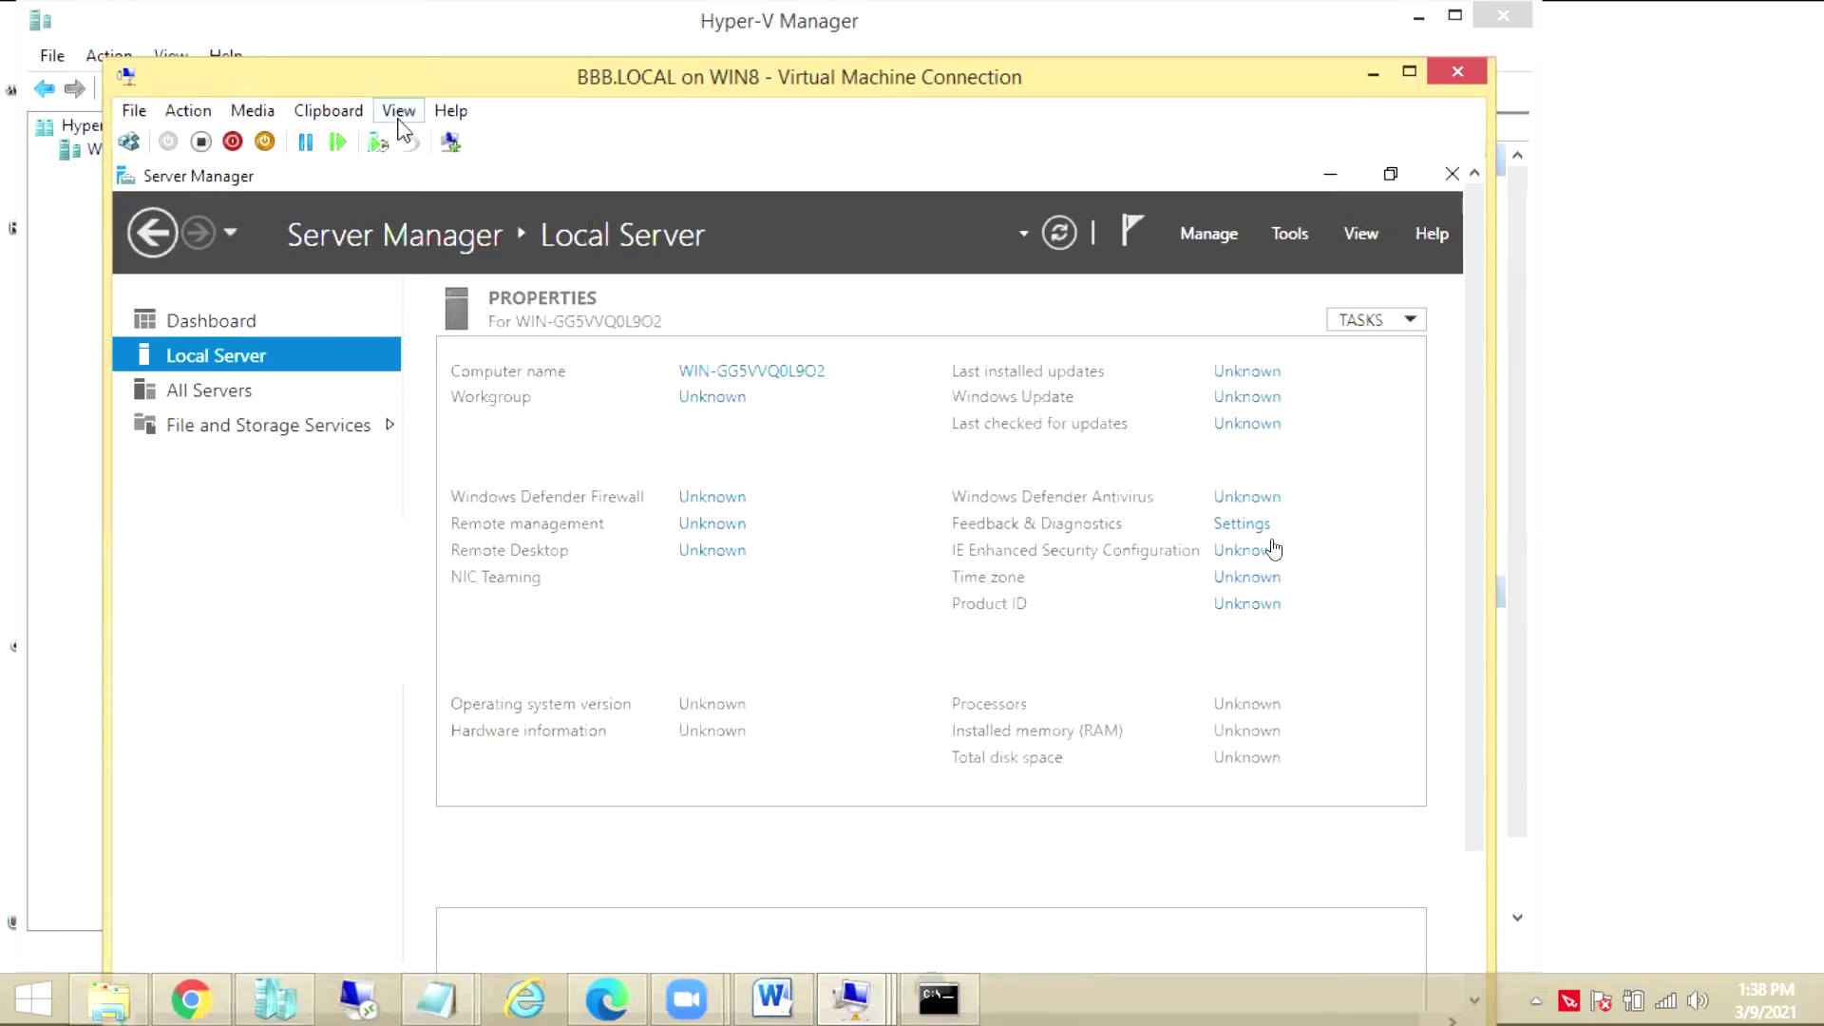
pyautogui.moveTo(364, 76); pyautogui.dragTo(250, 2)
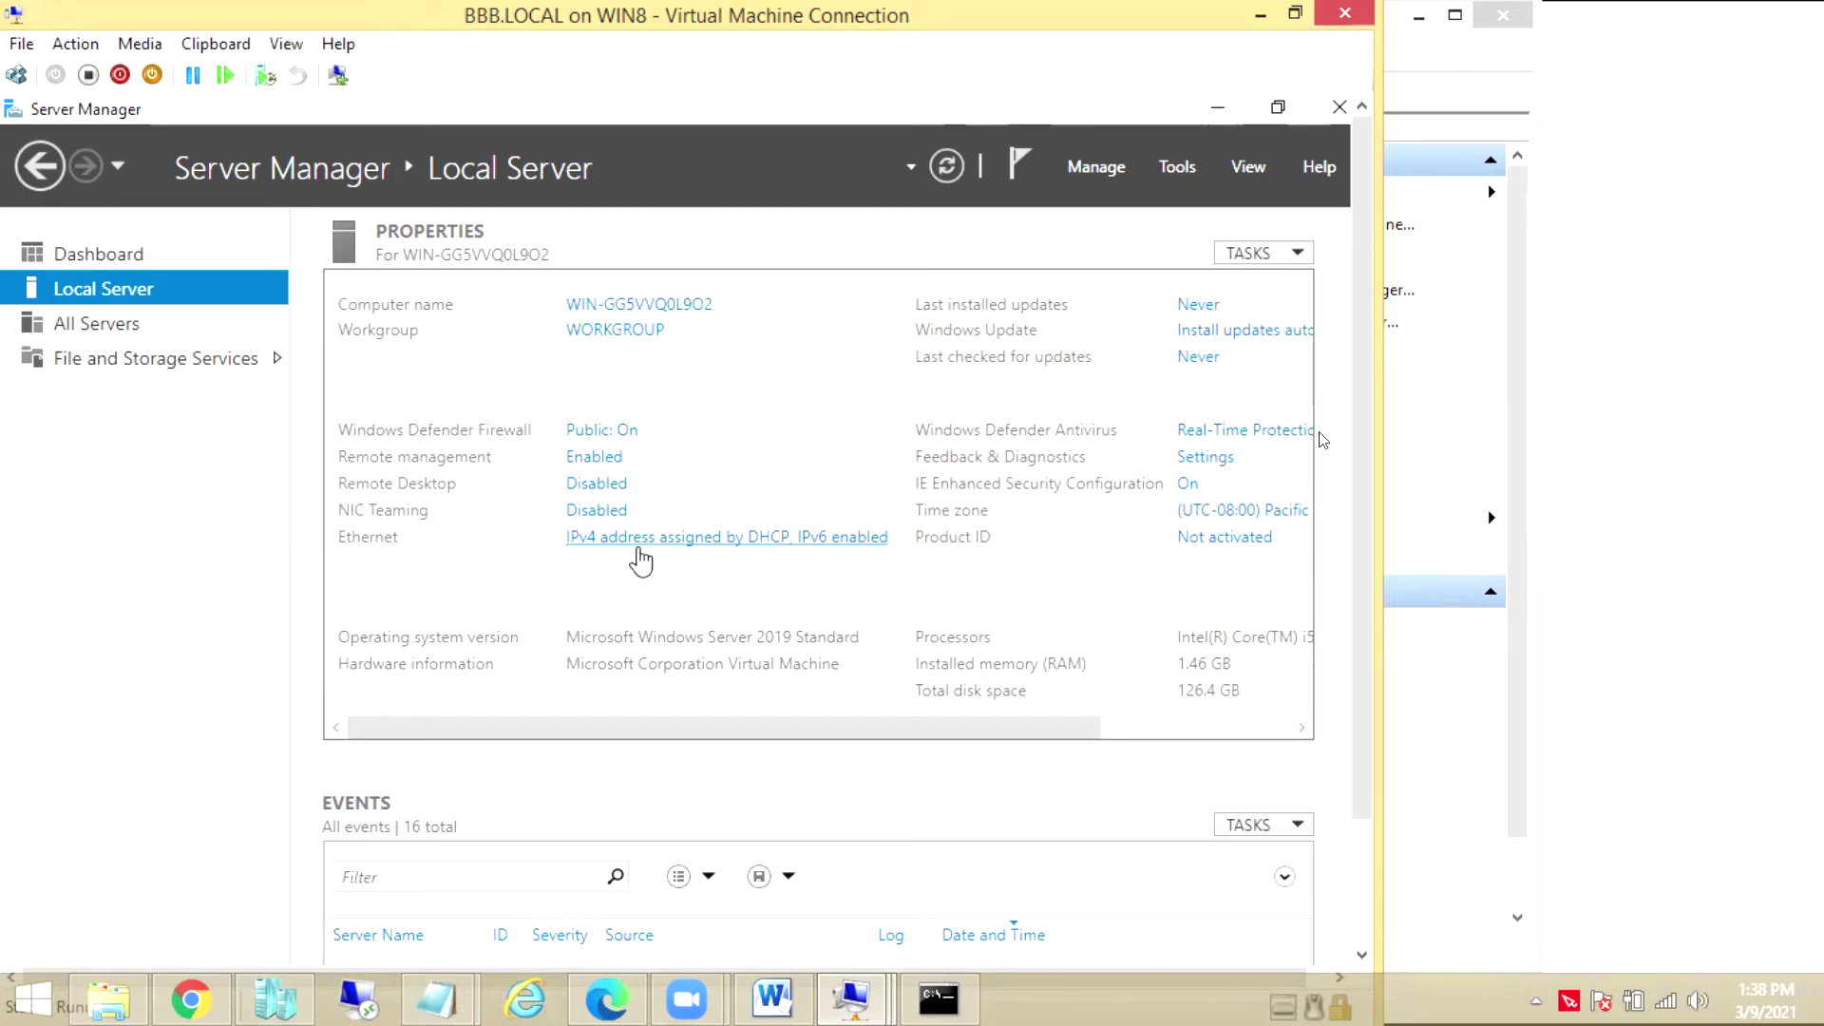
# Uncheck IPv6 in the Ethernet adapter's properties and bring up its IPv4 (TCP/IPv4) settings
pyautogui.click(640, 551)
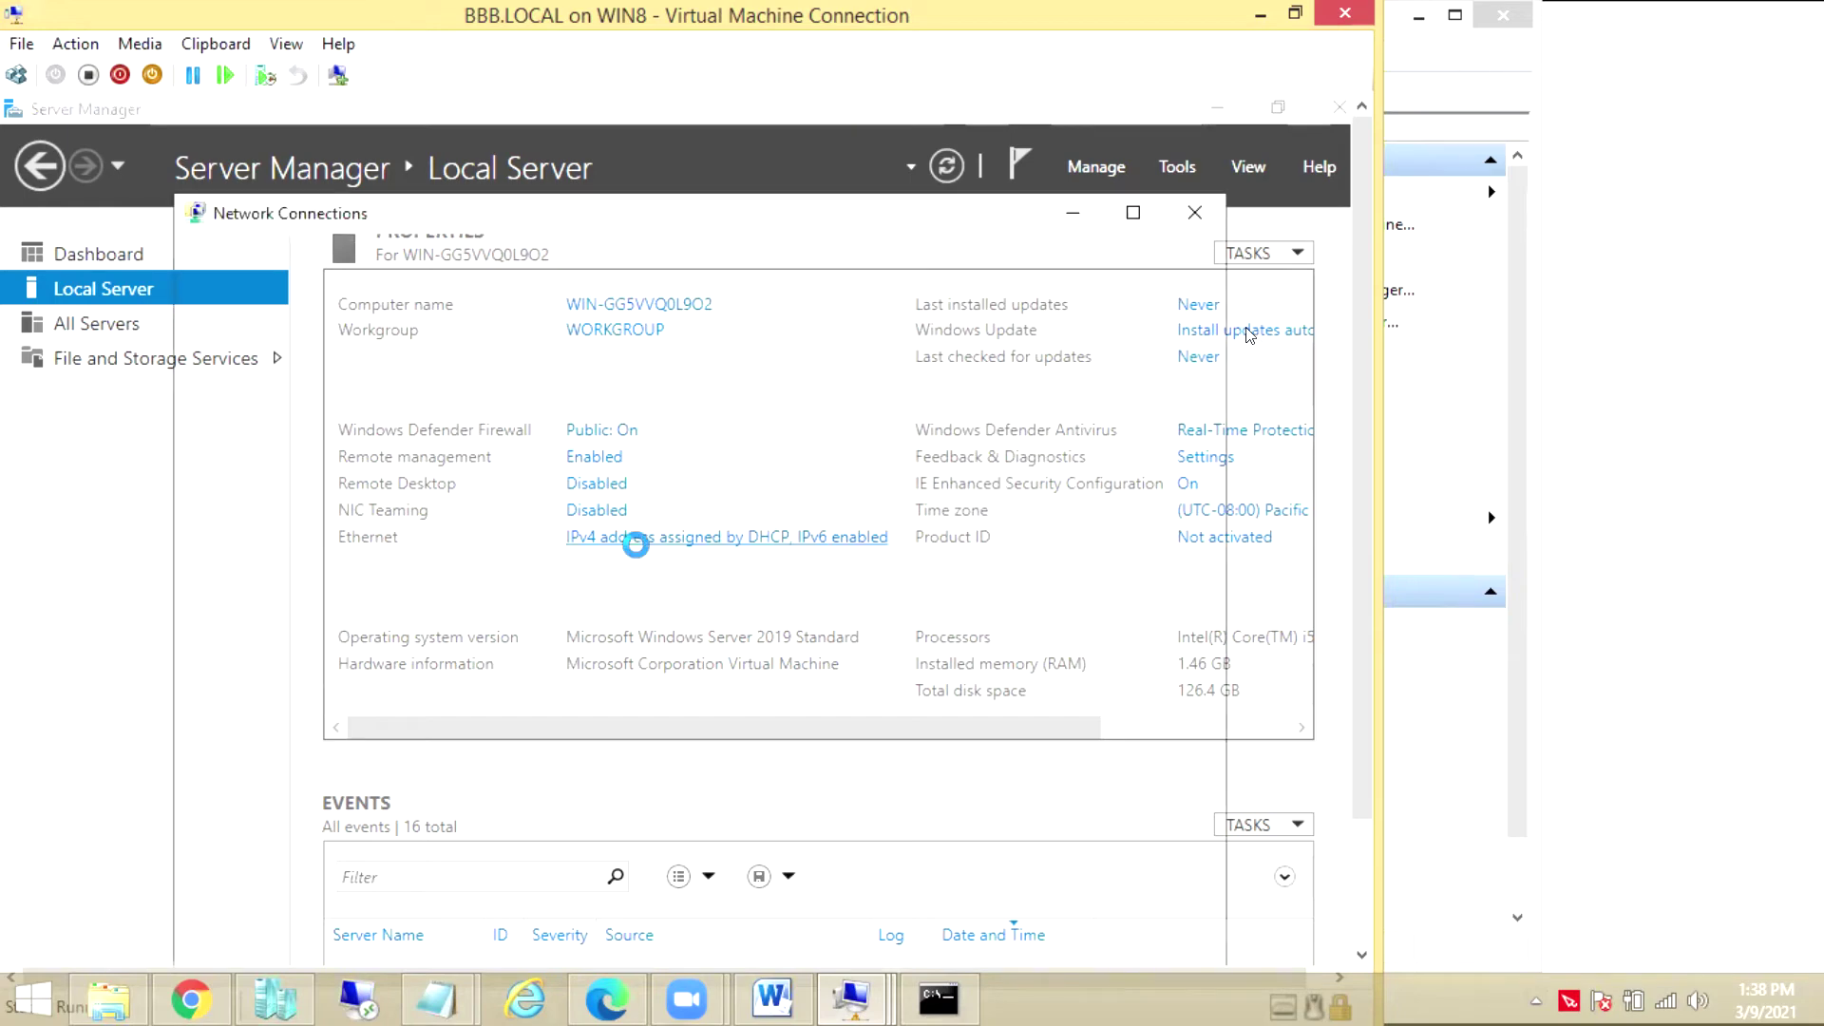
pyautogui.rightClick(317, 388)
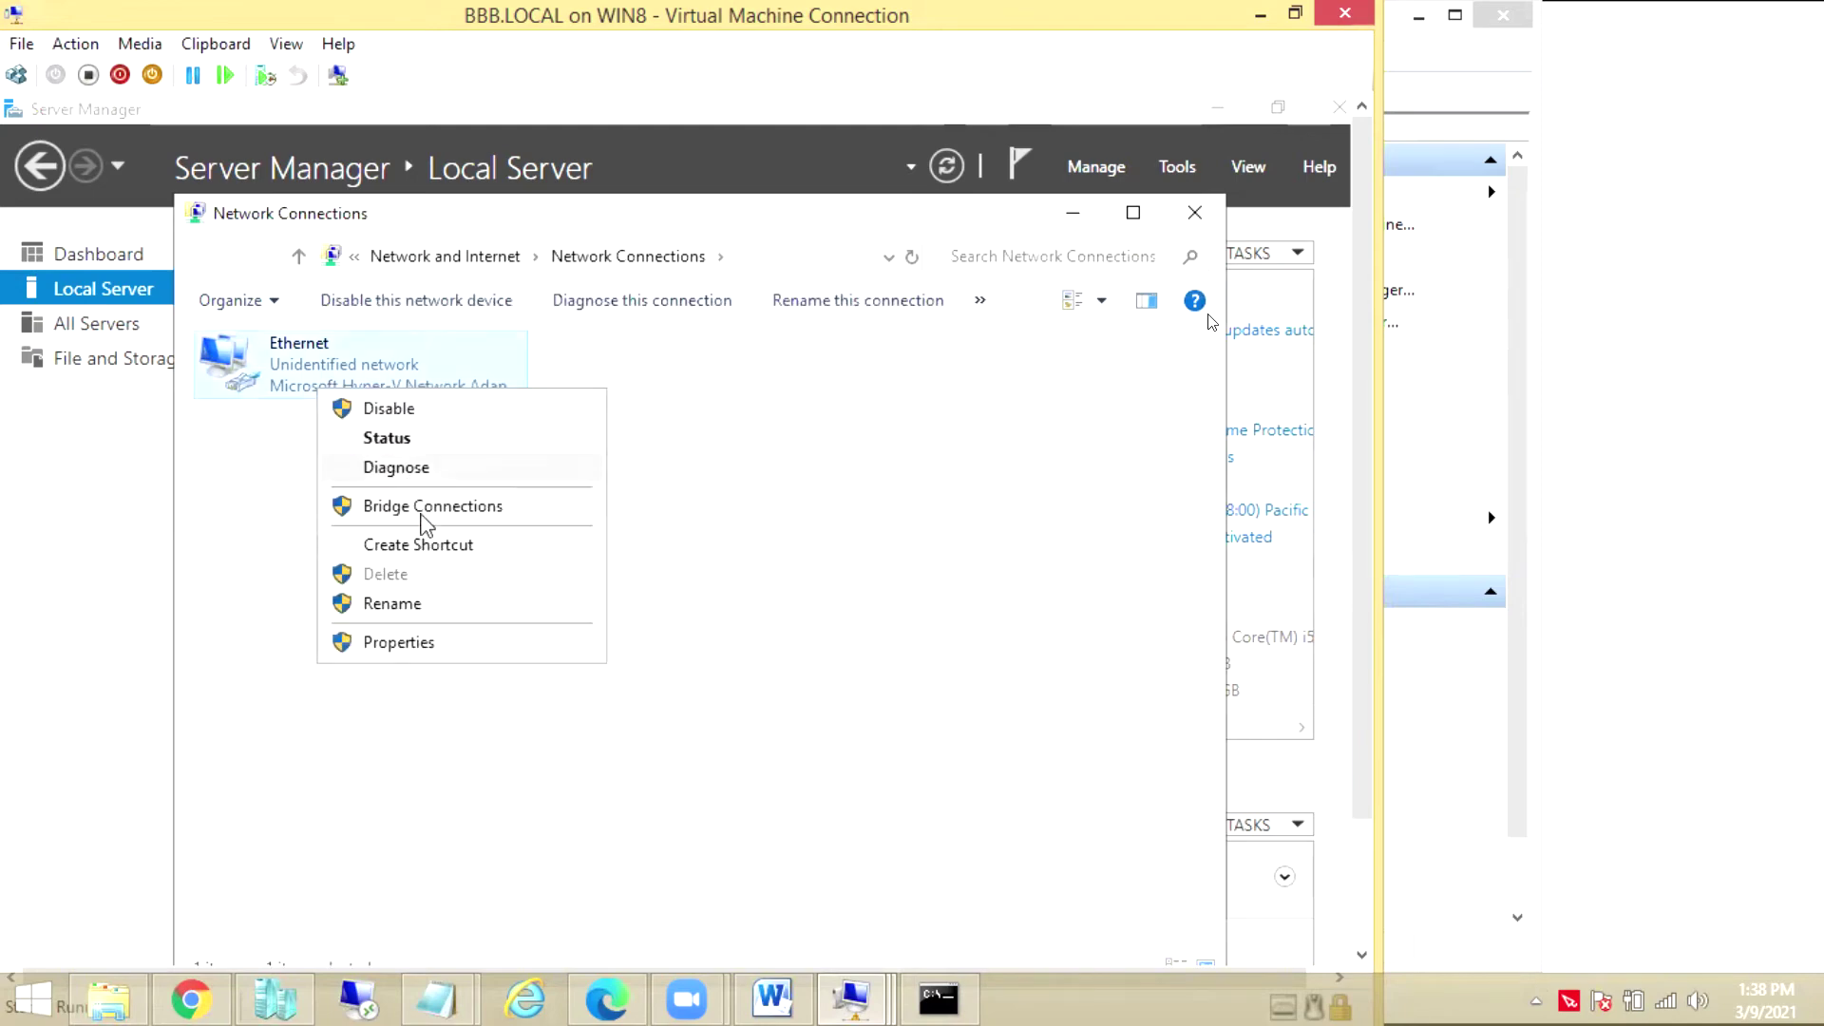
pyautogui.click(399, 642)
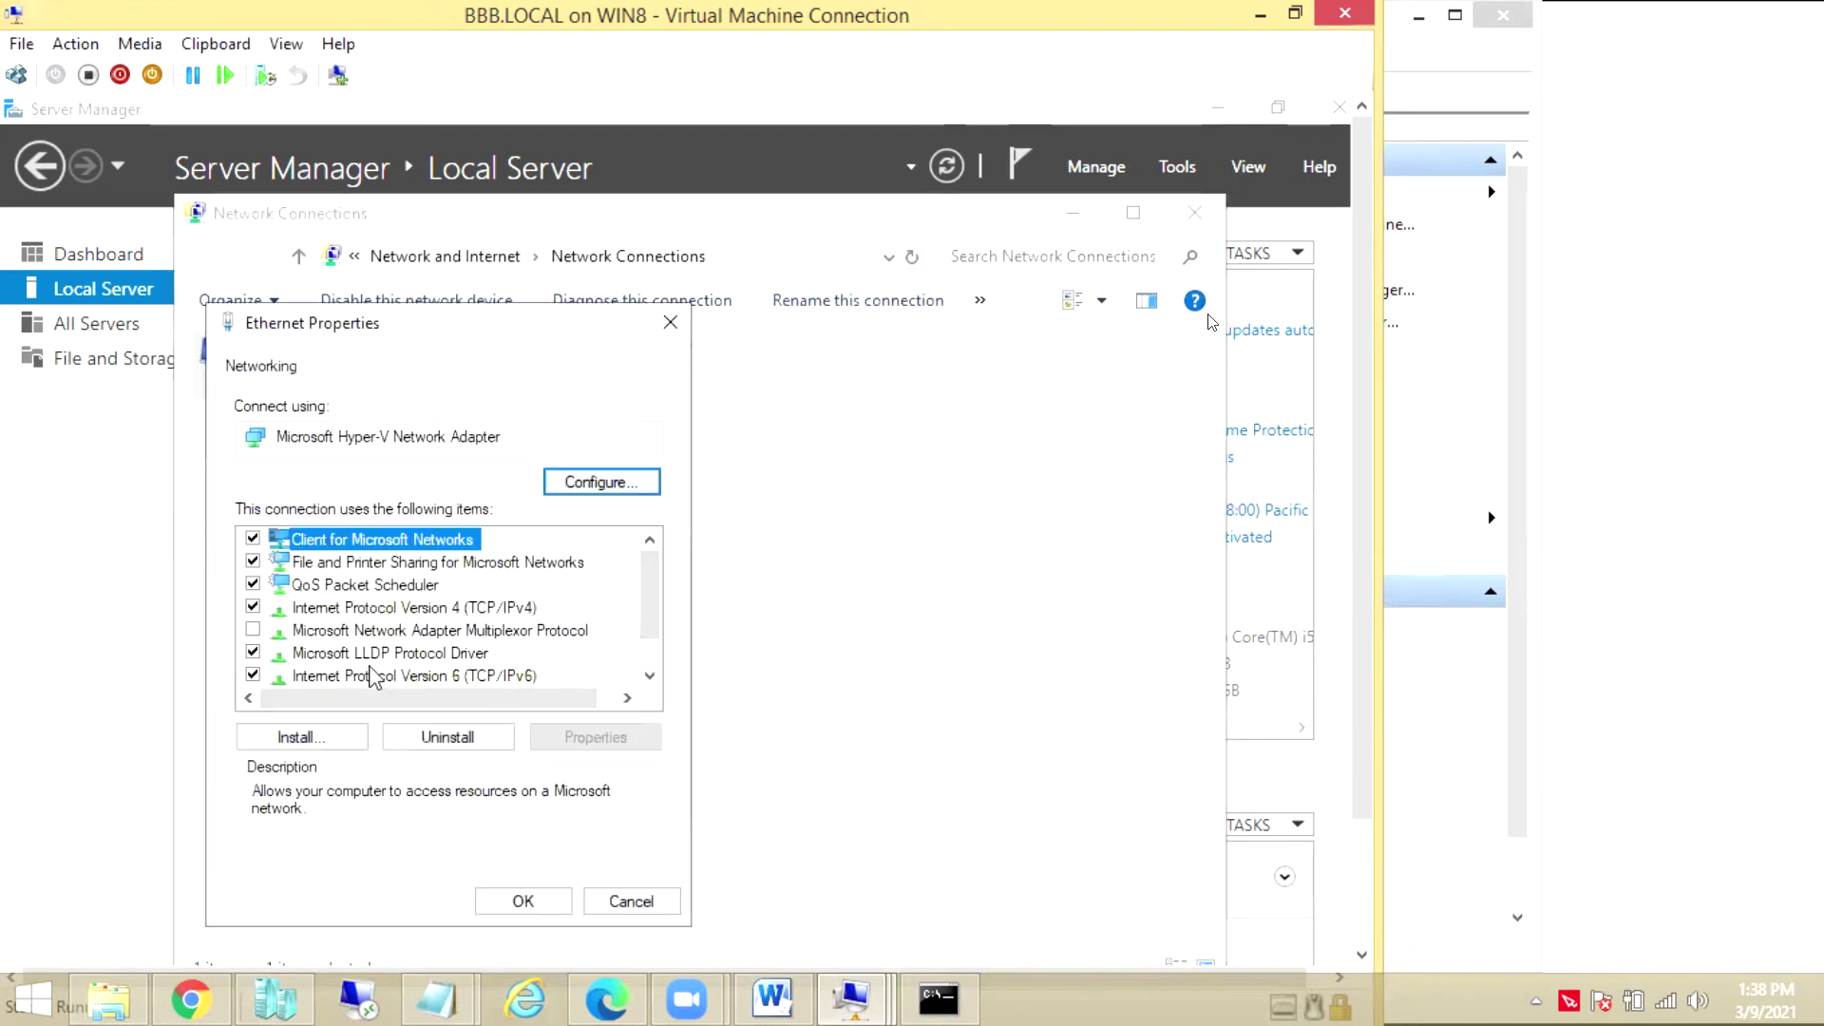
pyautogui.click(253, 674)
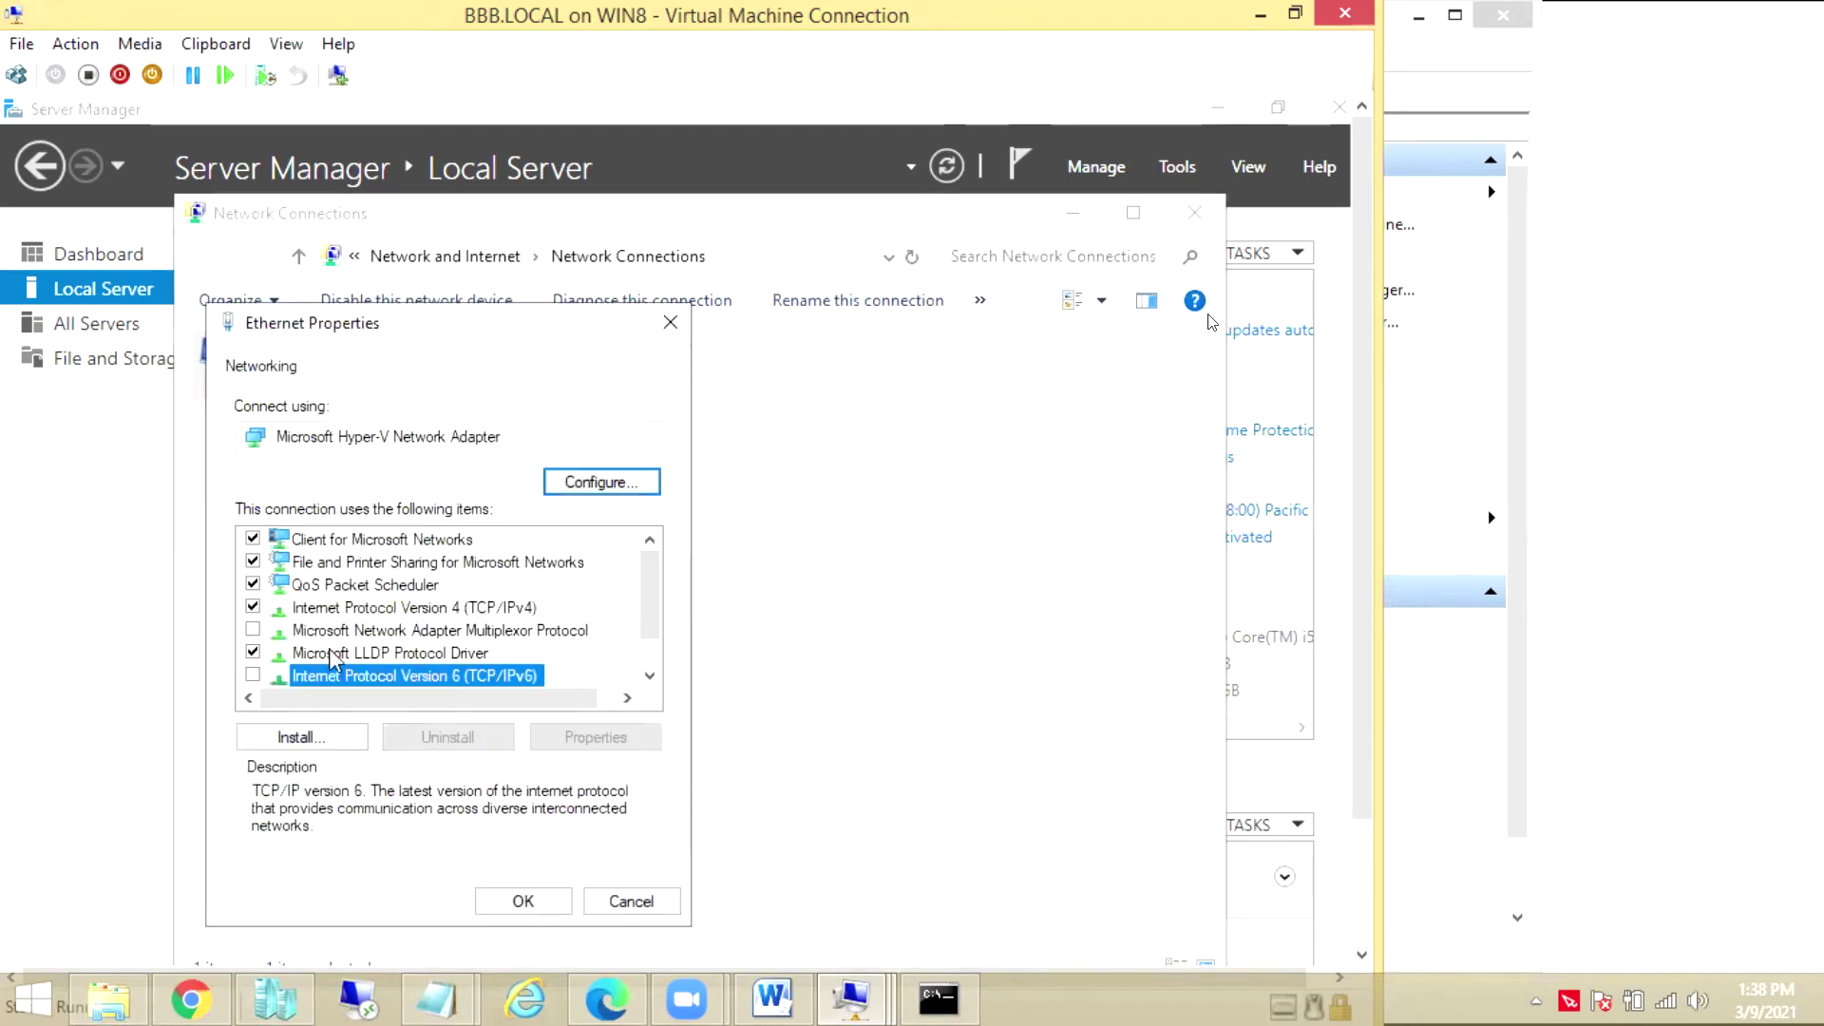
pyautogui.click(385, 632)
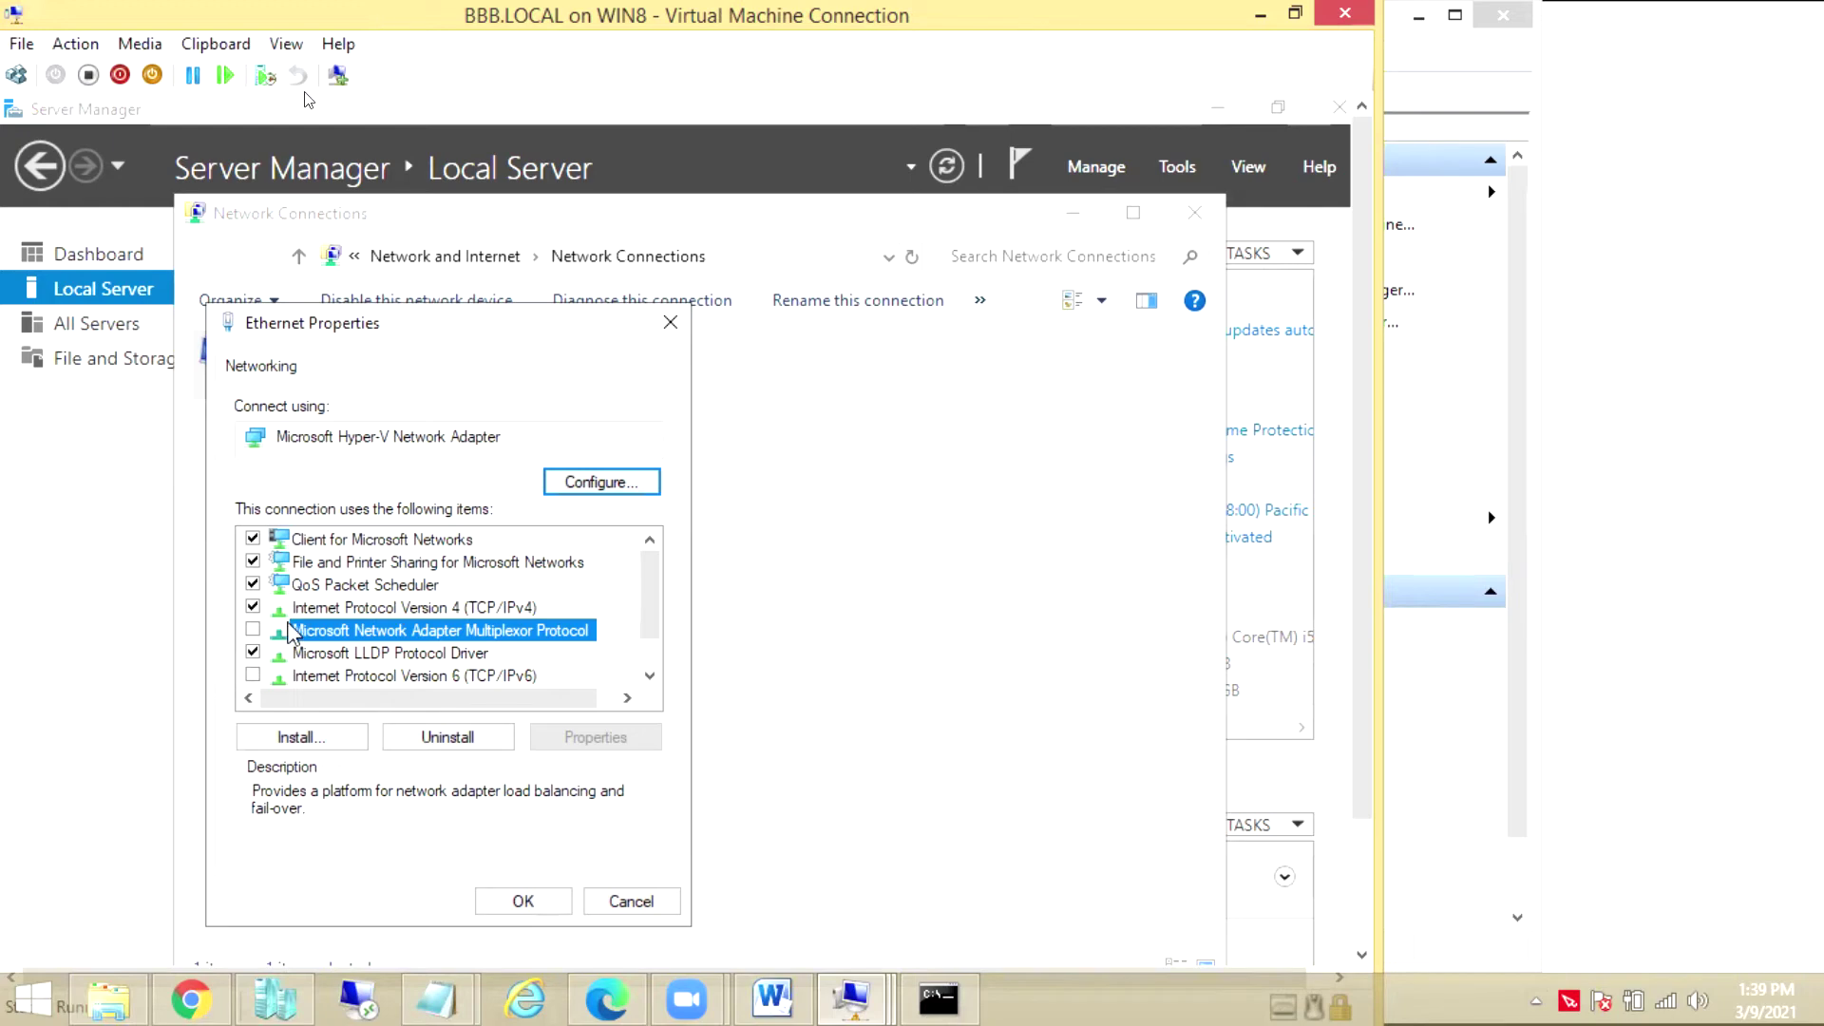
pyautogui.click(338, 610)
pyautogui.click(593, 740)
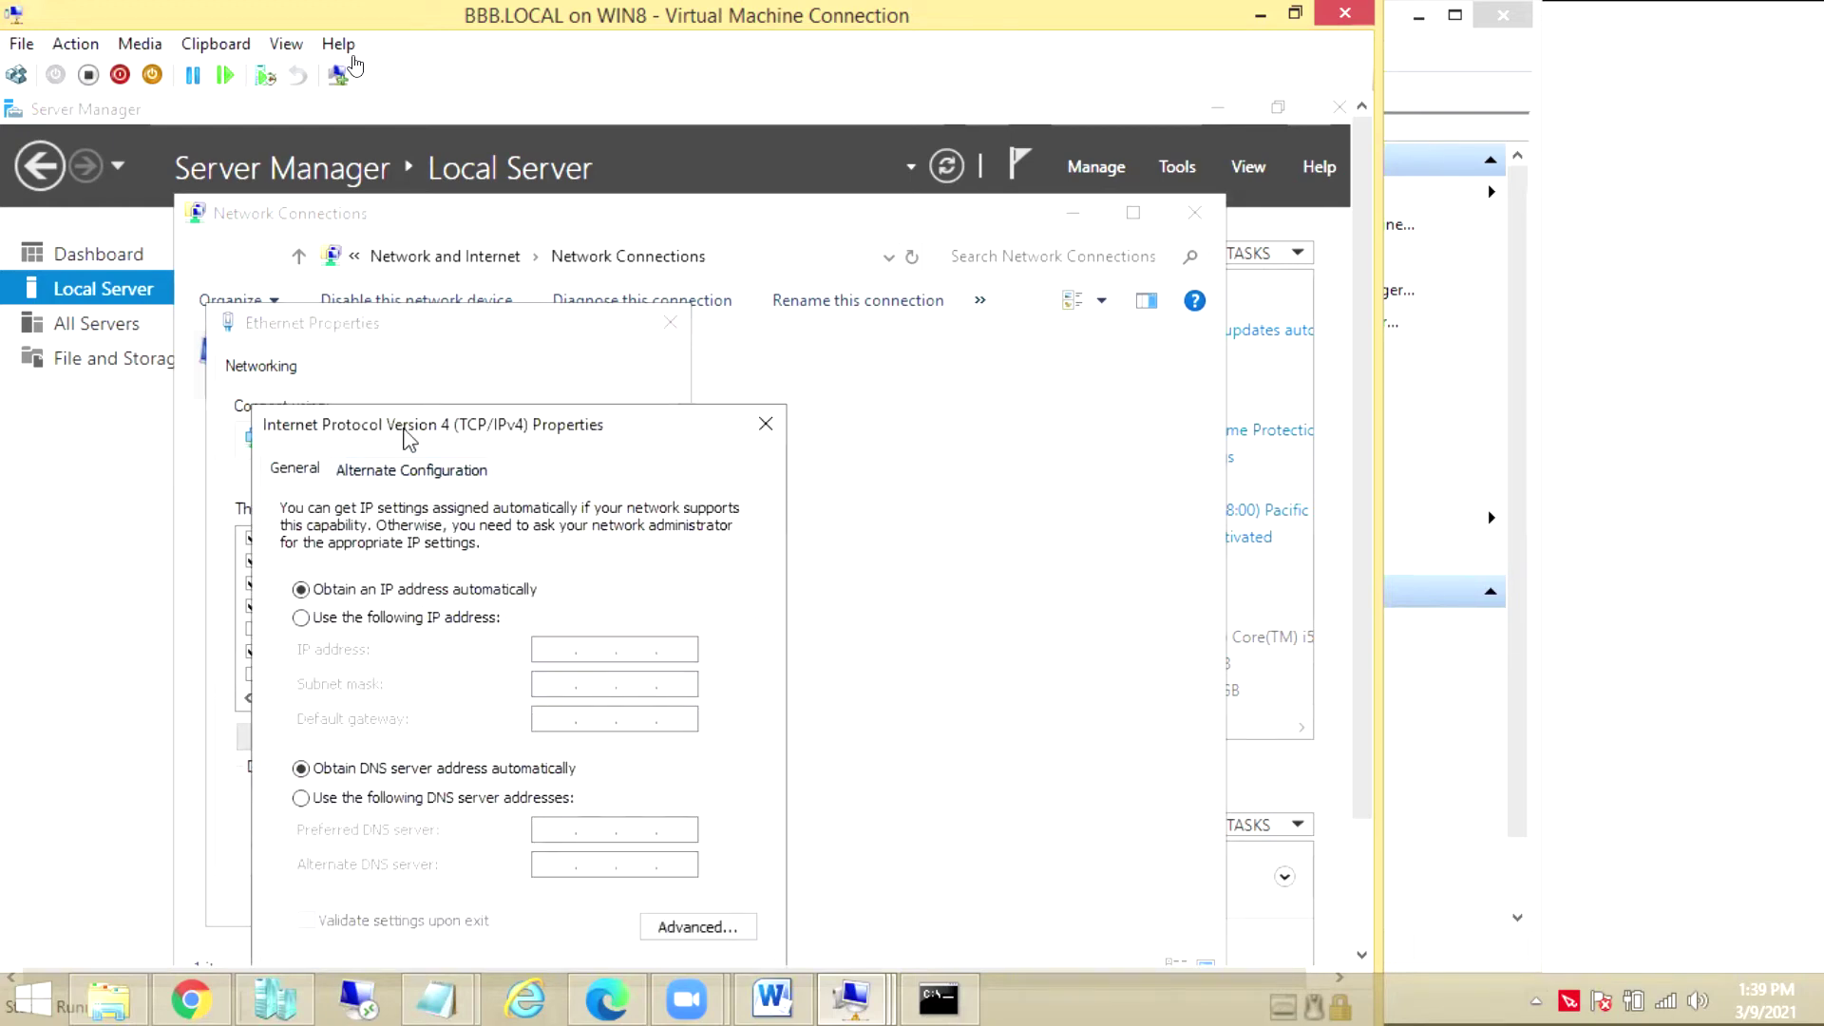
# Set static IP 1.1.1.100, mask 255.0.0.0, preferred DNS 1.1.1.100, then close Network Connections
pyautogui.moveTo(410, 438); pyautogui.dragTo(411, 326)
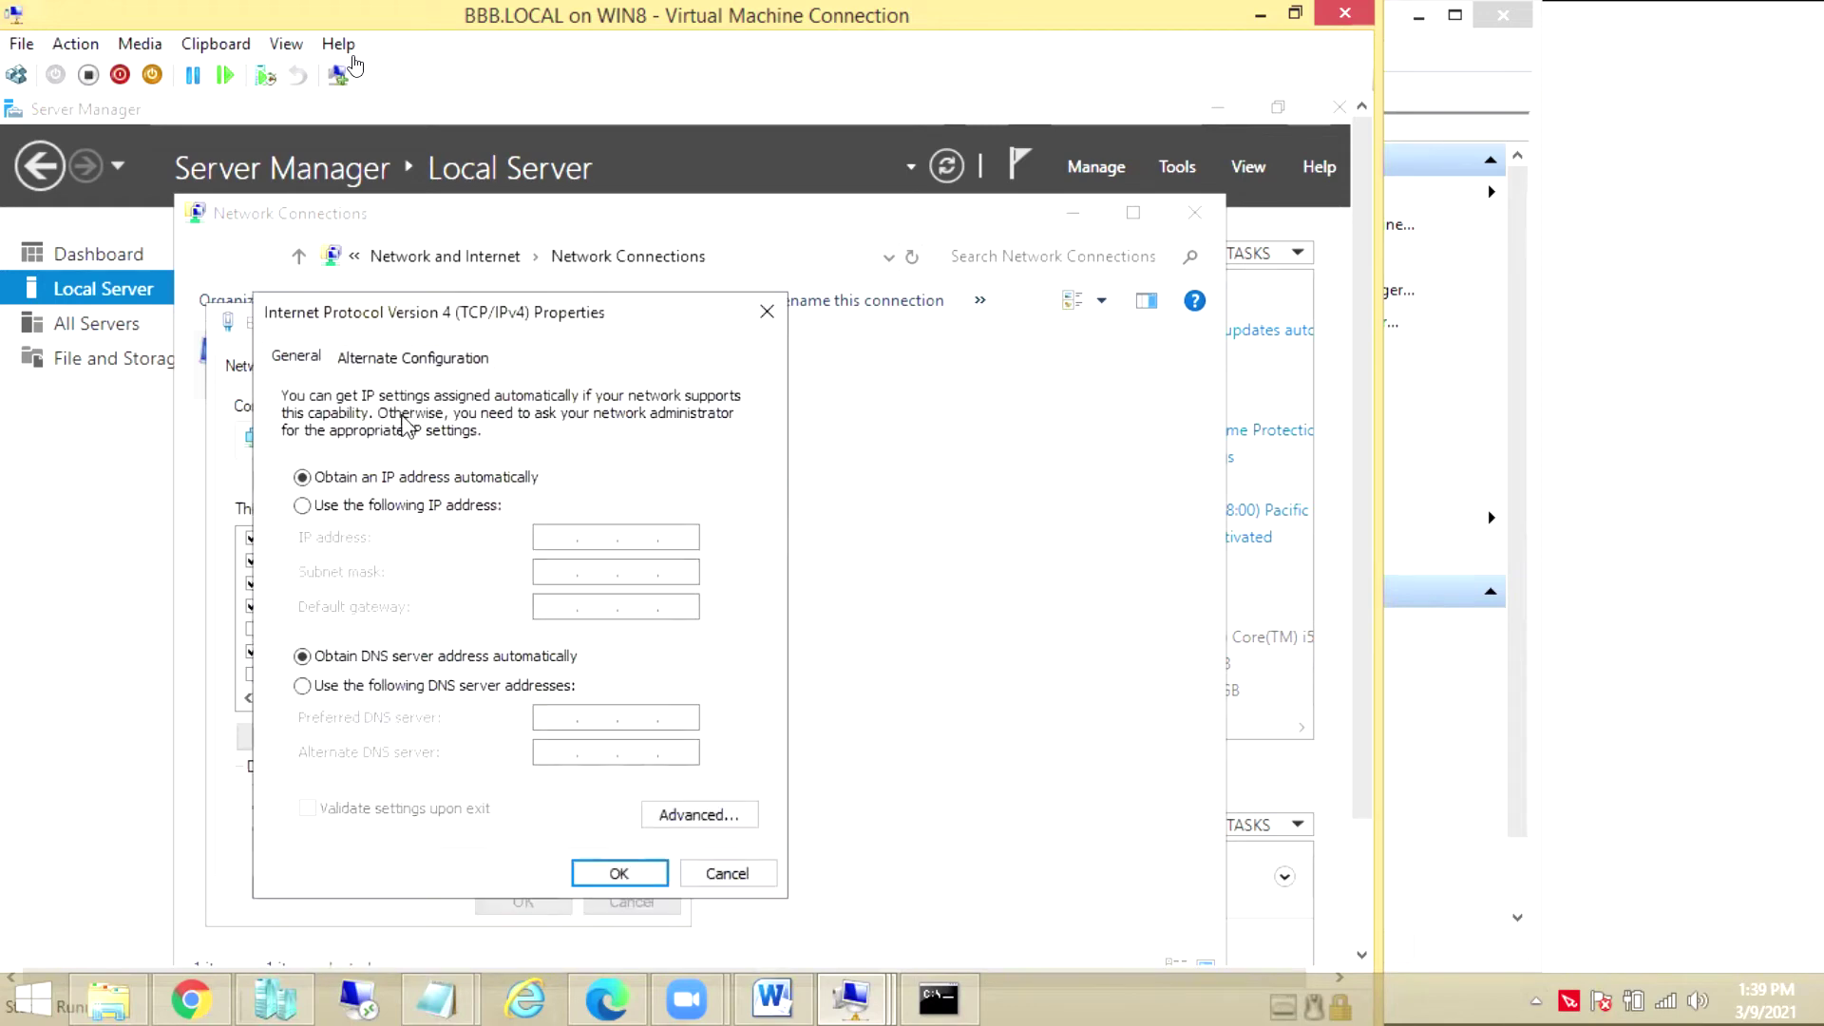
pyautogui.click(385, 510)
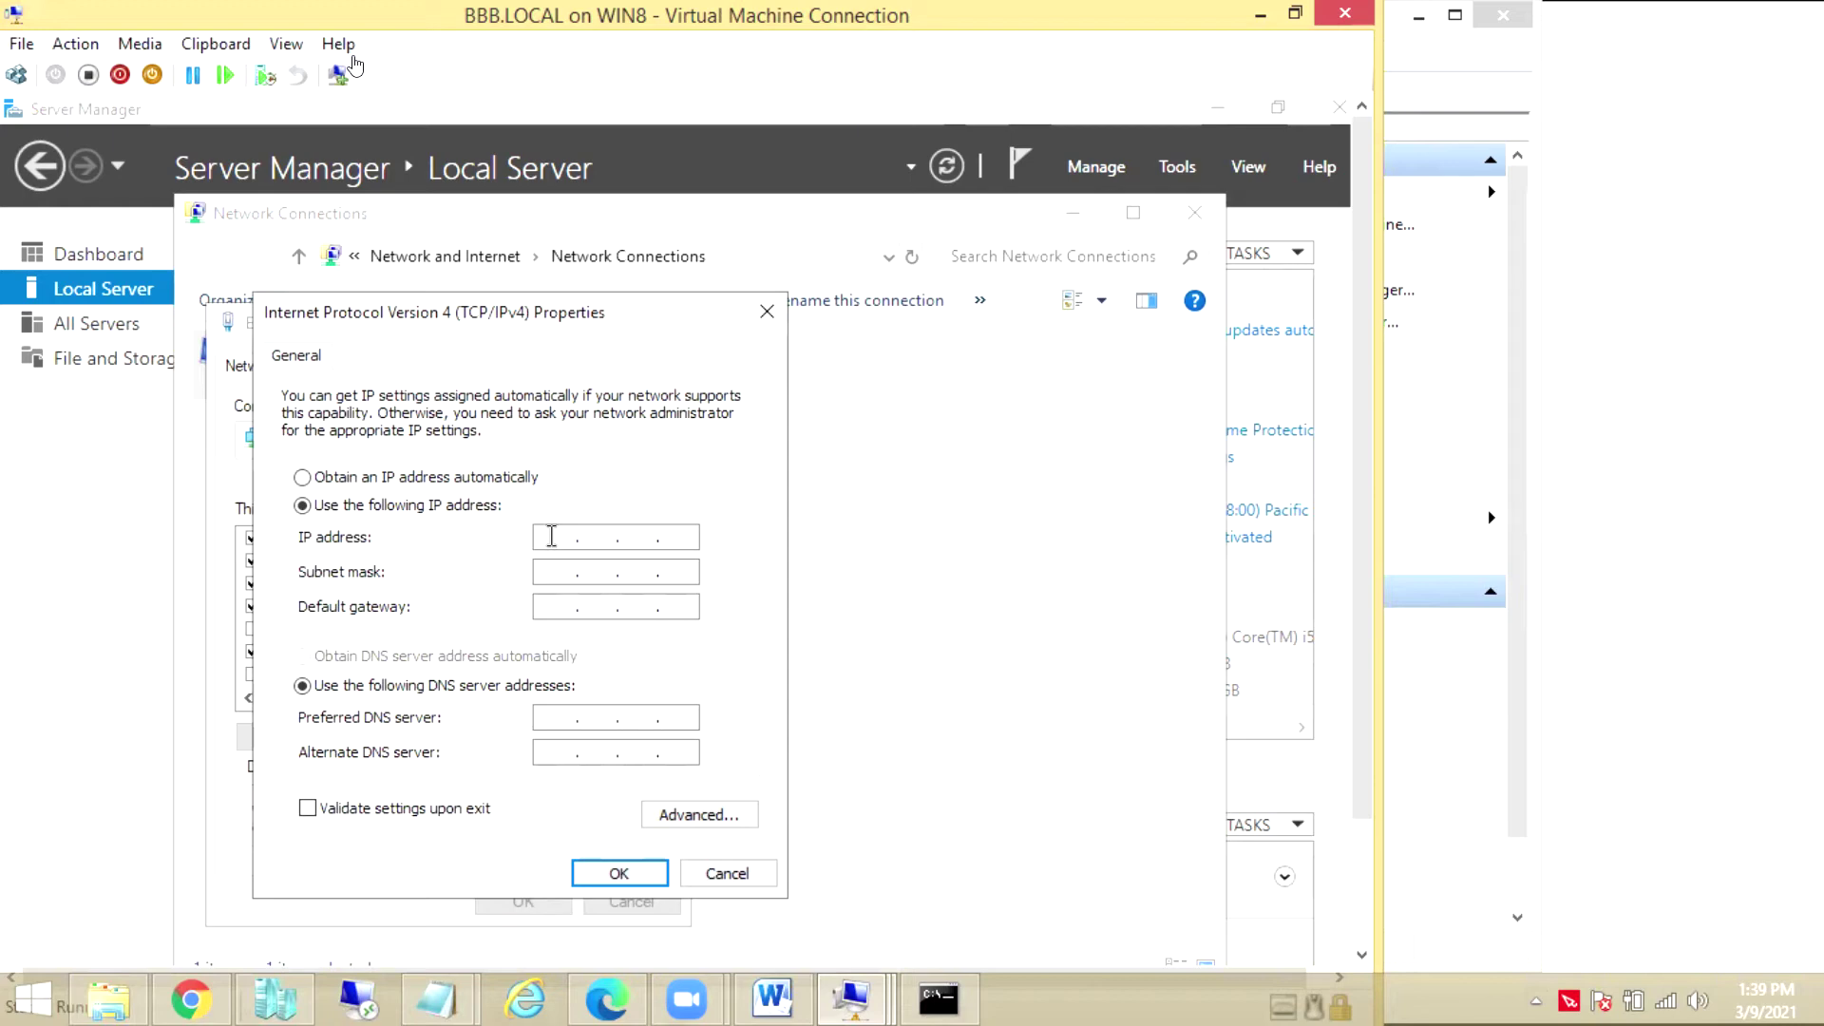
pyautogui.click(552, 536)
pyautogui.write('1.1.1.100')
pyautogui.press('Tab')
pyautogui.press('Tab')
pyautogui.press('Tab')
pyautogui.write('1 . 1 . 1 . 100')
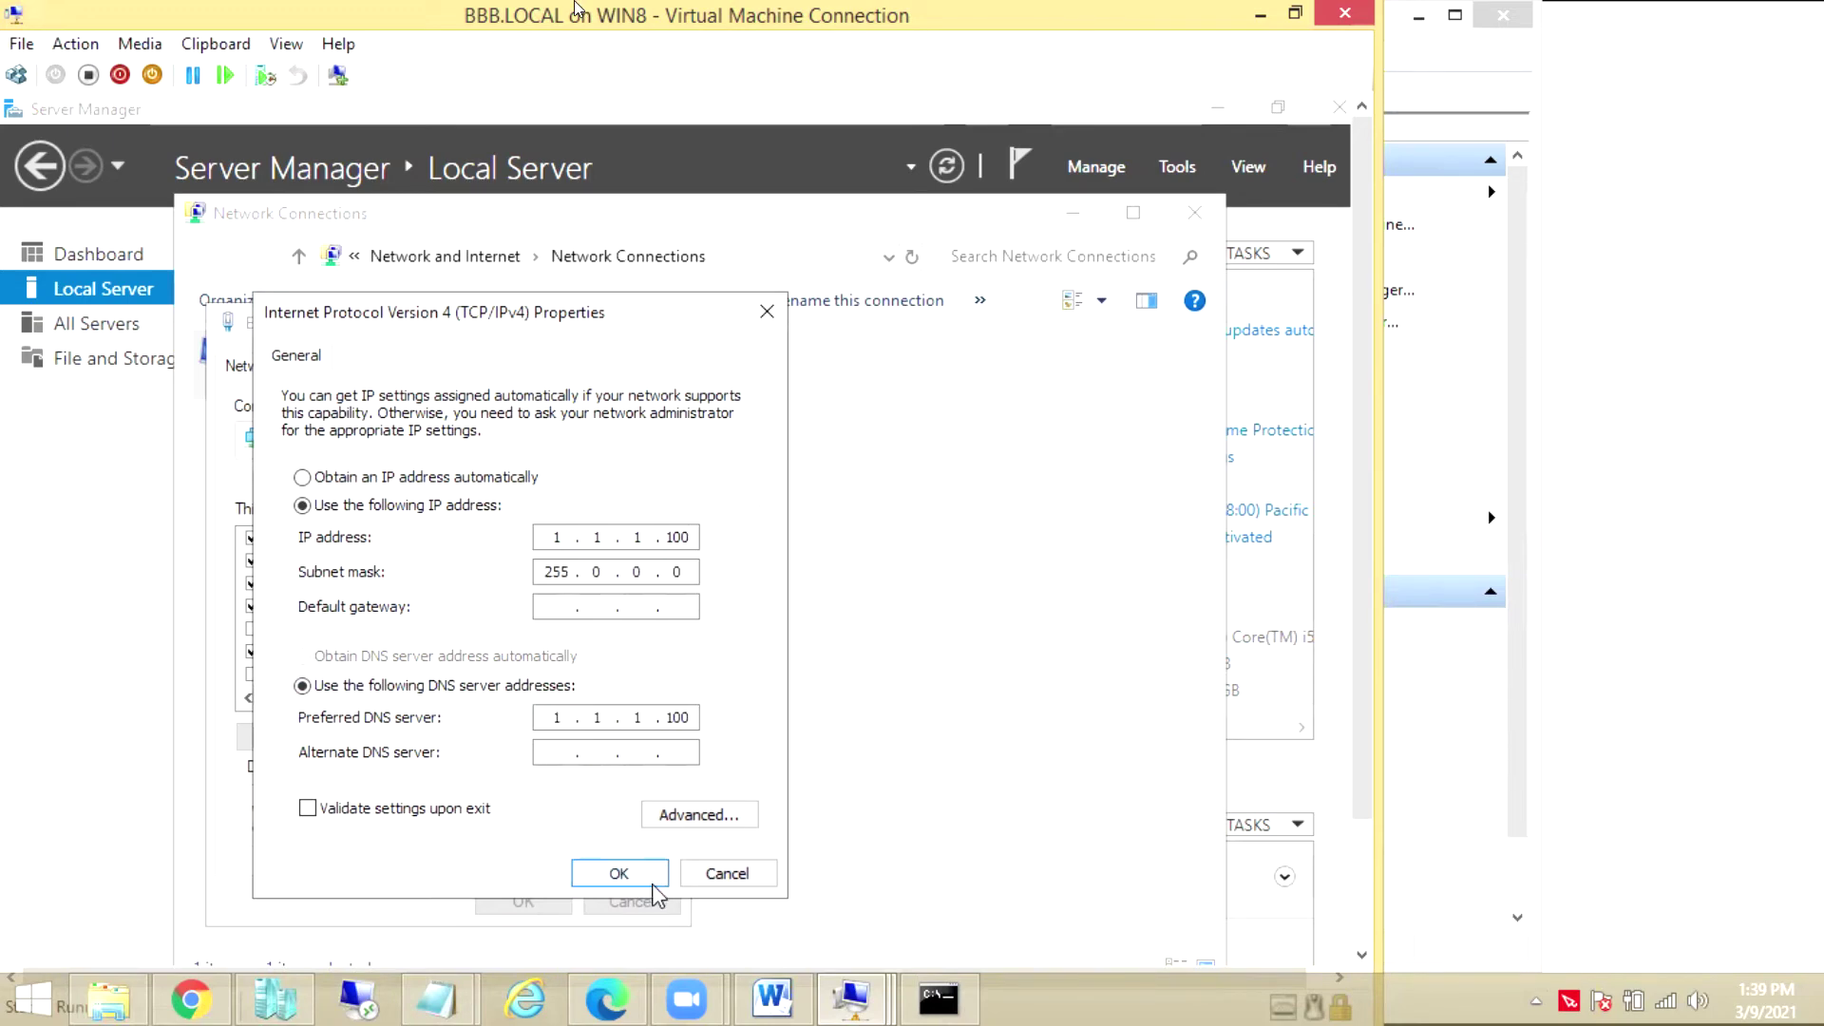
pyautogui.click(653, 885)
pyautogui.click(548, 903)
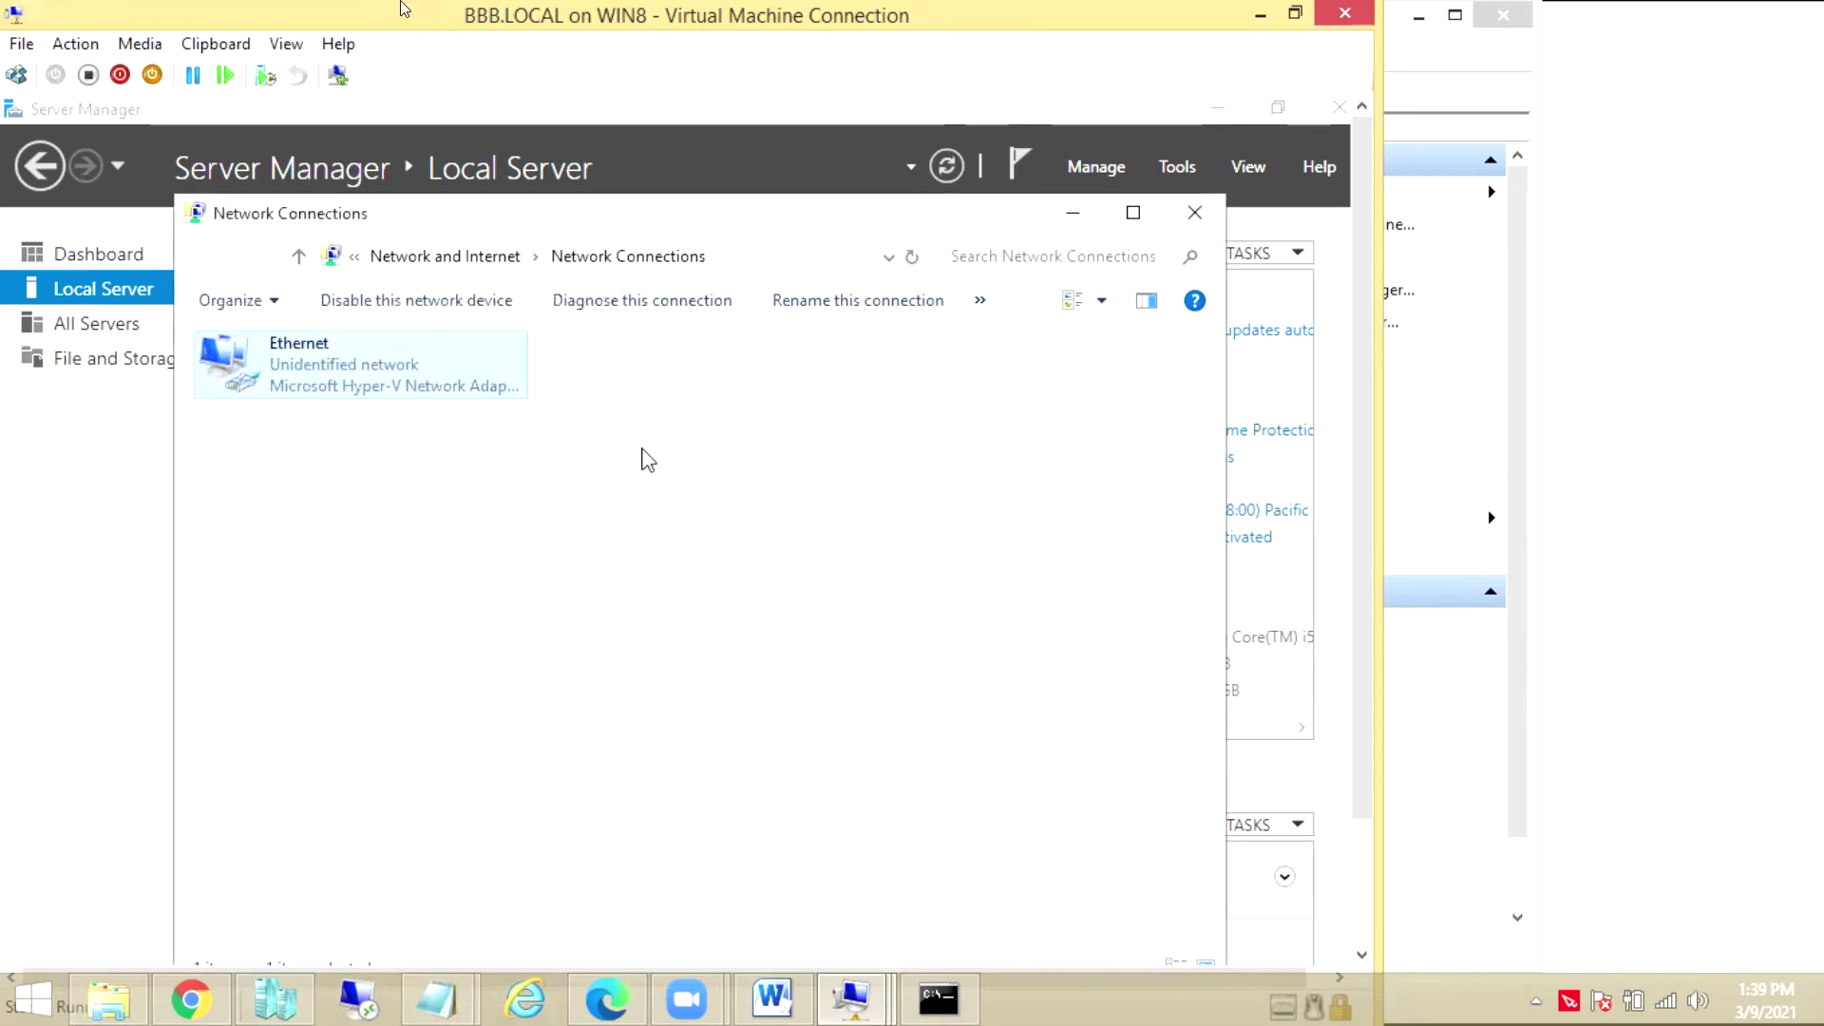
pyautogui.click(1194, 212)
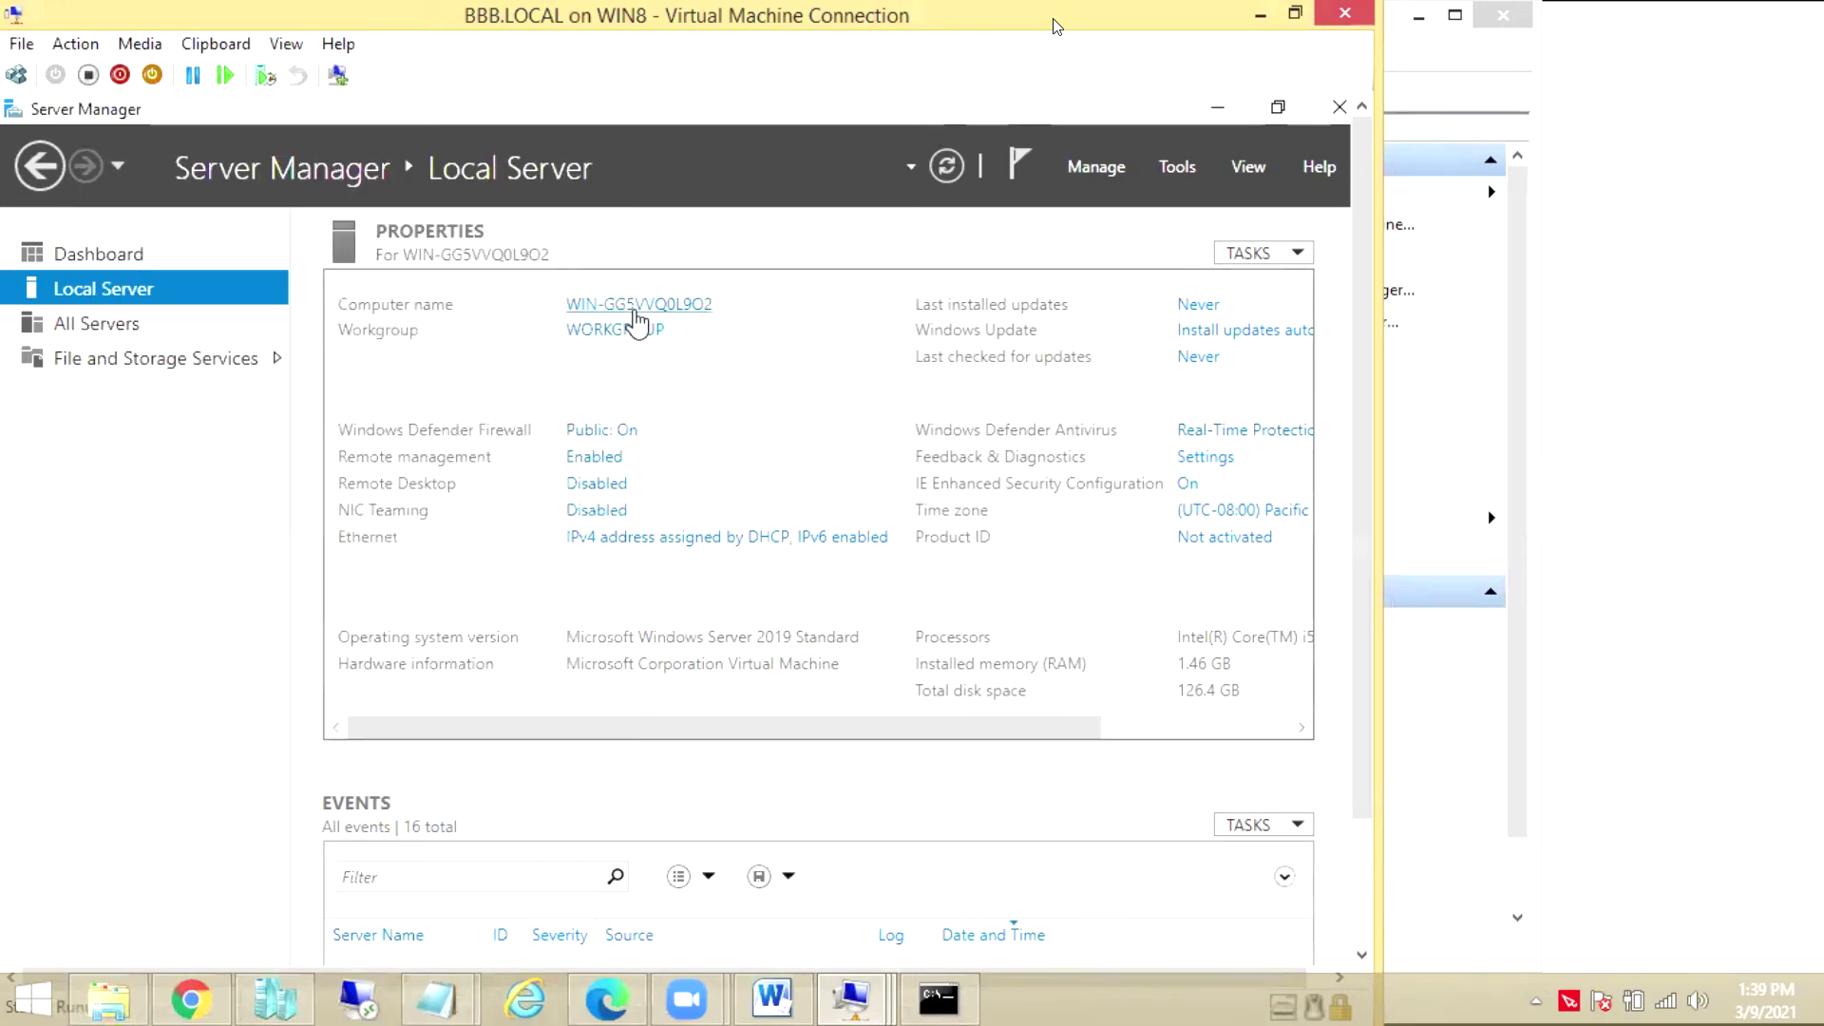
# Open System Properties from the computer name link and bring up the Computer Name/Domain Changes dialog
pyautogui.click(635, 314)
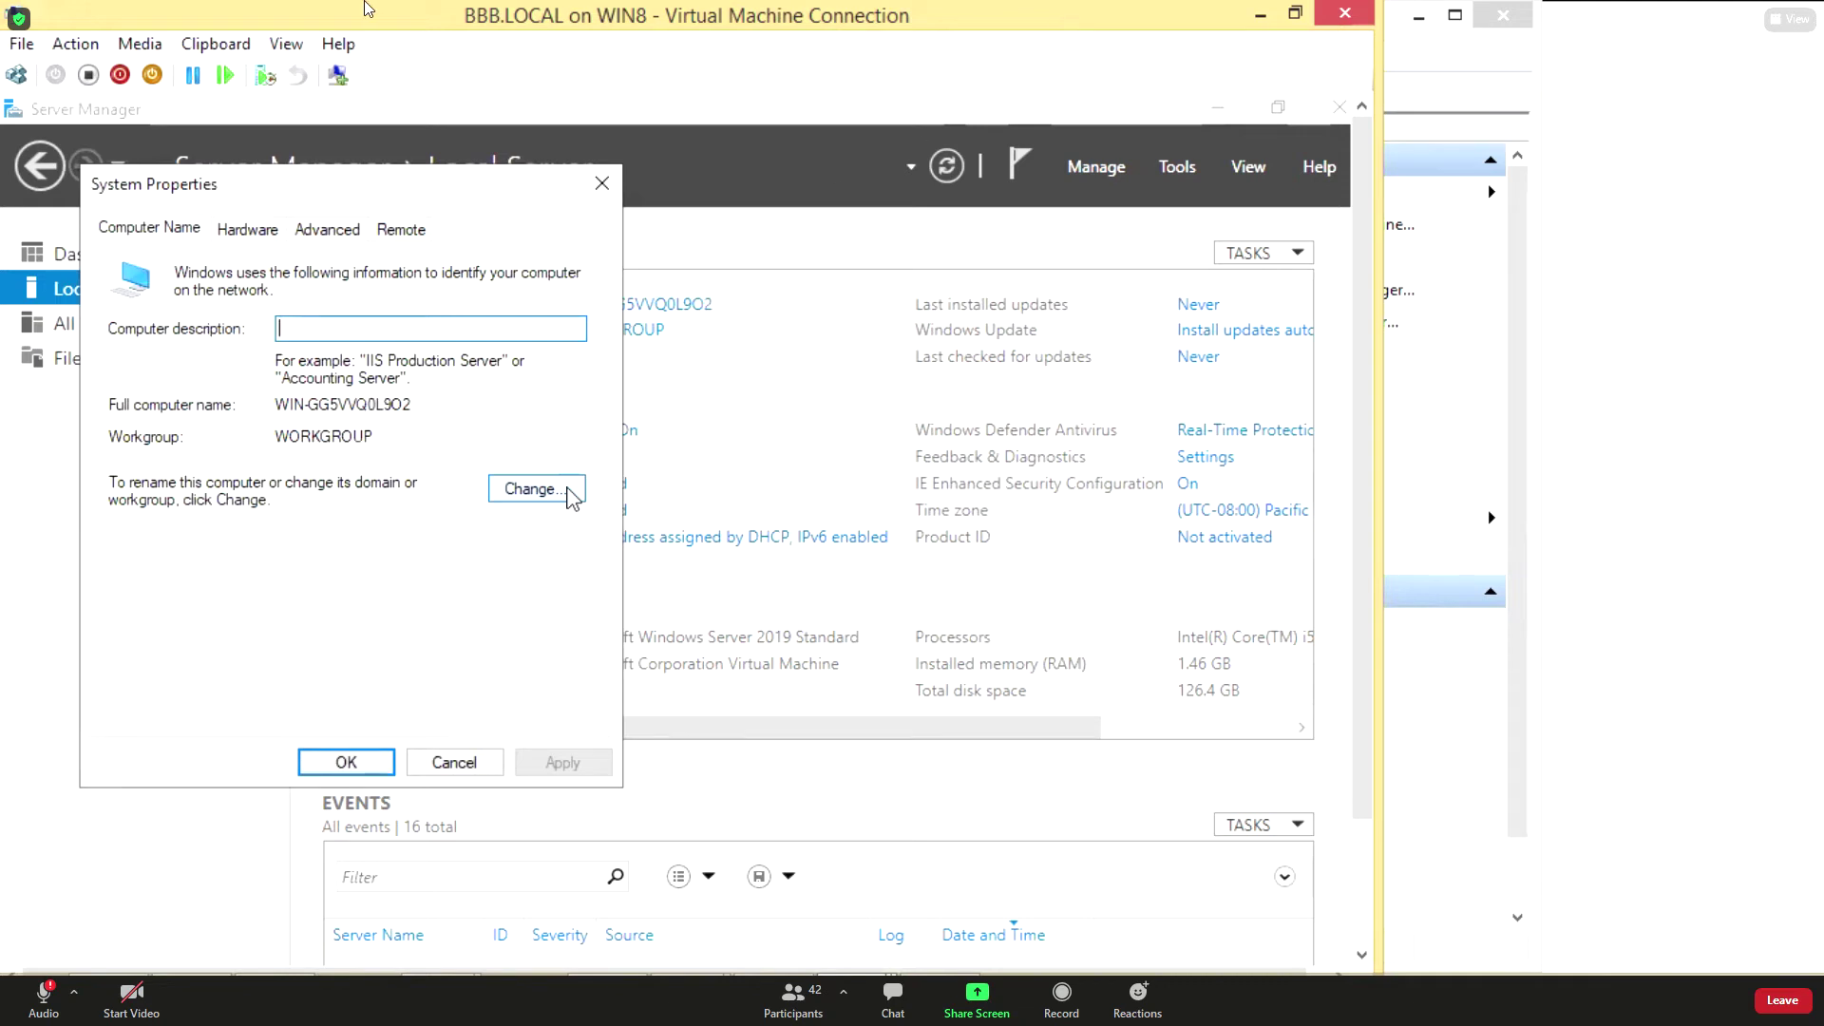
pyautogui.click(293, 7)
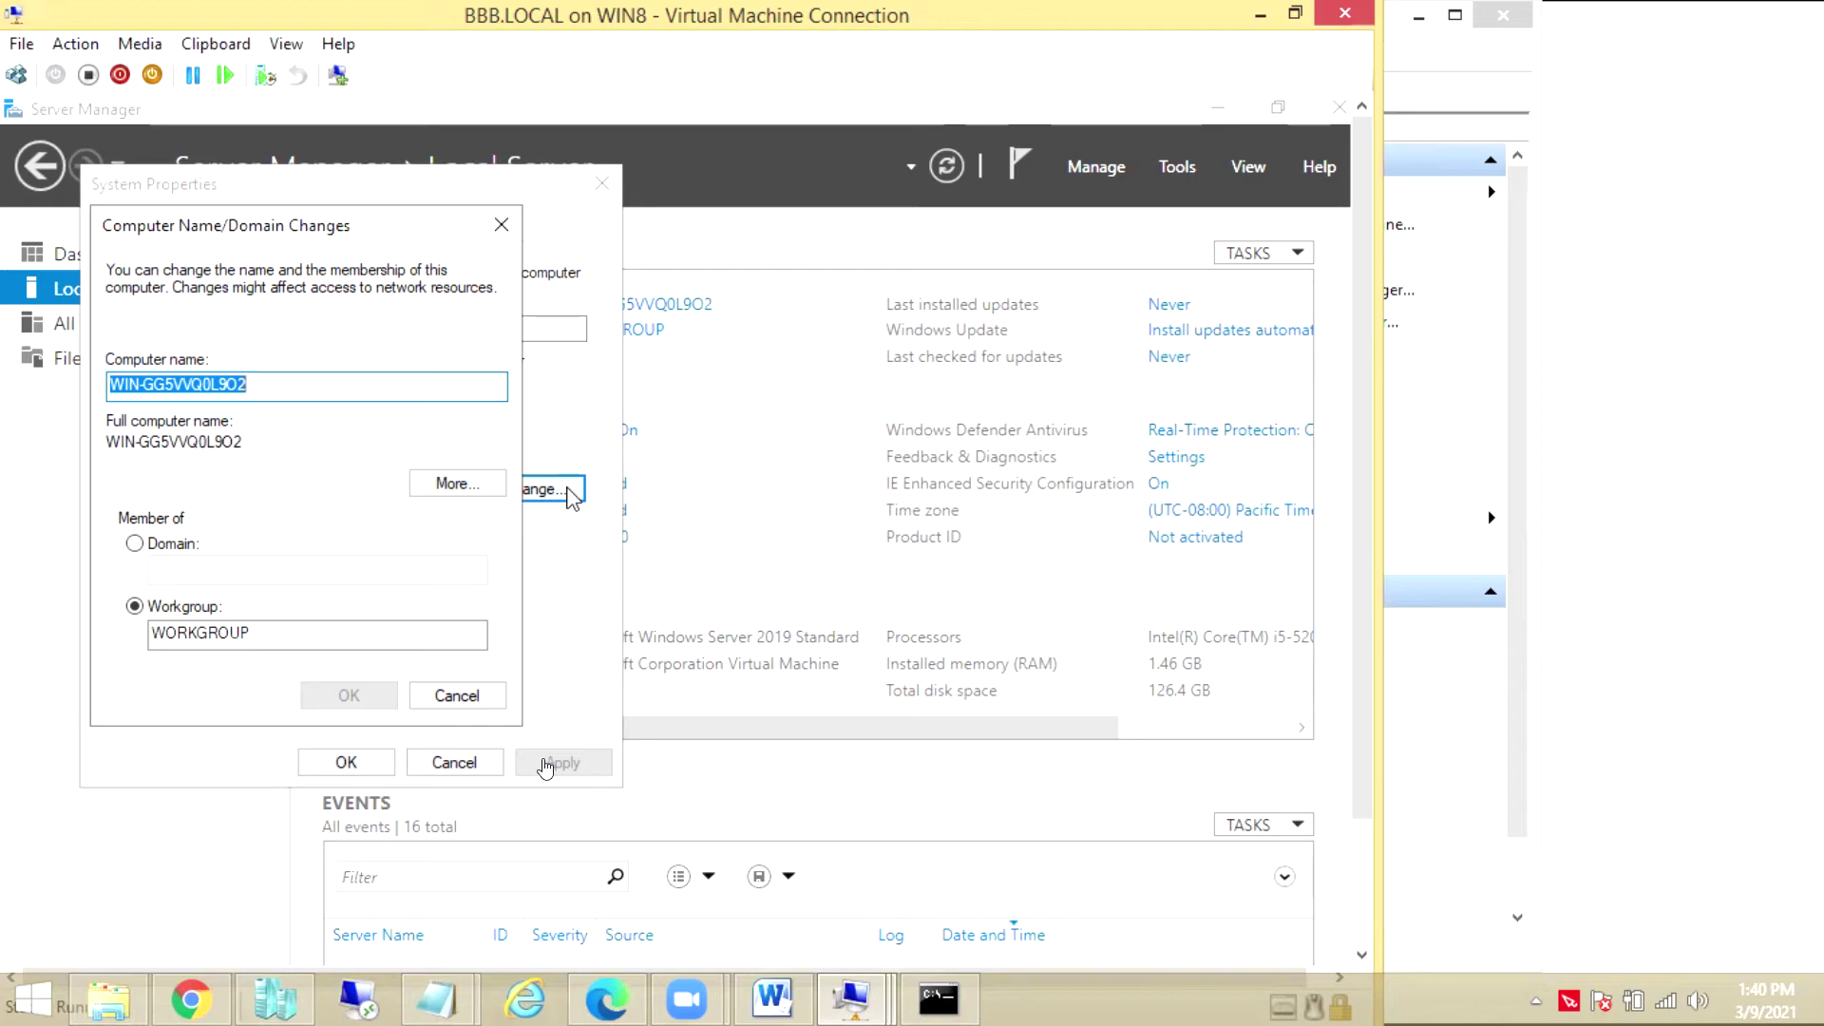
# Rename the computer from WIN-GG5VVQ0L9O2 to AD10 and acknowledge the restart notice
pyautogui.write('AD10')
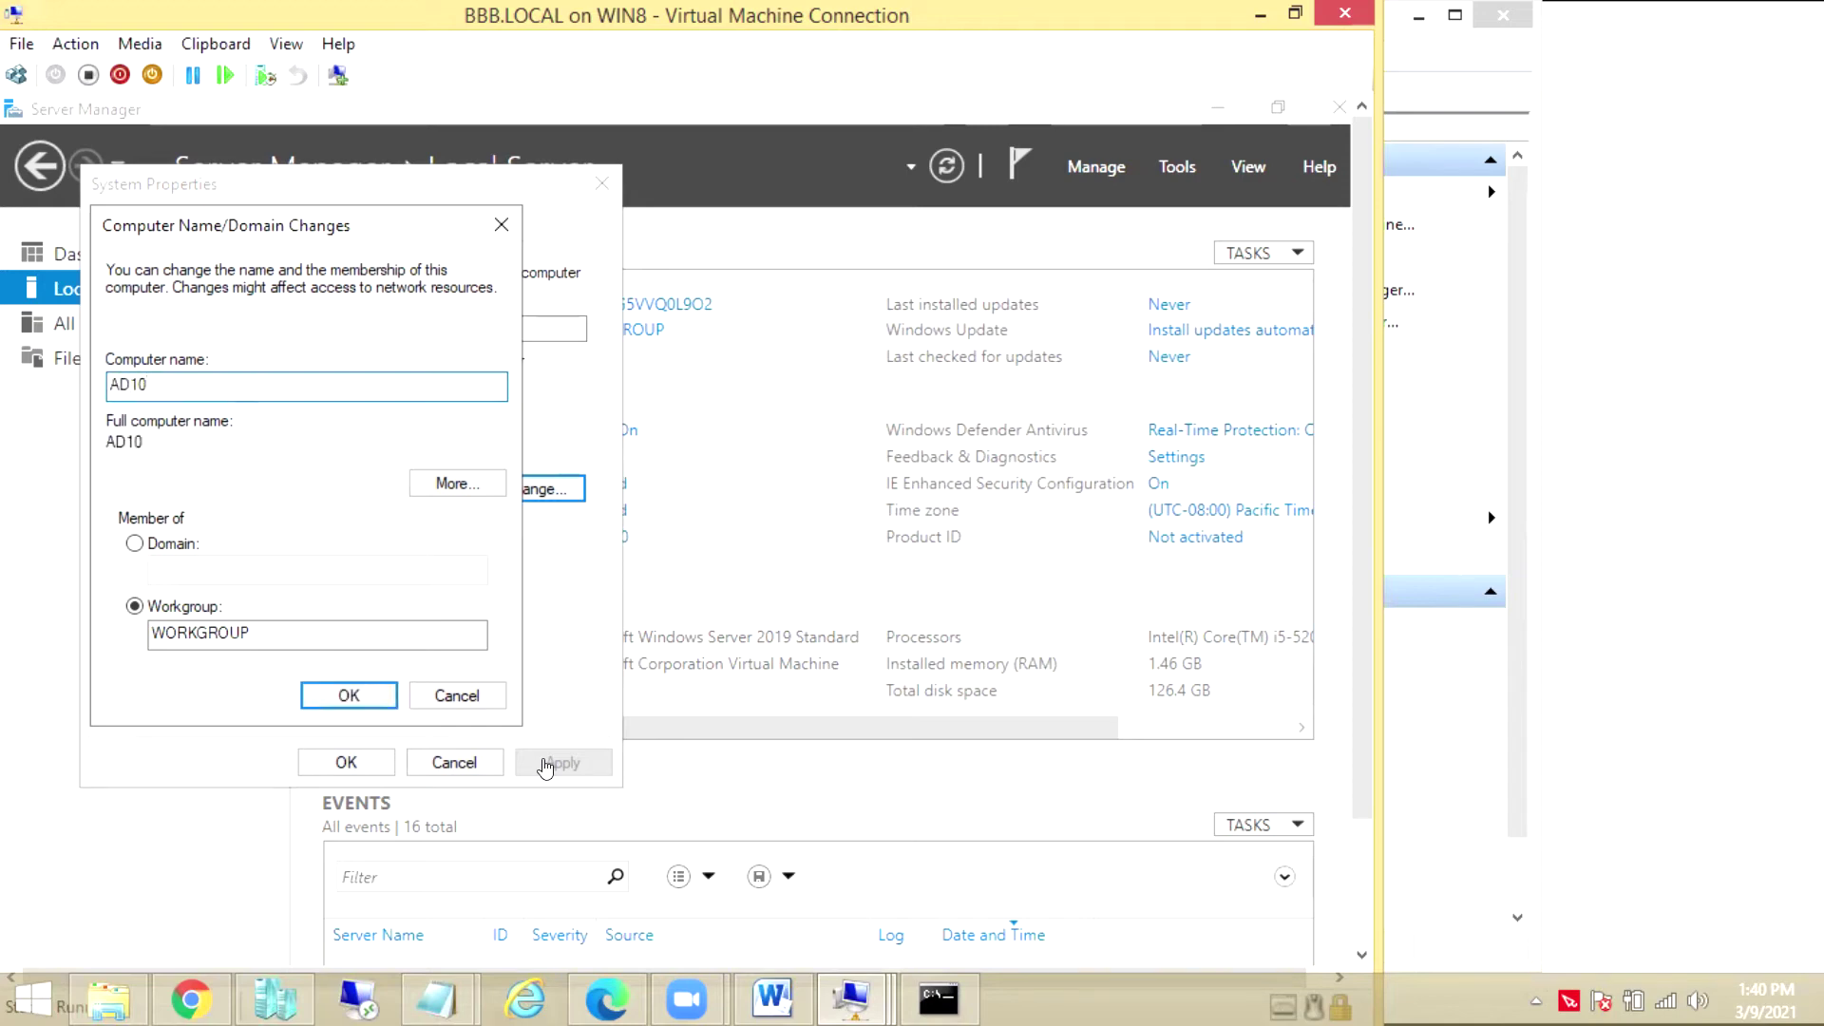
pyautogui.click(351, 692)
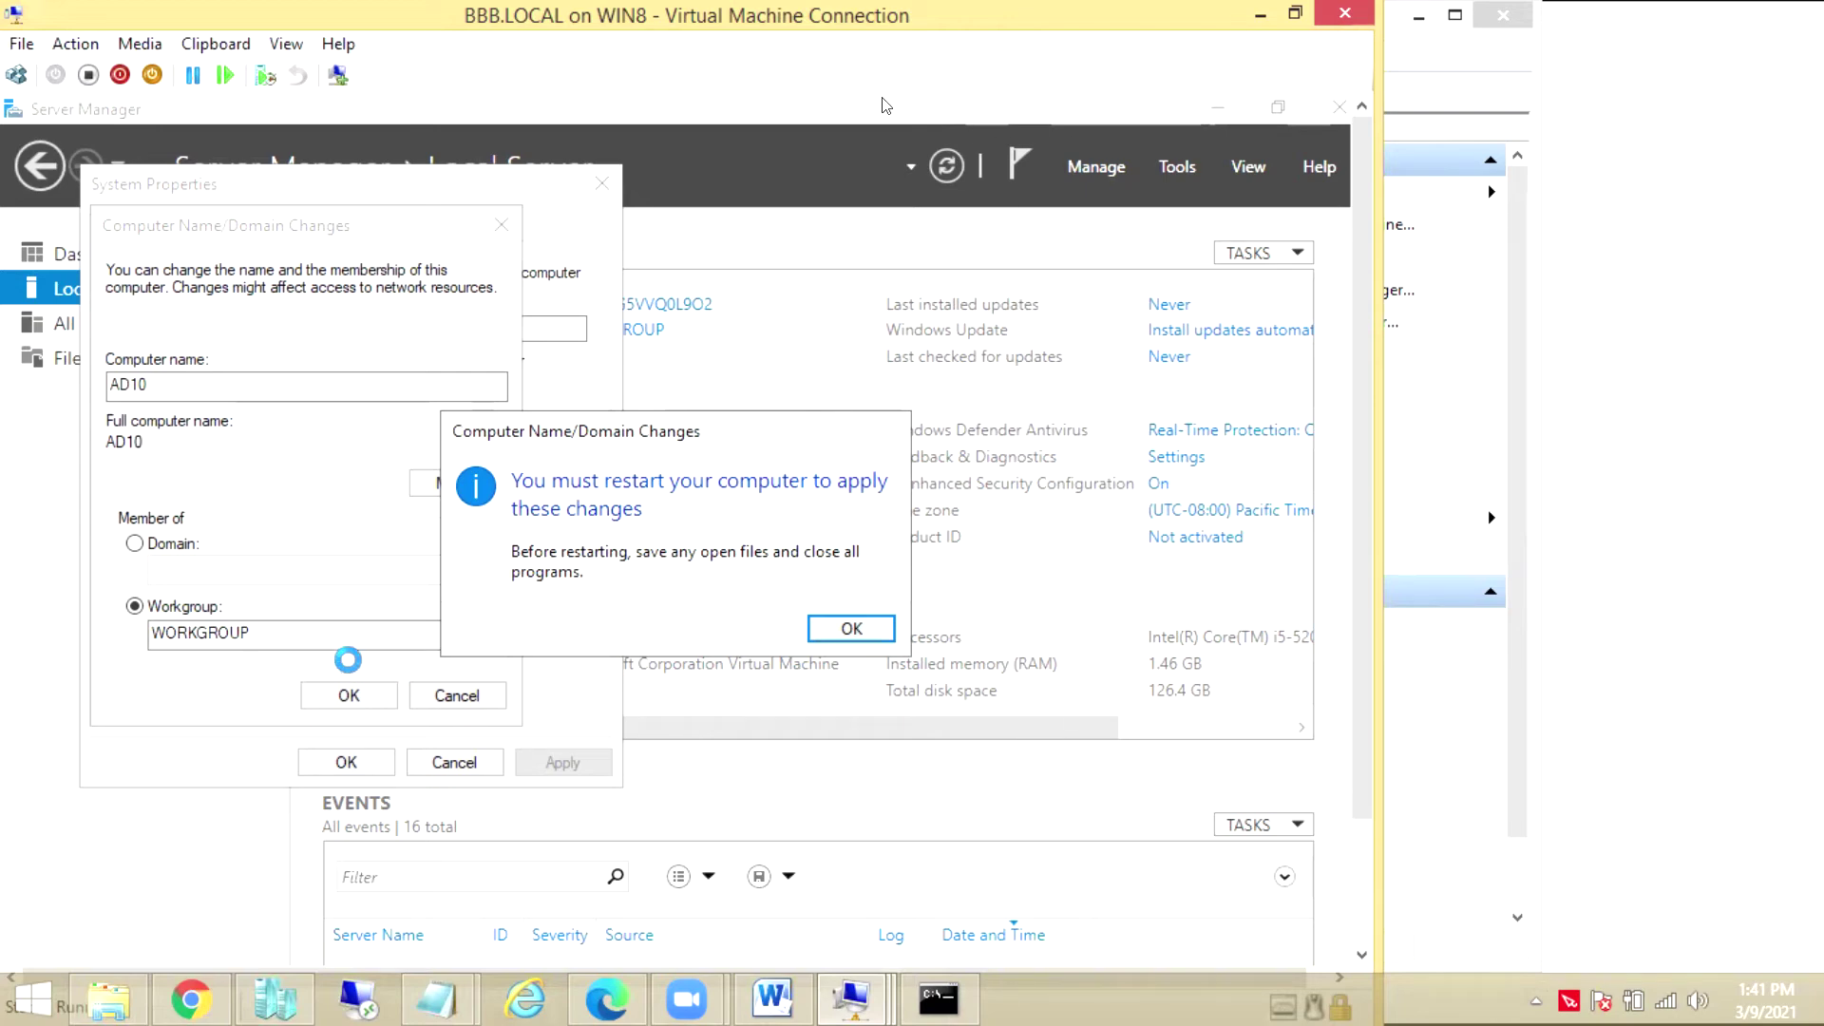
pyautogui.click(860, 630)
# Close System Properties and choose Restart Now so the AD10 name applies
pyautogui.click(345, 762)
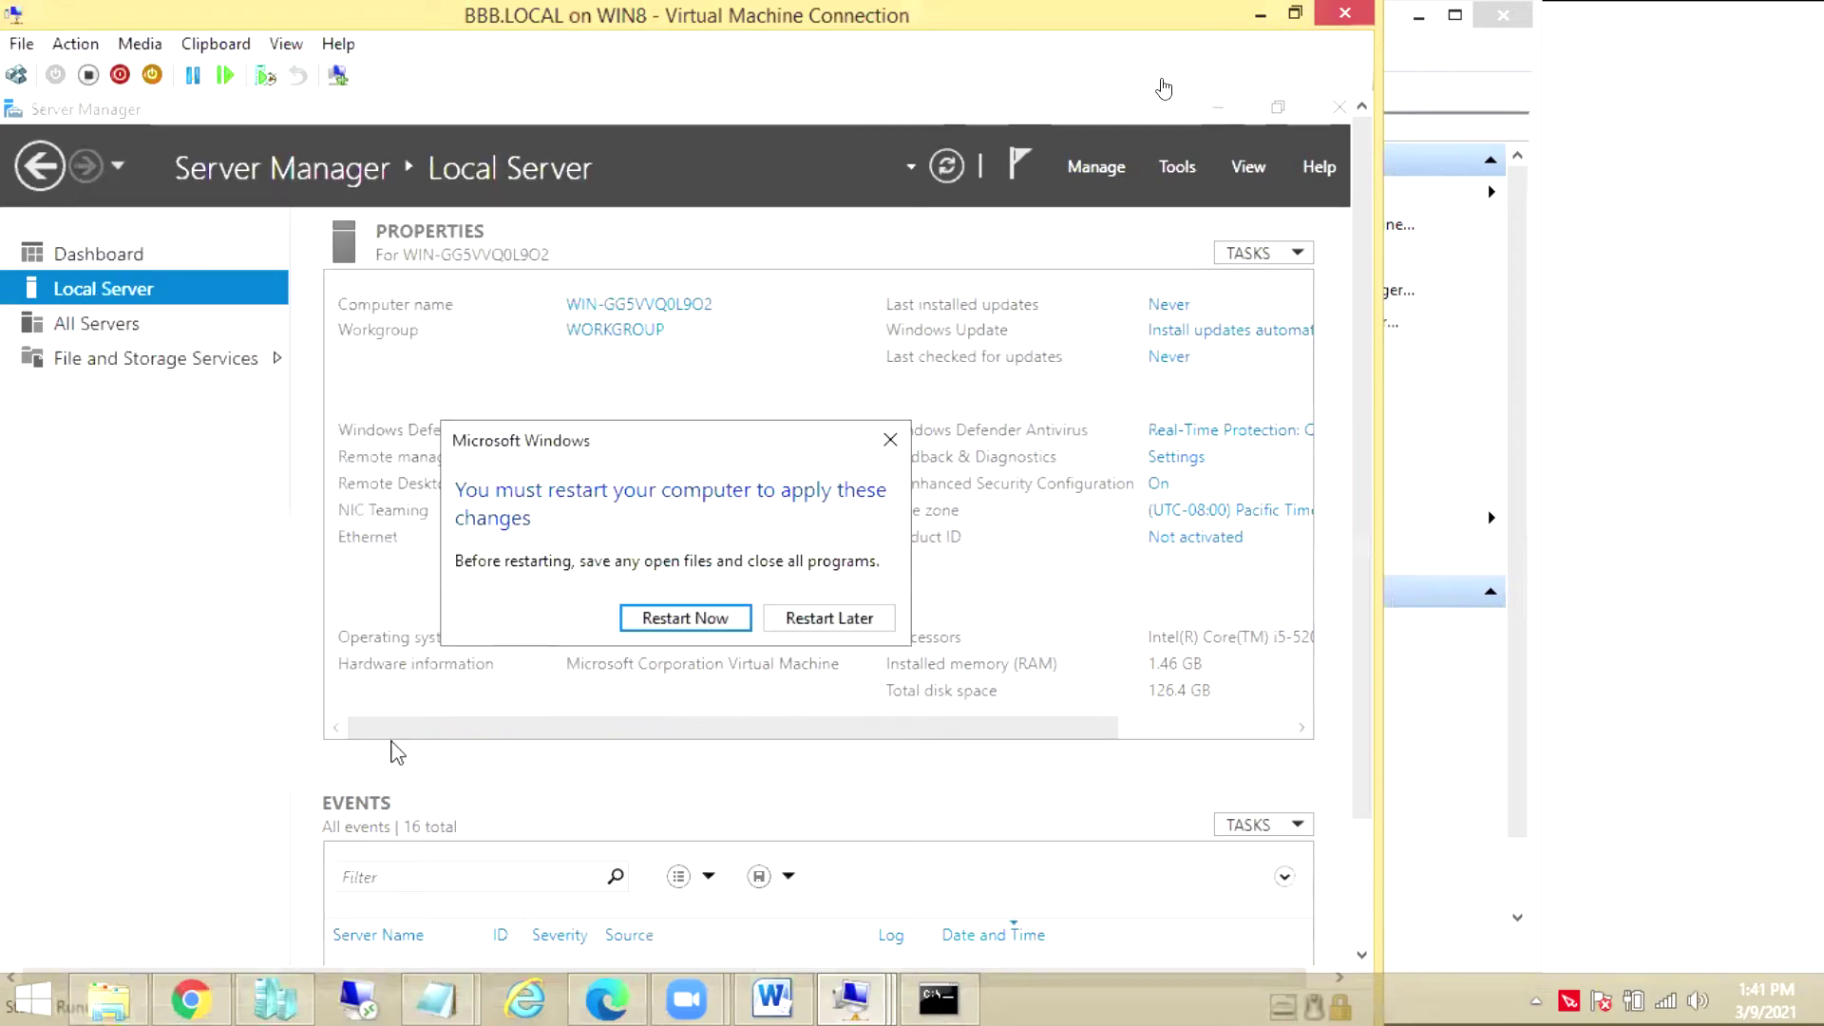
pyautogui.click(679, 629)
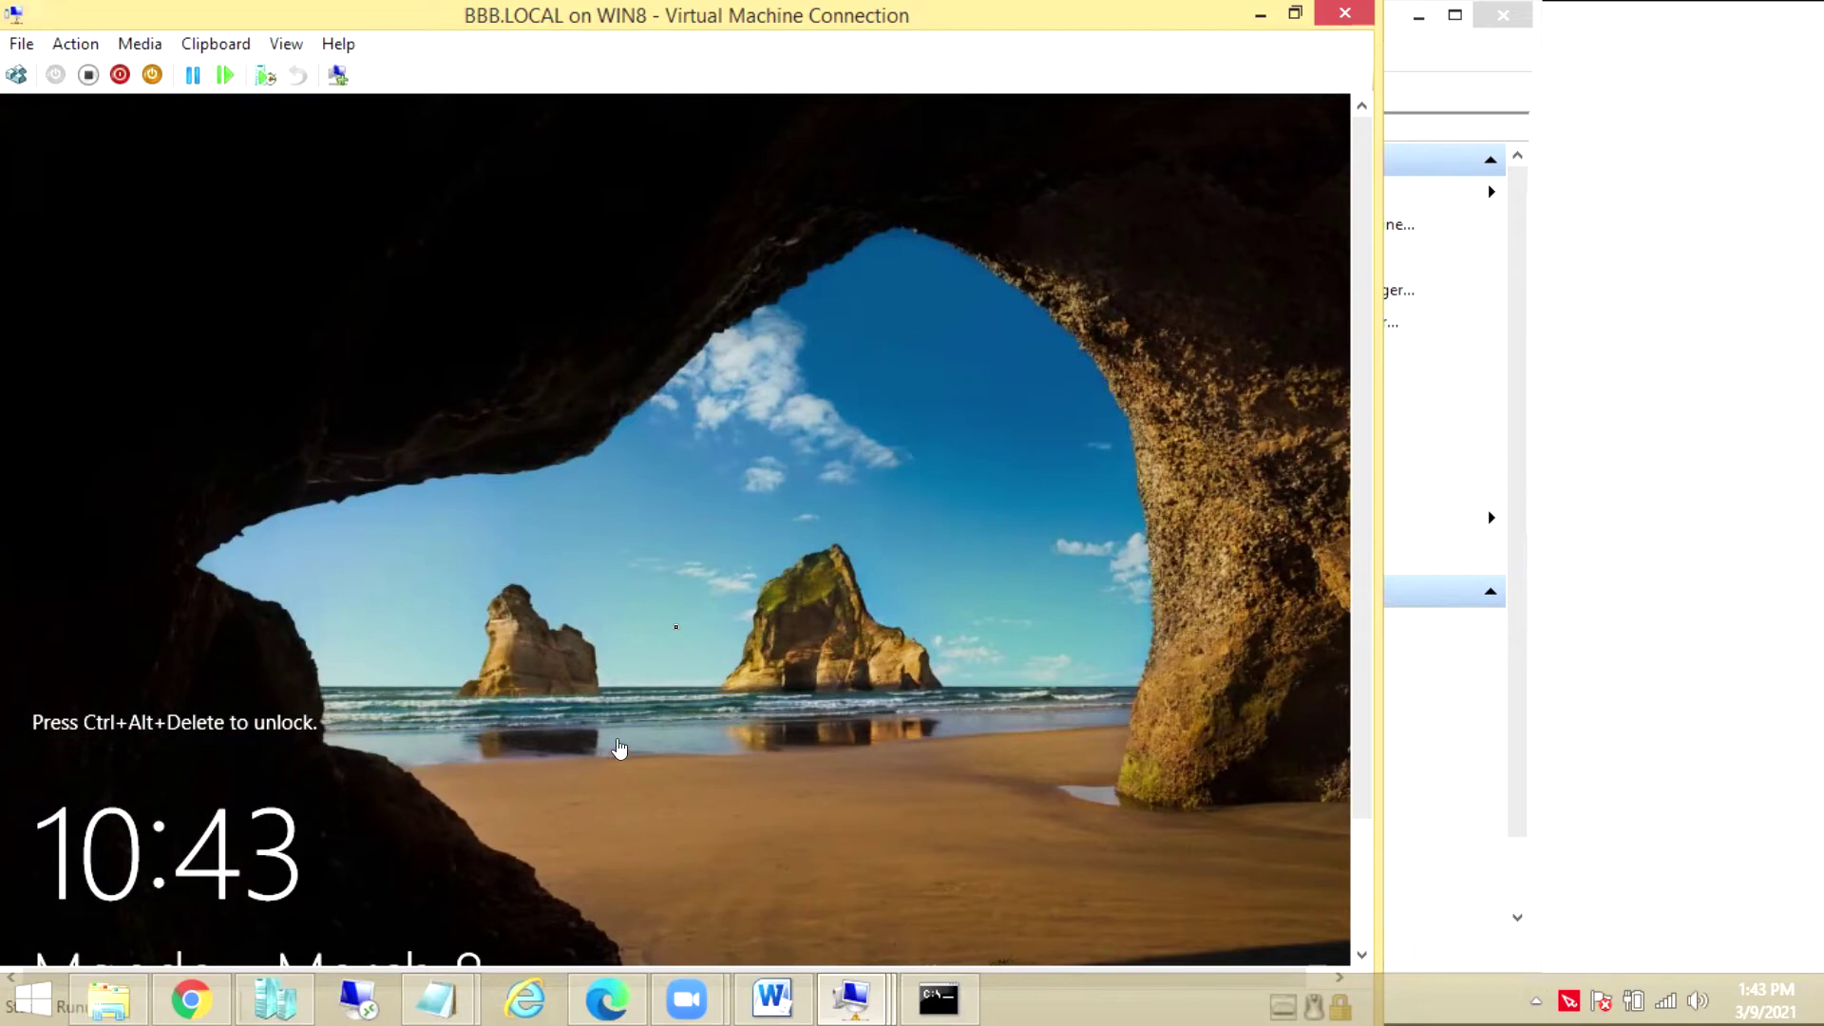
# Sign in to the restarted VM as Administrator with the account password
pyautogui.click(16, 76)
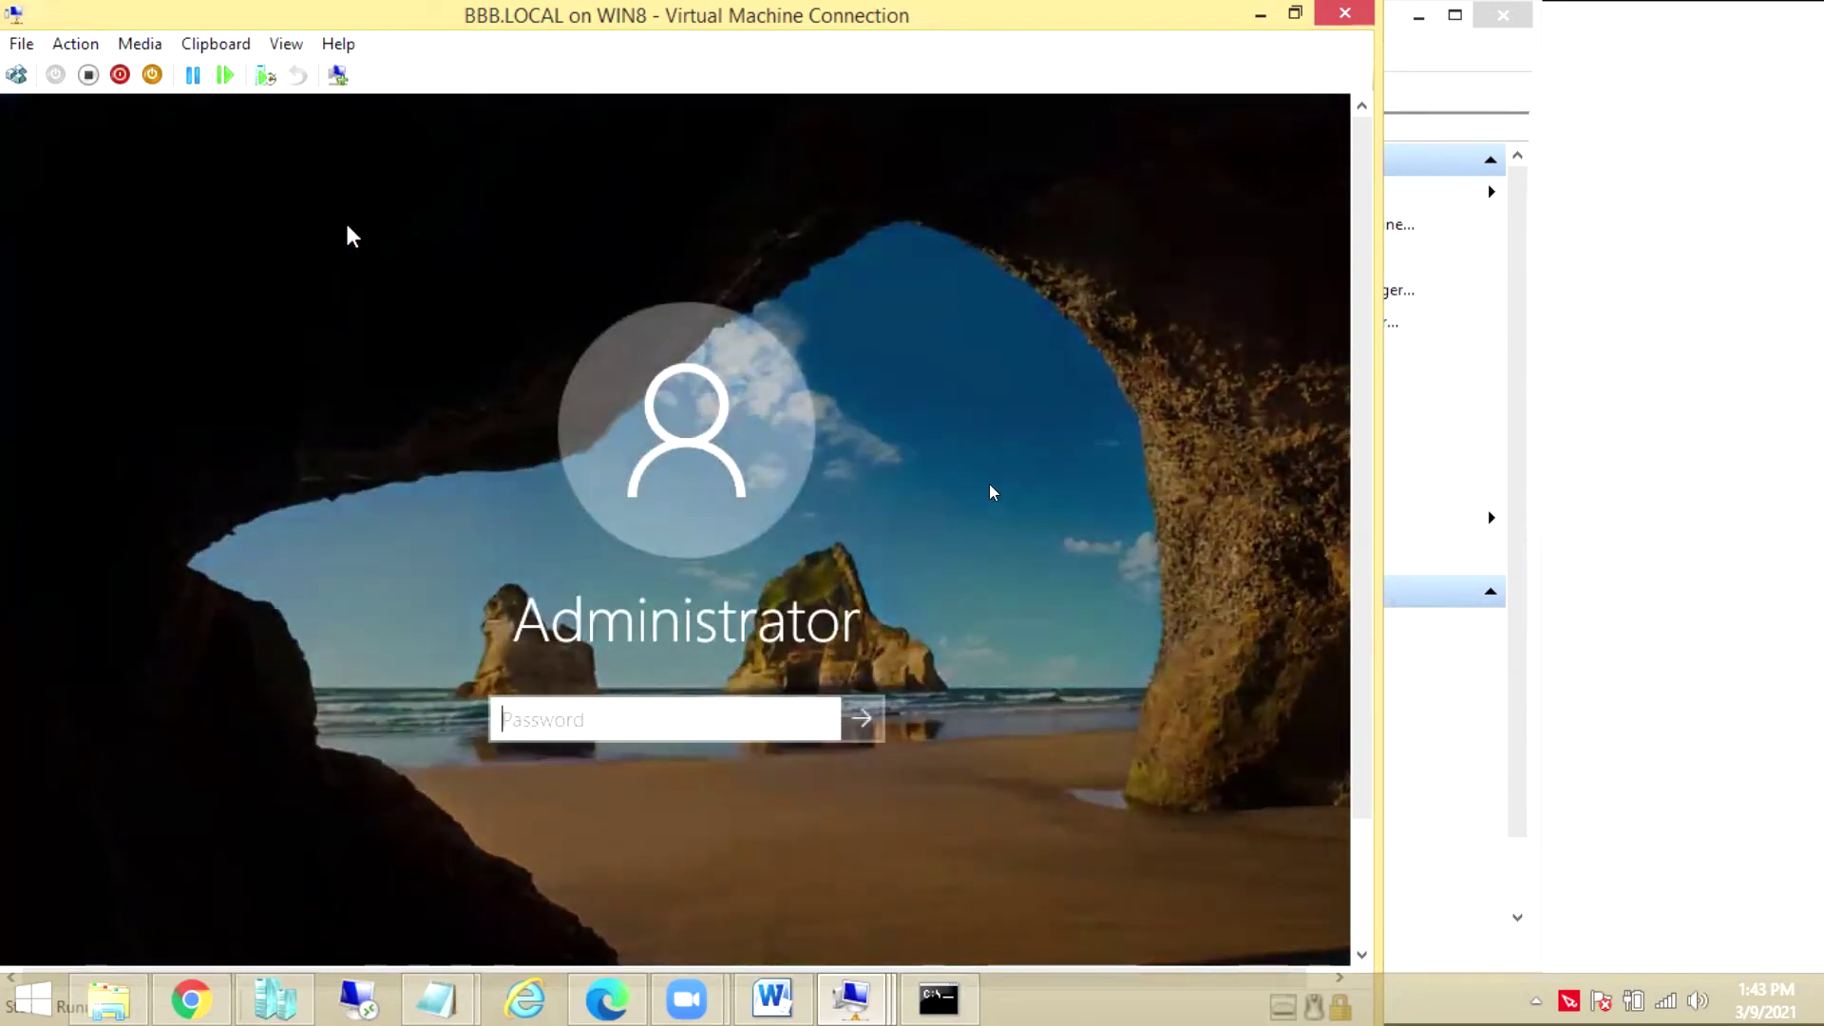
pyautogui.write('Pa$$w0rd')
pyautogui.press('Return')
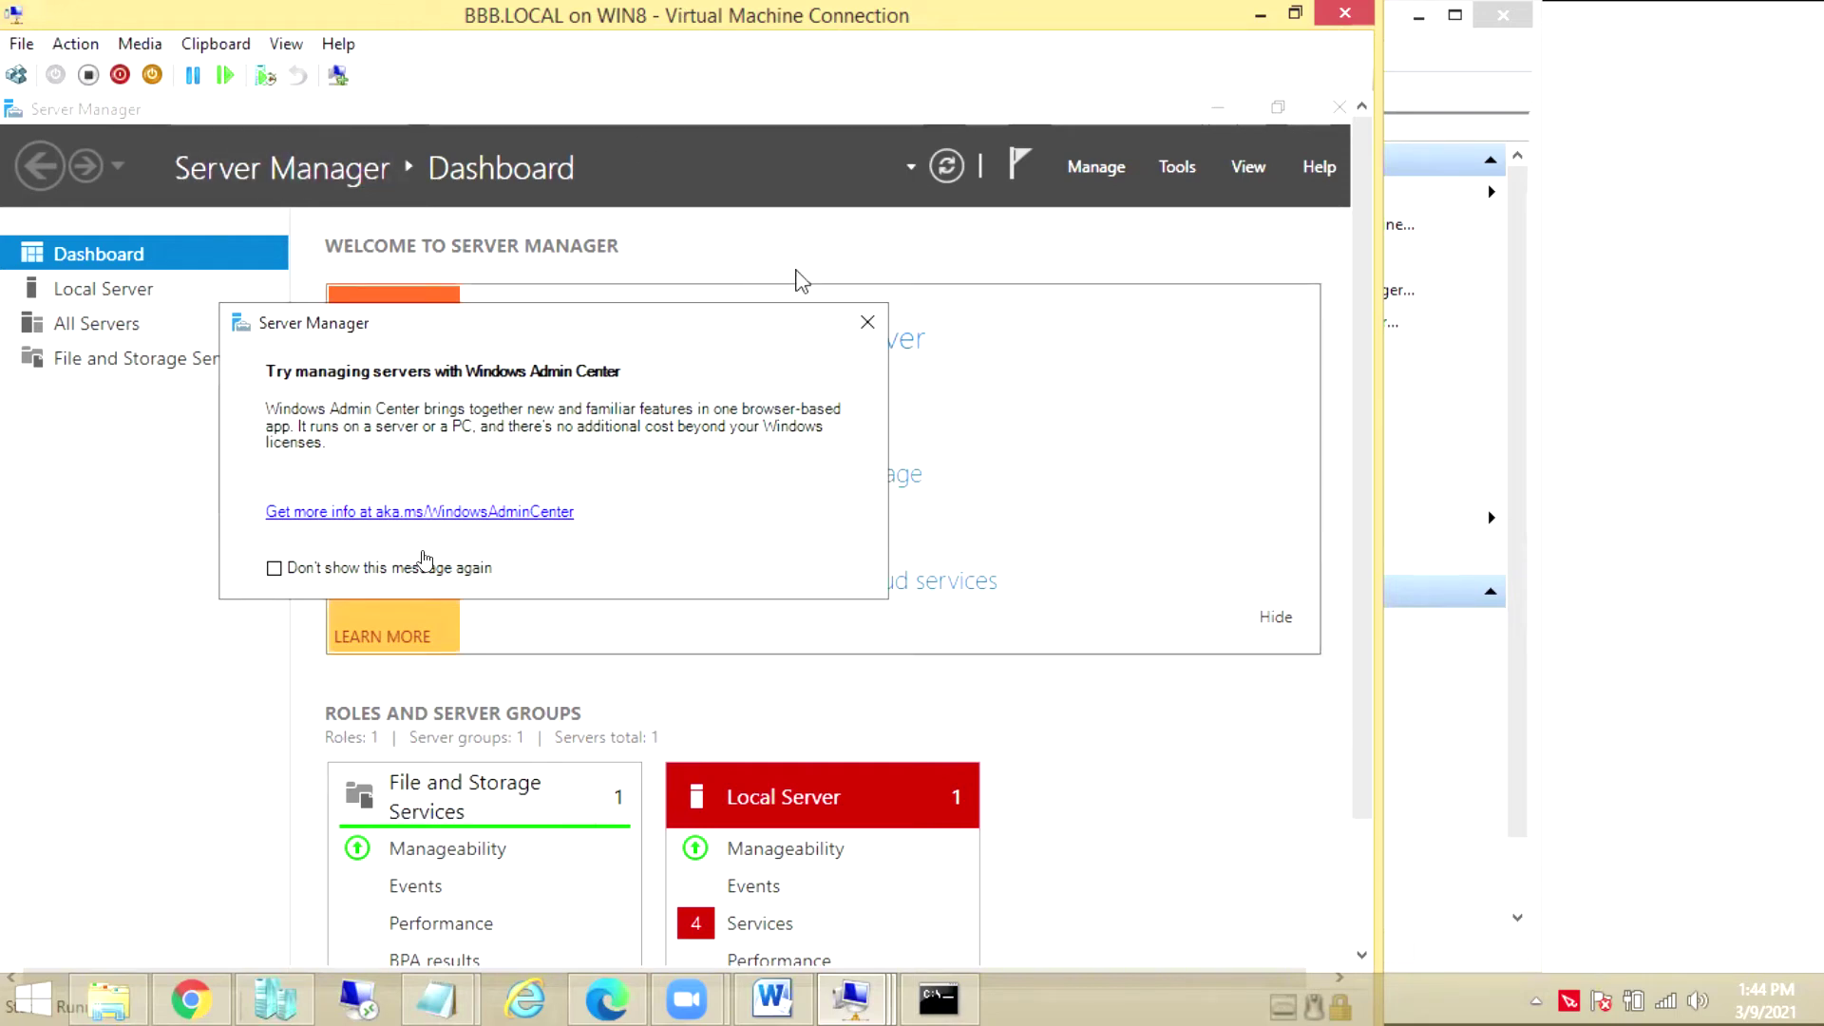
# Dismiss the Windows Admin Center notice and start Manage > Add Roles and Features
pyautogui.click(866, 322)
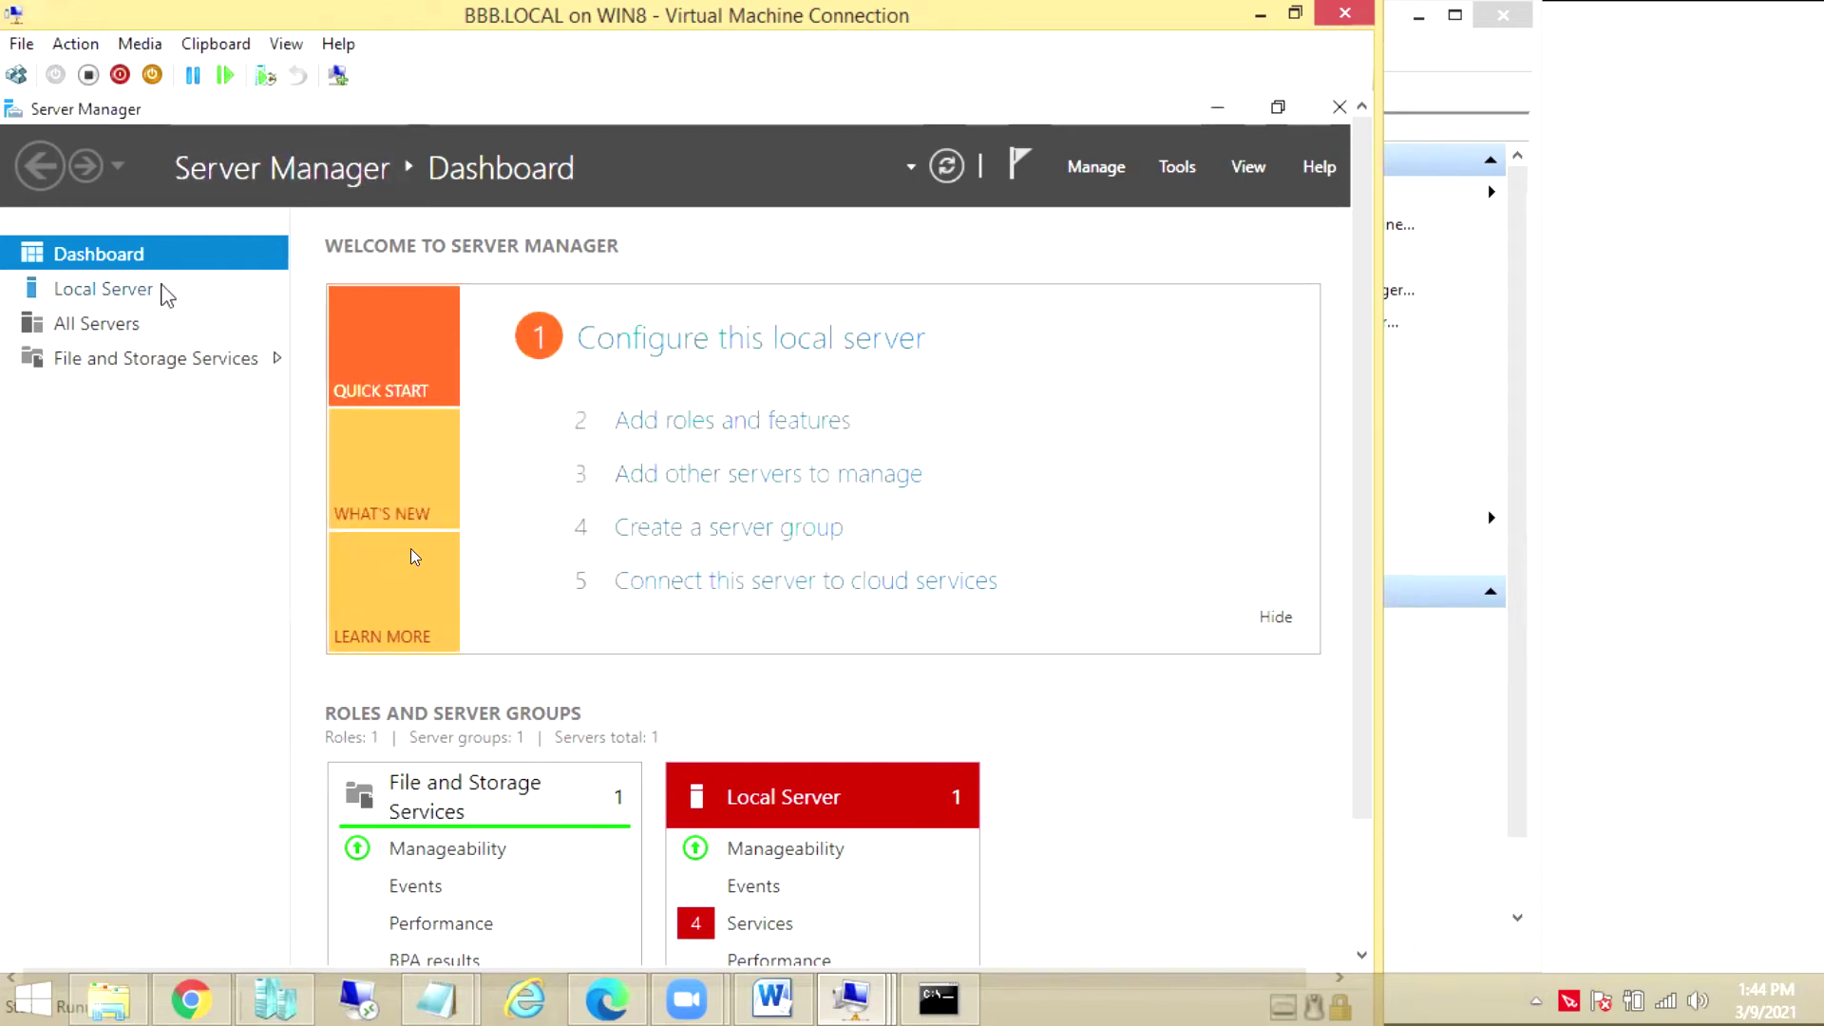
pyautogui.click(1096, 167)
pyautogui.click(1097, 196)
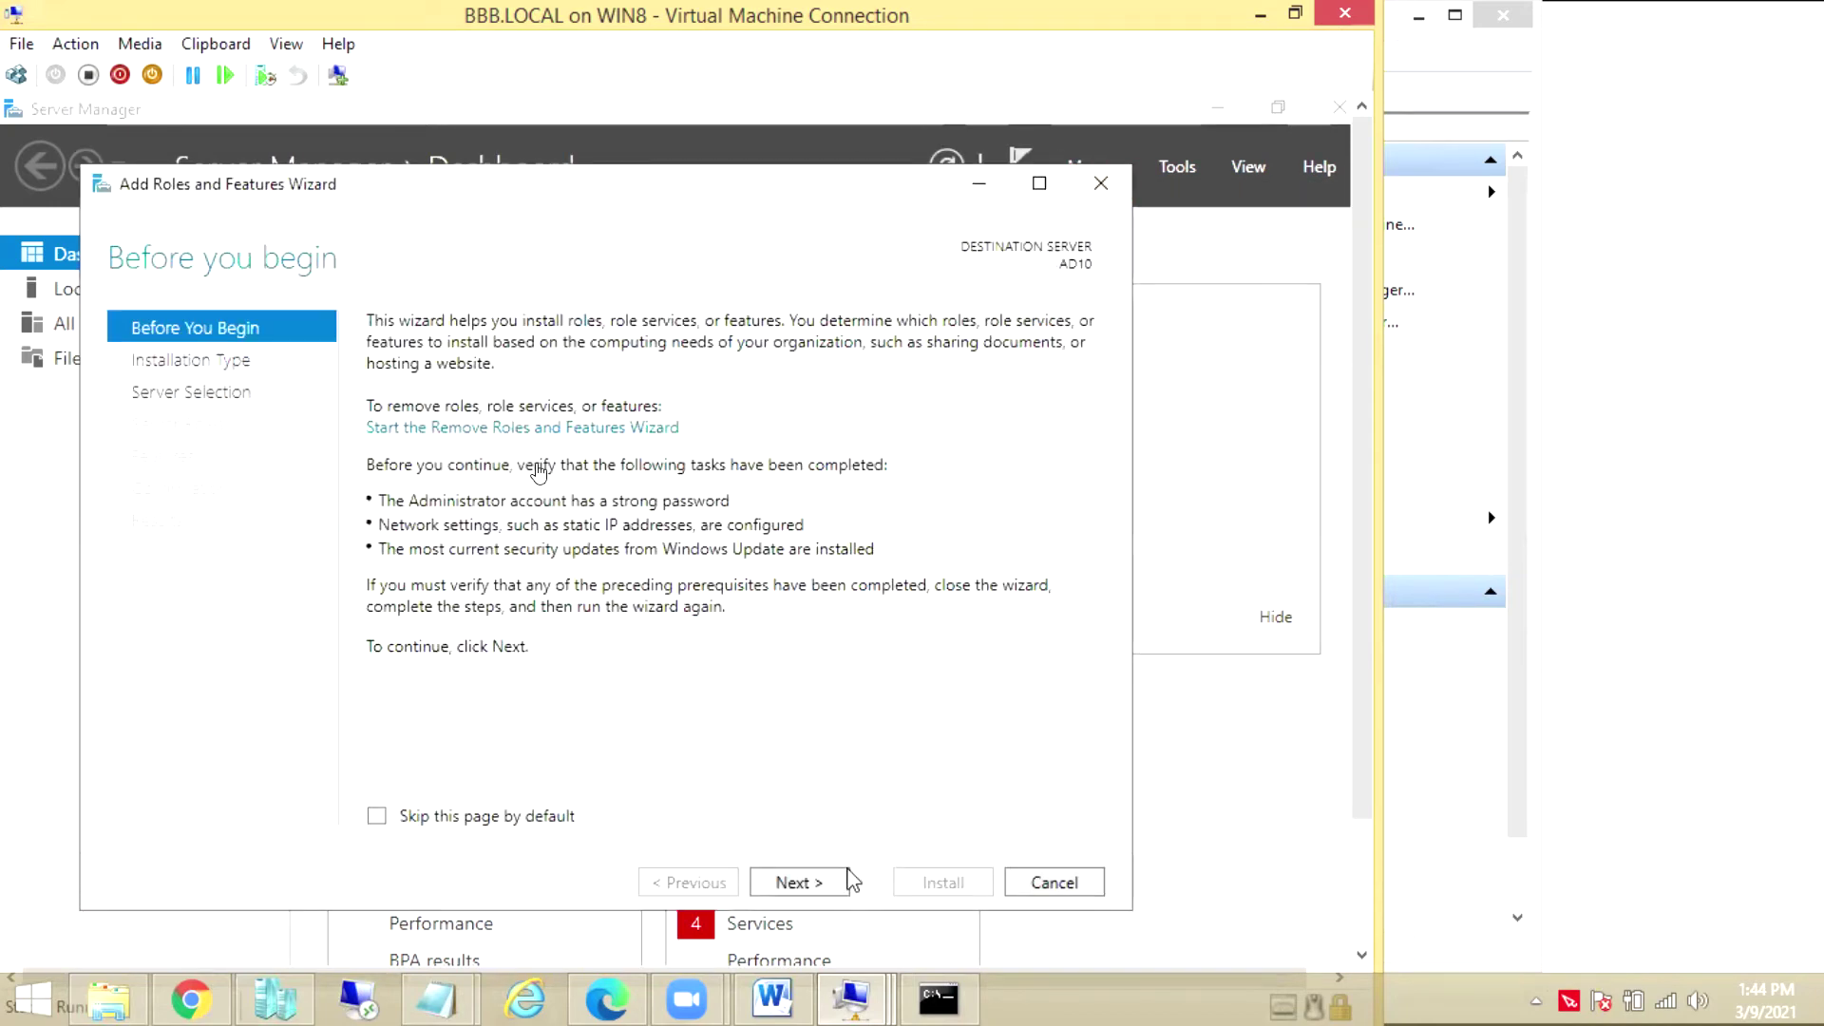
# Select Active Directory Domain Services with its required features on AD10 and start installation
pyautogui.click(829, 883)
pyautogui.click(817, 886)
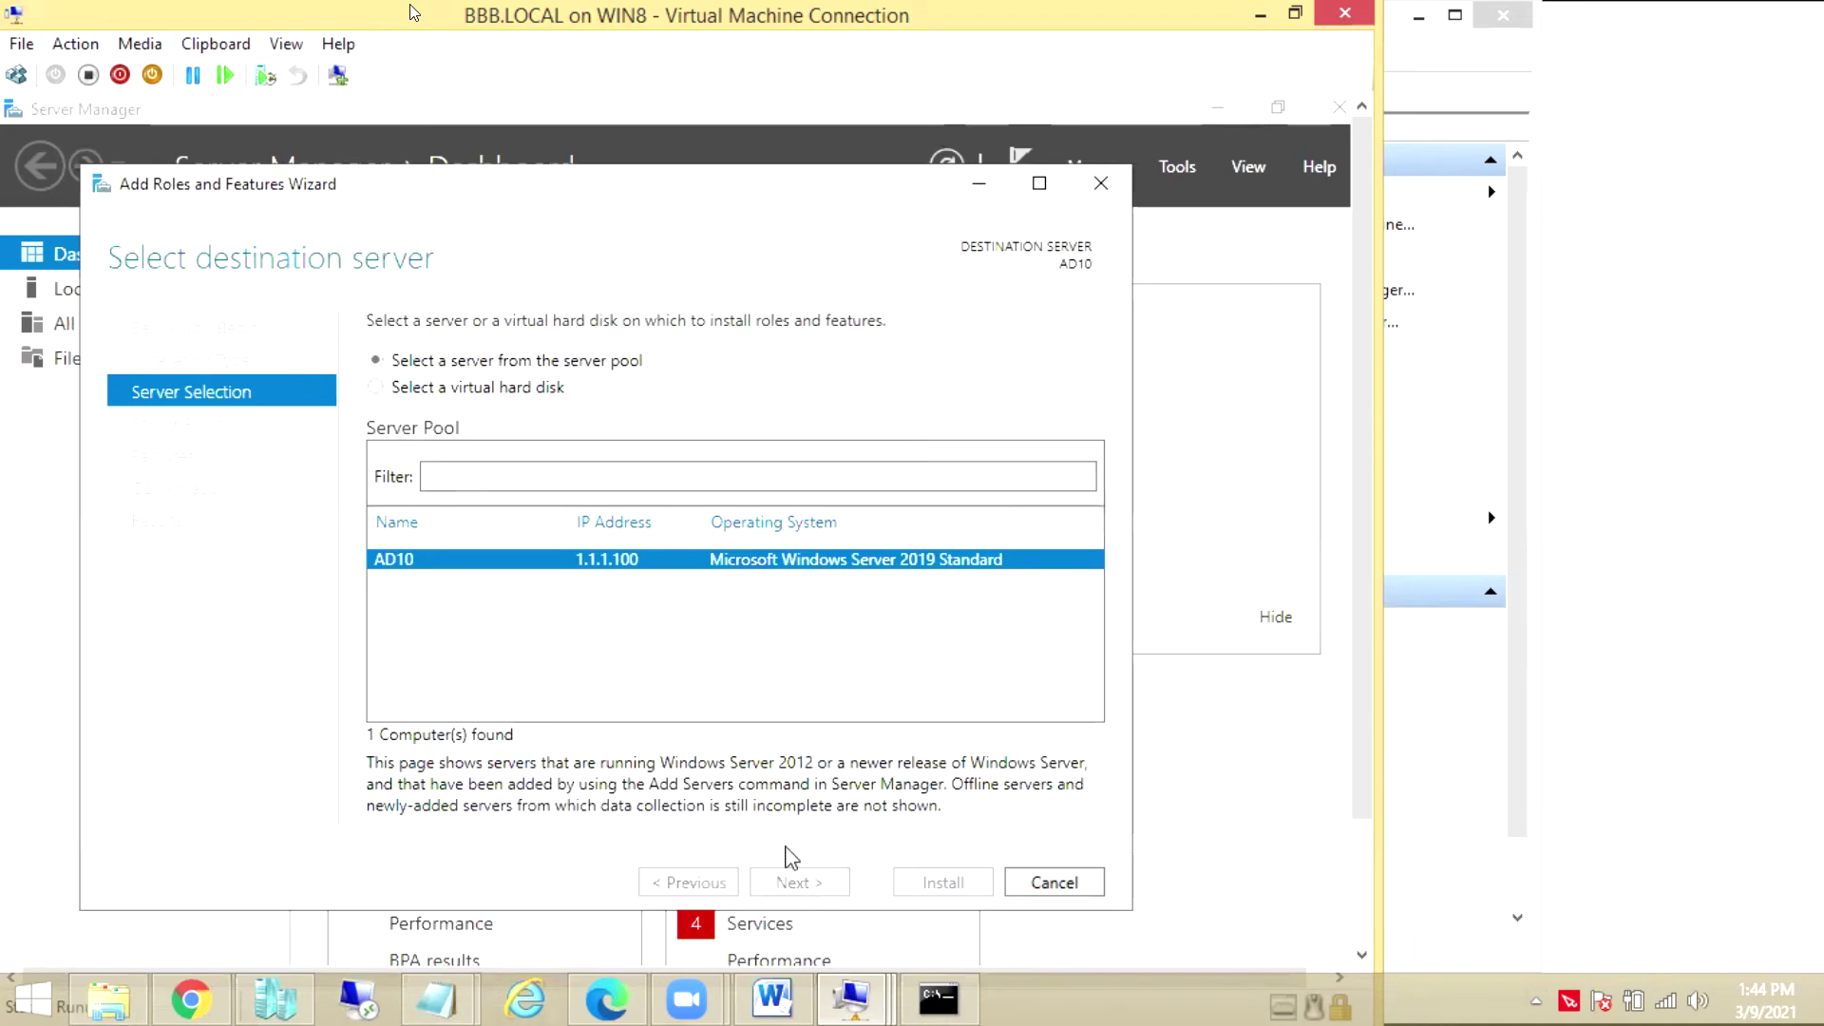
pyautogui.click(793, 881)
pyautogui.click(412, 421)
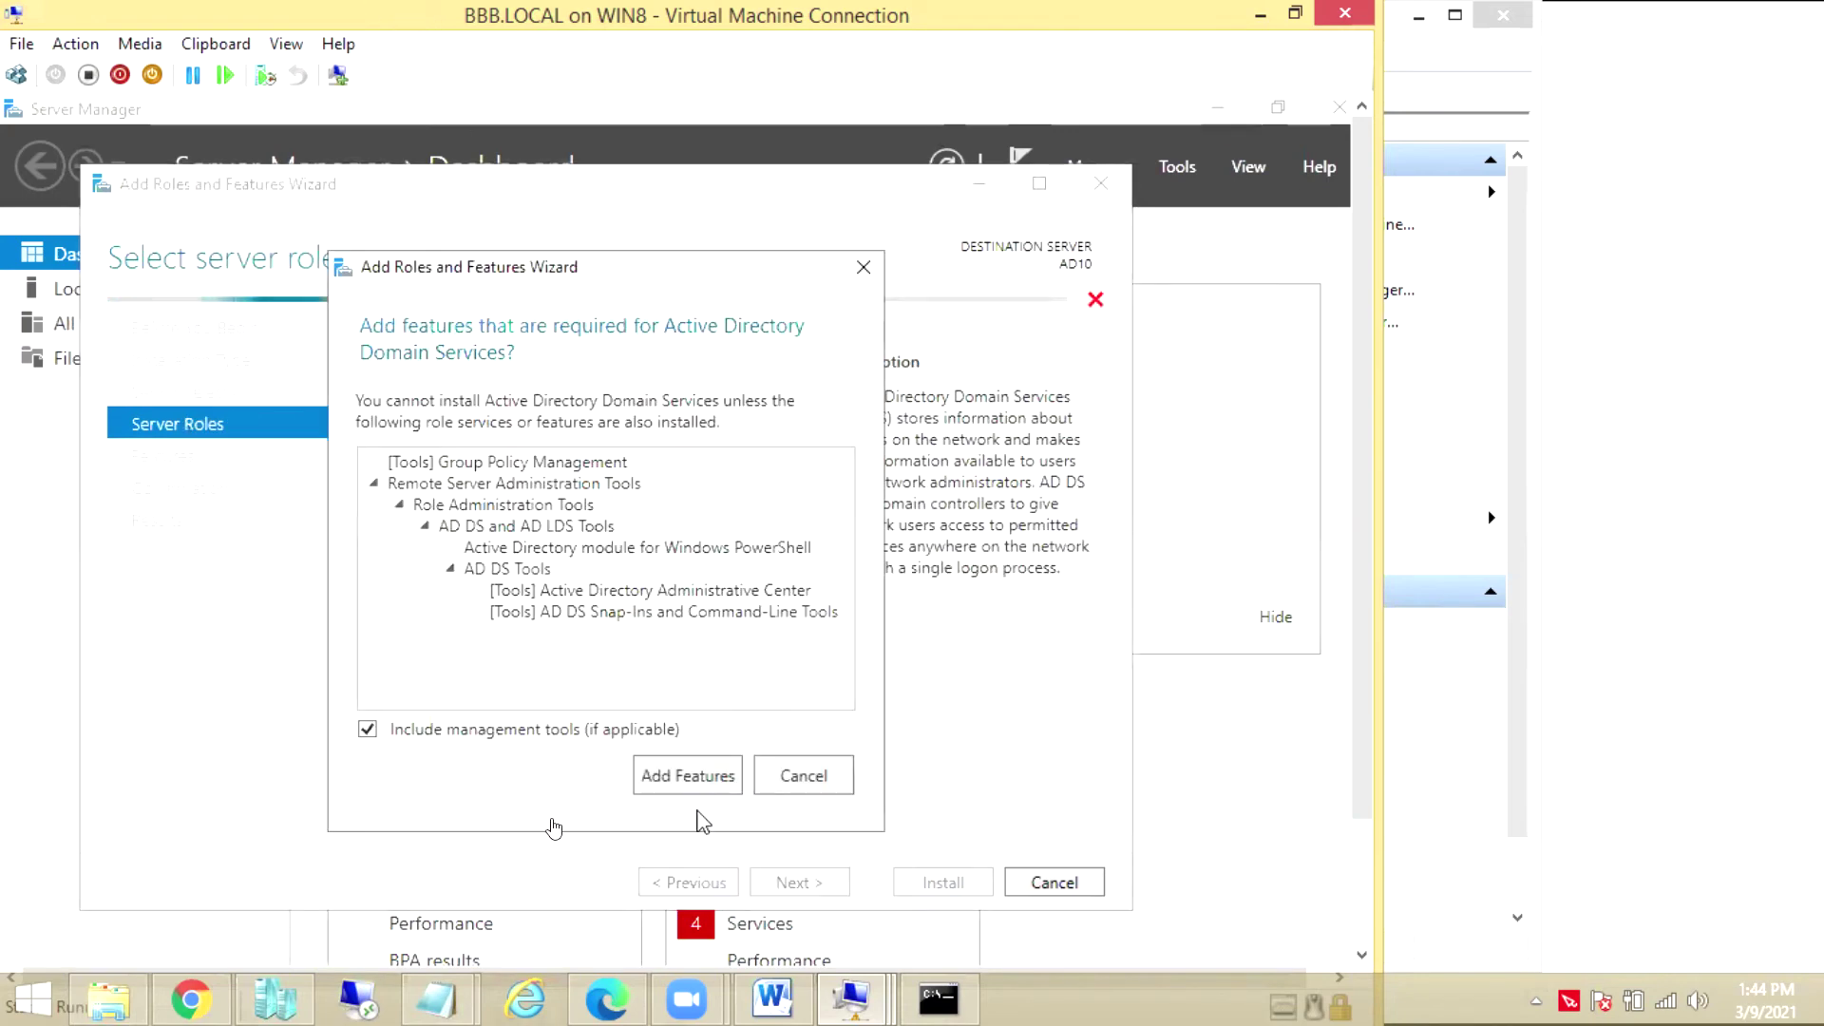
pyautogui.click(703, 772)
pyautogui.click(793, 882)
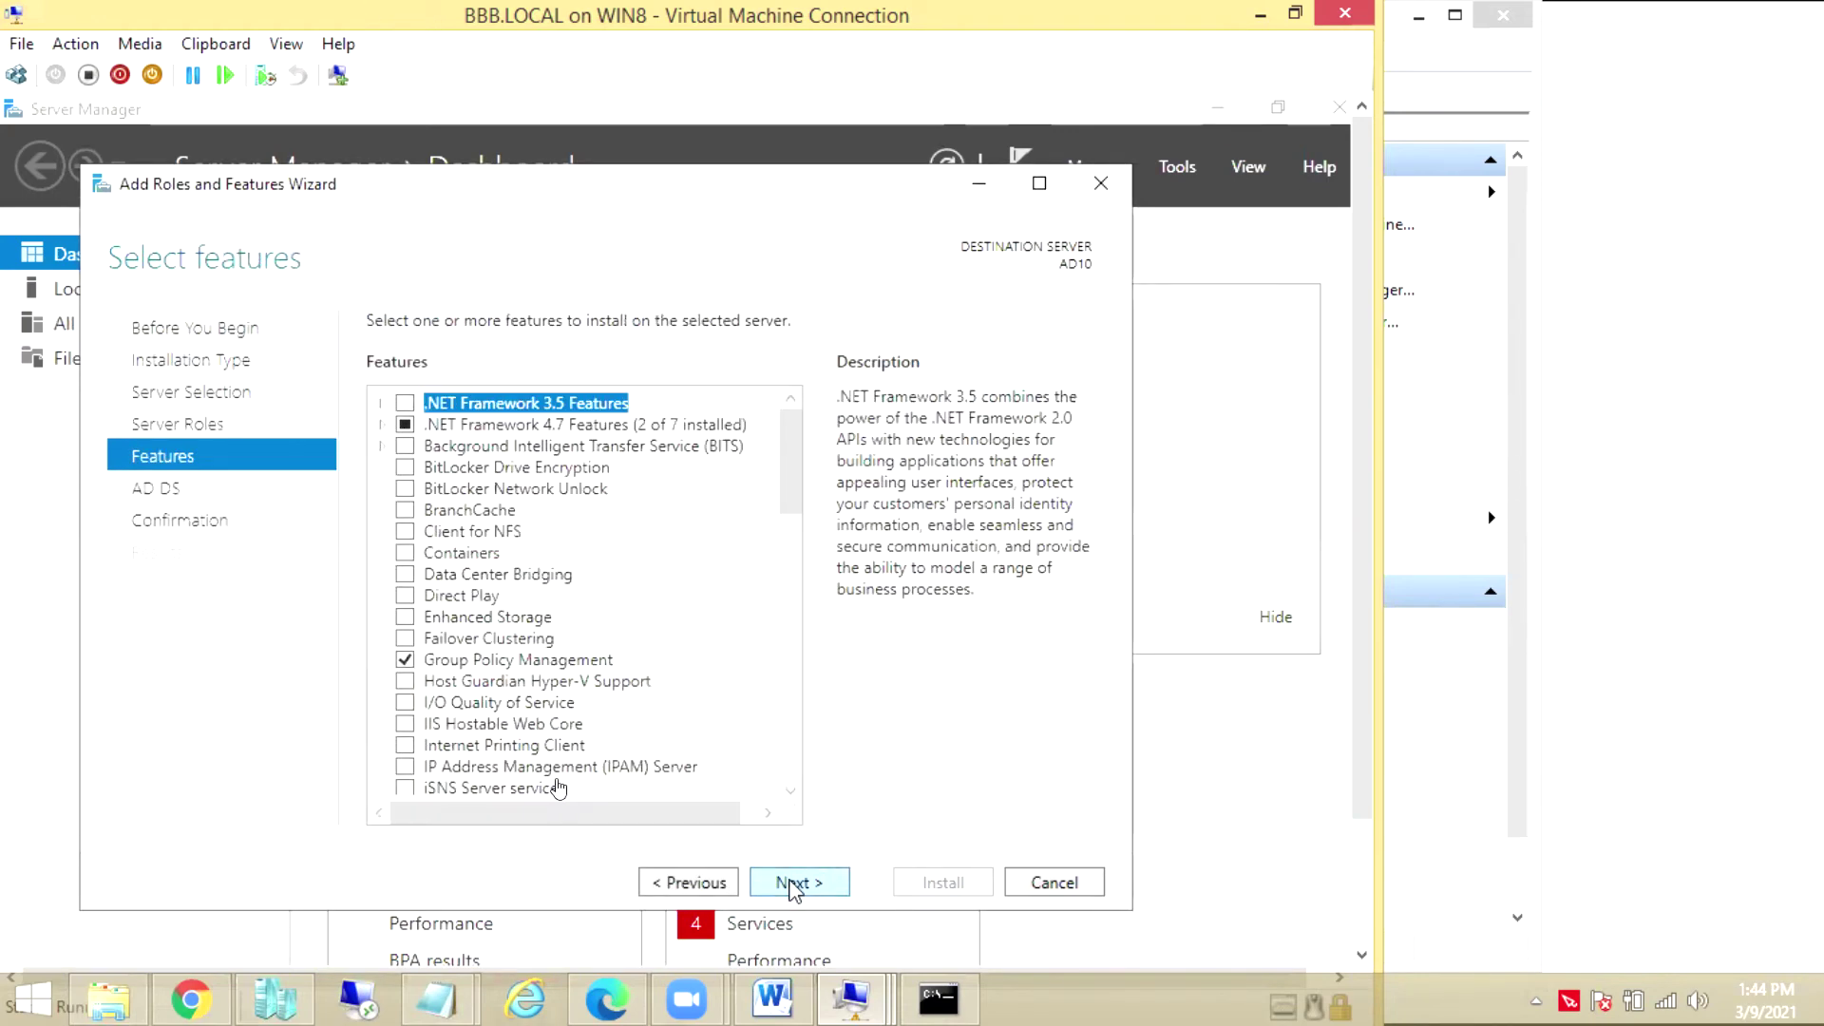
pyautogui.click(793, 884)
pyautogui.click(794, 884)
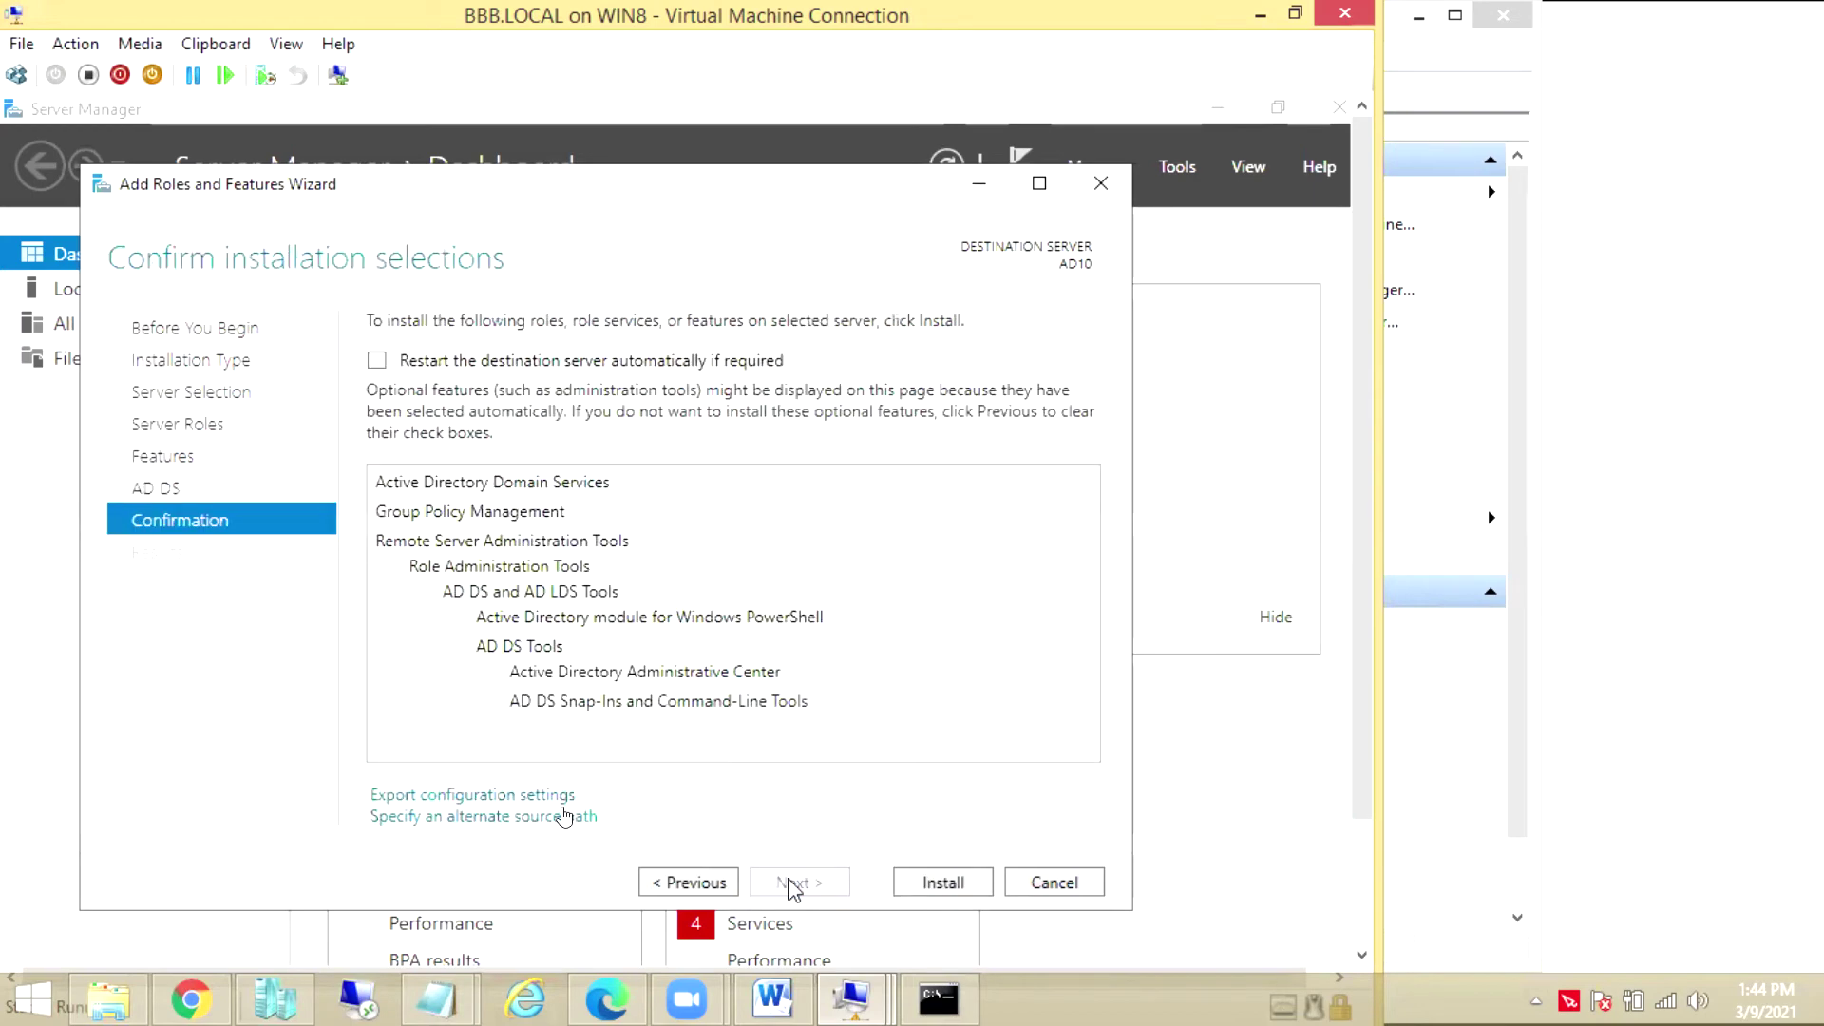
pyautogui.click(941, 886)
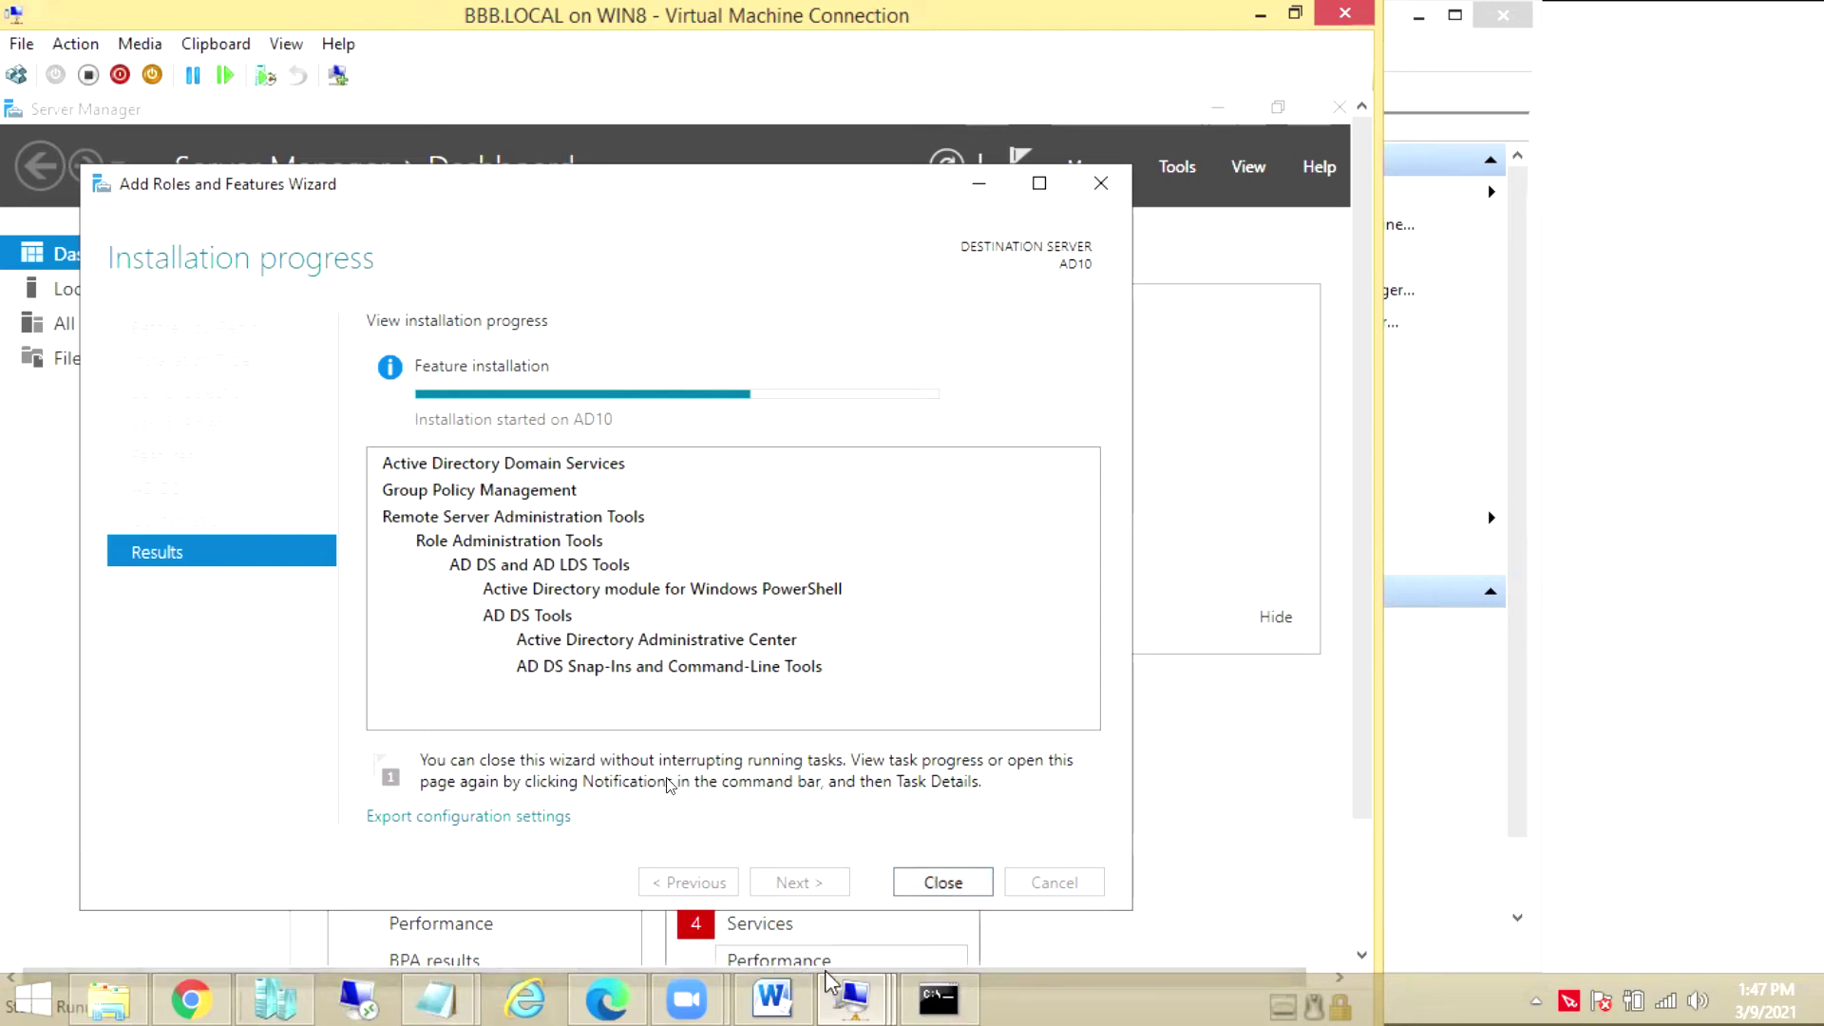
pyautogui.click(851, 1003)
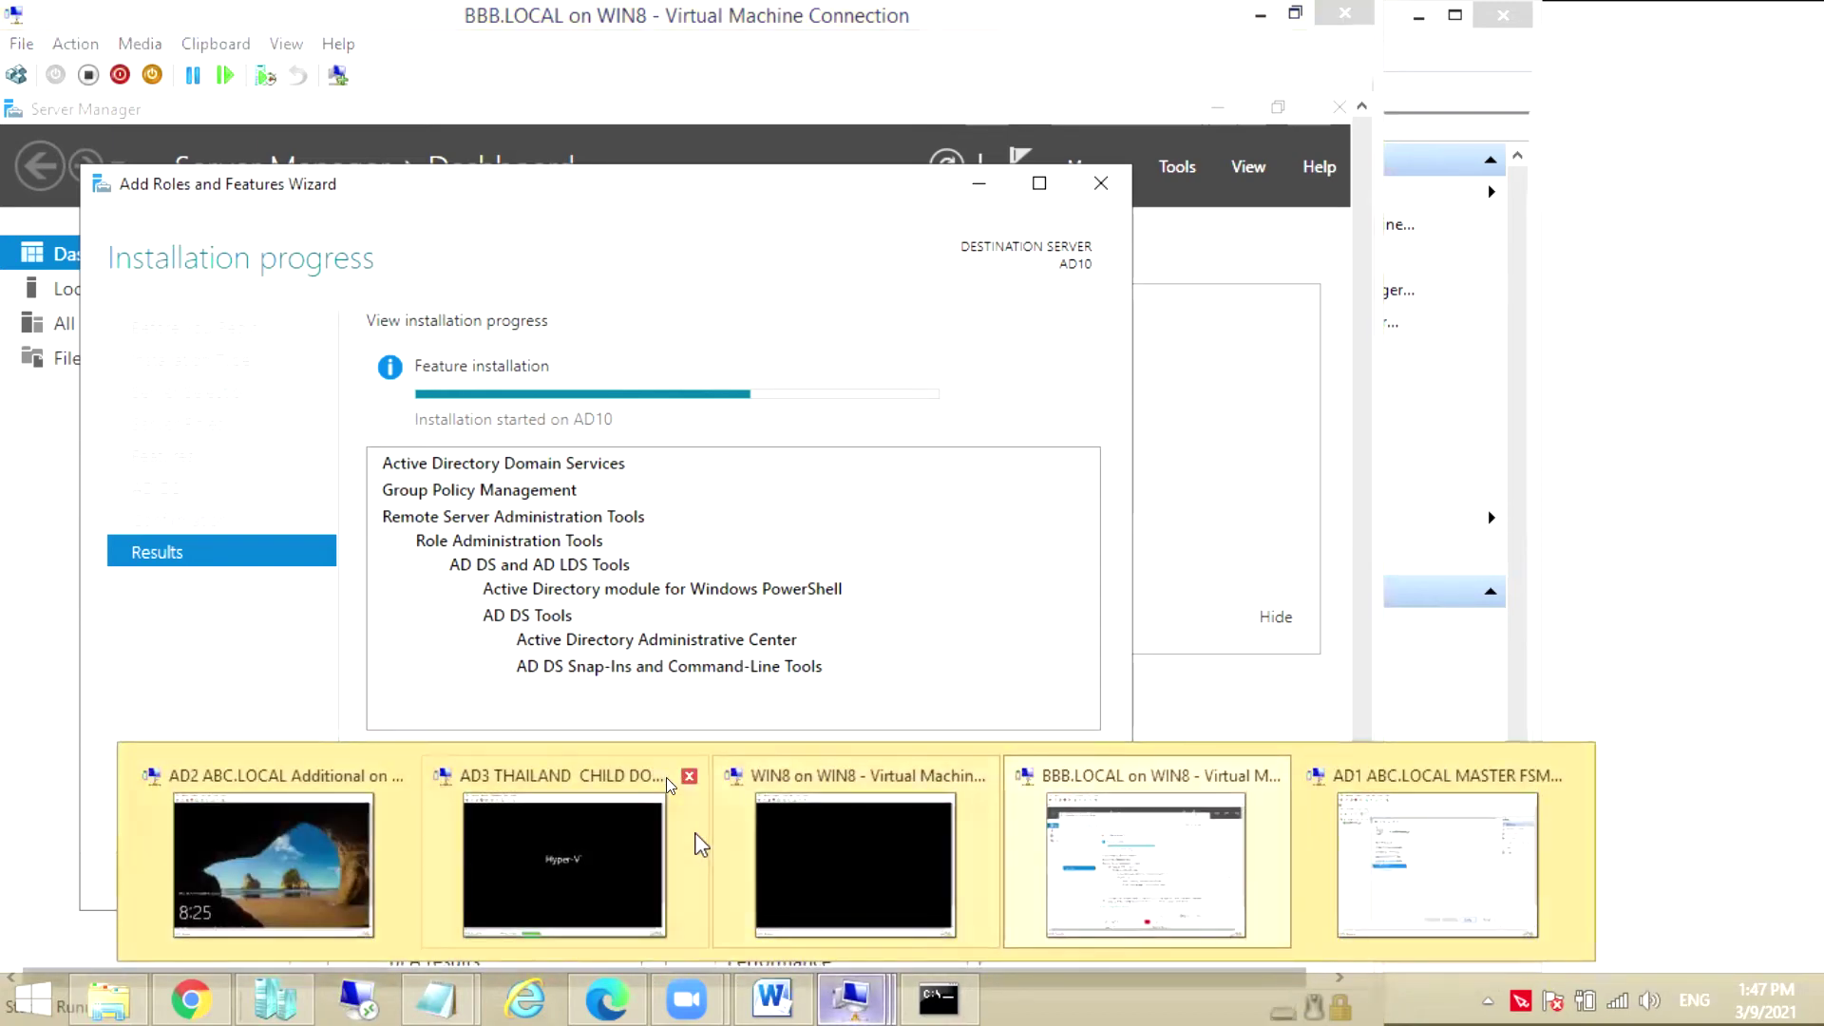
# Close the AD3, WIN8 and AD2 VM connection windows
pyautogui.click(692, 776)
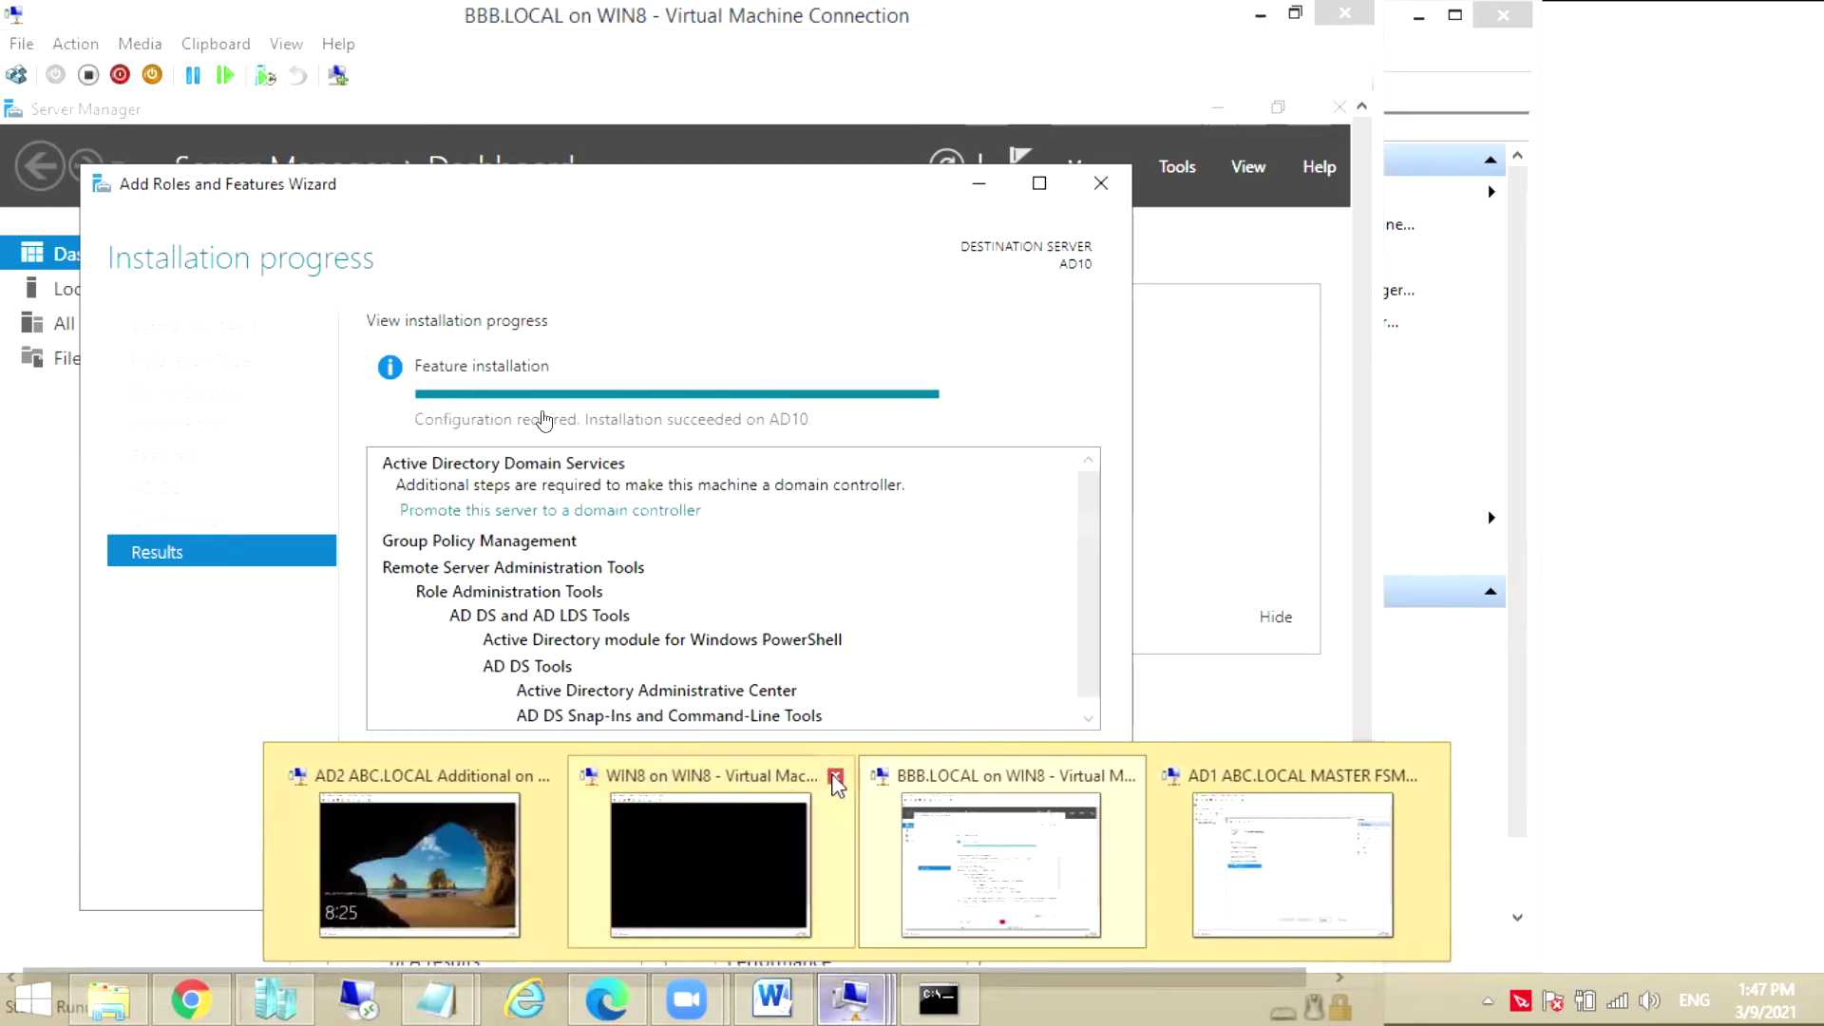
pyautogui.click(836, 776)
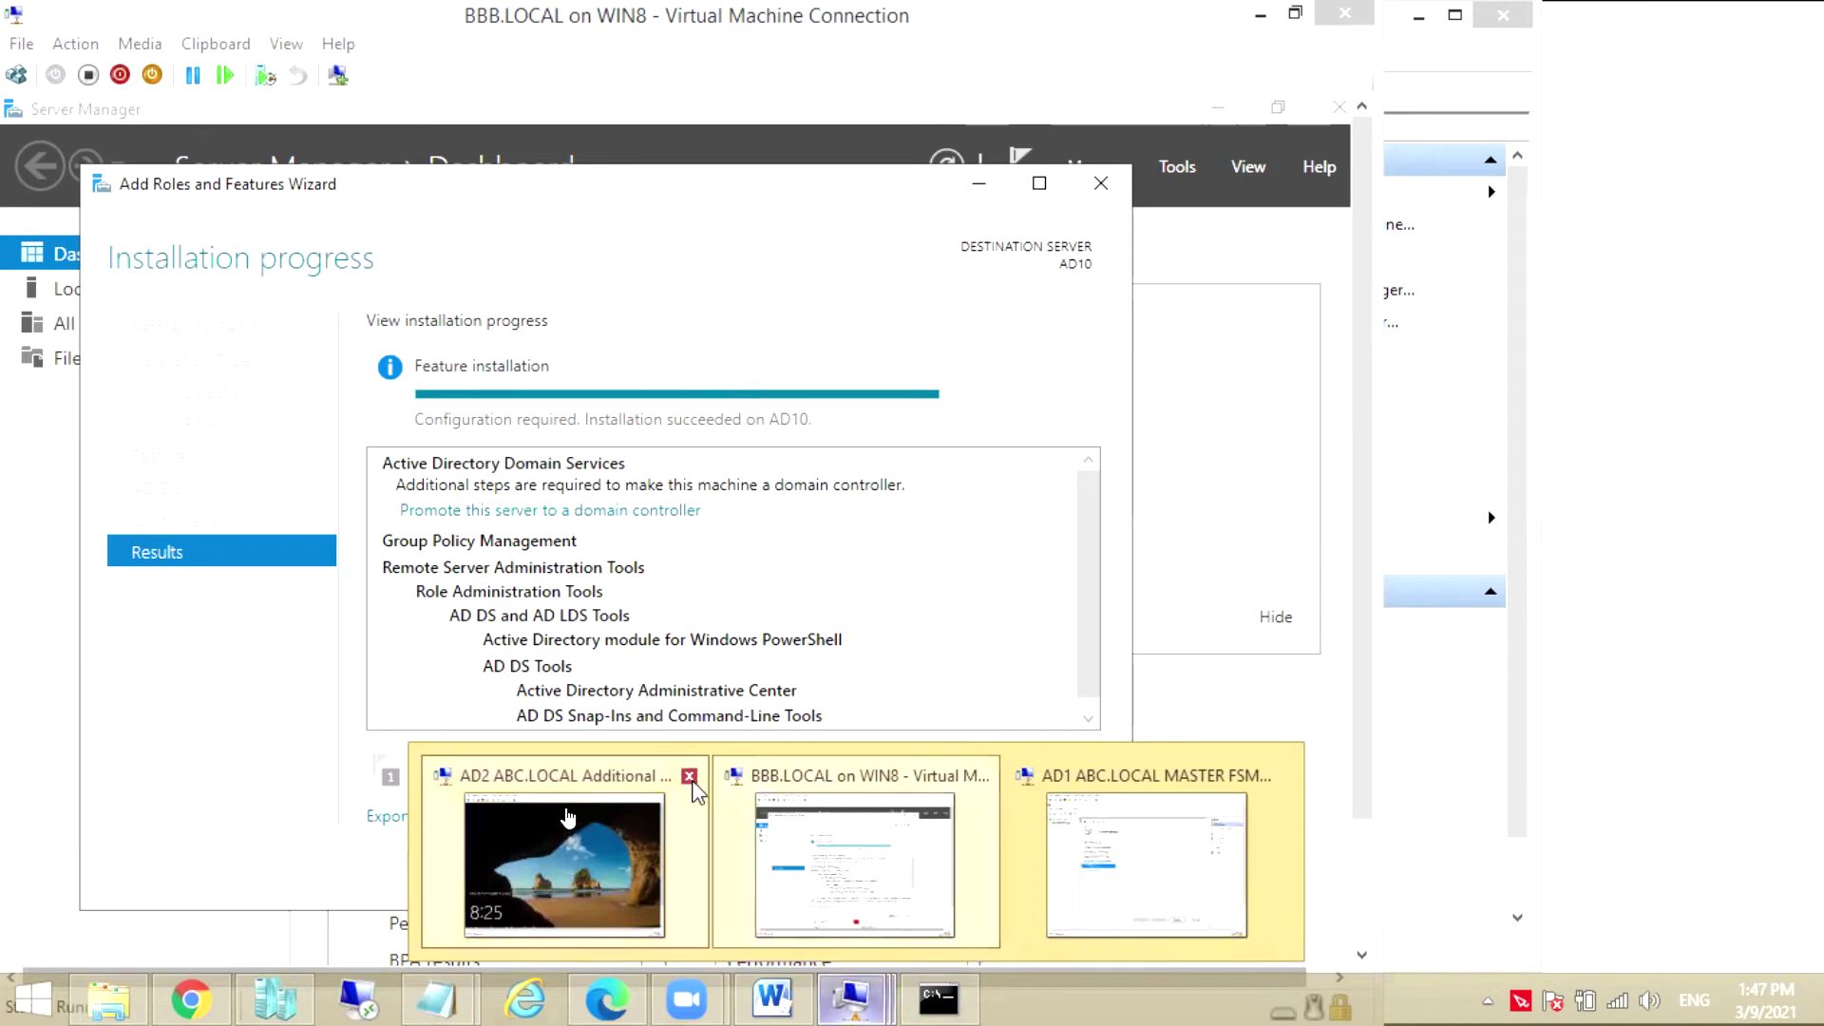
pyautogui.click(689, 776)
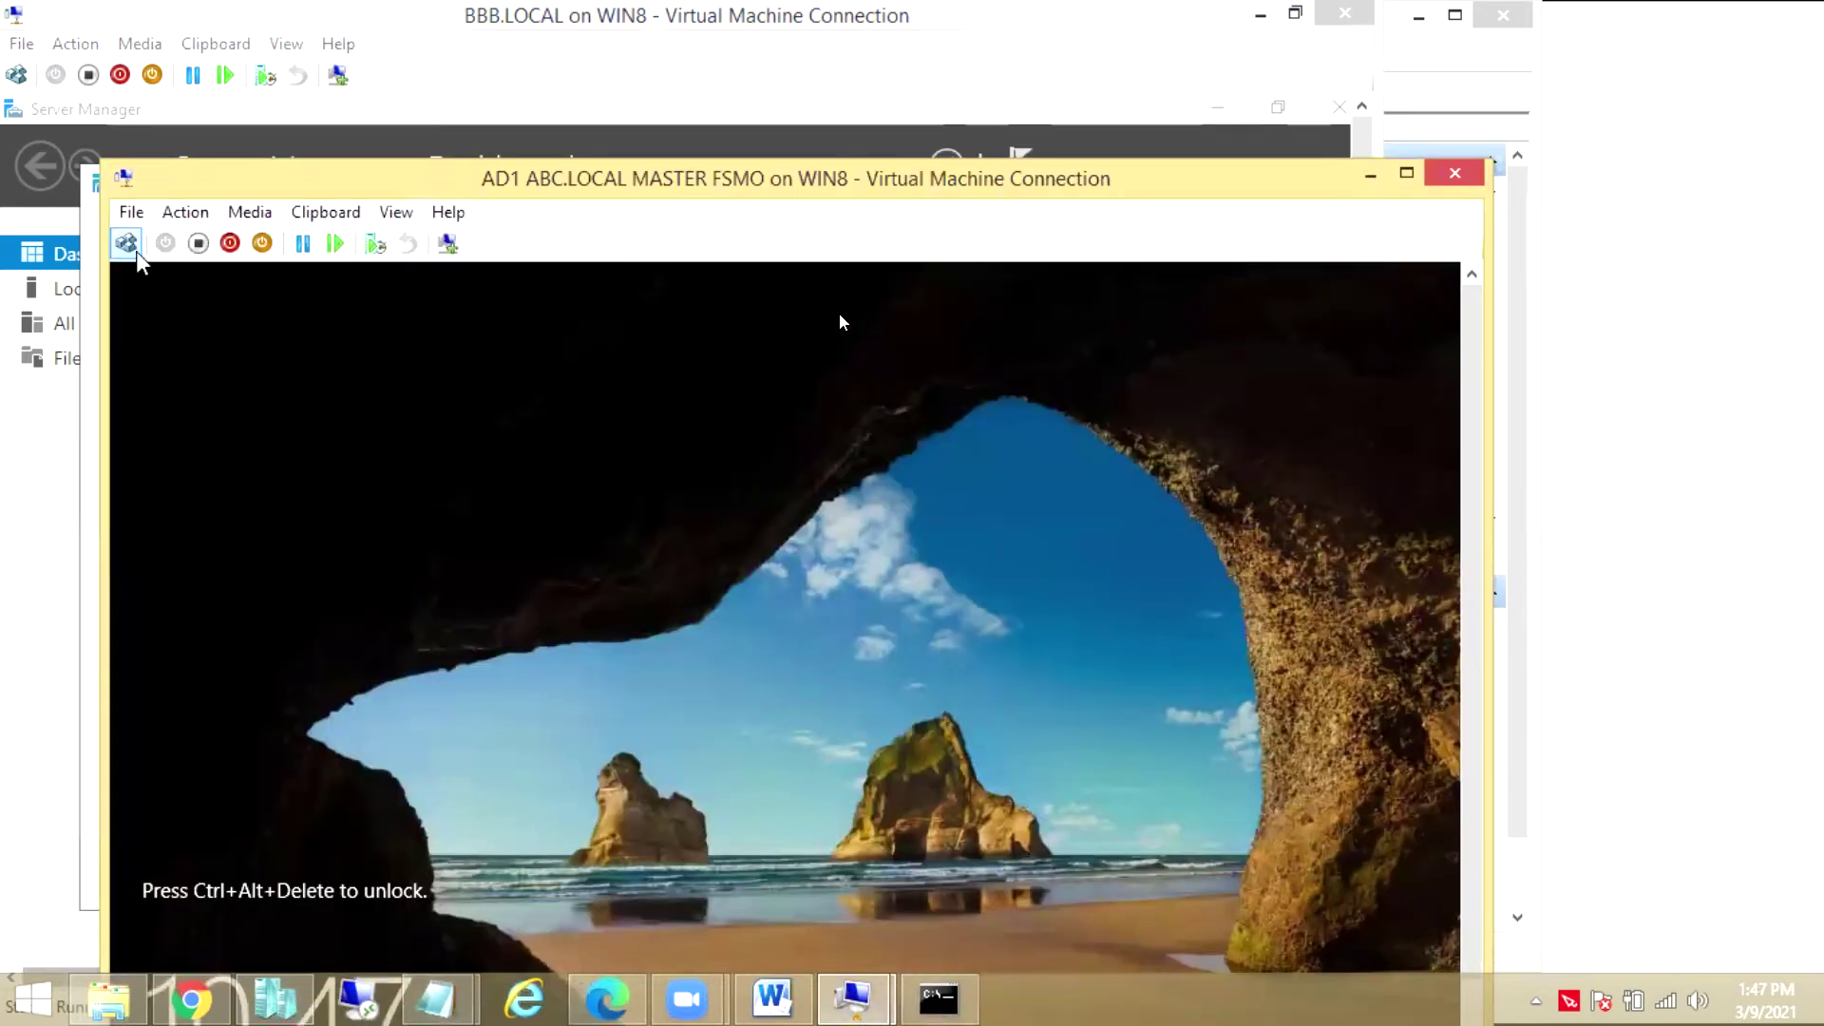
# Sign in to AD1 as administrator, check its 53% system state backup, then minimize it
pyautogui.click(126, 243)
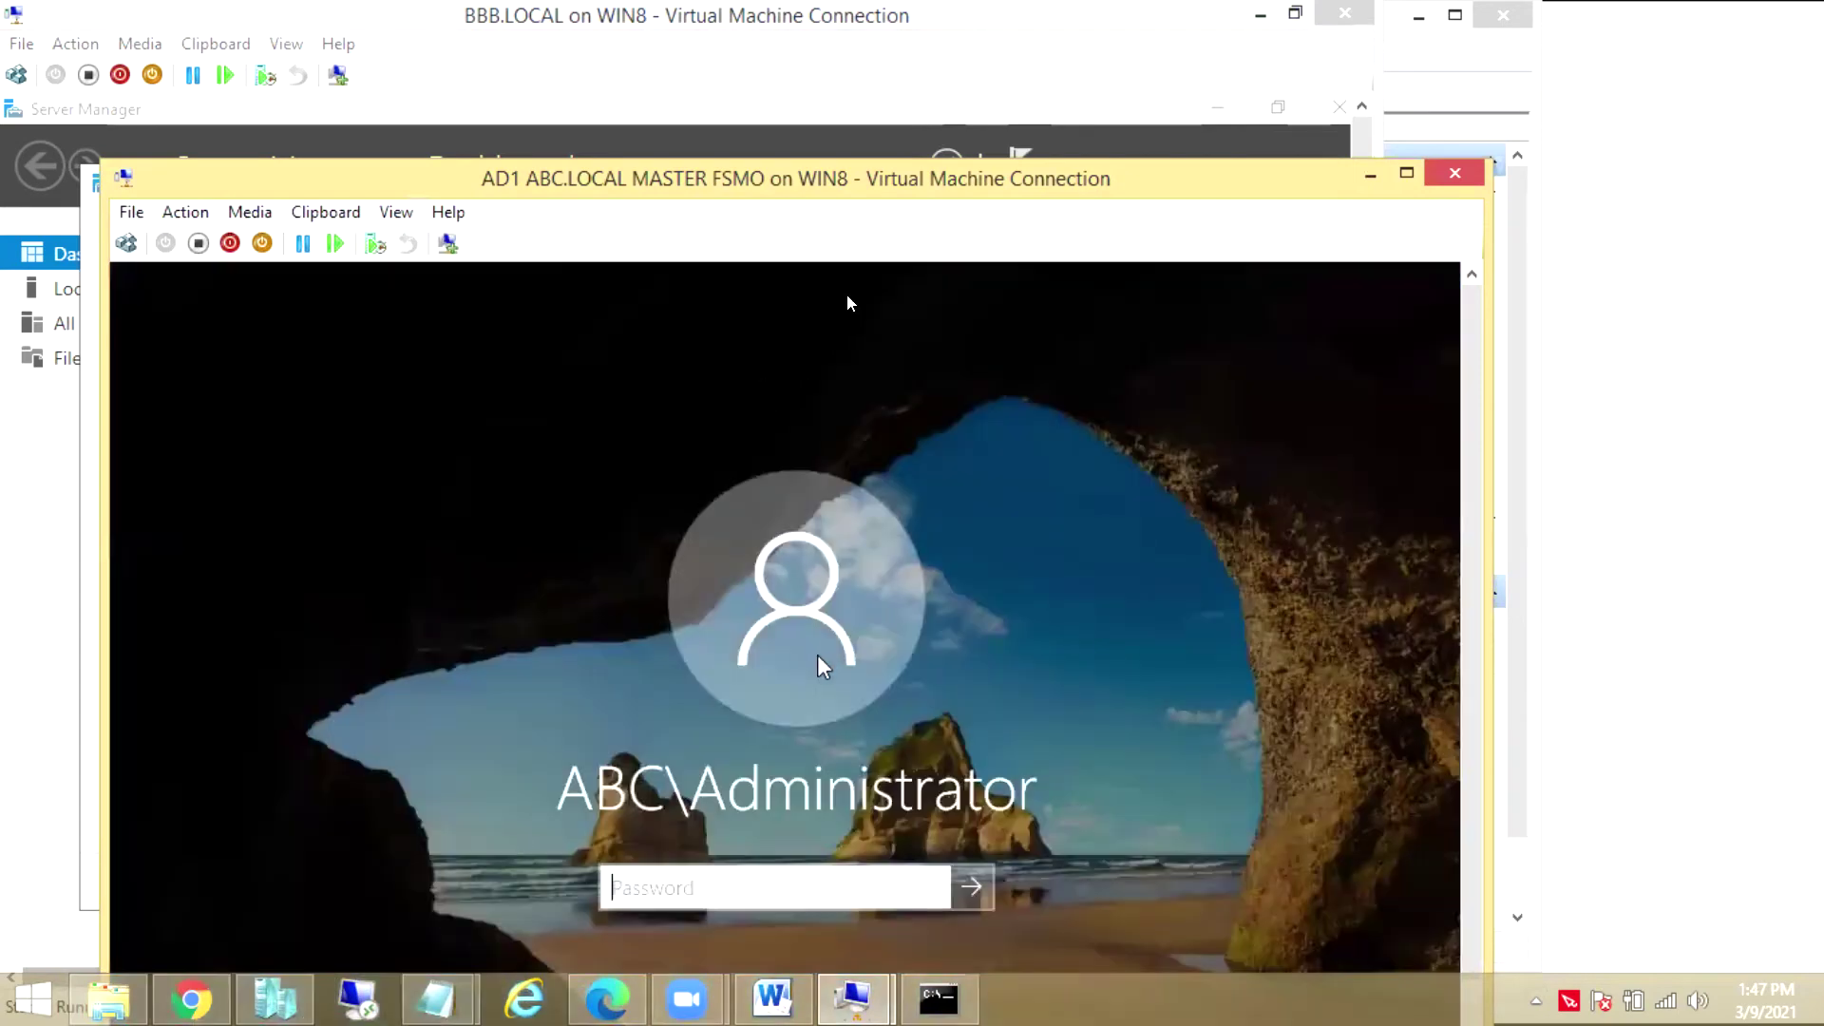
pyautogui.write('P@ssw0rd')
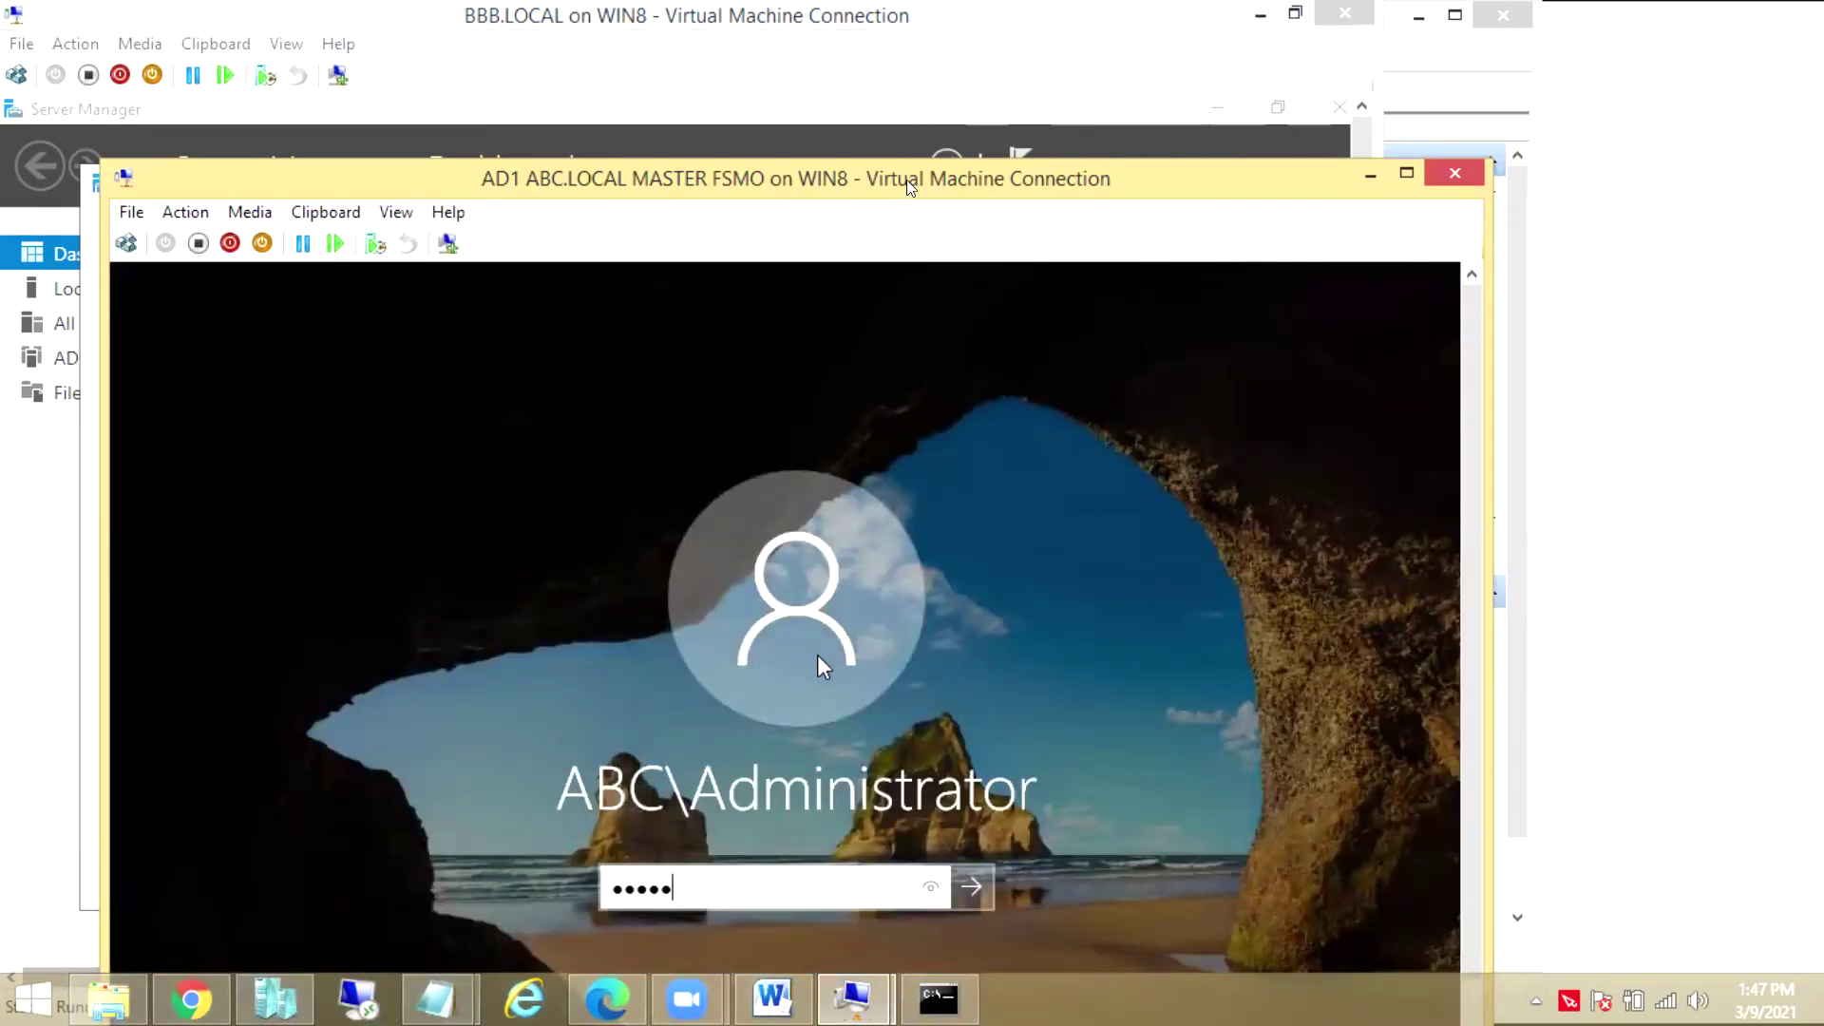
pyautogui.press('Return')
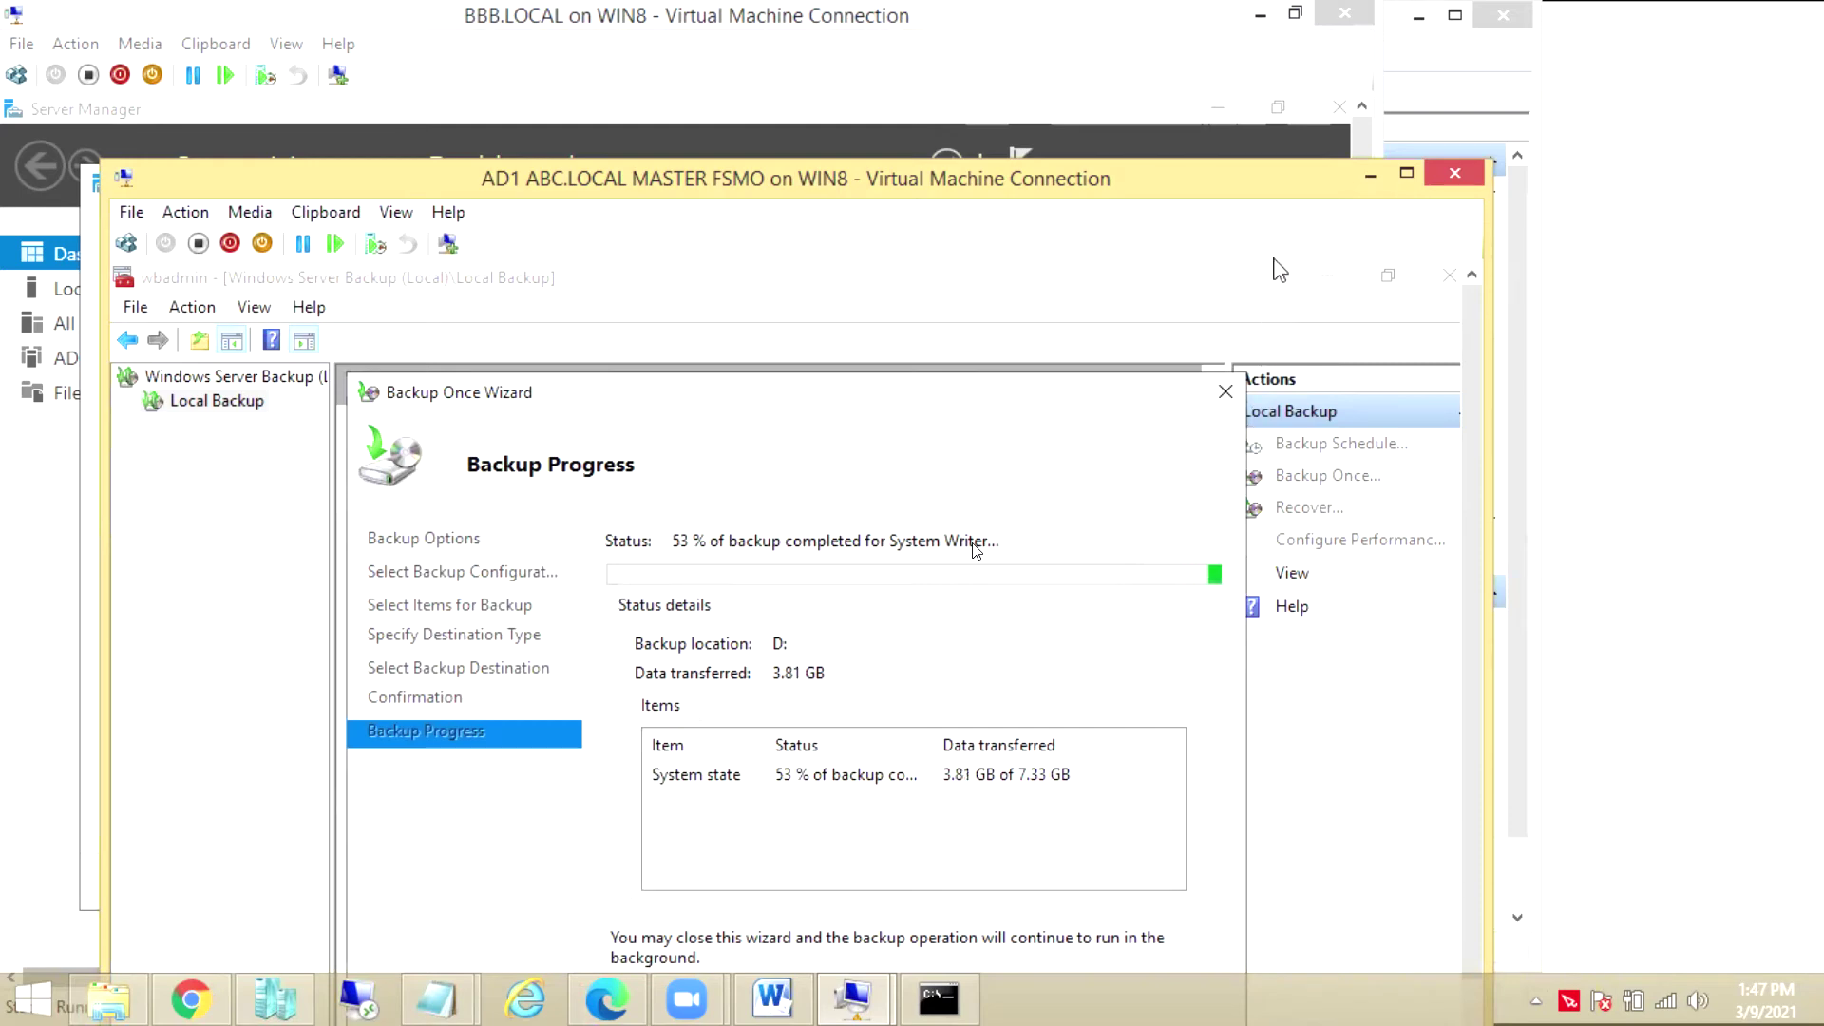
pyautogui.click(1371, 179)
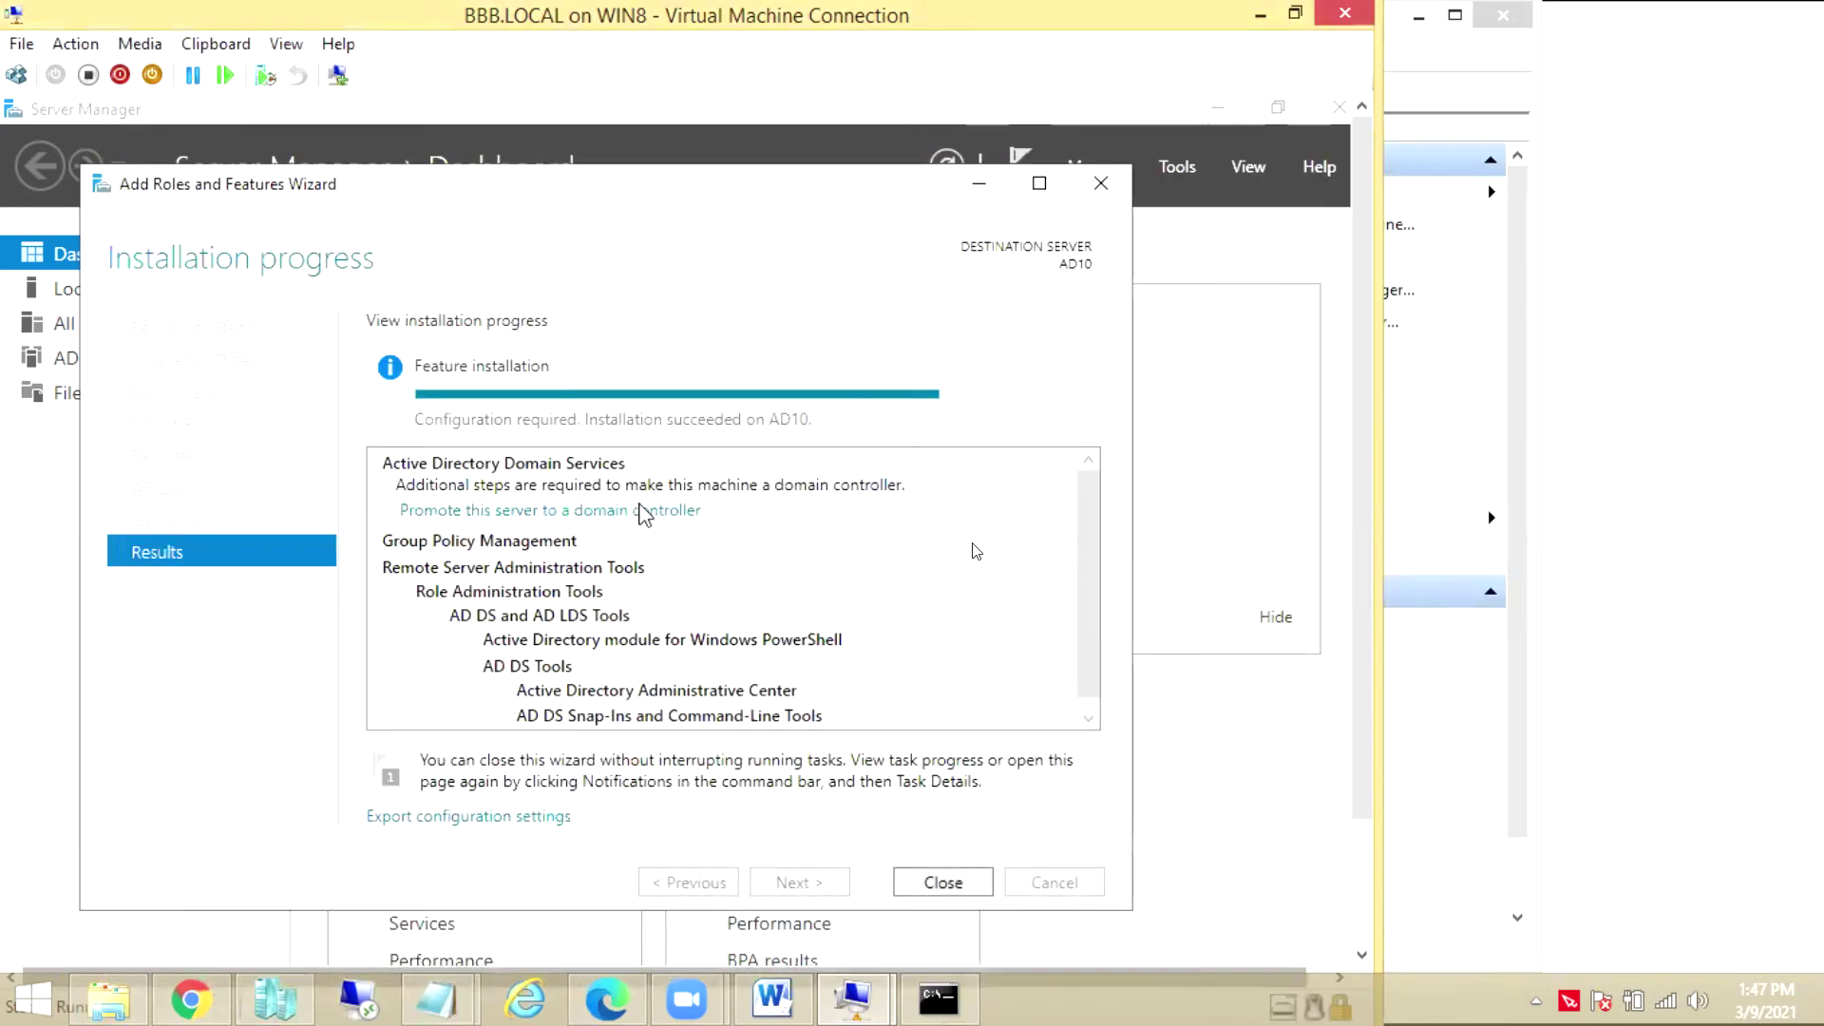
# Start promotion of AD10 and add a new forest with root domain BBB.LOCAL
pyautogui.click(640, 510)
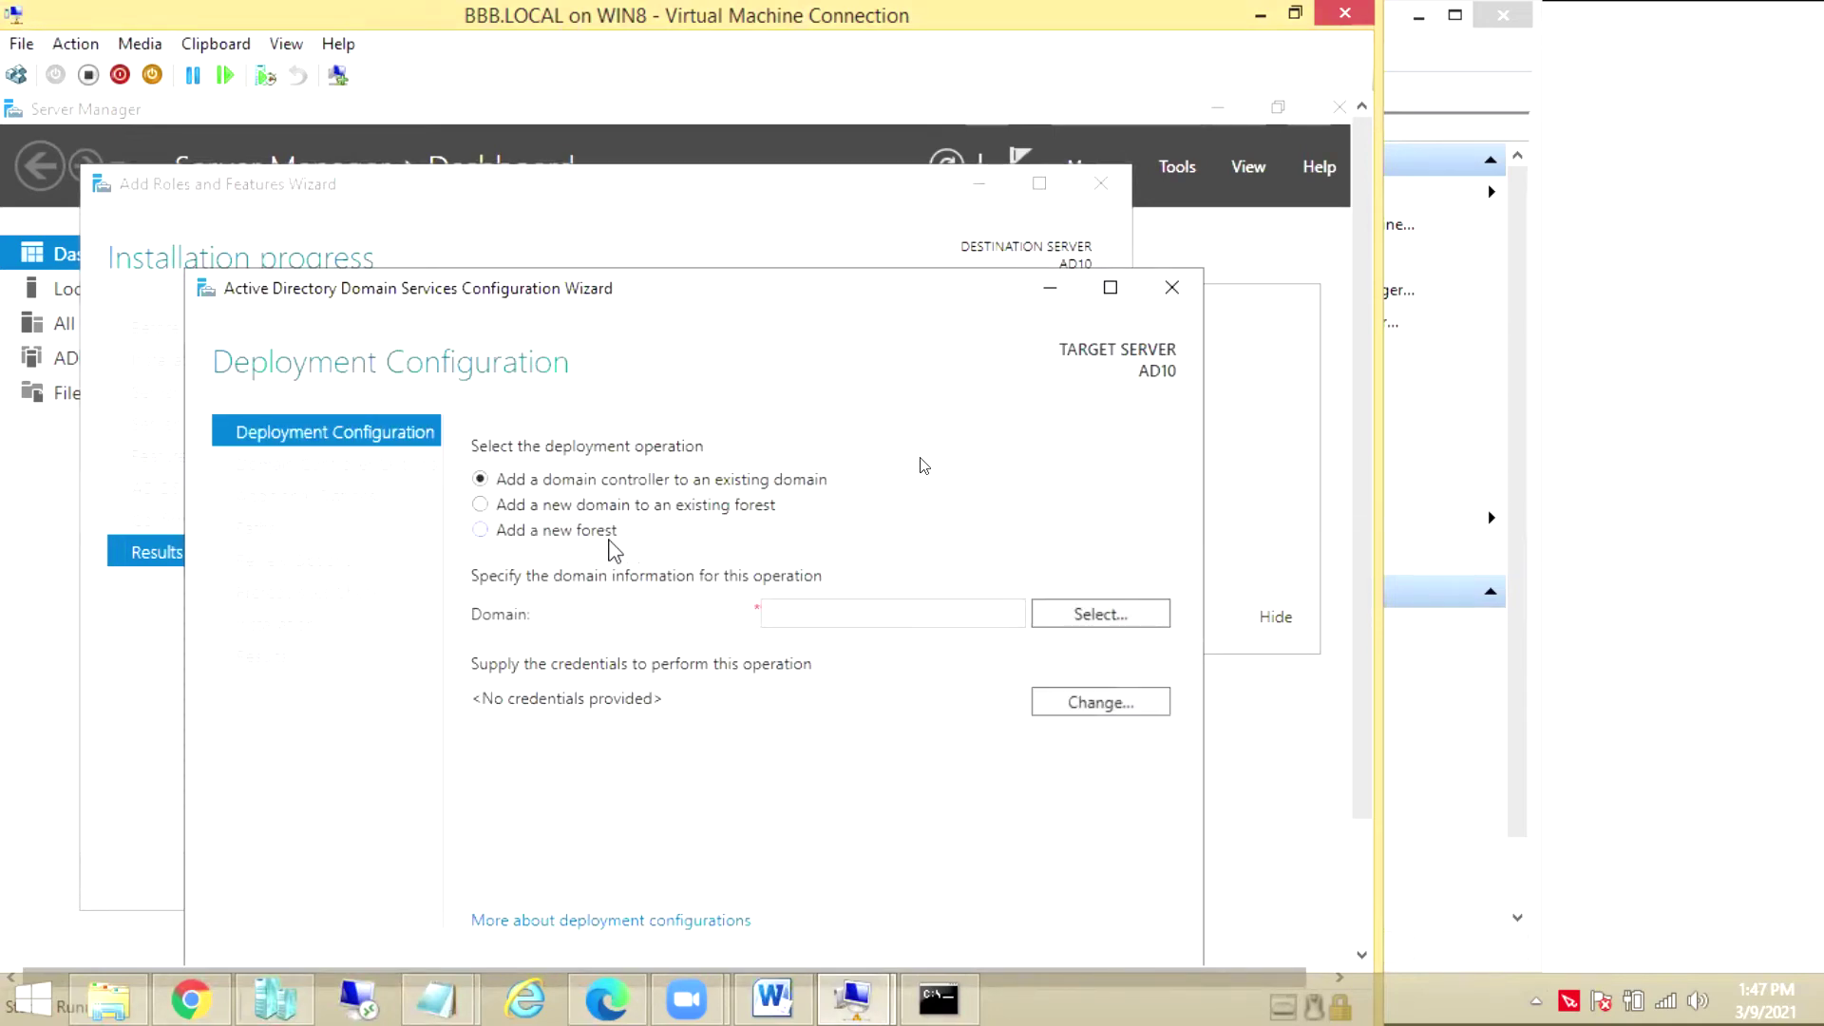
pyautogui.click(597, 538)
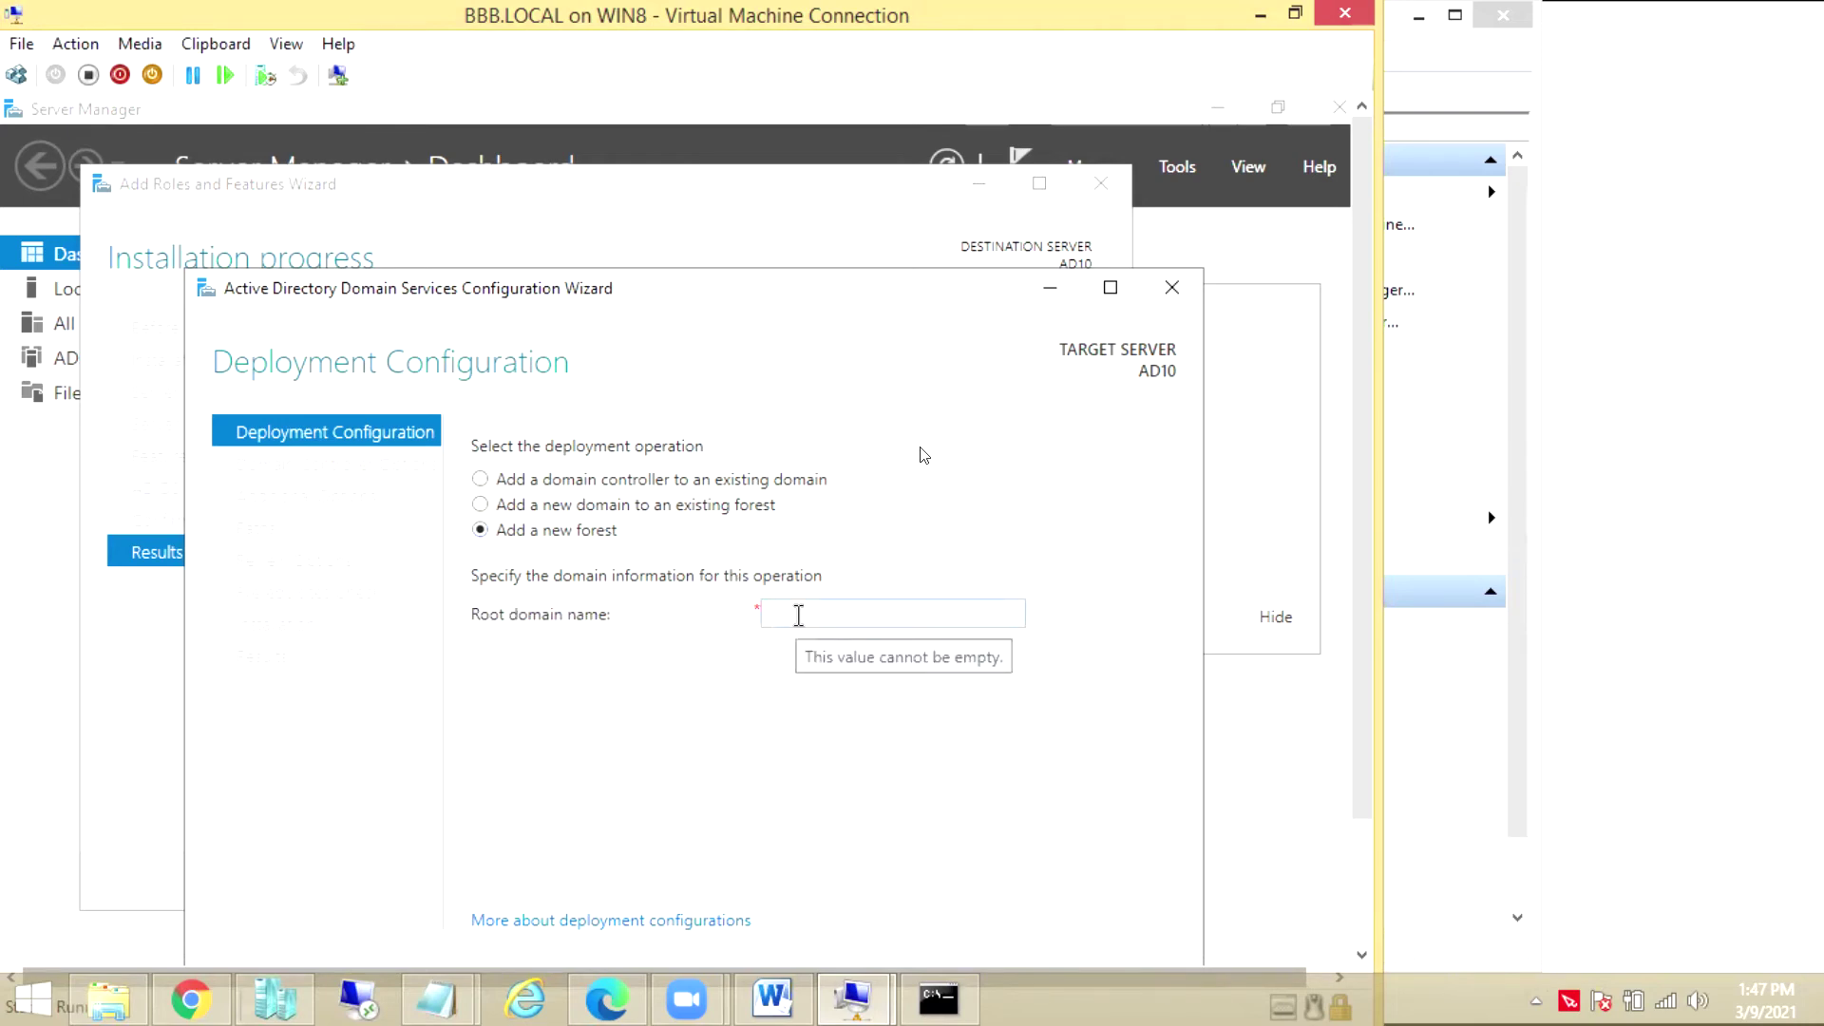
pyautogui.click(798, 616)
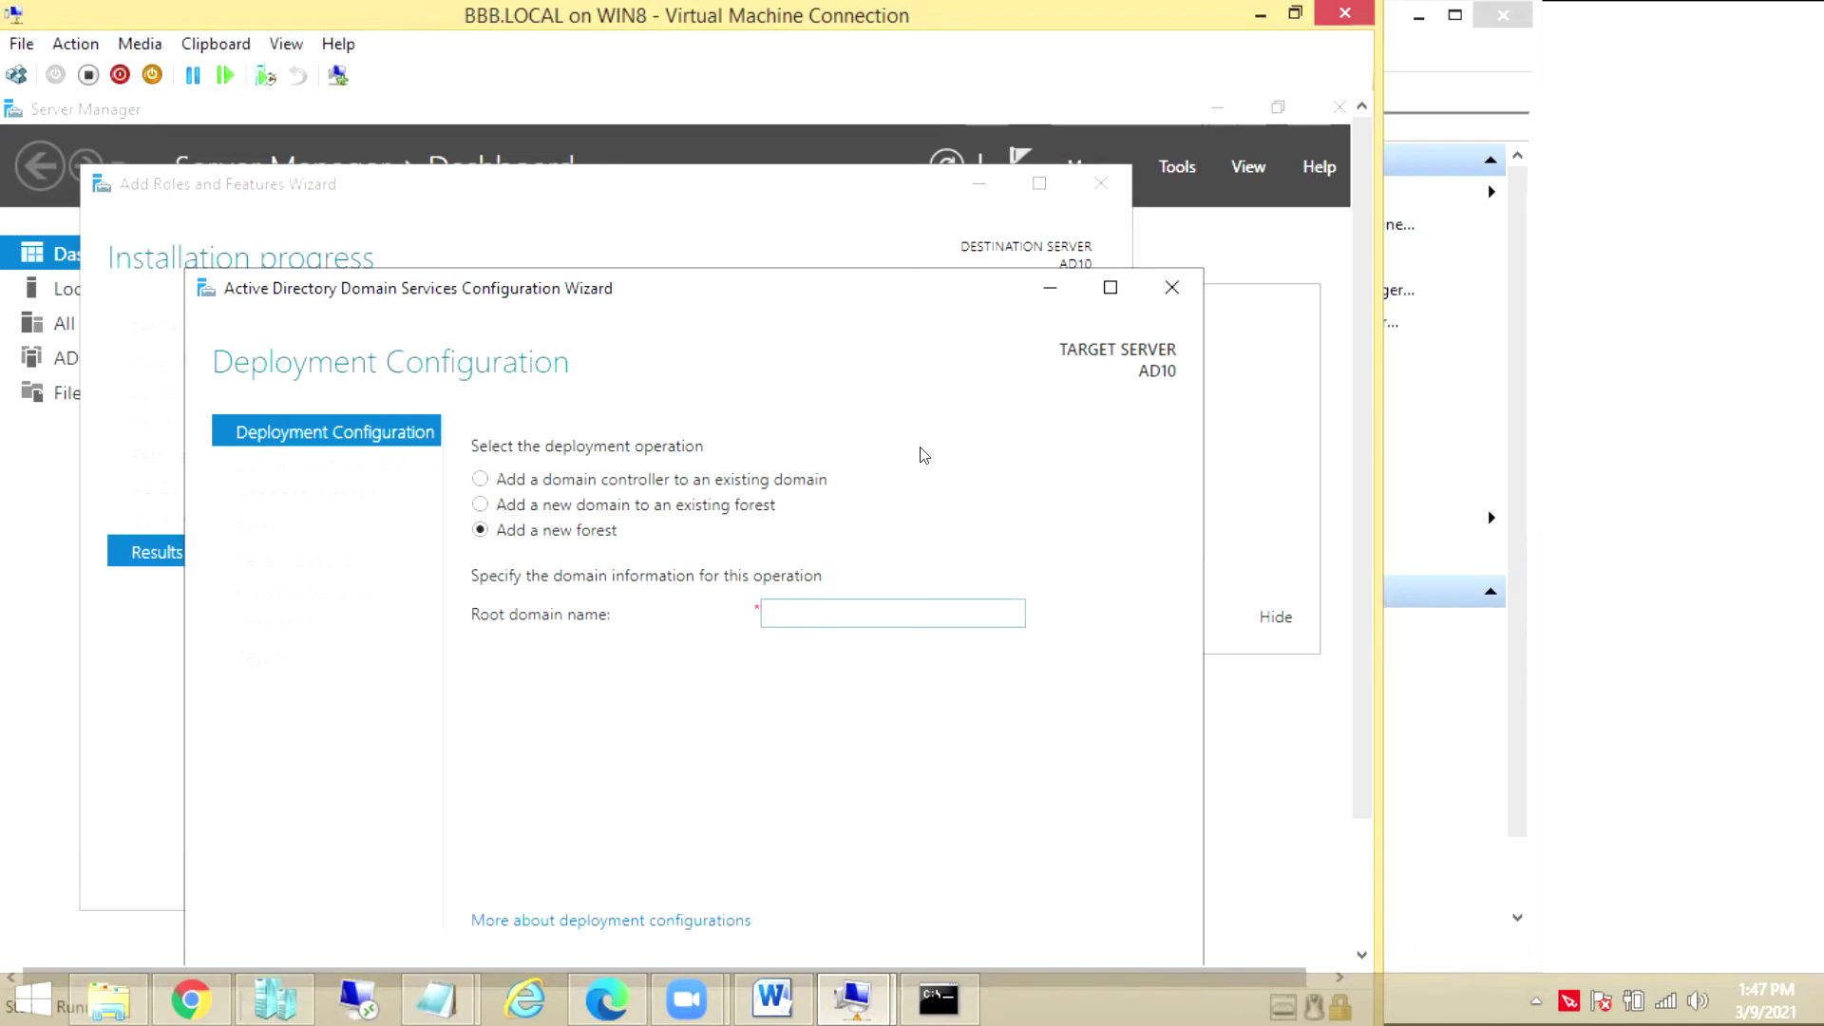
pyautogui.write('ab')
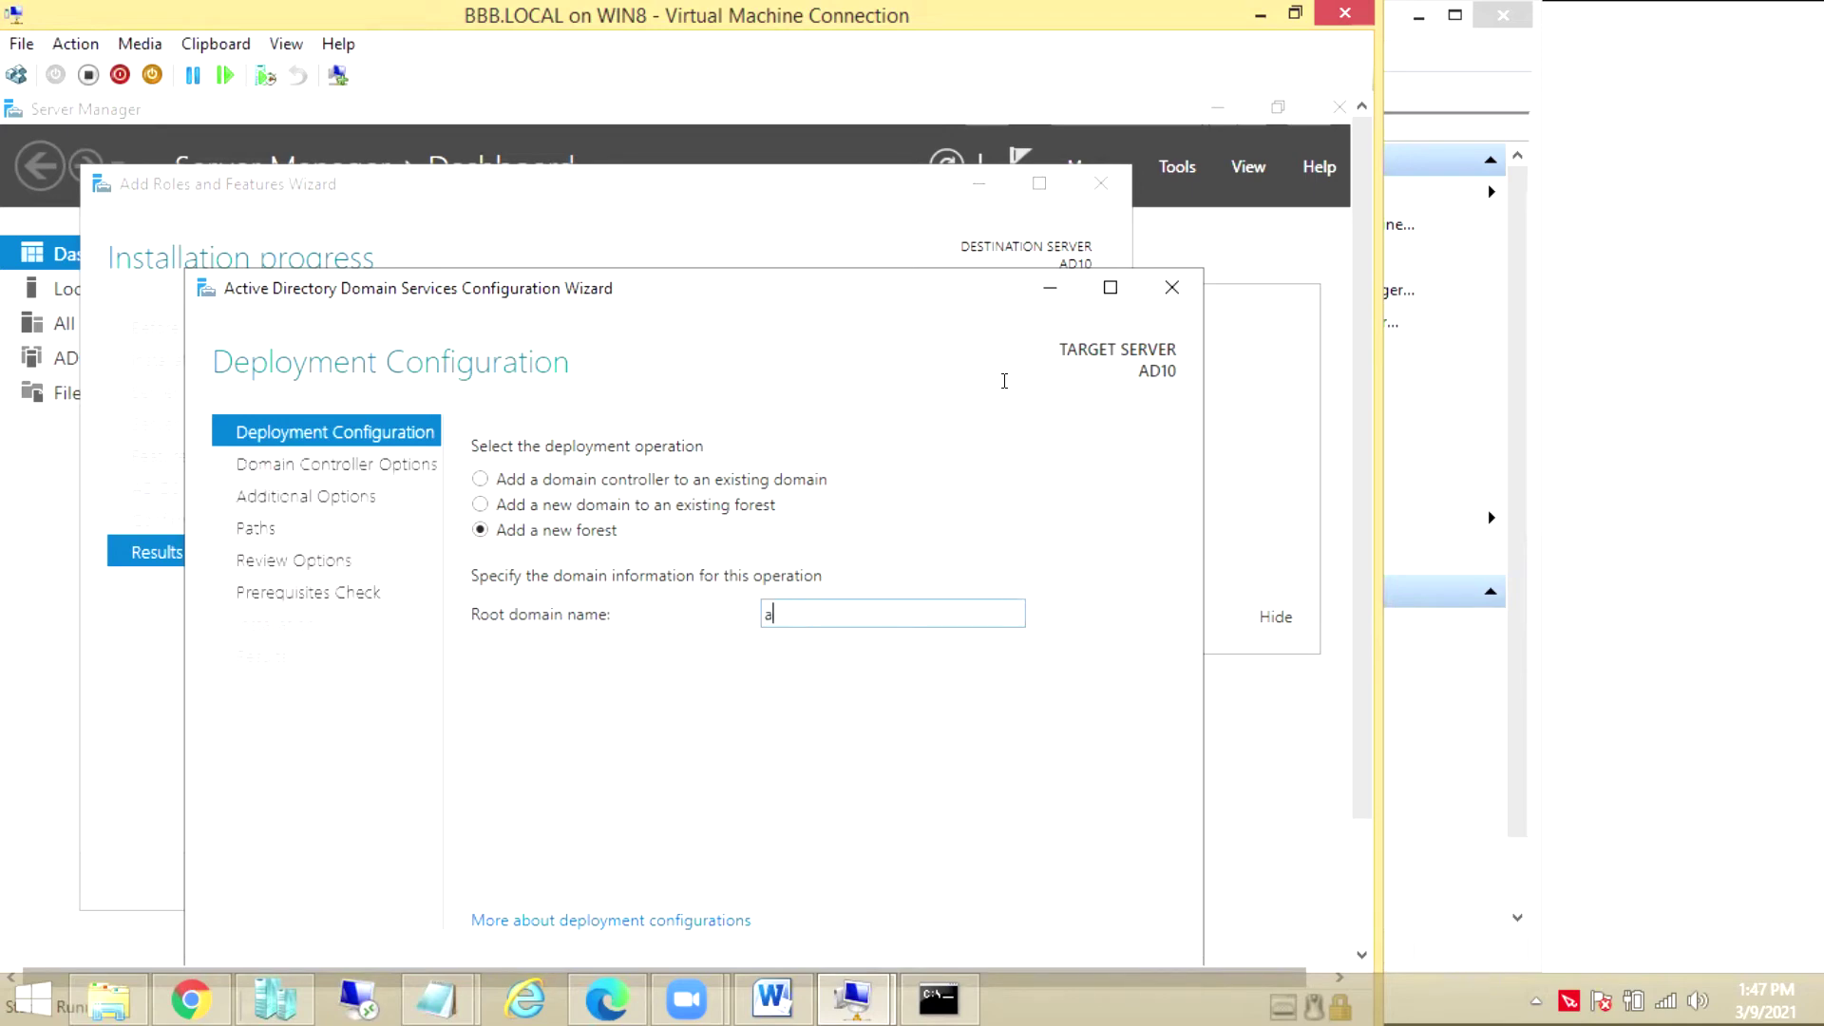
pyautogui.press('BackSpace')
pyautogui.press('BackSpace')
pyautogui.press('BackSpace')
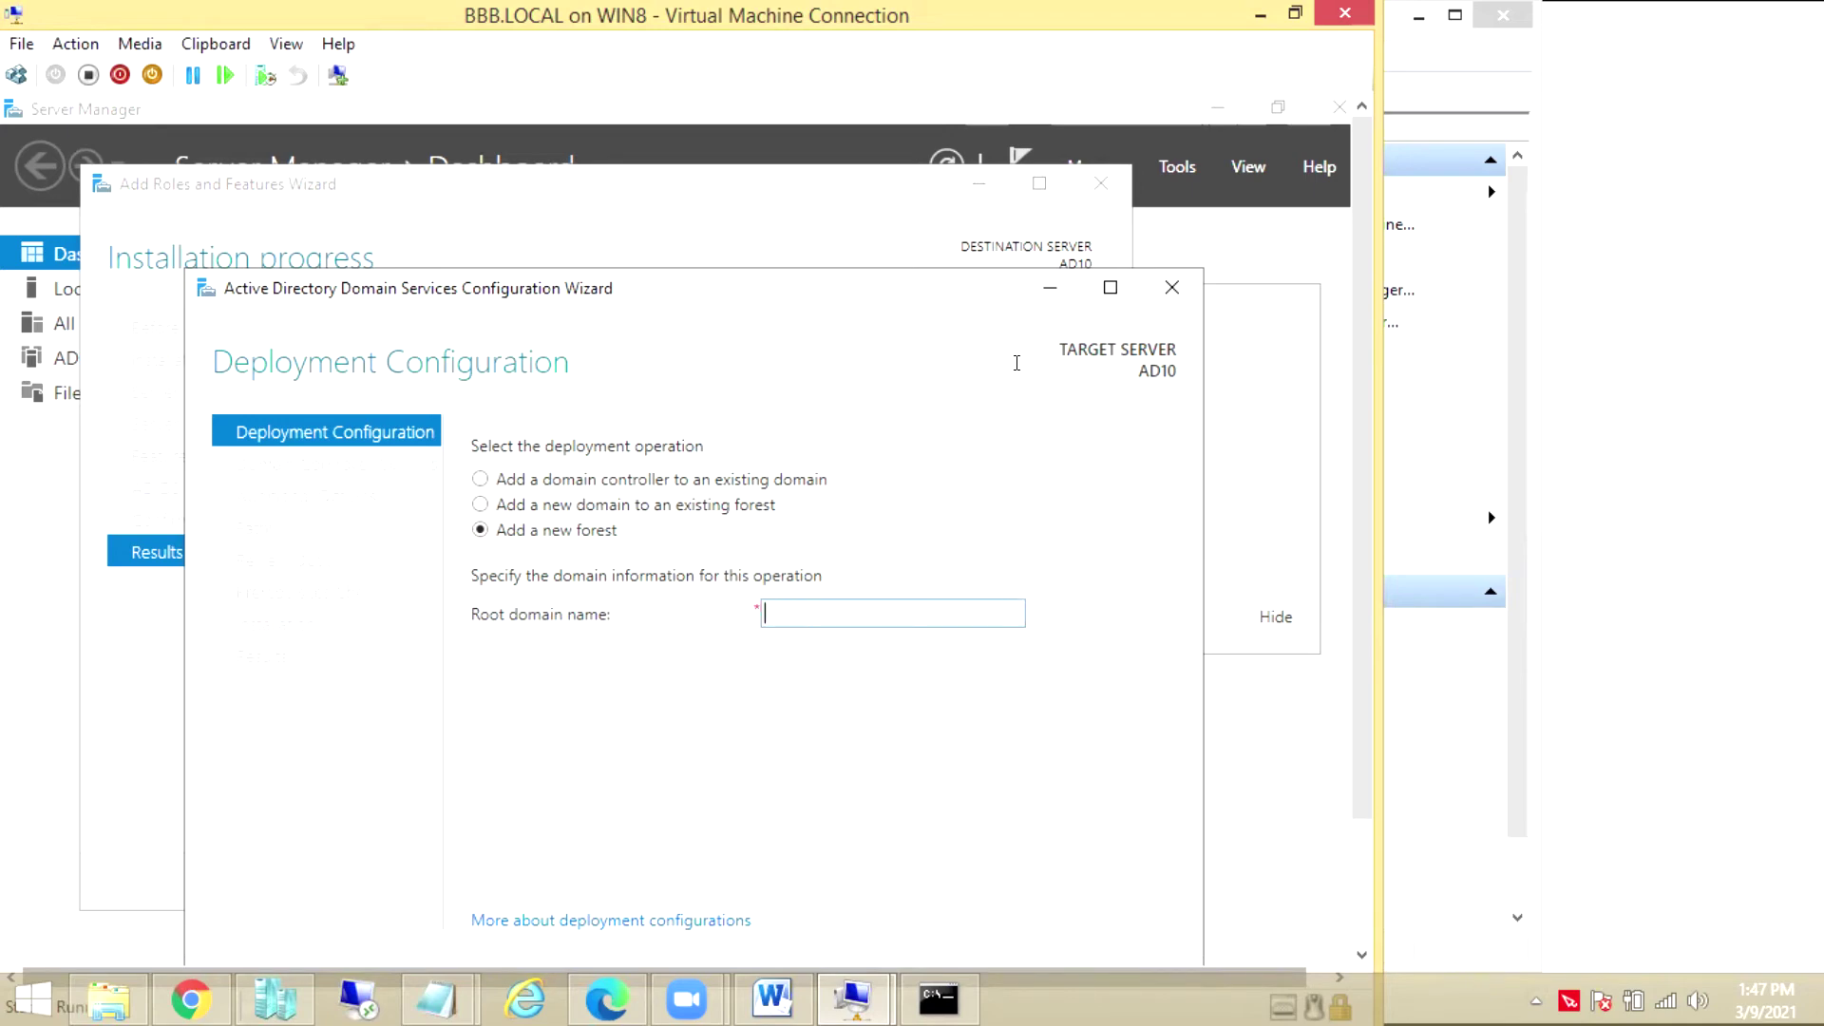
pyautogui.write('ABC.')
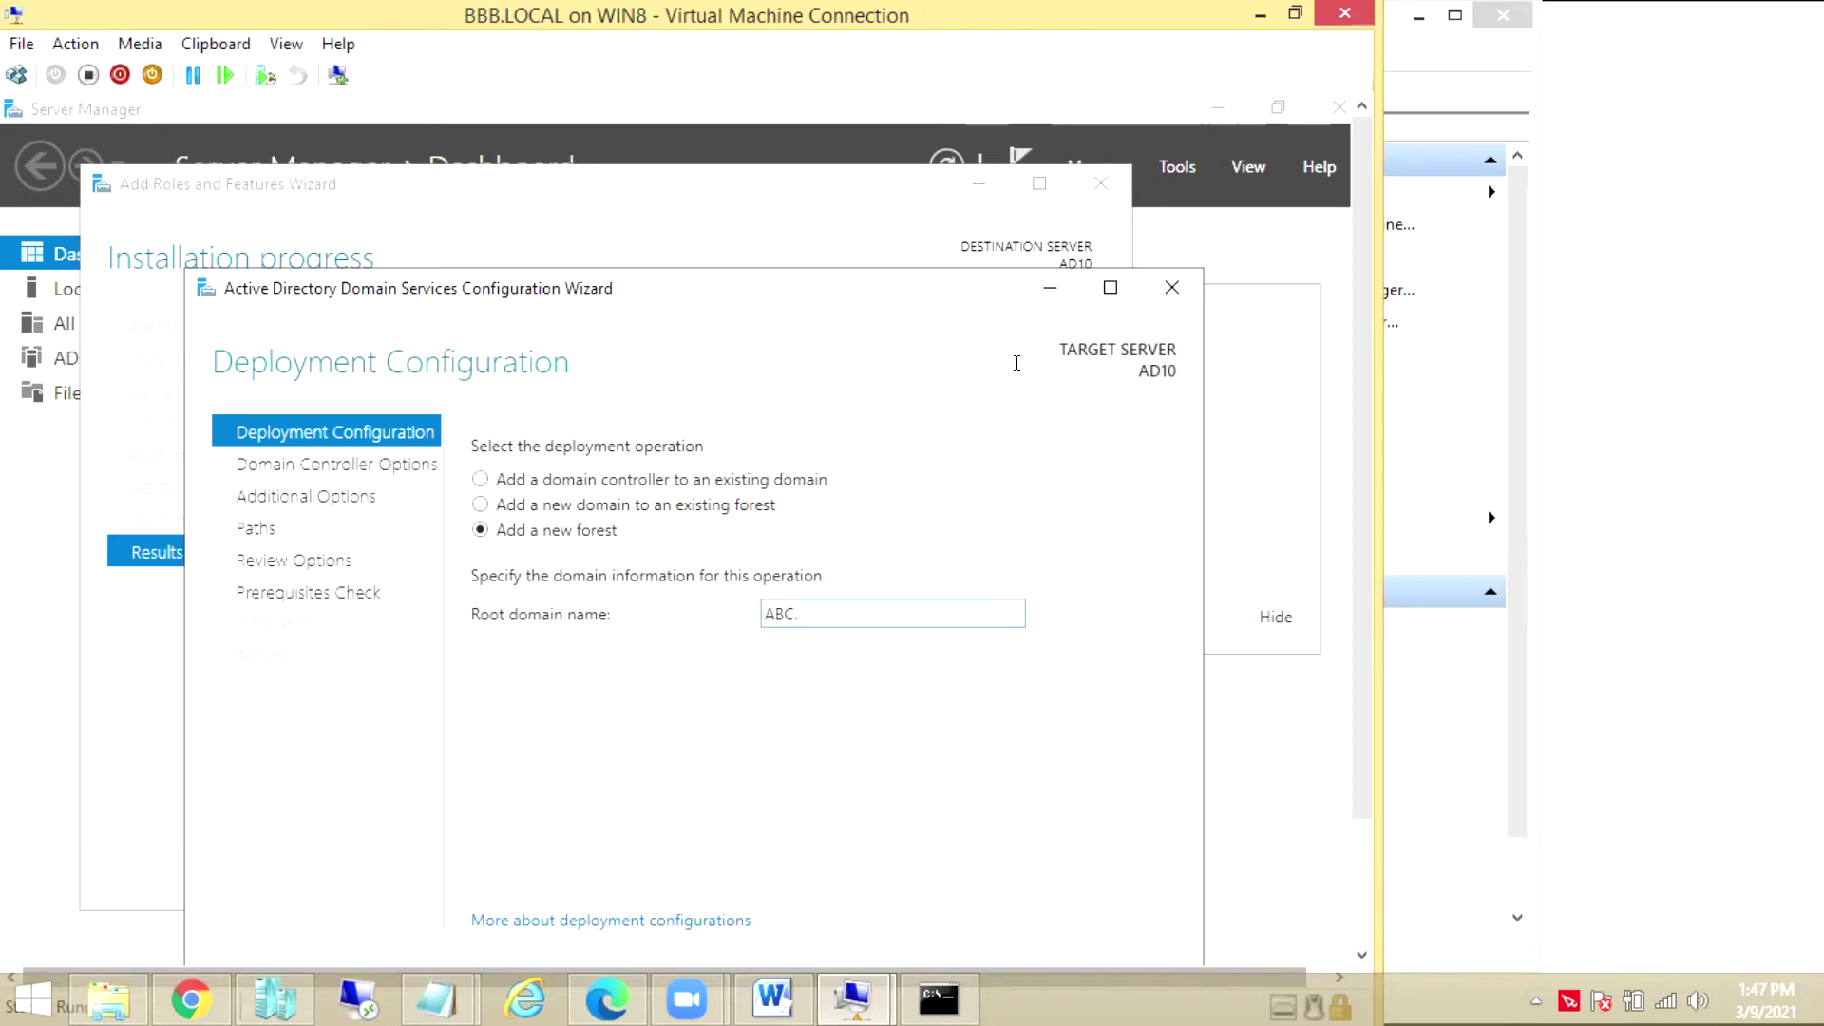
pyautogui.press('BackSpace')
pyautogui.write('BBB.LOCAL')
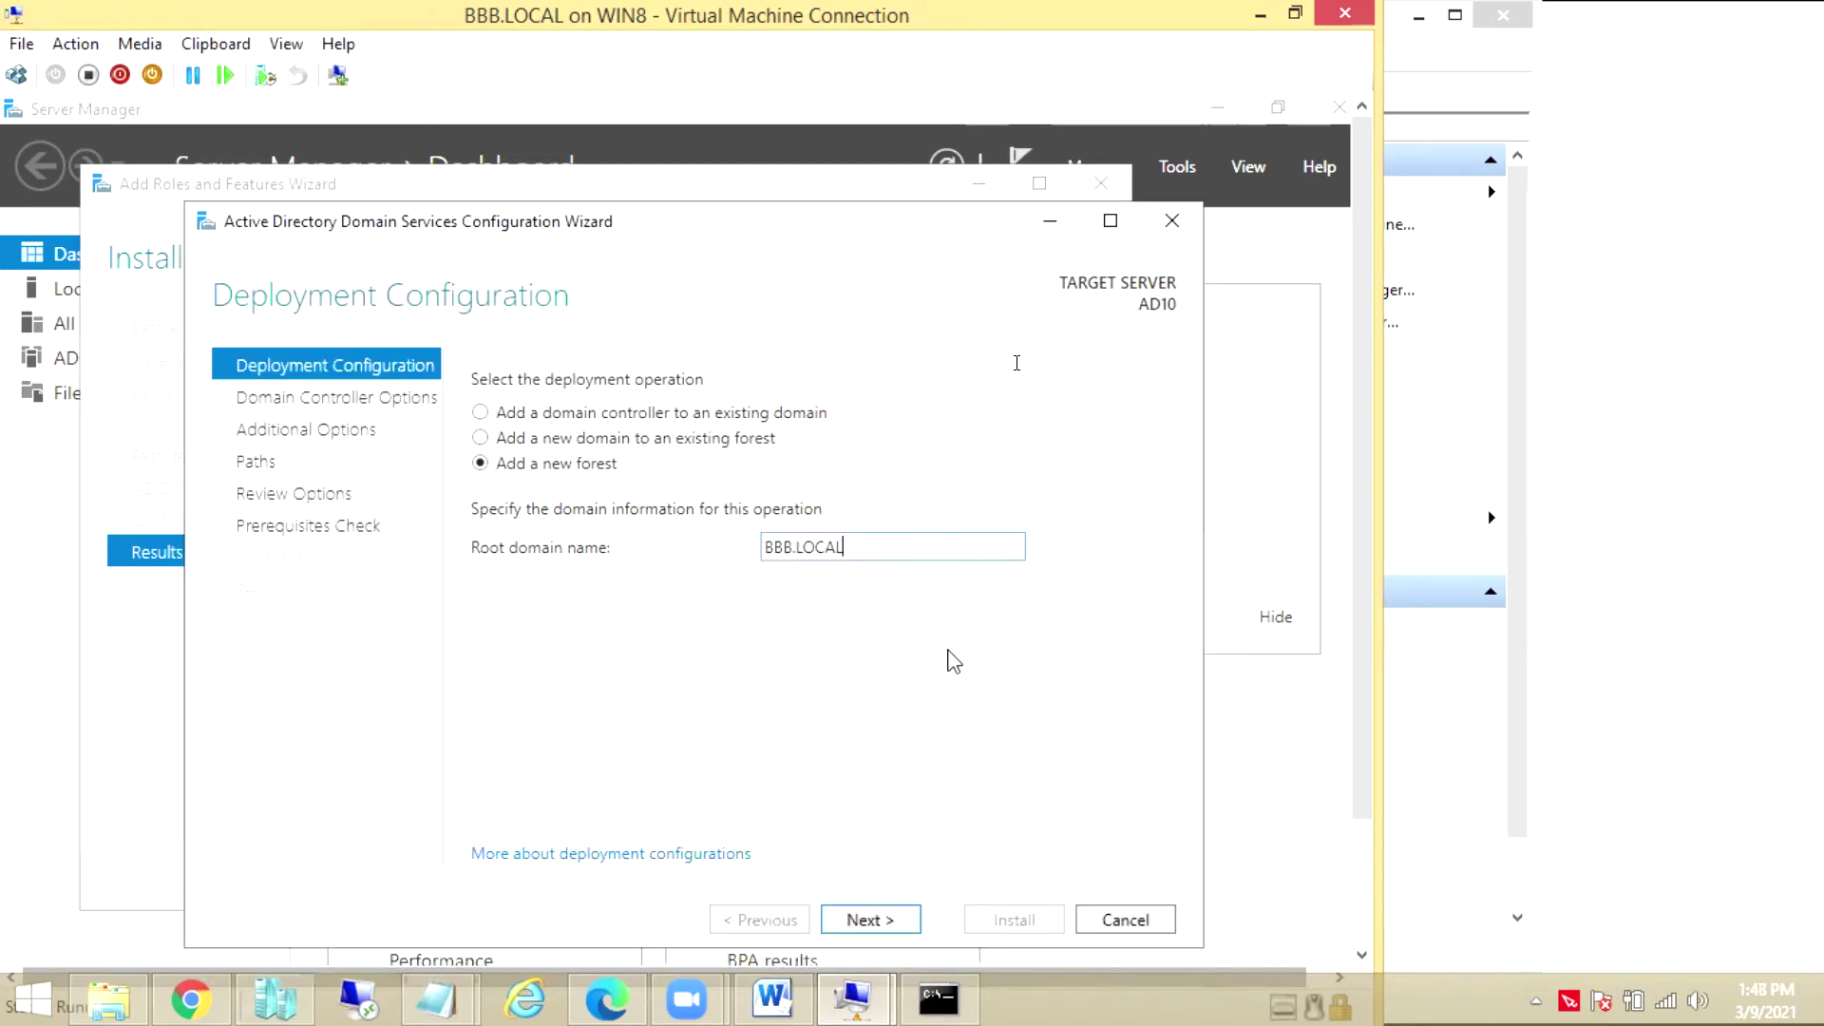
pyautogui.click(905, 919)
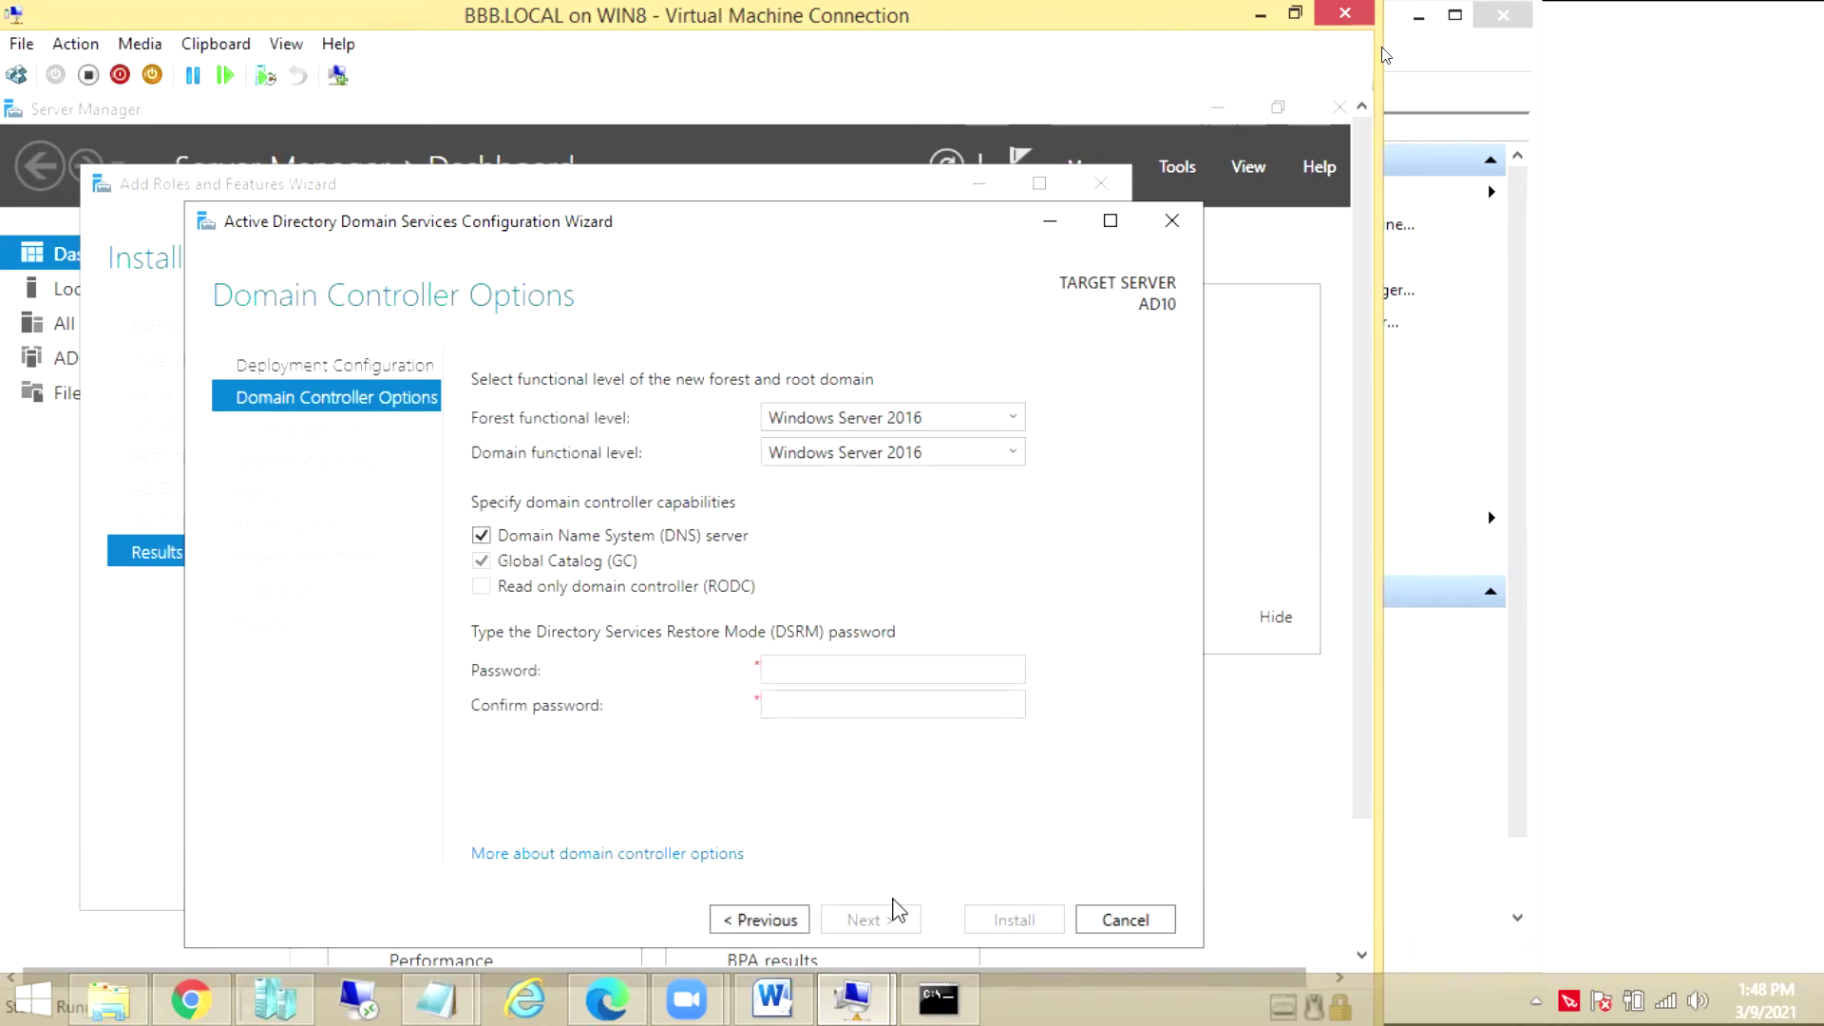
# Set the DSRM password, keep NetBIOS name BBB and default paths, and reach the prerequisites check
pyautogui.click(815, 663)
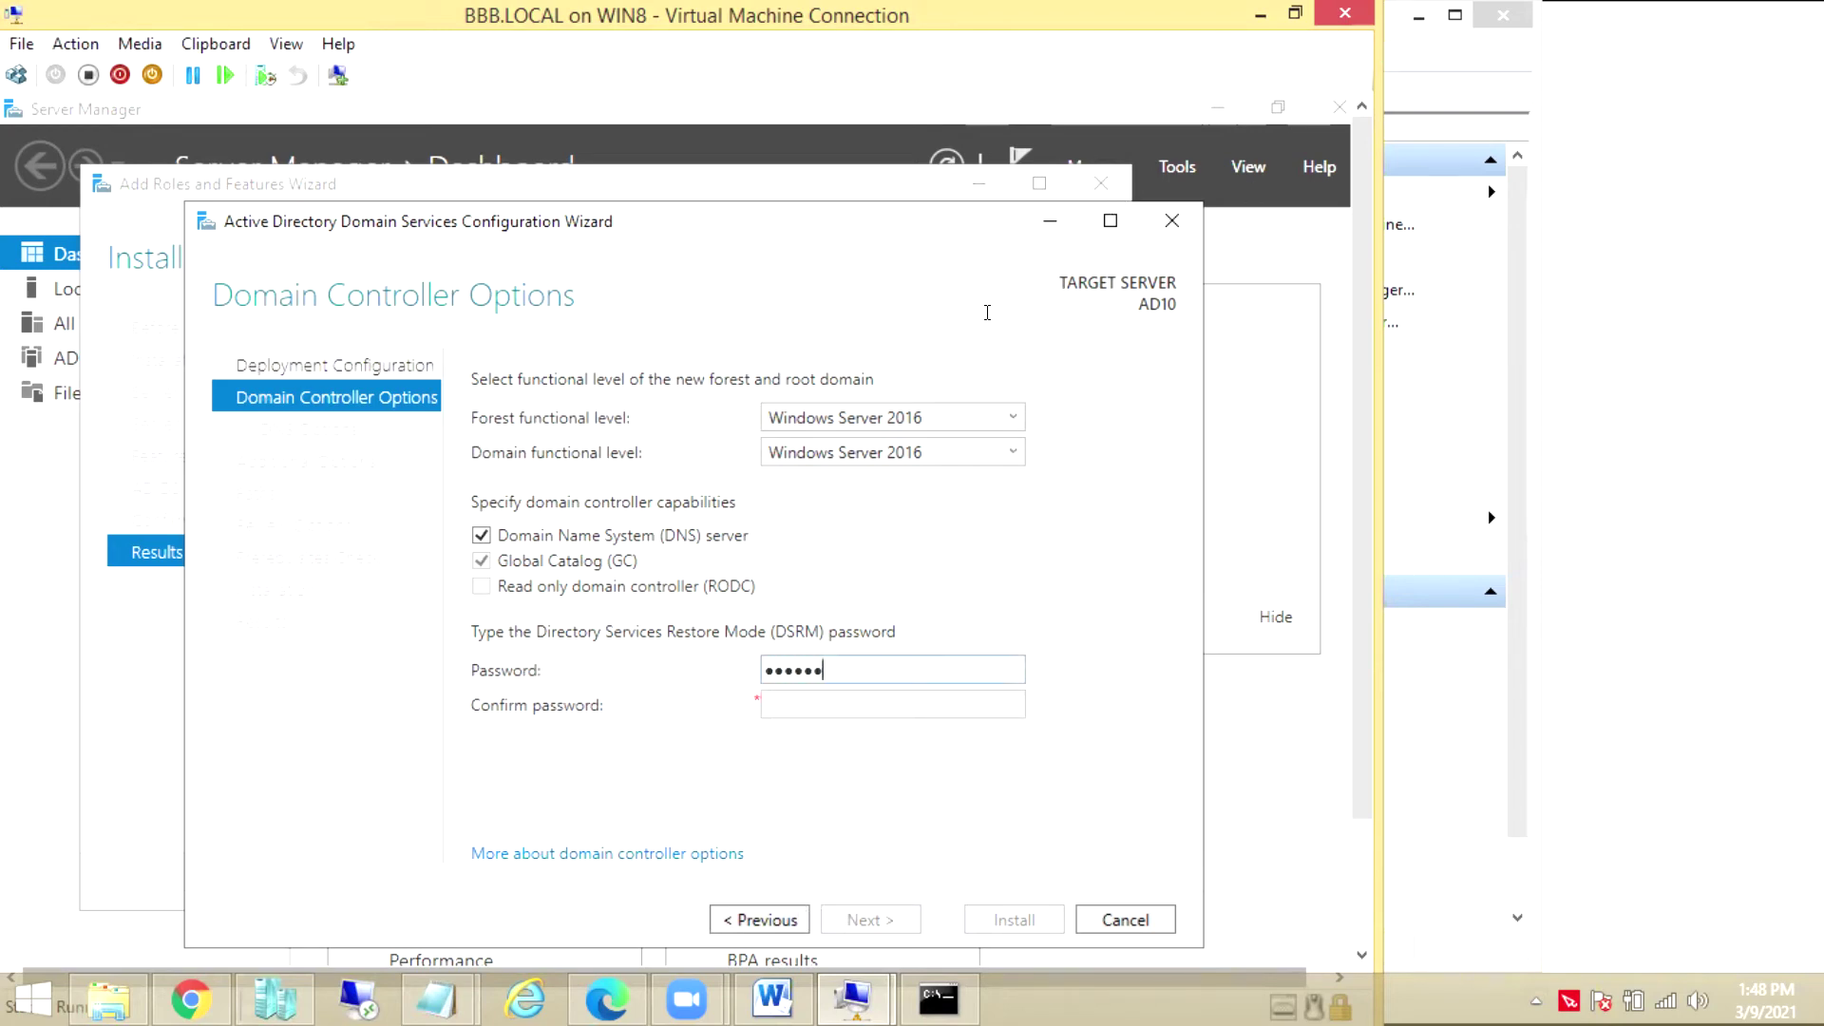
pyautogui.press('Tab')
pyautogui.write('Pa$$w0rd')
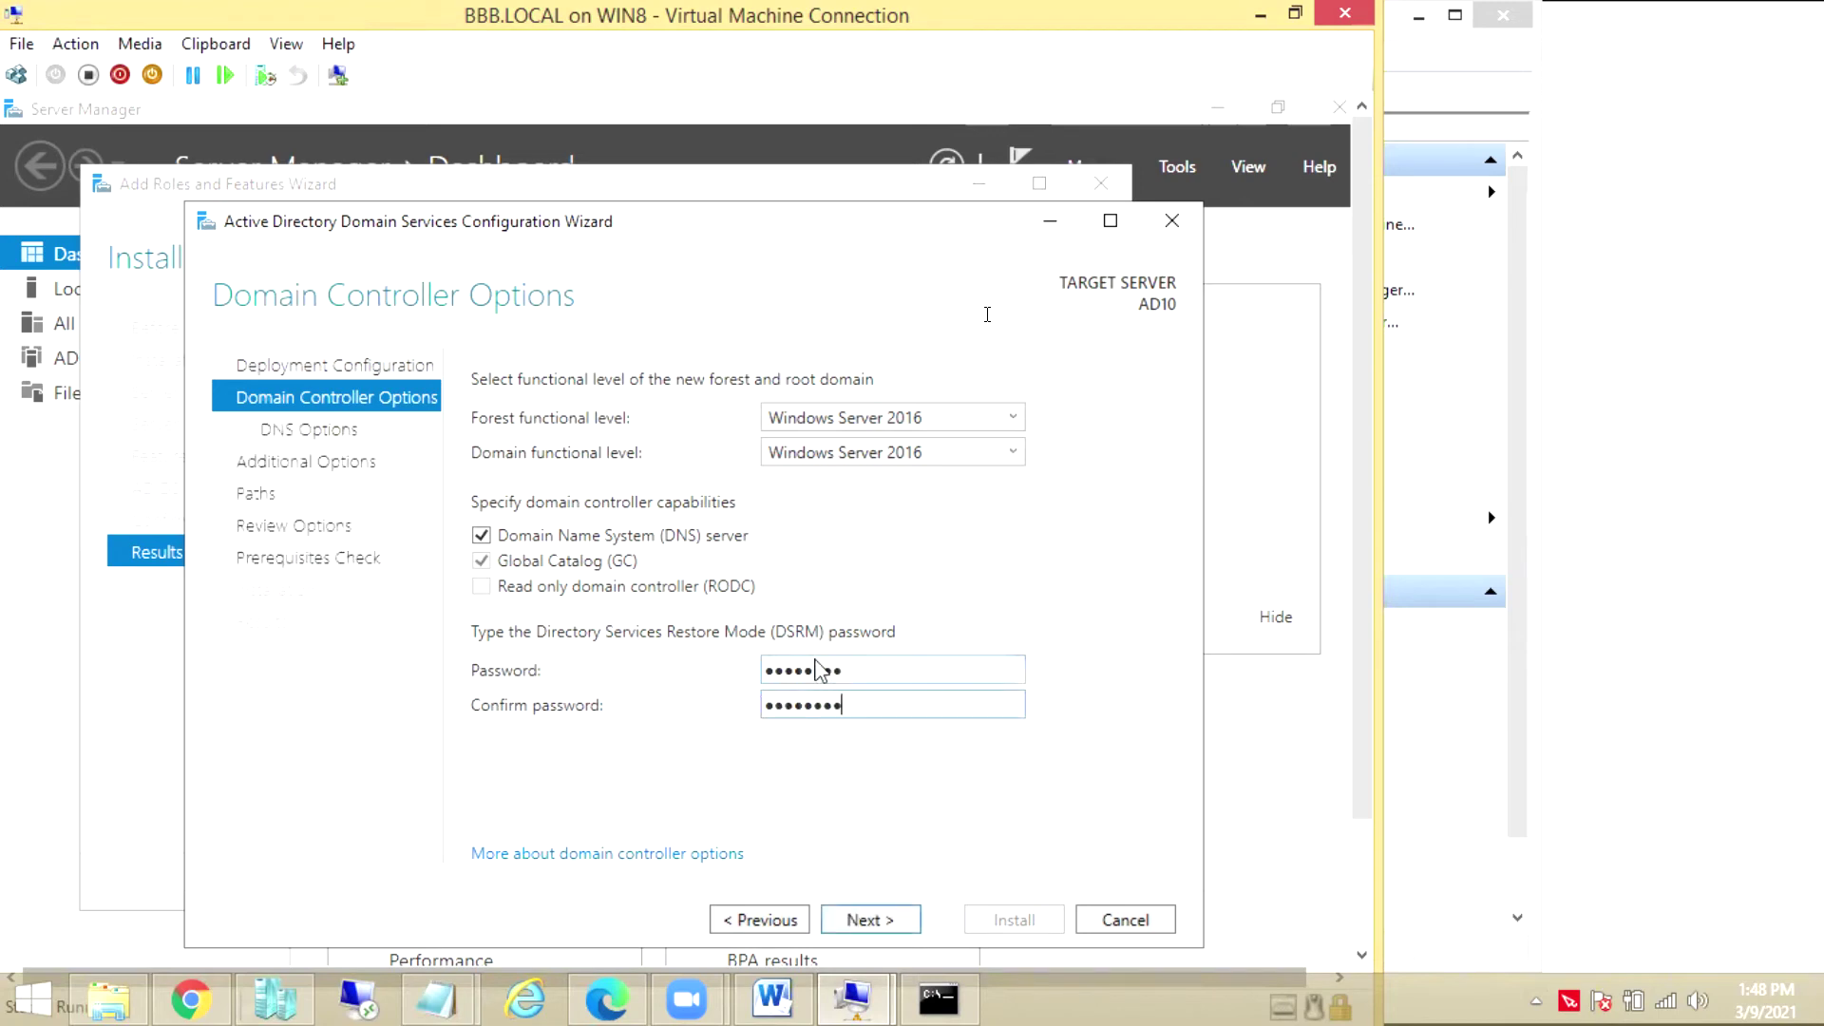
pyautogui.press('Return')
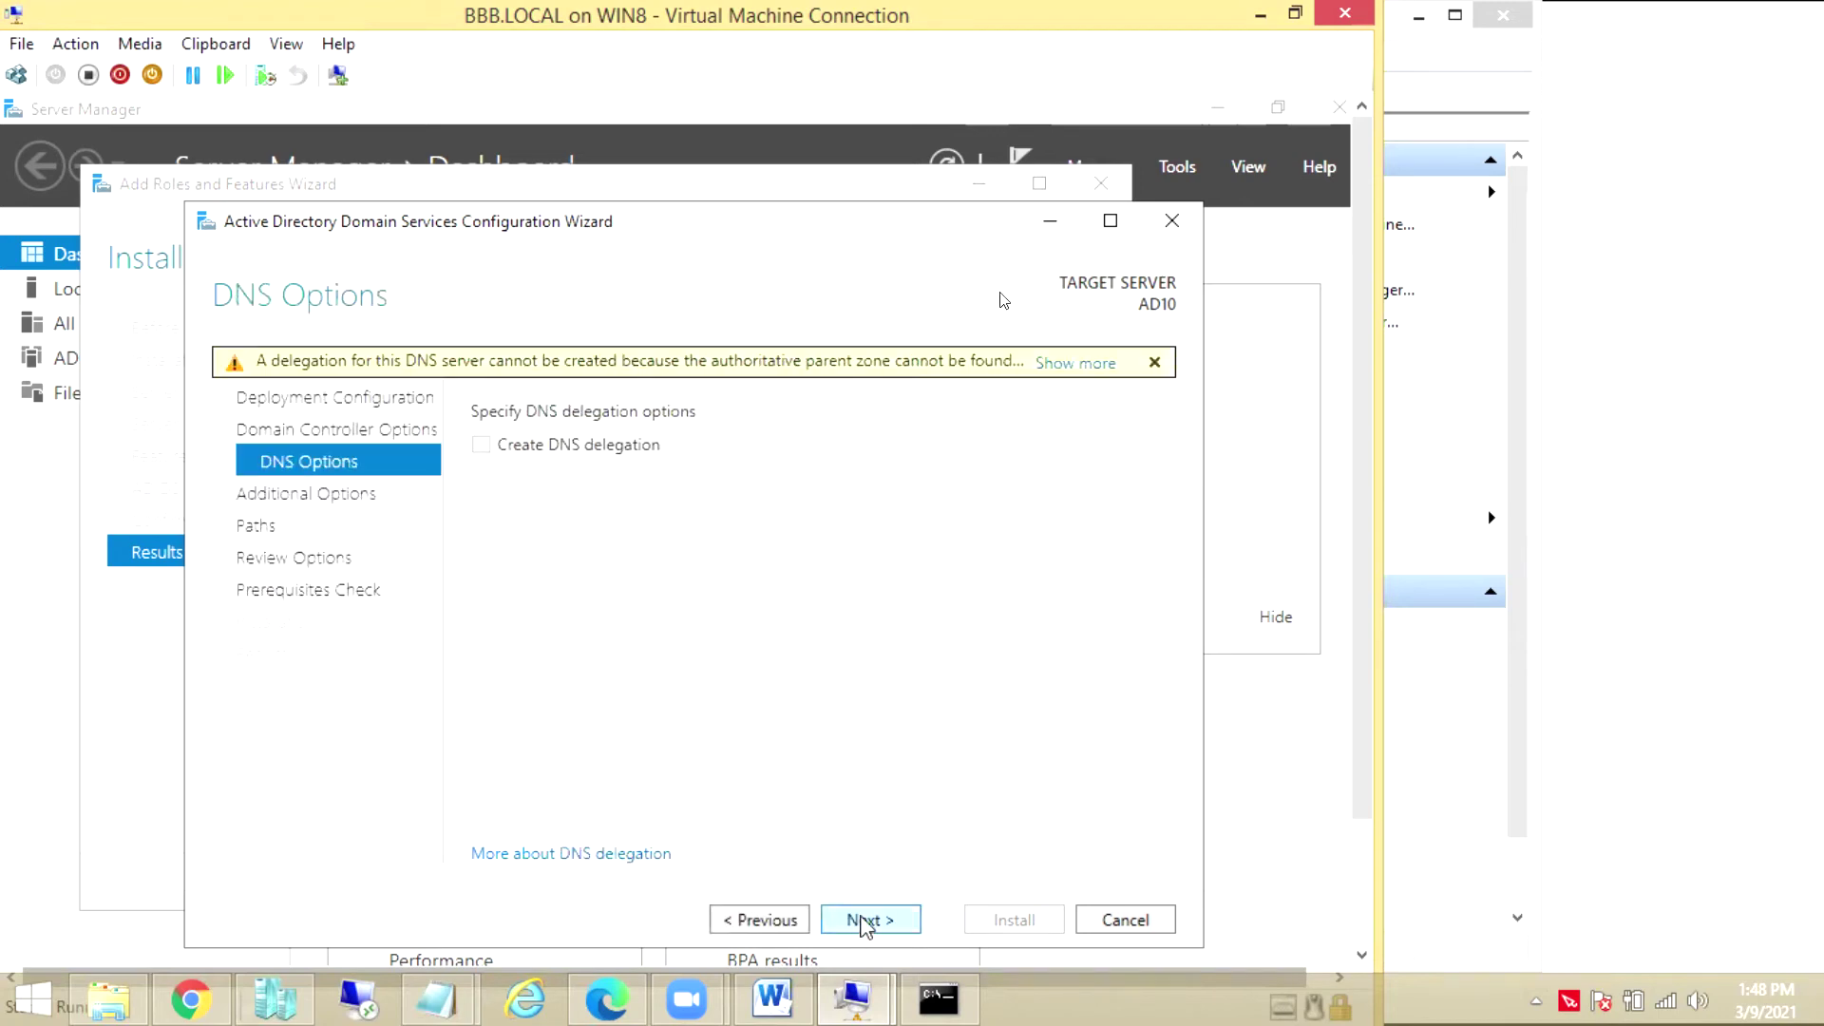
pyautogui.click(862, 922)
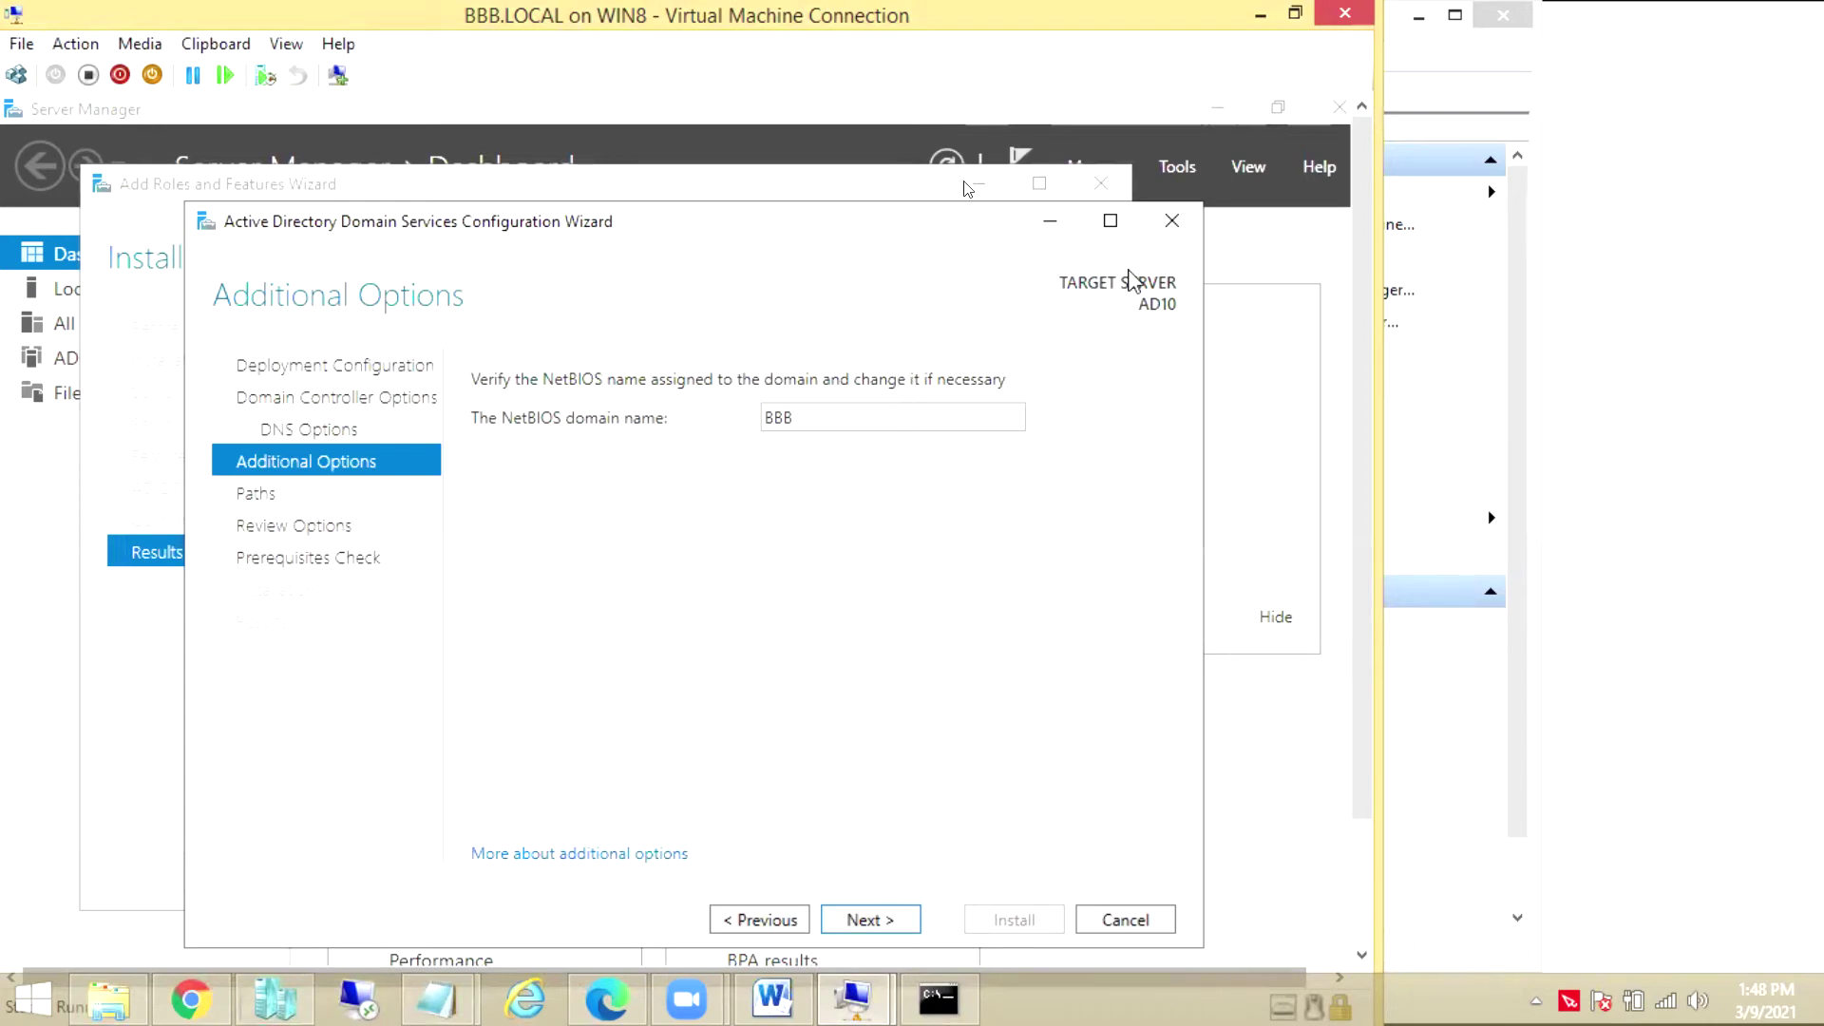
pyautogui.click(893, 926)
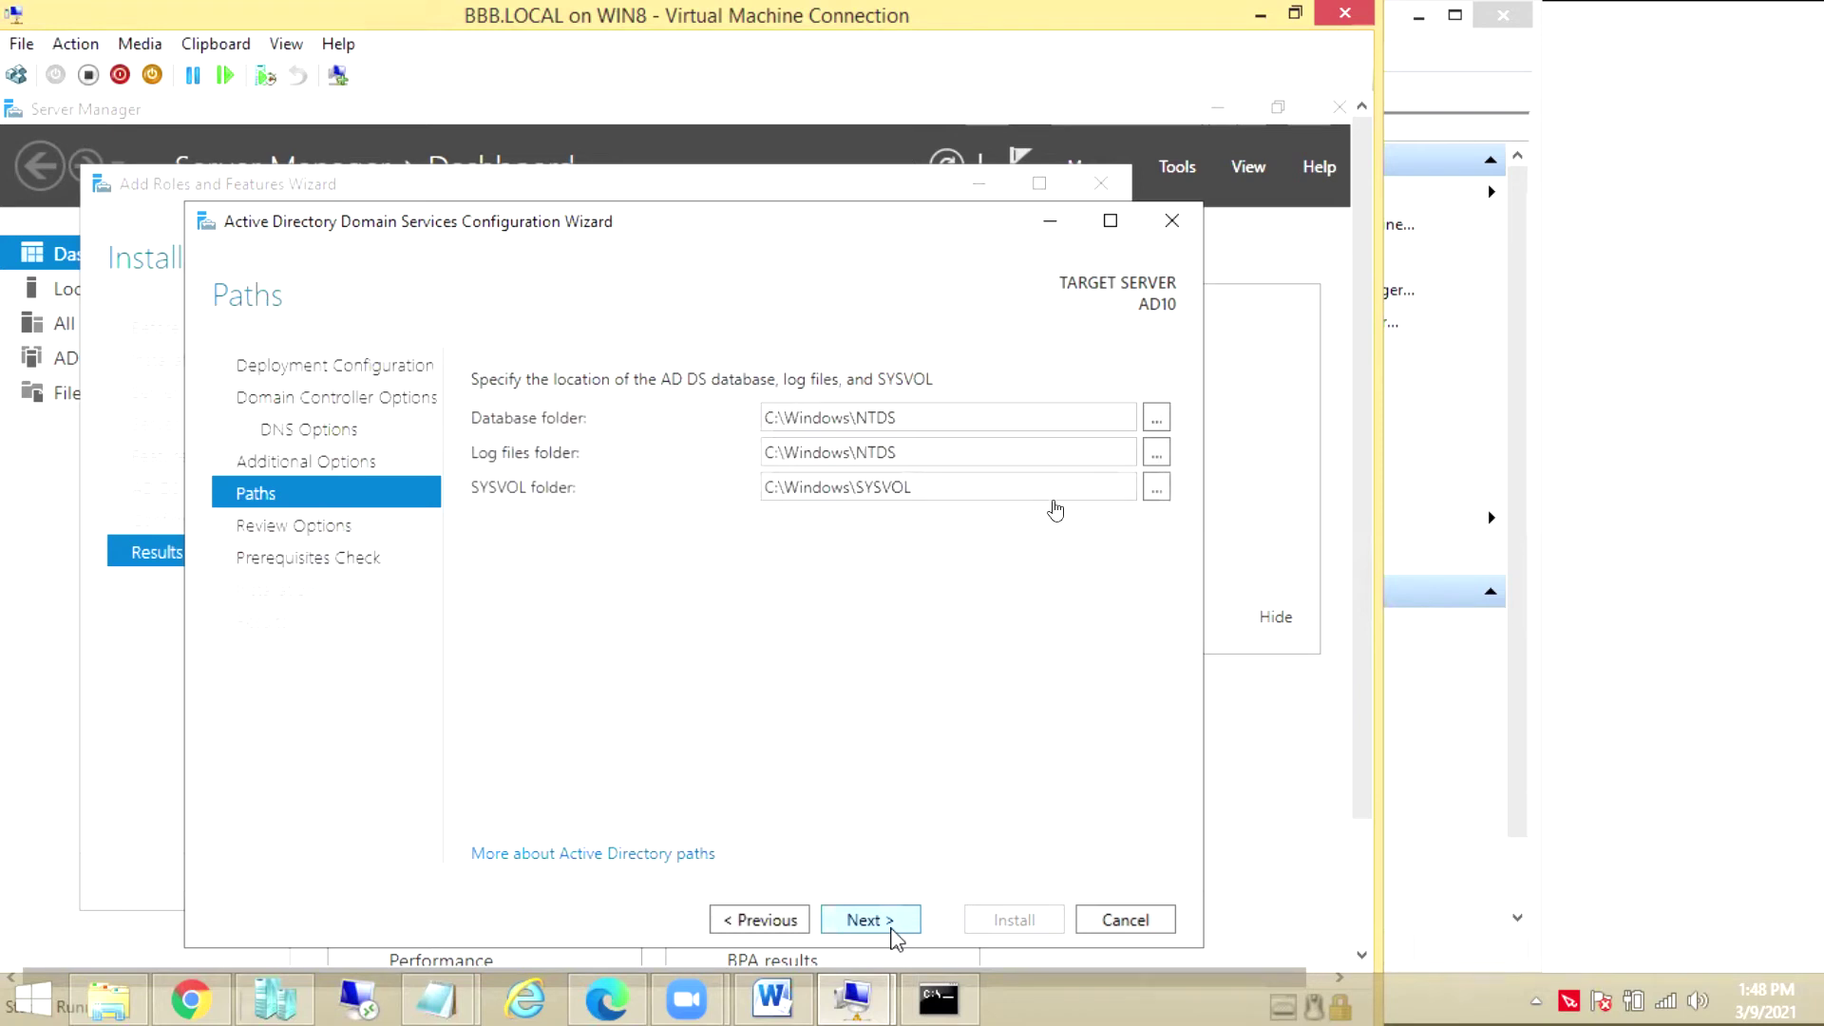
pyautogui.click(867, 921)
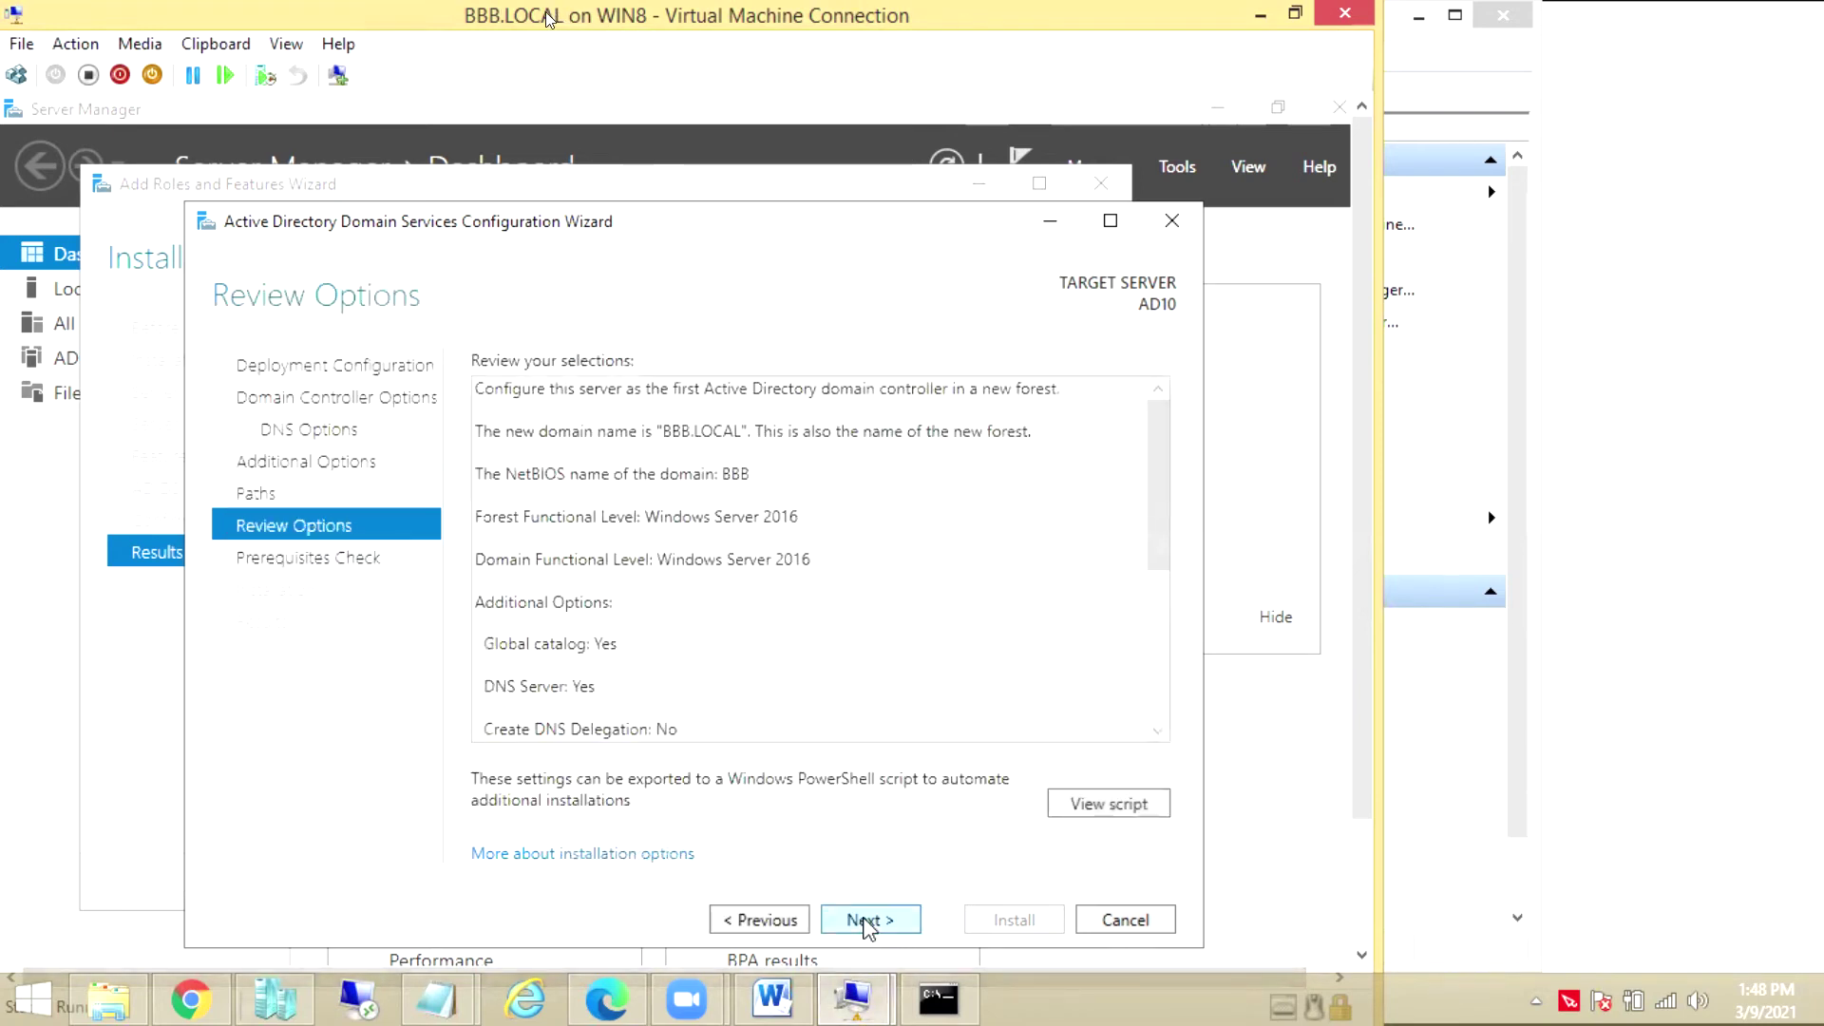
pyautogui.click(867, 921)
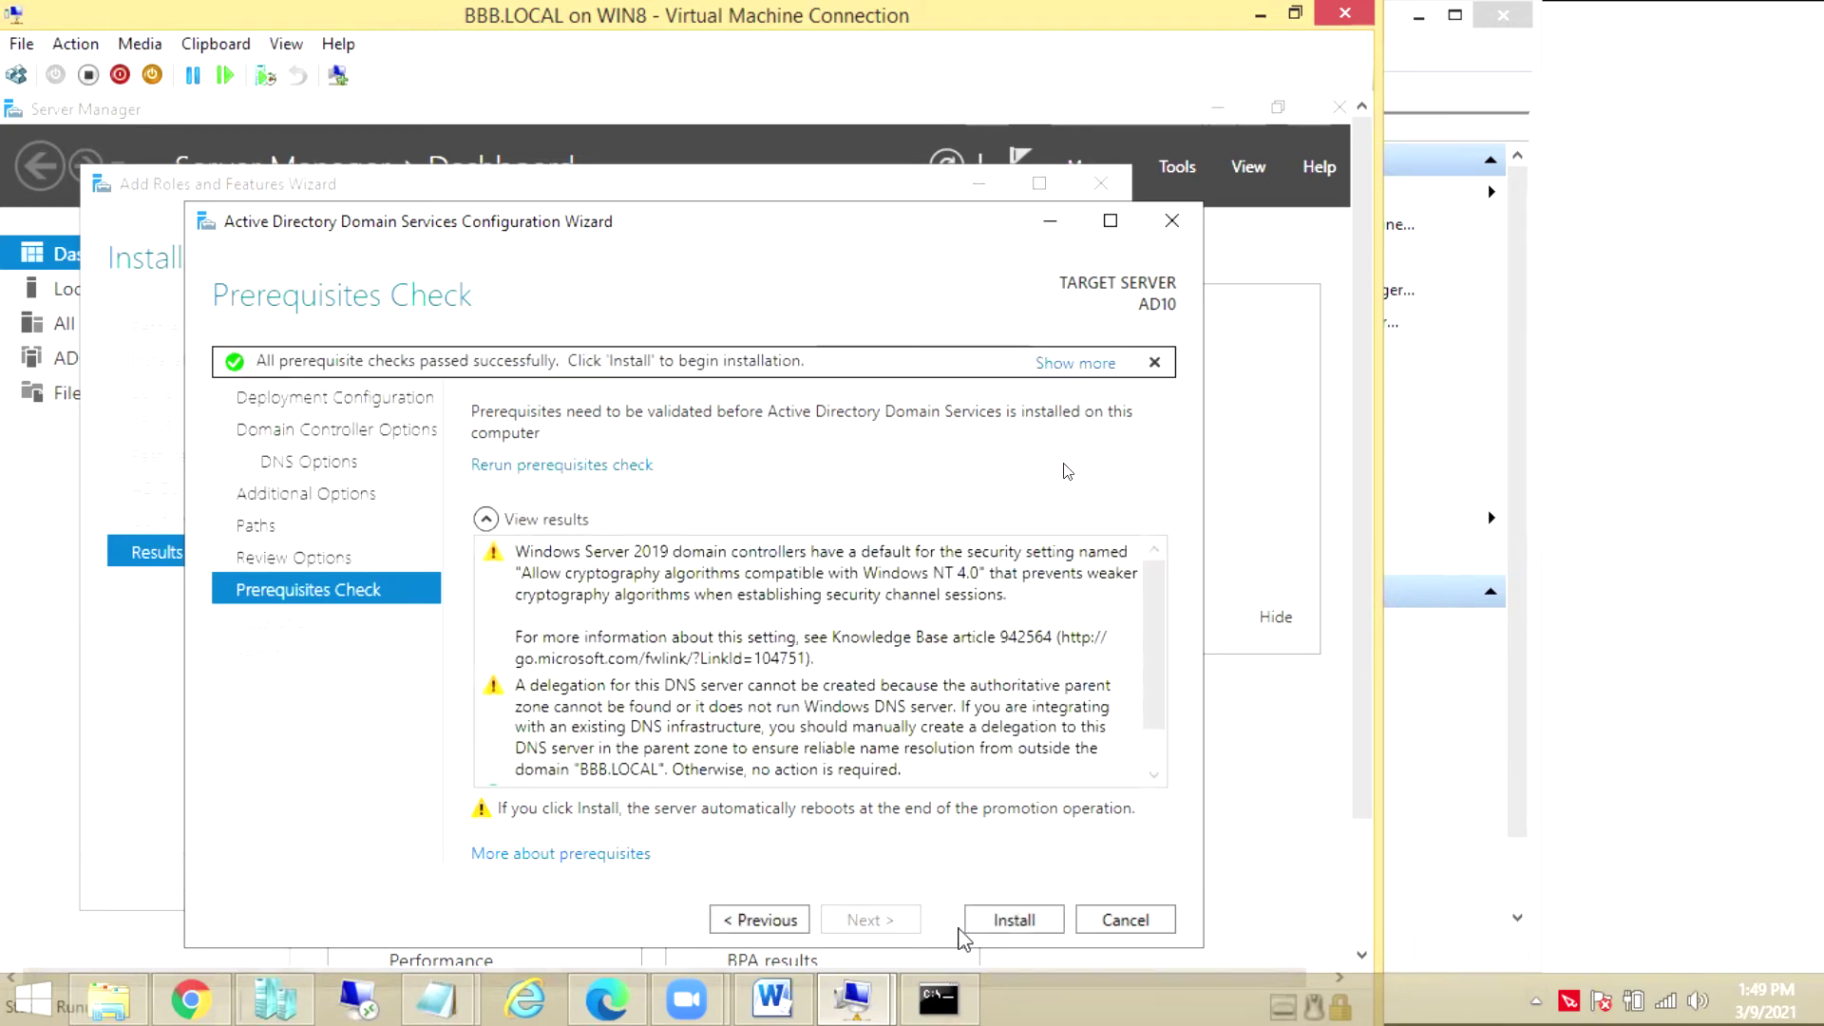
# Install AD DS to promote AD10 to a domain controller for BBB.LOCAL
pyautogui.click(988, 924)
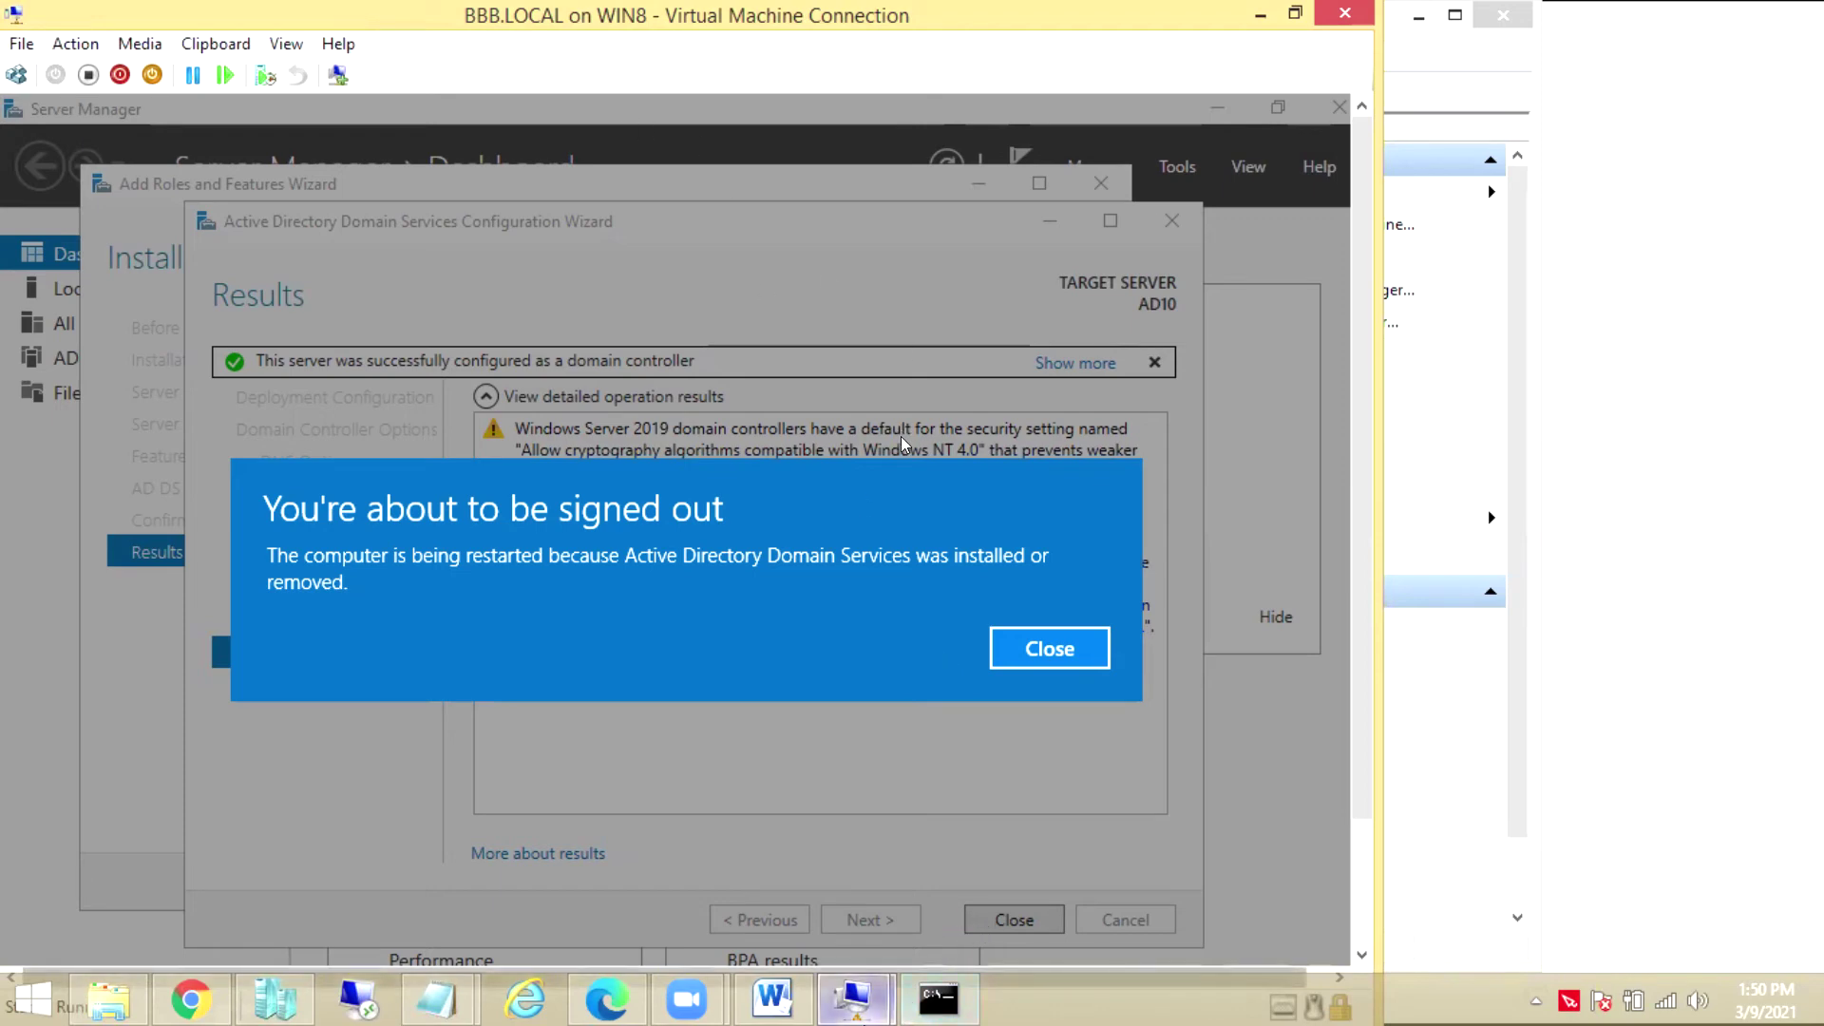
# Show the AD1 VM's Windows Server Backup progress for the system-state backup
pyautogui.moveTo(879, 997)
pyautogui.click(977, 914)
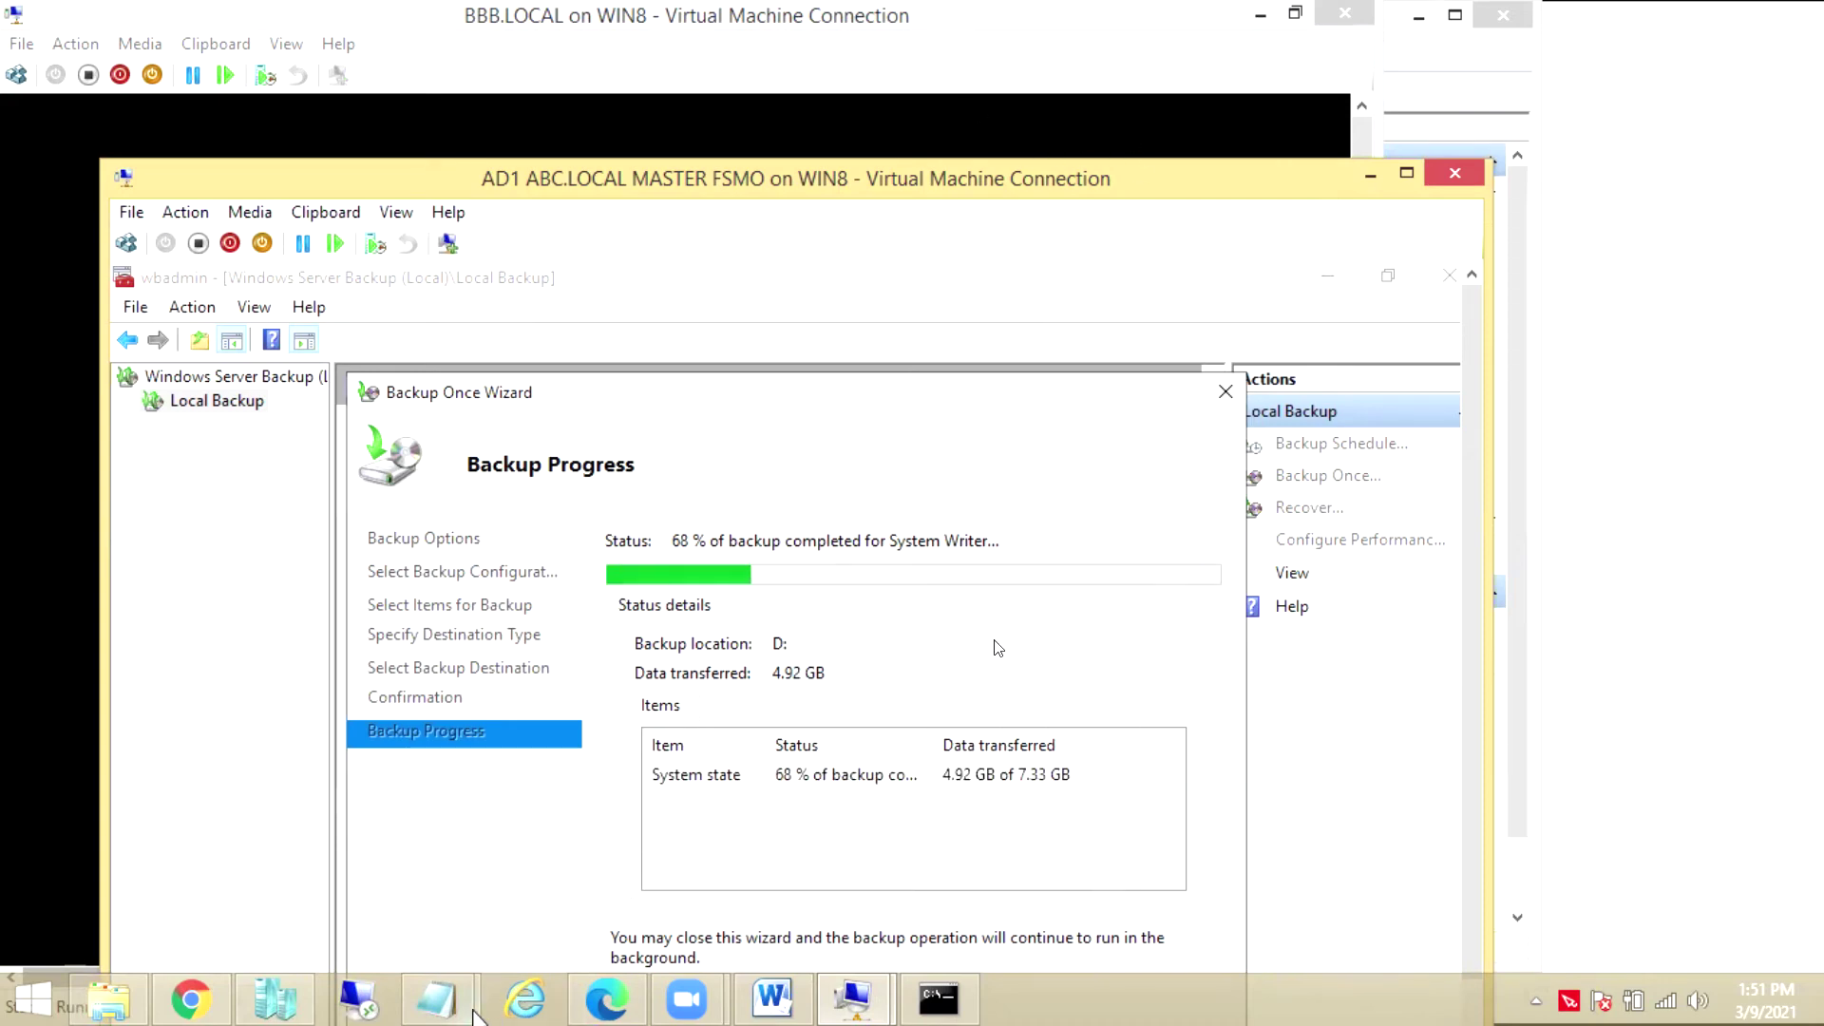
# Show cost.txt, select the AD Advance through DNS ADVANCE lines, then open a new Chrome tab
pyautogui.moveTo(436, 998)
pyautogui.click(481, 910)
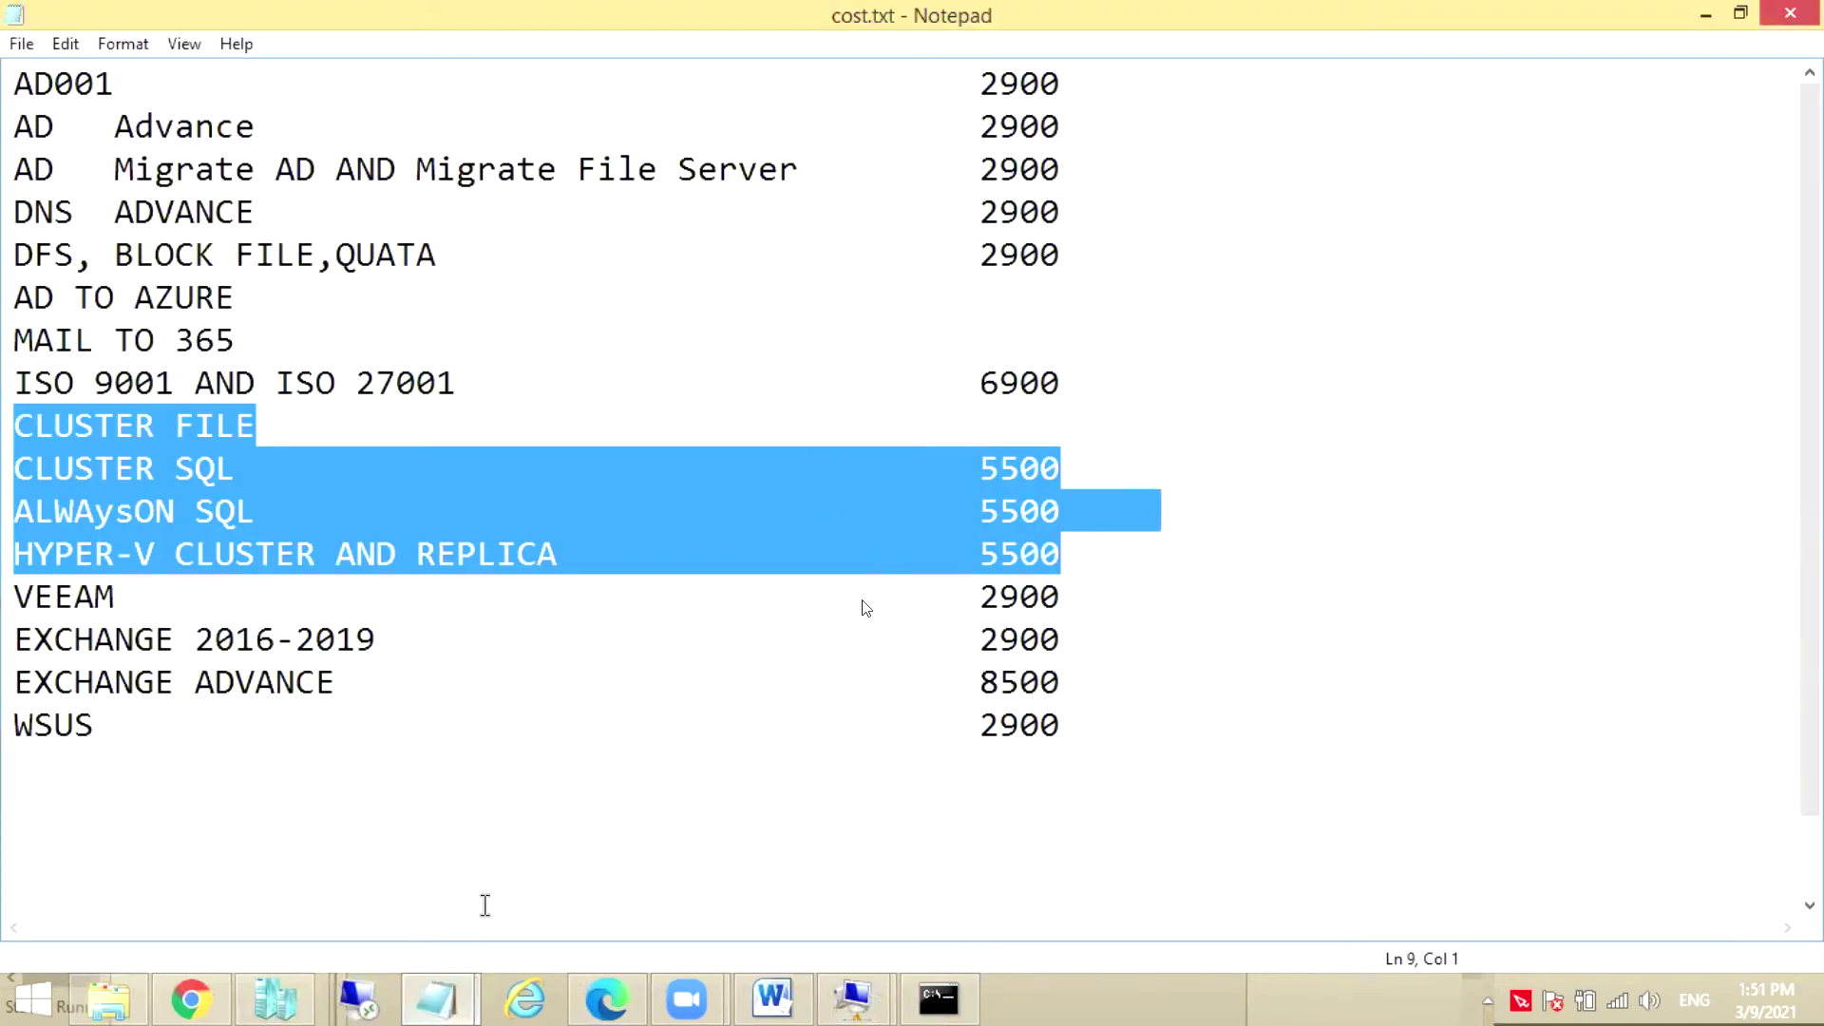
pyautogui.click(1083, 475)
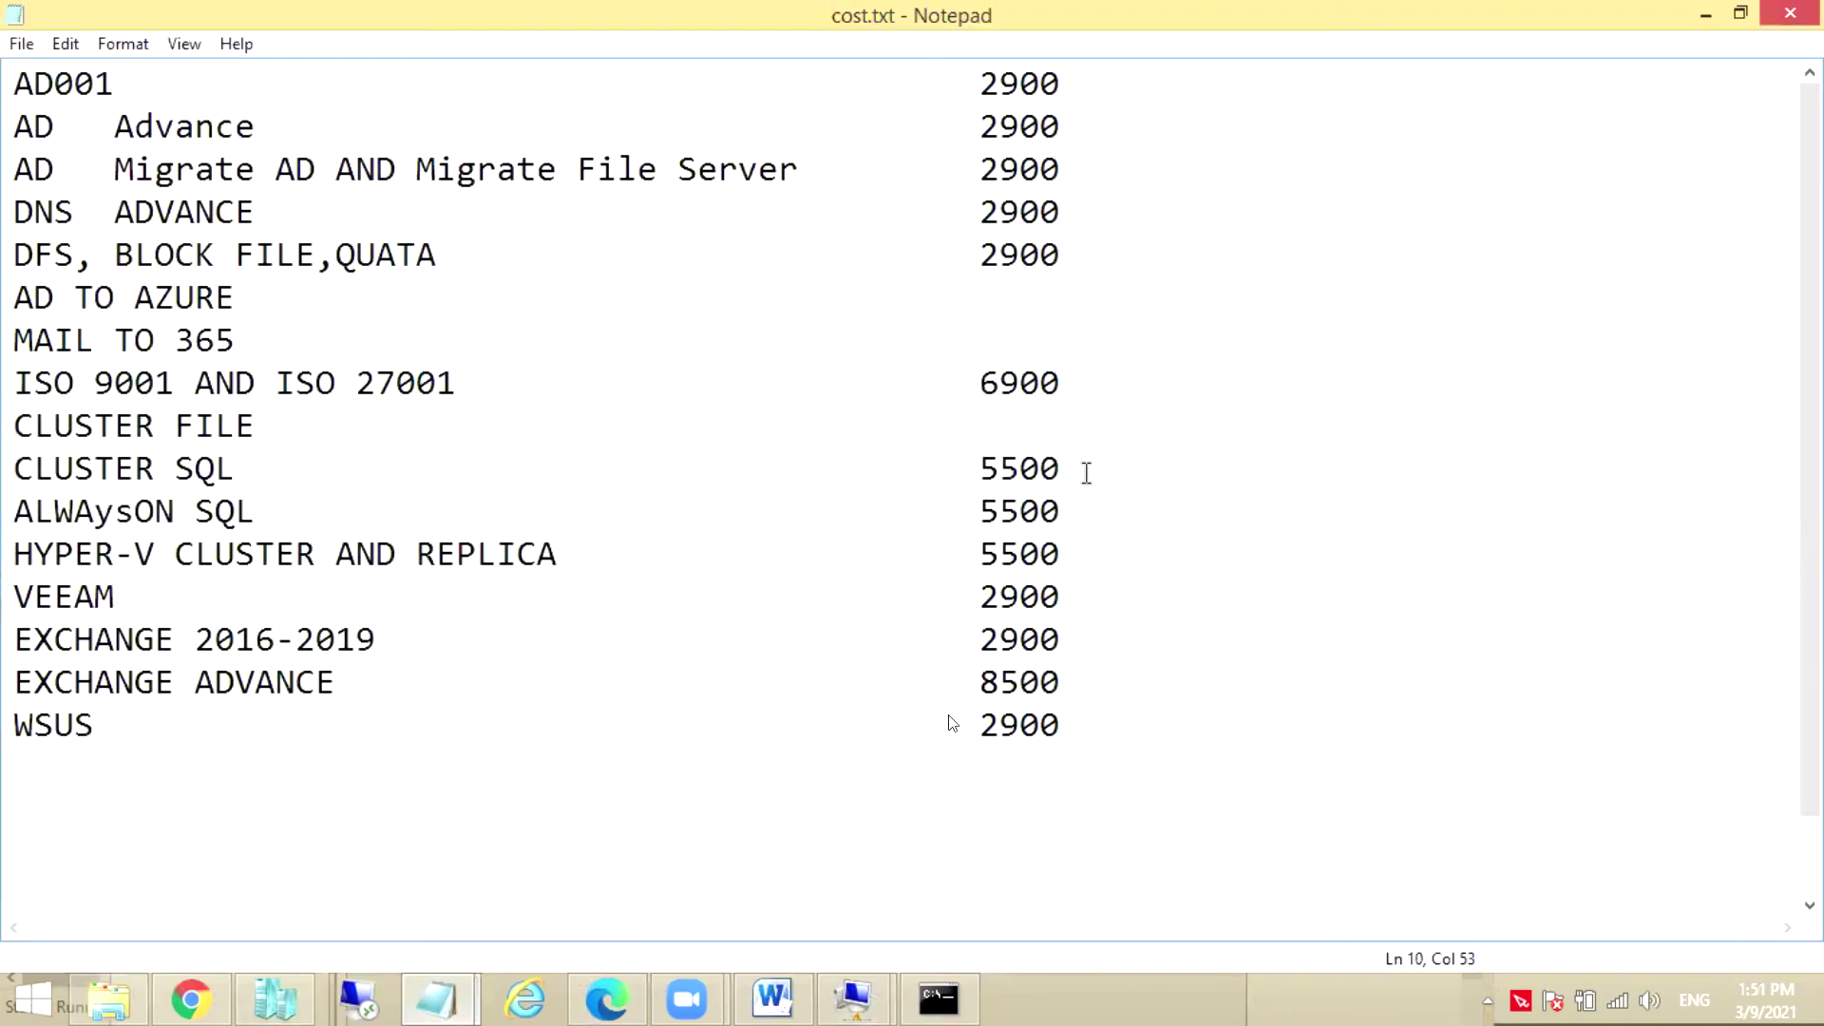
pyautogui.click(36, 128)
pyautogui.moveTo(36, 128); pyautogui.dragTo(1068, 206)
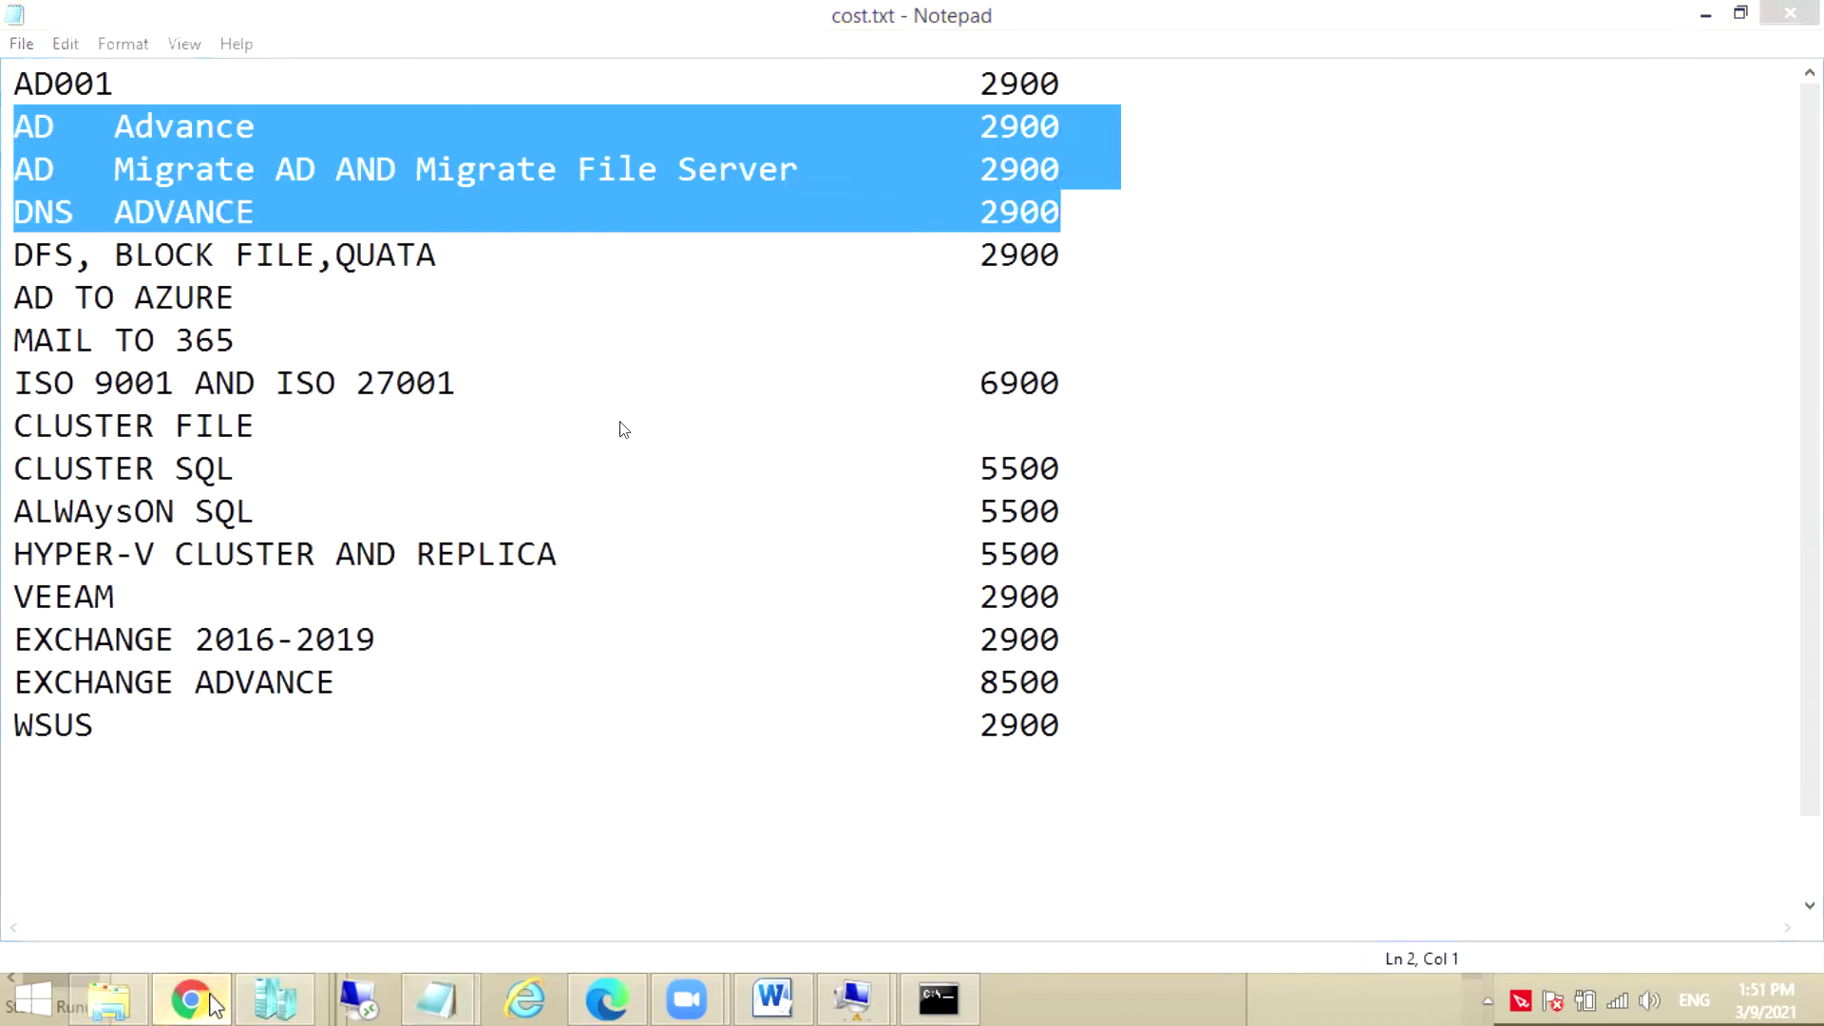
pyautogui.click(211, 1003)
pyautogui.click(362, 23)
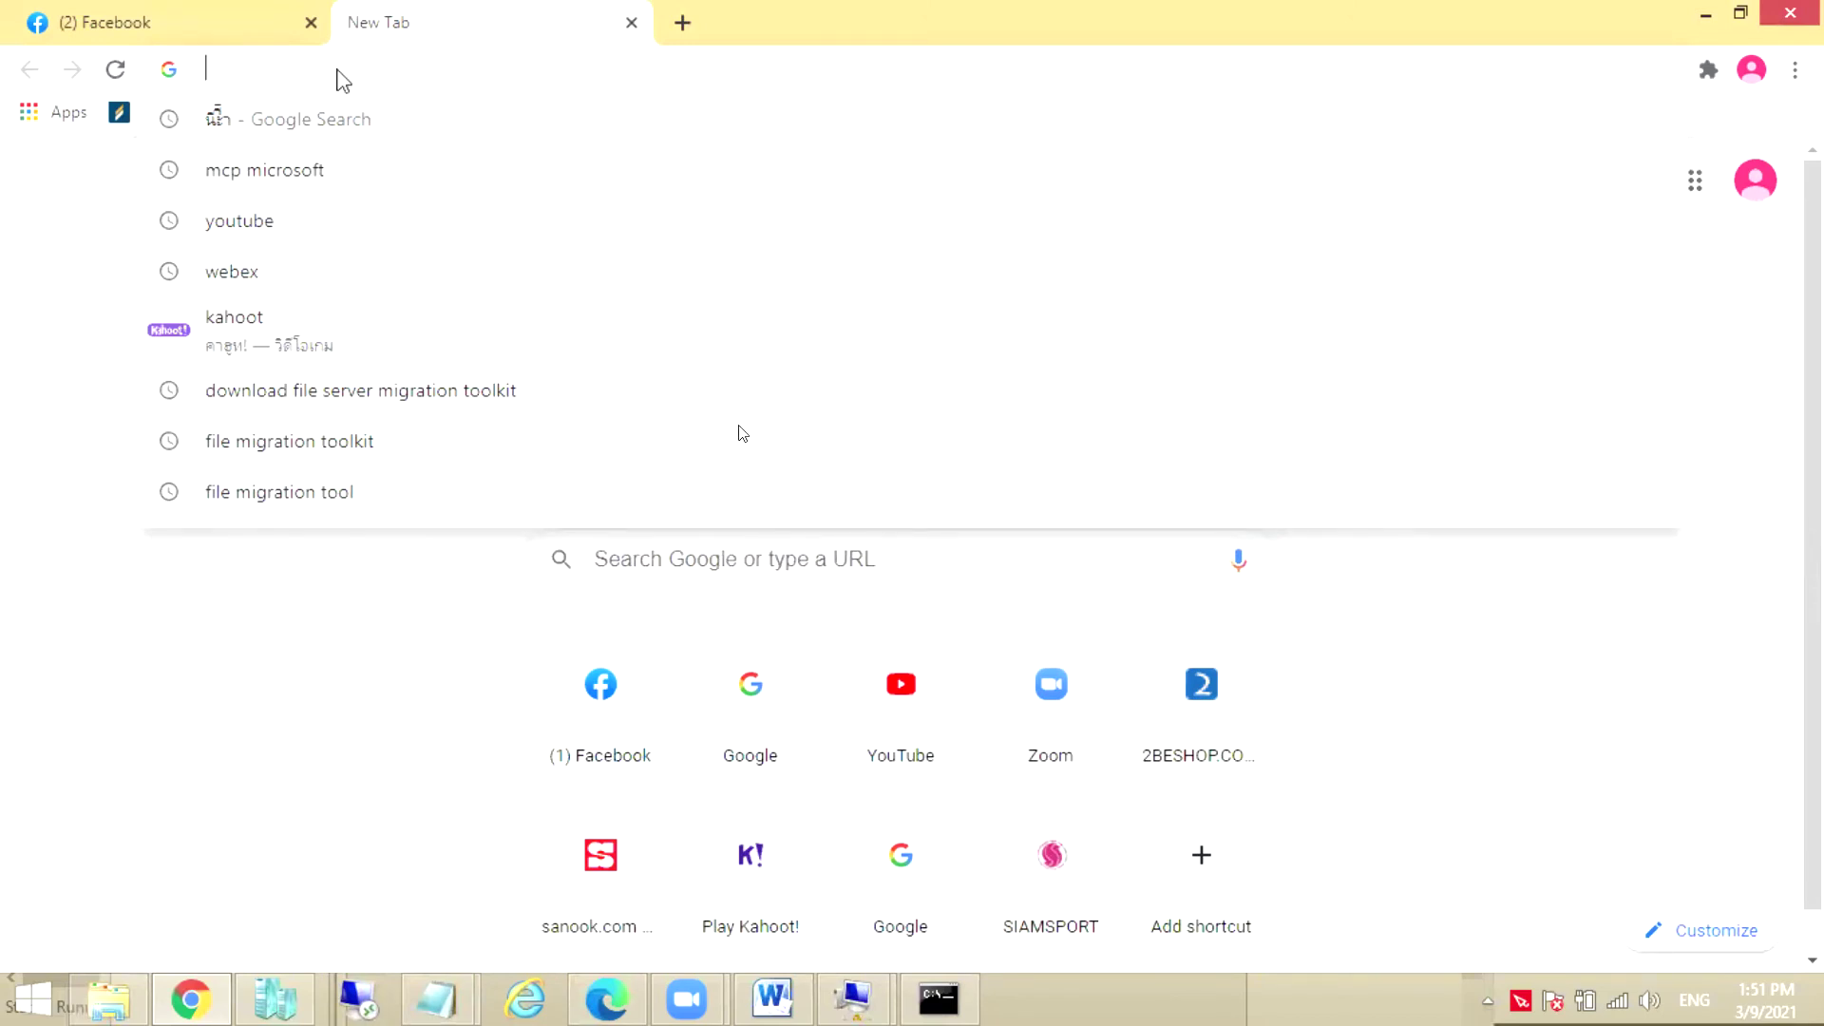
# Check the restarting BBB.LOCAL VM, then load 2beshop.com in the new browser tab
pyautogui.click(1705, 16)
pyautogui.click(1708, 17)
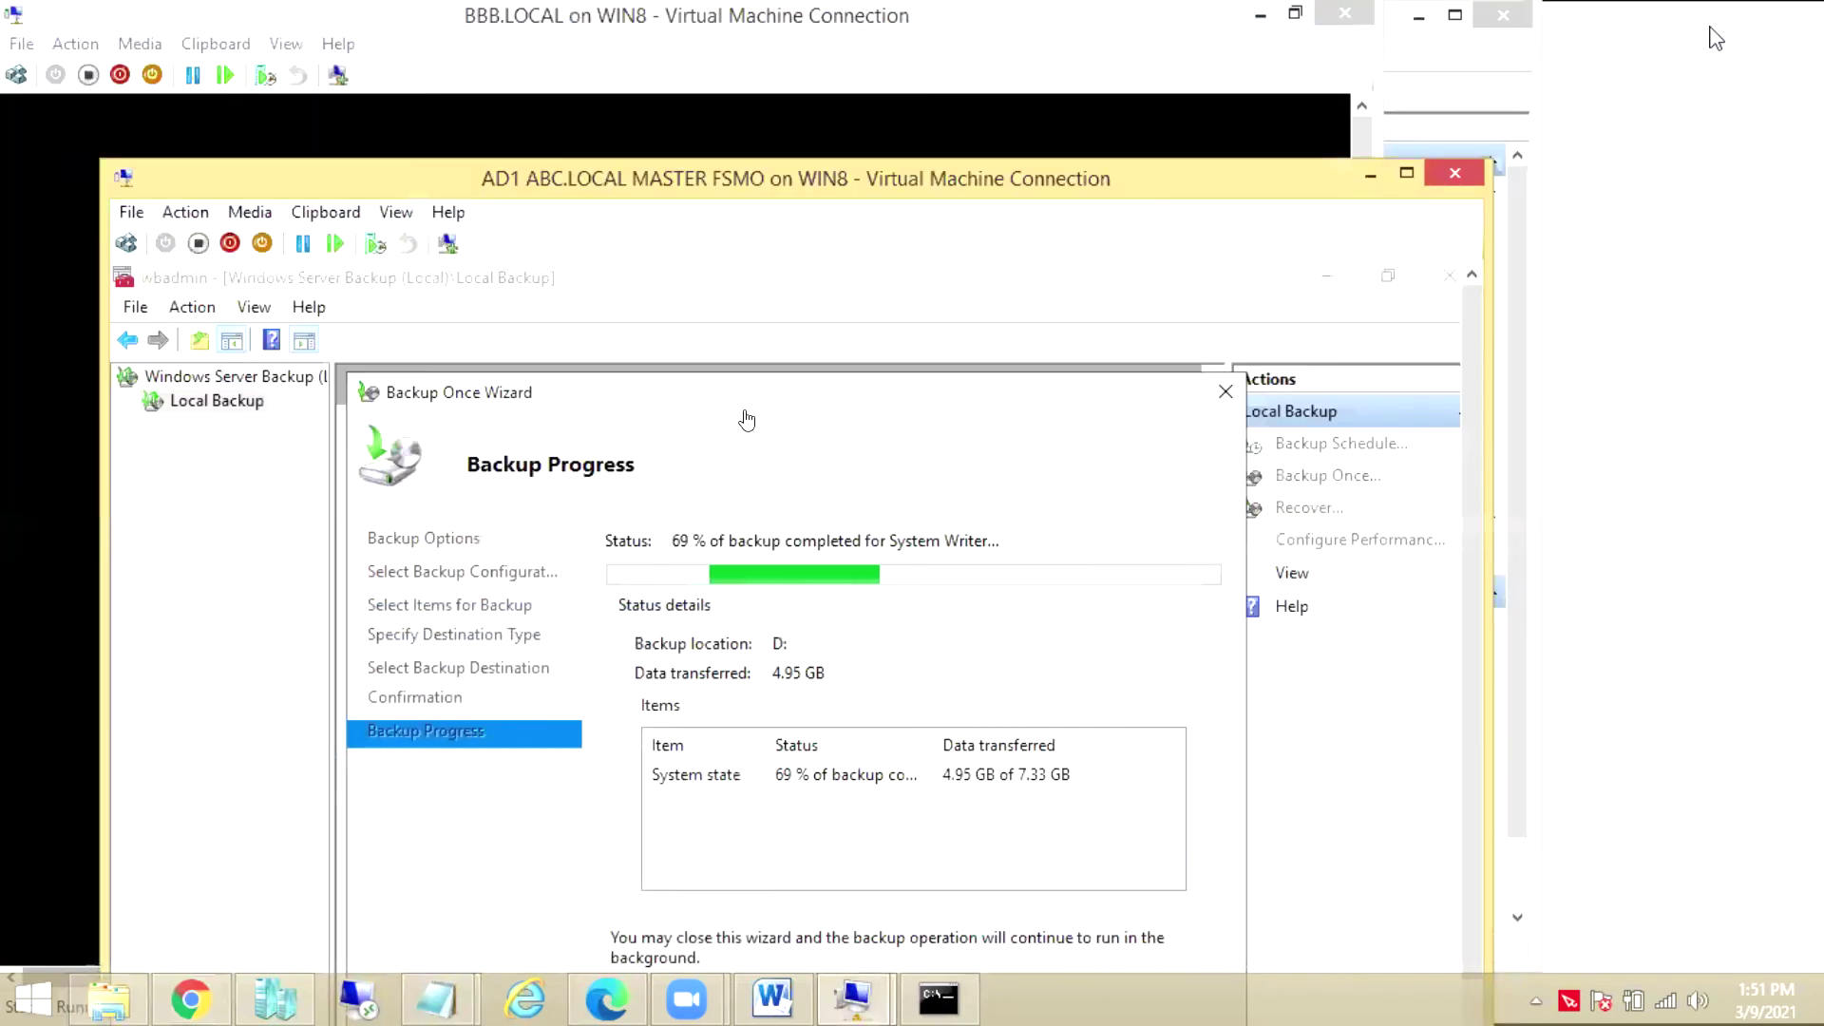
pyautogui.click(342, 28)
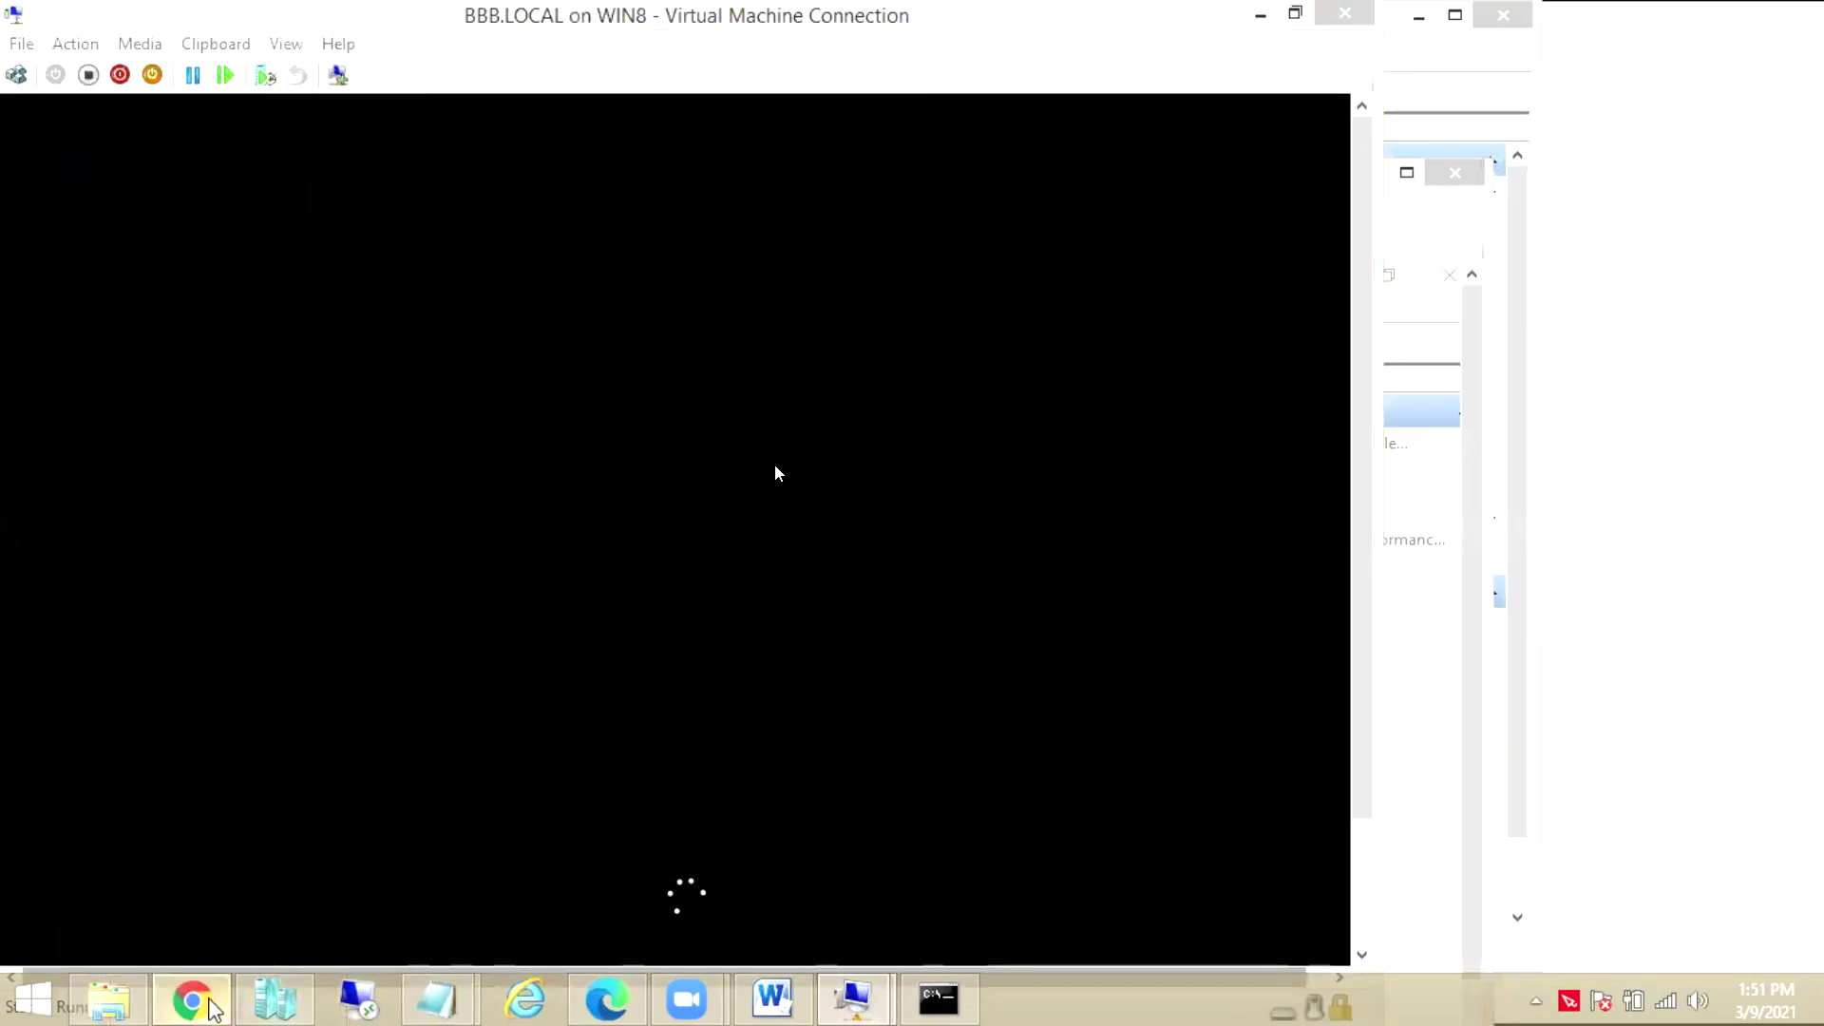
pyautogui.click(200, 1004)
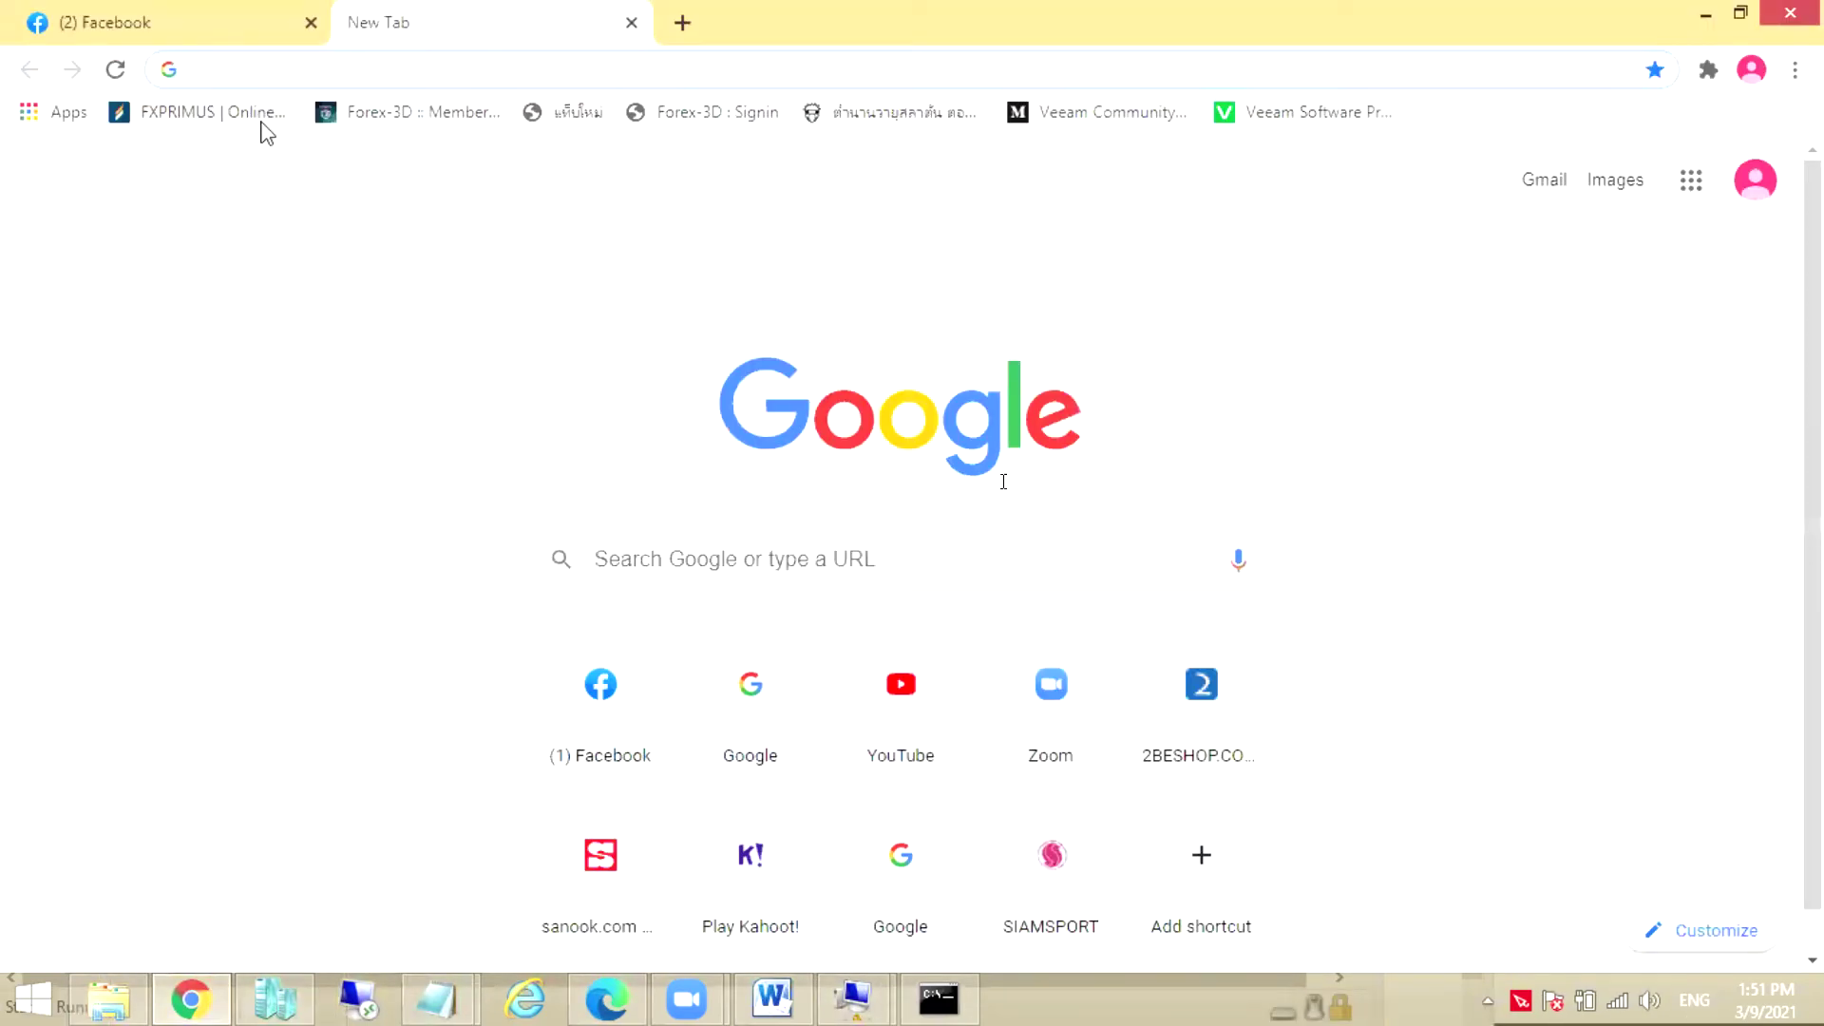
pyautogui.write('fa')
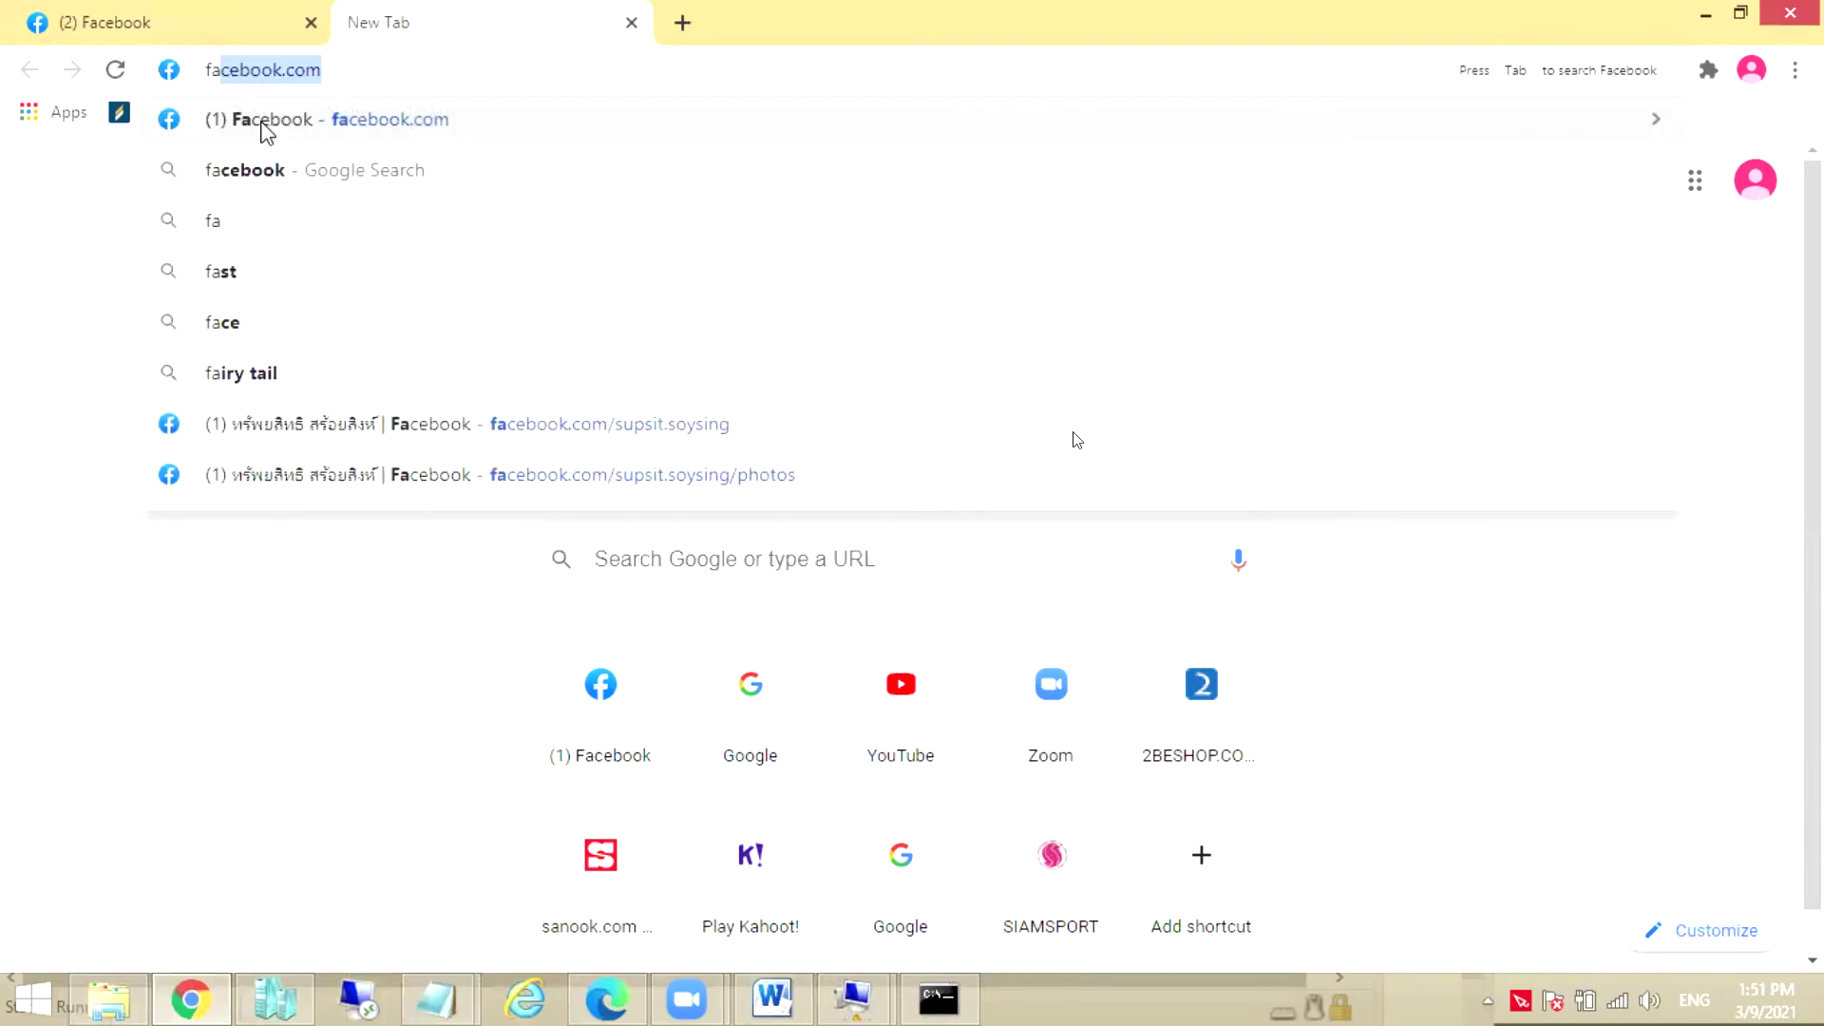
pyautogui.press('BackSpace')
pyautogui.press('BackSpace')
pyautogui.press('BackSpace')
pyautogui.write('2')
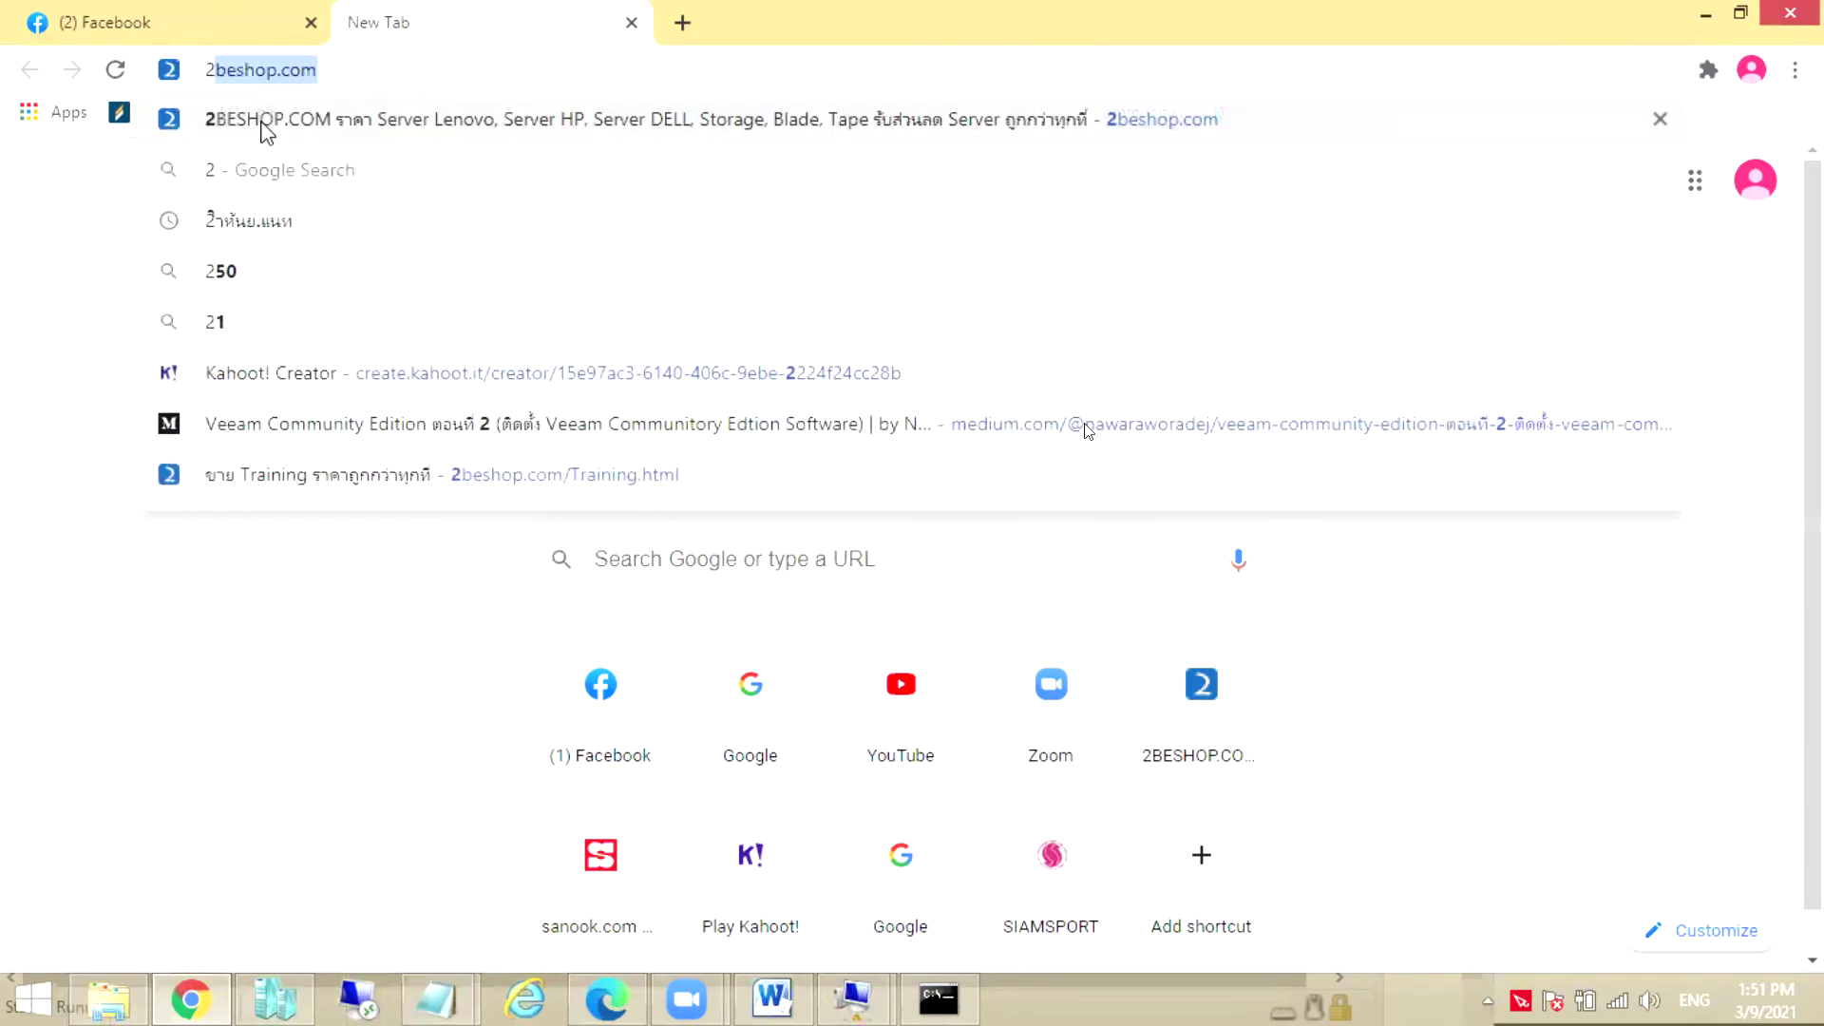
pyautogui.write('beshop')
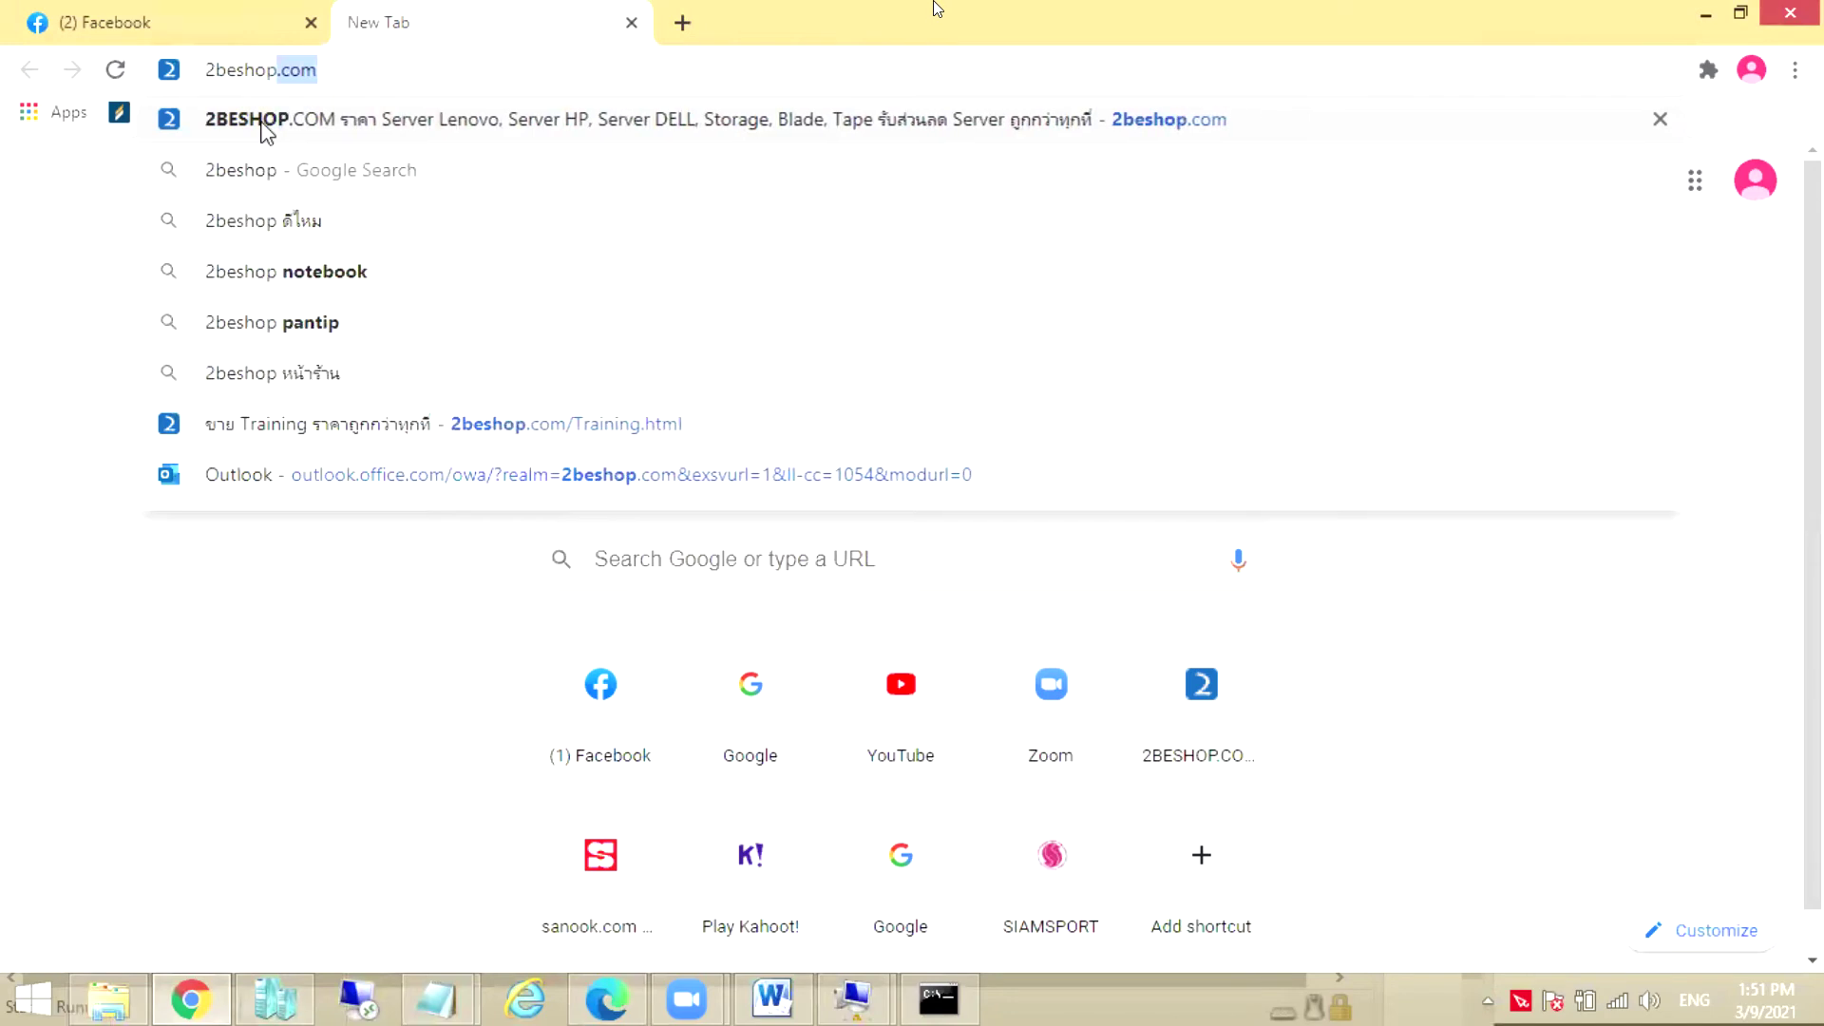
pyautogui.press('Return')
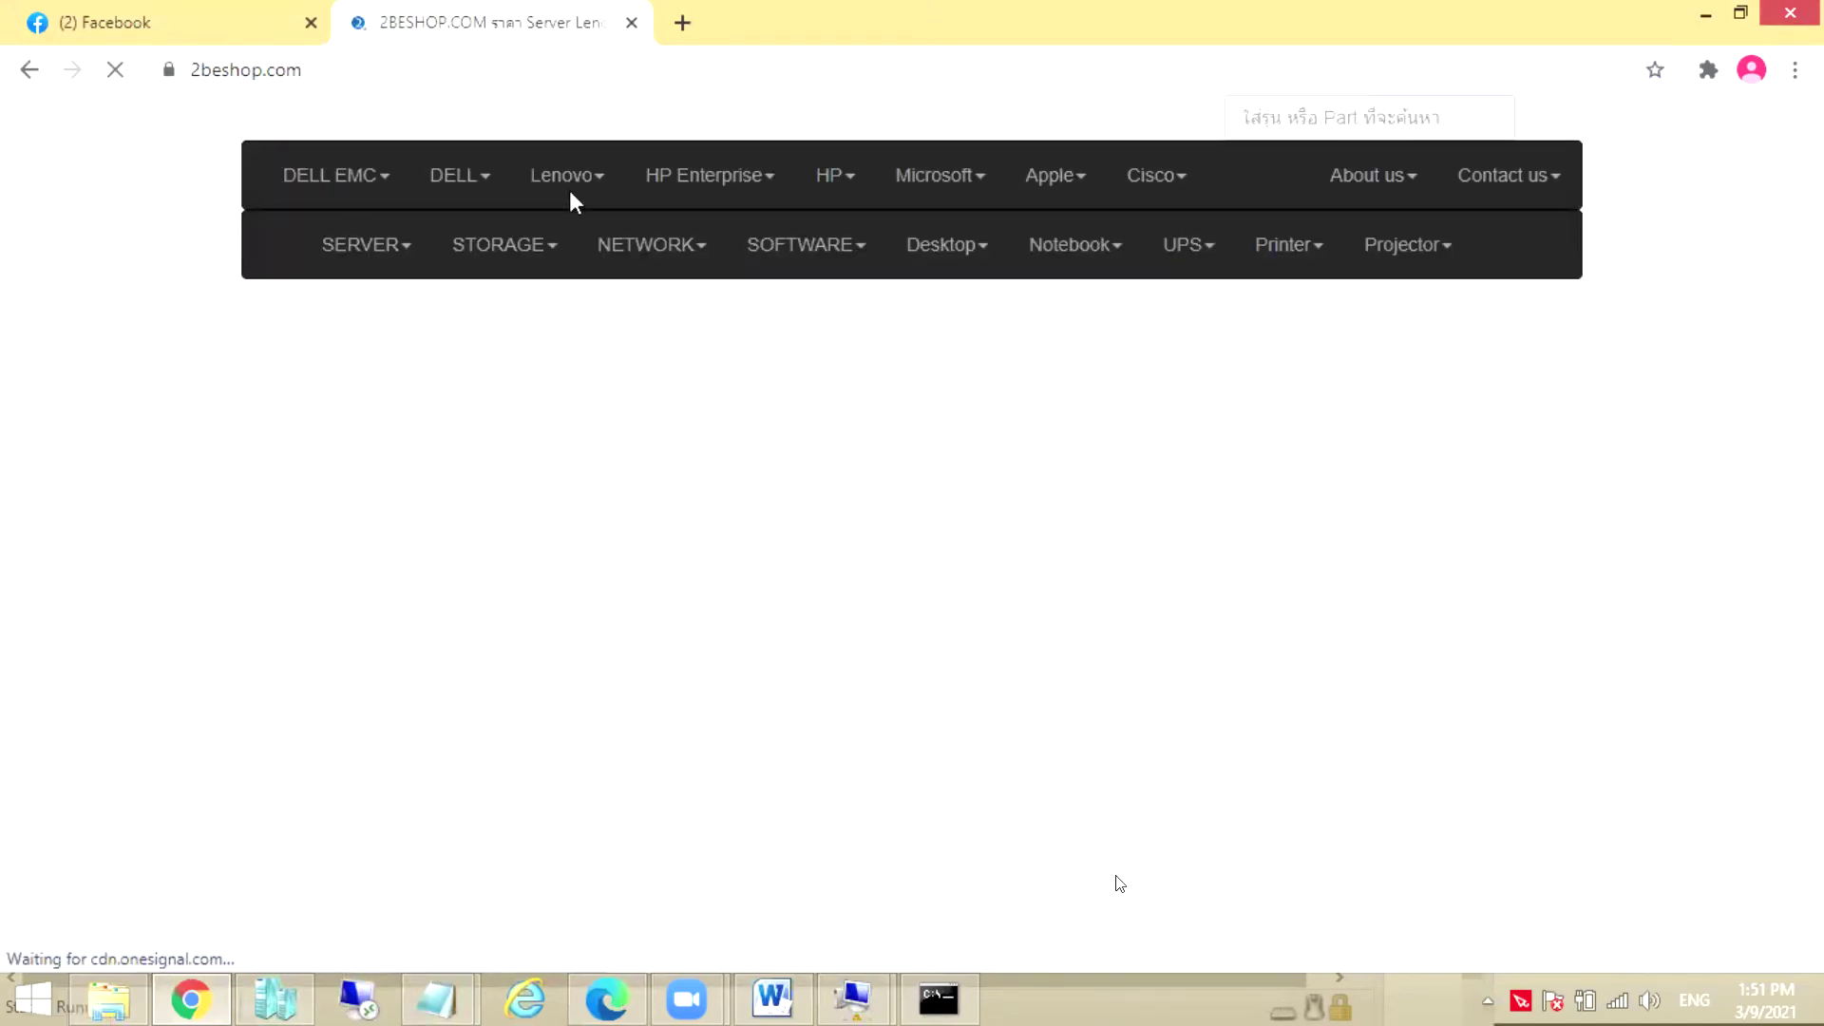
# Go to the Training Microsoft Server Workshop page through the Microsoft product menu
pyautogui.click(698, 210)
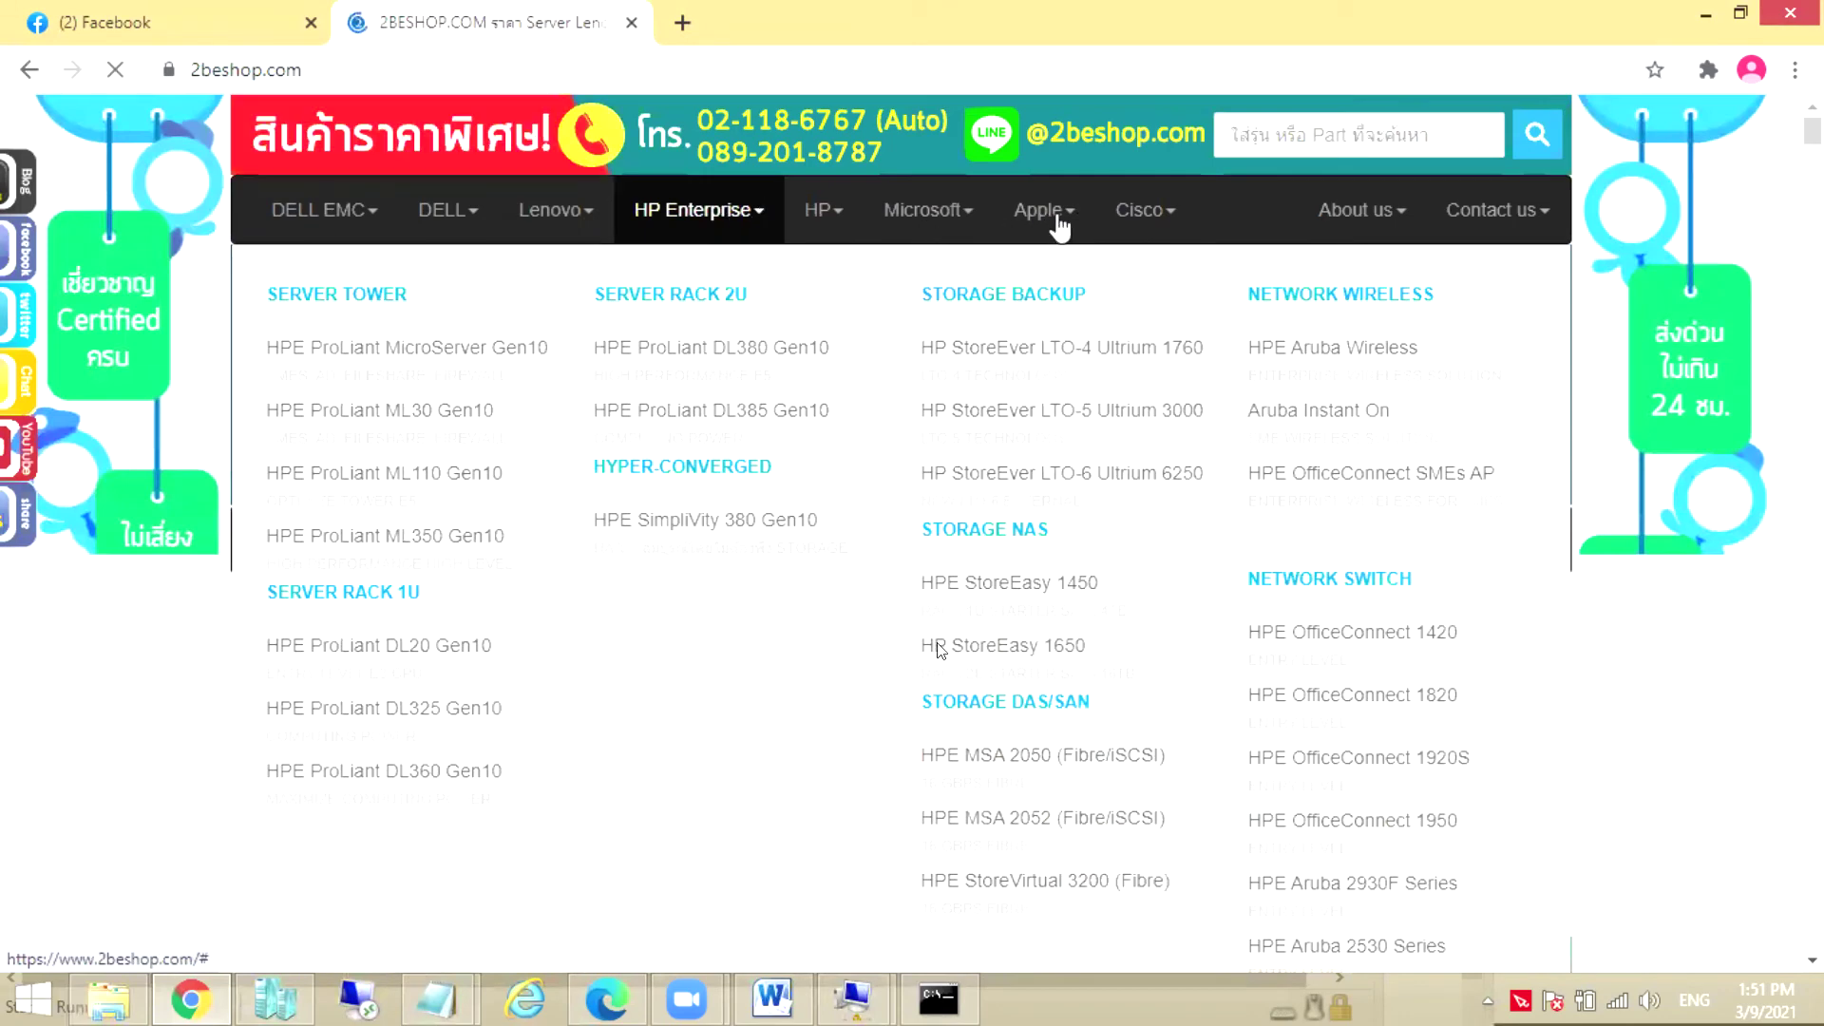
pyautogui.click(1059, 228)
pyautogui.click(991, 228)
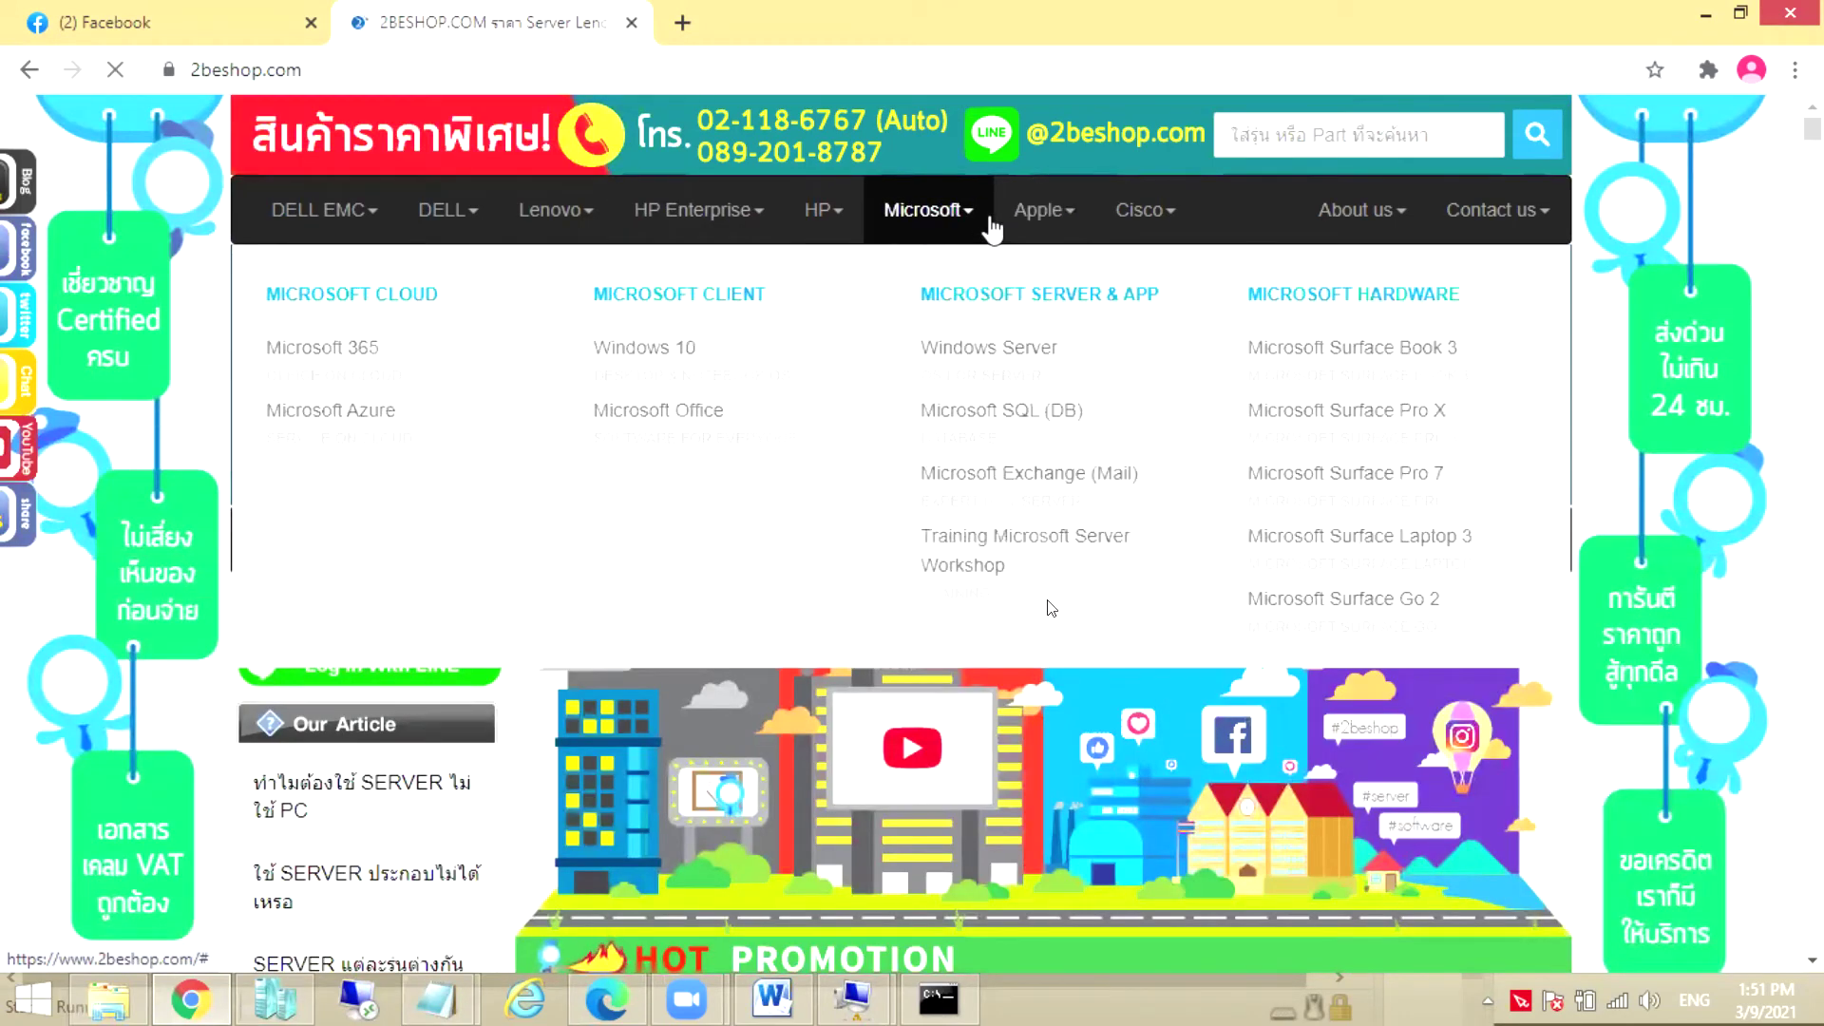
pyautogui.click(1005, 539)
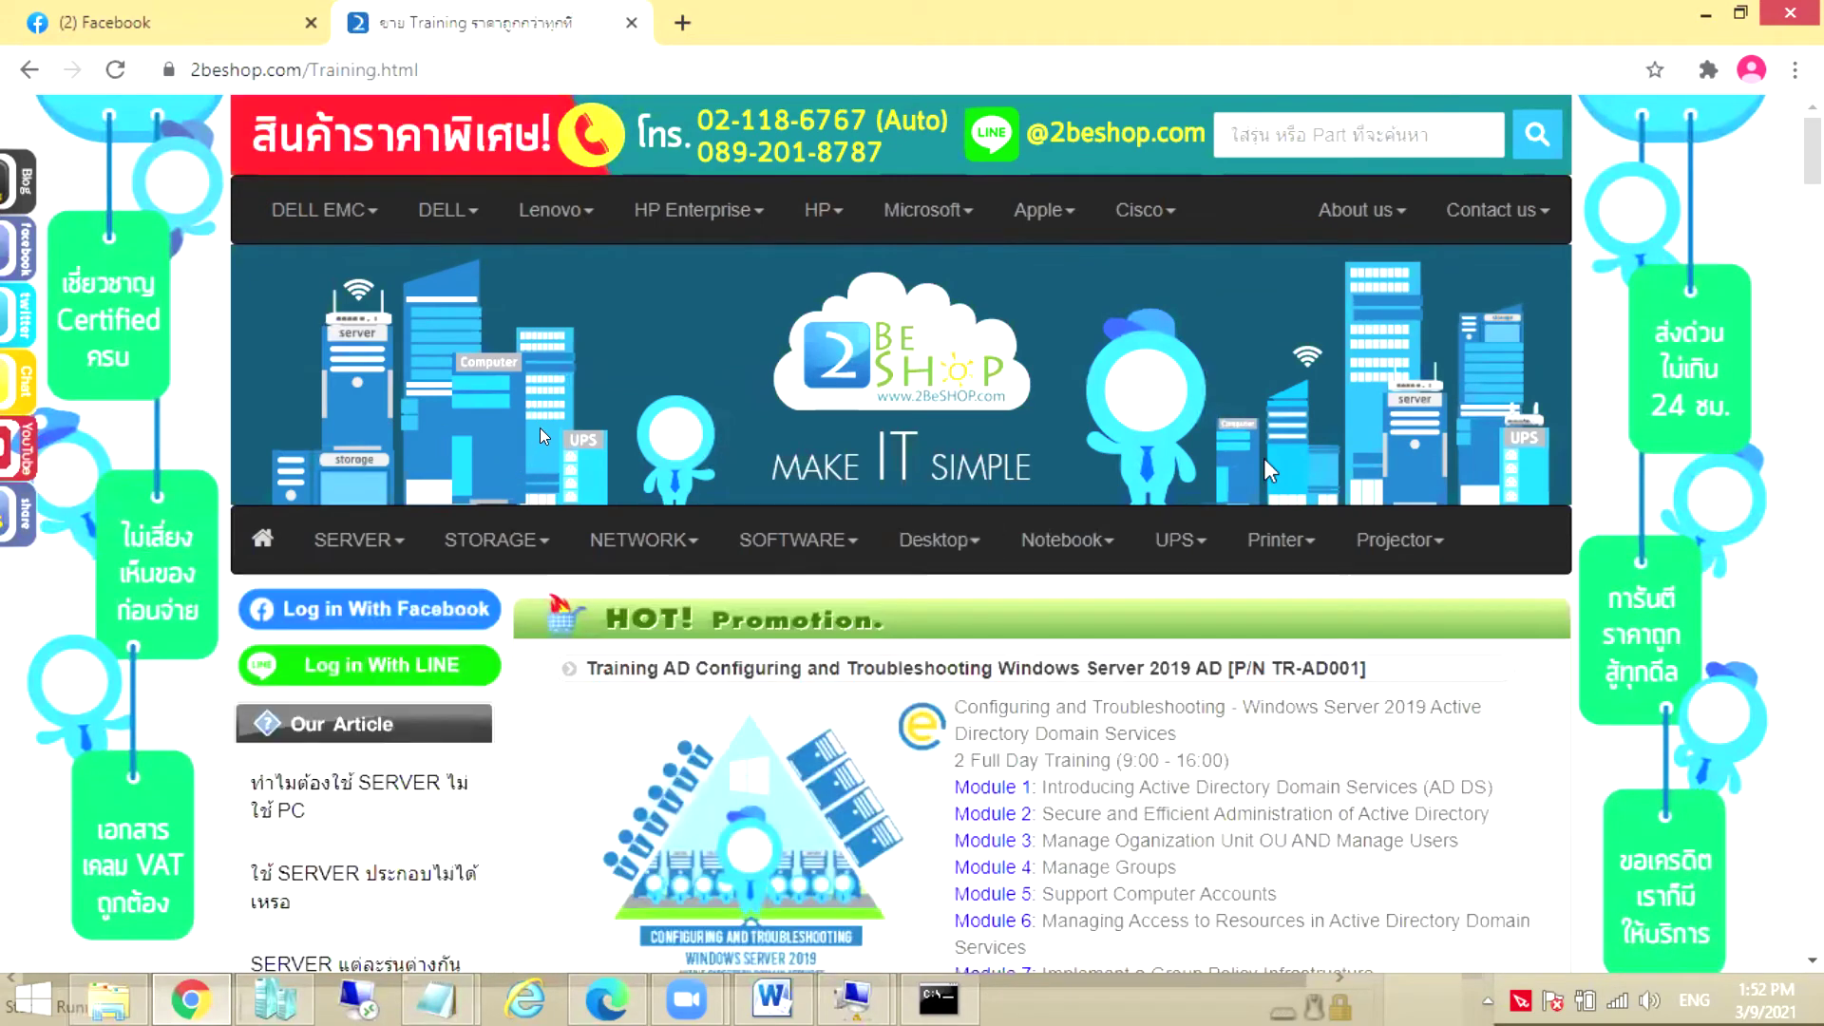
# Close the chat panel and browse the Notebook and Desktop product menus
pyautogui.moveTo(1178, 541)
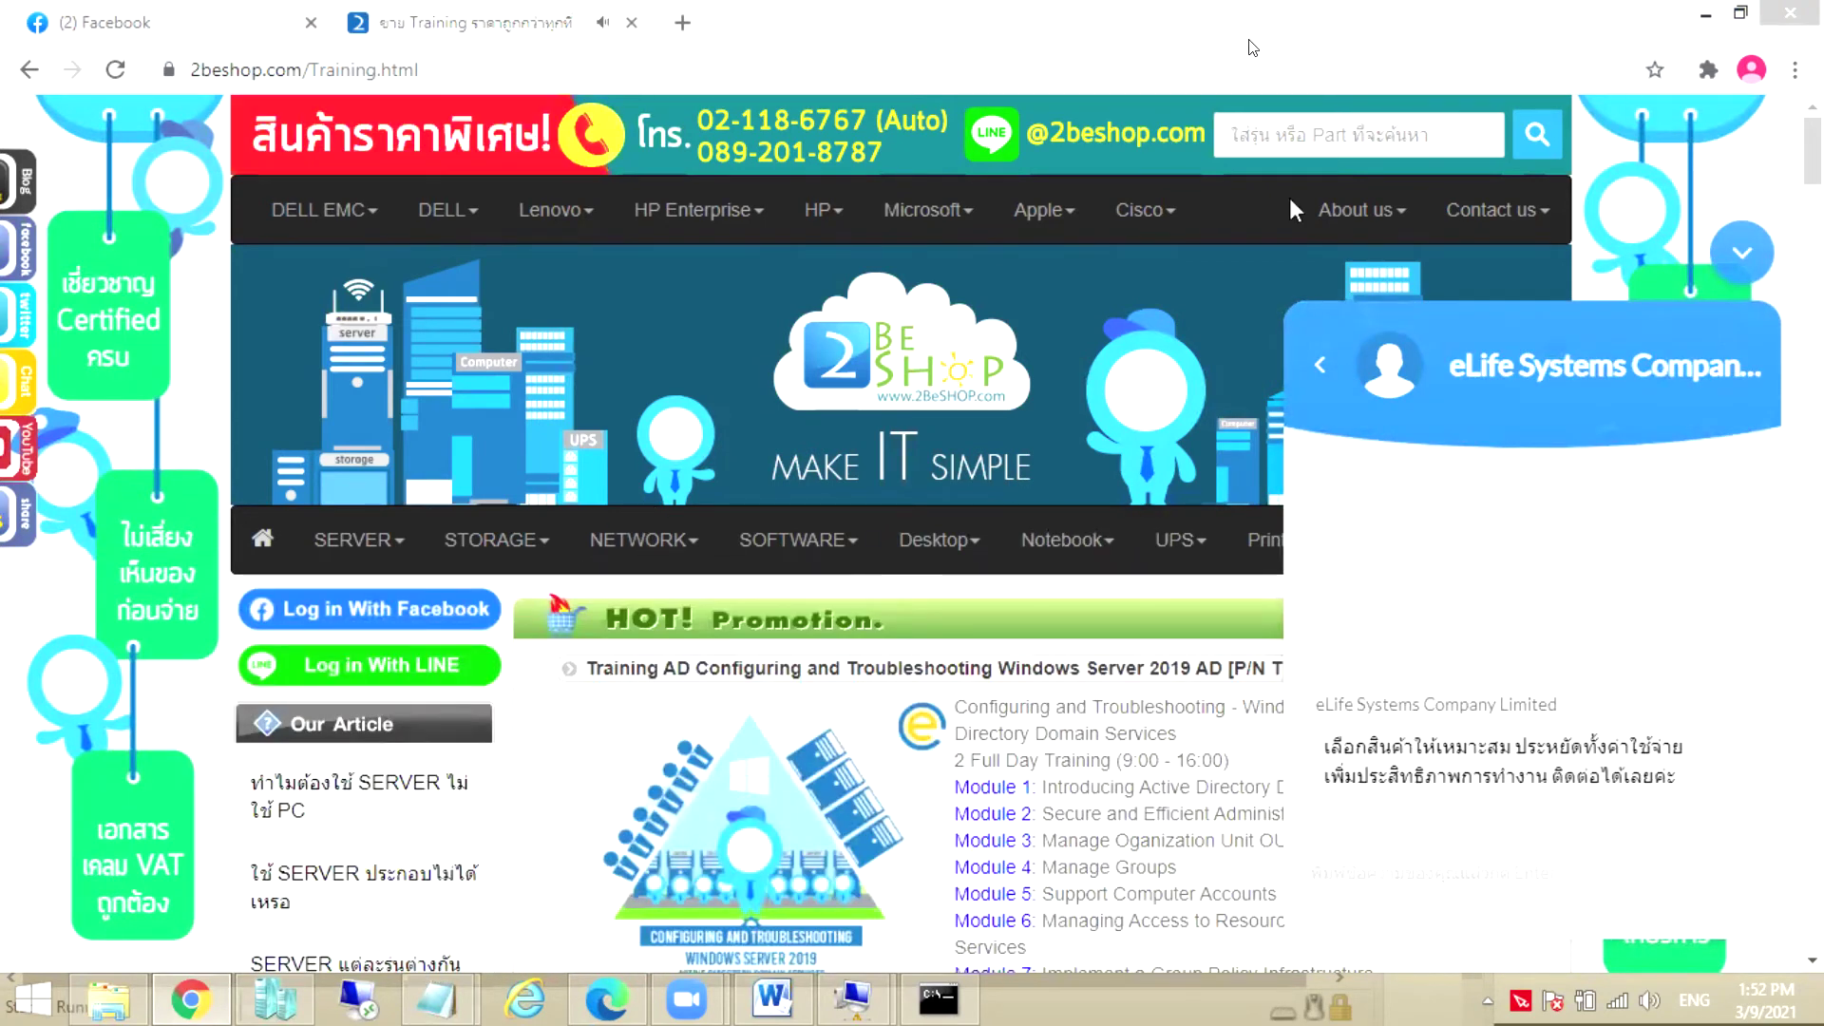
pyautogui.click(1764, 256)
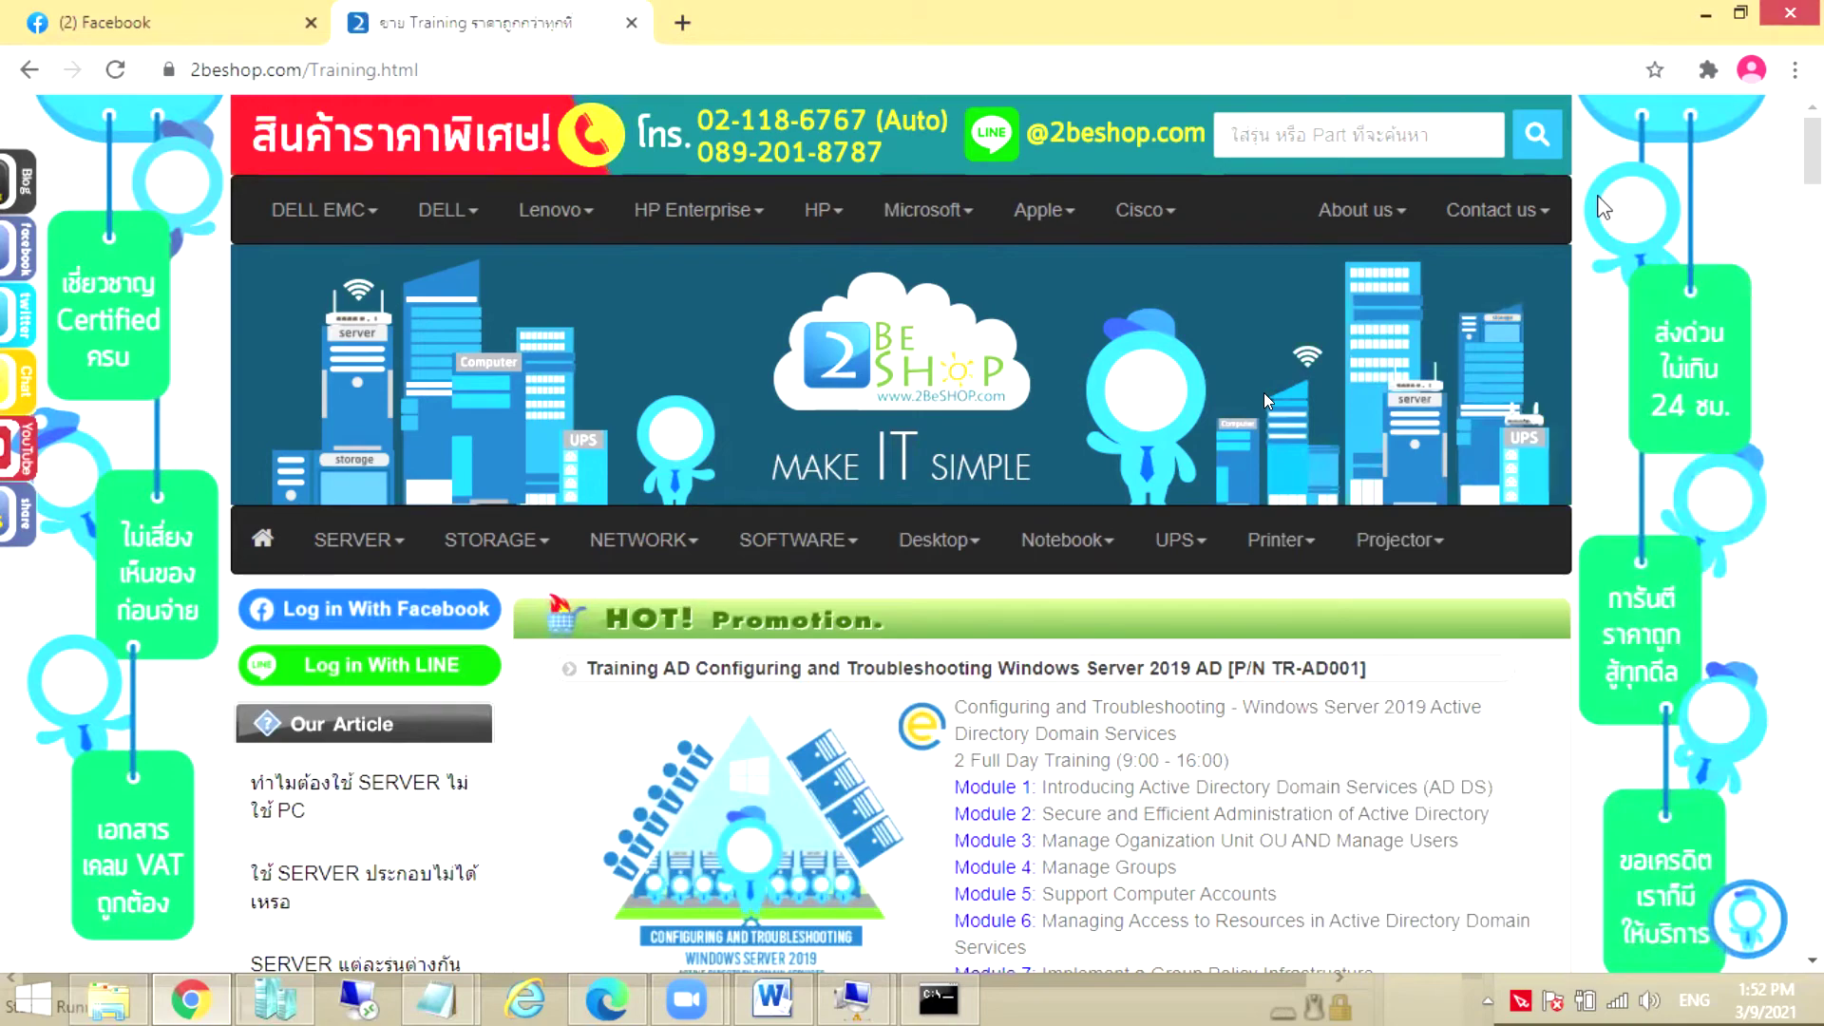
pyautogui.click(1107, 542)
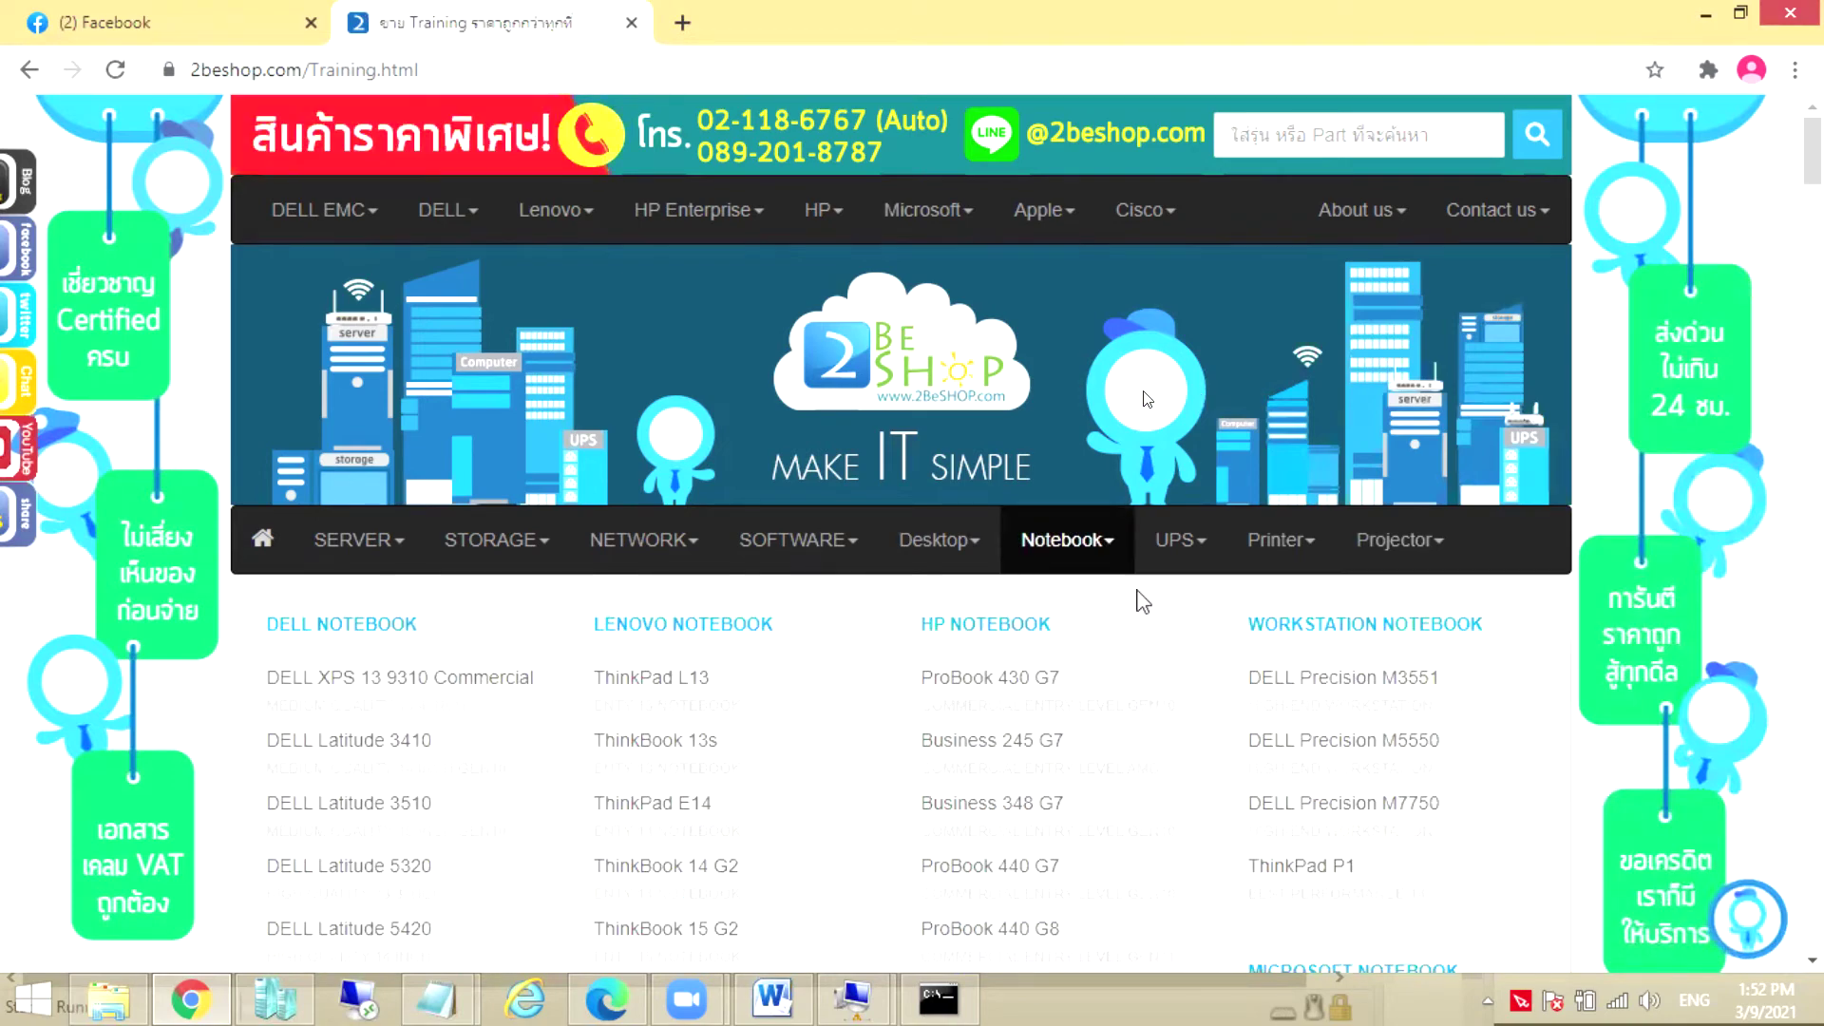
pyautogui.scroll(-1, 1144, 608)
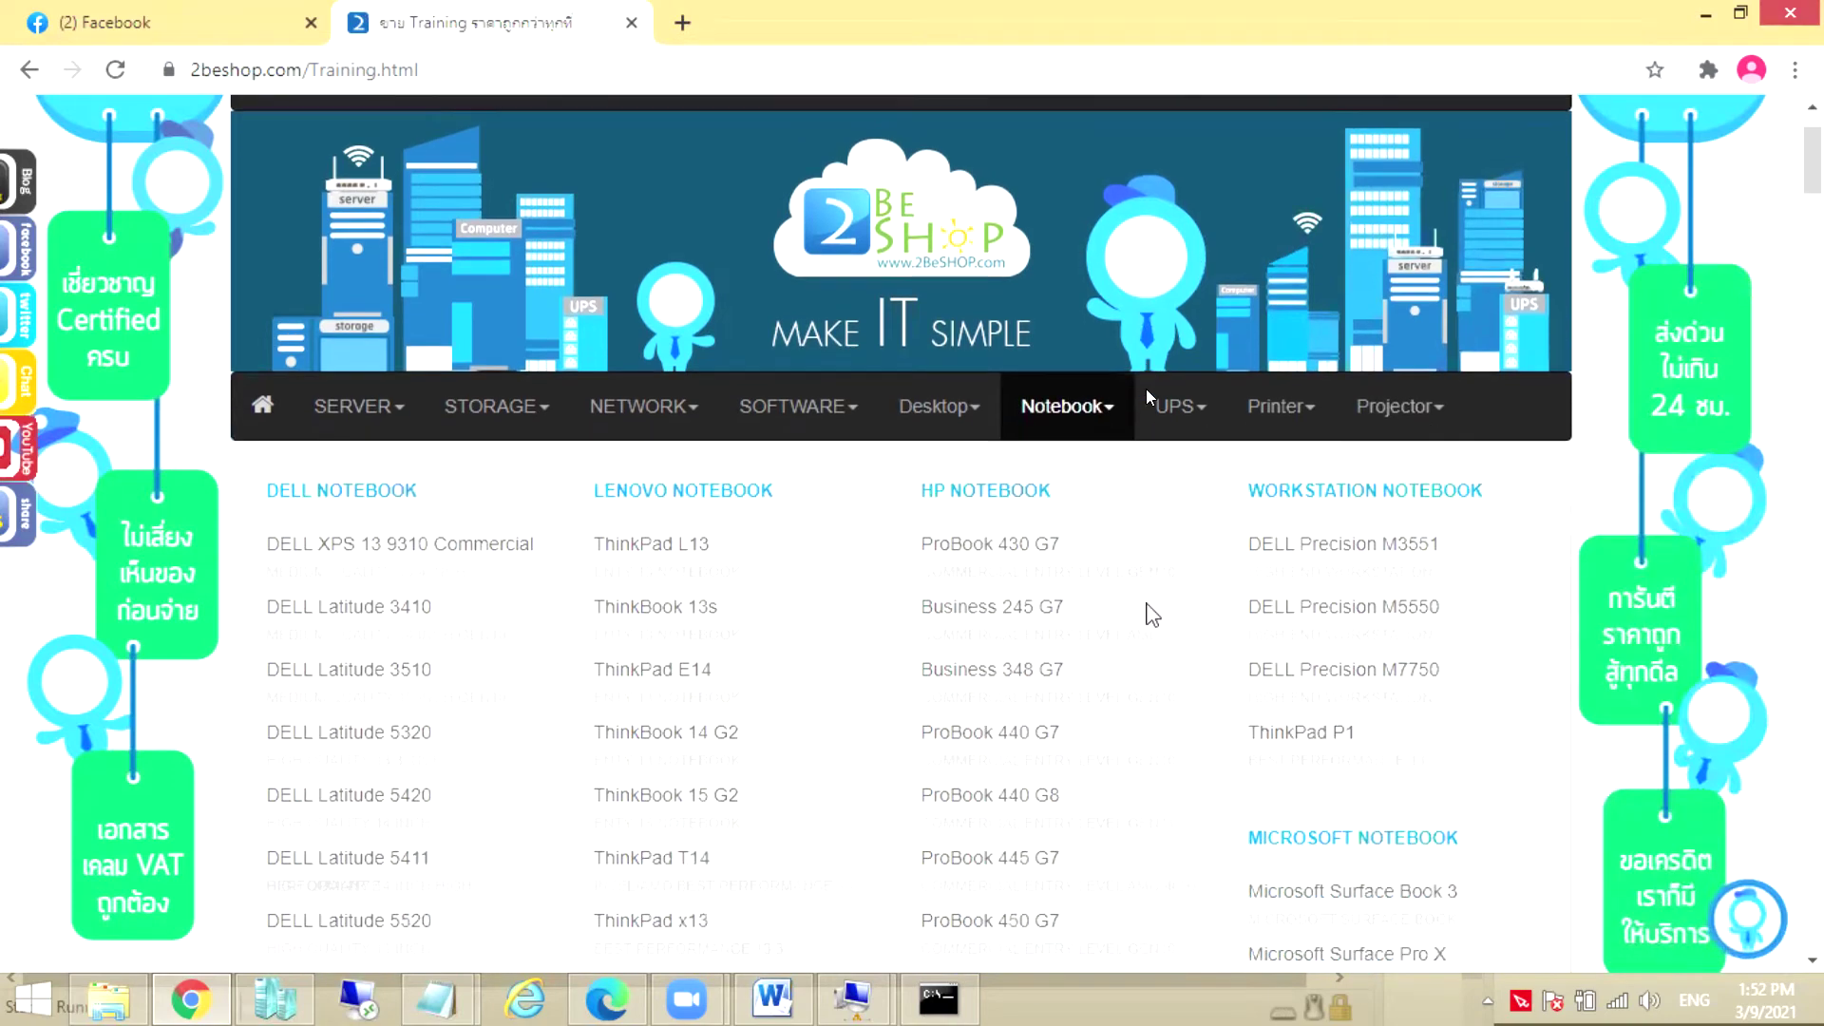
pyautogui.click(926, 409)
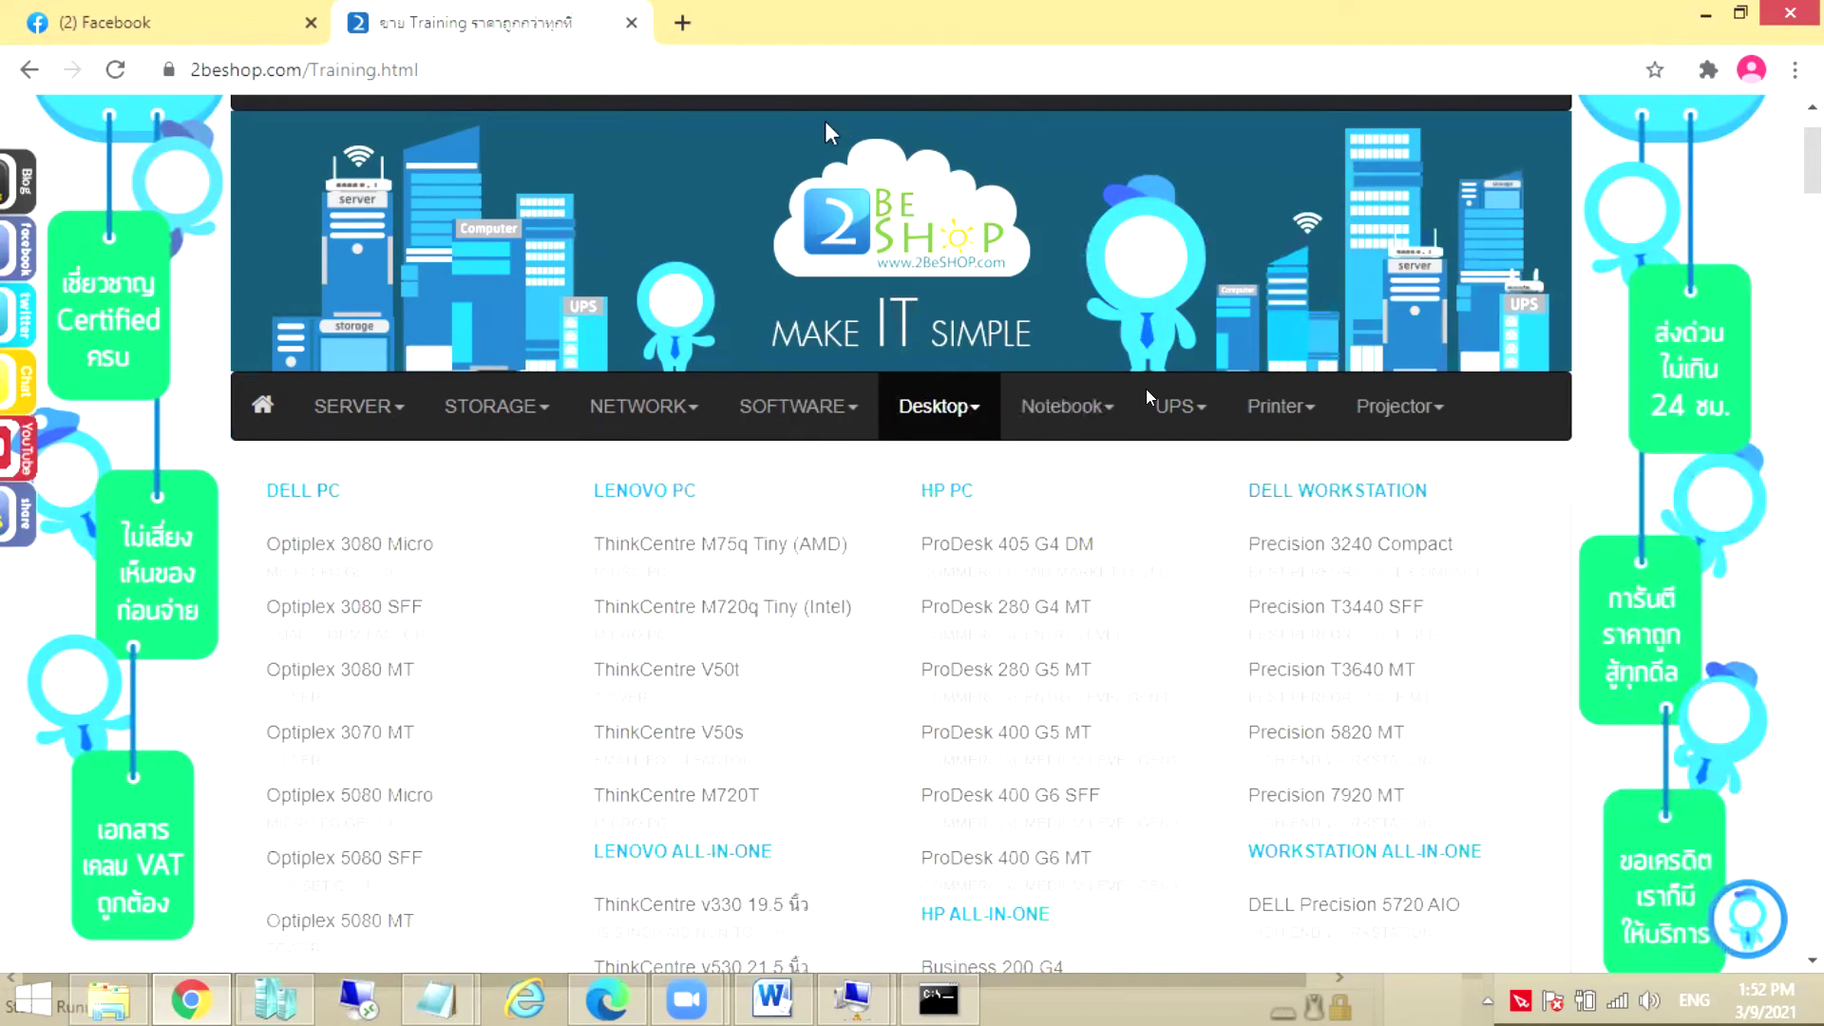
pyautogui.moveTo(826, 107)
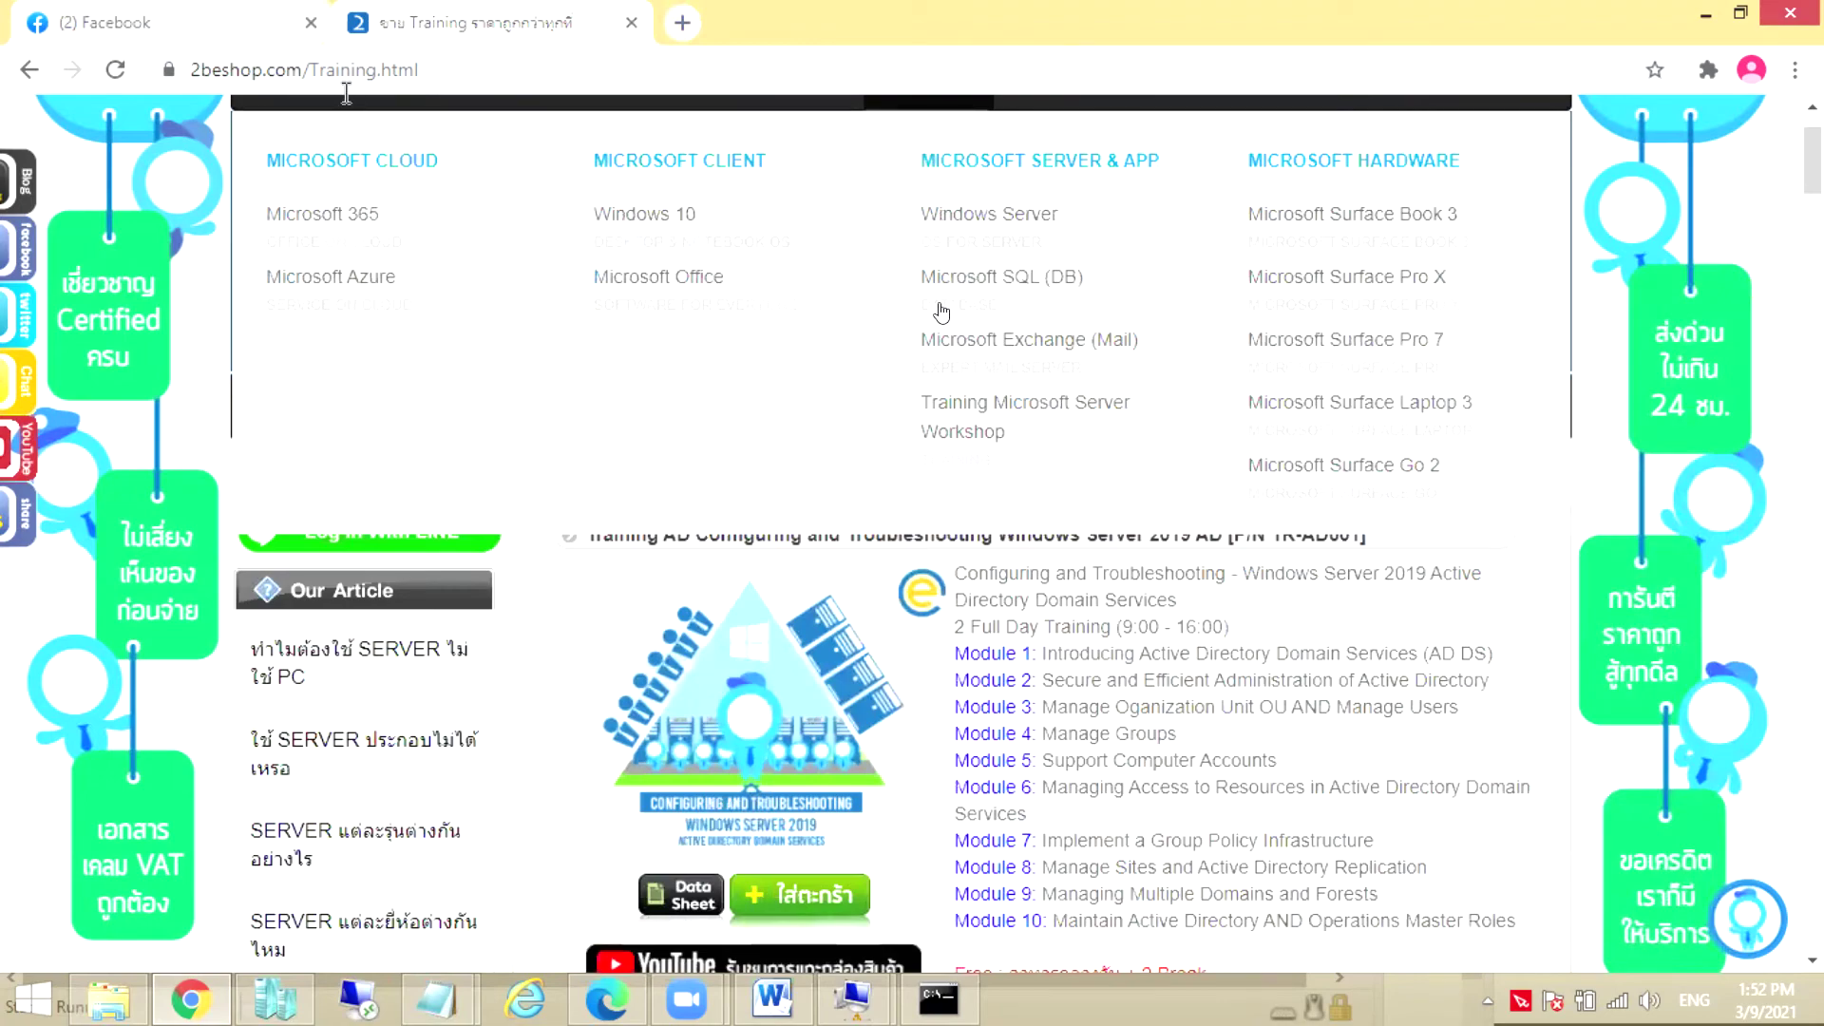
pyautogui.moveTo(449, 102)
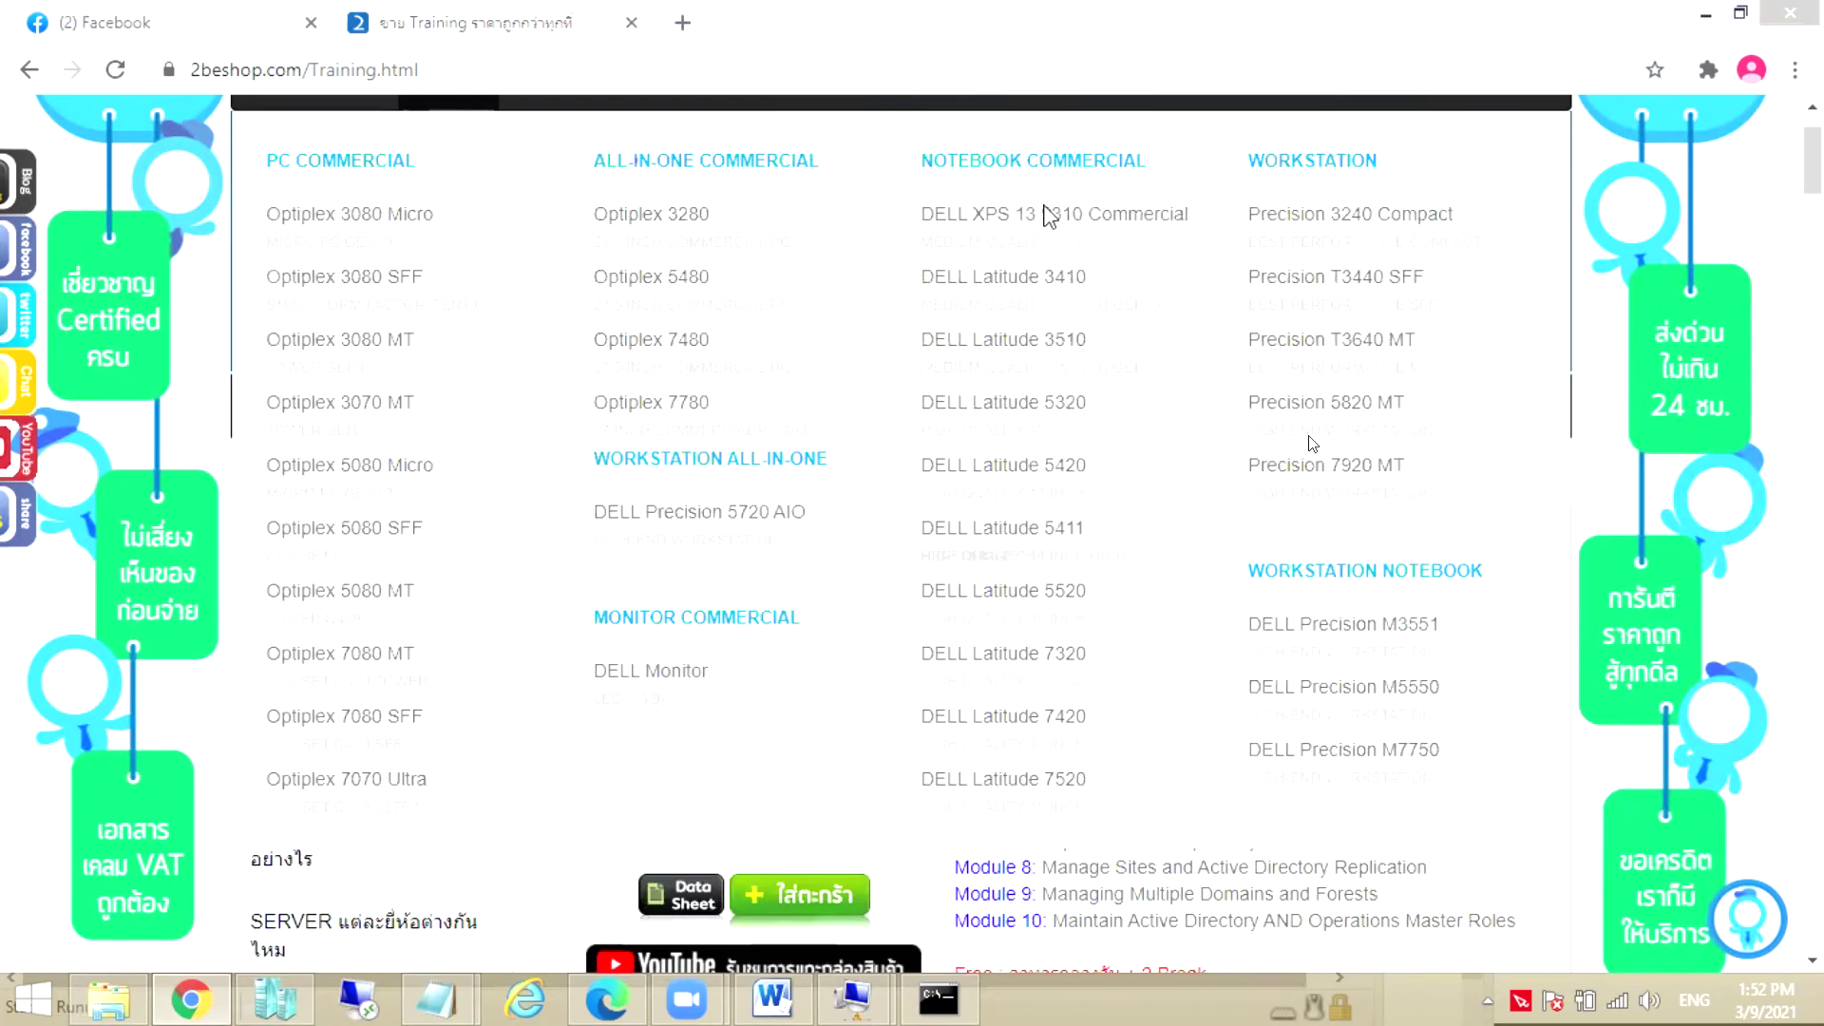
pyautogui.moveTo(955, 130)
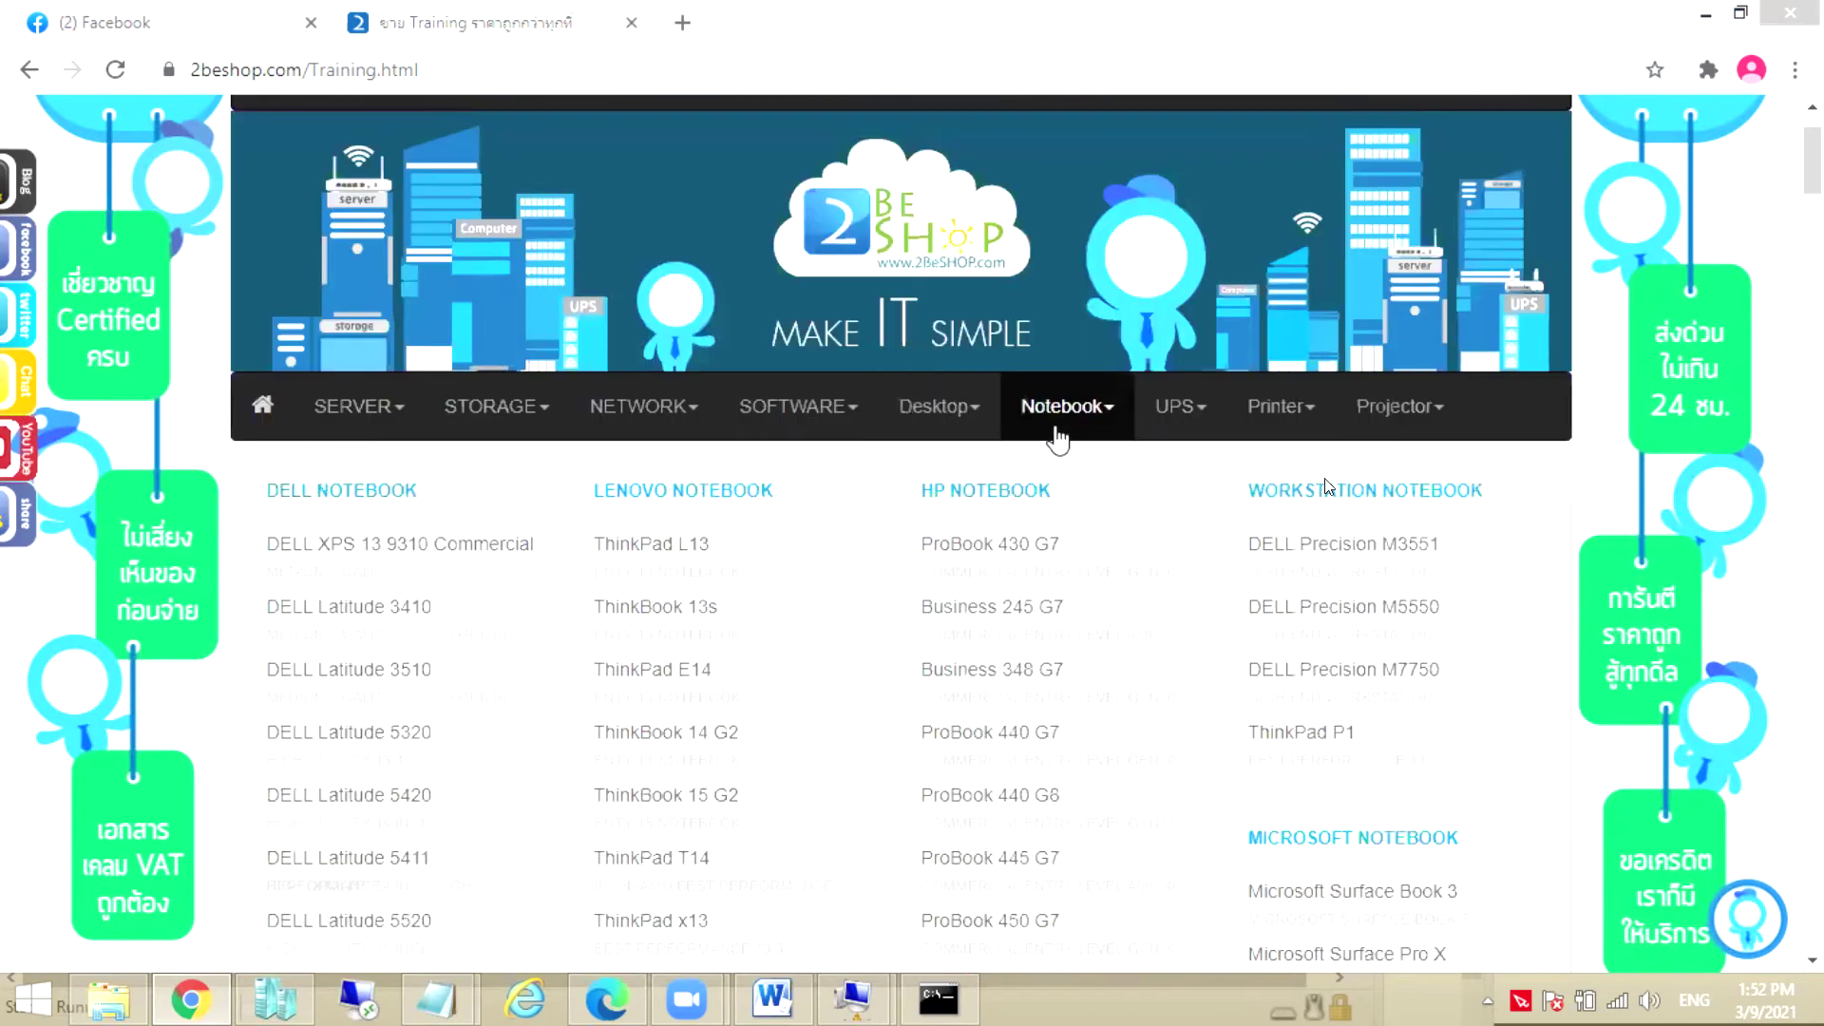
pyautogui.moveTo(834, 429)
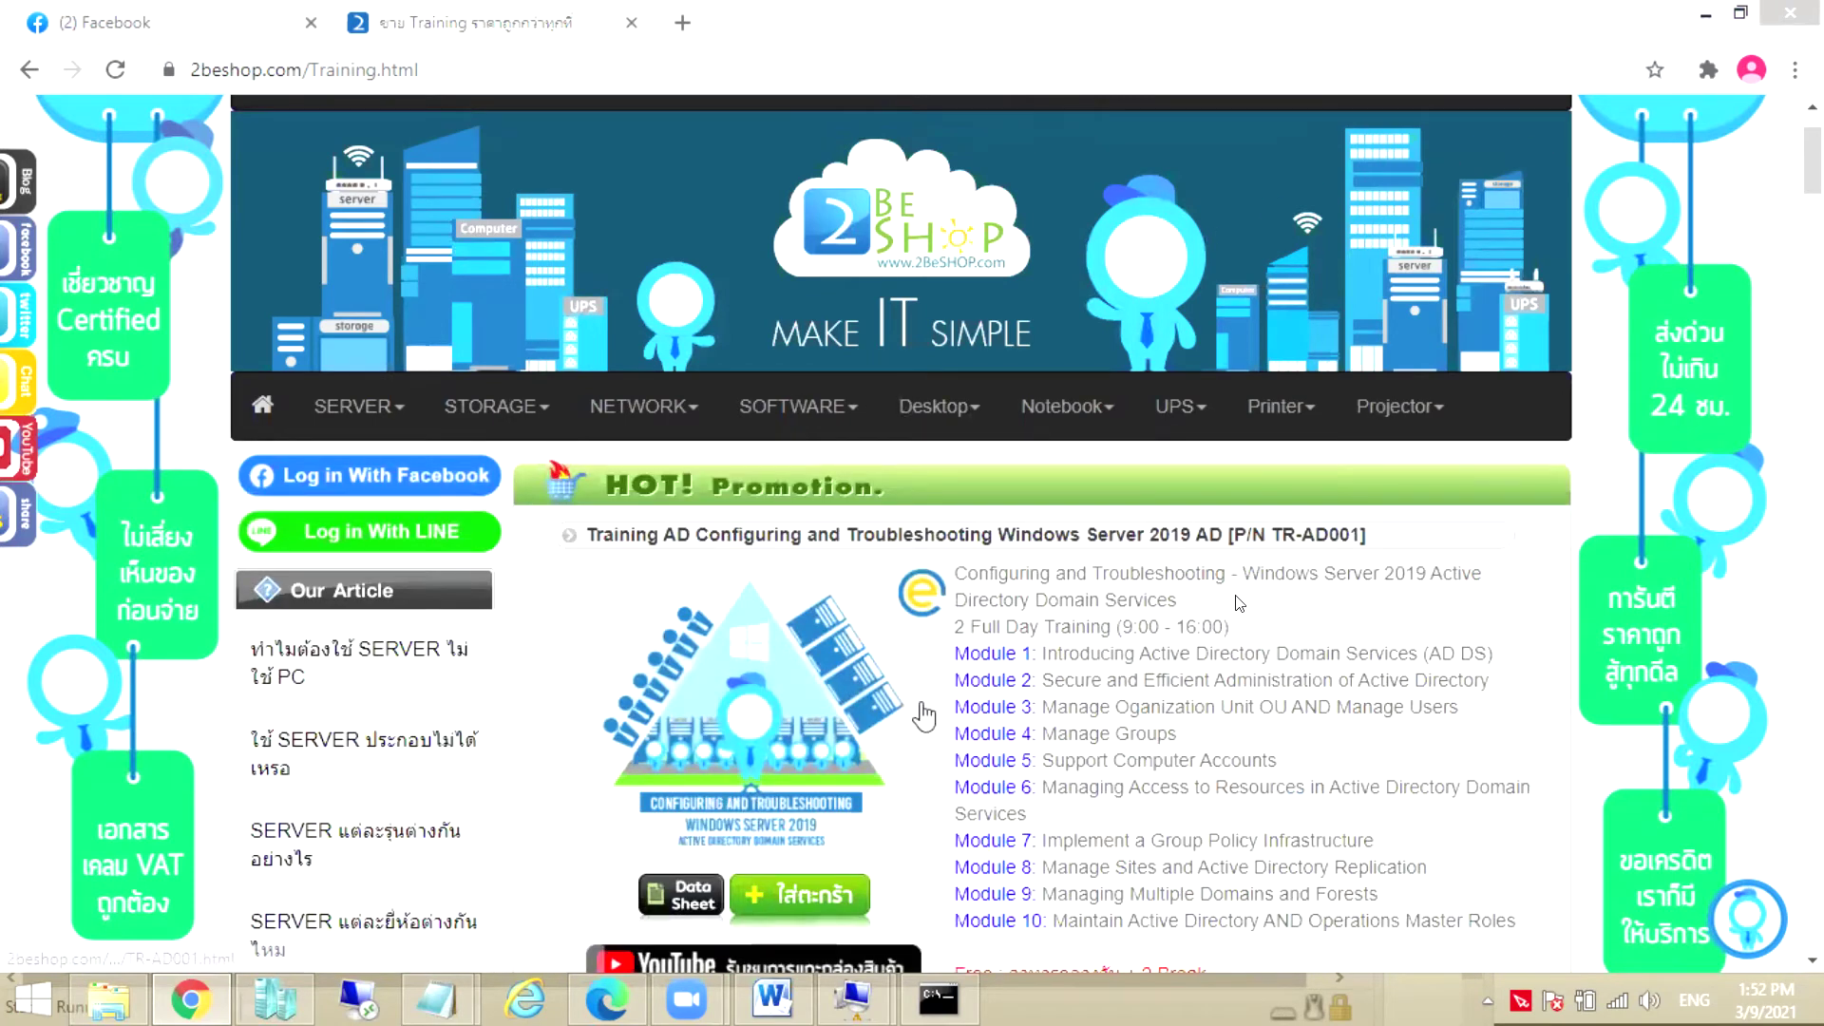
# Highlight the AD course's 9,000.00 special price, then scroll on toward the Clustering course
pyautogui.scroll(-5, 1256, 543)
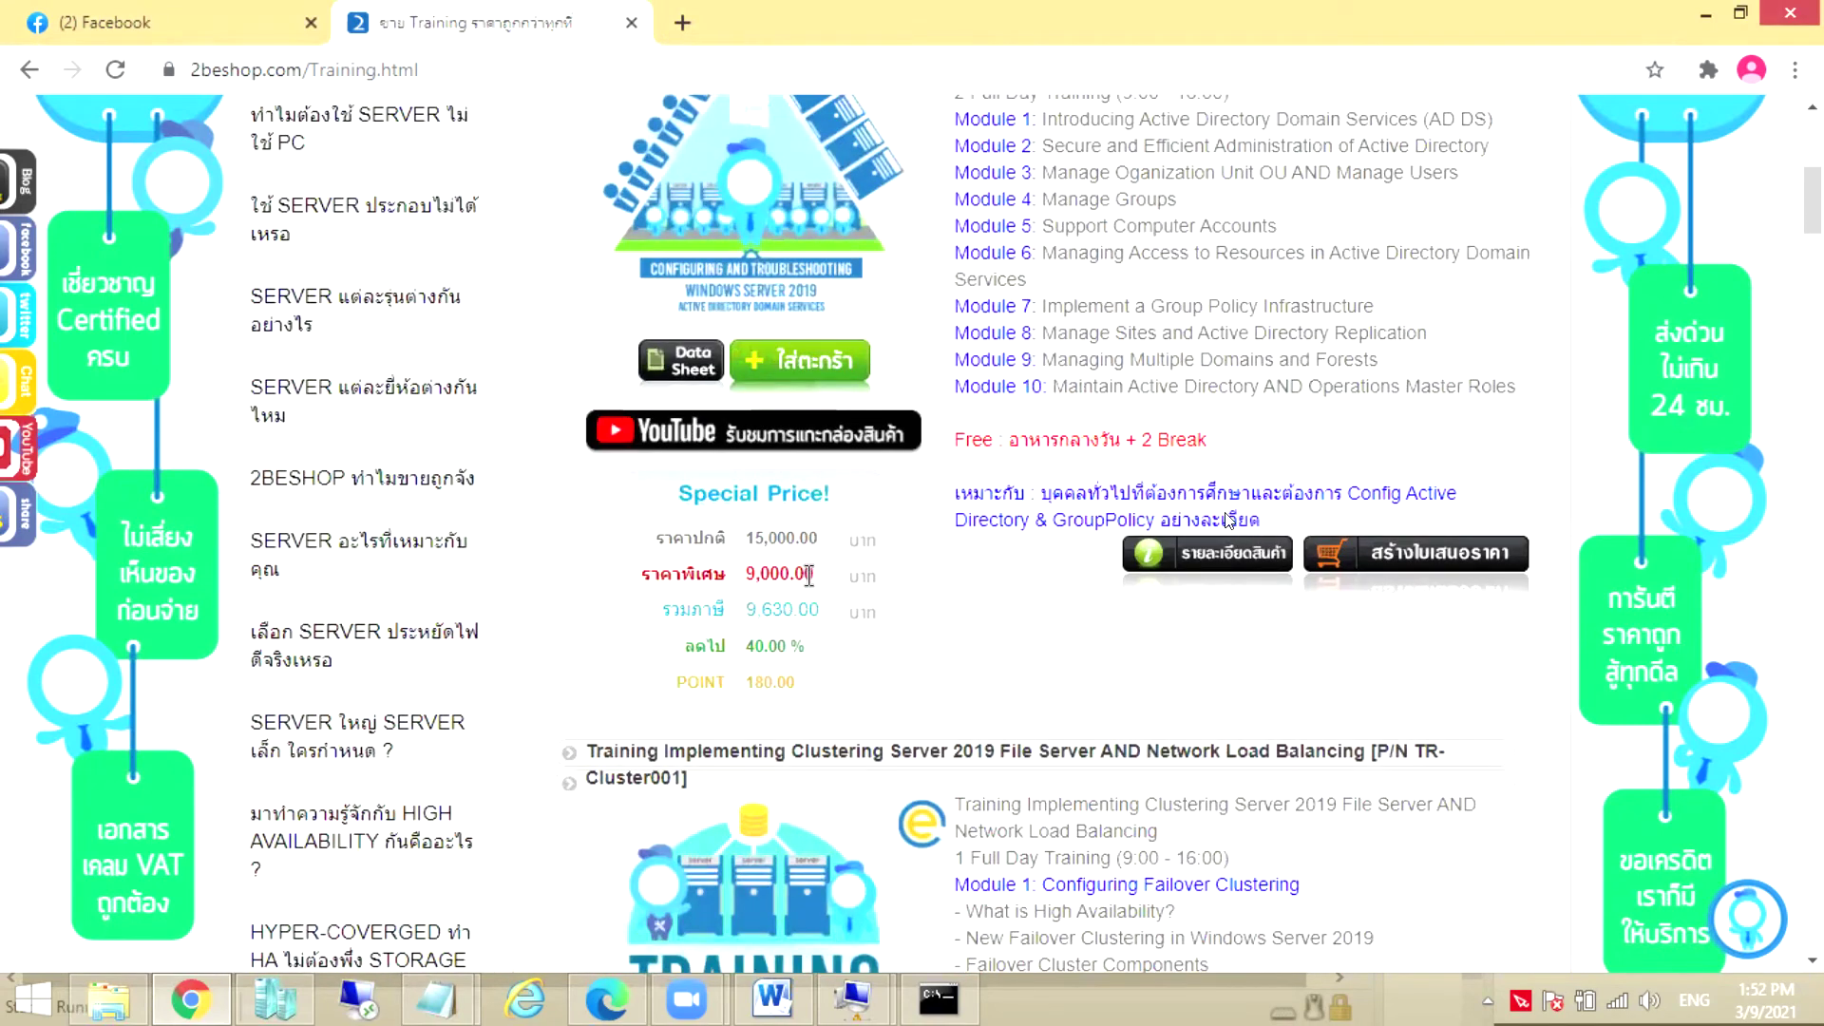
pyautogui.moveTo(819, 575); pyautogui.dragTo(741, 580)
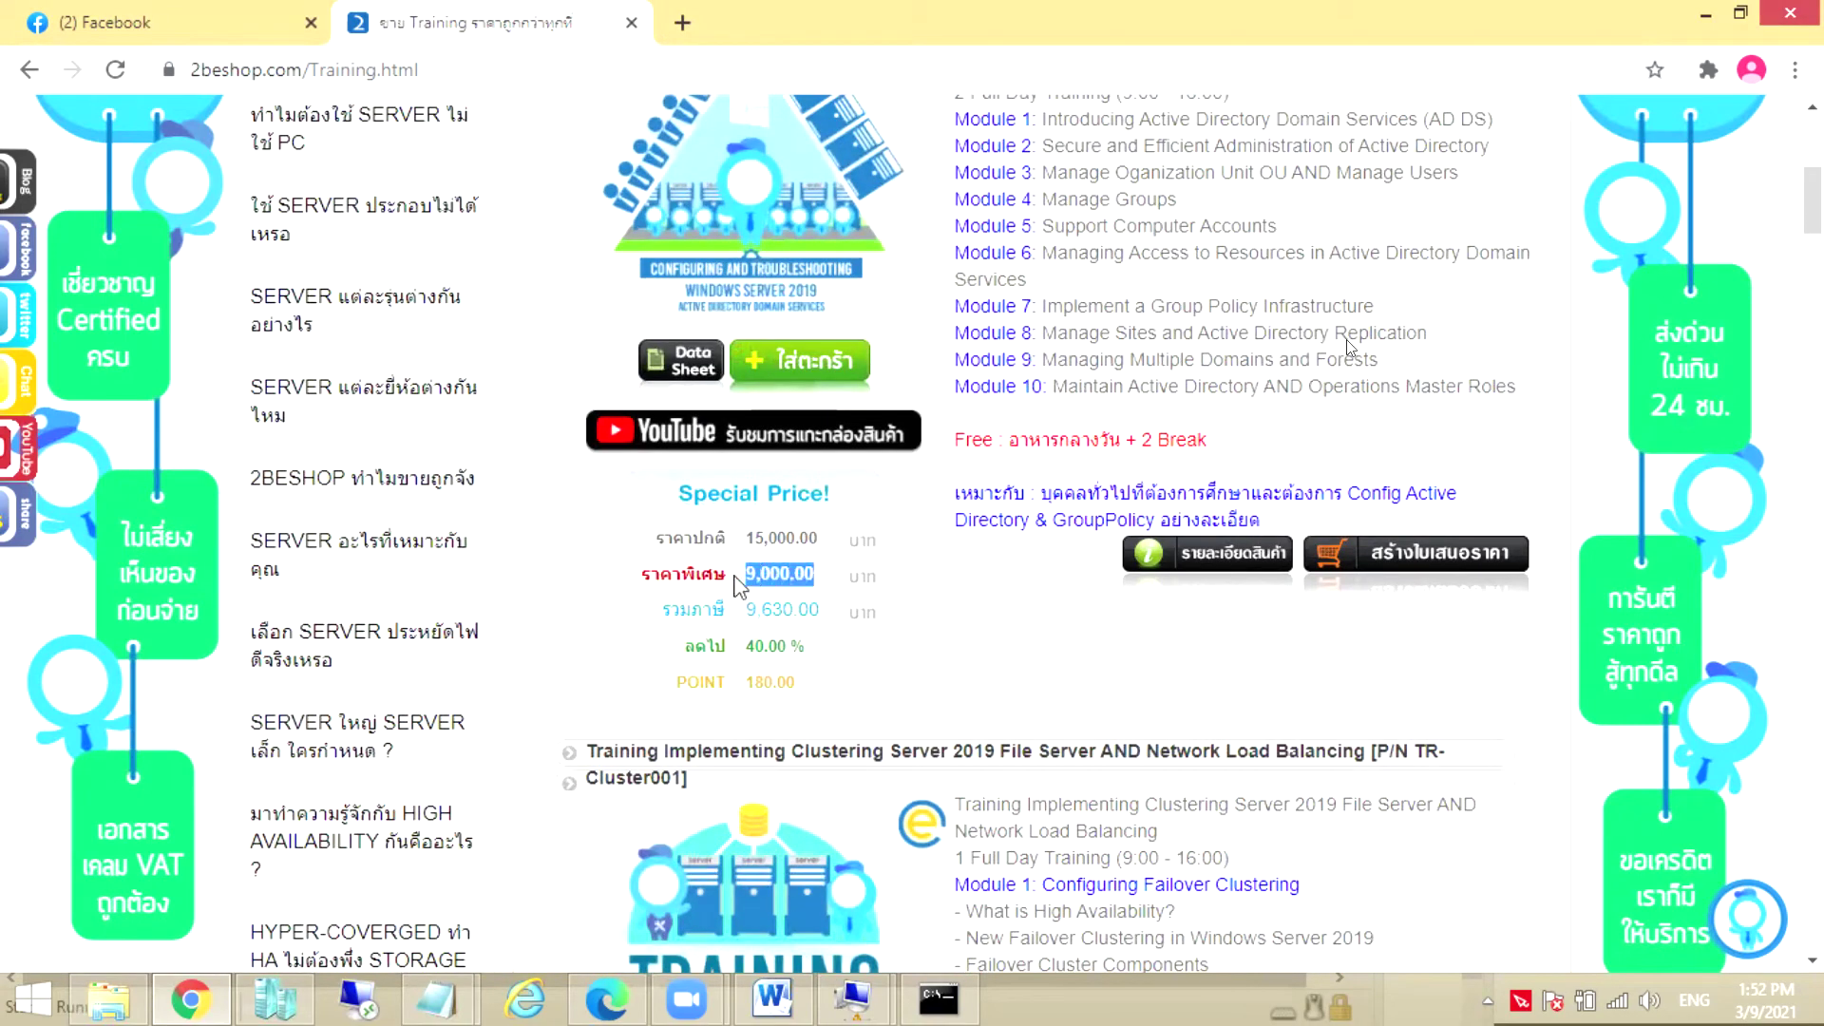
pyautogui.click(839, 586)
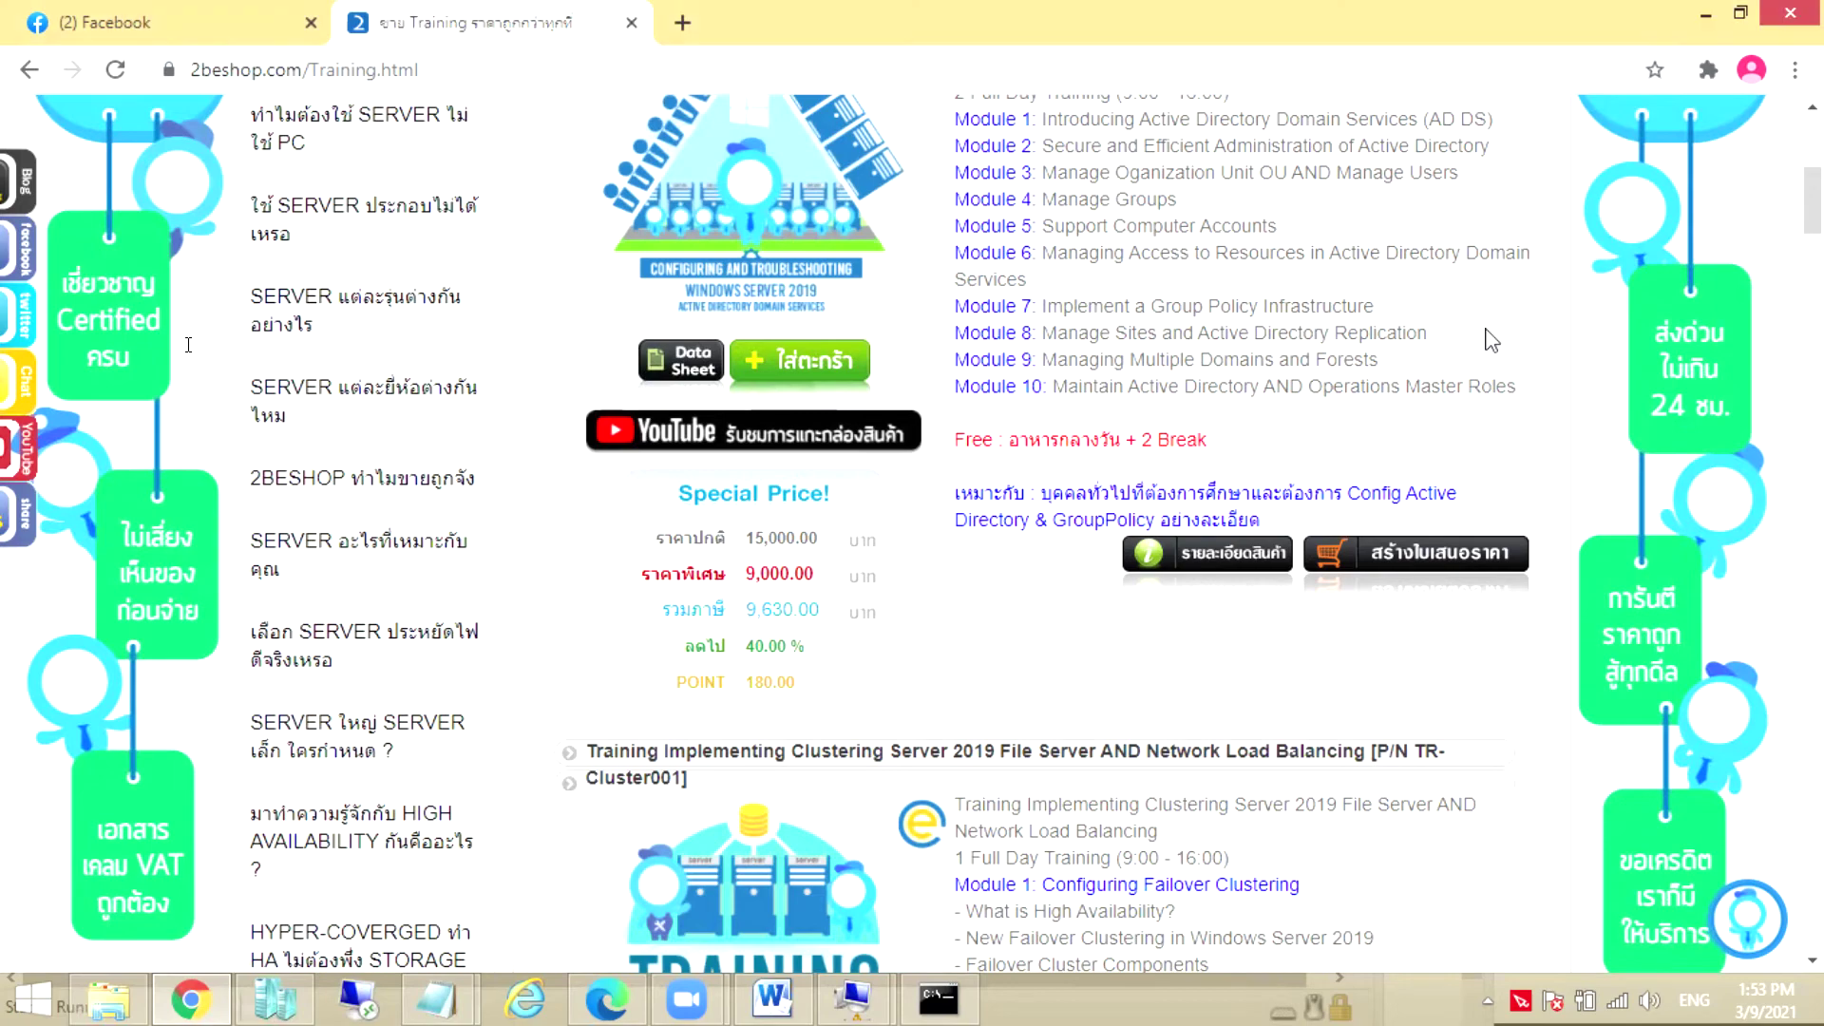
pyautogui.scroll(-5, 1492, 340)
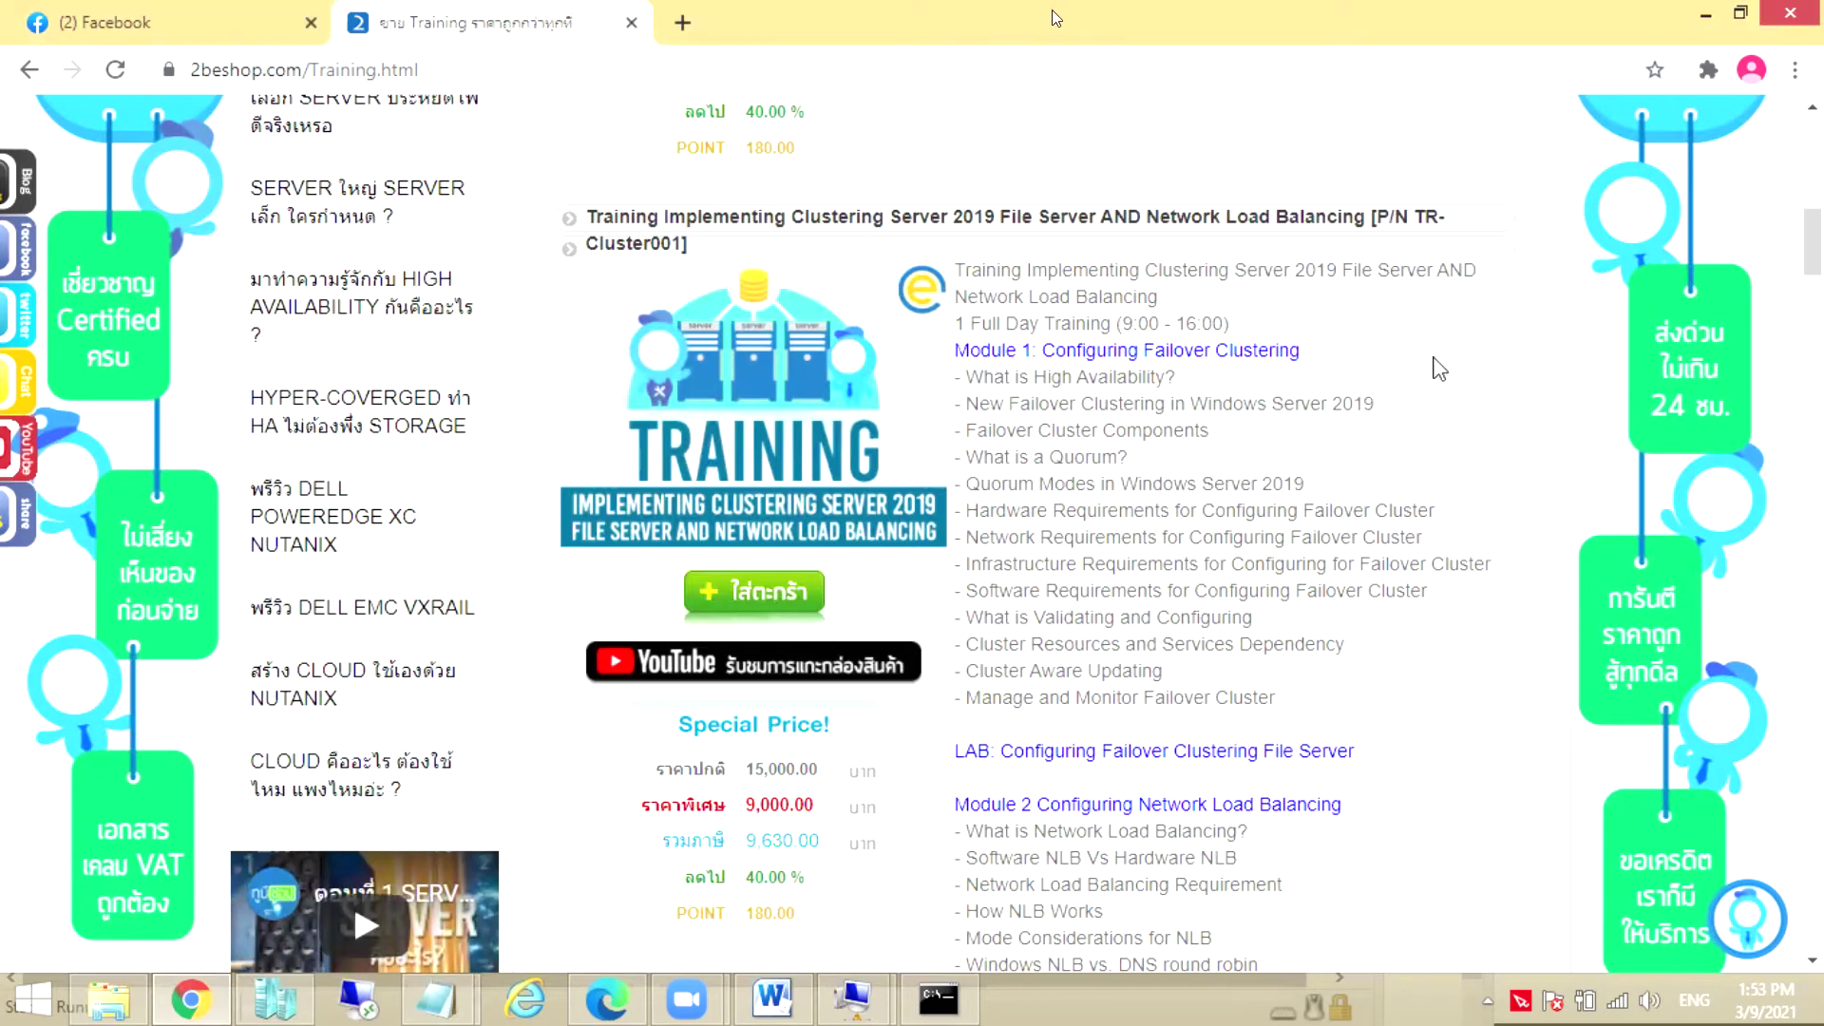
# Scroll past the Veeam, Exchange and Network Infrastructure courses to TR-AD002, priced 15,000 baht
pyautogui.scroll(-10, 1440, 369)
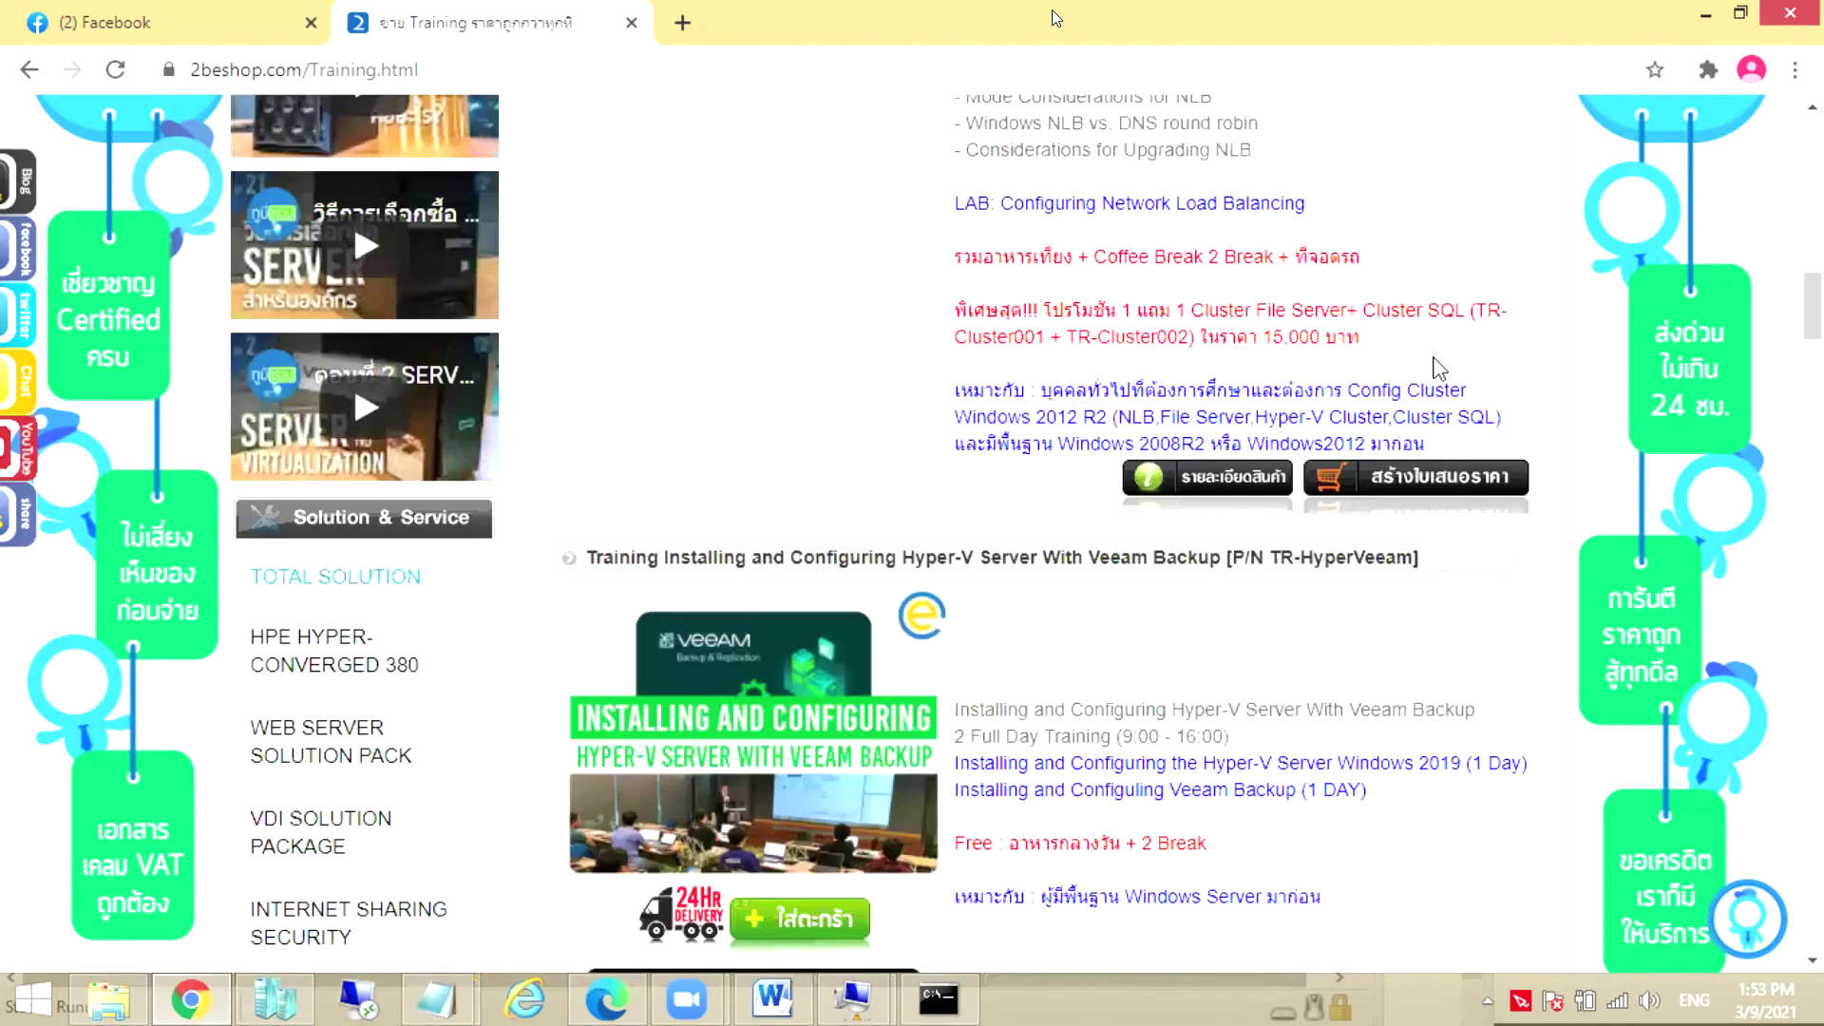
pyautogui.scroll(-3, 1435, 357)
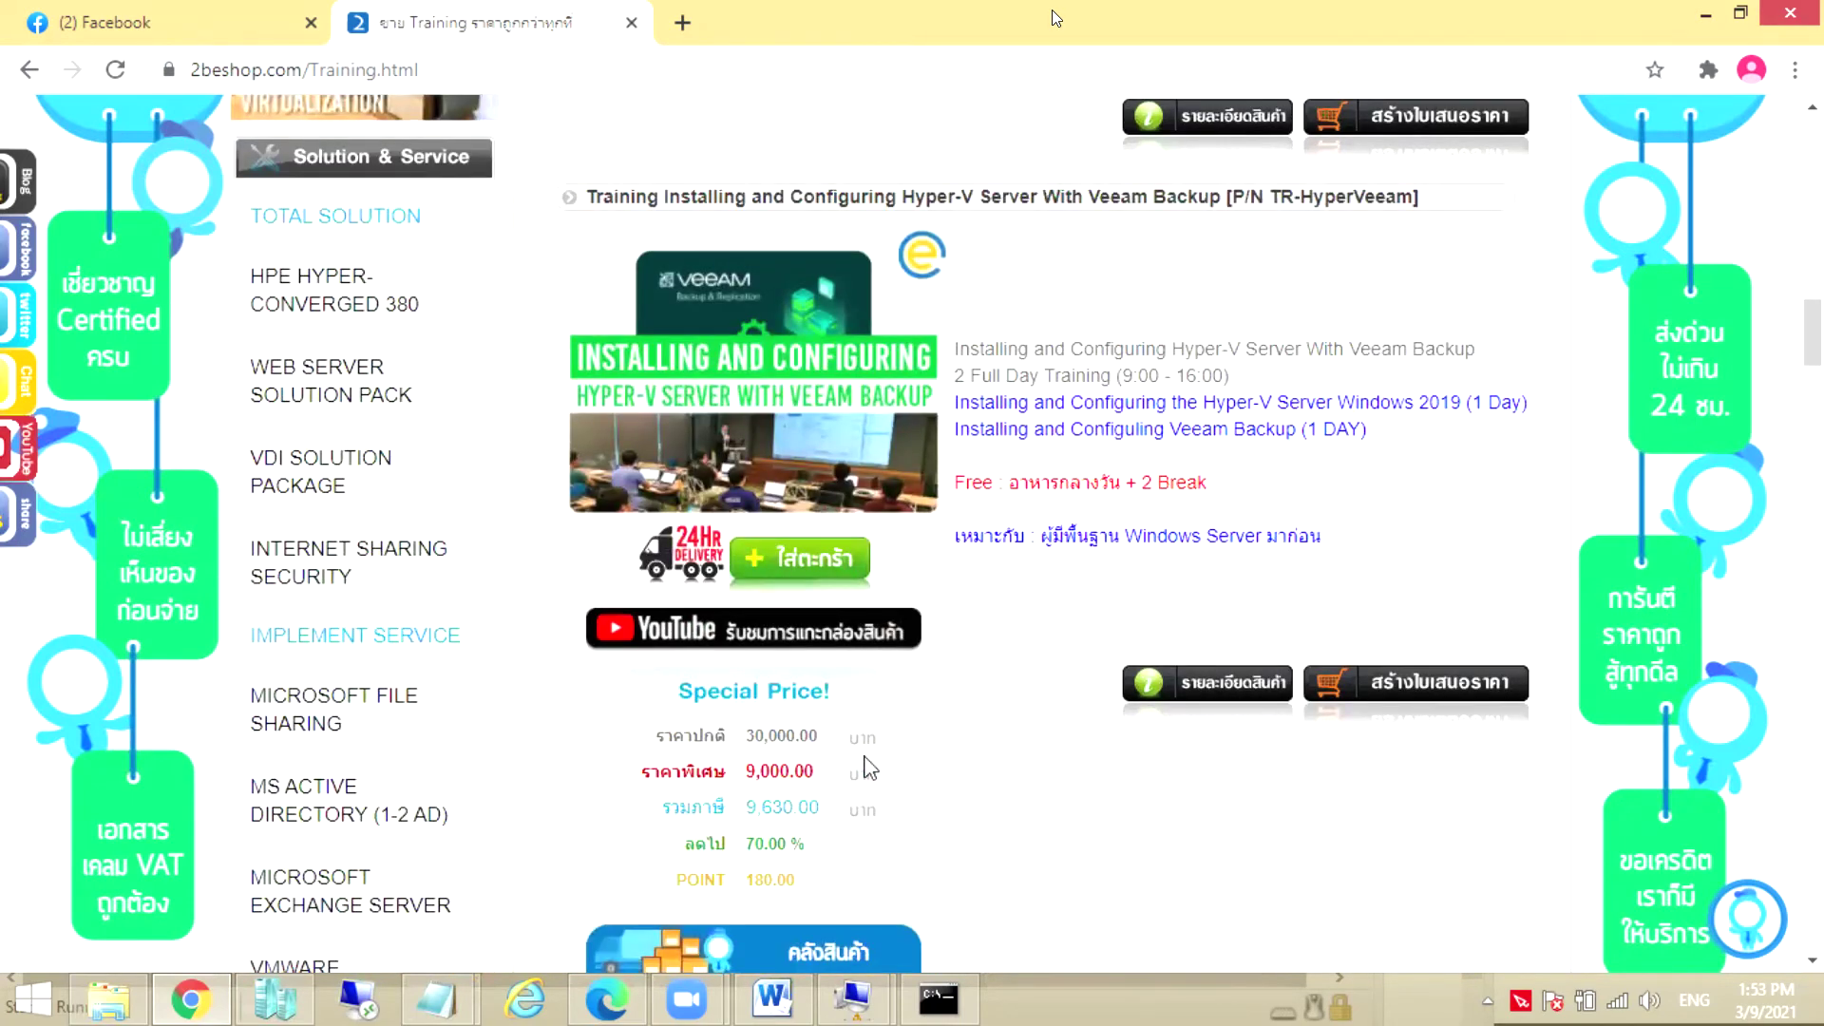
pyautogui.scroll(-5, 1093, 686)
pyautogui.scroll(-4, 1097, 684)
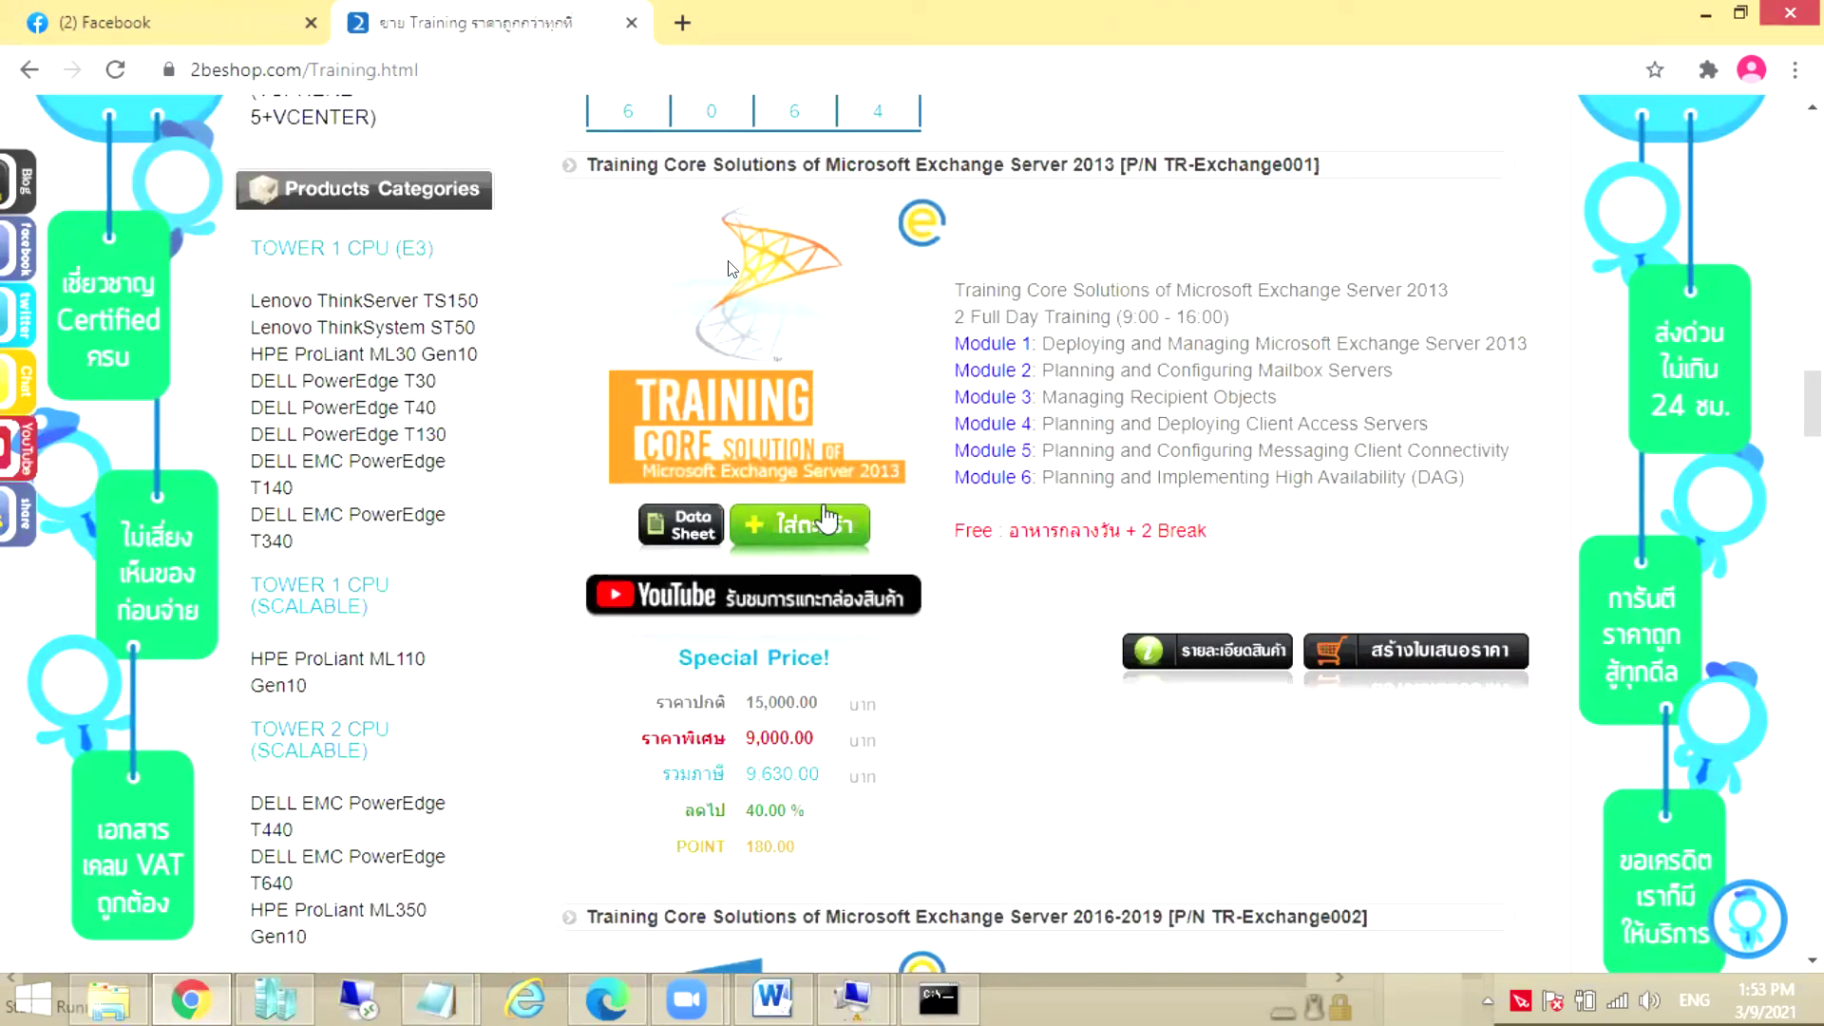
pyautogui.scroll(-5, 1050, 570)
pyautogui.scroll(-1, 1050, 574)
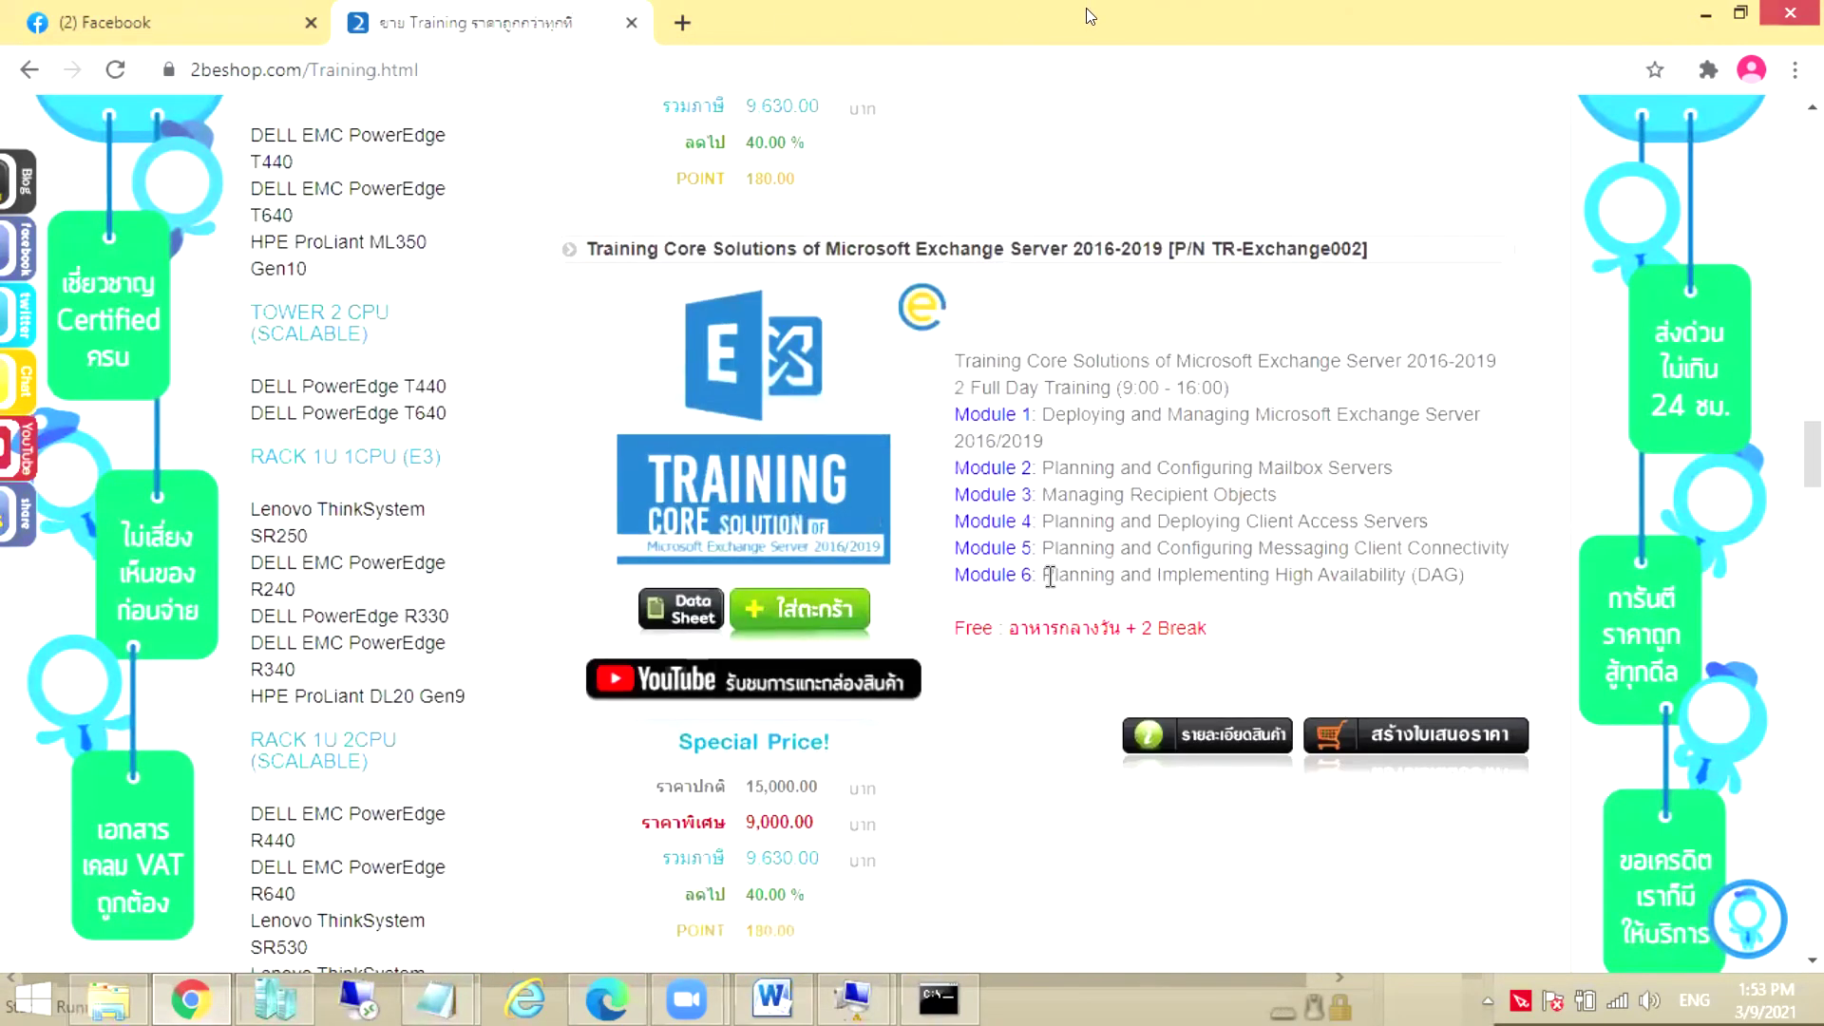
pyautogui.scroll(-1, 833, 729)
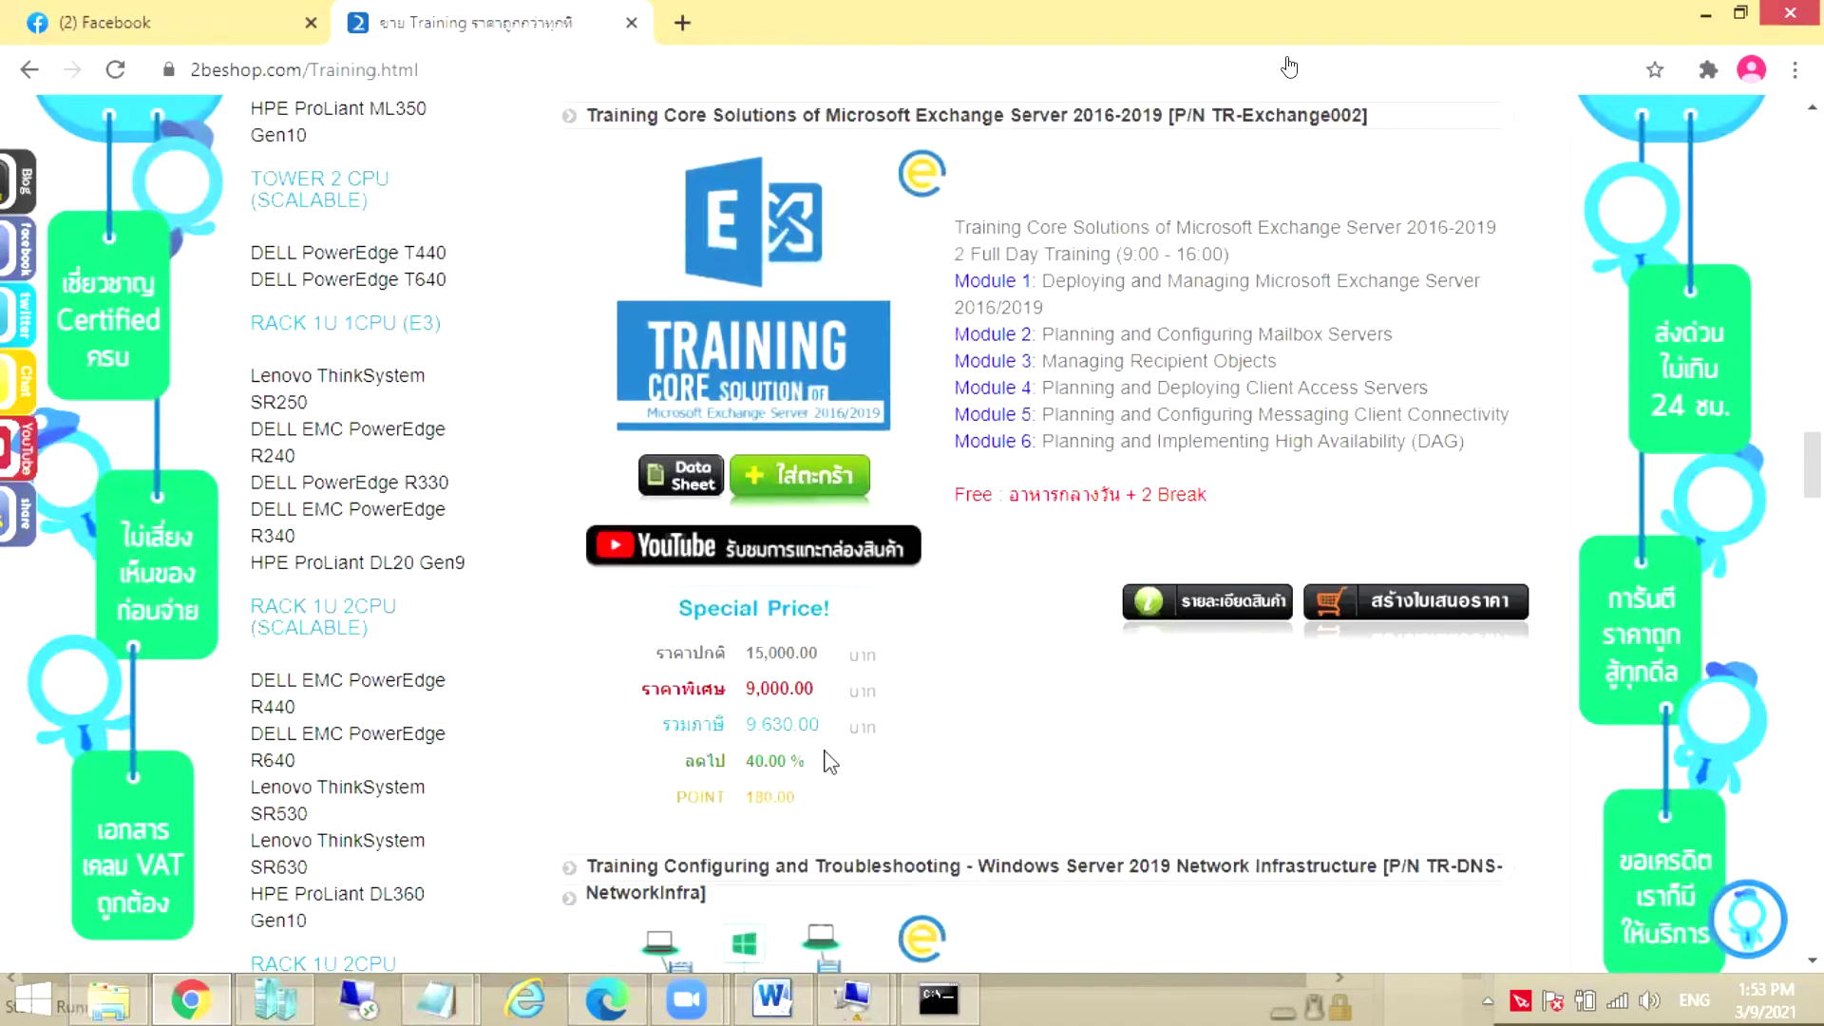
pyautogui.scroll(1, 828, 755)
pyautogui.scroll(-3, 860, 725)
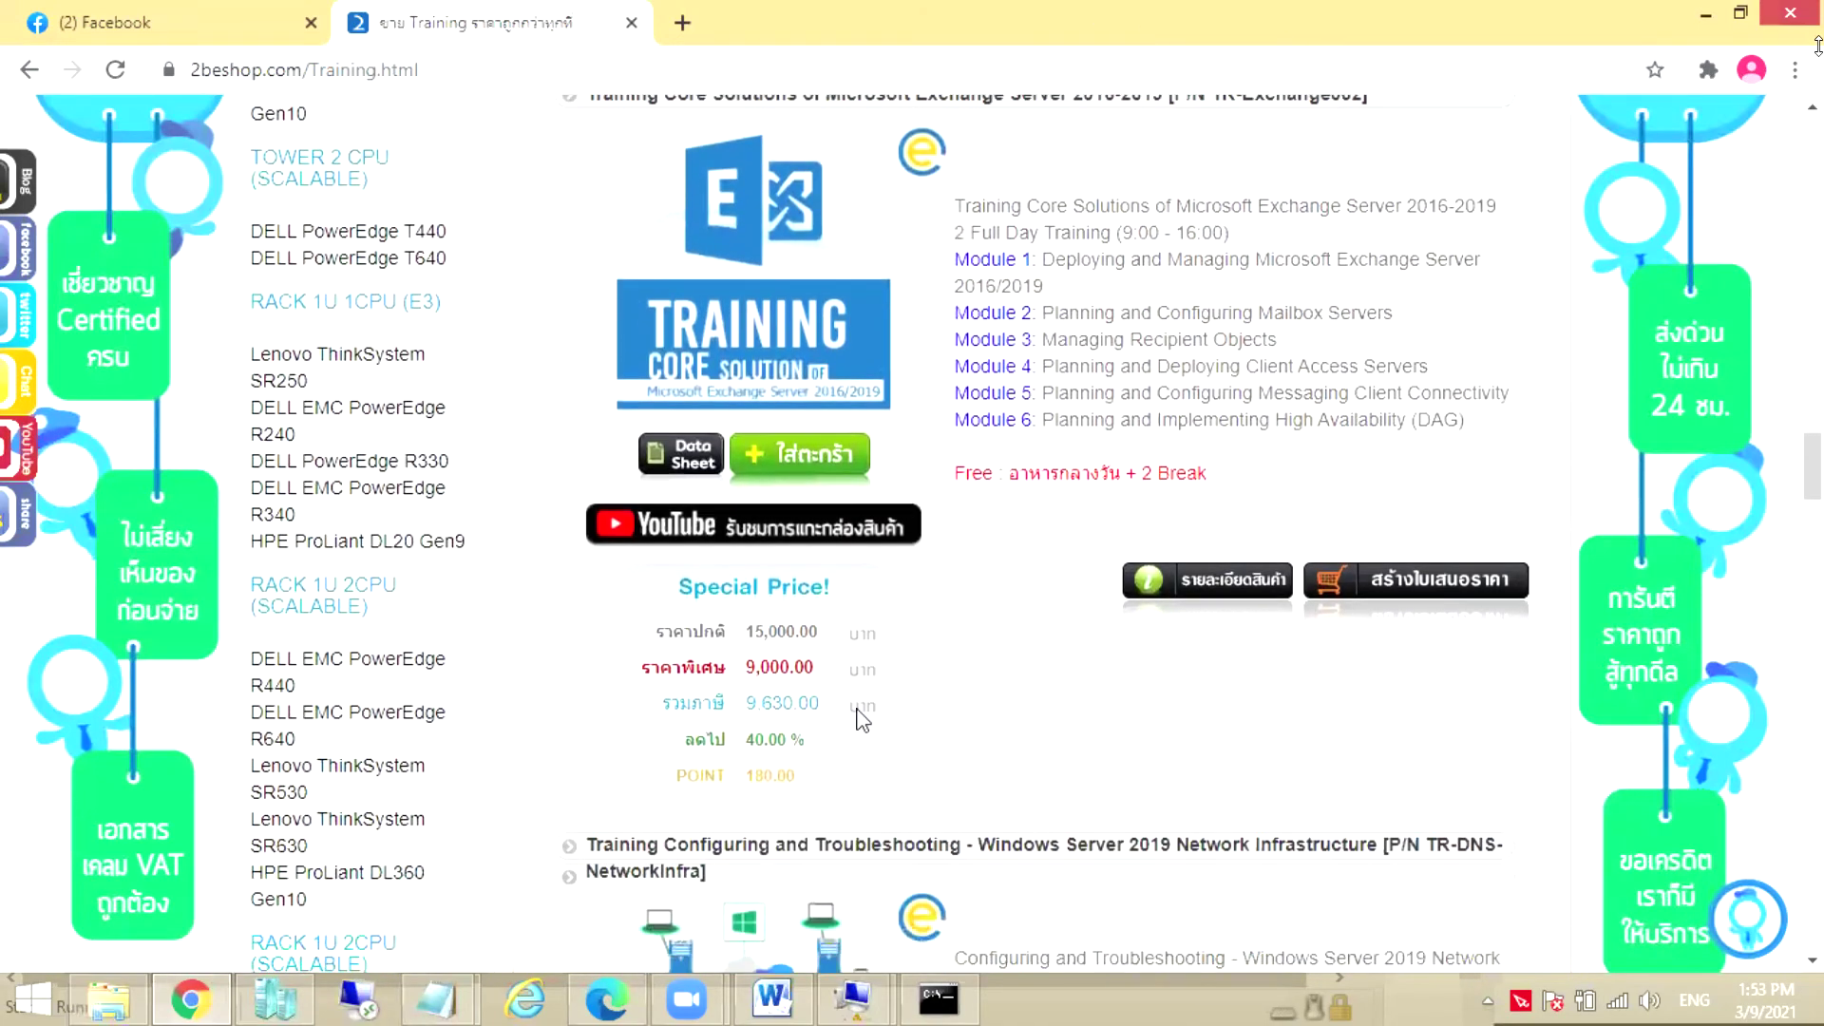
pyautogui.scroll(-2, 879, 669)
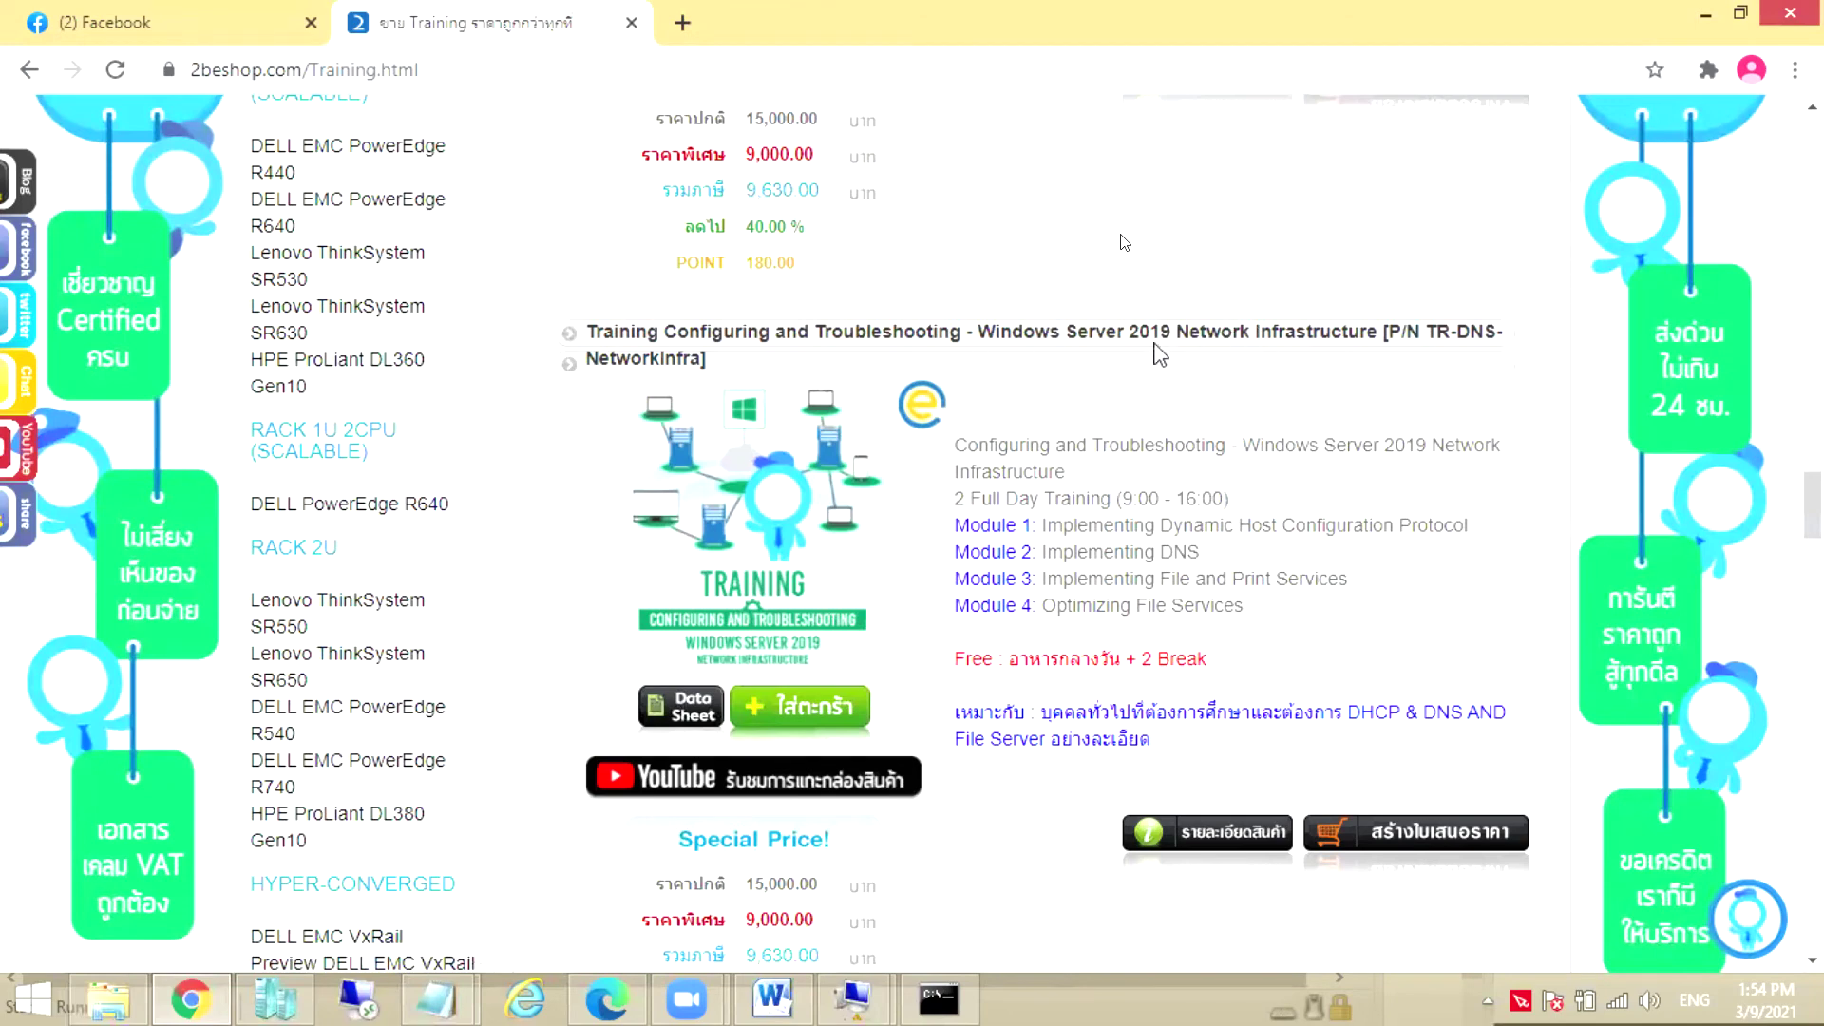
pyautogui.moveTo(1460, 332); pyautogui.dragTo(1495, 331)
pyautogui.scroll(-1, 1092, 476)
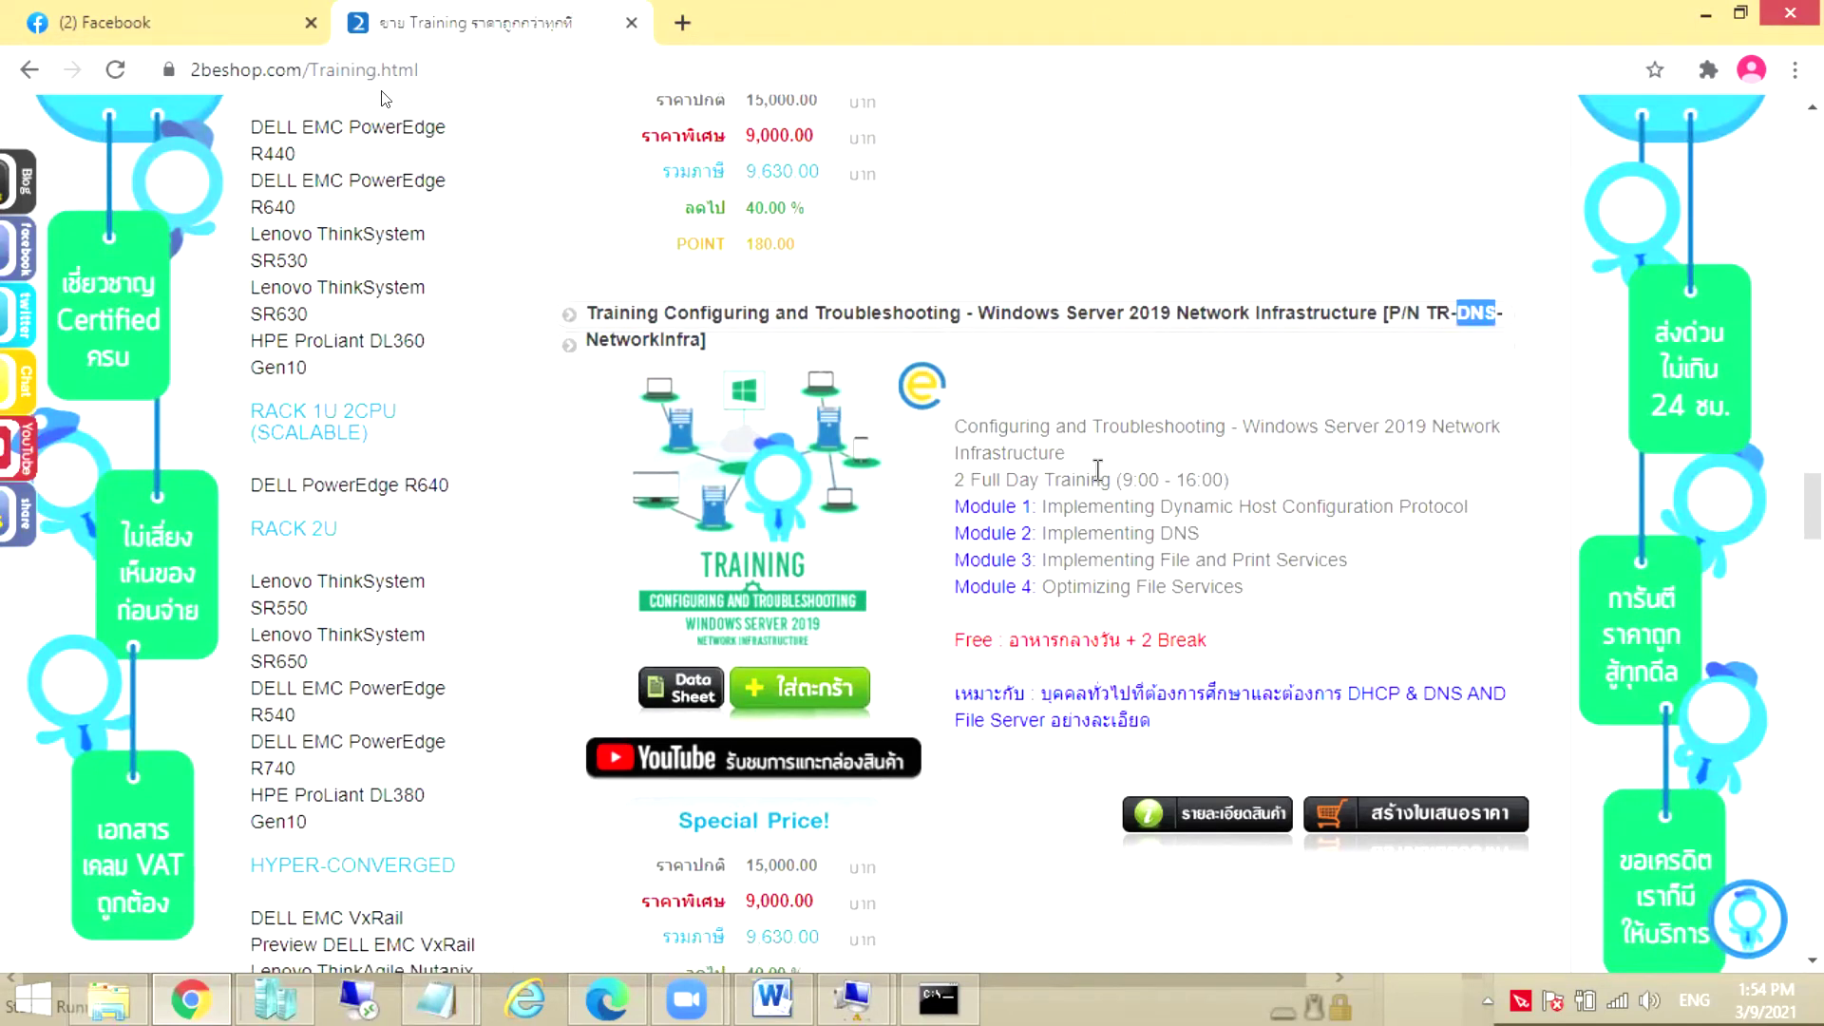
pyautogui.scroll(-4, 994, 761)
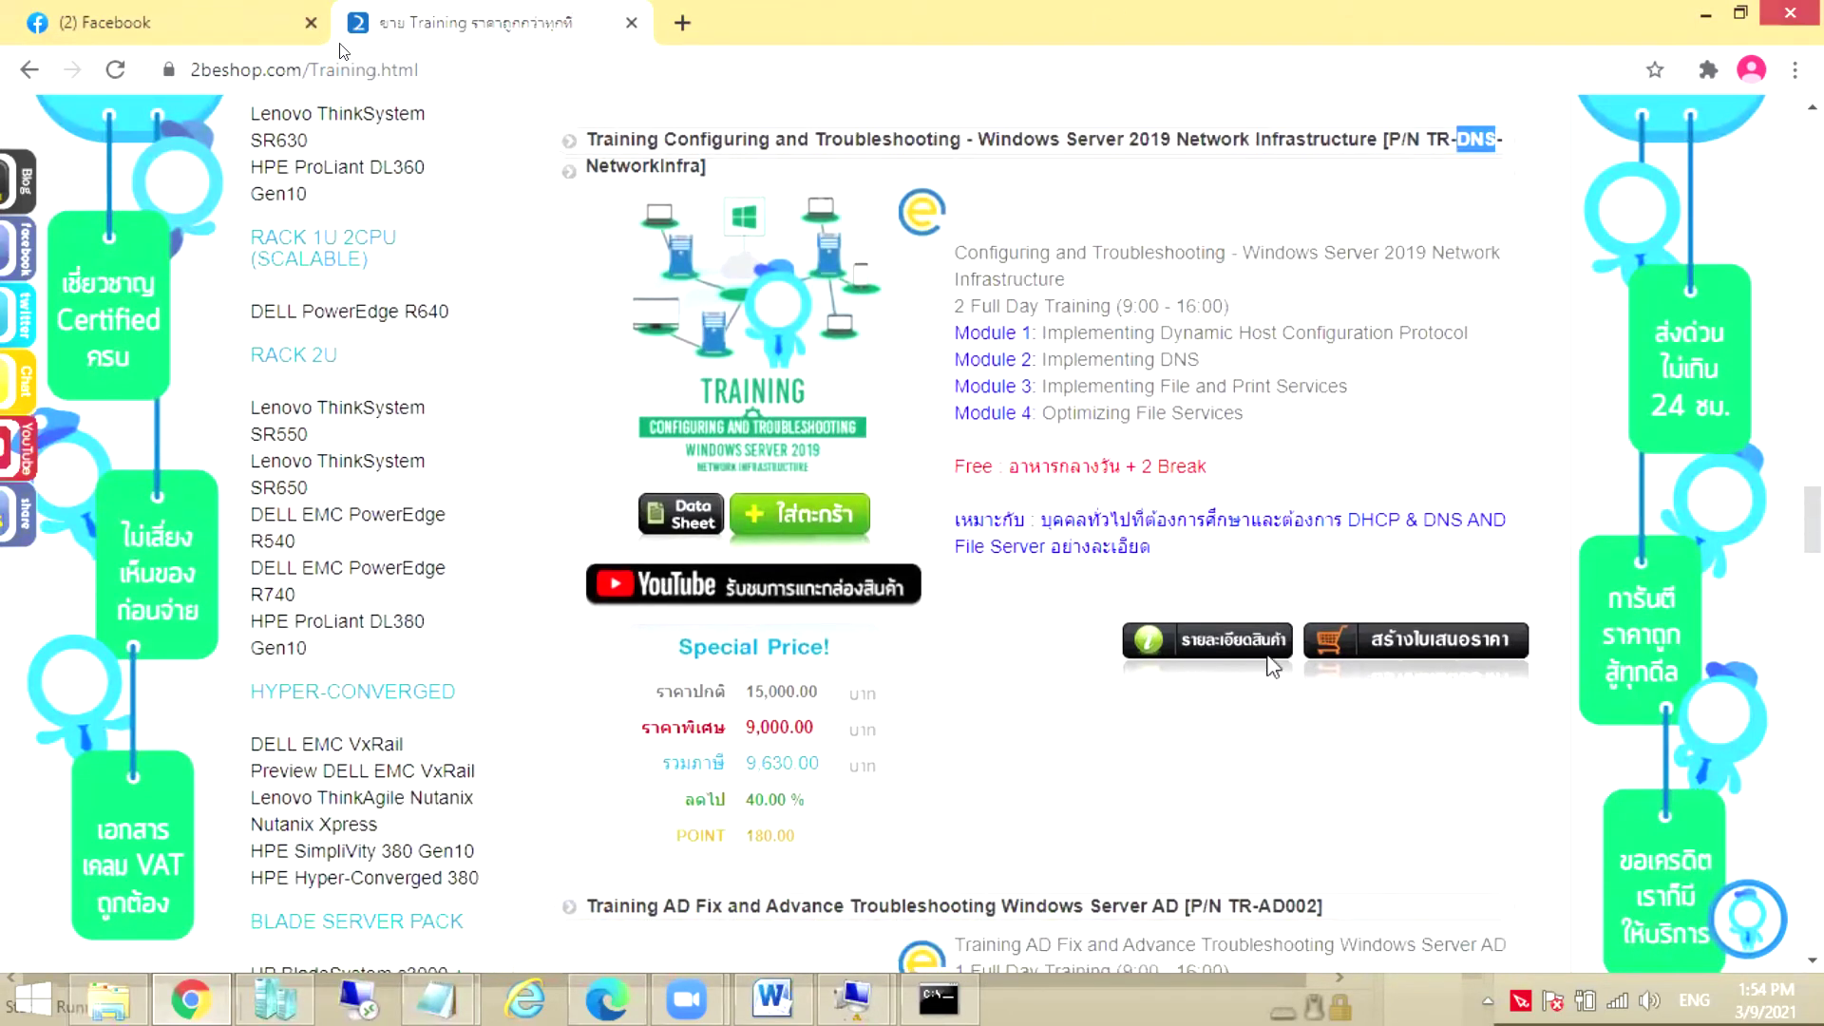
pyautogui.scroll(-2, 623, 569)
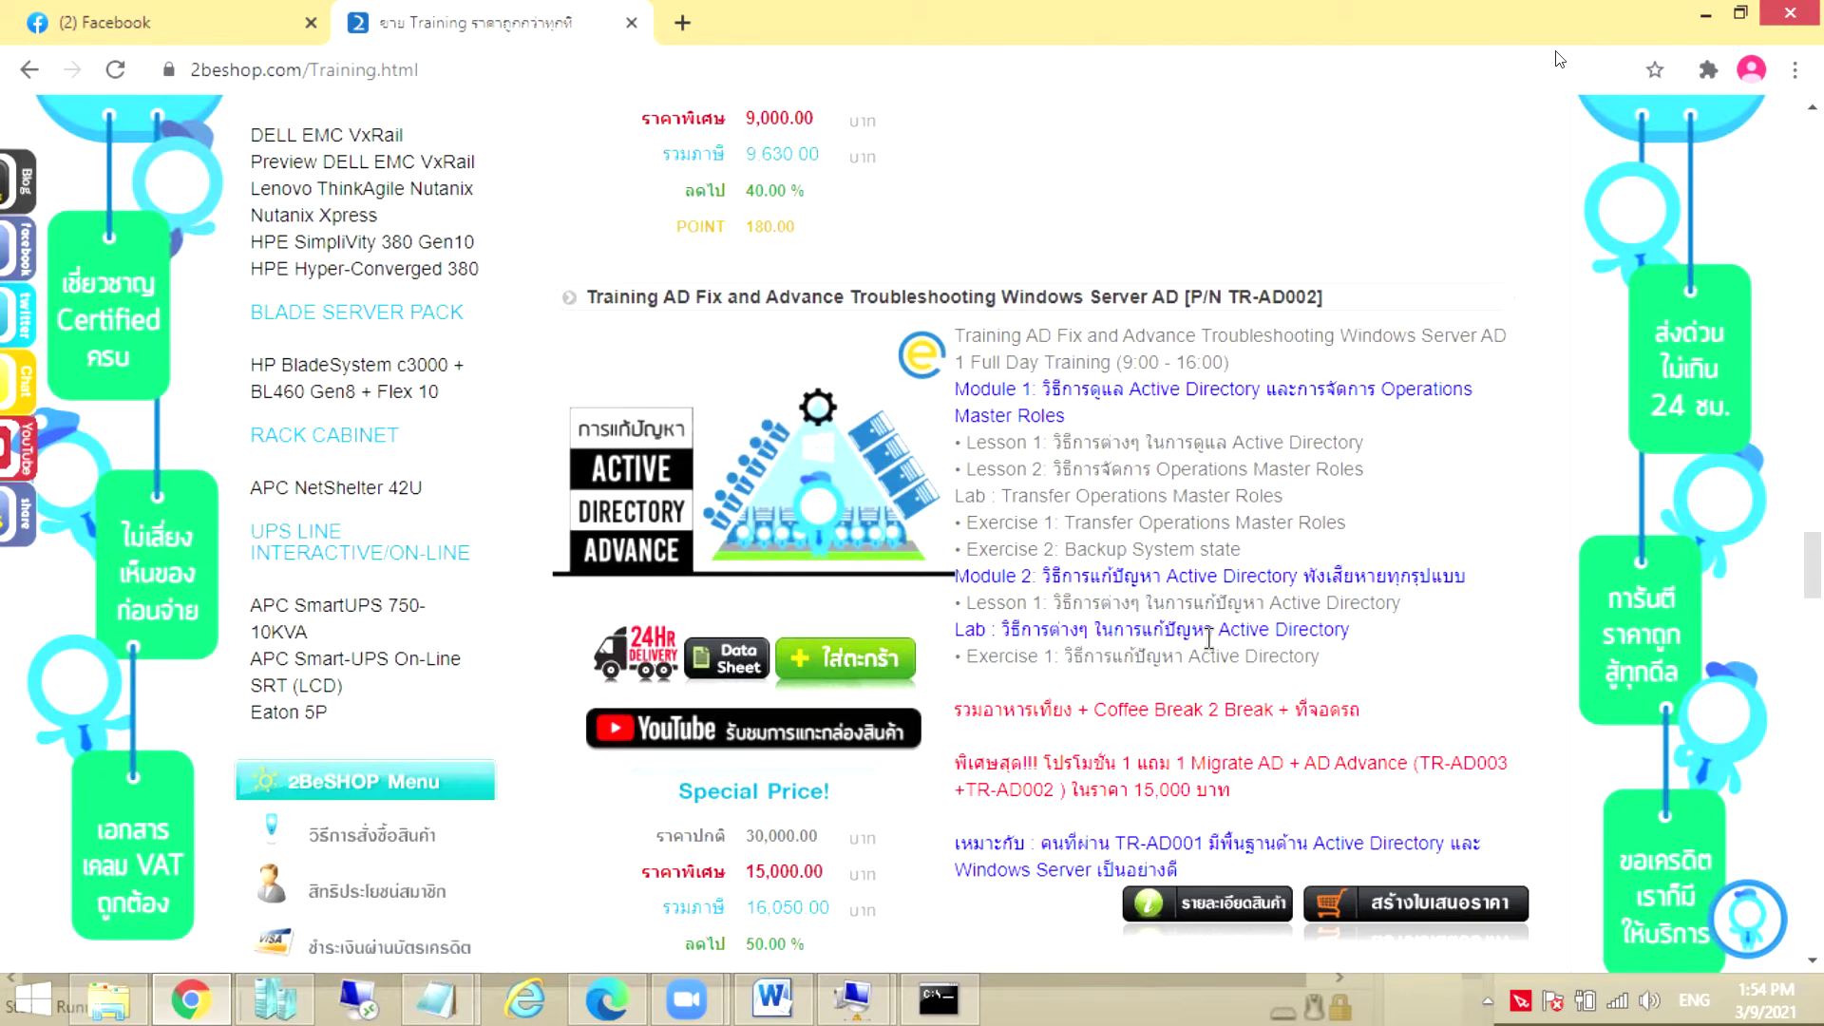
# Highlight the AD Migration special price and the AD Advance 15,000.00 special price
pyautogui.scroll(-7, 1273, 328)
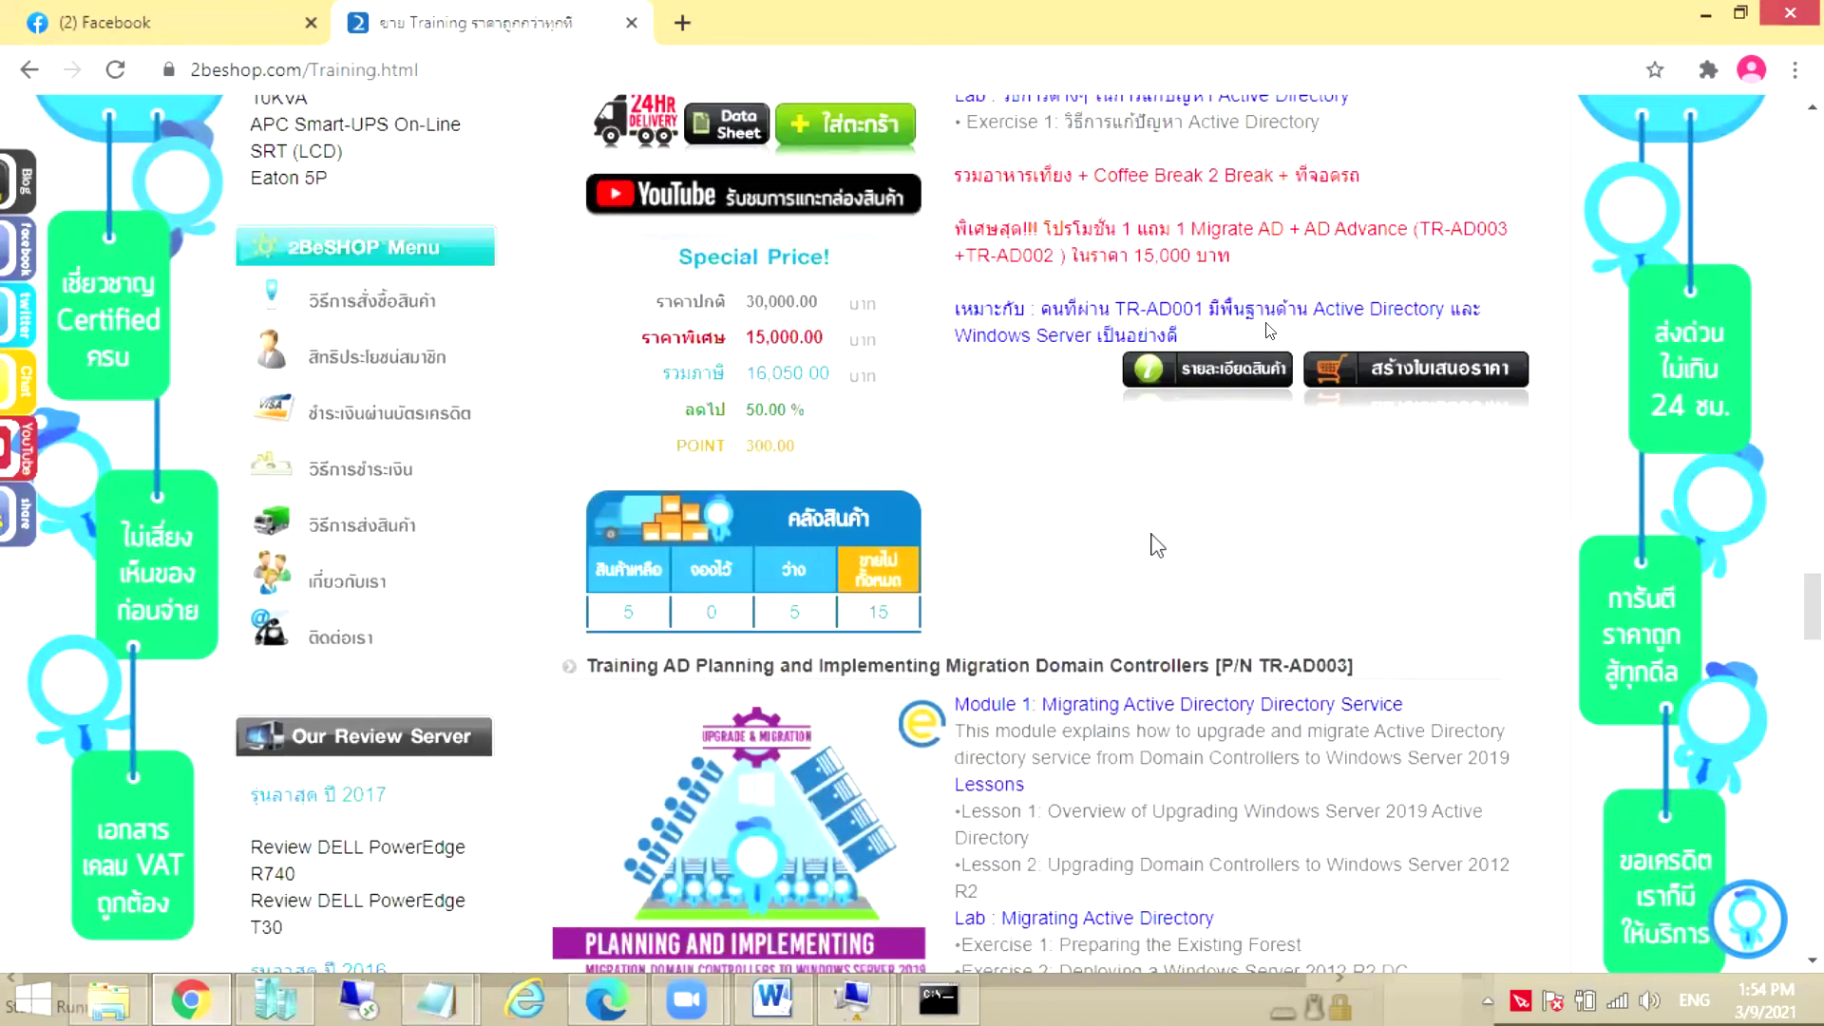
pyautogui.scroll(-1, 1154, 532)
pyautogui.scroll(-2, 1091, 521)
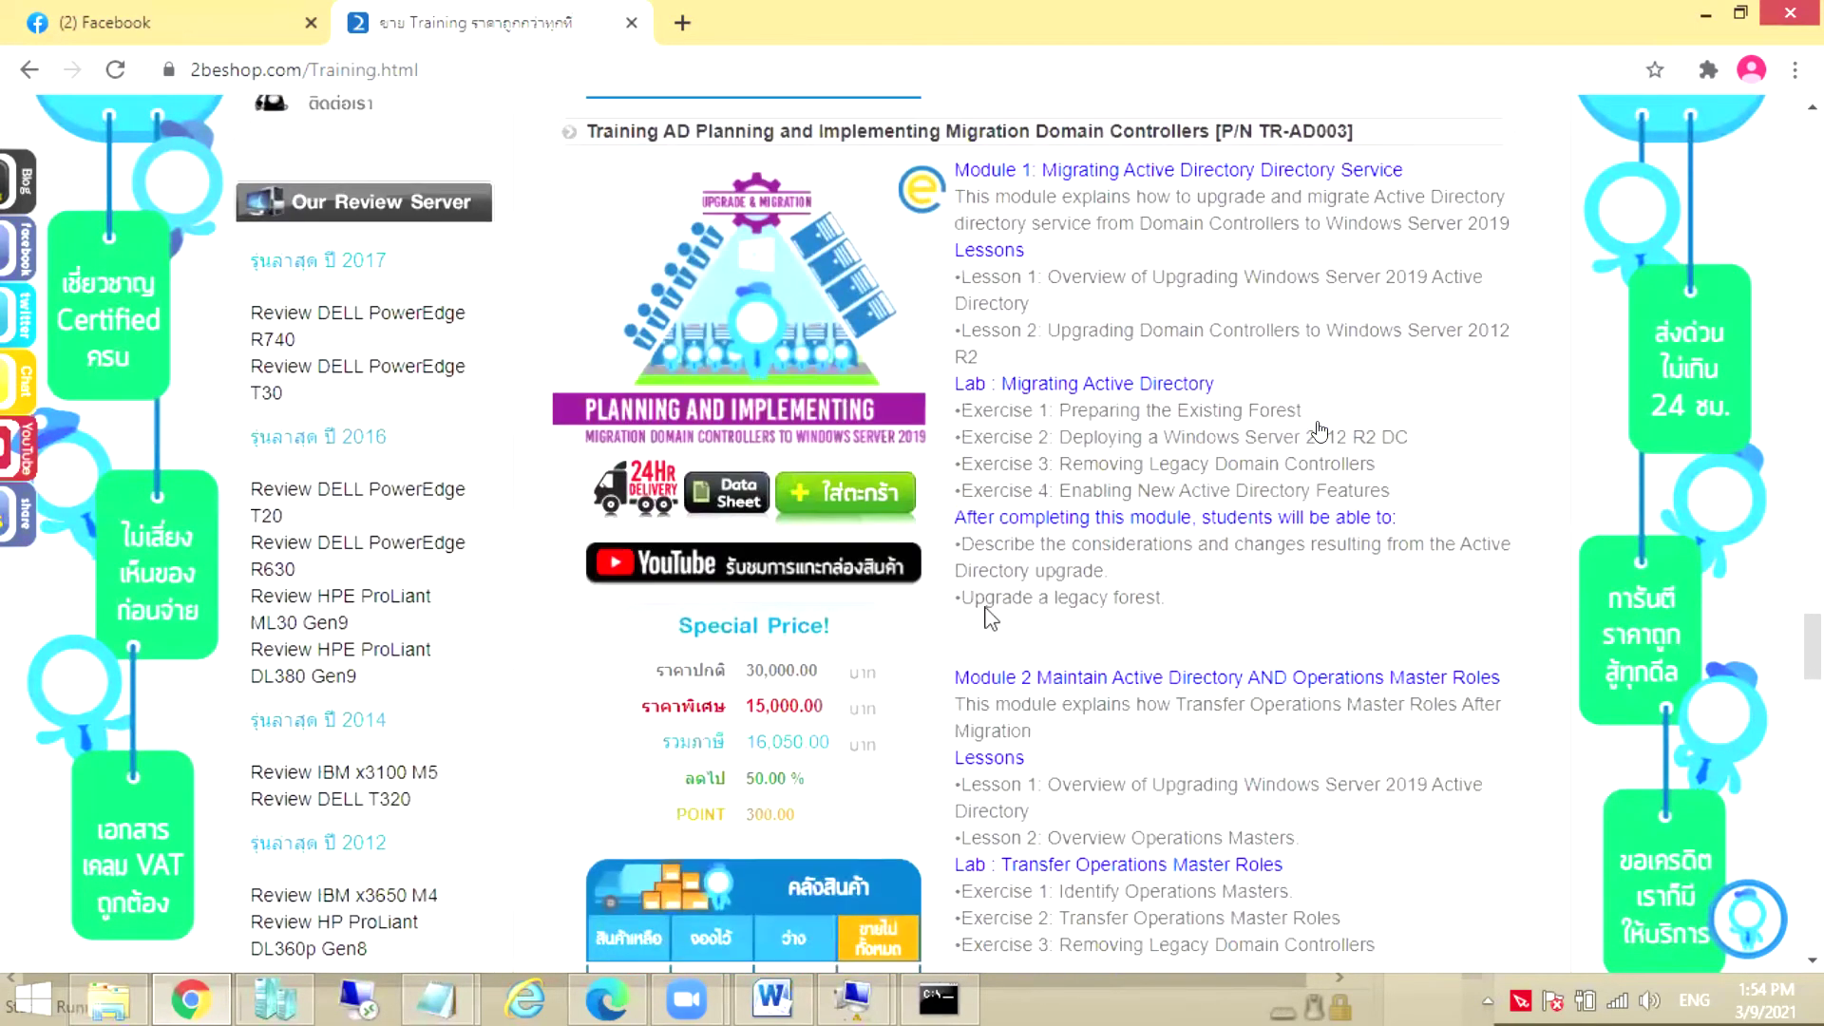
pyautogui.moveTo(640, 707); pyautogui.dragTo(817, 705)
pyautogui.click(1008, 665)
pyautogui.scroll(7, 998, 655)
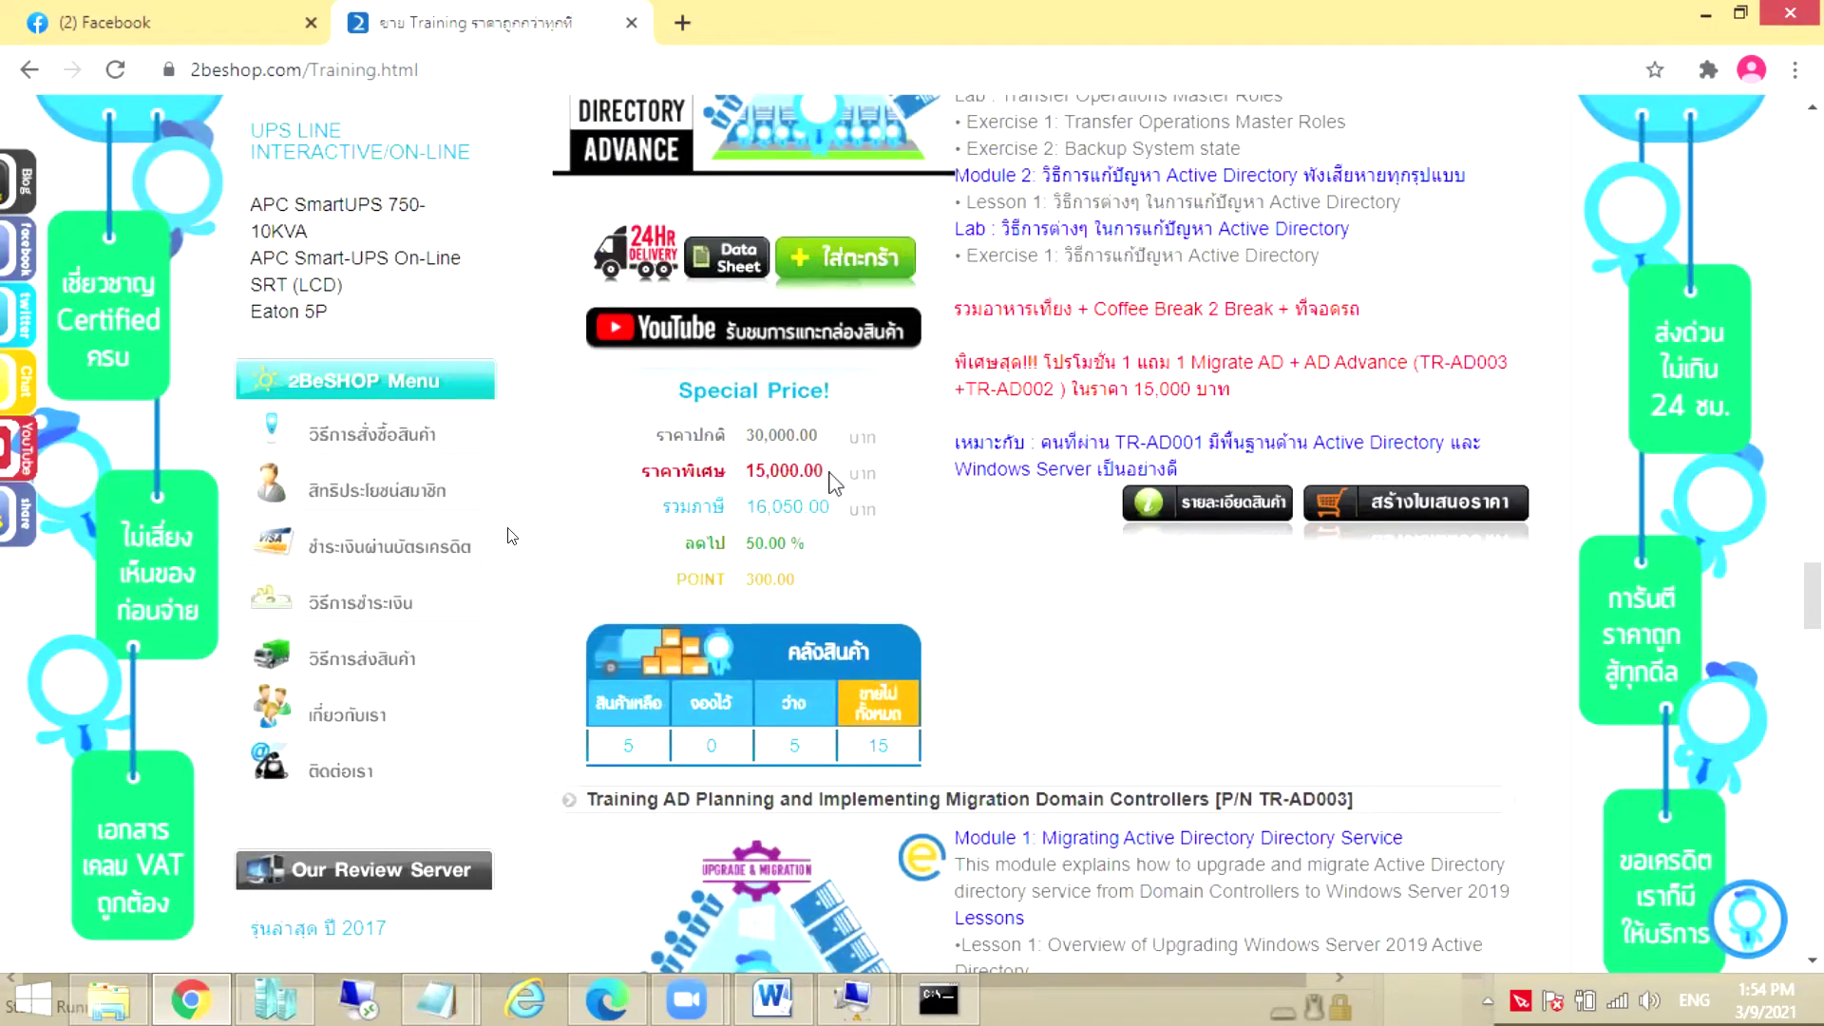
pyautogui.moveTo(827, 471); pyautogui.dragTo(629, 484)
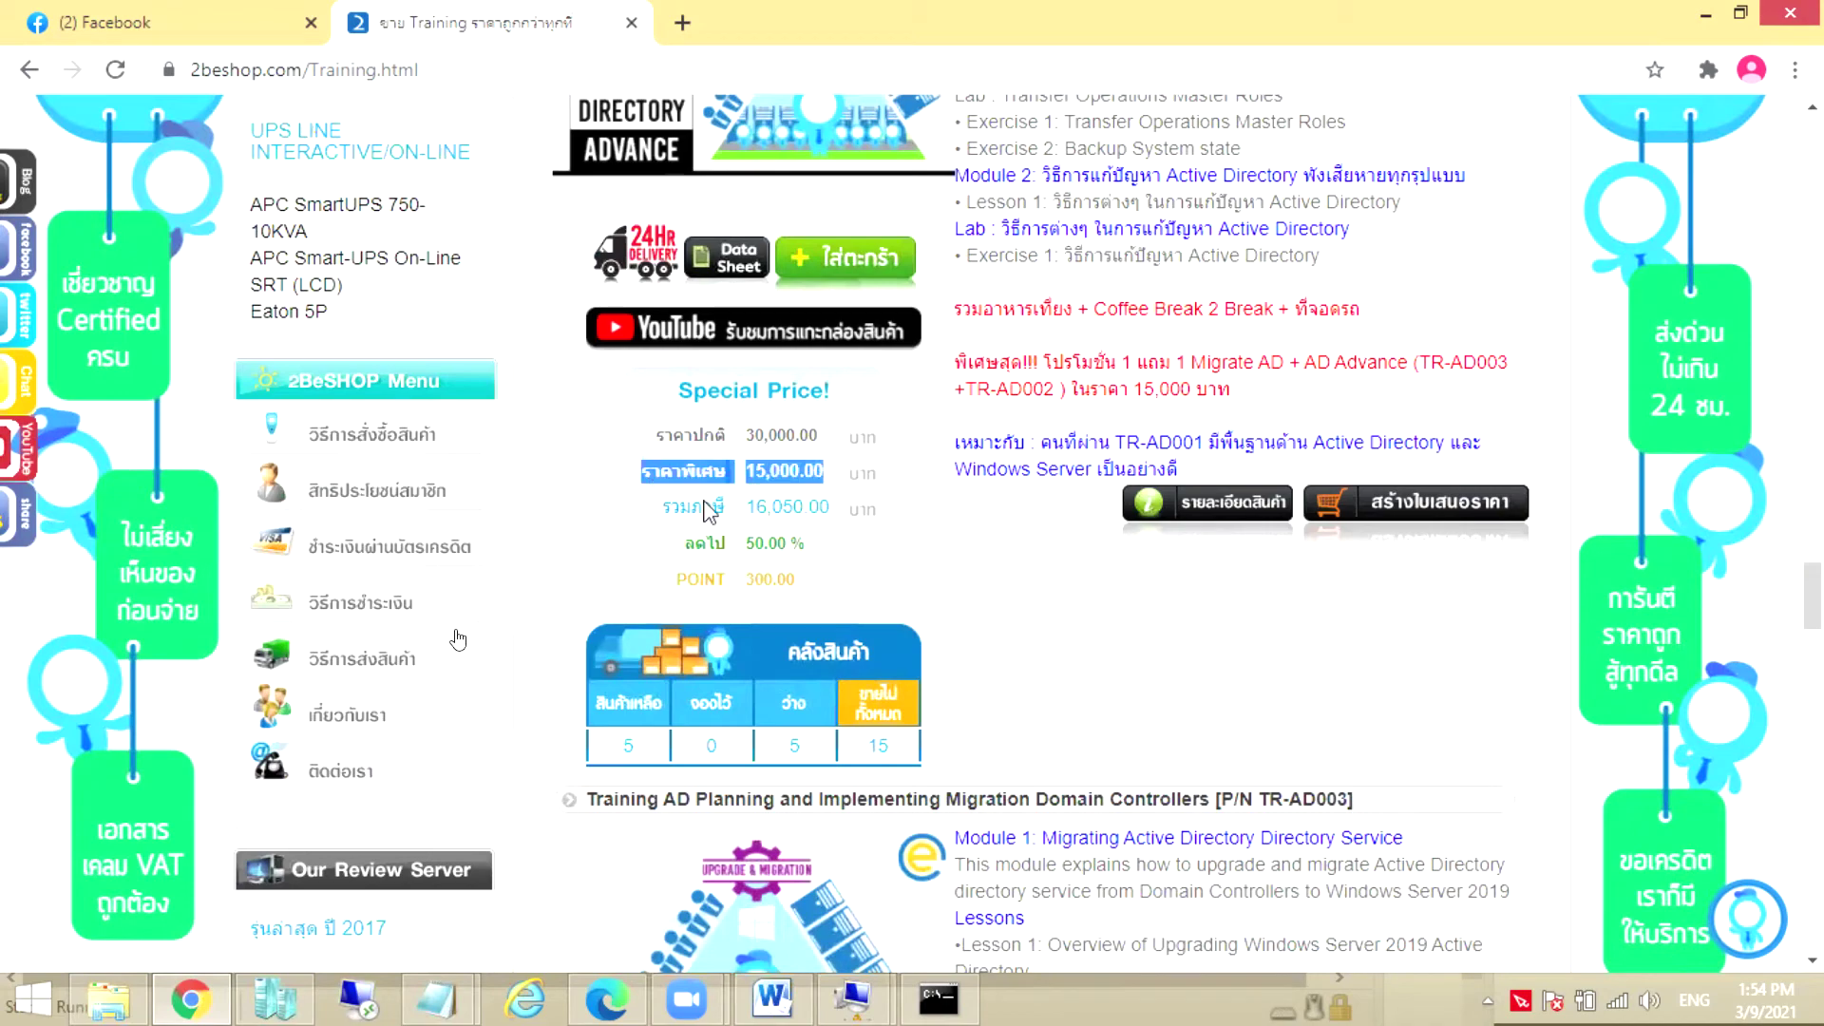
# Review Hyper-V and SQL Clustering prices down to TR-Exchange003, specially priced 15,000 baht
pyautogui.scroll(-1, 1089, 585)
pyautogui.scroll(-15, 1089, 585)
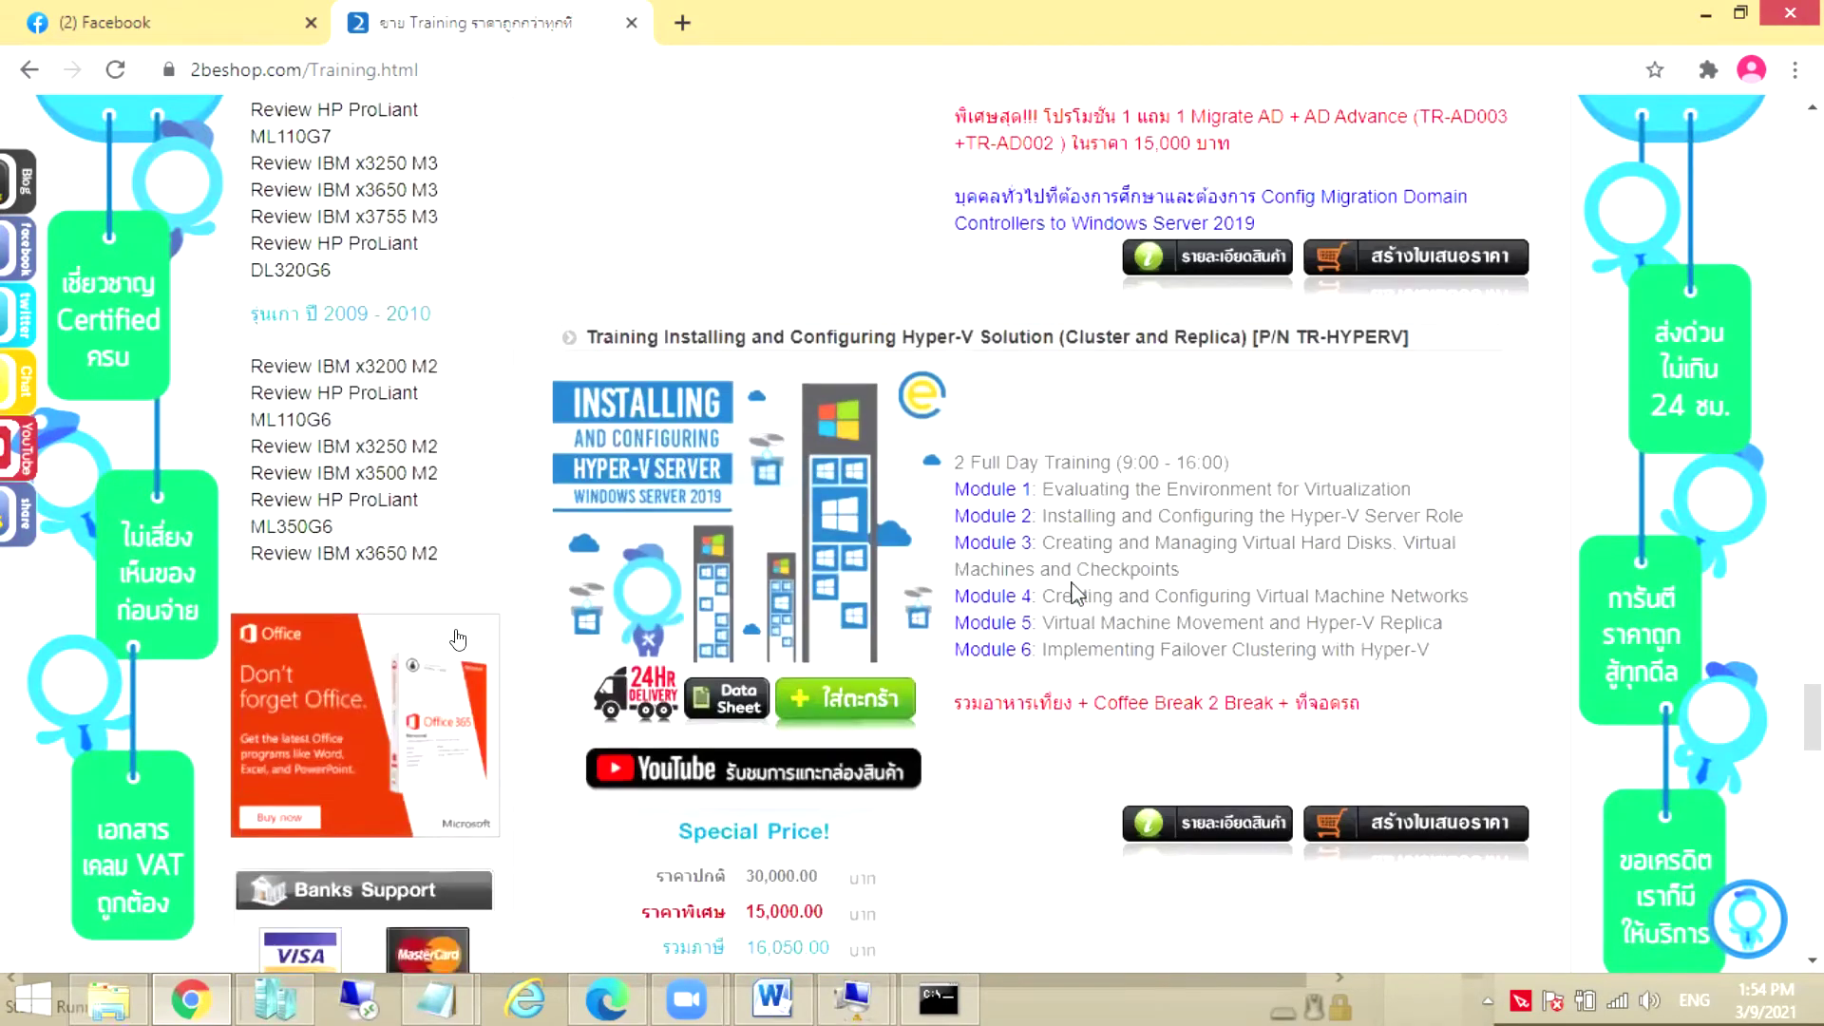
pyautogui.scroll(3, 1073, 585)
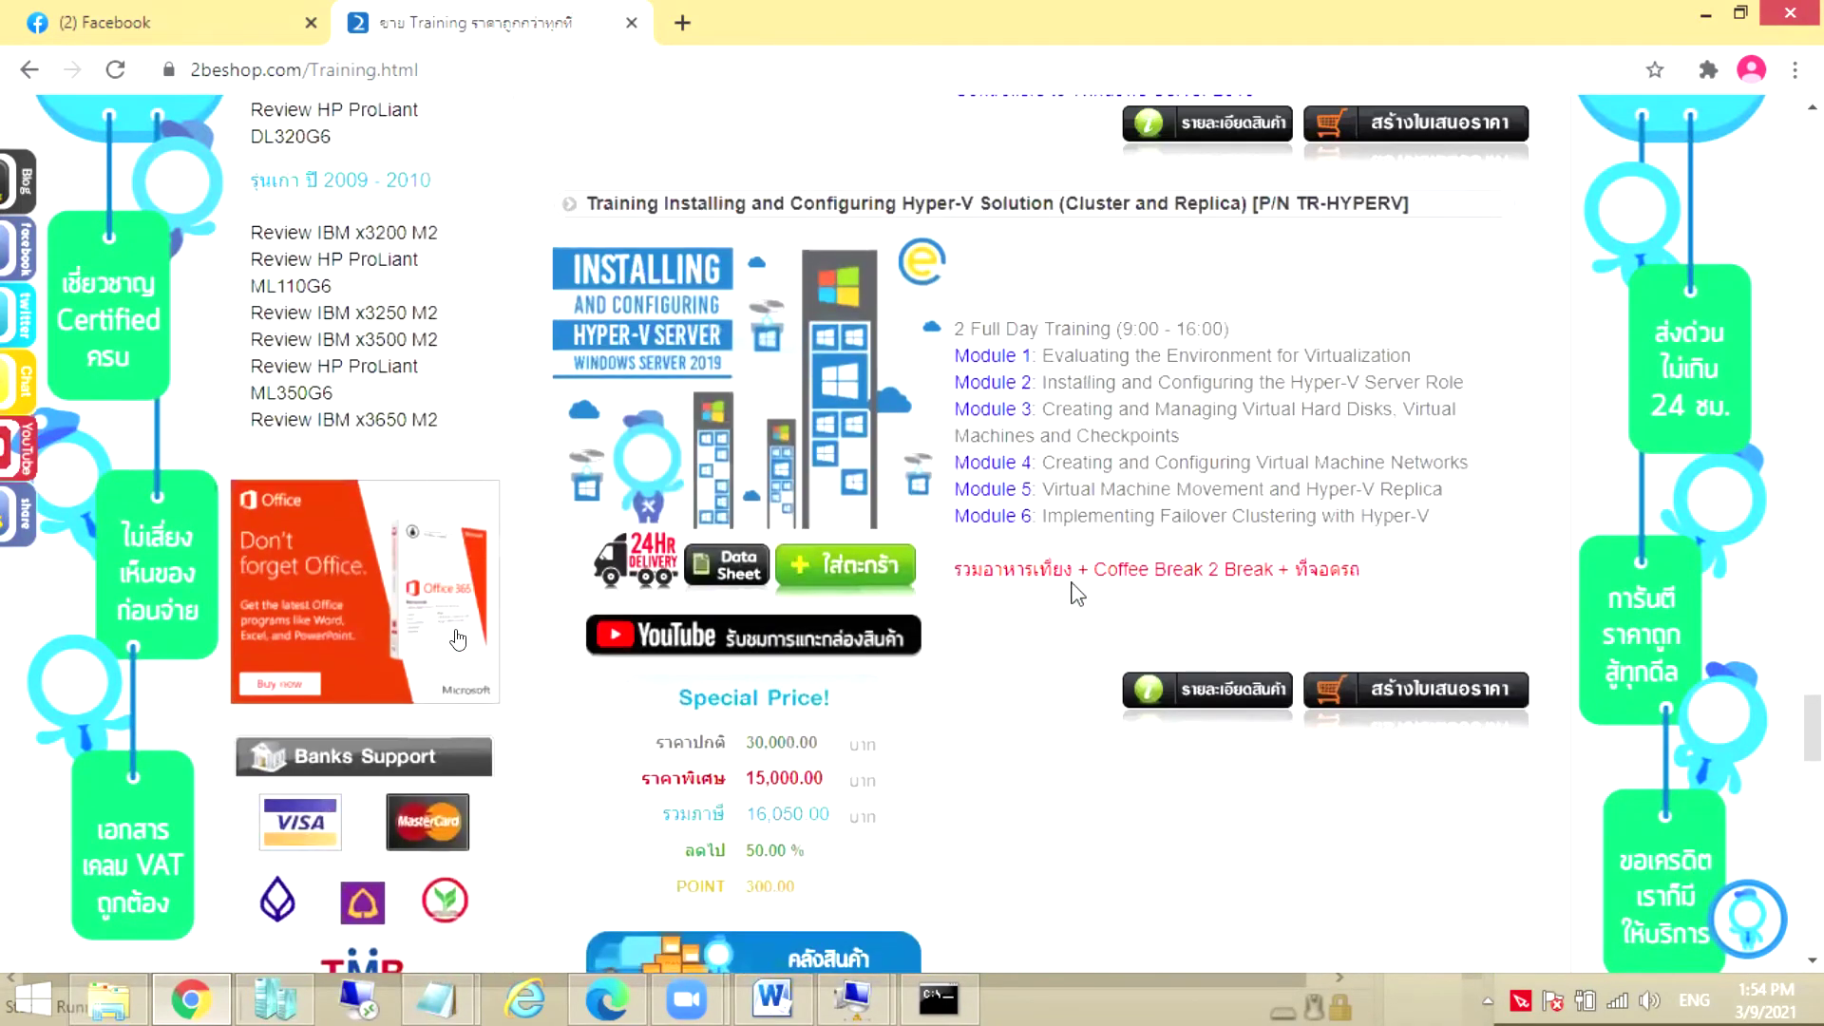
pyautogui.scroll(-2, 1033, 452)
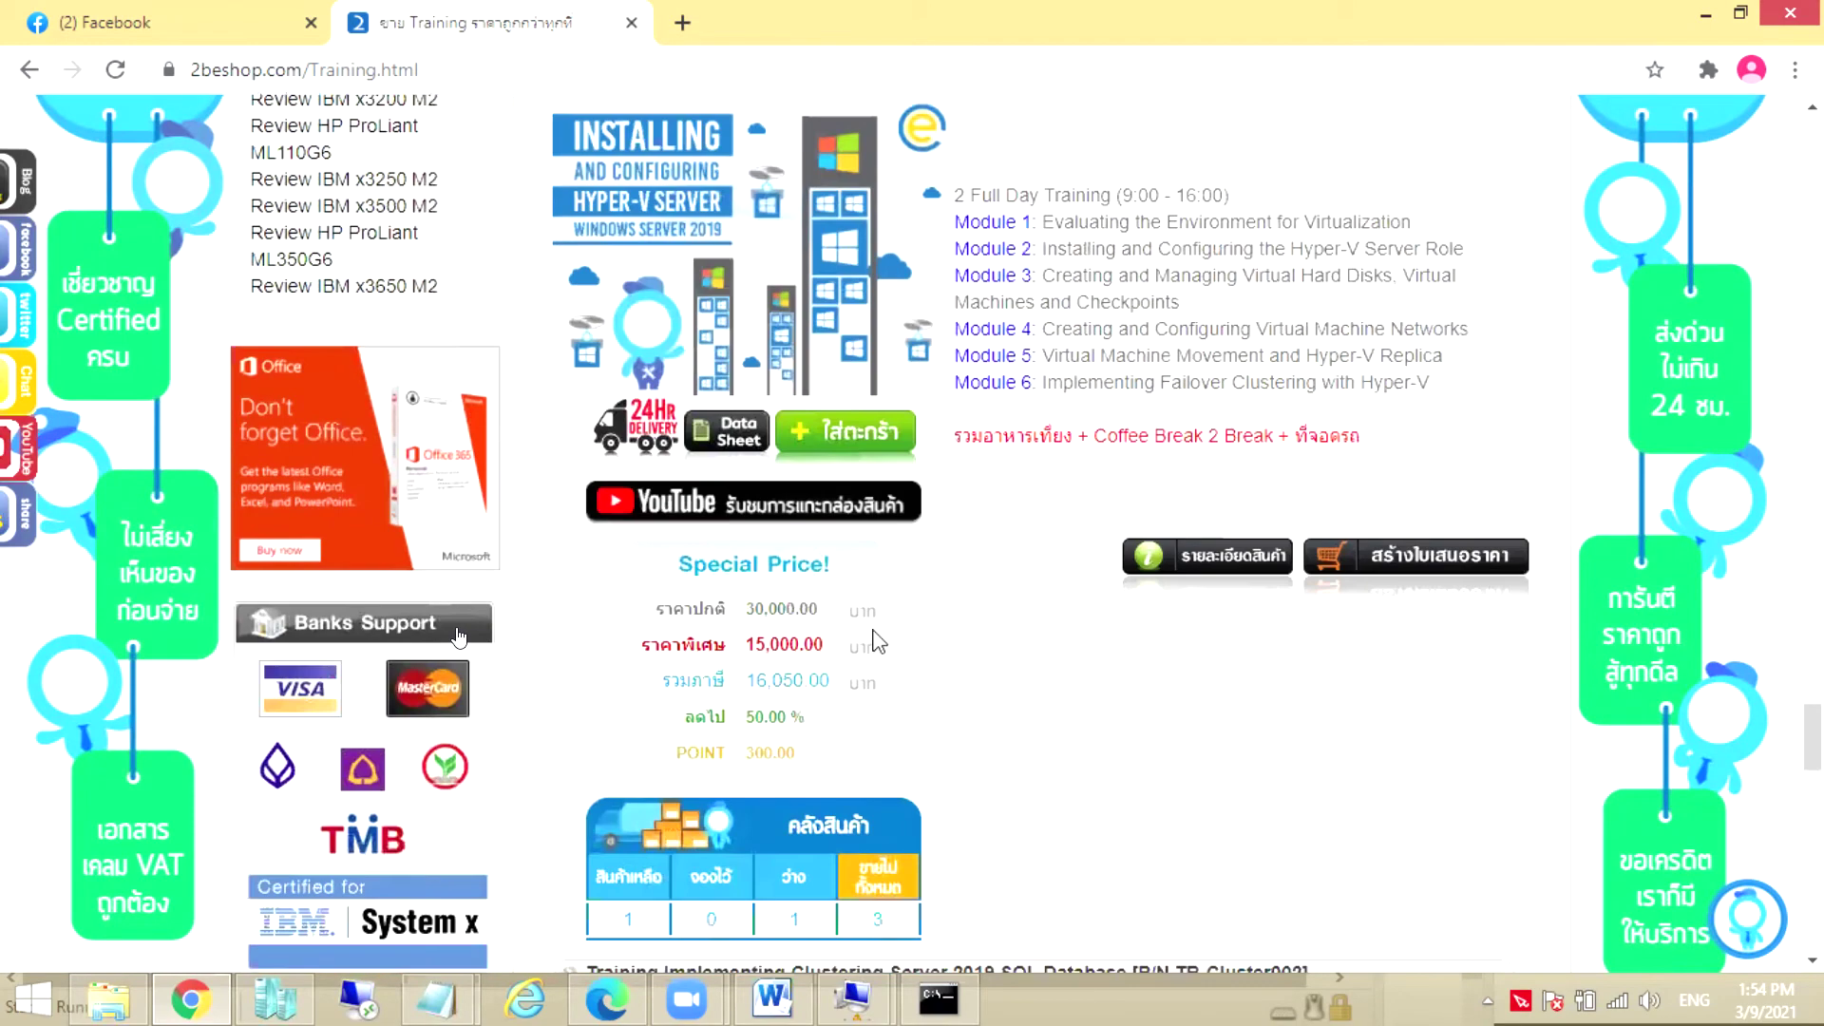
pyautogui.moveTo(833, 650); pyautogui.dragTo(591, 665)
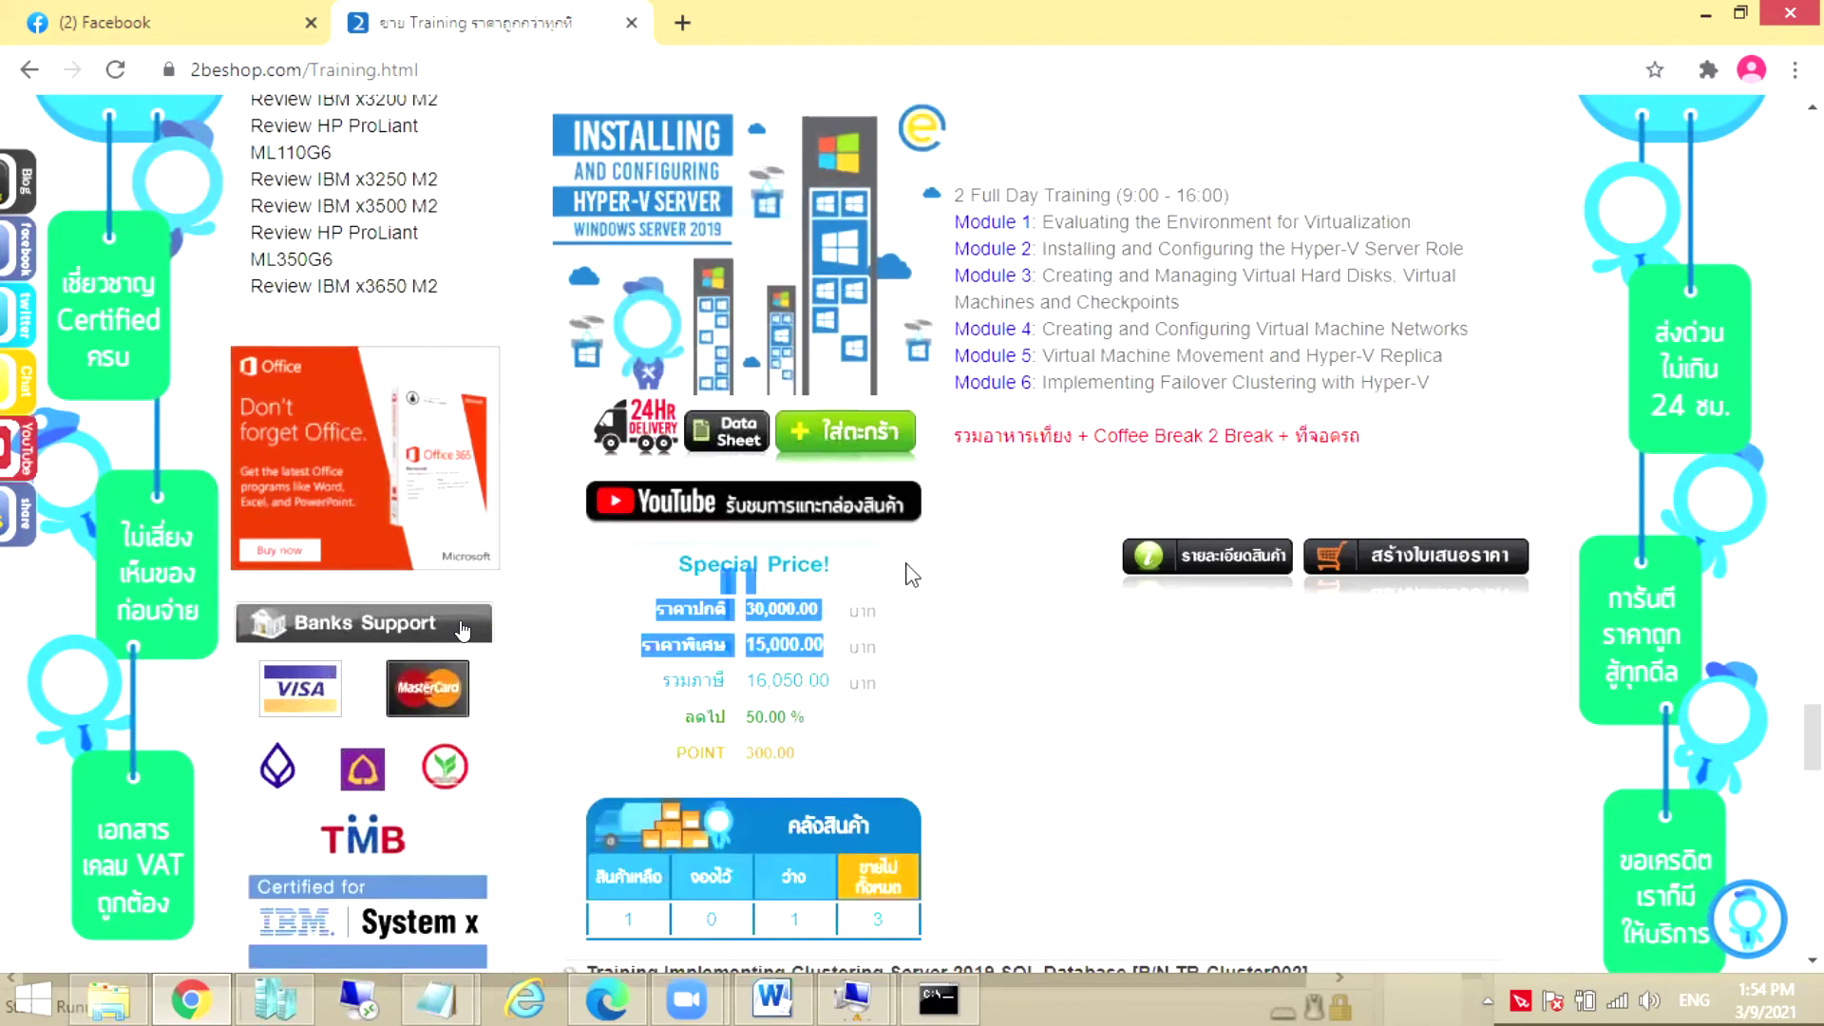
pyautogui.scroll(3, 909, 577)
pyautogui.scroll(-11, 909, 577)
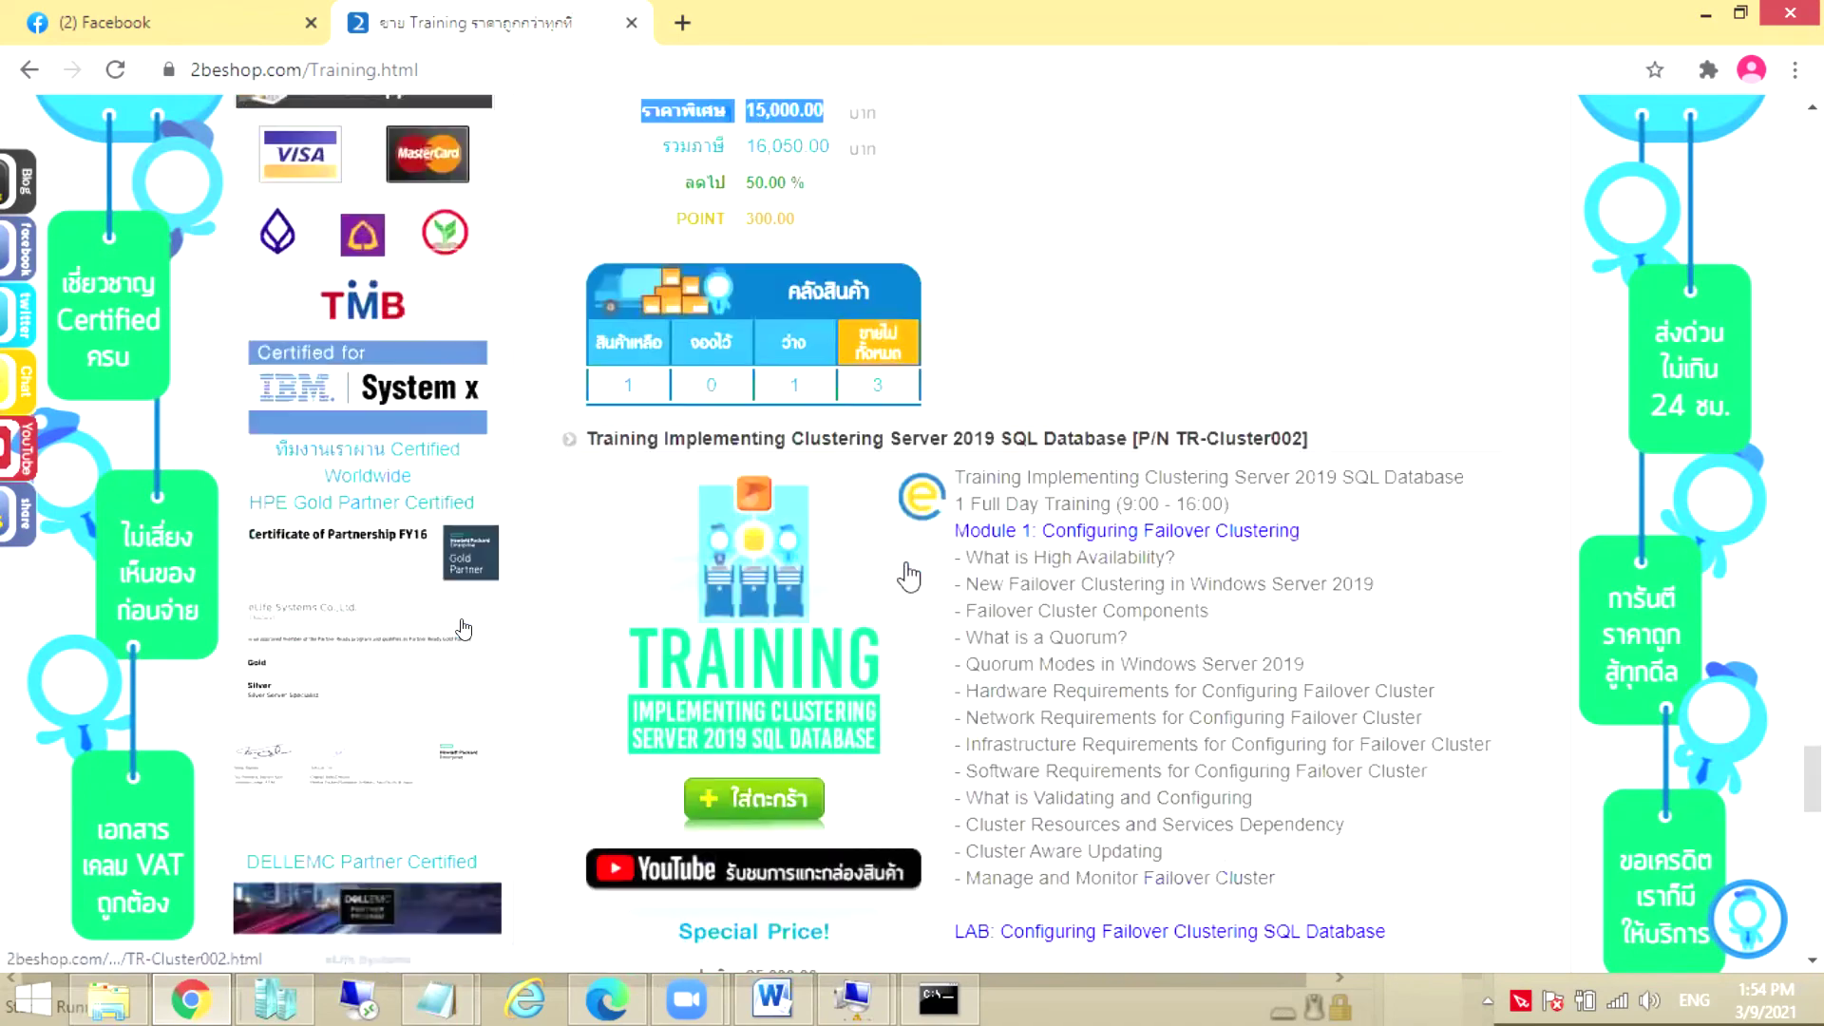
pyautogui.scroll(-3, 910, 577)
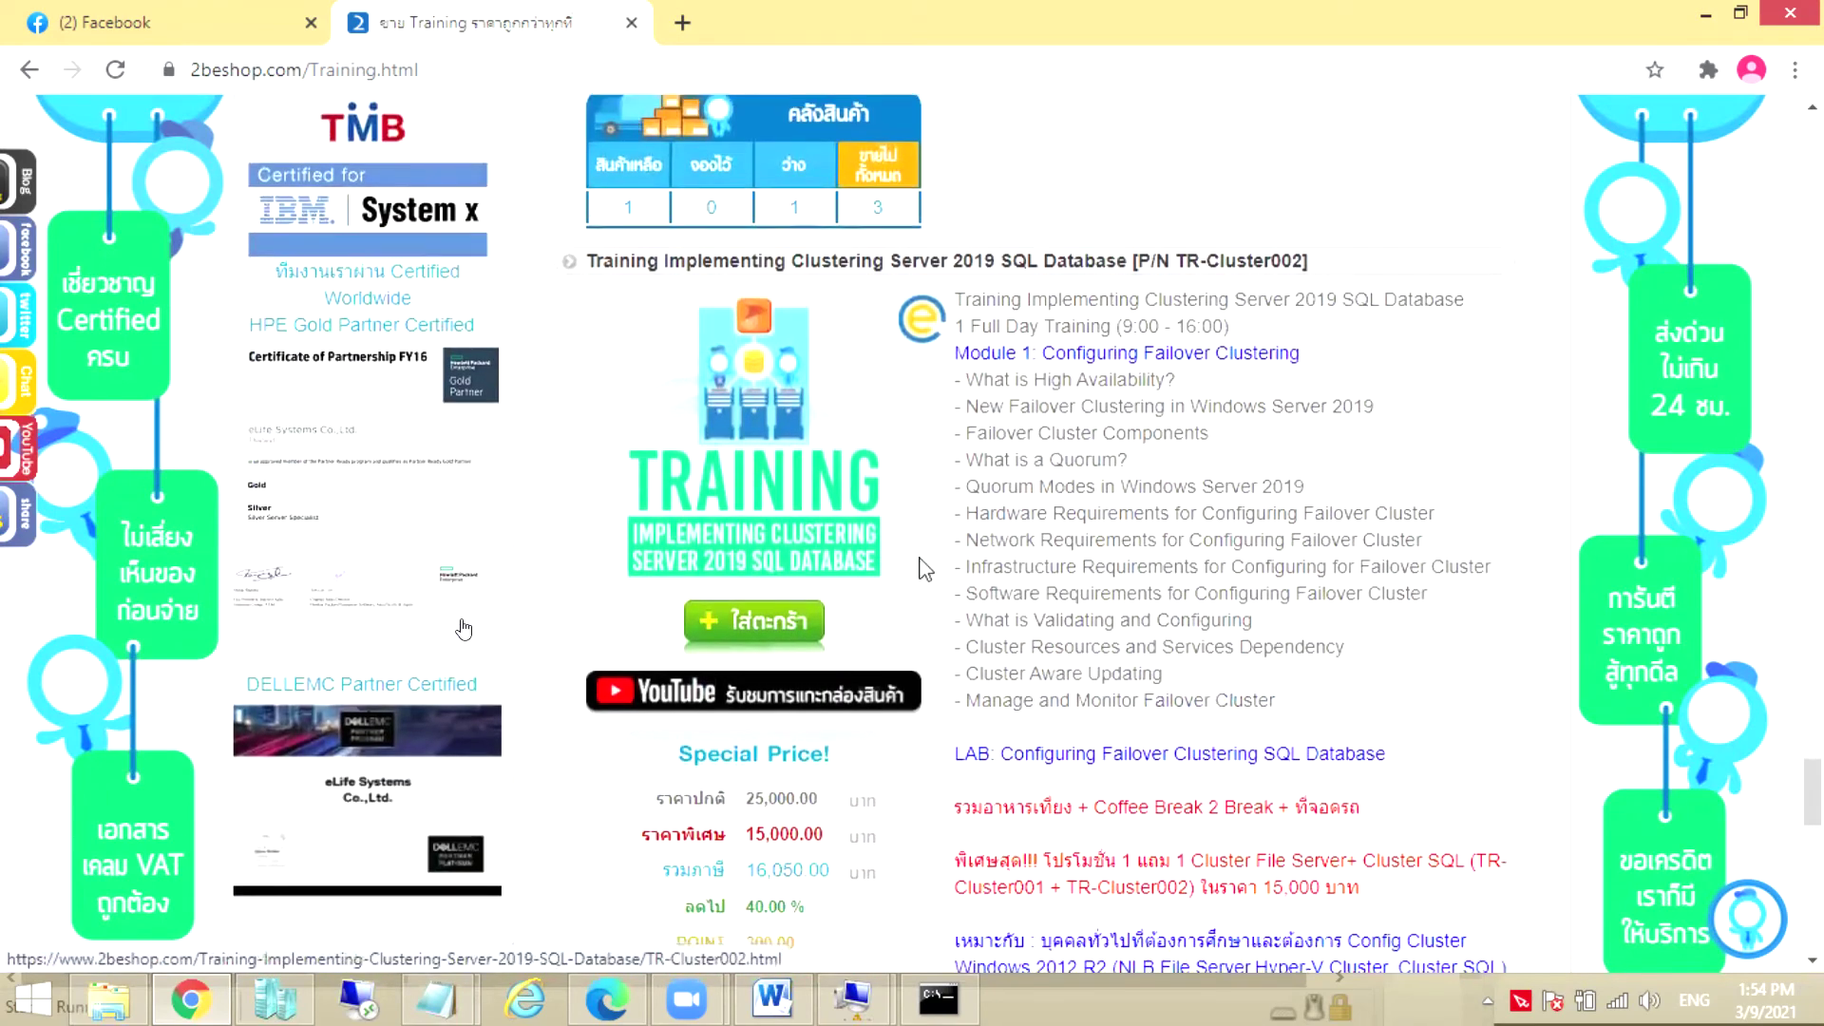
pyautogui.moveTo(676, 648); pyautogui.dragTo(665, 647)
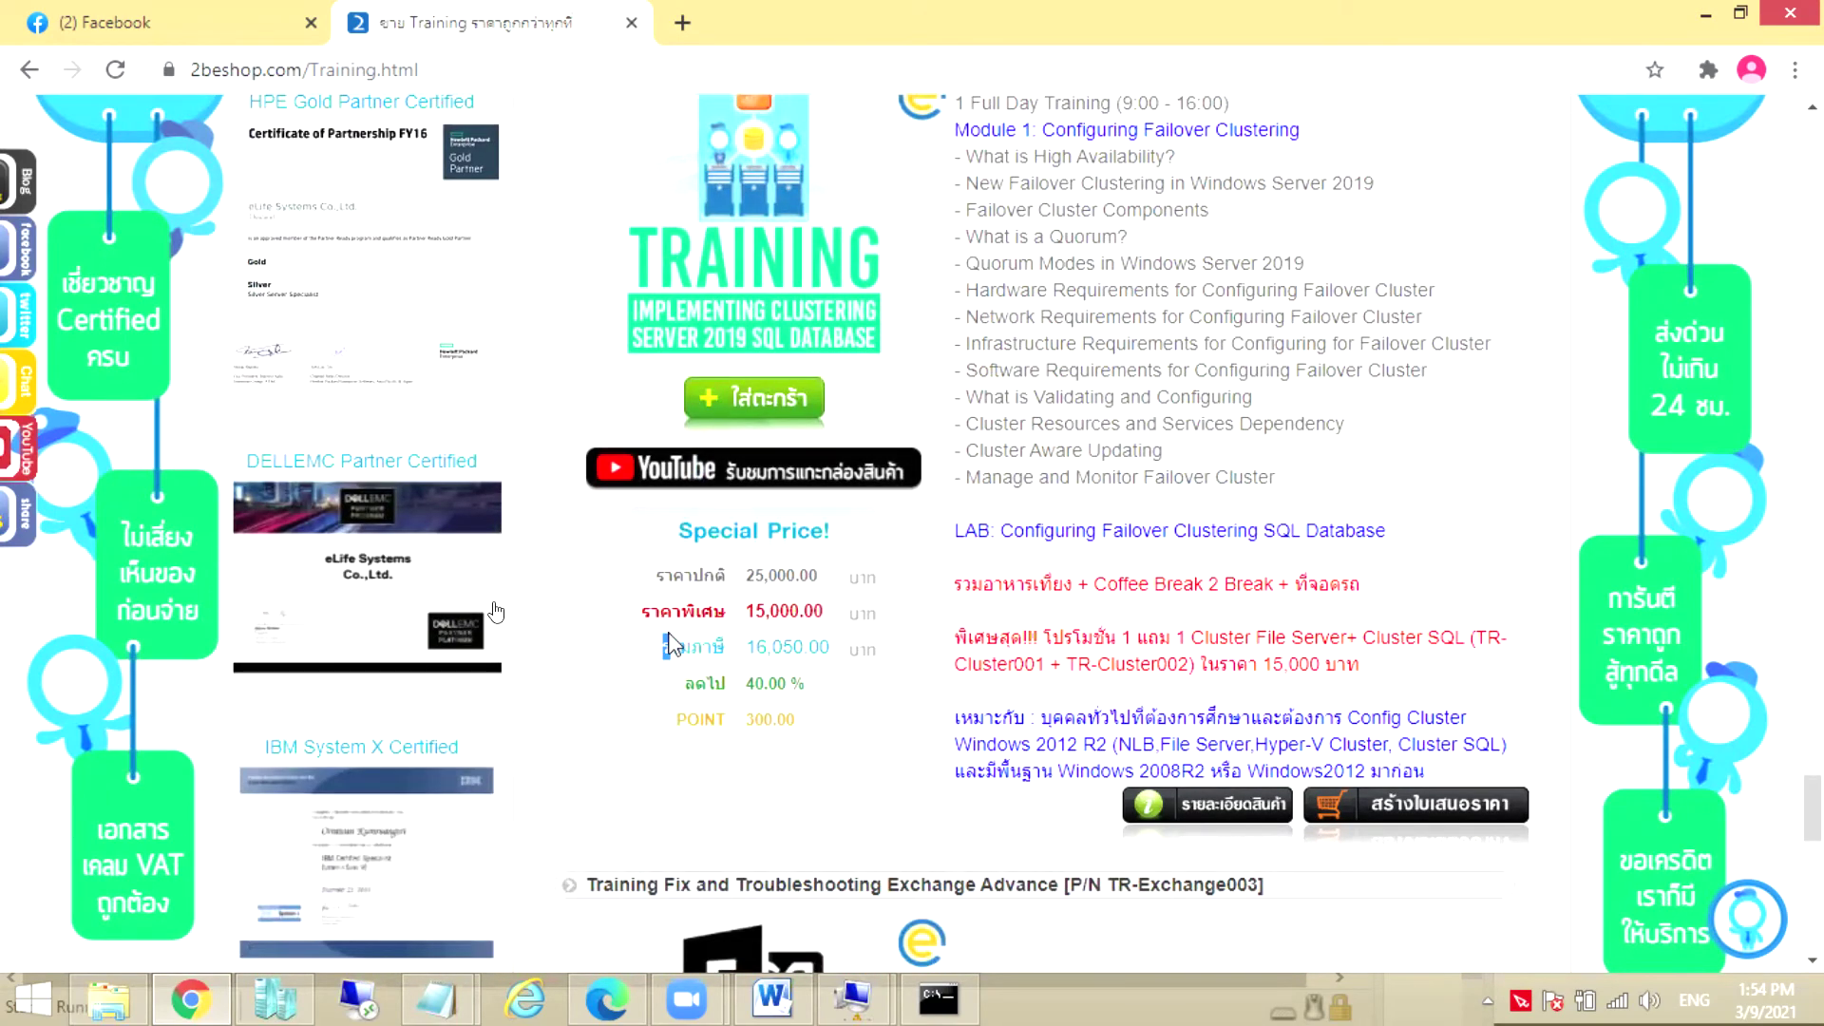
pyautogui.scroll(-6, 803, 639)
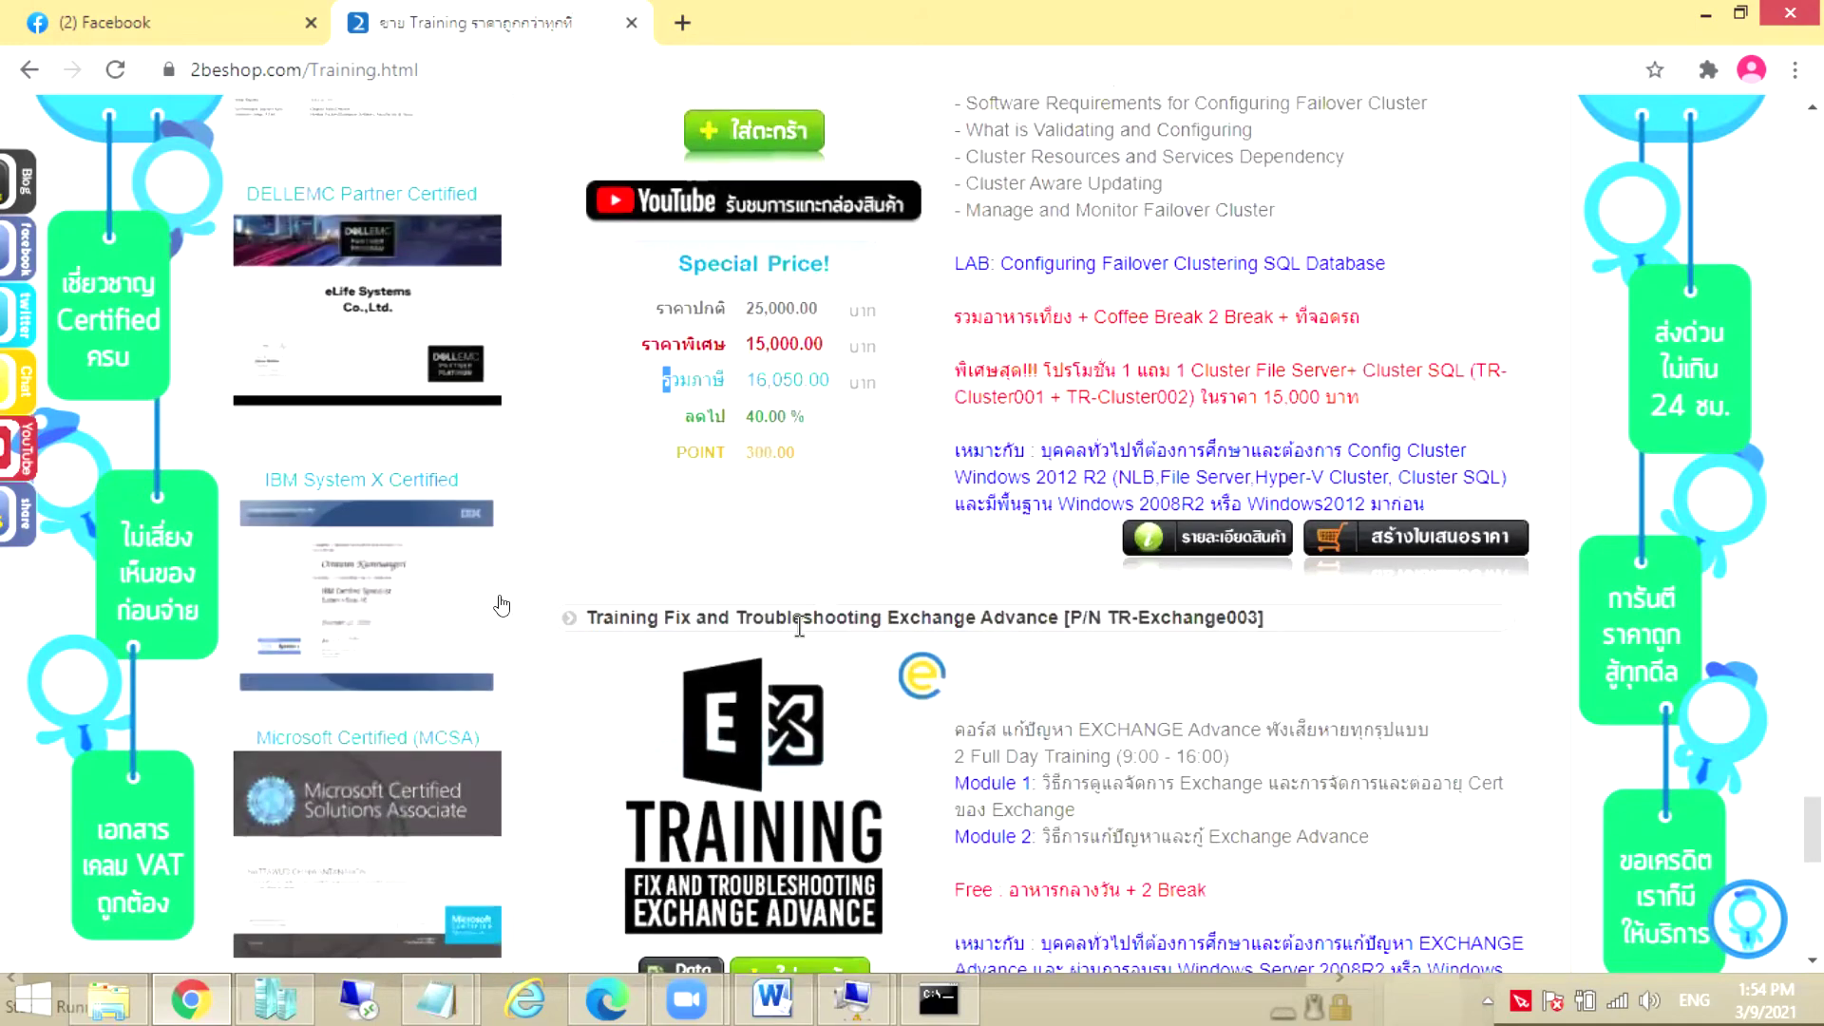
pyautogui.scroll(-1, 801, 643)
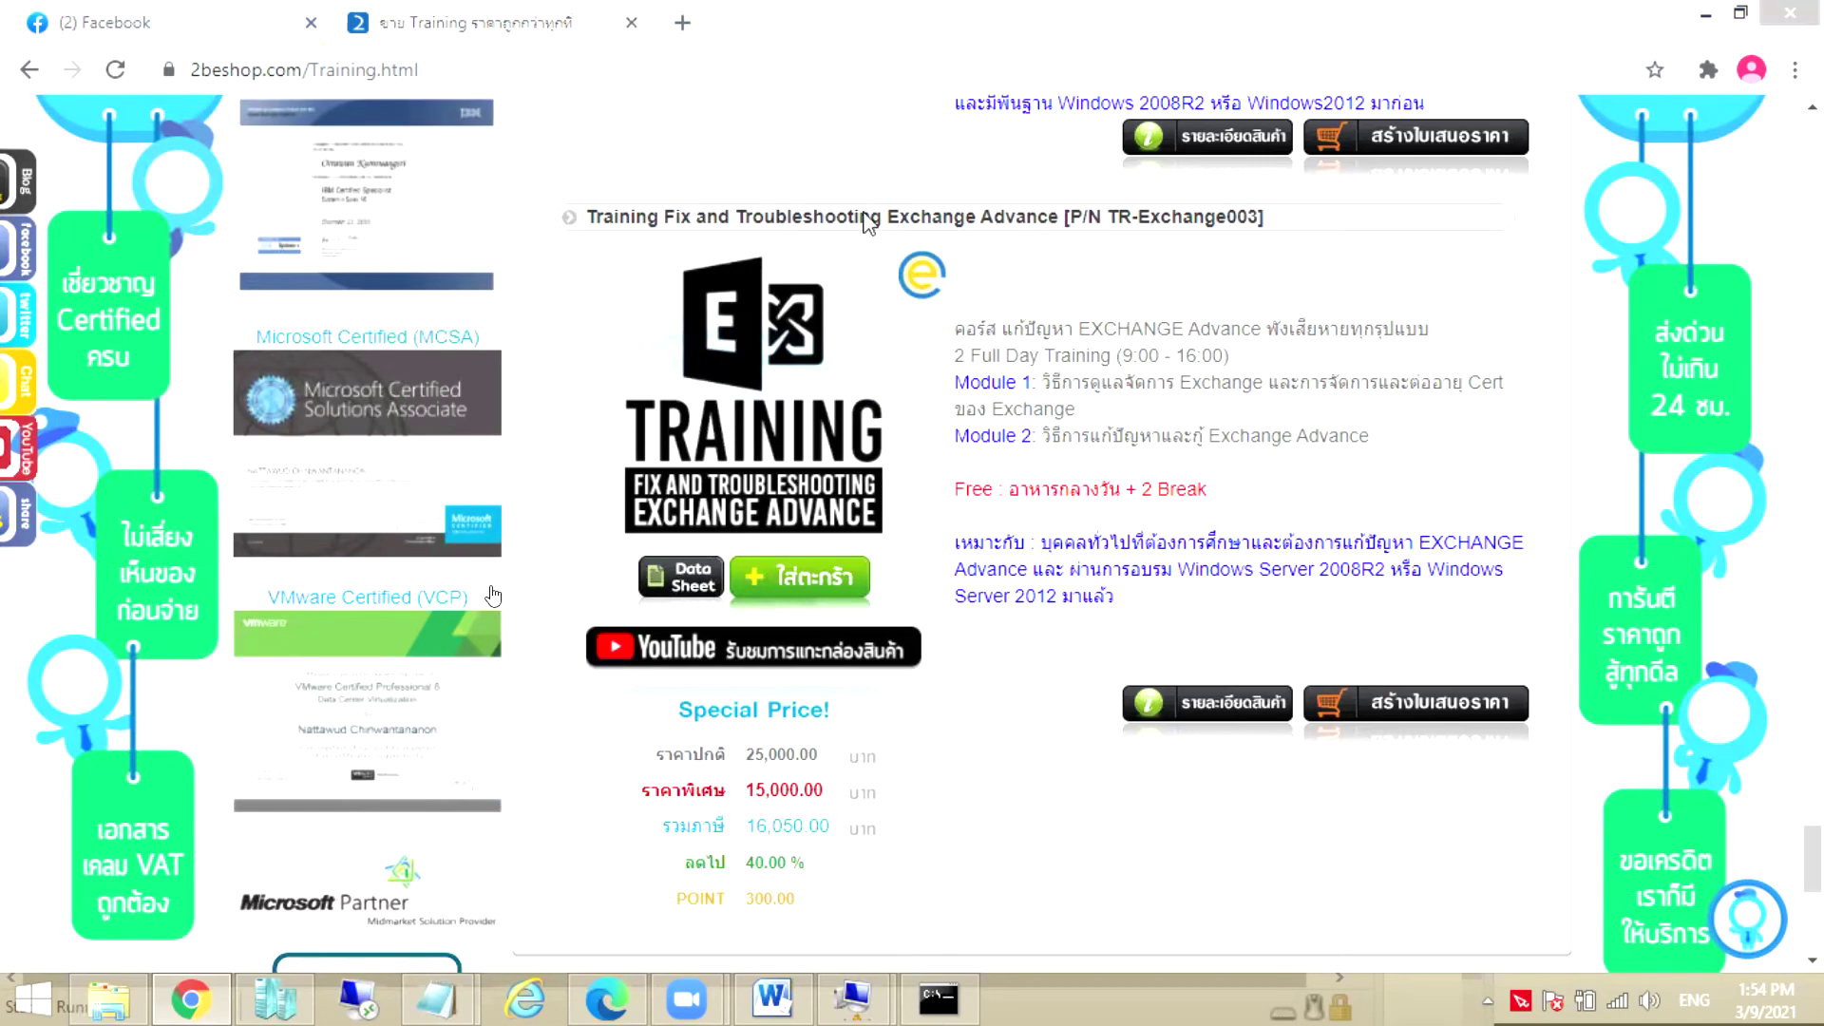
# Check BBB.LOCAL is applying computer settings, then show the cost.txt price list again
pyautogui.click(1705, 15)
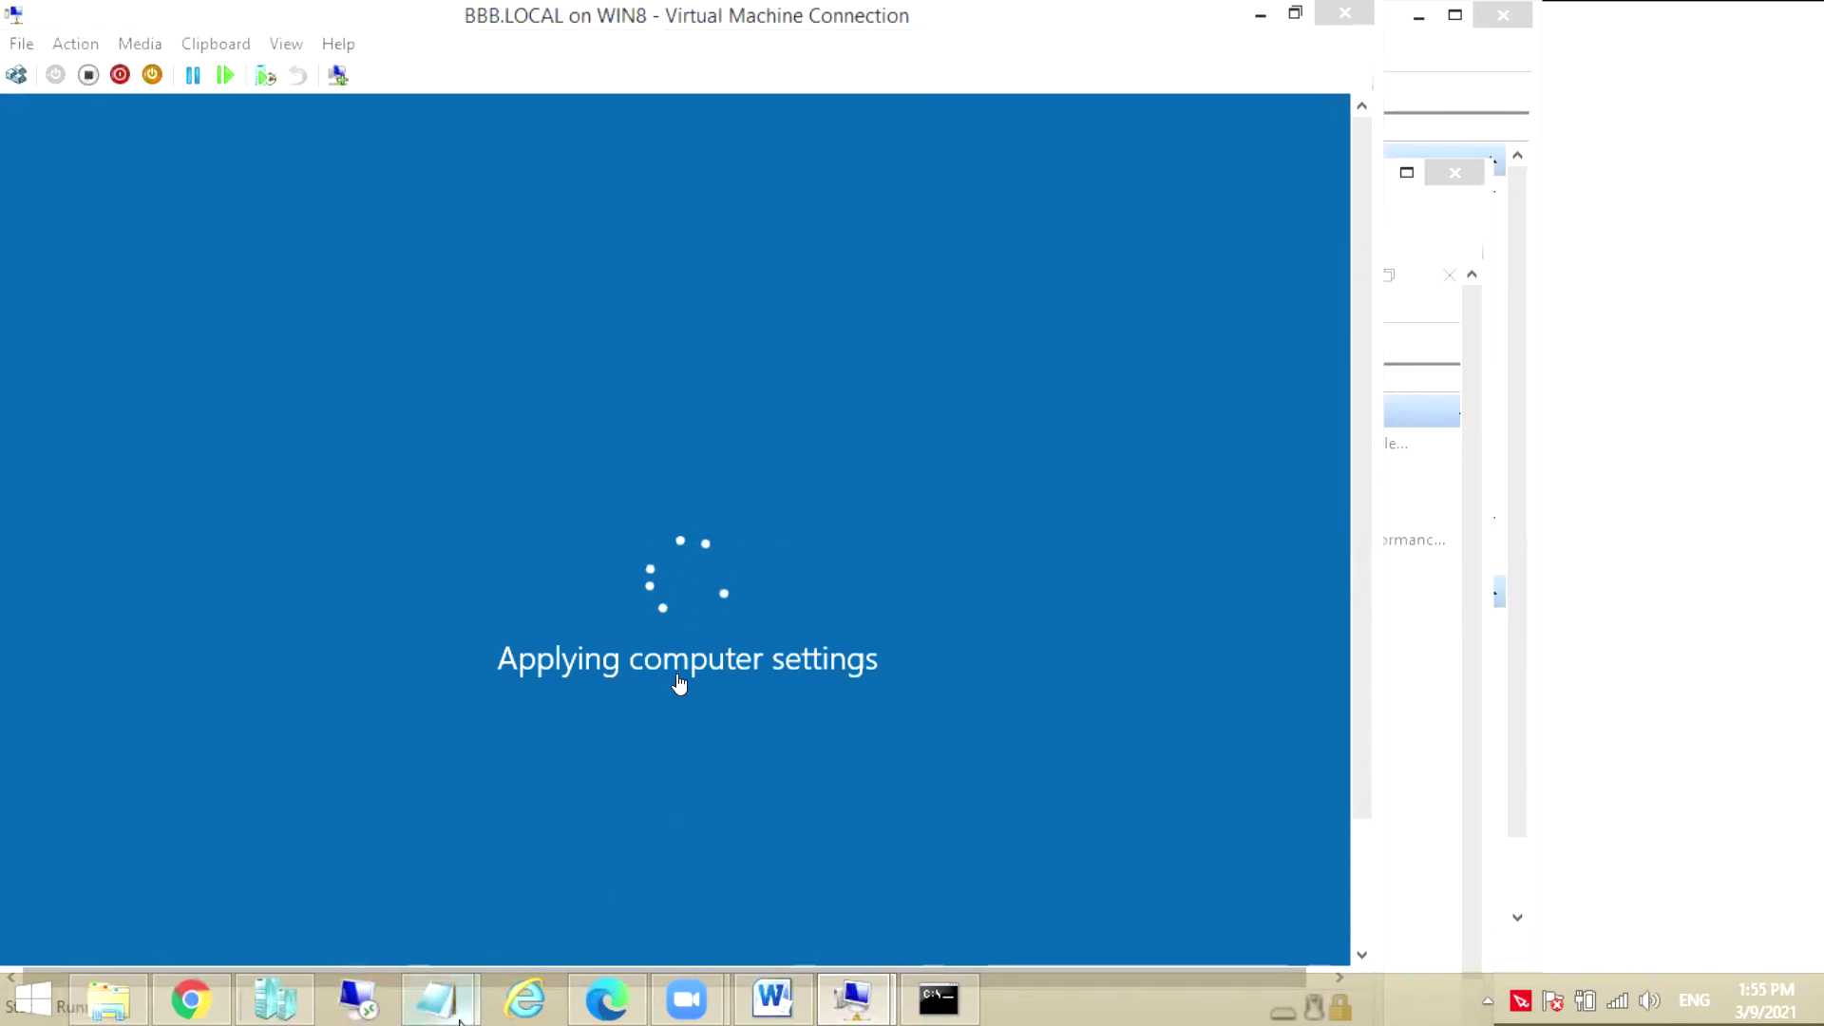
pyautogui.moveTo(459, 1019)
pyautogui.click(562, 875)
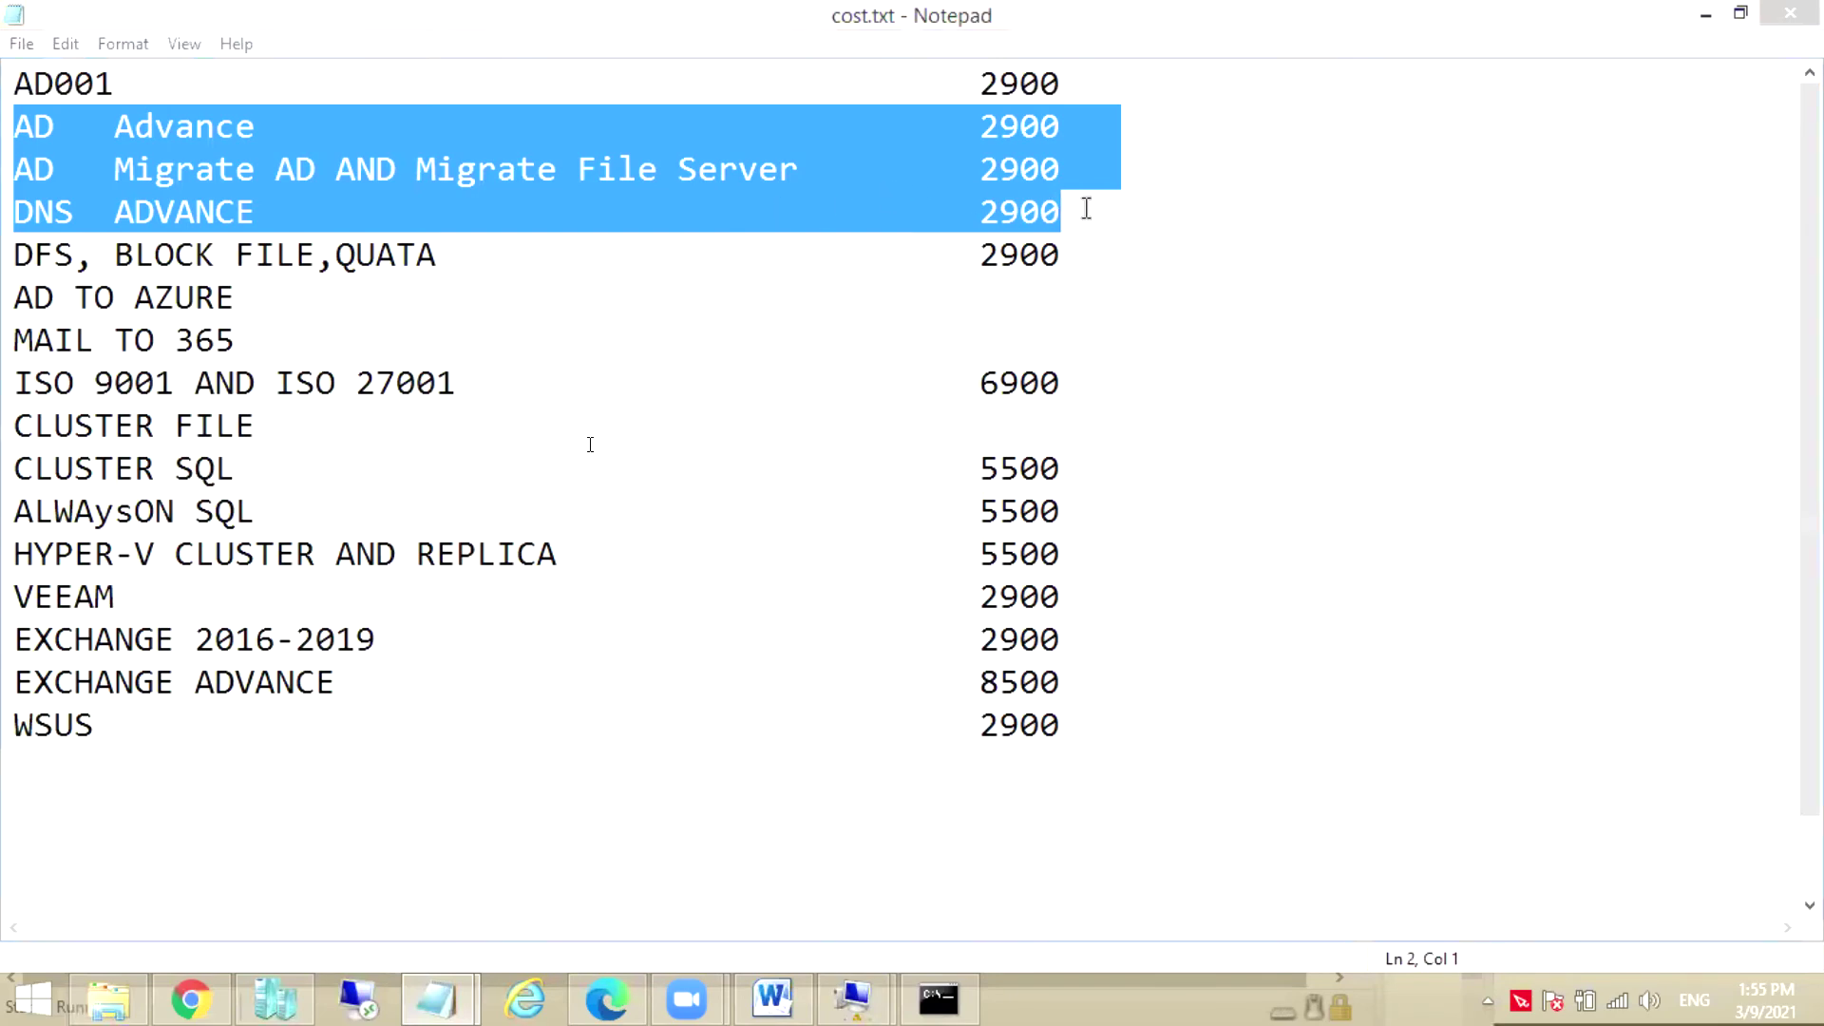
pyautogui.moveTo(1088, 208); pyautogui.dragTo(17, 123)
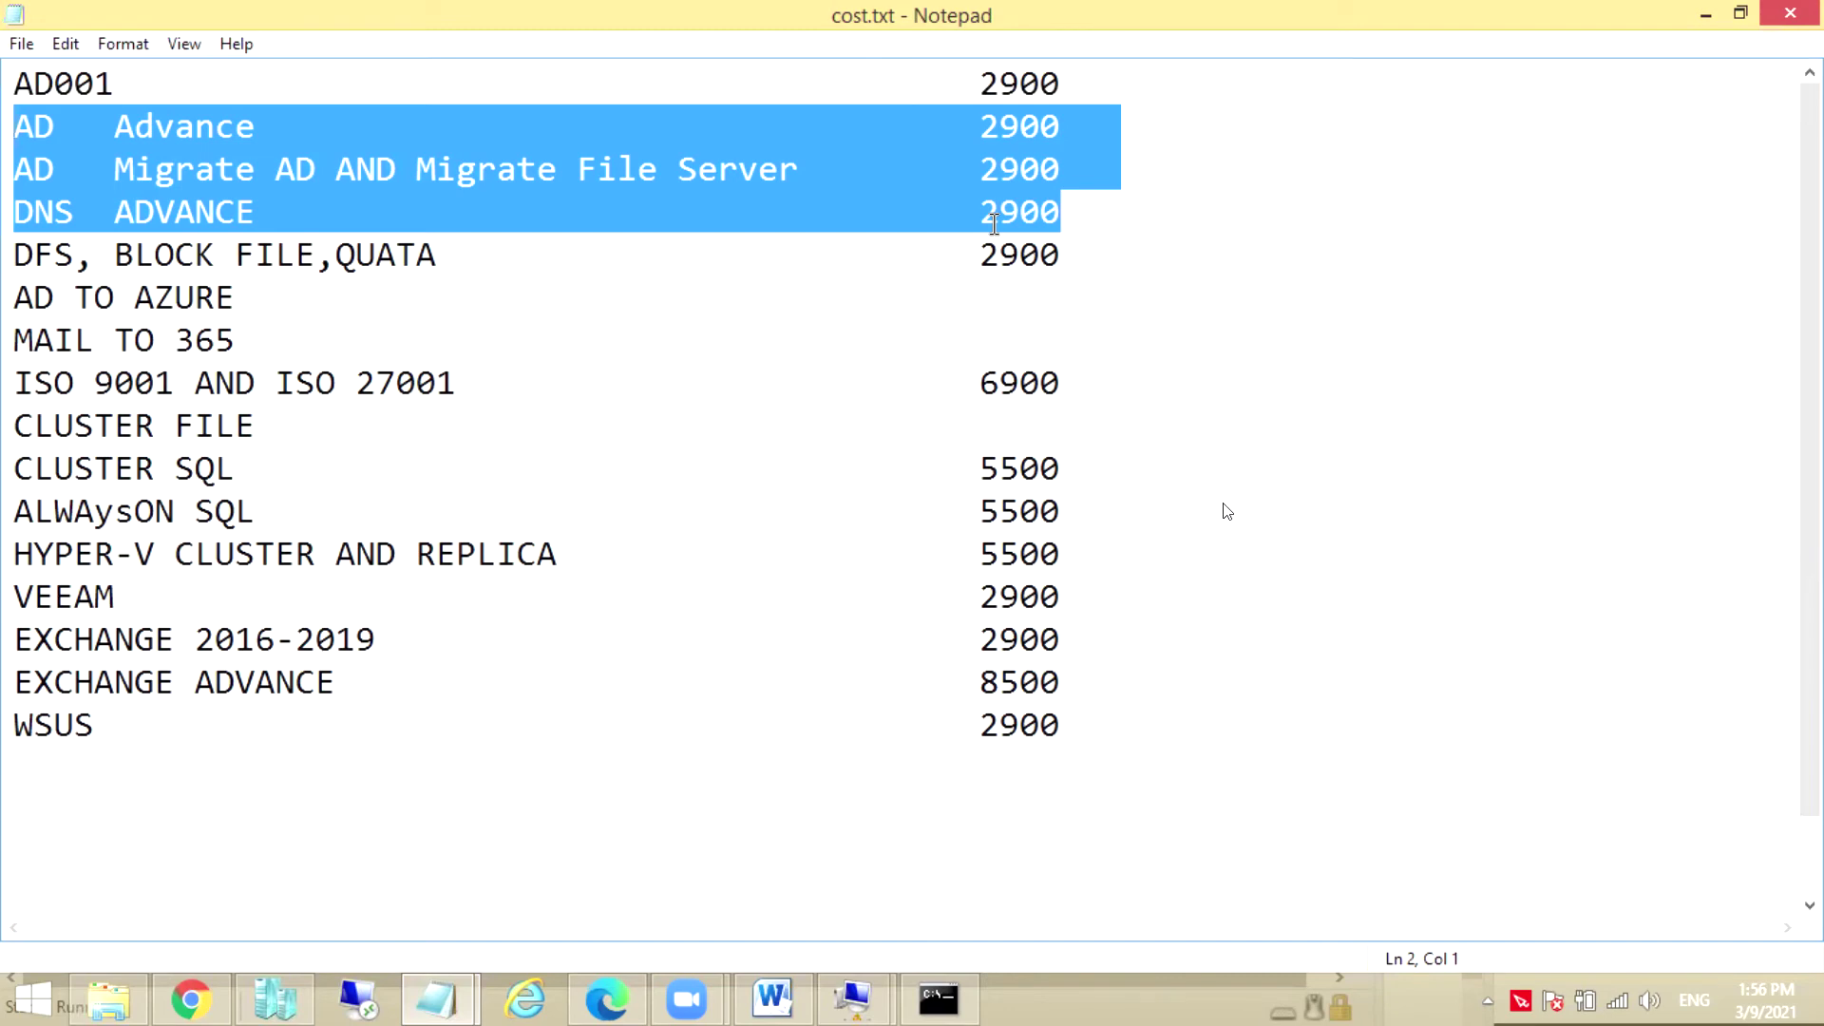
# Highlight the AD Advance–DNS ADVANCE lines and the CLUSTER FILE, CLUSTER SQL (5500) and HYPER-V lines in Notepad
pyautogui.moveTo(1074, 730); pyautogui.dragTo(46, 207)
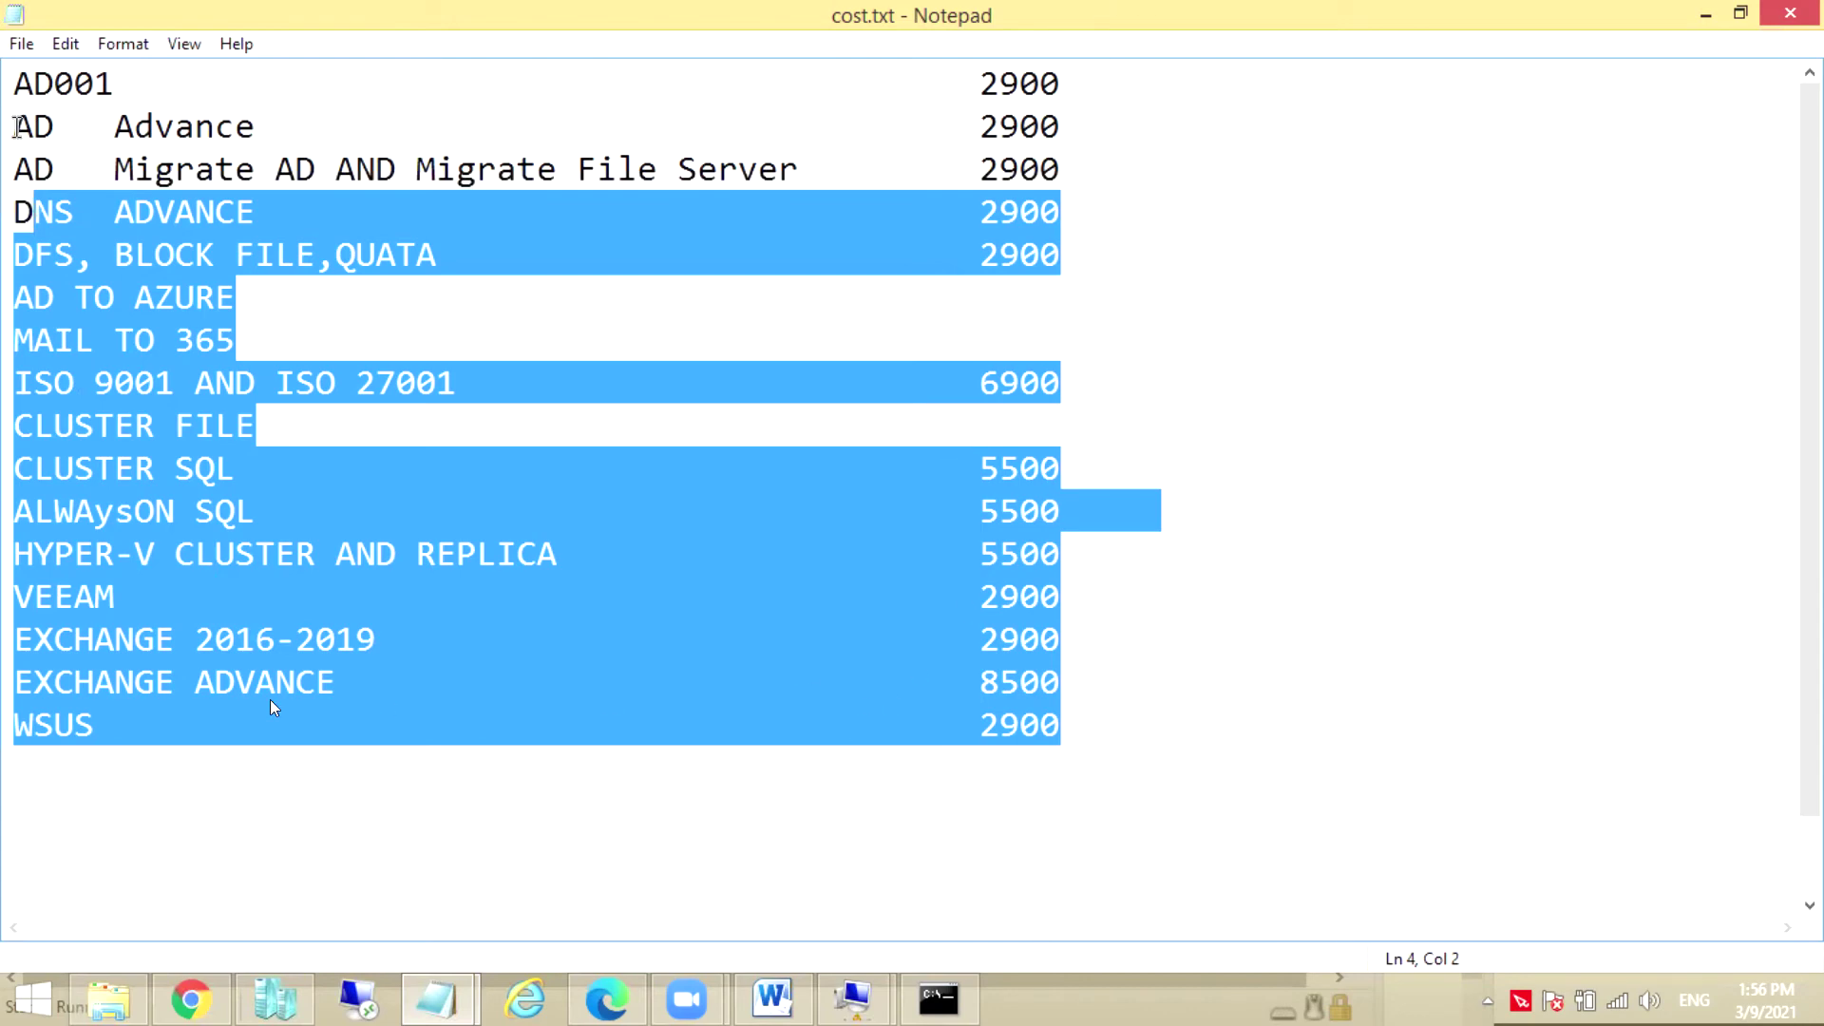
pyautogui.click(17, 126)
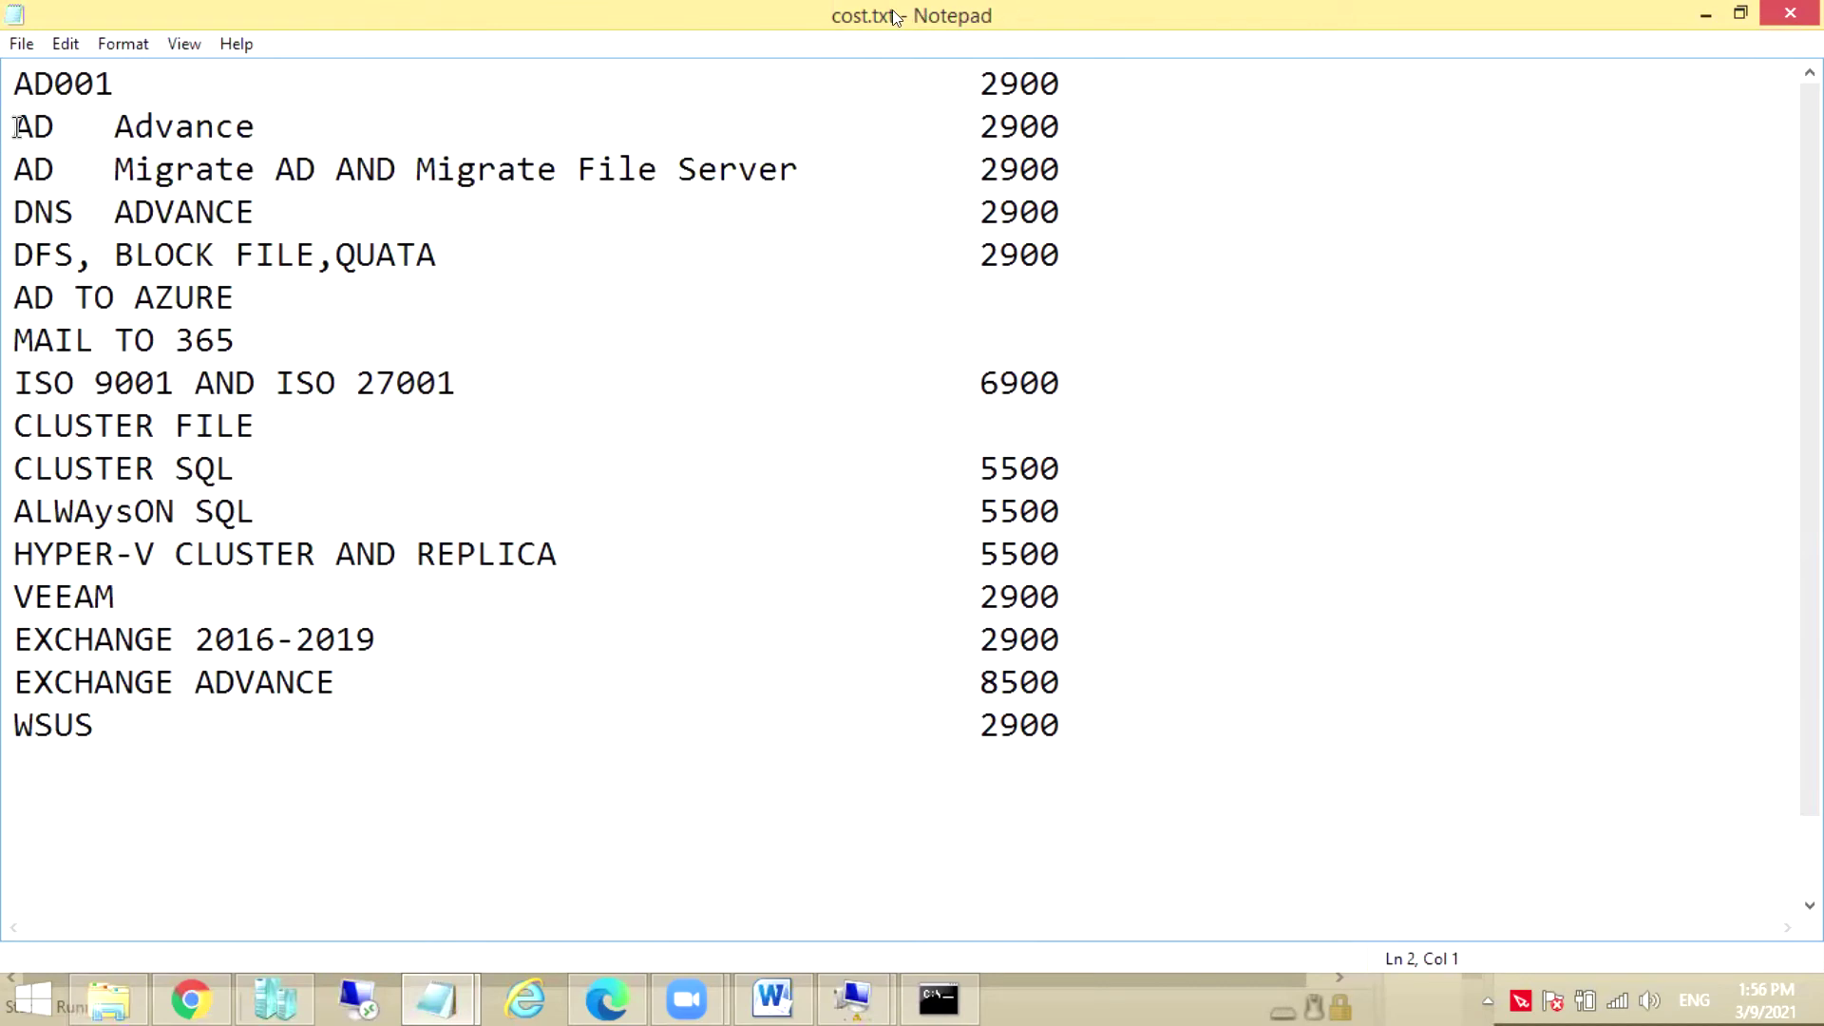
pyautogui.moveTo(16, 127); pyautogui.dragTo(1070, 619)
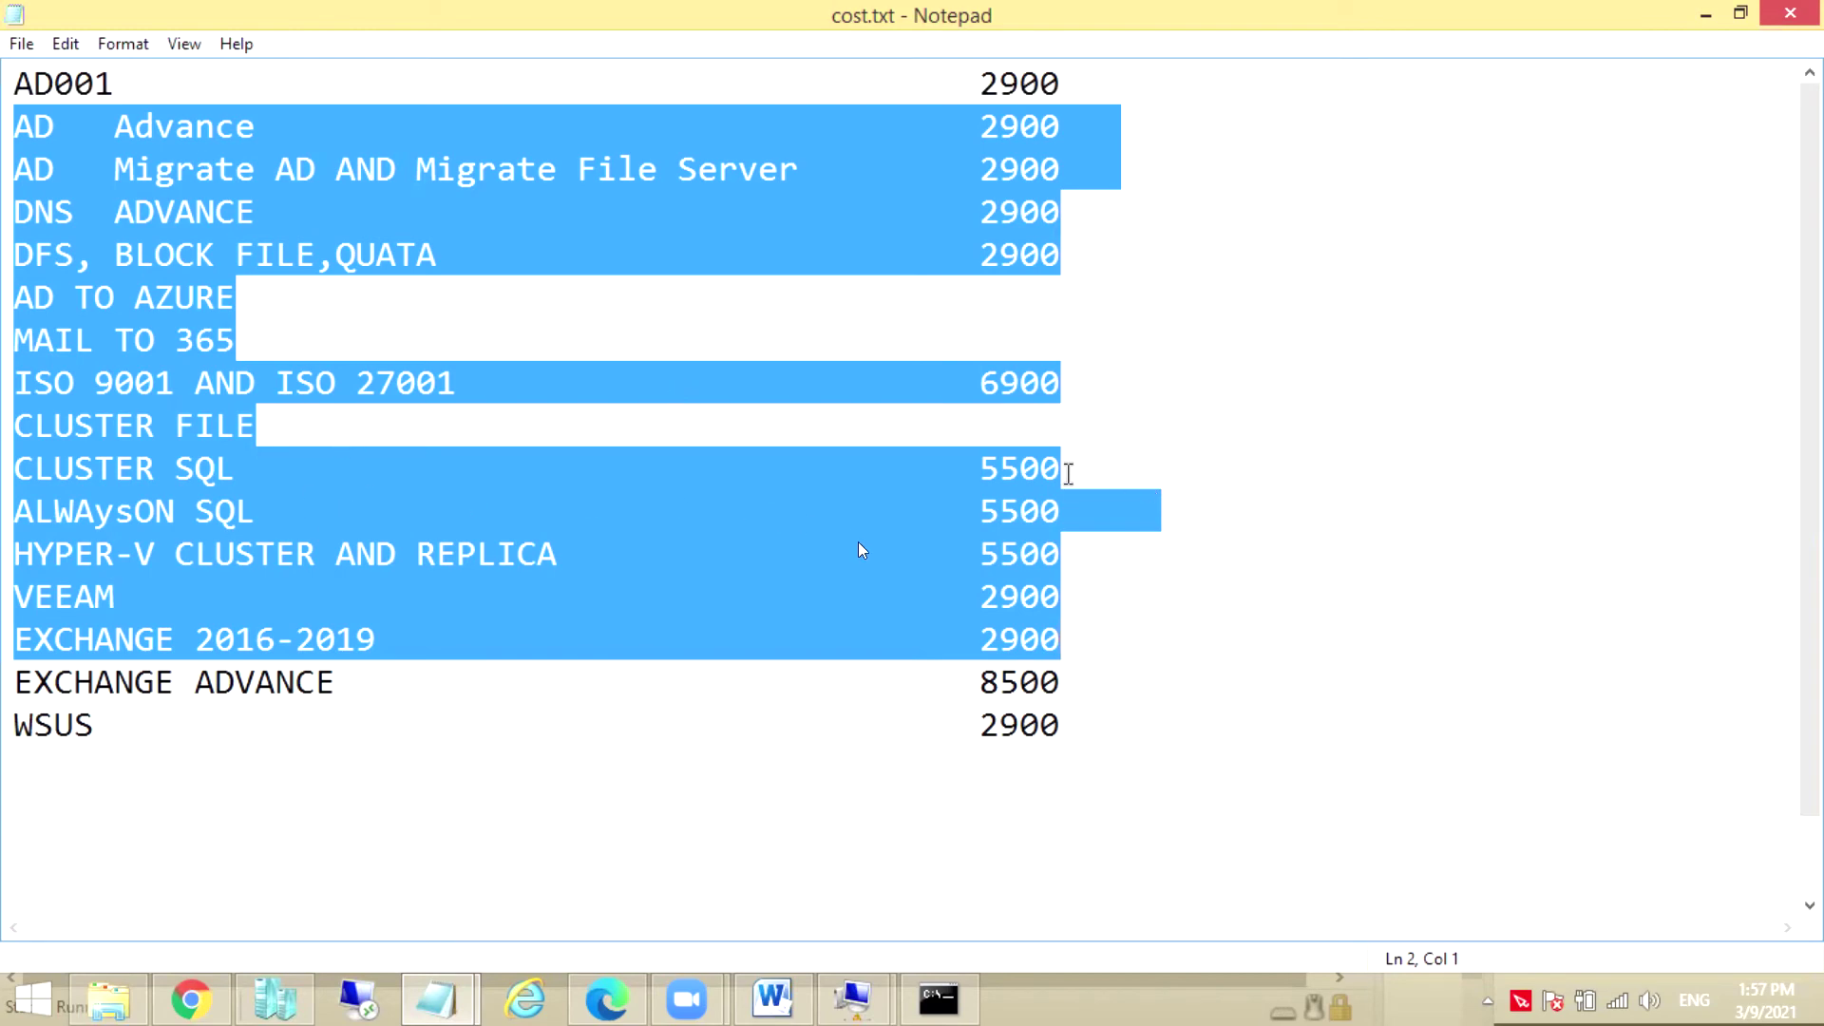
pyautogui.moveTo(1076, 476); pyautogui.dragTo(13, 470)
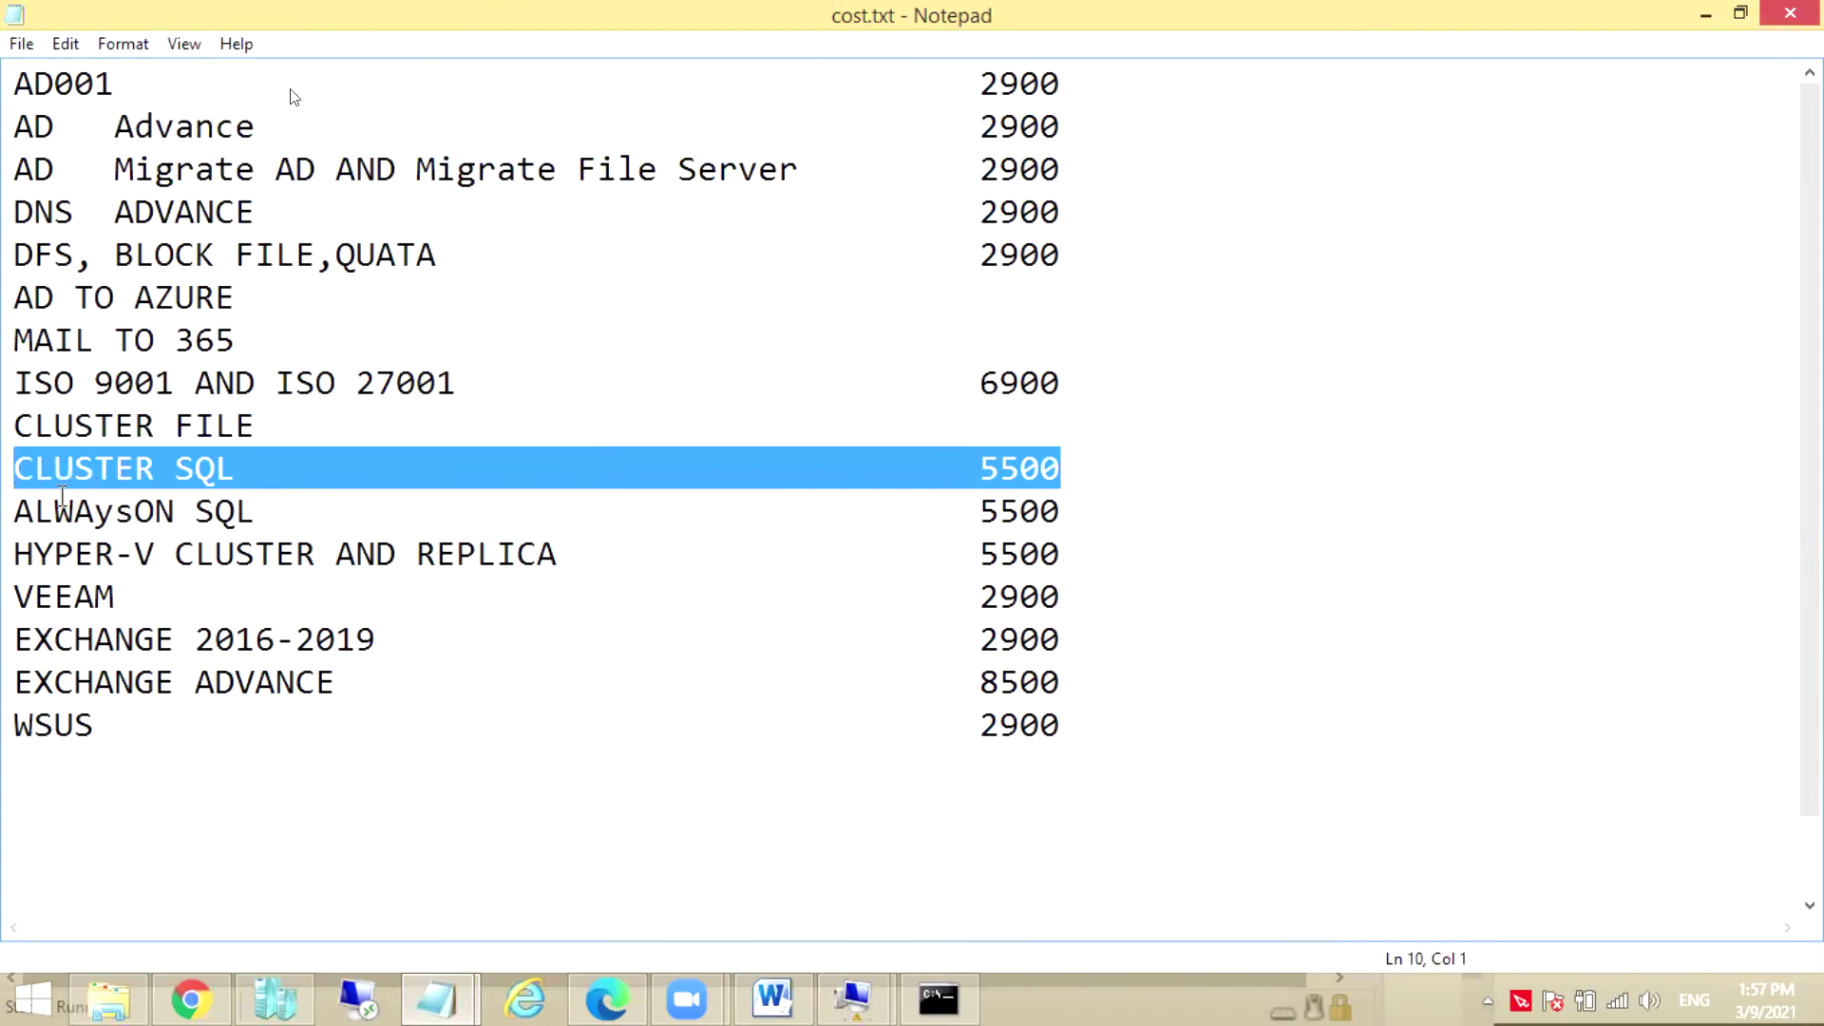
pyautogui.moveTo(304, 429); pyautogui.dragTo(14, 427)
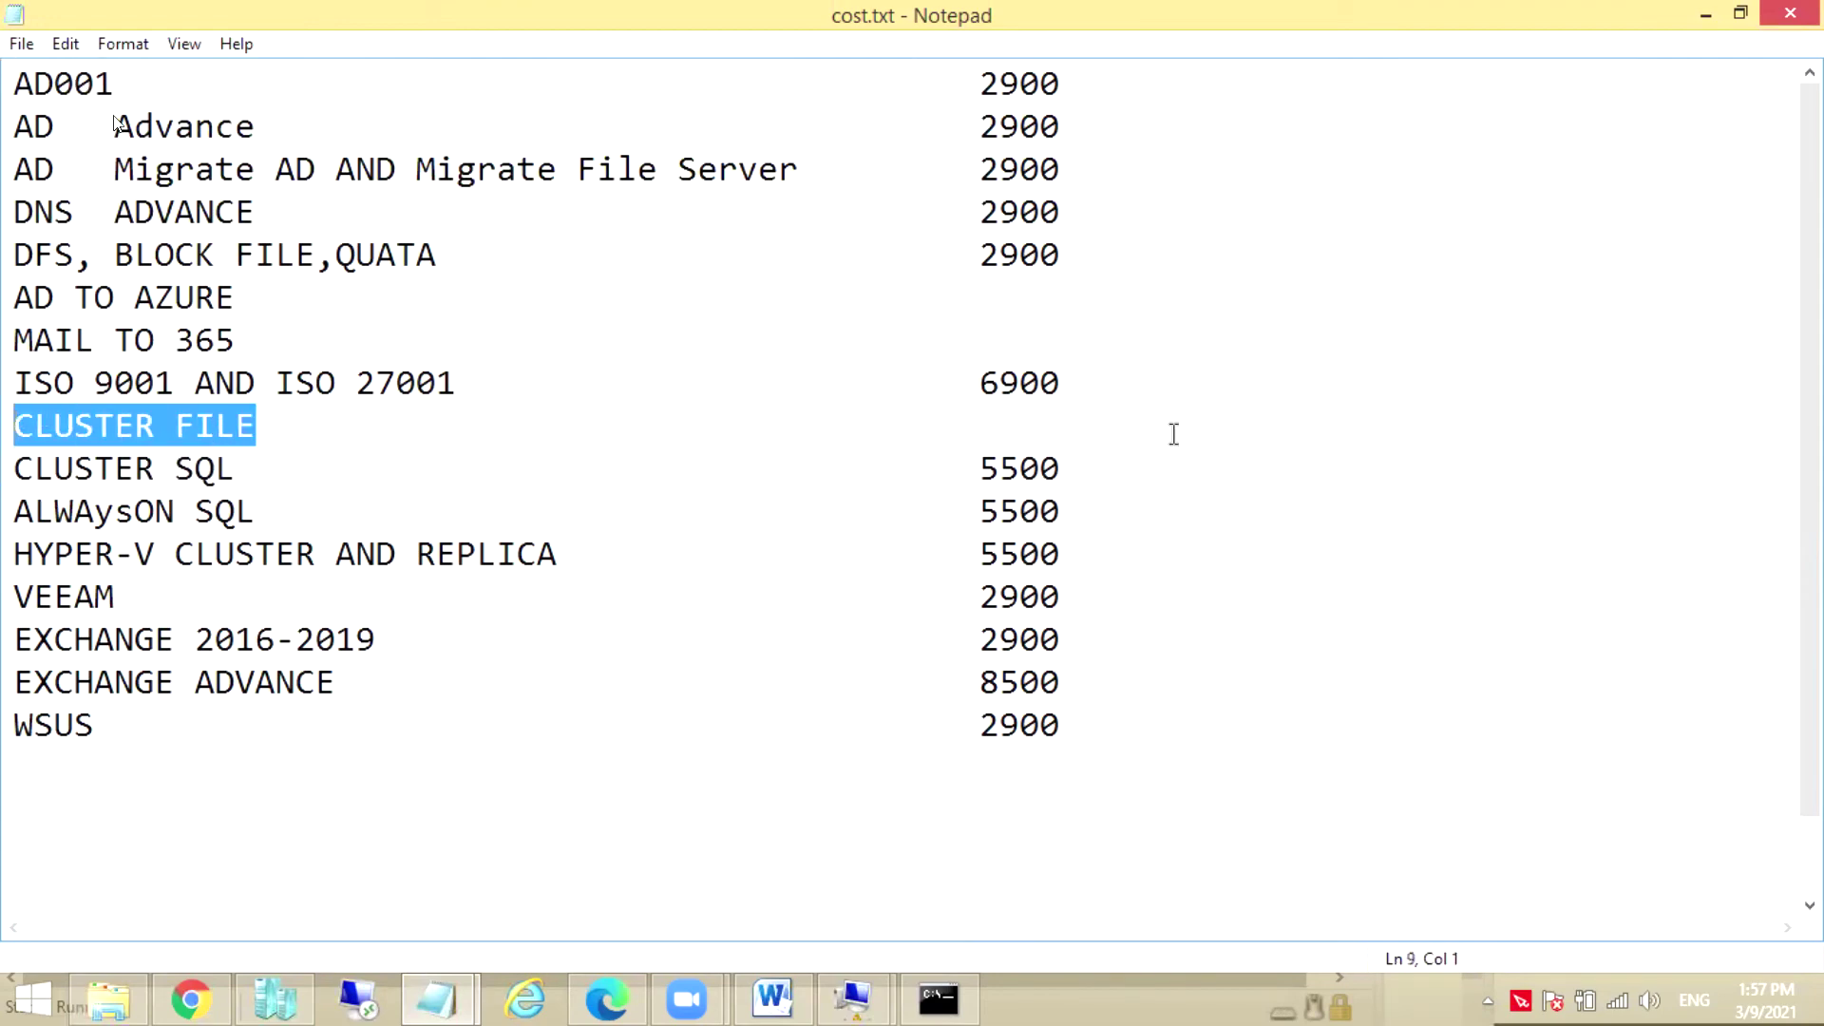
pyautogui.moveTo(1071, 470); pyautogui.dragTo(14, 444)
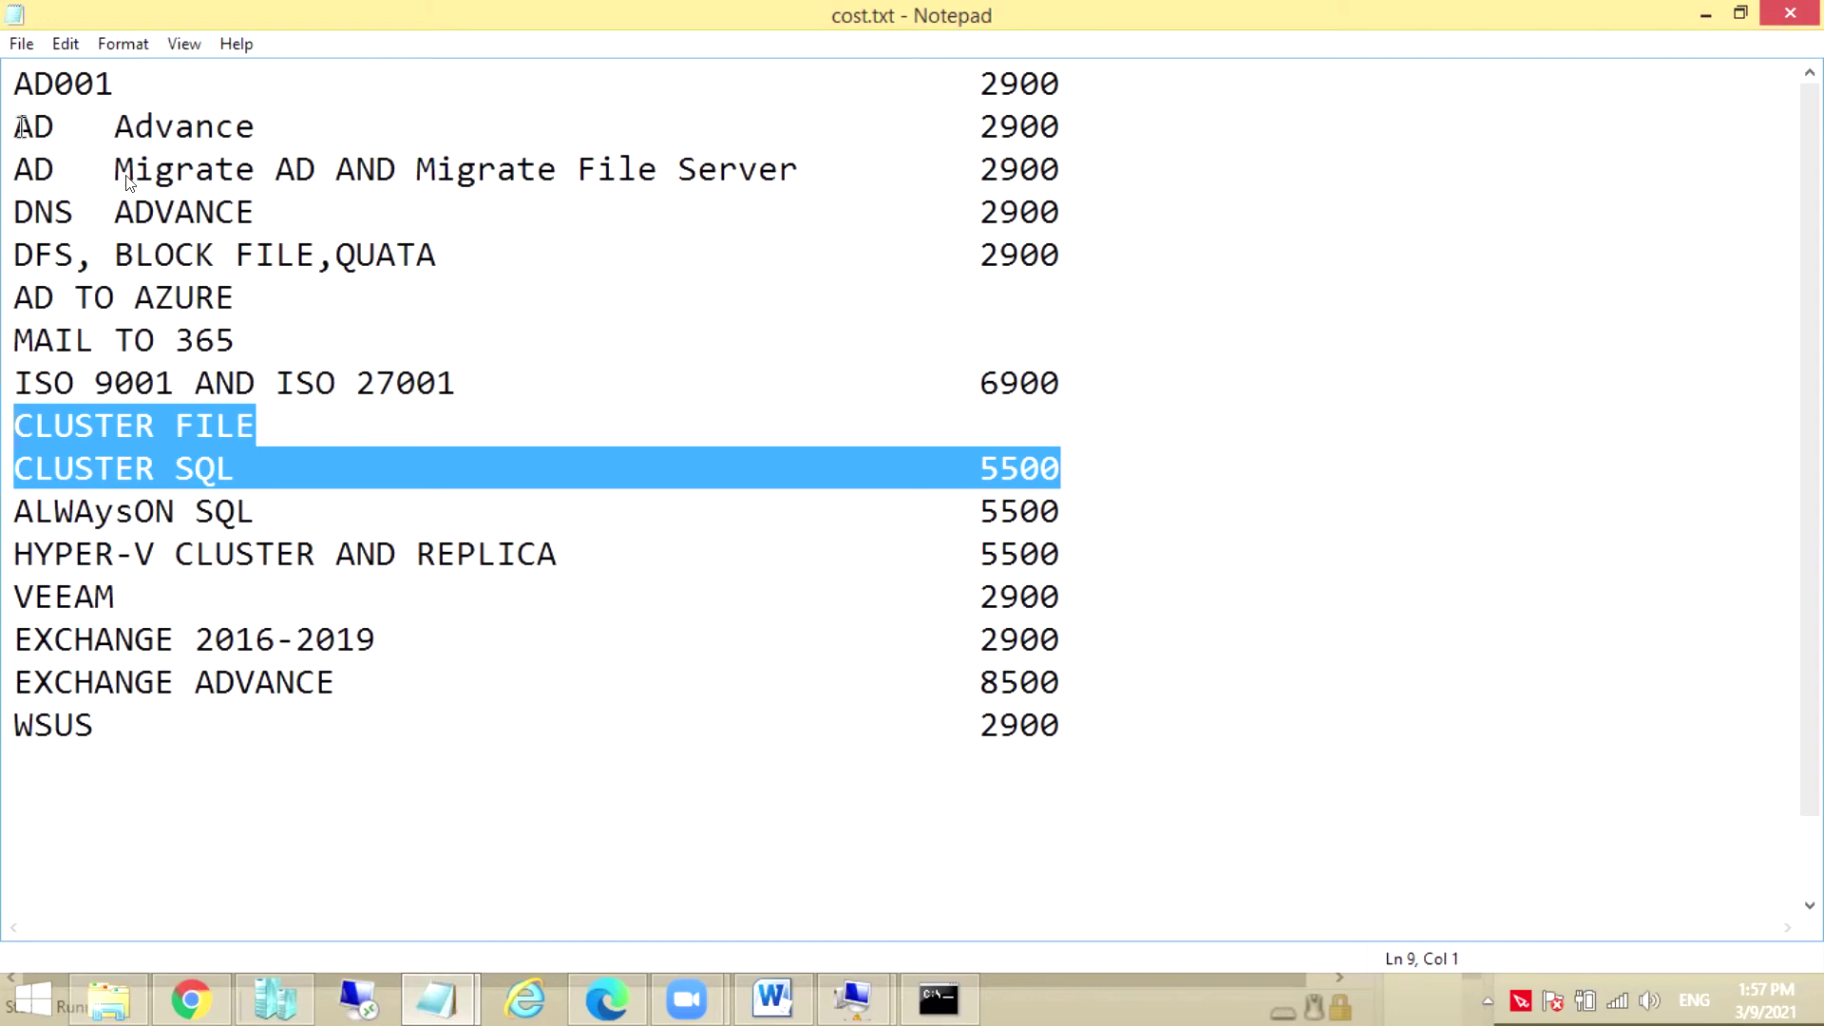
pyautogui.moveTo(17, 126); pyautogui.dragTo(1062, 211)
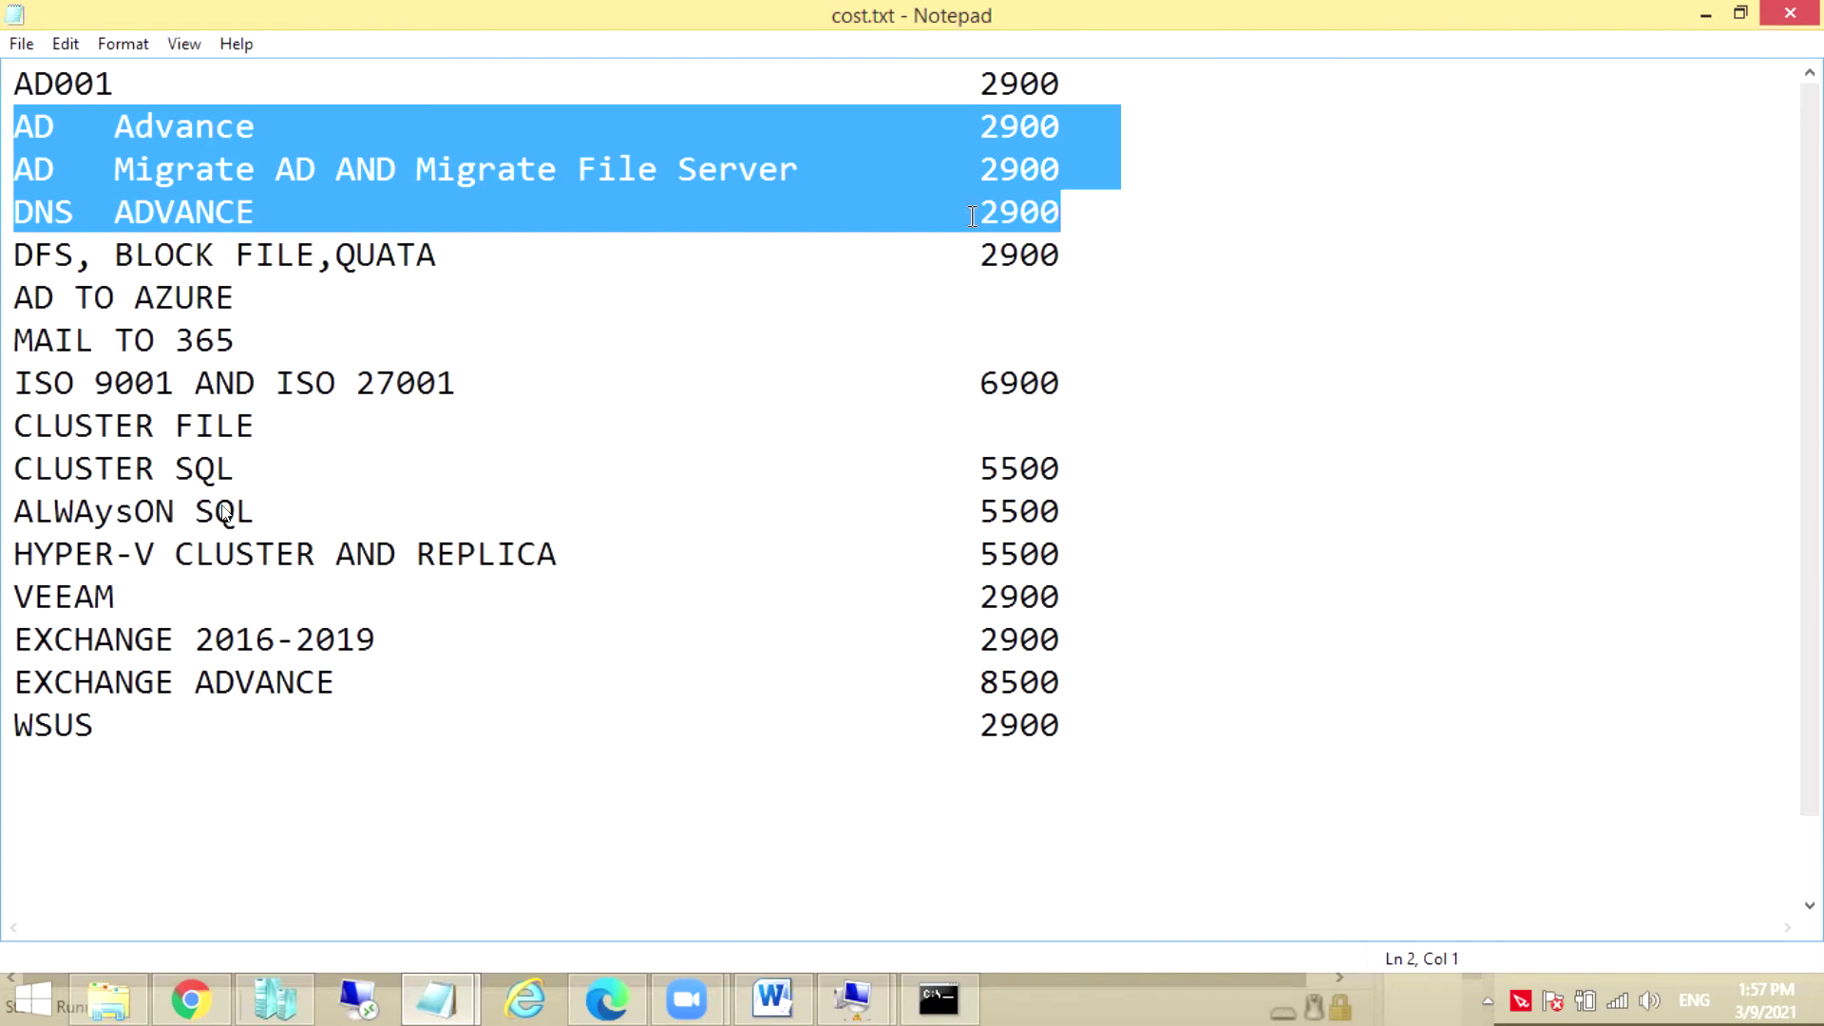
pyautogui.moveTo(14, 413); pyautogui.dragTo(1060, 556)
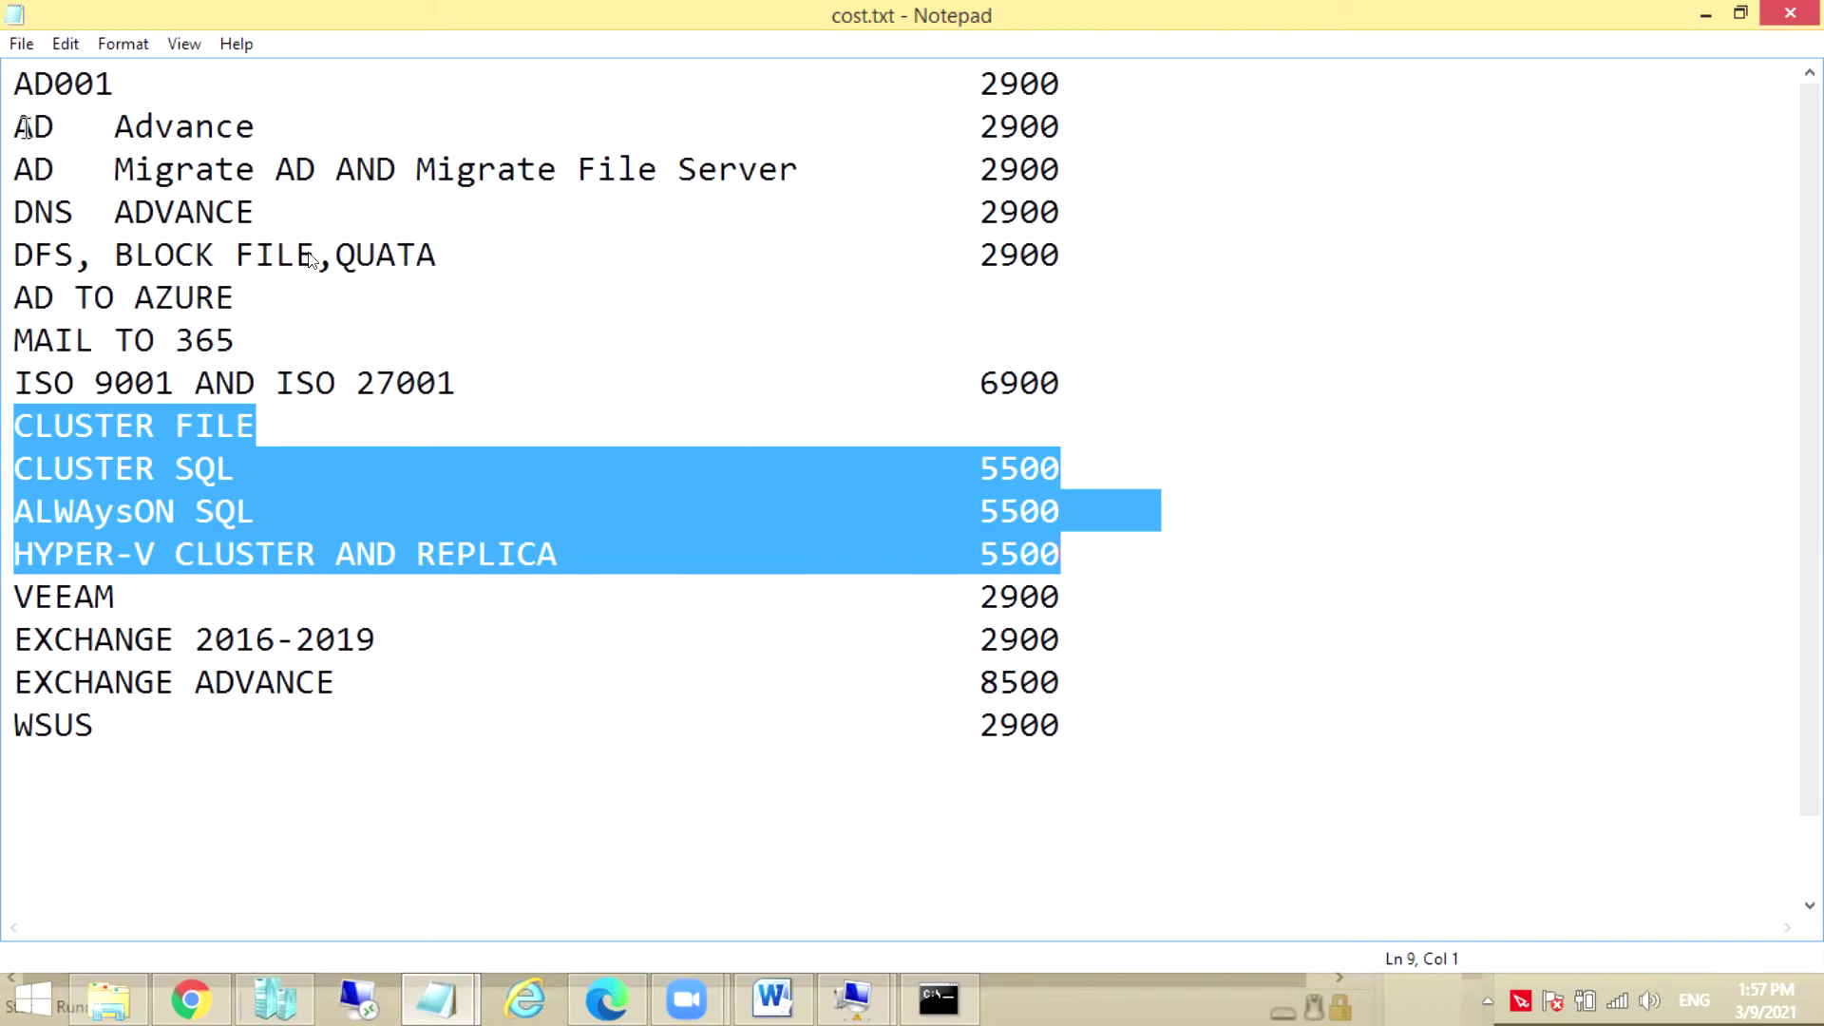
pyautogui.moveTo(14, 126); pyautogui.dragTo(1068, 209)
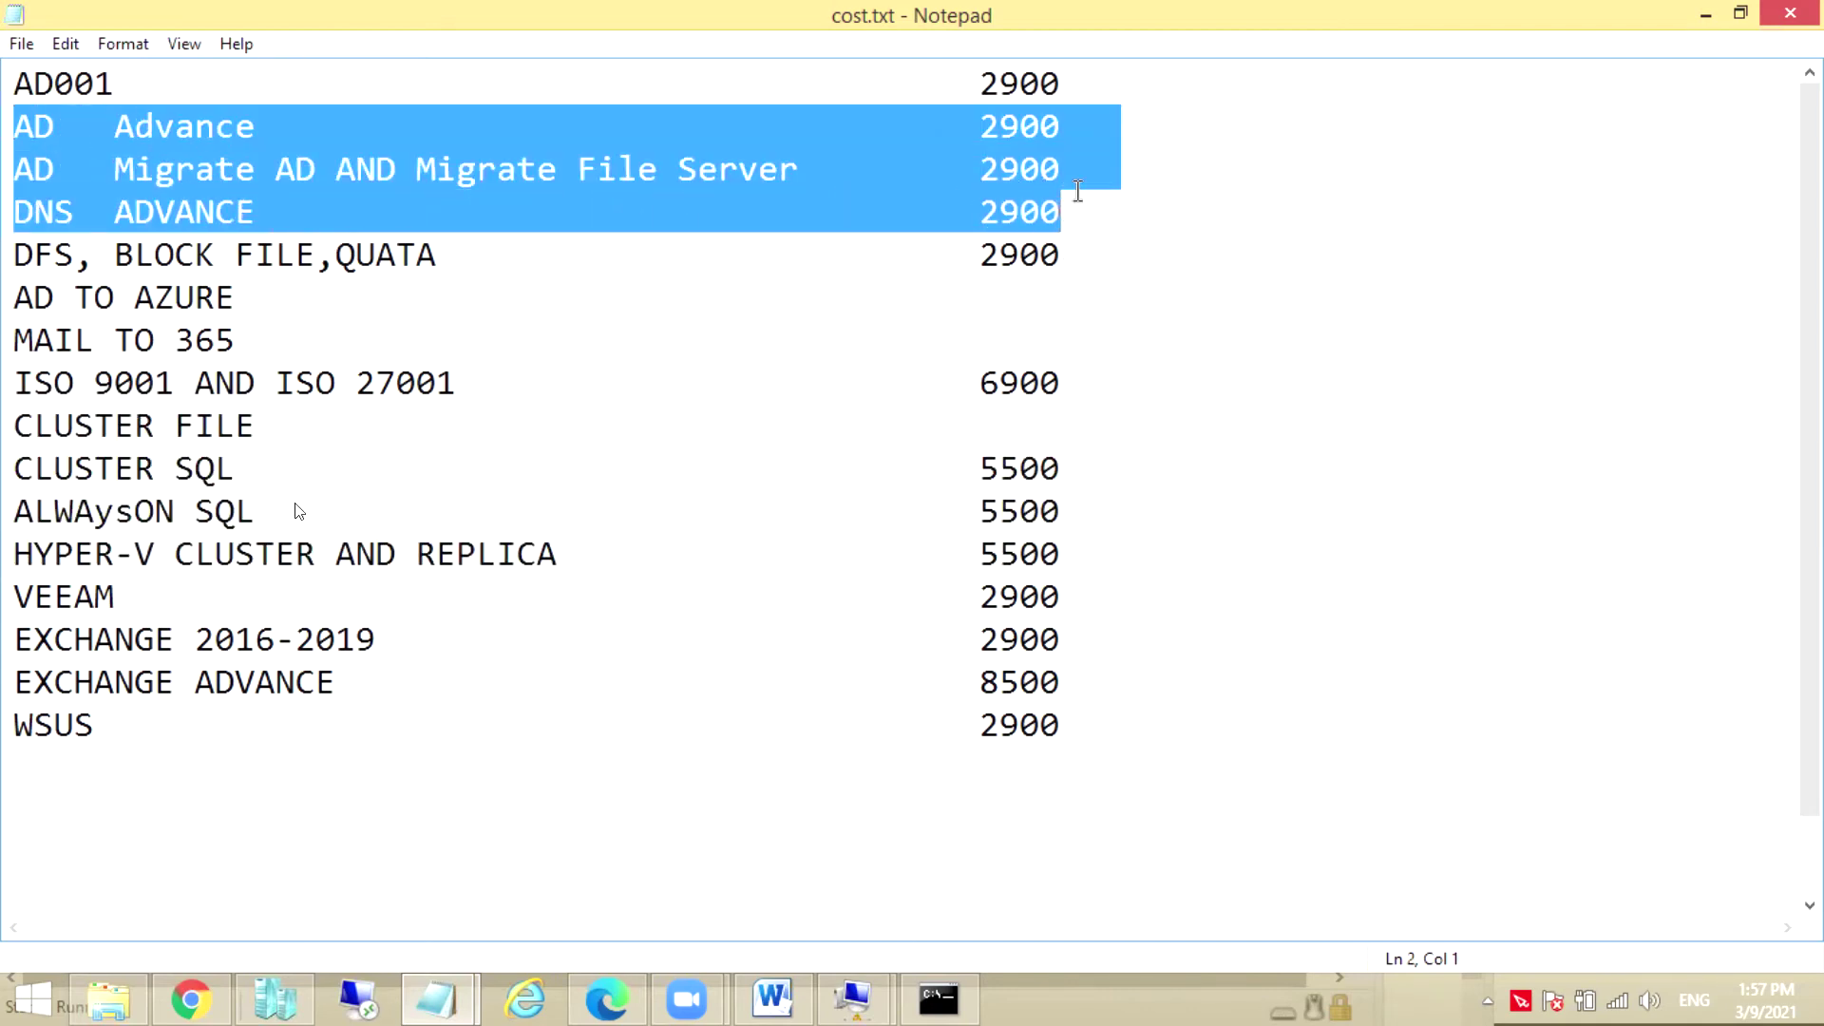
pyautogui.click(17, 426)
pyautogui.moveTo(17, 426); pyautogui.dragTo(1096, 581)
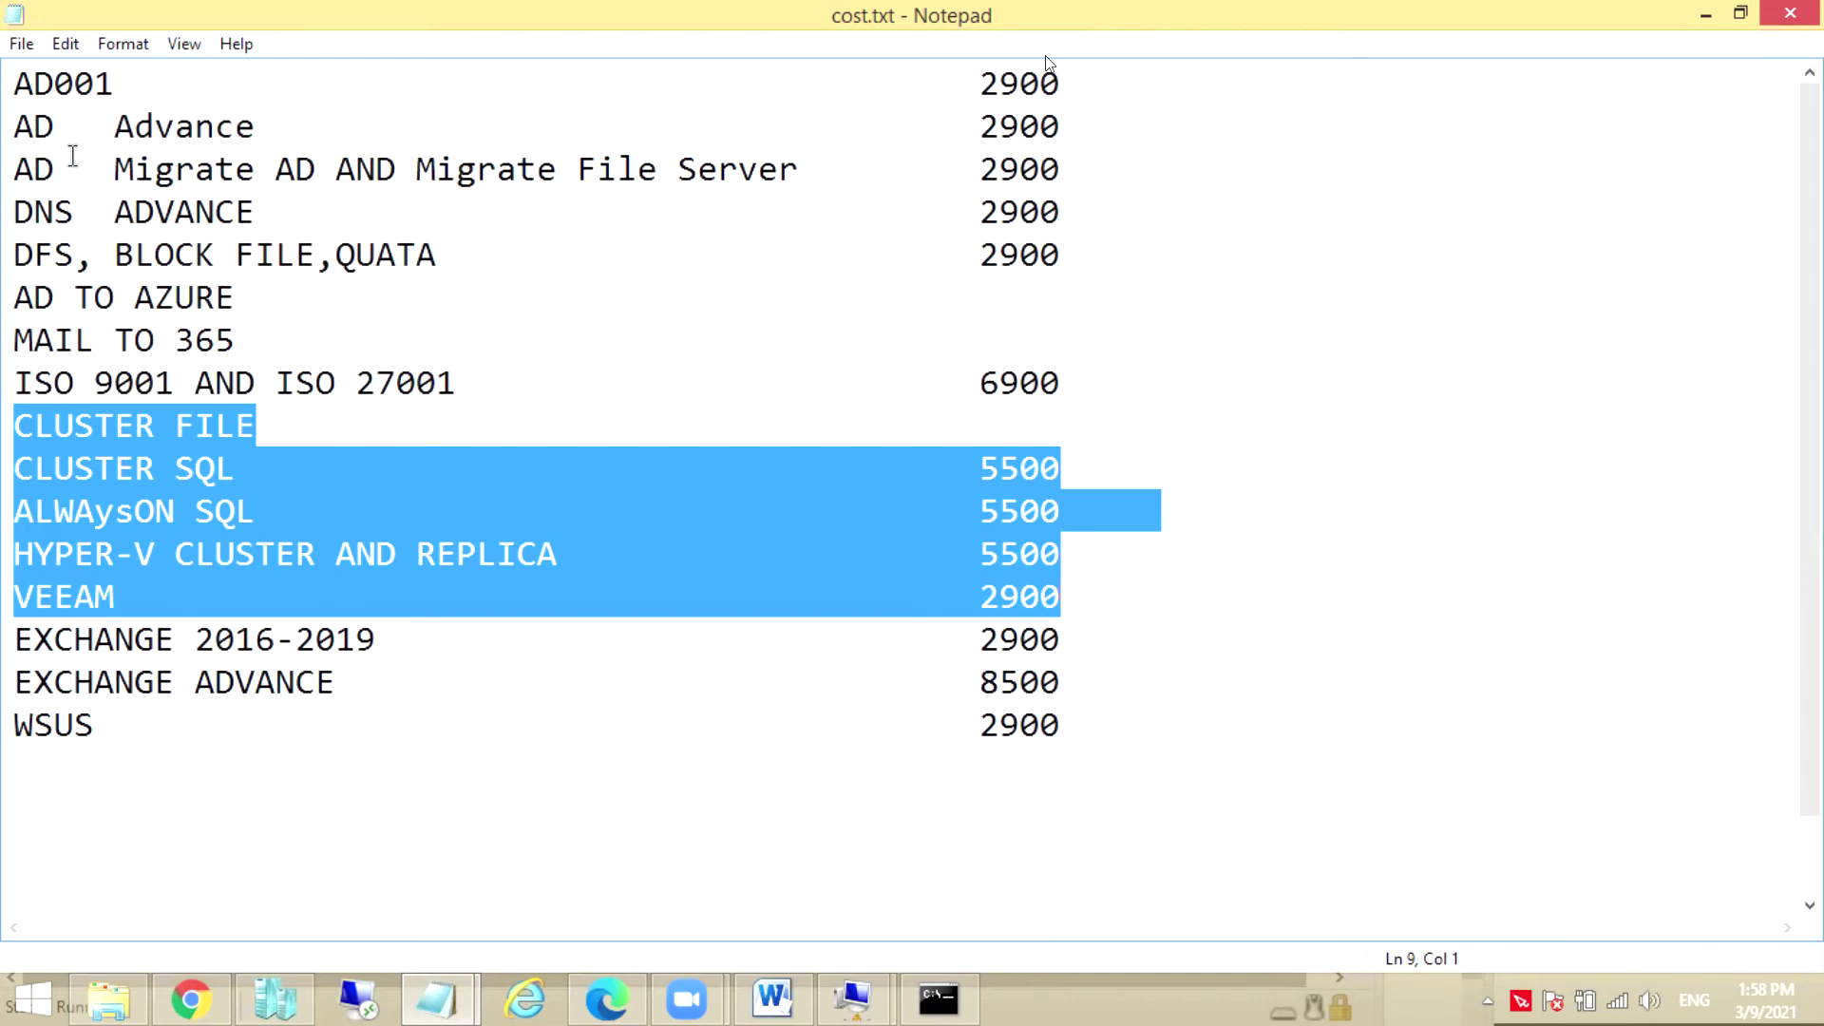
# Highlight the AD Advance course price, the 2900 migrate course and CLUSTER FILE–EXCHANGE 2016-2019 lines
pyautogui.moveTo(15, 133); pyautogui.dragTo(1048, 119)
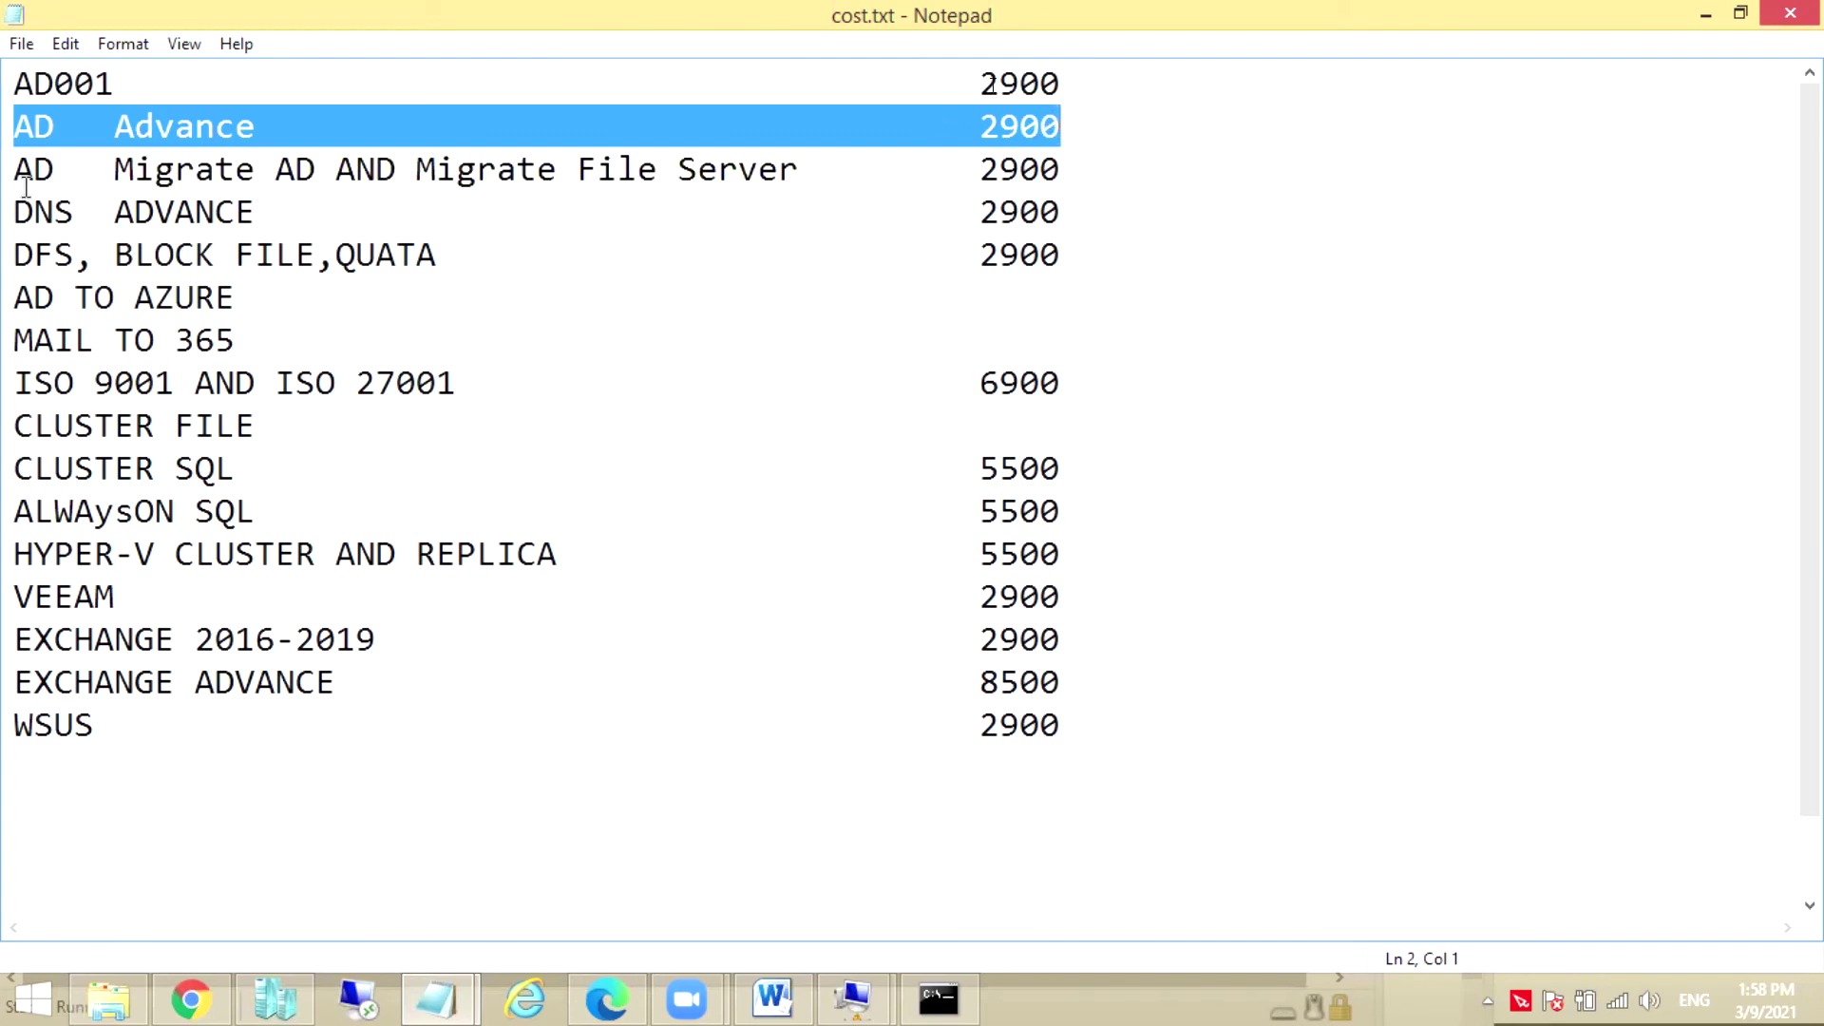
pyautogui.moveTo(16, 171); pyautogui.dragTo(1041, 176)
pyautogui.moveTo(14, 131); pyautogui.dragTo(1079, 219)
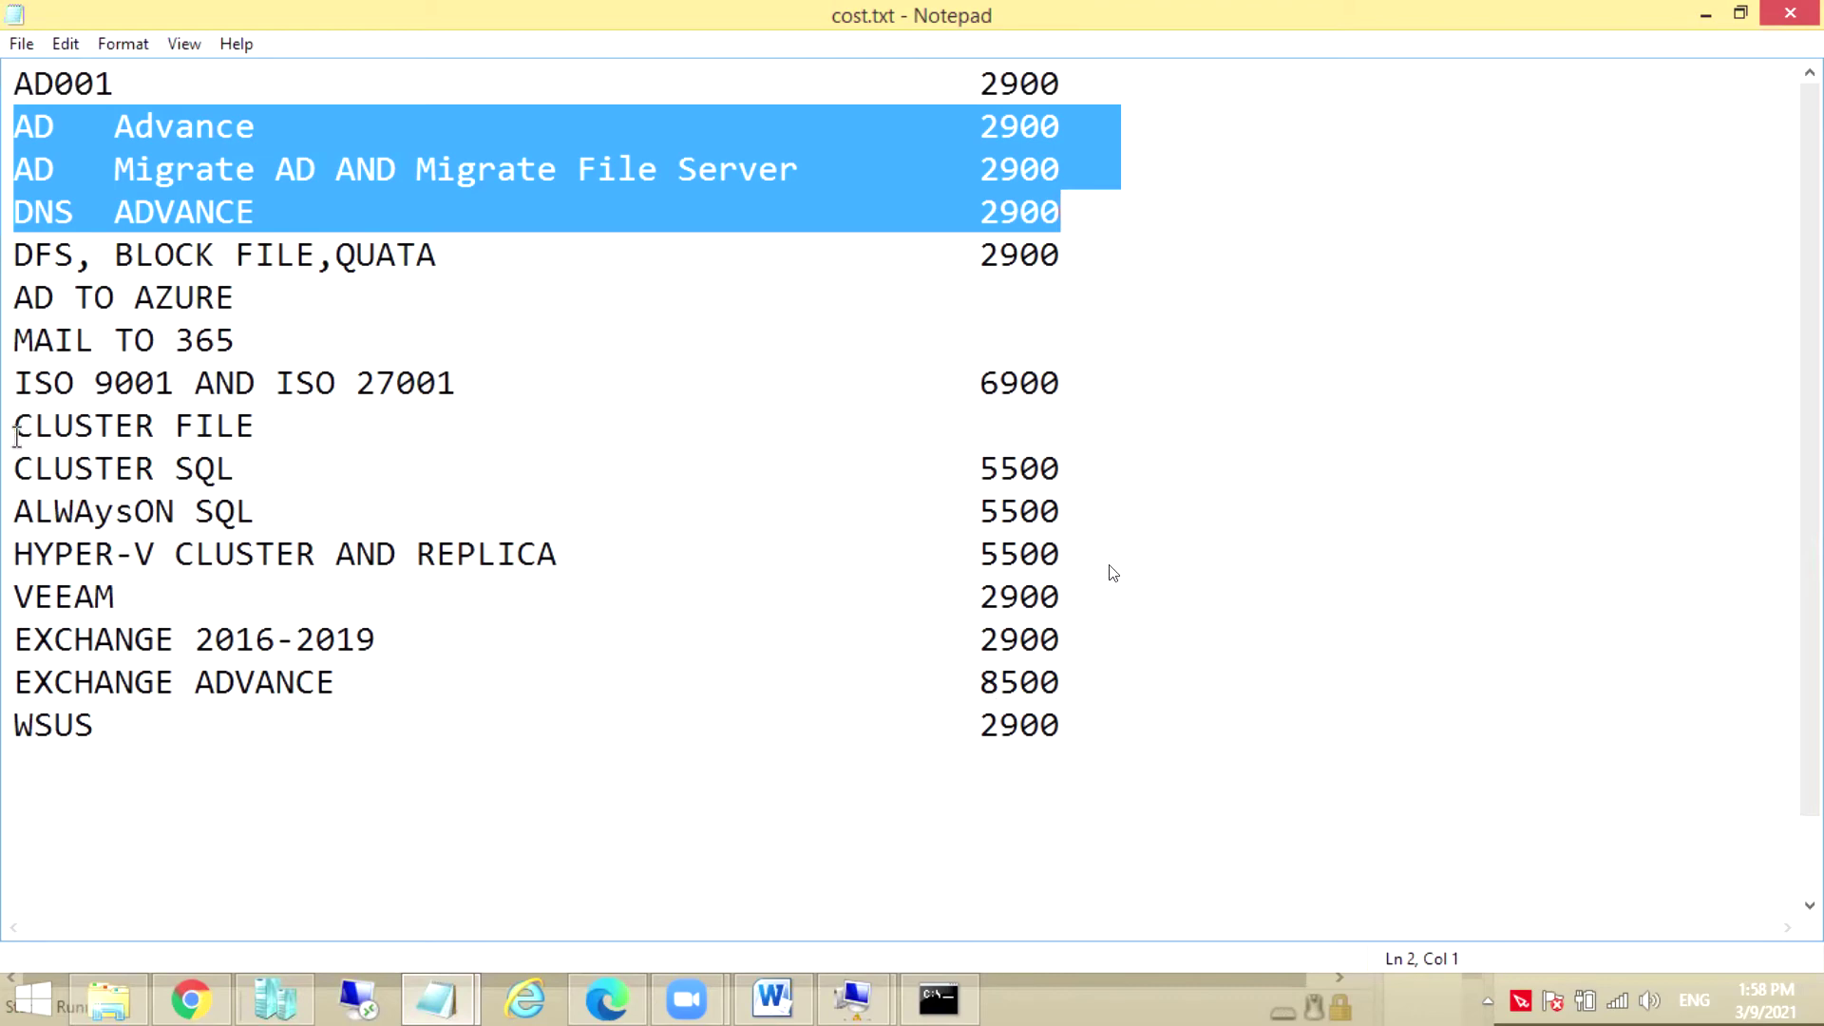
pyautogui.moveTo(15, 433); pyautogui.dragTo(1091, 568)
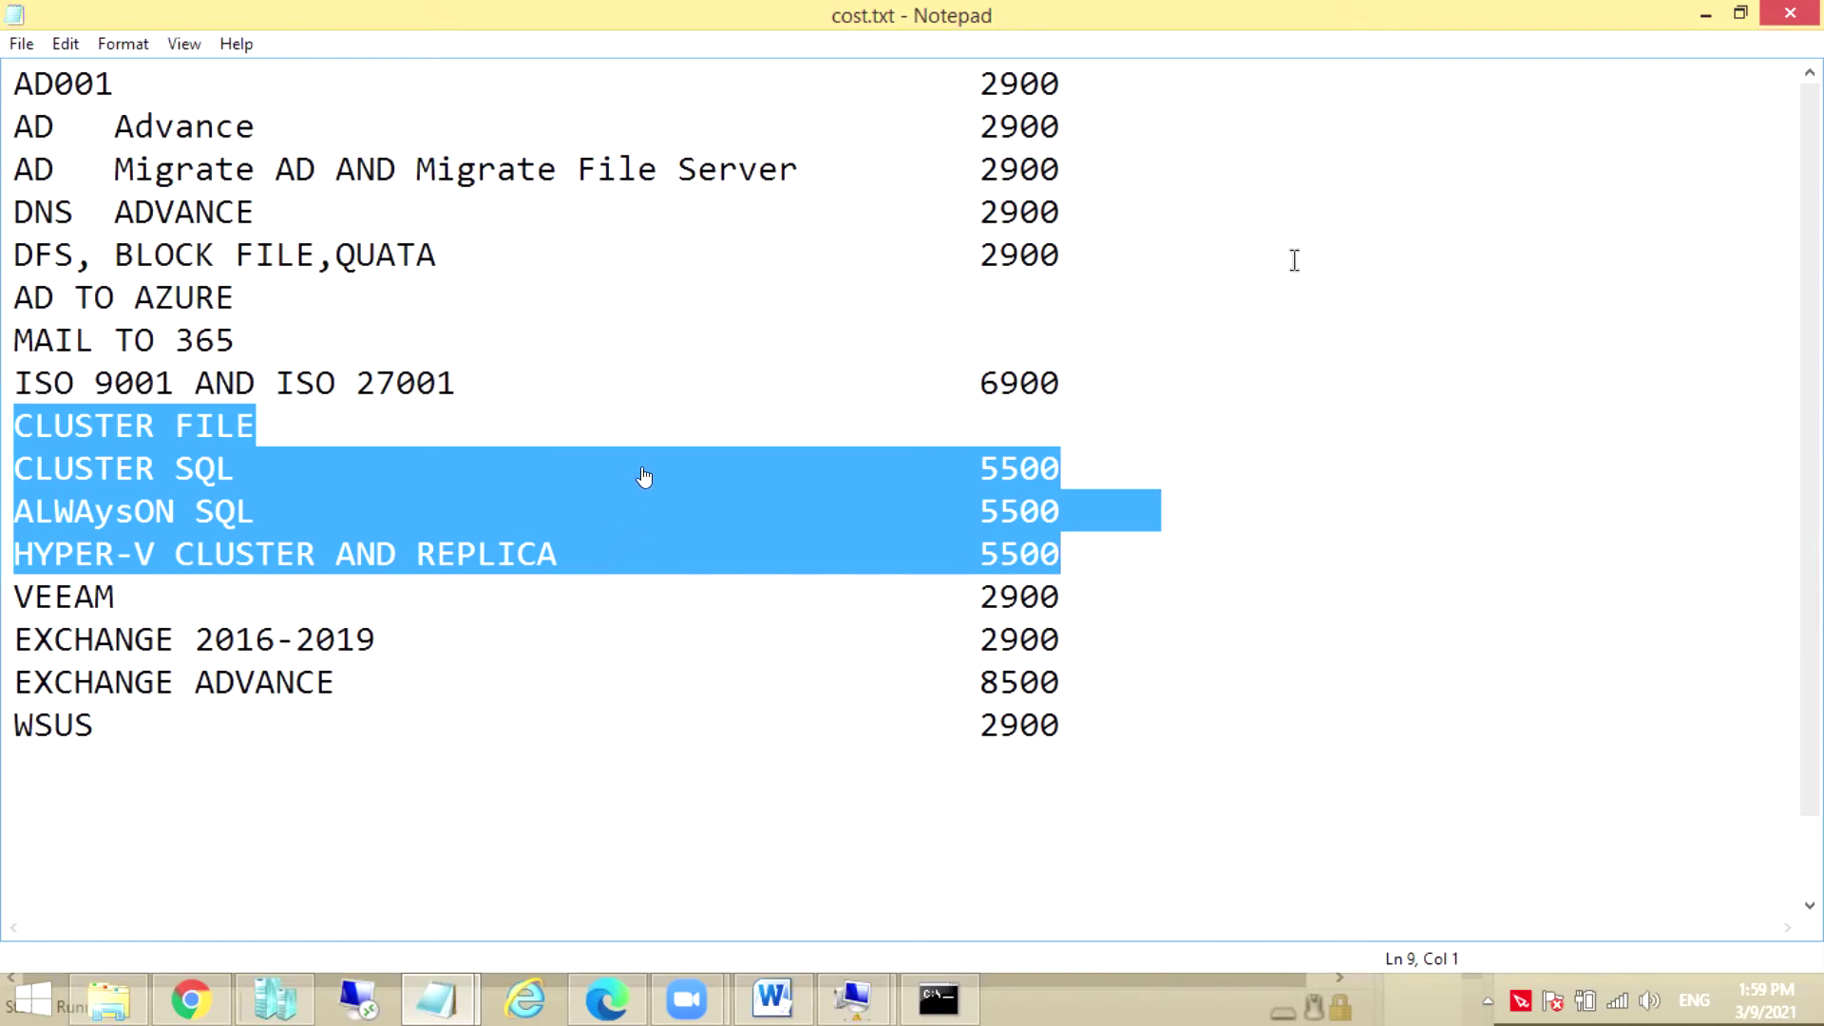
pyautogui.moveTo(1081, 127); pyautogui.dragTo(17, 124)
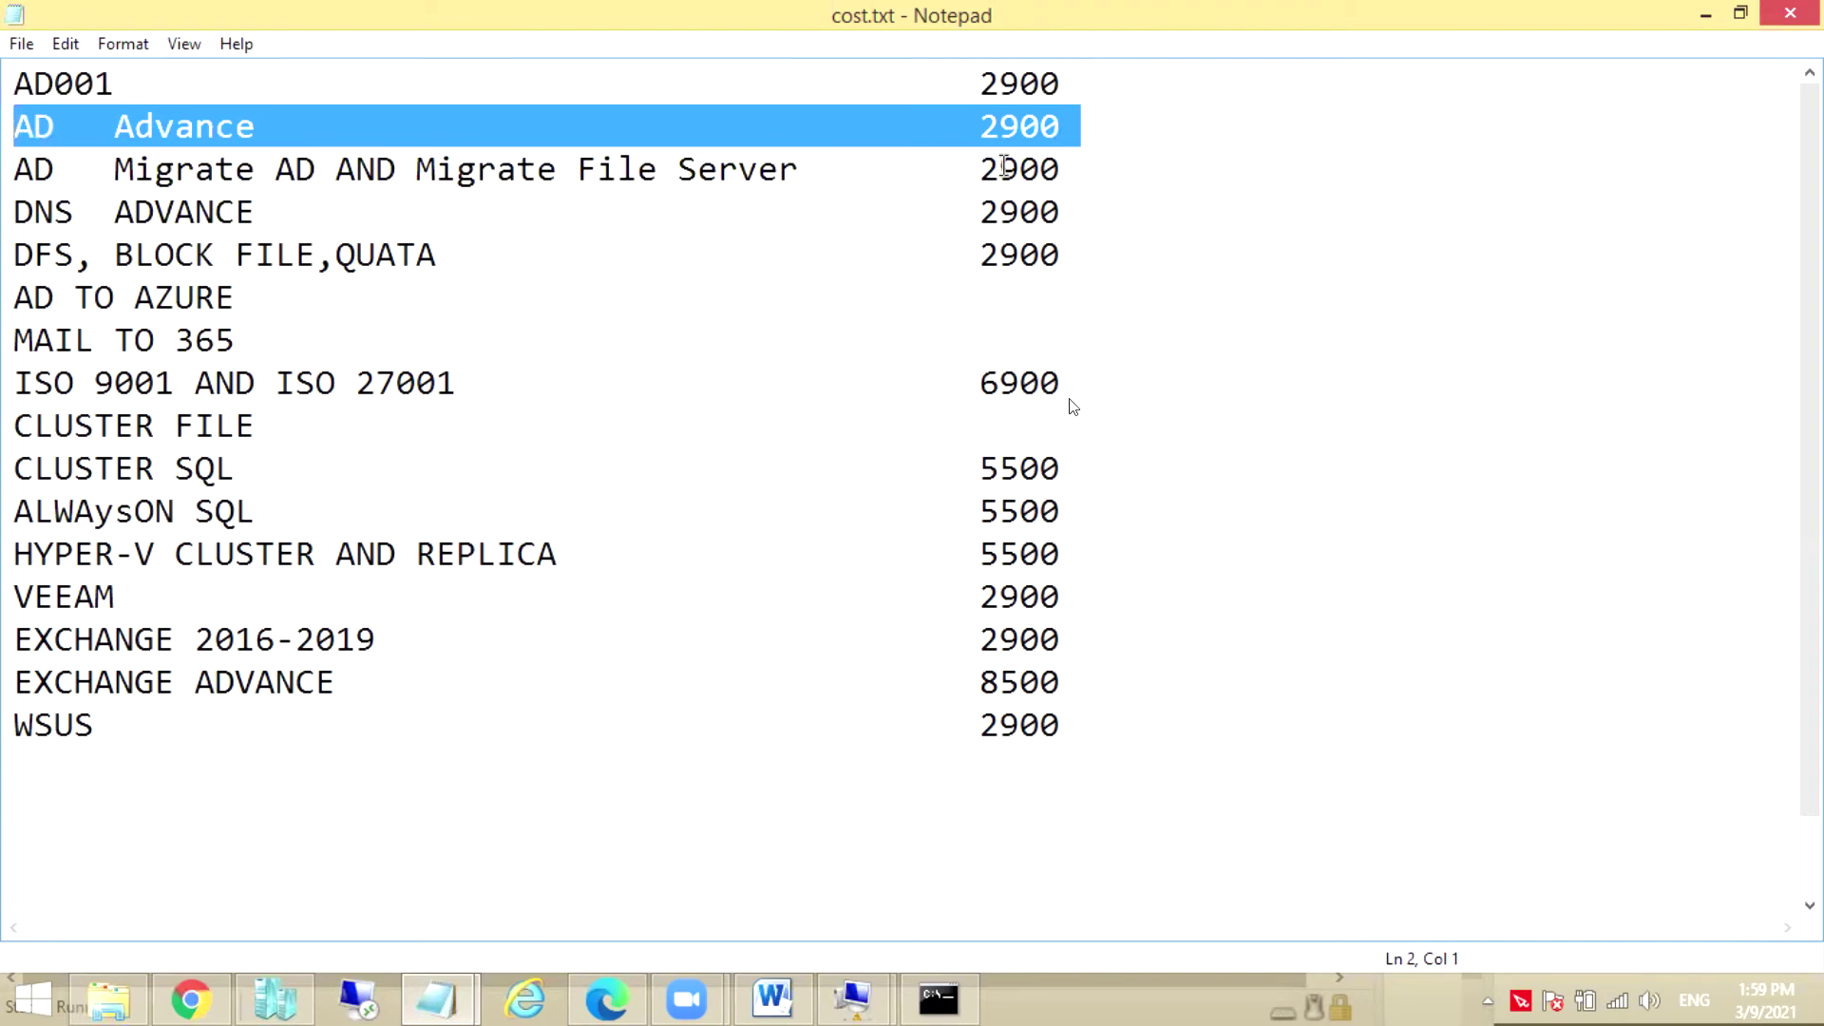
pyautogui.moveTo(1082, 129); pyautogui.dragTo(89, 163)
pyautogui.moveTo(1092, 169); pyautogui.dragTo(913, 178)
pyautogui.click(16, 171)
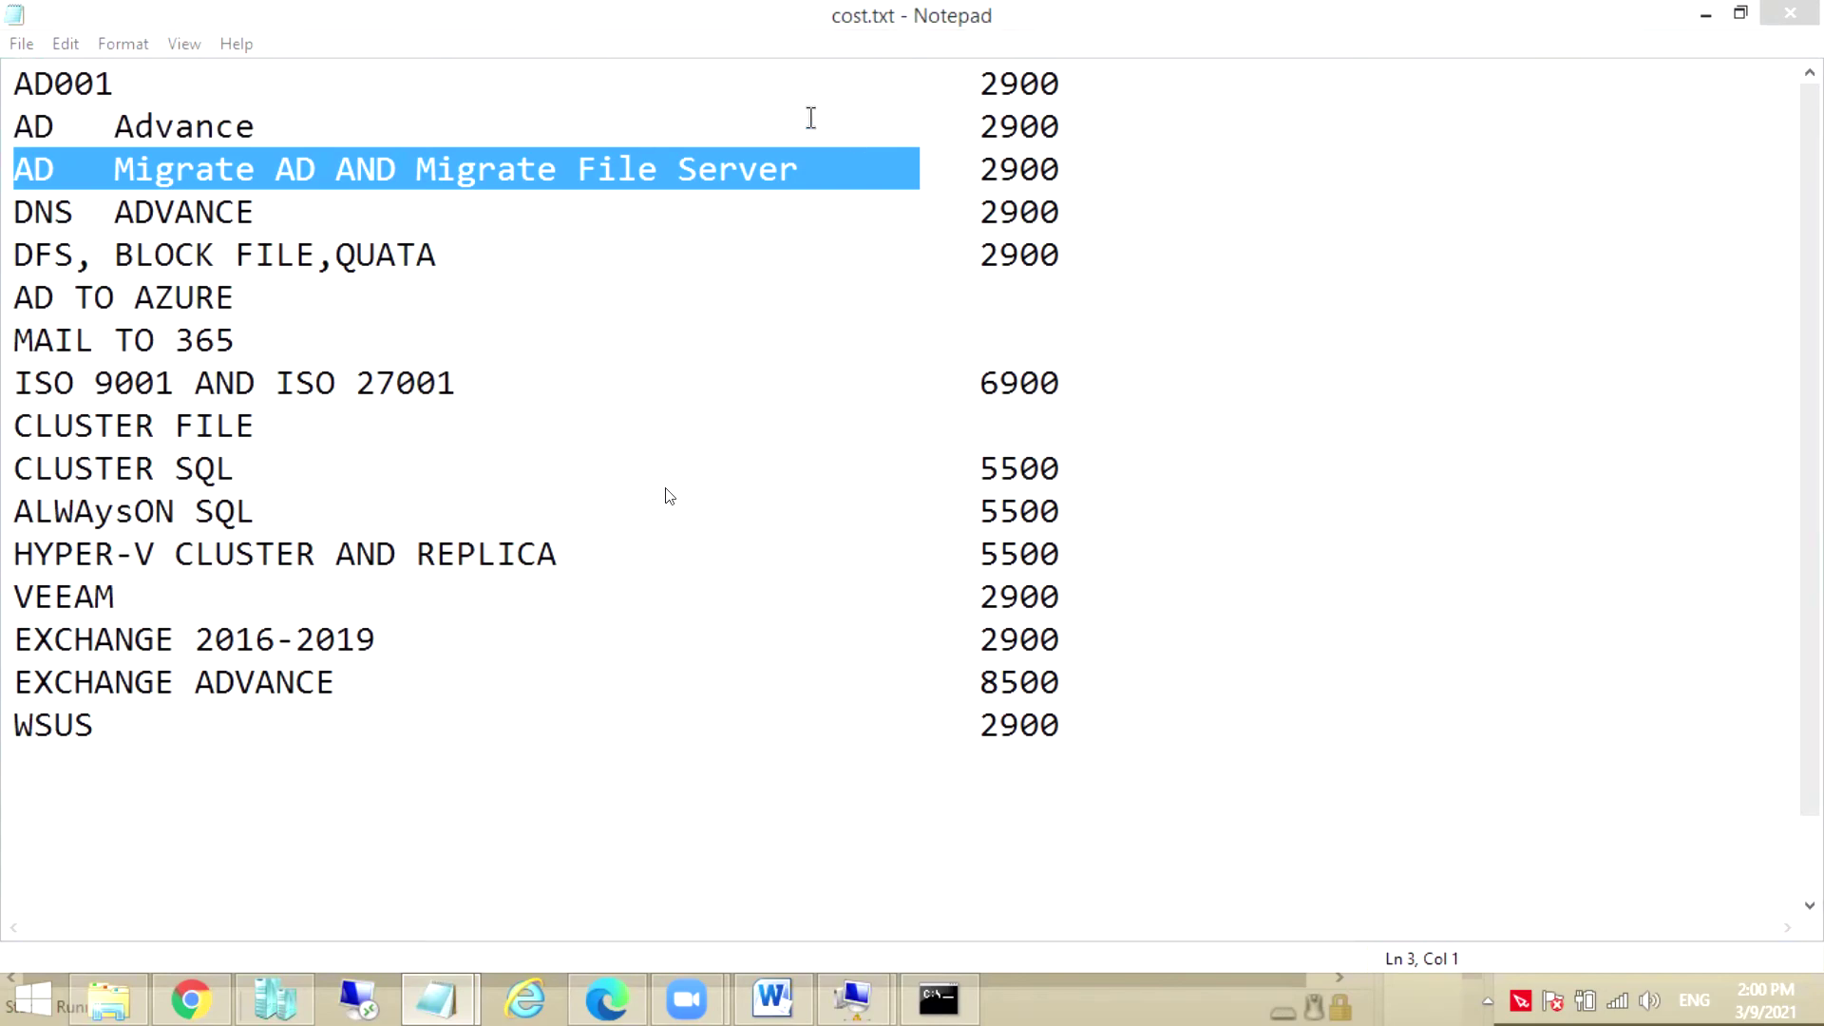
pyautogui.moveTo(13, 126); pyautogui.dragTo(497, 680)
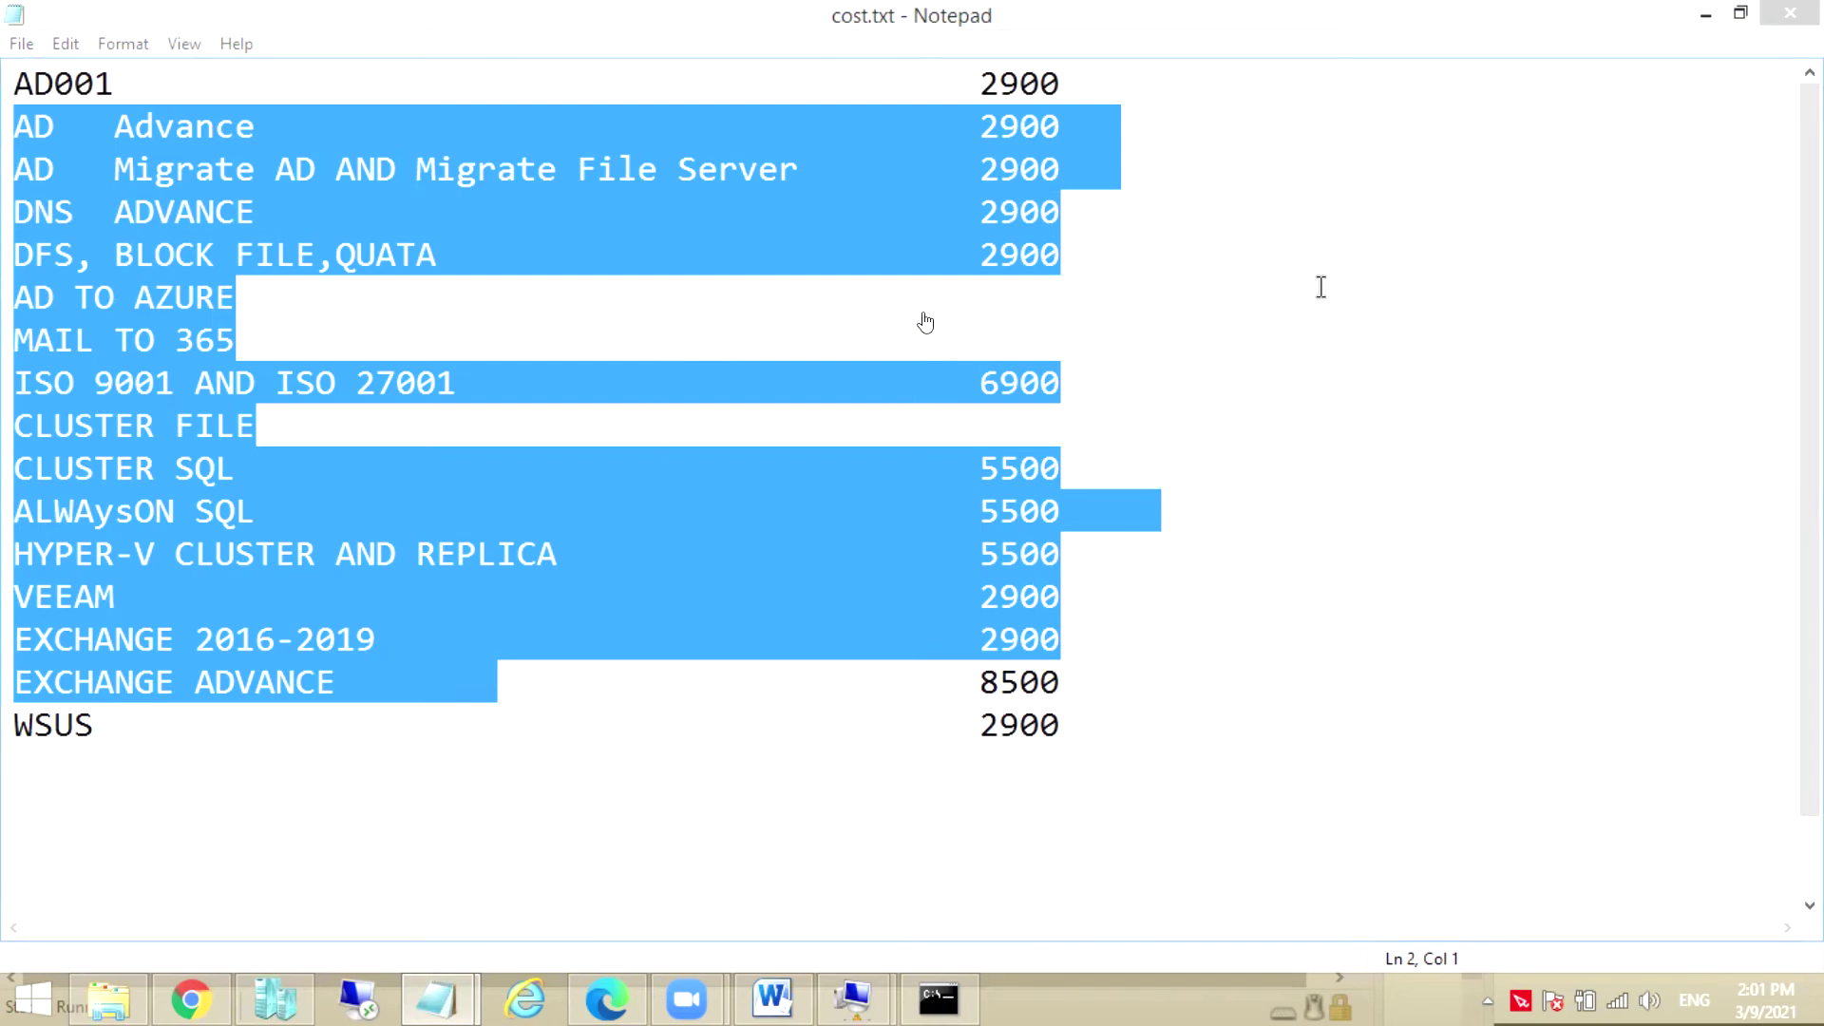
pyautogui.click(1176, 599)
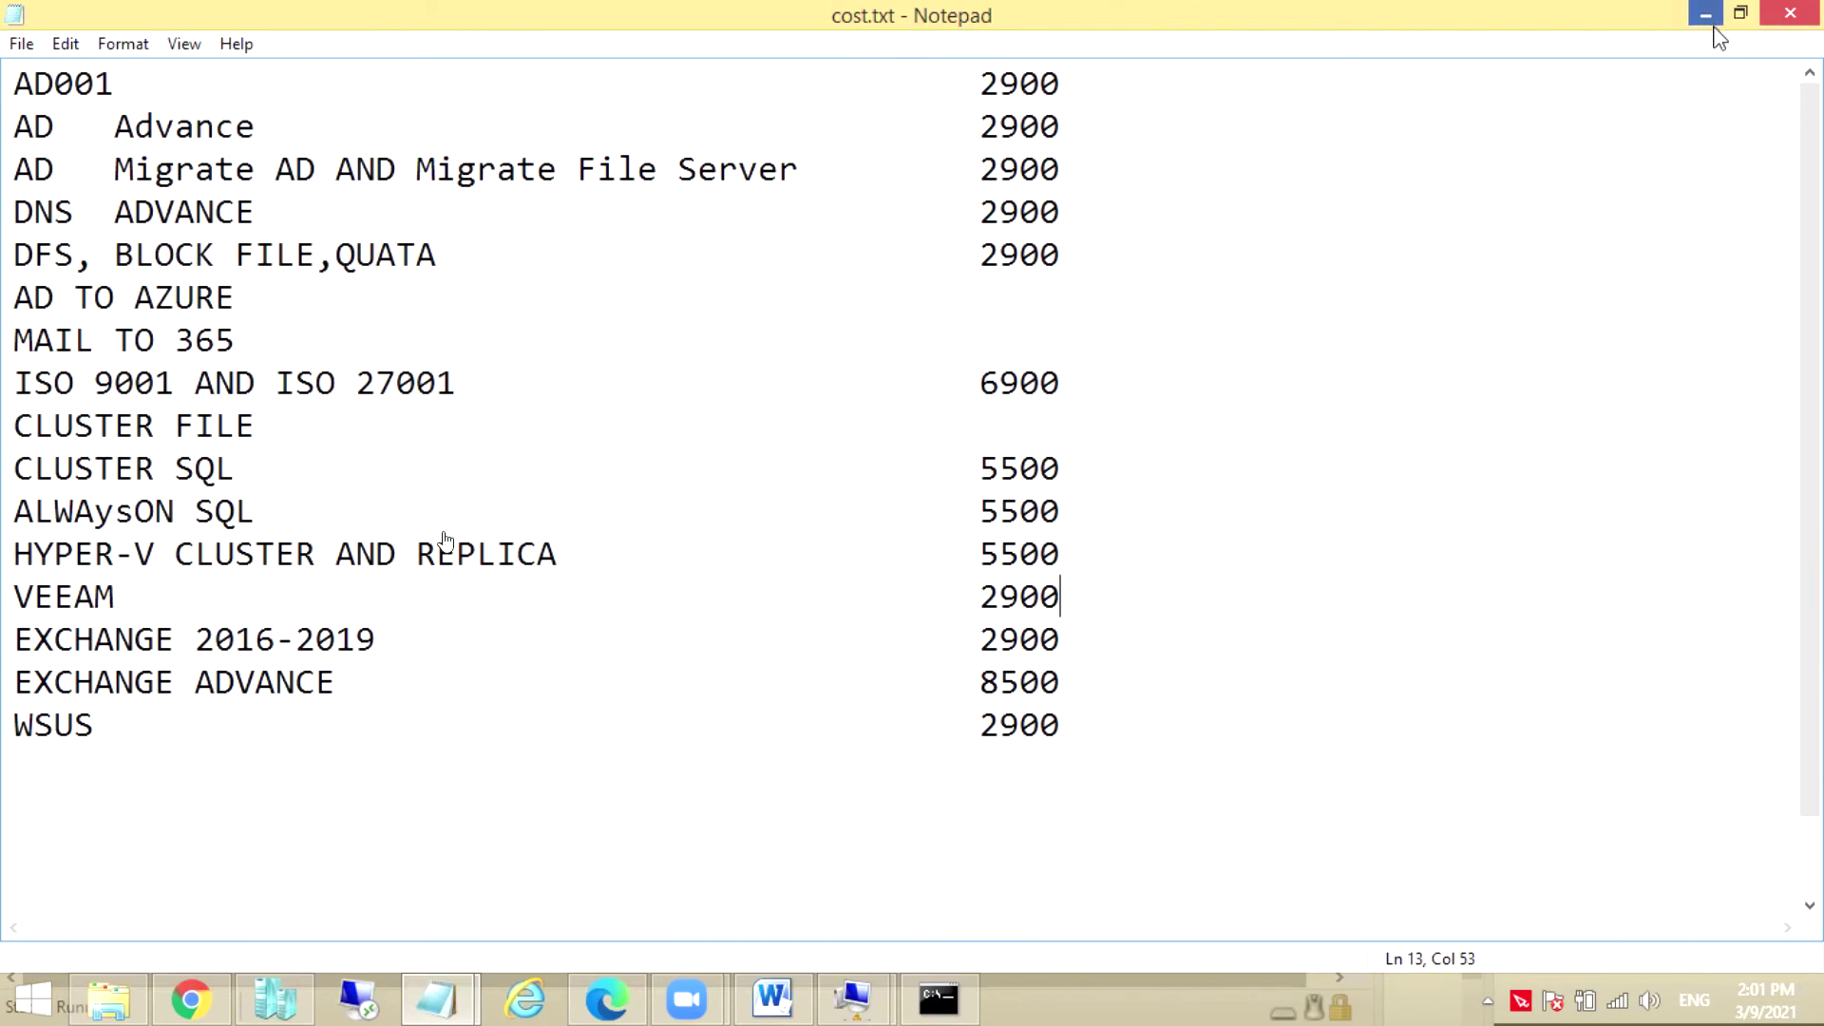
# Minimize Notepad and sign in to the VM as Administrator with the account password
pyautogui.click(1716, 26)
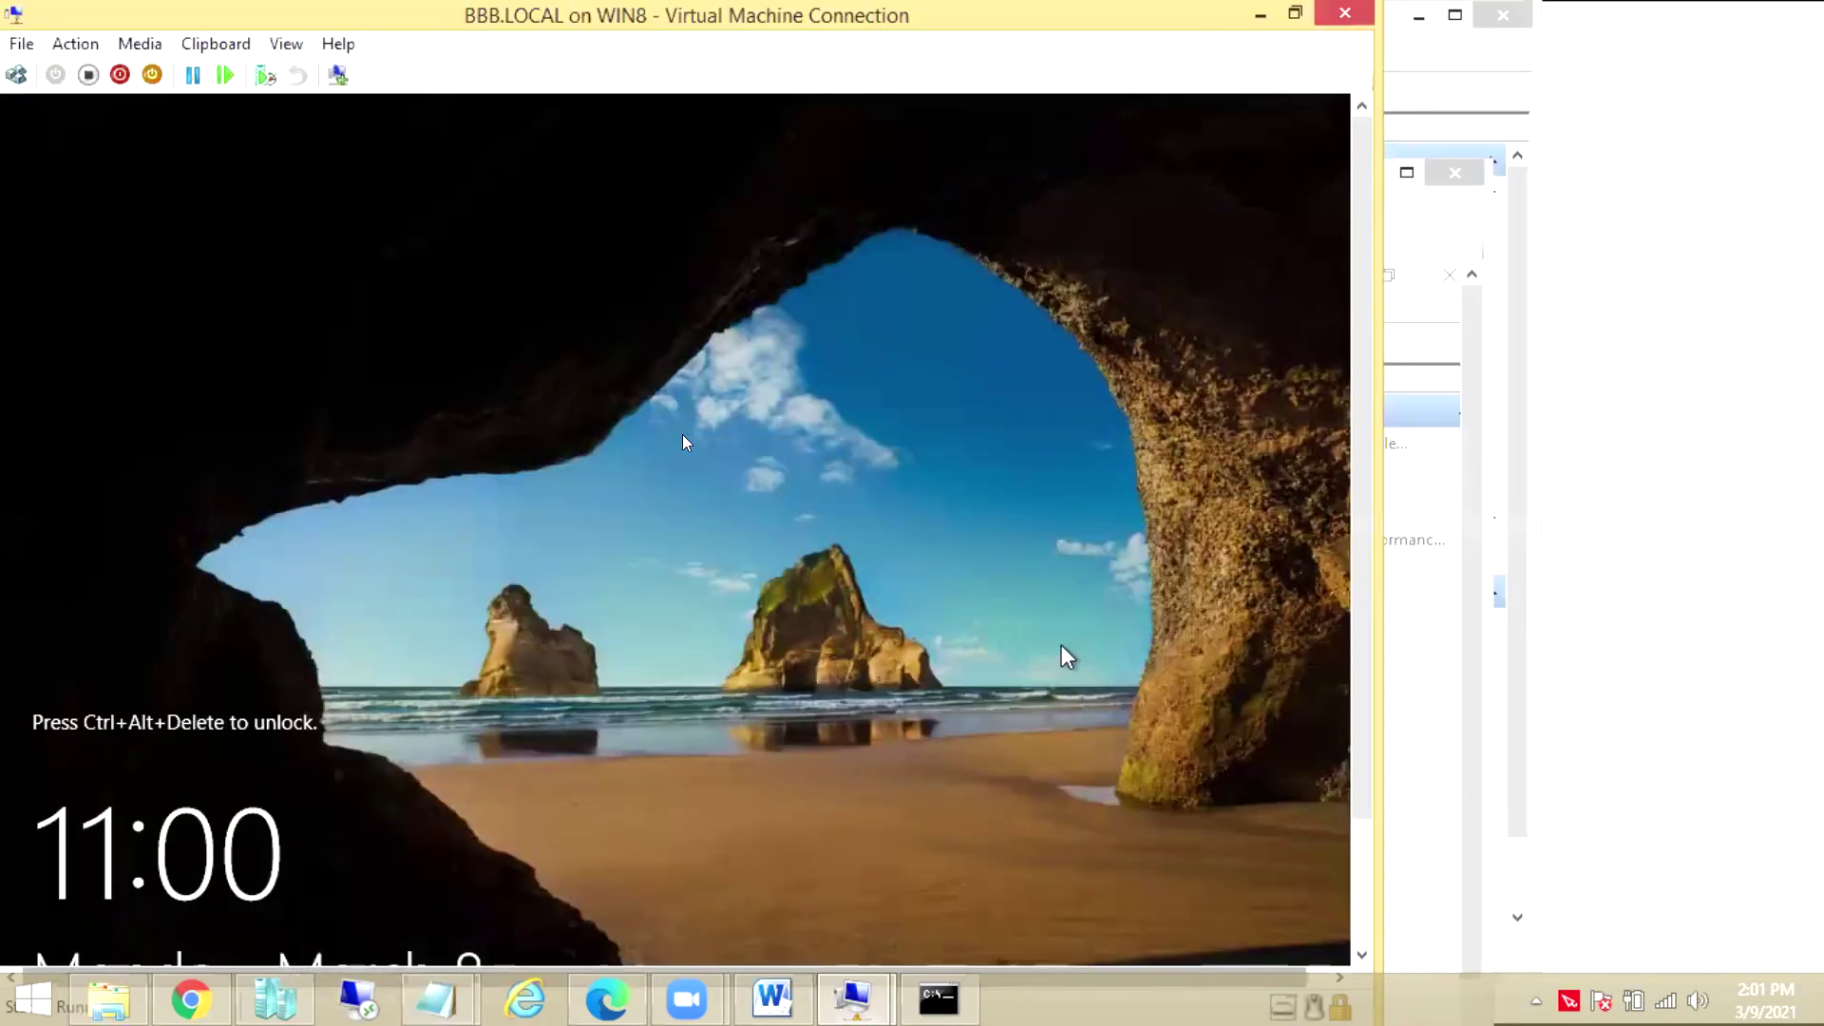
pyautogui.doubleClick(249, 15)
pyautogui.click(158, 194)
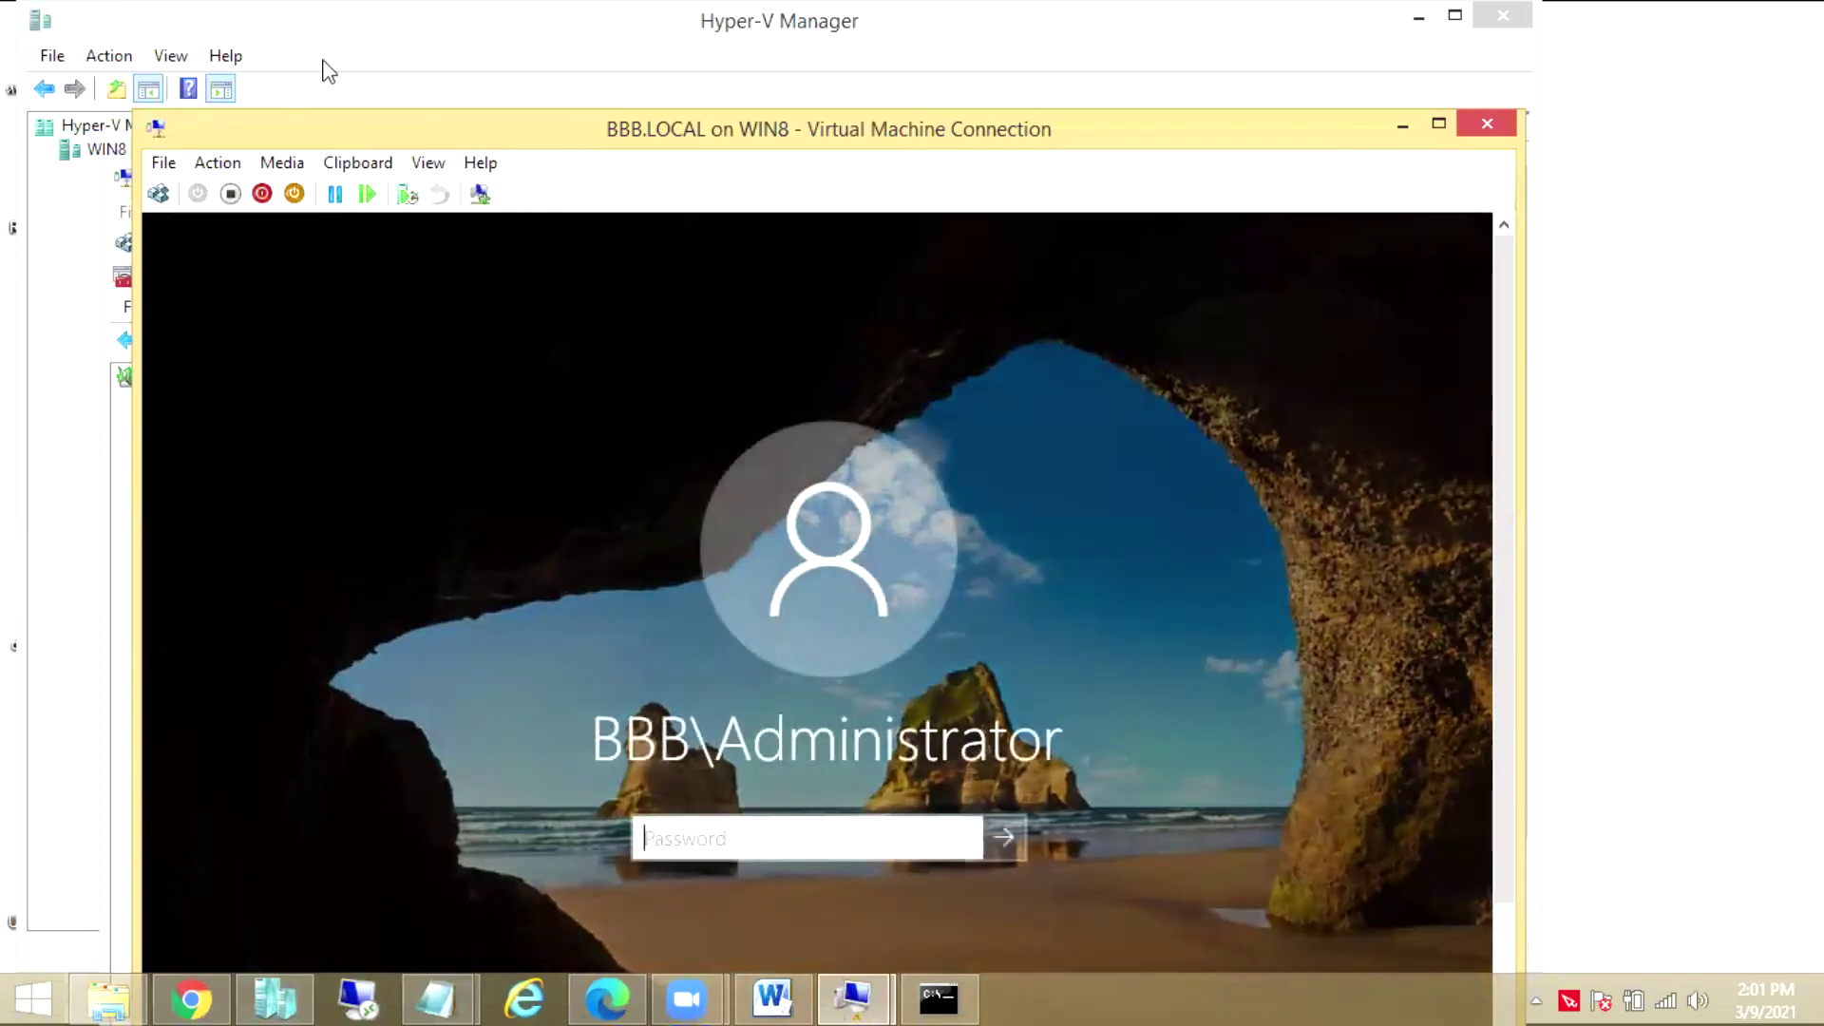
pyautogui.write('********')
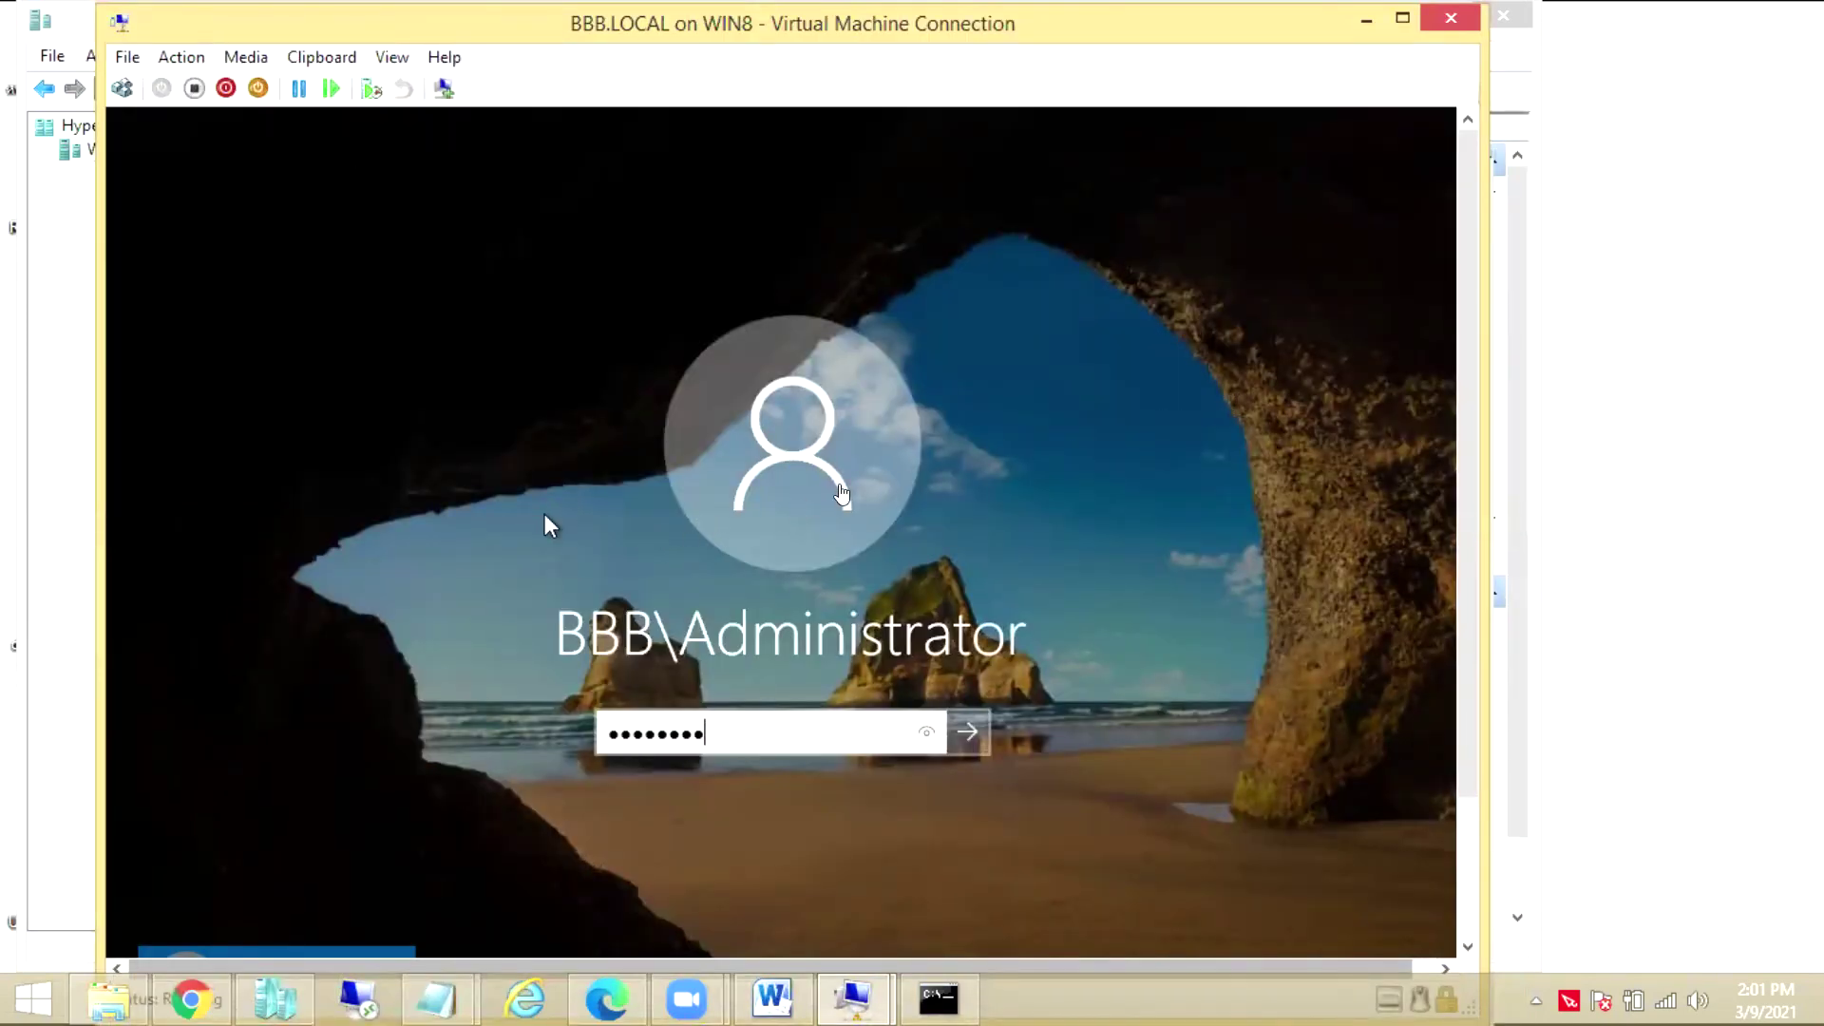
pyautogui.press('Return')
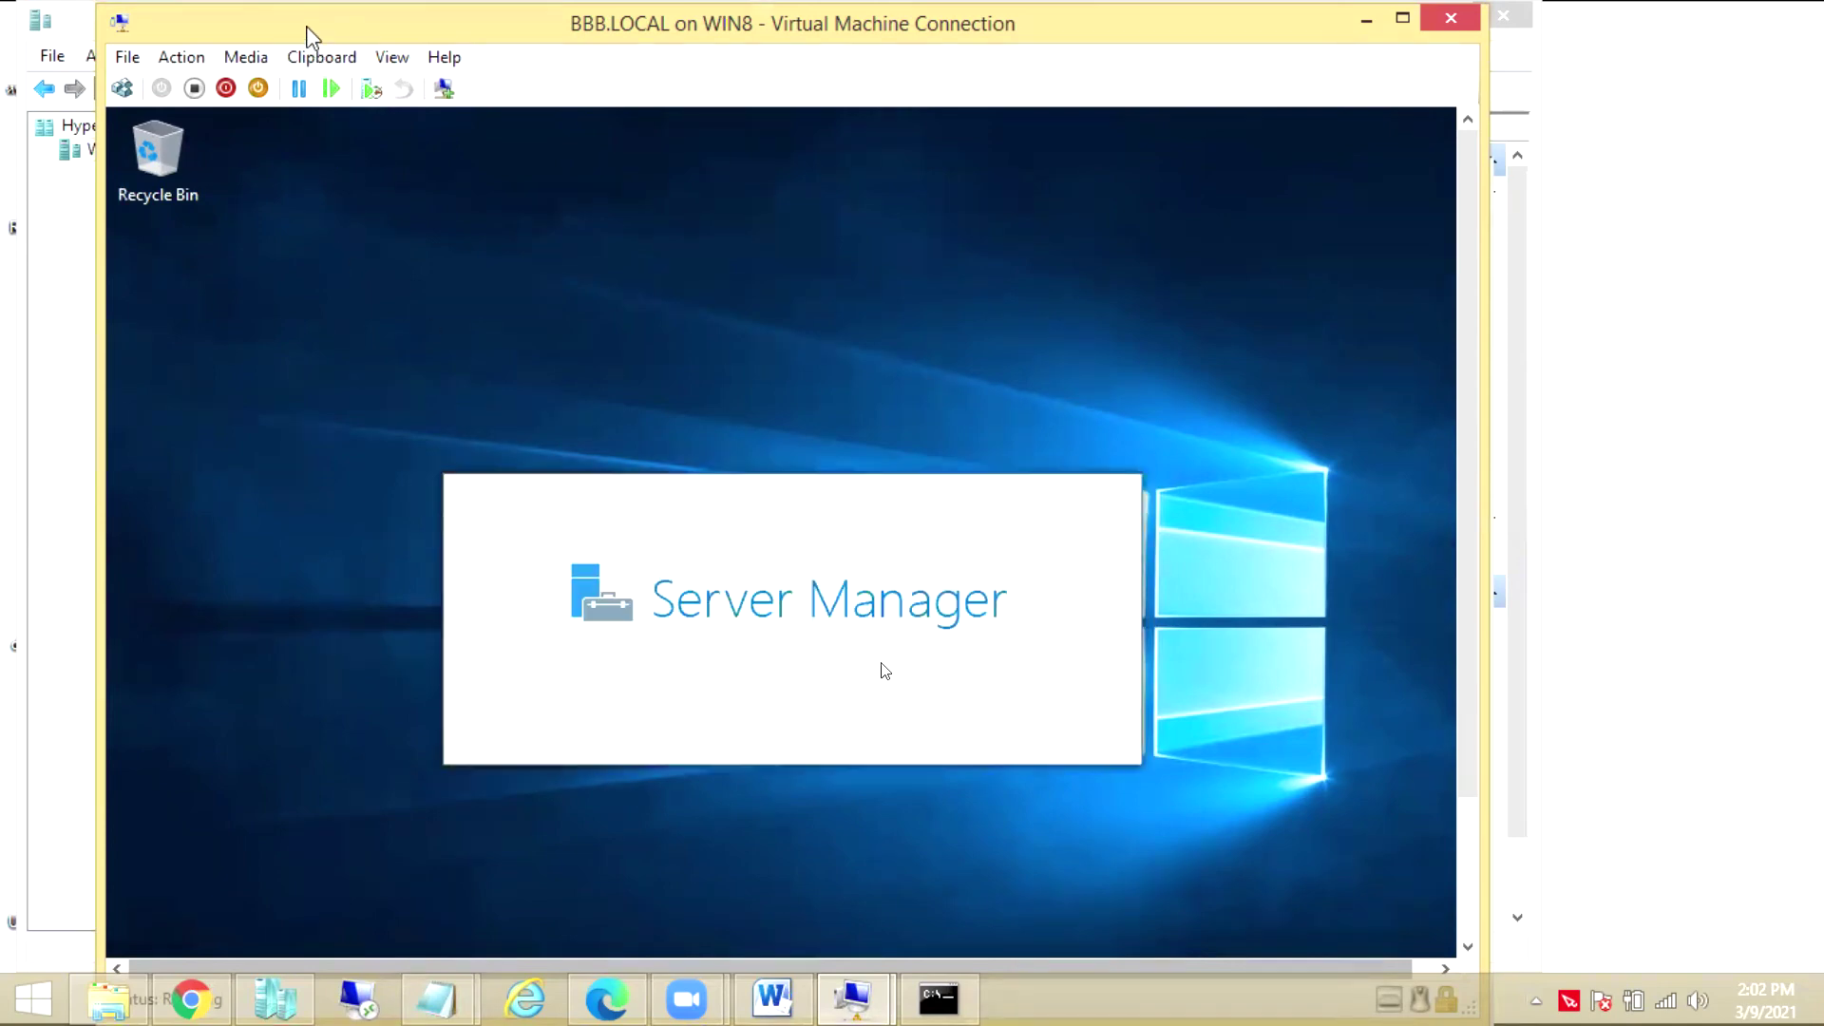
pyautogui.moveTo(255, 21); pyautogui.dragTo(195, 18)
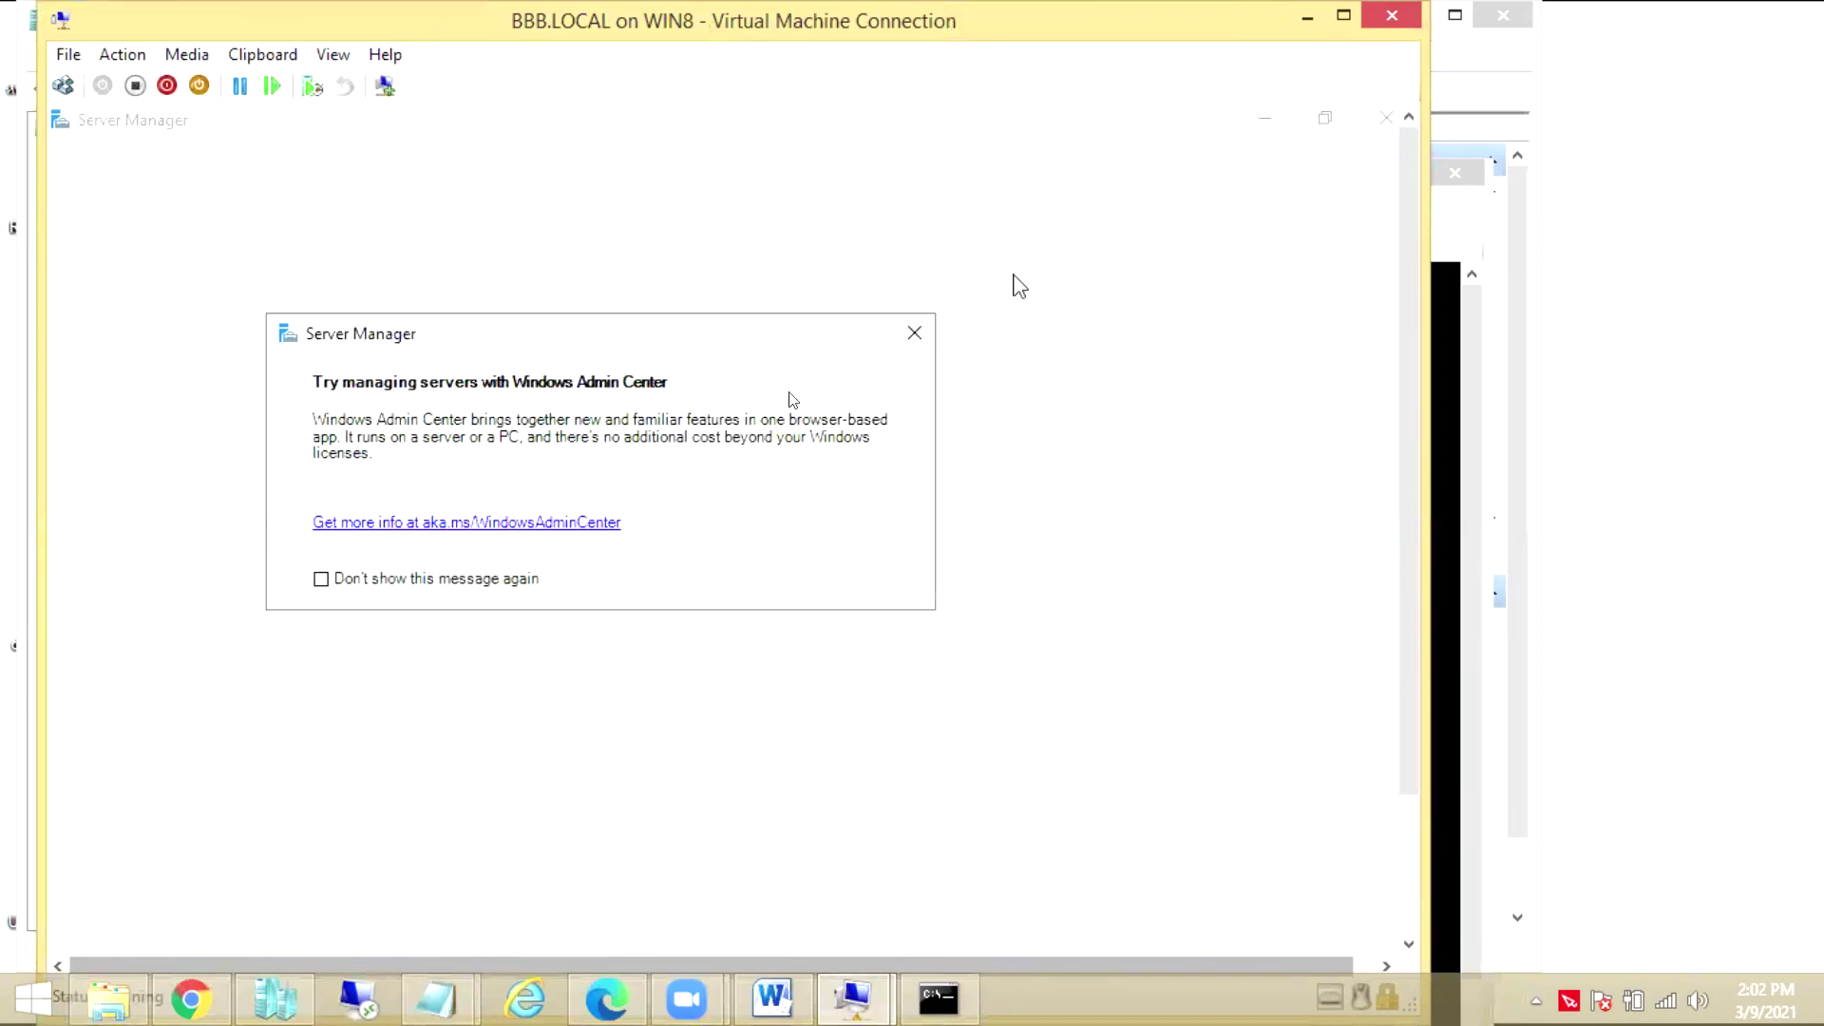
# Close the Windows Admin Center notice and switch Server Manager to Local Server
pyautogui.click(914, 334)
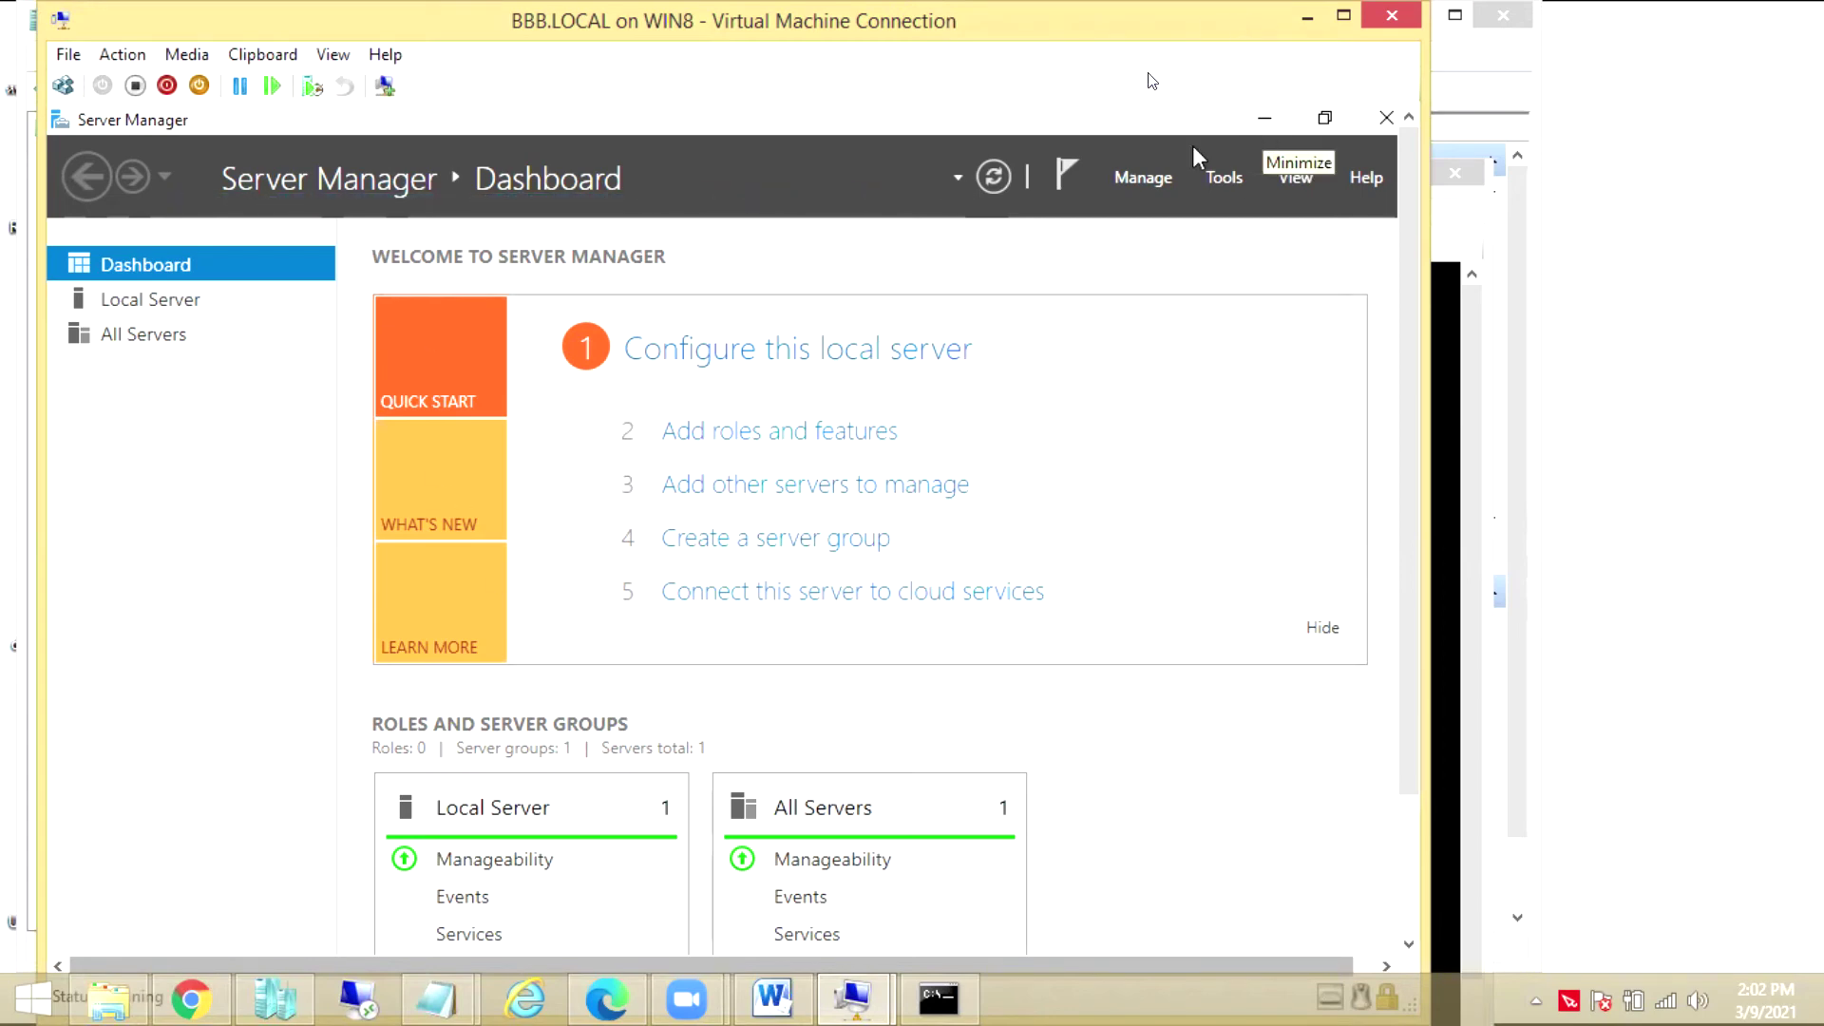
pyautogui.click(150, 302)
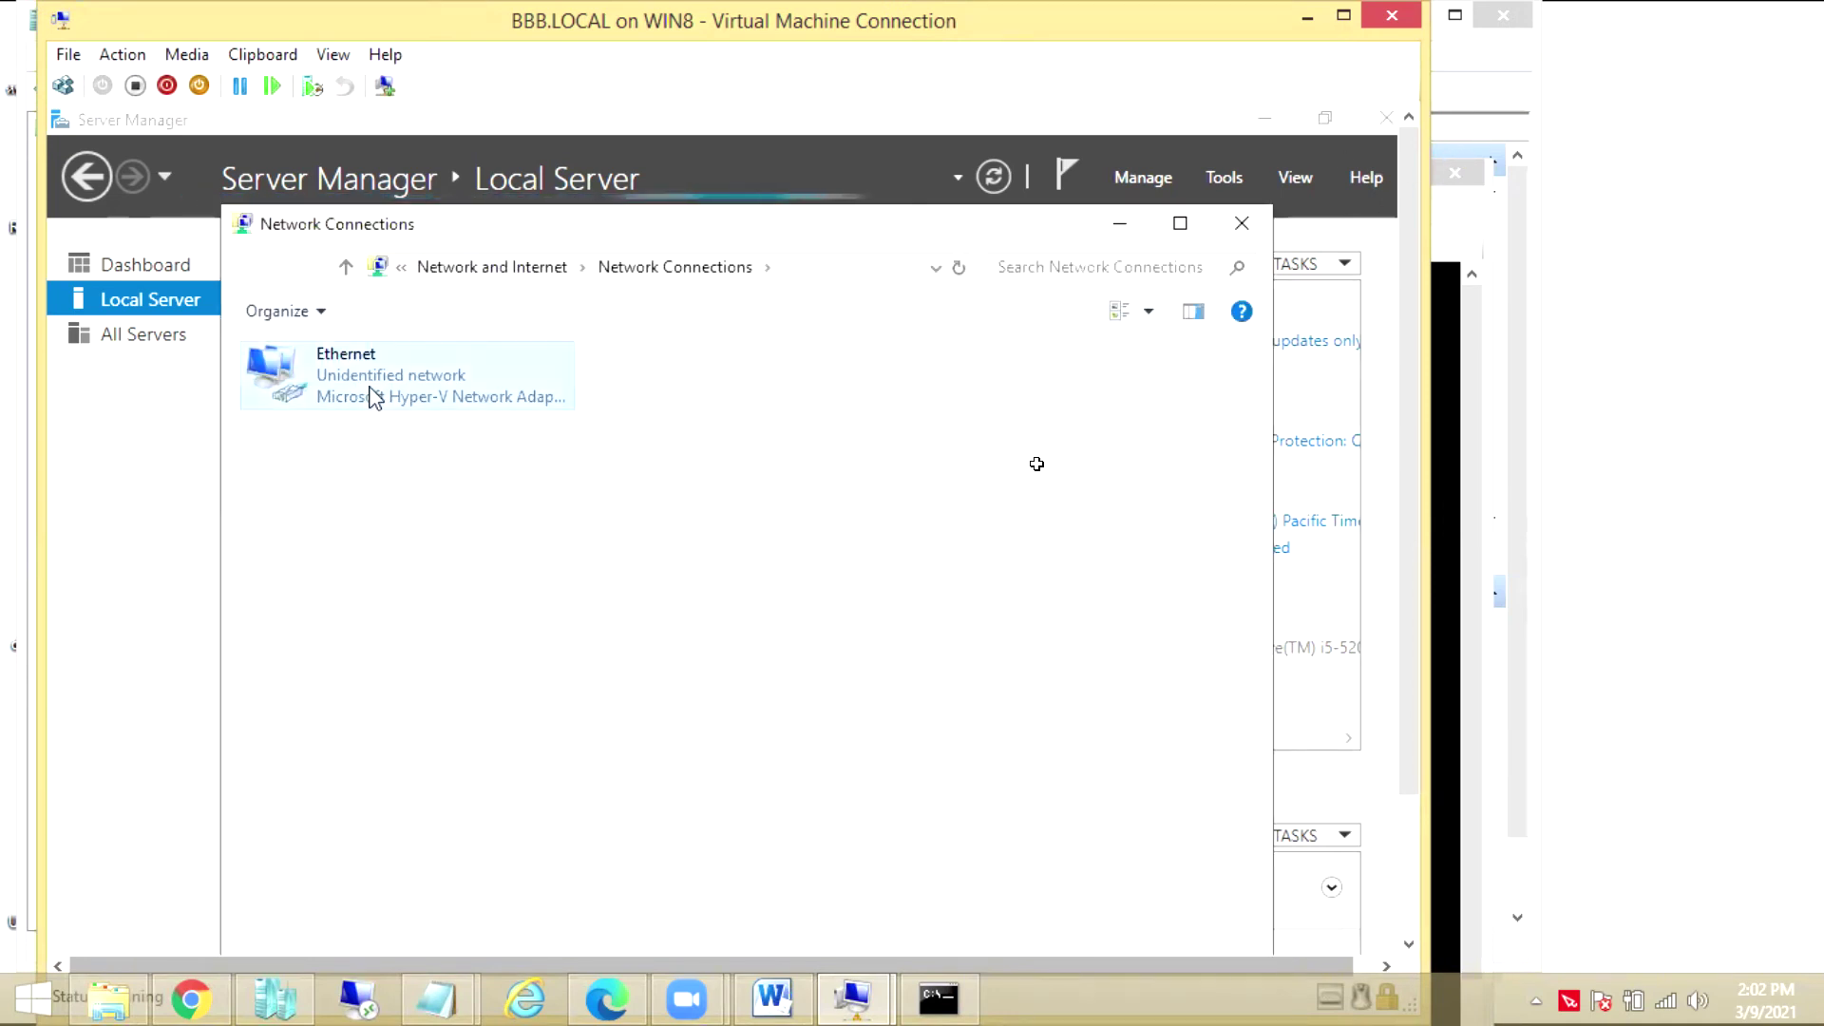
# Open Properties for the Ethernet adapter in Network Connections
pyautogui.rightClick(372, 391)
pyautogui.click(478, 639)
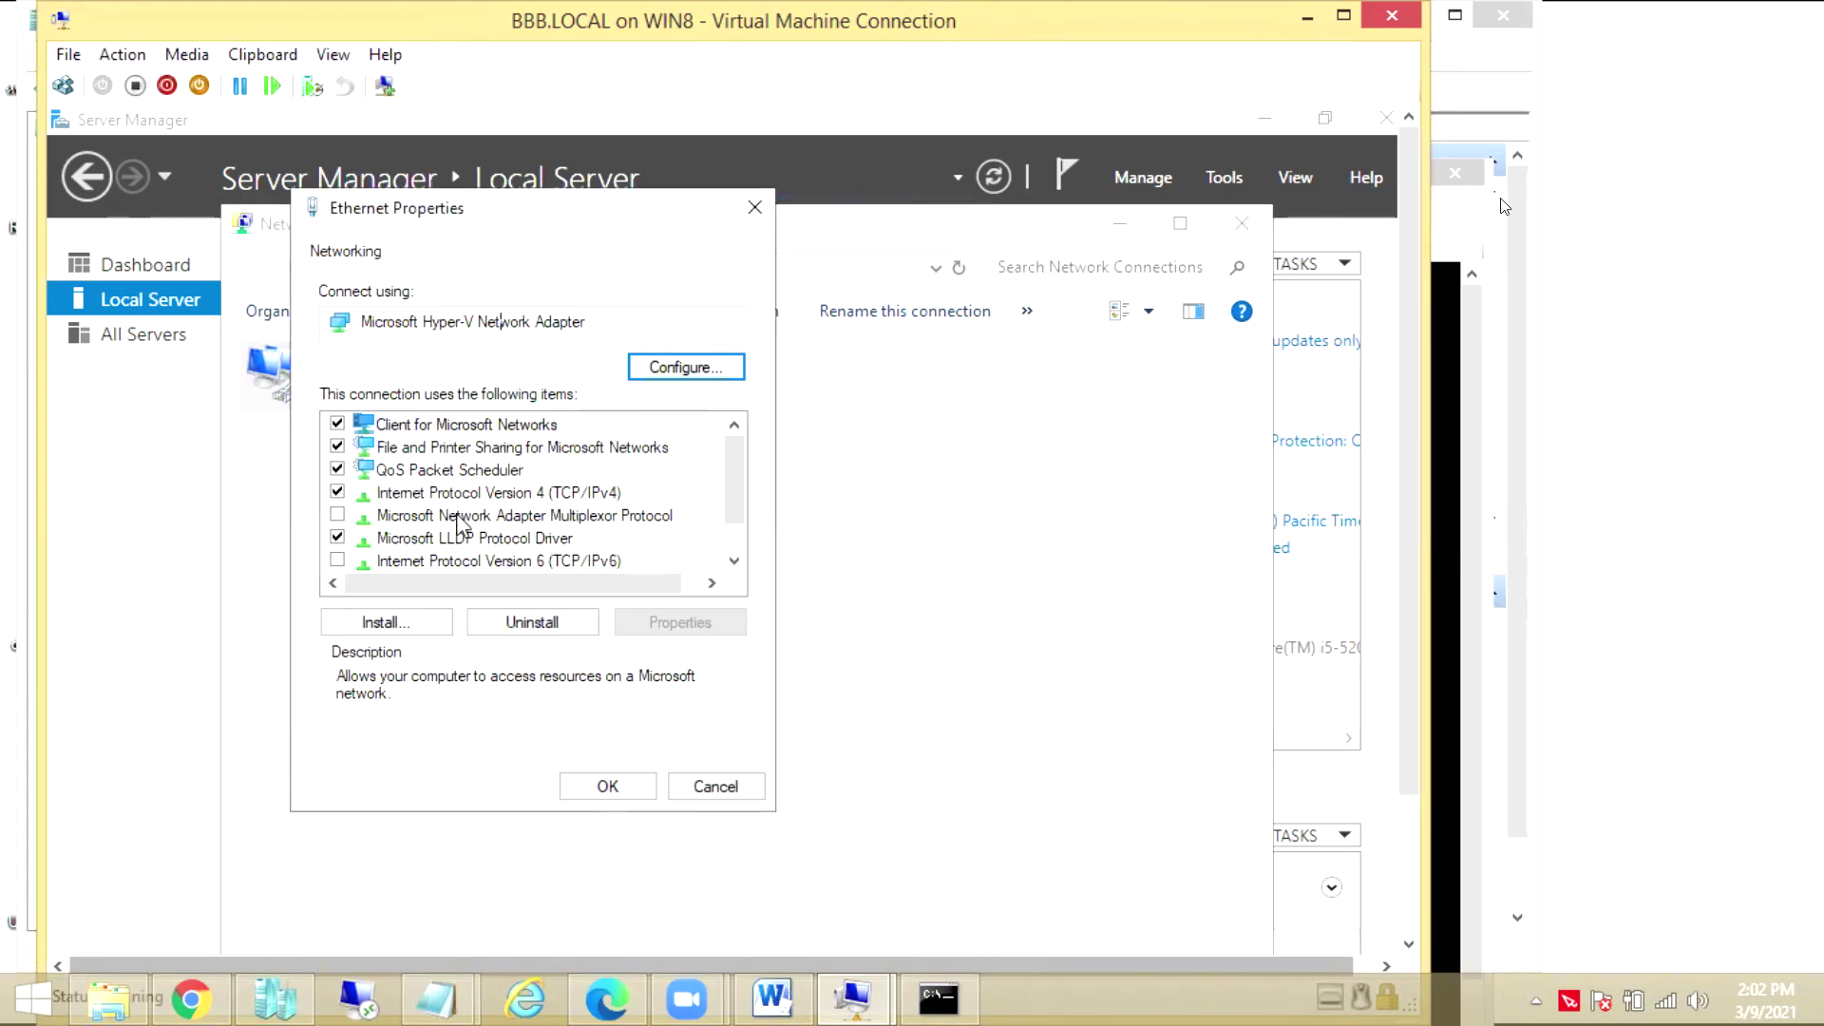
# Enter 1.1.1.100 as the IPv4 preferred DNS server, confirm, and close Ethernet Properties
pyautogui.click(396, 494)
pyautogui.click(643, 622)
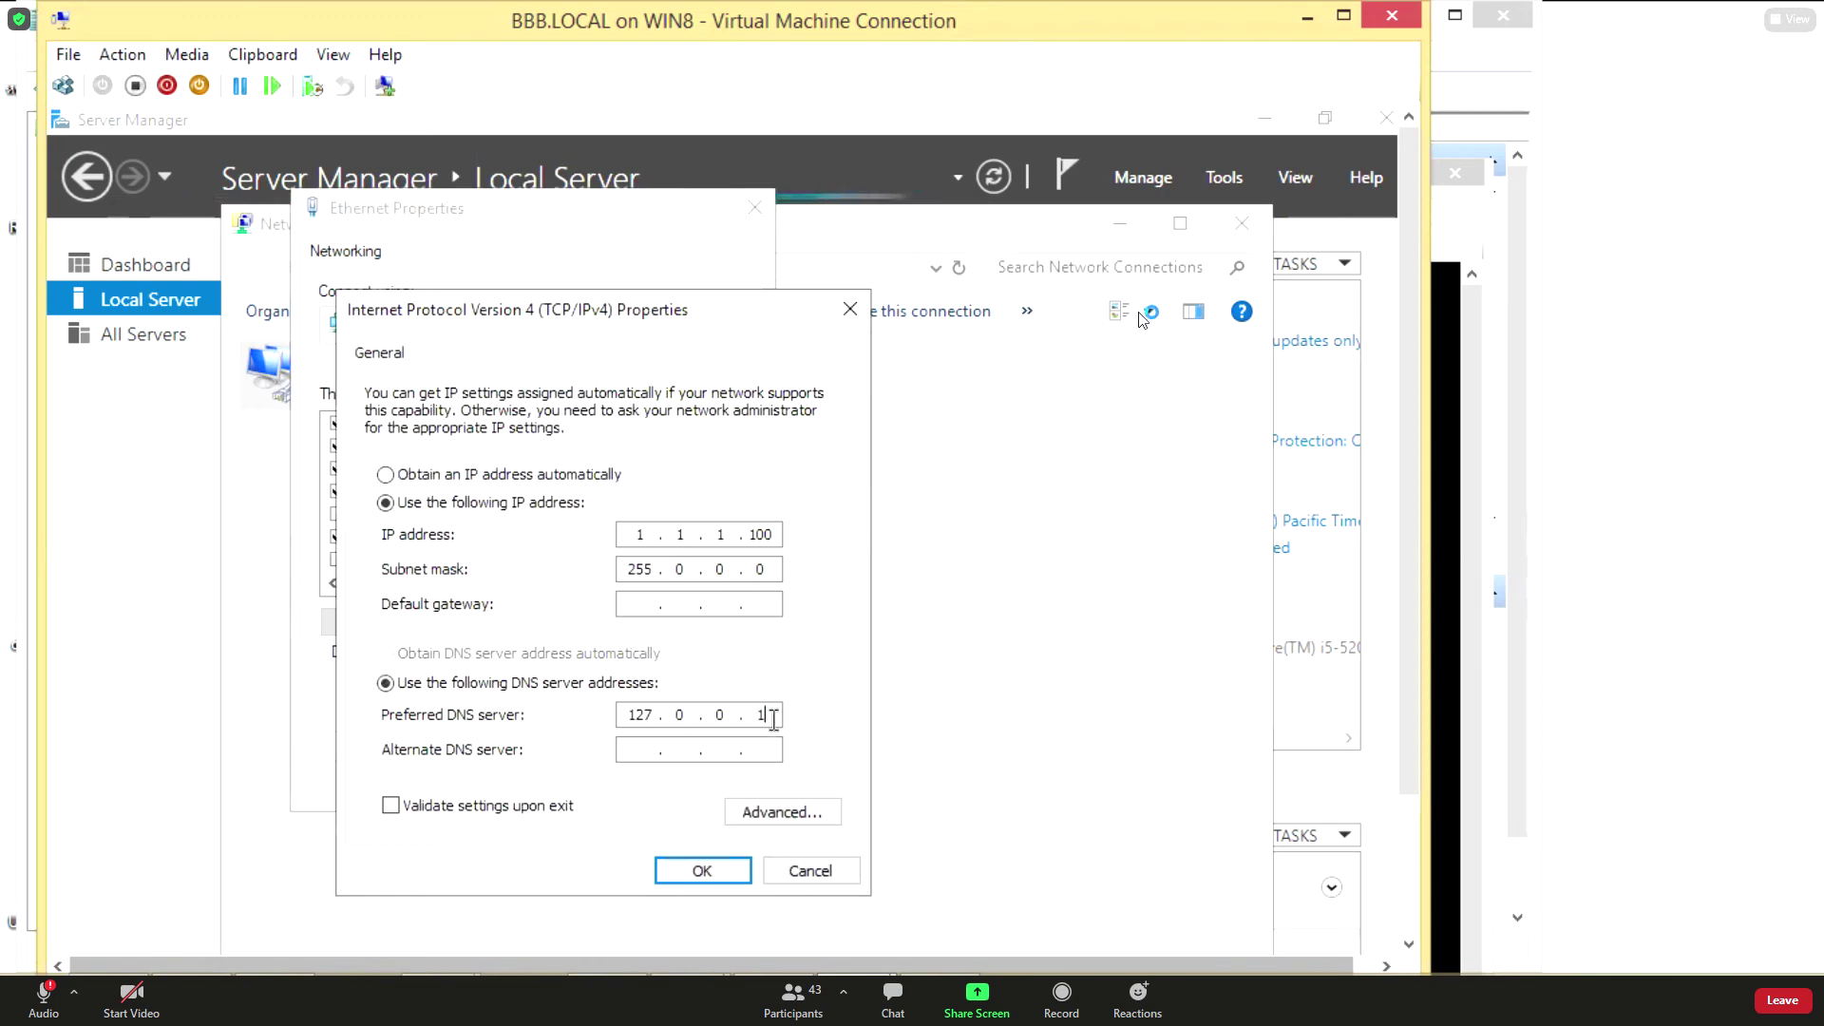
pyautogui.press('BackSpace')
pyautogui.press('BackSpace')
pyautogui.press('BackSpace')
pyautogui.press('BackSpace')
pyautogui.press('BackSpace')
pyautogui.press('BackSpace')
pyautogui.write('2.2')
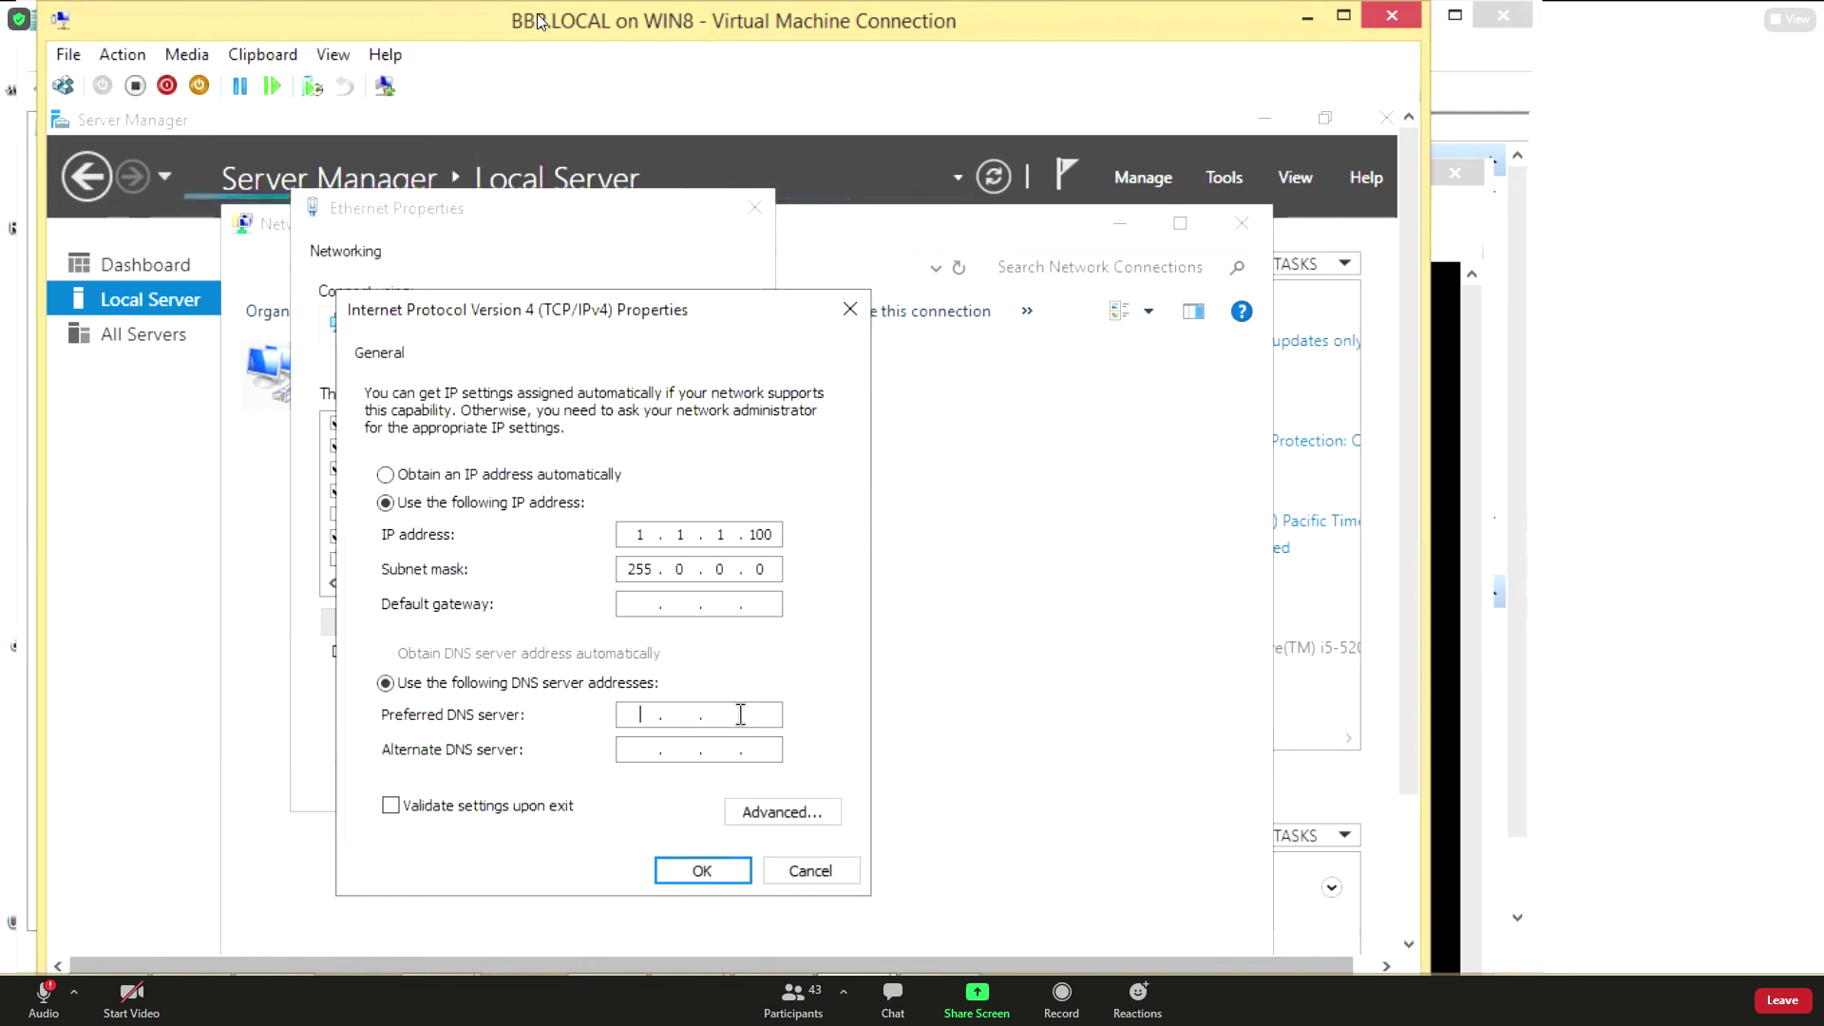
pyautogui.write('.')
pyautogui.press('BackSpace')
pyautogui.press('BackSpace')
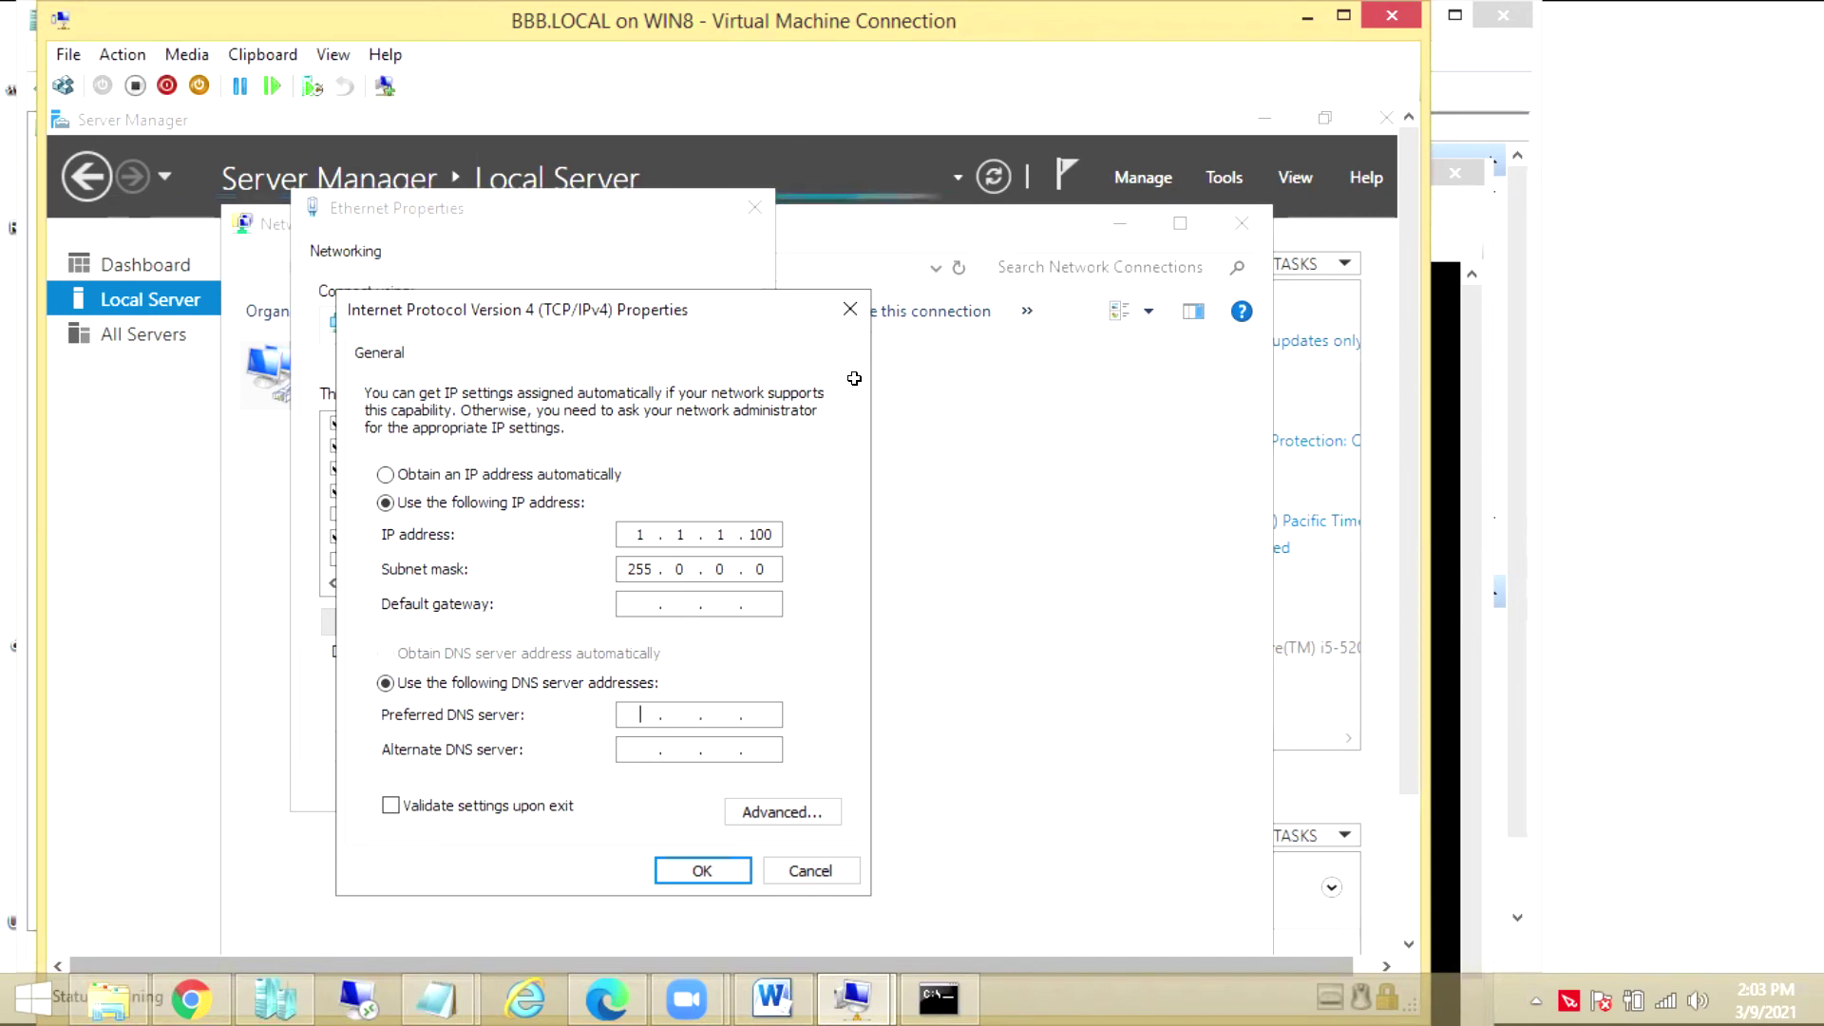
pyautogui.write('1.1.1.100')
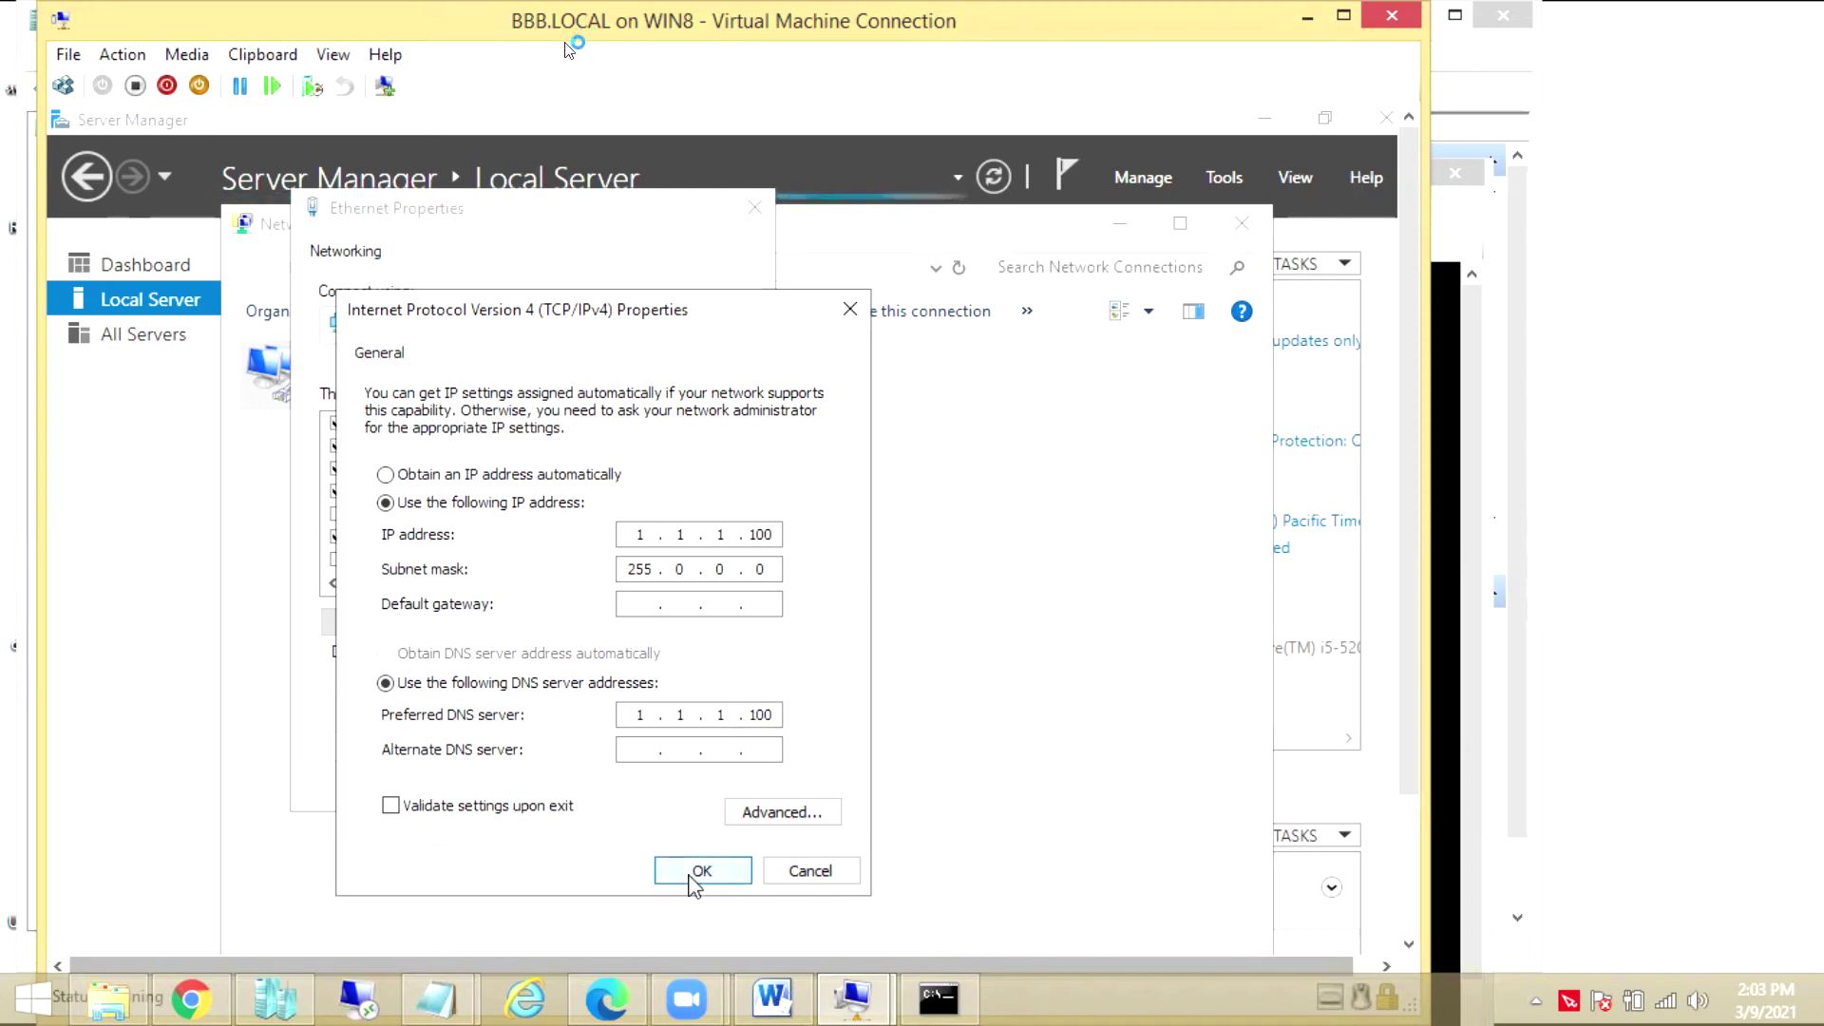
pyautogui.click(717, 871)
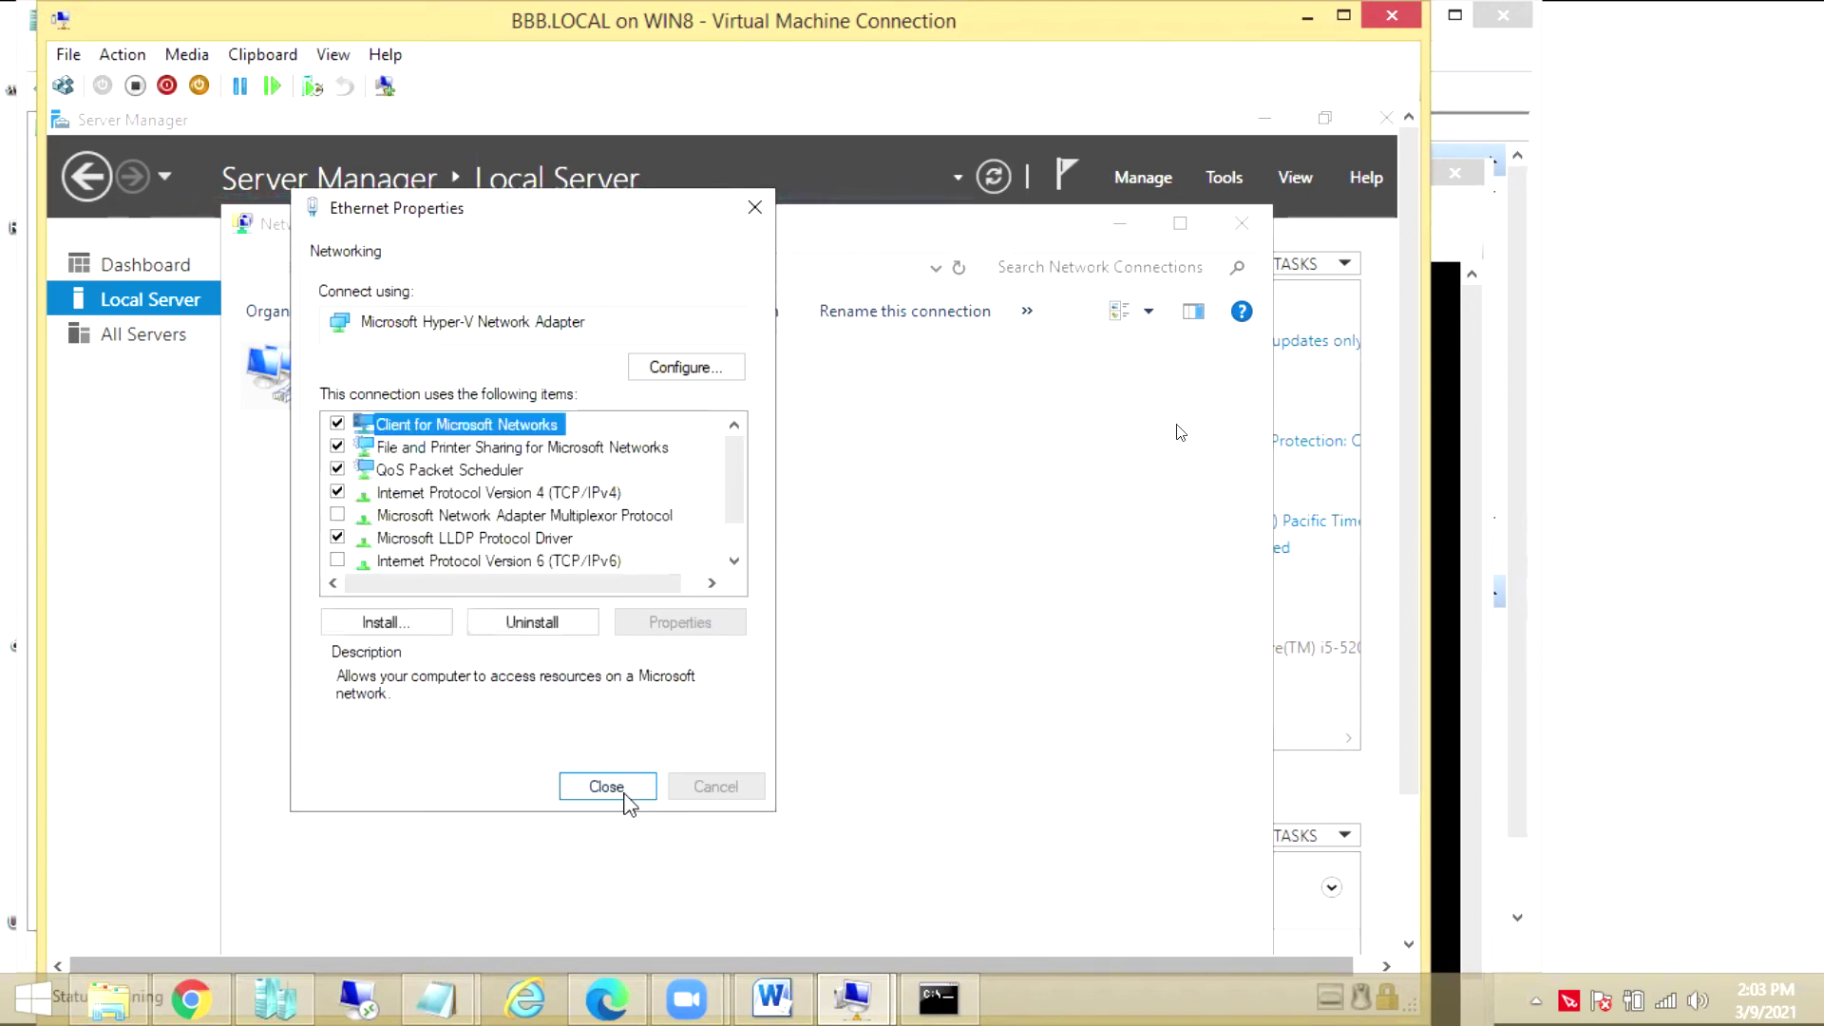
pyautogui.click(626, 793)
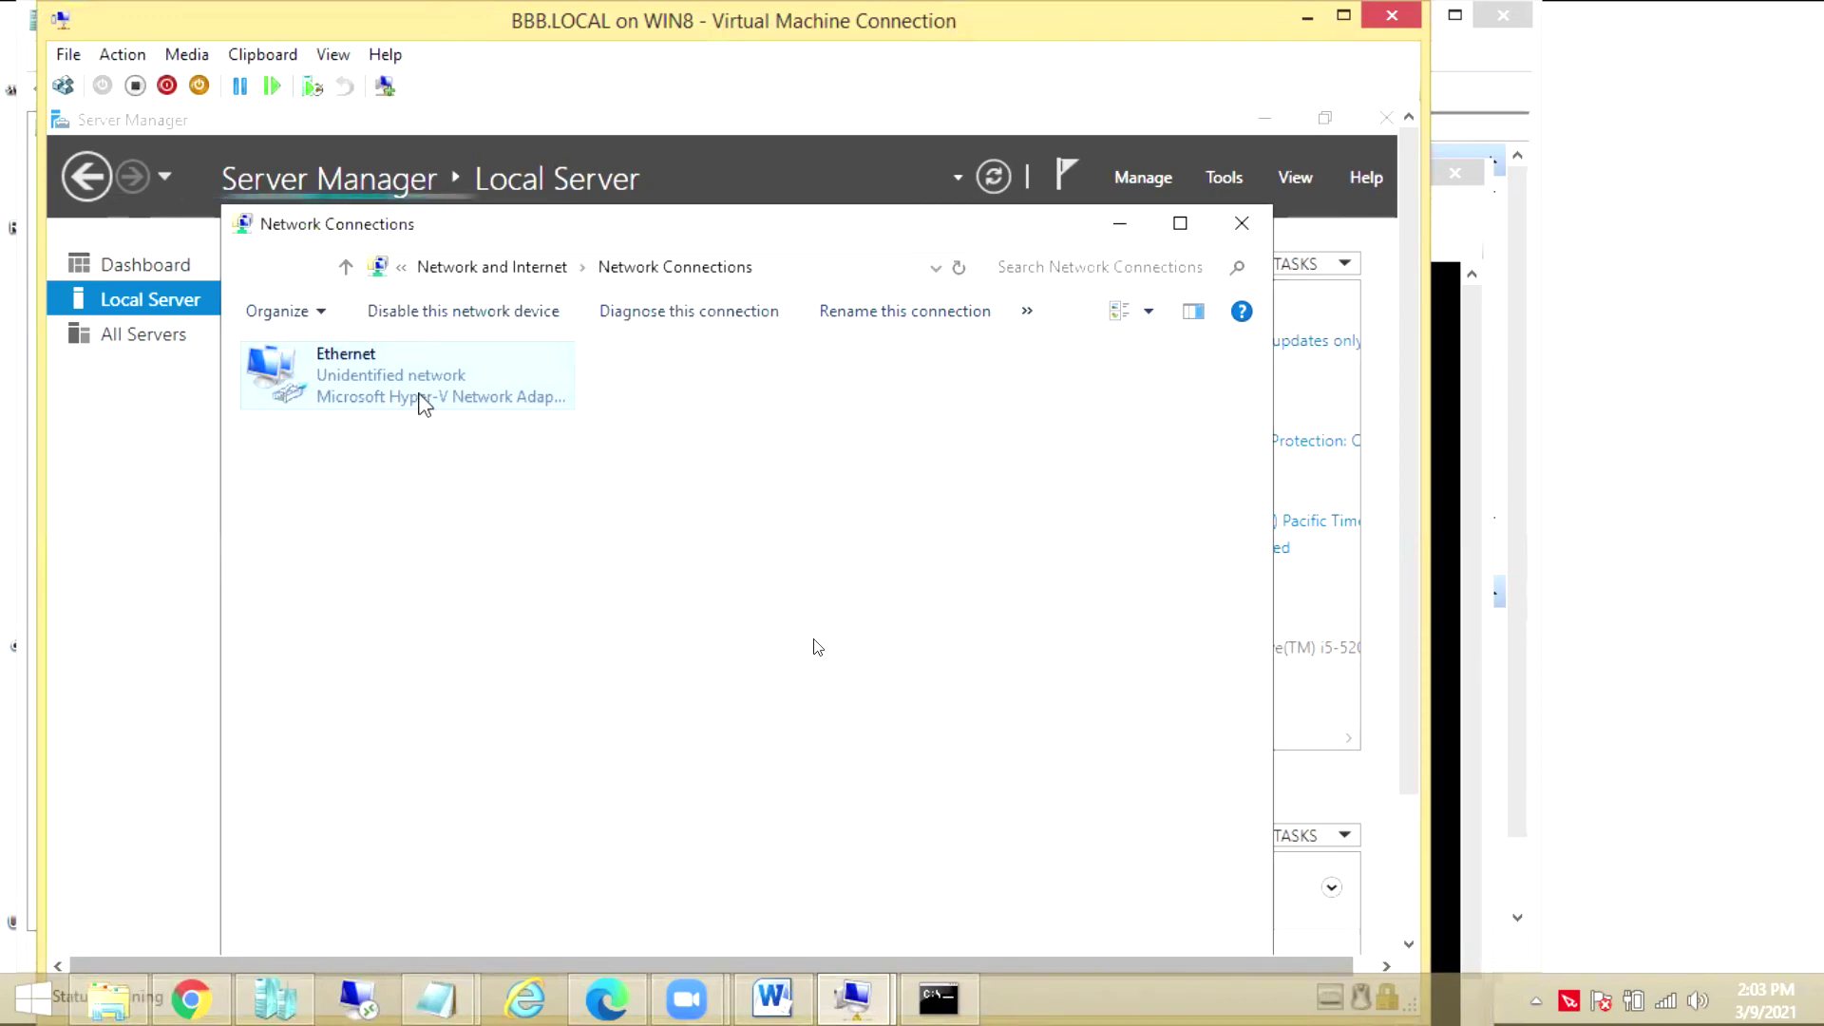
pyautogui.rightClick(419, 397)
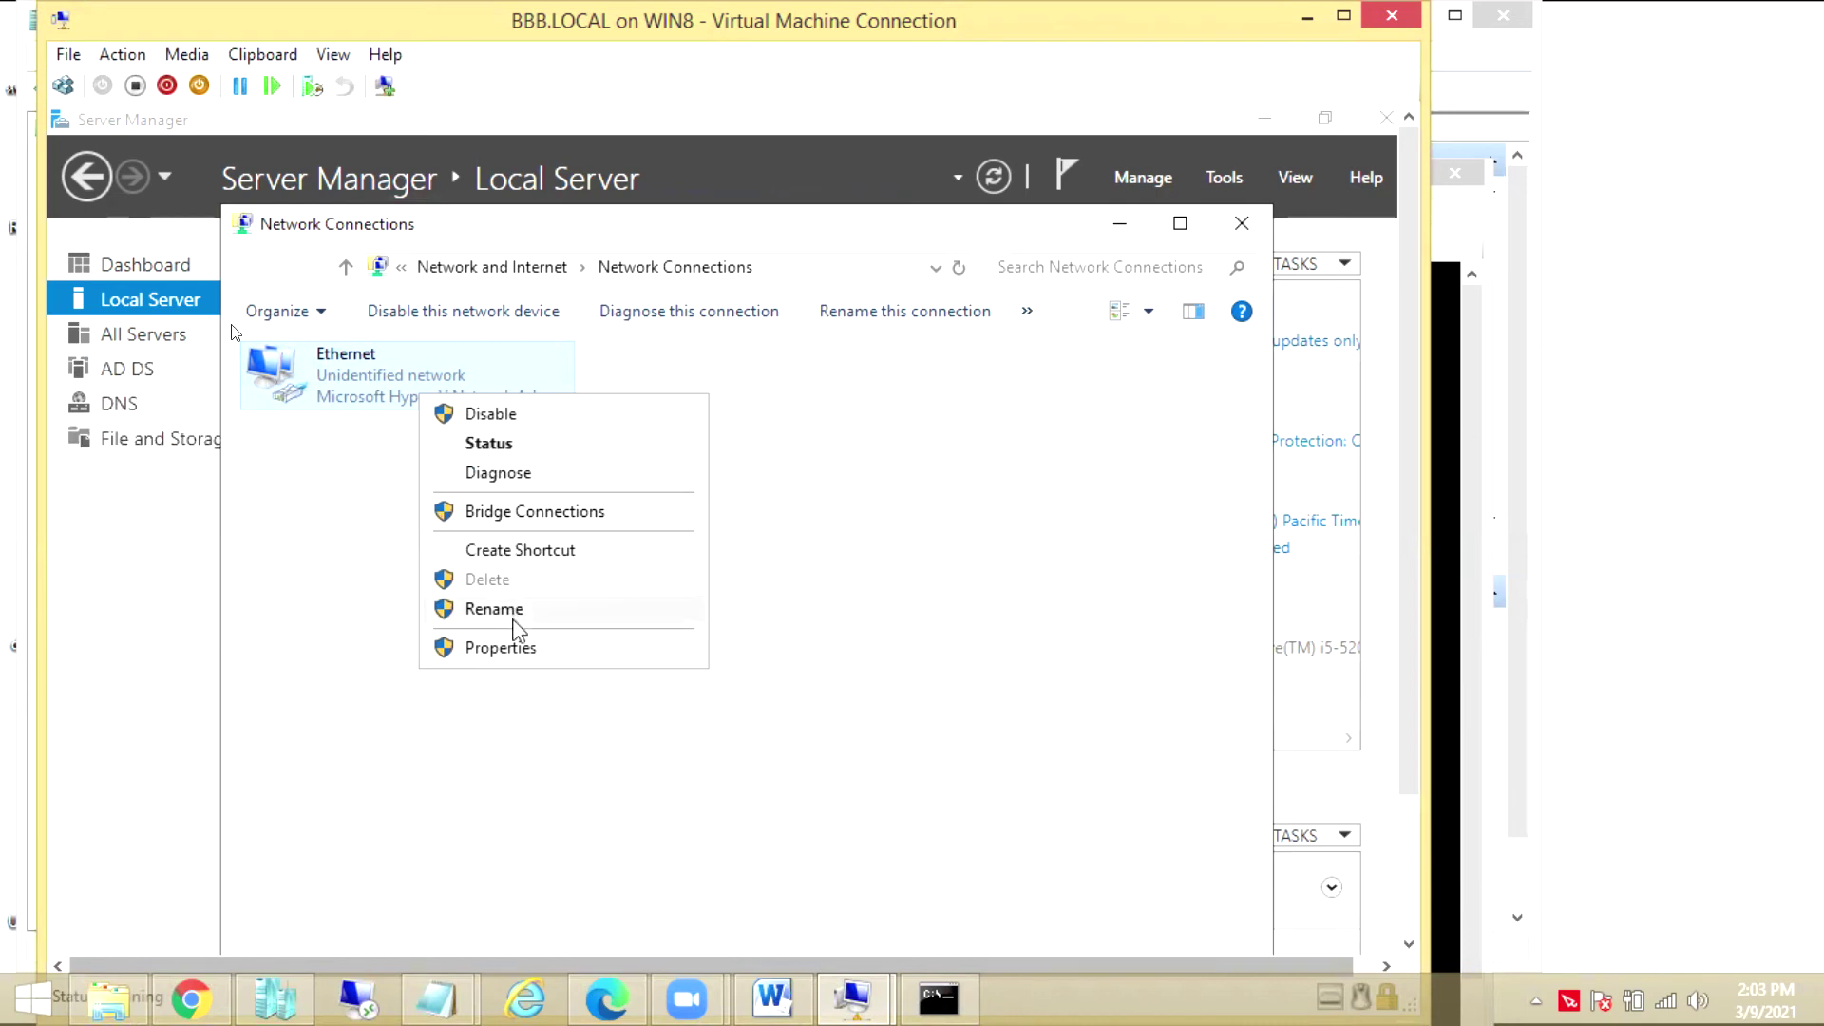
# Disable and re-enable the Ethernet adapter, then minimize Network Connections
pyautogui.click(490, 415)
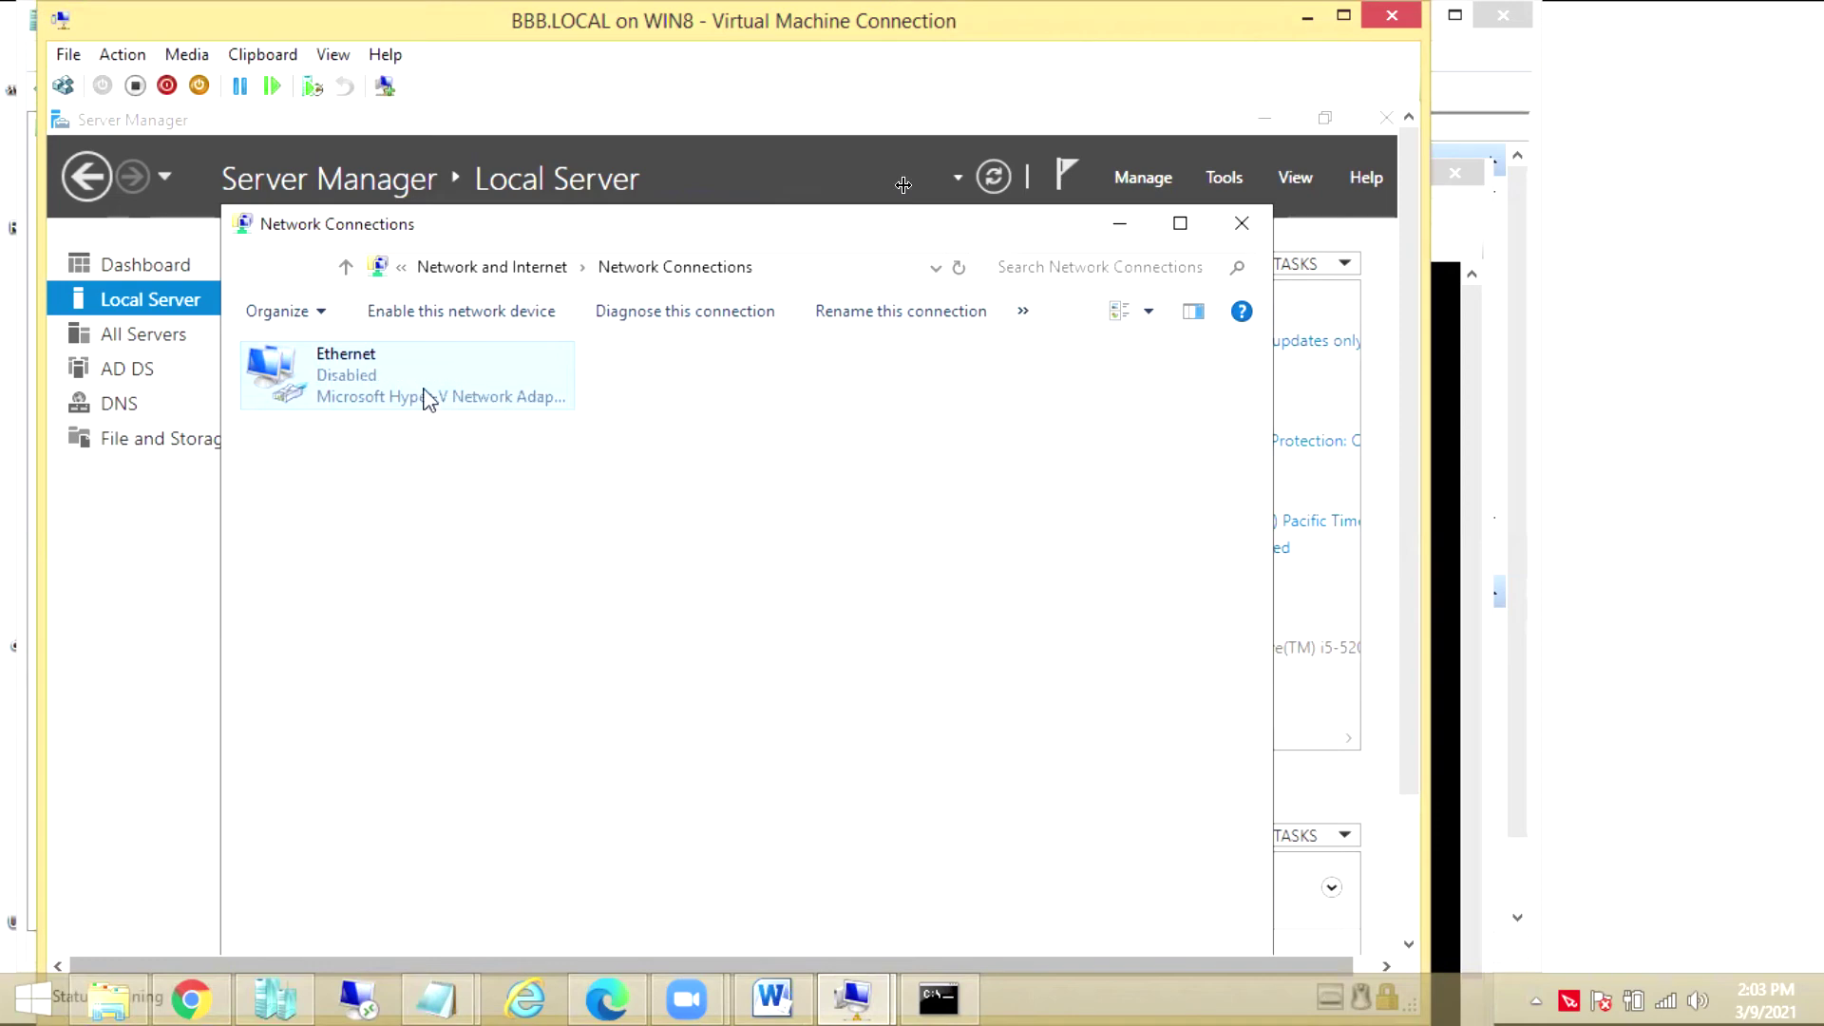
pyautogui.rightClick(420, 391)
pyautogui.click(485, 402)
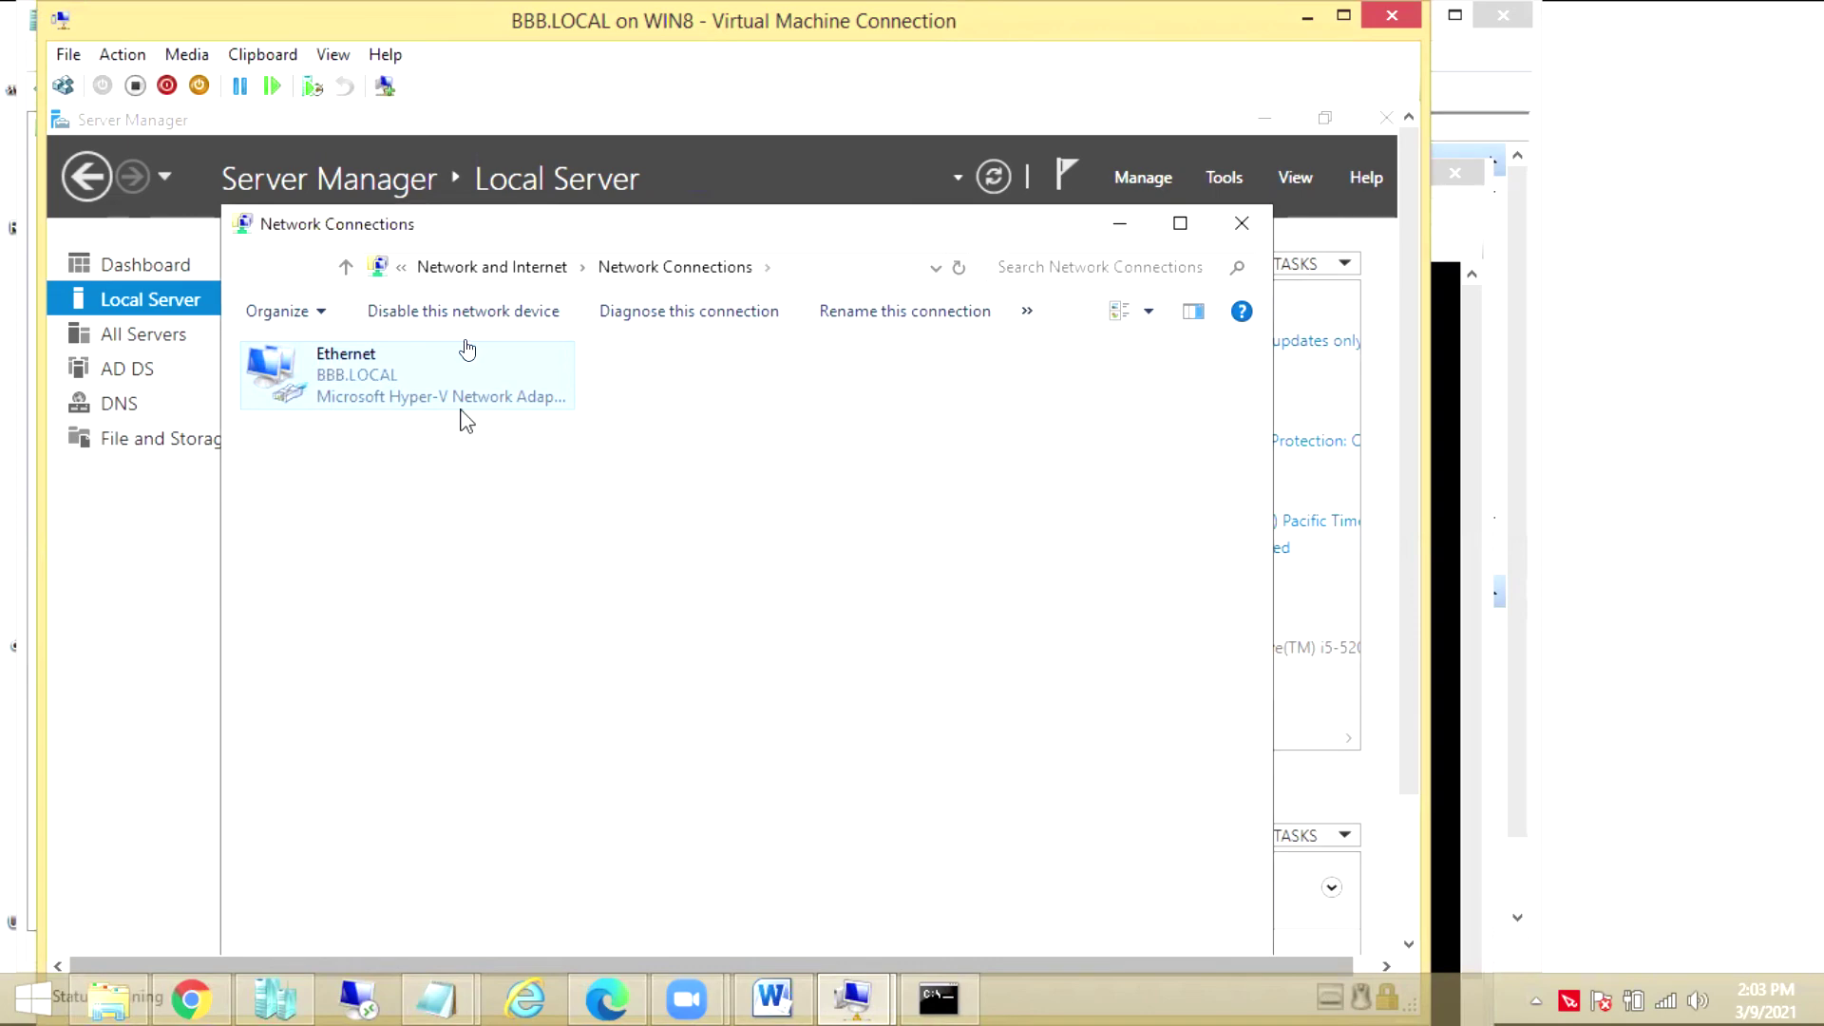
pyautogui.click(1120, 223)
pyautogui.click(1217, 181)
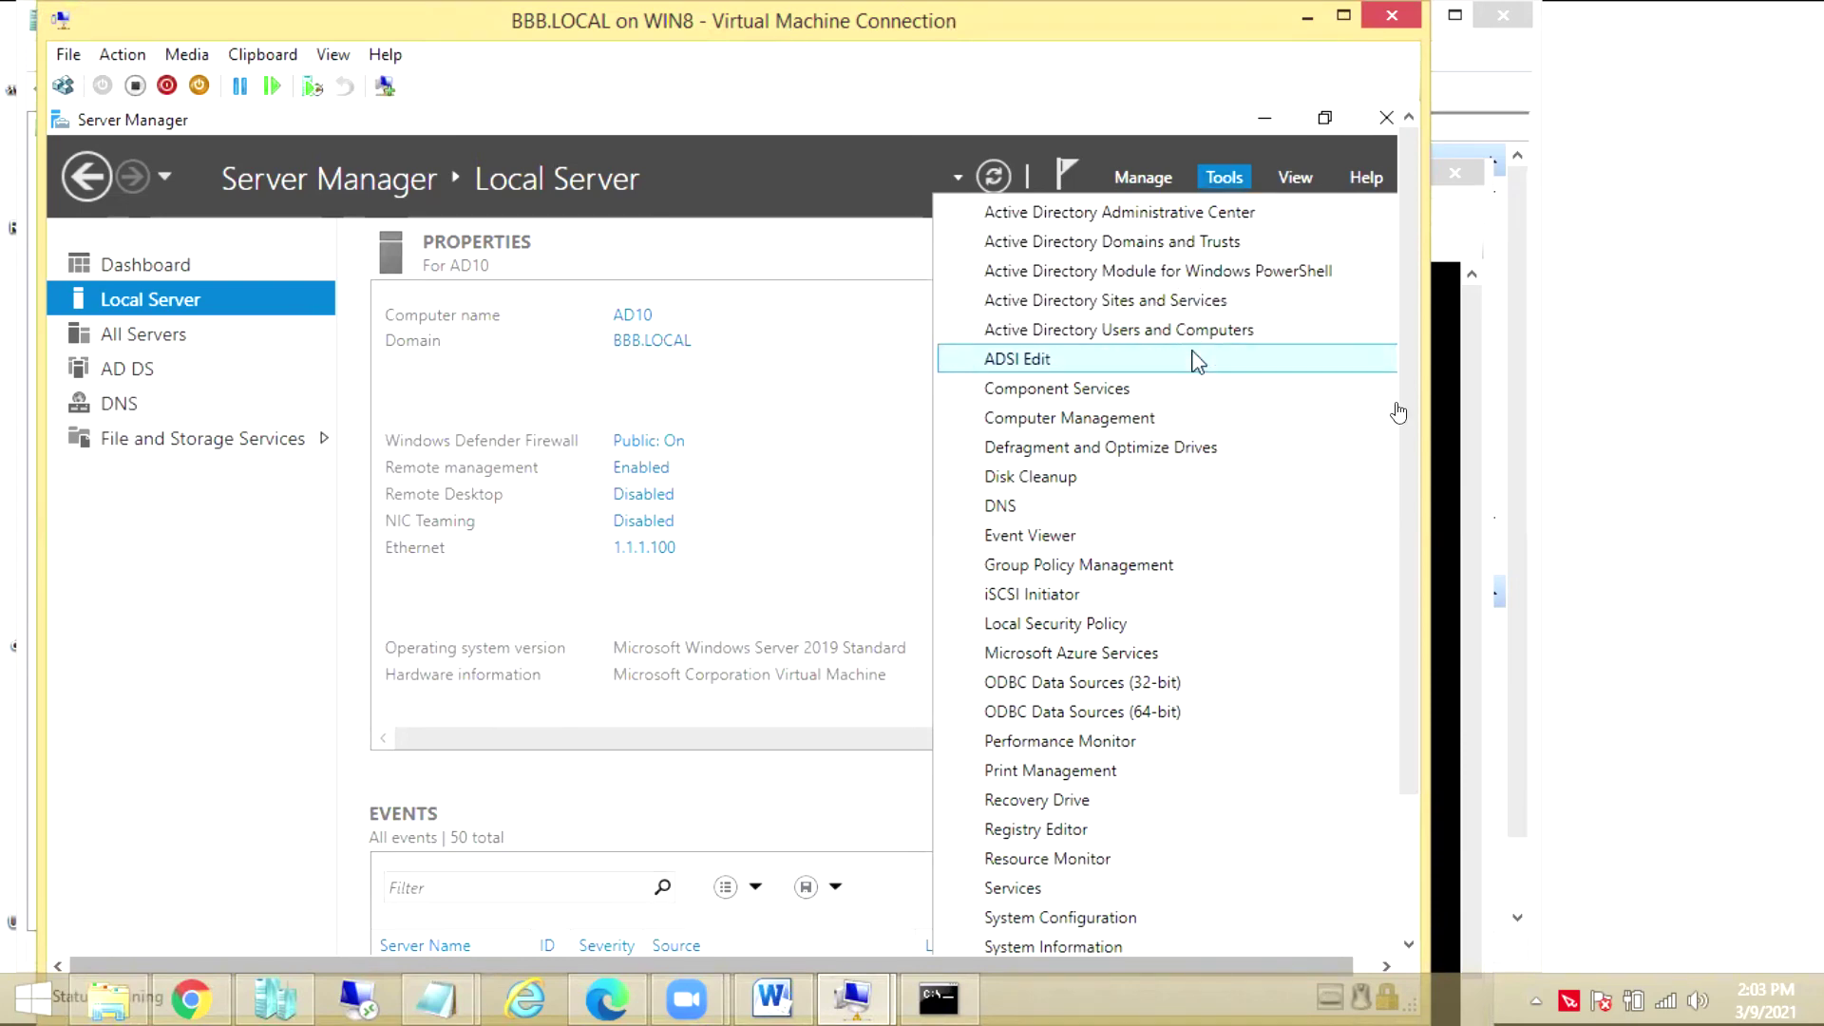
# Open DNS Manager and expand AD10's forward lookup zones to the BBB.LOCAL records
pyautogui.click(1167, 505)
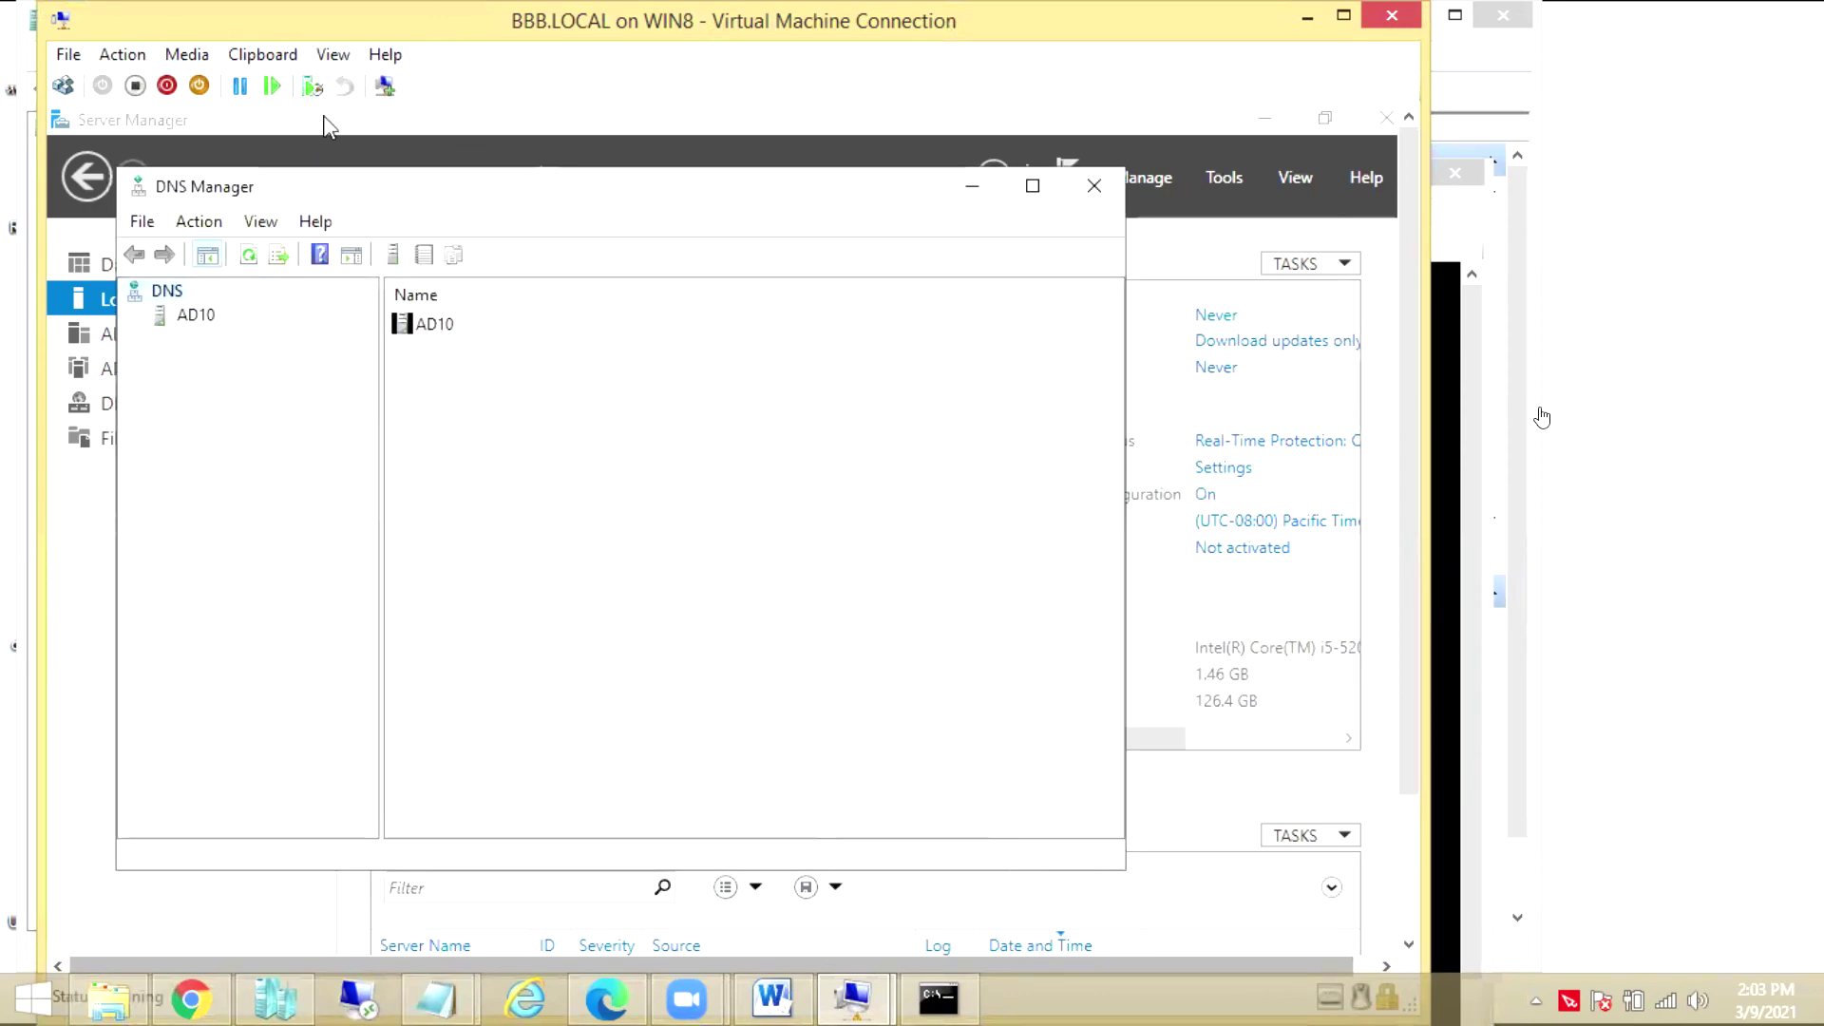
pyautogui.click(256, 338)
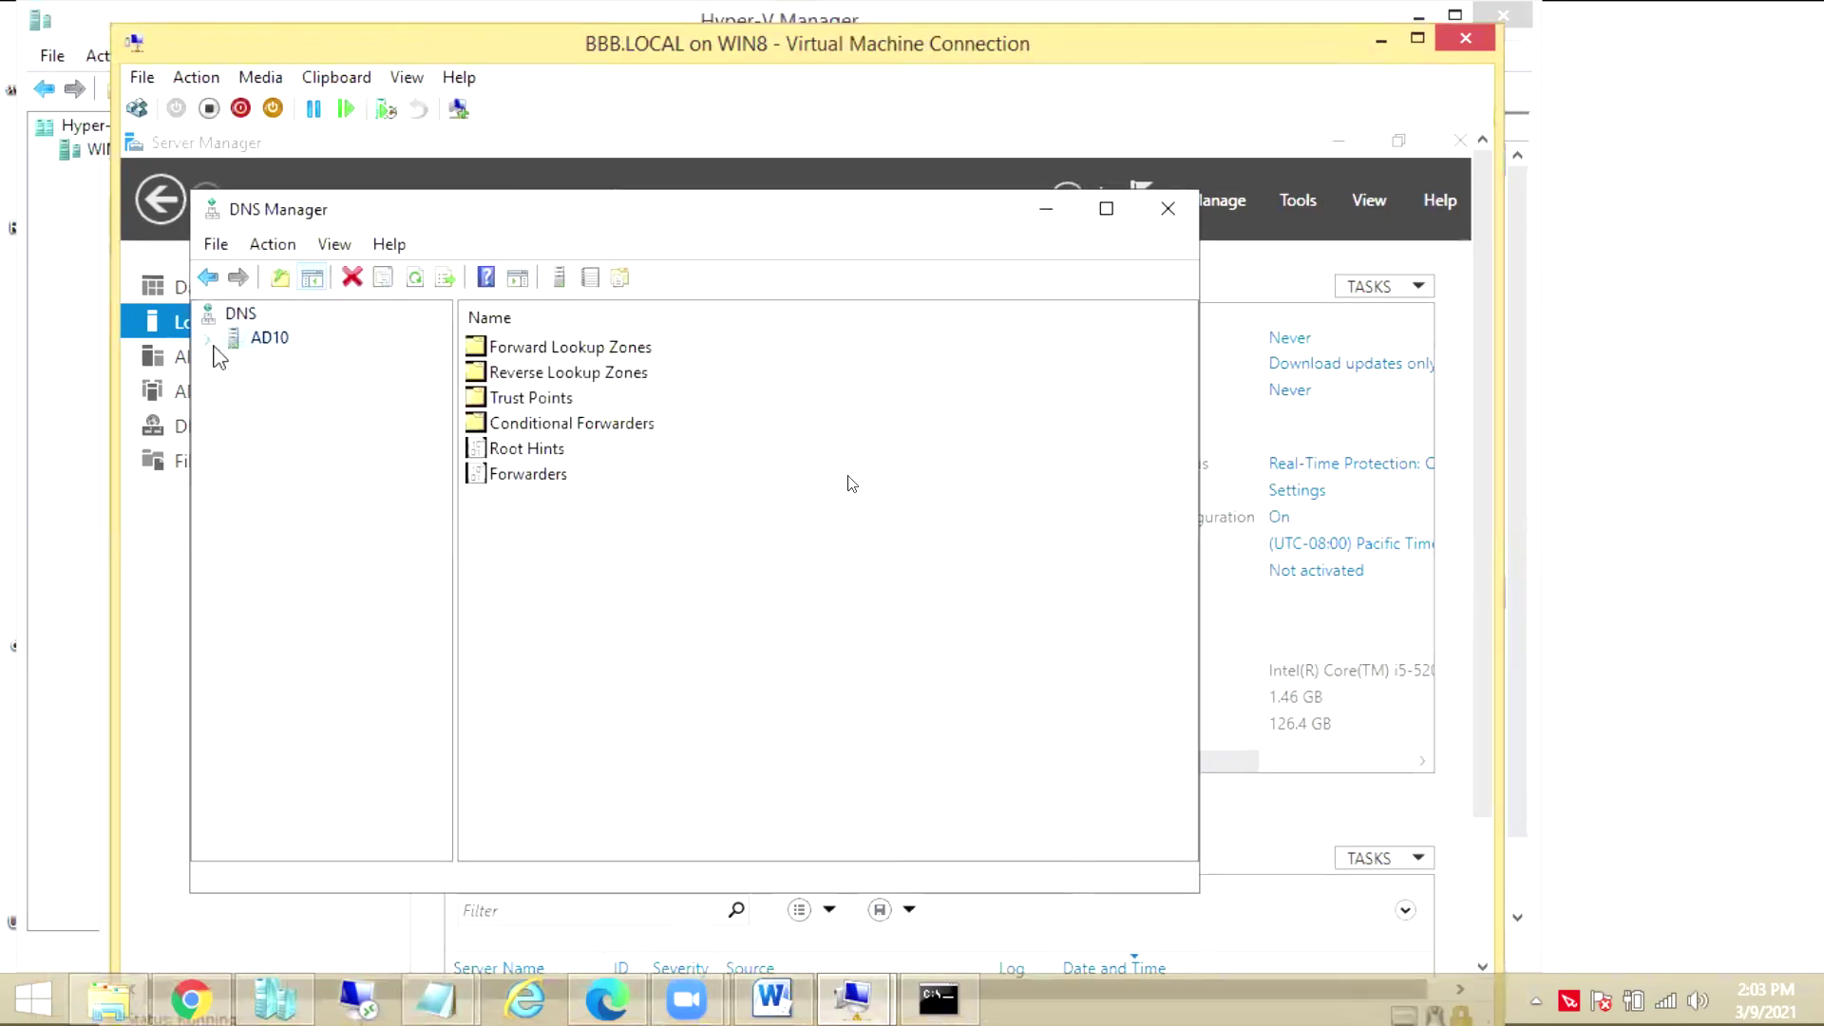
pyautogui.doubleClick(256, 362)
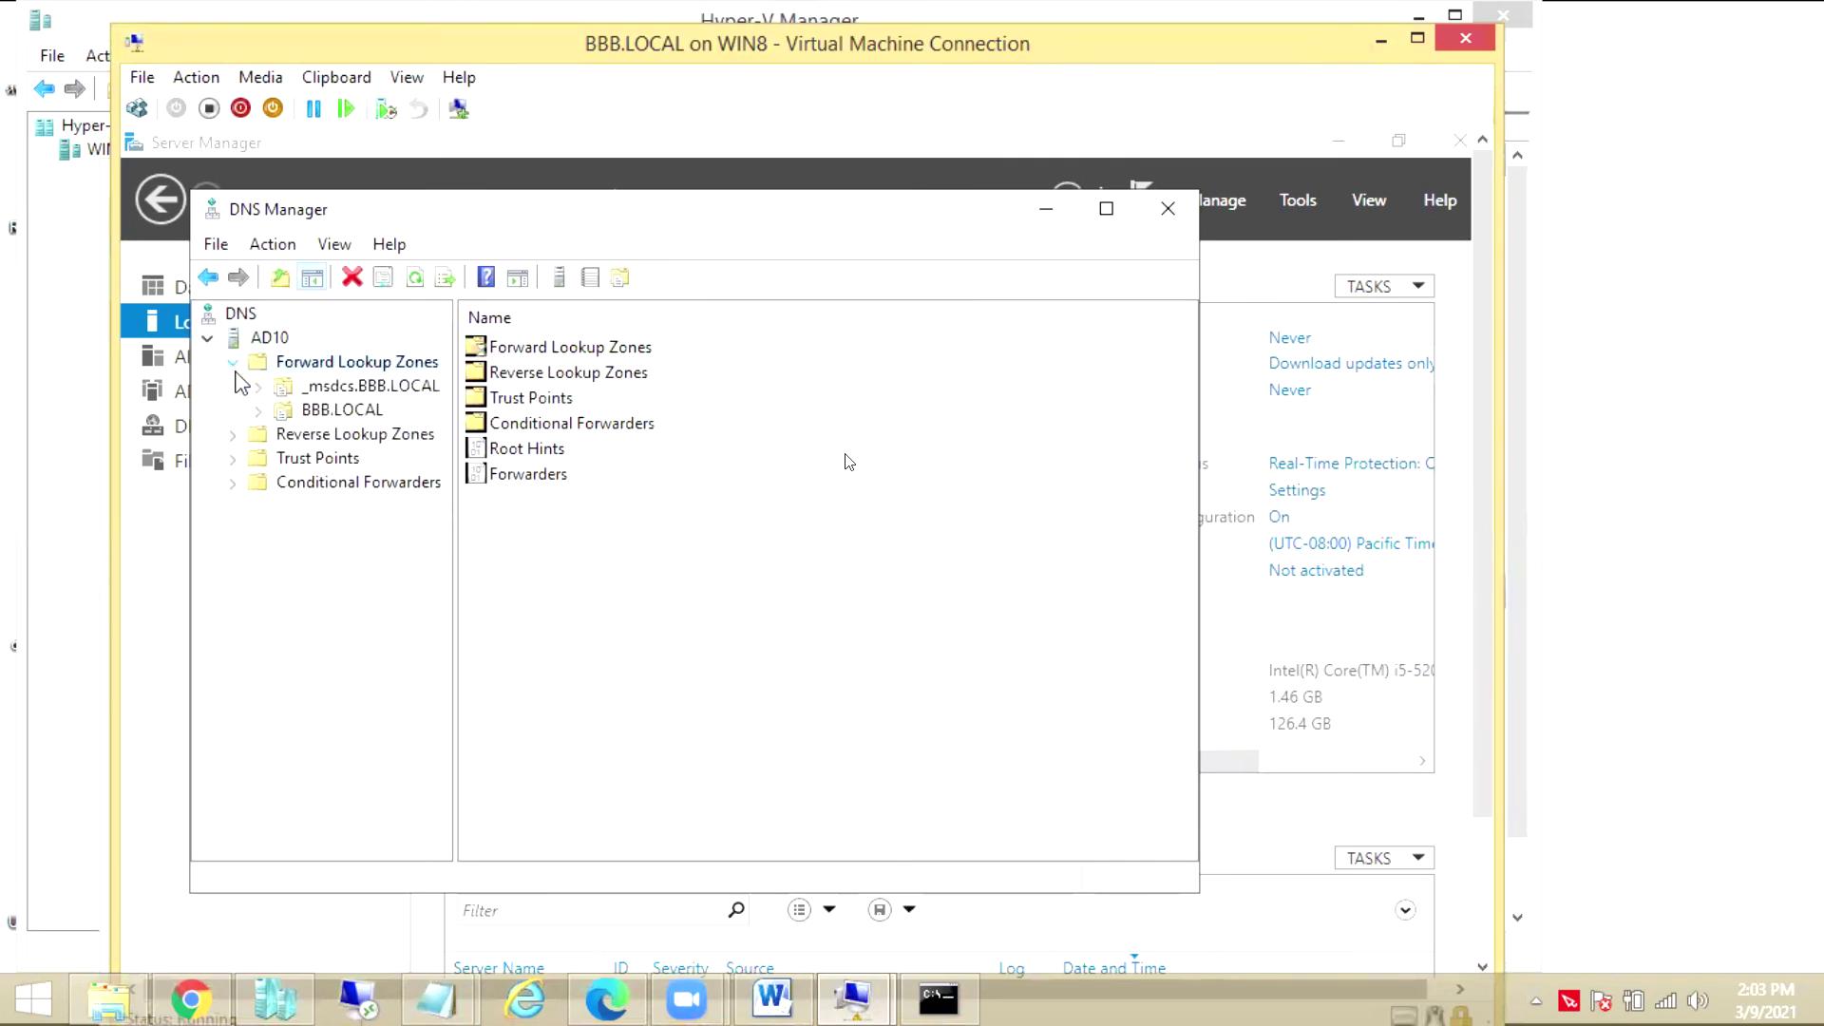
pyautogui.click(284, 414)
# Create a primary IPv4 reverse lookup zone with network ID 1.1.1, default dynamic updates
pyautogui.click(277, 435)
pyautogui.rightClick(277, 435)
pyautogui.click(333, 454)
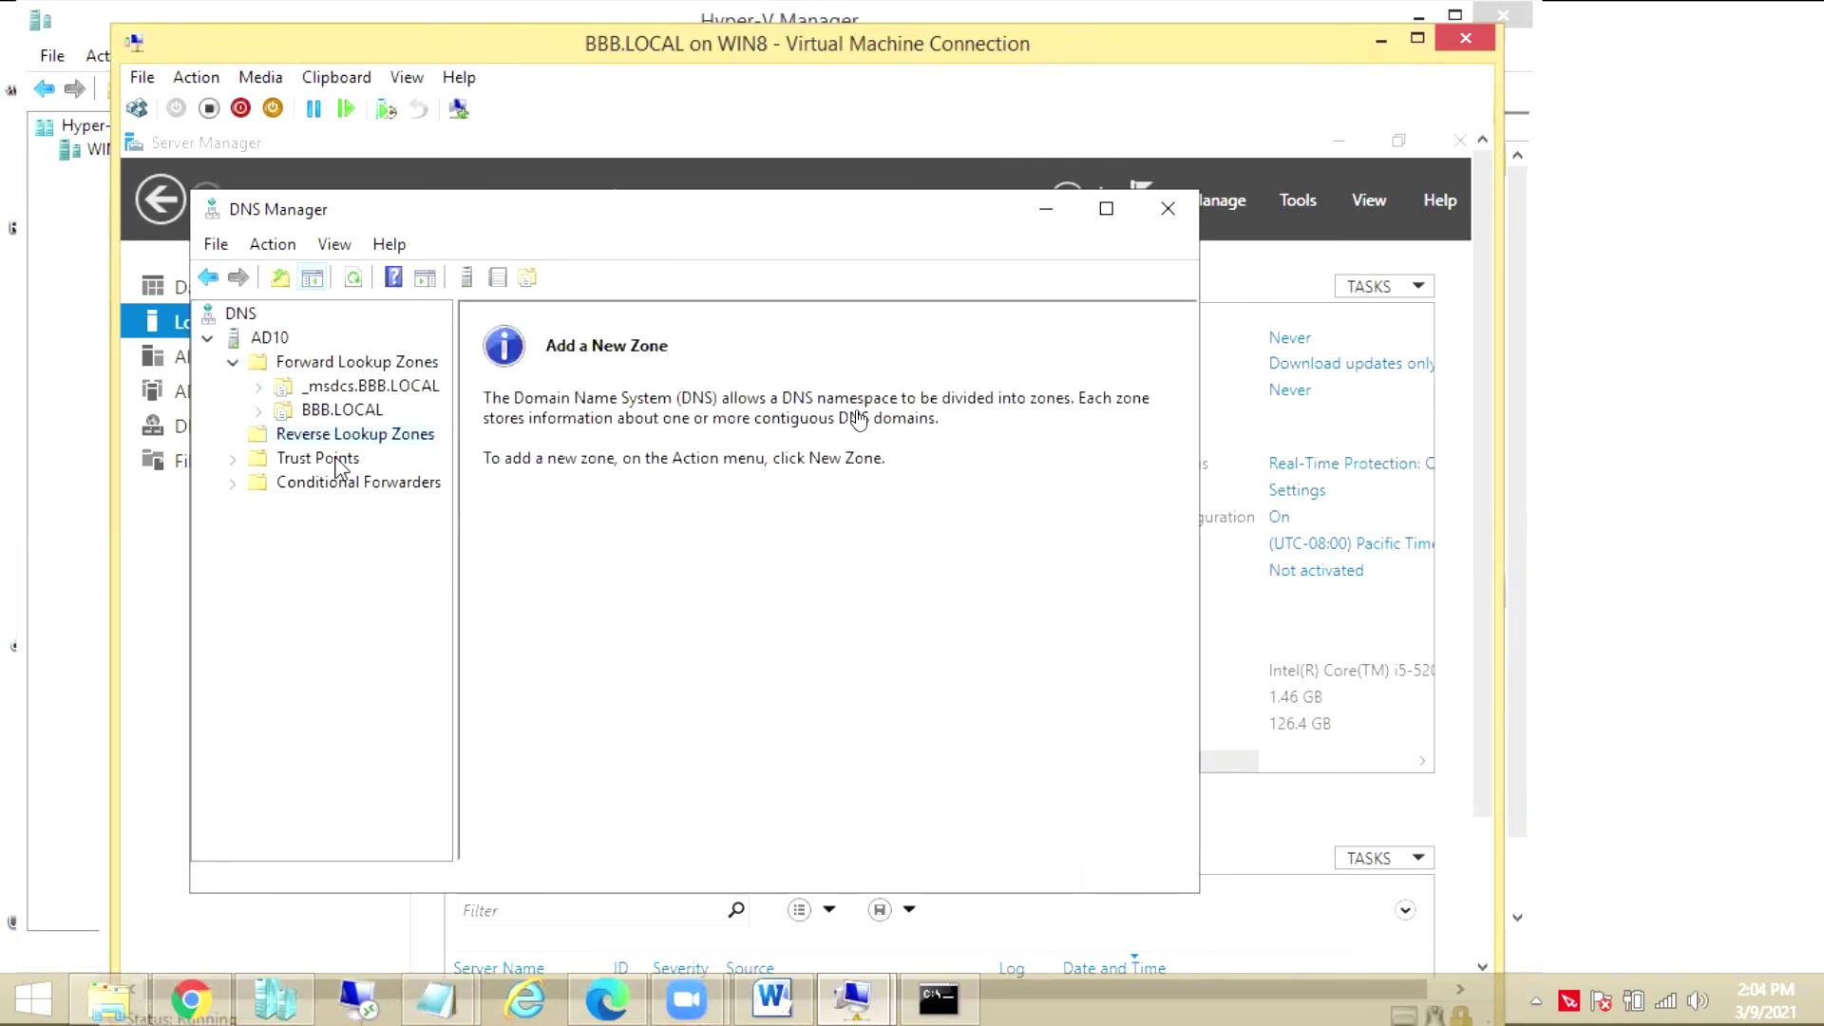
pyautogui.click(704, 708)
pyautogui.click(704, 705)
pyautogui.click(704, 705)
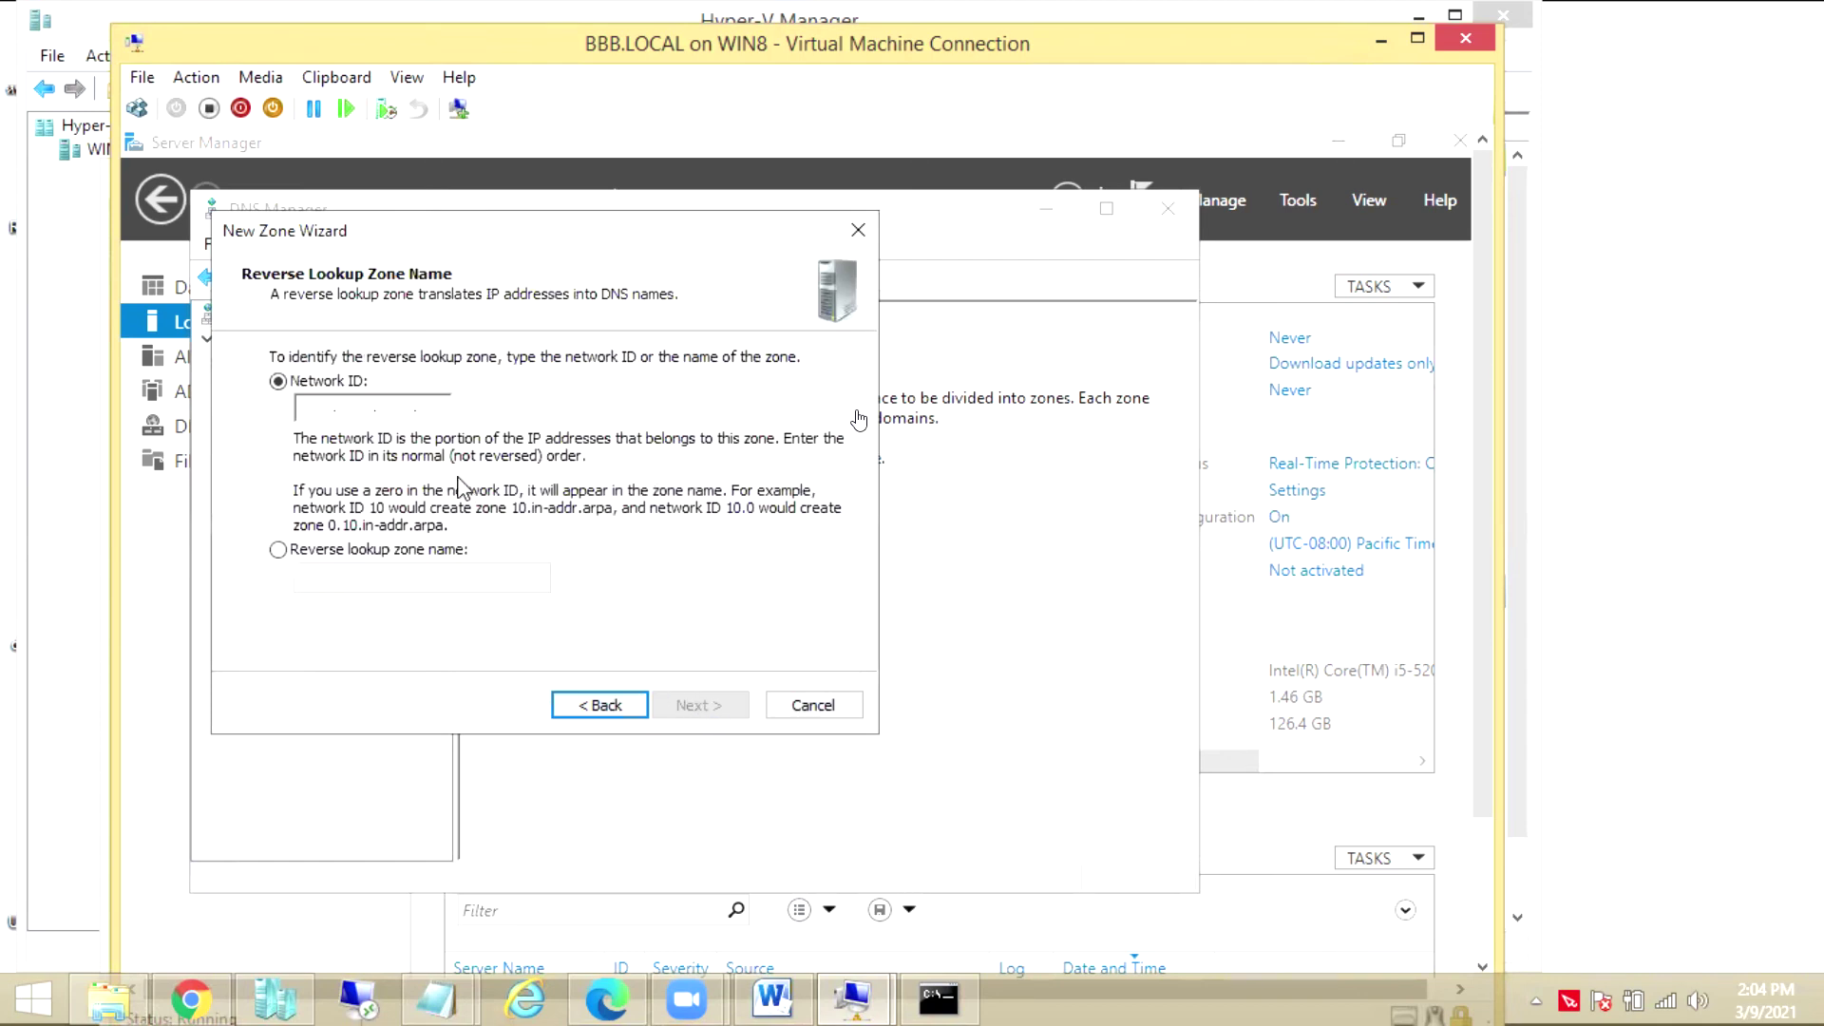
pyautogui.click(316, 409)
pyautogui.write('1.1.1')
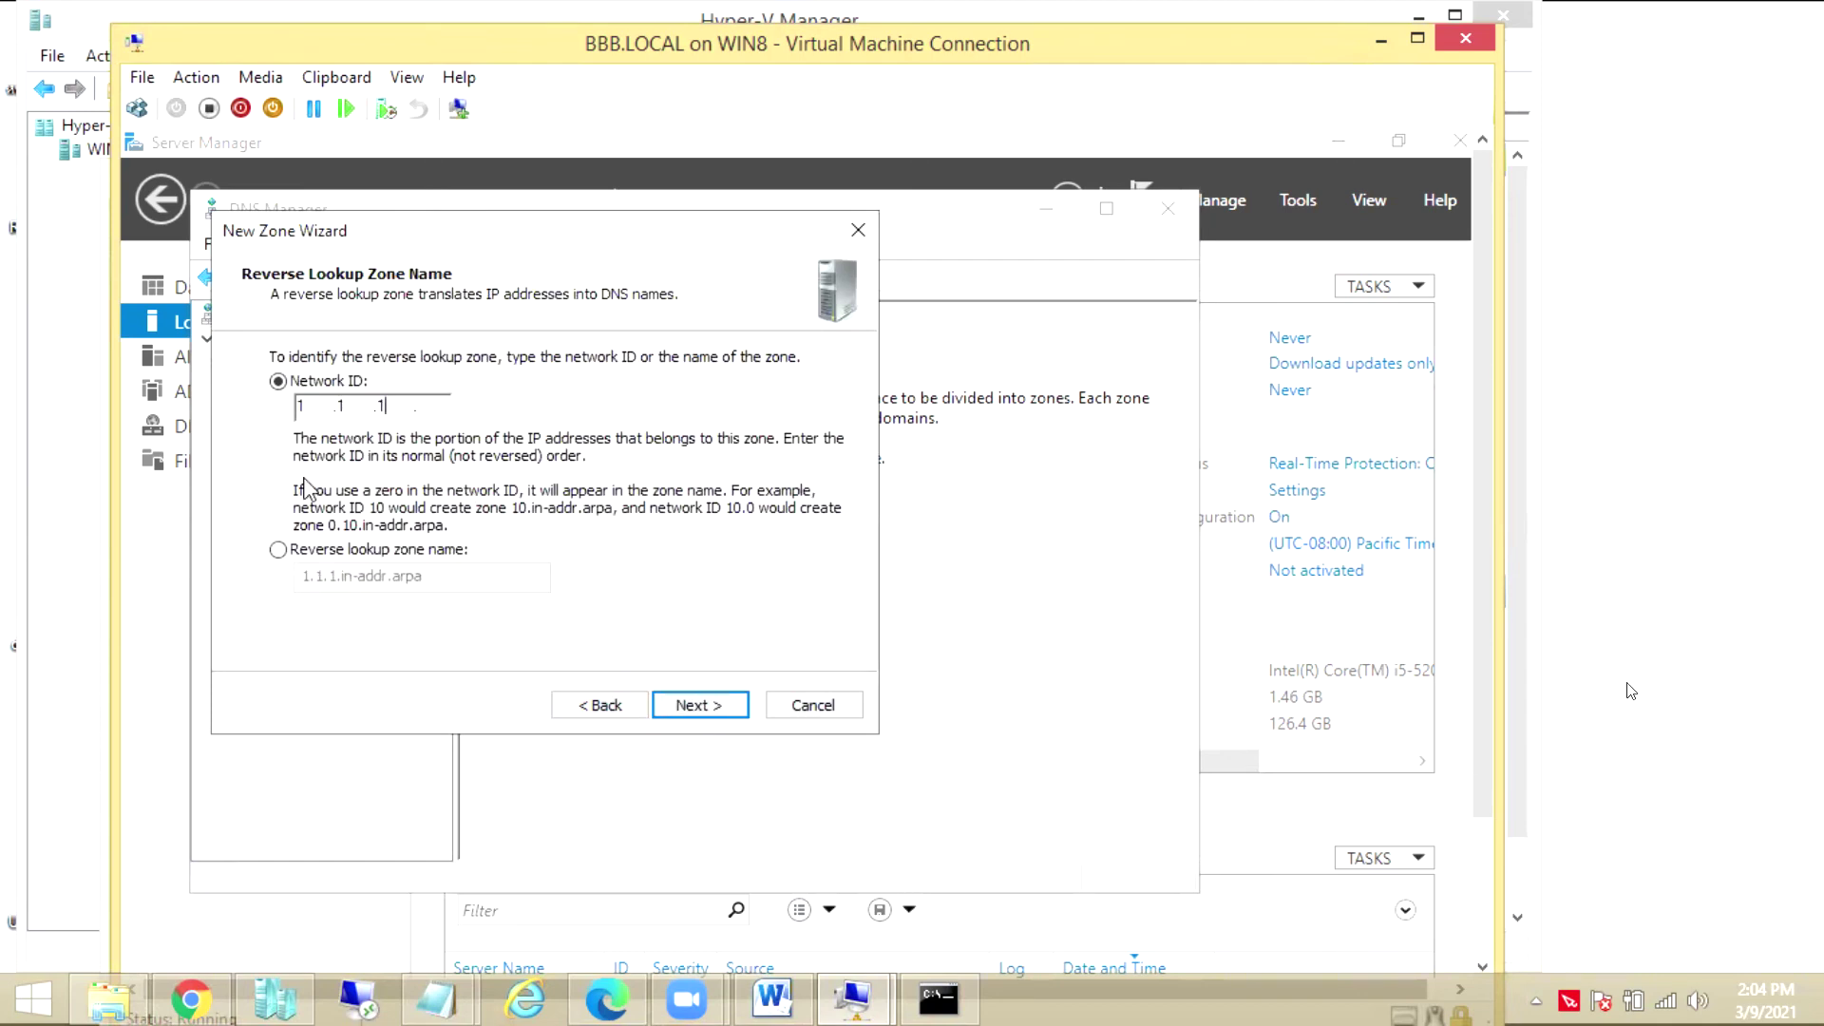
pyautogui.click(699, 705)
pyautogui.click(699, 705)
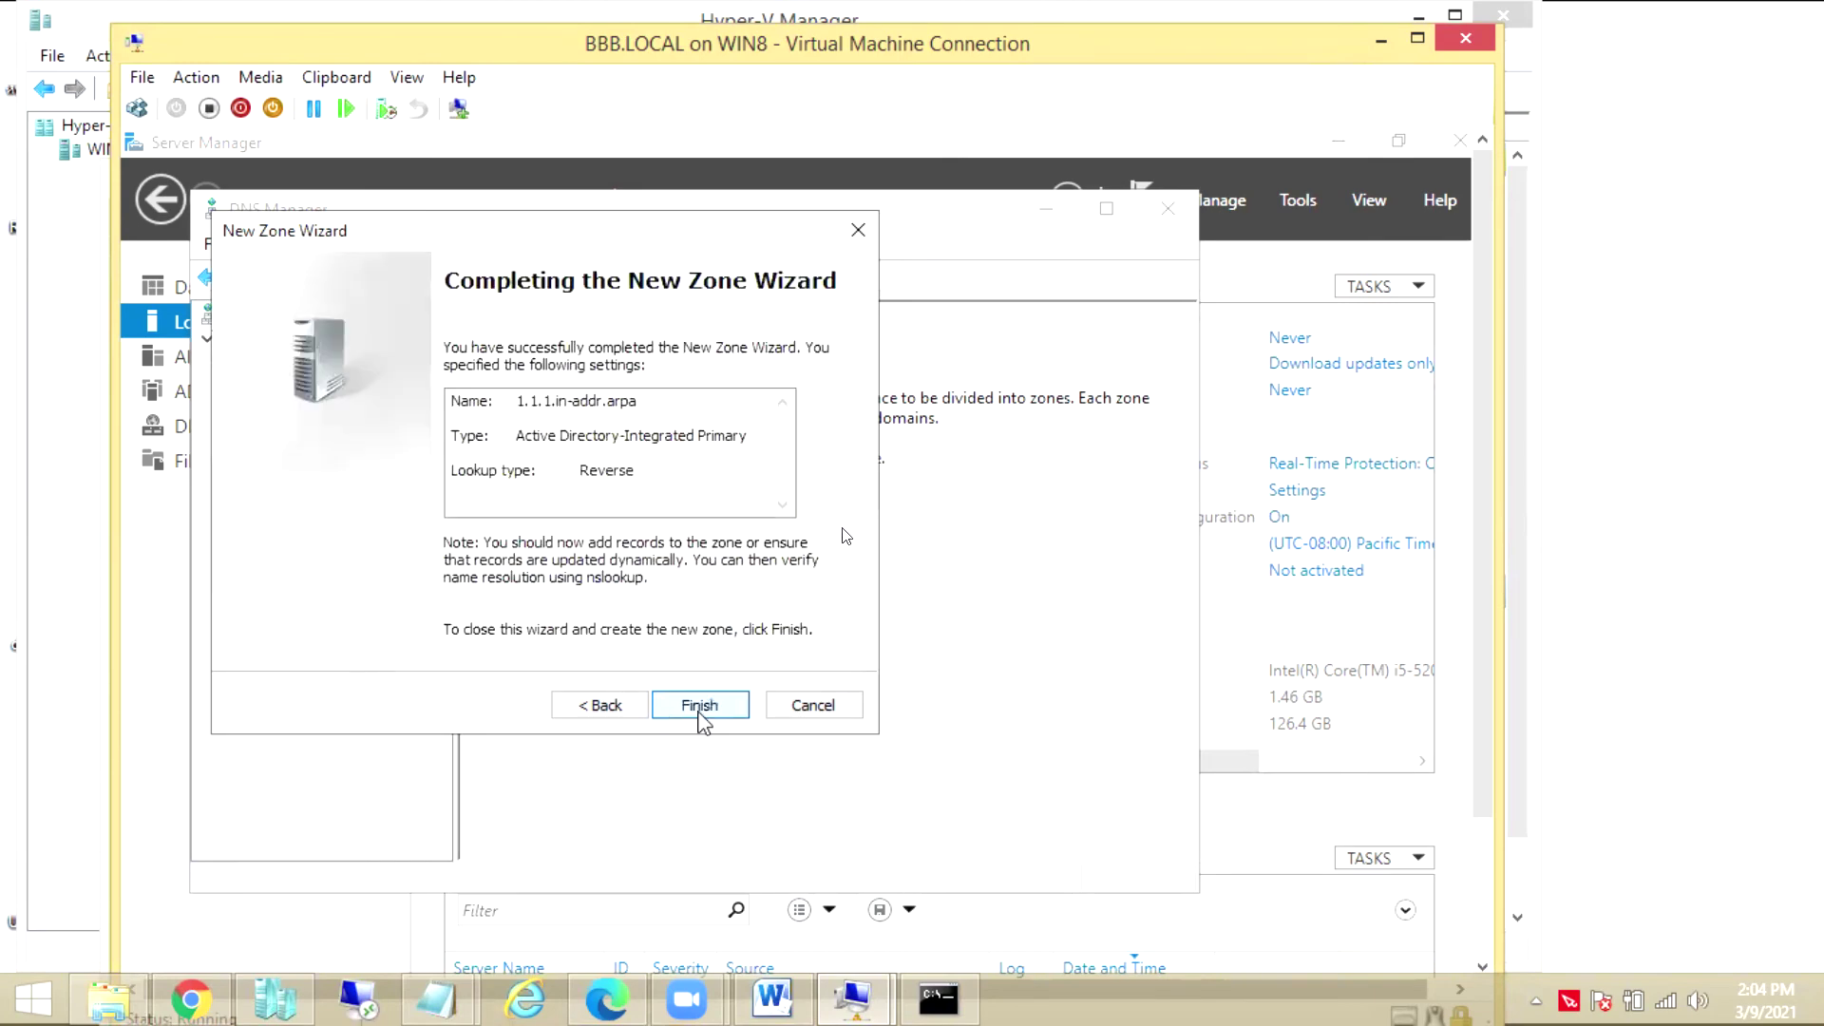
pyautogui.click(699, 705)
pyautogui.click(233, 435)
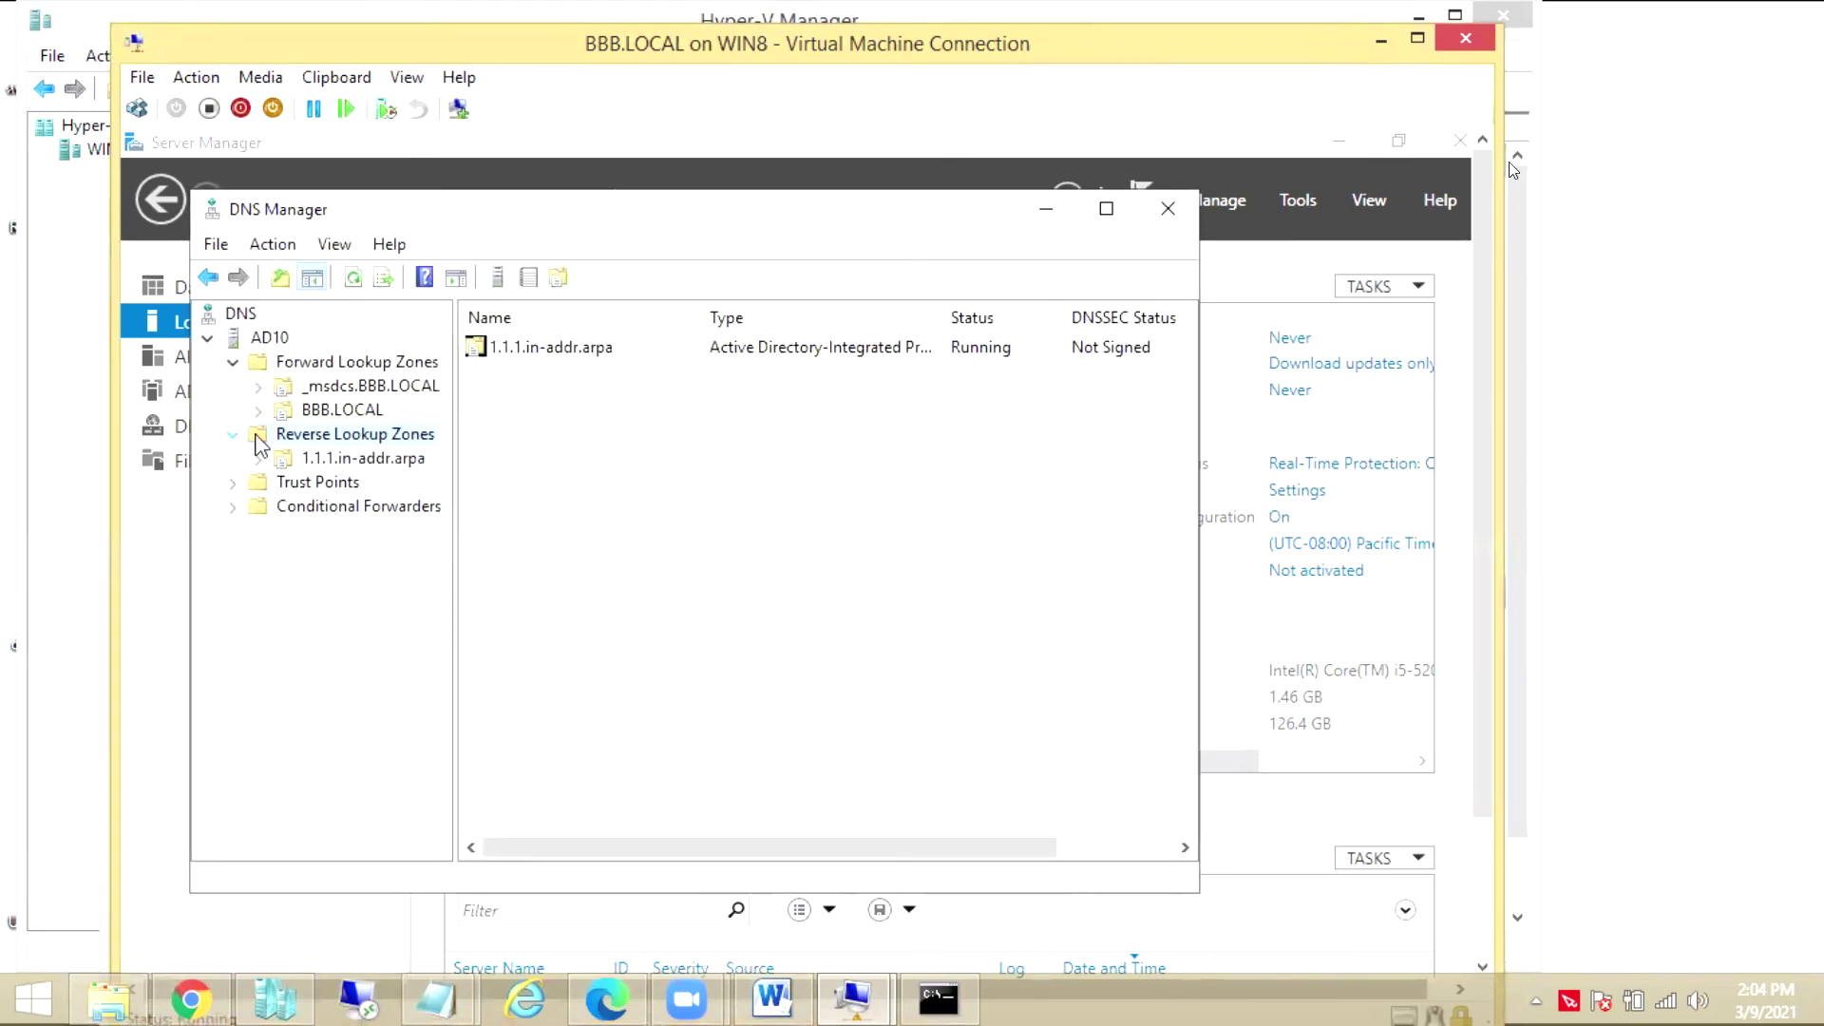
pyautogui.click(328, 410)
# Reapply the ad10 host record so its pointer record is updated
pyautogui.doubleClick(506, 576)
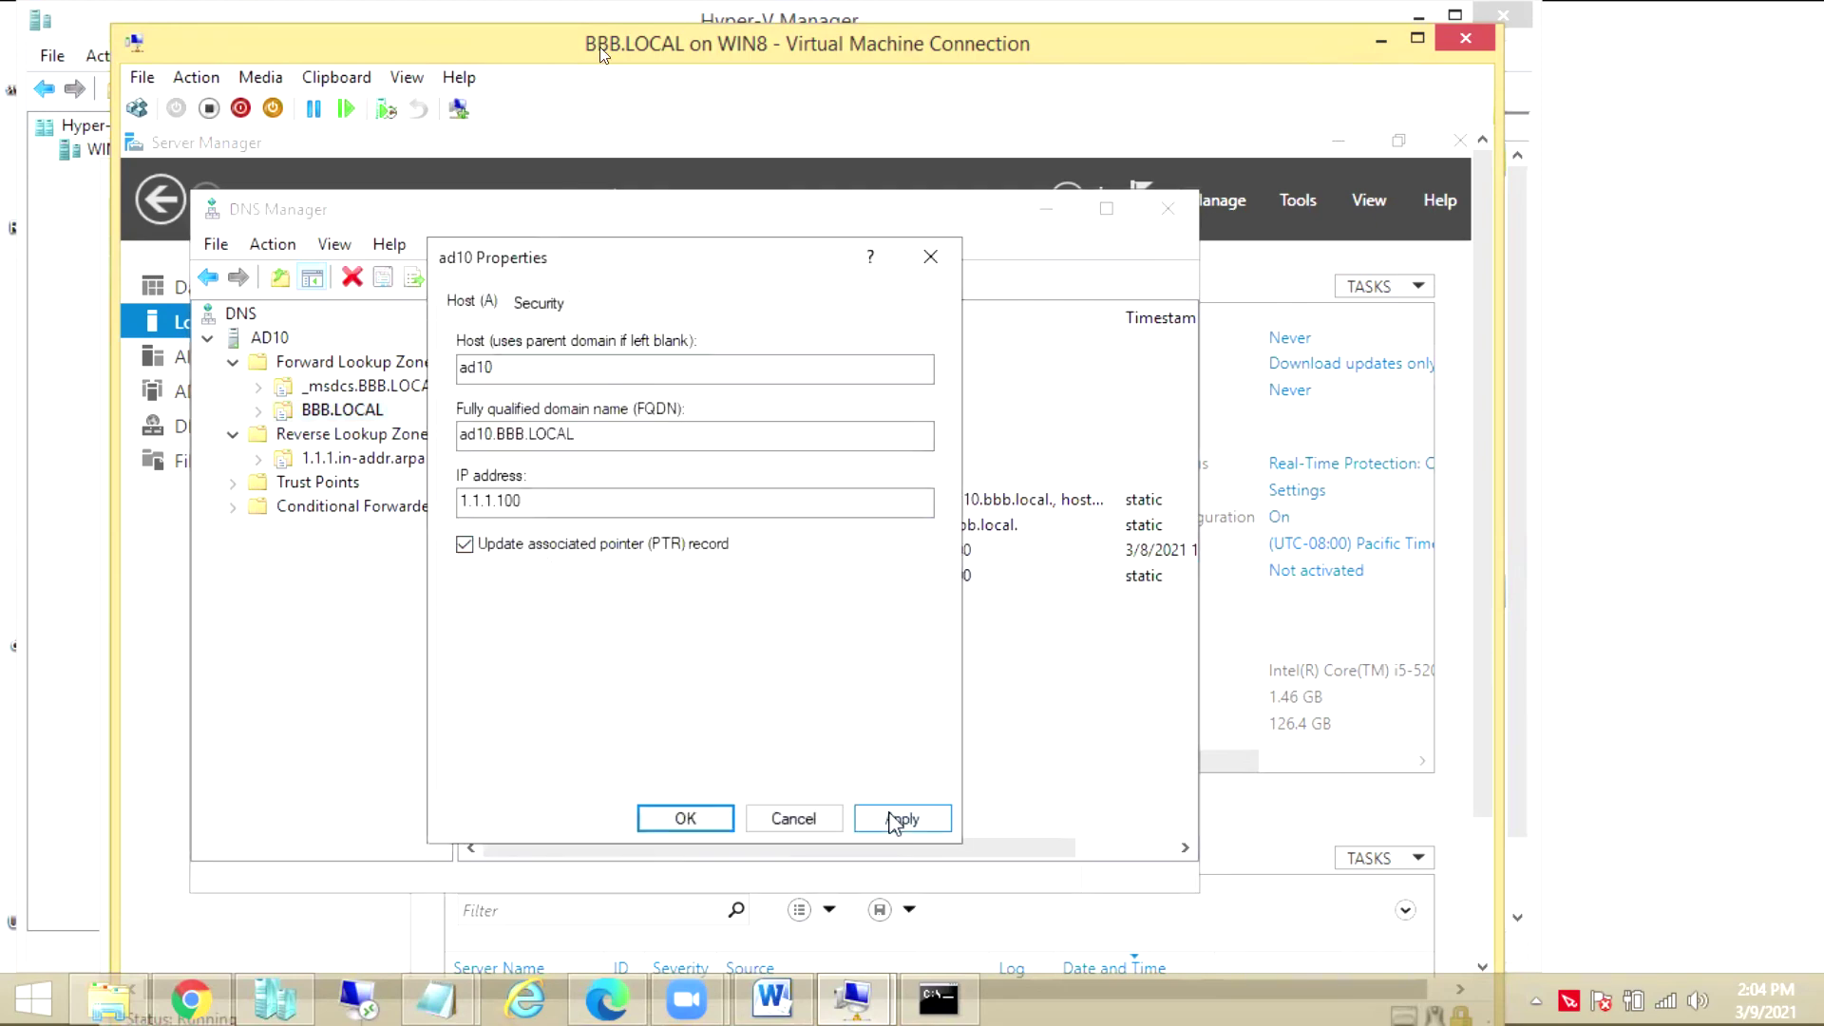
pyautogui.click(902, 819)
pyautogui.click(686, 819)
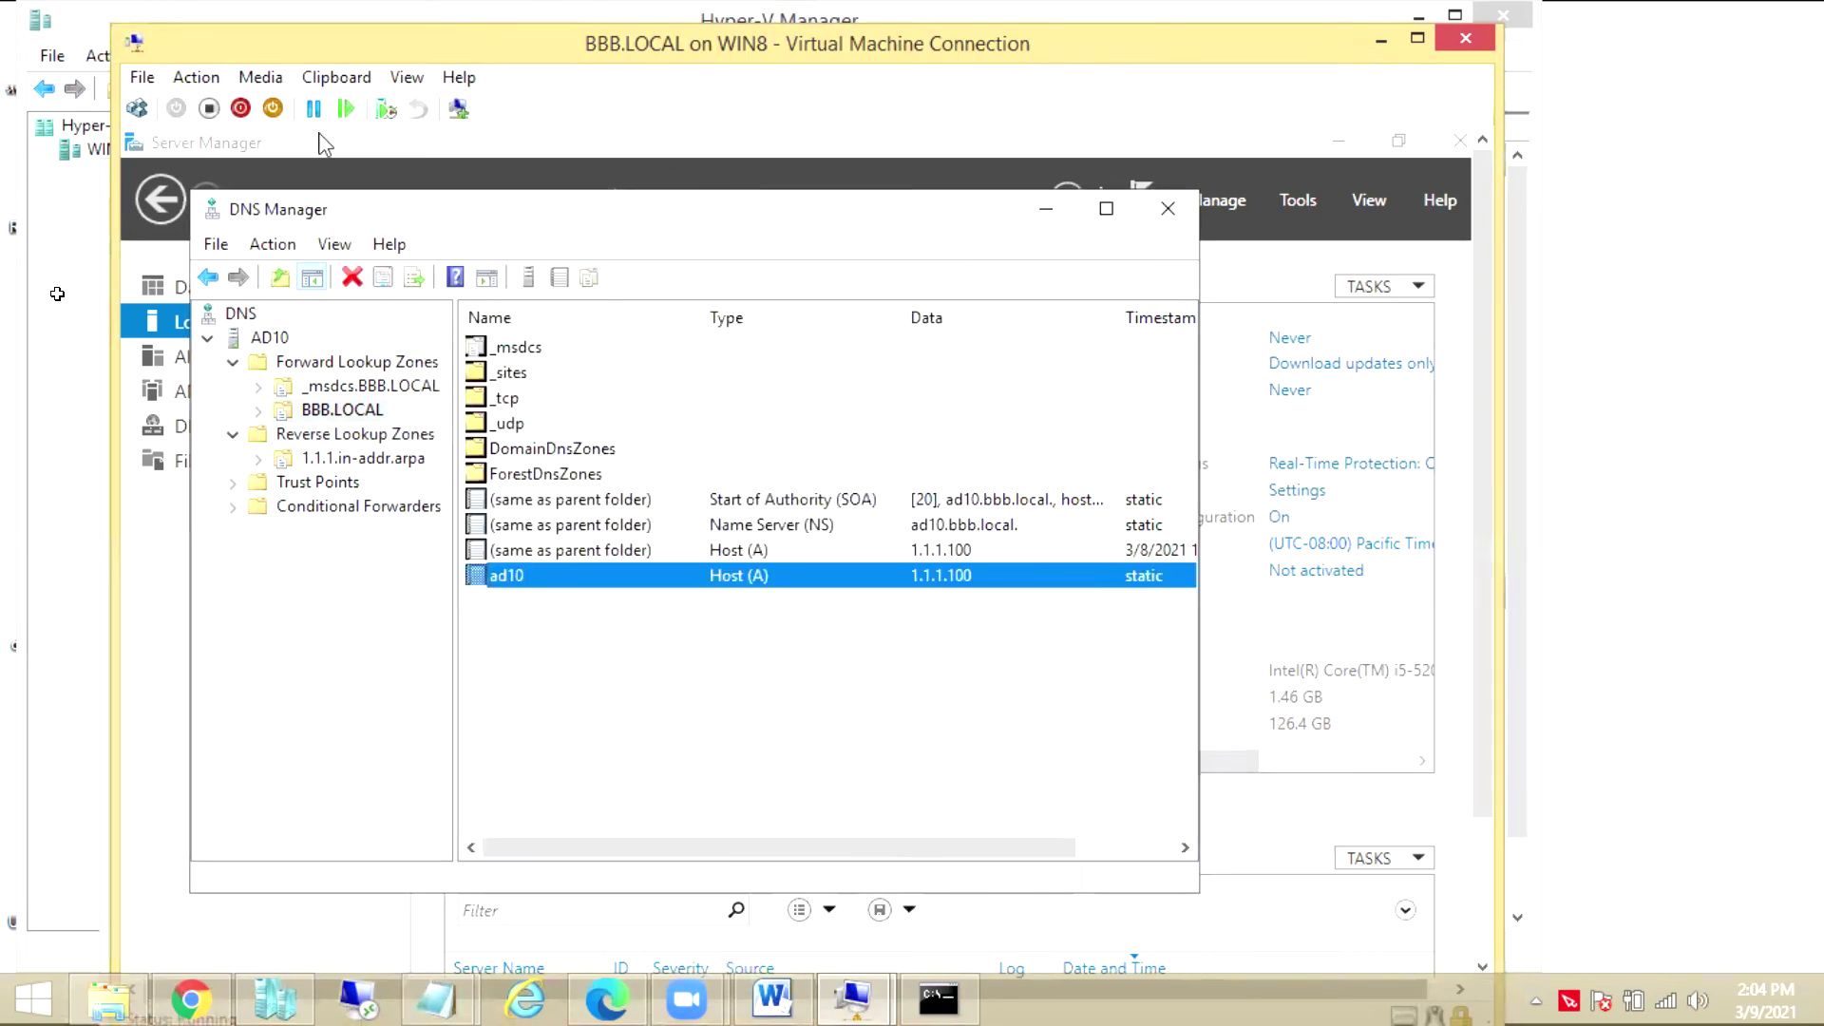
# Go full screen and run nslookup in cmd to confirm ad10.bbb.local resolves to 1.1.1.100
pyautogui.click(407, 77)
pyautogui.click(427, 108)
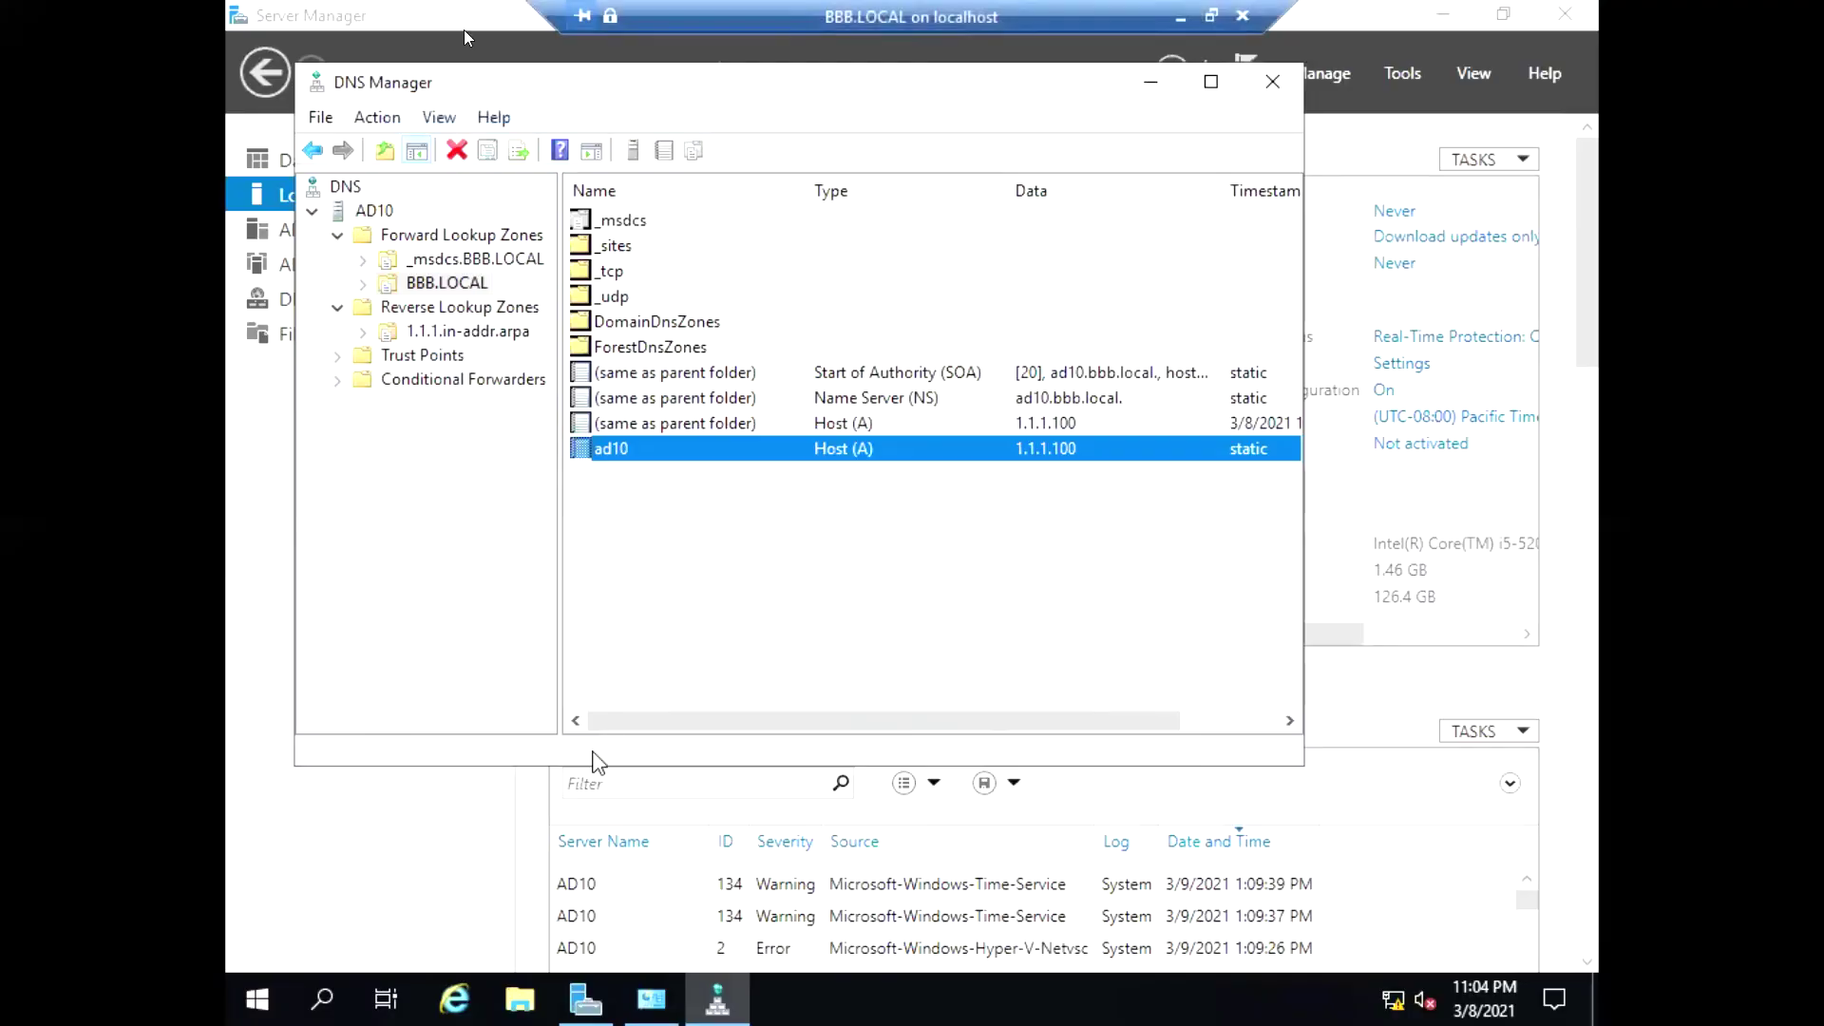
pyautogui.press('super+r')
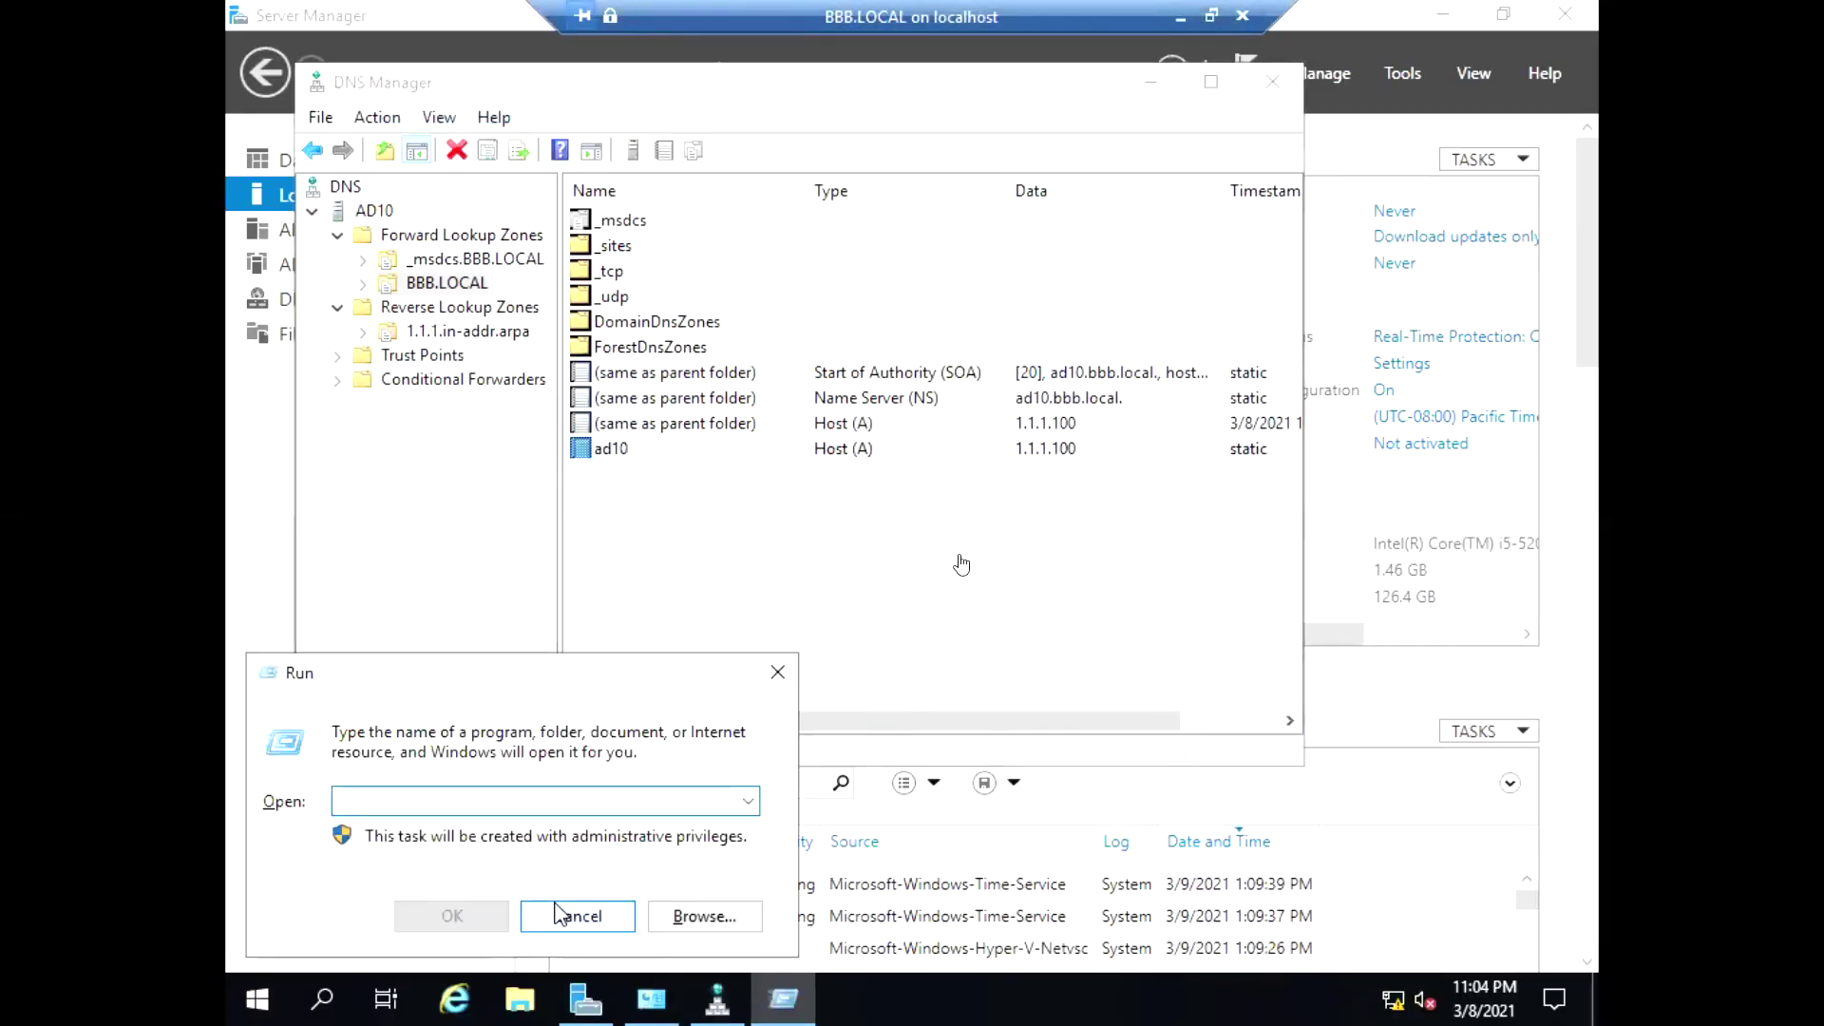
pyautogui.write('cmd')
pyautogui.press('Return')
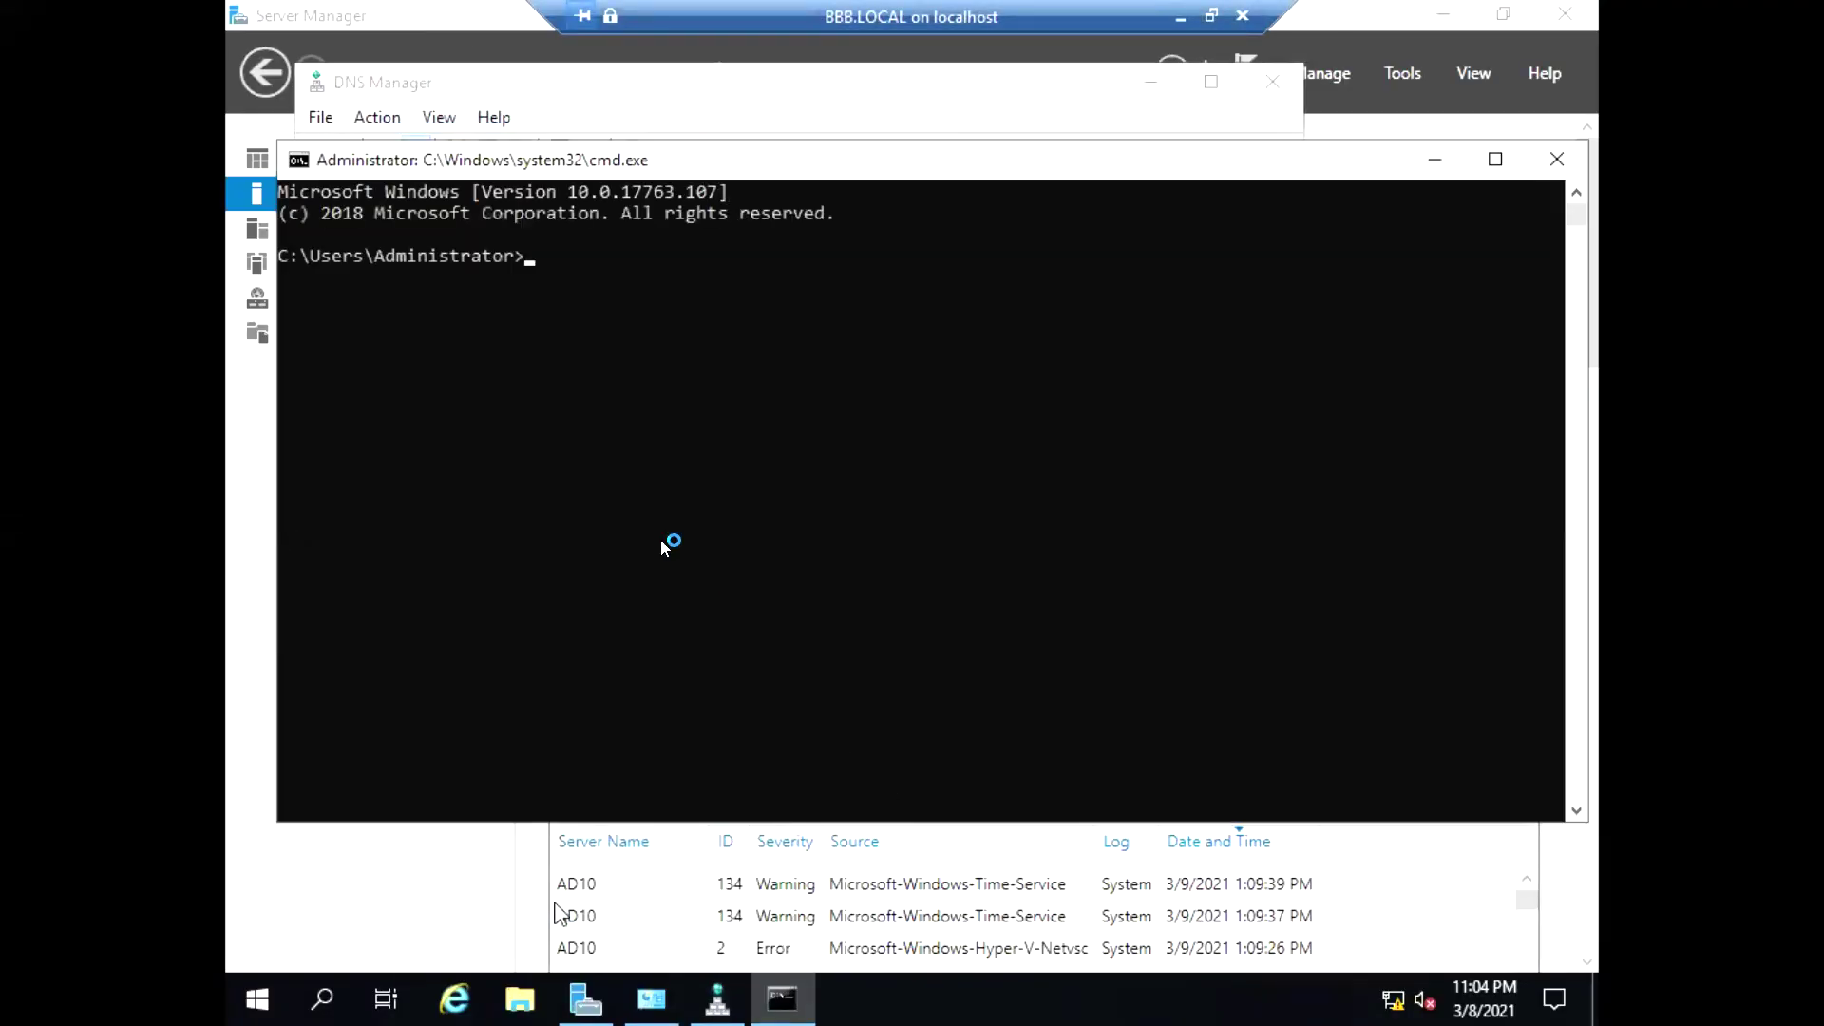
pyautogui.write('nslookup')
pyautogui.press('Return')
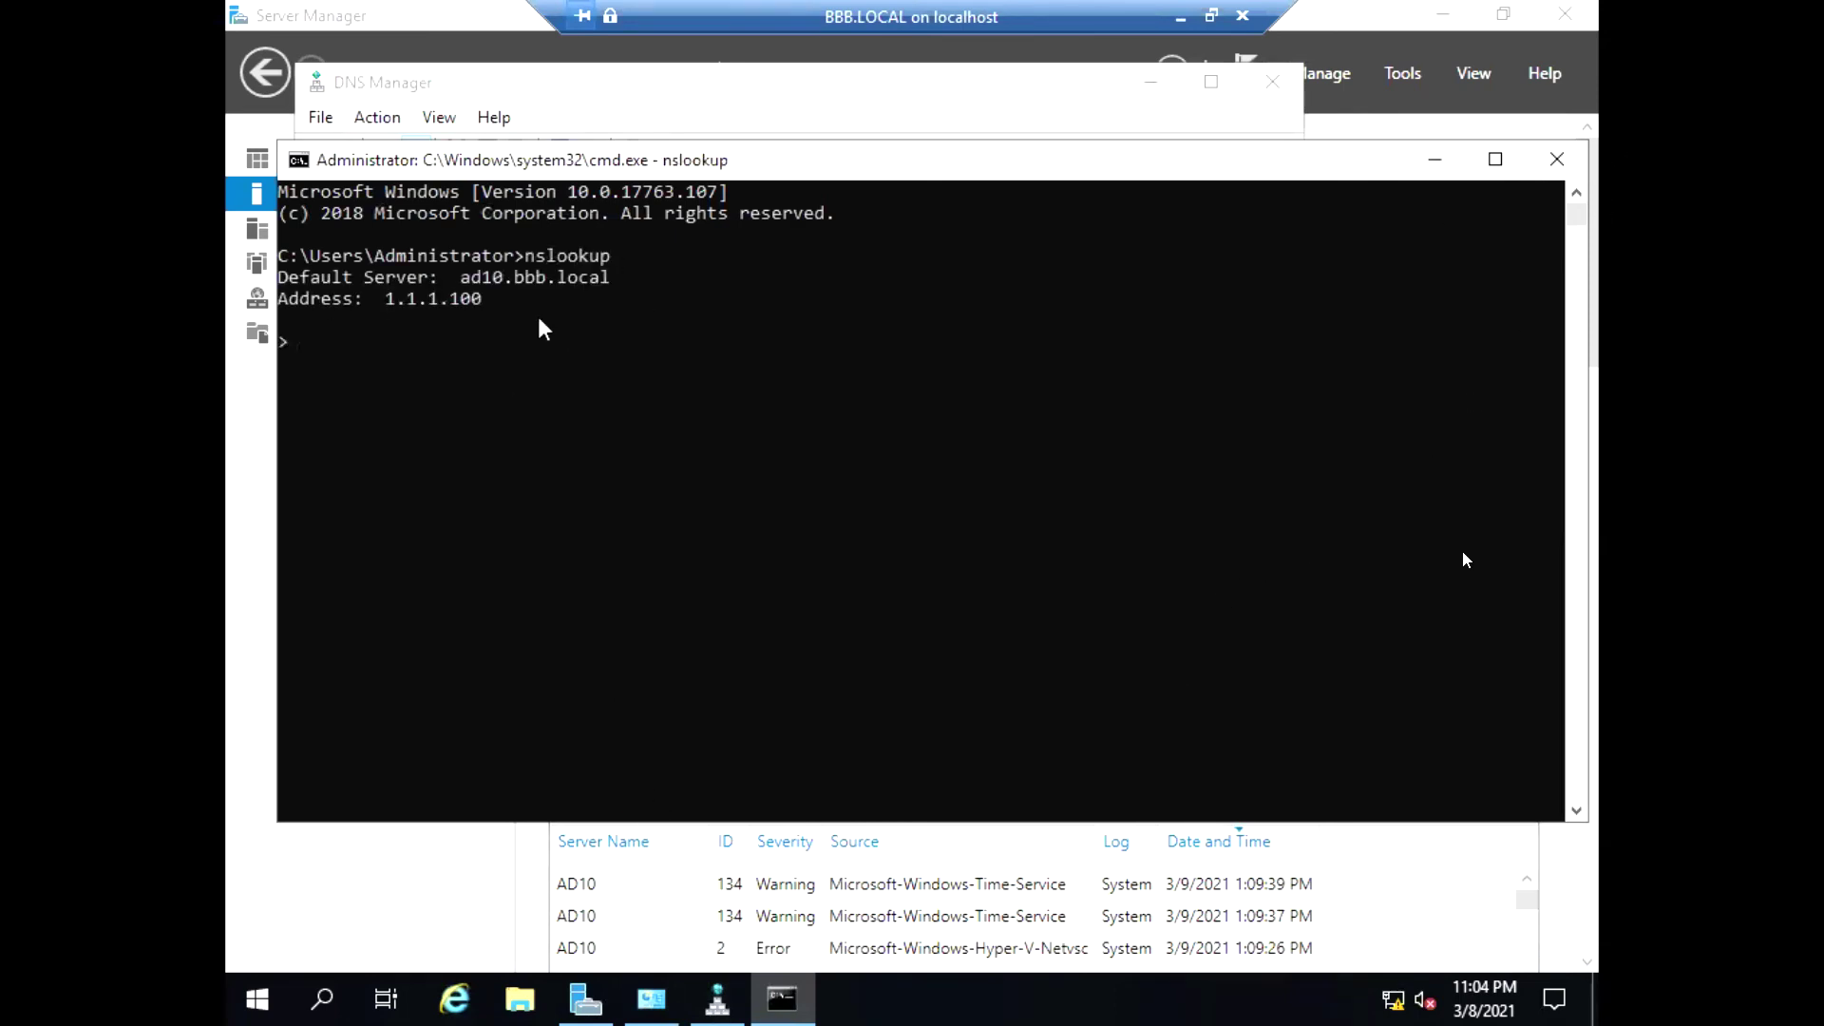
pyautogui.click(337, 16)
pyautogui.doubleClick(337, 16)
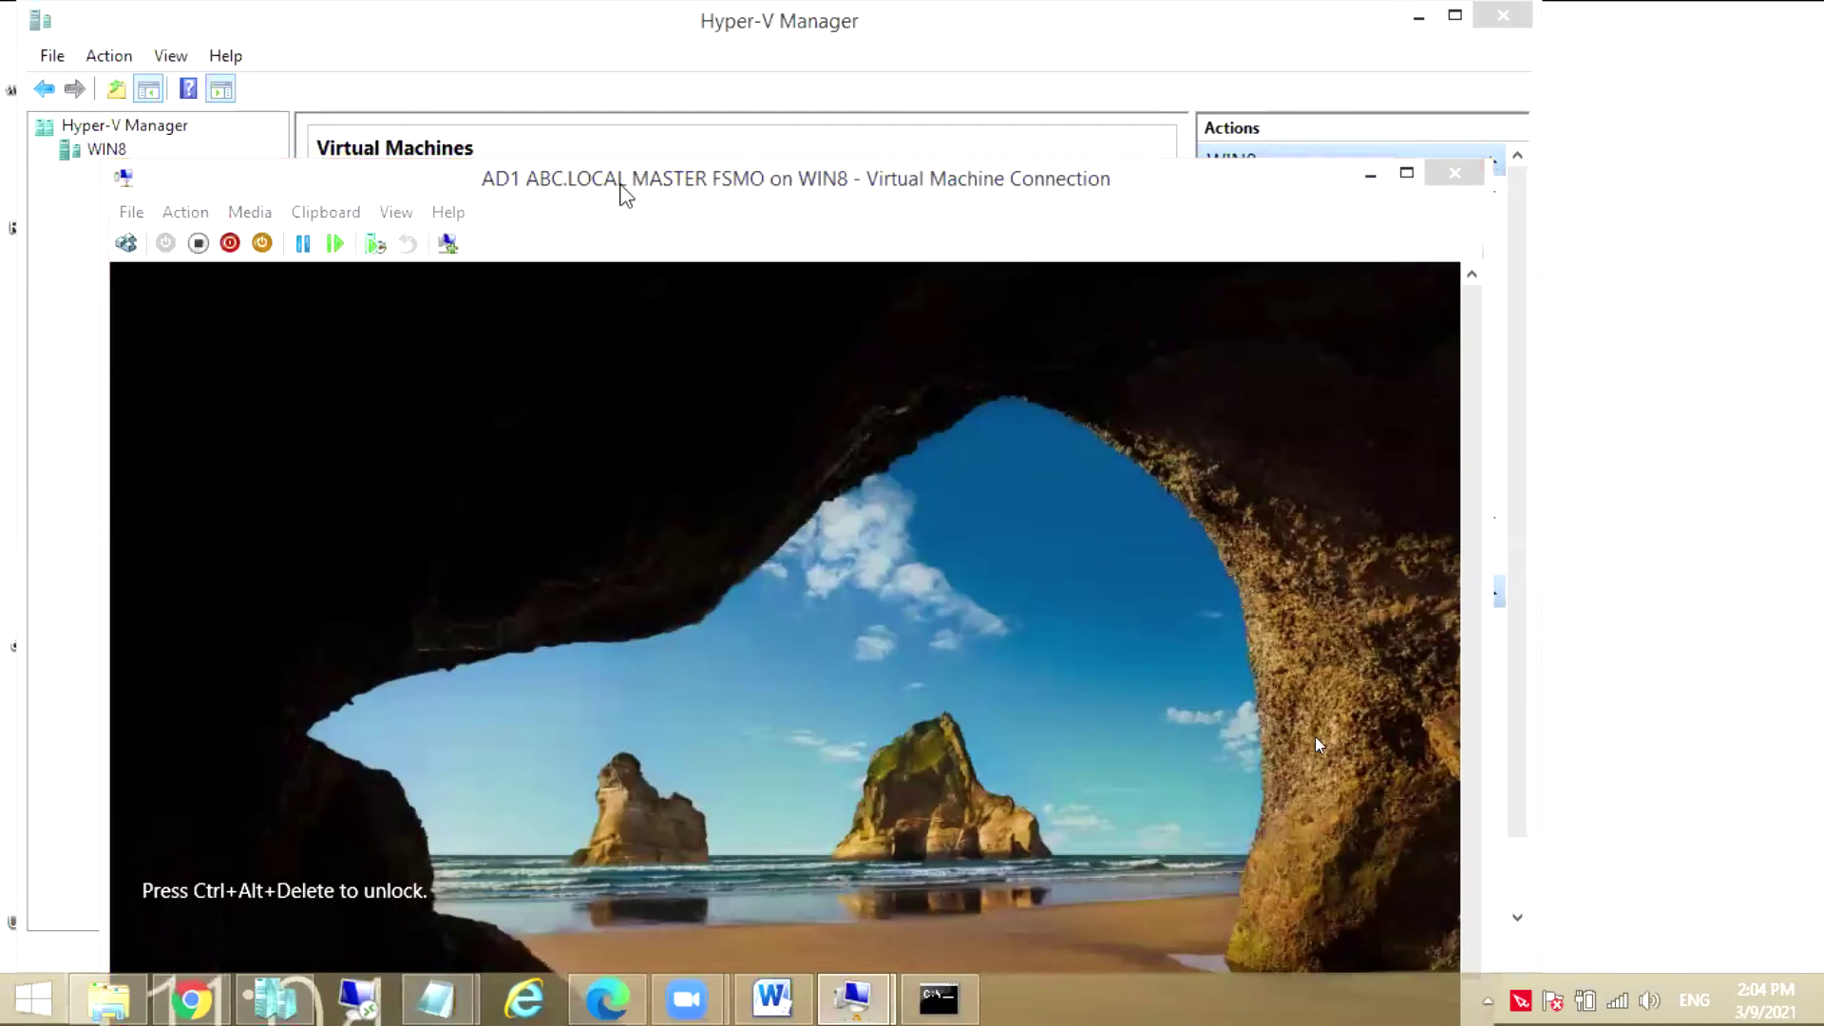
# Move the AD1 window up and sign in as Administrator with the account password
pyautogui.moveTo(625, 186); pyautogui.dragTo(646, 91)
pyautogui.click(140, 151)
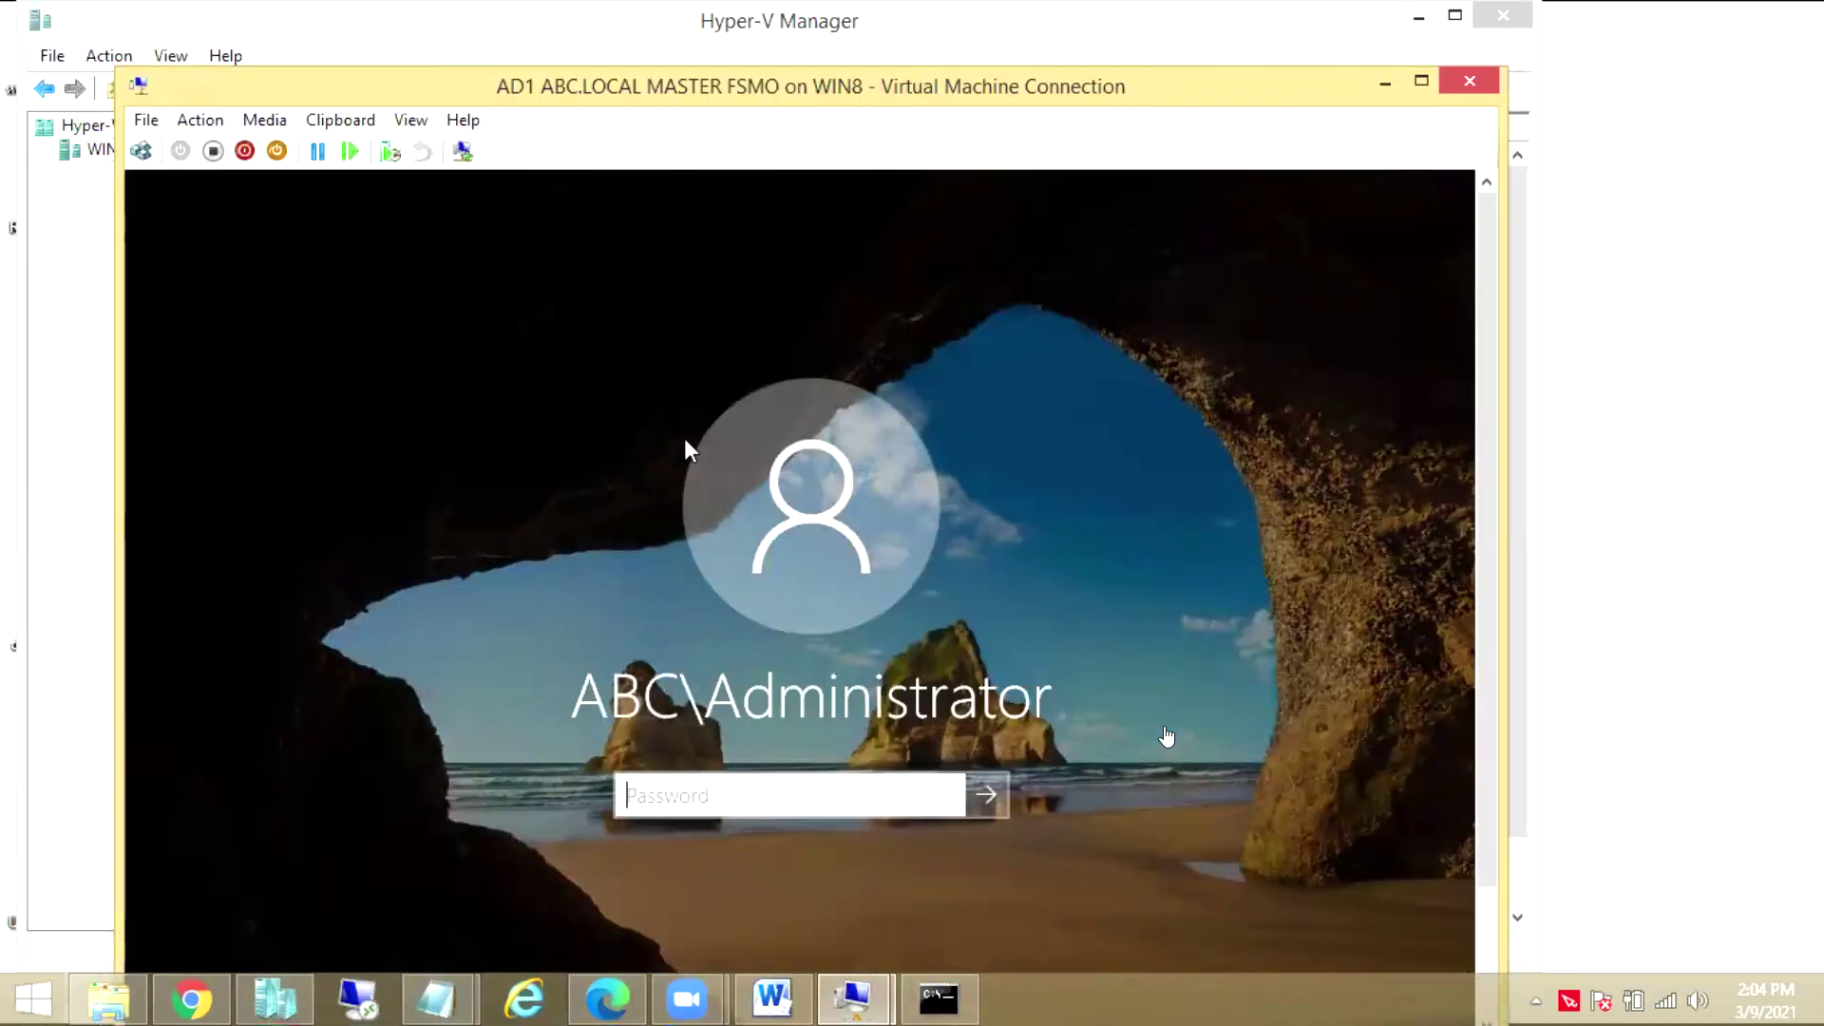
pyautogui.write('Pa$$w0rd')
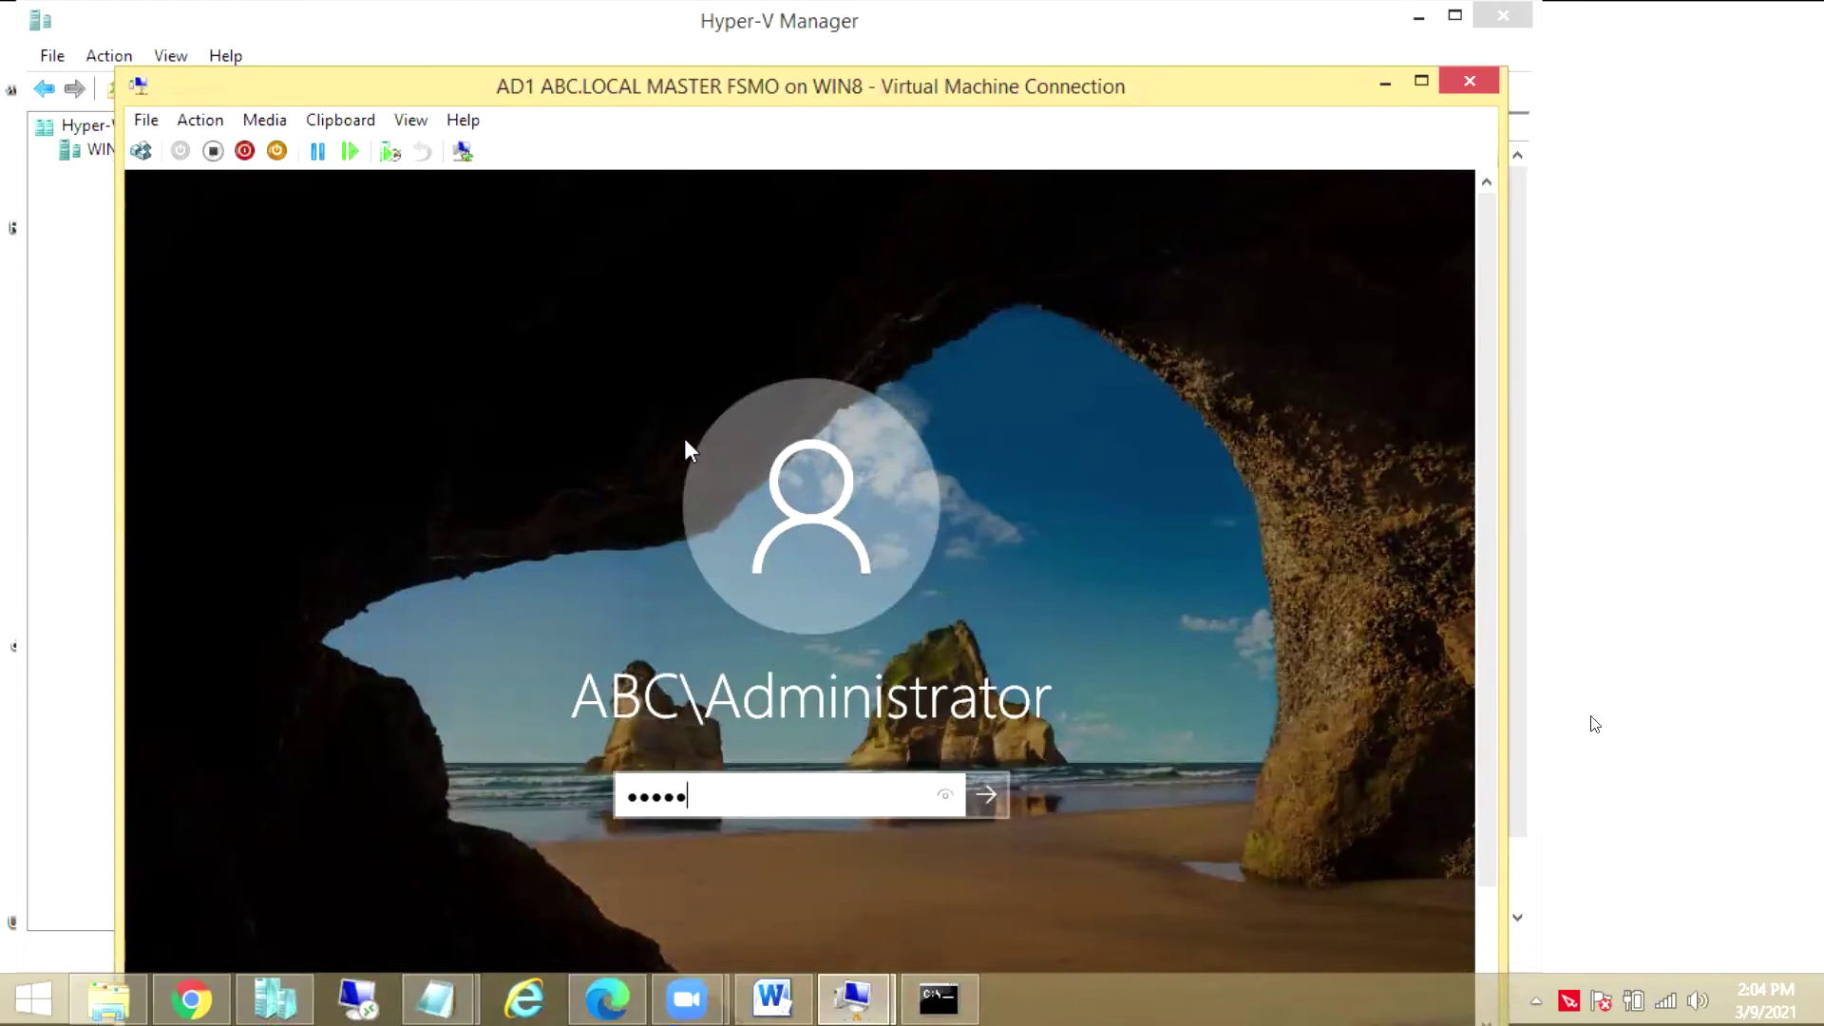
pyautogui.press('Return')
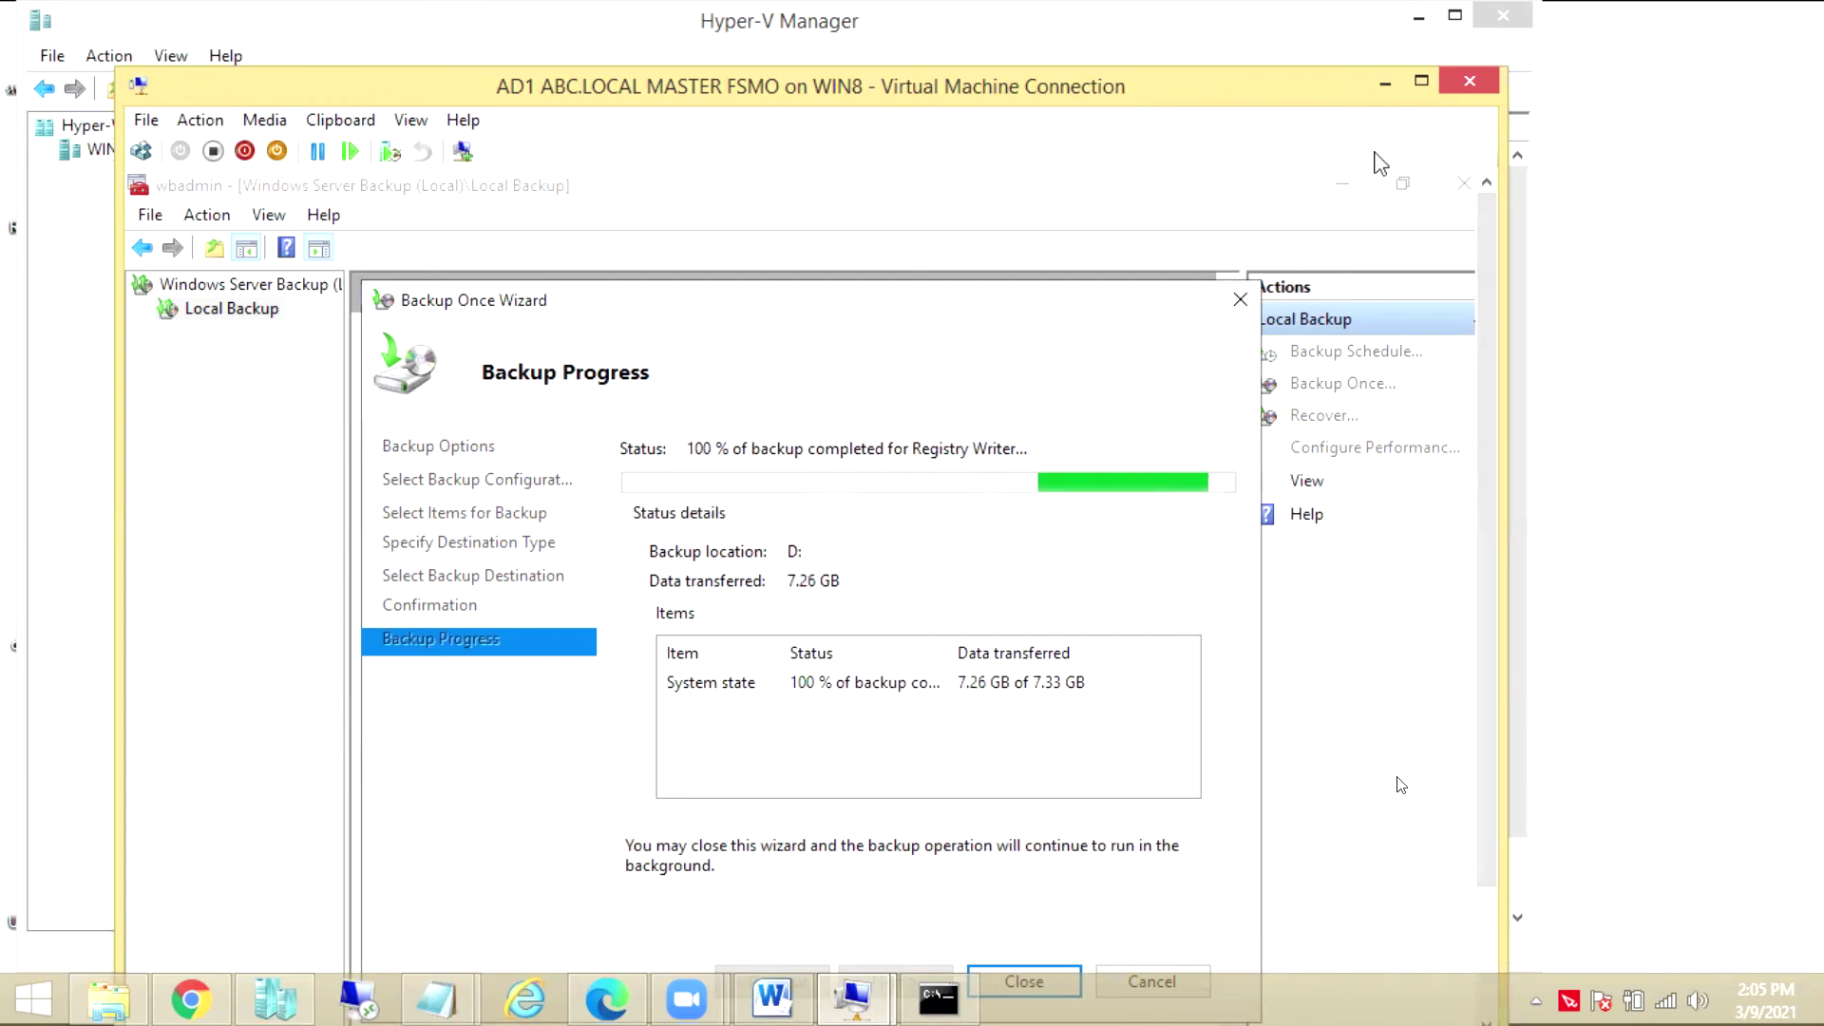
# Switch the AD1 connection window to full screen mode
pyautogui.click(1580, 549)
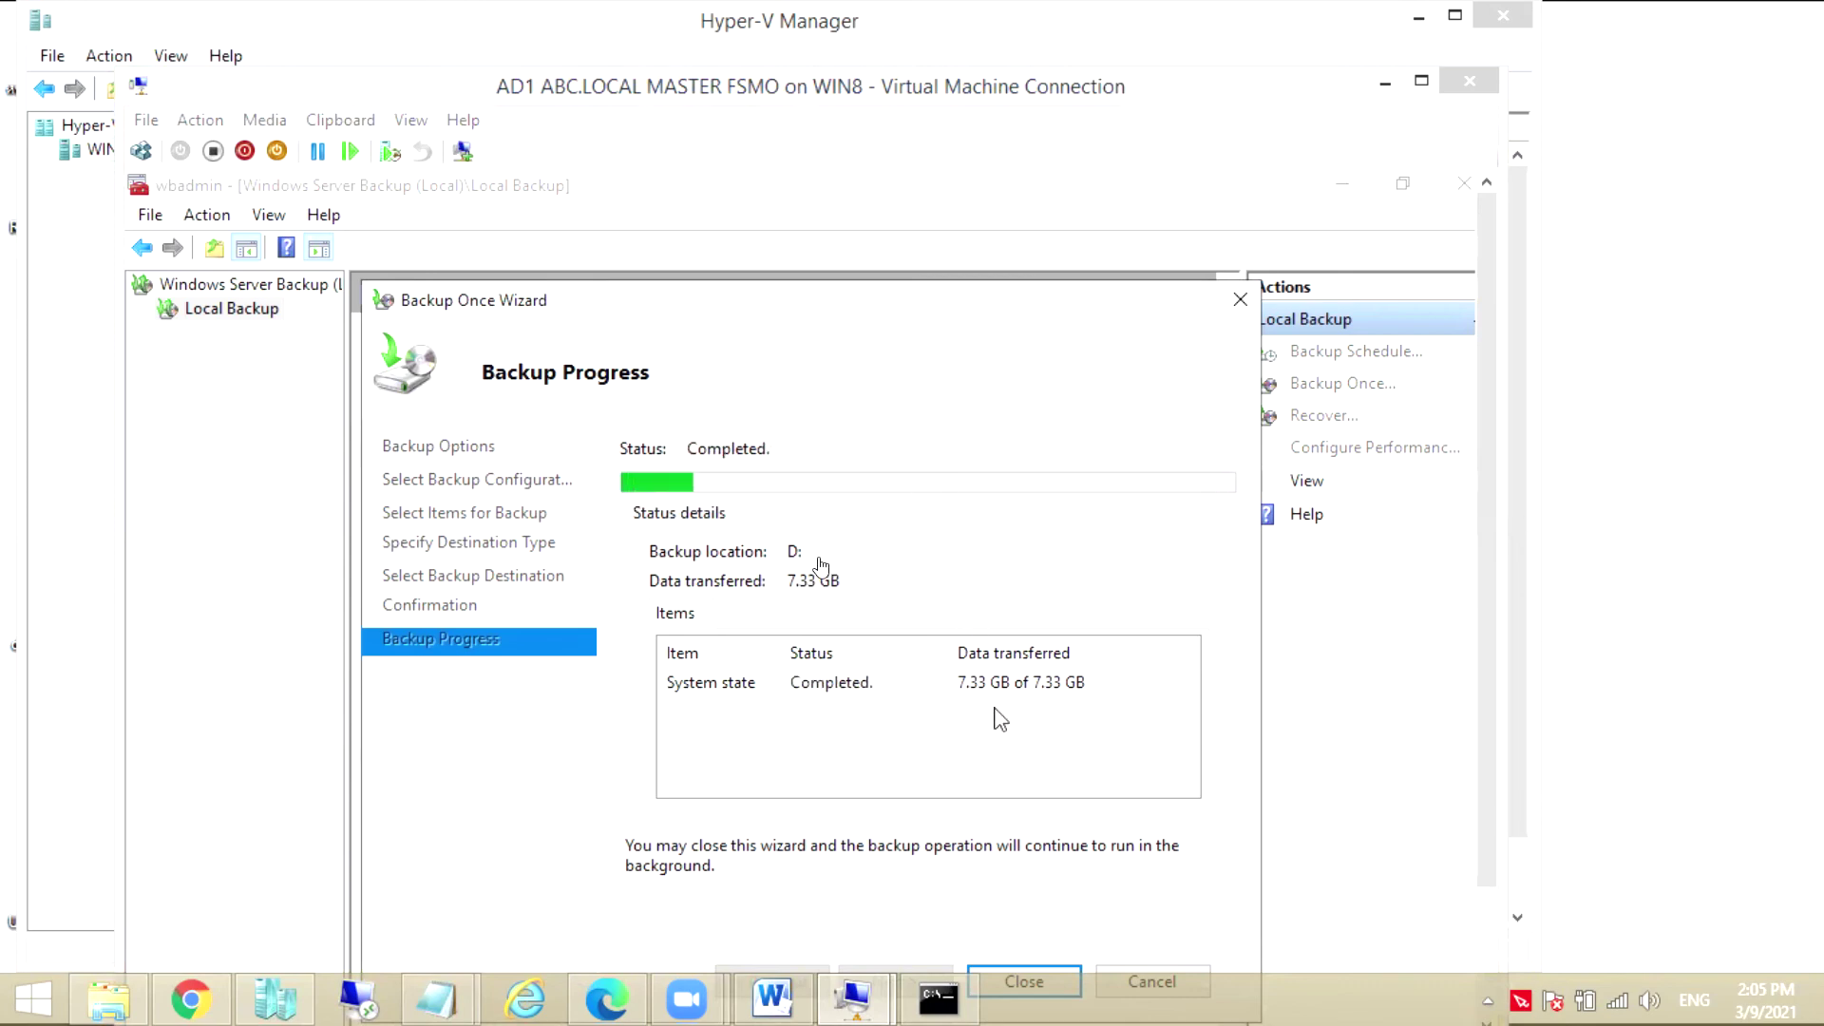
pyautogui.click(410, 121)
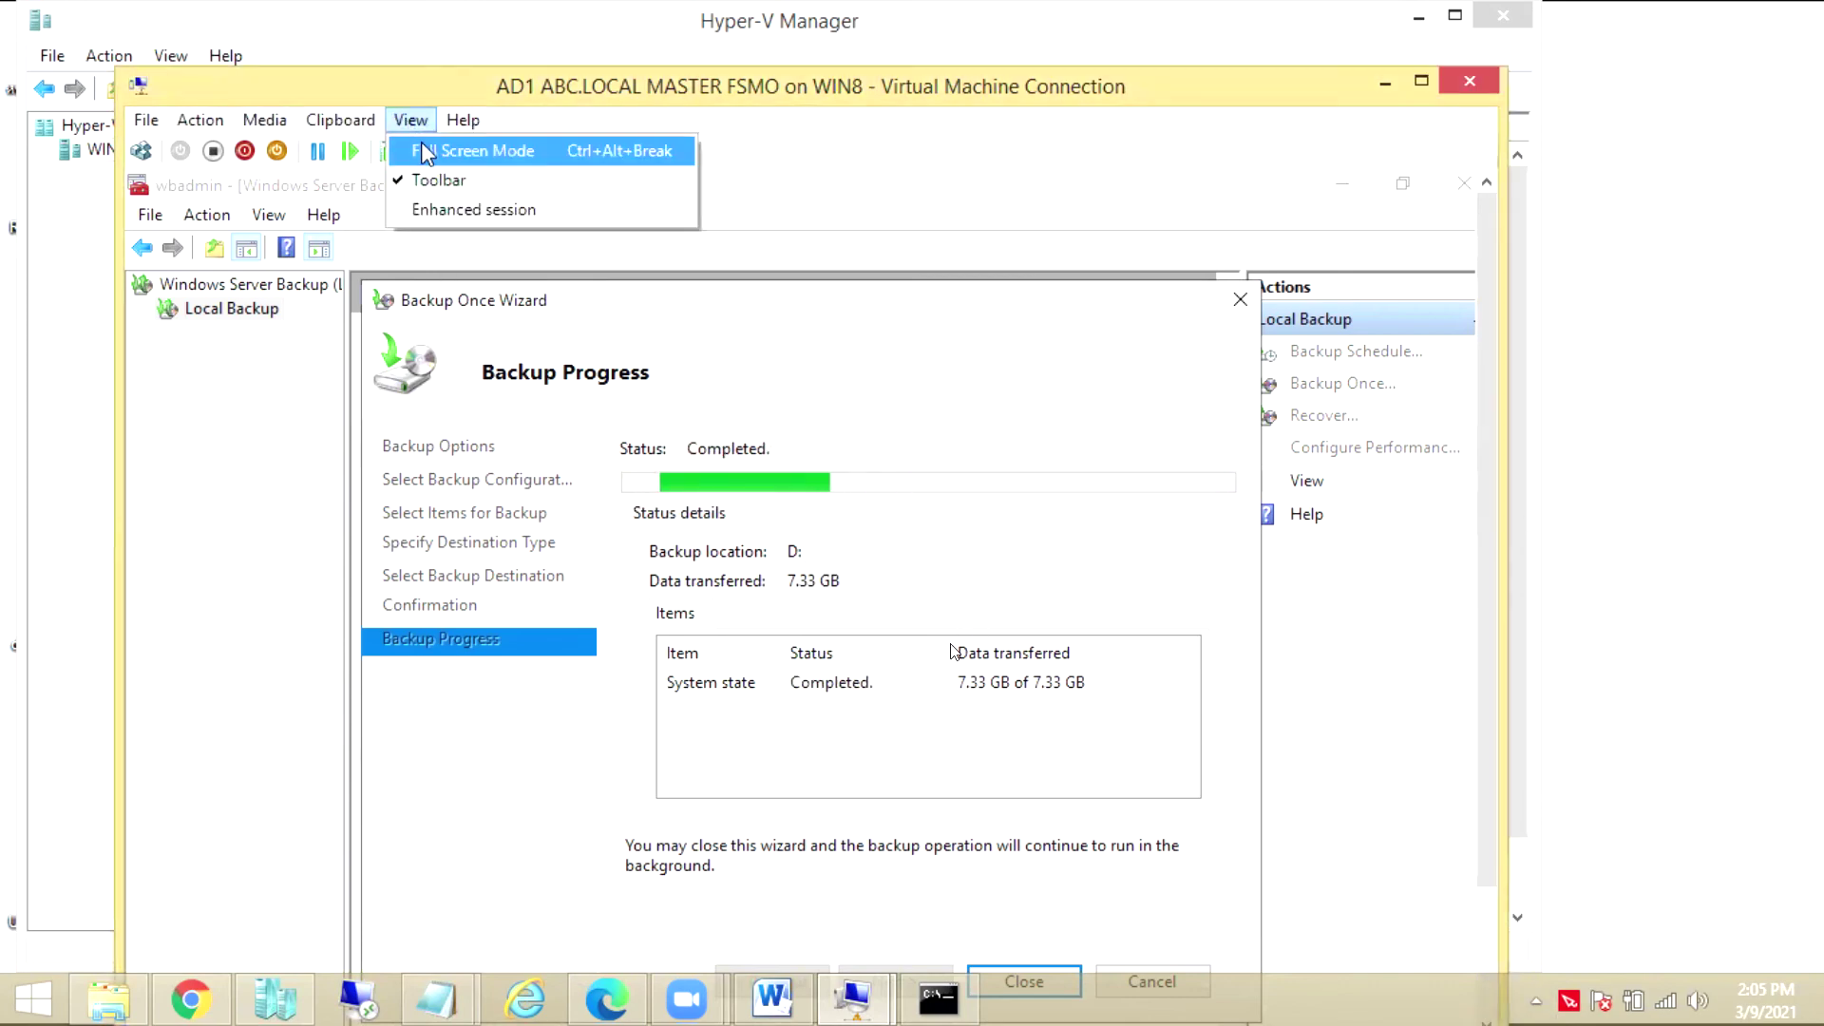
pyautogui.click(480, 146)
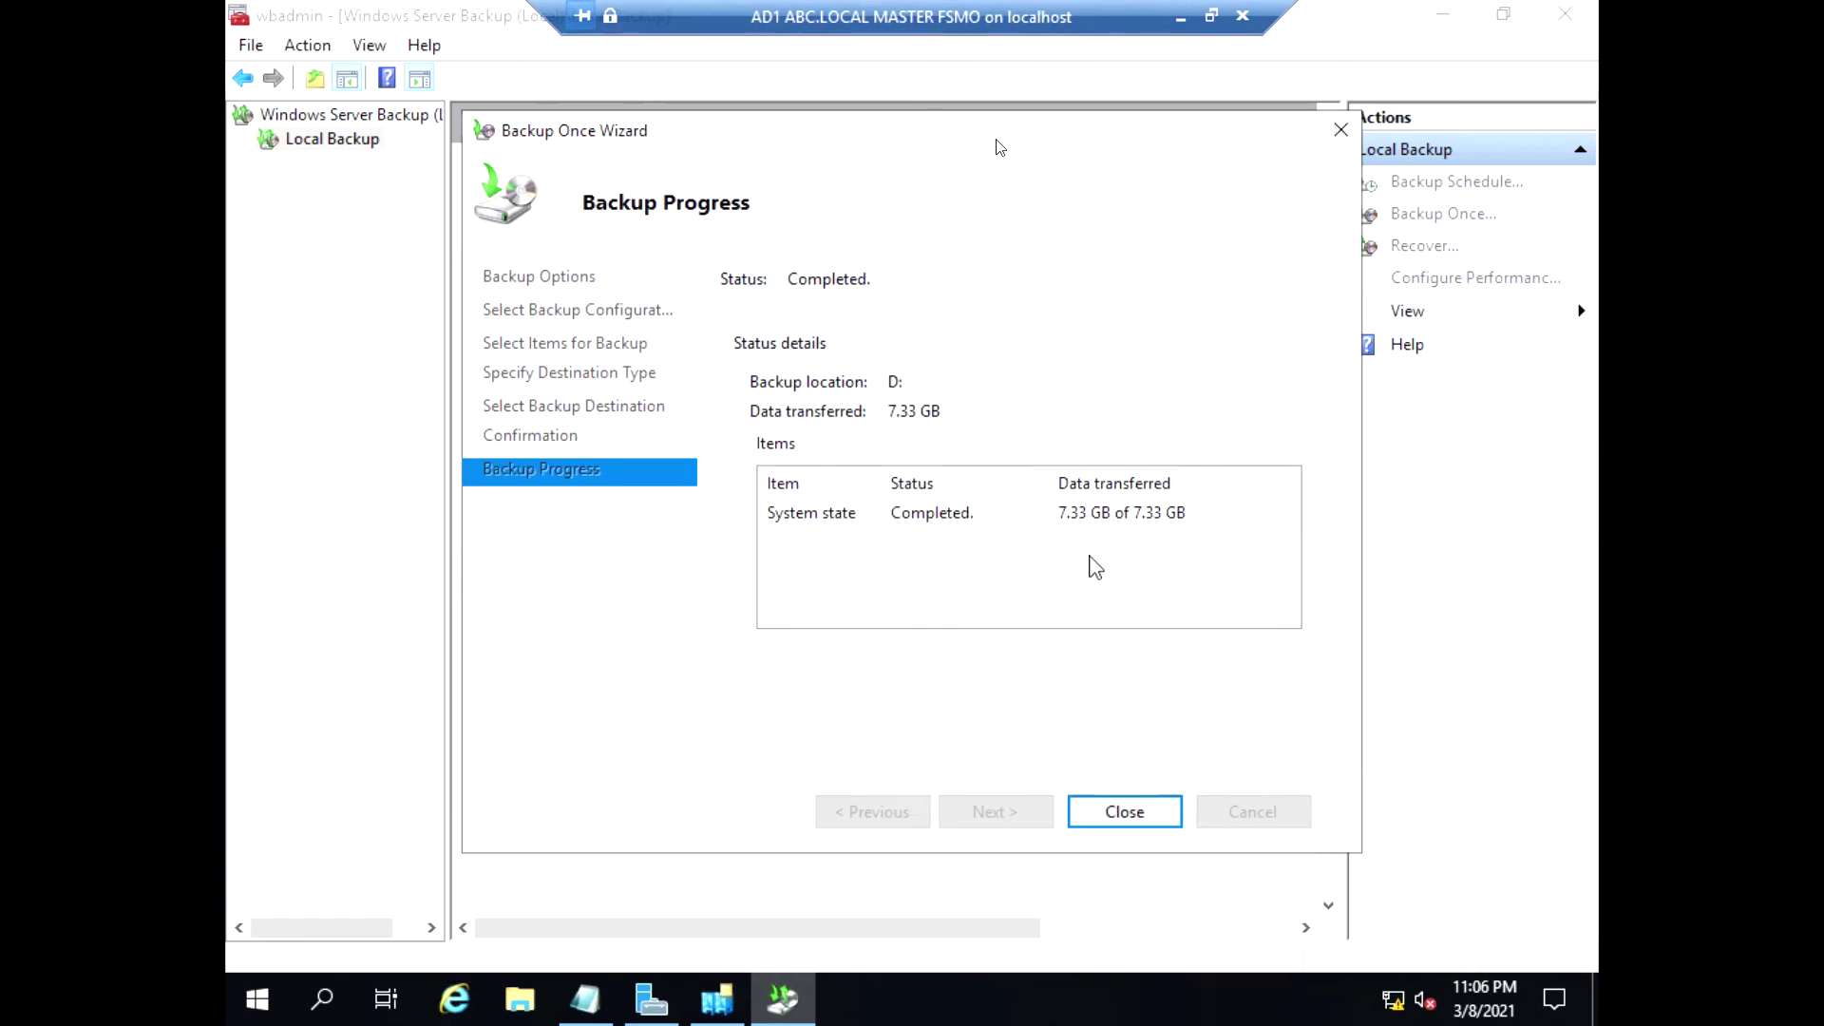
# Close the backup wizard, Windows Server Backup and Server Manager, then open Run
pyautogui.click(1089, 822)
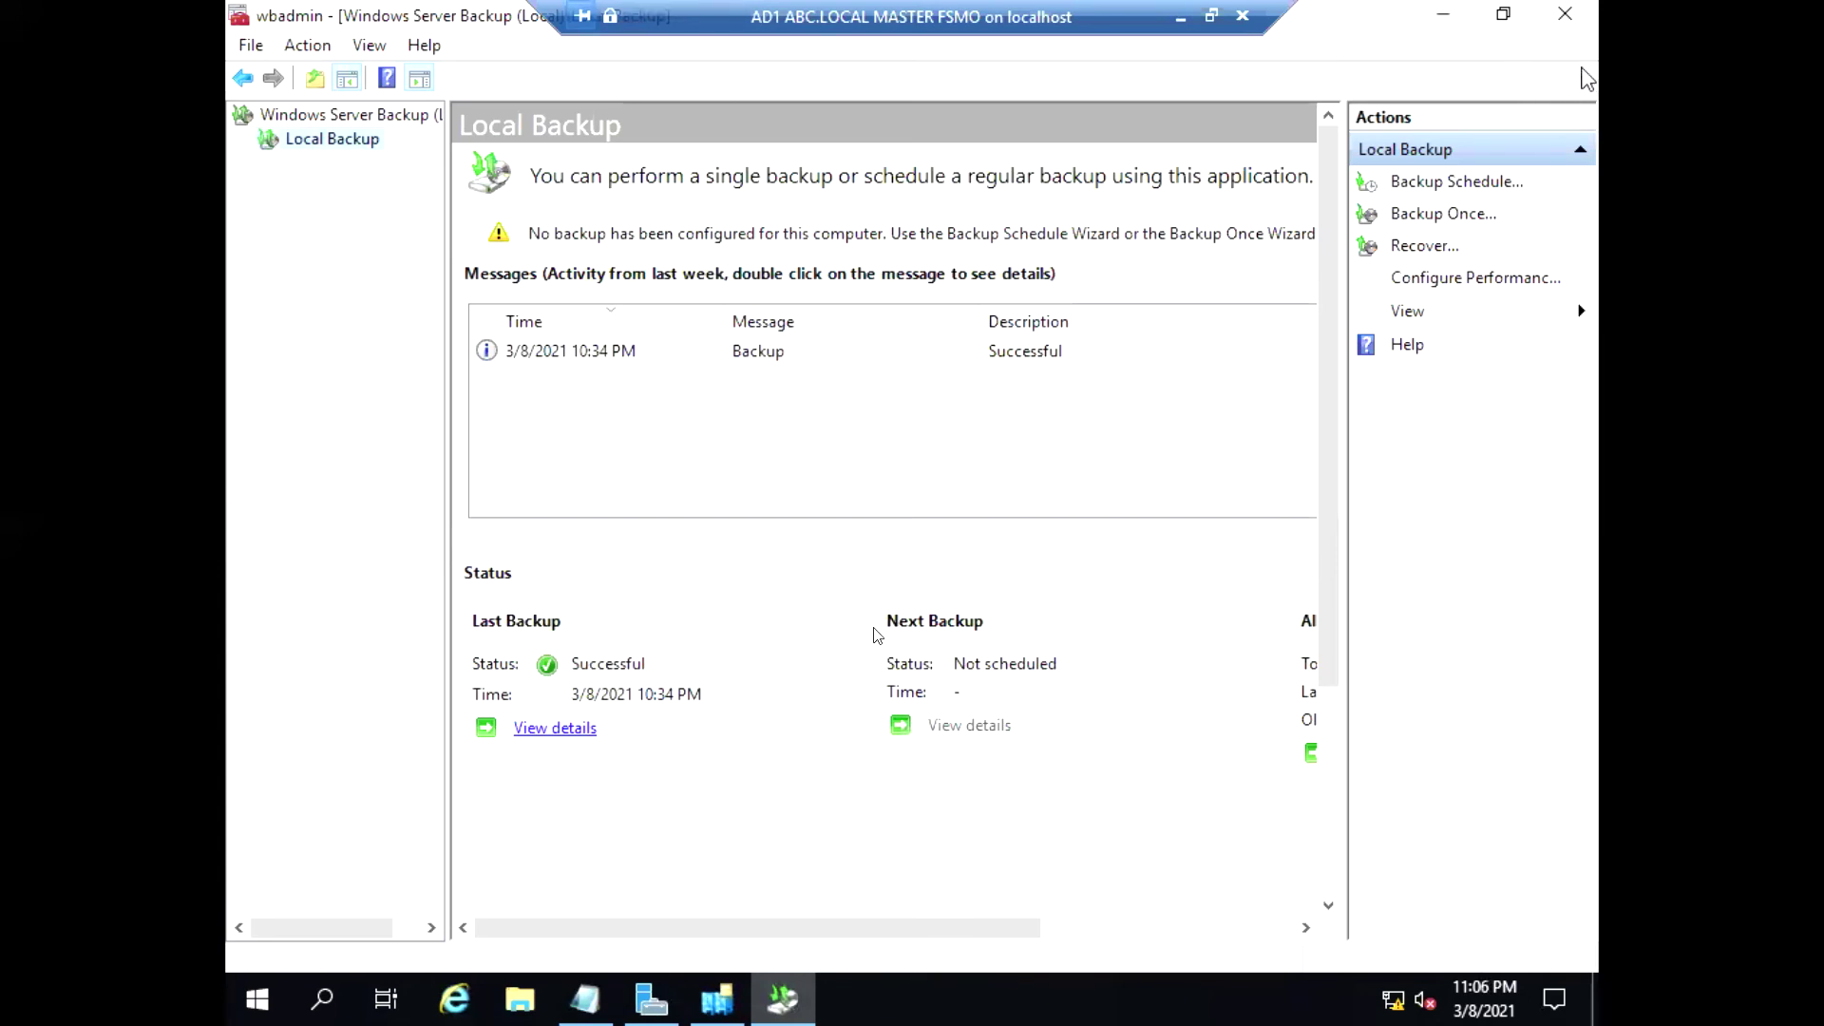
pyautogui.click(1567, 27)
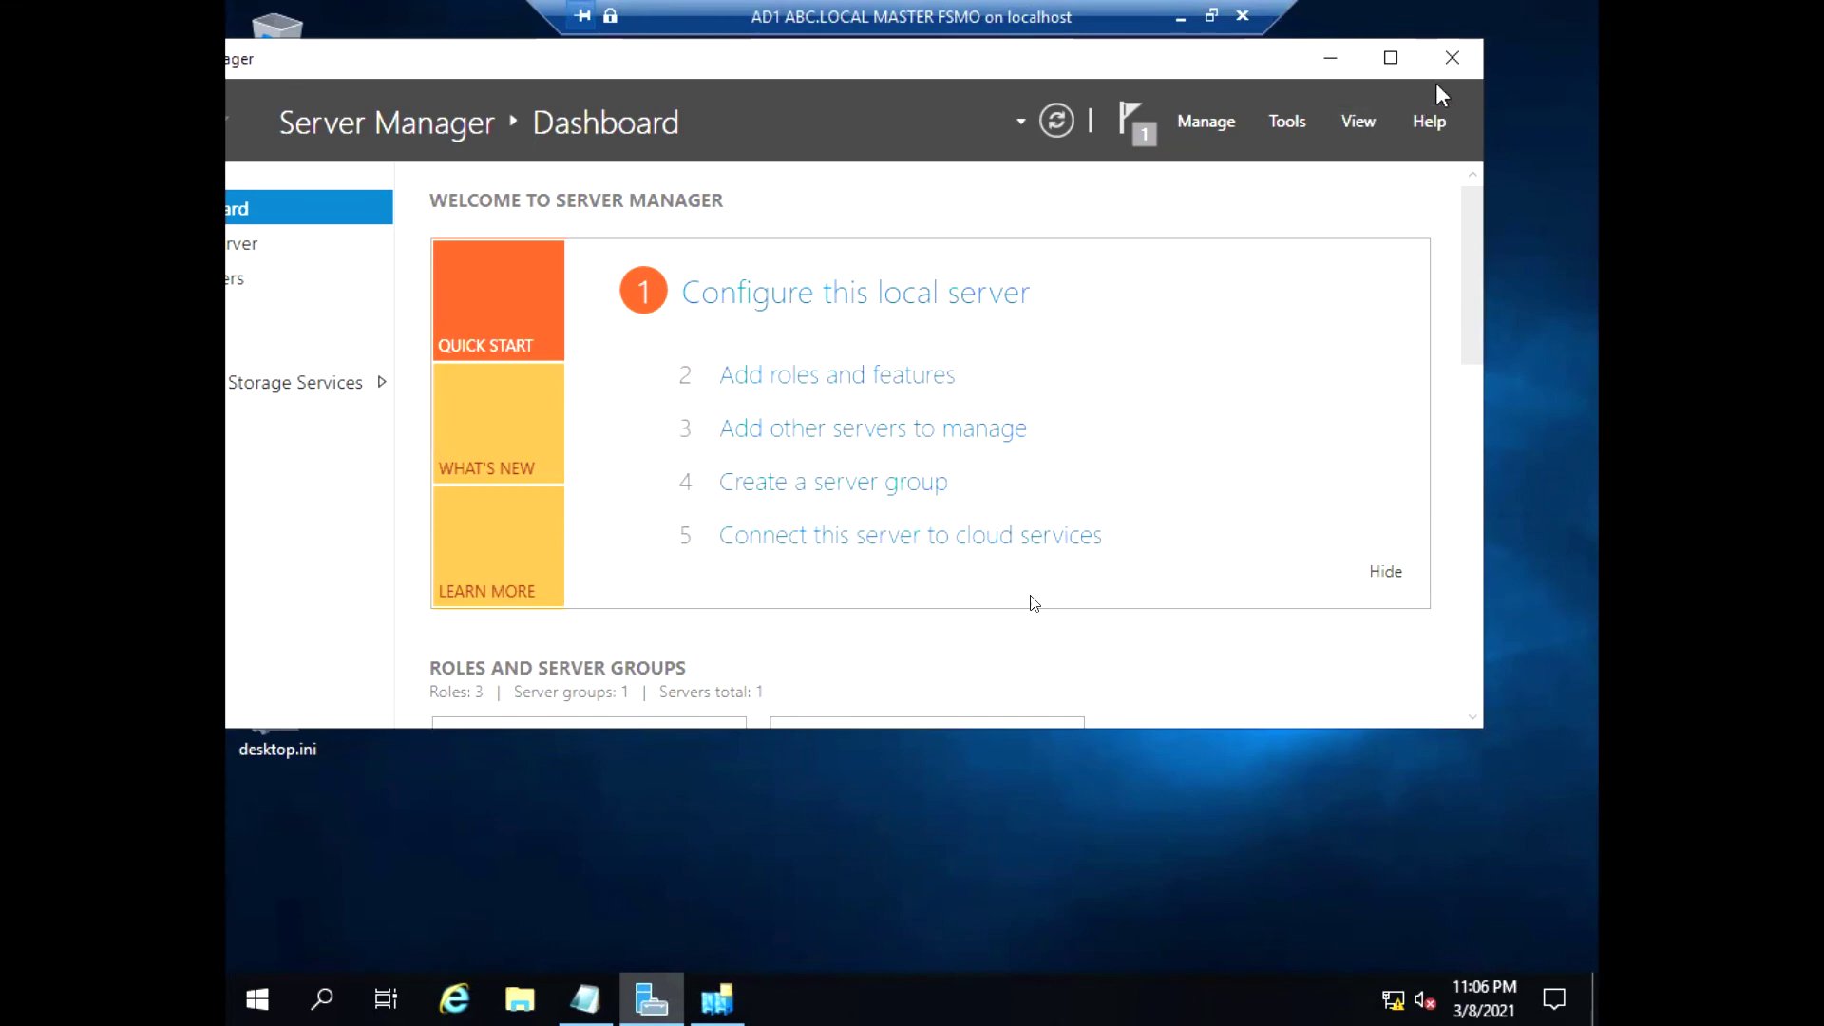
pyautogui.click(1452, 59)
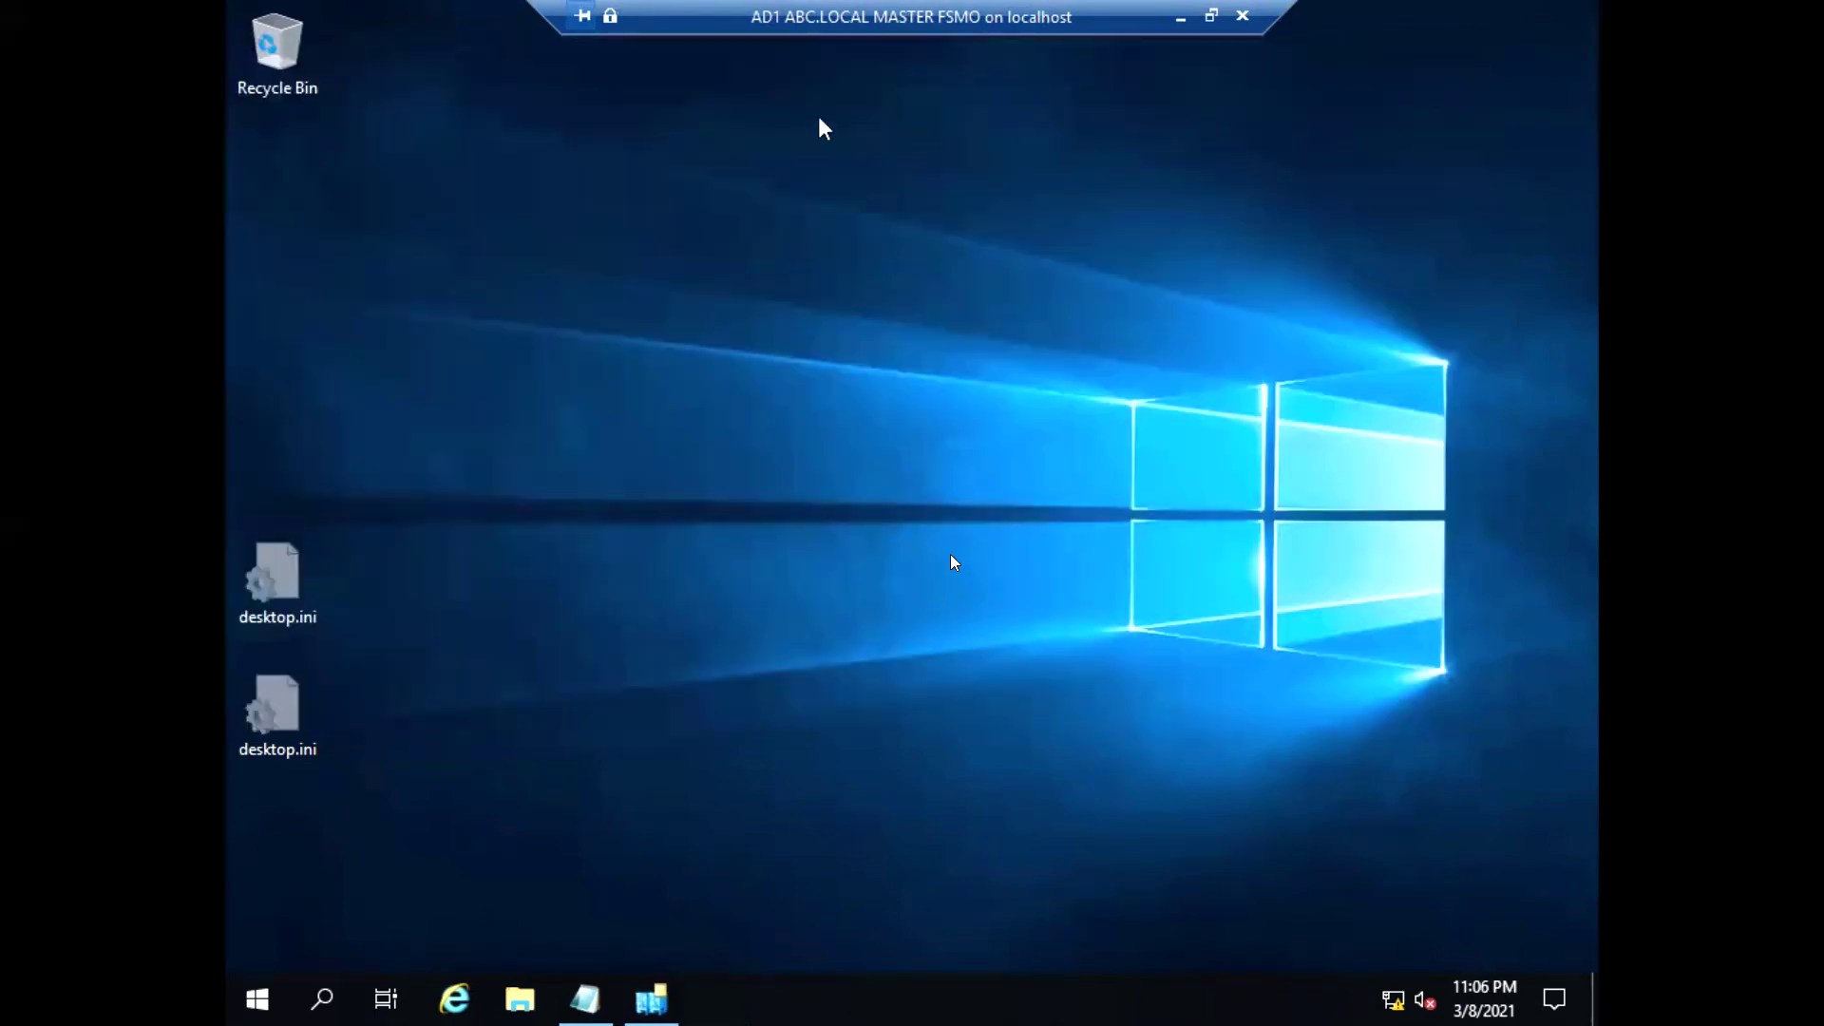
pyautogui.press('super+r')
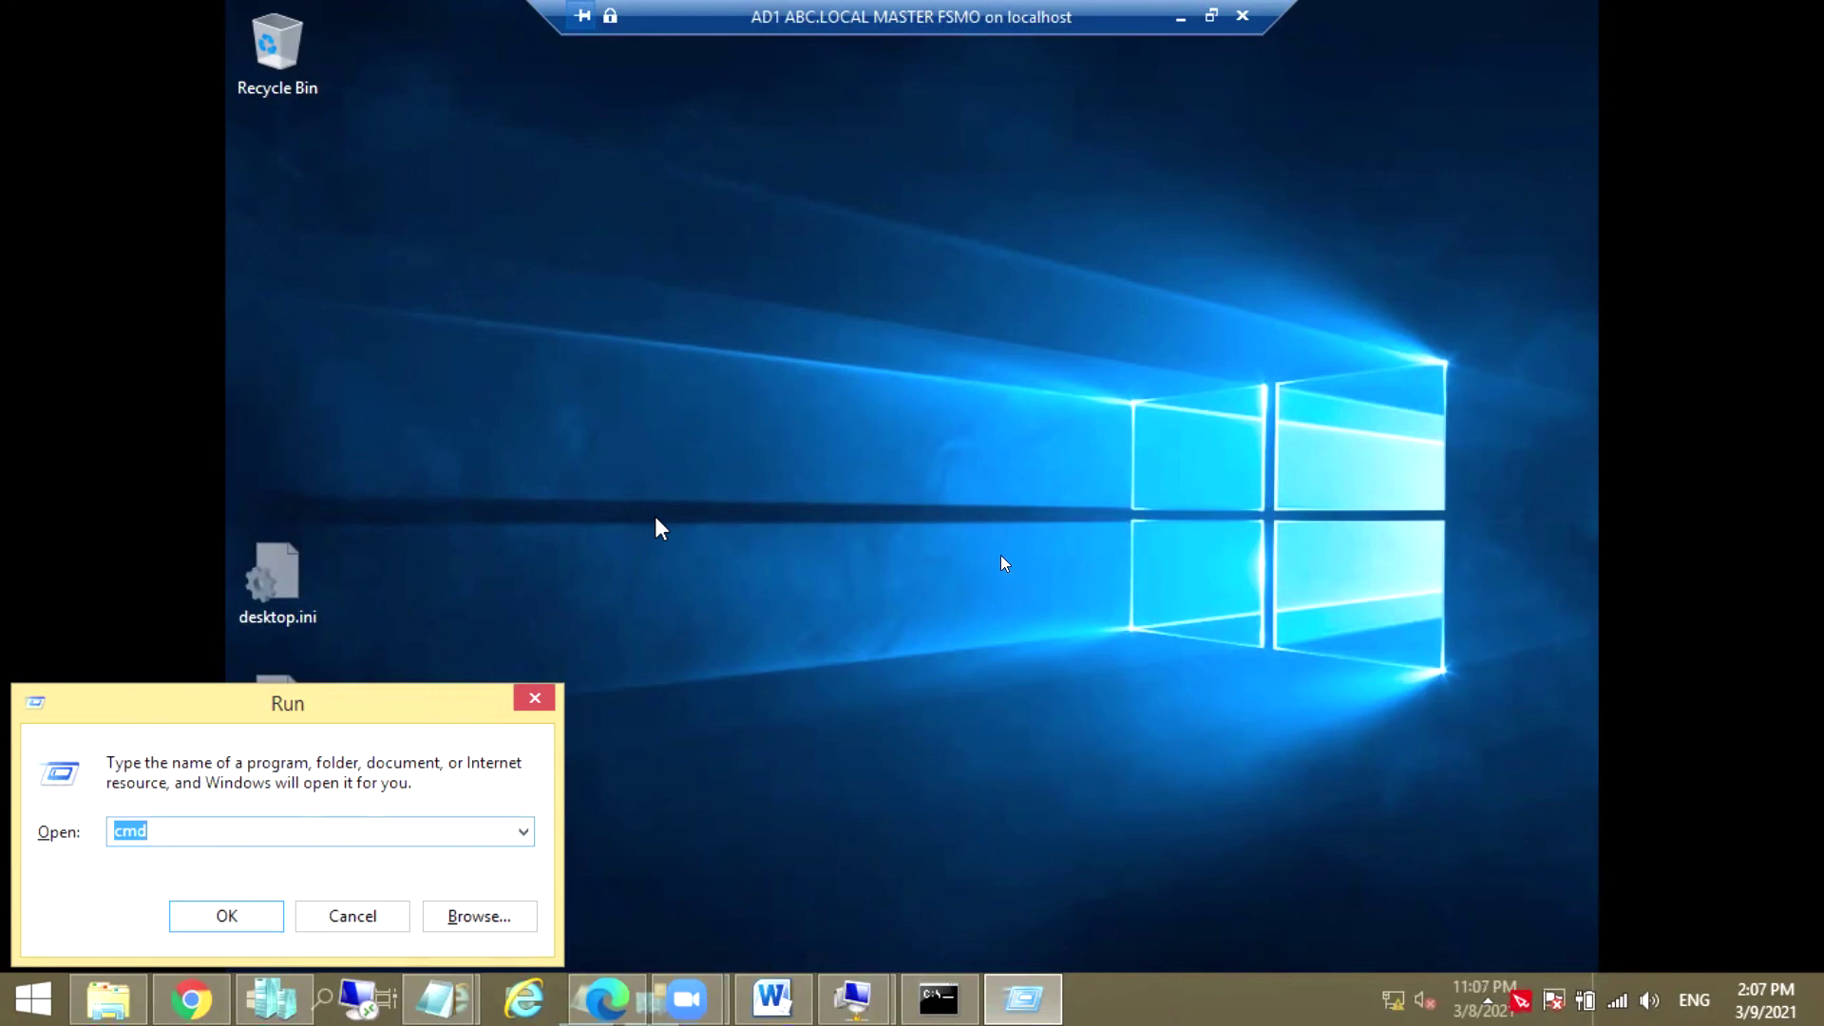
# Enter msconfig in the Run prompt and launch System Configuration
pyautogui.write('msconfig')
pyautogui.moveTo(359, 687); pyautogui.dragTo(751, 317)
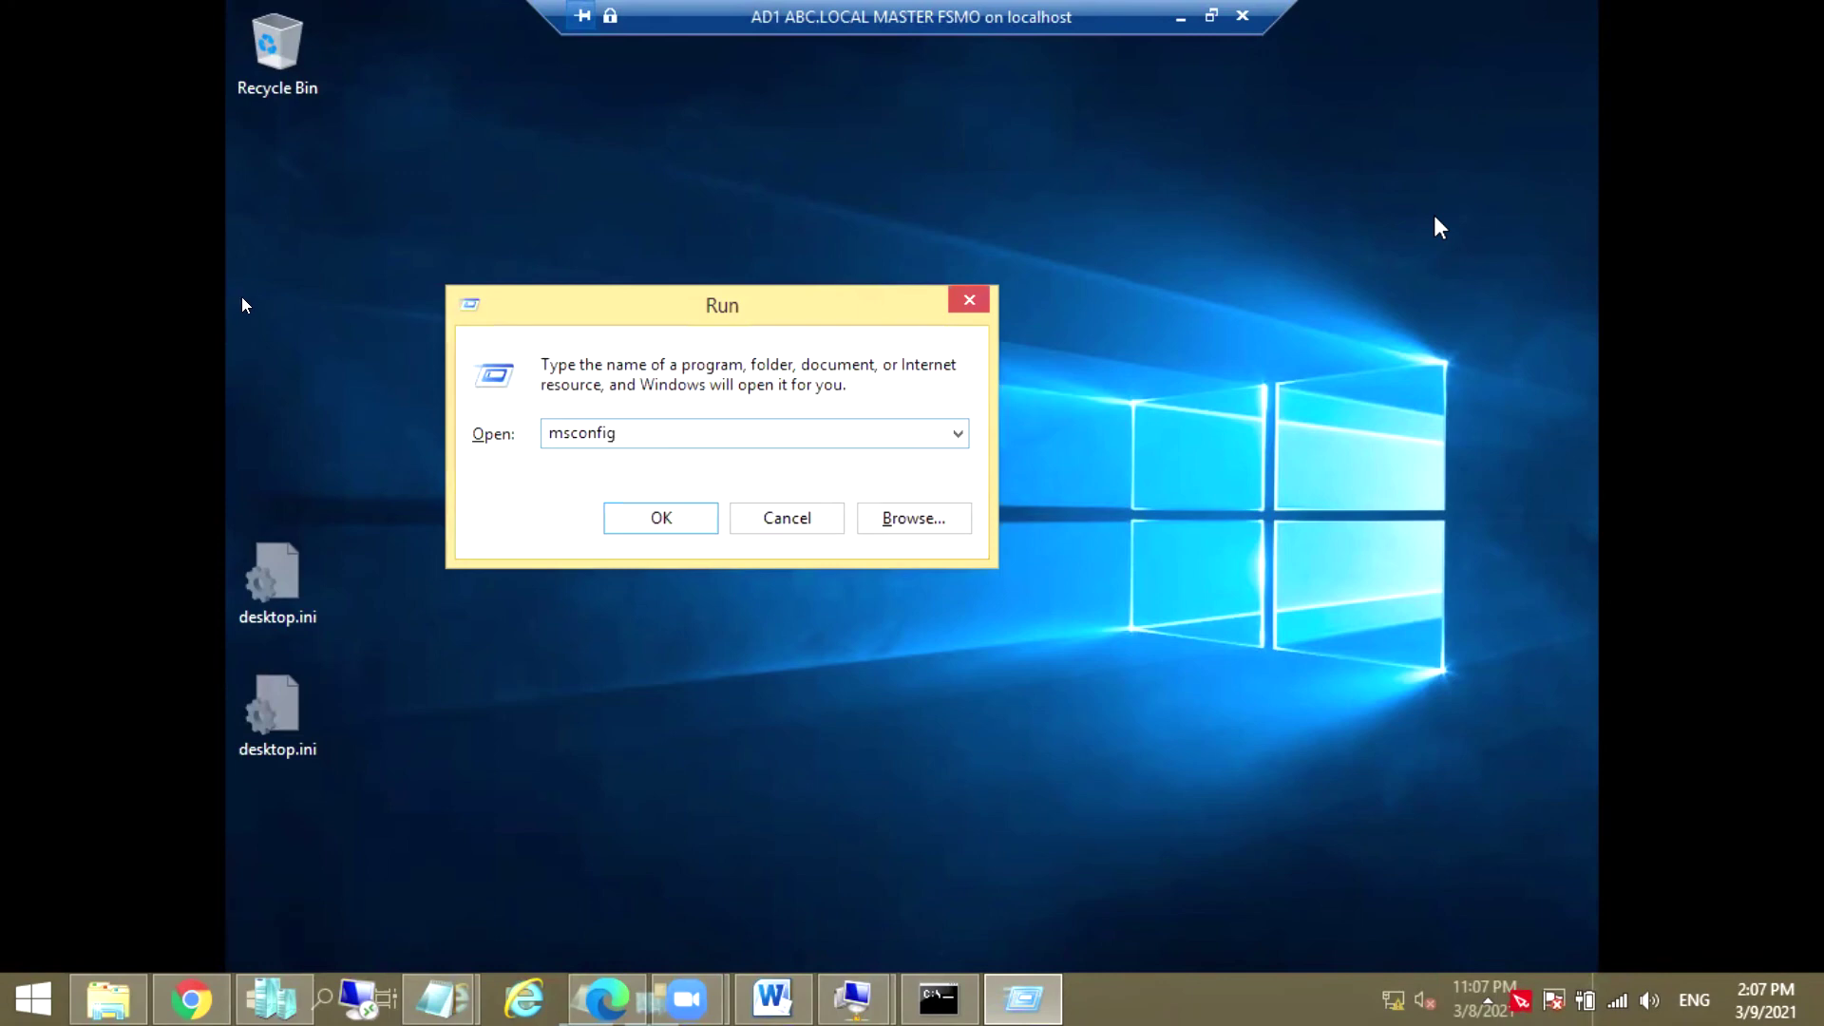
pyautogui.click(148, 222)
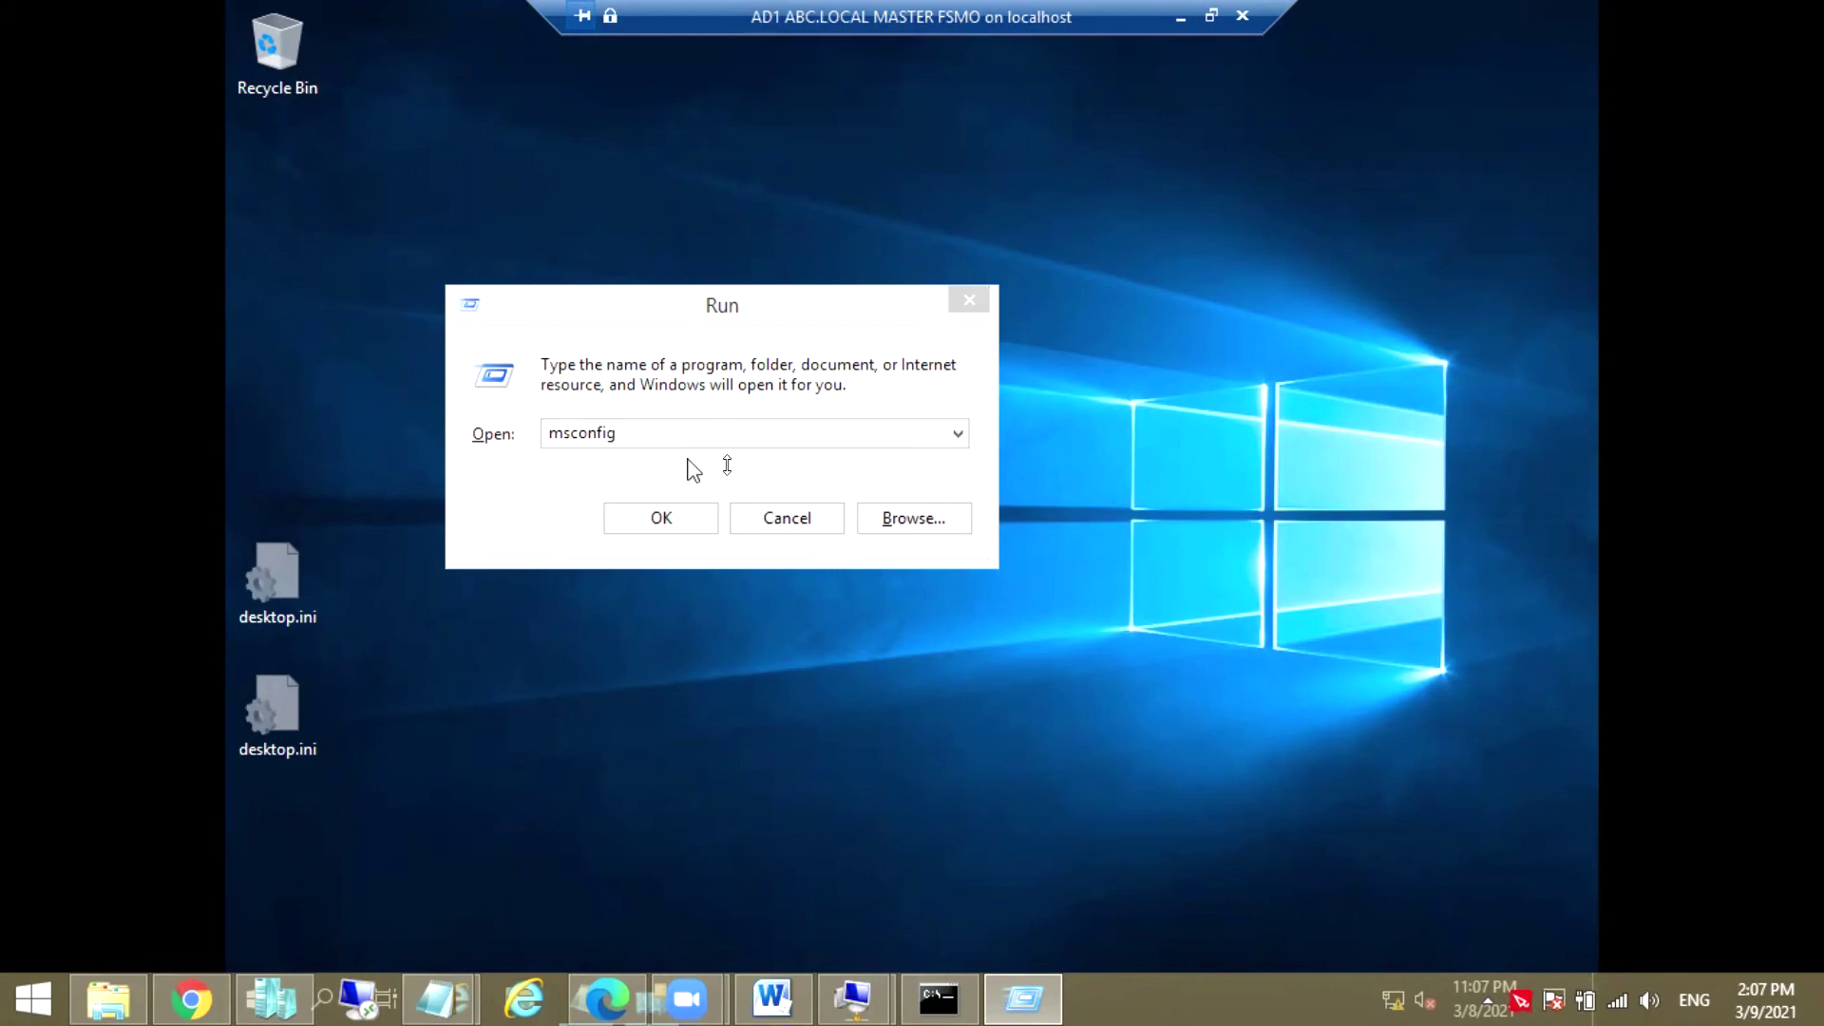
pyautogui.click(691, 328)
pyautogui.moveTo(685, 320); pyautogui.dragTo(774, 246)
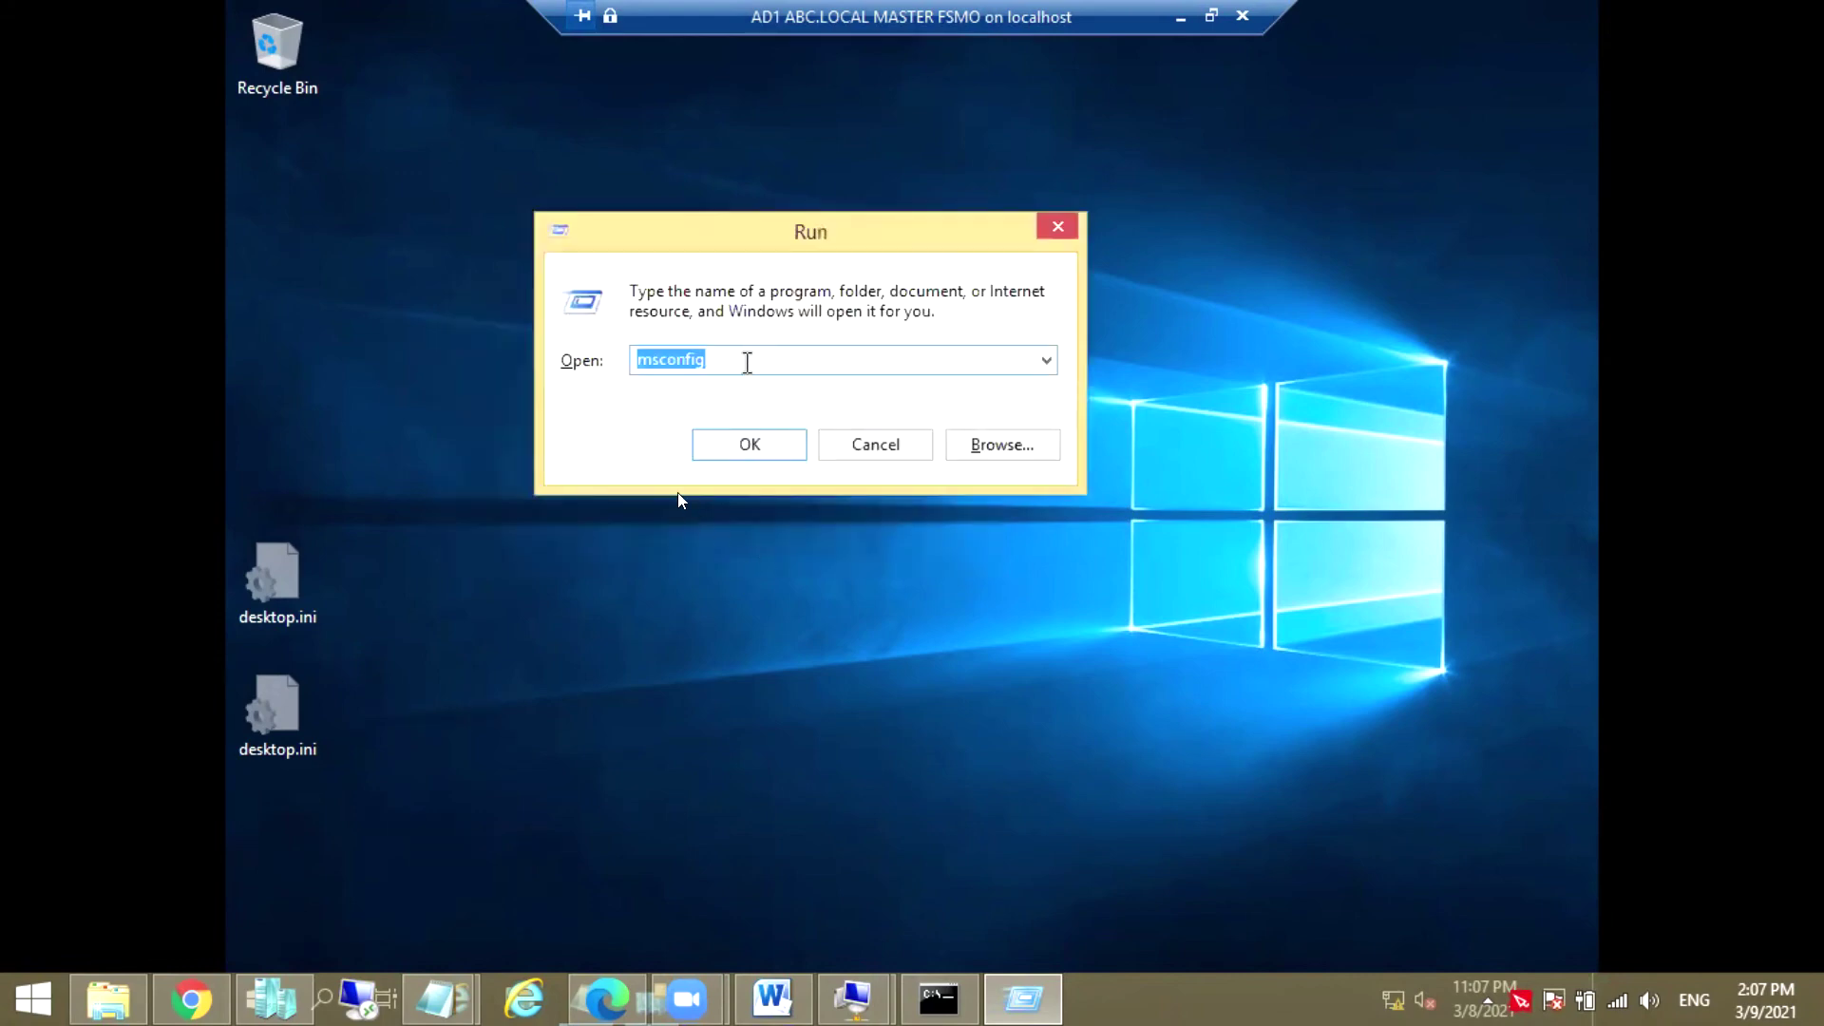
pyautogui.click(747, 364)
pyautogui.moveTo(715, 363); pyautogui.dragTo(634, 362)
pyautogui.click(710, 362)
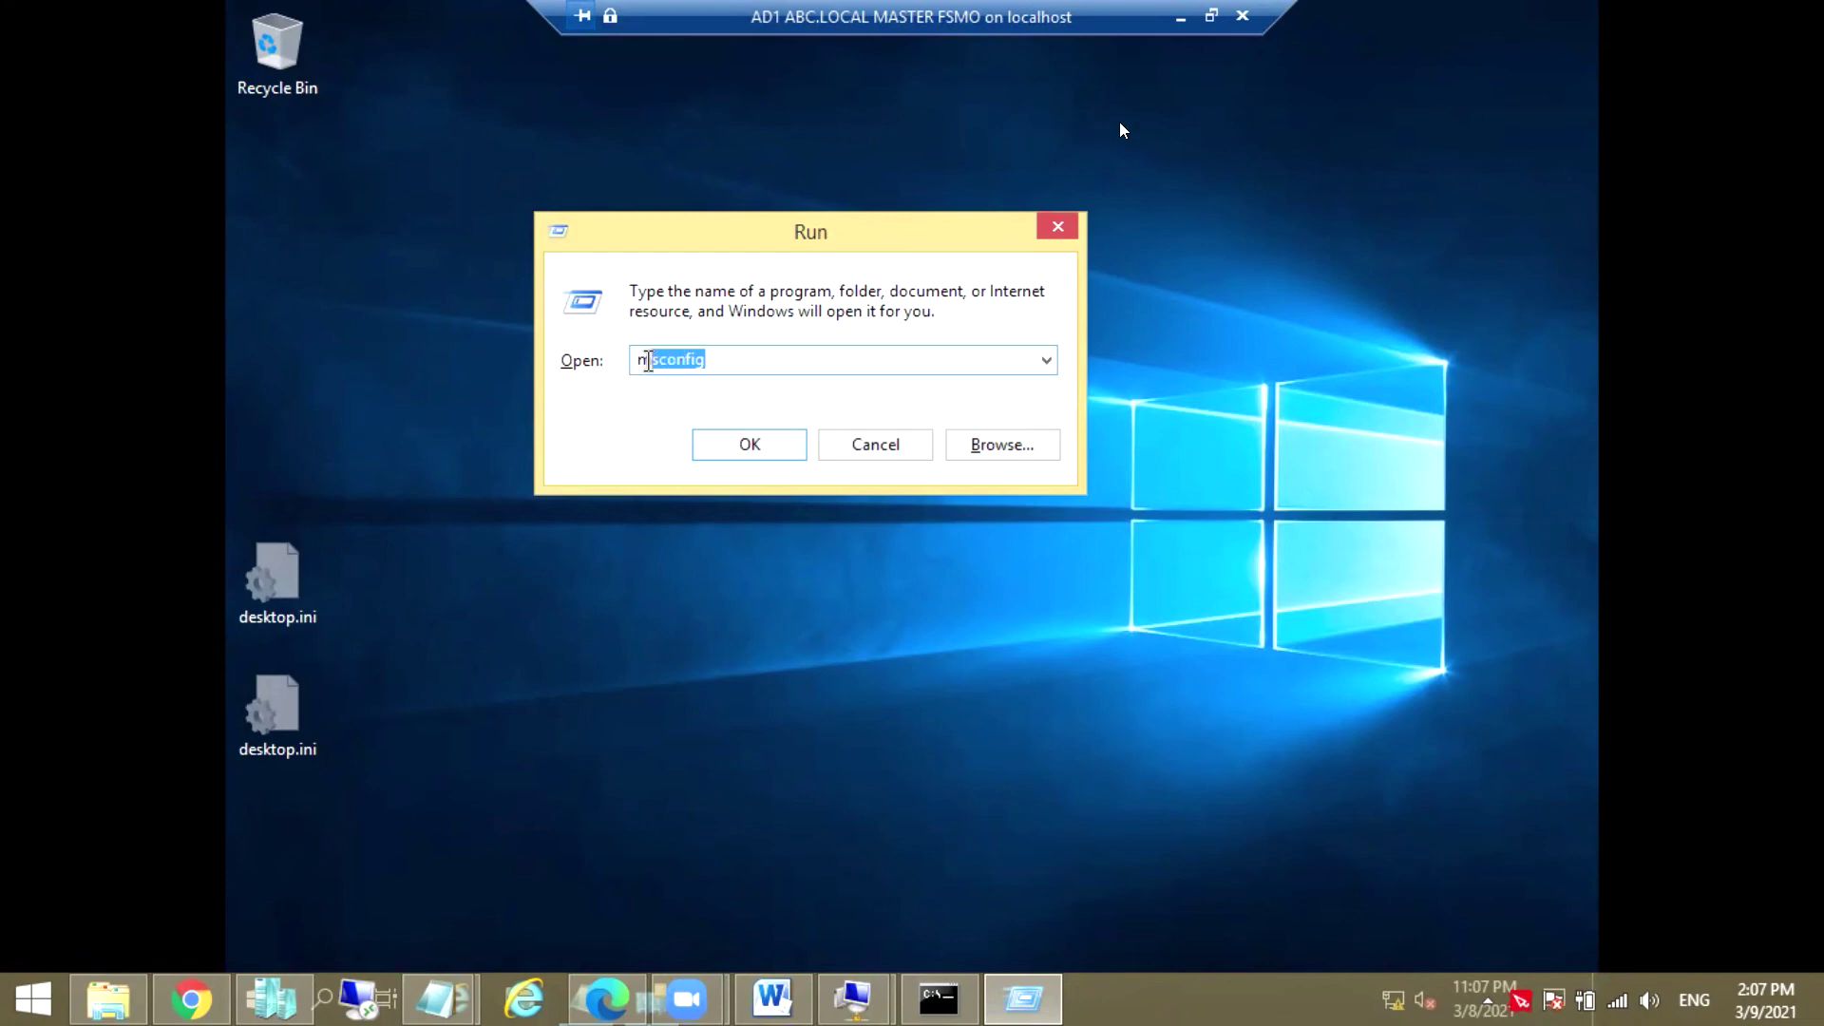
pyautogui.click(748, 446)
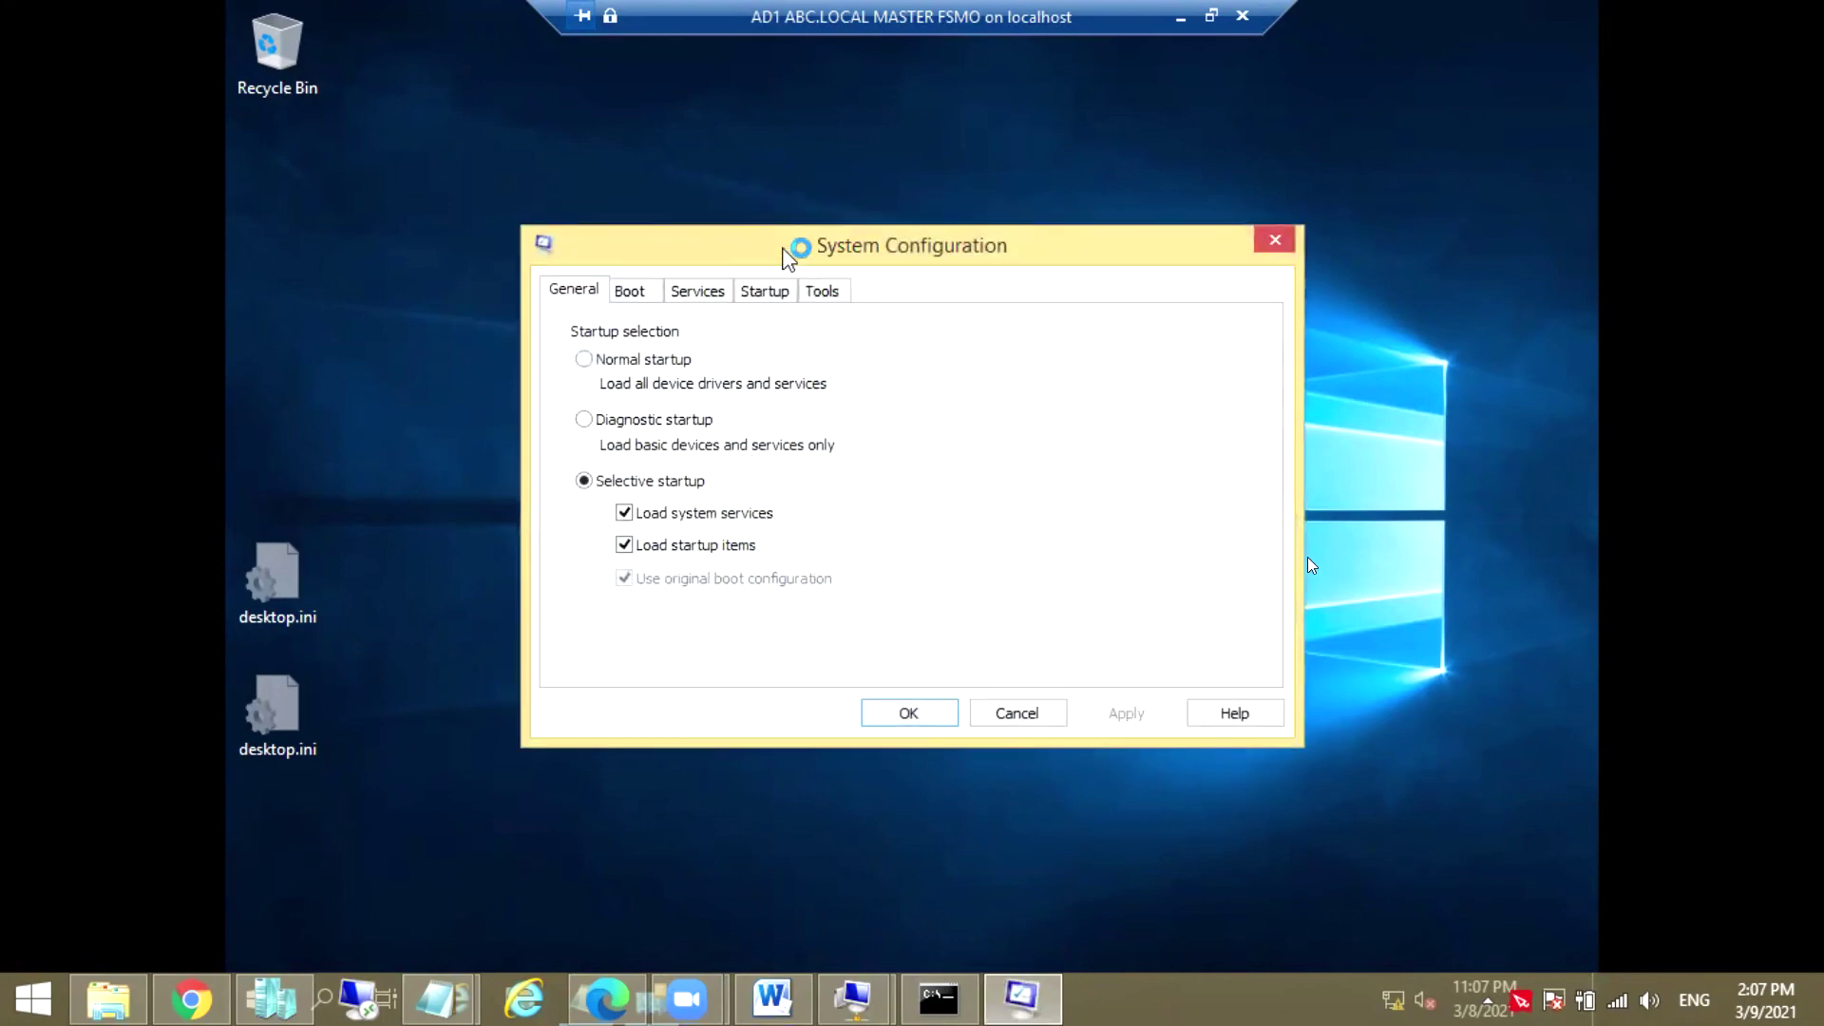
# Turn on Safe boot with the Active Directory repair option on the Boot tab and confirm
pyautogui.moveTo(783, 251); pyautogui.dragTo(794, 174)
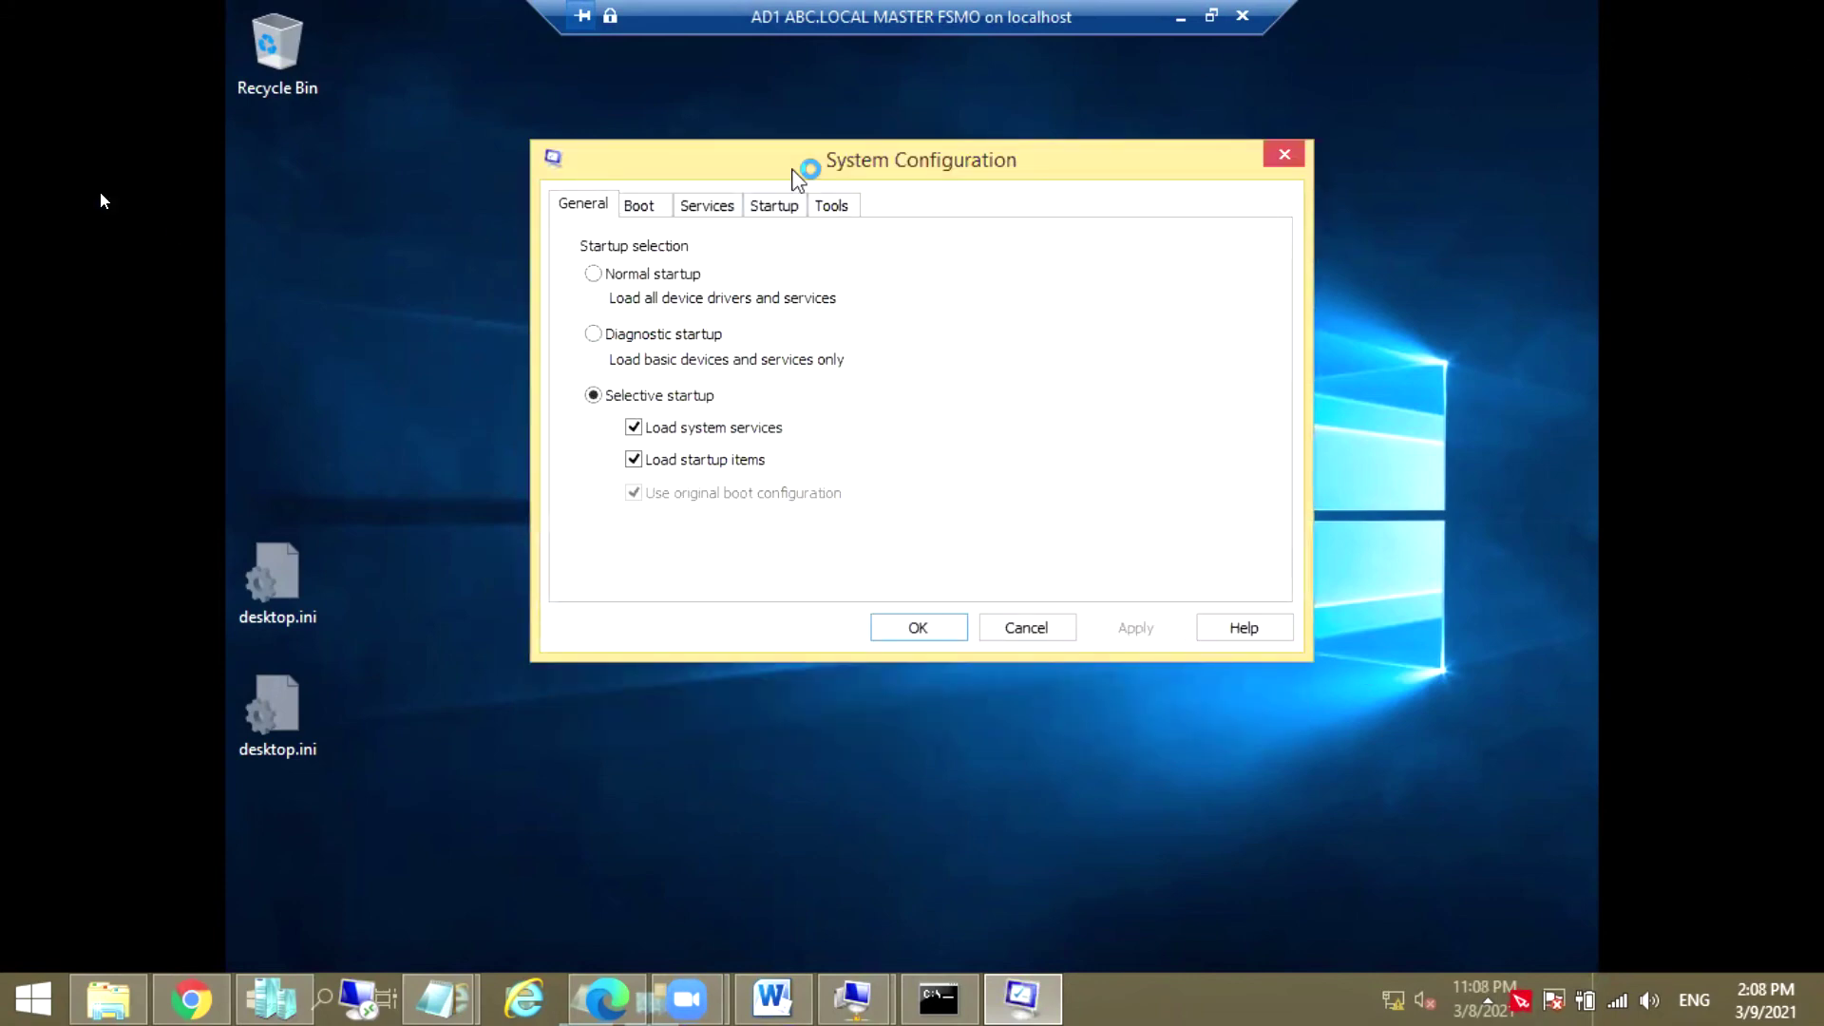
pyautogui.click(699, 204)
pyautogui.click(645, 207)
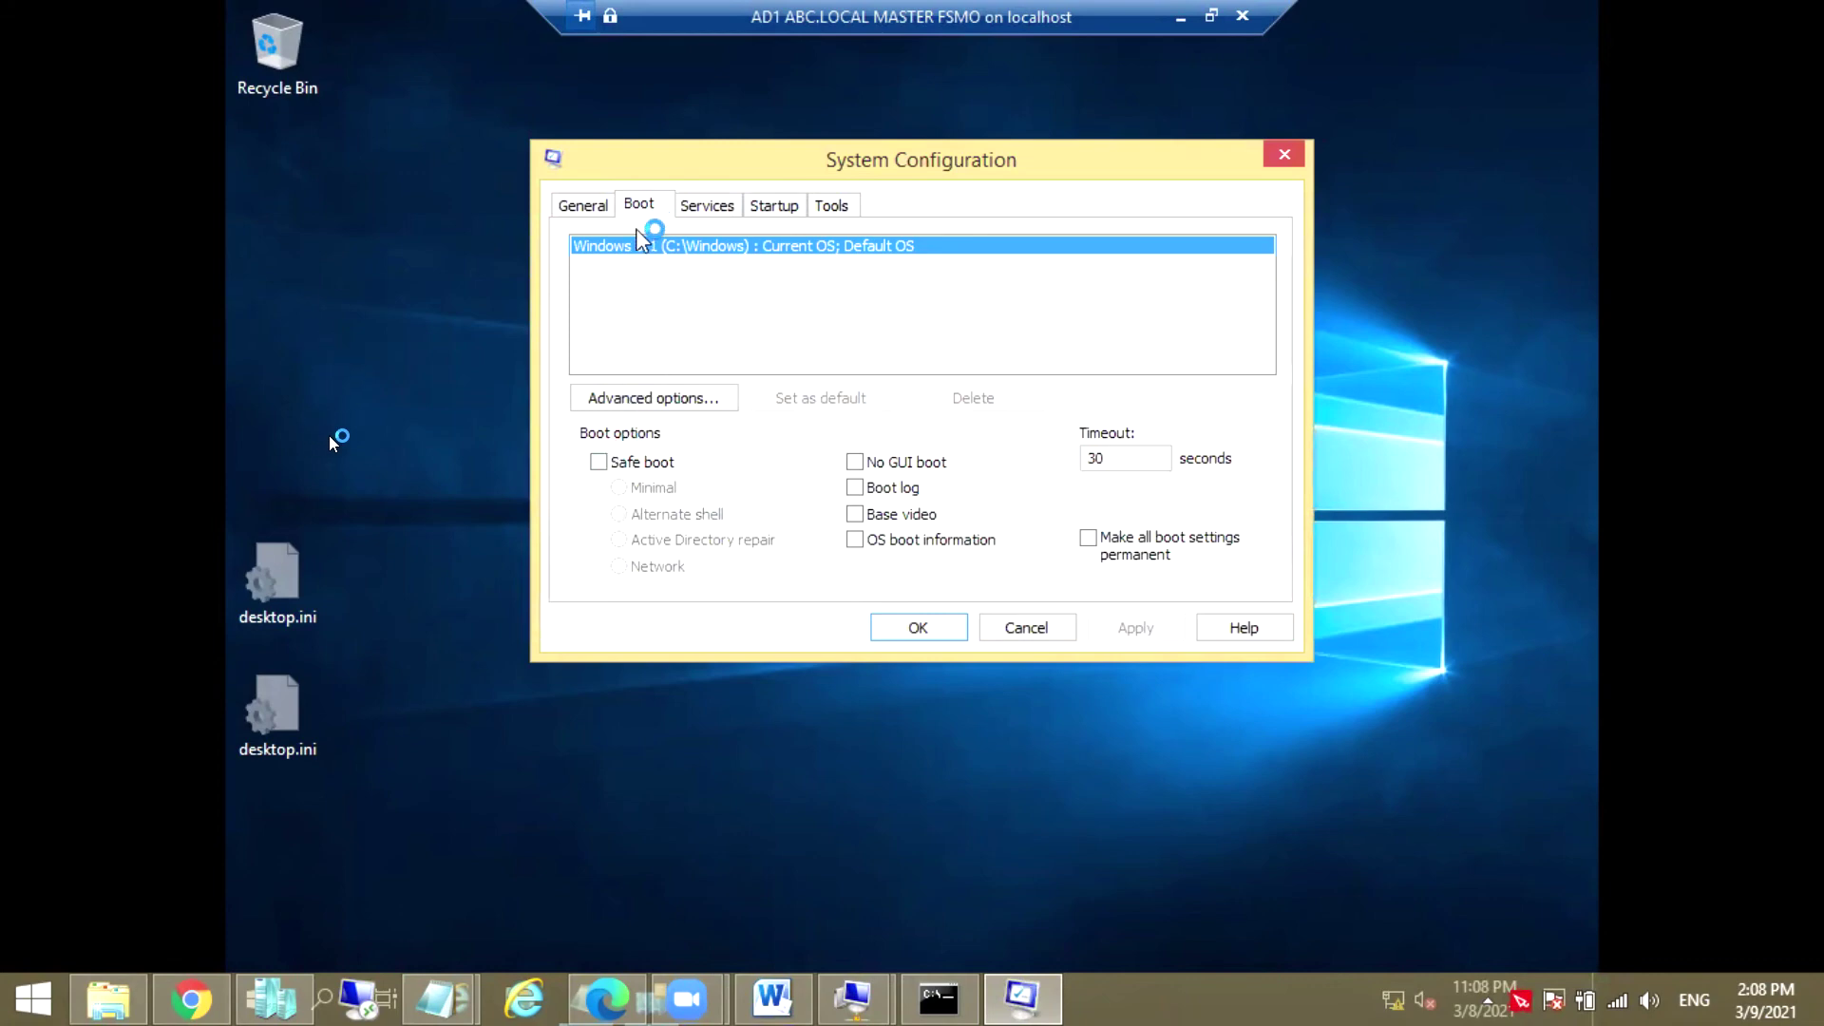
pyautogui.click(599, 462)
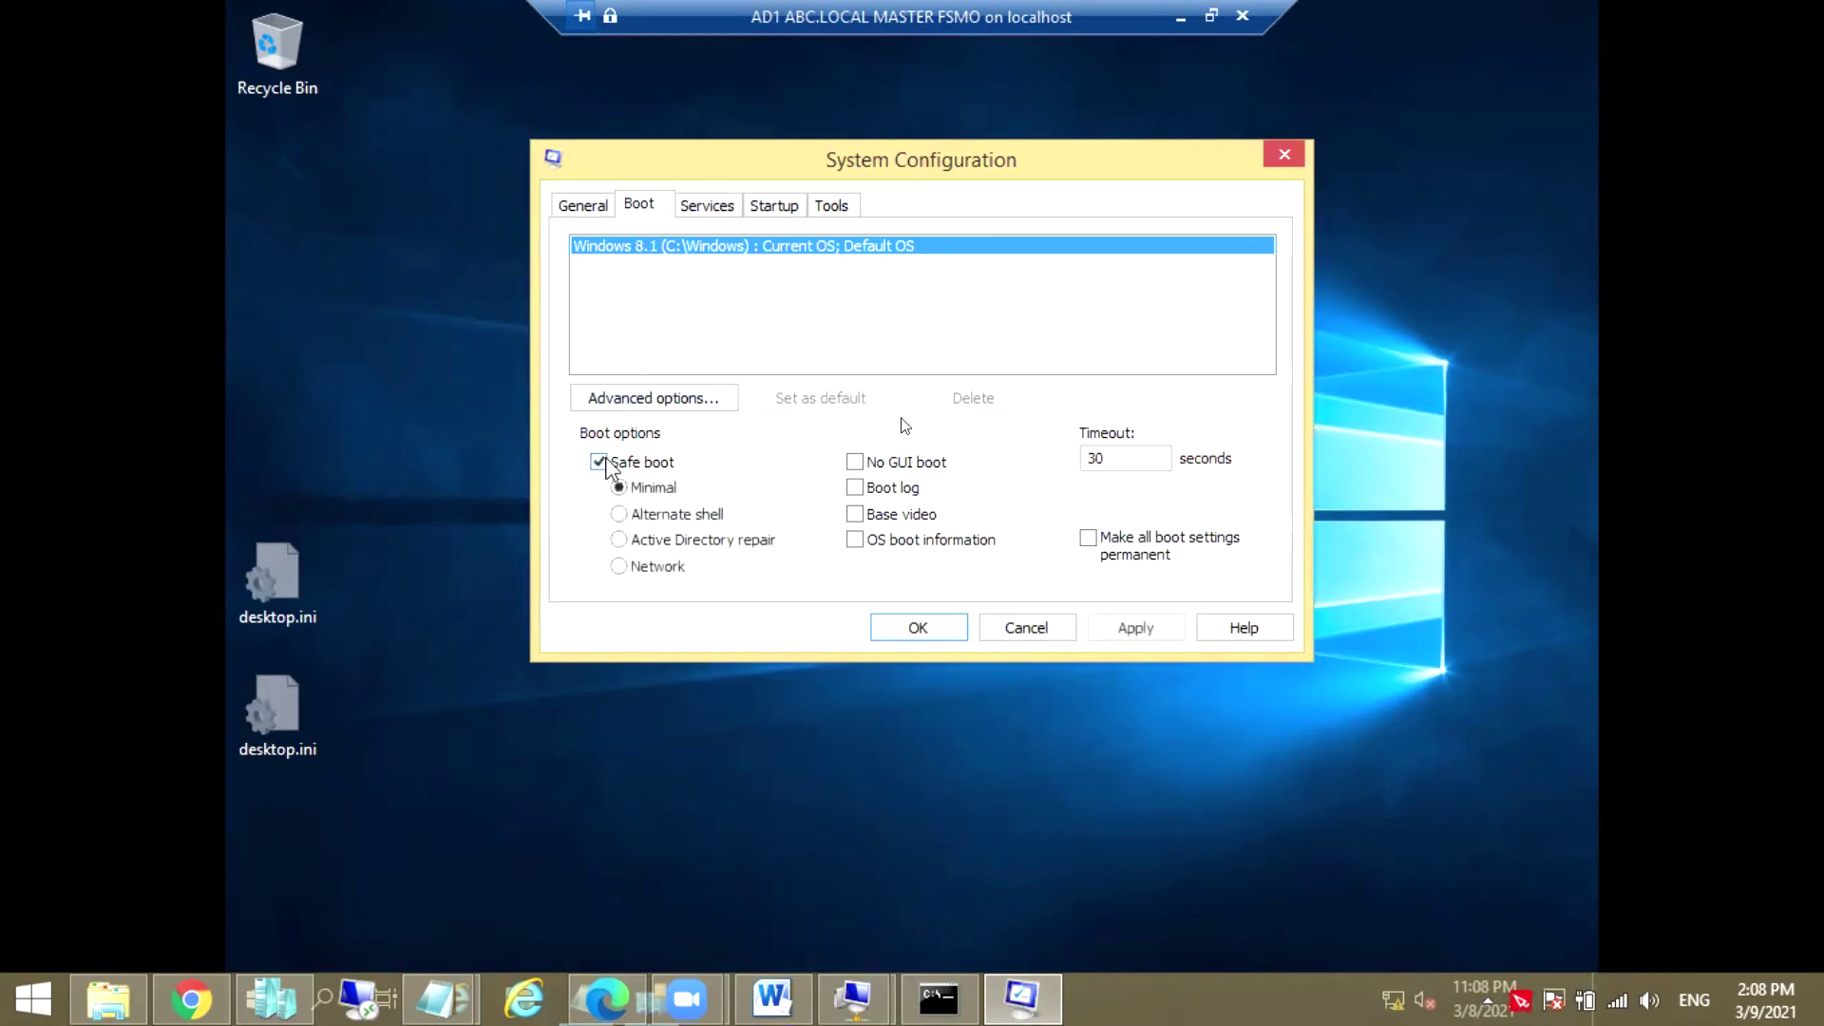
pyautogui.click(618, 538)
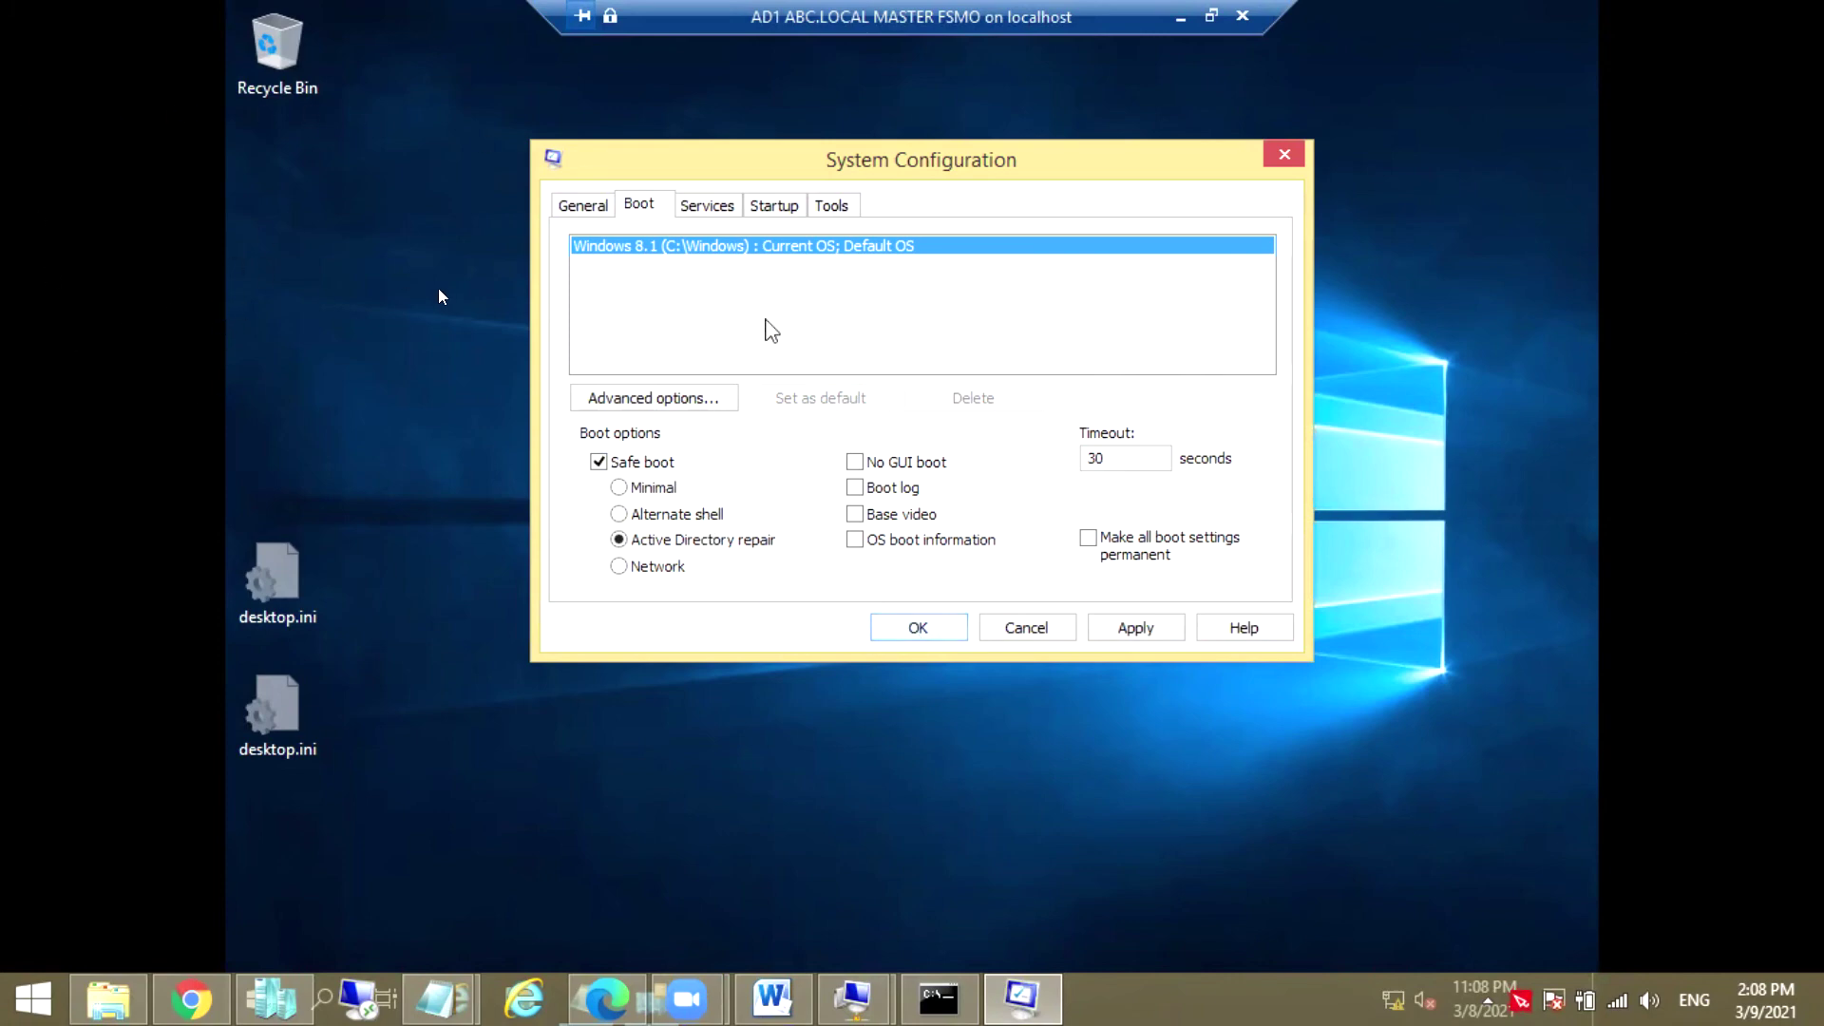
pyautogui.click(902, 629)
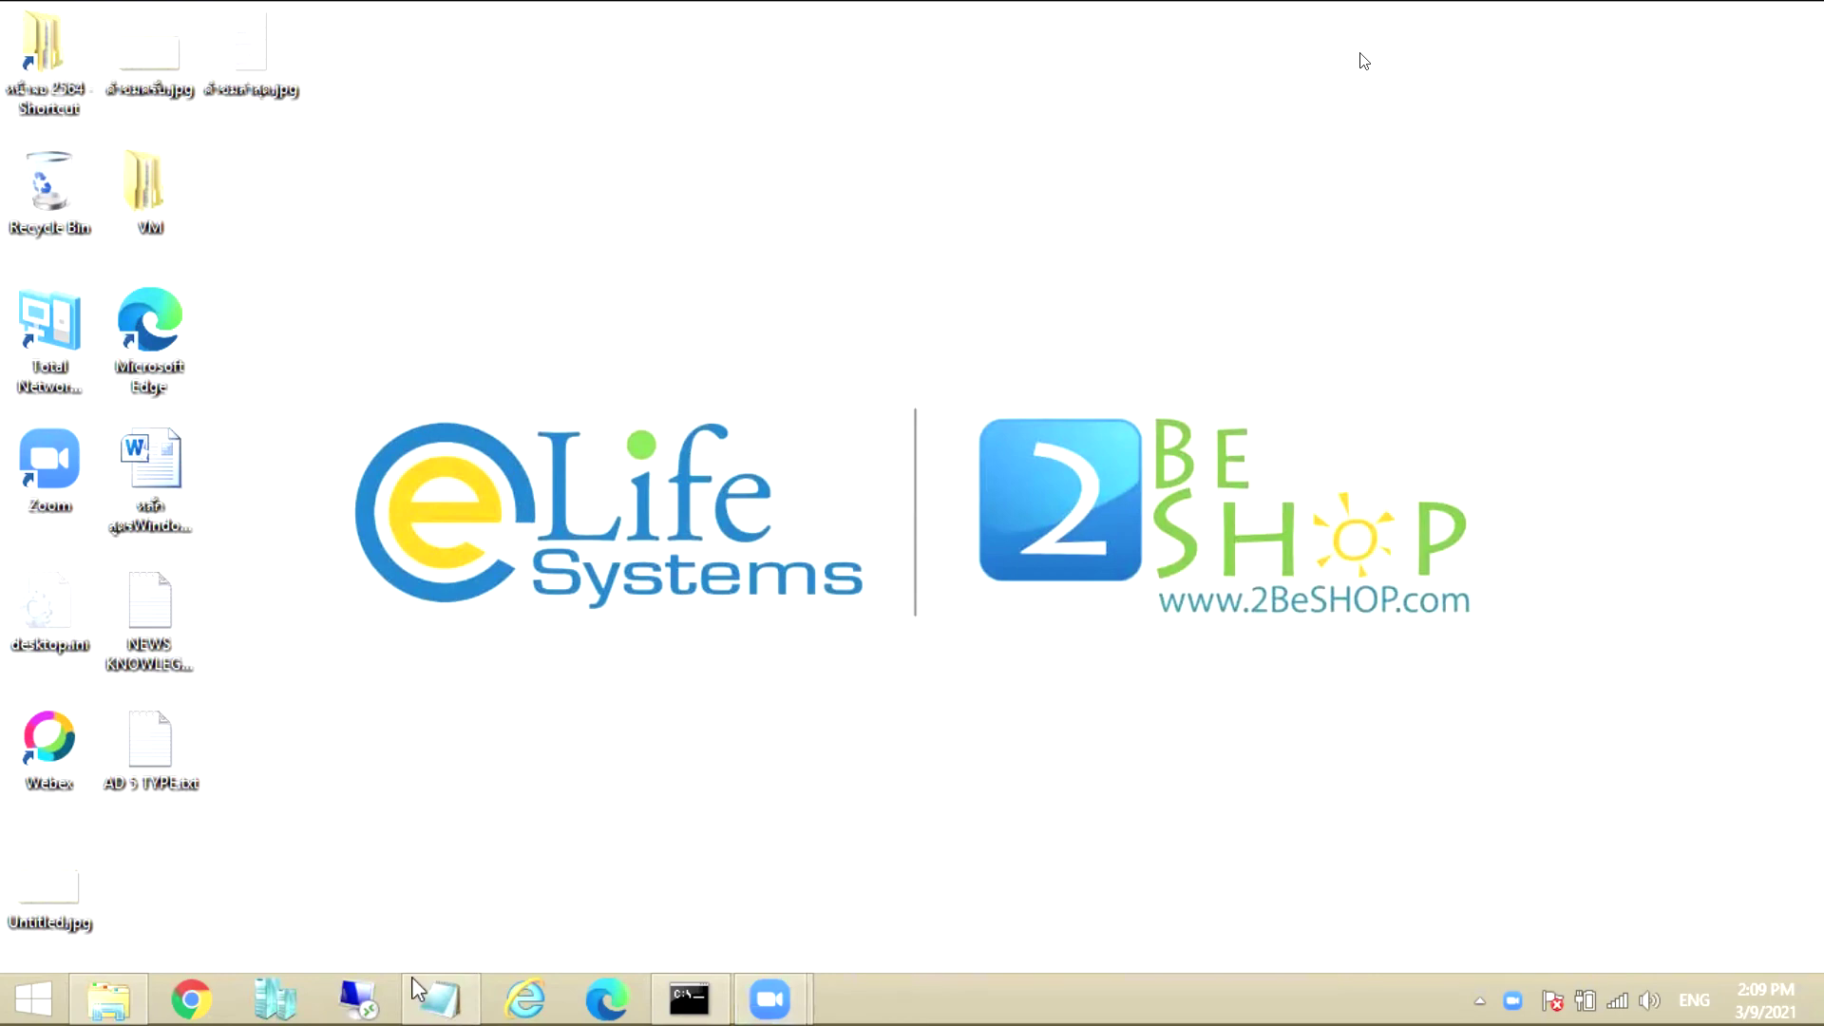
# Connect to the AD1 ABC.LOCAL MASTER FSMO virtual machine from Hyper-V Manager
pyautogui.click(292, 1002)
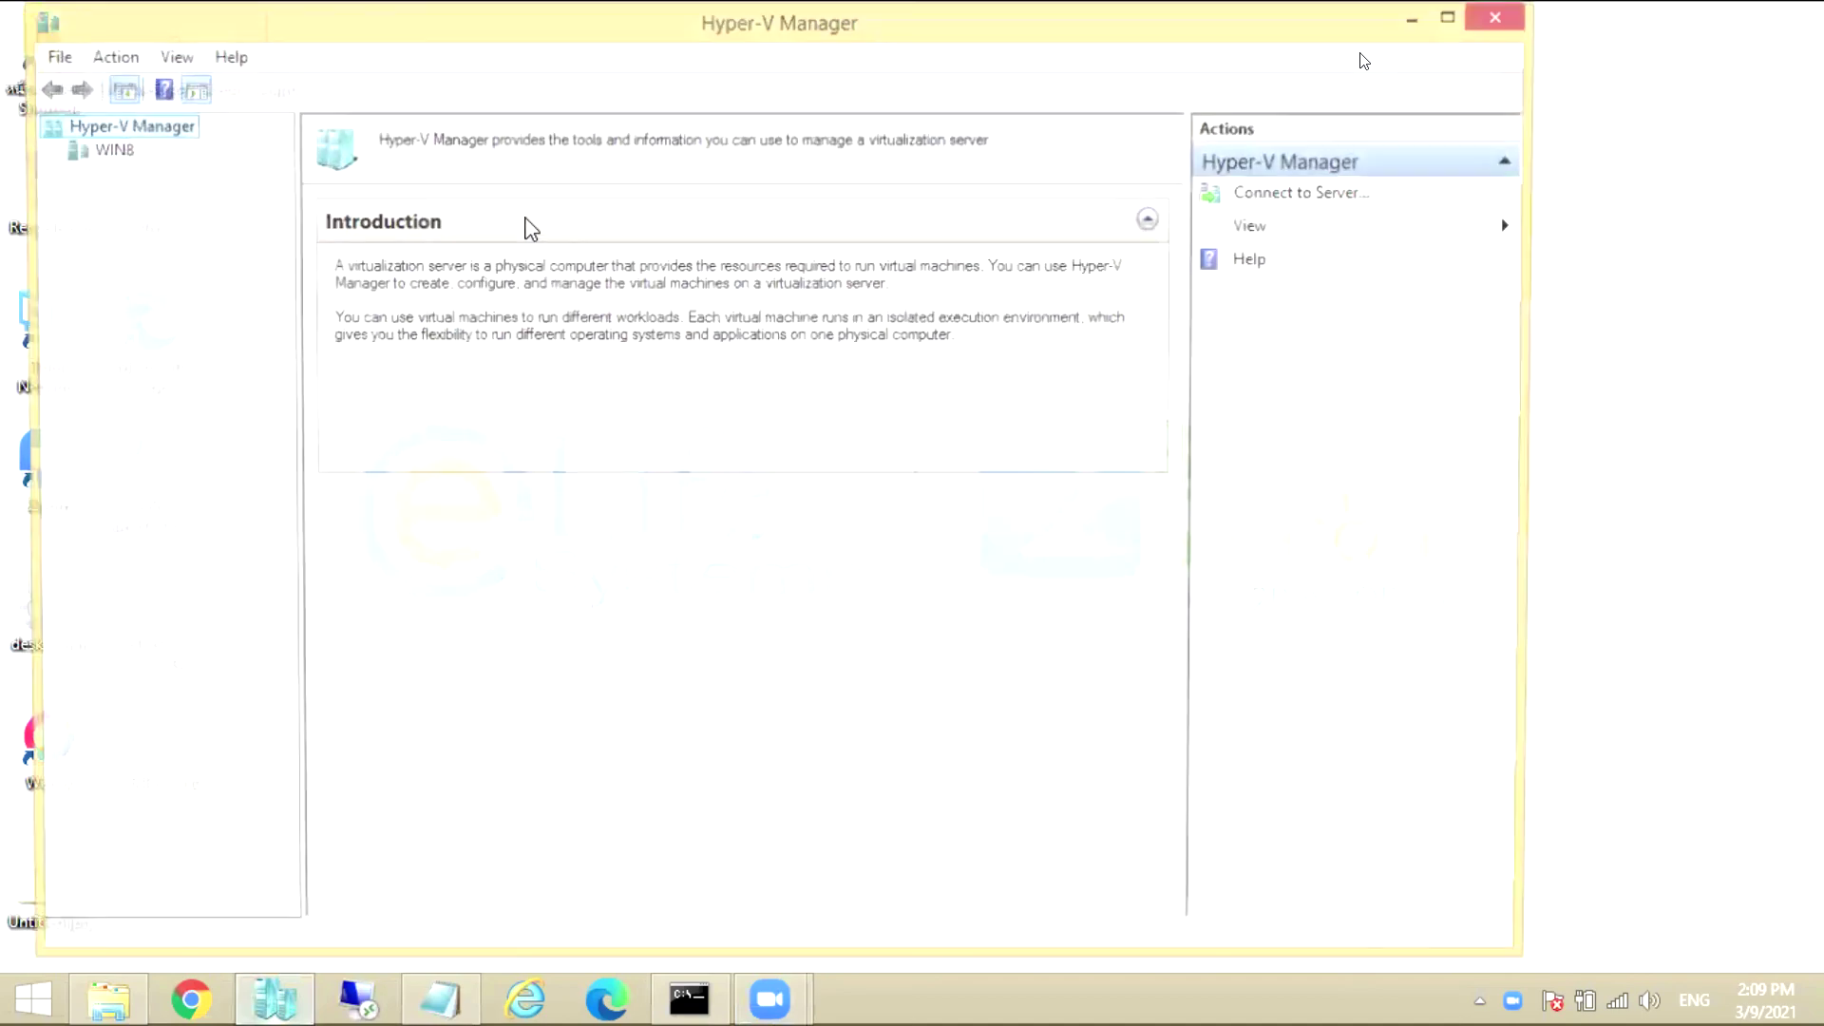
pyautogui.rightClick(556, 219)
pyautogui.click(591, 241)
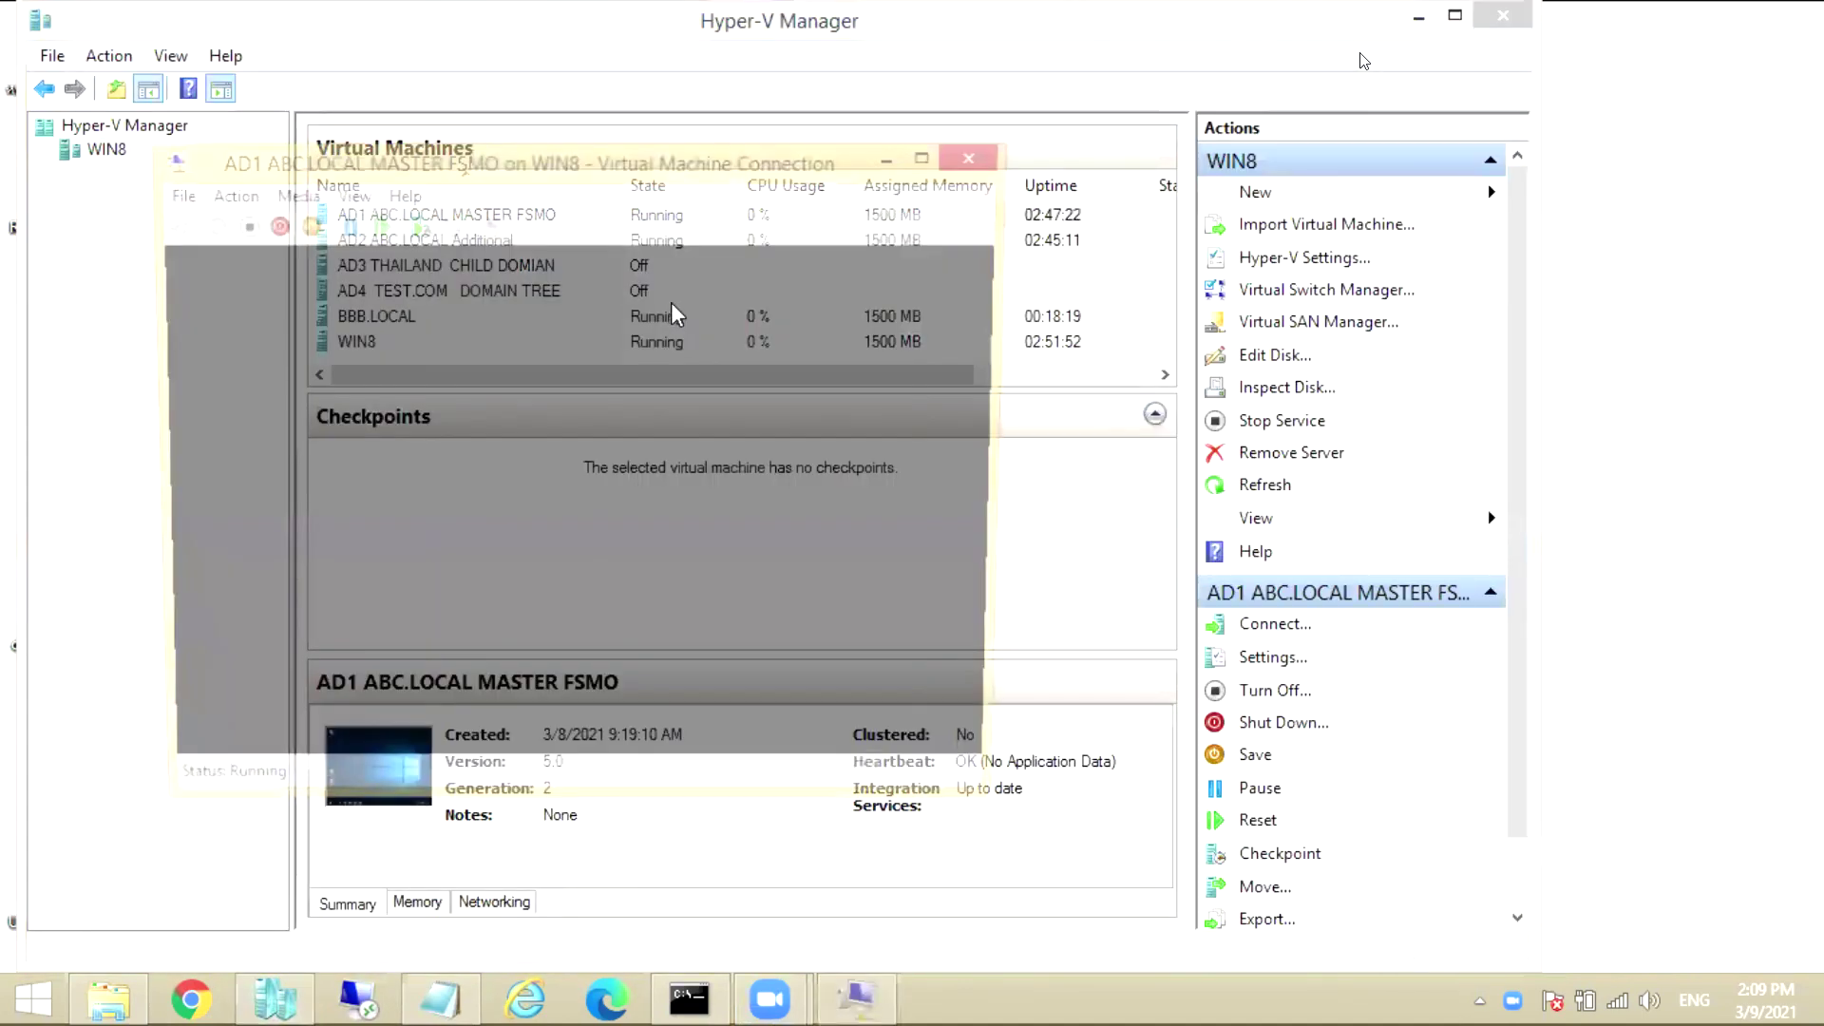
pyautogui.press('Return')
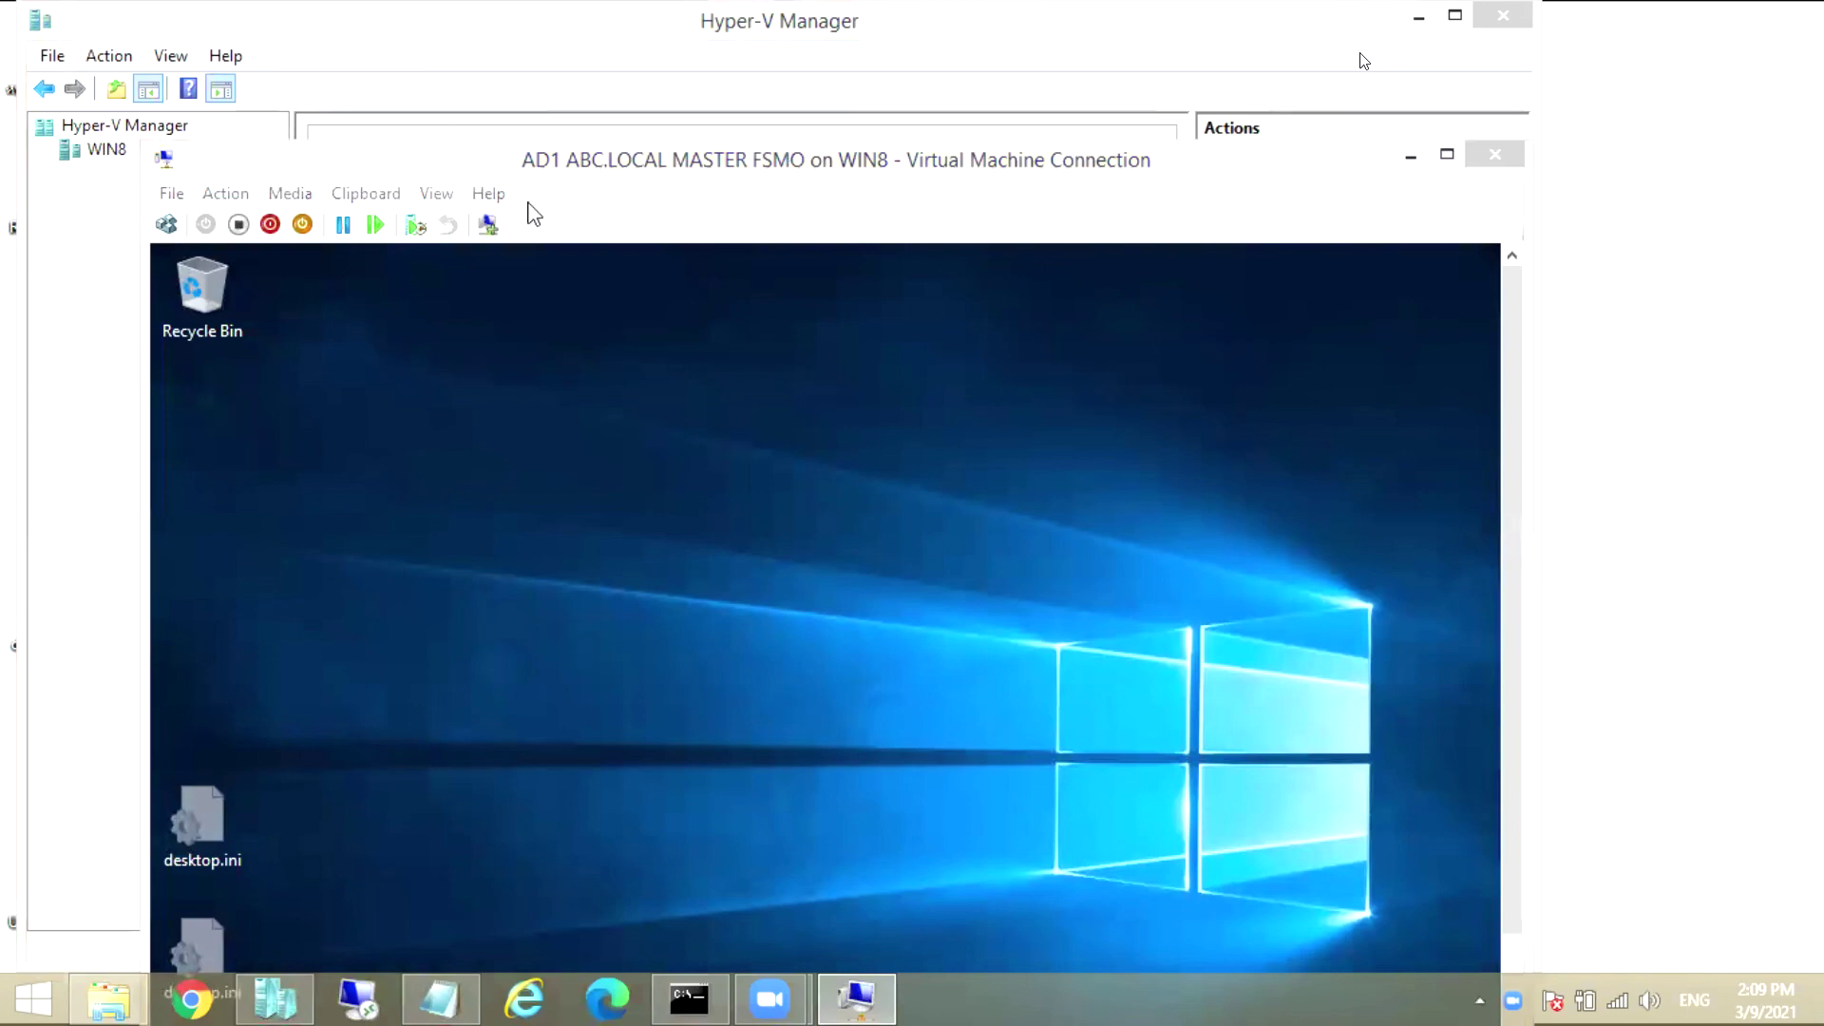
pyautogui.click(438, 196)
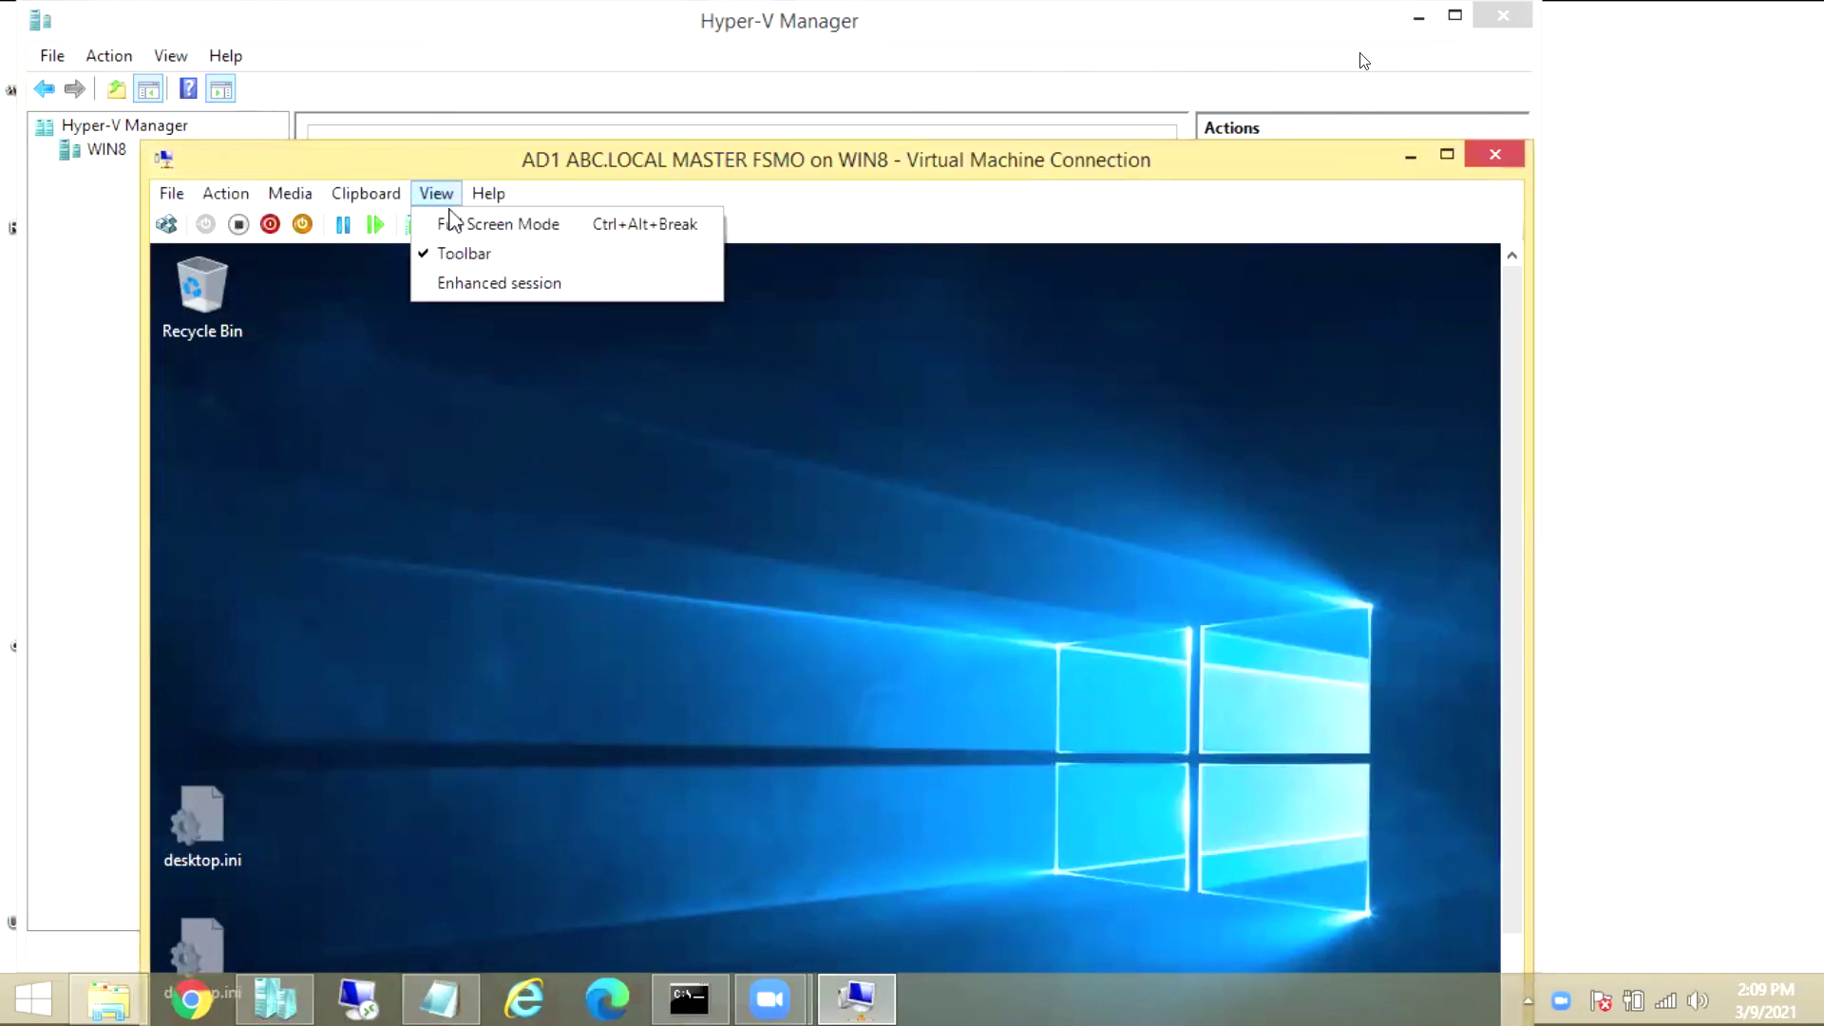
pyautogui.click(508, 161)
pyautogui.moveTo(509, 162); pyautogui.dragTo(509, 69)
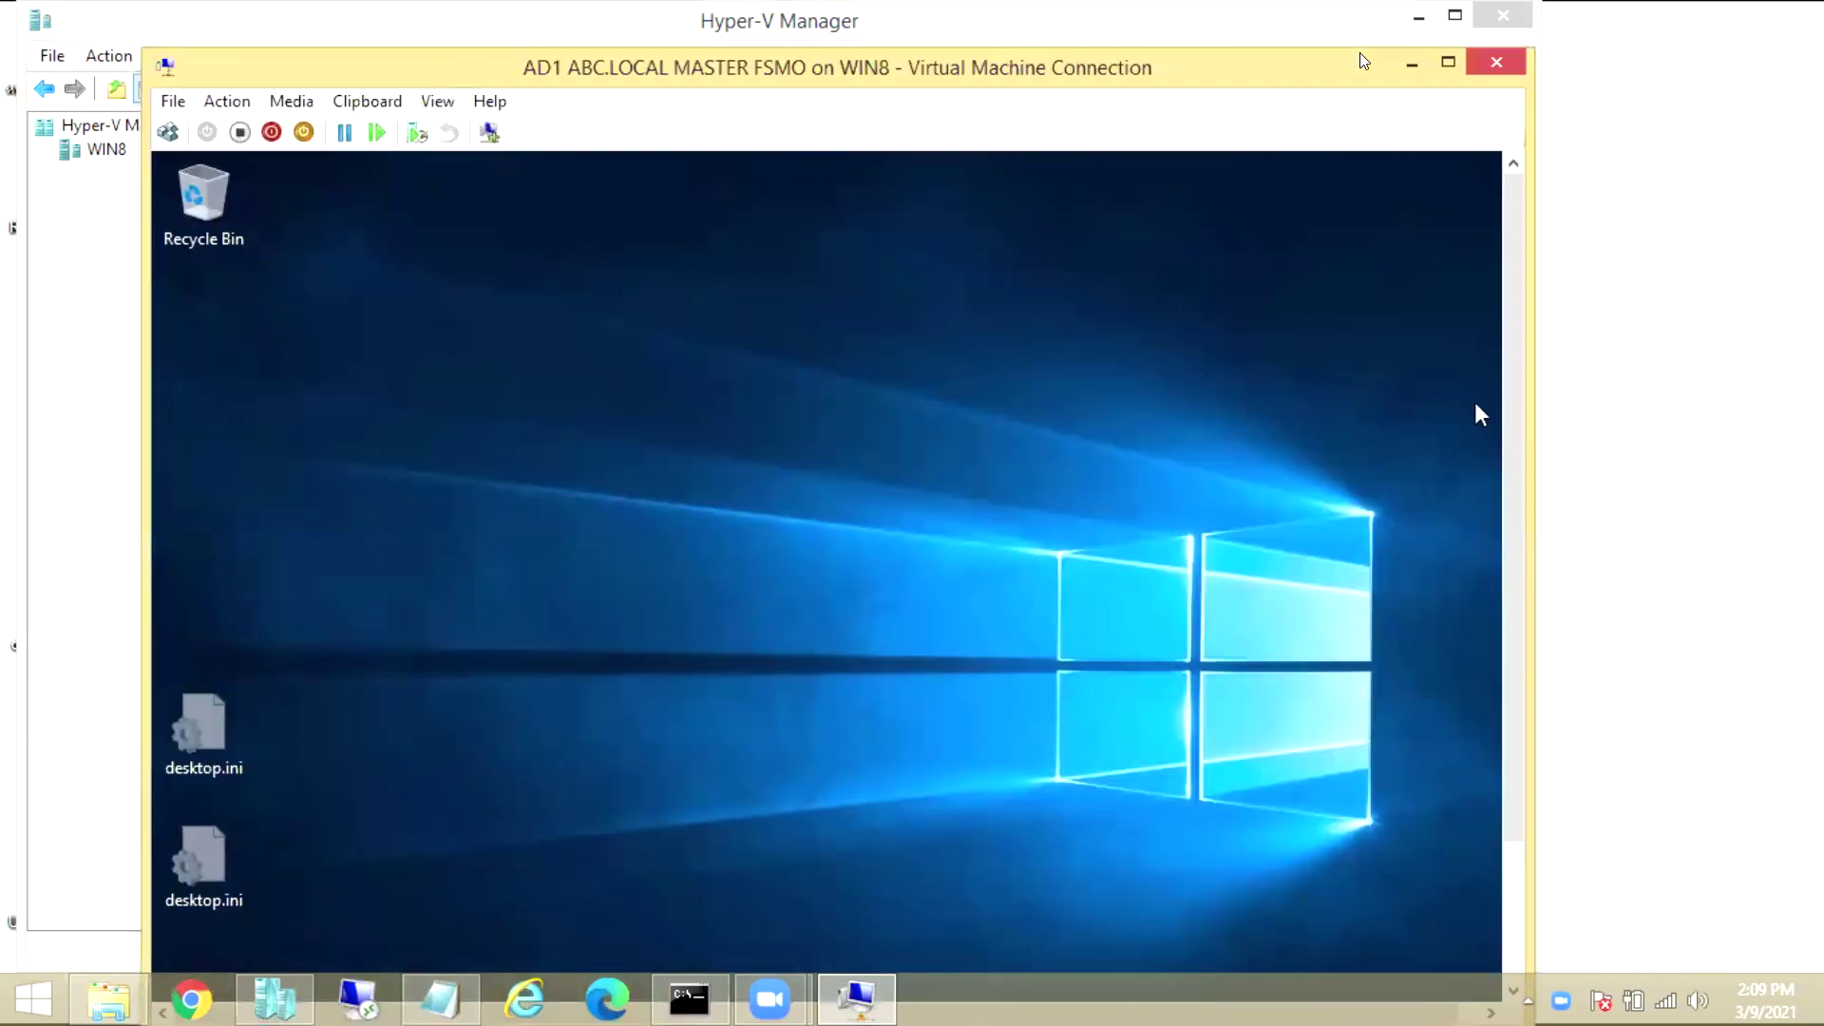
pyautogui.scroll(-3, 1497, 490)
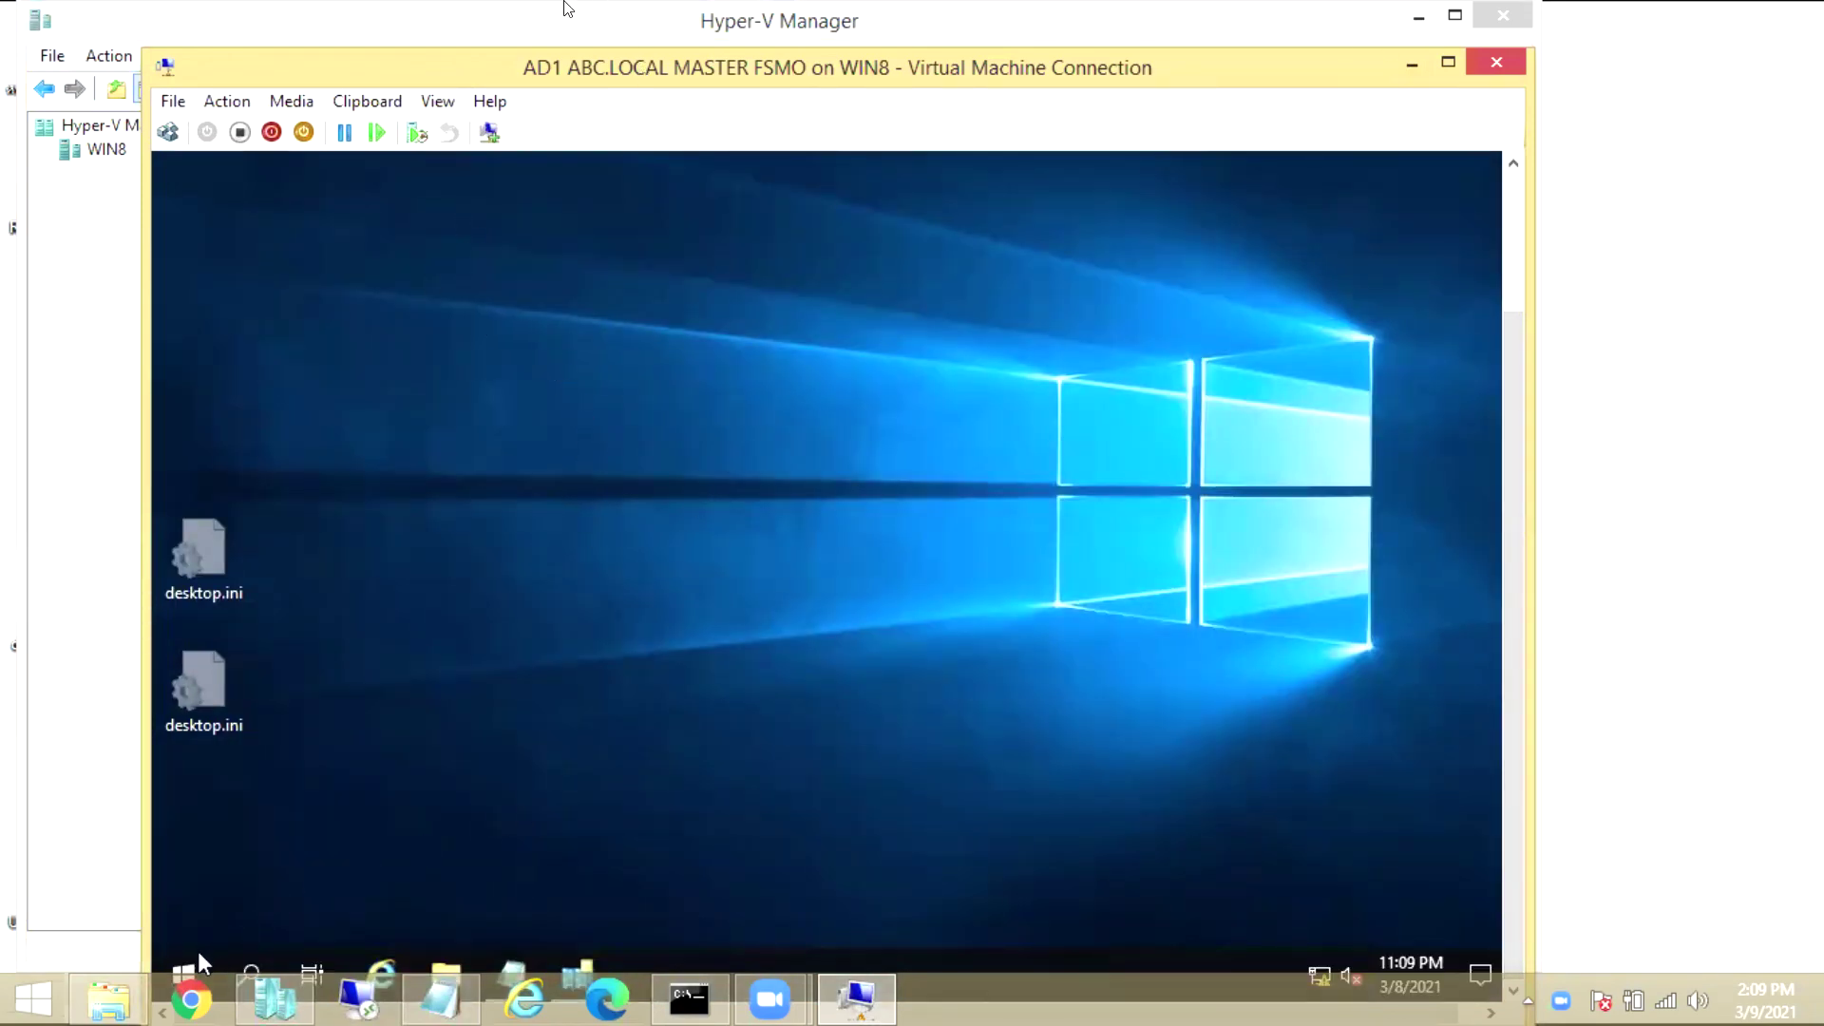
# Launch System Configuration in the guest with msconfig from the Run prompt
pyautogui.click(190, 965)
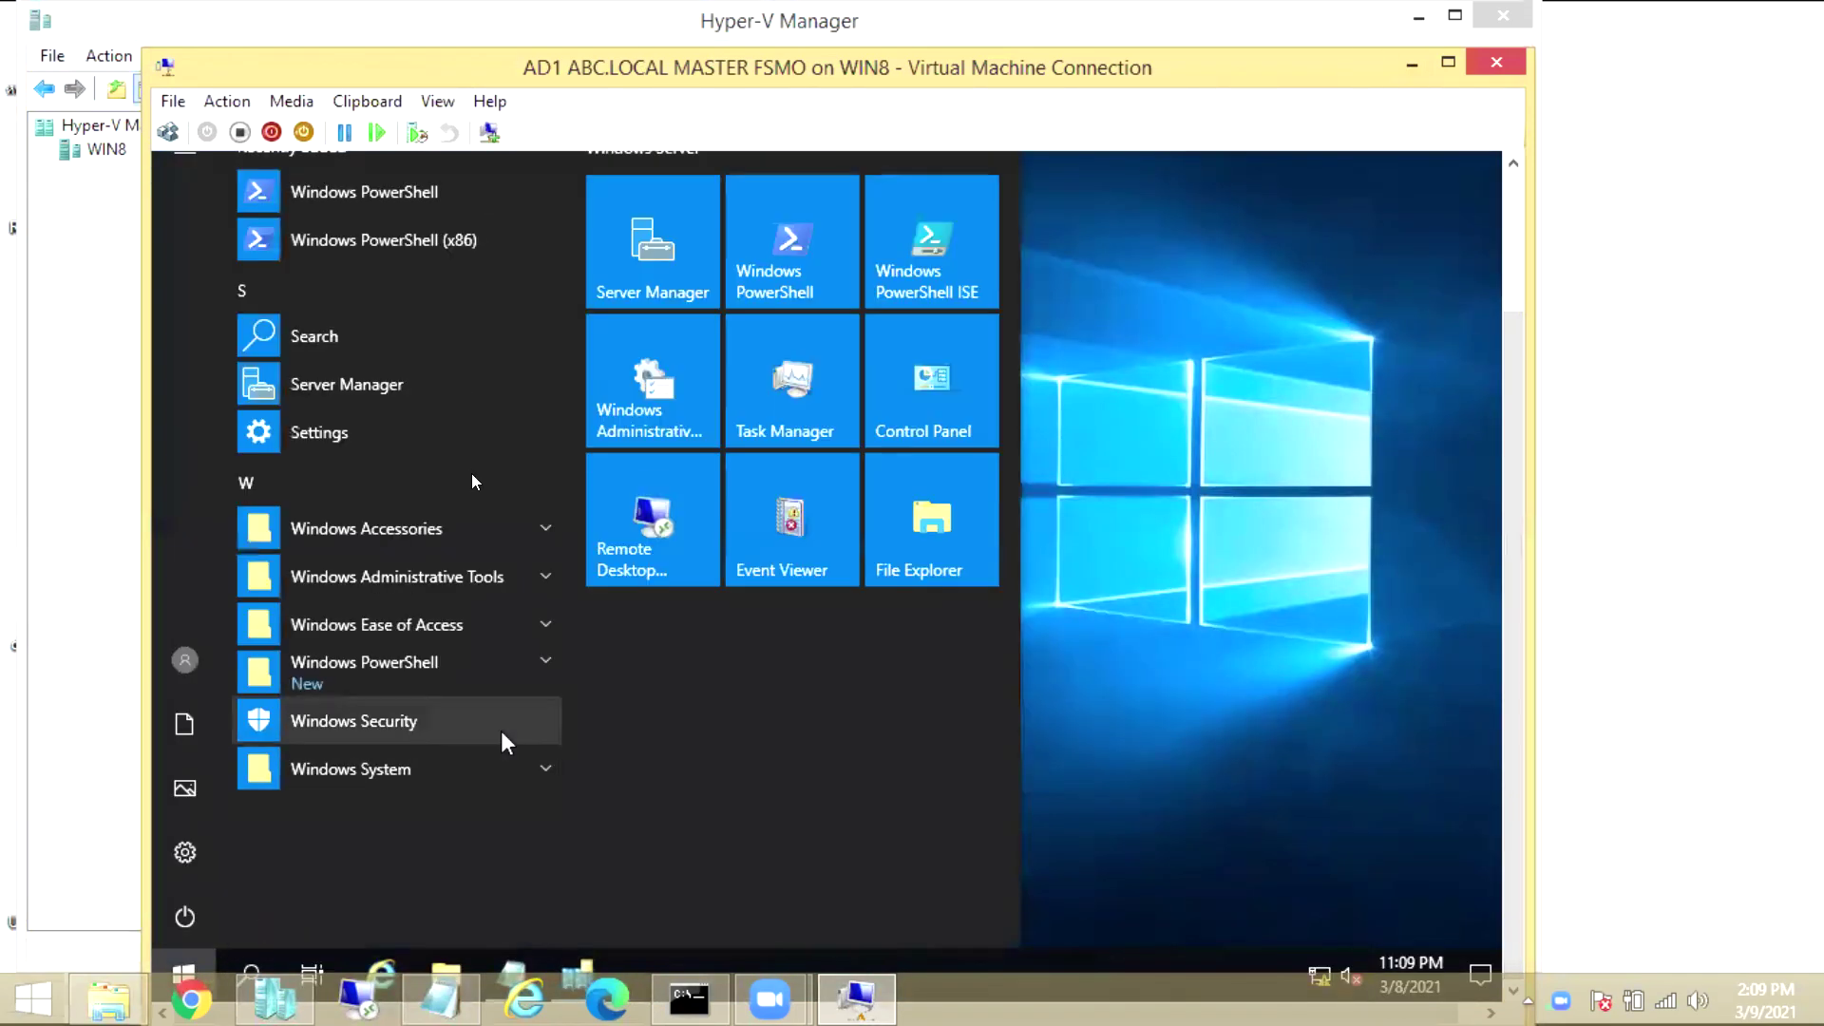
pyautogui.press('super+r')
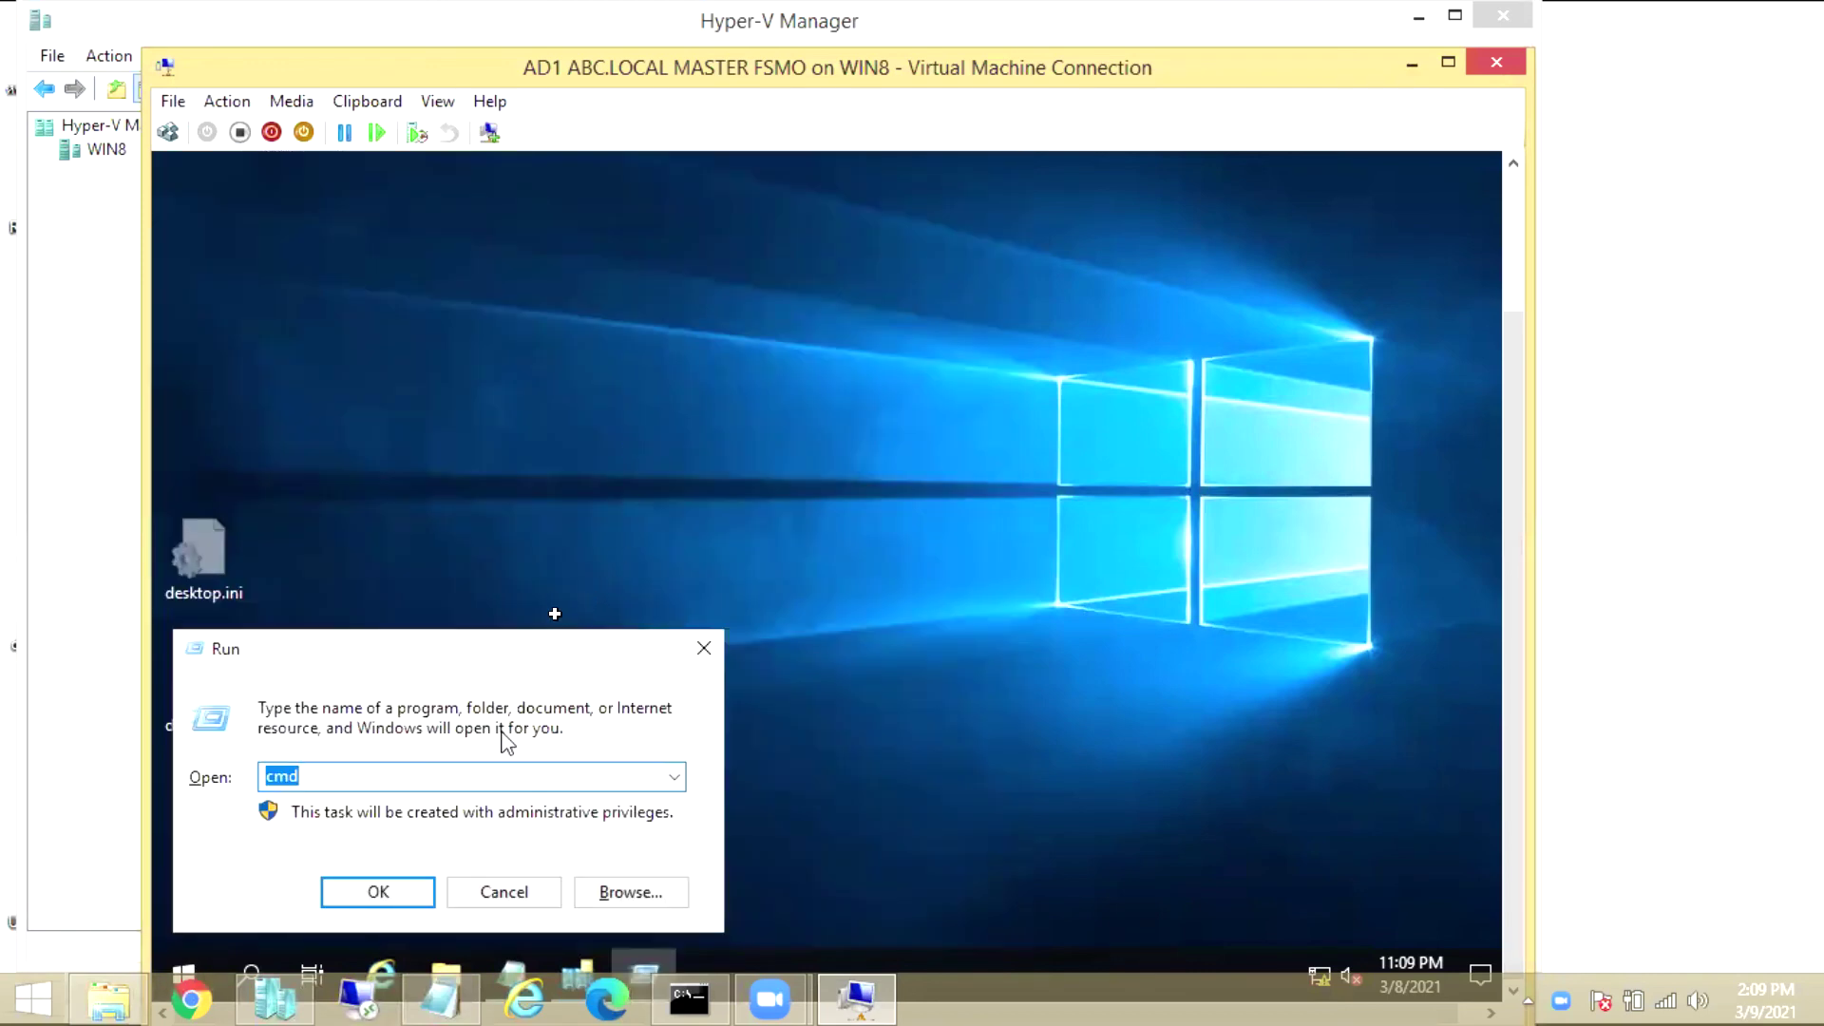
pyautogui.write('msconfig')
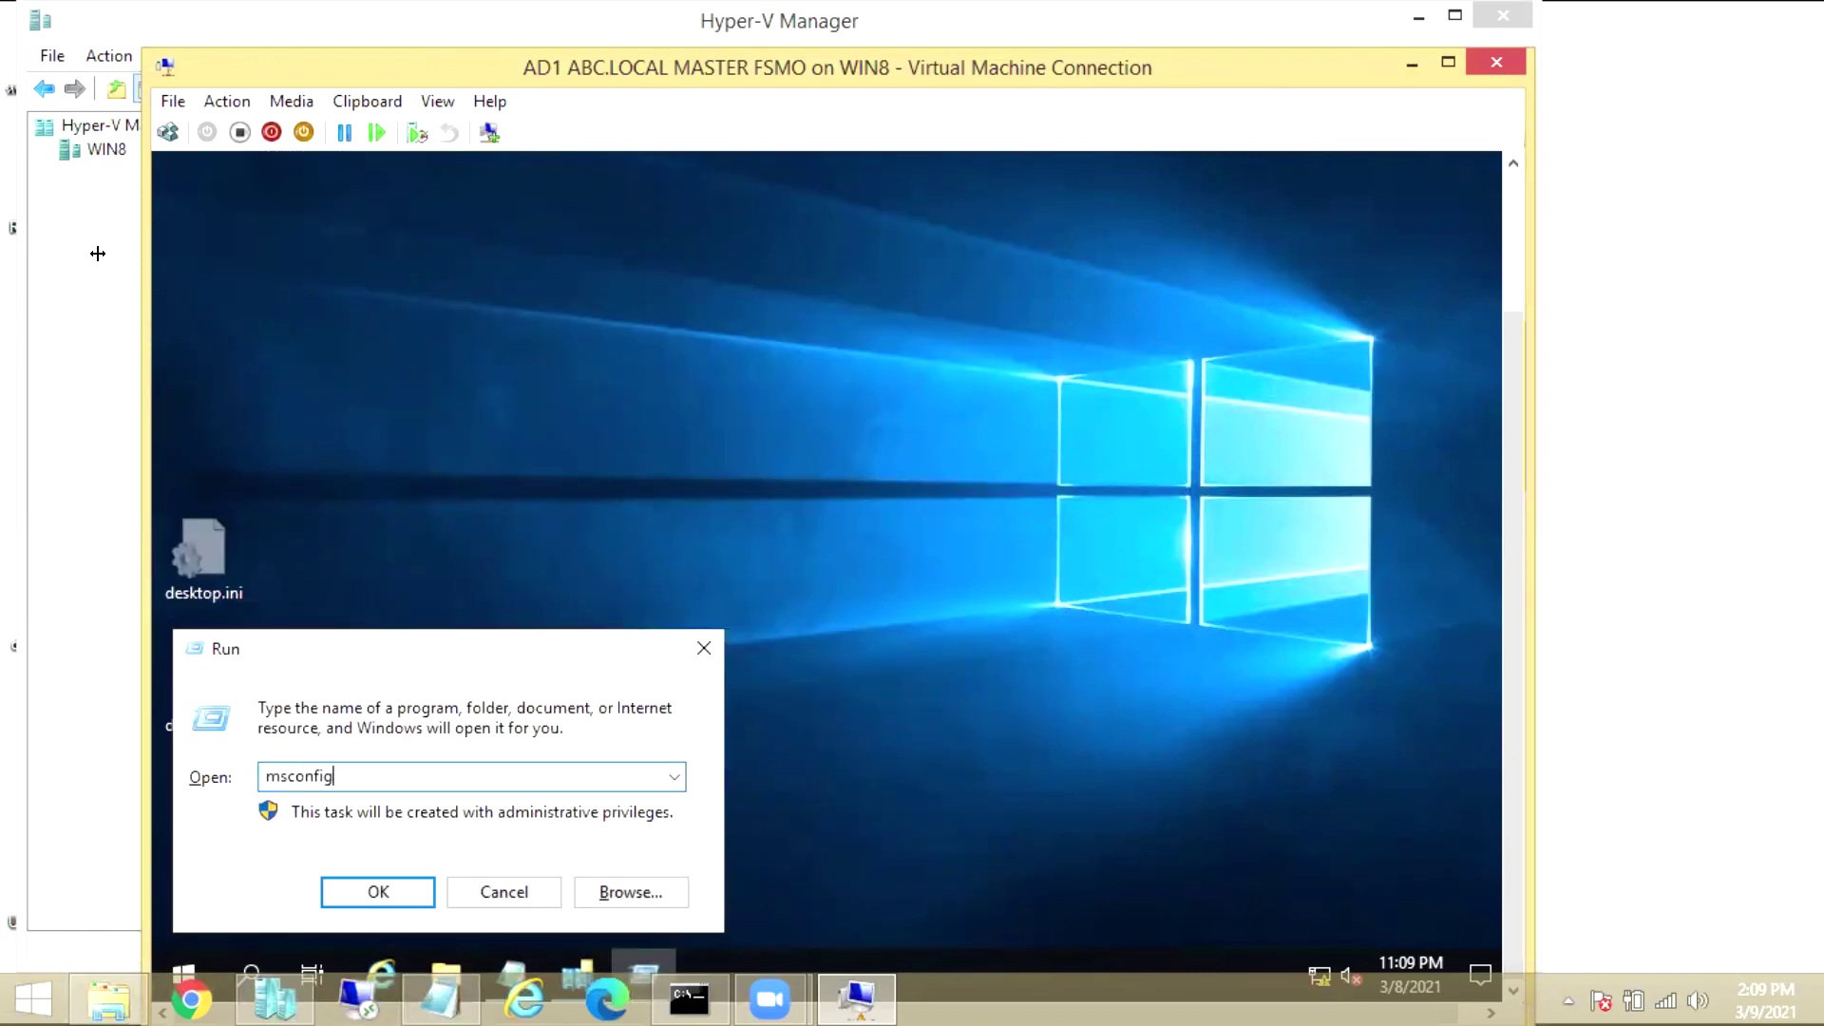
pyautogui.press('Return')
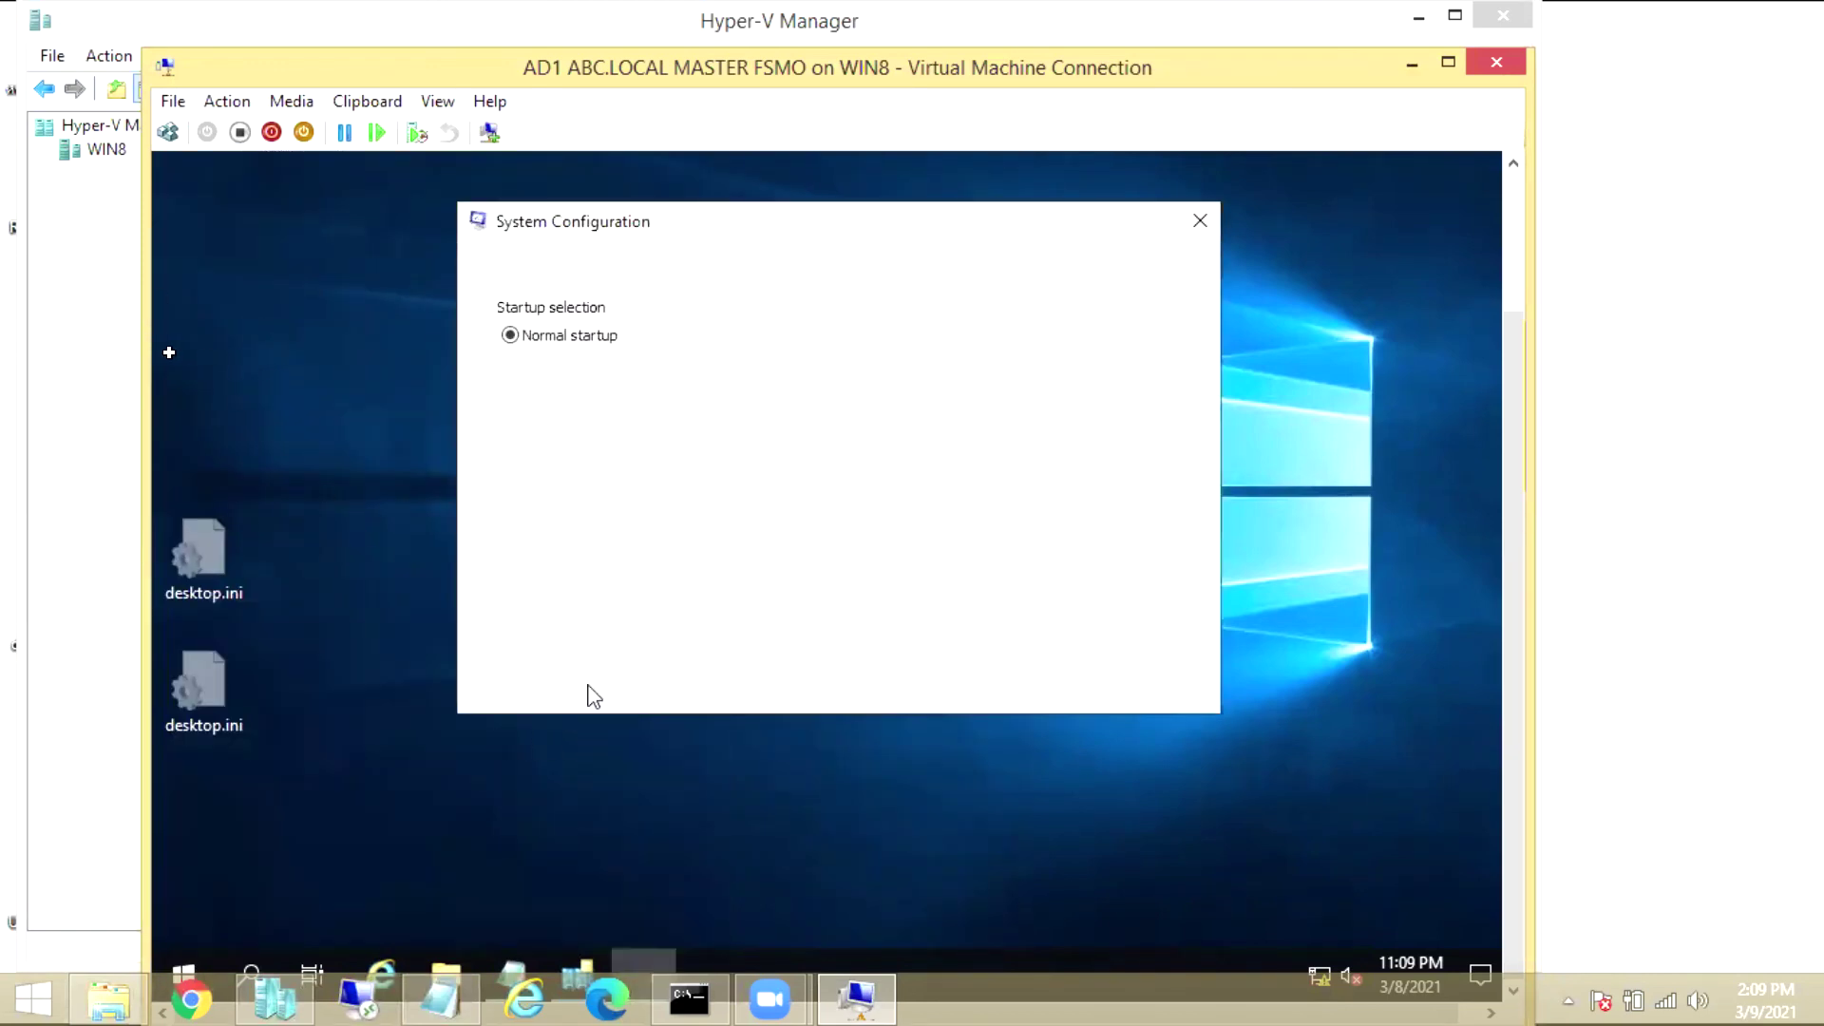
# Set Safe boot to Active Directory repair, confirm, and choose Restart
pyautogui.click(556, 266)
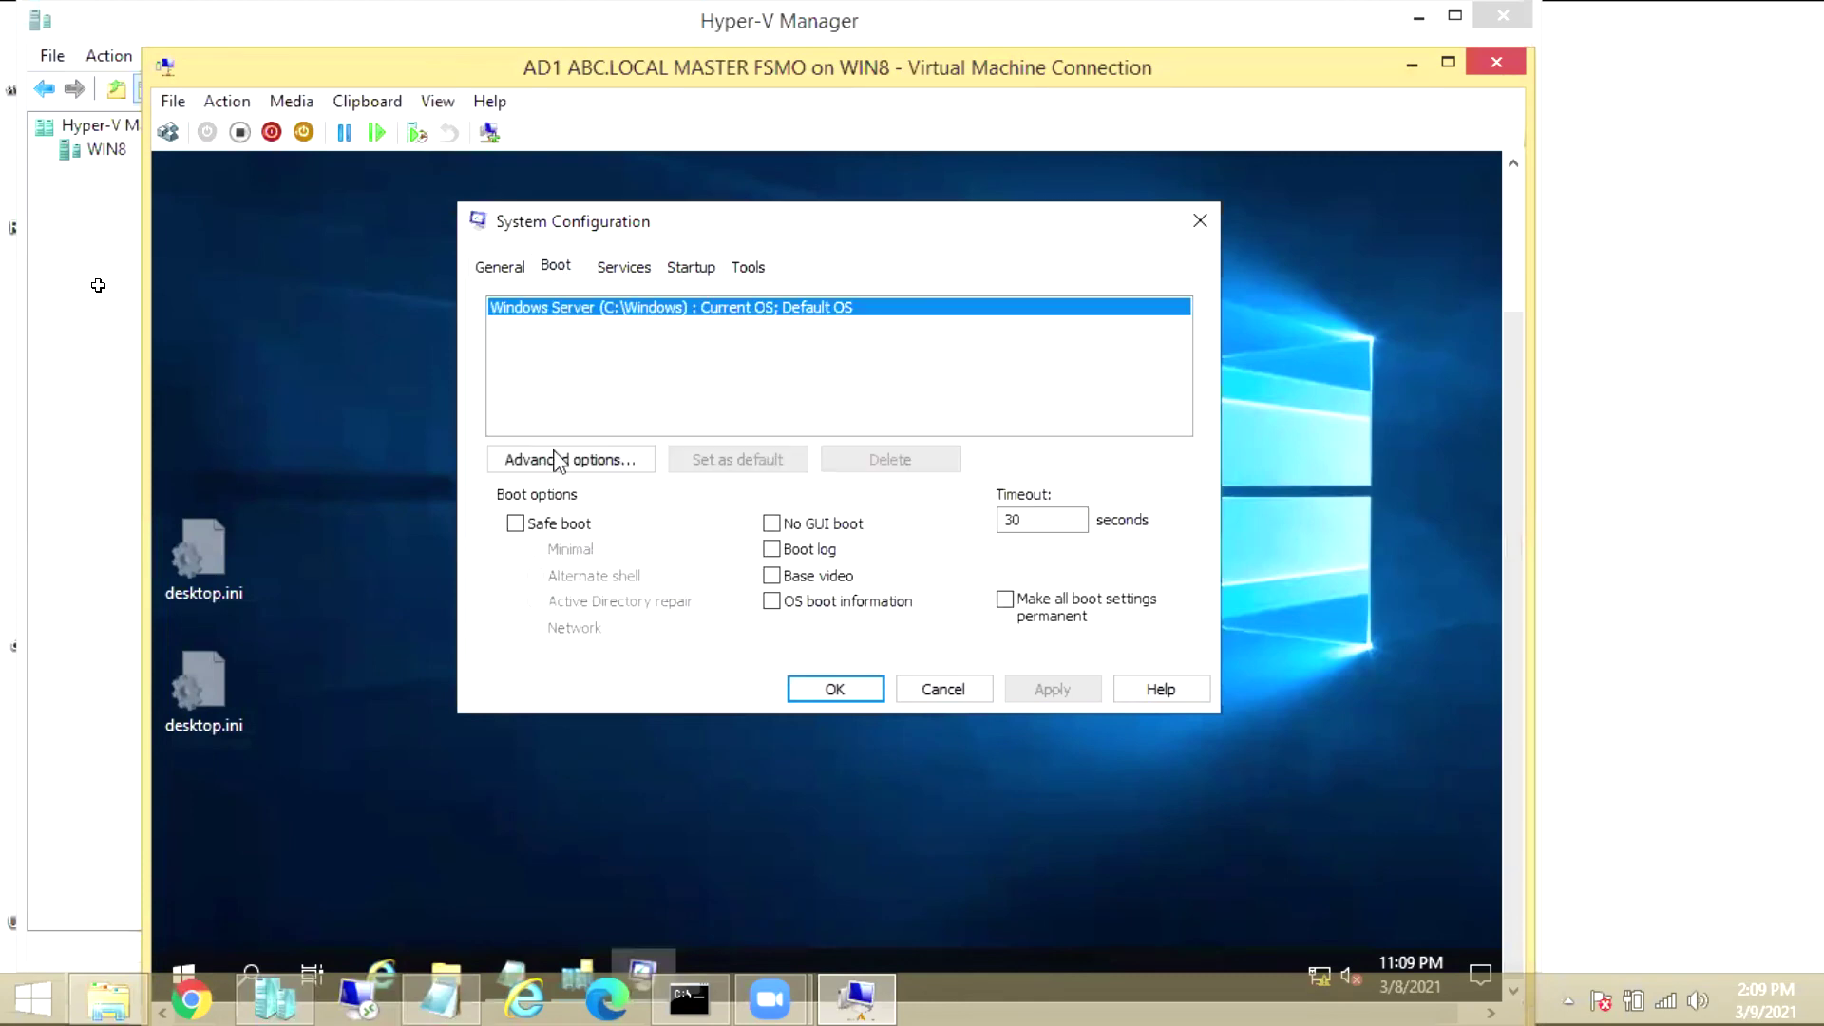
pyautogui.click(515, 522)
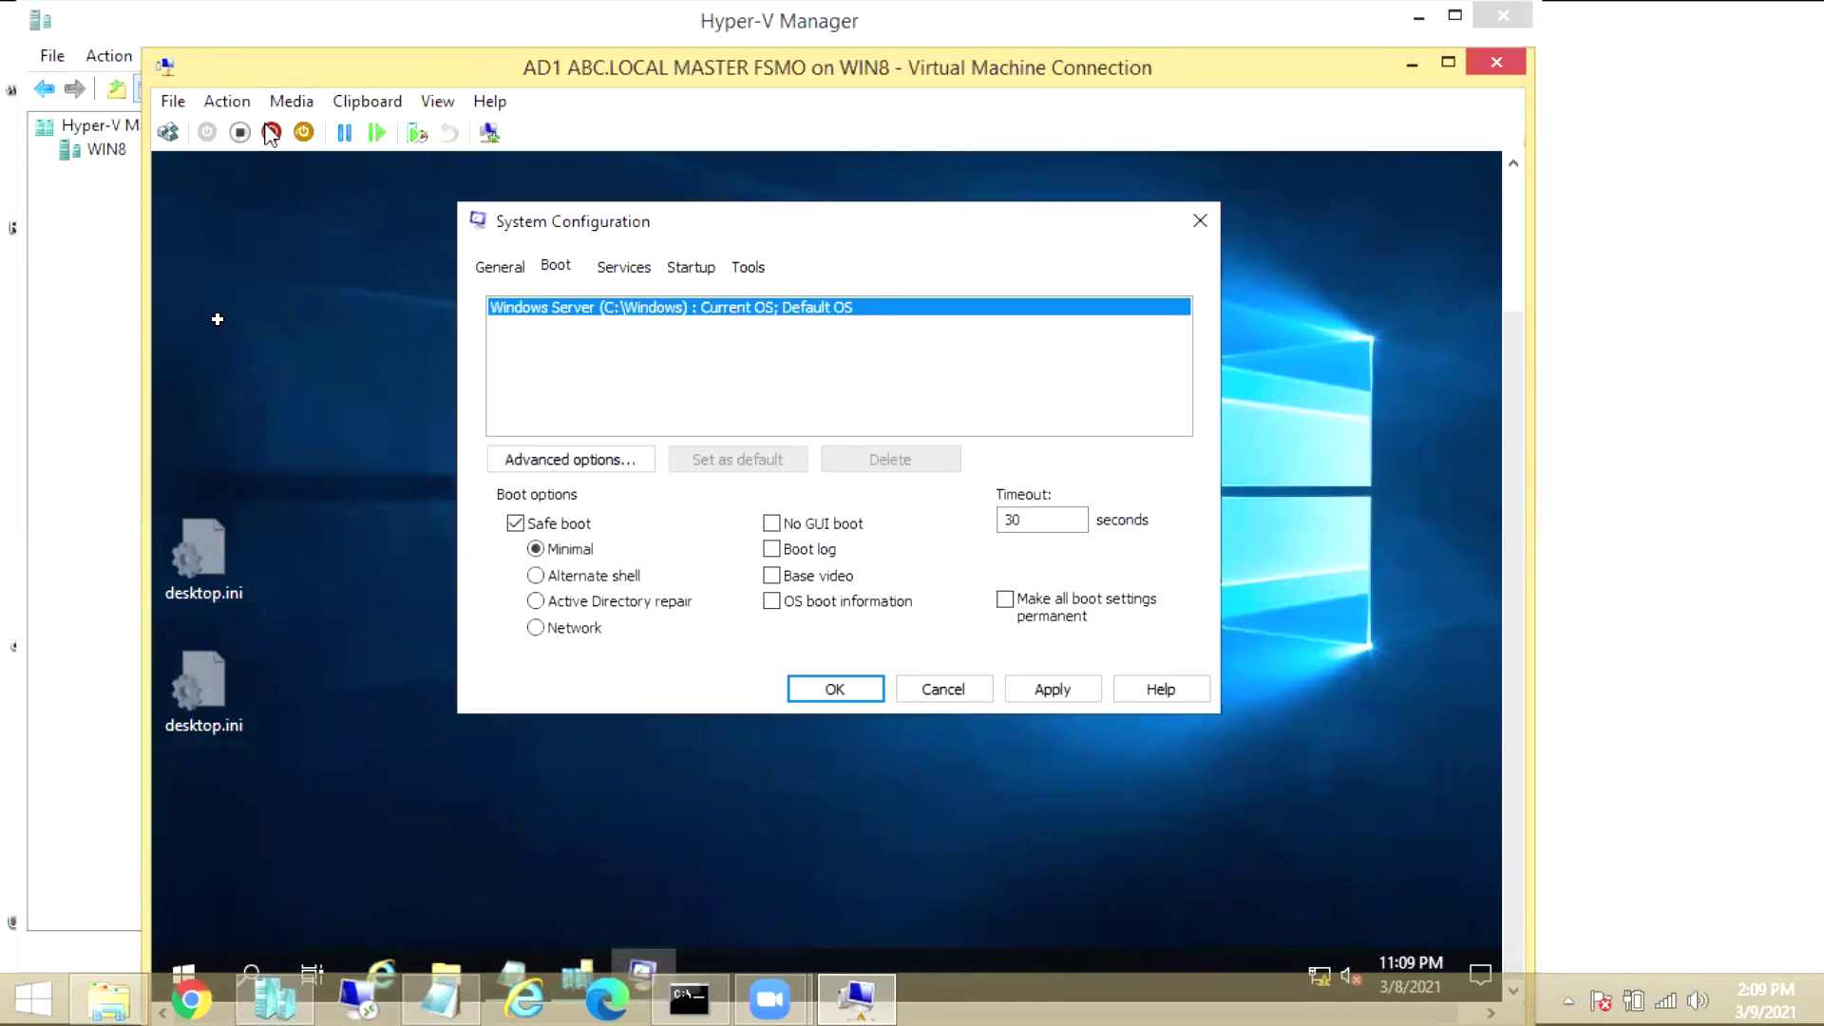
pyautogui.click(567, 607)
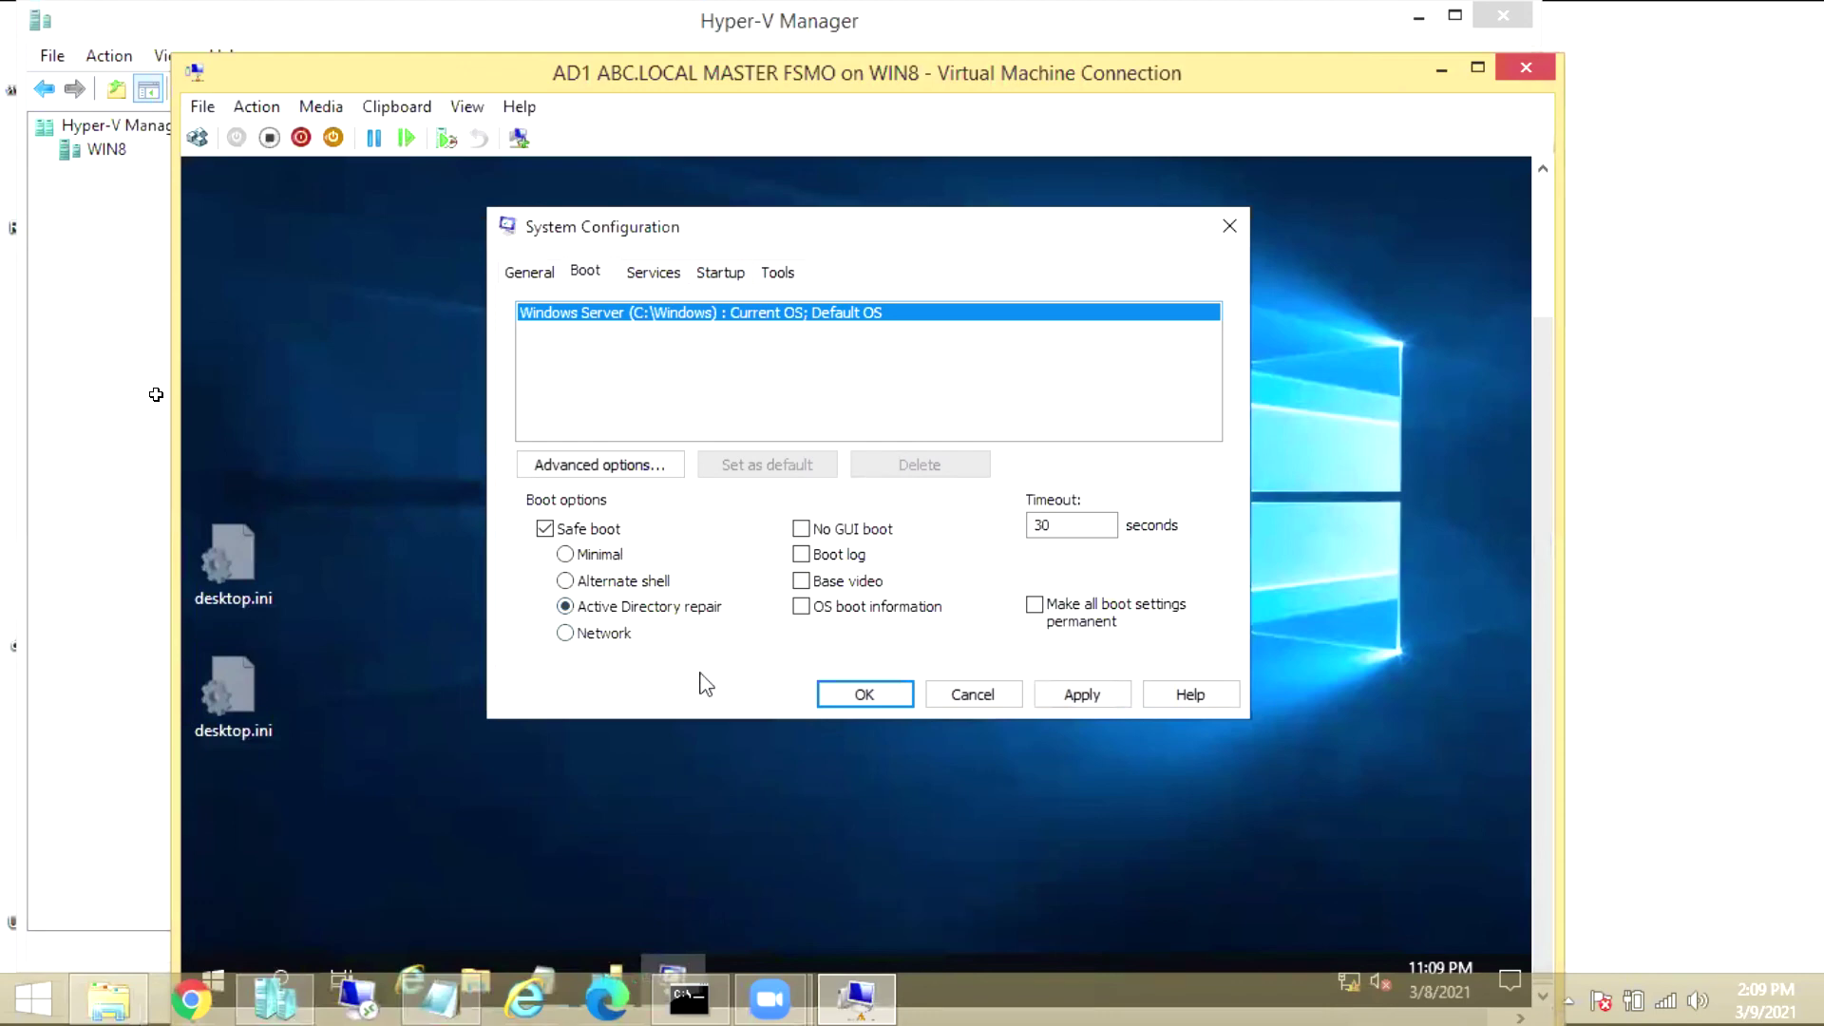
pyautogui.click(863, 695)
pyautogui.click(814, 532)
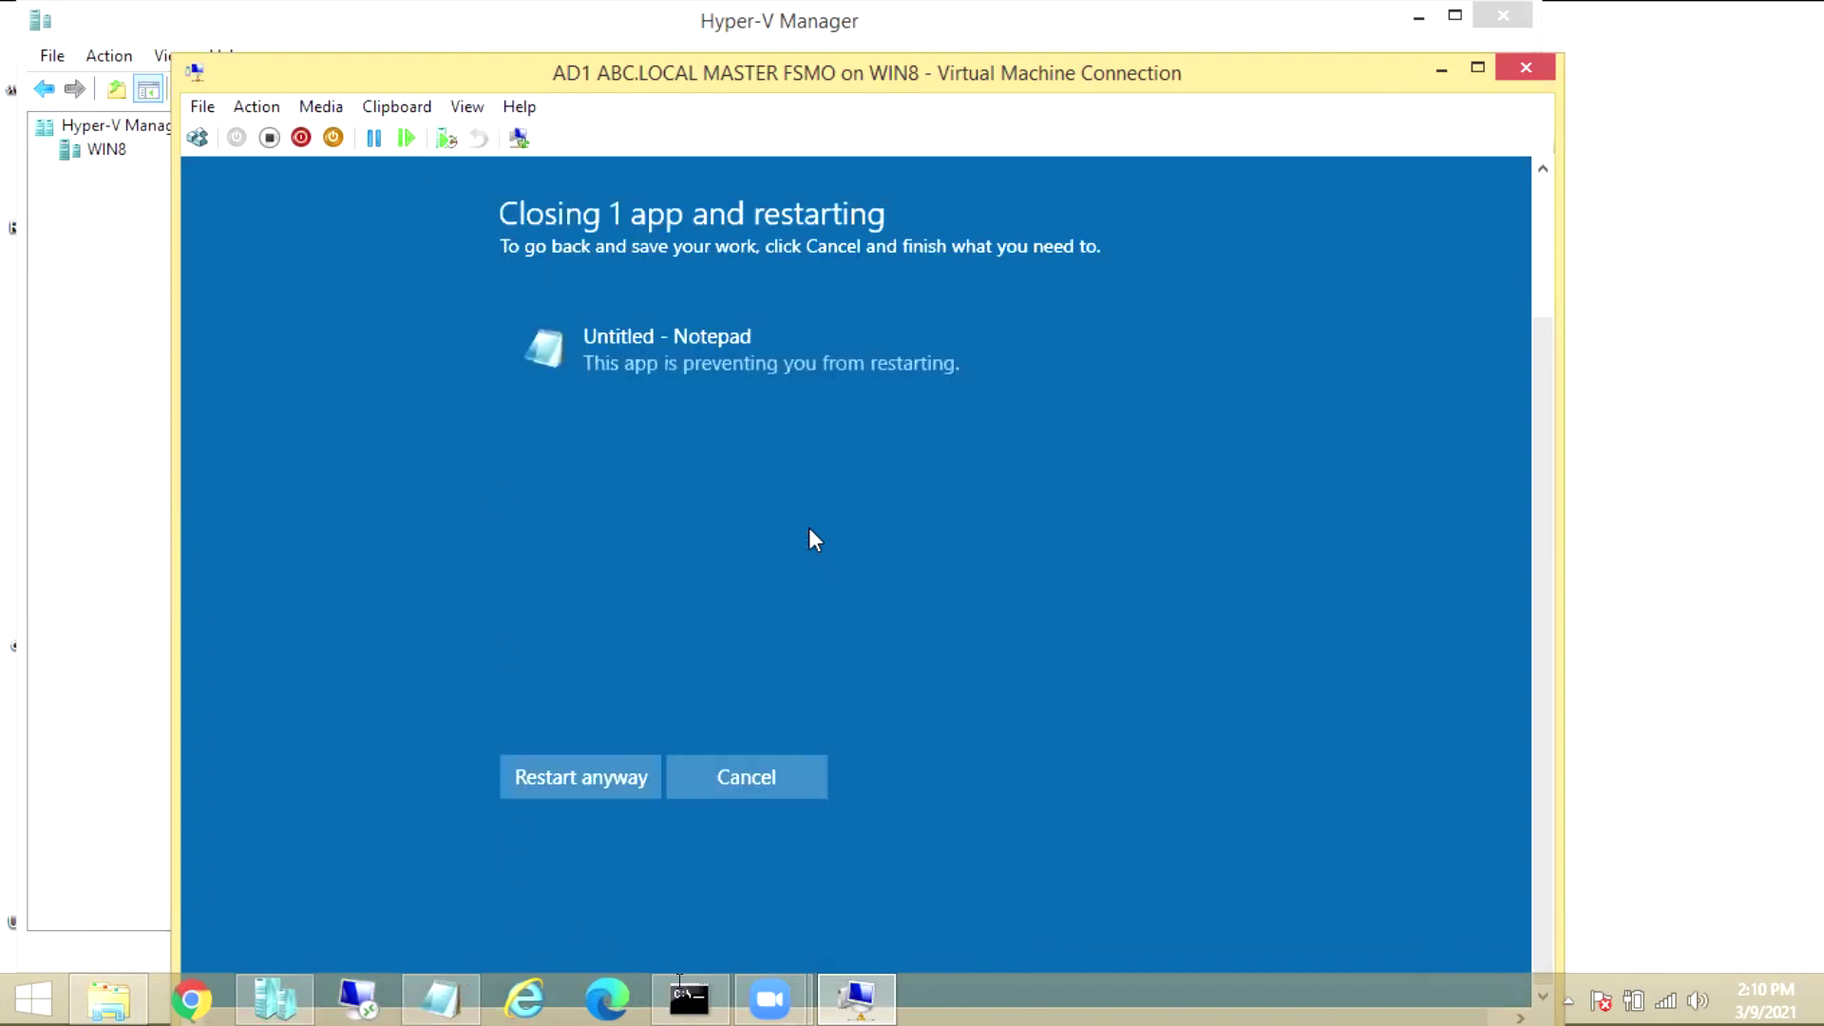
# Restart AD1 anyway even though Notepad is still open
pyautogui.click(610, 774)
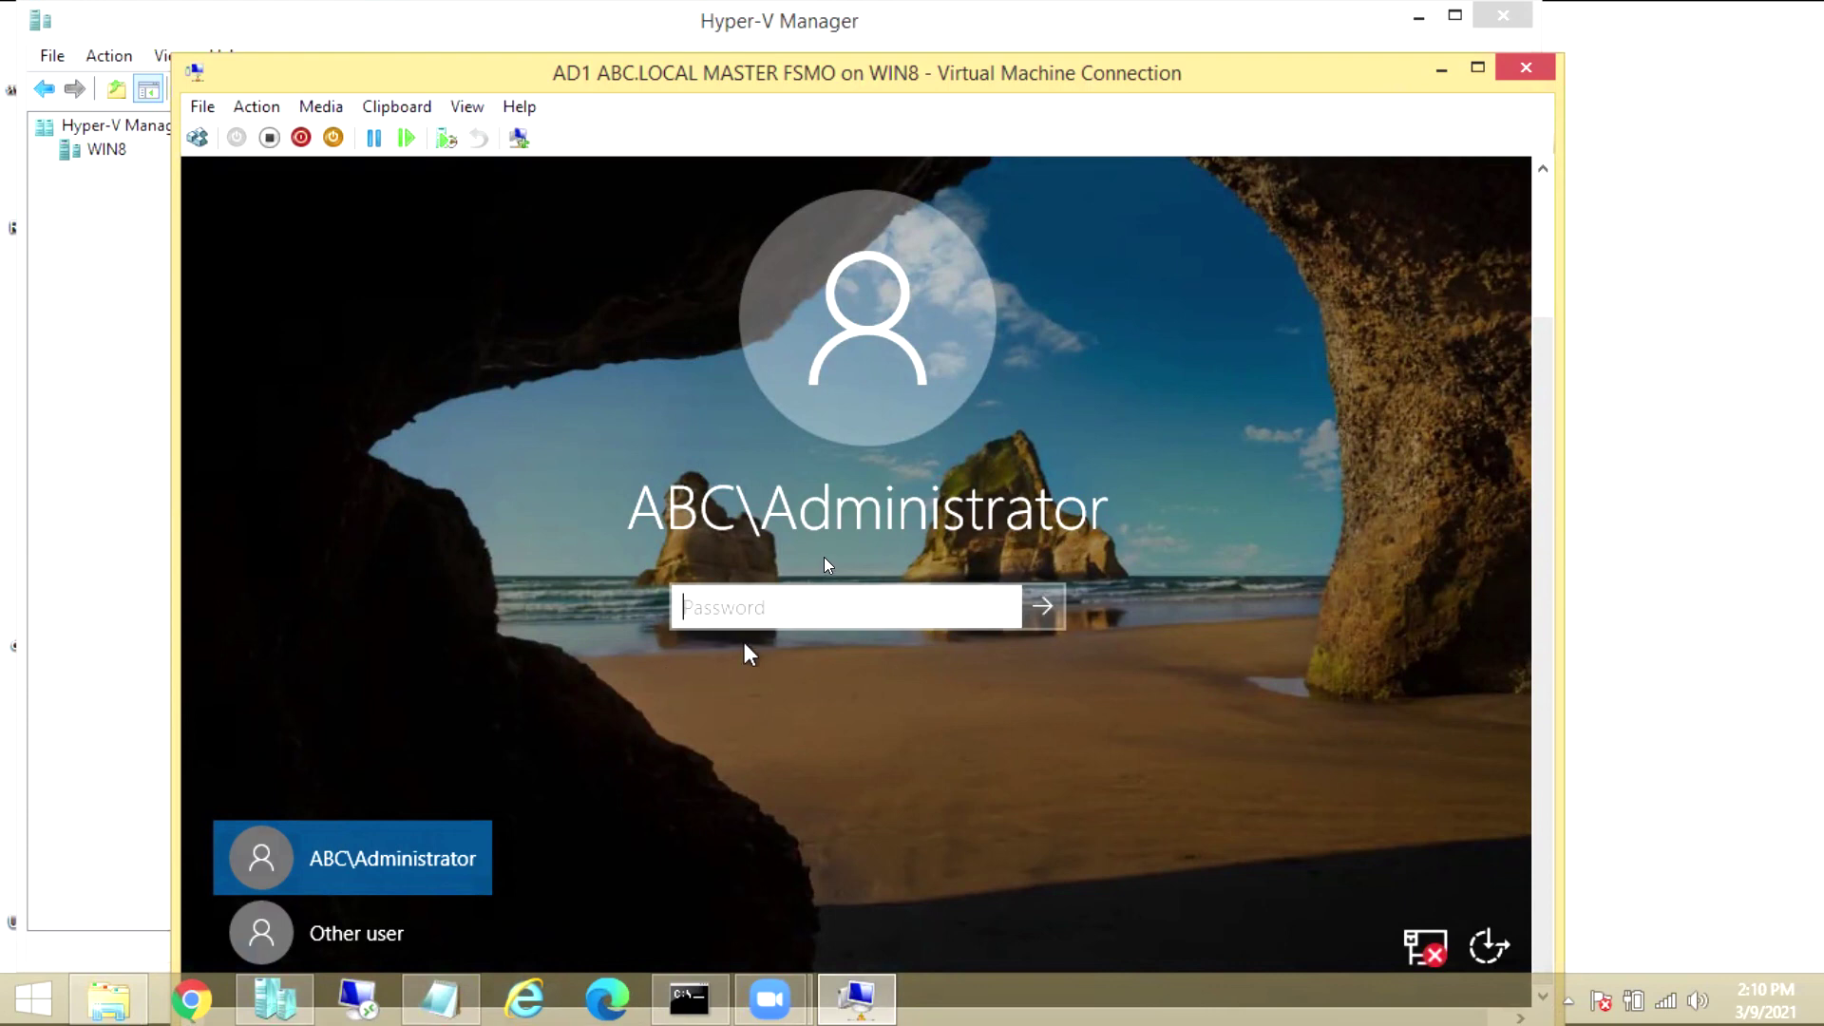
# Submit the domain administrator password and dismiss the domain-unavailable message
pyautogui.write('Pa$$w0rd')
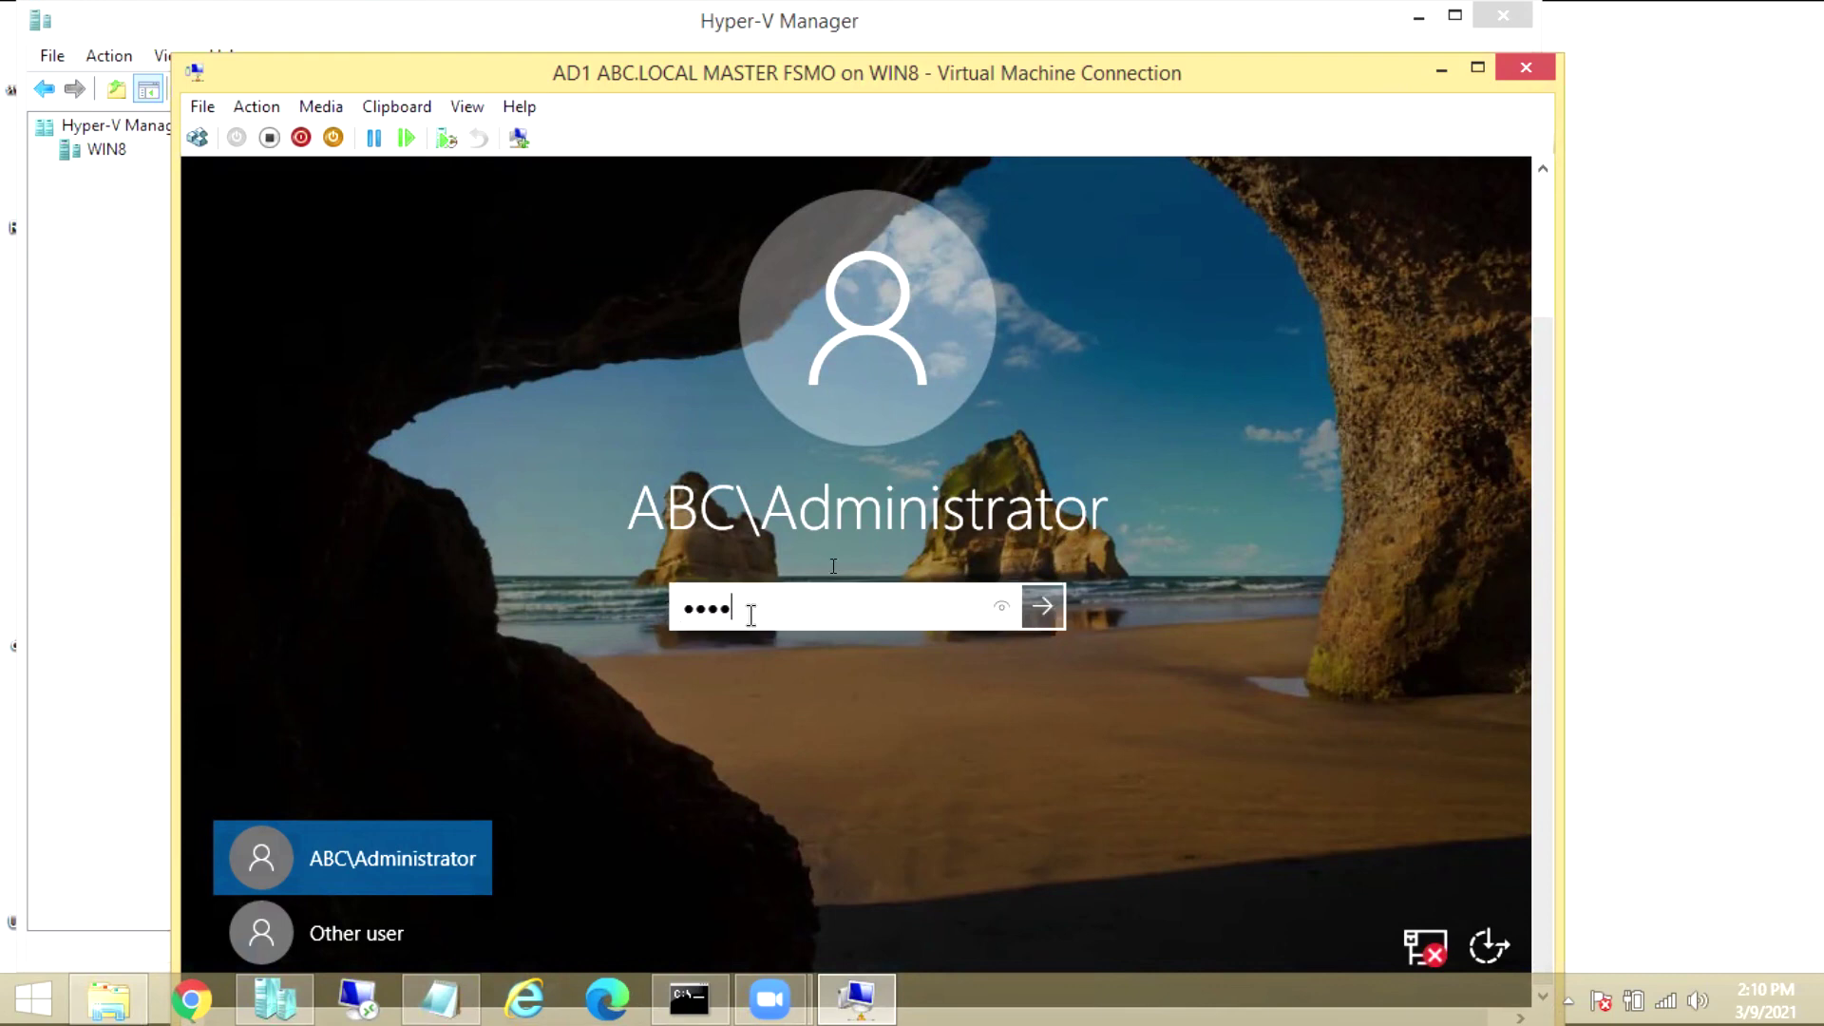
pyautogui.press('Return')
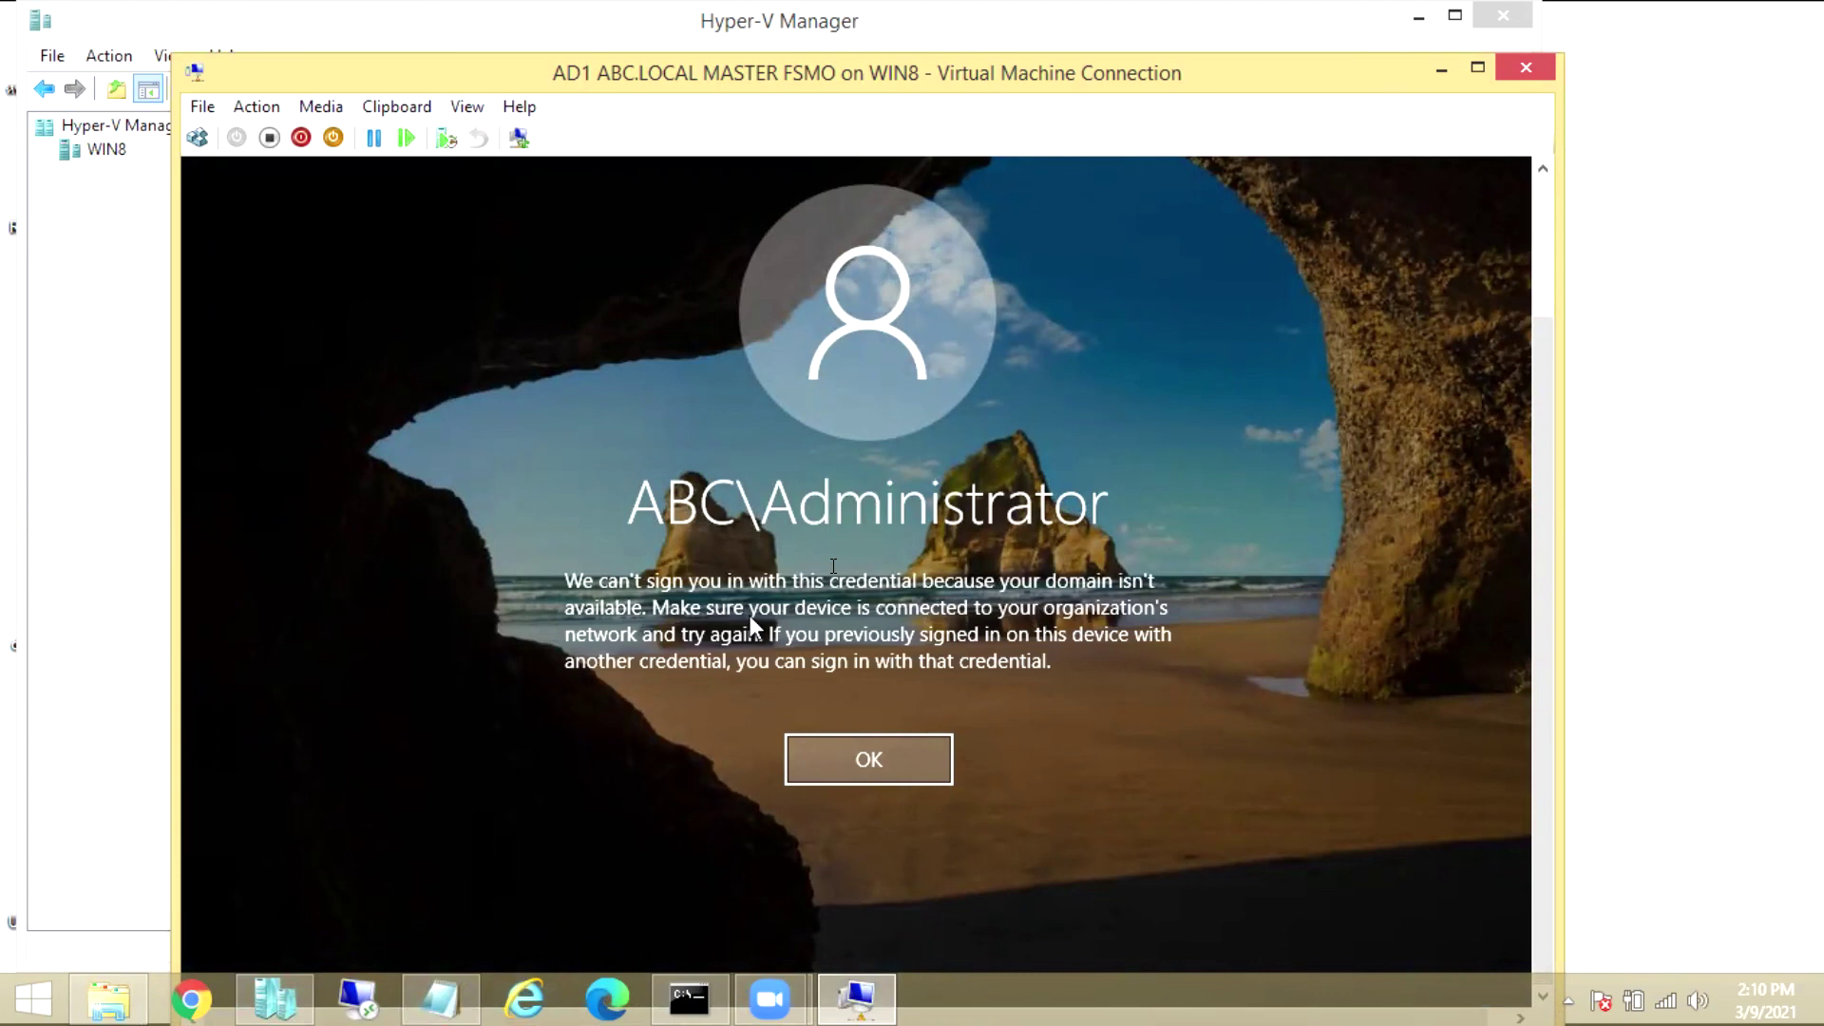
pyautogui.click(829, 771)
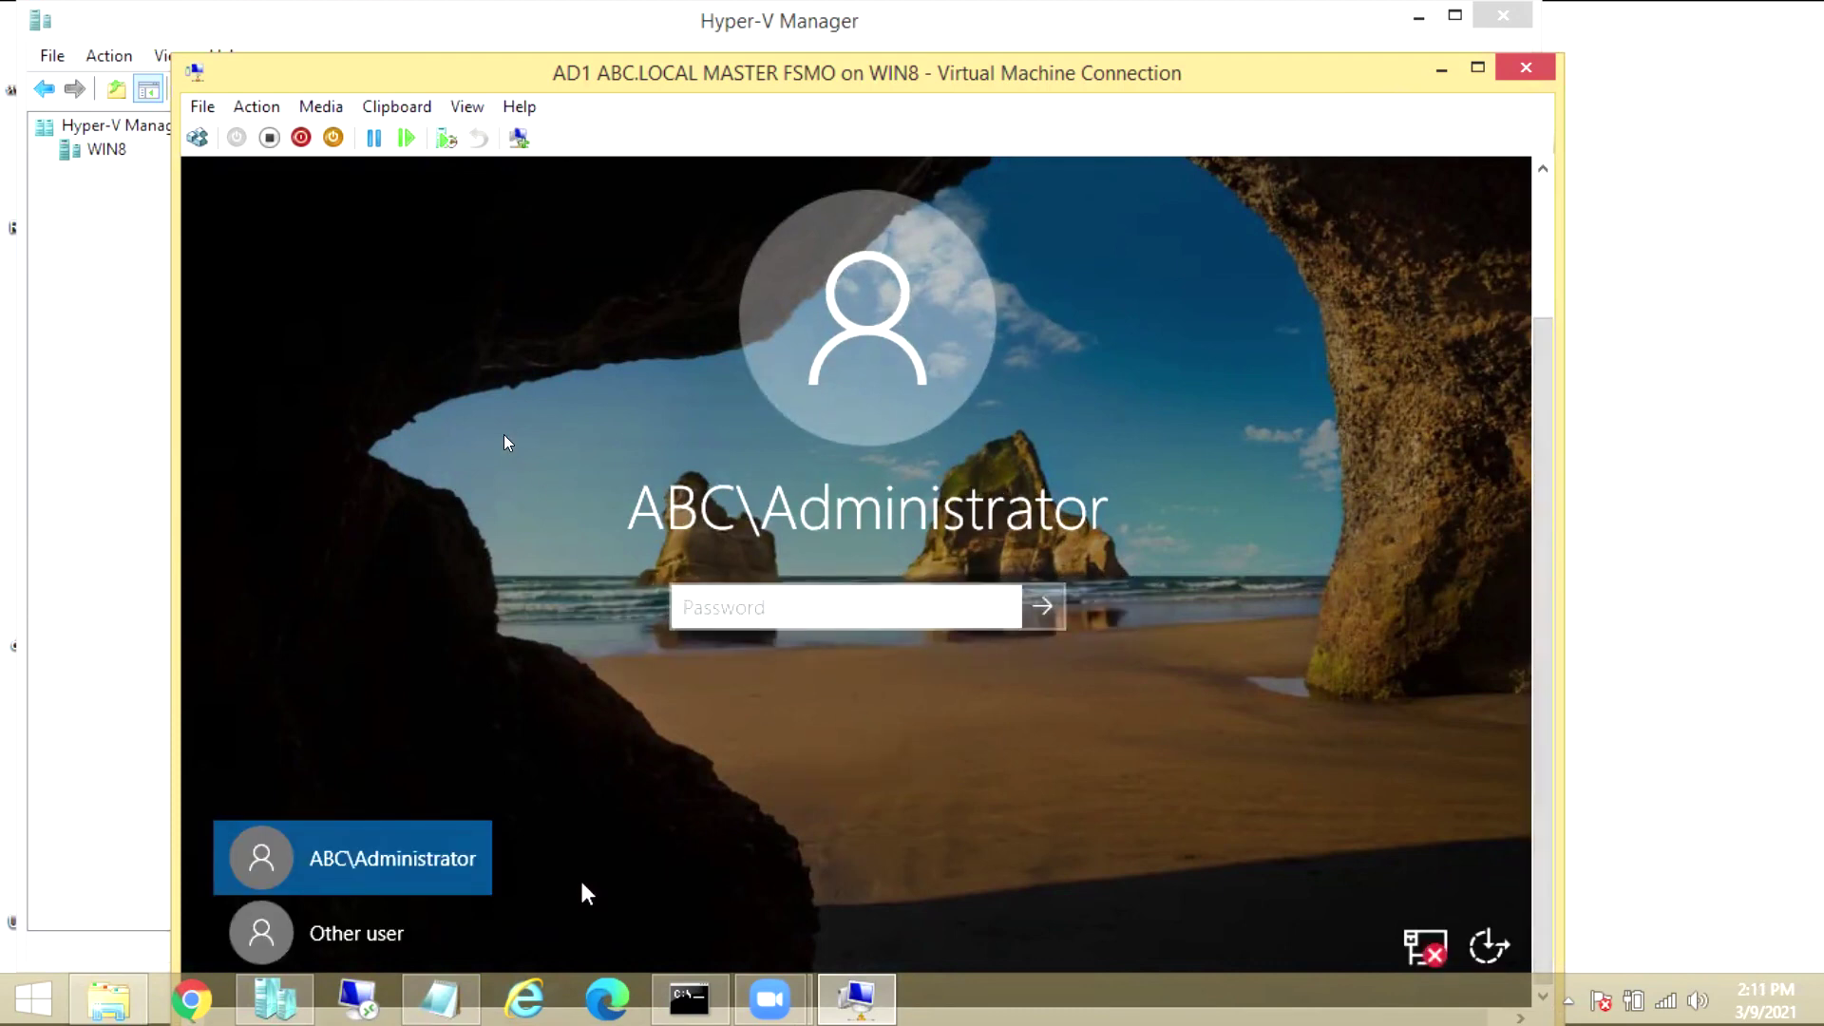
# Sign in as Other user with .\administrator and the local administrator password
pyautogui.click(419, 926)
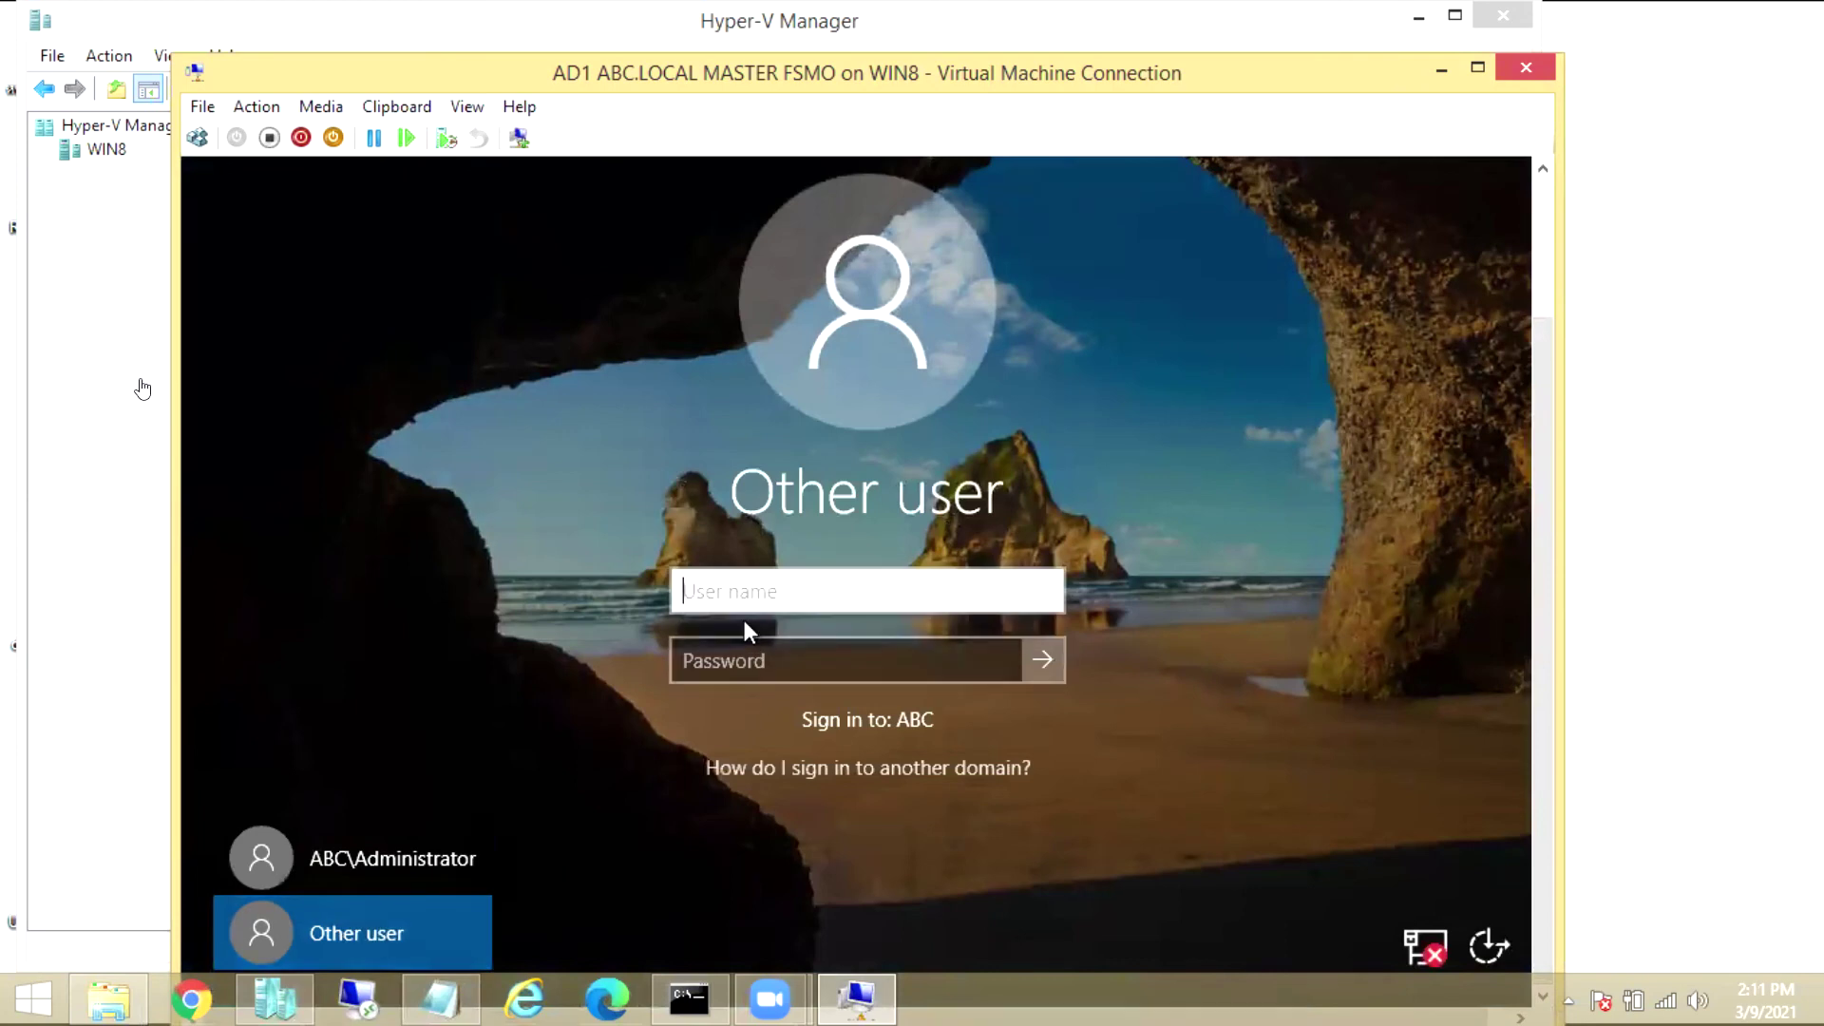
pyautogui.write('.\\administrator')
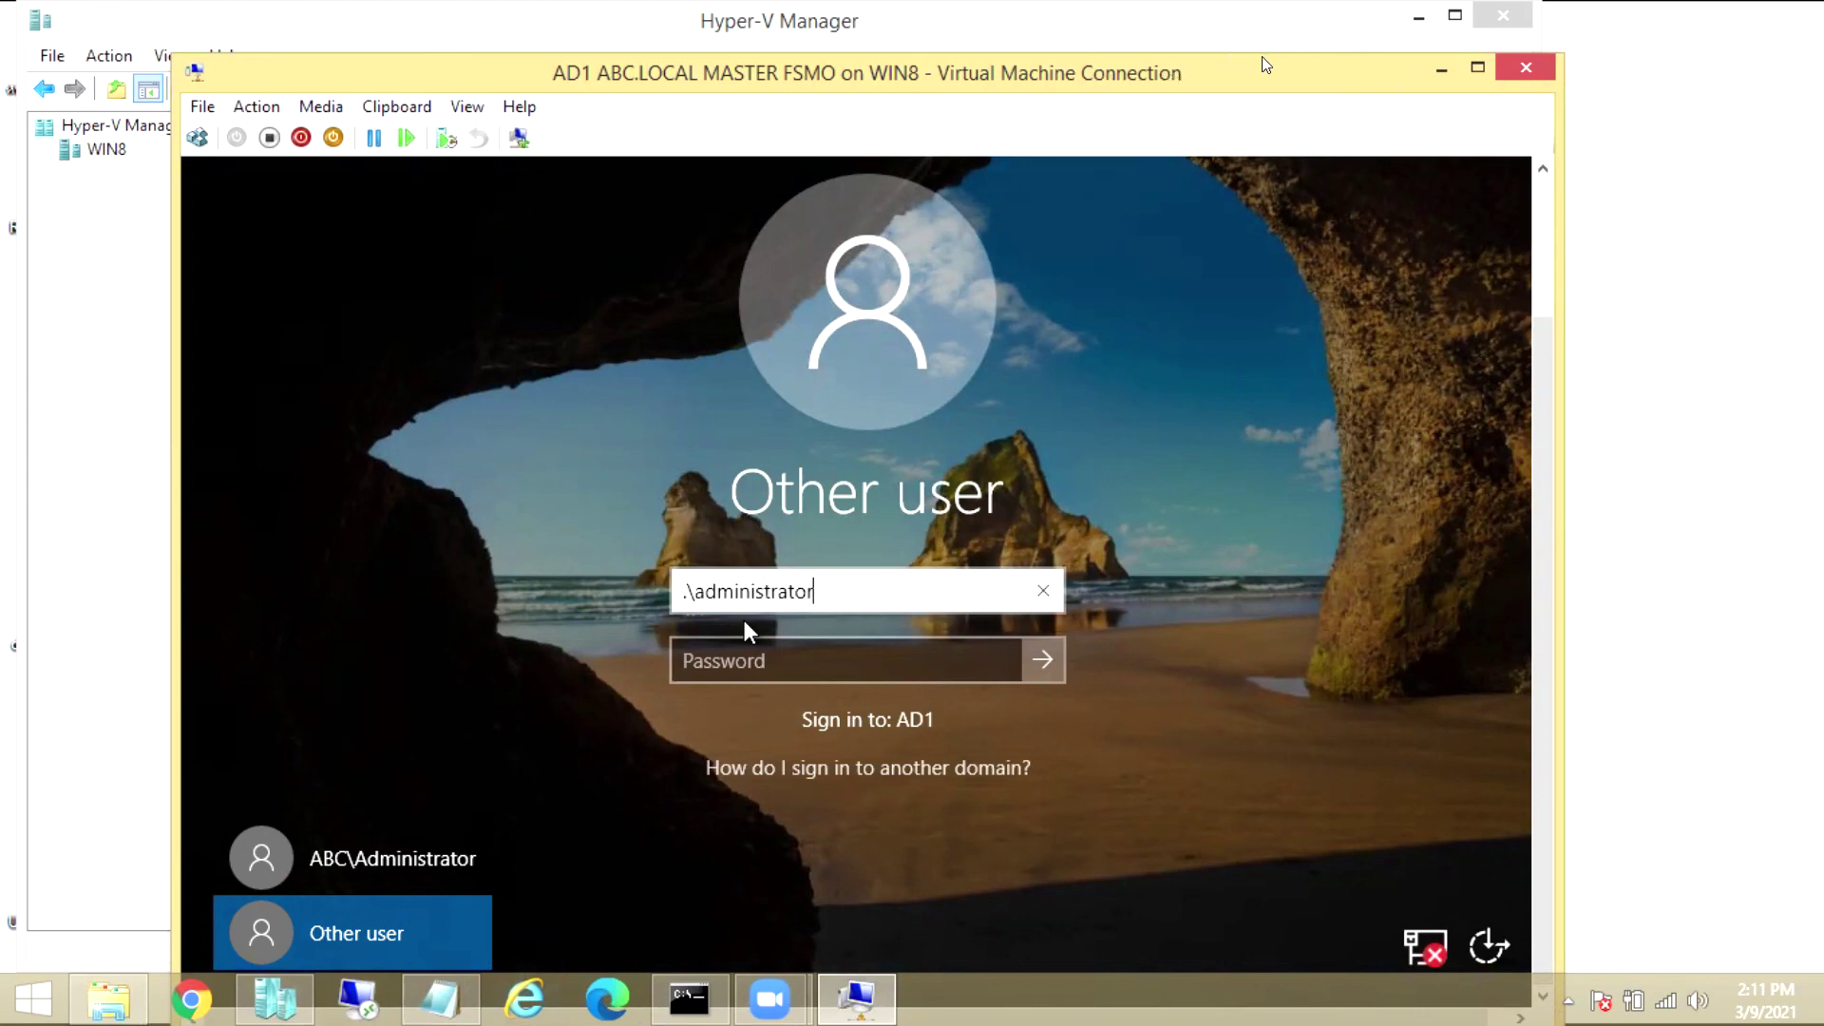
pyautogui.click(778, 656)
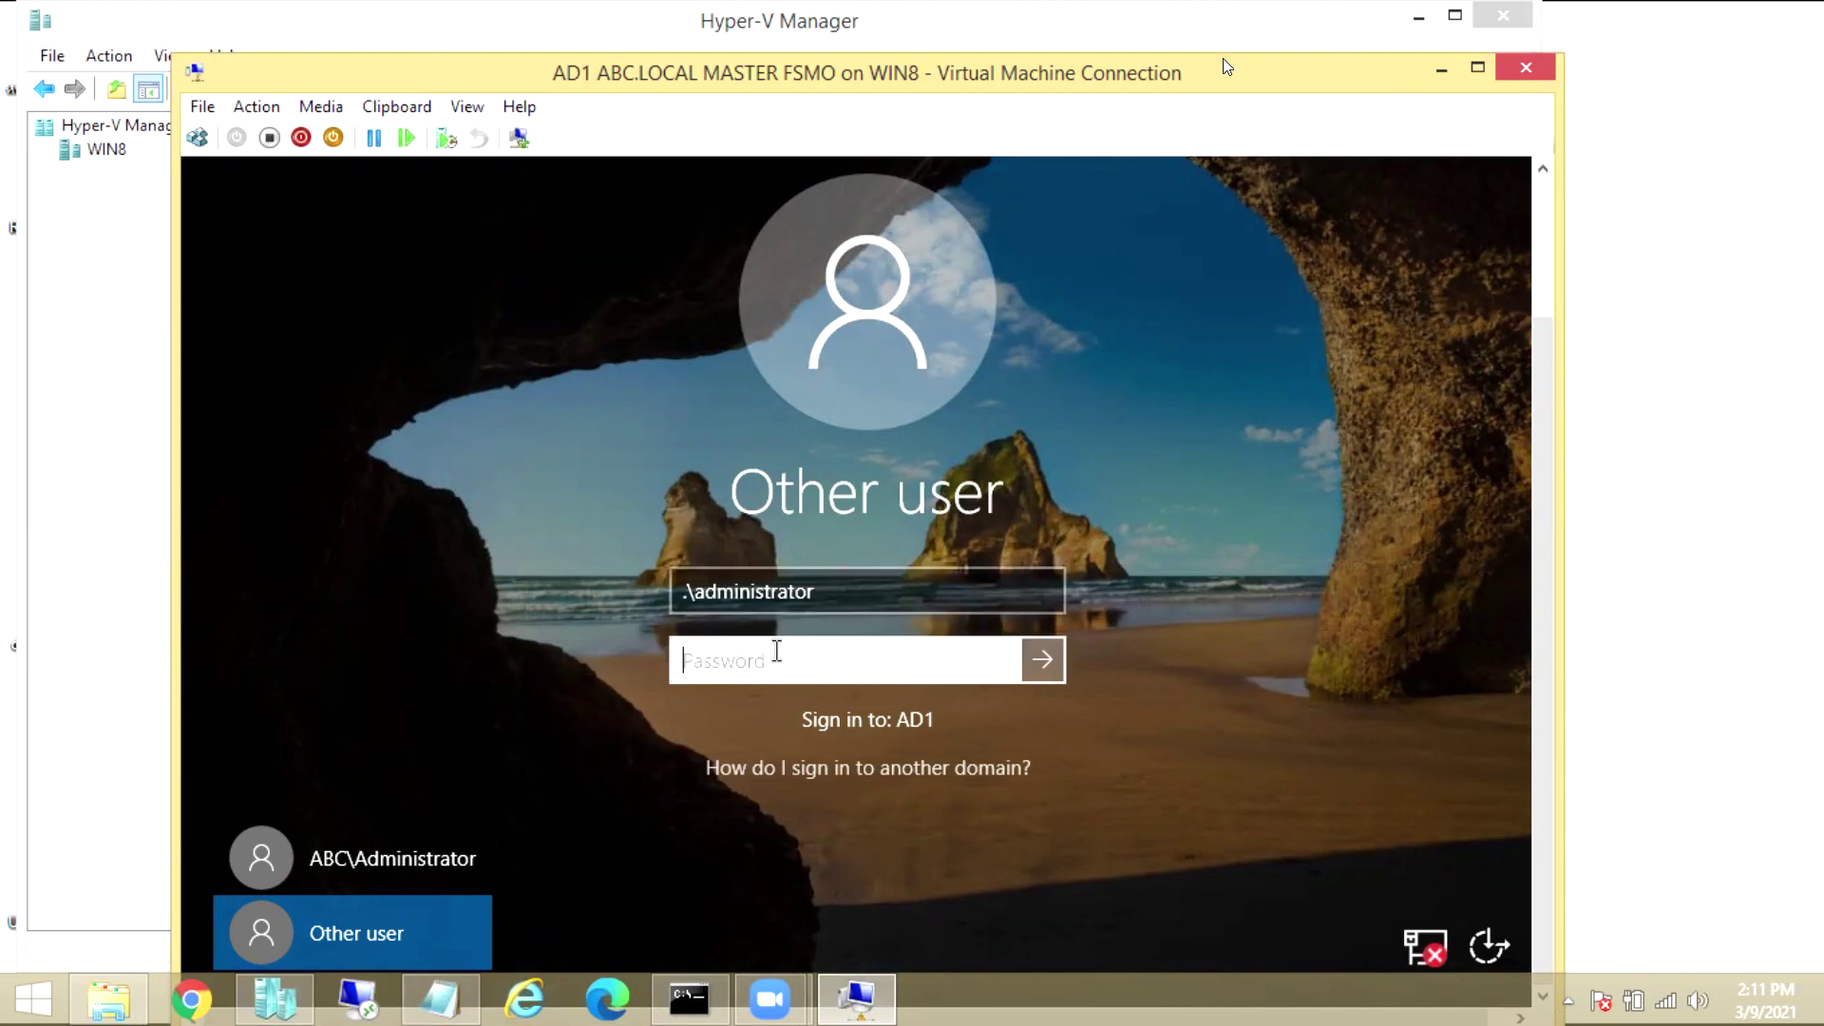
pyautogui.write('Pa$$w0rd')
pyautogui.press('Return')
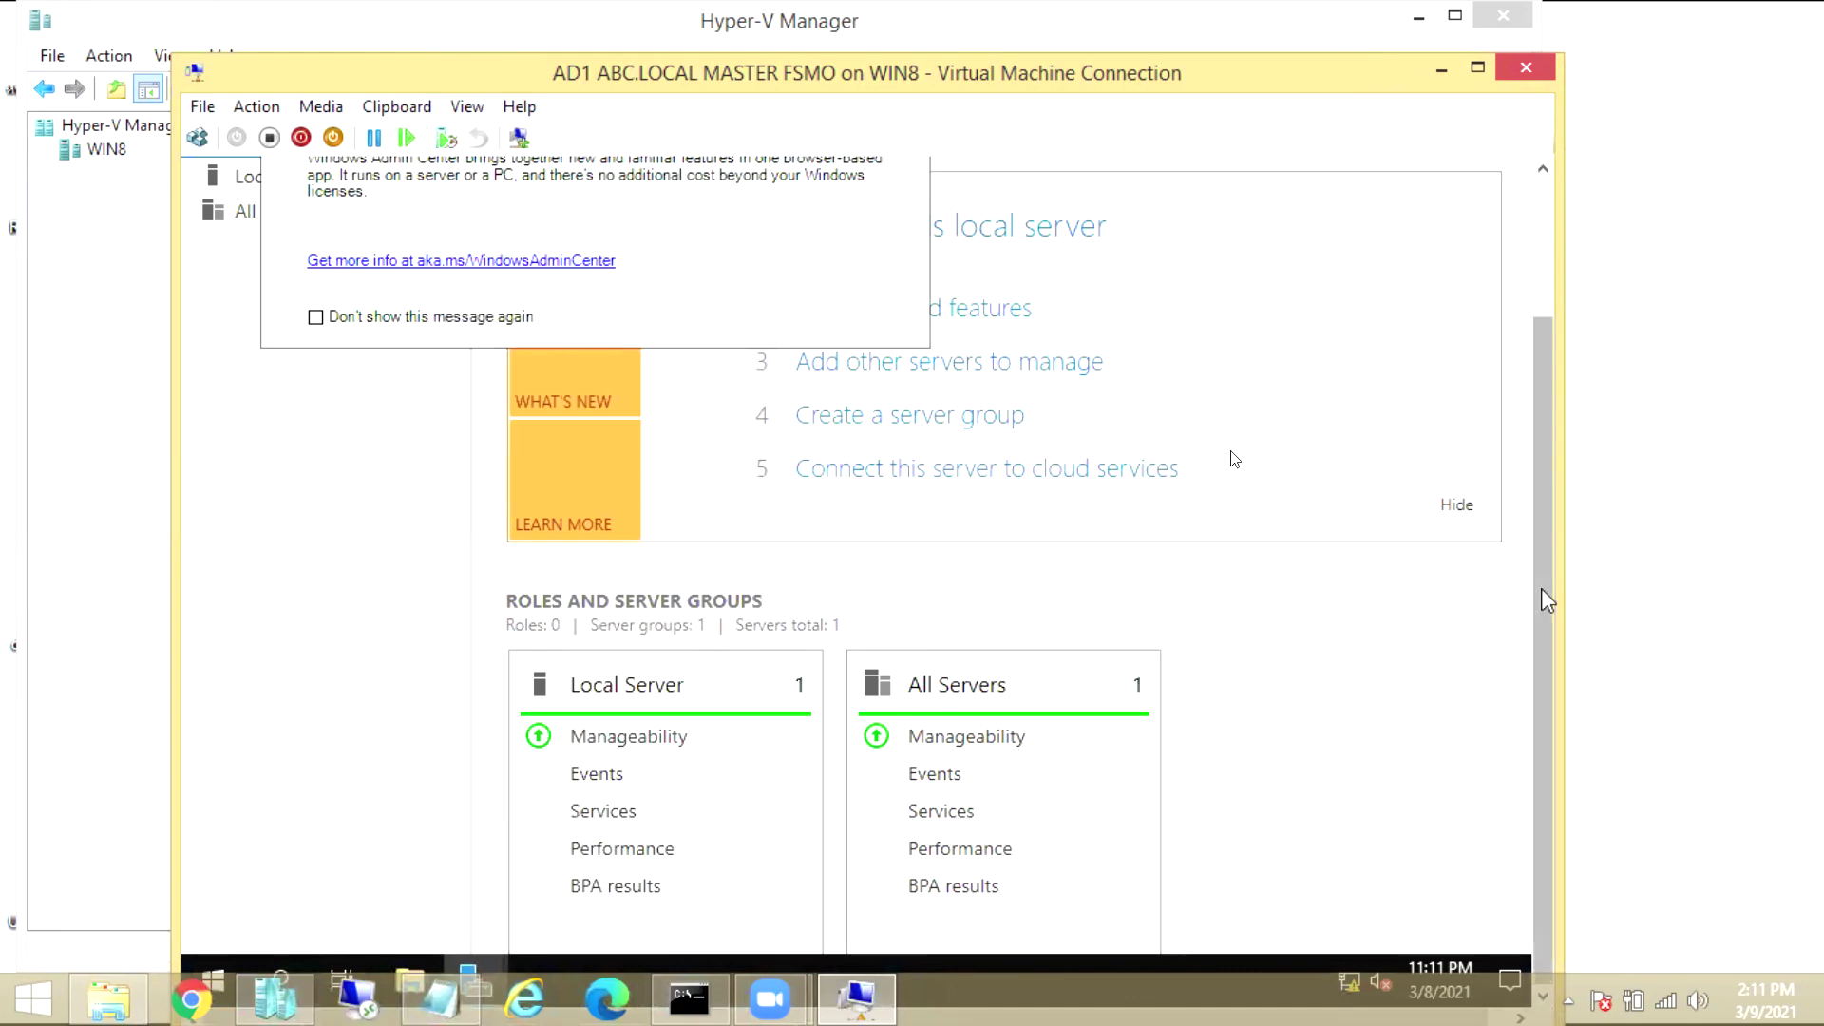
# Close the Windows Admin Center notice and minimize Server Manager
pyautogui.scroll(3, 1546, 601)
pyautogui.click(908, 214)
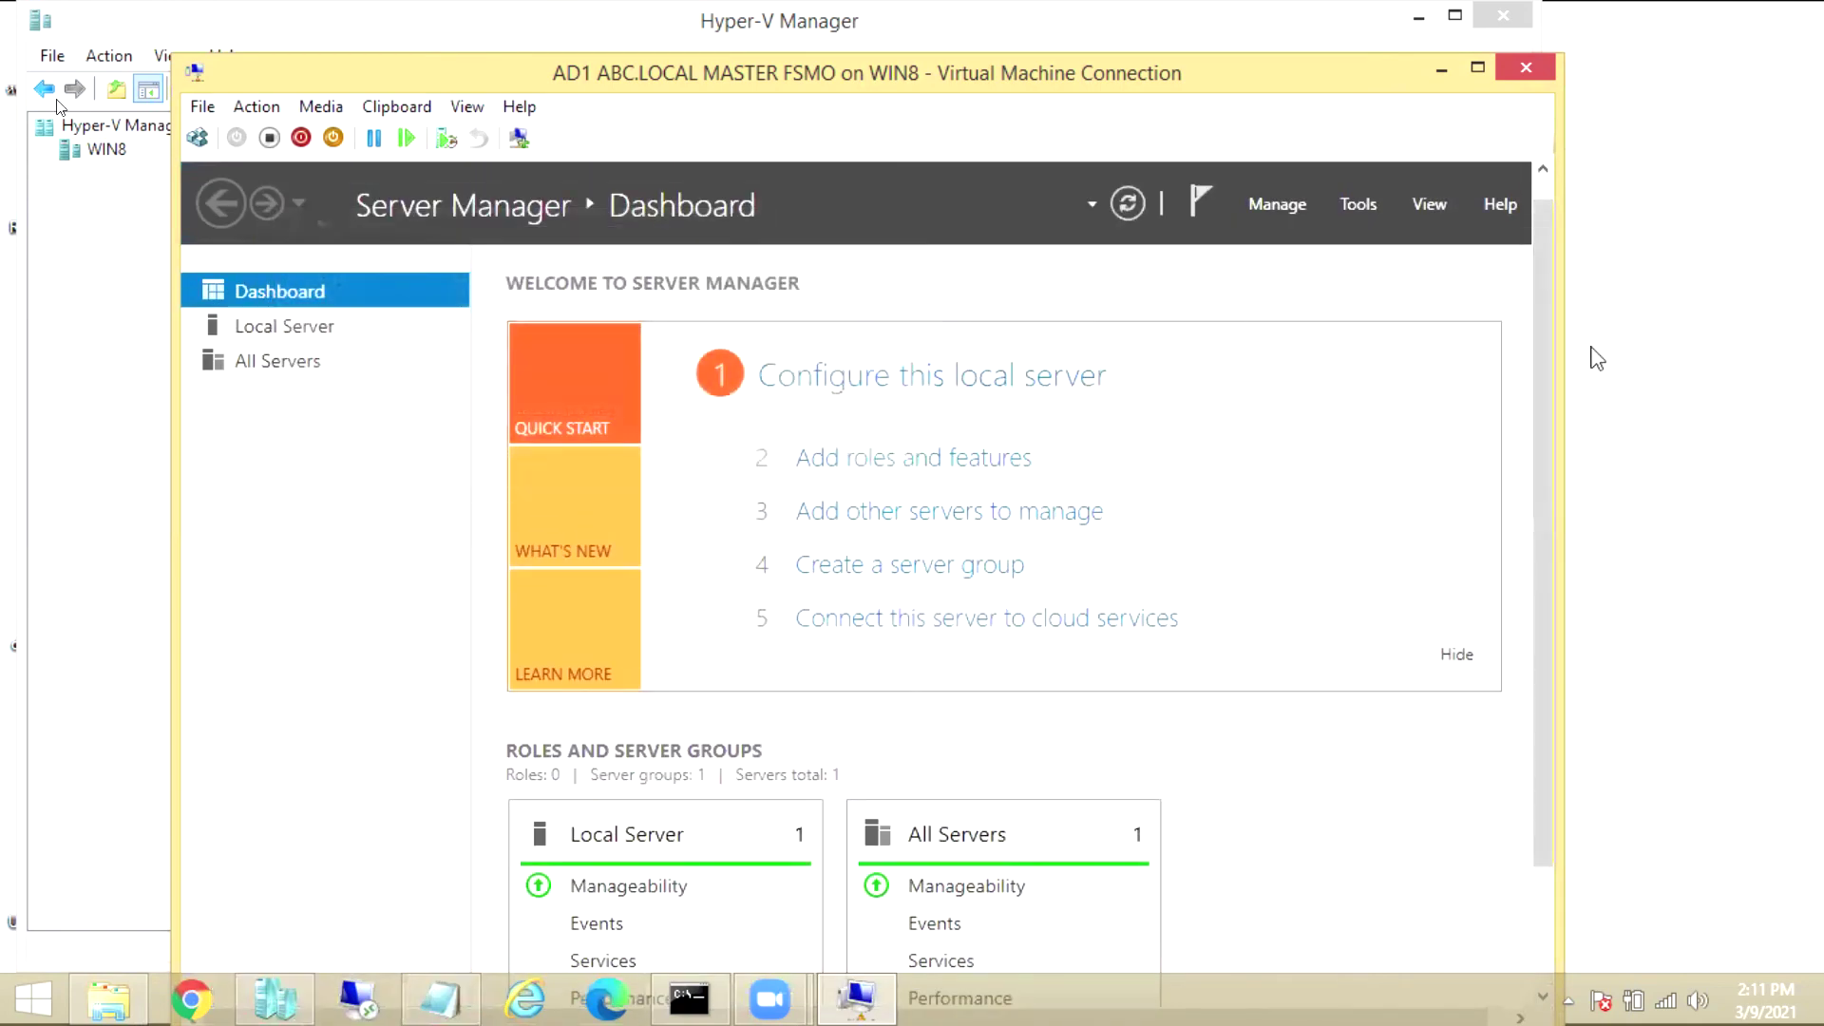
pyautogui.moveTo(1541, 350); pyautogui.dragTo(1551, 674)
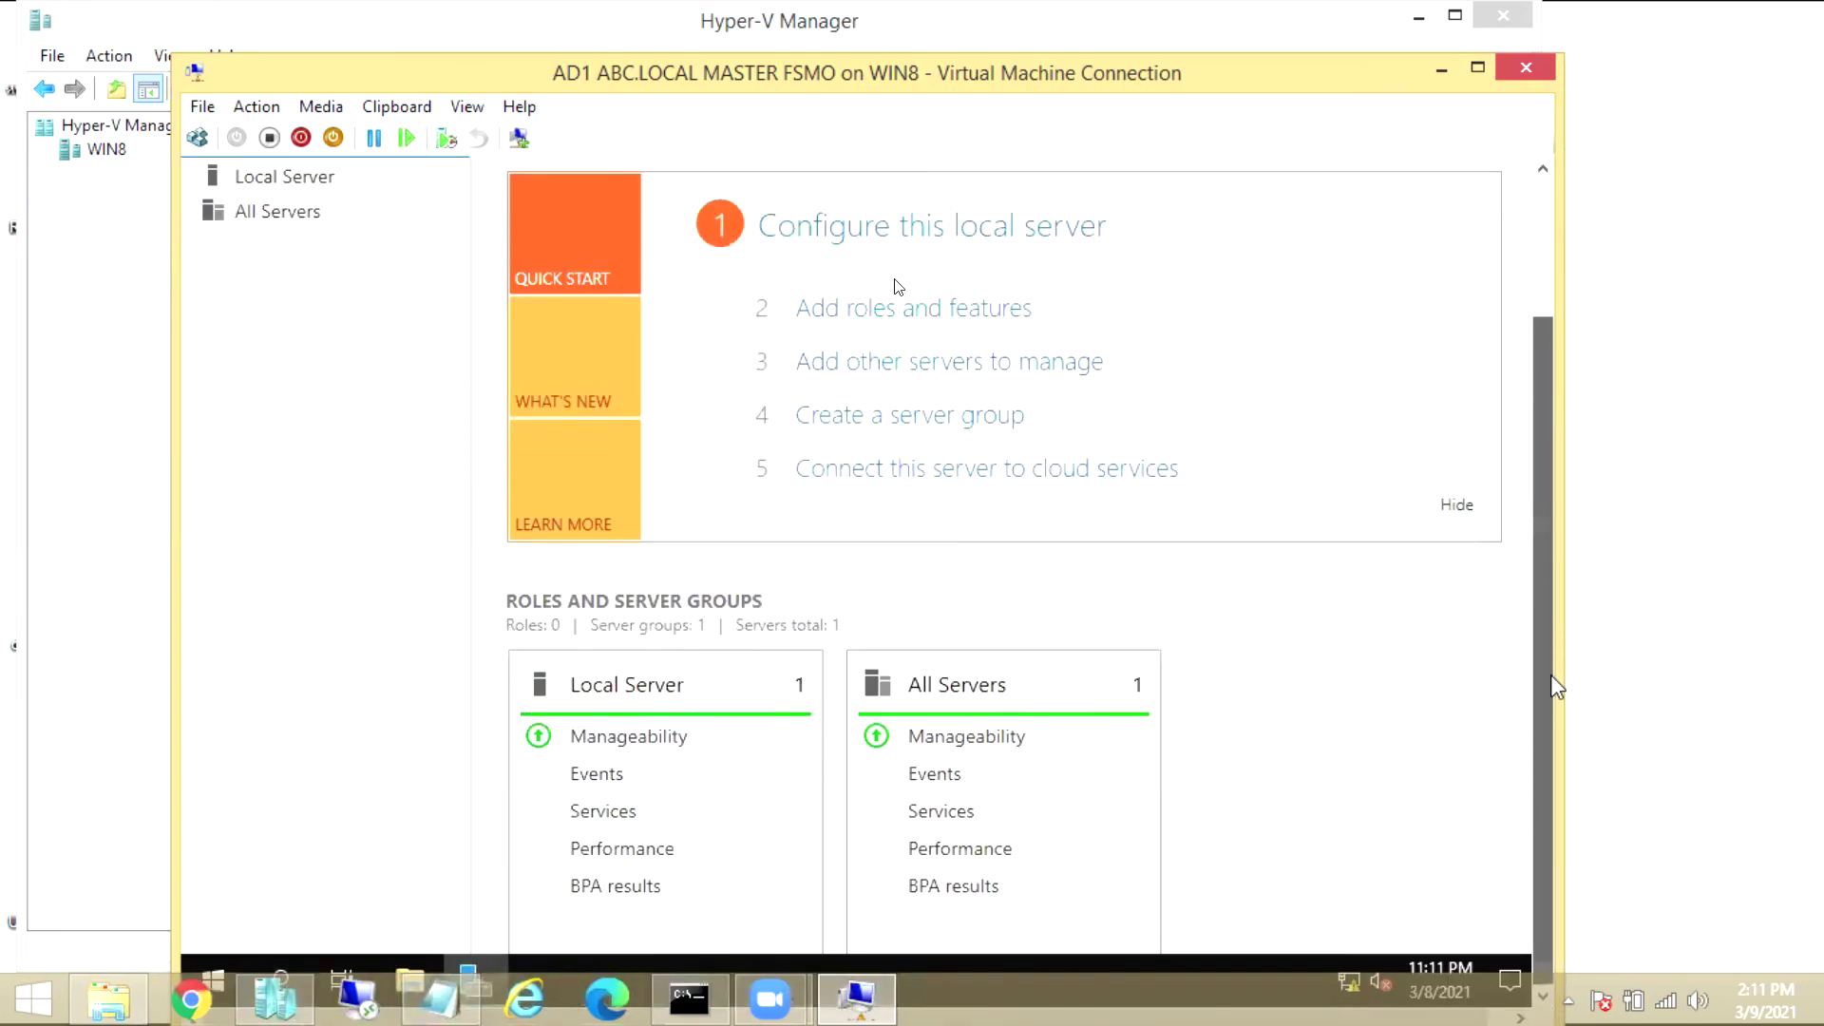
pyautogui.moveTo(1535, 571)
pyautogui.mouseDown()
pyautogui.moveTo(1515, 340)
pyautogui.moveTo(1535, 584)
pyautogui.mouseUp()
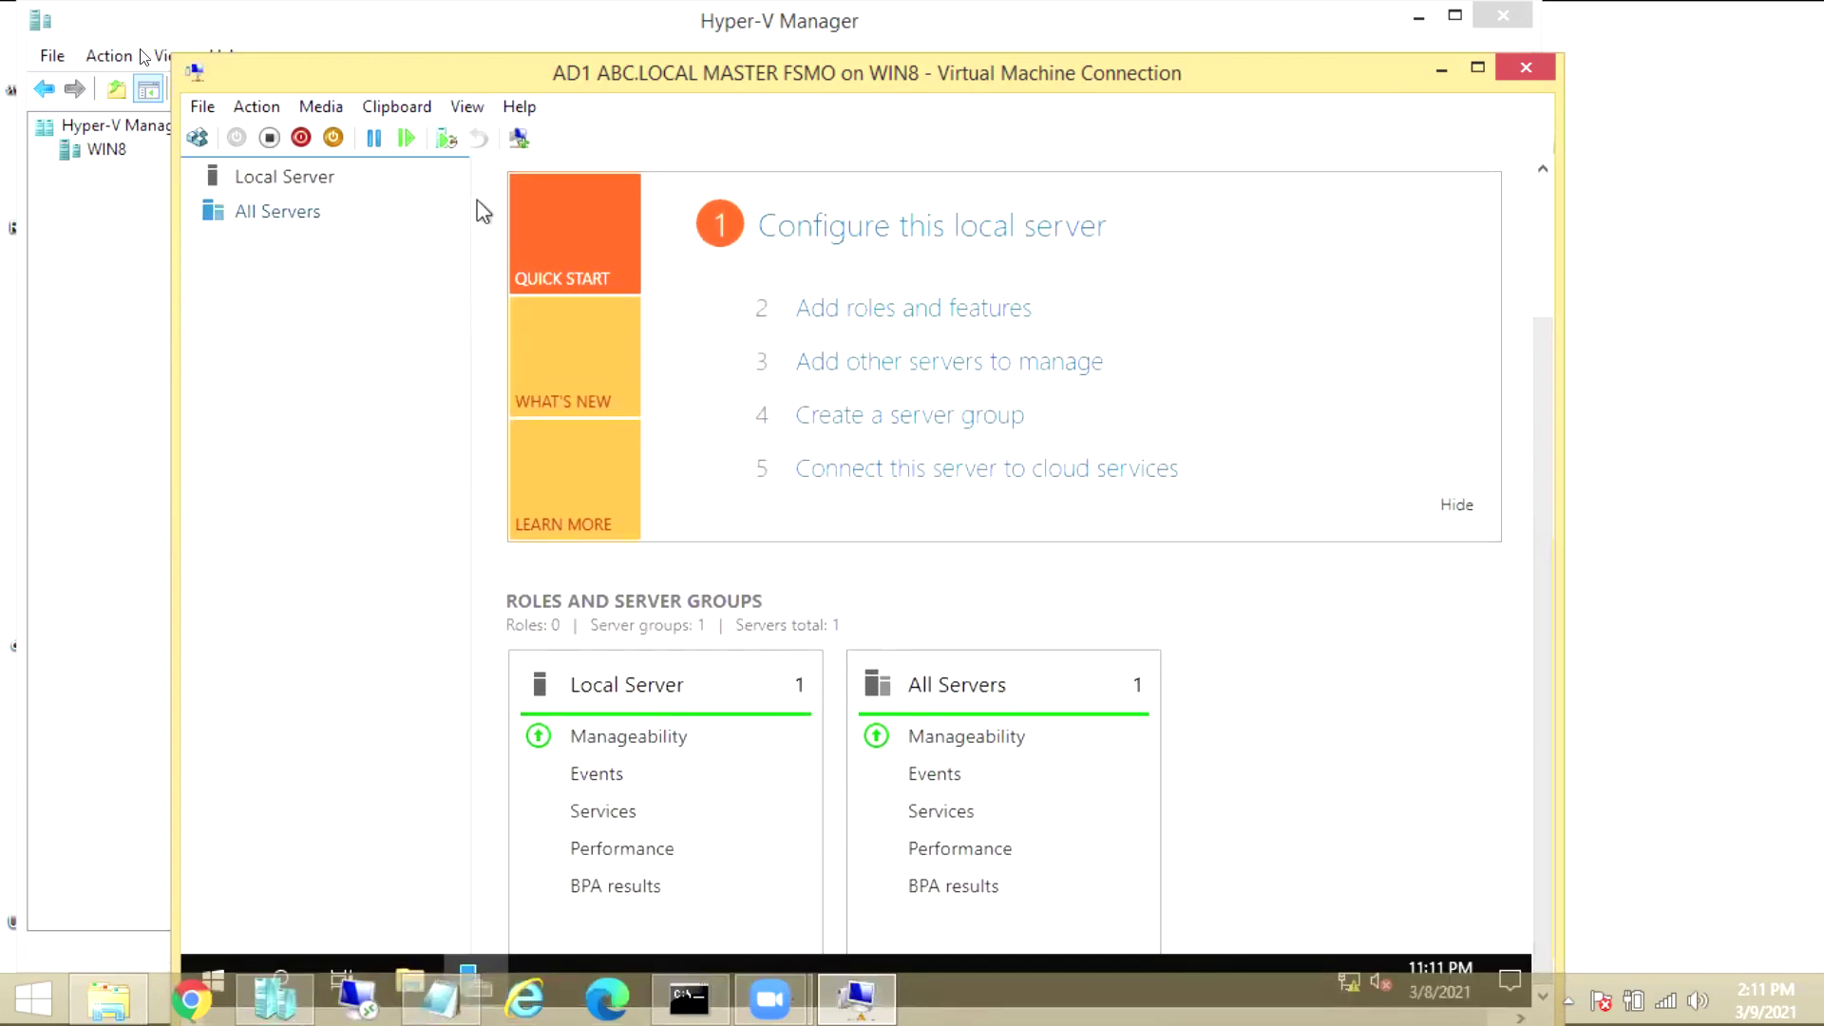
pyautogui.moveTo(1541, 665); pyautogui.dragTo(1539, 199)
pyautogui.click(1405, 169)
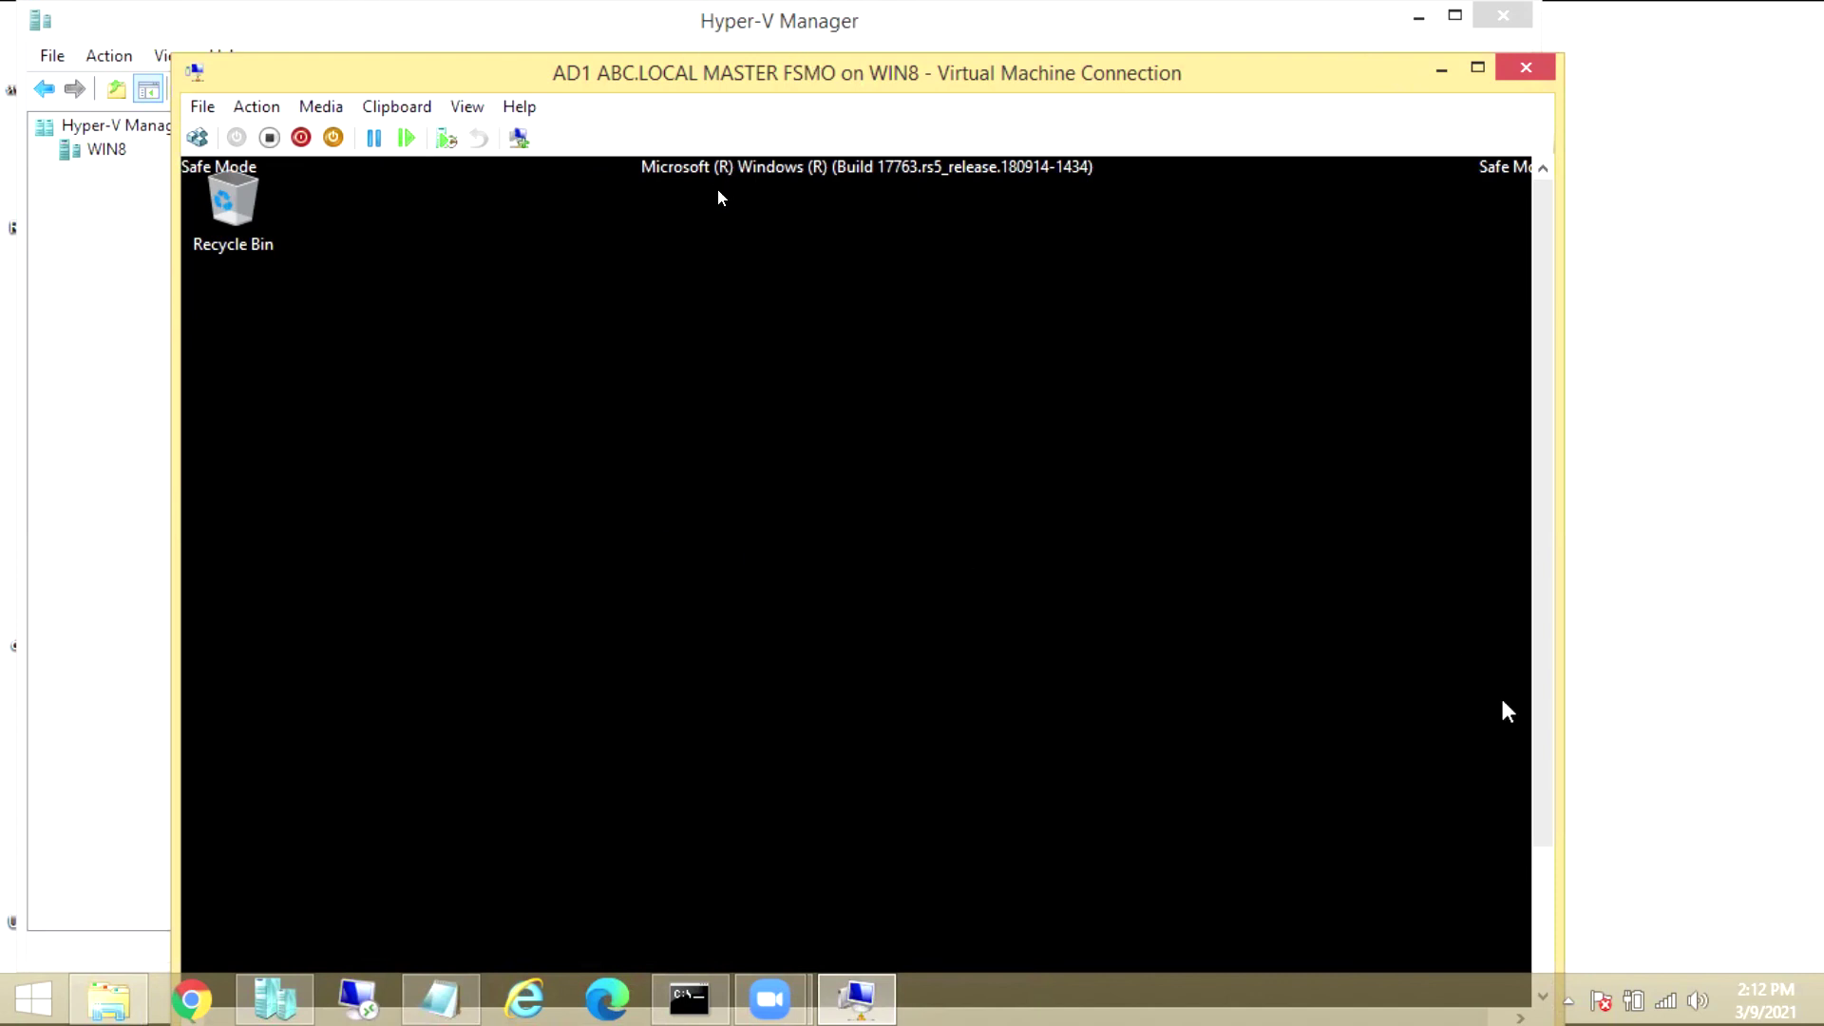
# Launch Windows Server Backup from Server Manager's Tools menu and switch to Full Screen Mode
pyautogui.moveTo(1537, 742); pyautogui.dragTo(1541, 914)
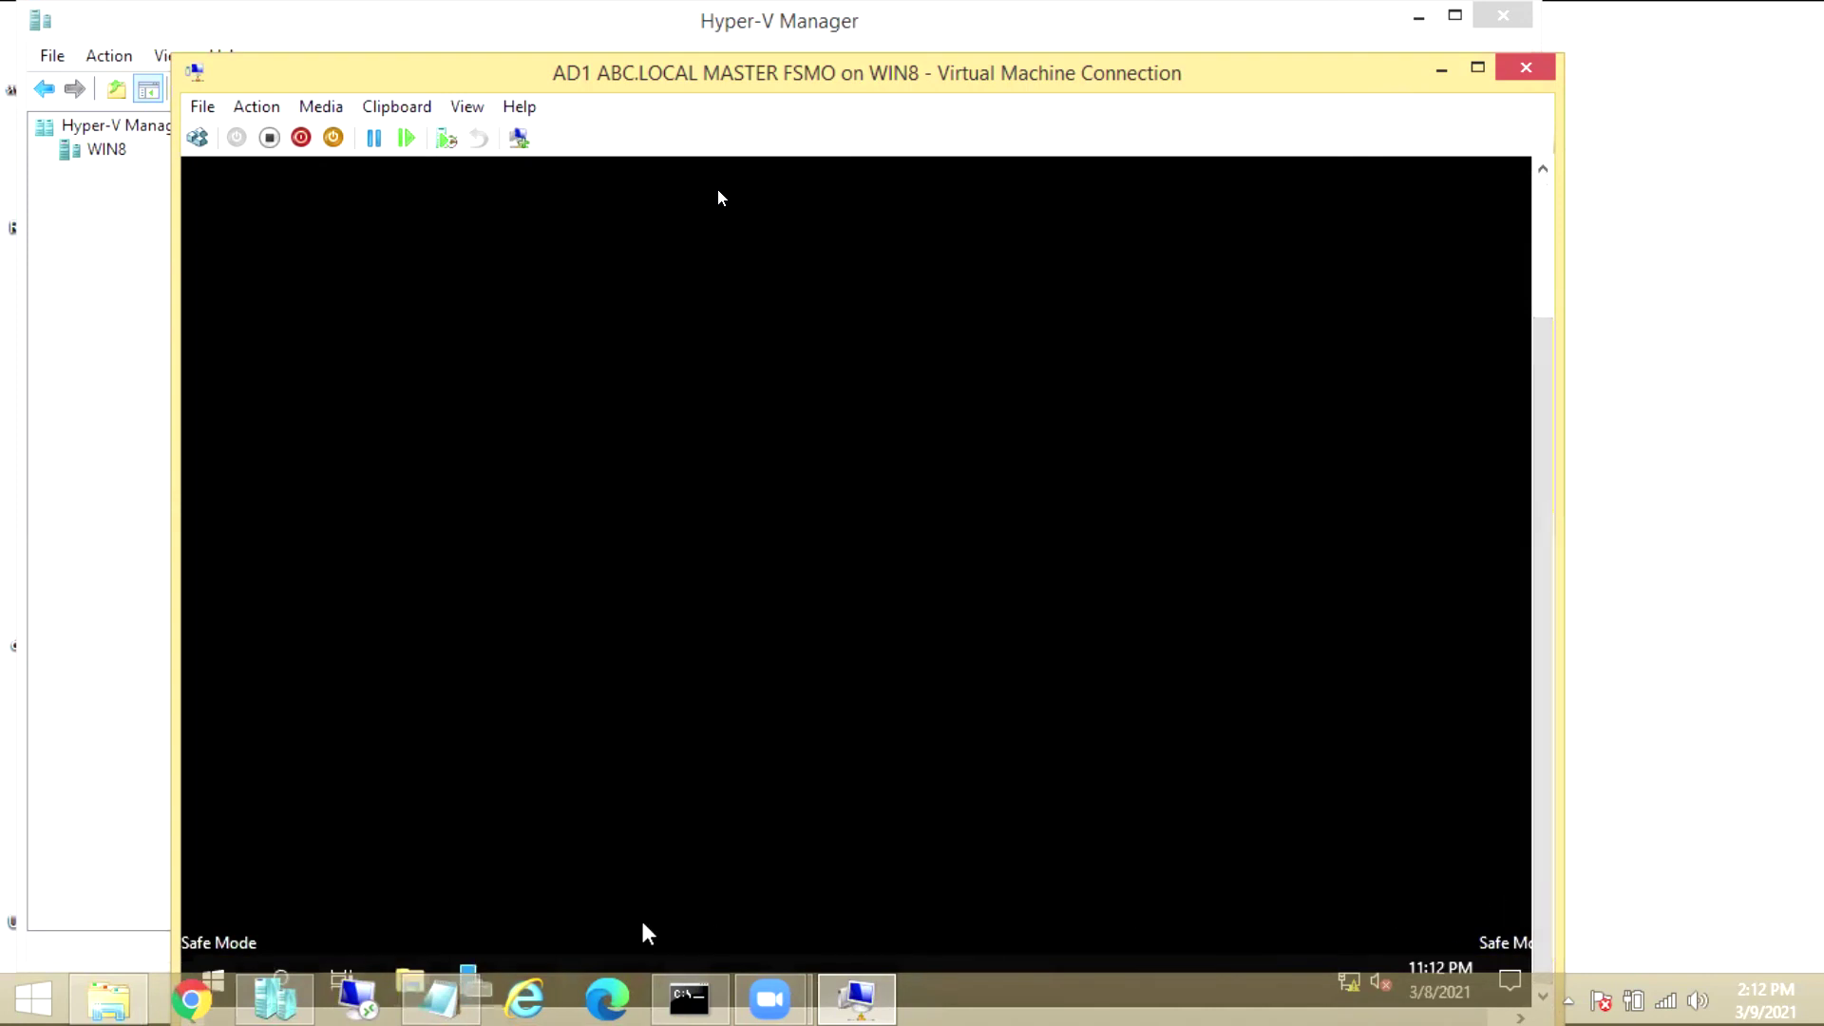
pyautogui.click(215, 979)
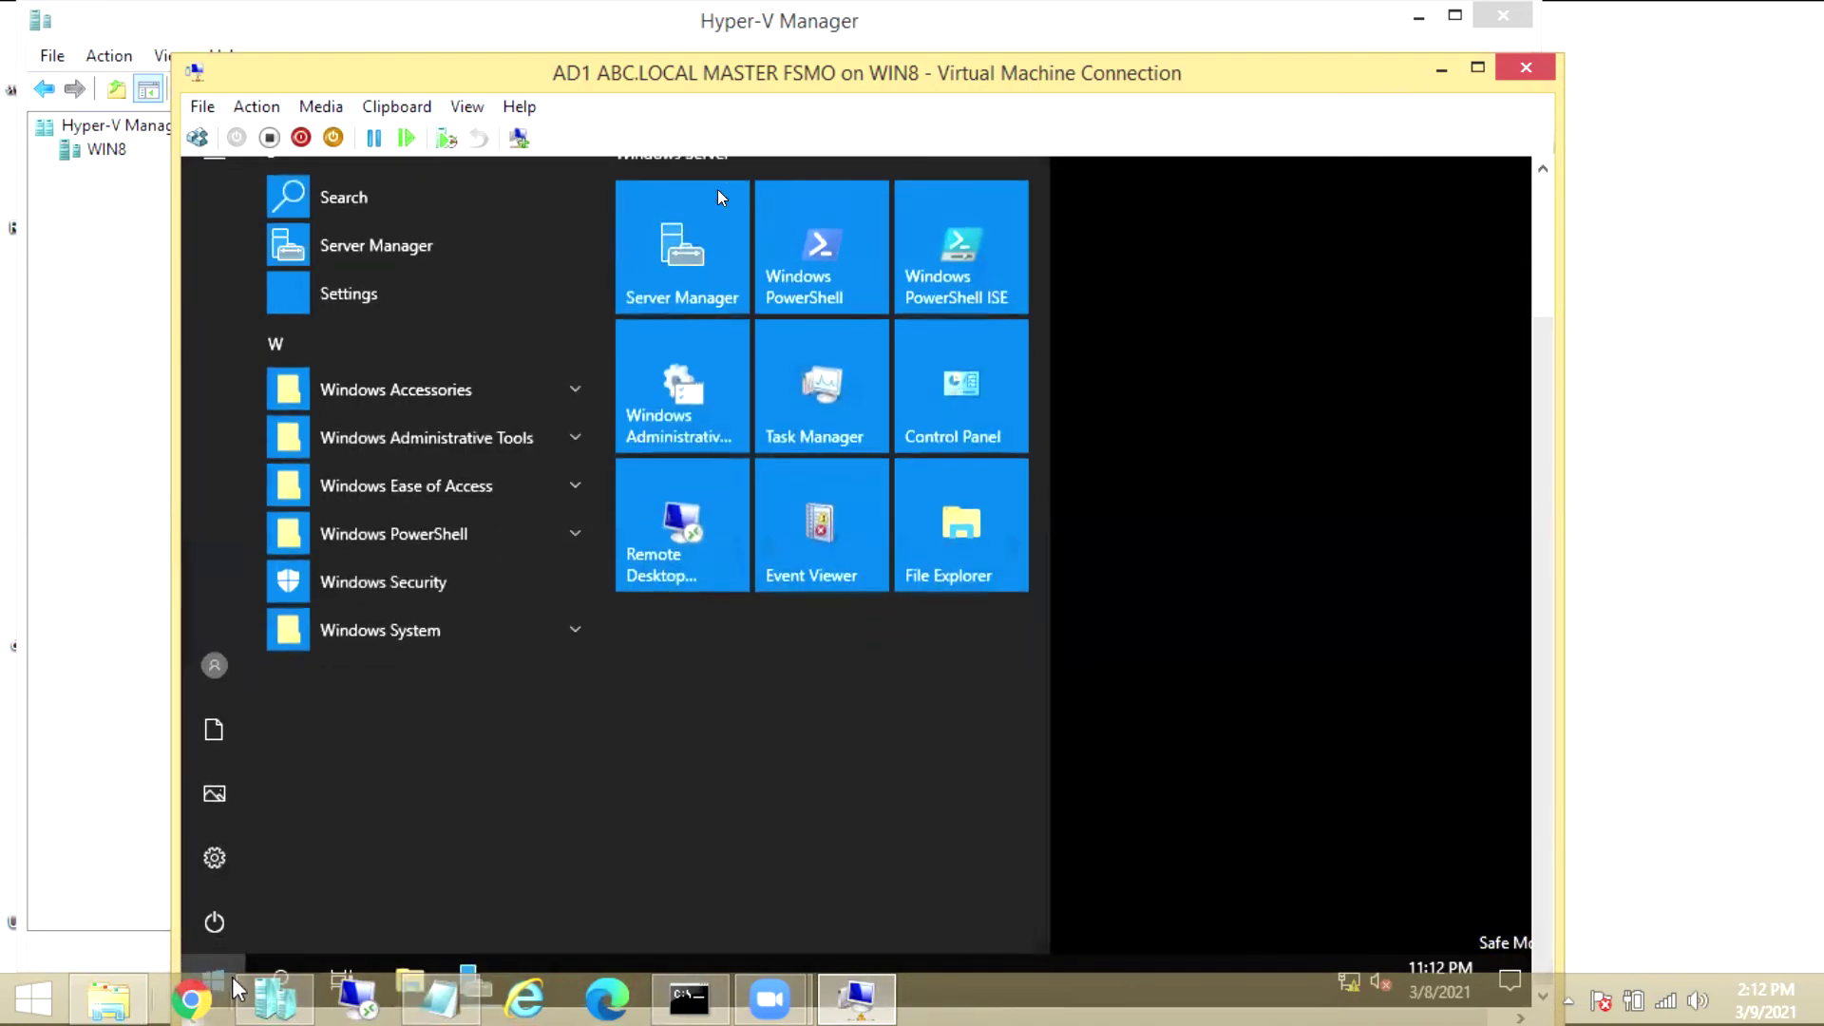
pyautogui.click(688, 278)
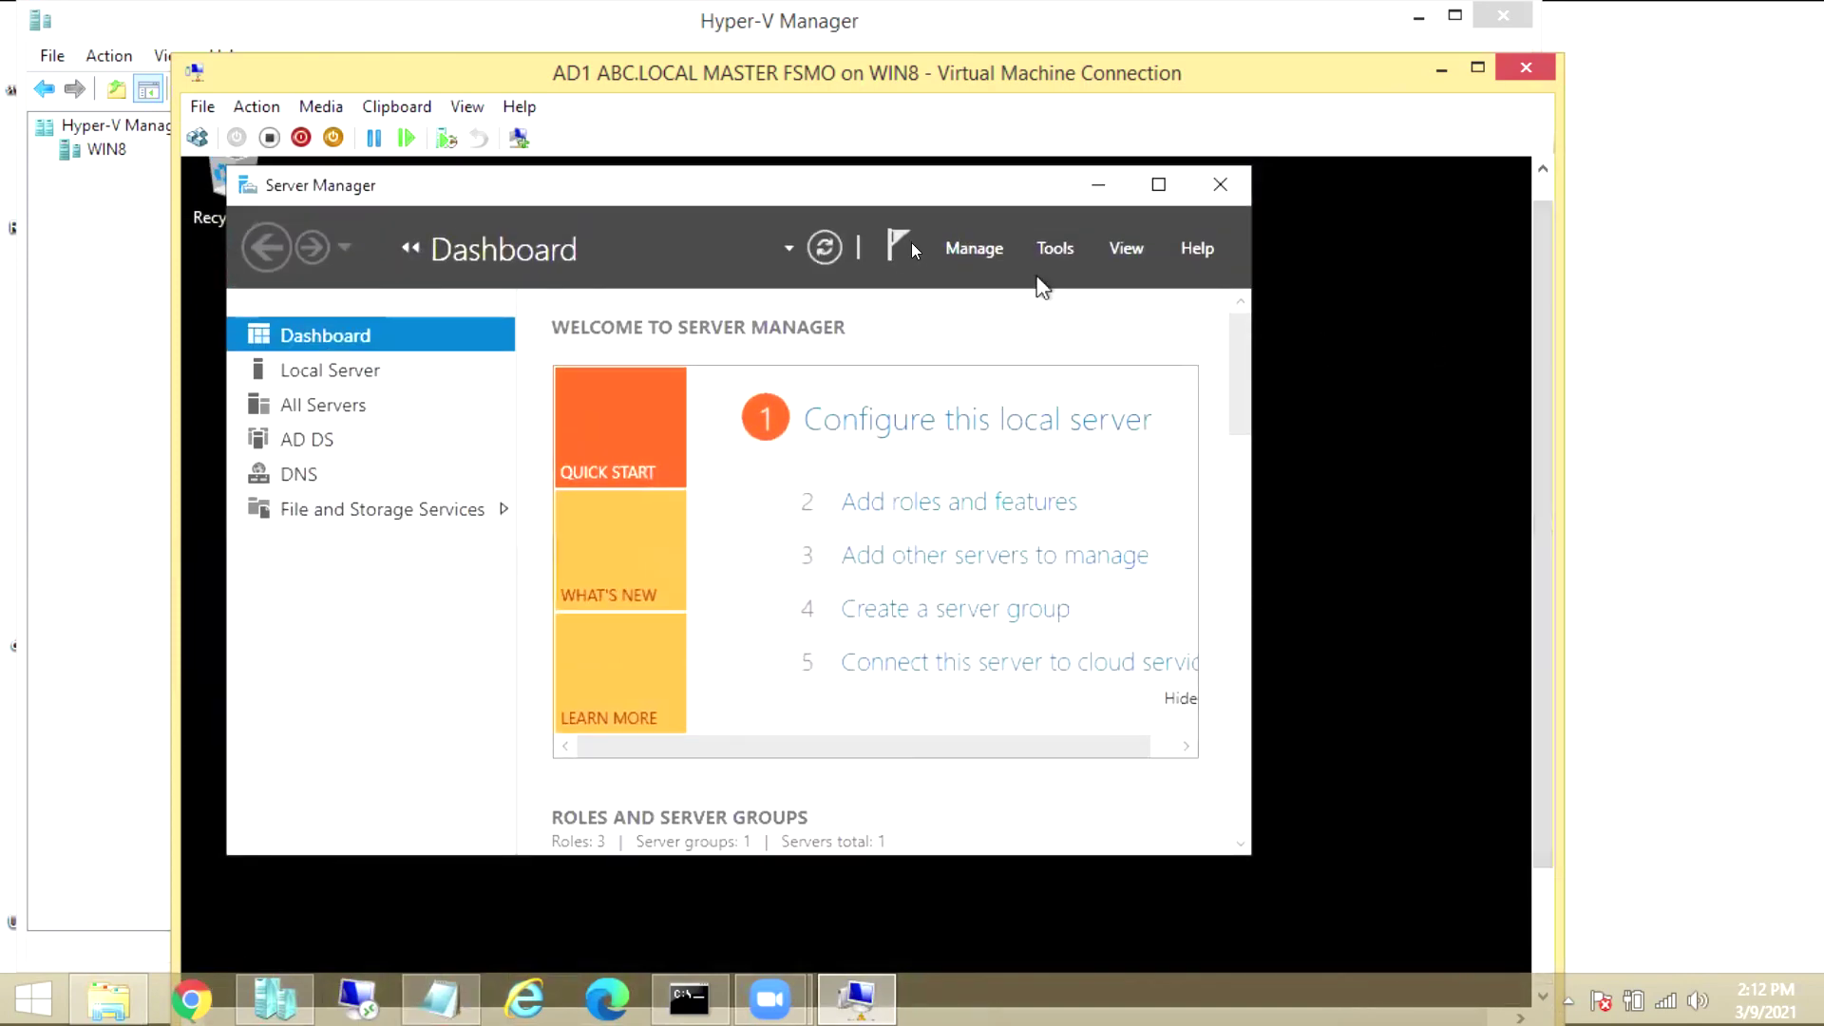
pyautogui.click(1055, 249)
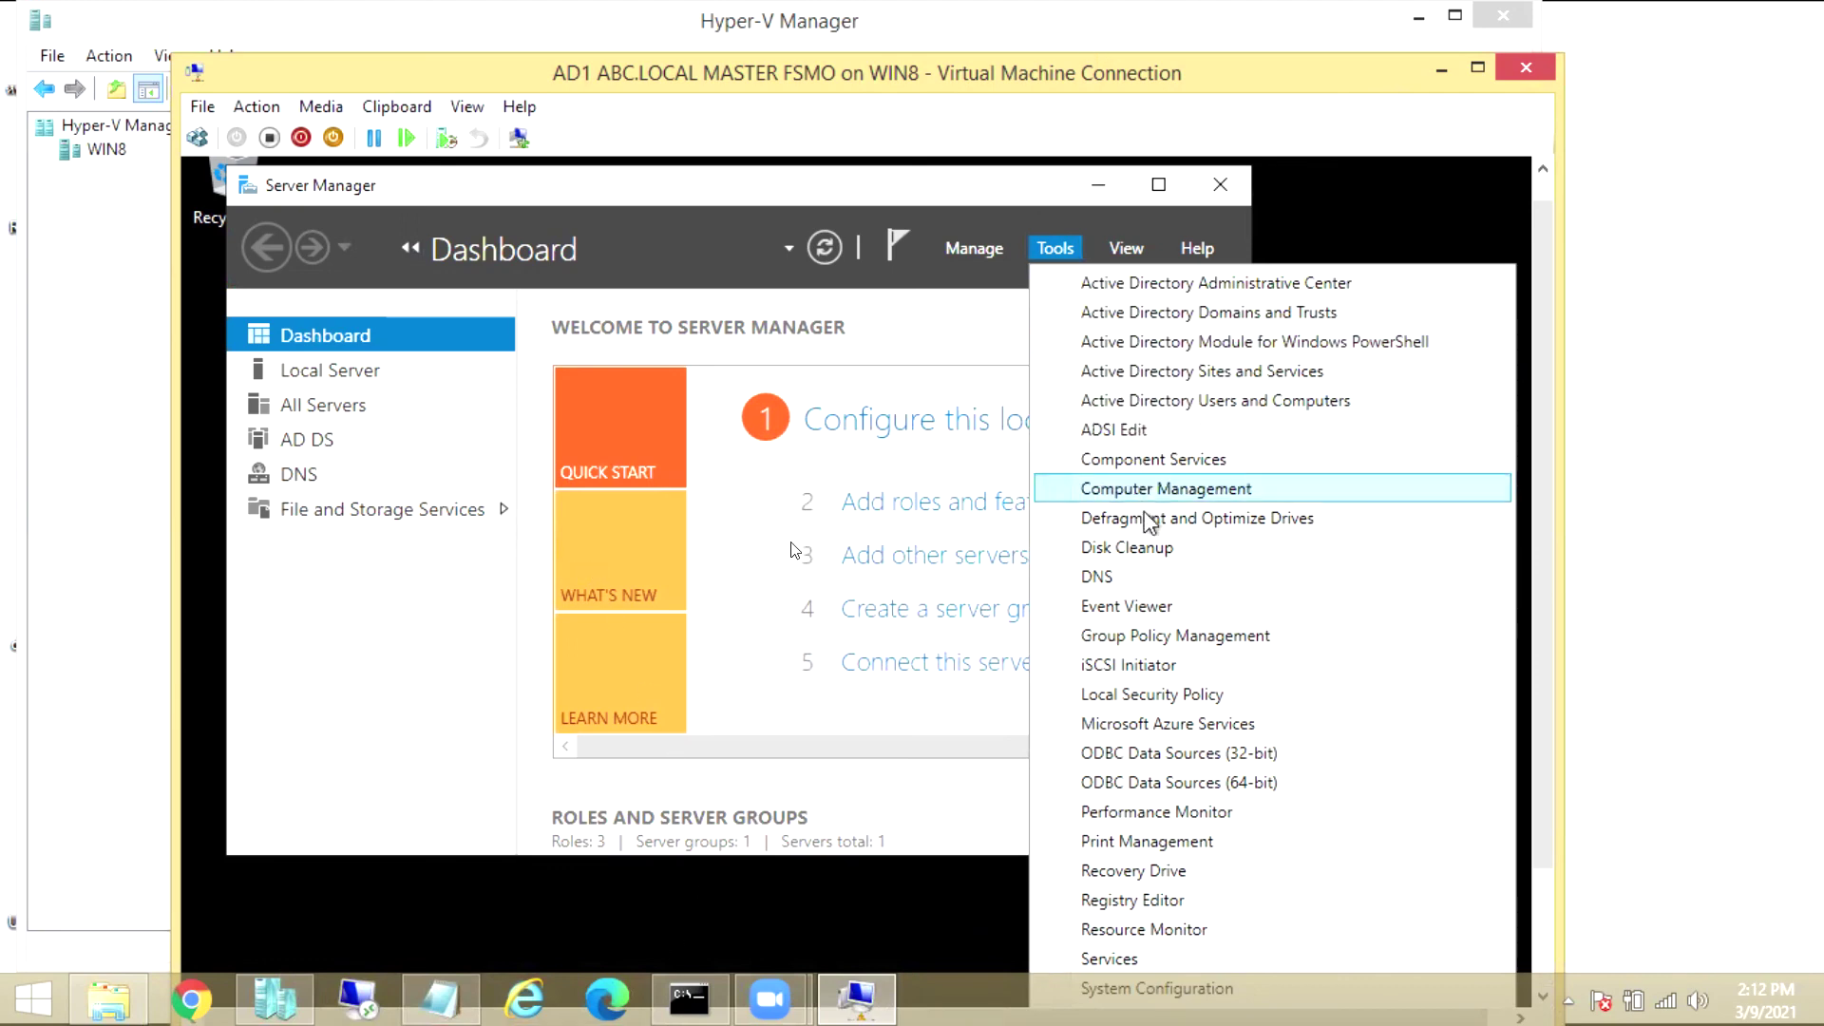
pyautogui.scroll(-2, 1205, 665)
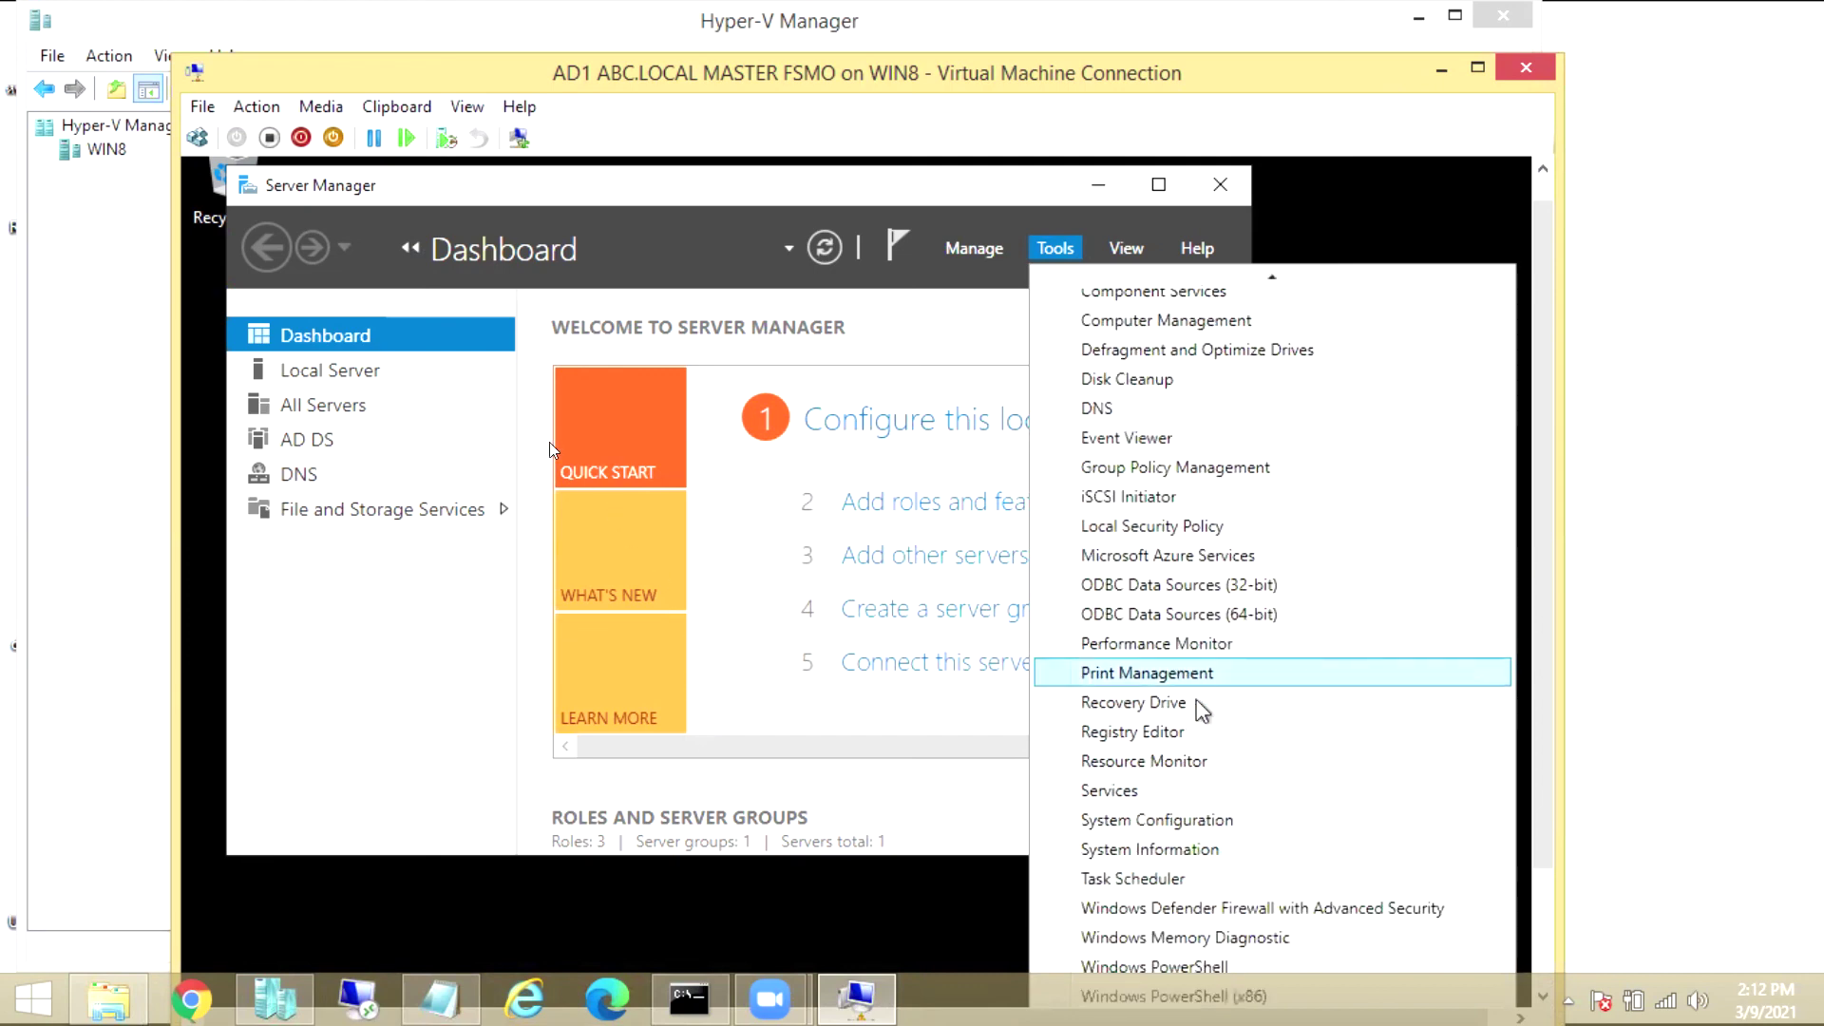
pyautogui.scroll(-3, 1540, 542)
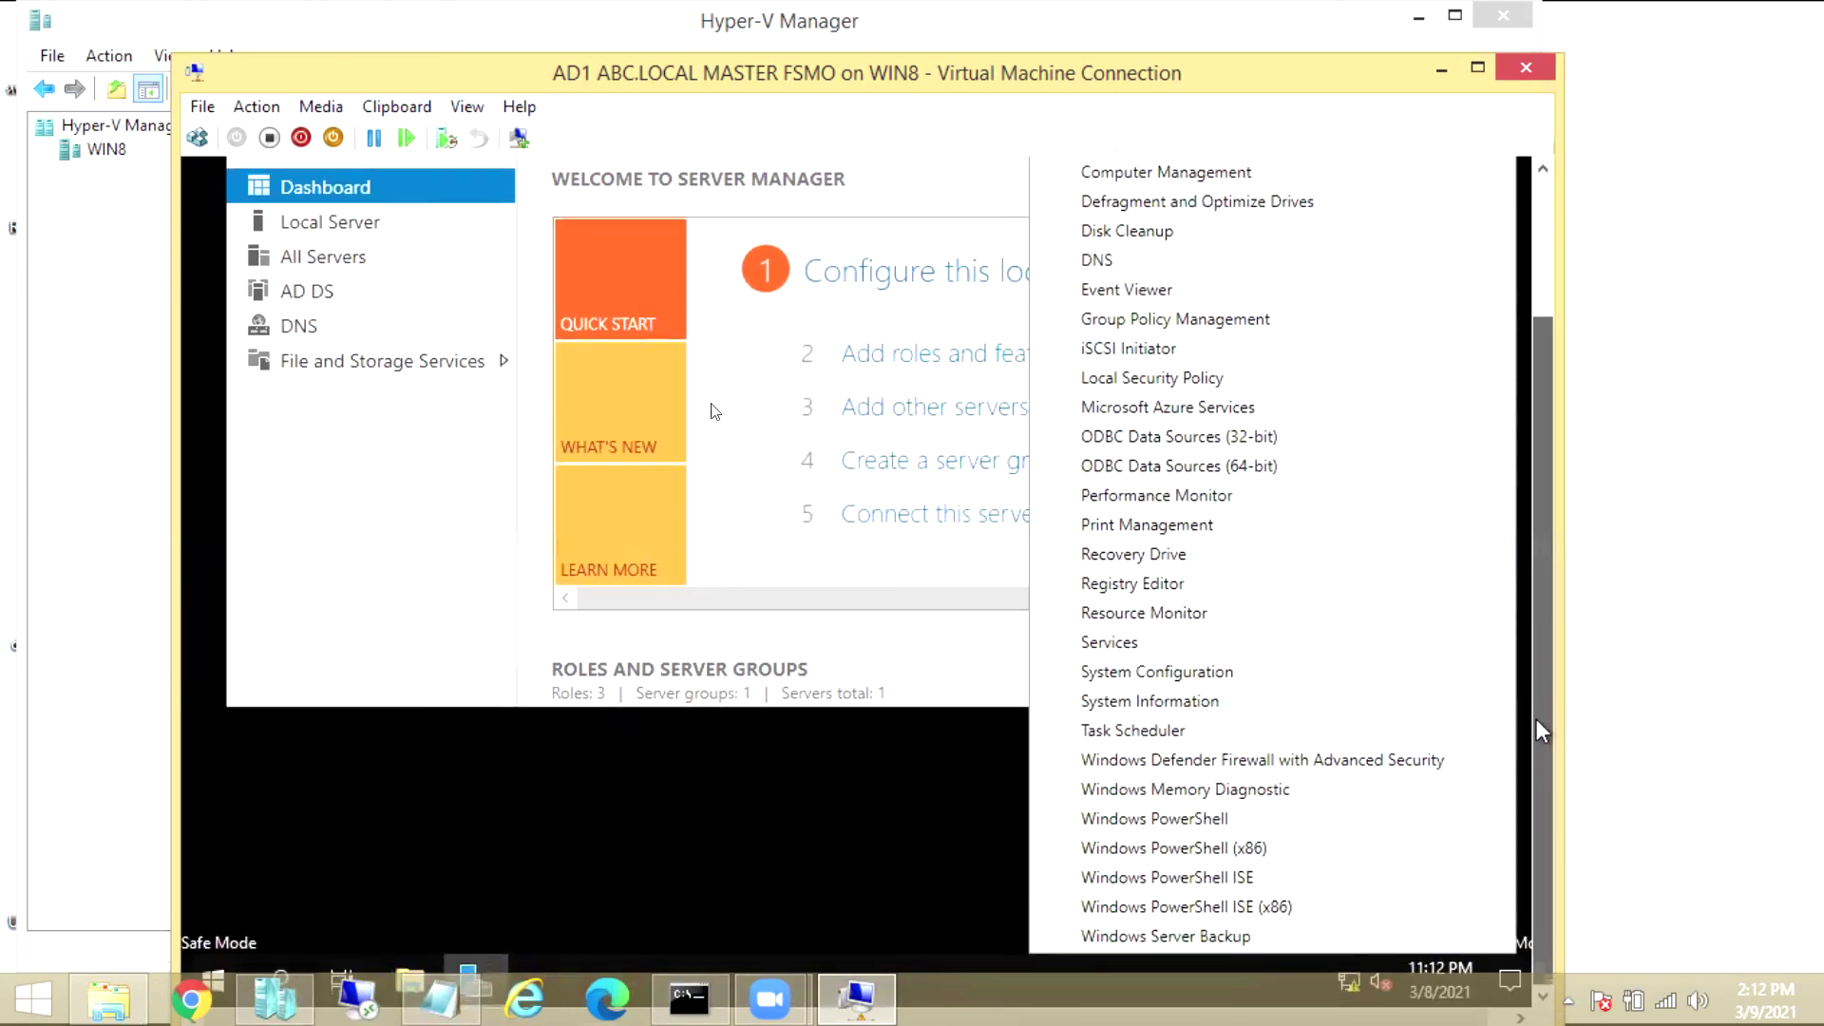
pyautogui.click(1221, 937)
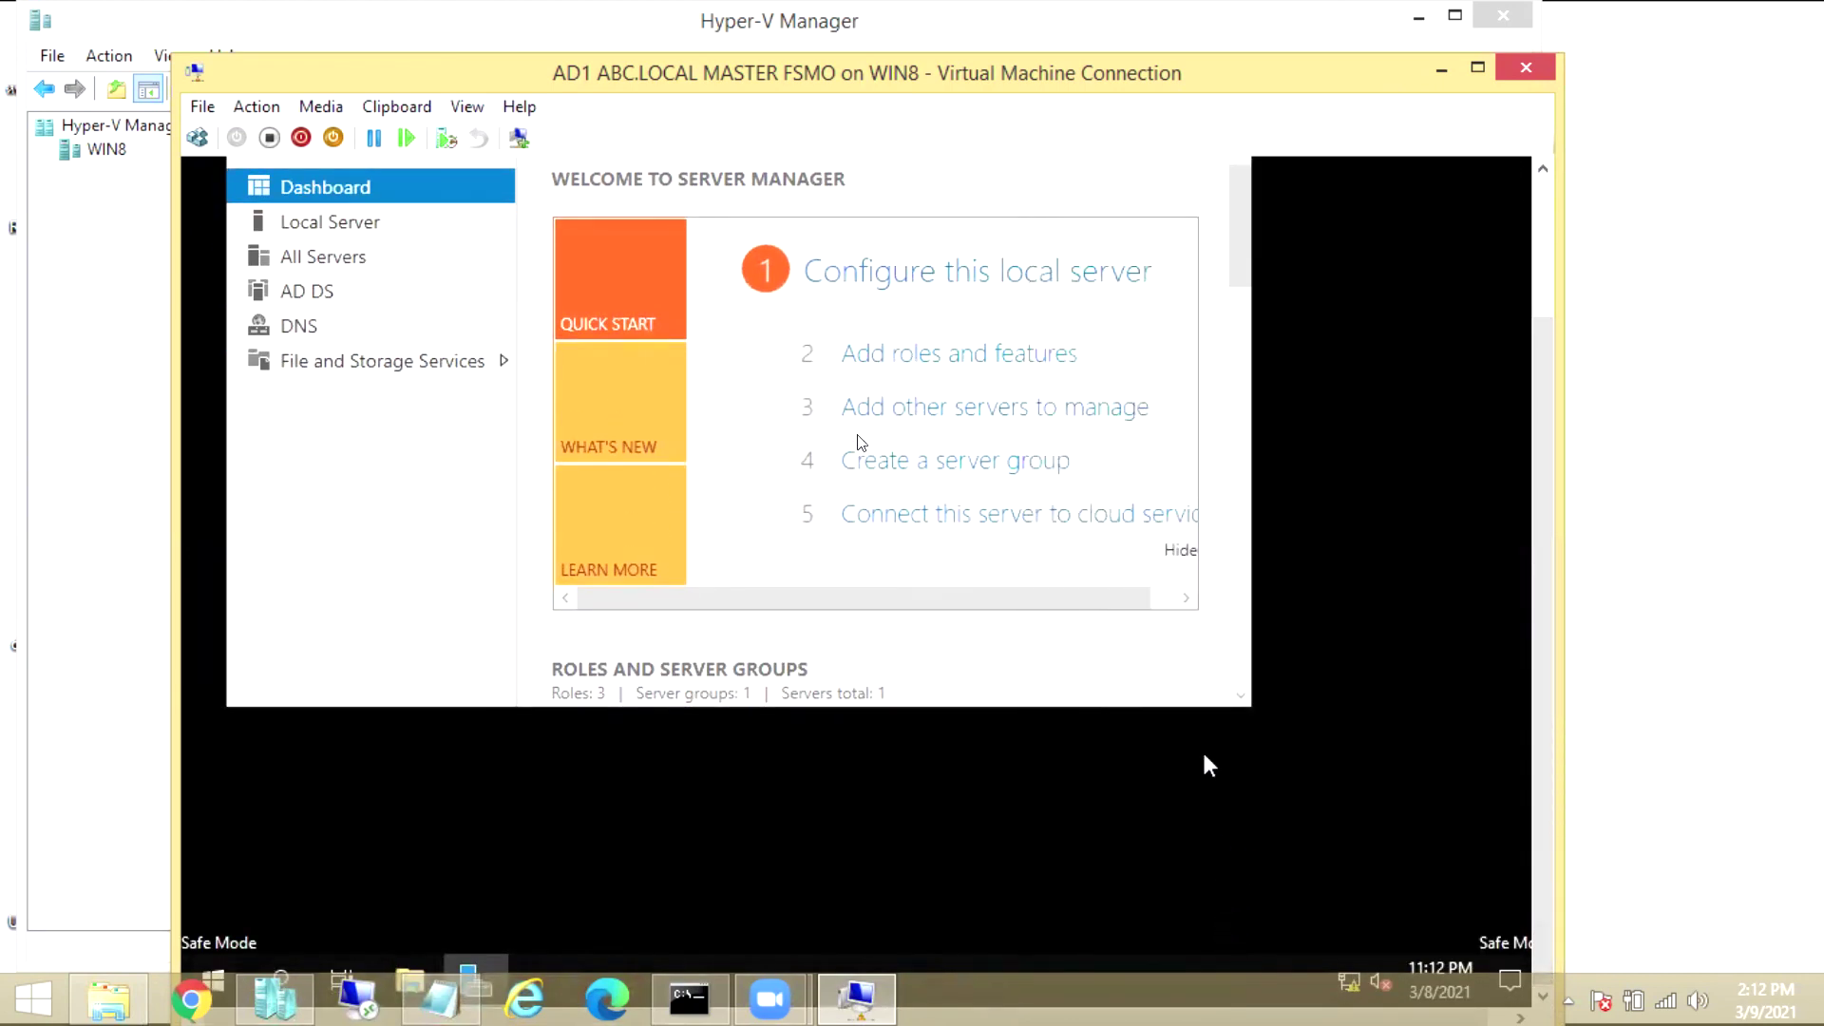
pyautogui.click(466, 107)
pyautogui.click(529, 134)
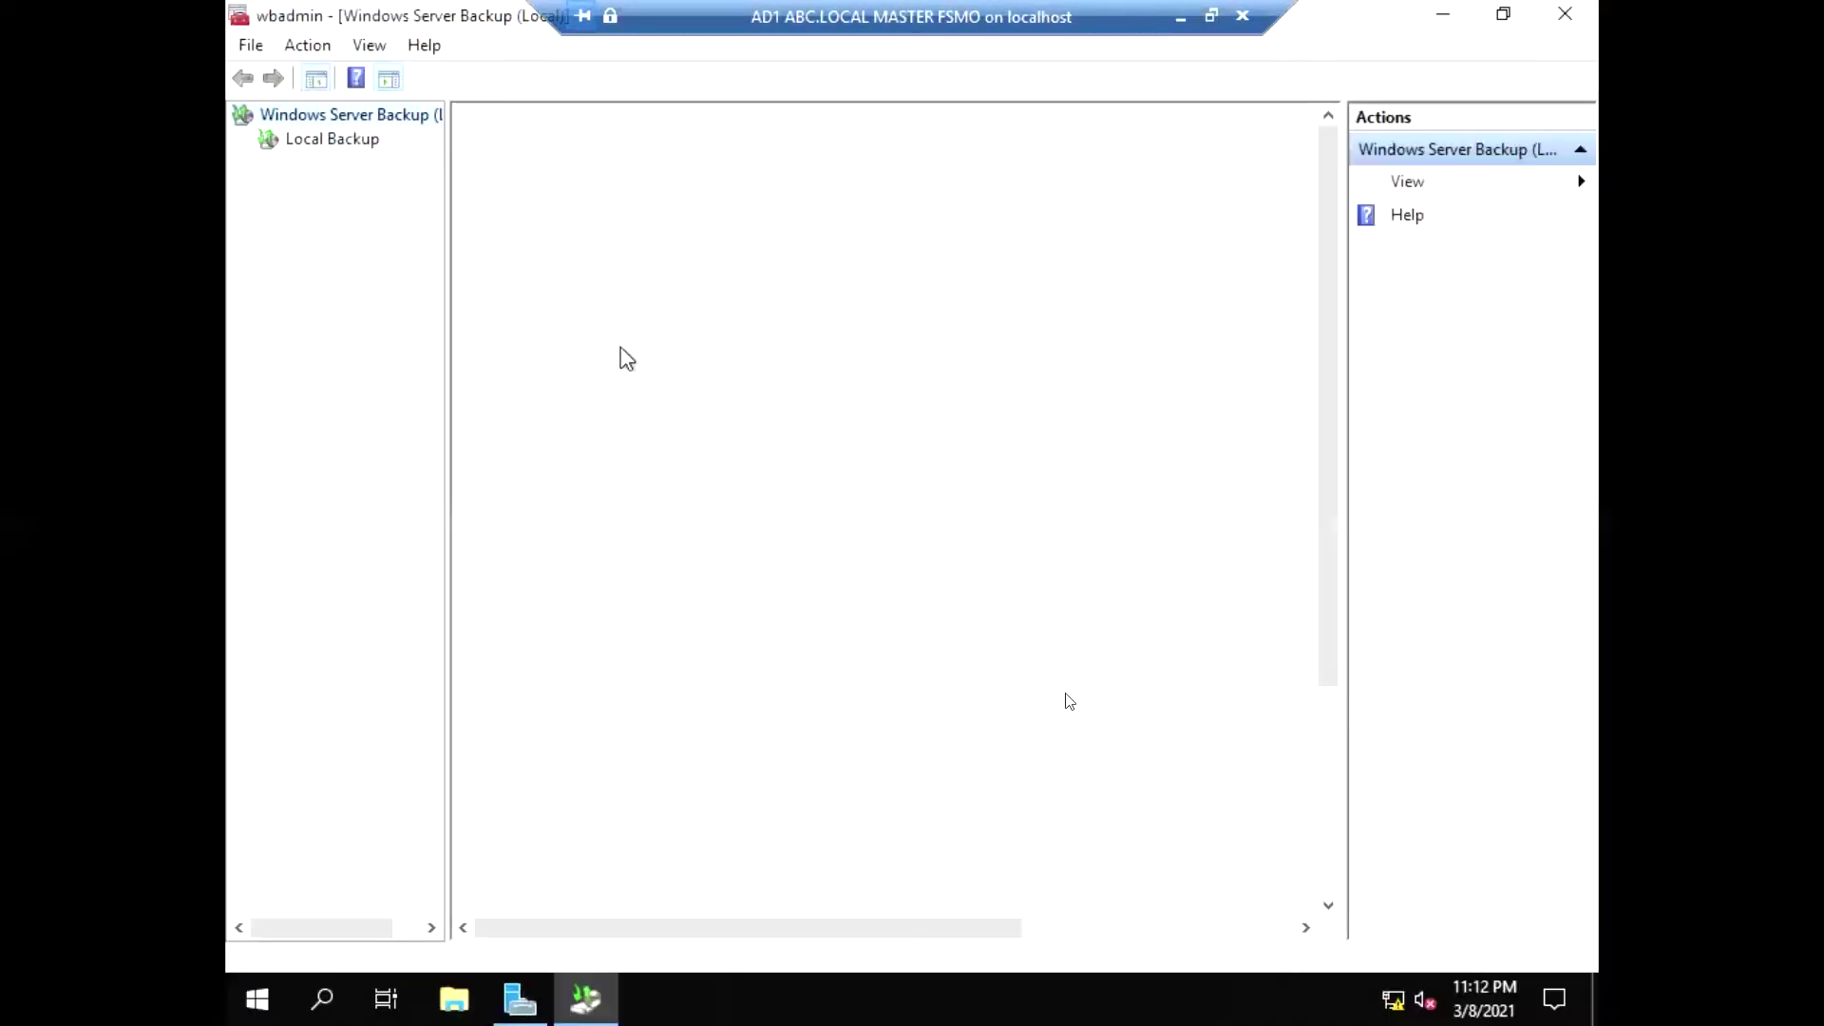
# On the Local Backup page, start the Recovery Wizard after closing the stray Backup Schedule Wizard
pyautogui.click(300, 143)
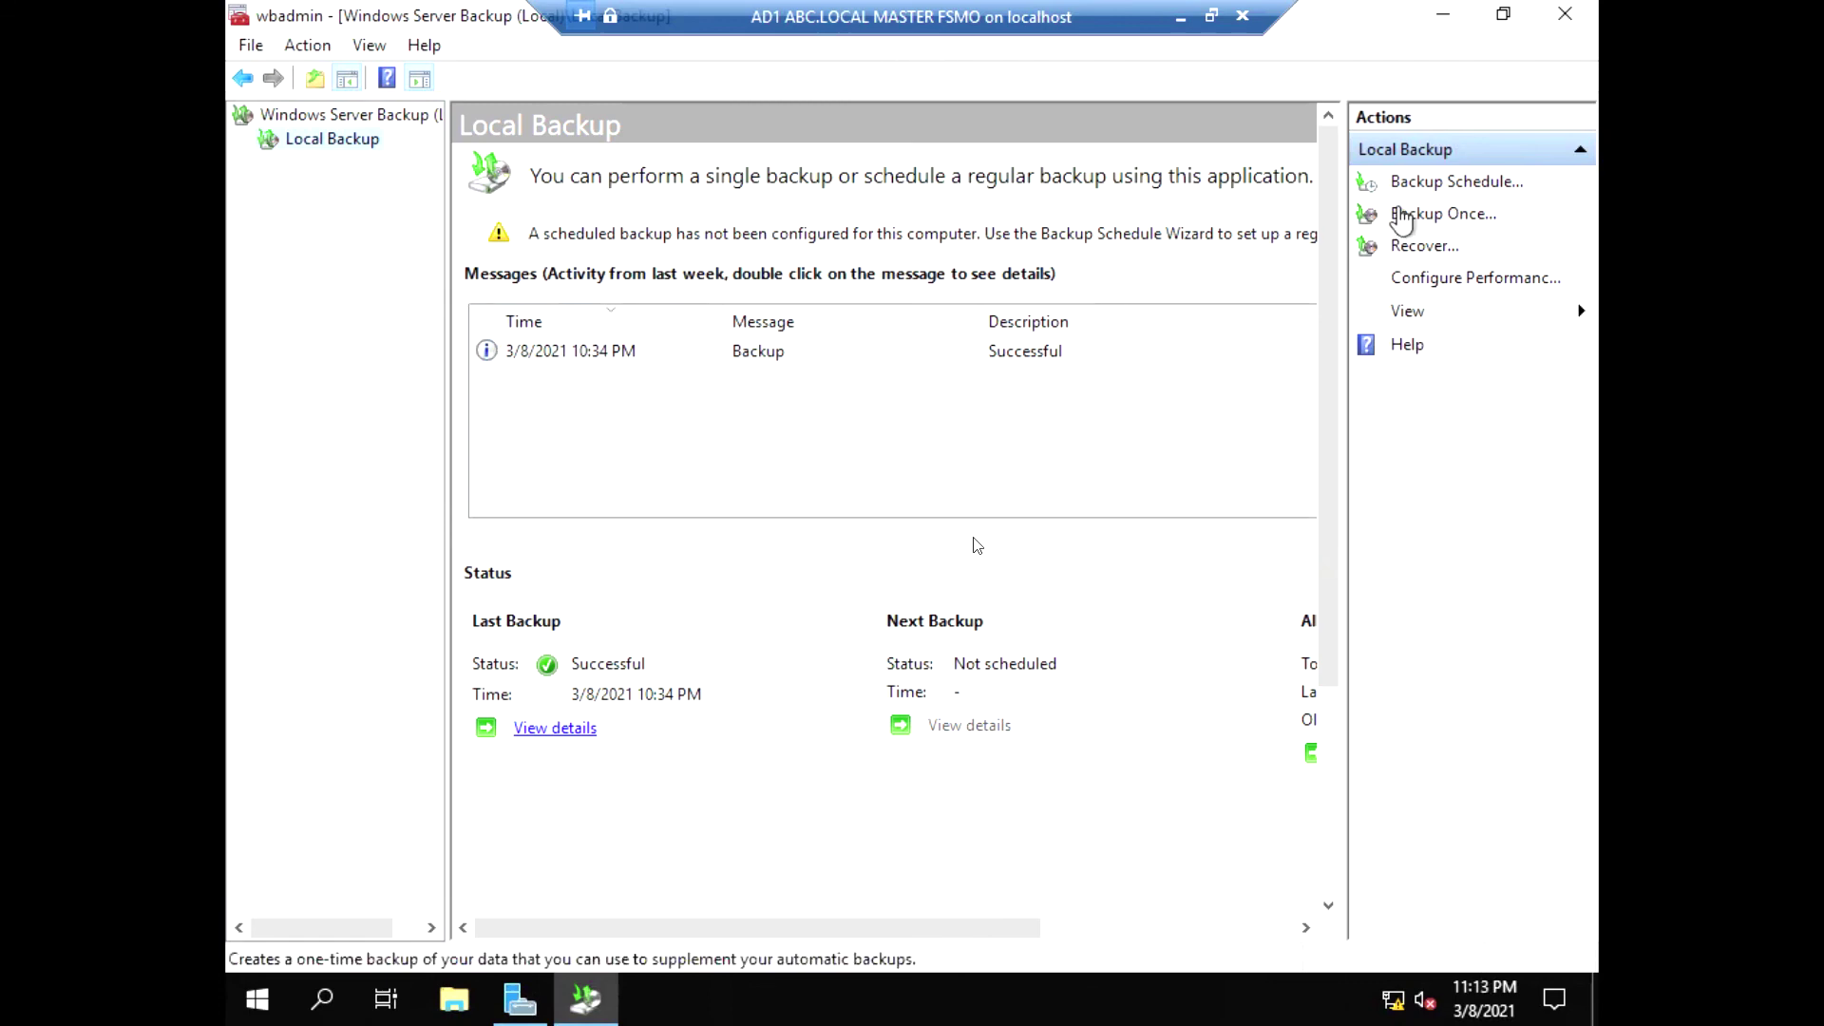
pyautogui.click(1423, 183)
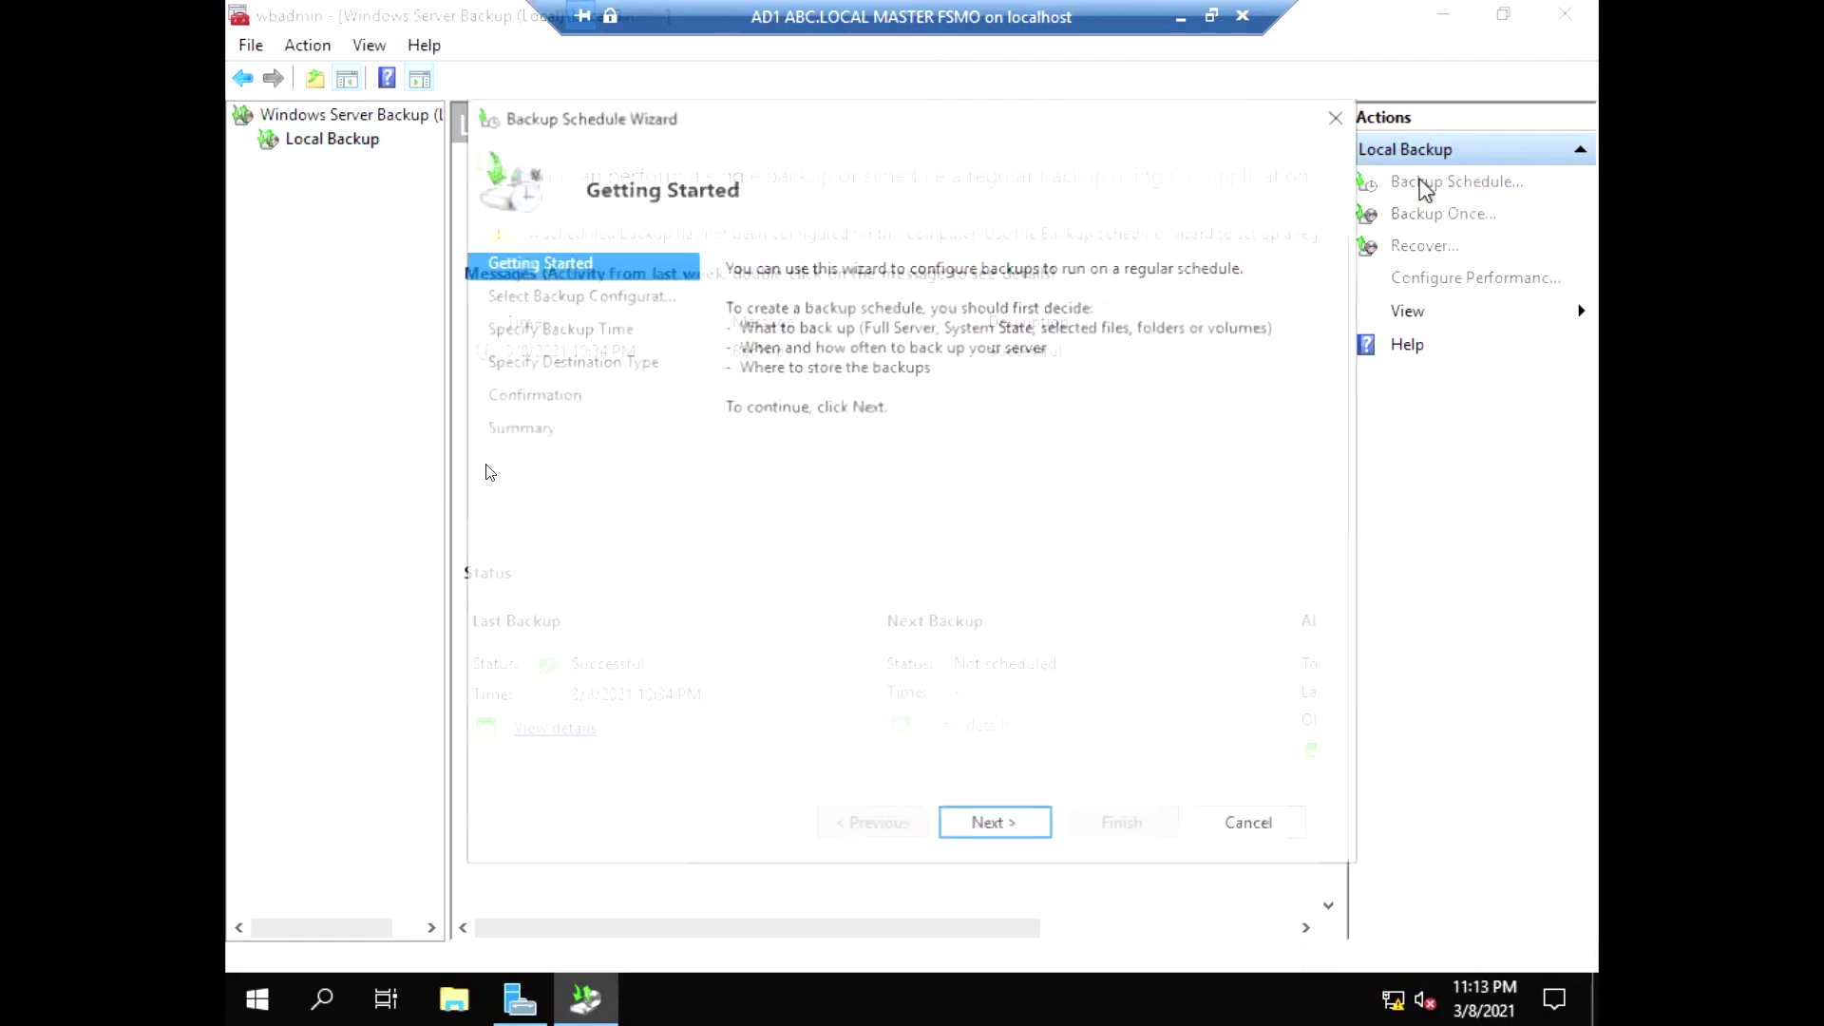
pyautogui.click(1341, 114)
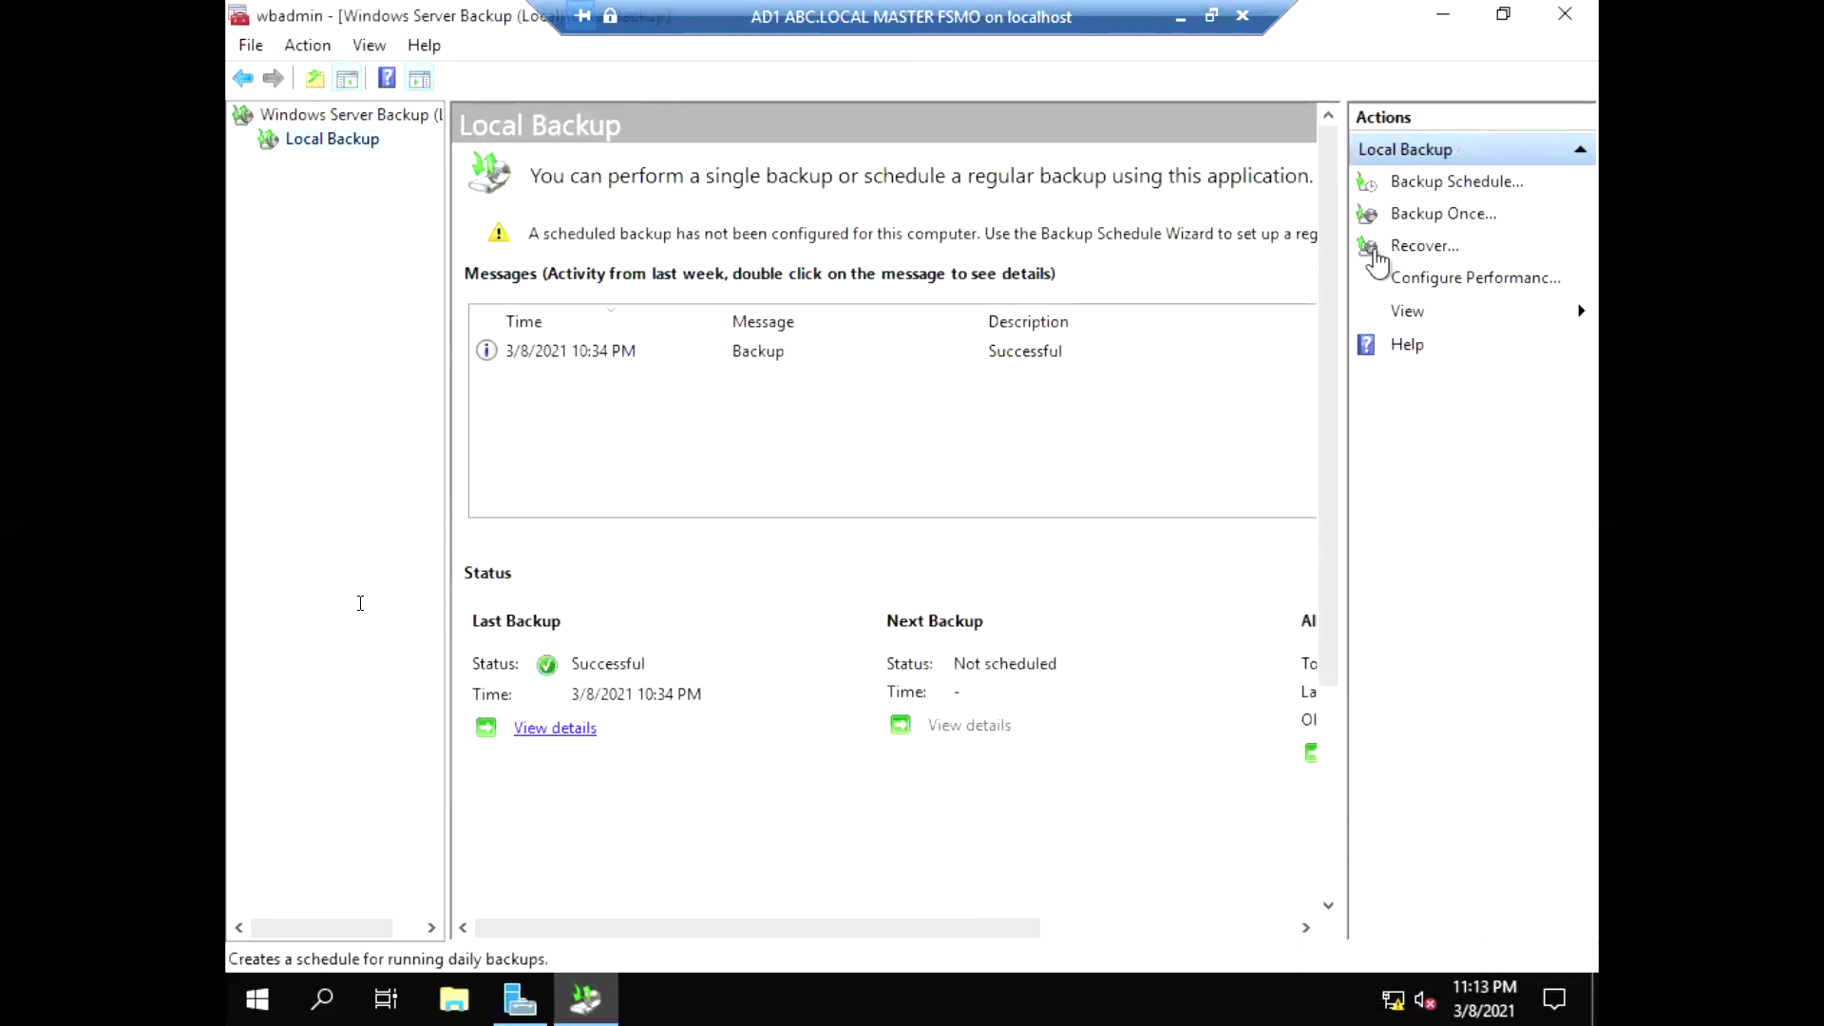
pyautogui.click(1404, 249)
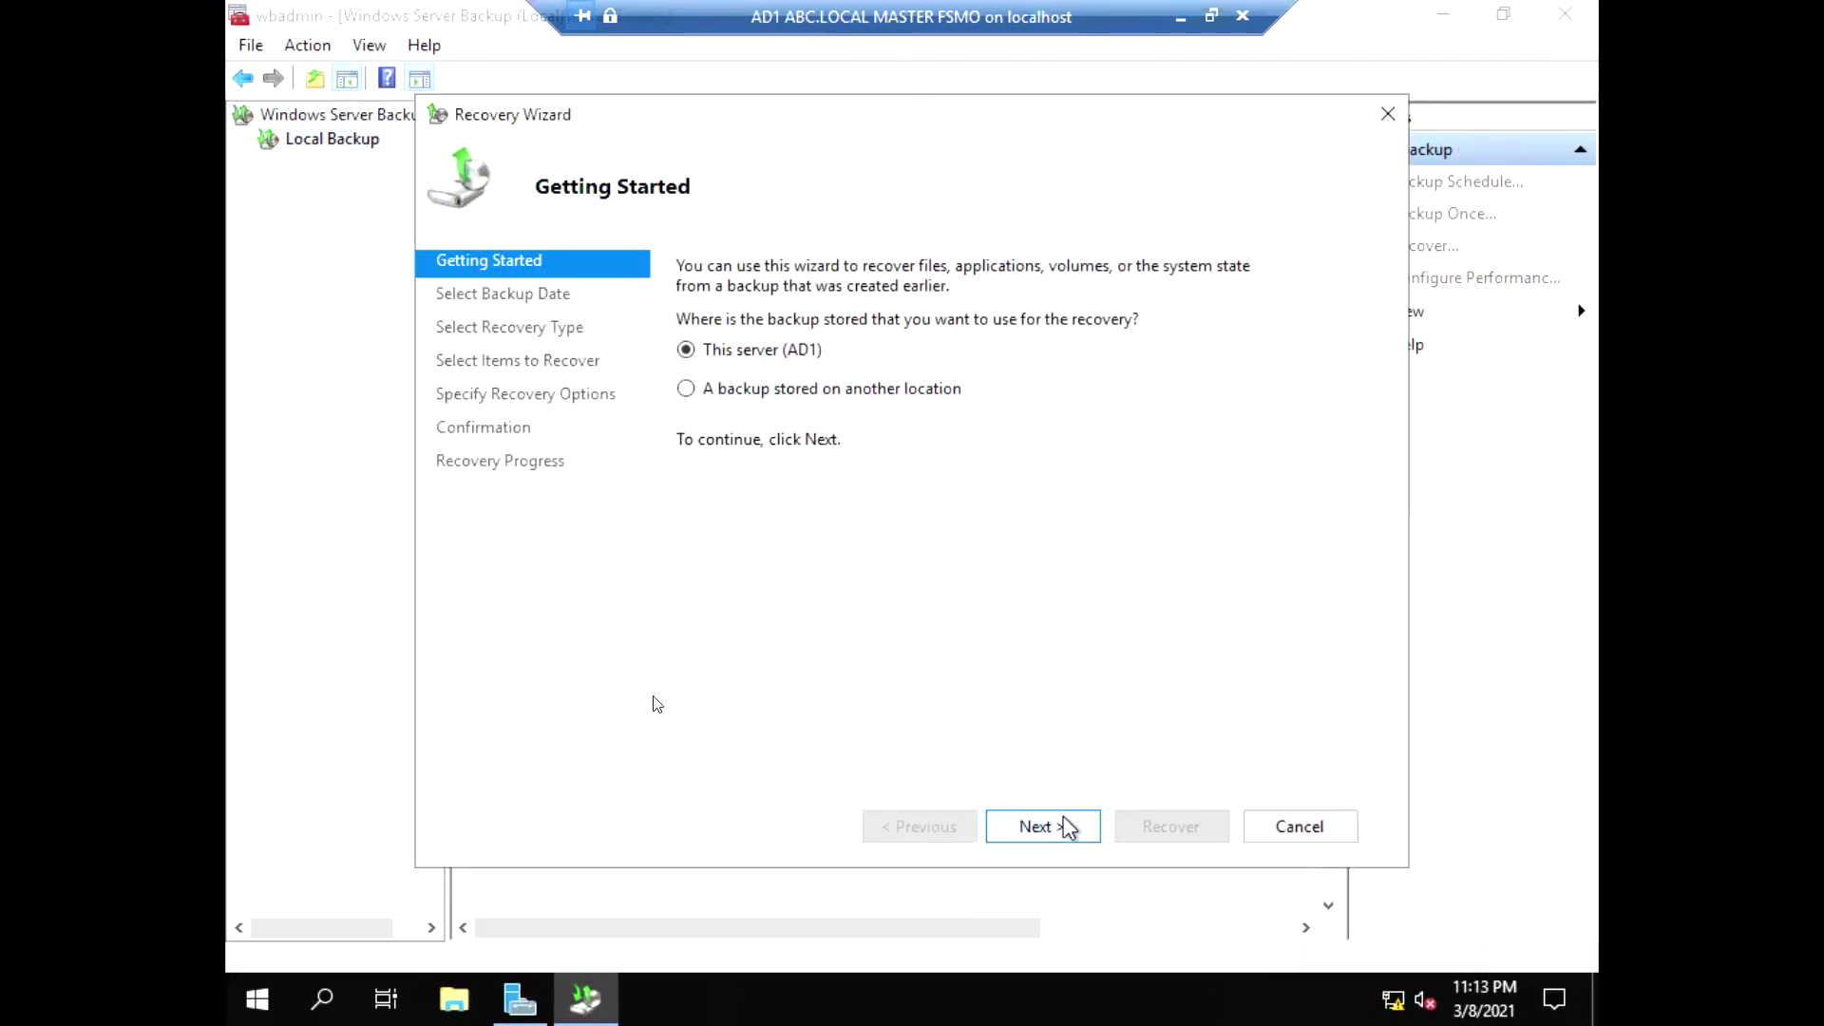
# Choose a backup stored on another location, Local drives, with Local Disk (D:) as the source
pyautogui.click(704, 392)
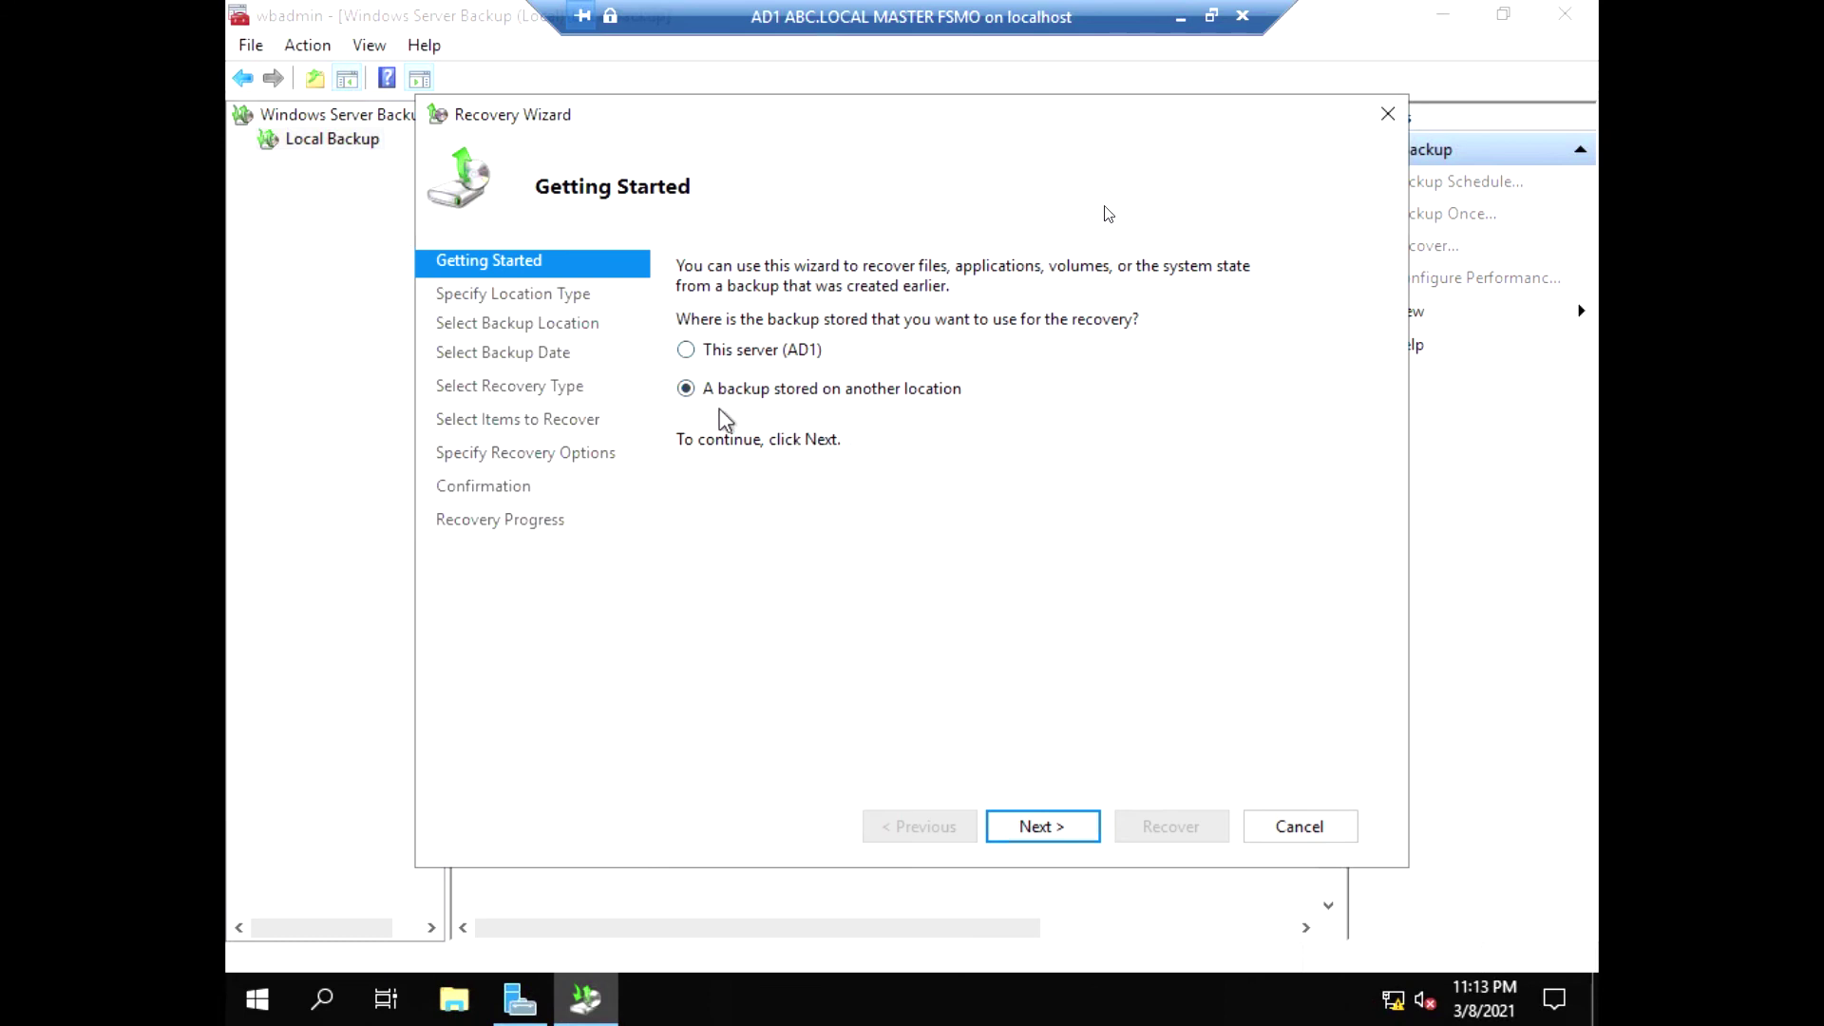
pyautogui.click(1051, 824)
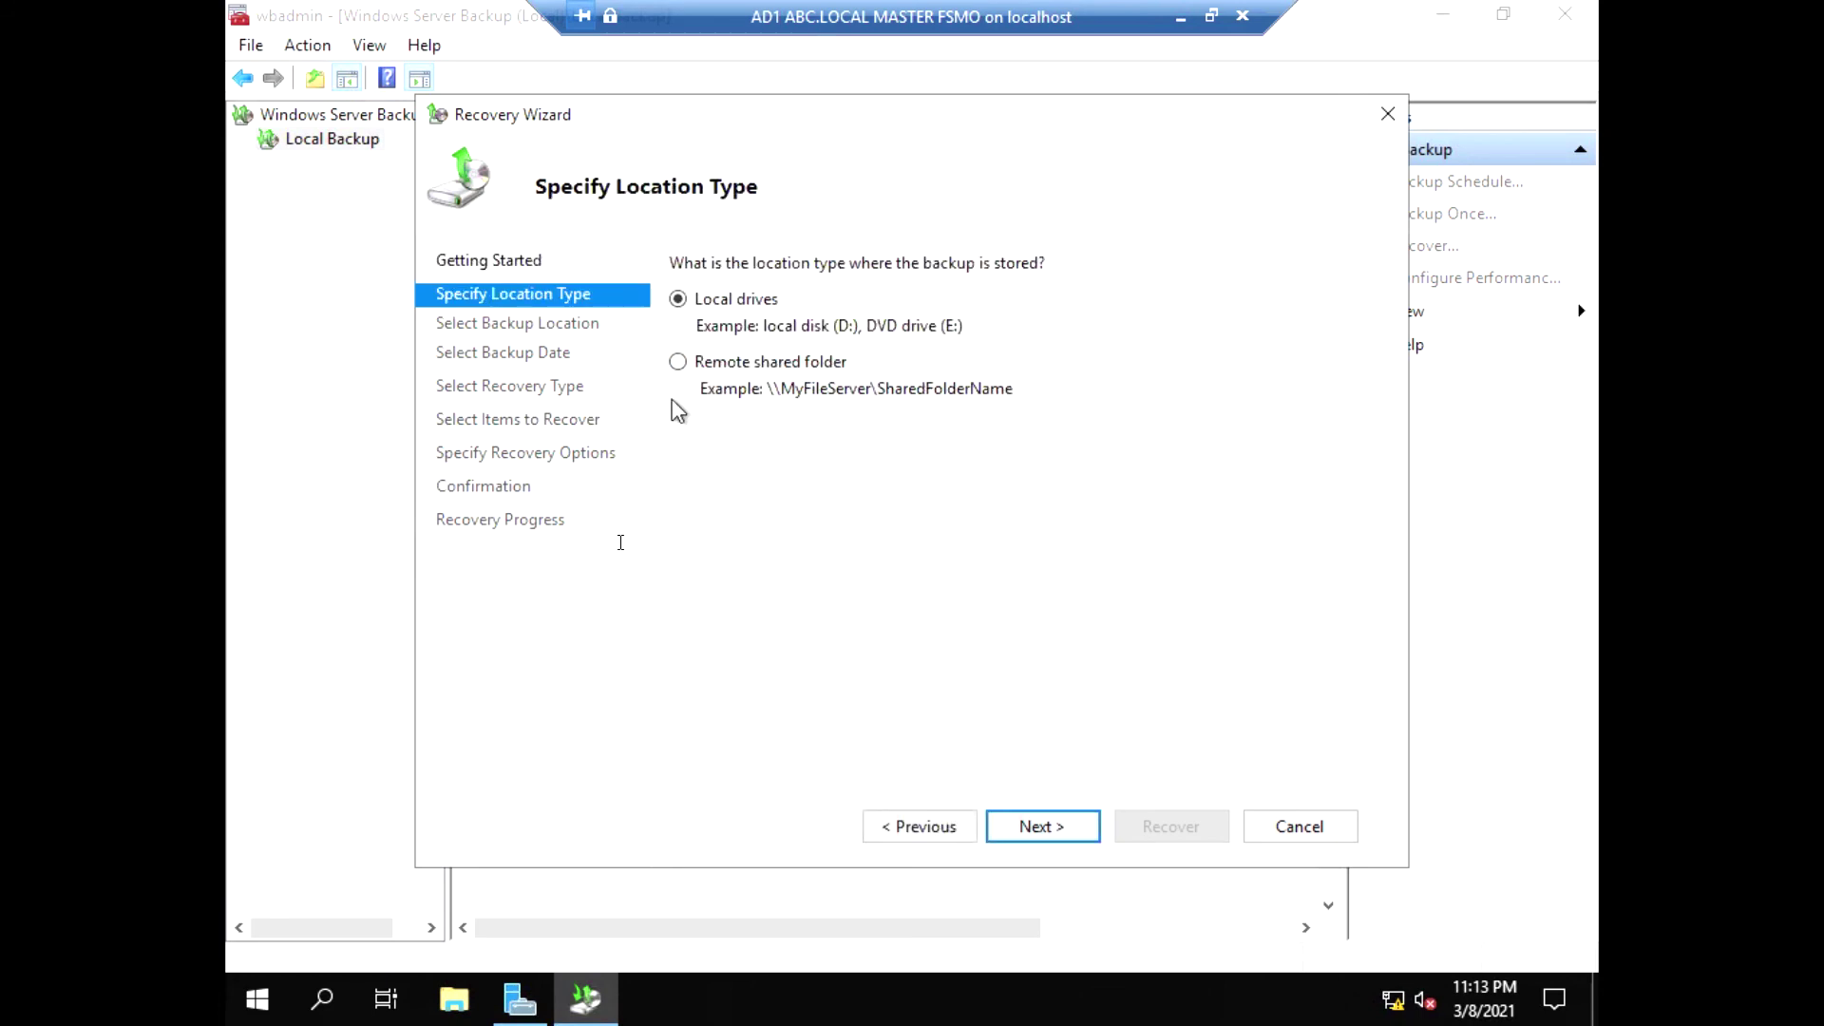
pyautogui.click(679, 362)
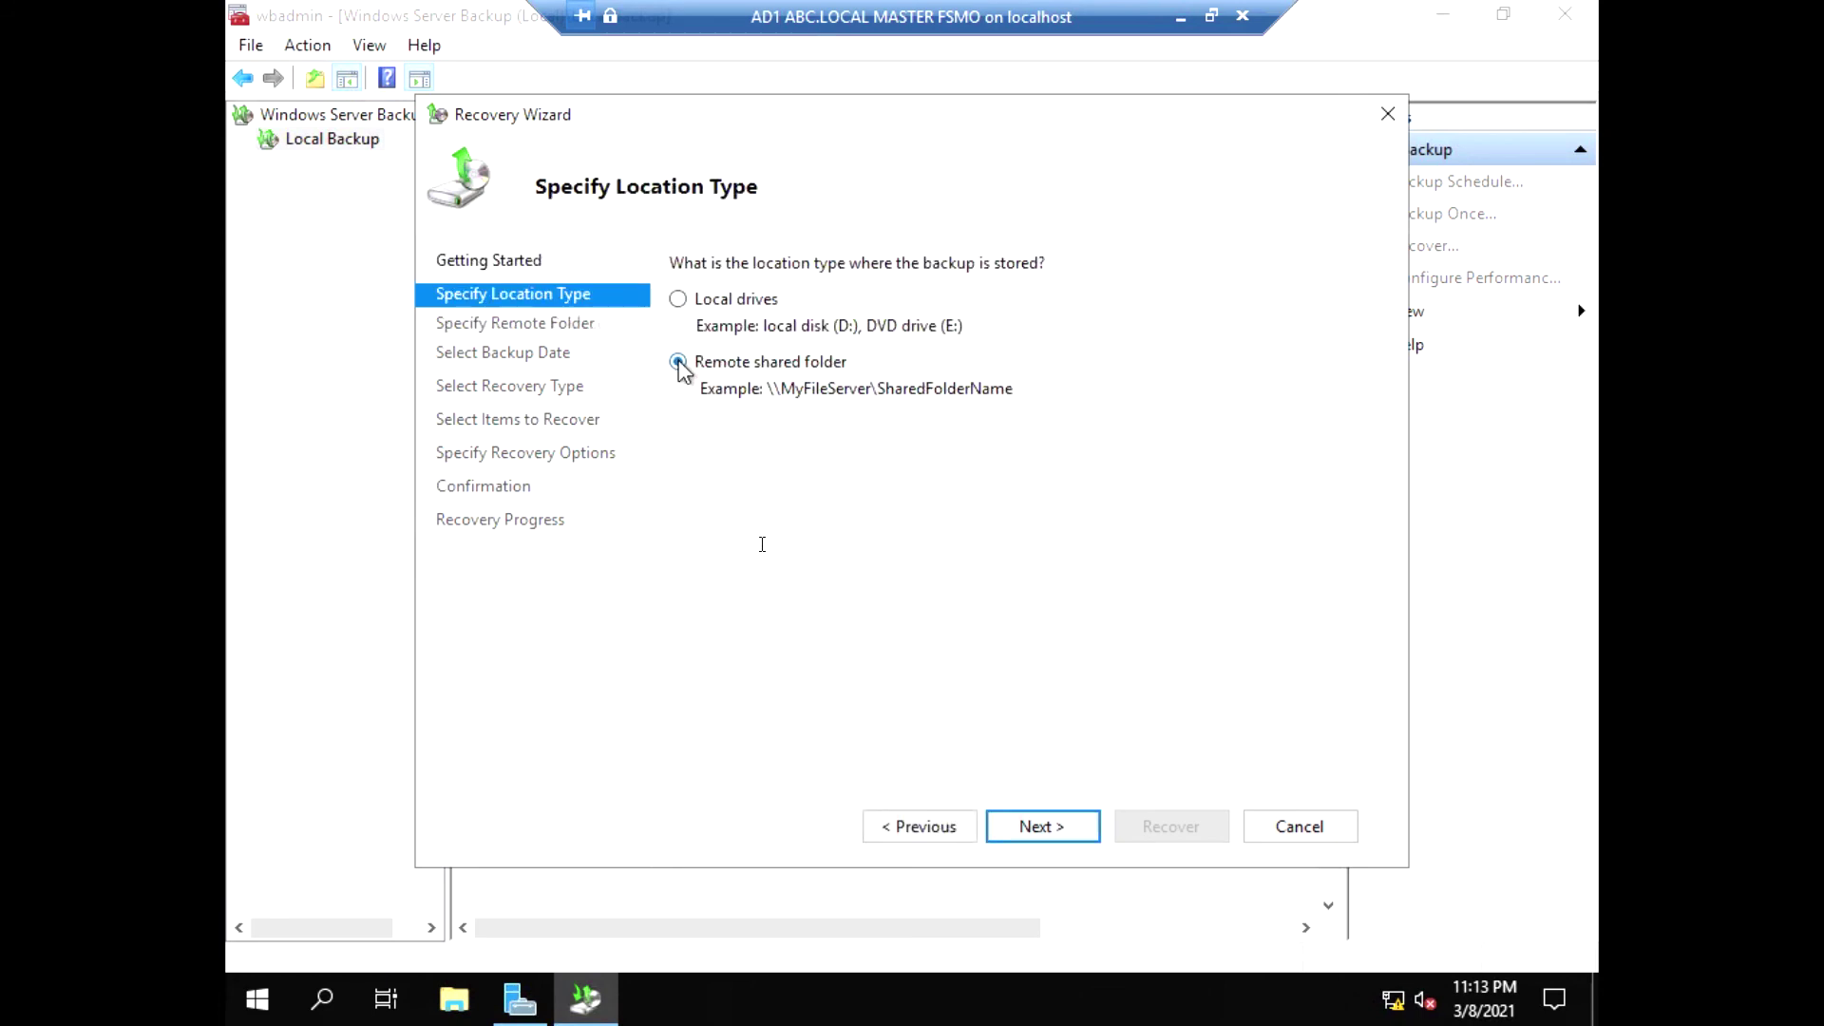
pyautogui.click(679, 301)
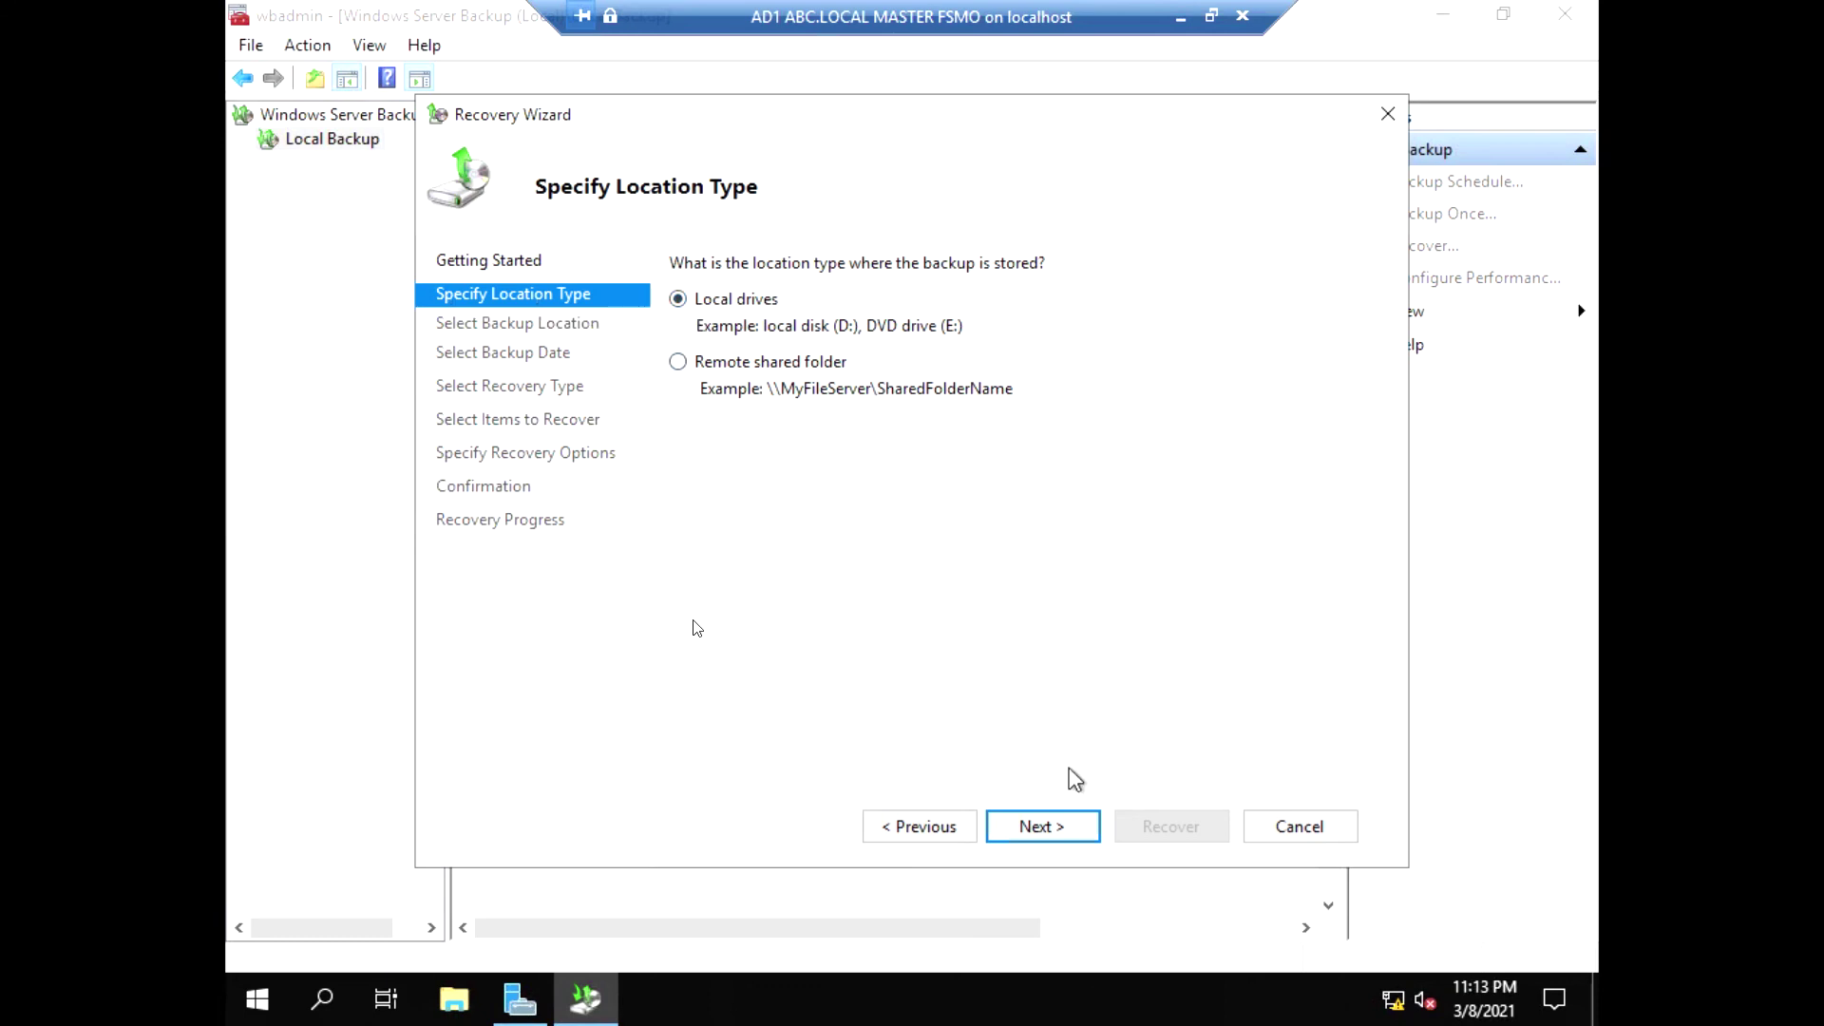
pyautogui.click(1038, 823)
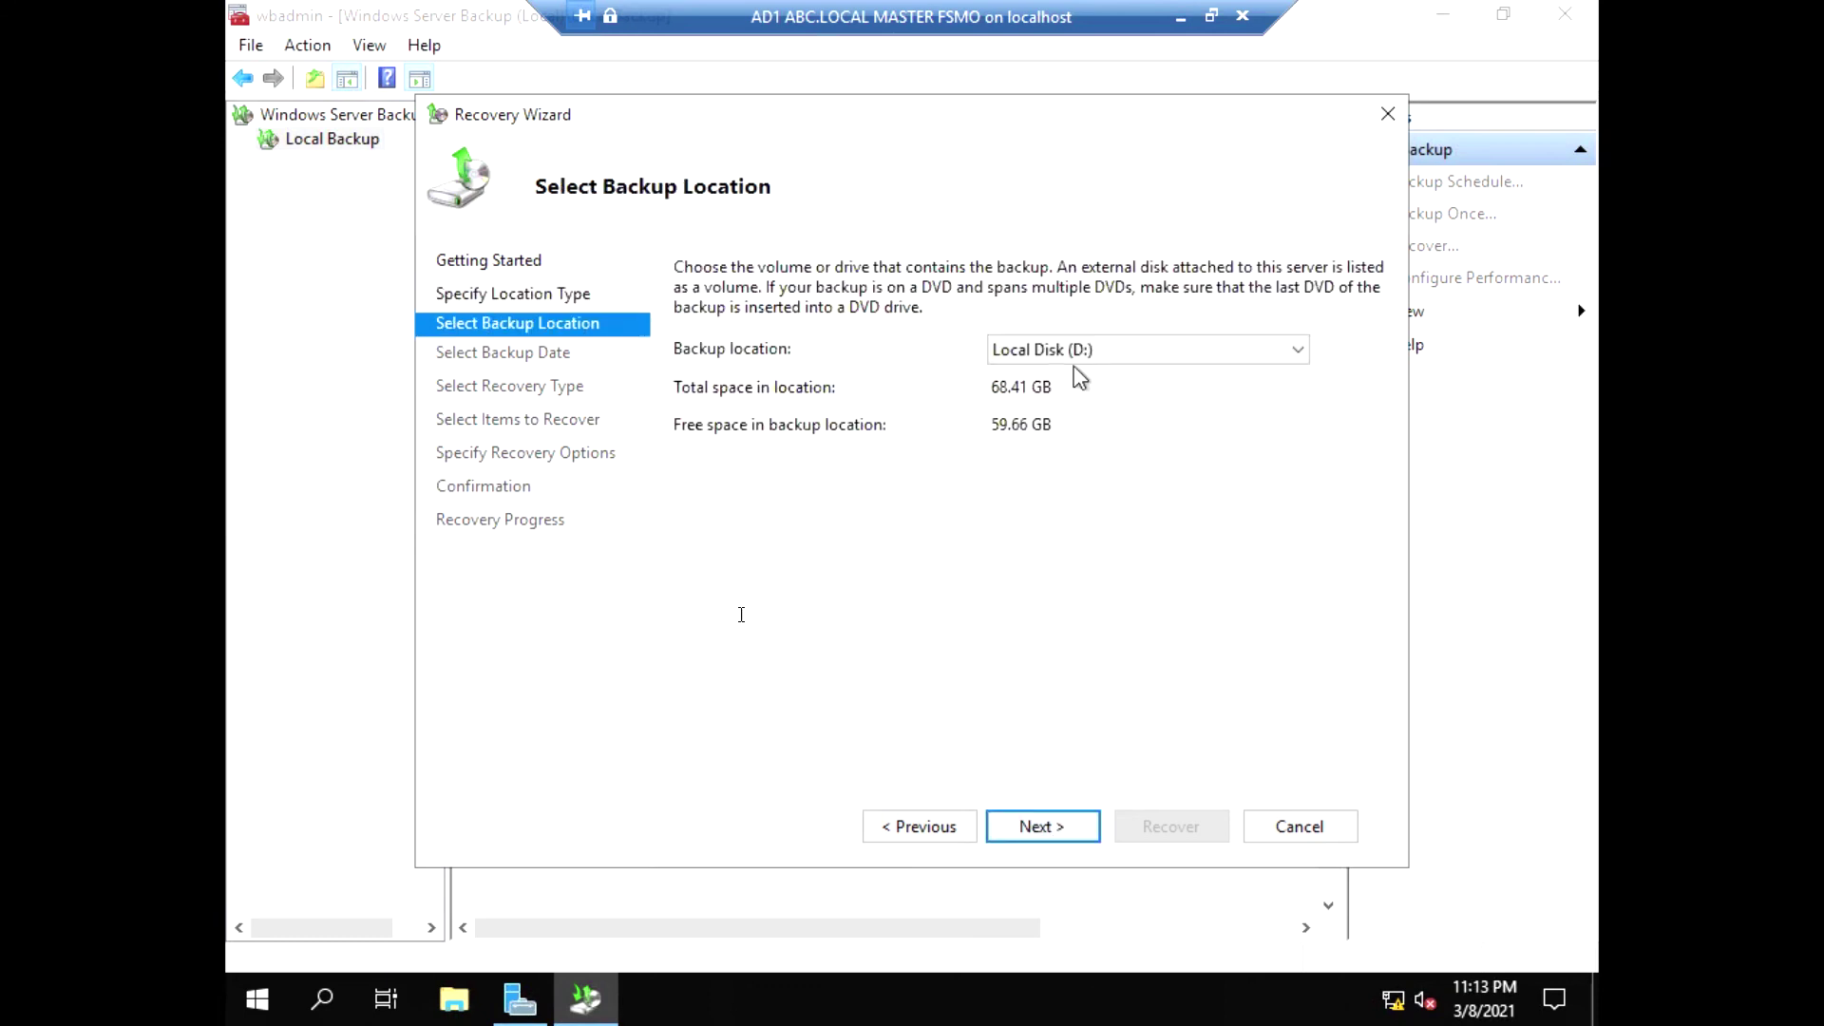
pyautogui.click(1091, 834)
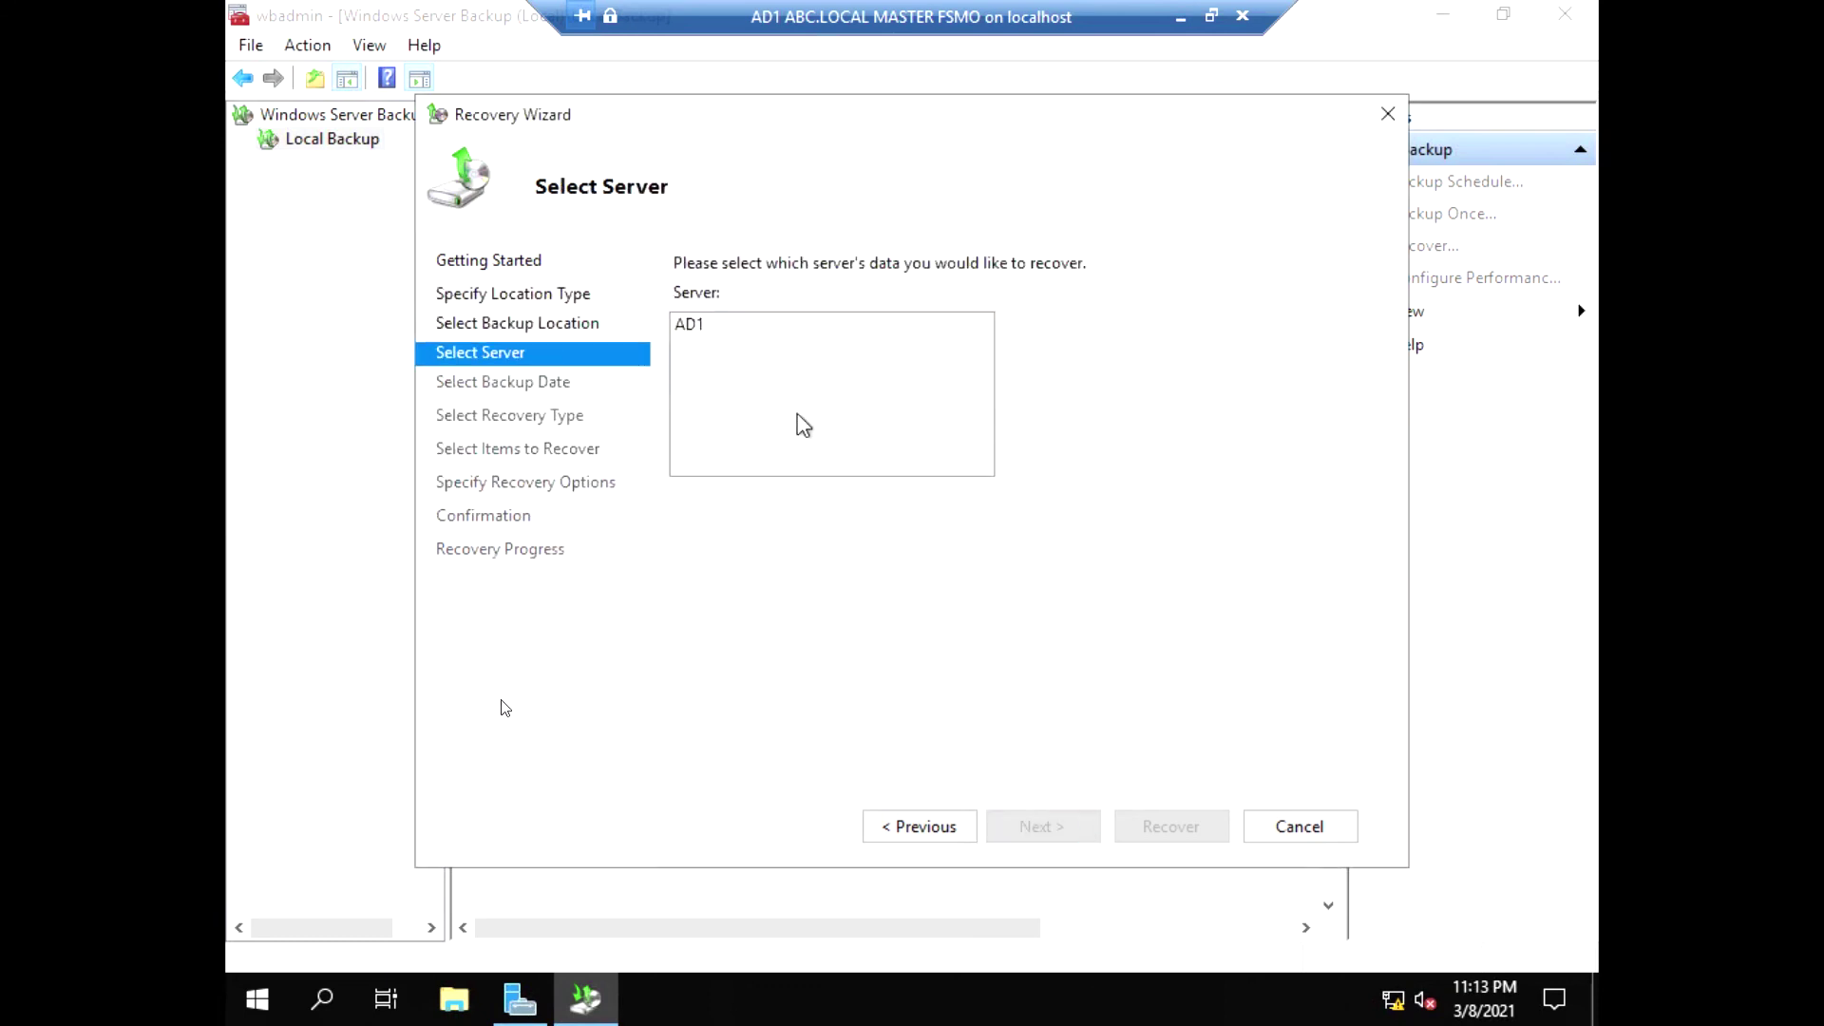
# Select AD1 as the server and accept the 3/8/2021 10:34 PM backup
pyautogui.click(945, 831)
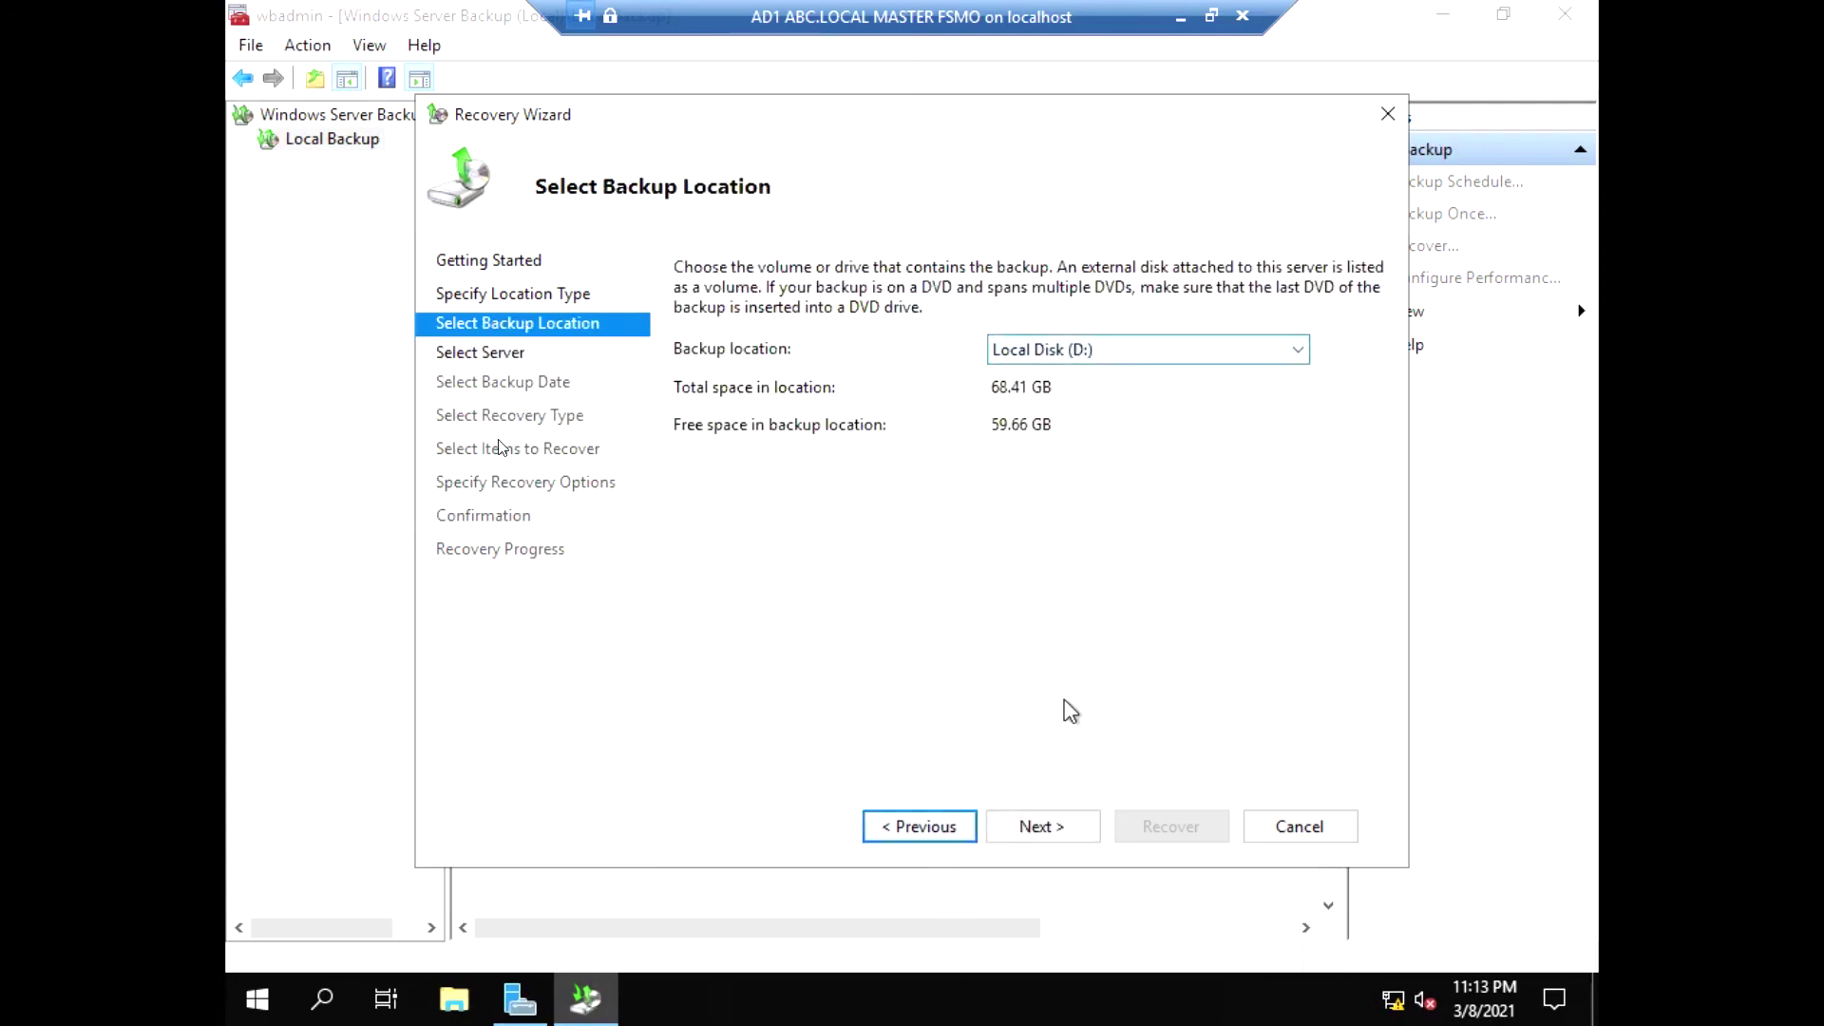
pyautogui.click(1080, 832)
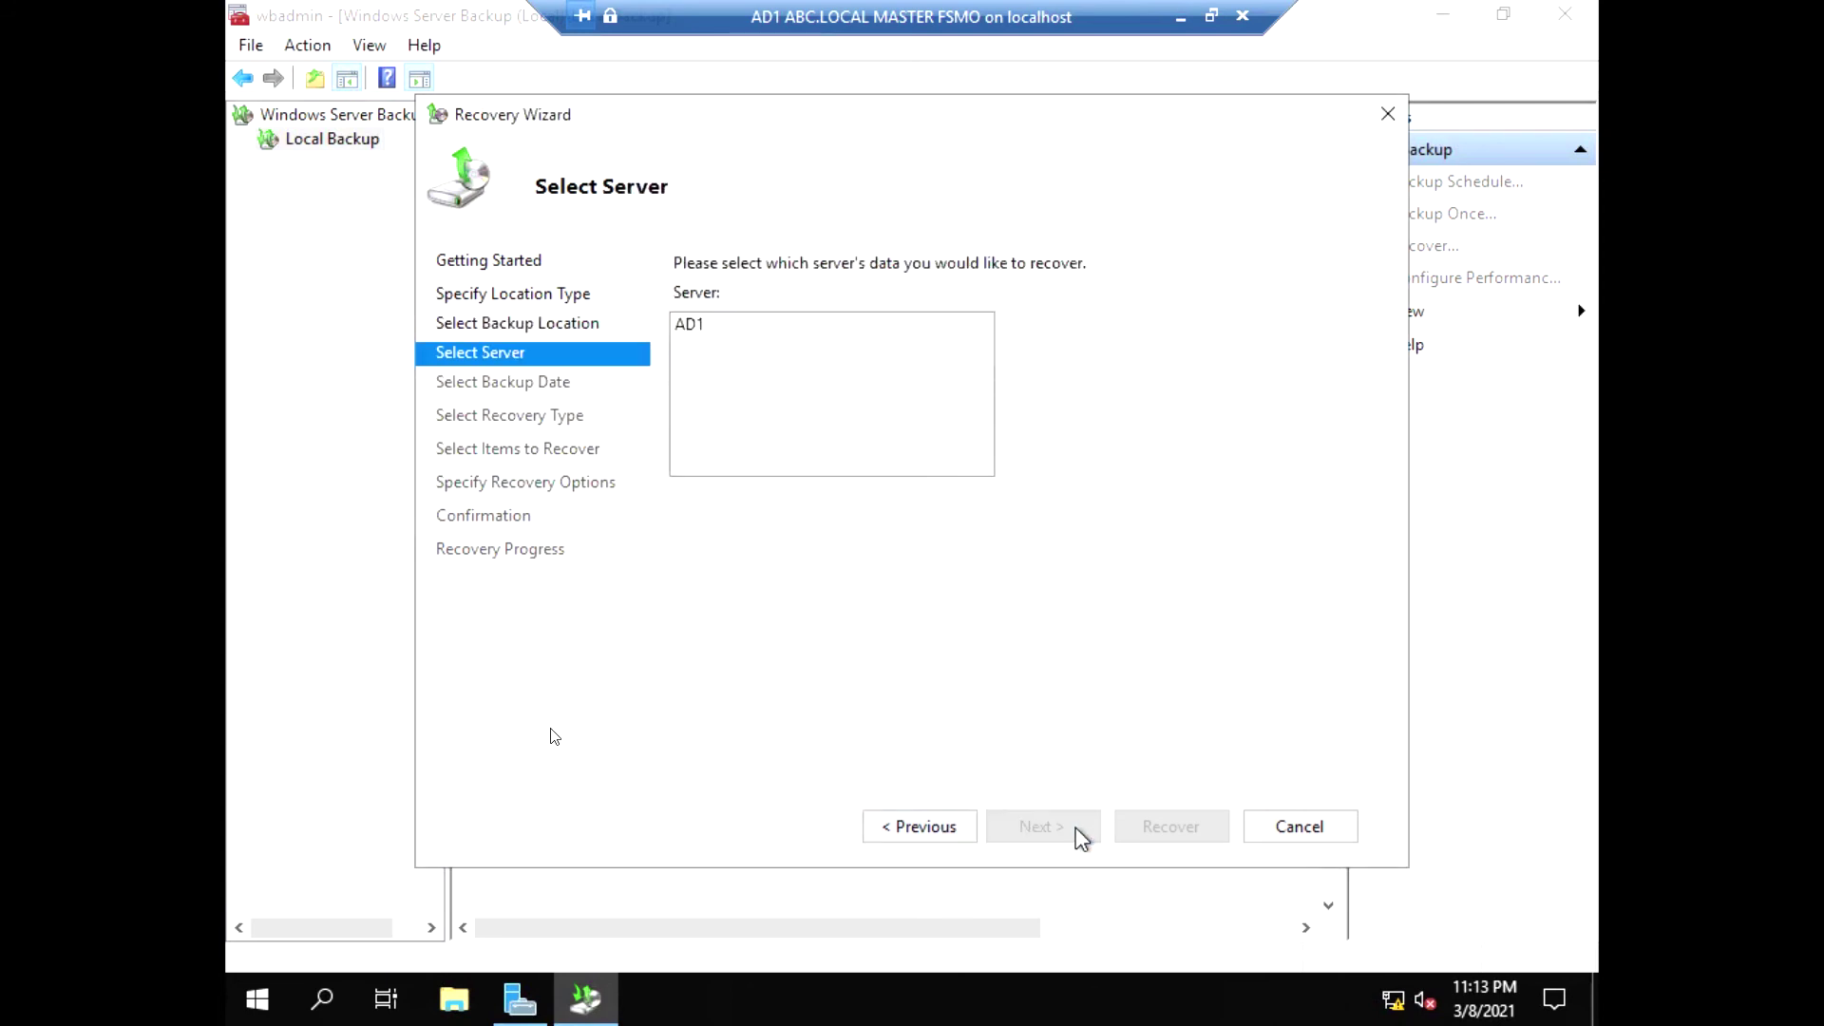
pyautogui.click(699, 328)
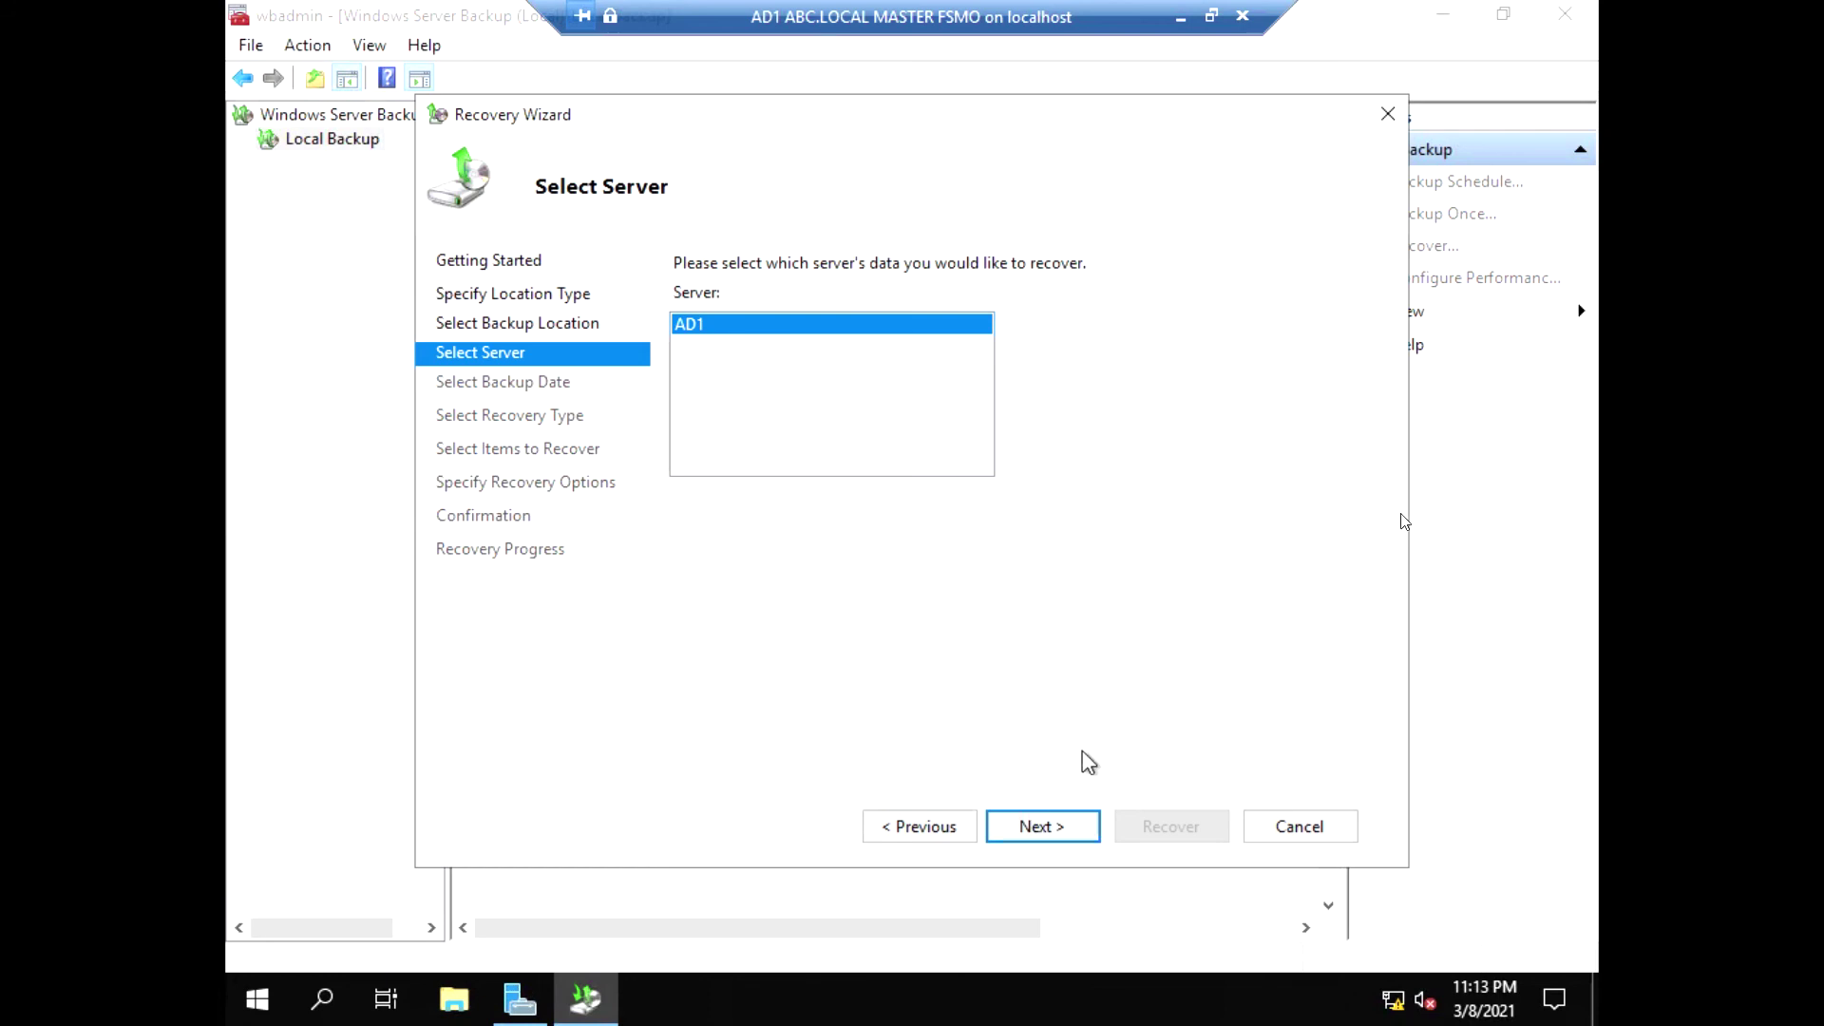
pyautogui.click(1070, 827)
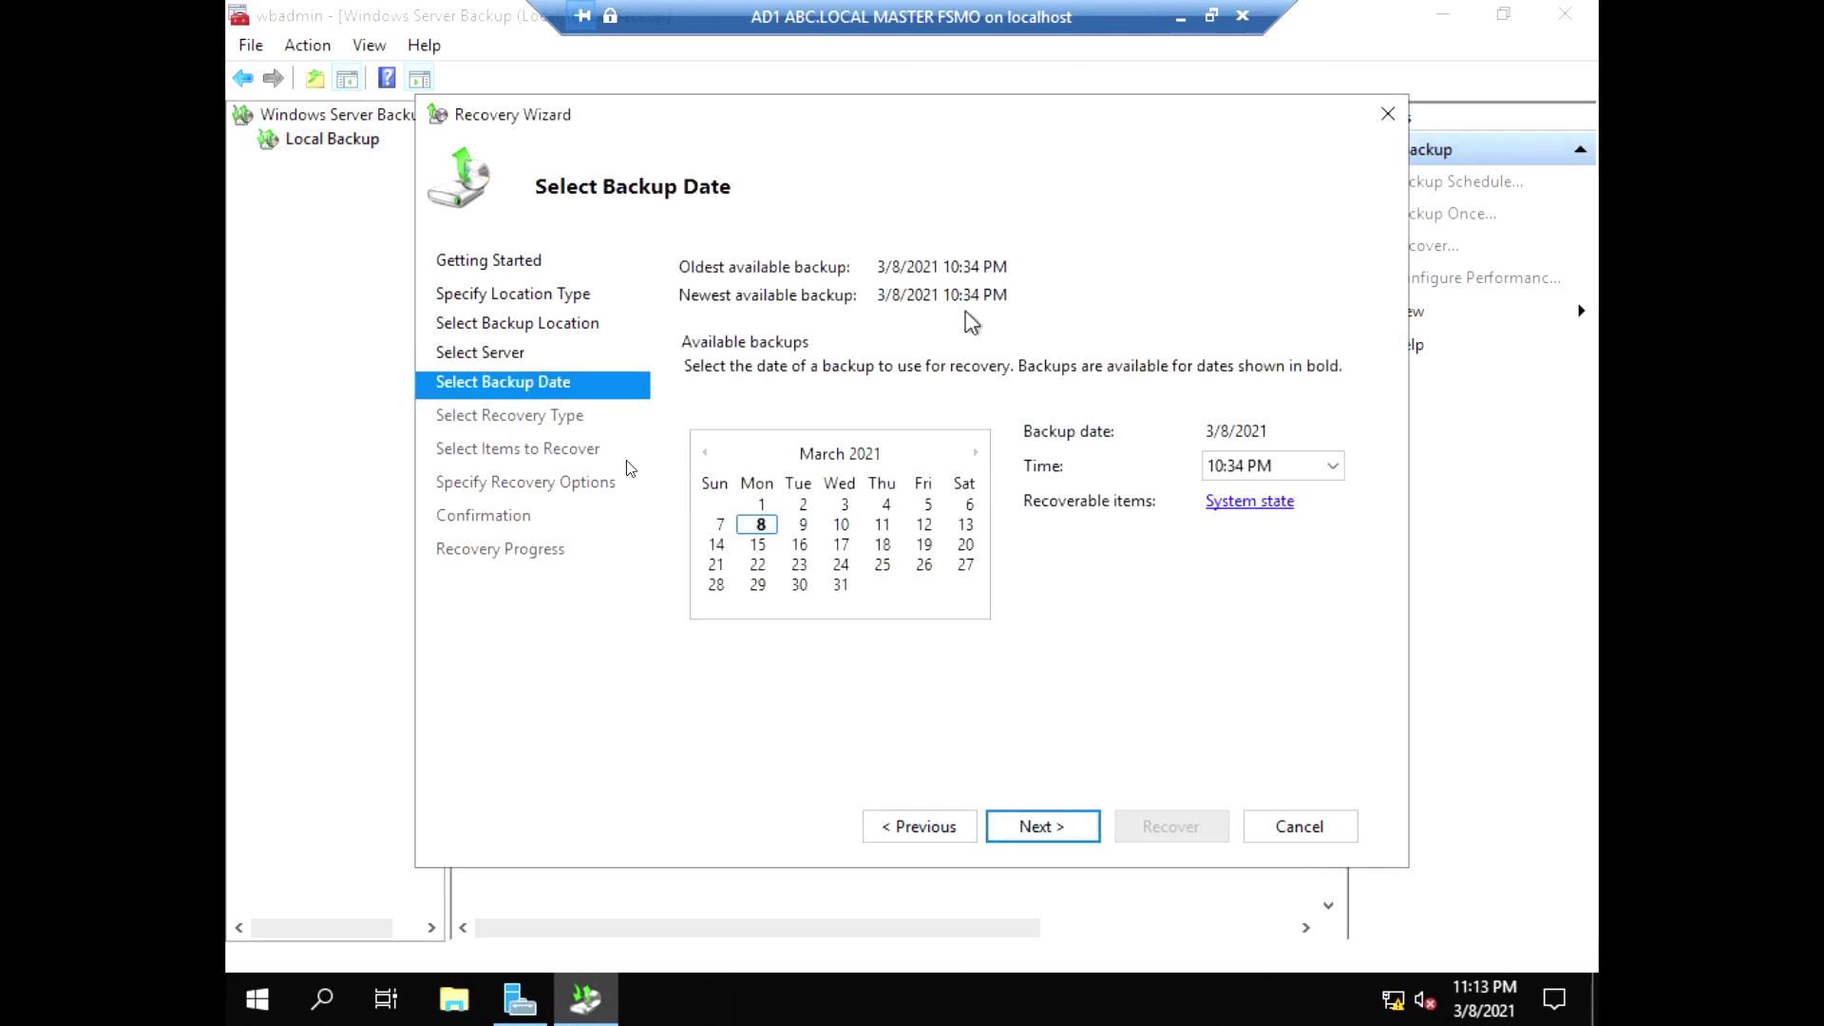
pyautogui.click(1061, 827)
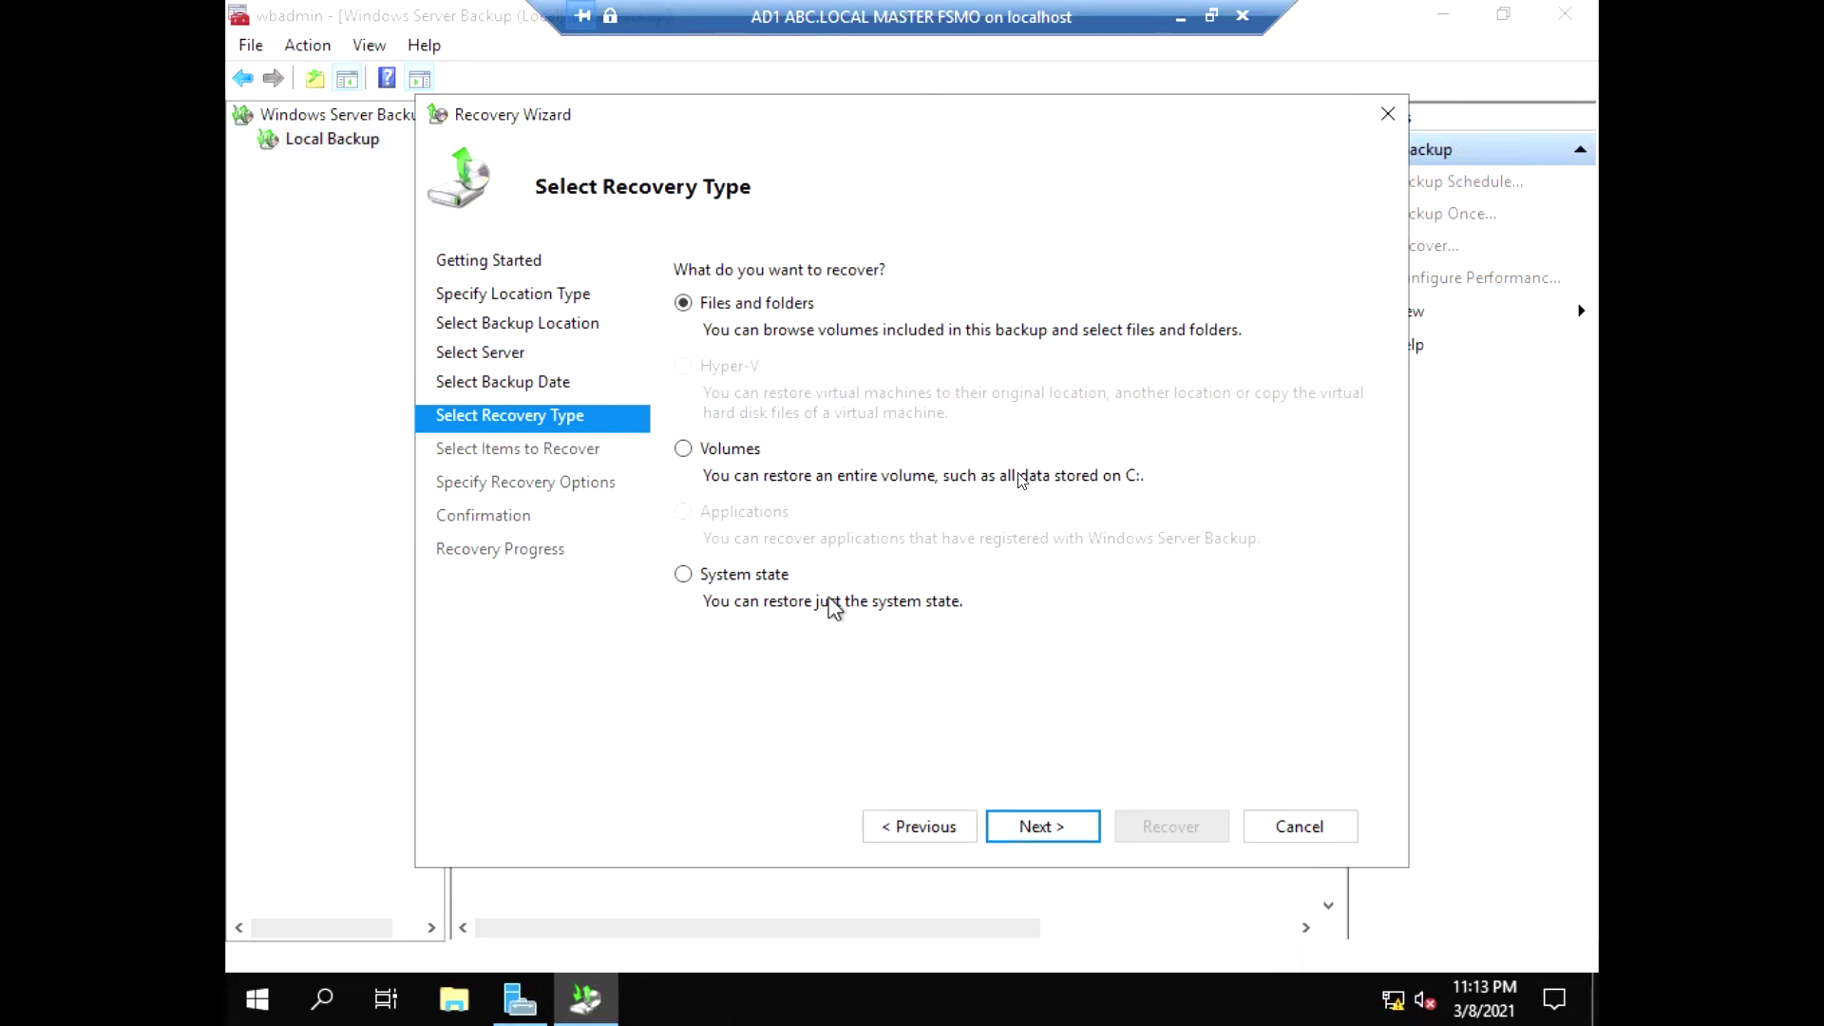
# Recover AD1's system state to its original location, then bring up Notepad on the host desktop
pyautogui.click(686, 579)
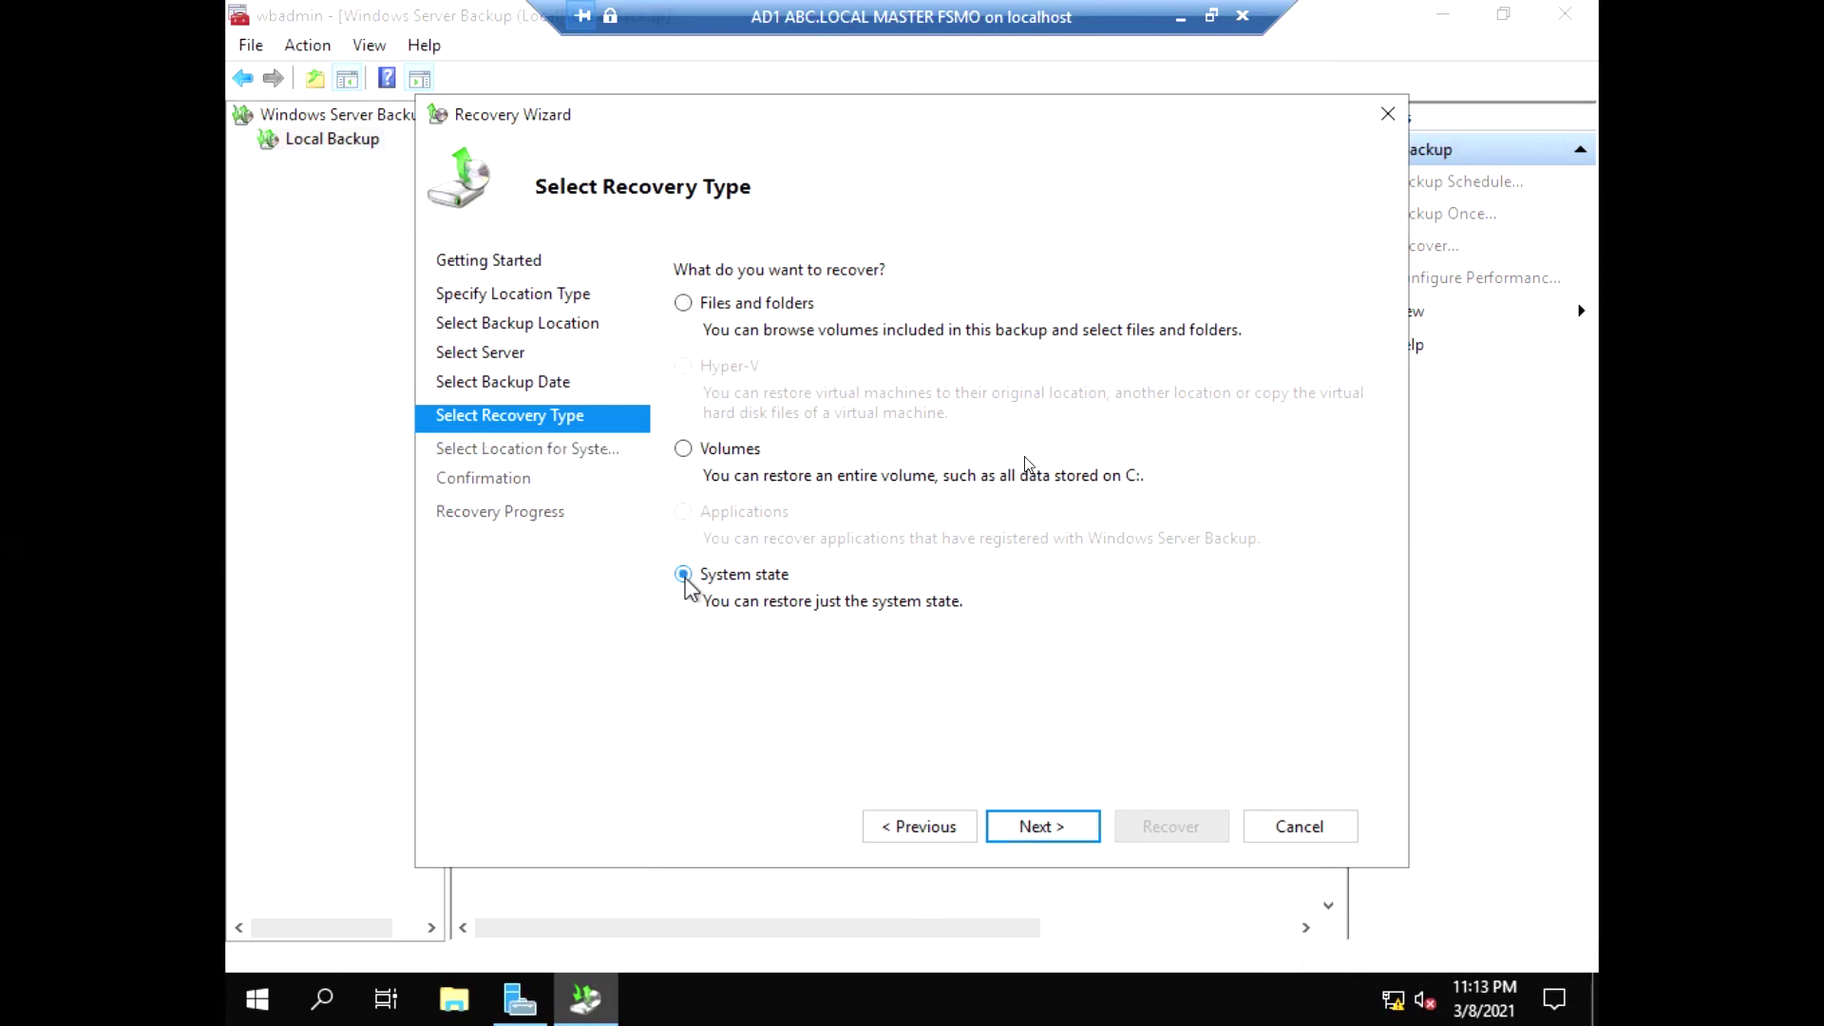
pyautogui.click(1070, 834)
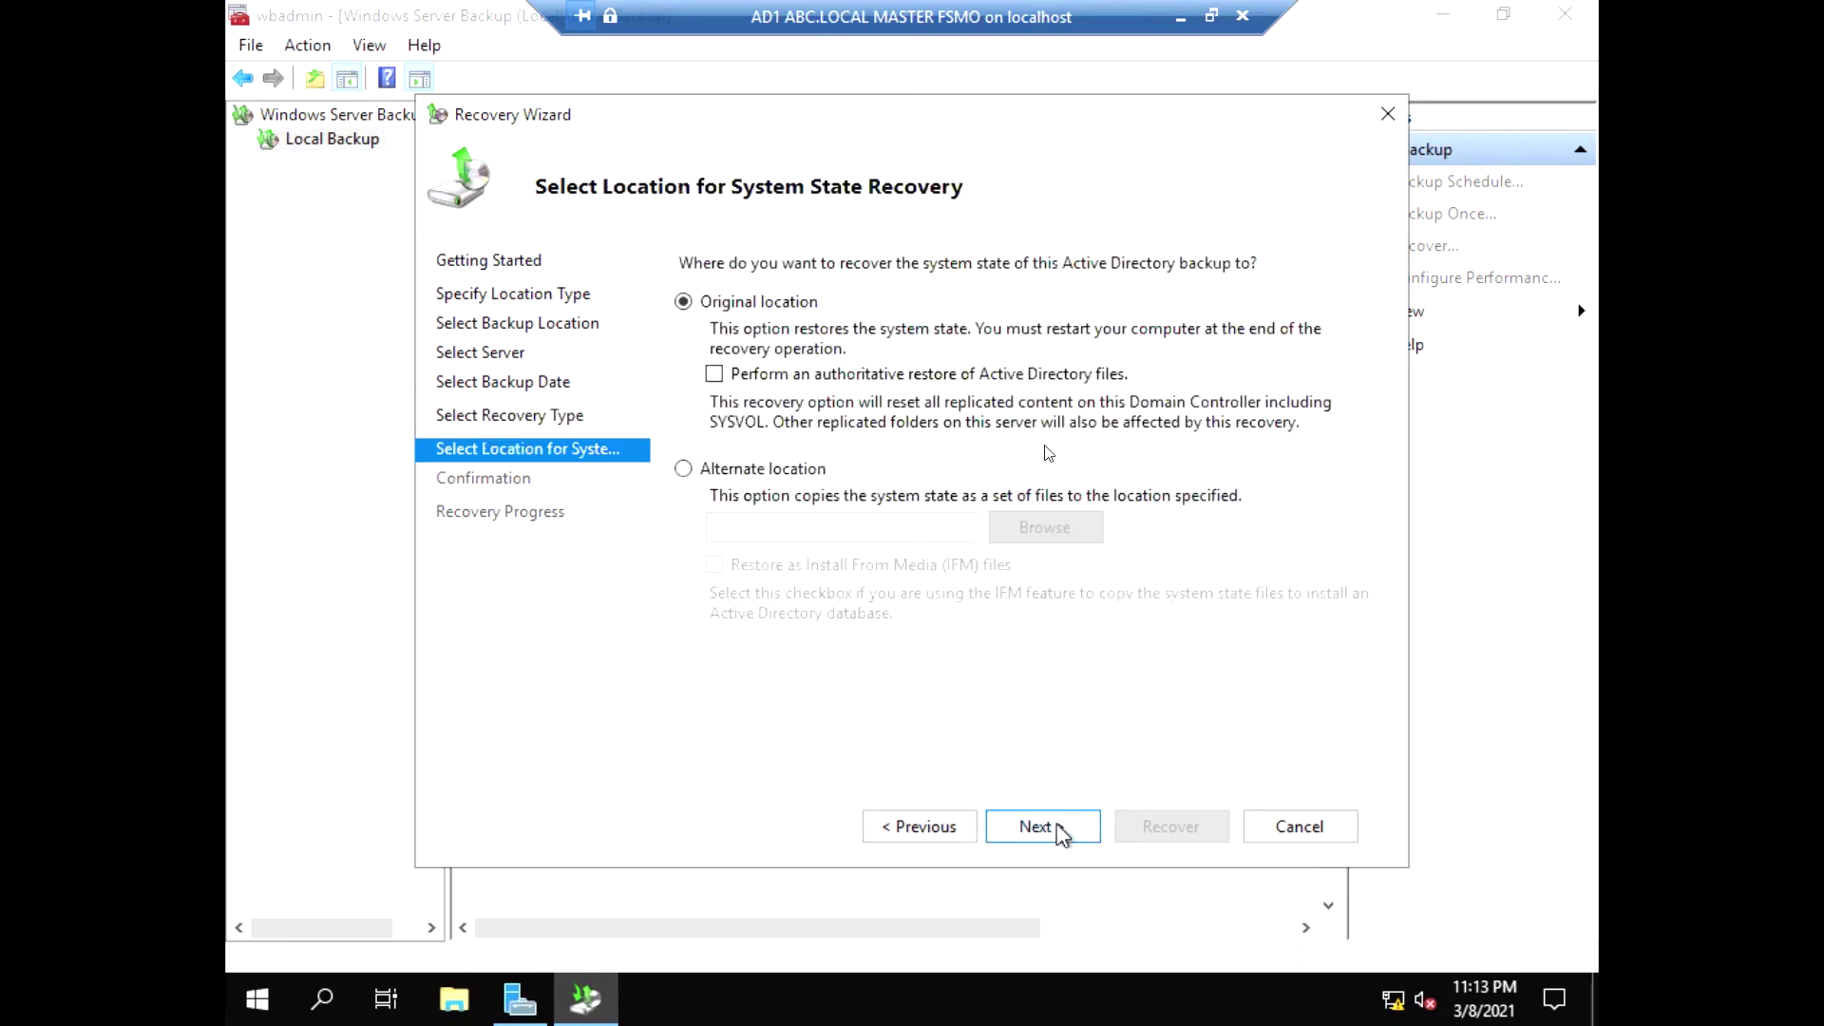
pyautogui.click(1066, 833)
pyautogui.click(1124, 599)
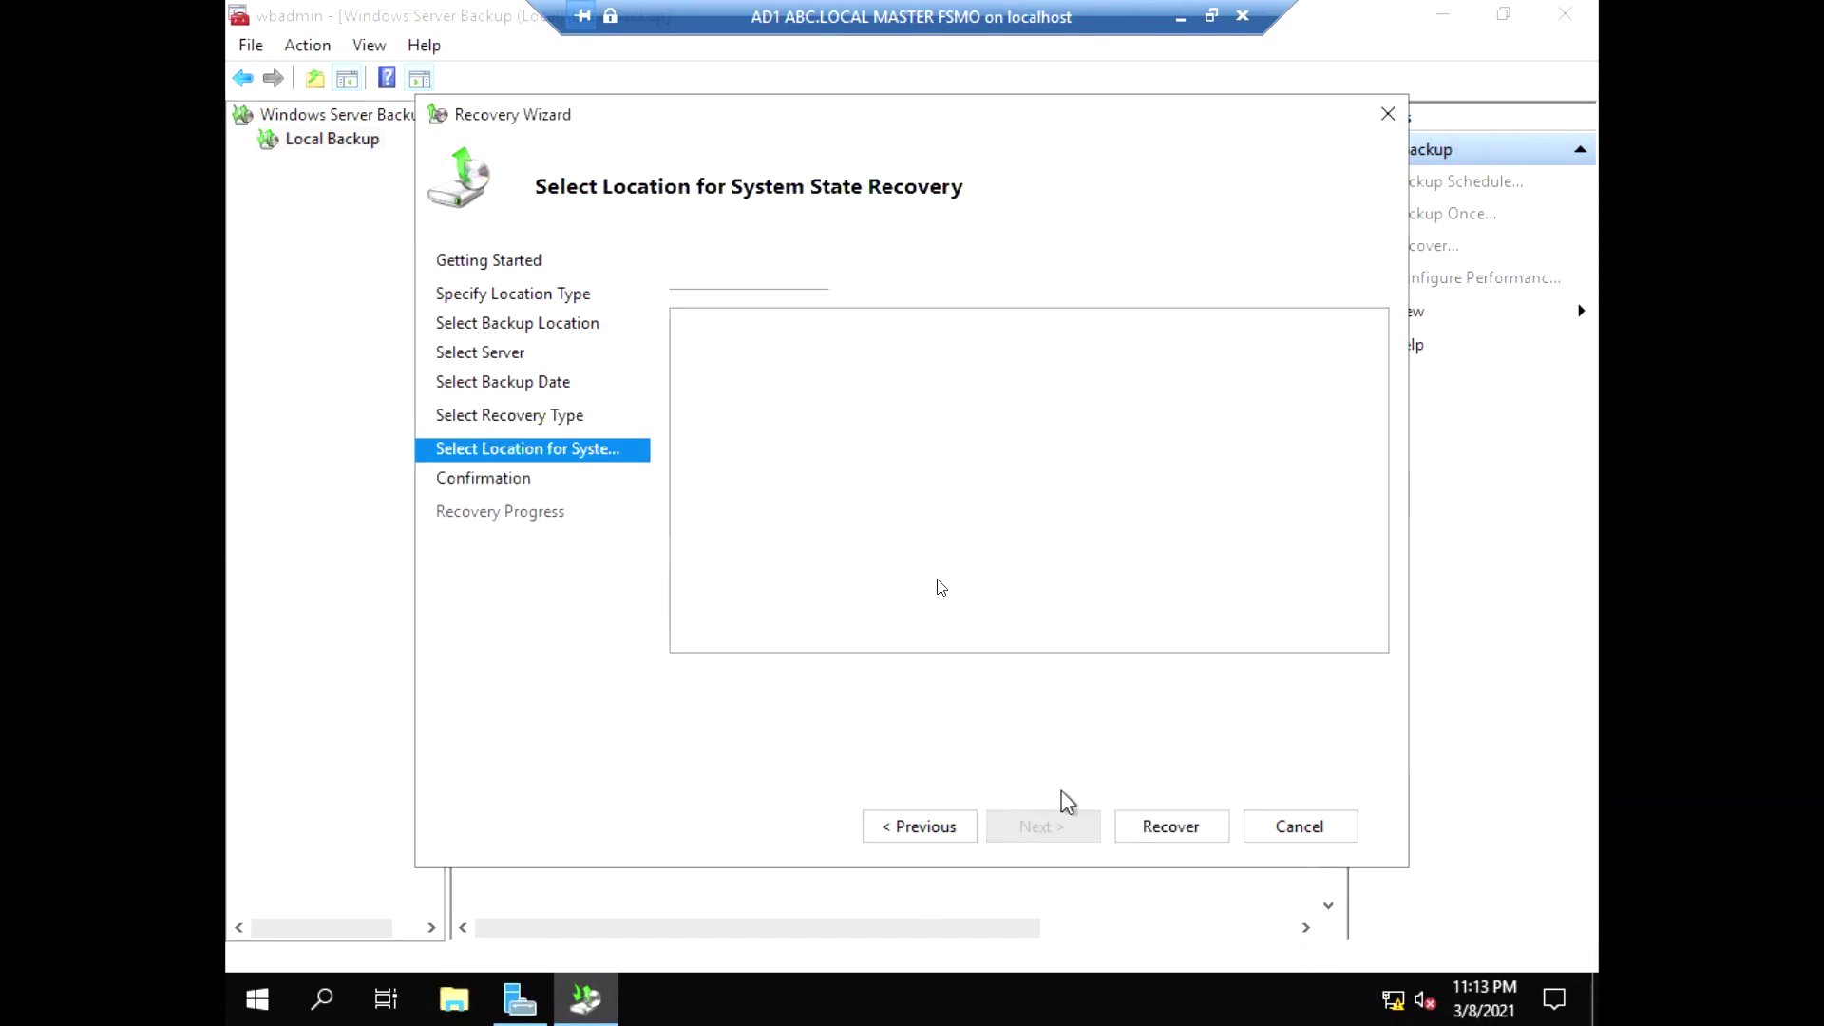
pyautogui.click(1171, 826)
pyautogui.click(1039, 619)
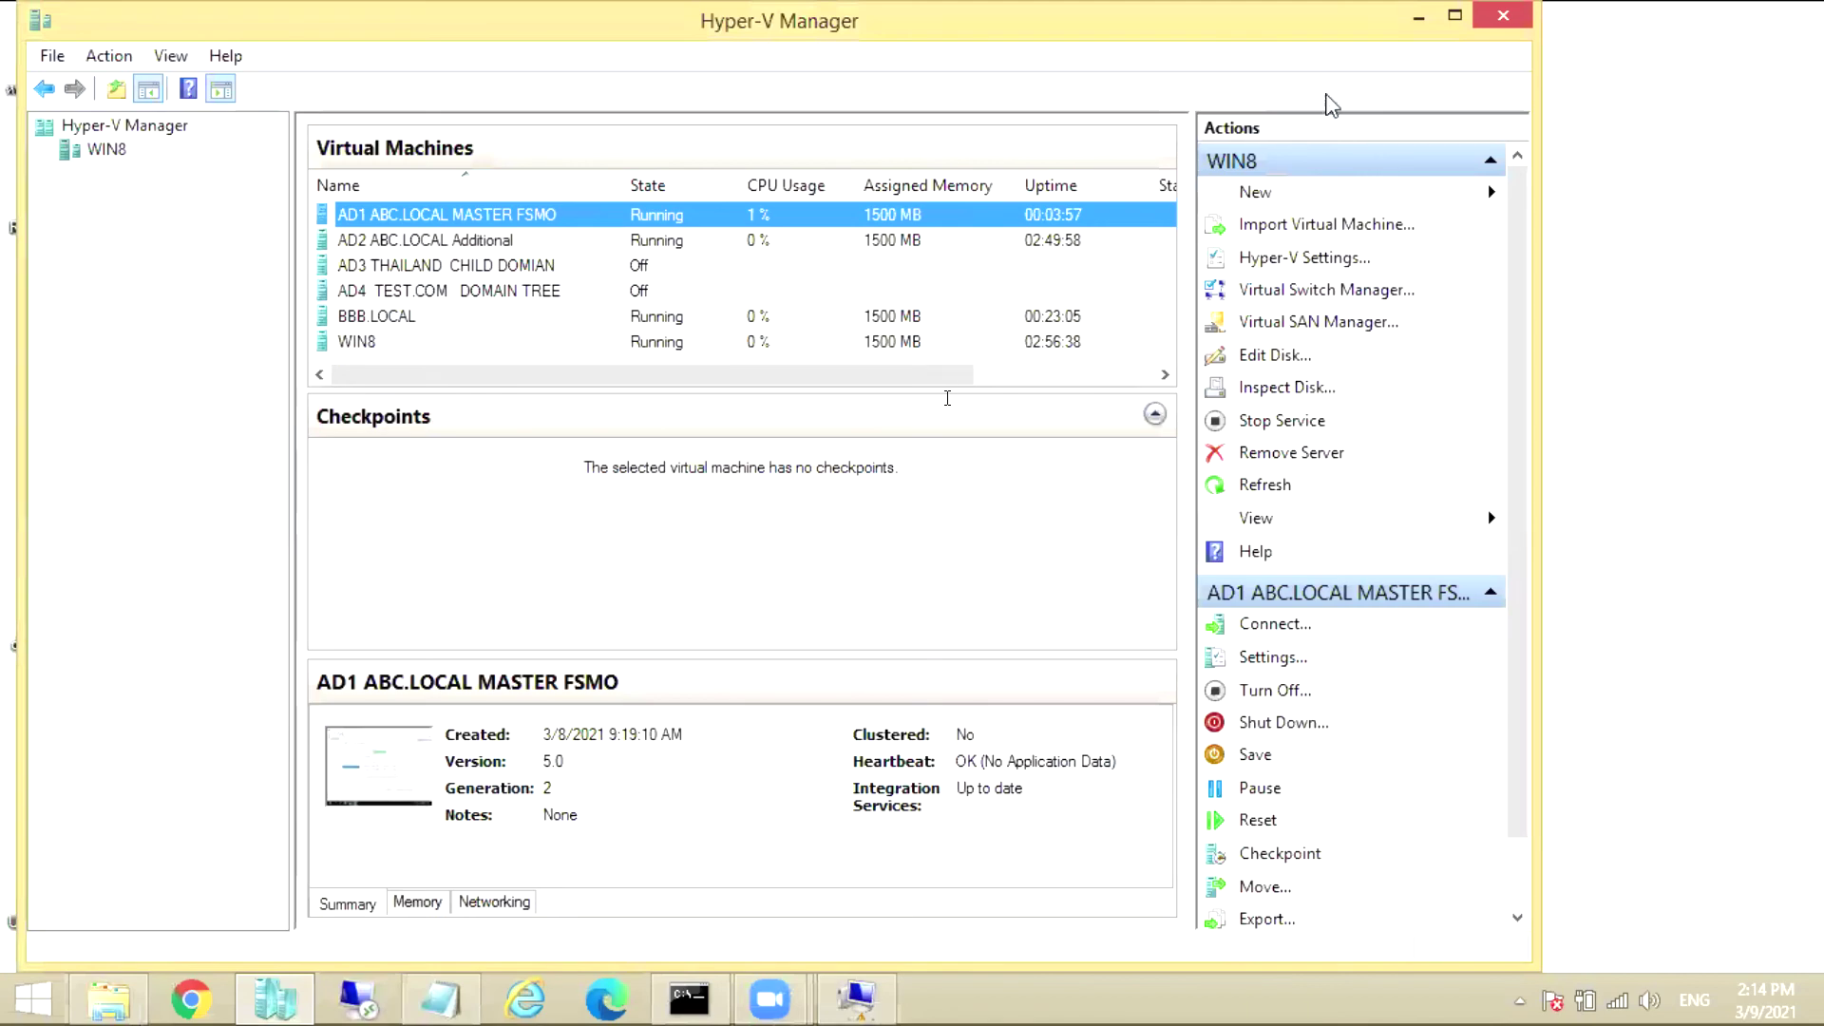
pyautogui.click(1419, 17)
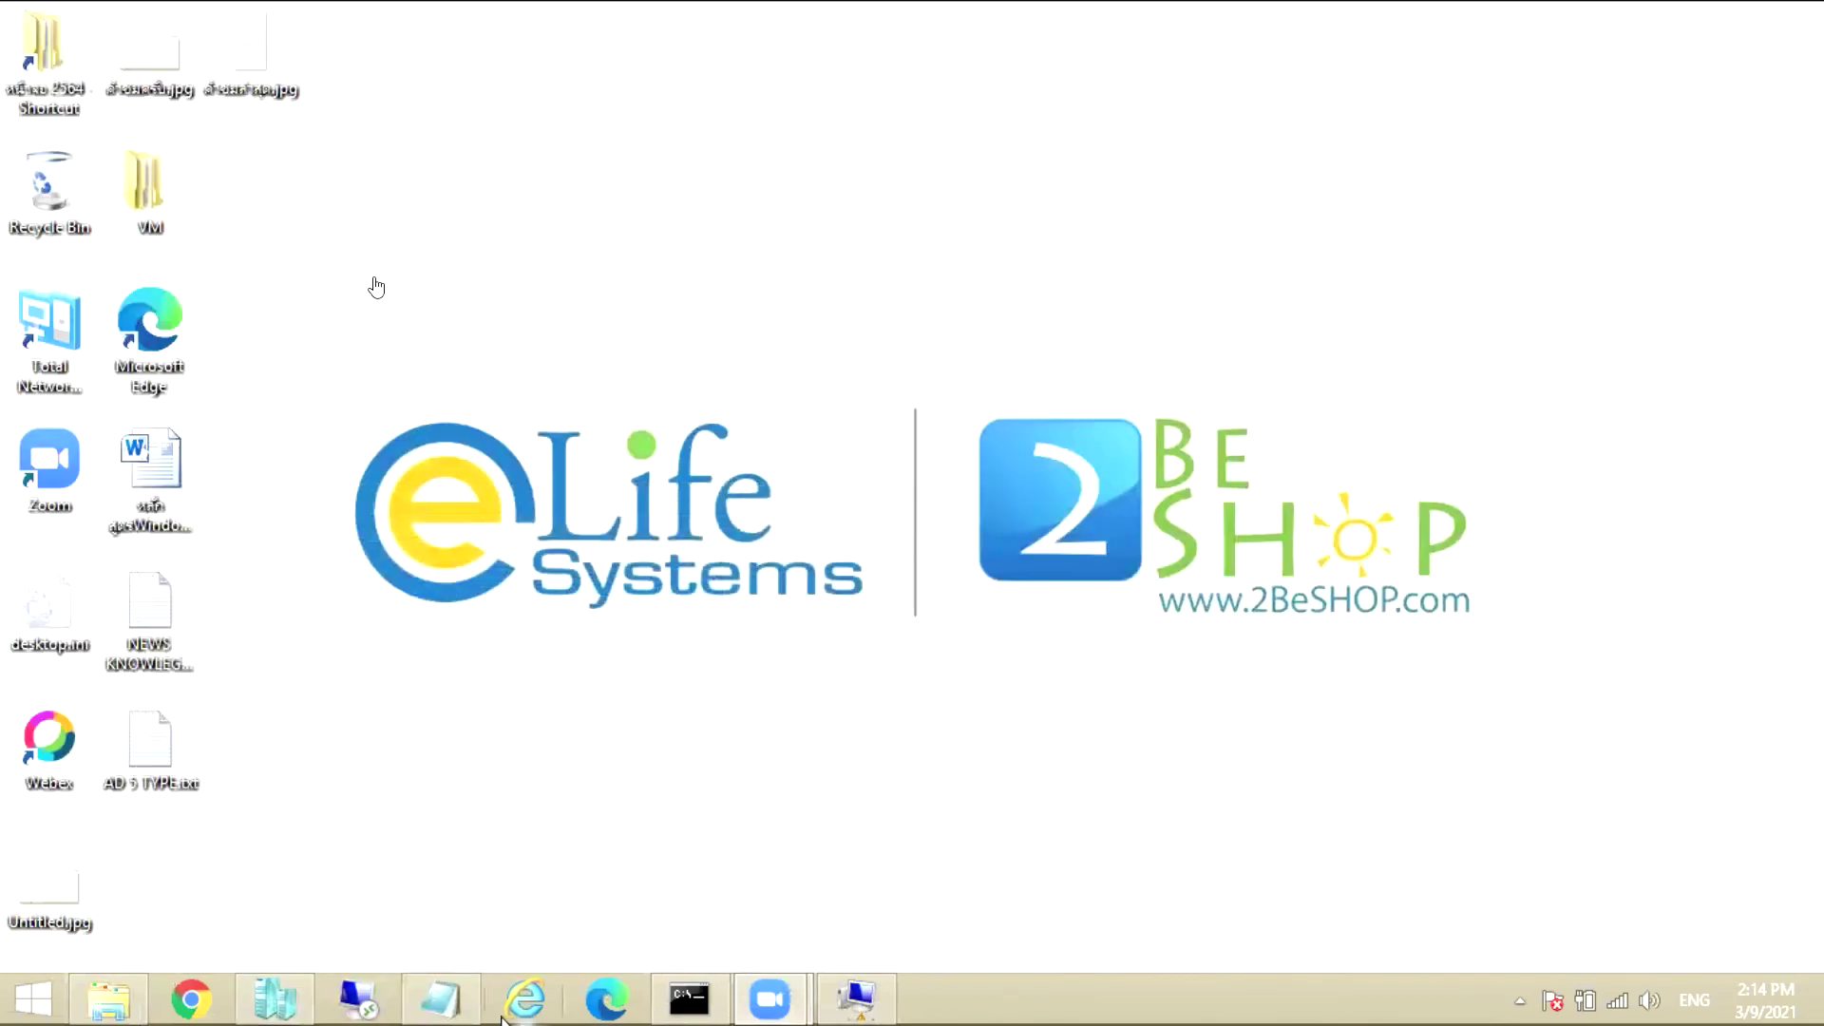
pyautogui.click(447, 998)
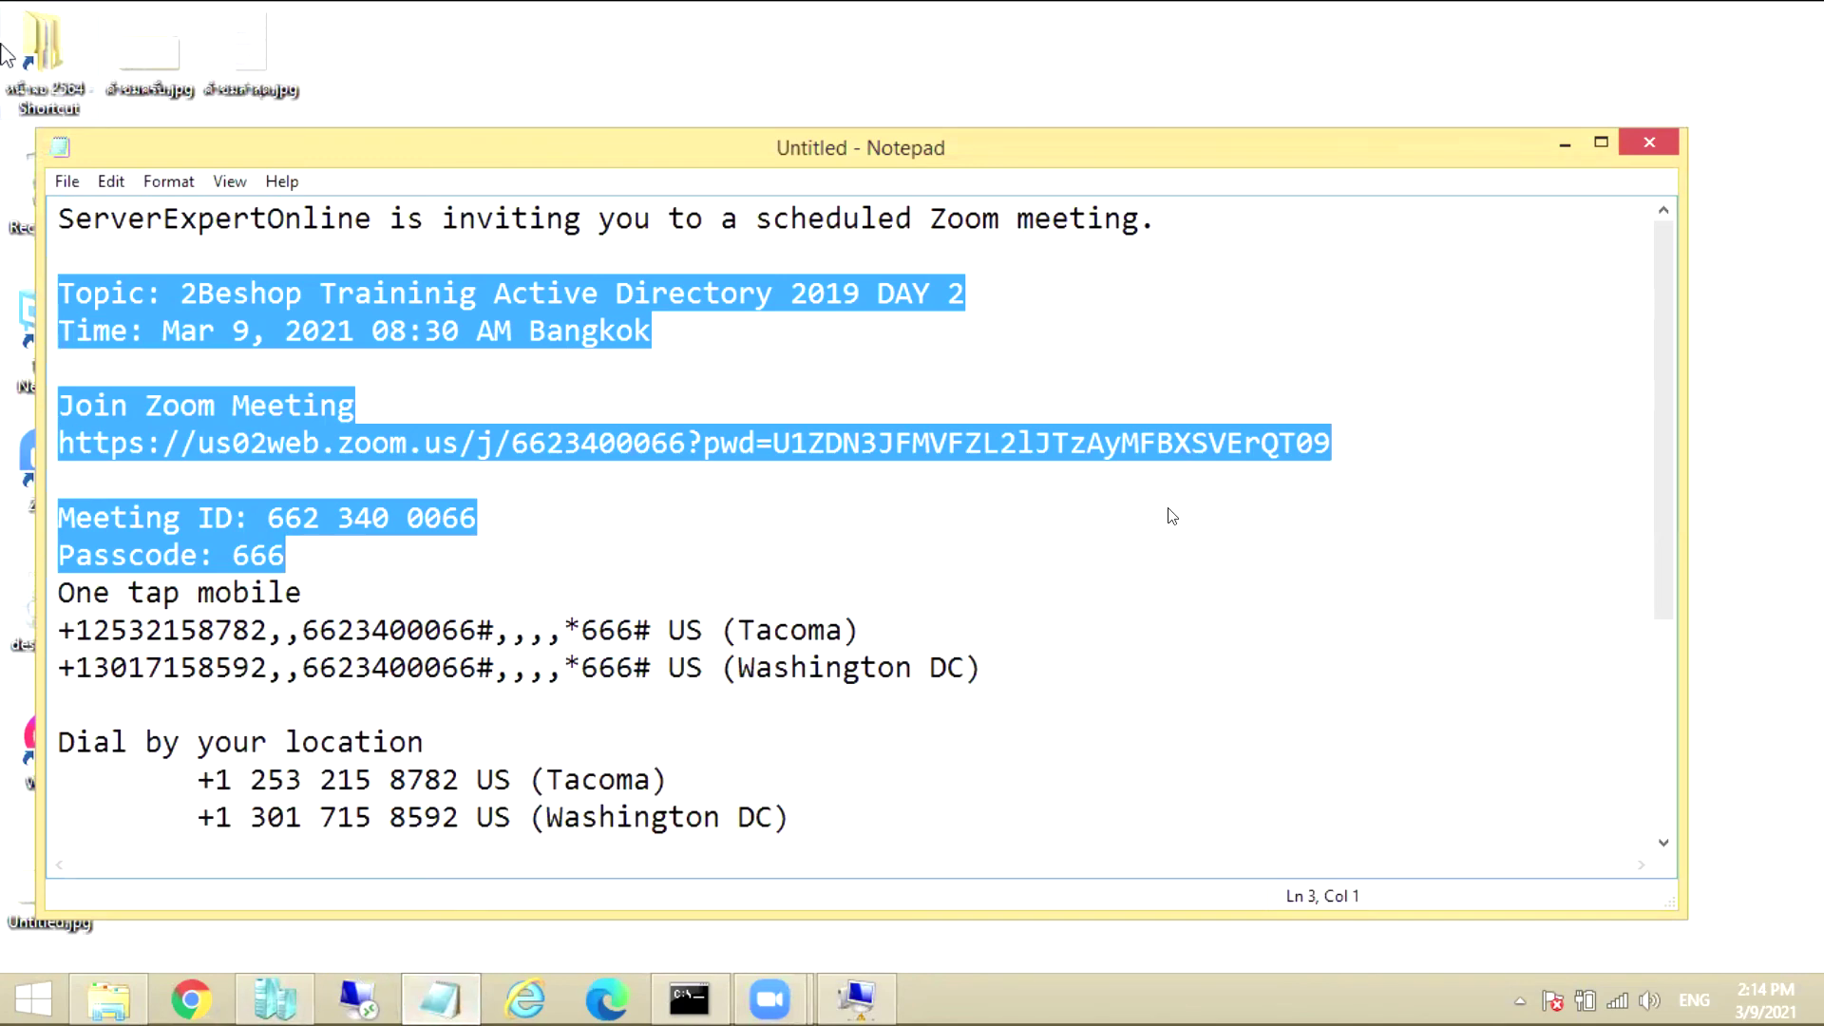
# Browse from หน้าจอ 2564 through WORK and back into the รวมสอน ONLINE 2Beshop folder
pyautogui.doubleClick(43, 52)
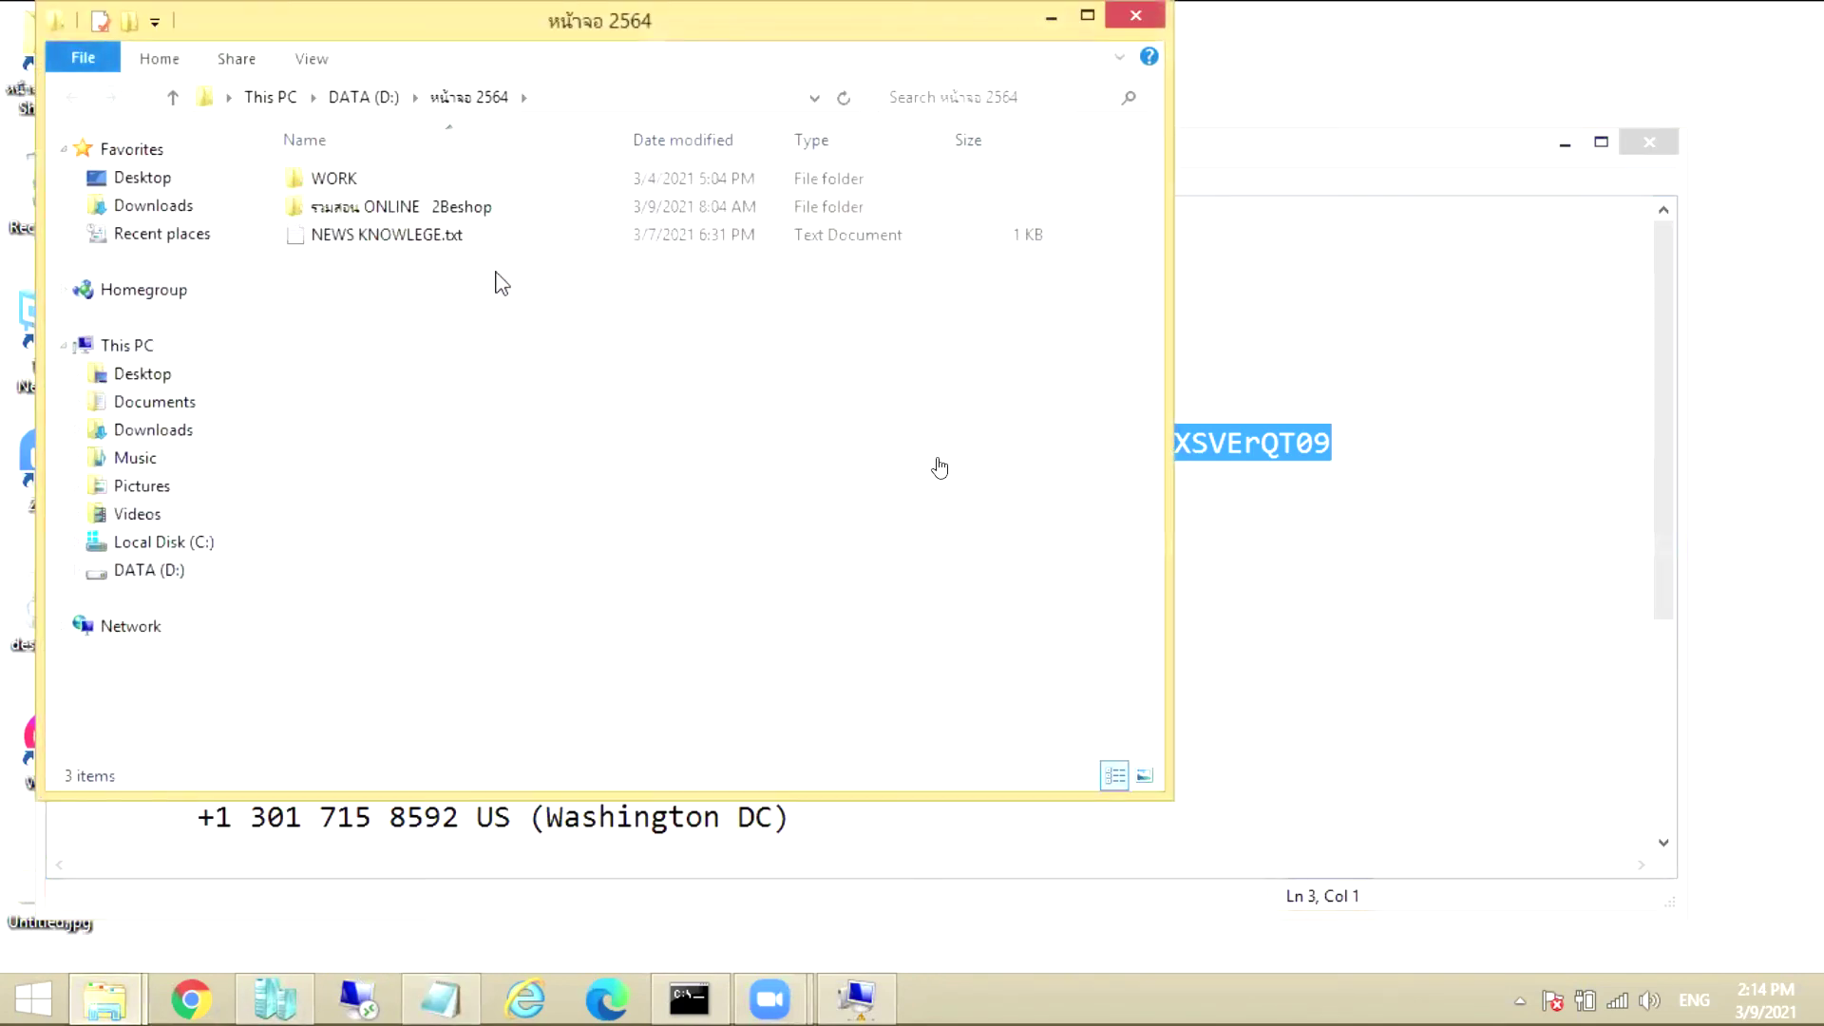
pyautogui.doubleClick(323, 178)
pyautogui.scroll(-6, 344, 239)
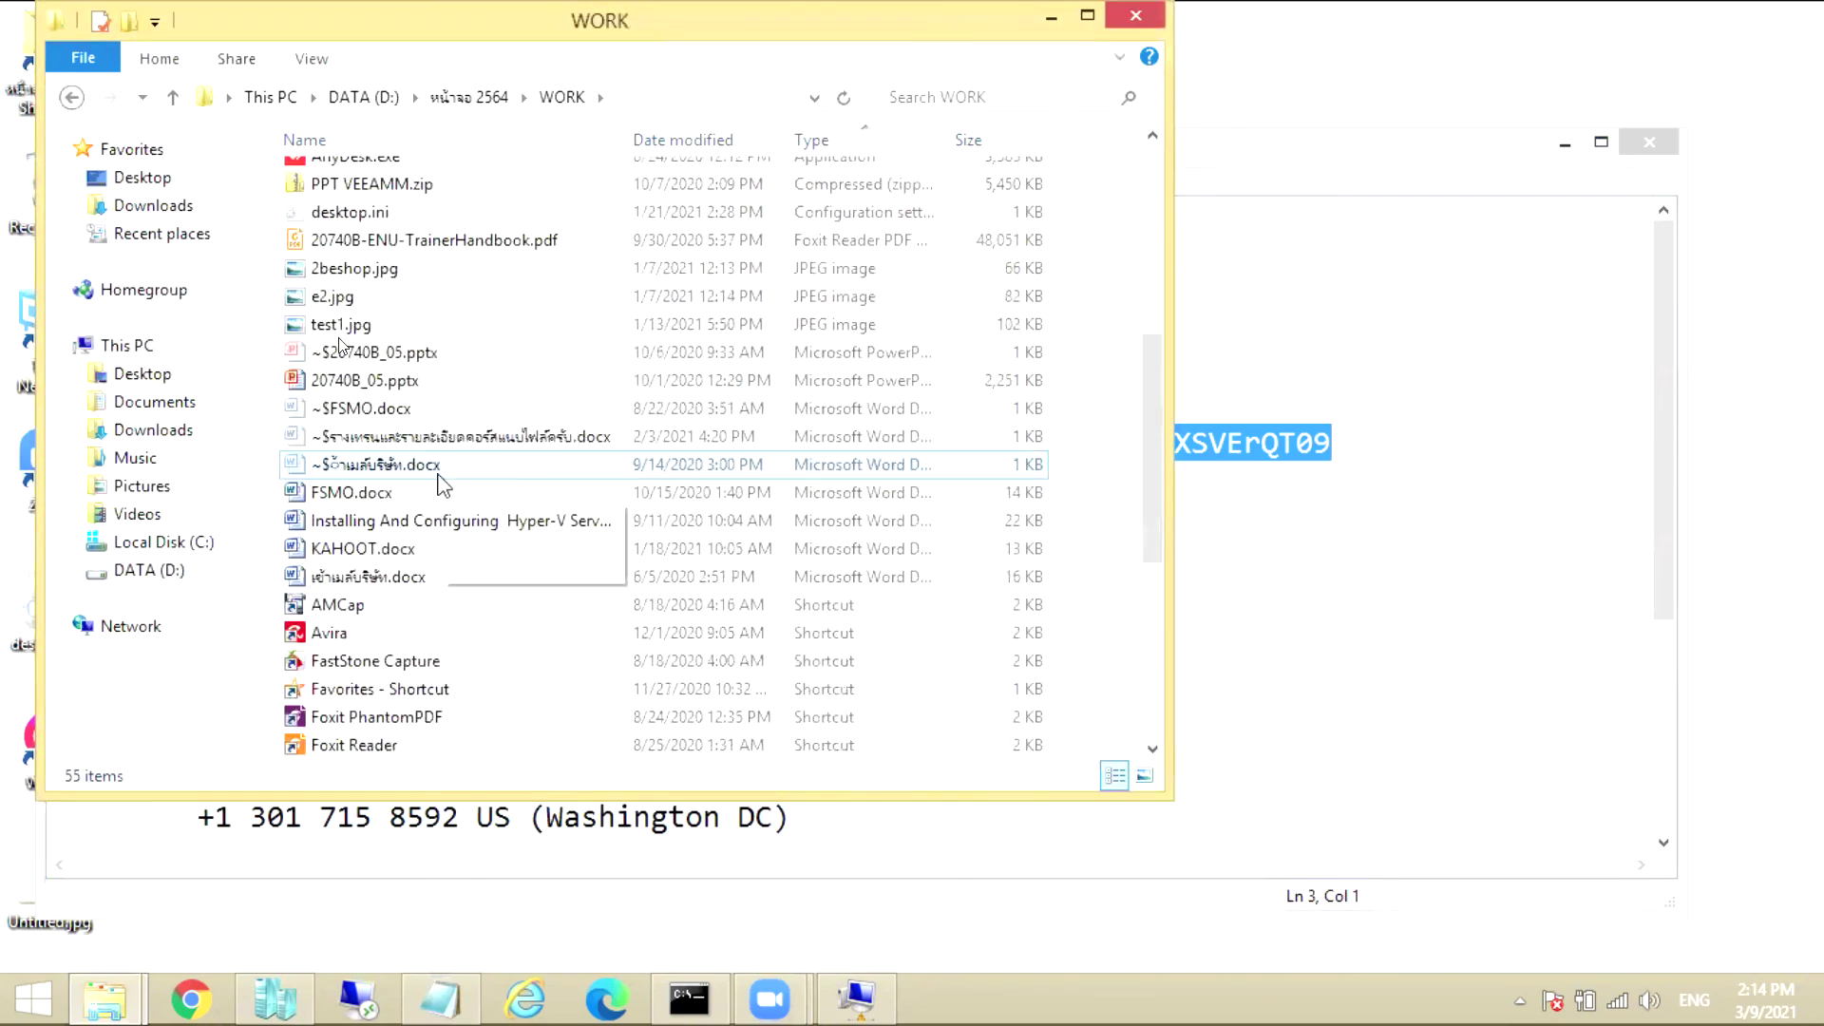
pyautogui.scroll(6, 344, 240)
pyautogui.press('BackSpace')
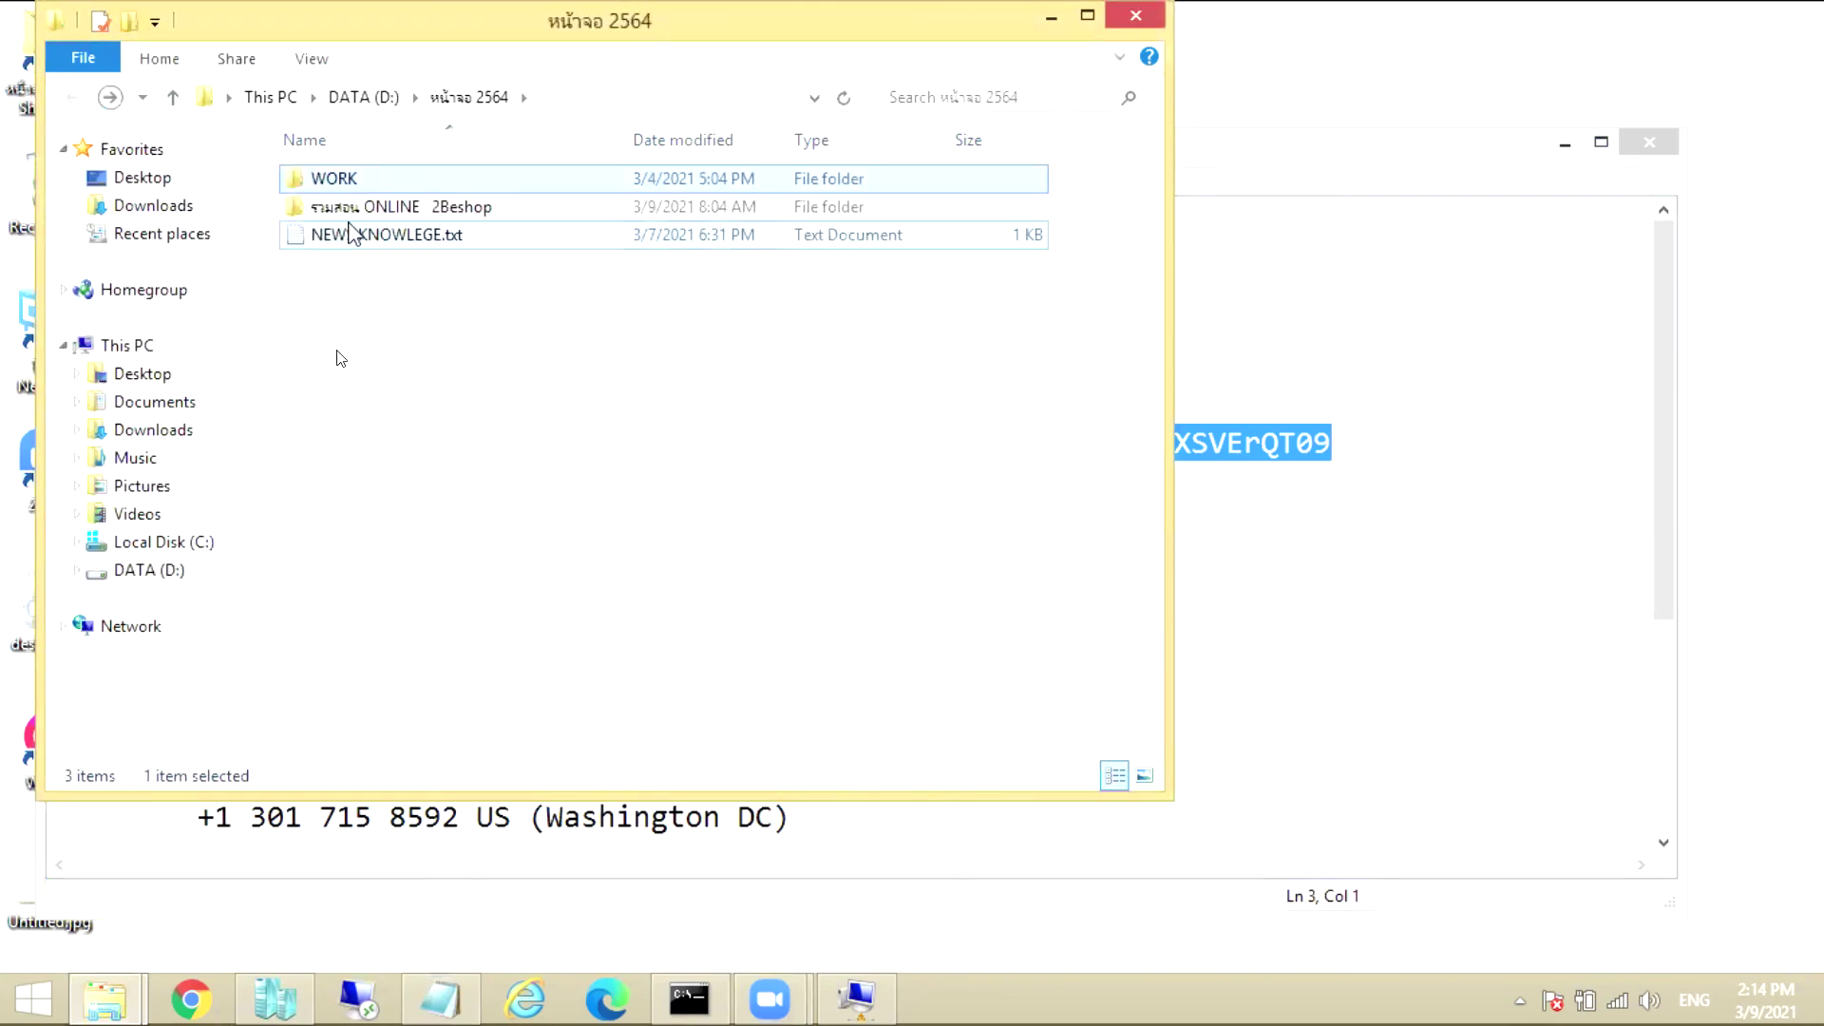
pyautogui.doubleClick(364, 206)
pyautogui.scroll(-3, 427, 580)
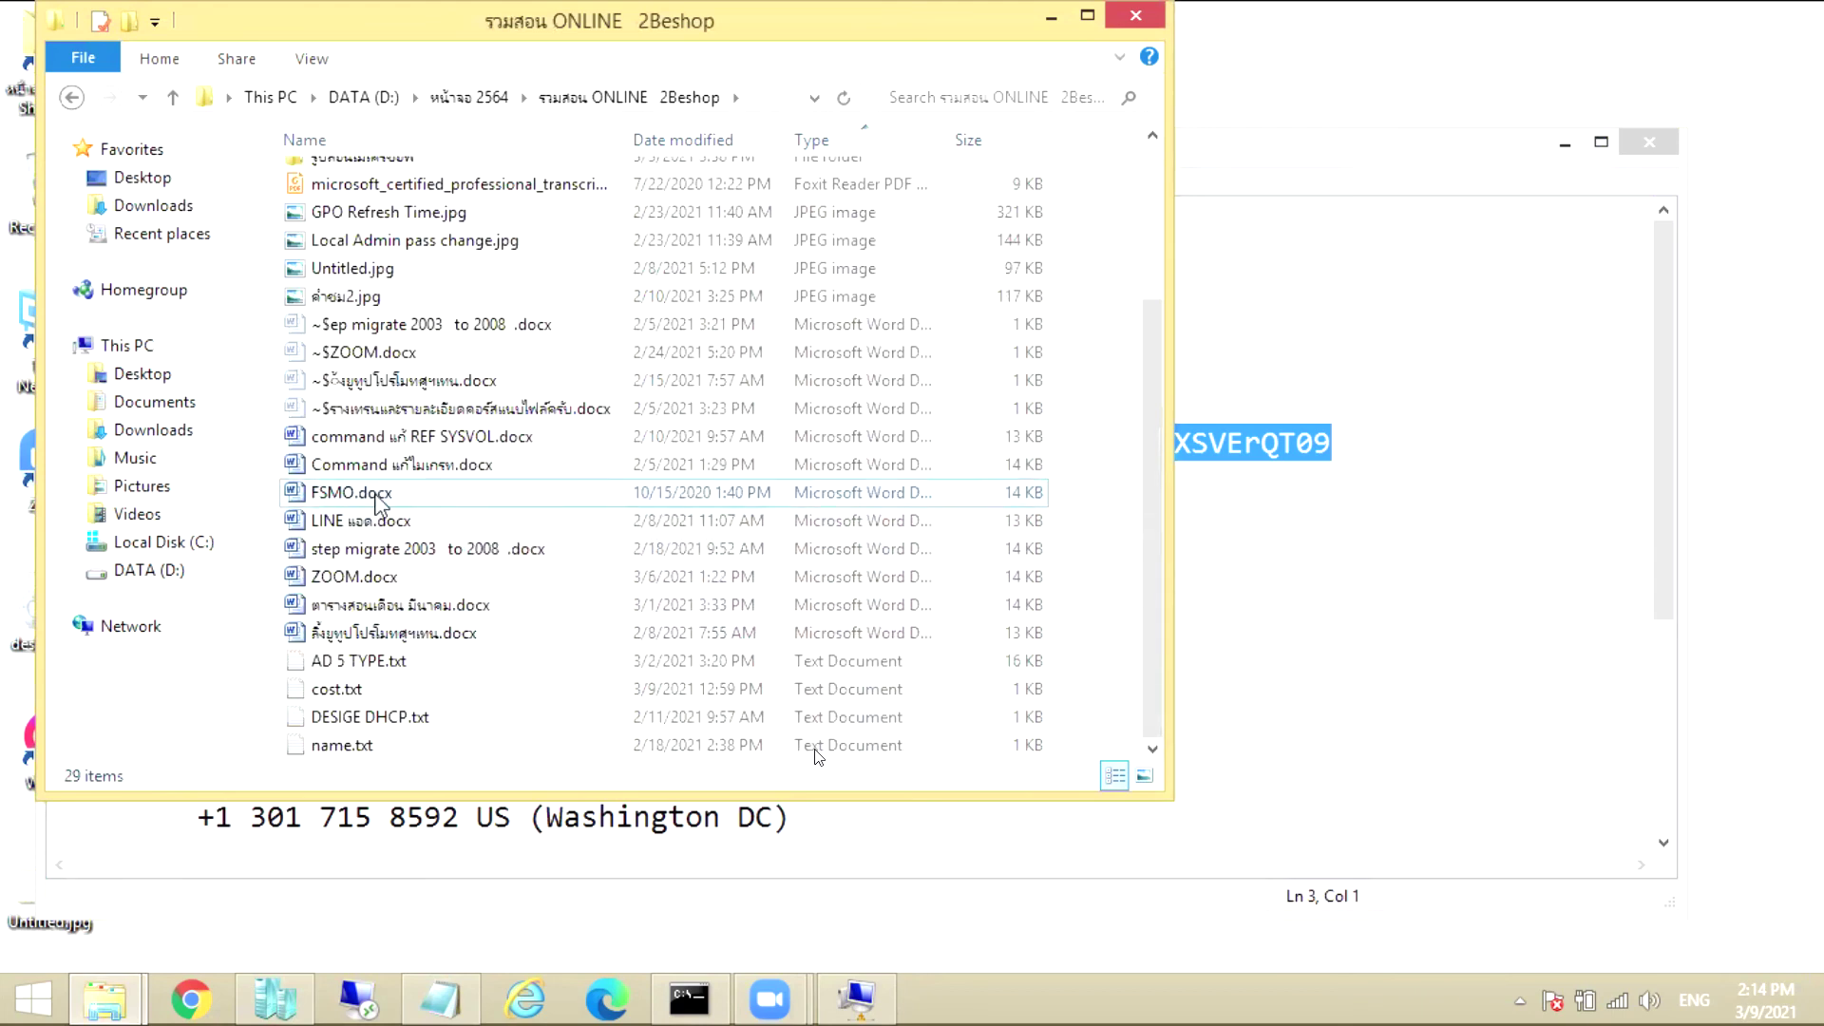
# Open cost.txt in Notepad and select the course prices from AD001 through WSUS
pyautogui.doubleClick(377, 689)
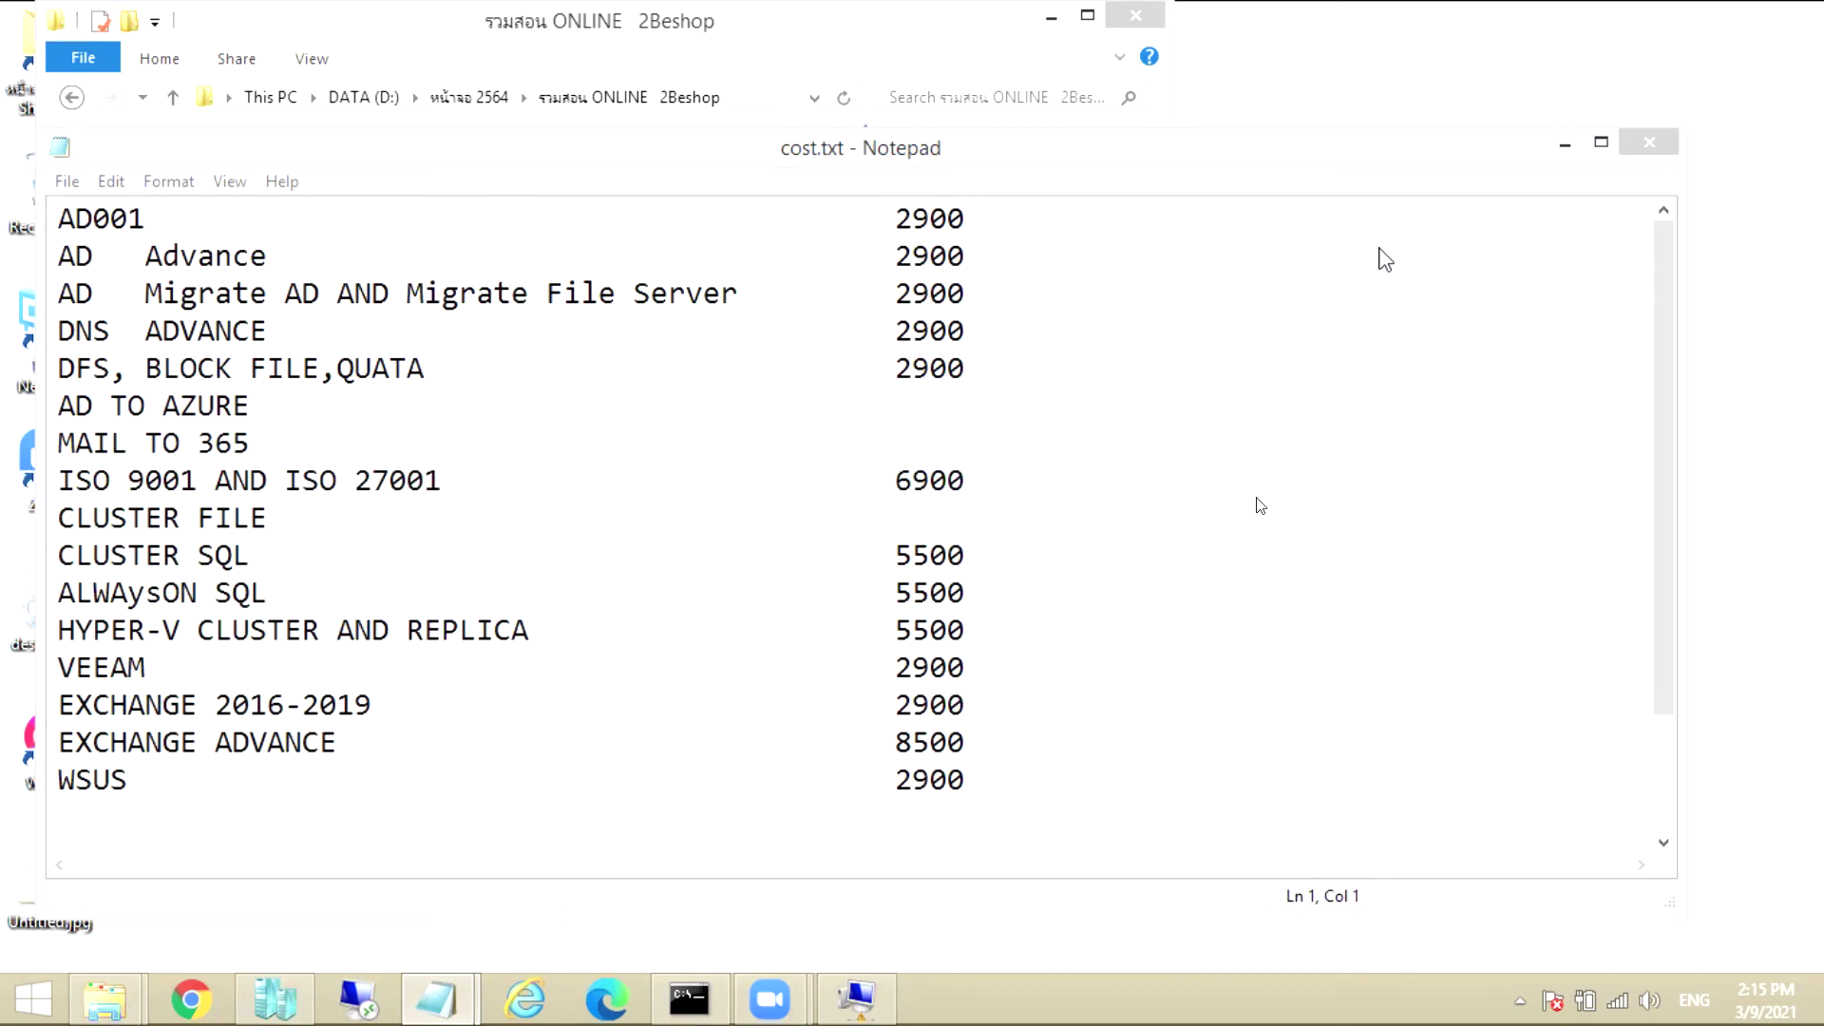
pyautogui.moveTo(968, 742); pyautogui.dragTo(78, 751)
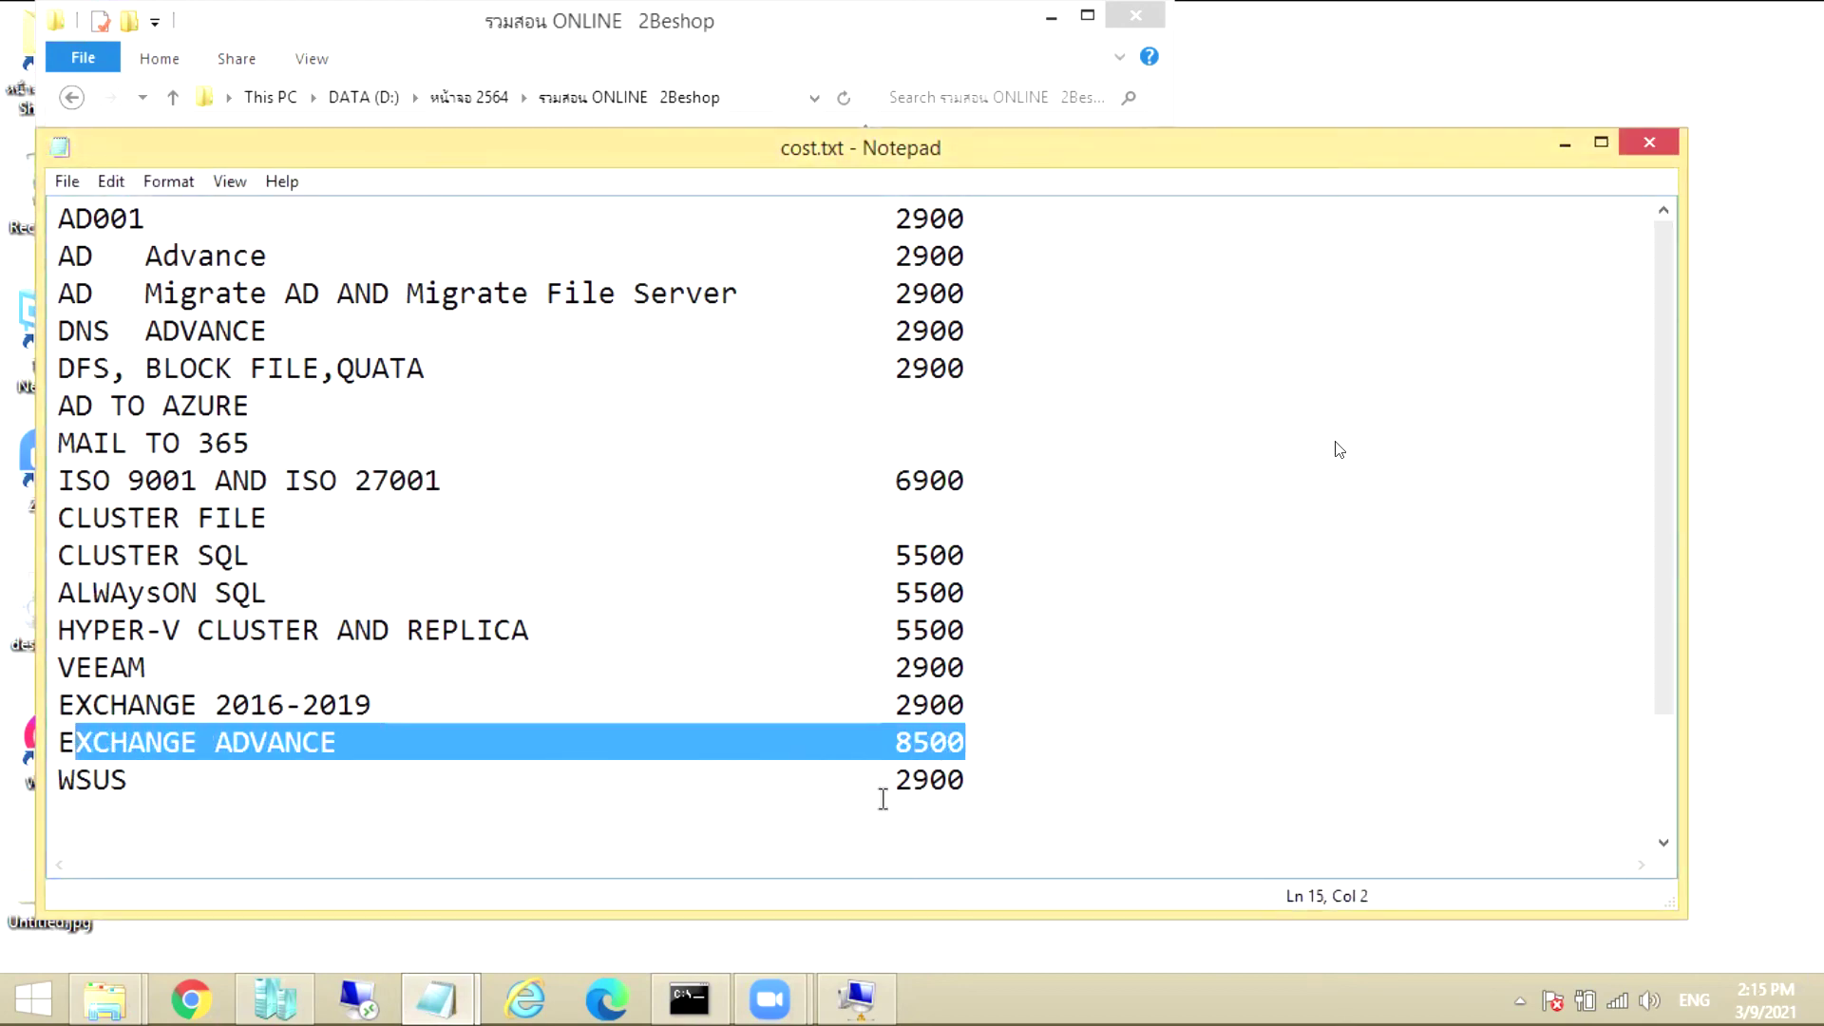
pyautogui.moveTo(951, 781); pyautogui.dragTo(13, 219)
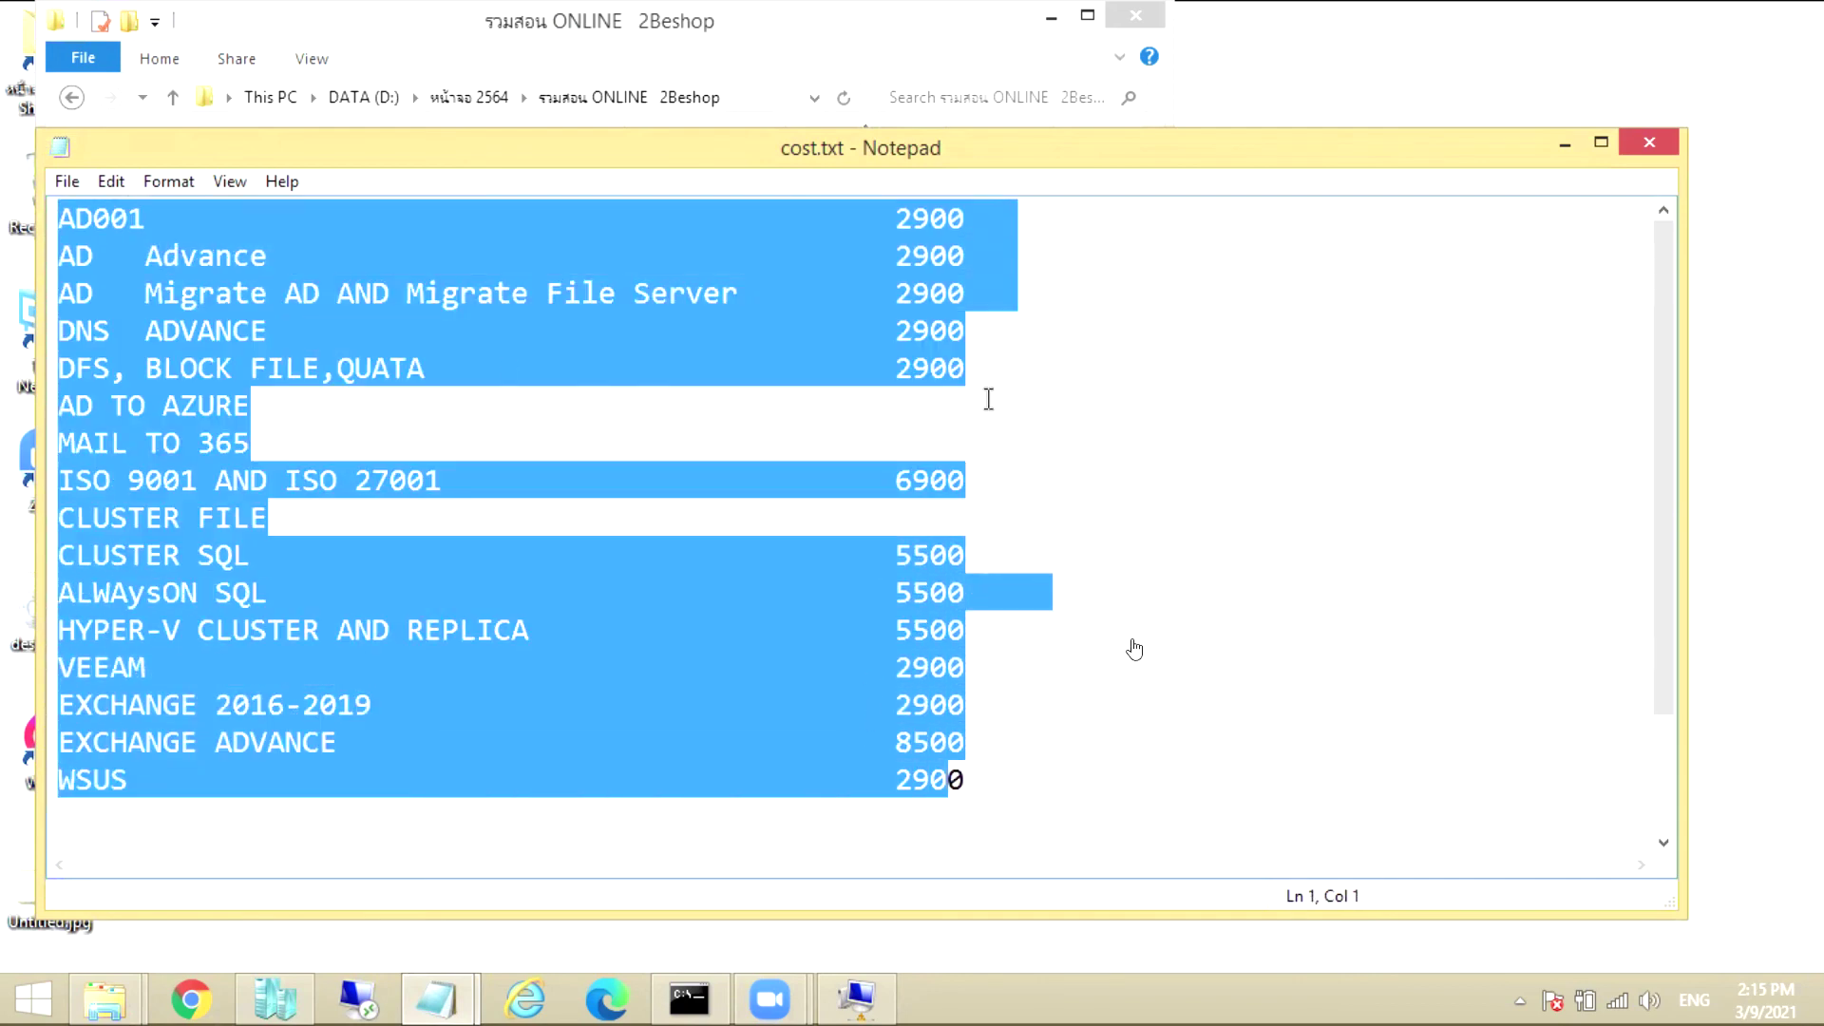